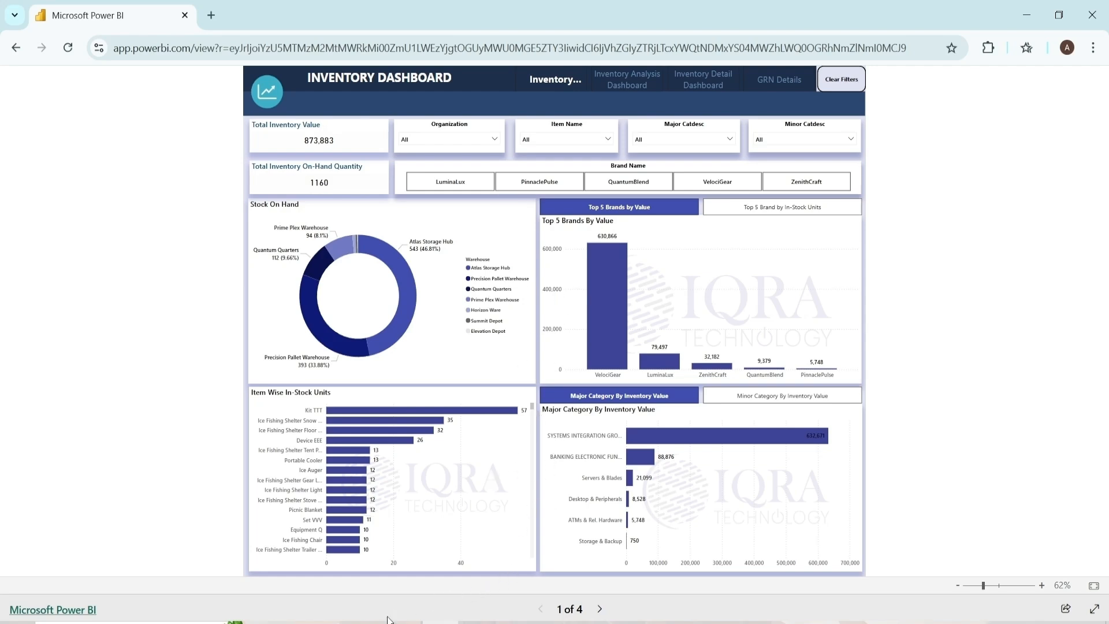
Step: Switch to the Inventory Dashboard workbook in Excel and look through its list of sheets
left_click(361, 622)
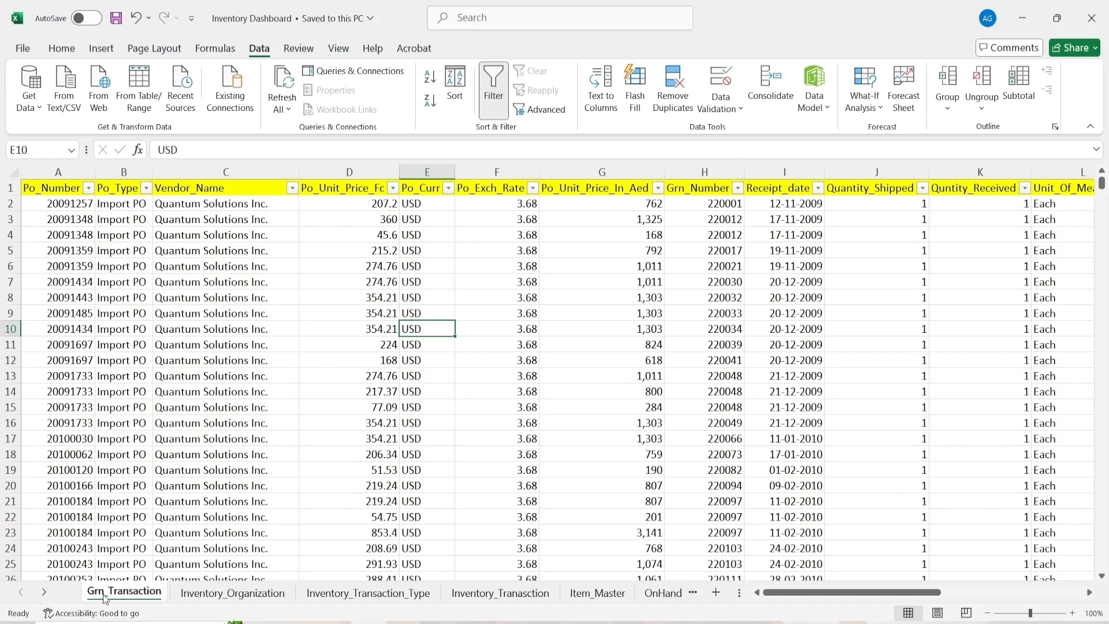
left_click(49, 591)
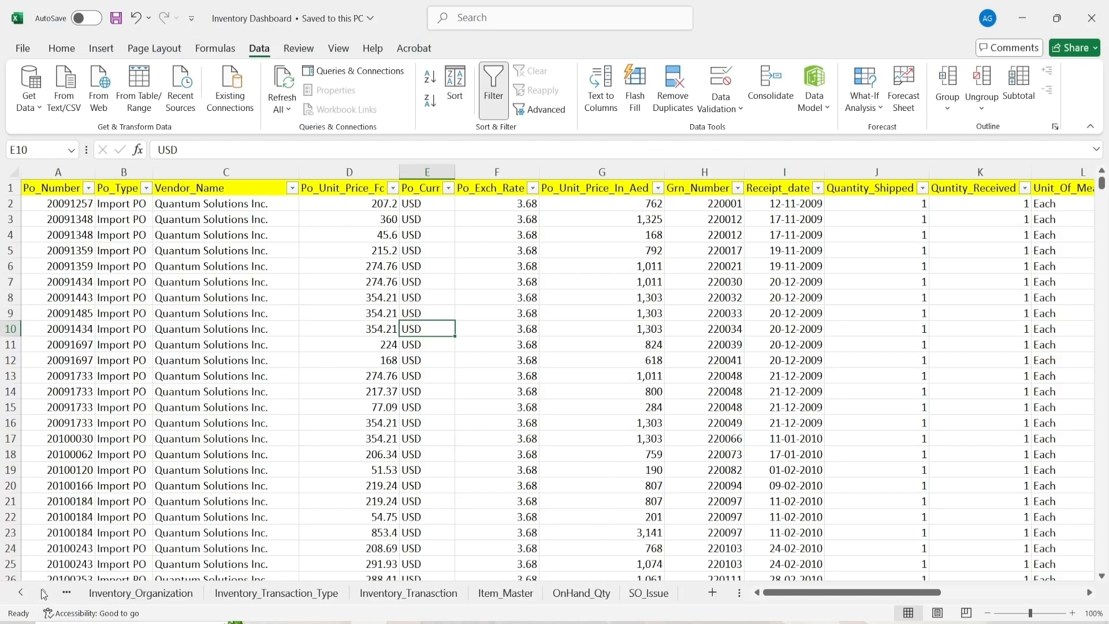
left_click(21, 592)
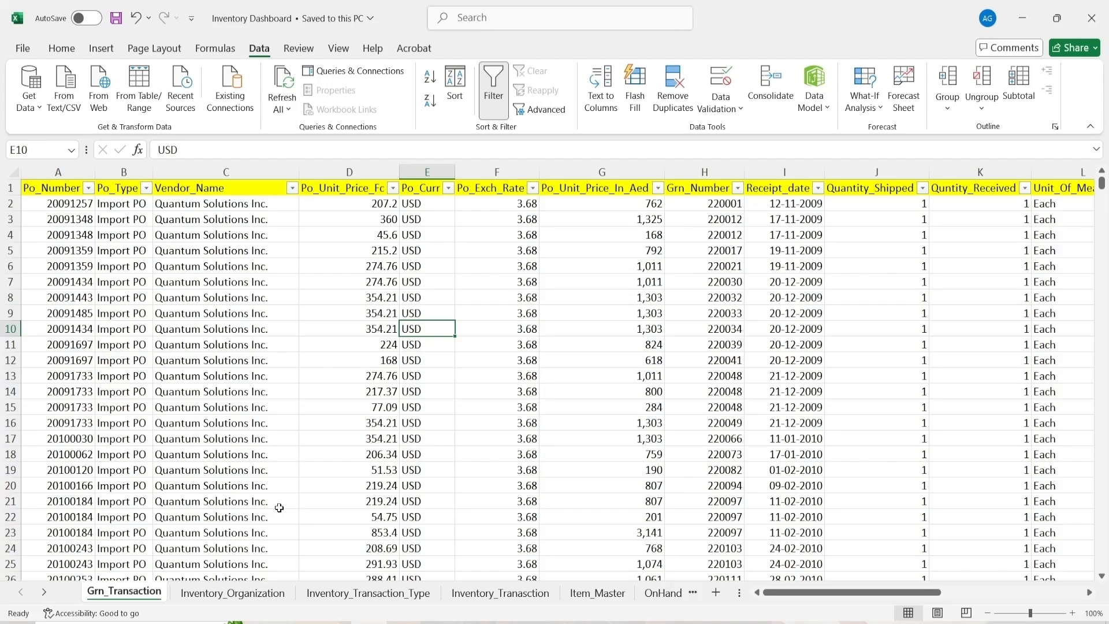
Step: Review the purchase-order and receipt headers of the Grn_Transaction sheet one by one, from Po_Number to Receipt_date
left_click(41, 188)
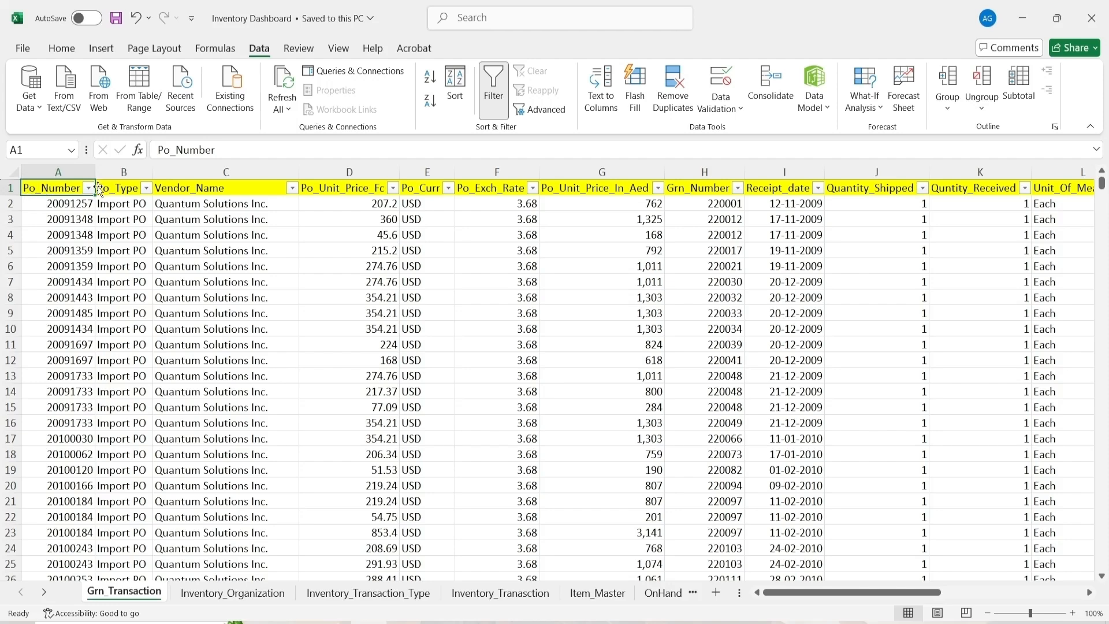
left_click(132, 188)
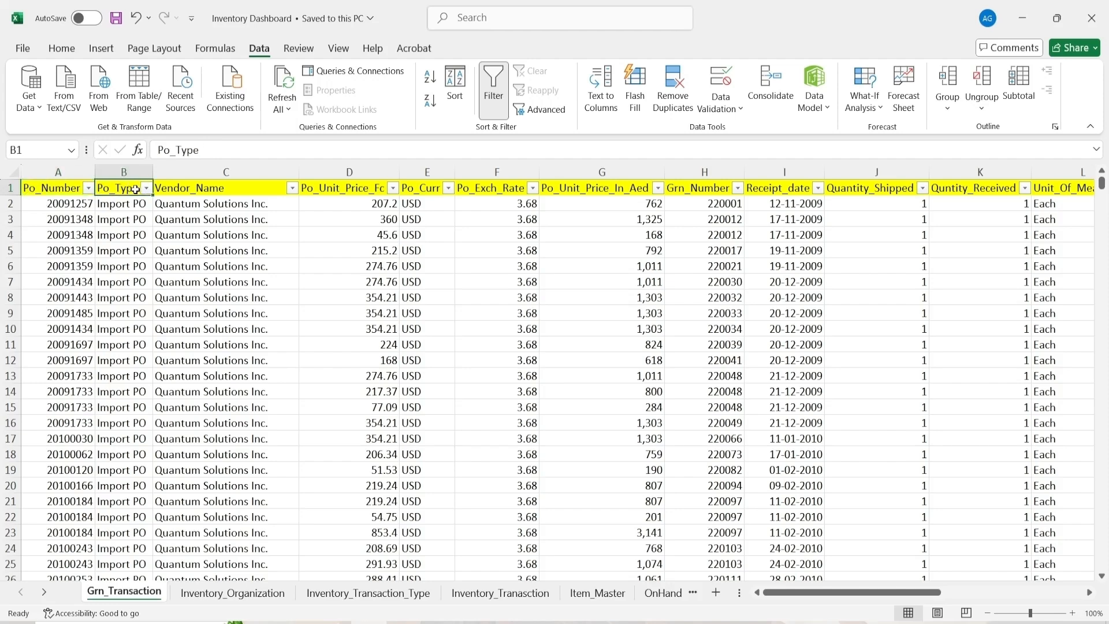
left_click(247, 186)
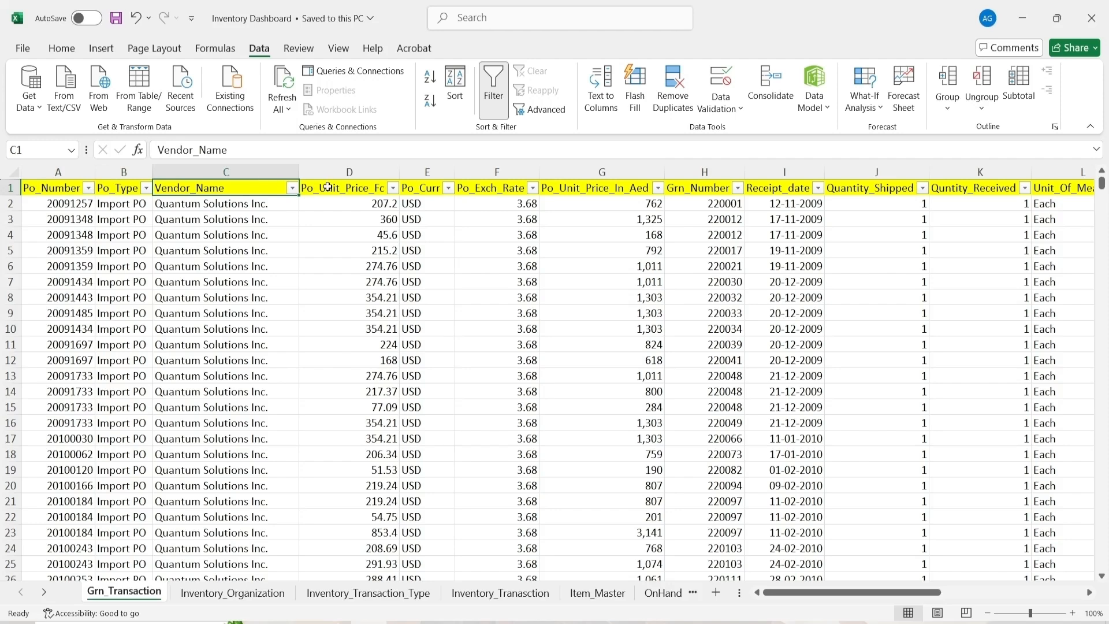
left_click(328, 186)
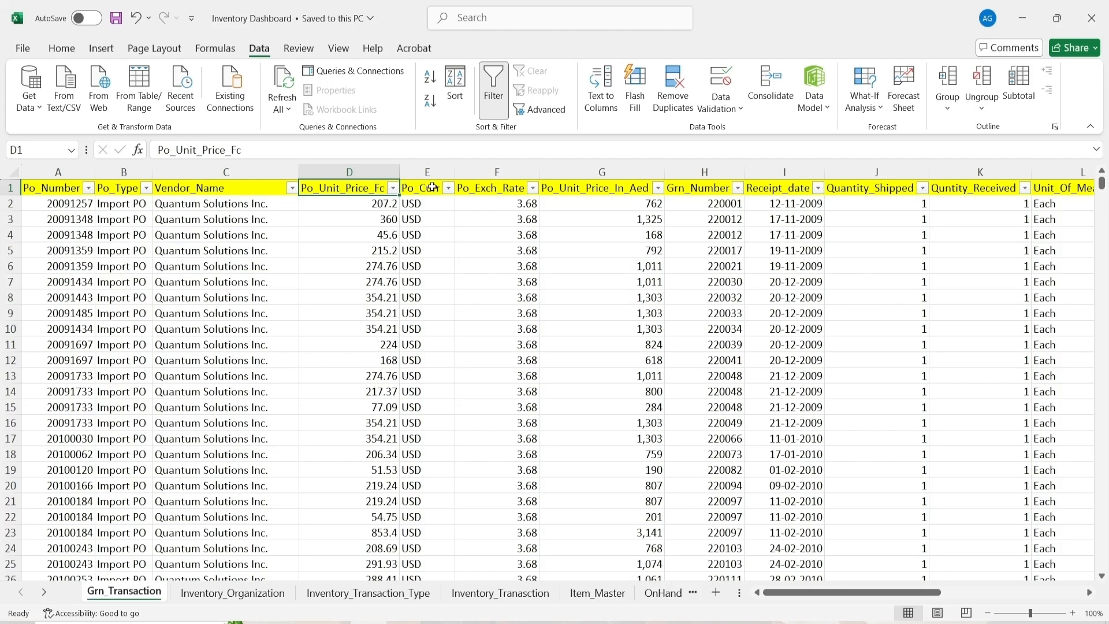
left_click(431, 188)
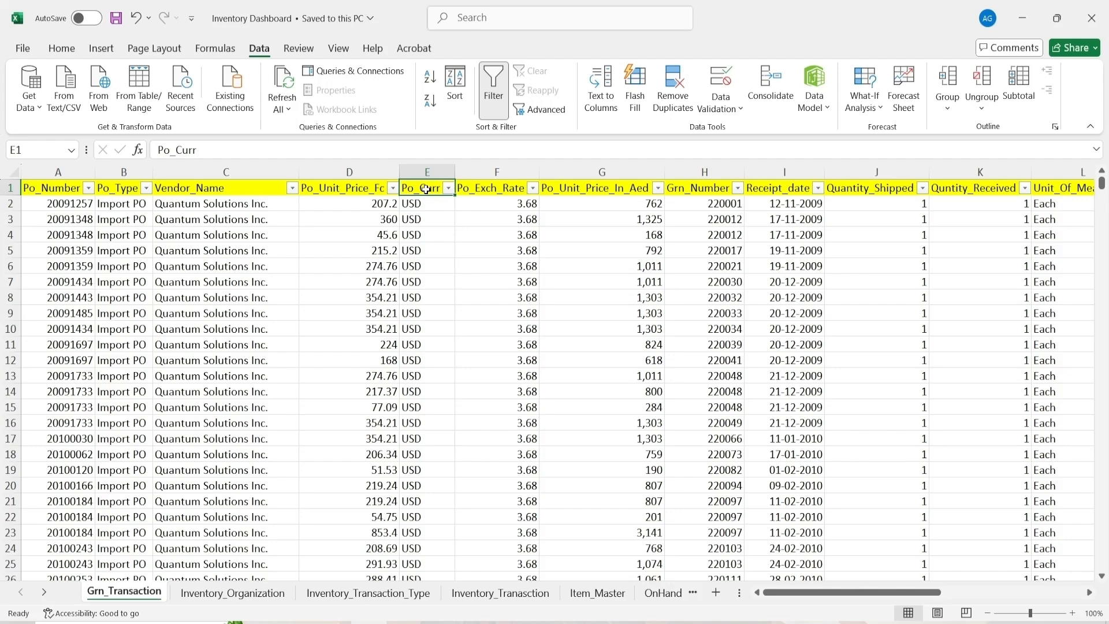
left_click(492, 184)
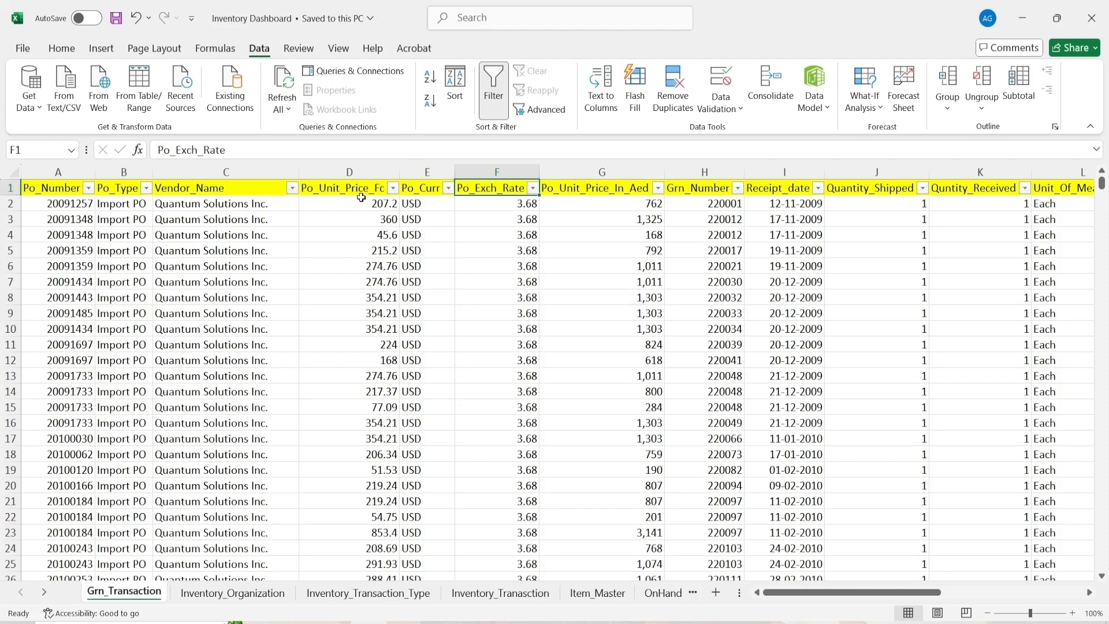
left_click(601, 186)
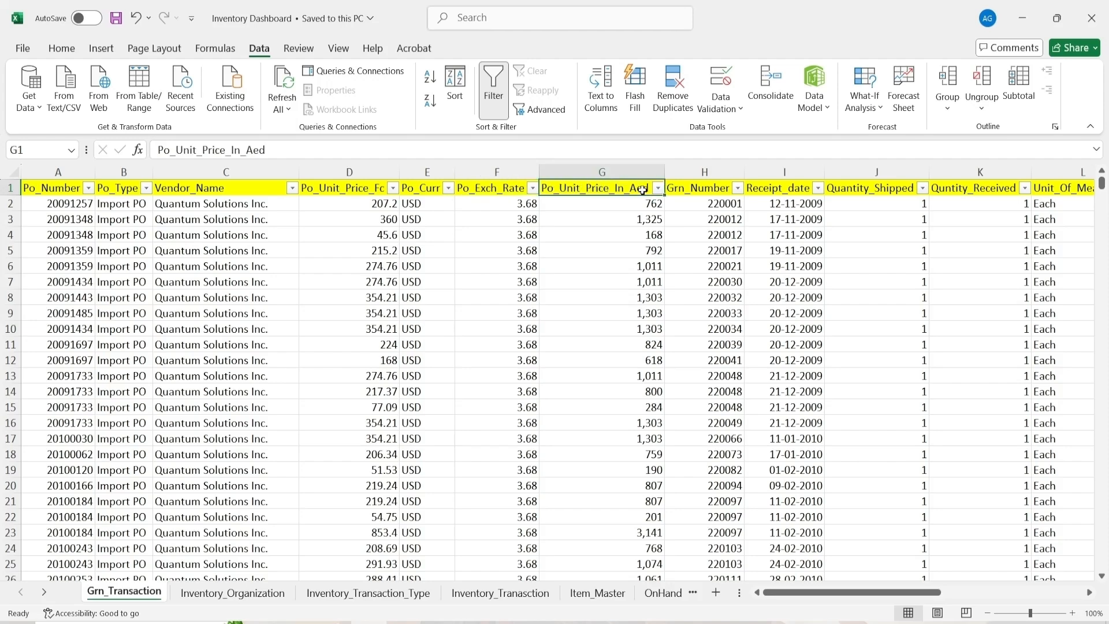
left_click(708, 190)
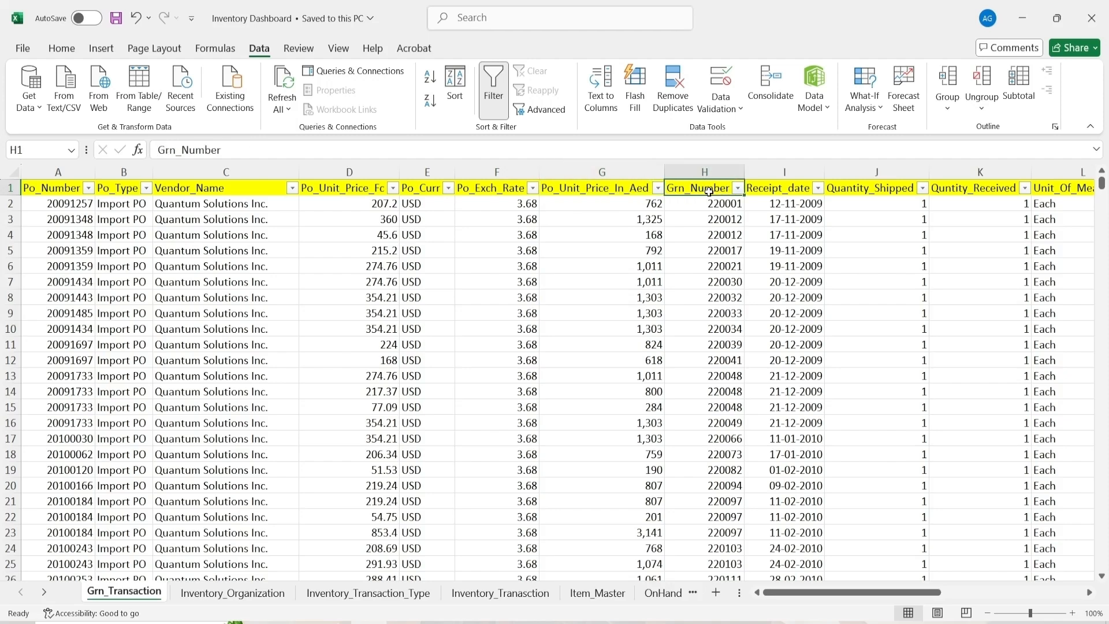
left_click(794, 188)
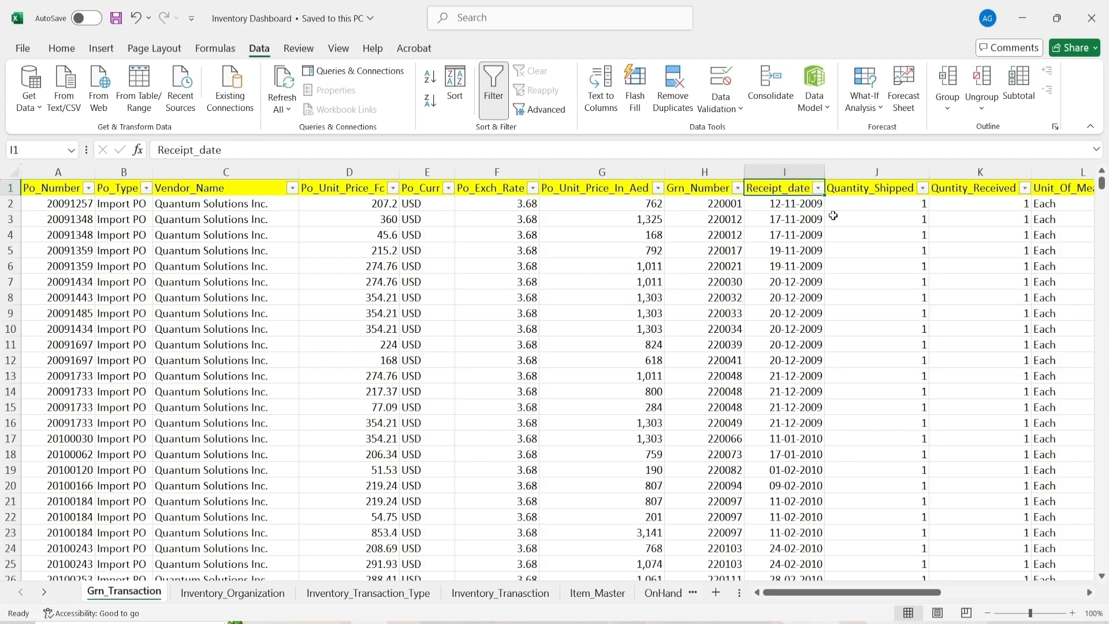
Step: Examine the Quantity_Shipped, Quntity_Received and Unit_Of_Measure columns, including the filter values available for Unit_Of_Measure
left_click(1090, 594)
left_click(1089, 593)
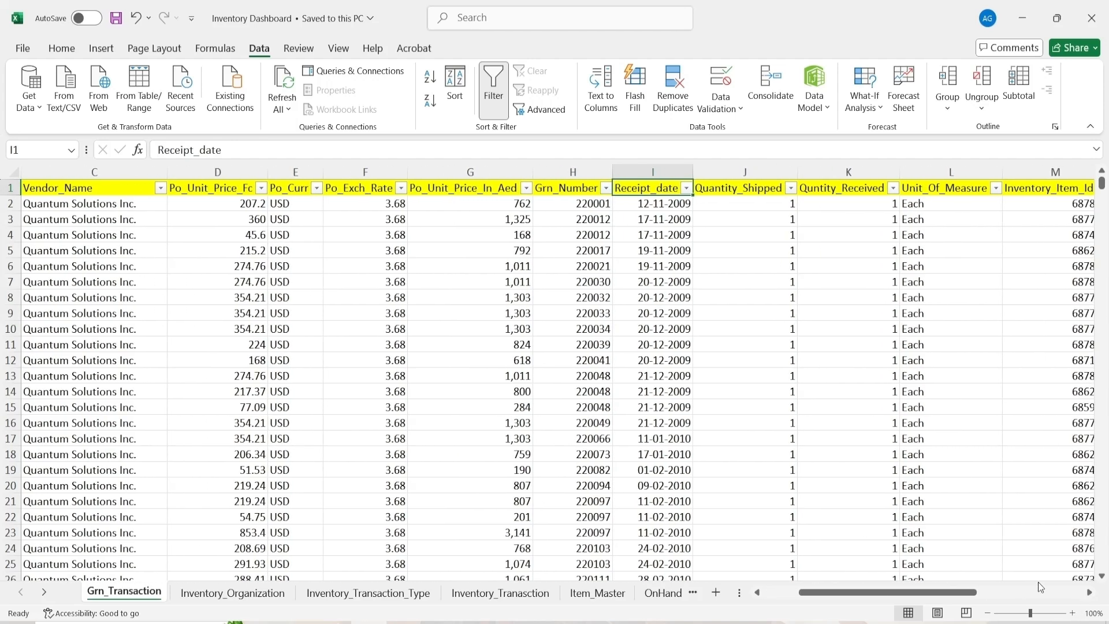
left_click(716, 190)
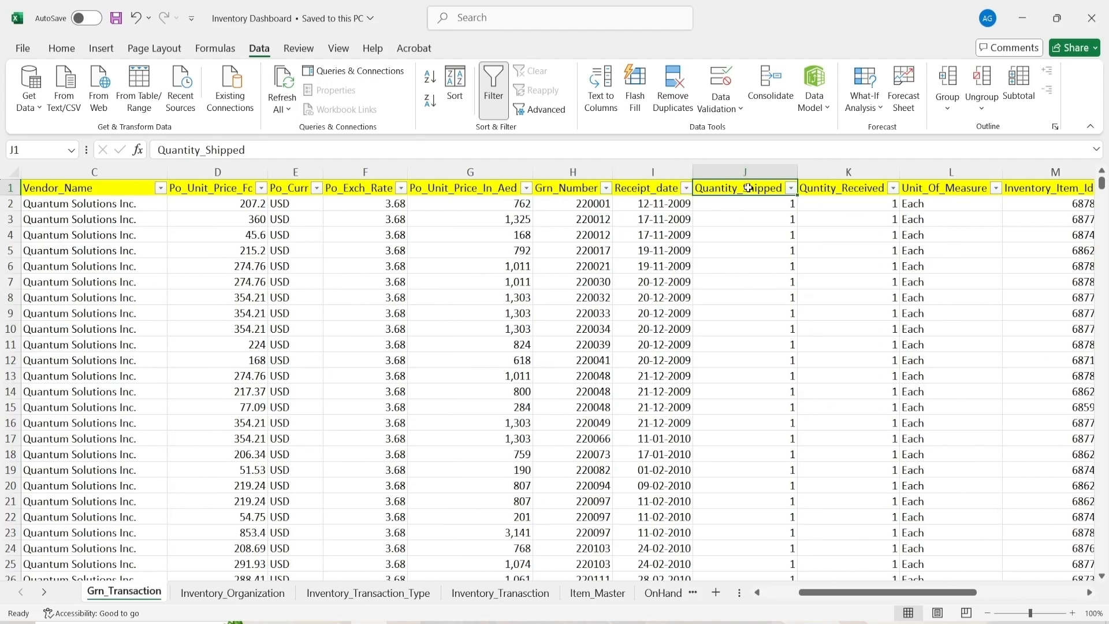
left_click(870, 188)
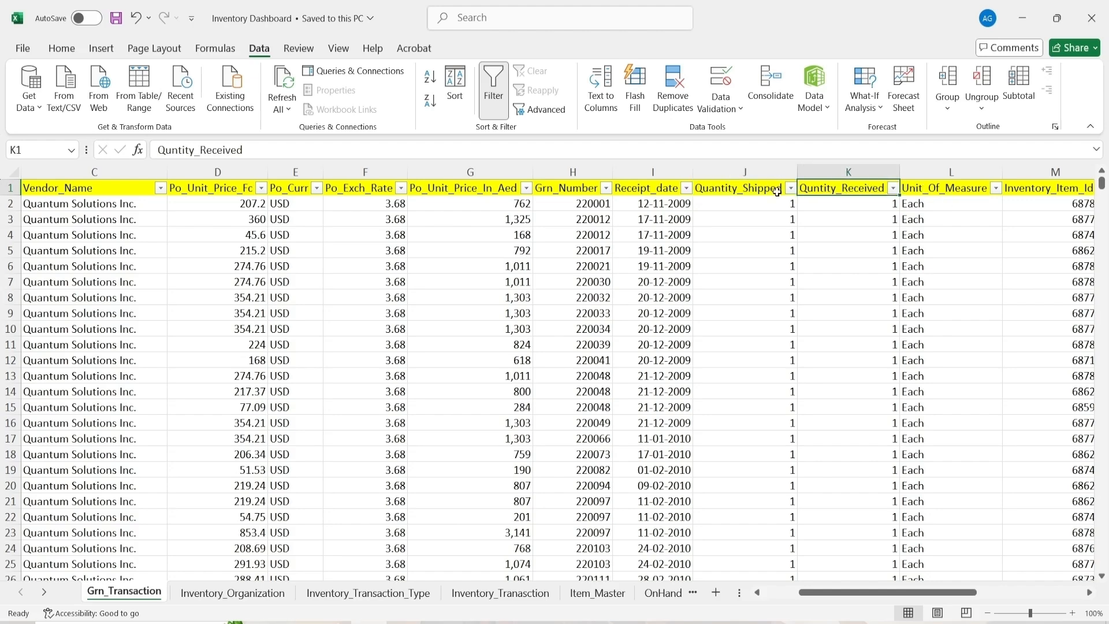
left_click(974, 189)
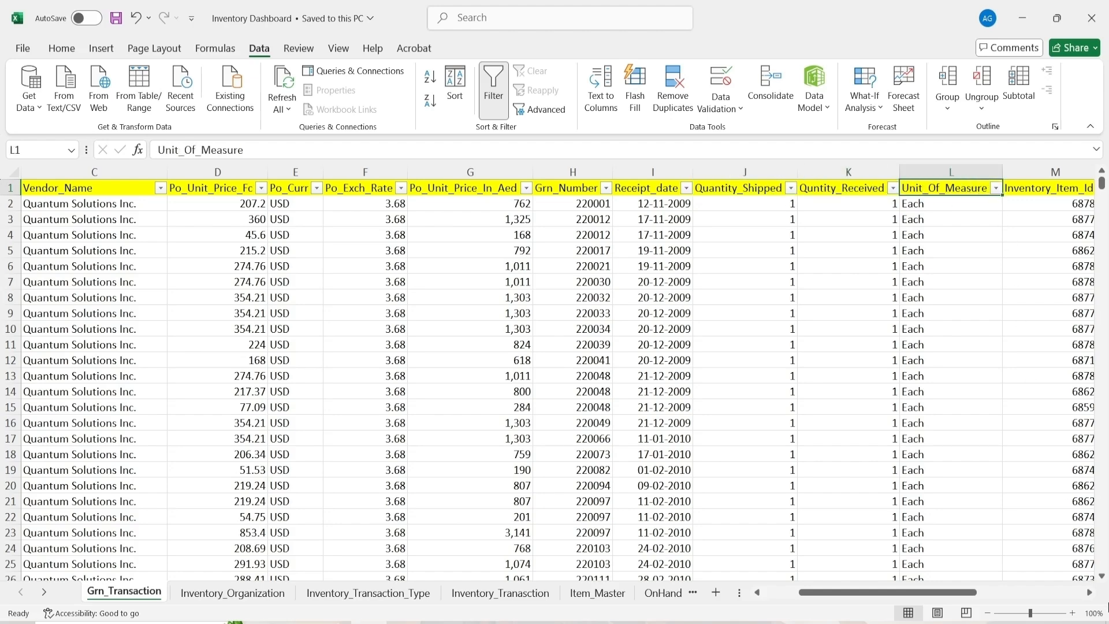
left_click(1089, 593)
left_click(849, 188)
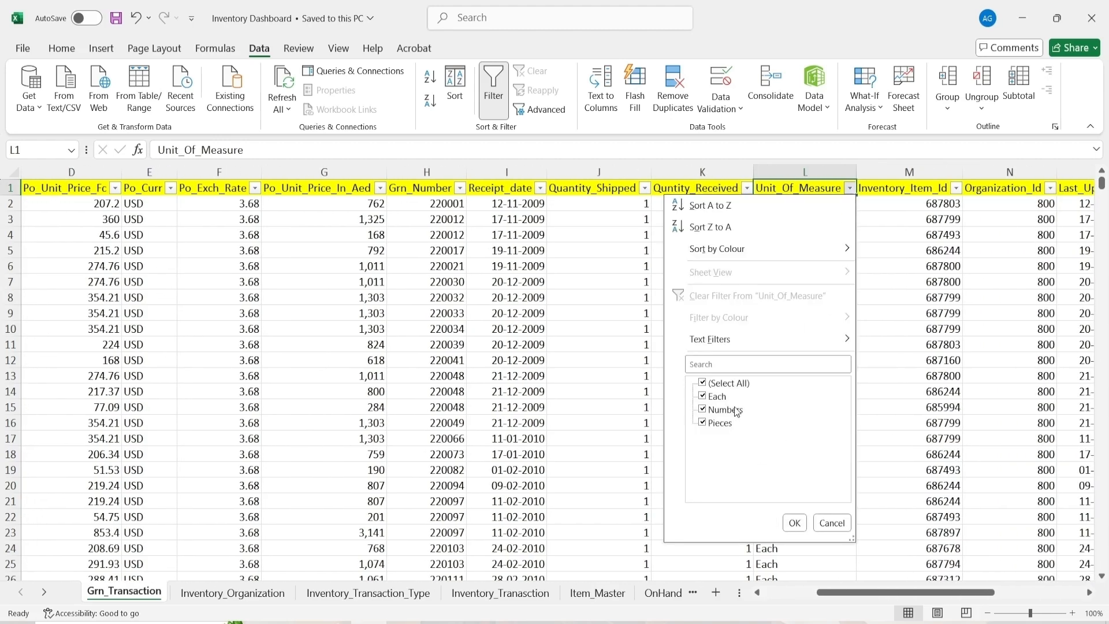
left_click(836, 522)
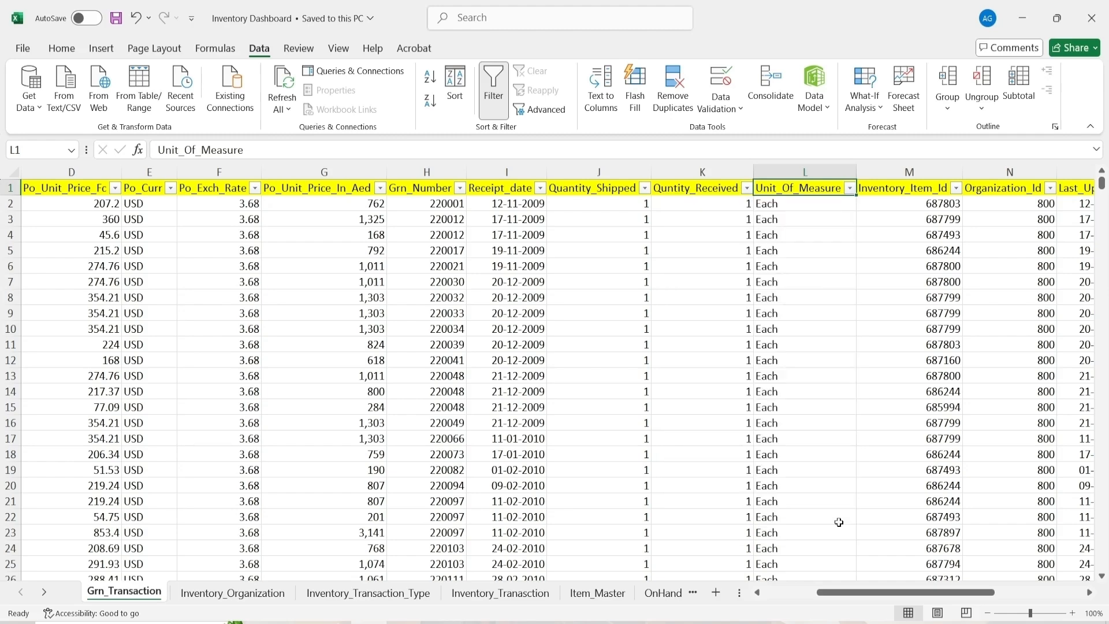
Step: Examine the Inventory_Item_Id and Organization_Id columns and their filter values without applying a filter
left_click(938, 173)
left_click(955, 192)
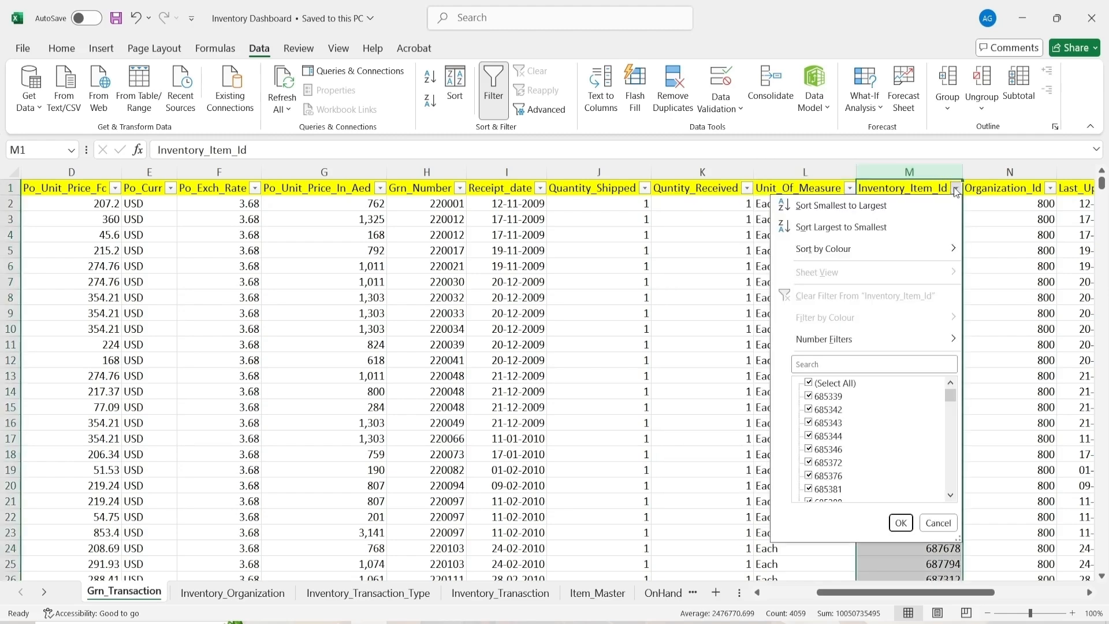
left_click(956, 192)
left_click(1091, 593)
left_click(1091, 593)
left_click(1091, 593)
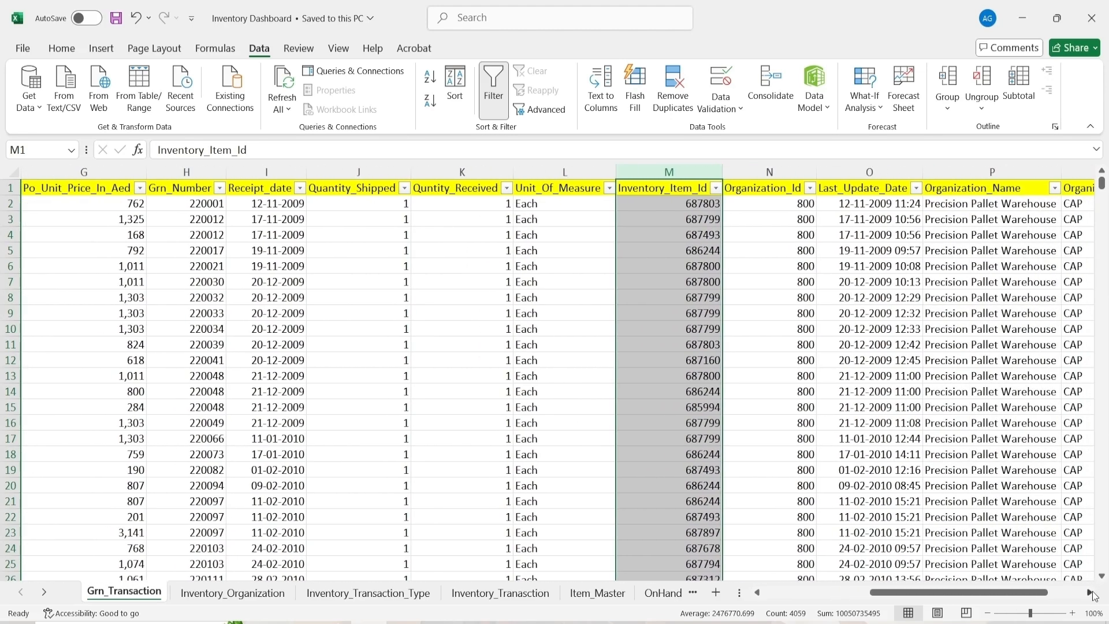
left_click(759, 172)
left_click(810, 189)
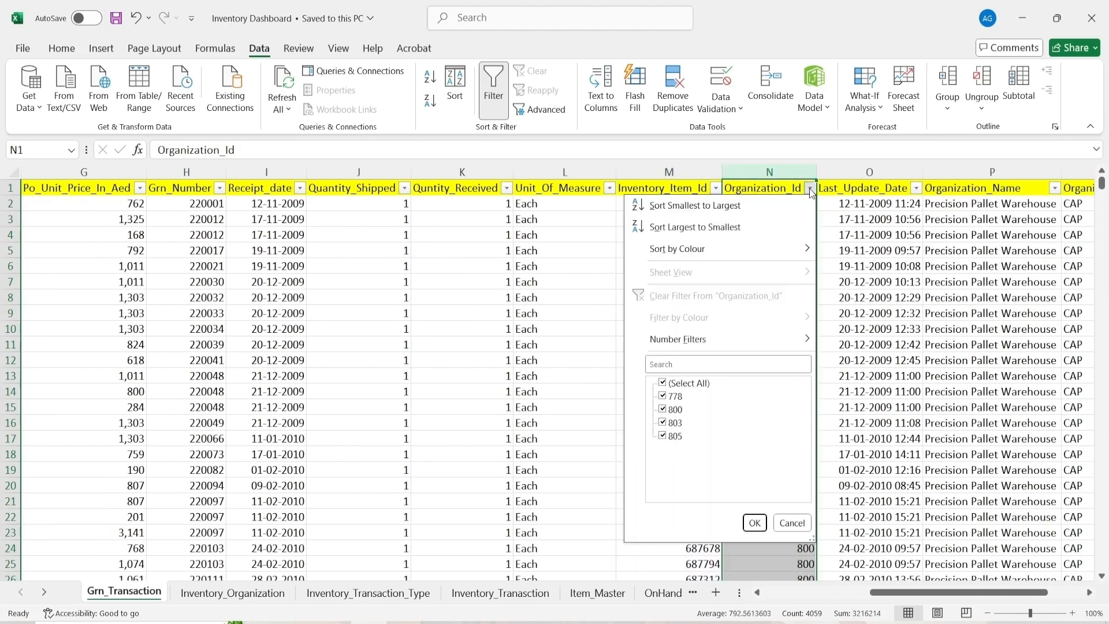
left_click(811, 189)
Step: Check which years the Last_Update_Date column's filter offers, leaving the data unfiltered
left_click(879, 188)
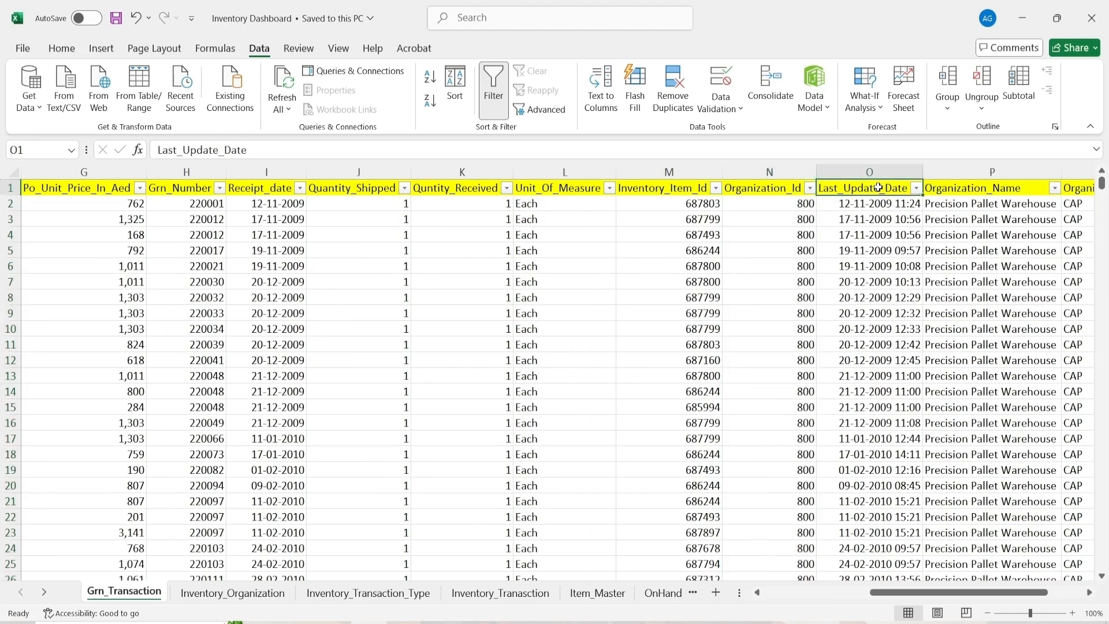
left_click(916, 188)
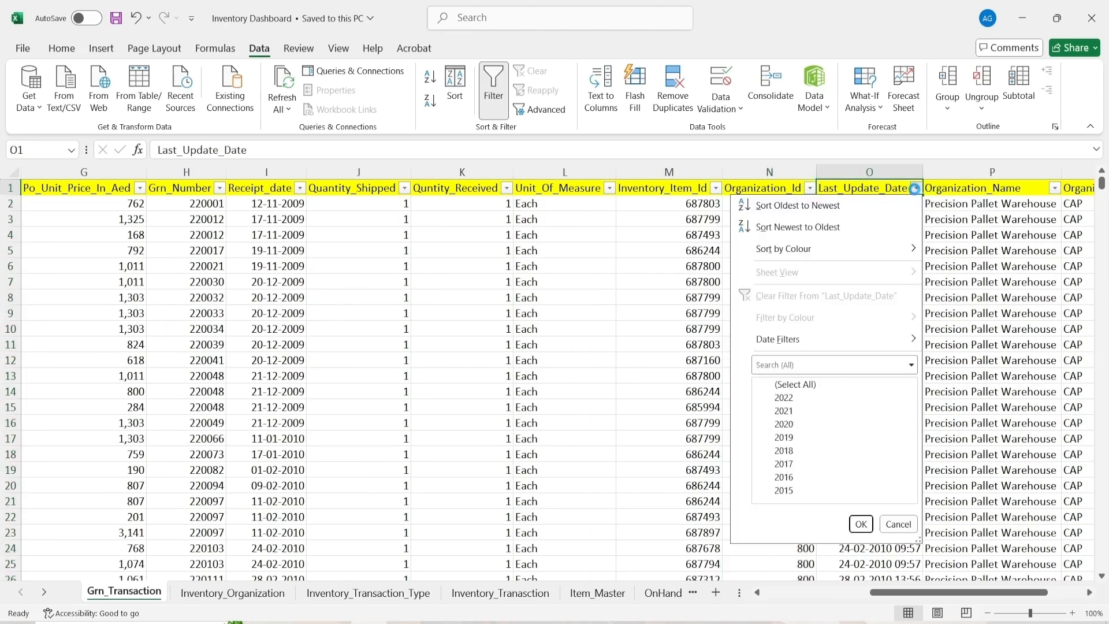
left_click(916, 189)
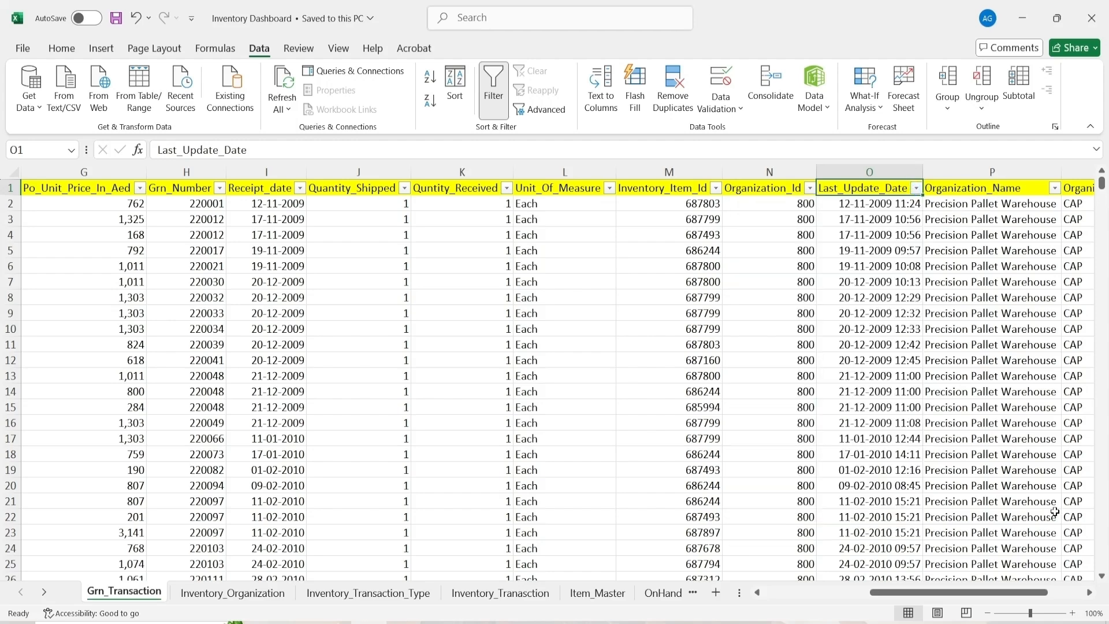
Step: Inspect the Organization_Name column and the warehouse names in its filter list, applying no filter
left_click(1091, 593)
left_click(1091, 593)
left_click(1090, 593)
left_click(721, 172)
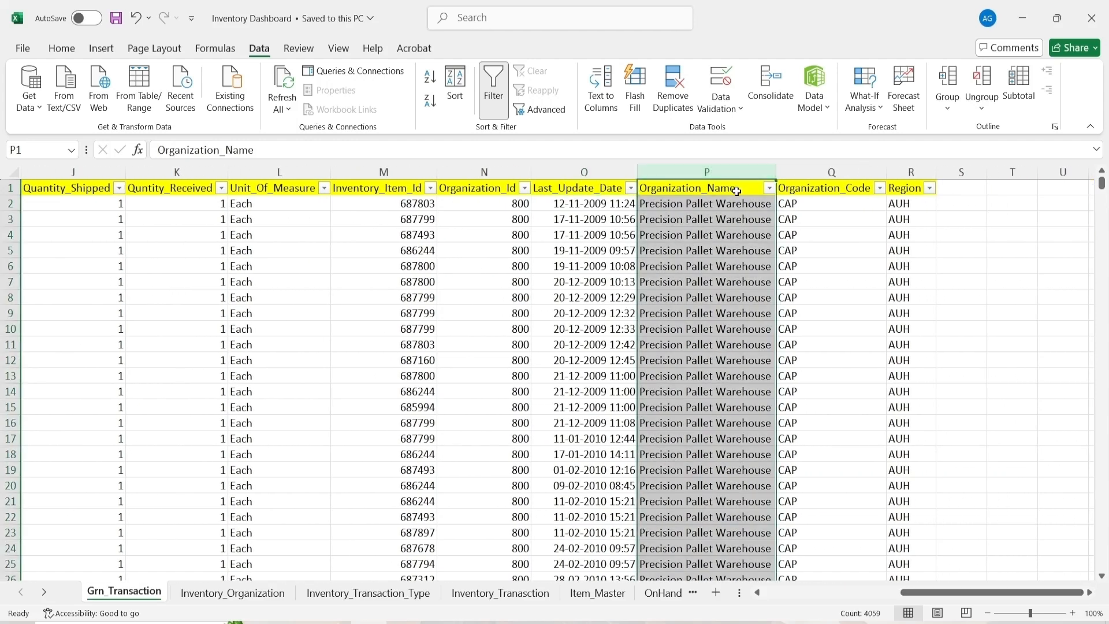
left_click(769, 188)
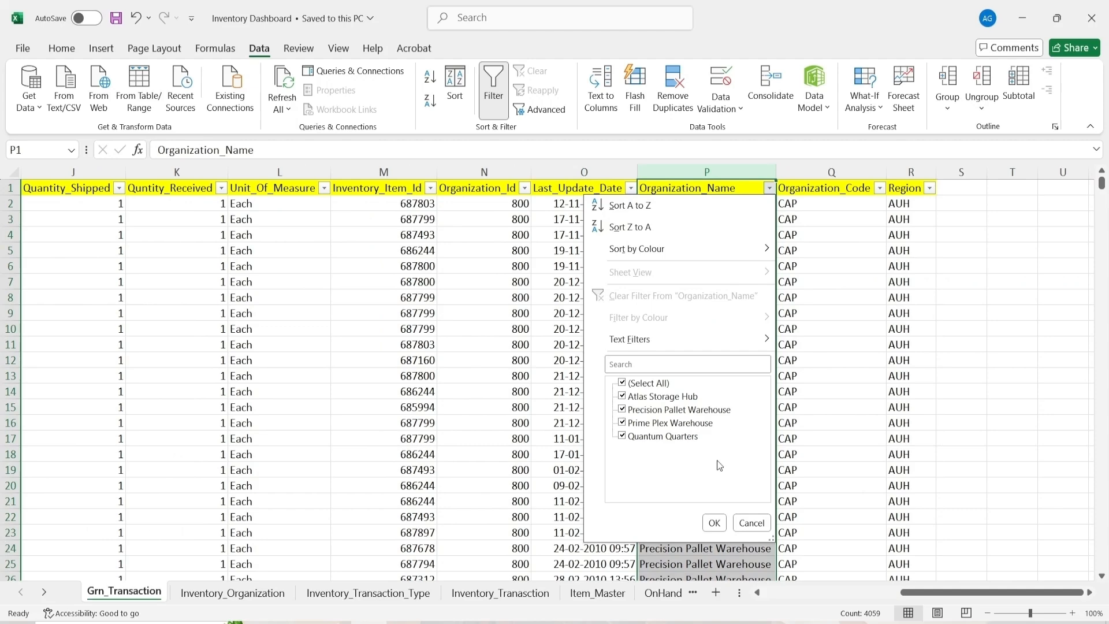
left_click(752, 520)
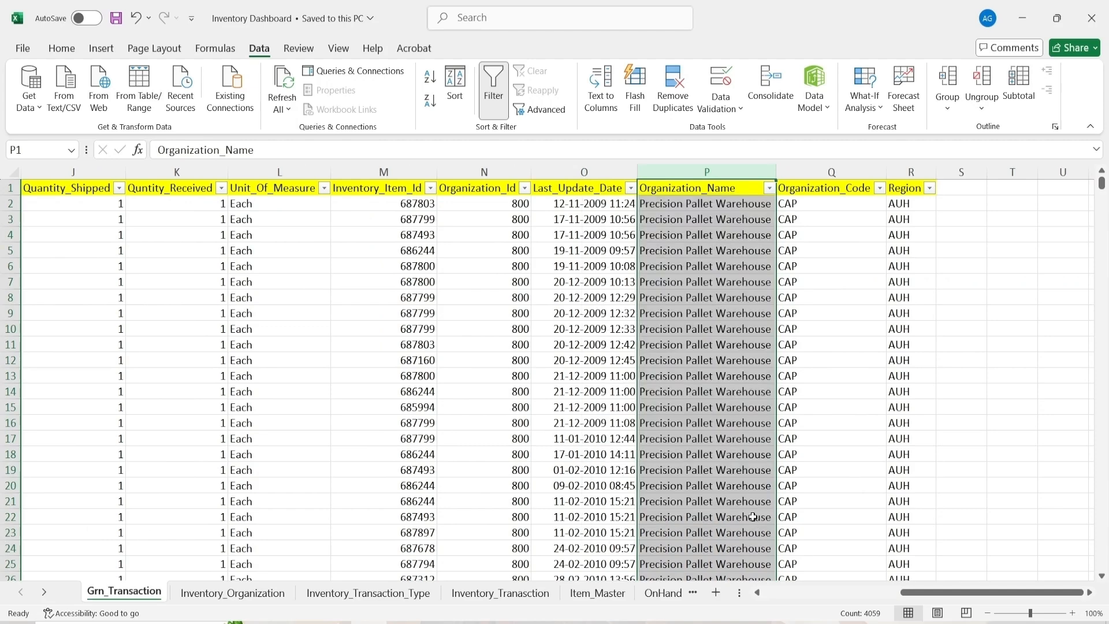
Step: Inspect the Organization_Code column and the Region filter values, and return to the first columns of the sheet
left_click(832, 172)
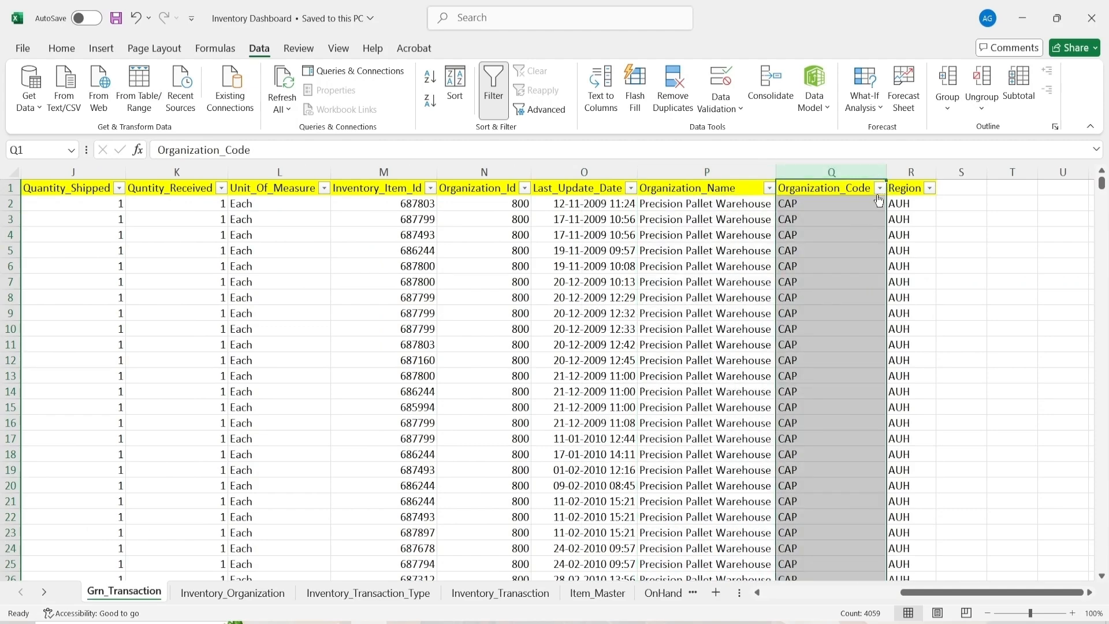
left_click(911, 172)
left_click(930, 188)
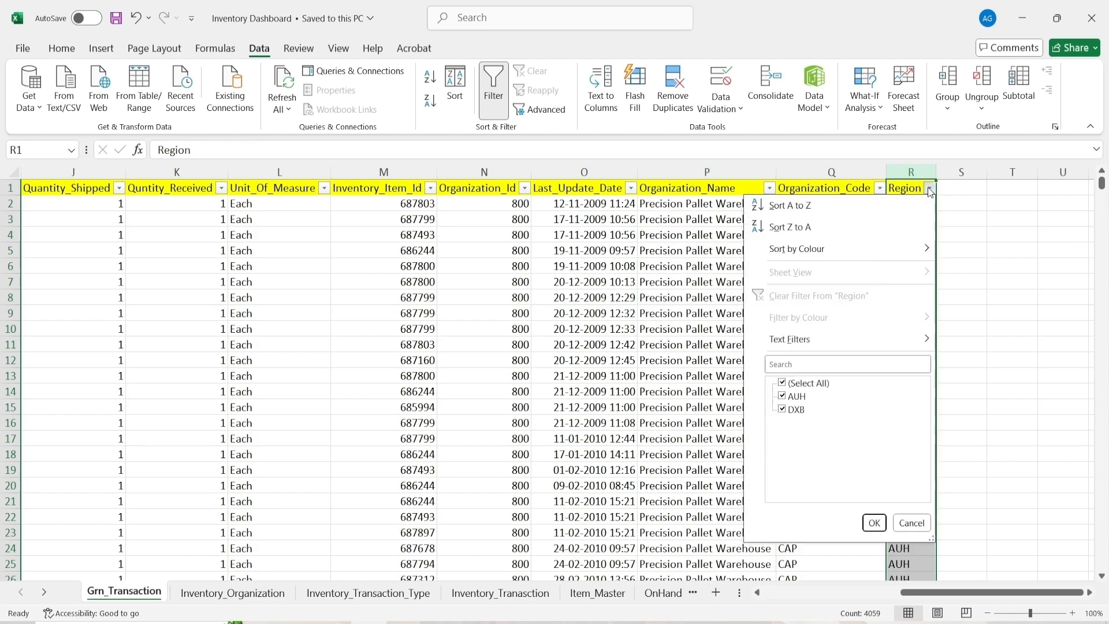
left_click(912, 523)
left_click(891, 591)
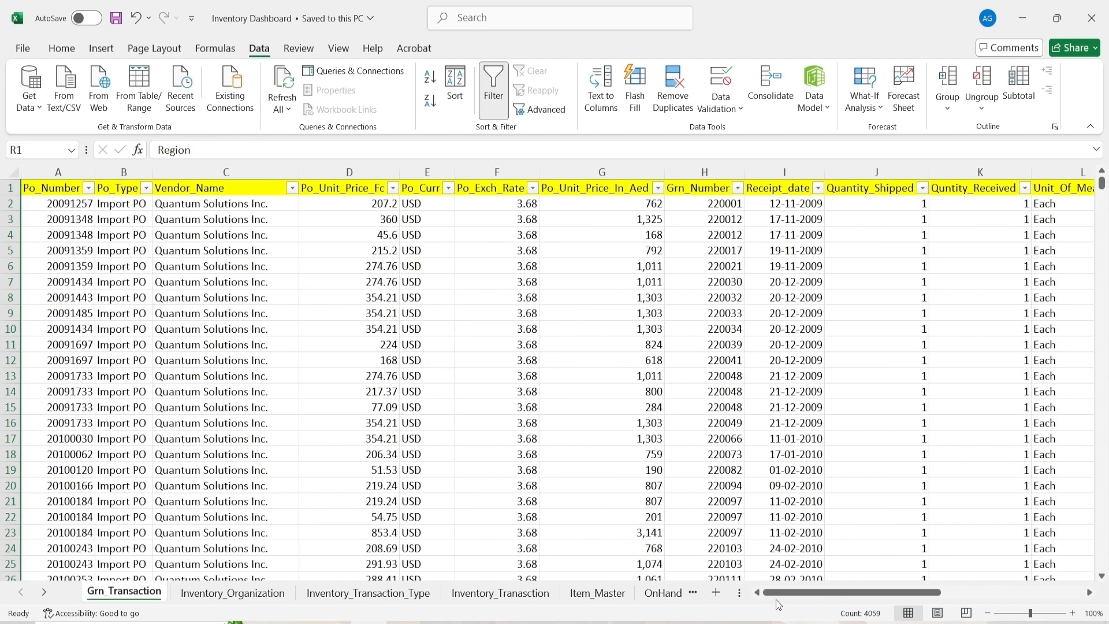
Step: Open the Inventory_Organization sheet and review its Organization_Id, Organization_Code, Organization_Name and Region headers
left_click(218, 596)
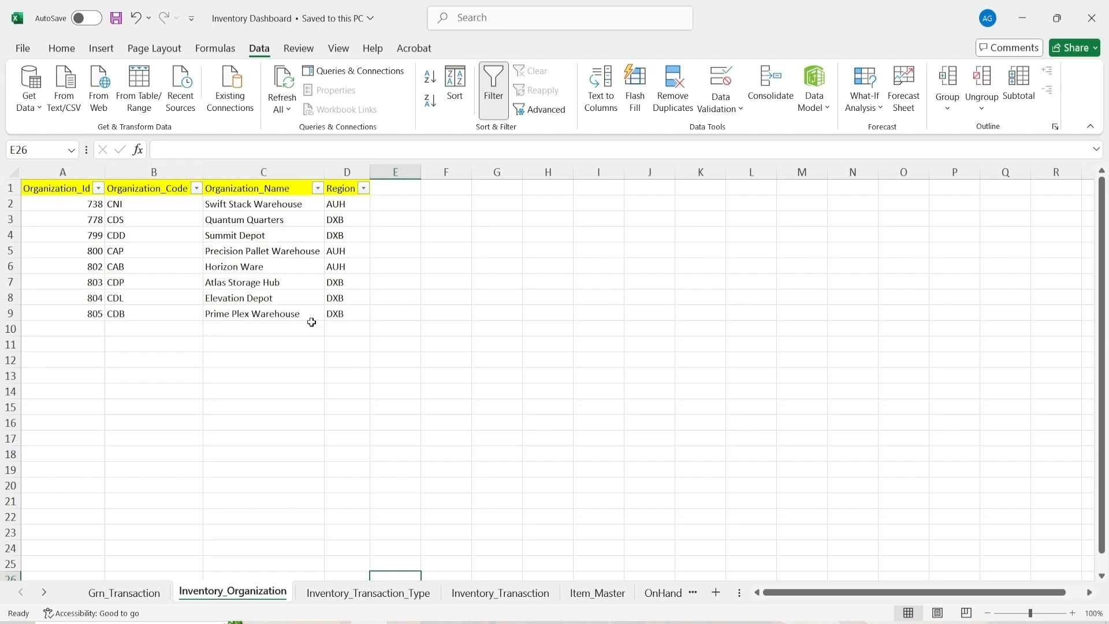
left_click(58, 187)
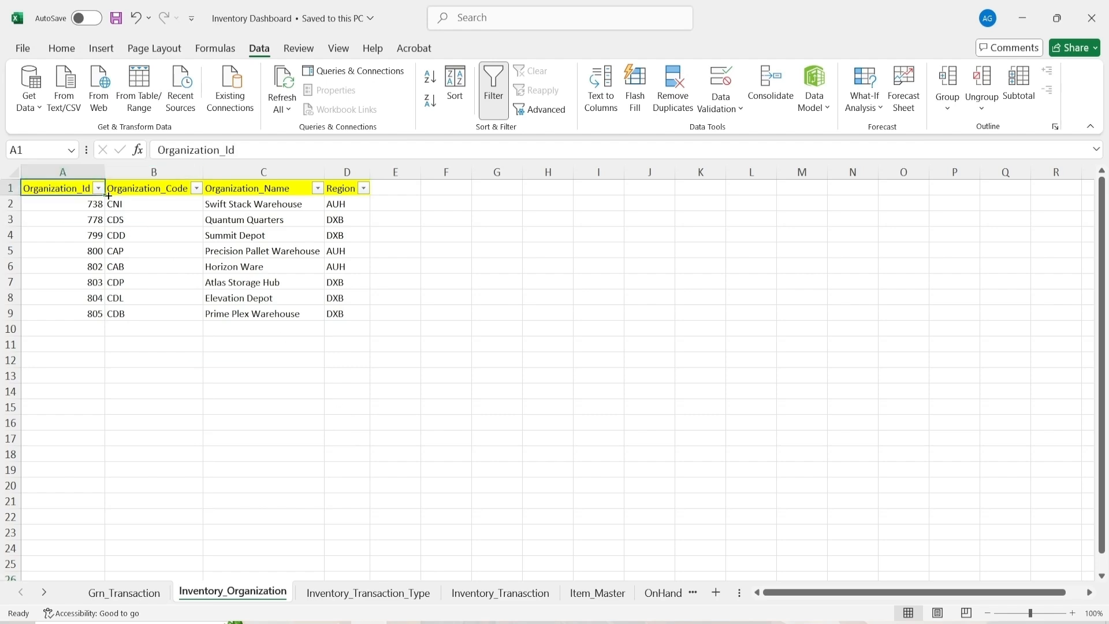
left_click(156, 186)
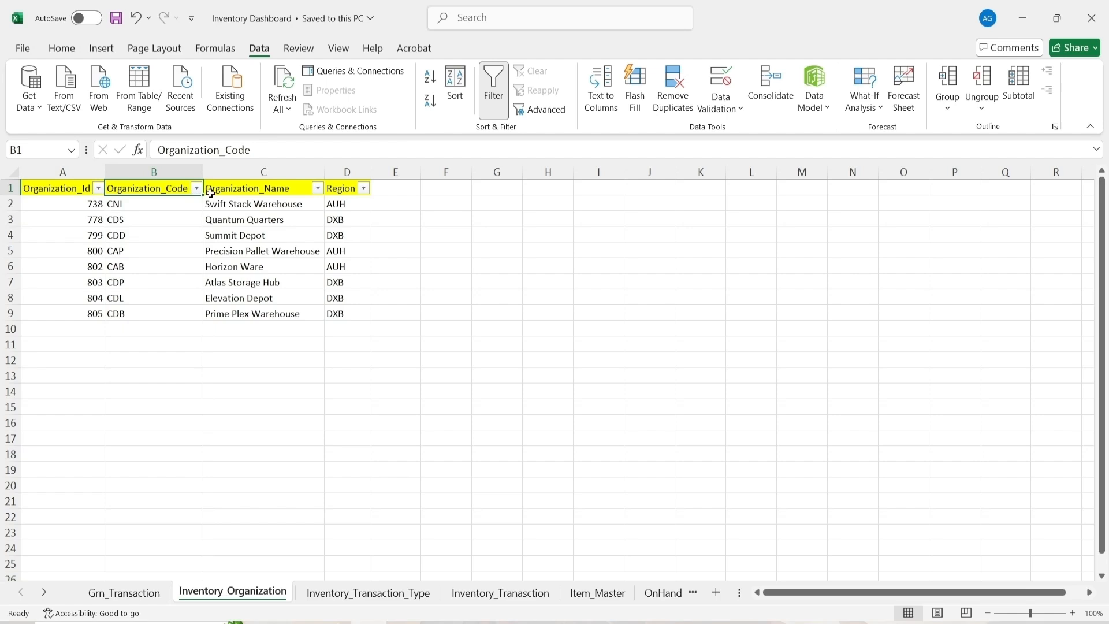
left_click(295, 184)
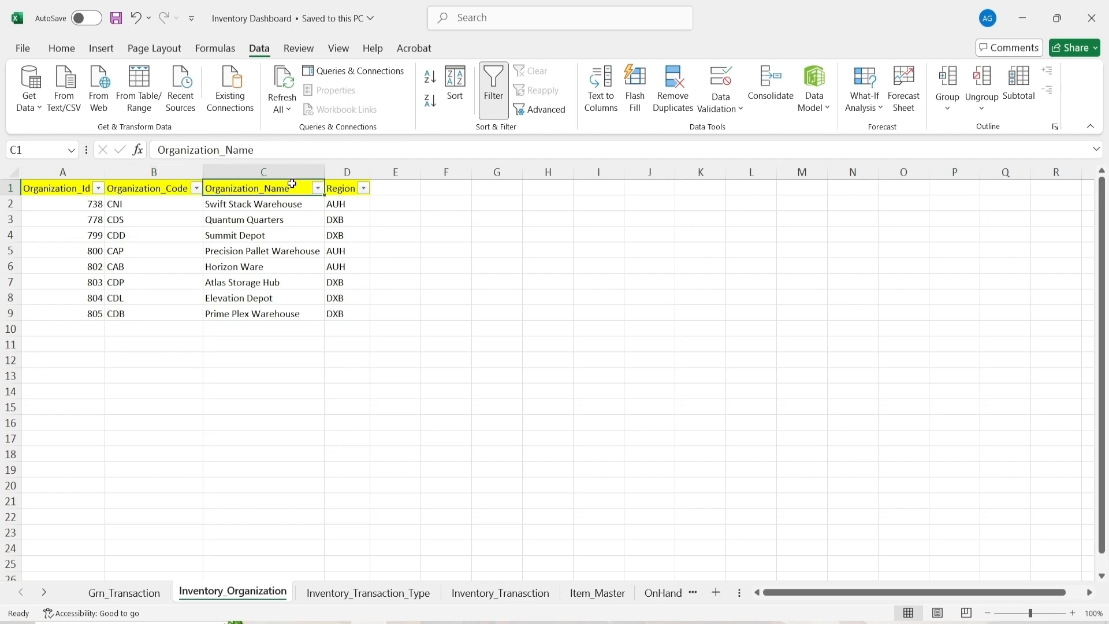
left_click(338, 185)
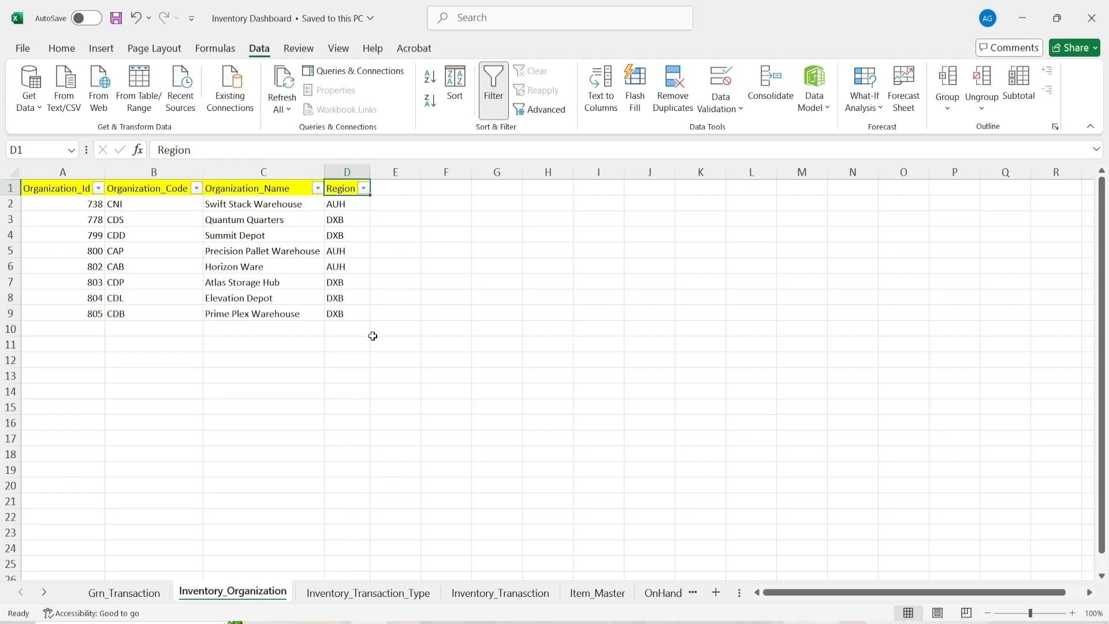
Step: Open the Inventory_Transaction_Type sheet and review its Transaction_Type_Name and Description columns
left_click(331, 601)
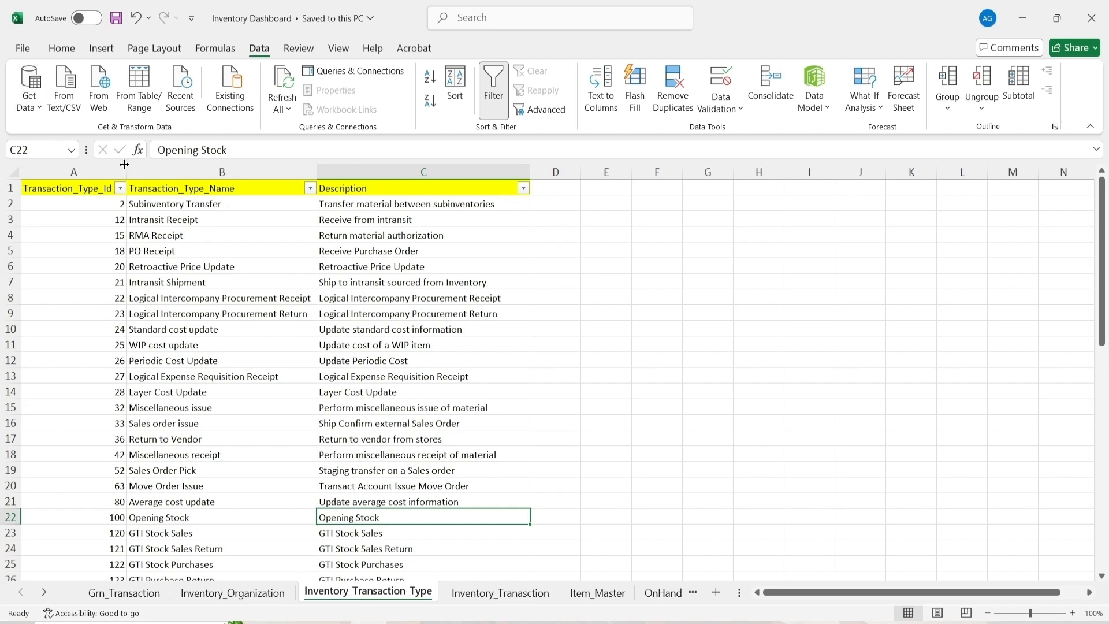
left_click(189, 163)
left_click_drag(189, 163, 442, 172)
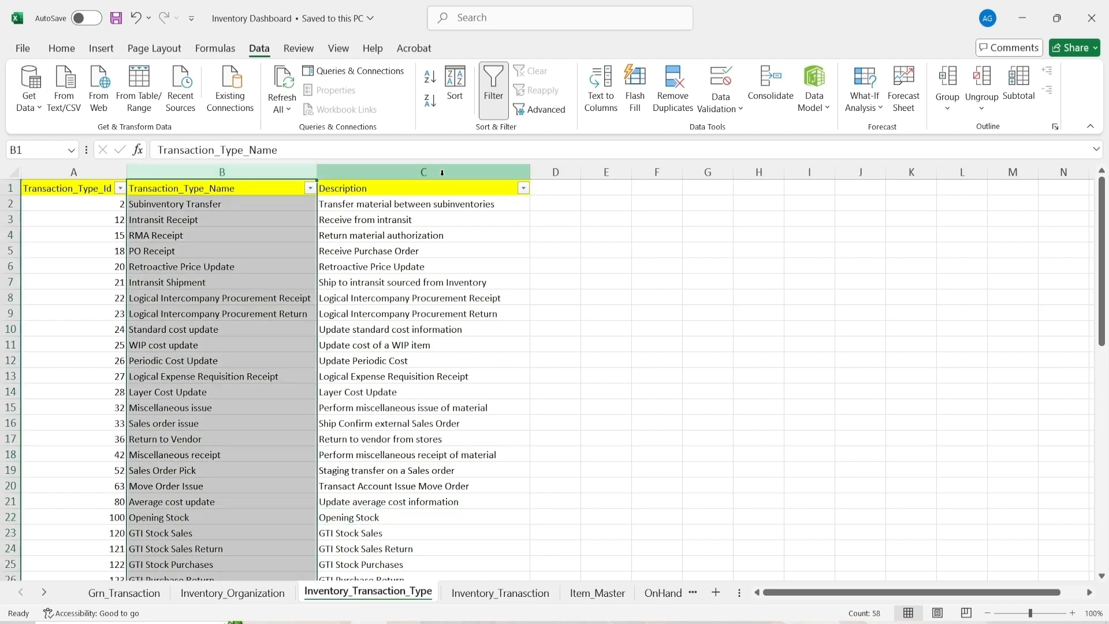
left_click(442, 172)
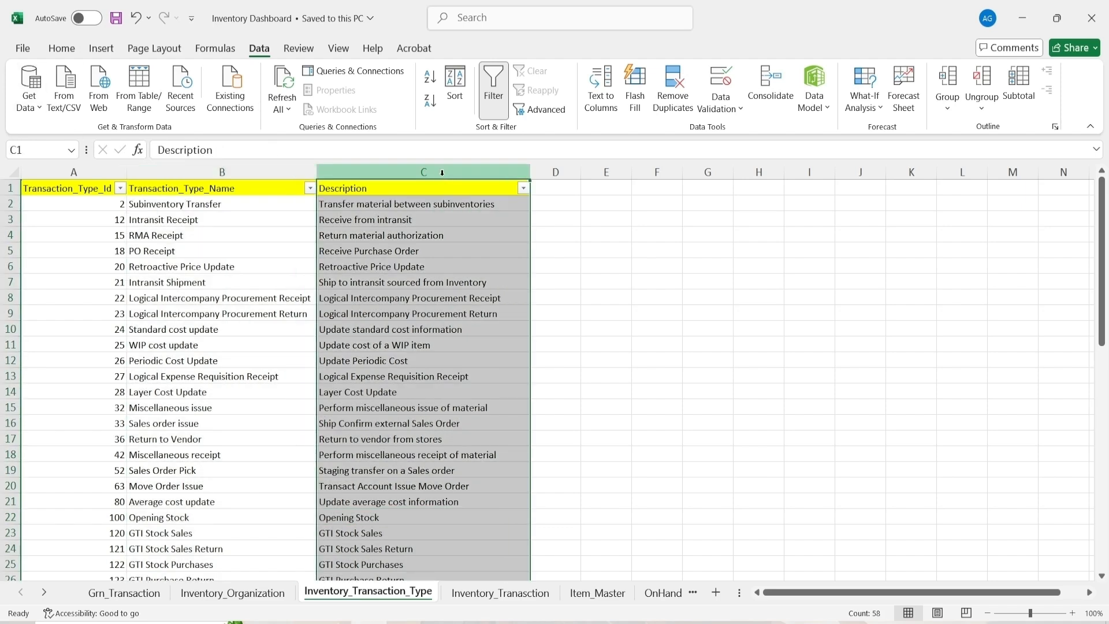
Step: Open the Inventory_Tranasction sheet and review its Inventory_Item_id, Transaction_Type_Id and Organization_Id headers
left_click(515, 594)
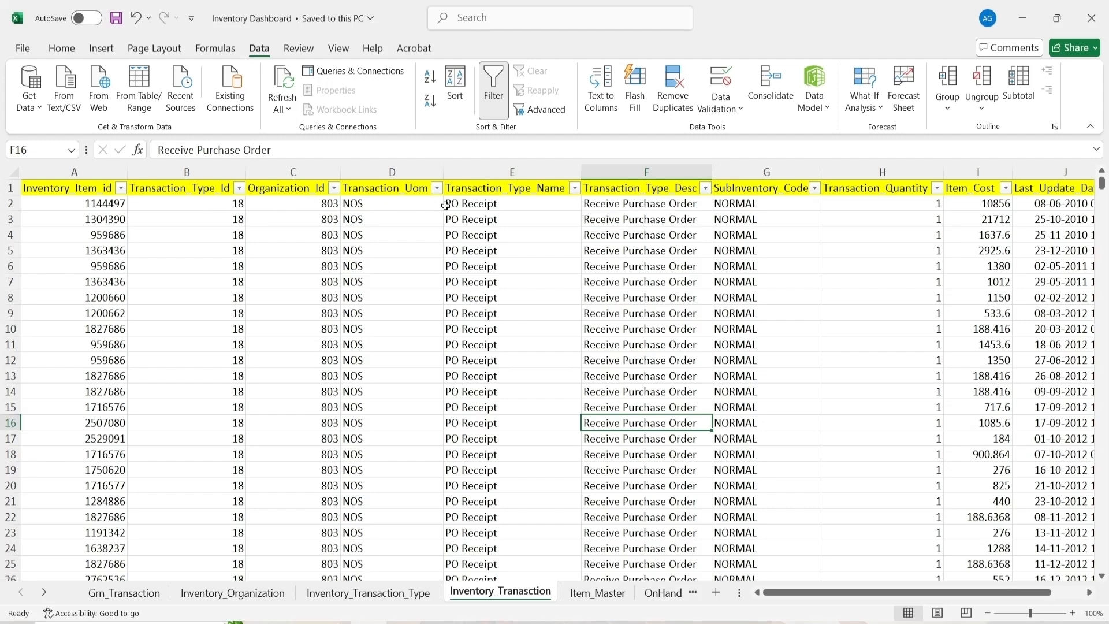
left_click(85, 190)
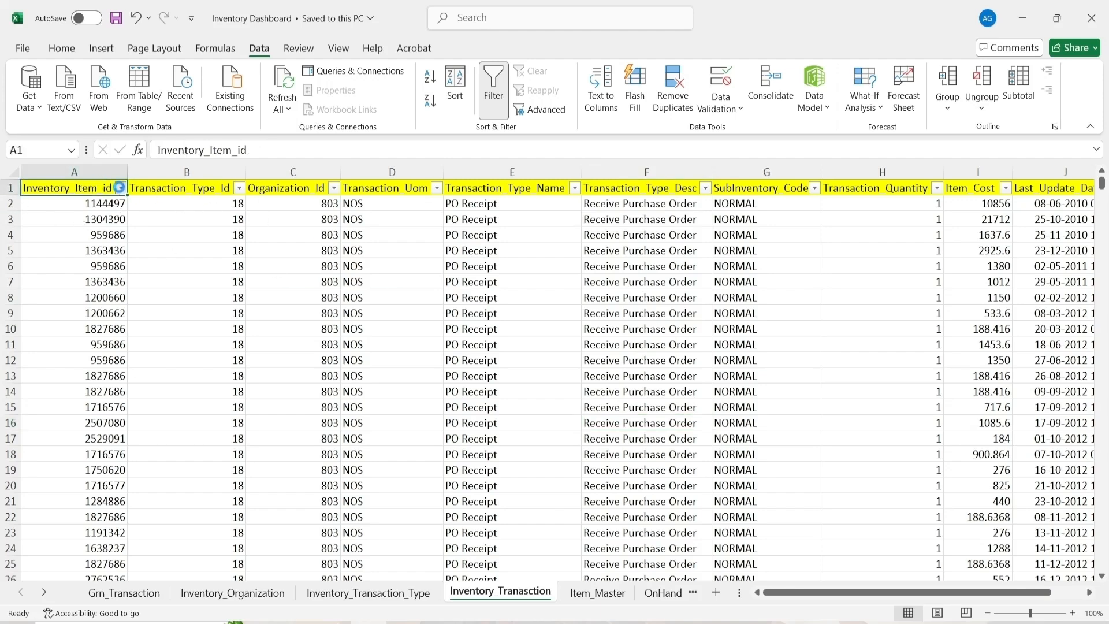
left_click(169, 191)
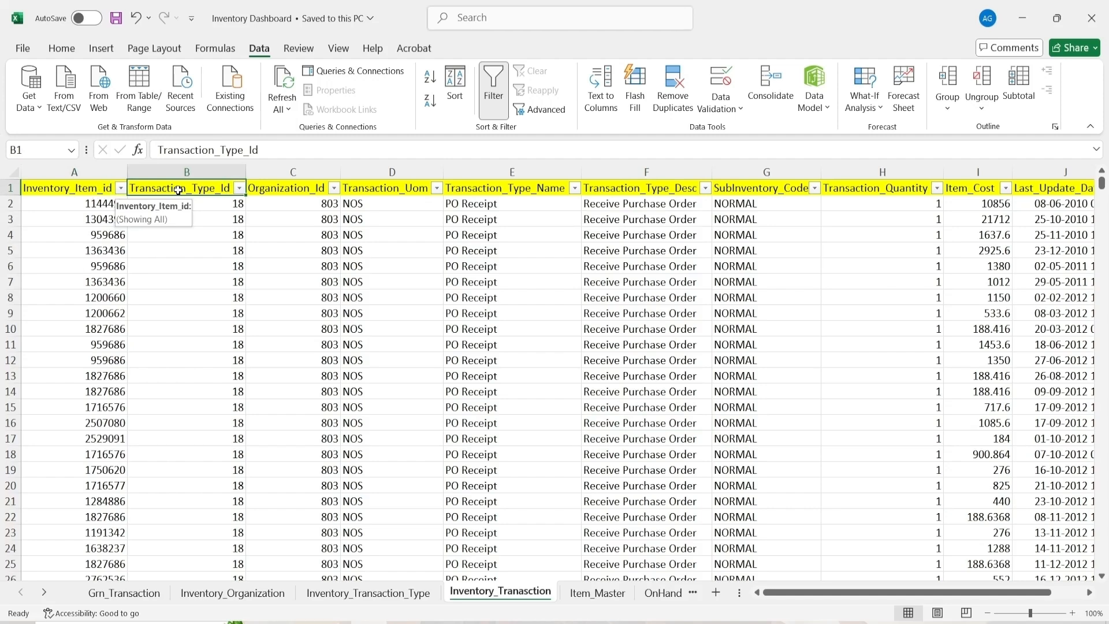
left_click(317, 187)
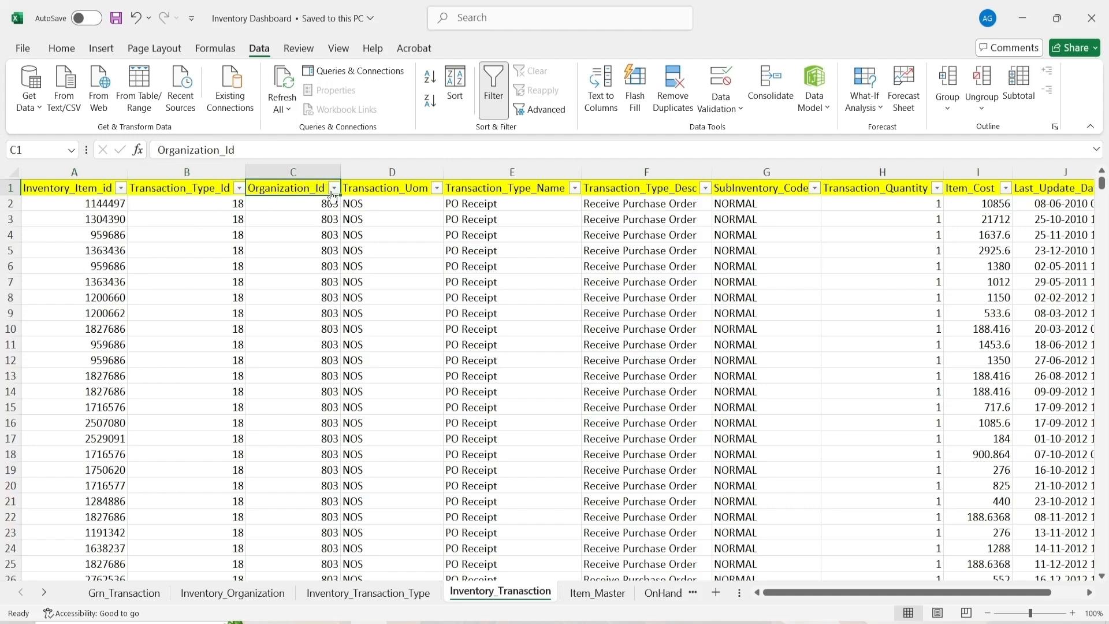
Step: Check which units the Transaction_Uom column's filter offers, leaving the data unfiltered
left_click(435, 192)
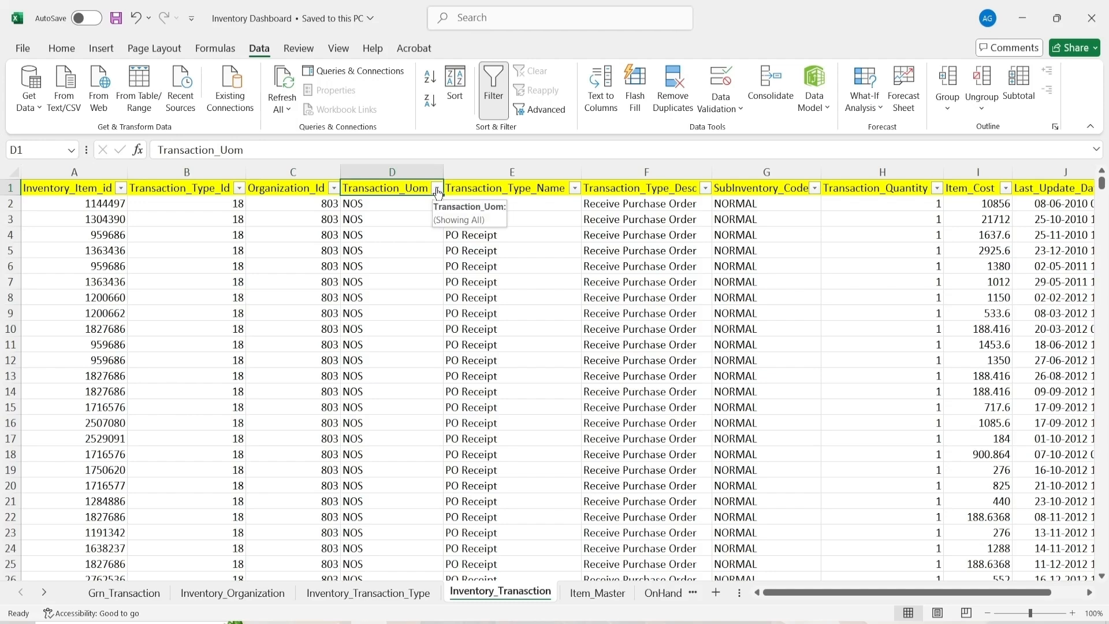
left_click(438, 189)
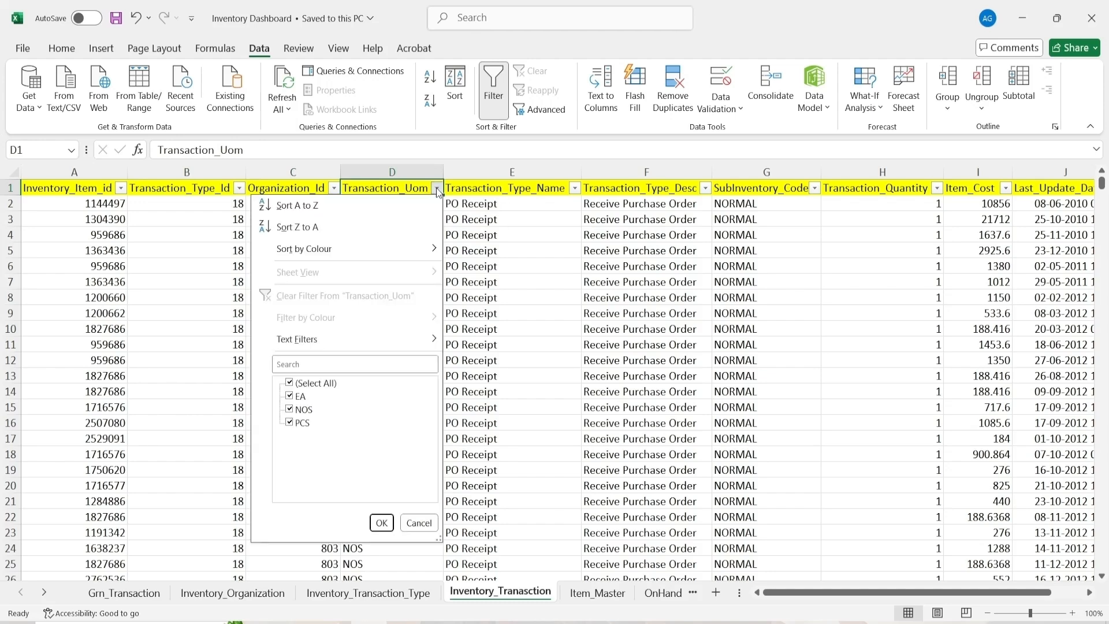
left_click(437, 191)
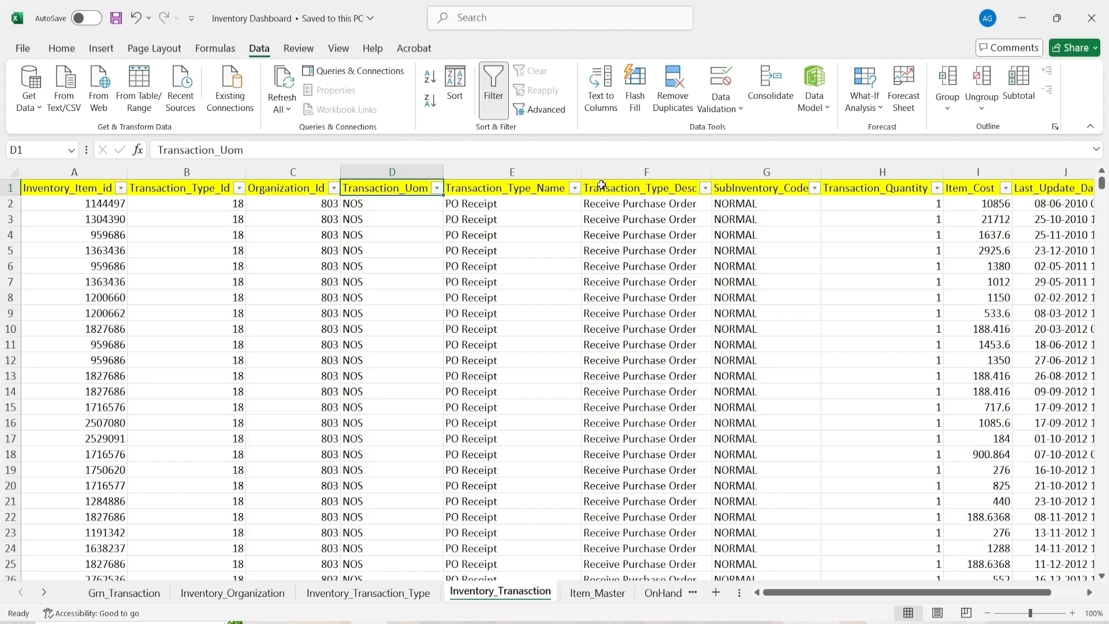
Step: Review the Transaction_Type_Name and Transaction_Type_Desc headers and the SubInventory_Code filter values, applying no filter
left_click(532, 186)
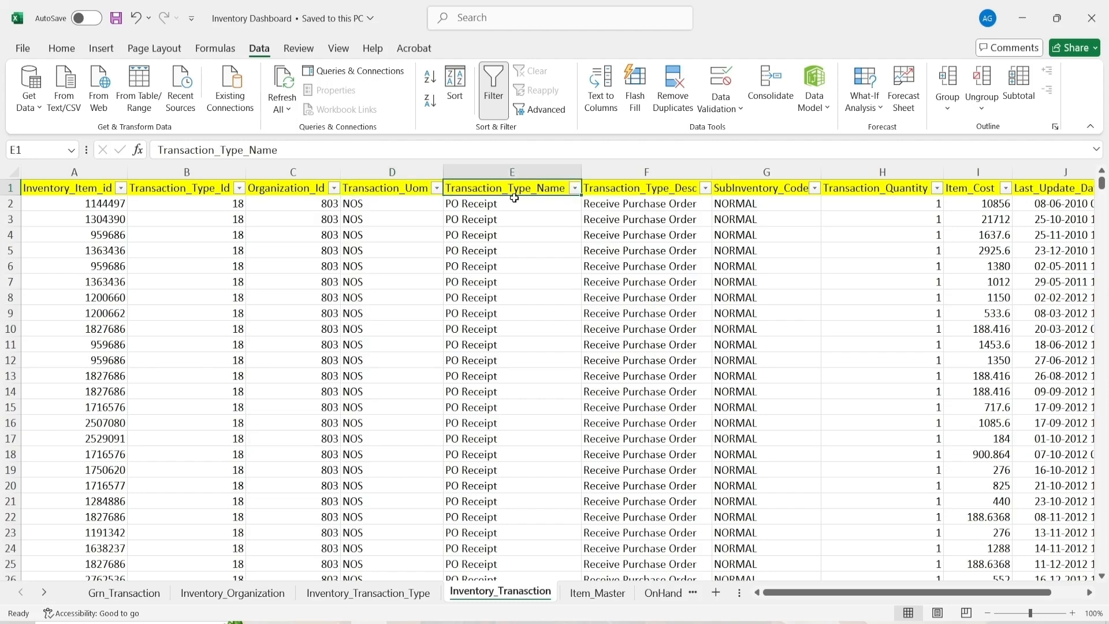
left_click(690, 181)
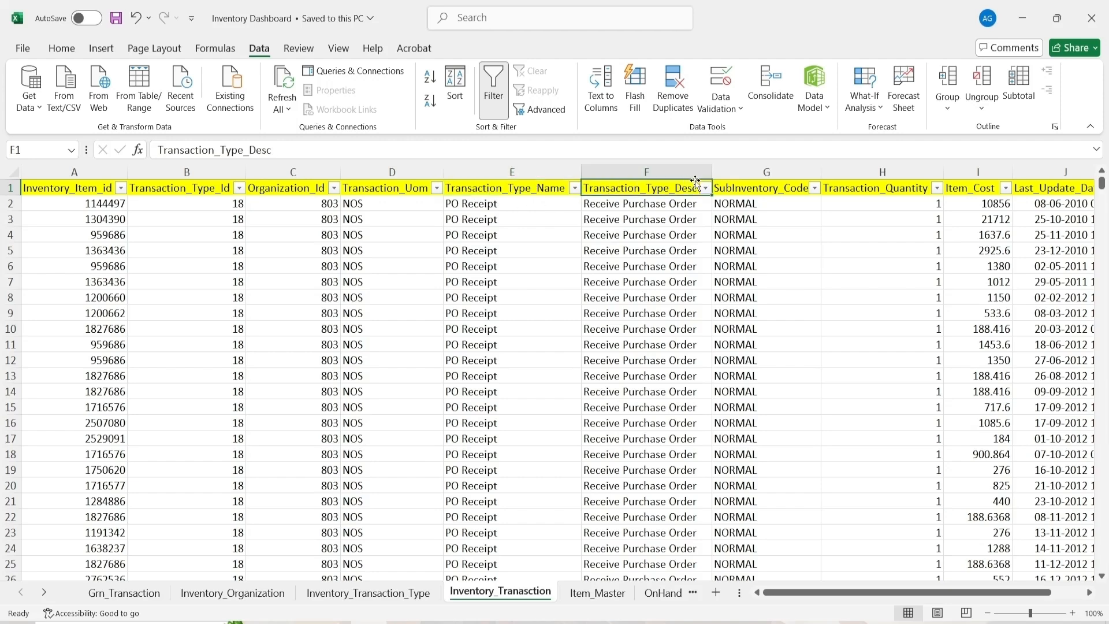
left_click(776, 186)
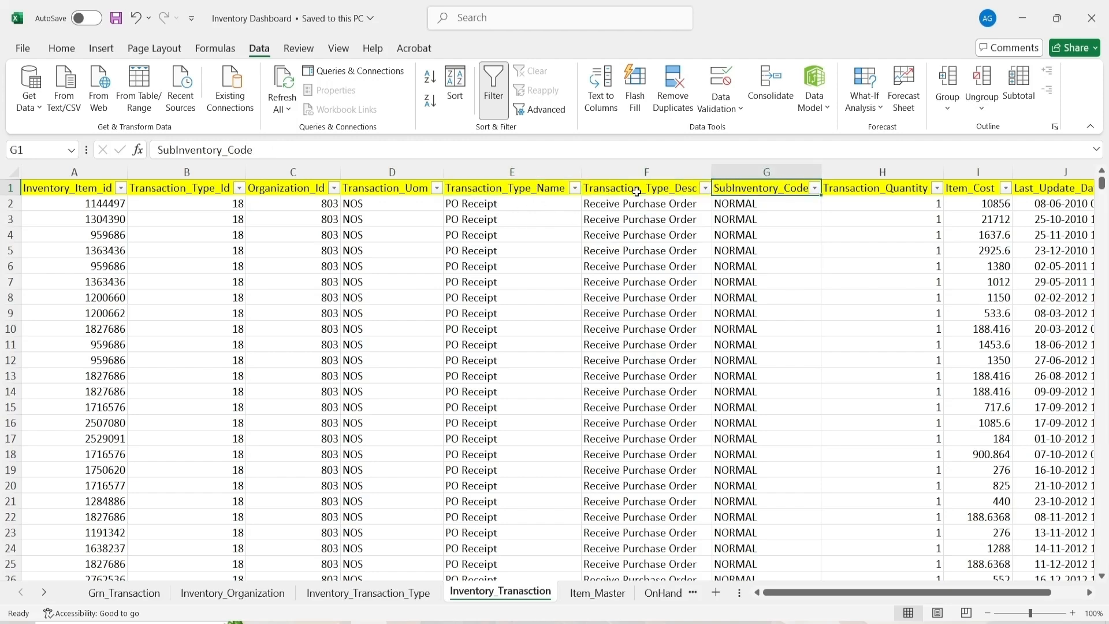
left_click(815, 189)
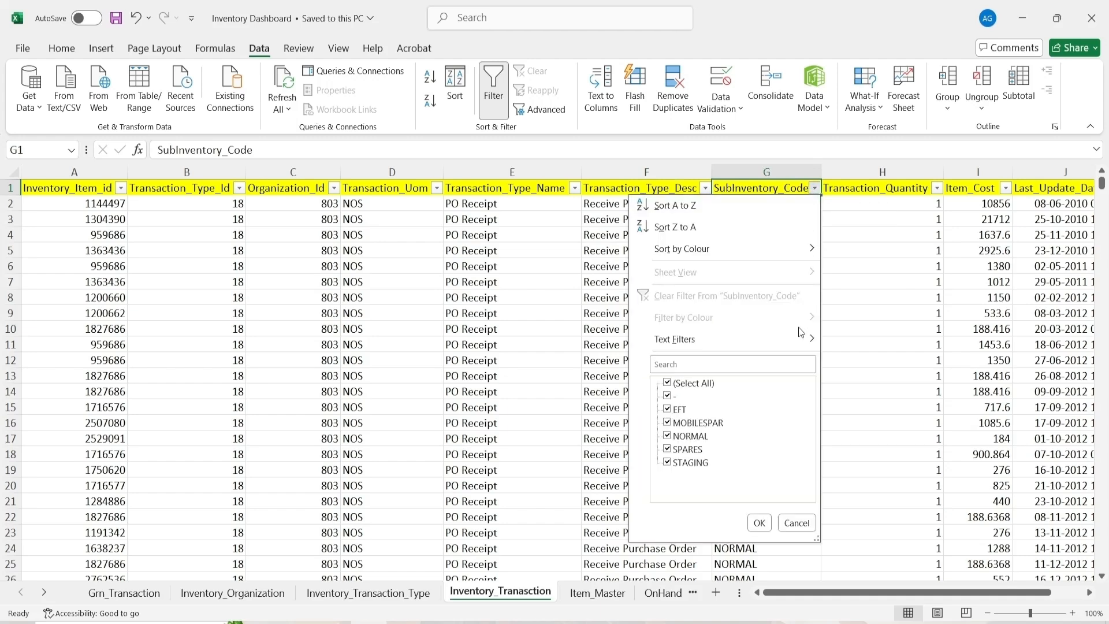
left_click(1090, 592)
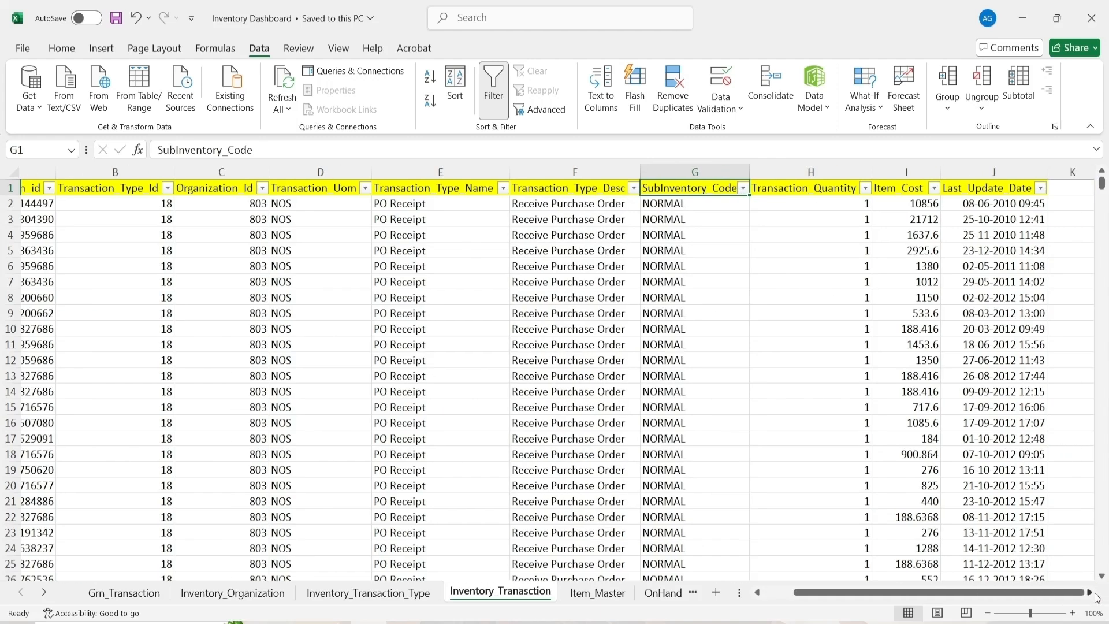
Step: Review the Transaction_Quantity, Item_Cost and Last_Update_Date headers, and return to the first columns of the sheet
left_click(1090, 592)
left_click(1090, 592)
left_click(556, 189)
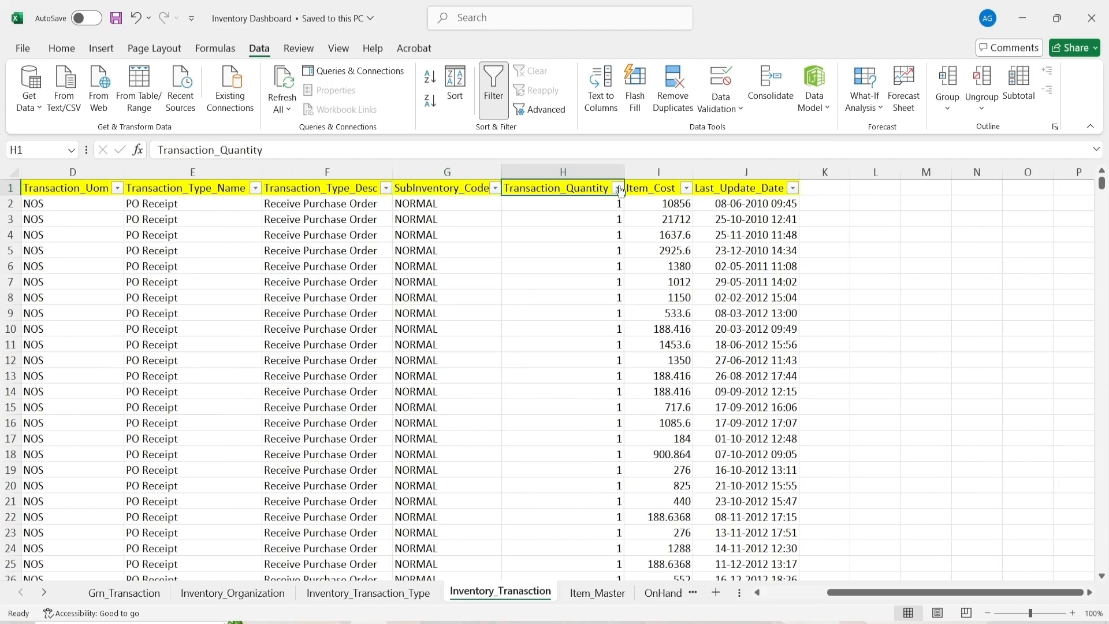
left_click(652, 188)
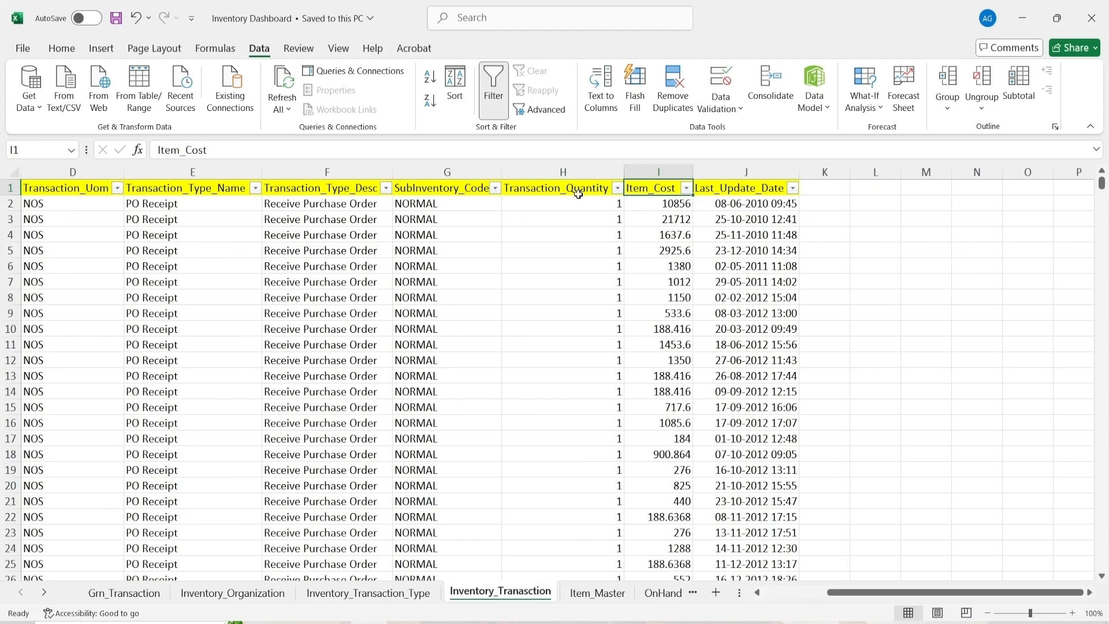
left_click(716, 187)
left_click_drag(892, 593, 828, 593)
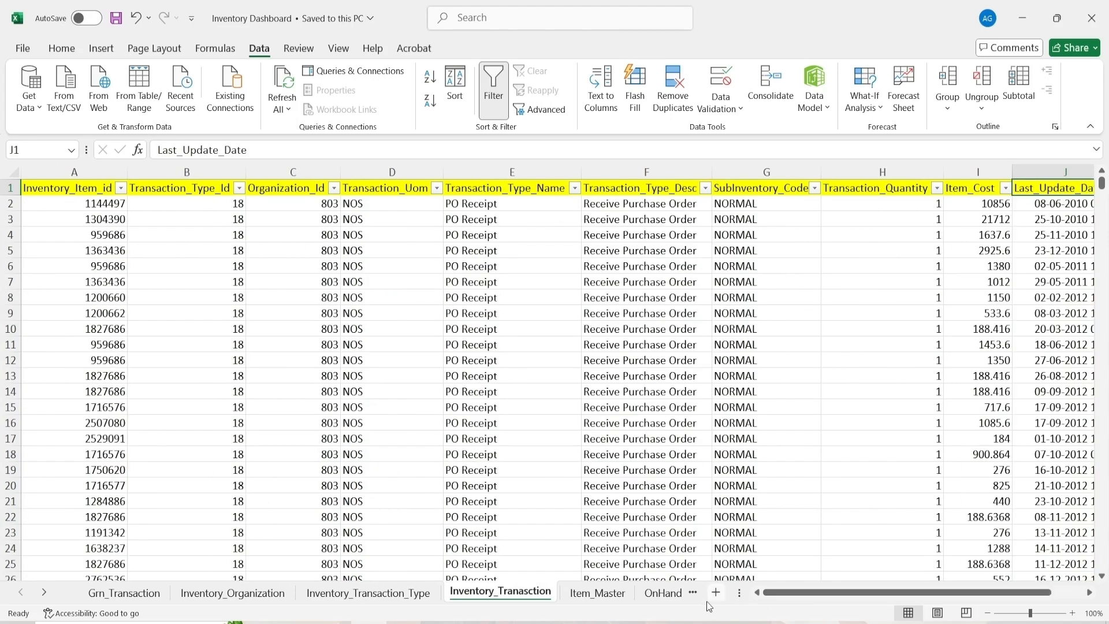
Step: Open the Item_Master sheet and review its Item_Code, Inventory_Item_Id and Item_Description headers
left_click(44, 592)
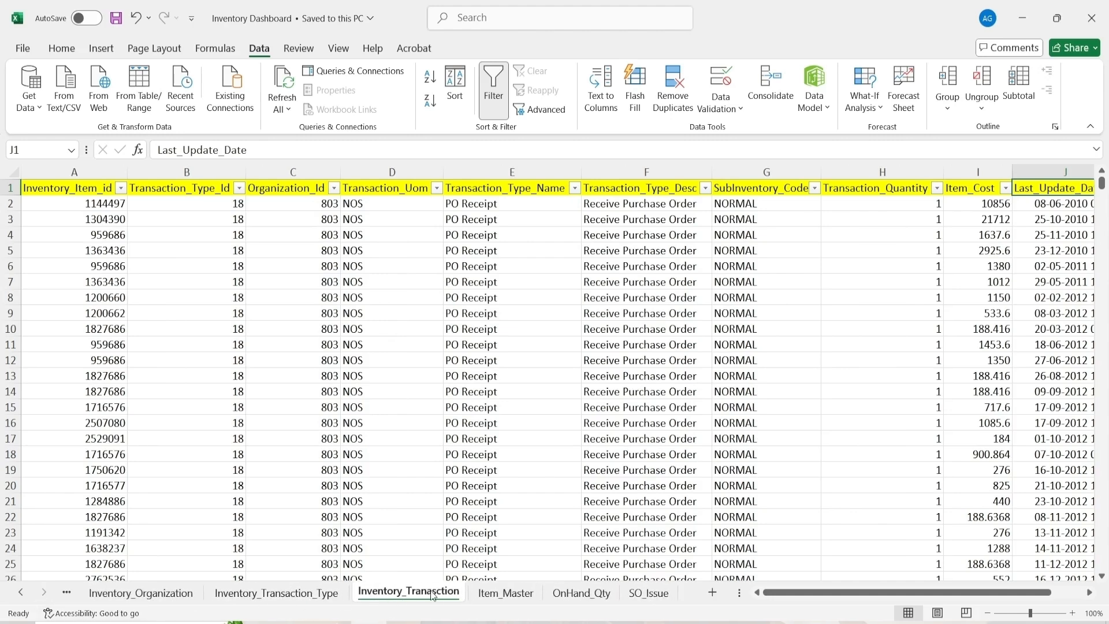
left_click(524, 597)
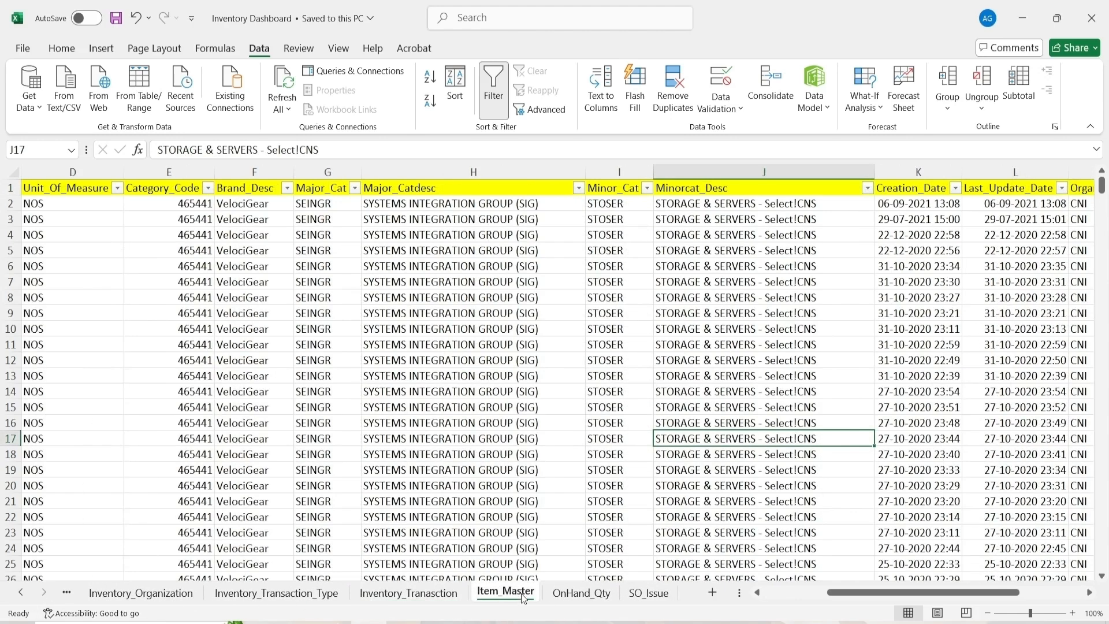
left_click(719, 423)
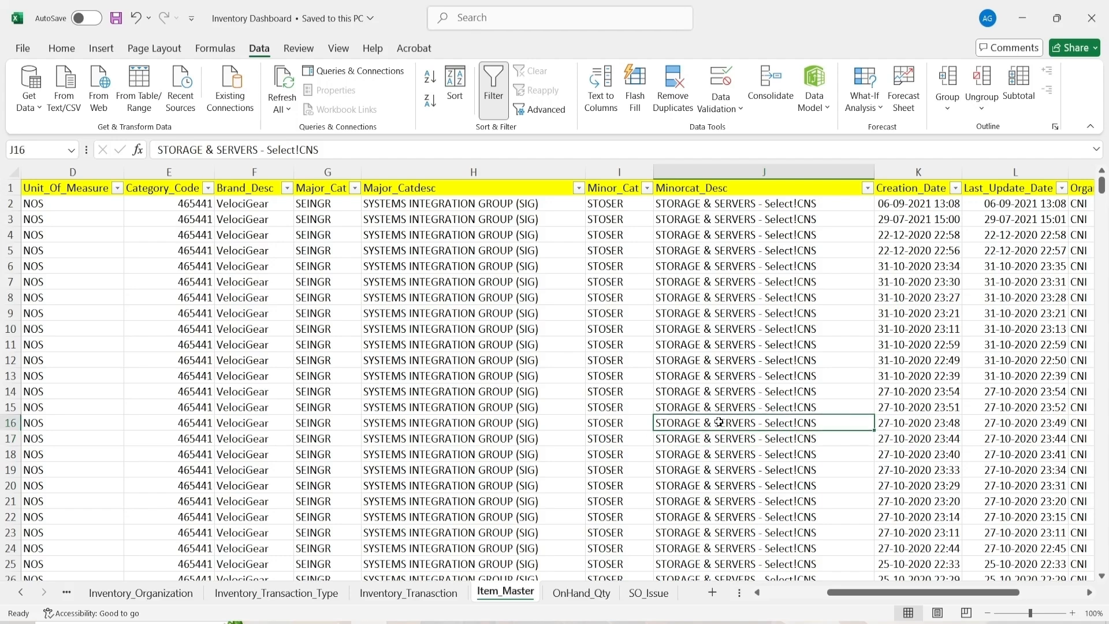
right_click(719, 423)
left_click(480, 343)
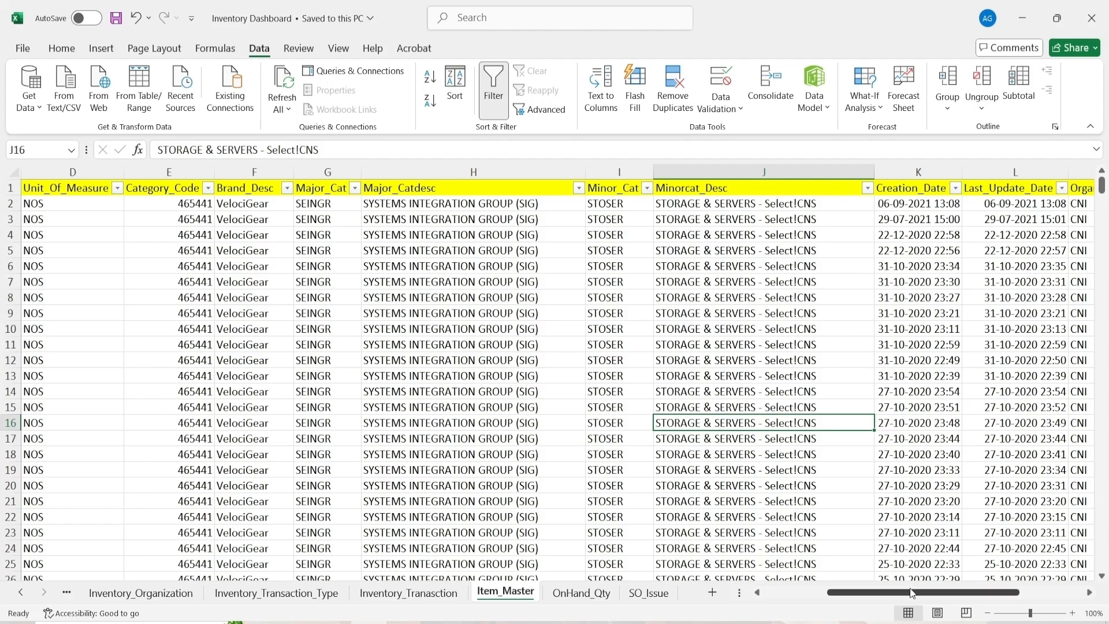
left_click_drag(911, 593, 847, 593)
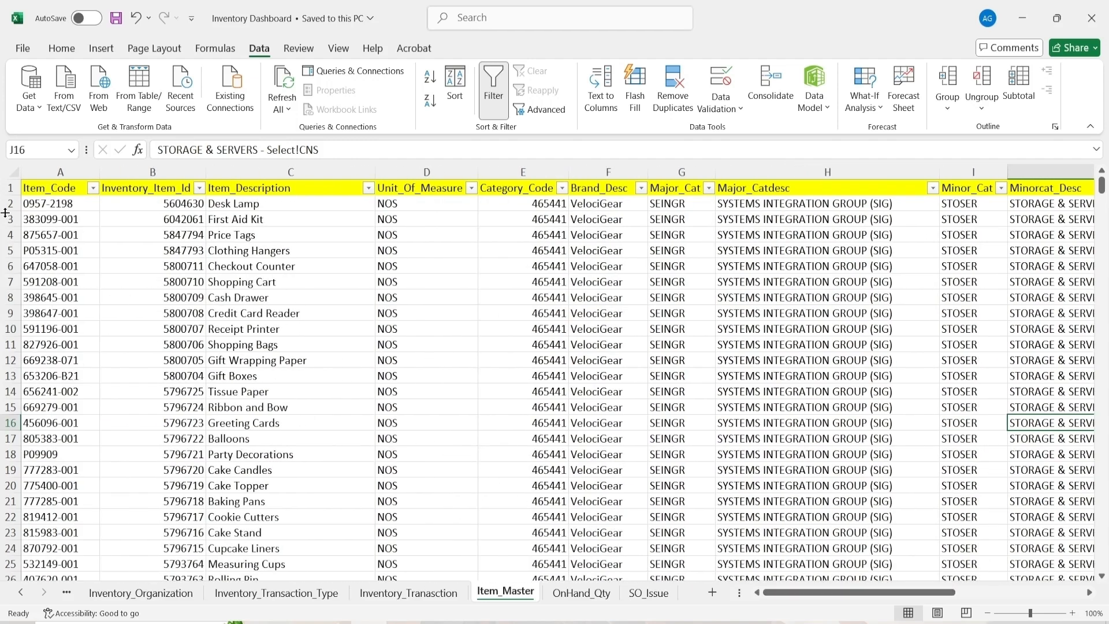
left_click(51, 189)
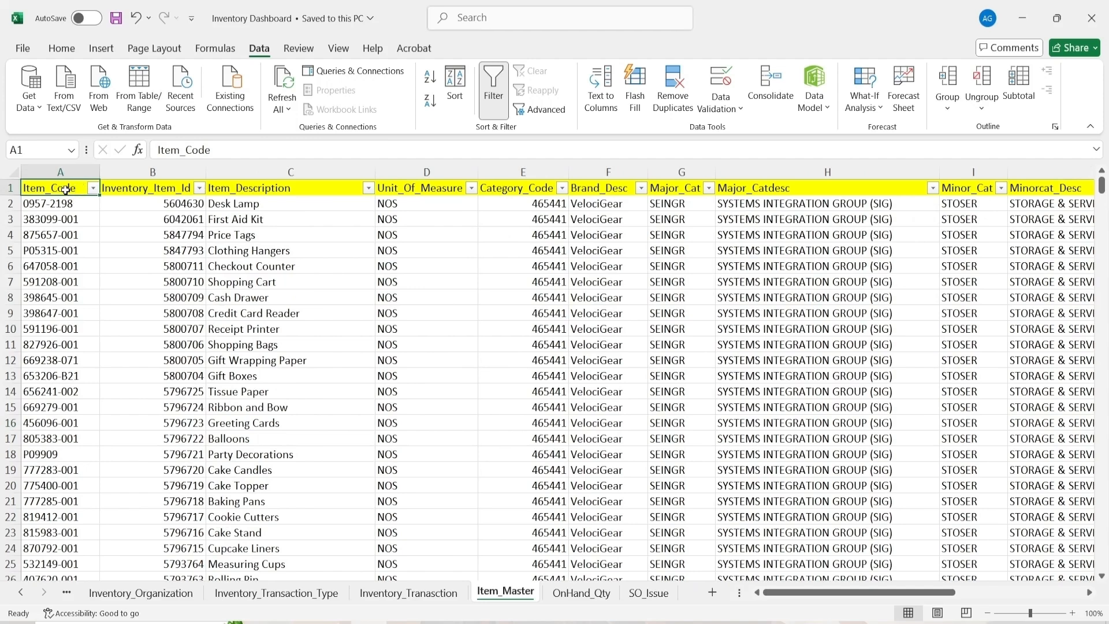
left_click(139, 186)
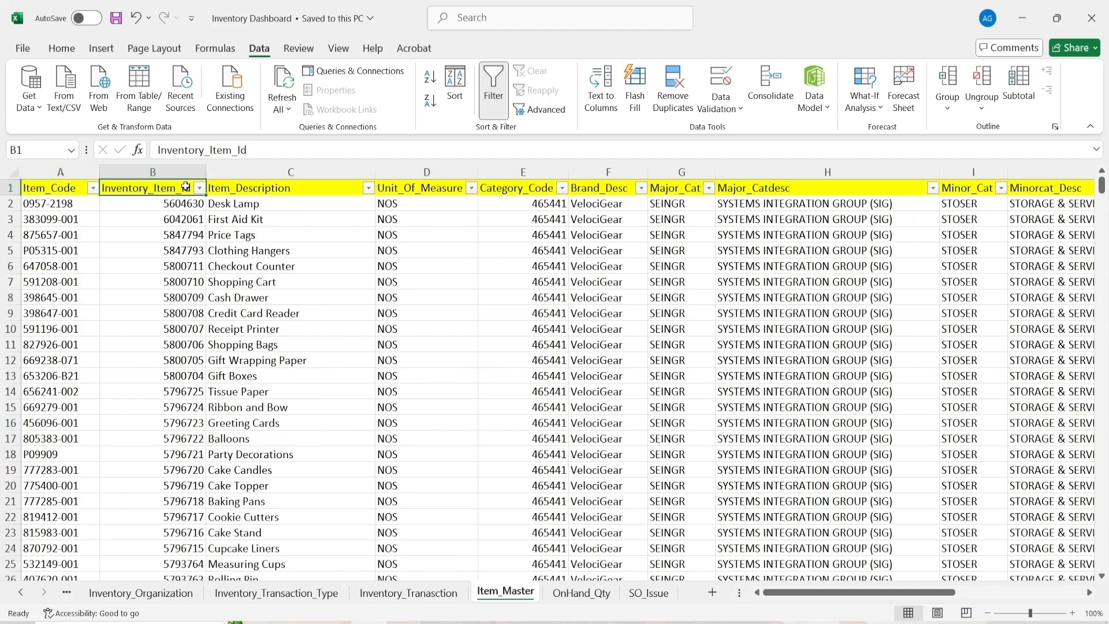
left_click(302, 184)
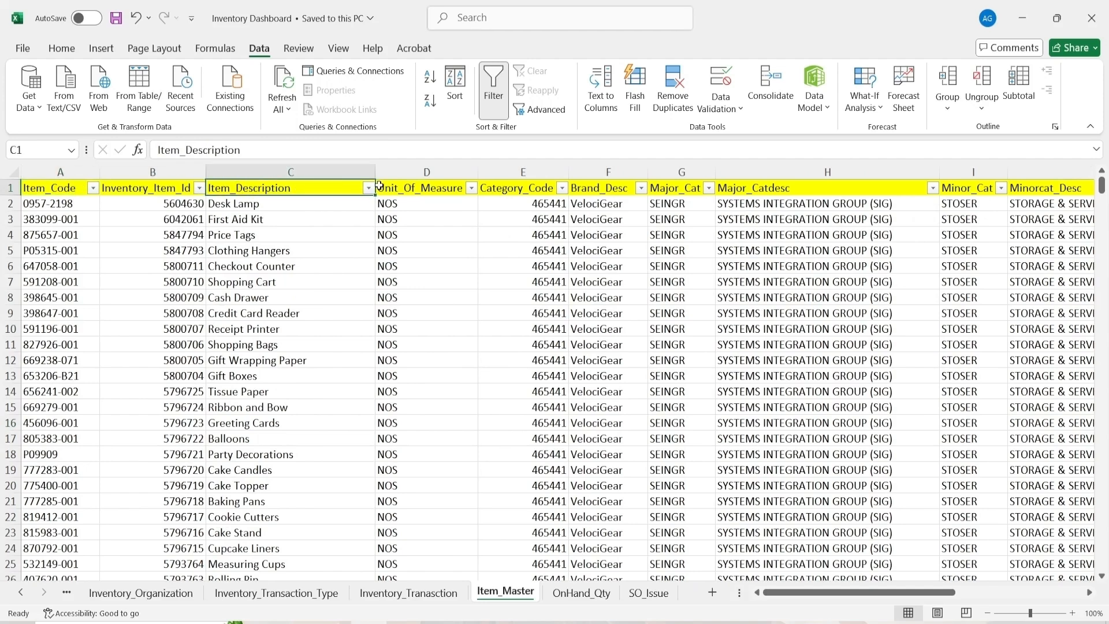
Step: Review the Unit_Of_Measure, Category_Code, Brand_Desc and Major_Cat headers of the Item_Master sheet
left_click(439, 189)
left_click(496, 190)
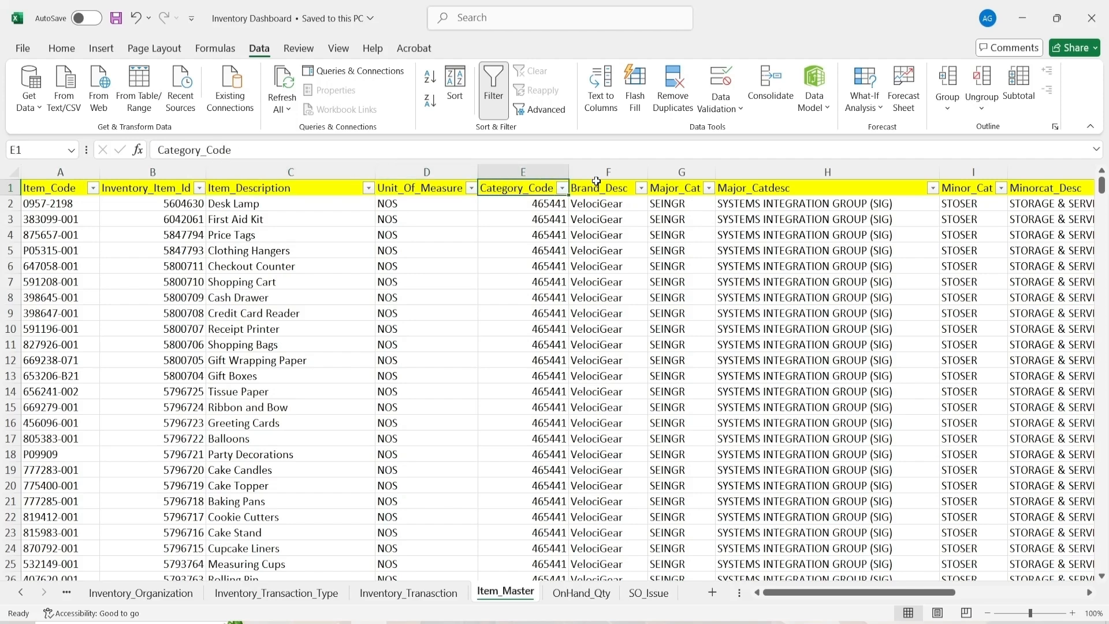
left_click(629, 187)
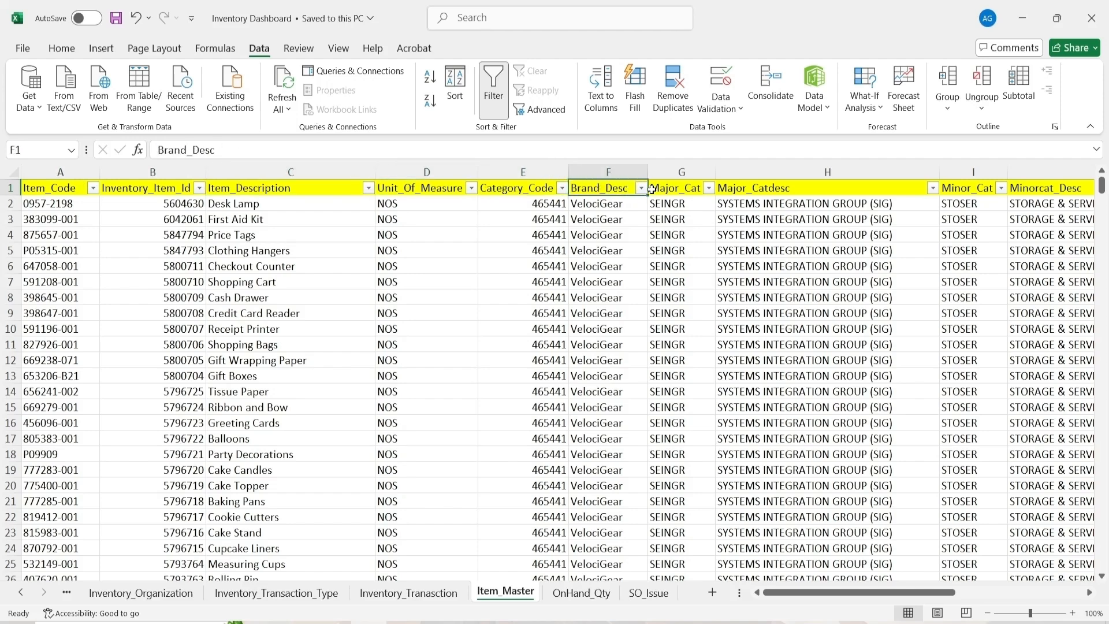
left_click(690, 191)
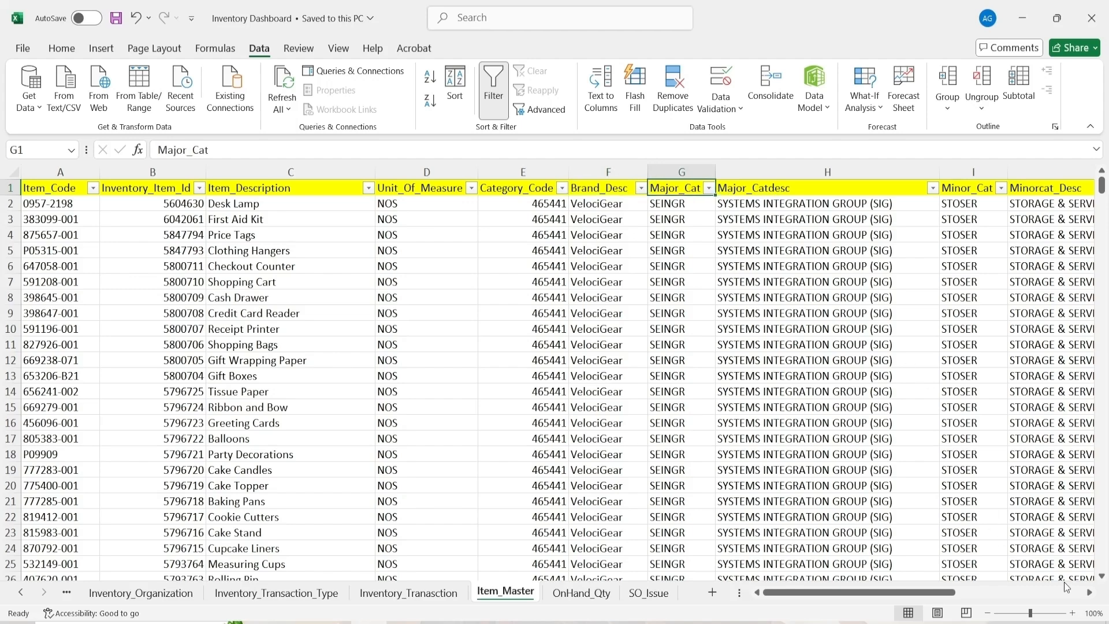
Step: Review the Major_Catdesc, Minor_Cat and Minorcat_Desc headers of the Item_Master sheet
scroll(480, 266, "right", 5)
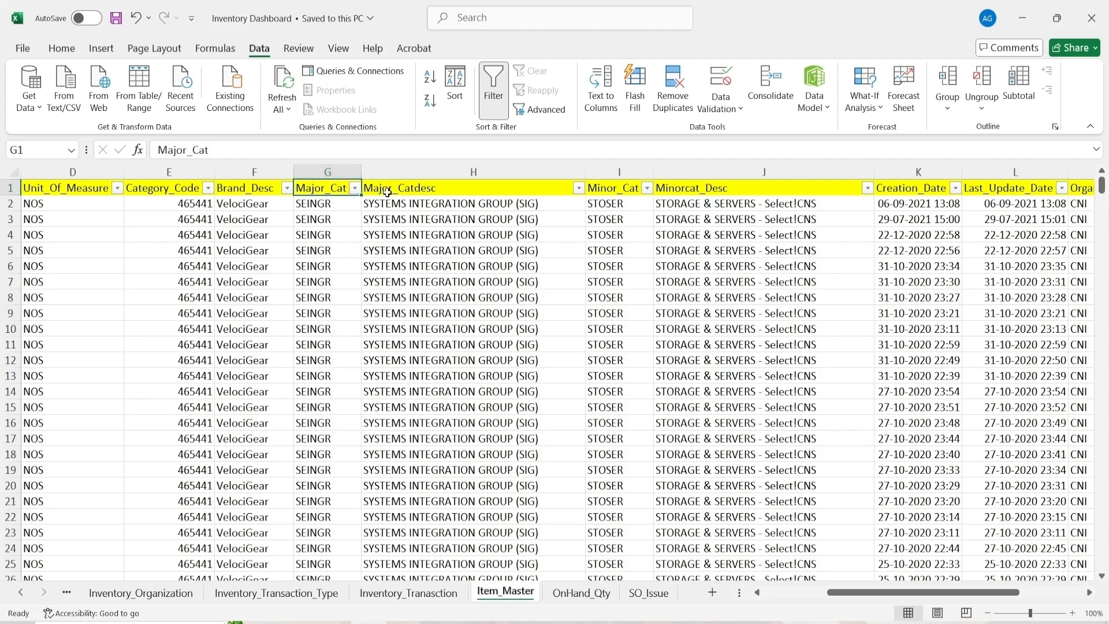
left_click(452, 188)
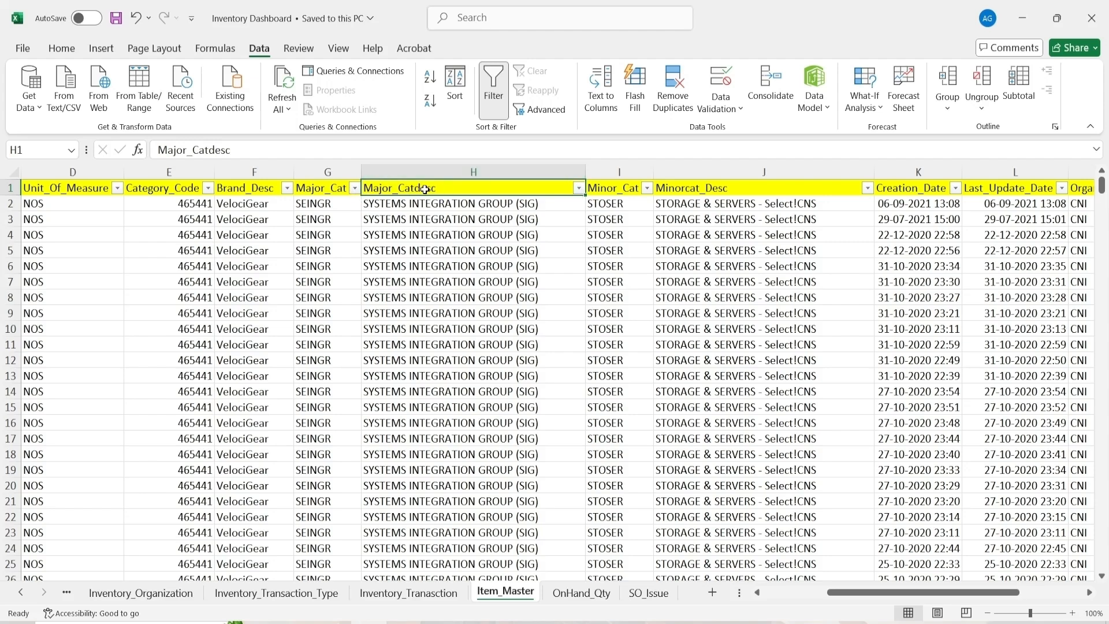
left_click(603, 183)
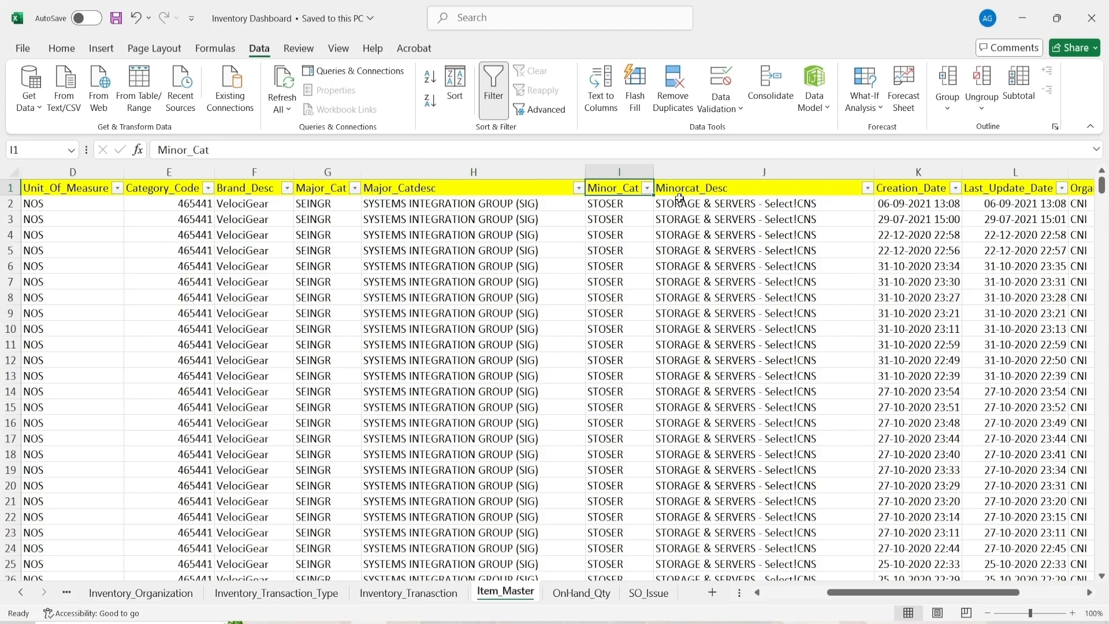
left_click(729, 188)
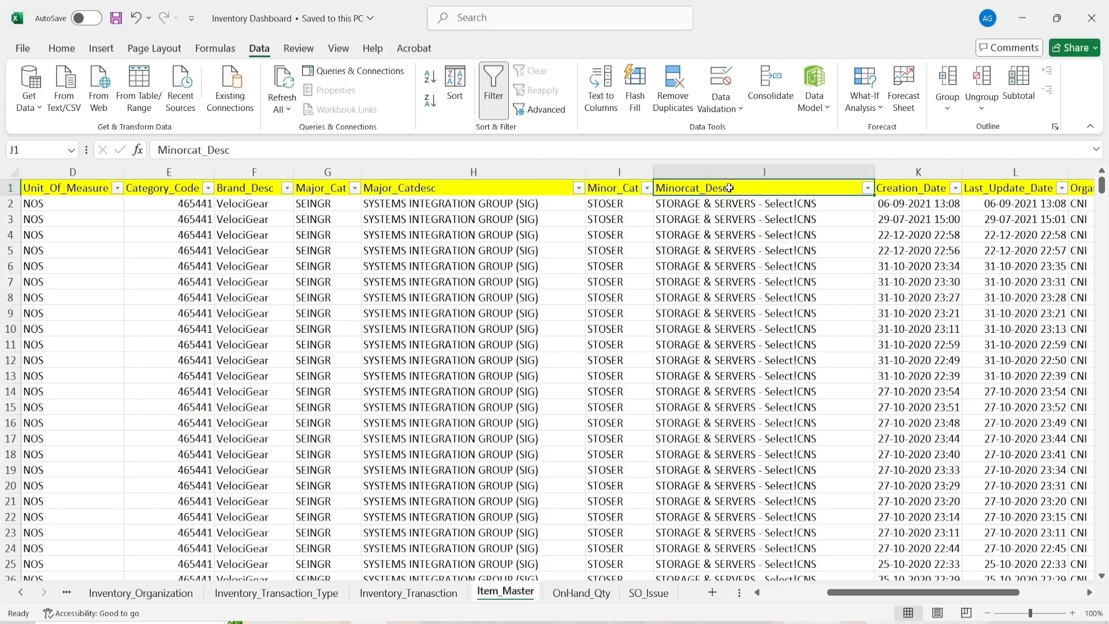
Step: Review the Creation_Date and Last_Update_Date headers of the Item_Master sheet
left_click(1090, 593)
left_click(1090, 593)
left_click(732, 188)
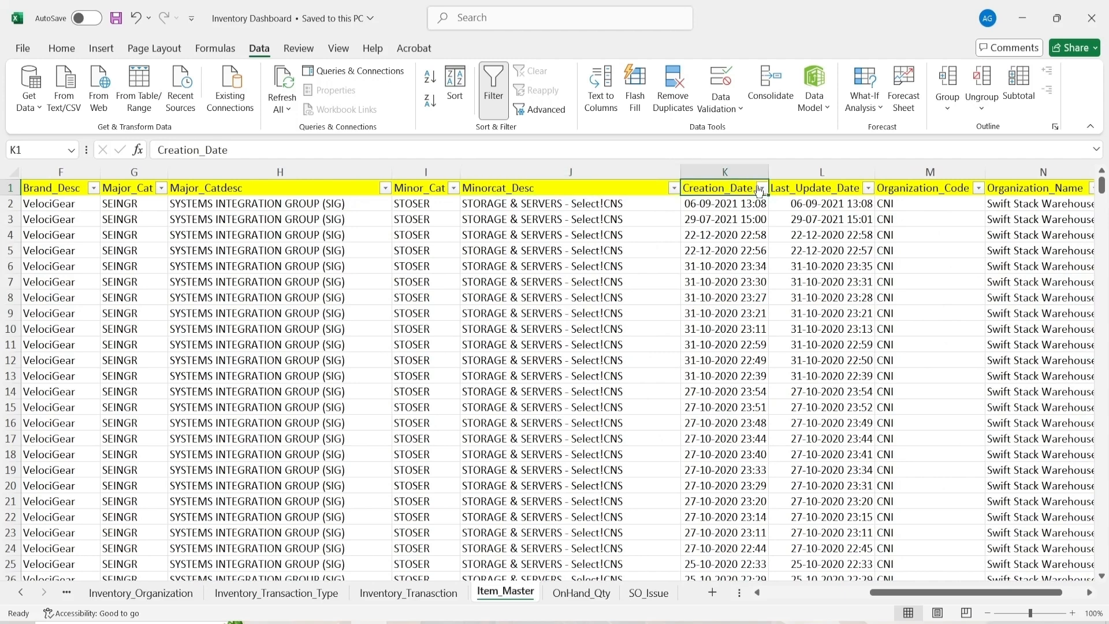
left_click(824, 186)
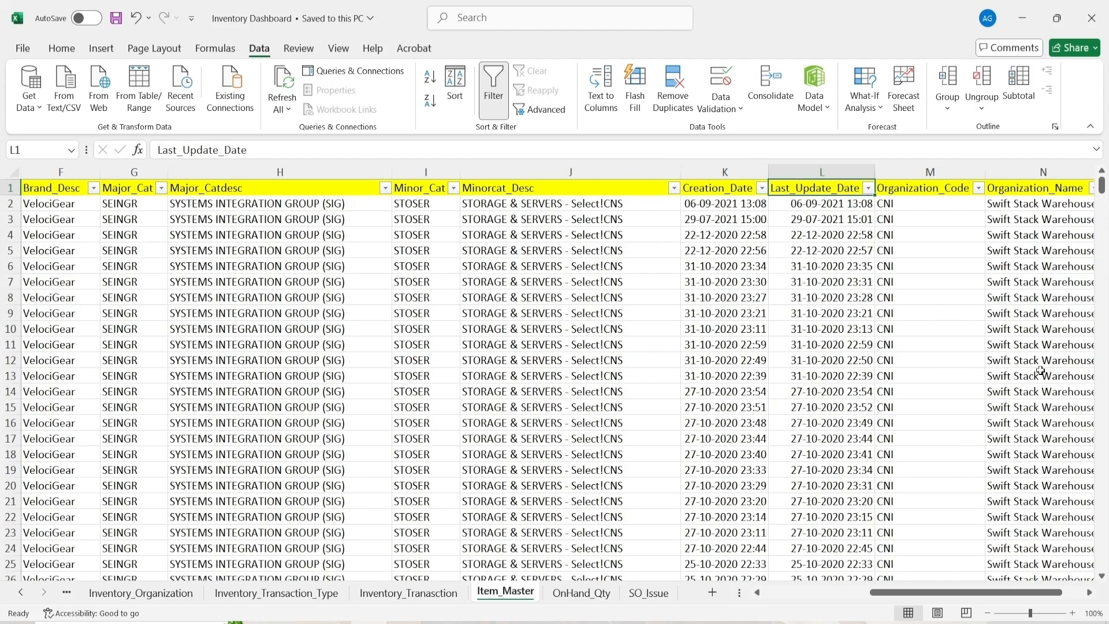
Step: Review the Organization_Code, Organization_Name and Region columns of the Item_Master sheet, including their filter values
left_click(1089, 593)
left_click(867, 184)
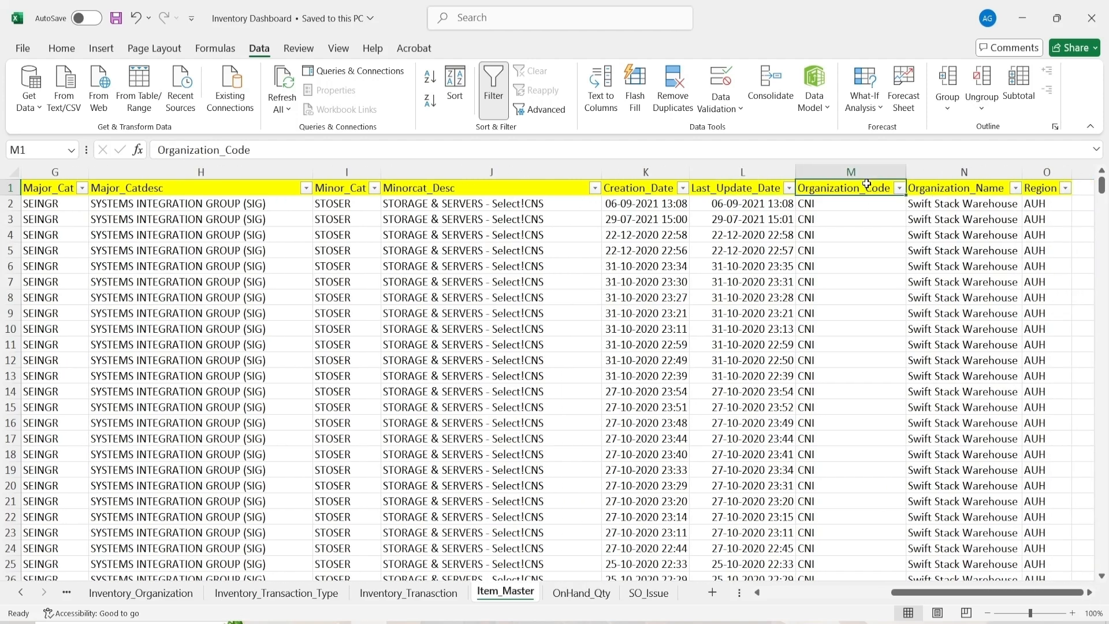
left_click(900, 191)
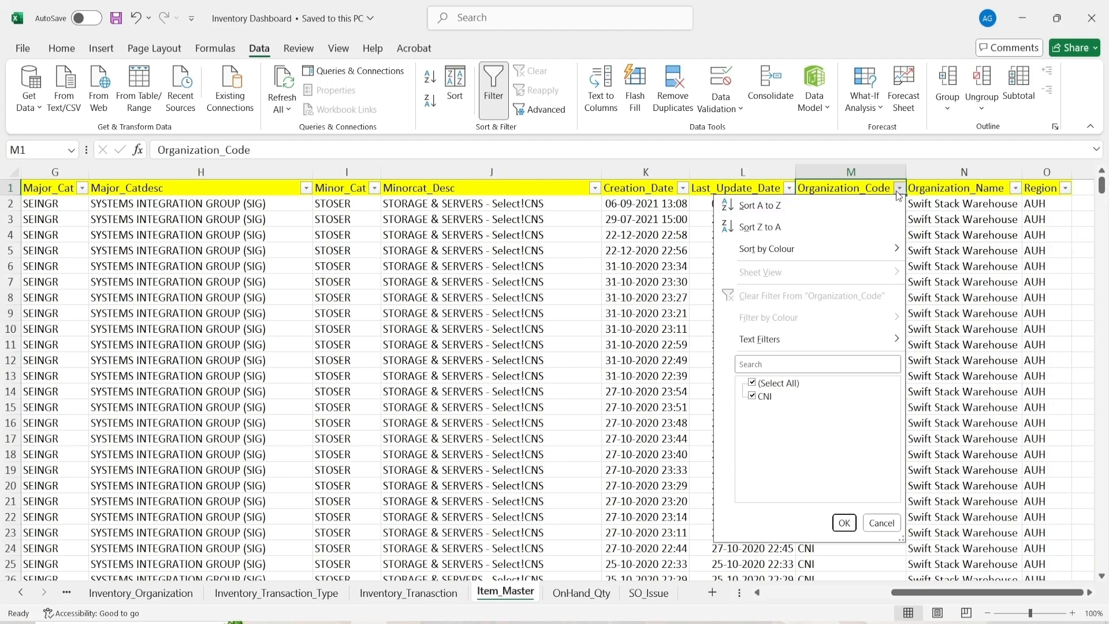
left_click(899, 191)
left_click(968, 187)
left_click(1016, 190)
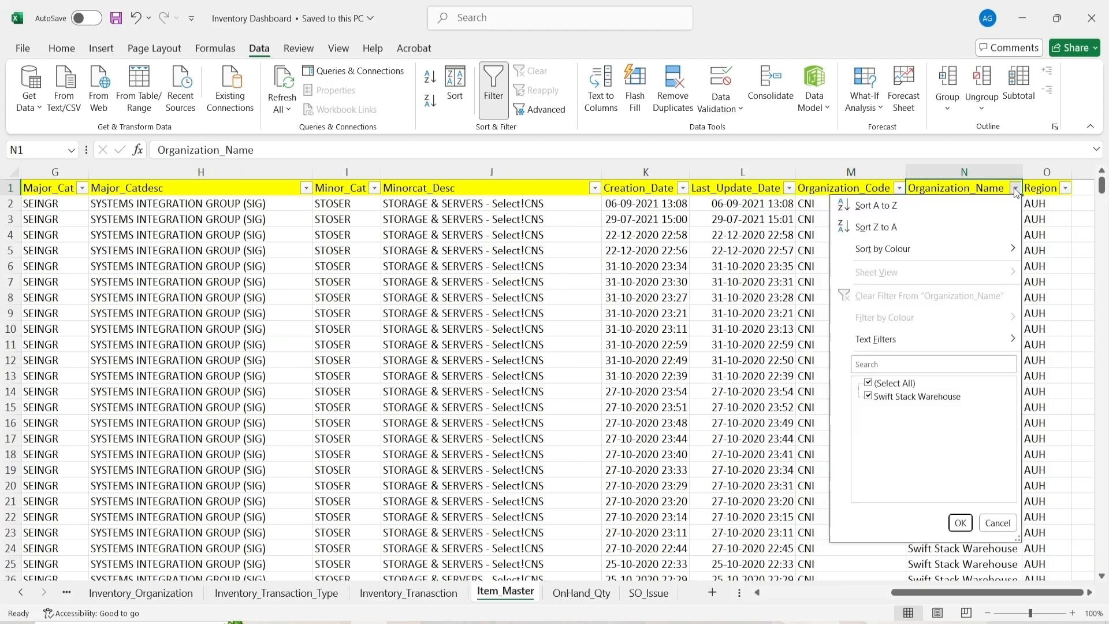
left_click(1016, 191)
left_click(1067, 183)
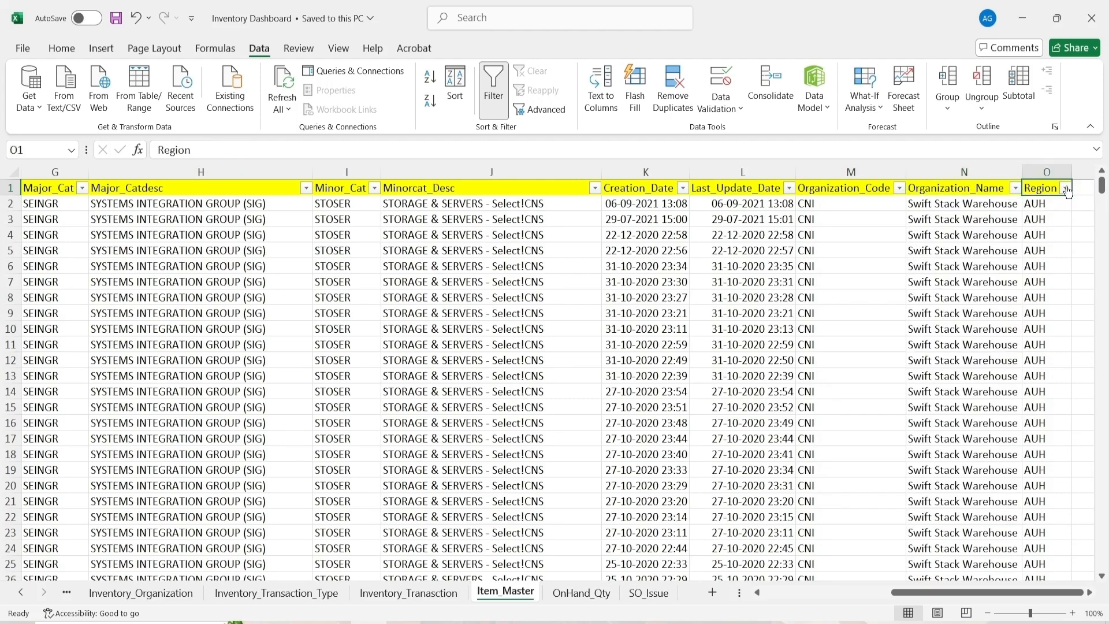
left_click(1066, 188)
left_click(1066, 188)
Step: Open the OnHand_Qty sheet and review its headers from Organization_Id through Inventory_Value
left_click(581, 593)
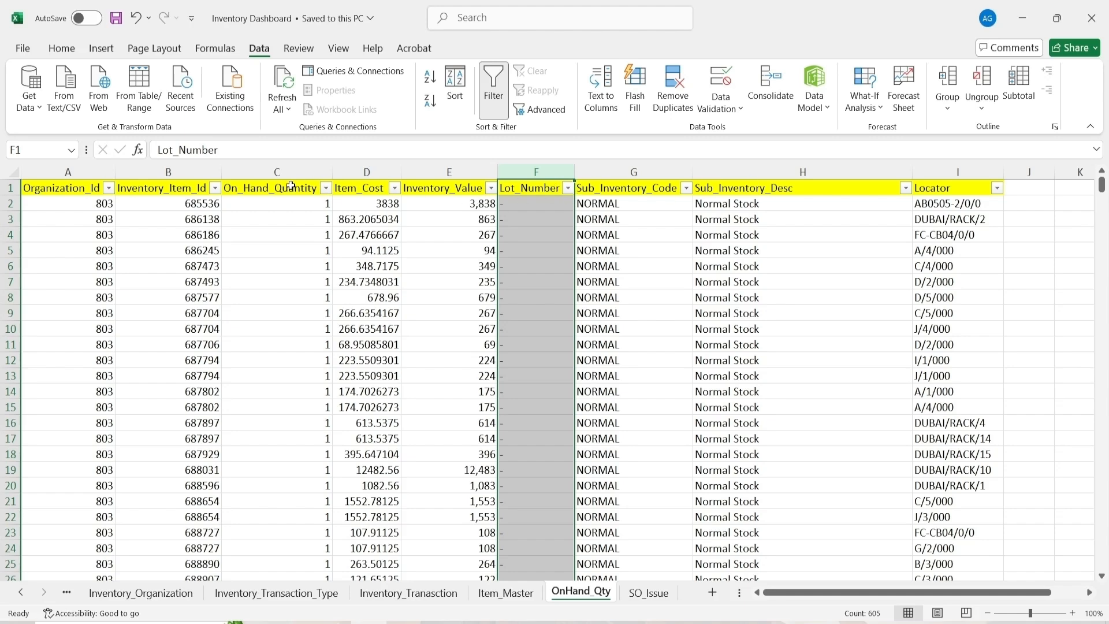
left_click(71, 193)
left_click(182, 188)
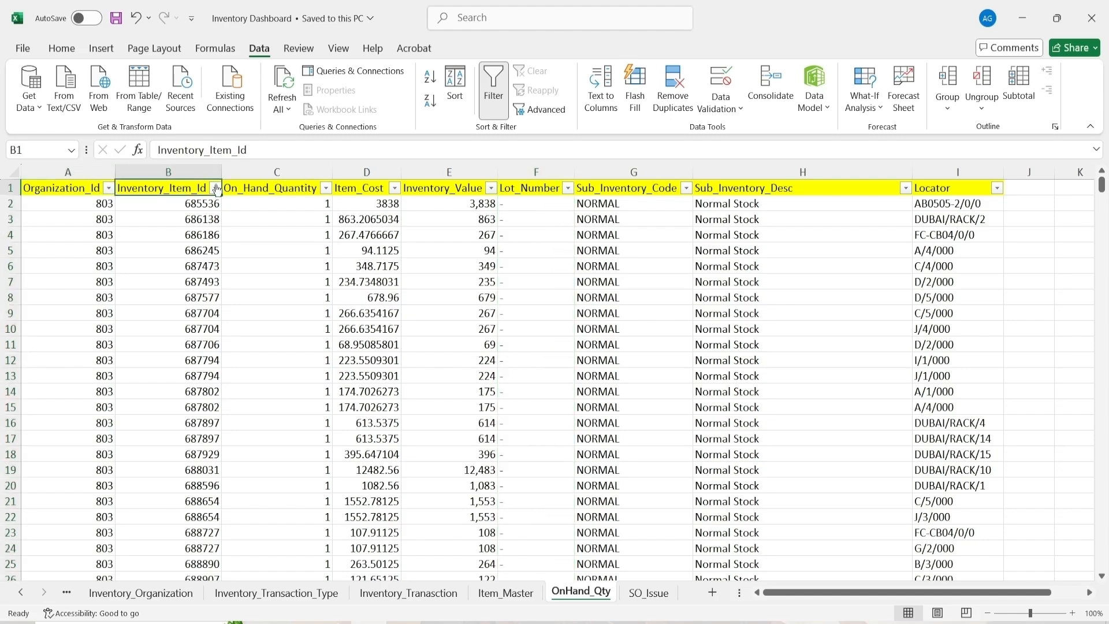
left_click(237, 188)
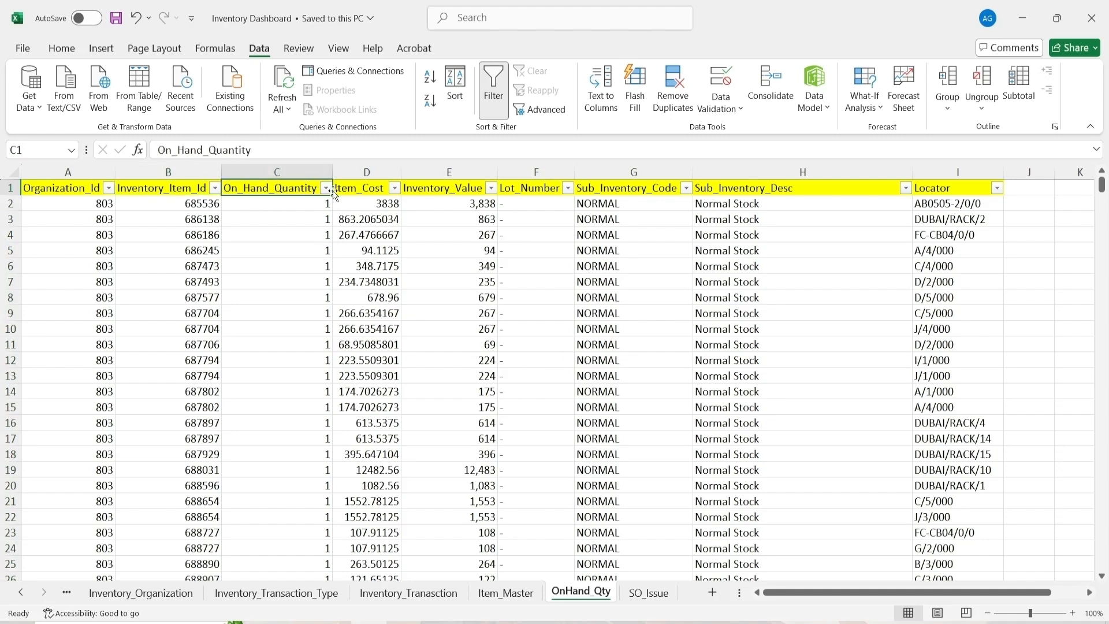
left_click(360, 187)
left_click(435, 188)
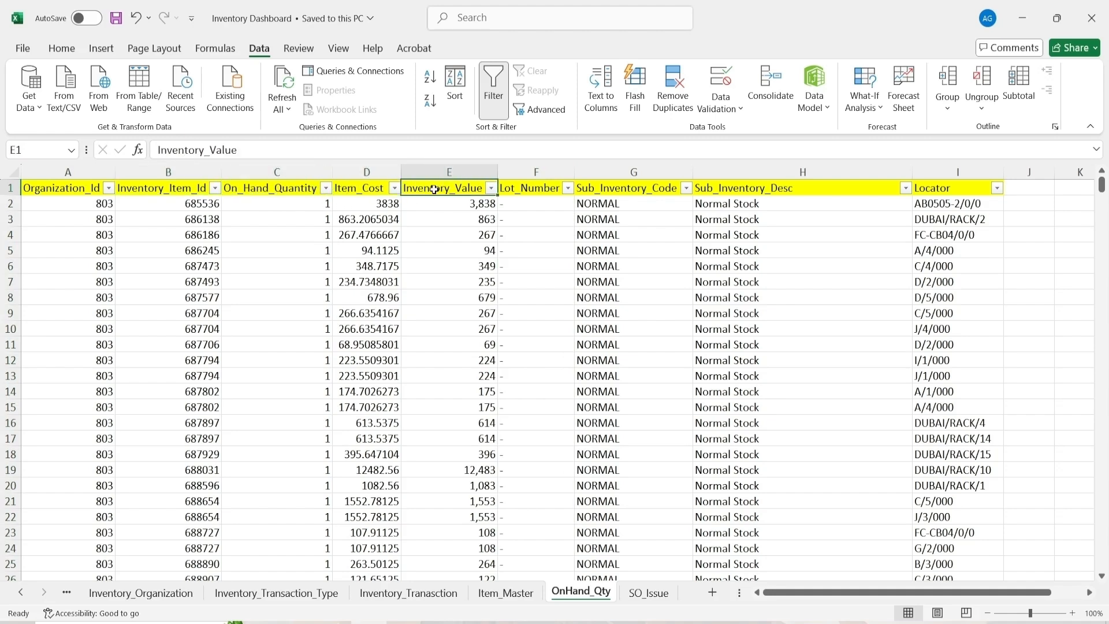
Step: Review the Lot_Number, Sub_Inventory_Code, Sub_Inventory_Desc and Locator headers of the OnHand_Qty sheet
left_click(525, 188)
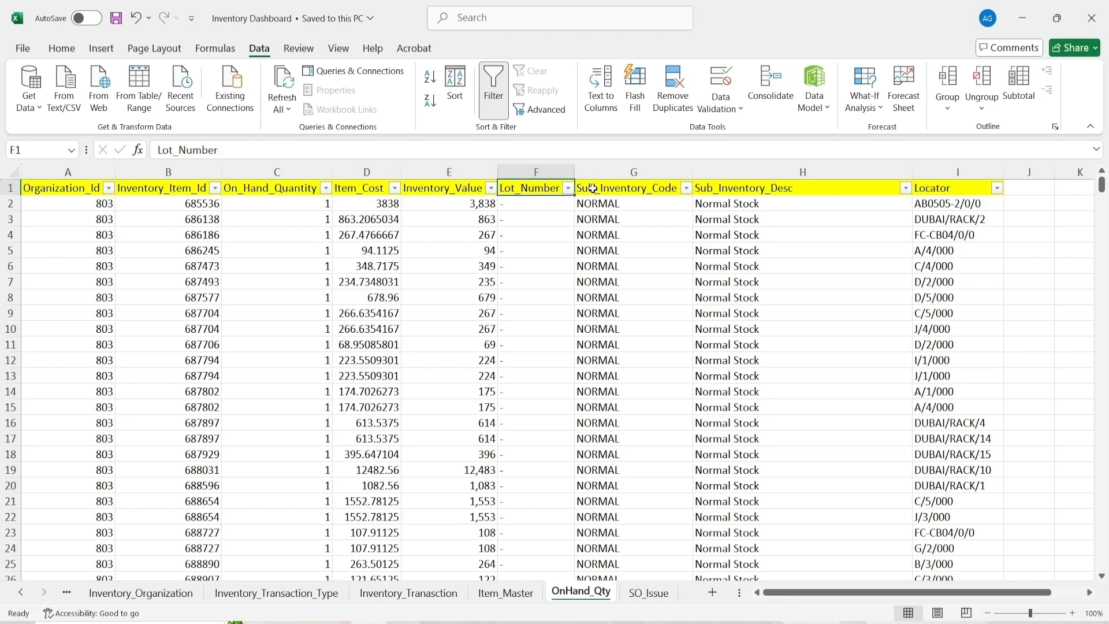
left_click(627, 187)
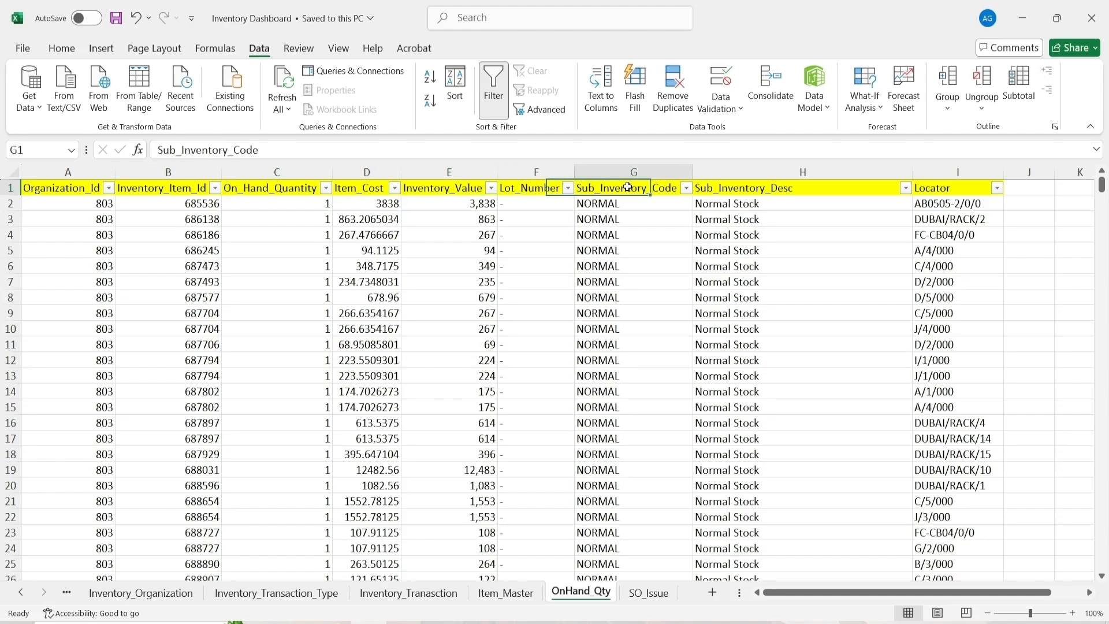
left_click(757, 185)
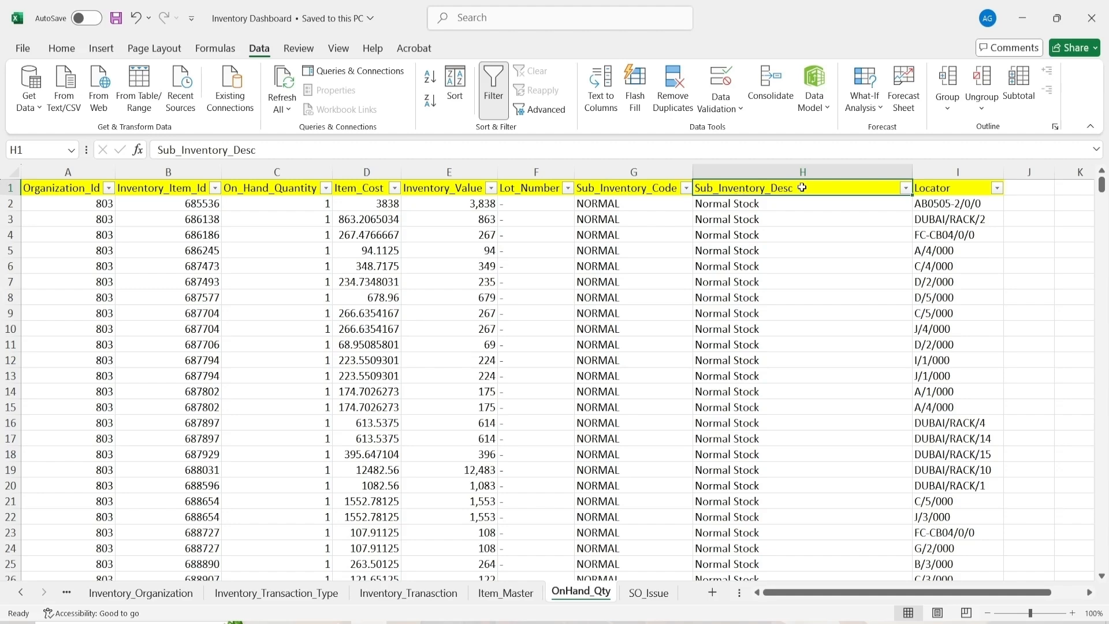
left_click(942, 188)
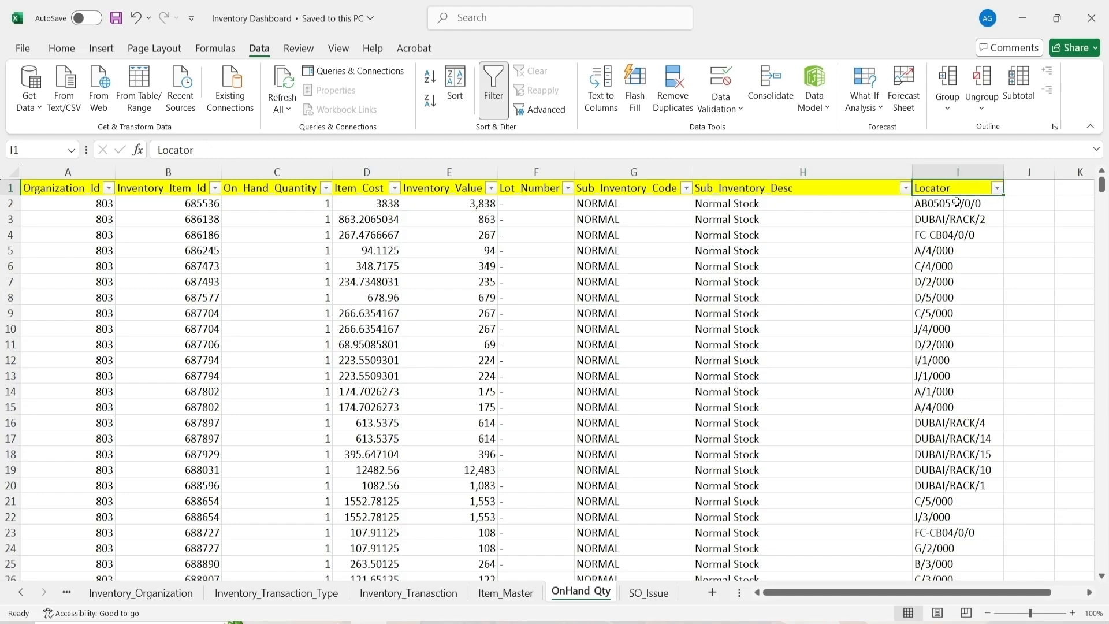
Step: Open the SO_Issue sheet and review its headers from Transaction_Uom through Last_Update_Date
left_click(649, 595)
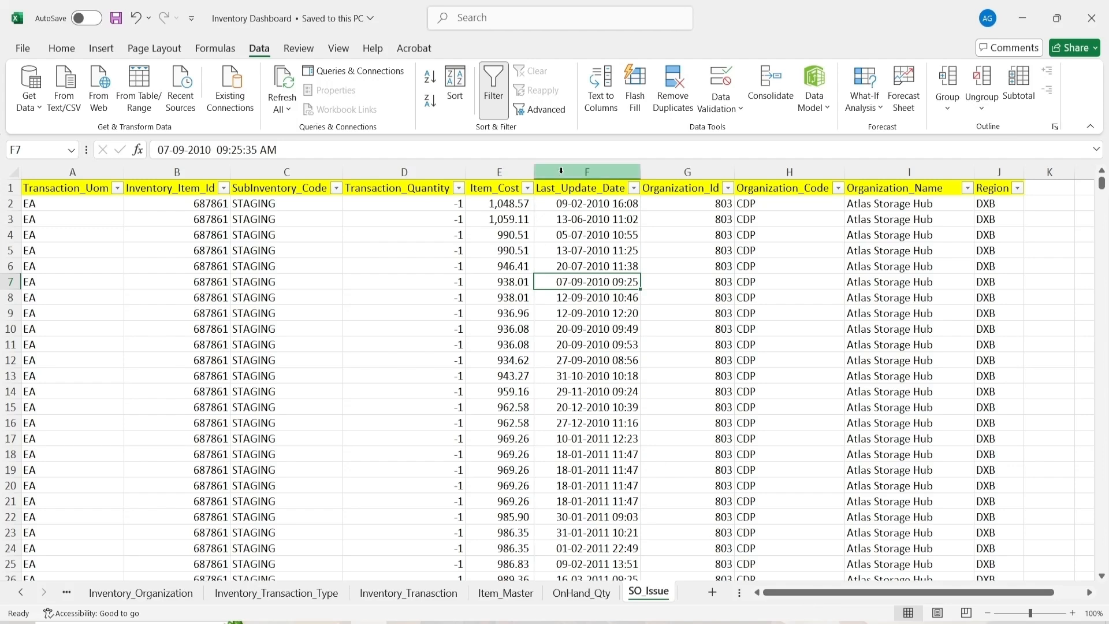
left_click(94, 189)
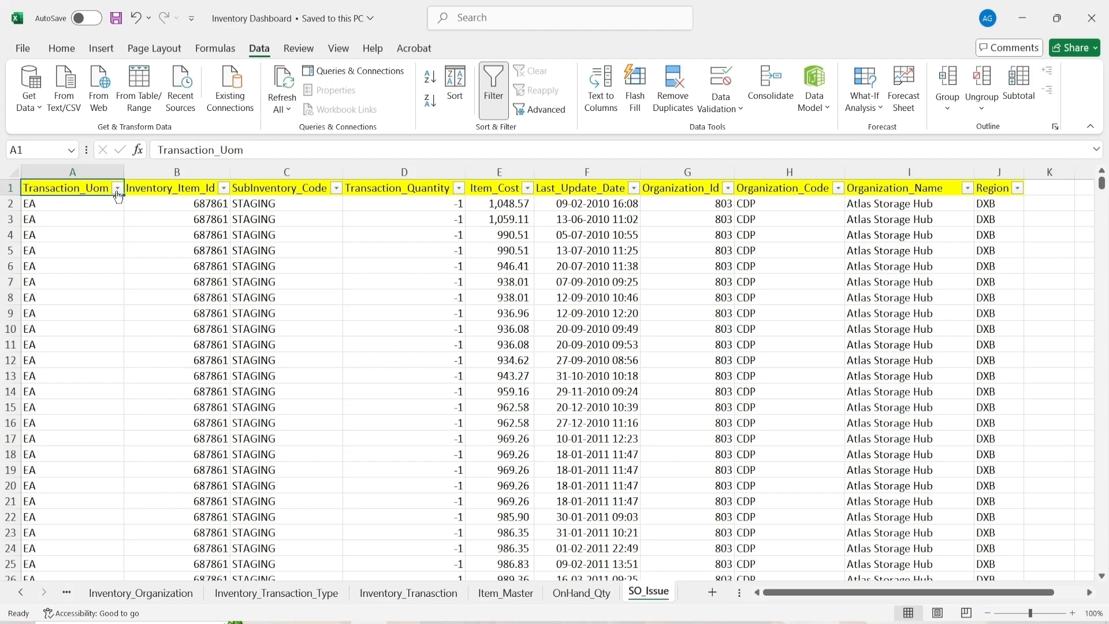
left_click(194, 187)
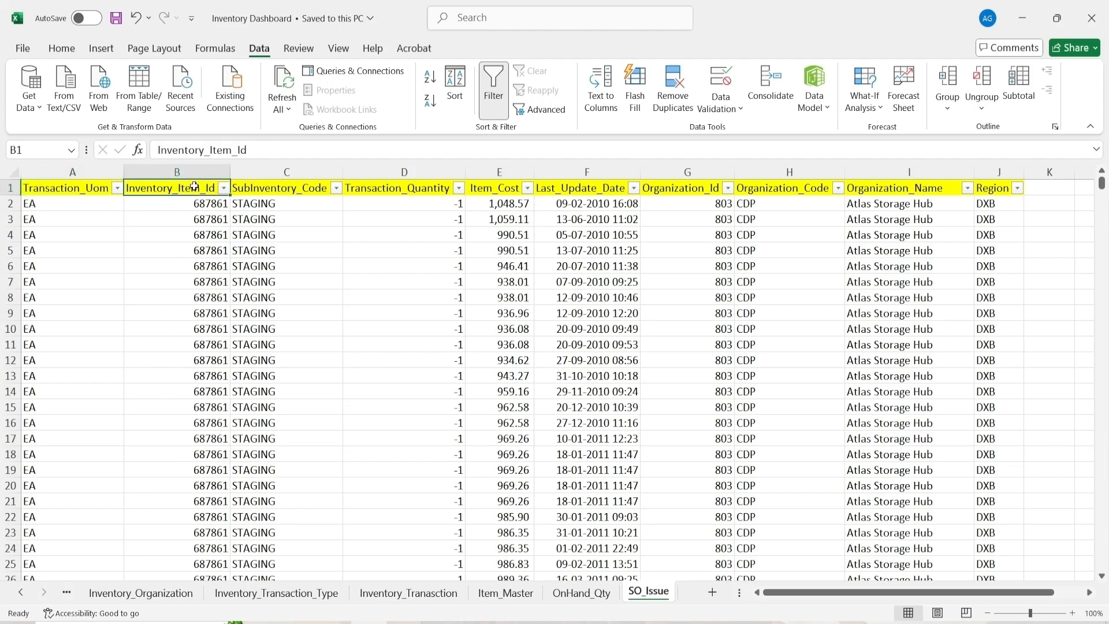
left_click(287, 186)
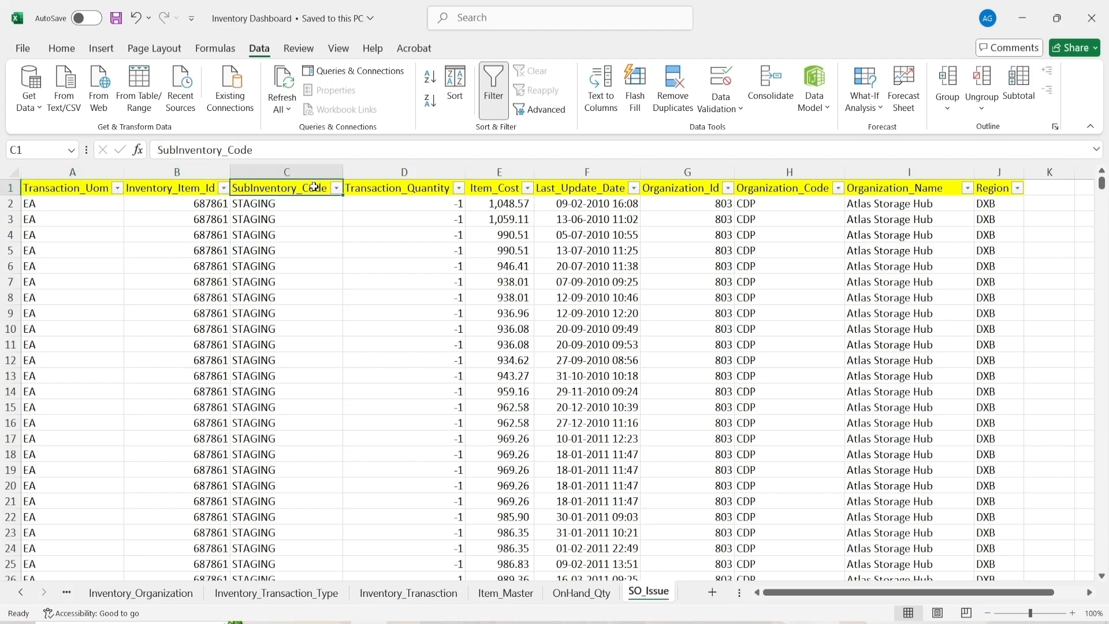
left_click(437, 185)
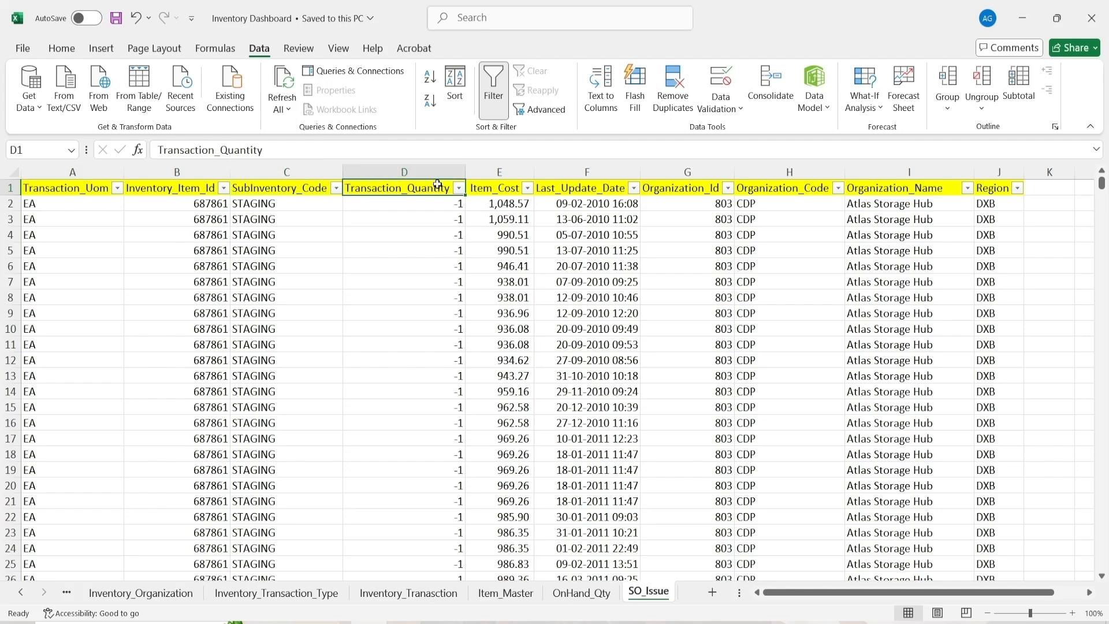
left_click(483, 193)
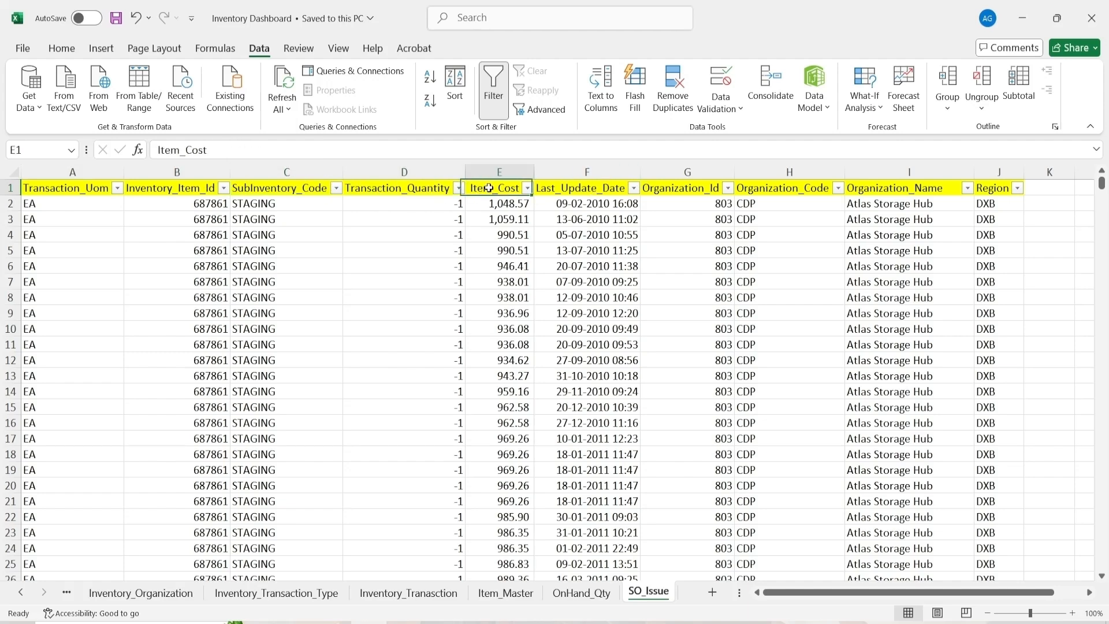
left_click(608, 186)
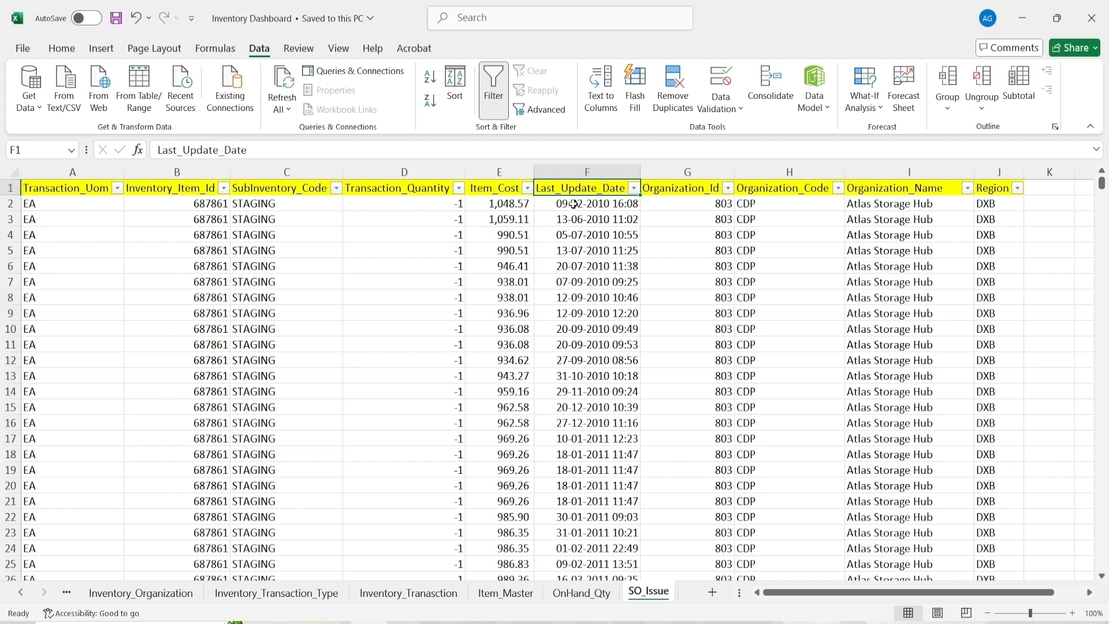
Step: Review the Organization_Id, Organization_Code, Organization_Name and Region headers of the SO_Issue sheet, including the Region filter values
left_click(665, 191)
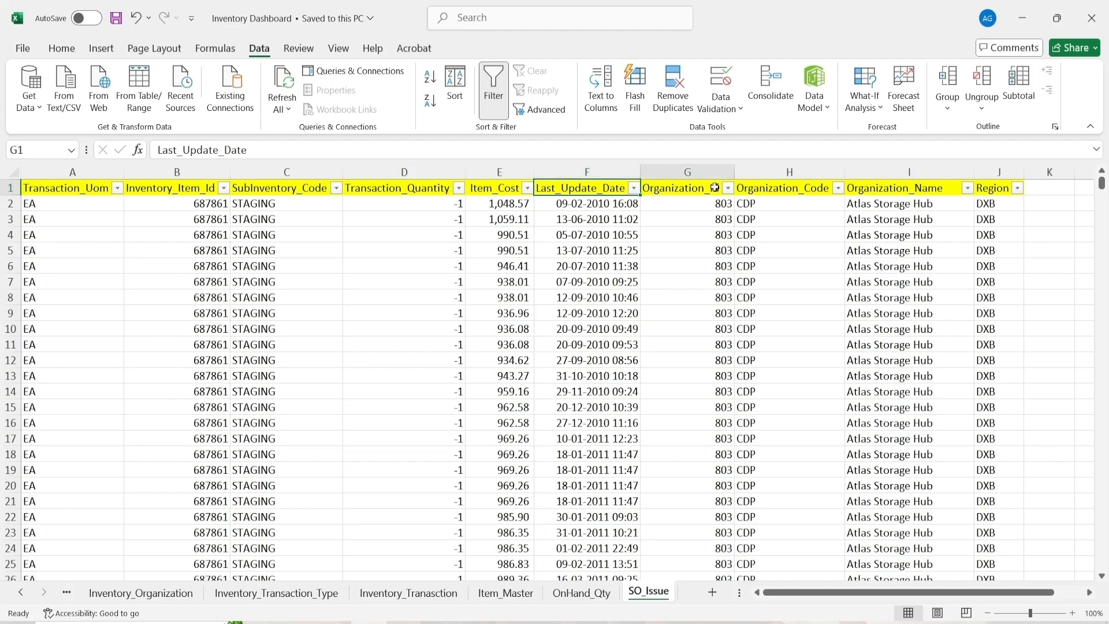
left_click(762, 191)
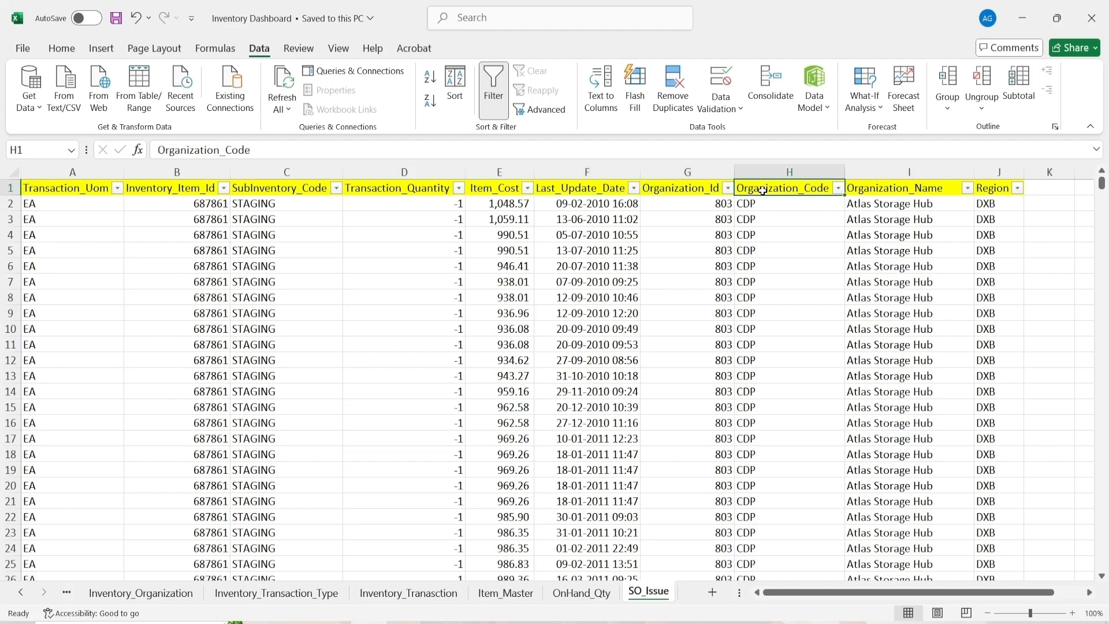
left_click(906, 192)
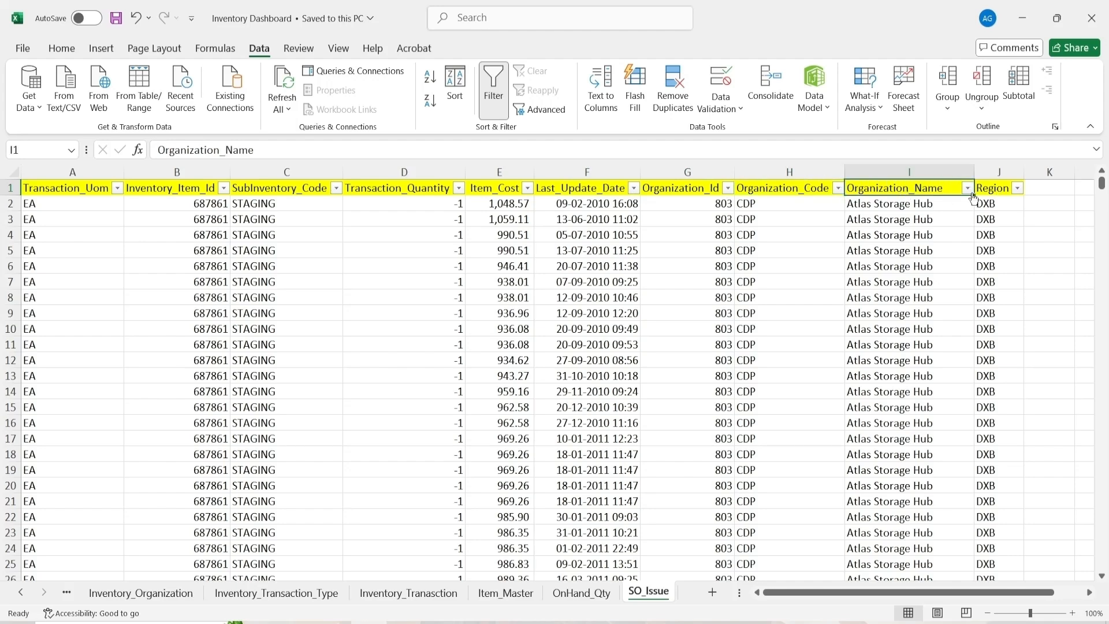
left_click(970, 193)
left_click(971, 192)
left_click(1017, 188)
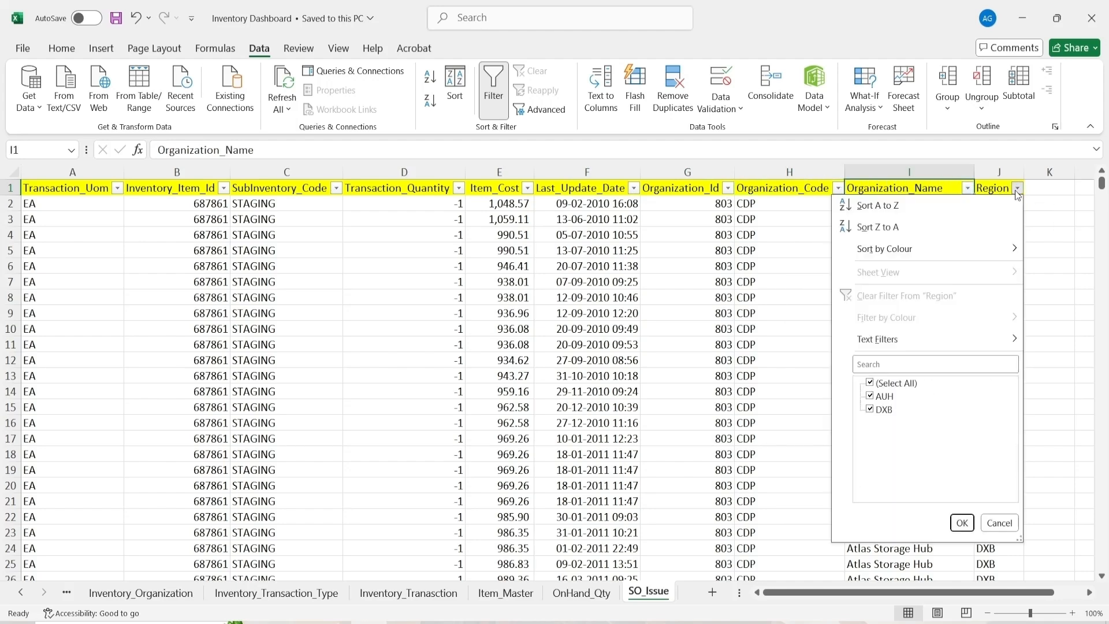
left_click(1000, 524)
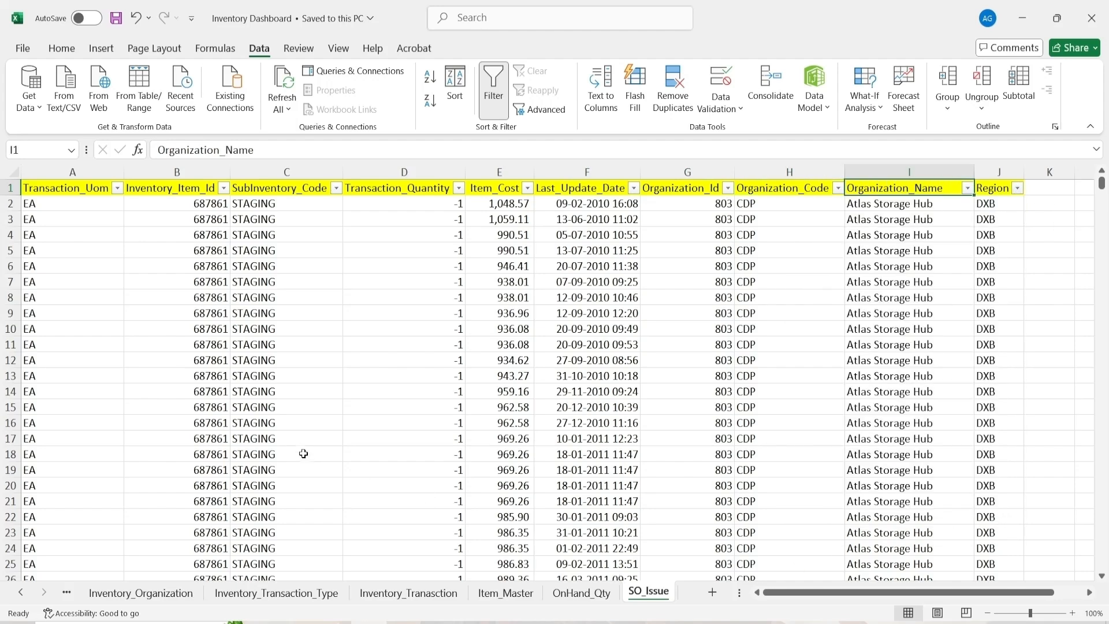
Step: Return to the Grn_Transaction sheet at the start of the workbook
left_click(21, 592)
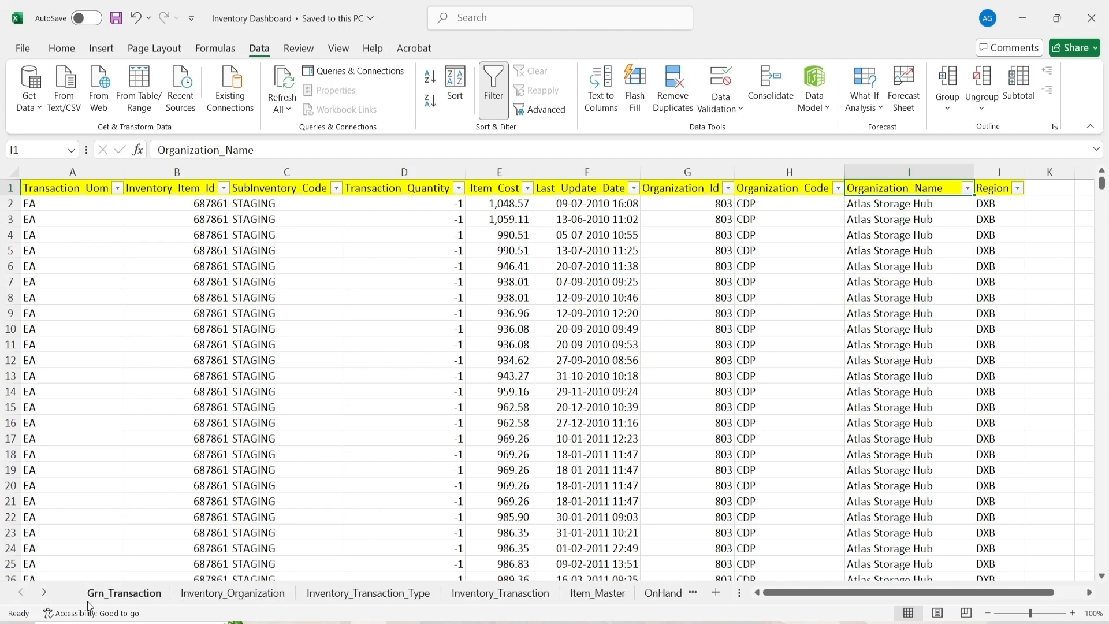
left_click(129, 595)
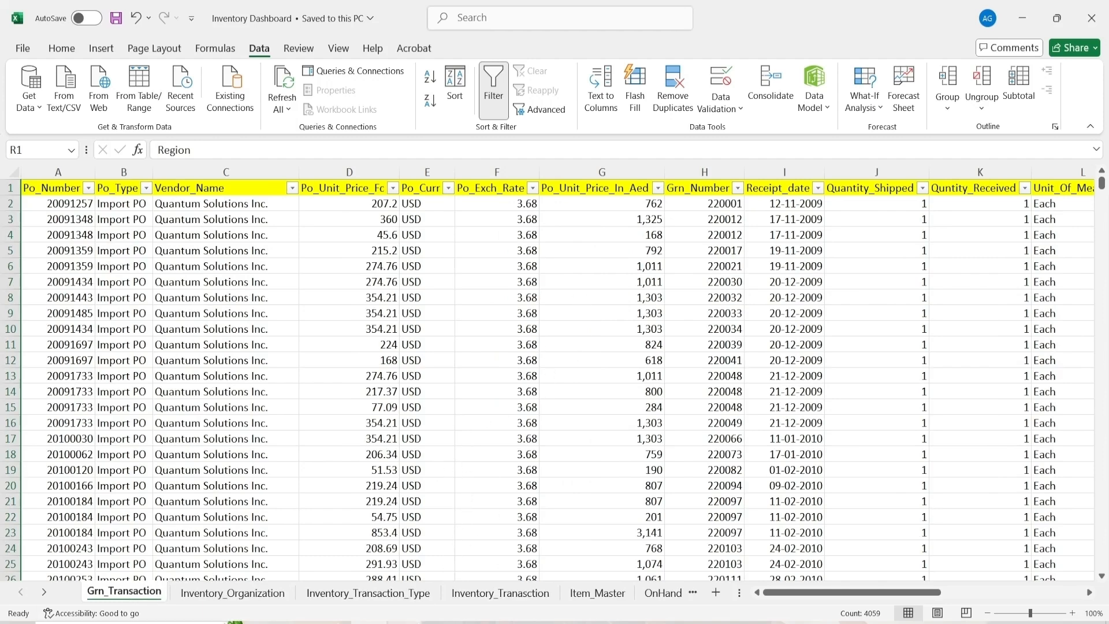
Step: Switch to the blank Power BI Desktop report and connect to the Inventory Dashboard Excel workbook in the New Power BI folder
left_click(405, 622)
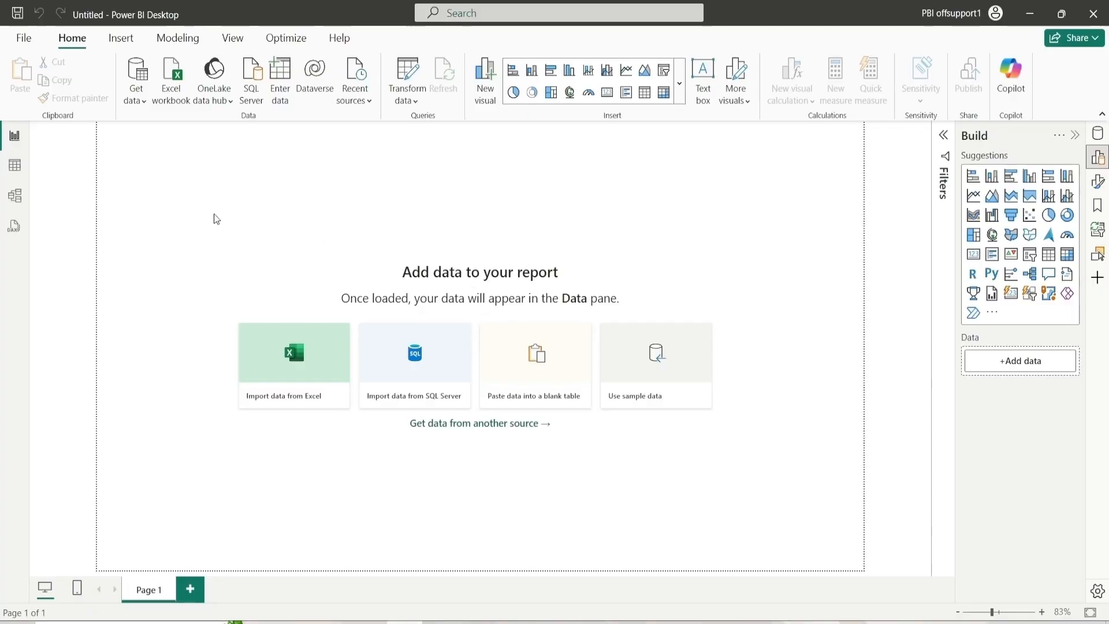
left_click(1098, 133)
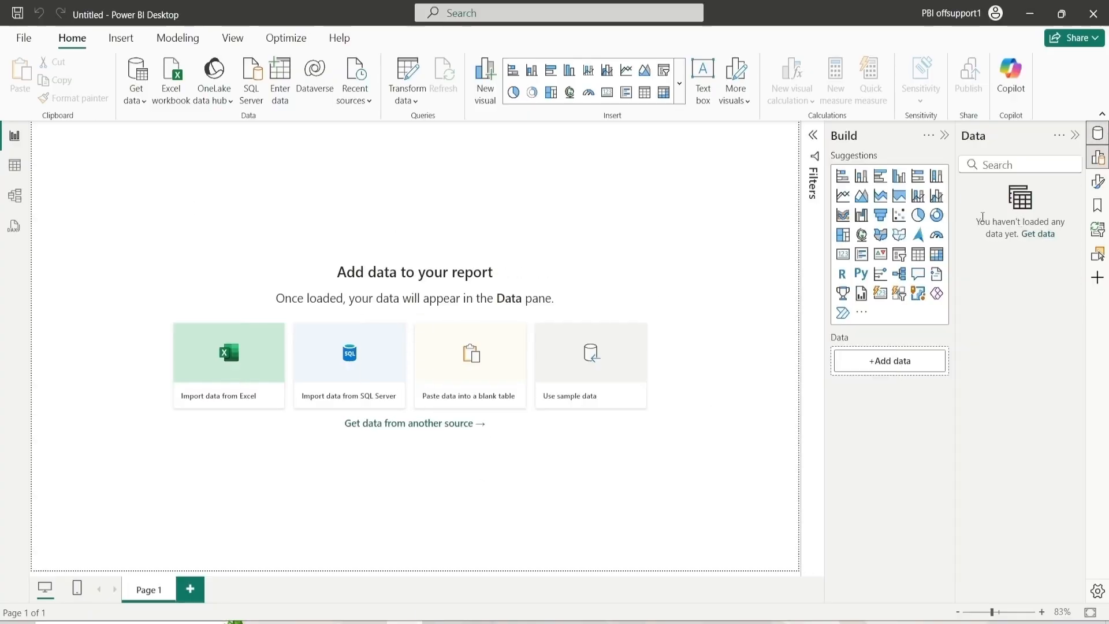
left_click(1098, 134)
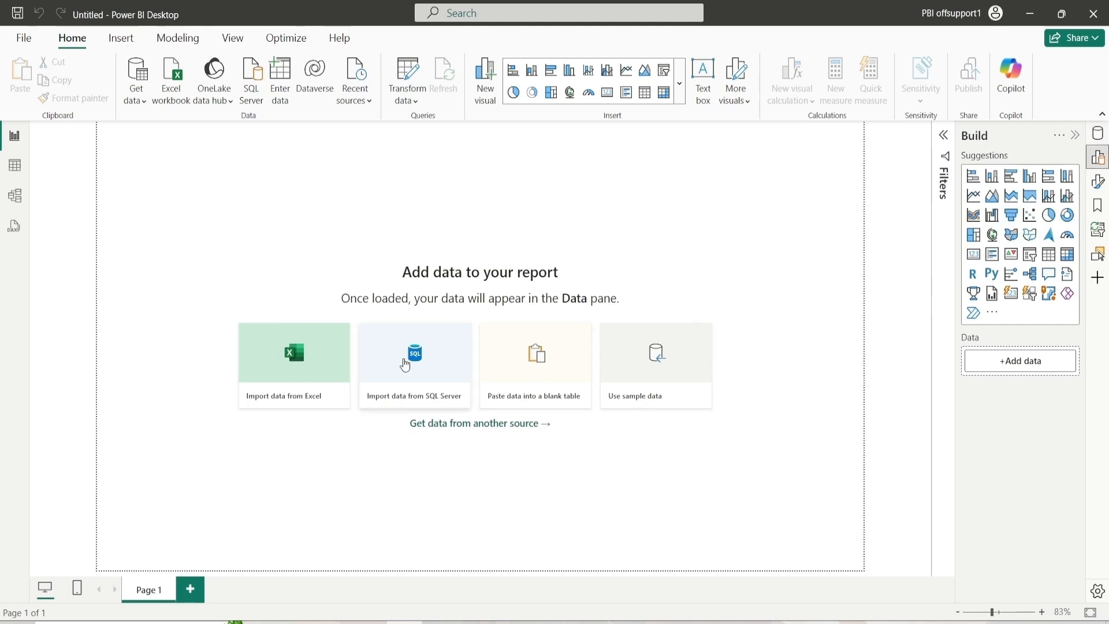
left_click(286, 375)
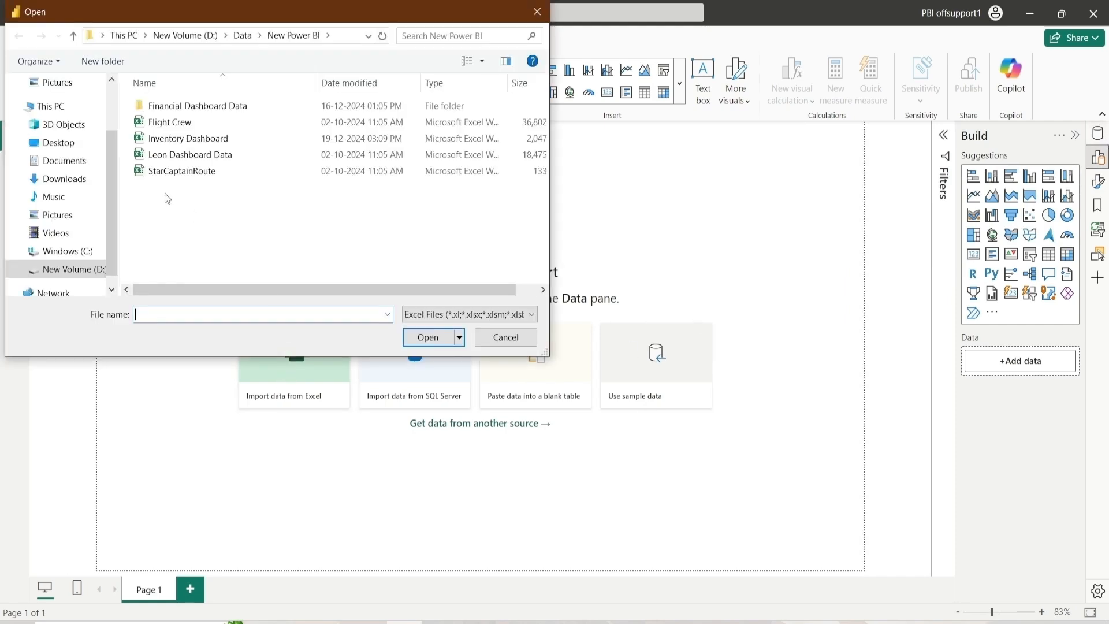
left_click(180, 140)
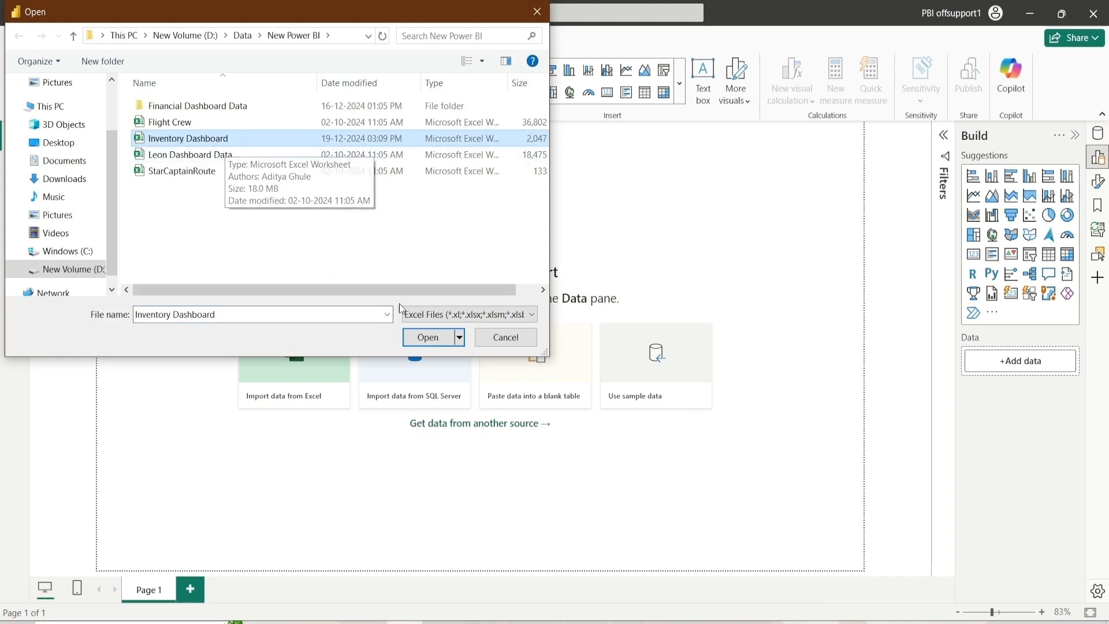
left_click(428, 338)
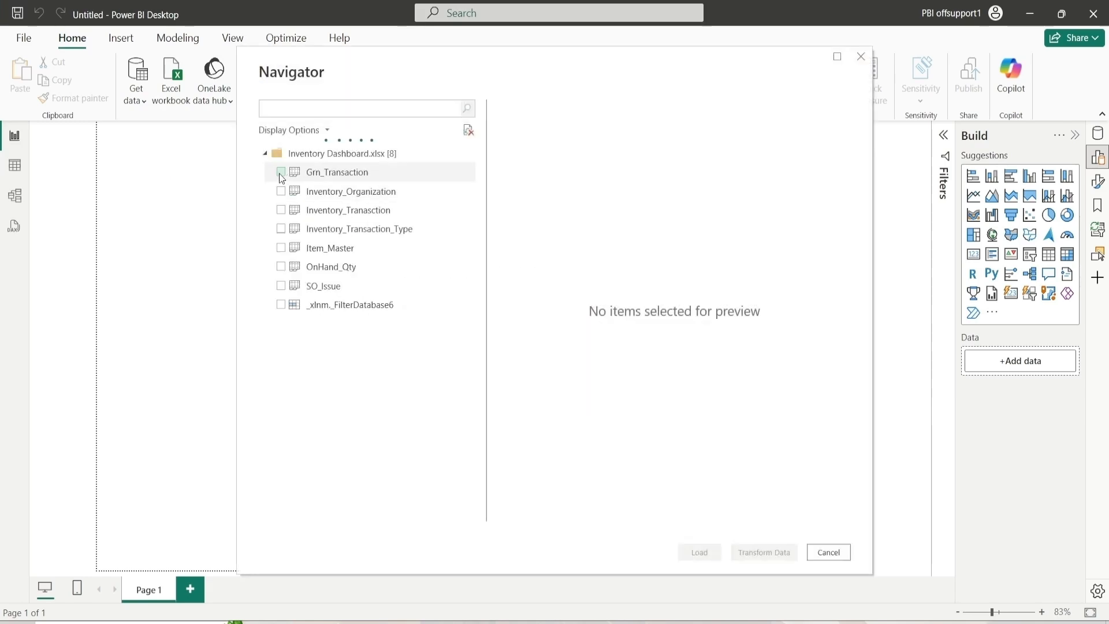
Step: Select the Grn_Transaction, Inventory_Organization, Inventory_Tranasction, Inventory_Transaction_Type, Item_Master, OnHand_Qty and SO_Issue sheets for import
left_click(281, 173)
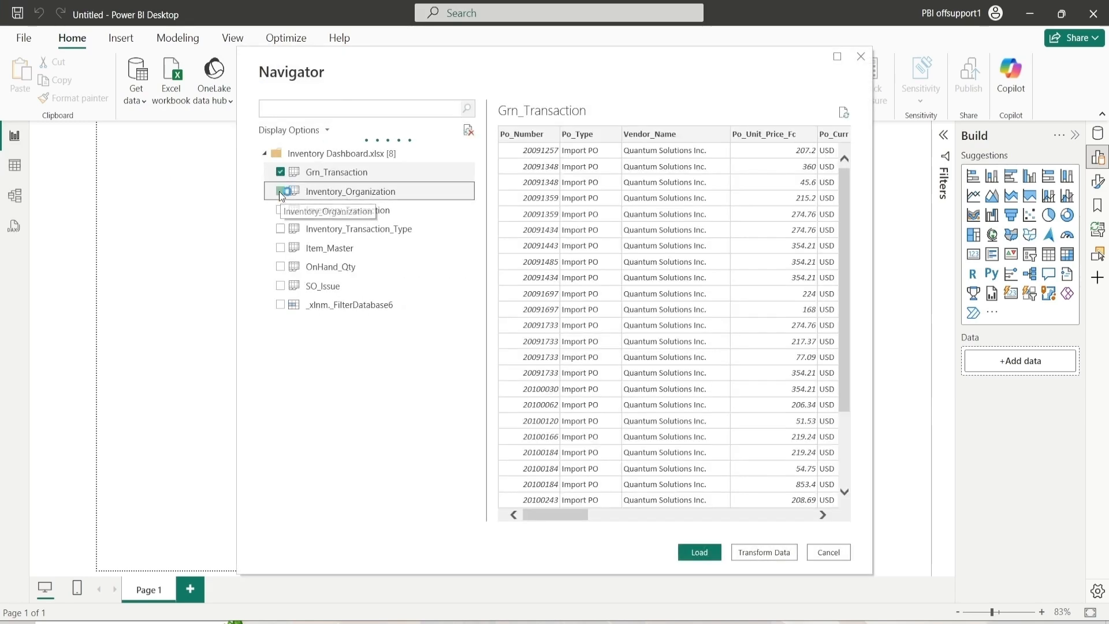
left_click(281, 191)
left_click(281, 211)
left_click(280, 229)
left_click(281, 248)
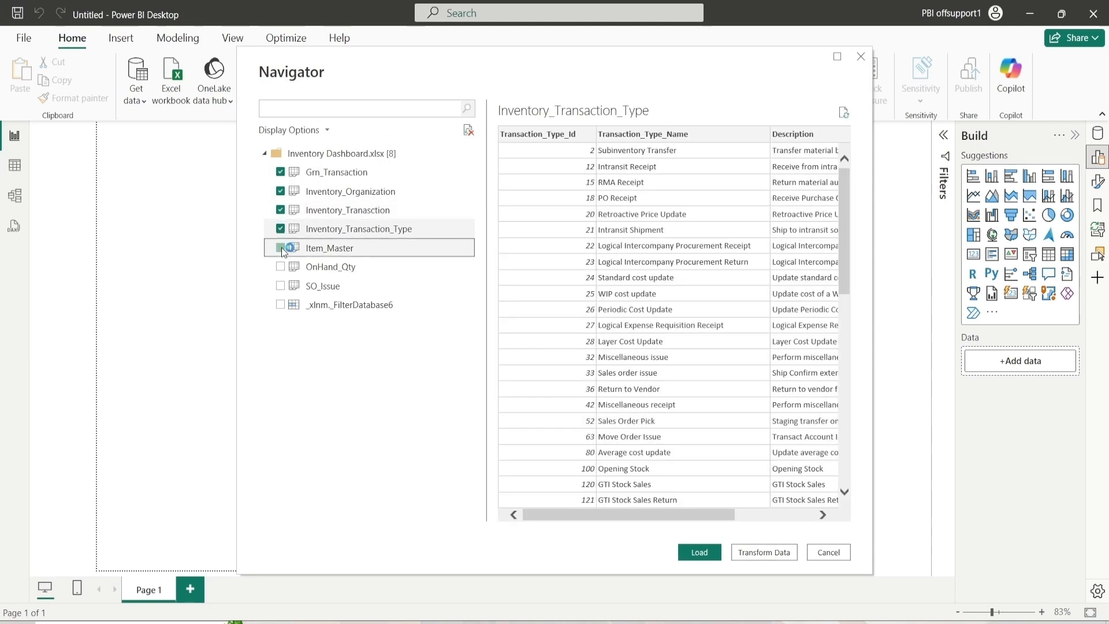
left_click(281, 266)
left_click(281, 286)
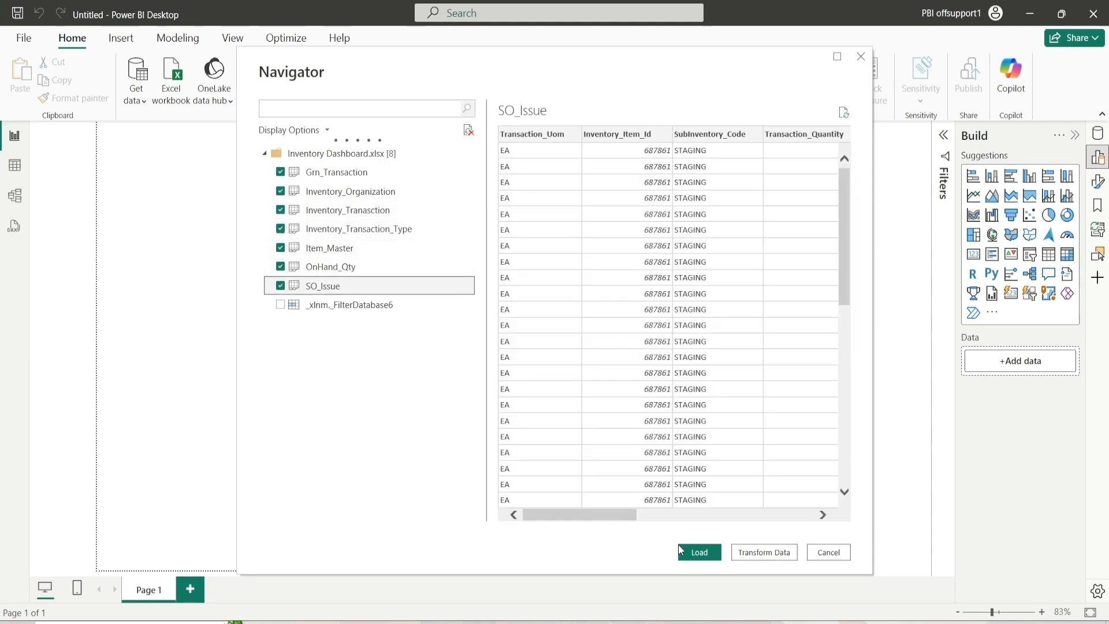
Step: Load the seven selected Inventory Dashboard sheets into the report
left_click(709, 557)
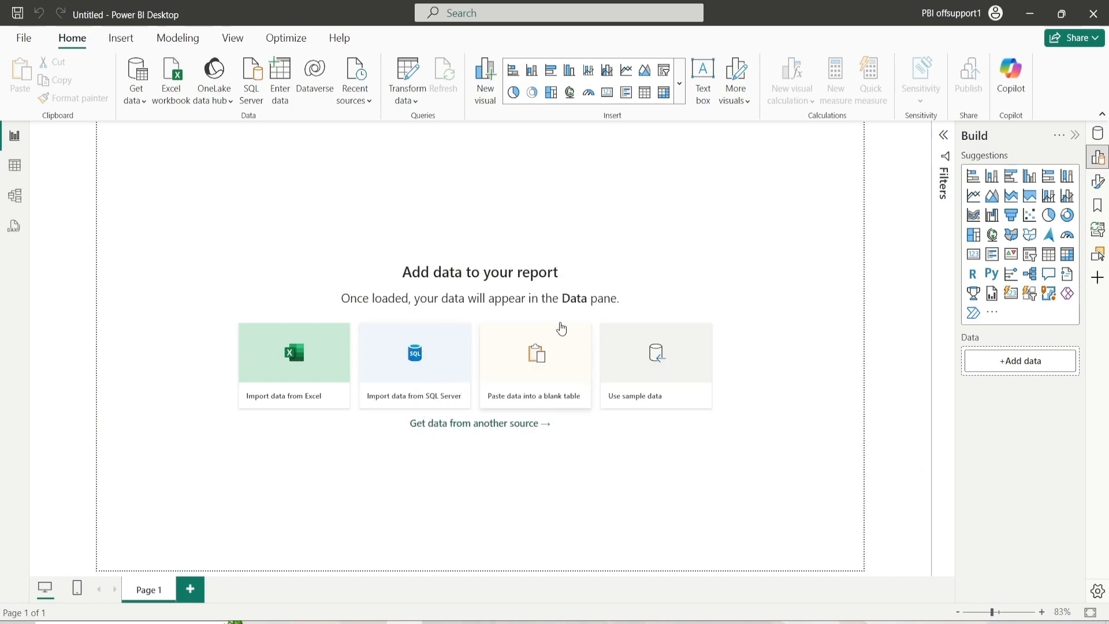
scroll(485, 387, "down", 3)
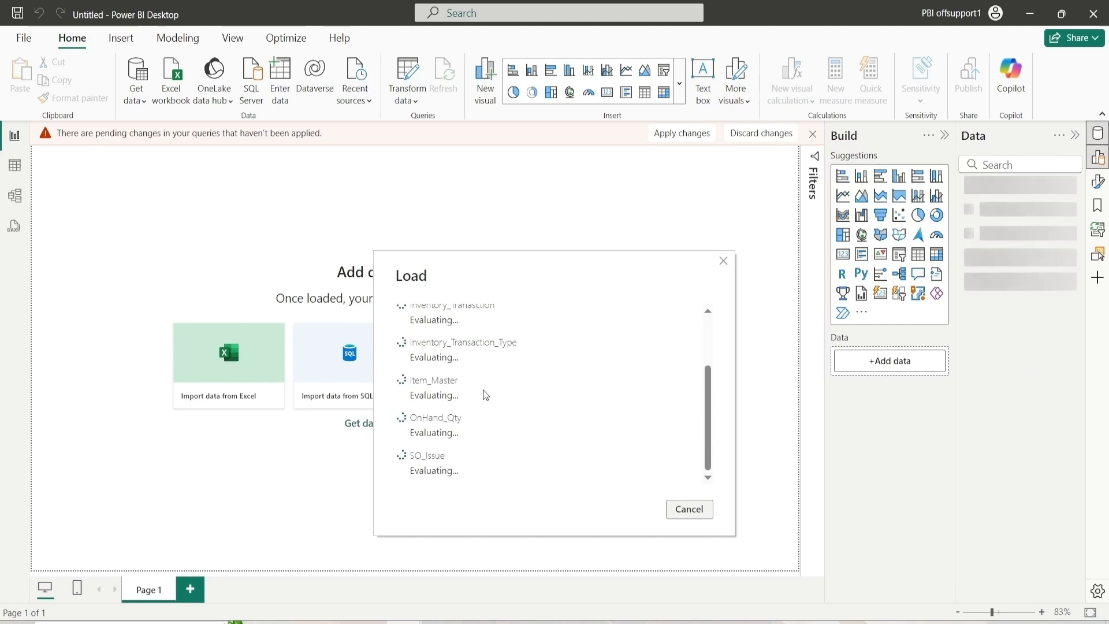
left_click_drag(449, 287, 395, 255)
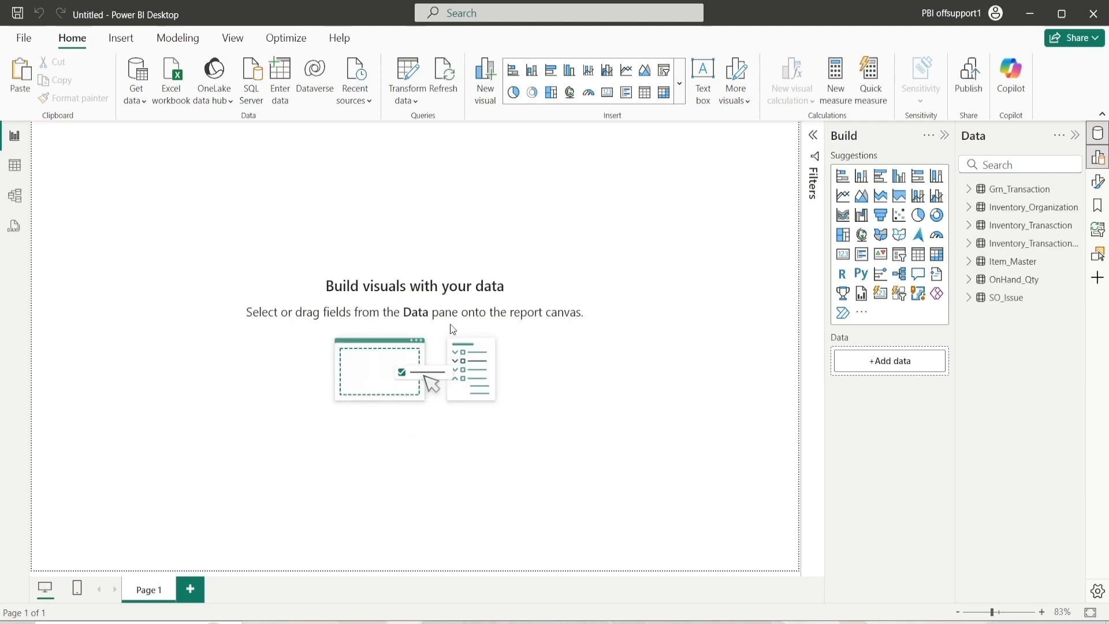
Step: Review the rows of the loaded tables, from Grn_Transaction through SO_Issue, in Table view and return to the report canvas
left_click(15, 169)
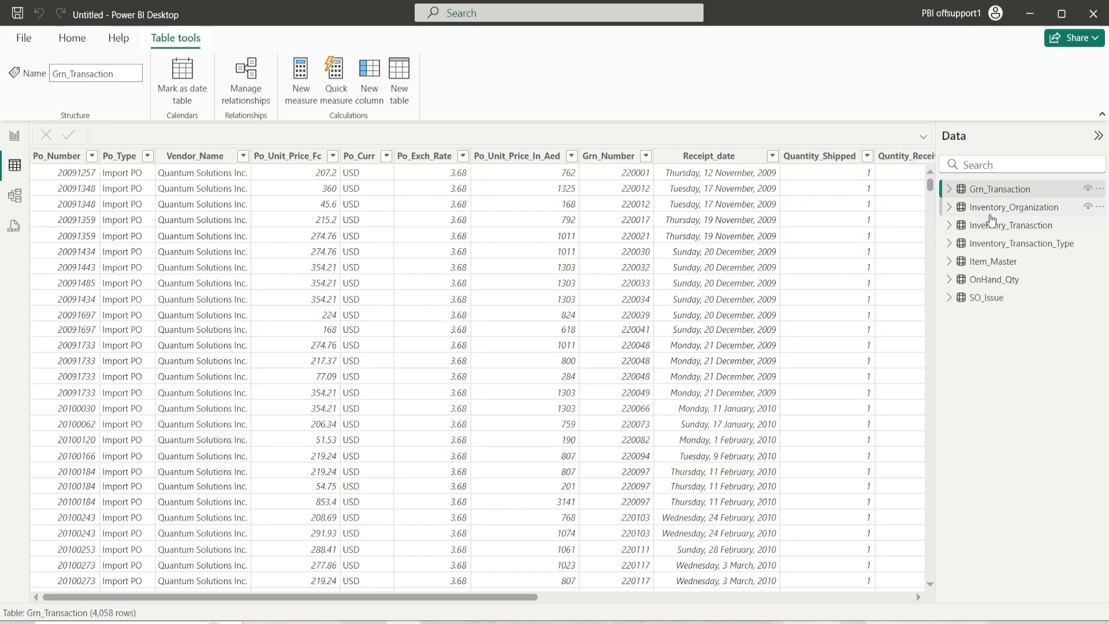
left_click(990, 209)
left_click(981, 231)
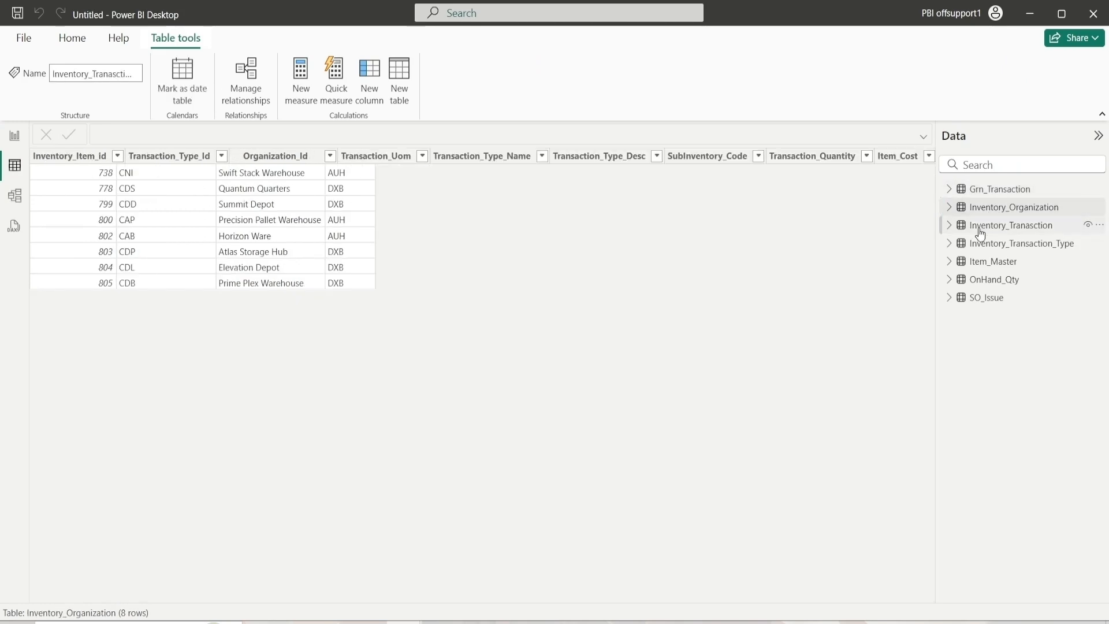
left_click(985, 246)
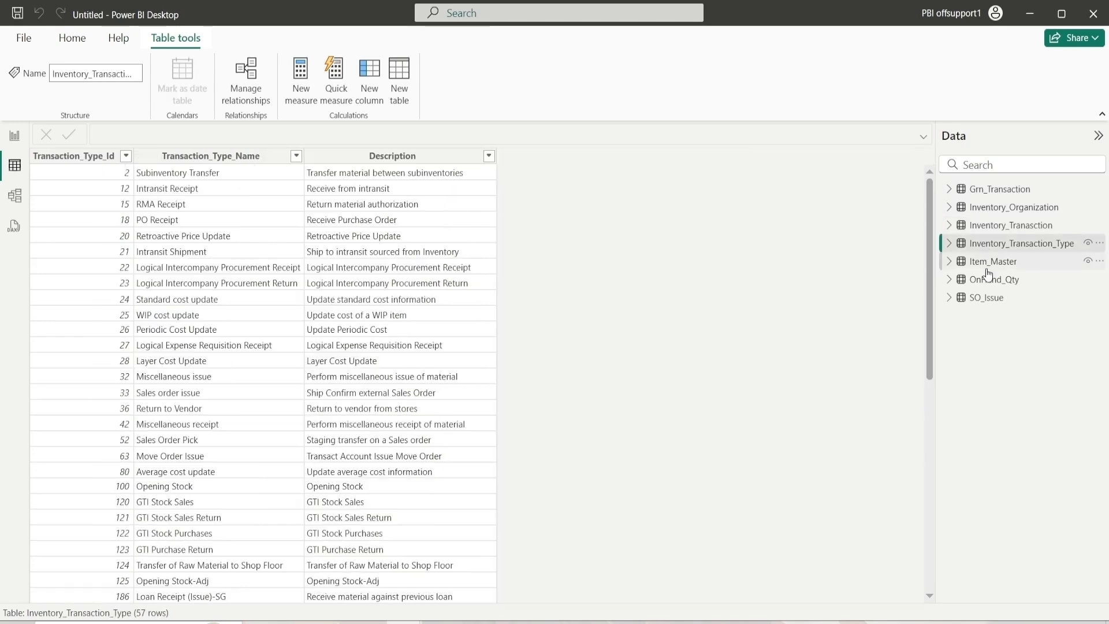
left_click(989, 263)
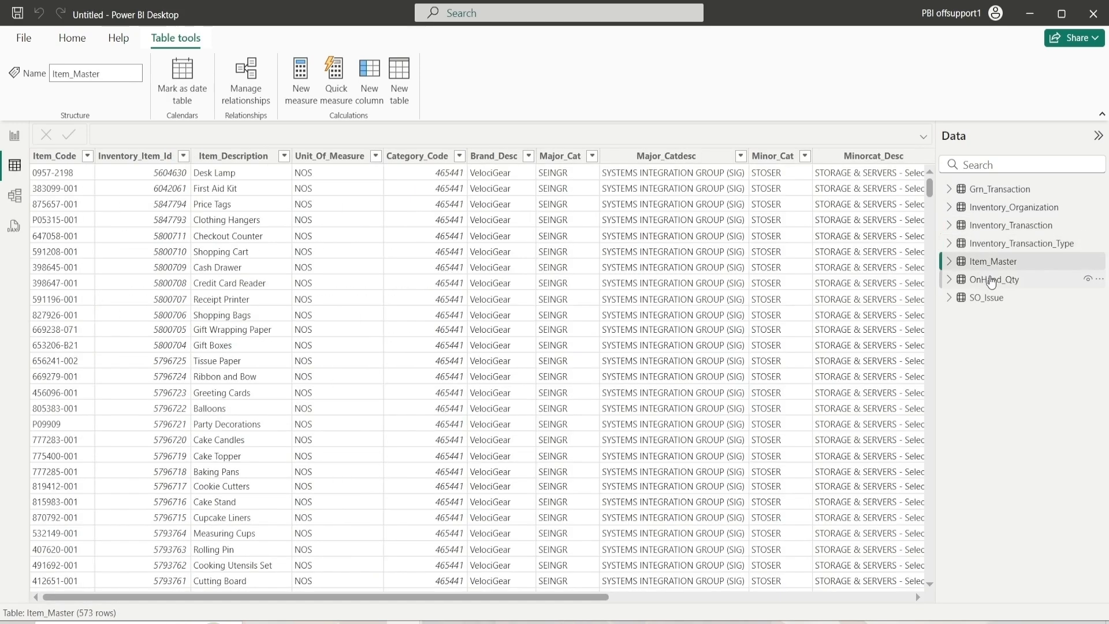
left_click(987, 280)
left_click(993, 298)
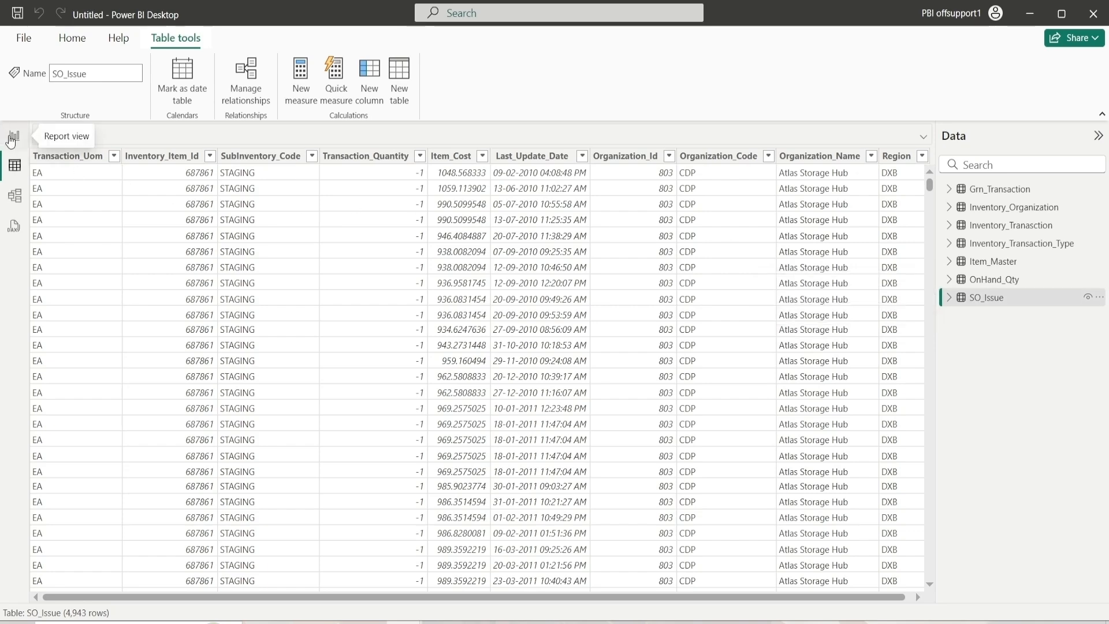
left_click(13, 137)
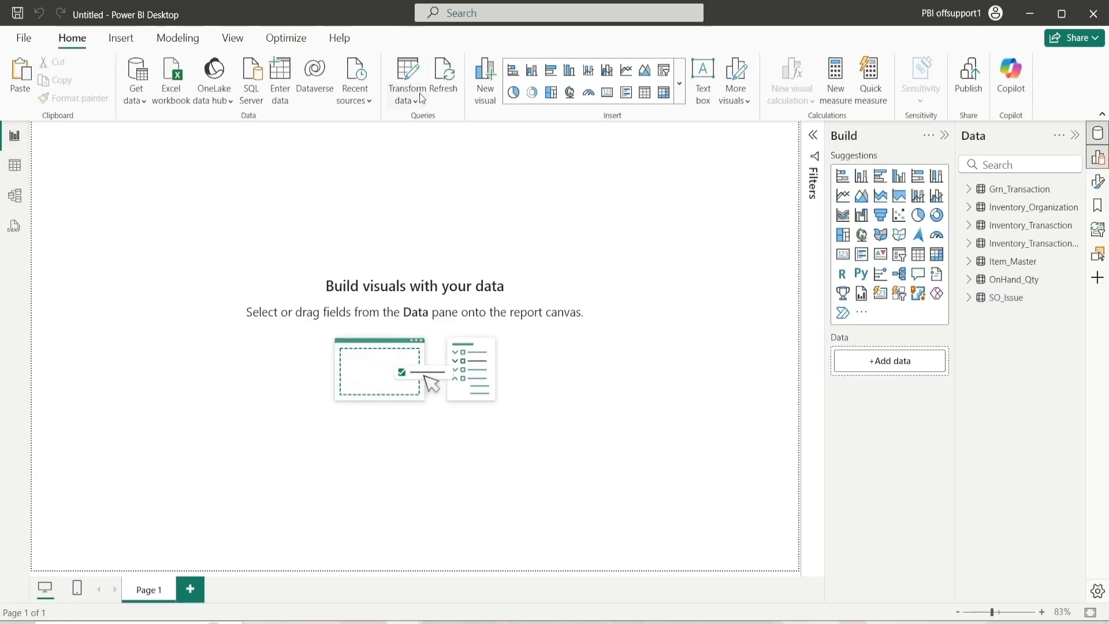
Step: Inspect the data type options for Grn_Transaction's Po_Number column in Power Query Editor and return to the report
left_click(406, 72)
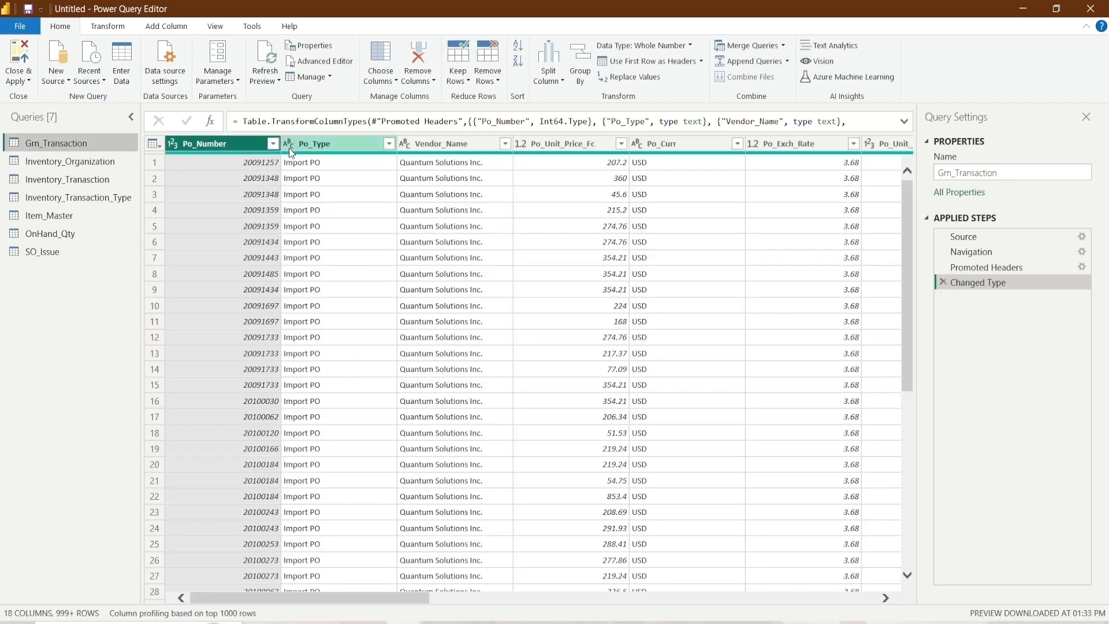
left_click(173, 143)
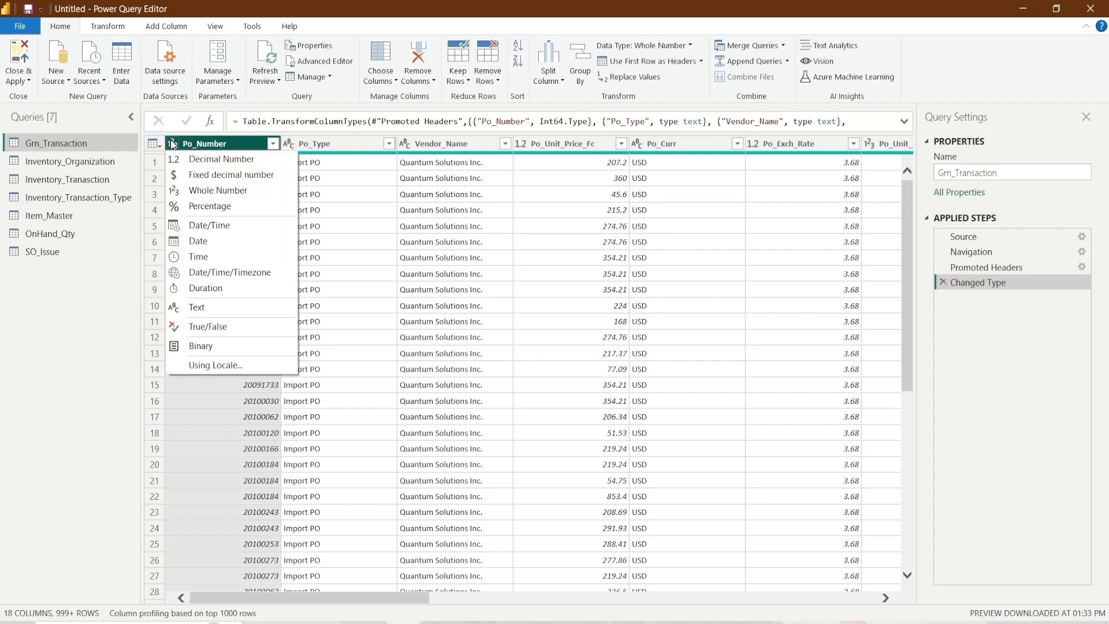
left_click(109, 376)
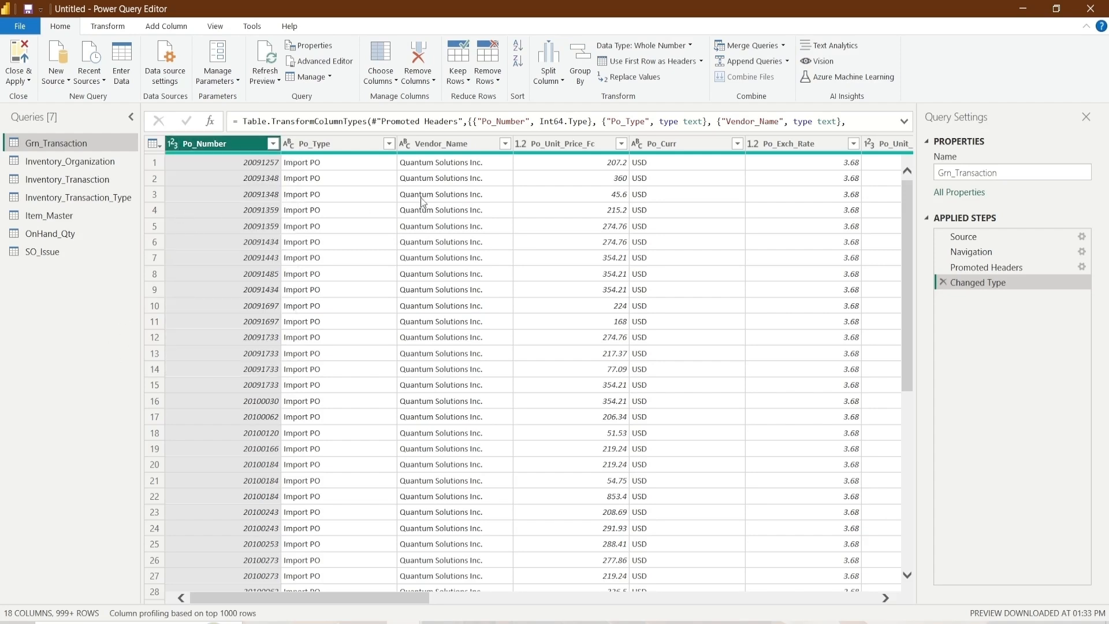
left_click(19, 58)
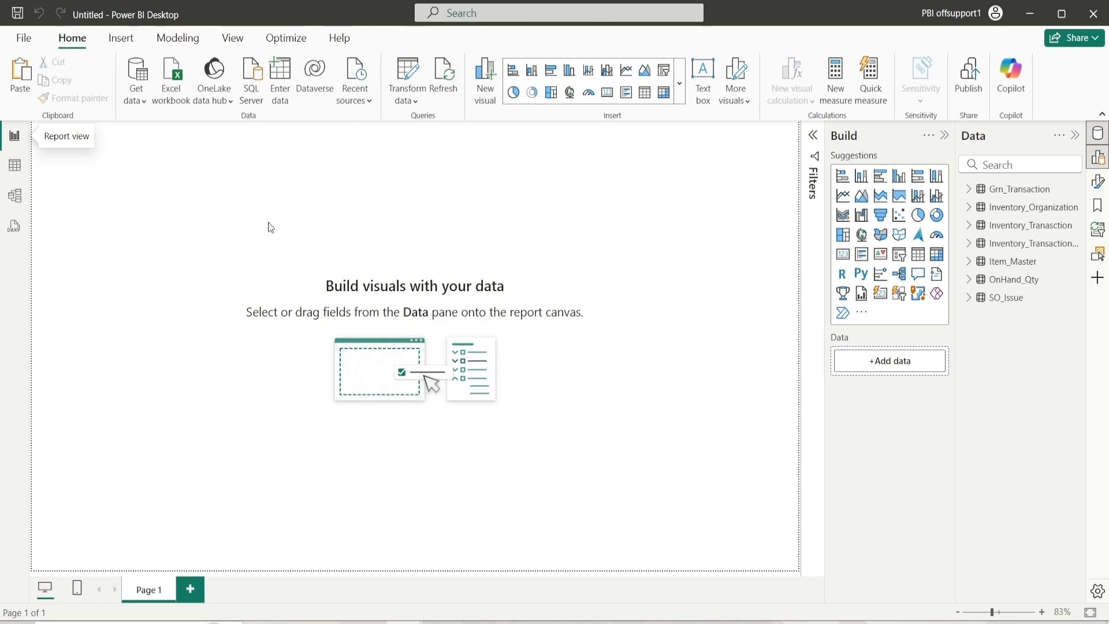
Step: Display the whole data model diagram and spread out the SO_Issue, Item_Master and Grn_Transaction tables
left_click(15, 200)
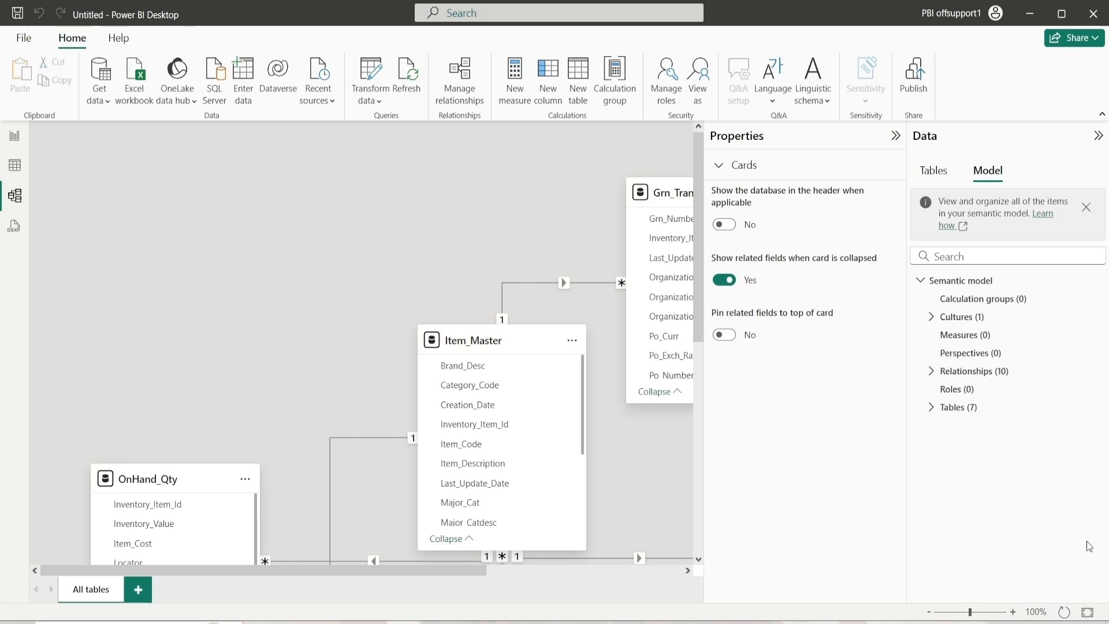
left_click(1088, 612)
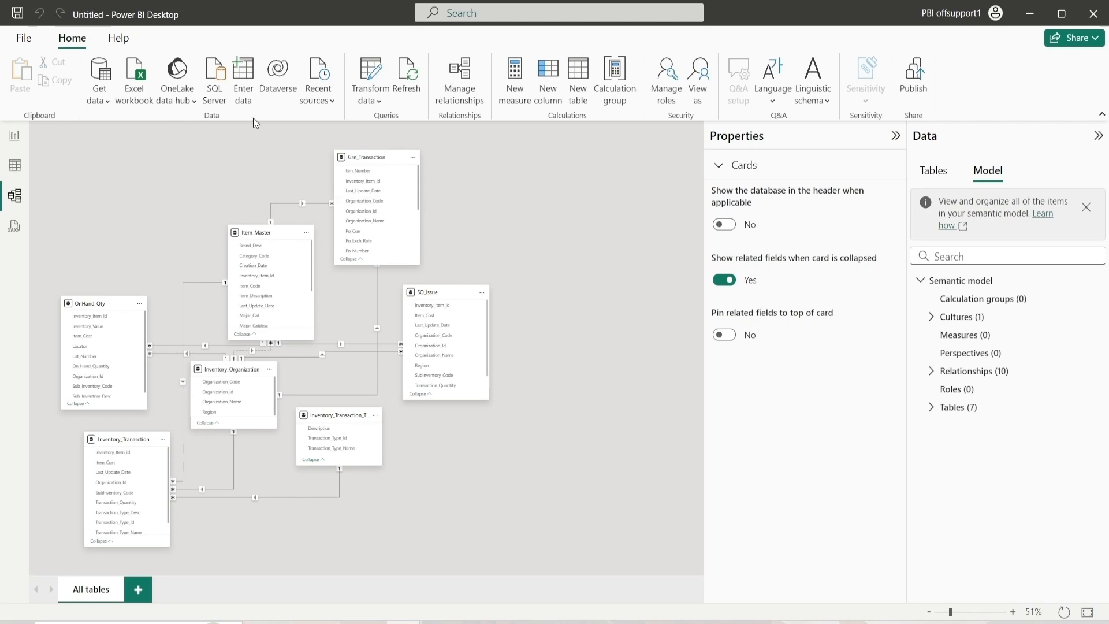
left_click_drag(423, 293, 444, 293)
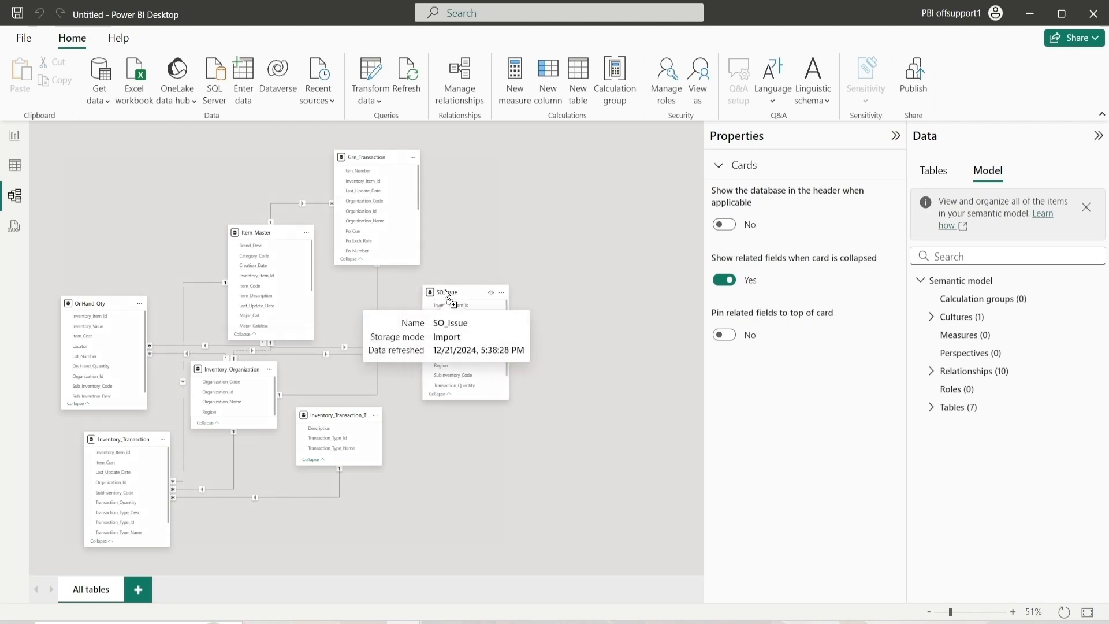
left_click_drag(268, 229, 285, 230)
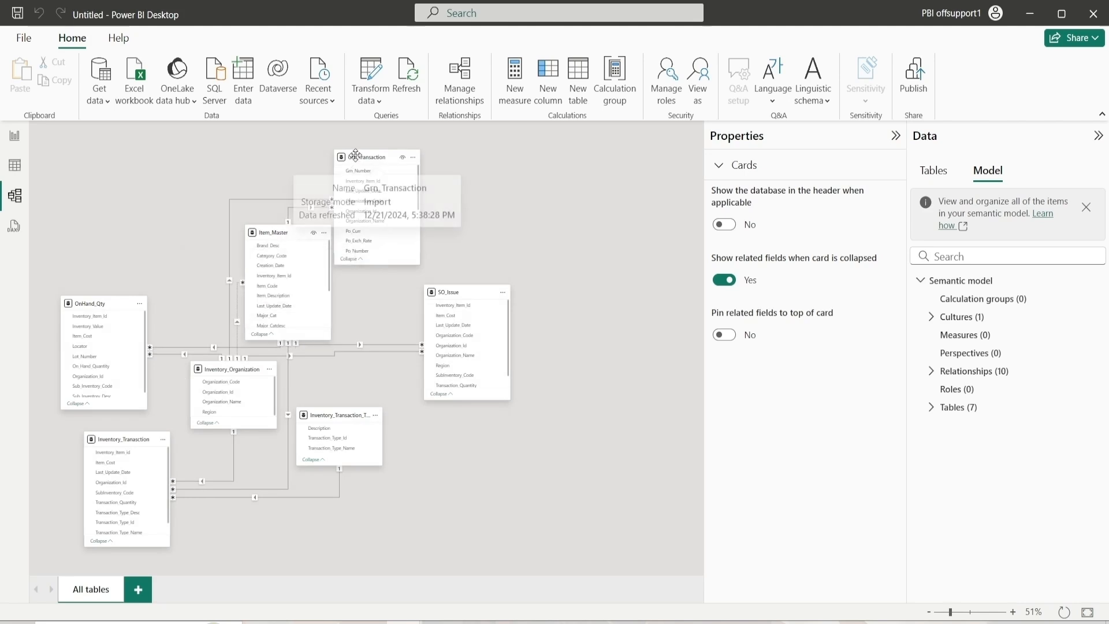
left_click_drag(354, 158, 403, 164)
left_click_drag(279, 232, 279, 245)
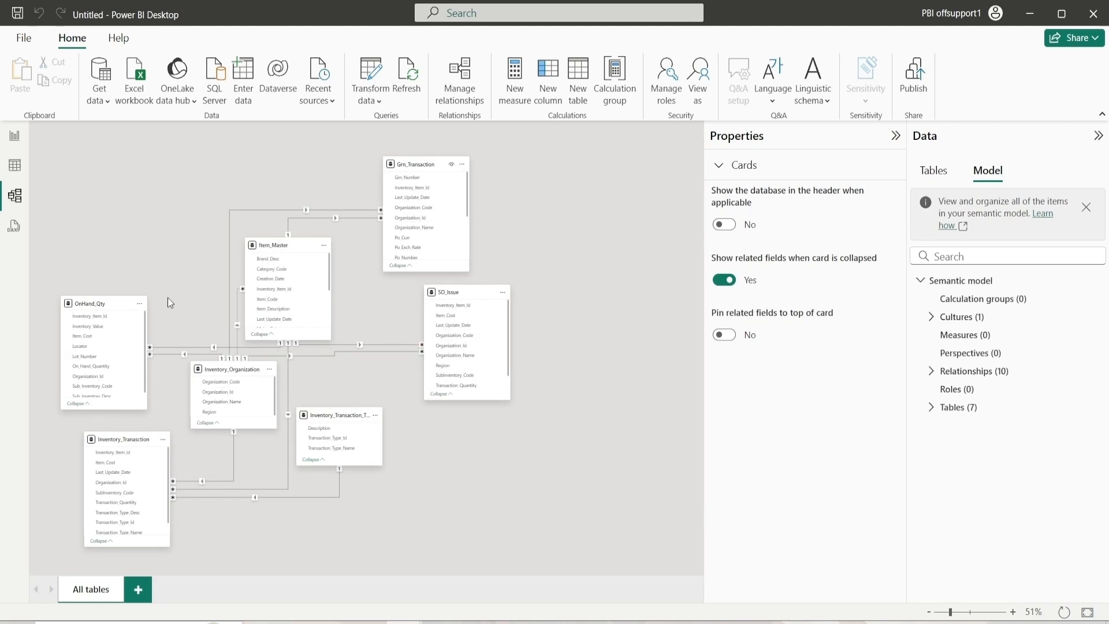
Step: Arrange Inventory_Tranasction above OnHand_Qty, Inventory_Transaction_Type above Item_Master, and Grn_Transaction farther away from them in the same row
left_click_drag(127, 443, 105, 165)
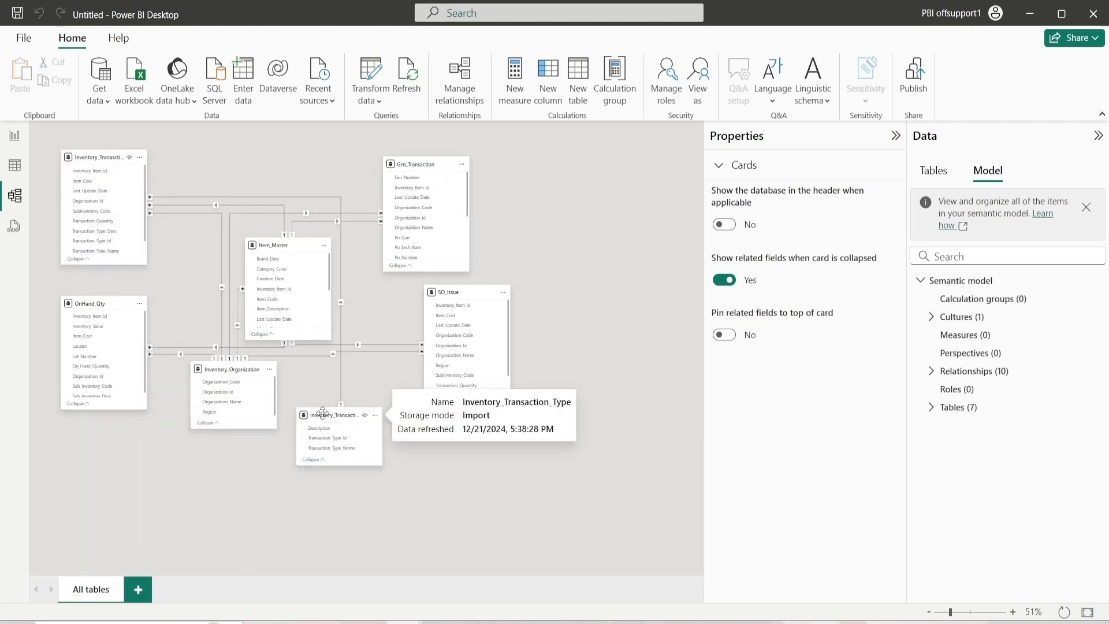
left_click_drag(327, 415, 256, 122)
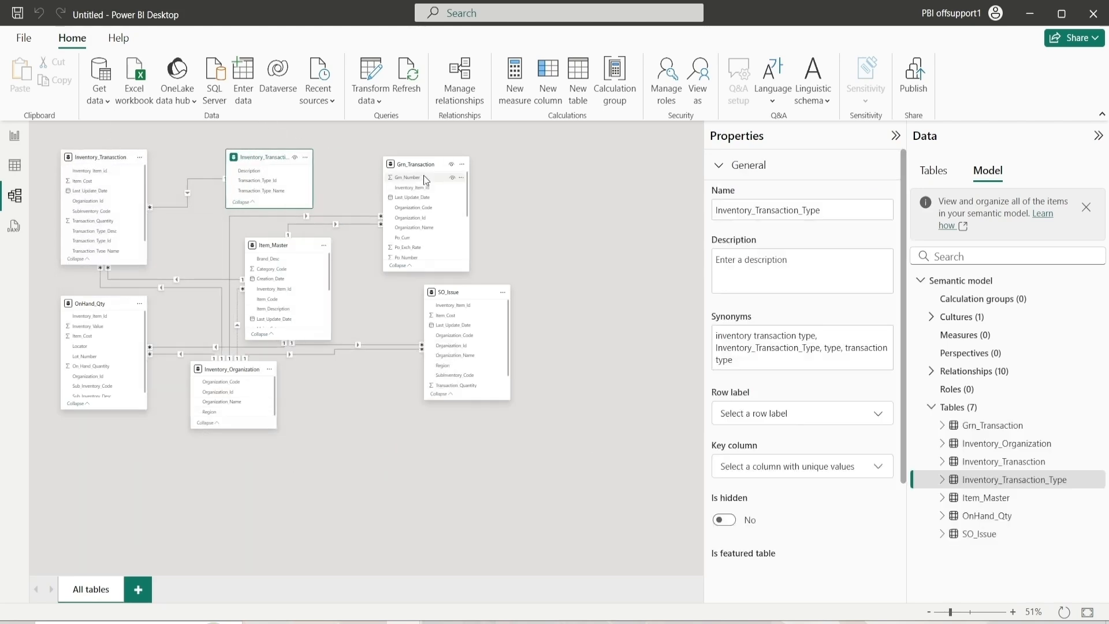
left_click_drag(425, 165, 480, 157)
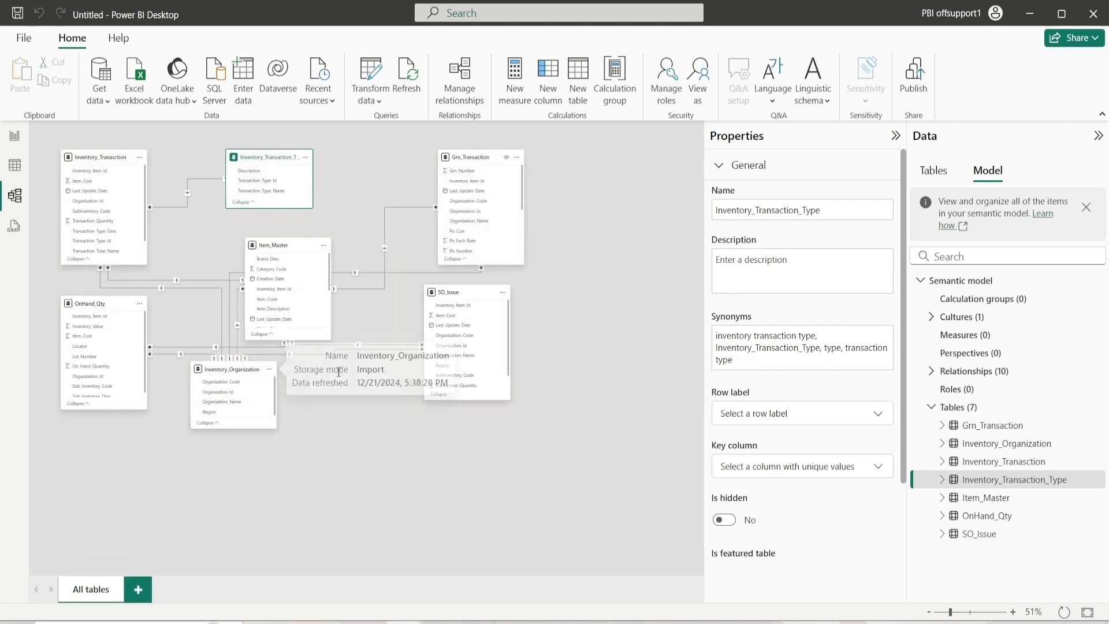
Step: Place SO_Issue beneath Inventory_Tranasction, OnHand_Qty beside Item_Master, and Inventory_Organization on the far side of OnHand_Qty in the model diagram
left_click_drag(400, 300, 122, 340)
left_click(418, 327)
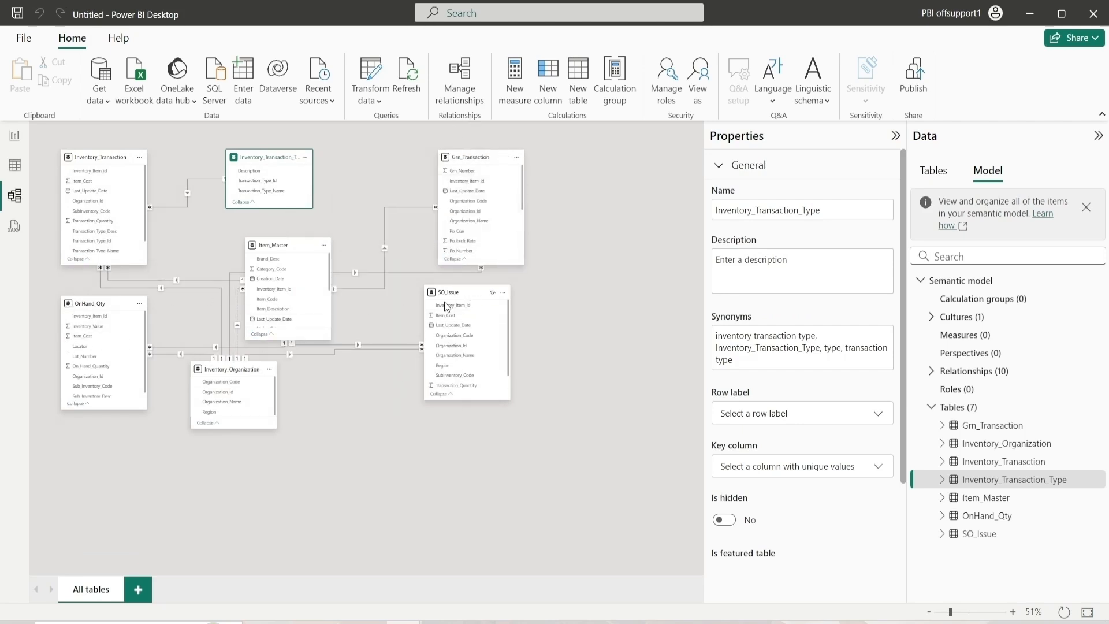
left_click_drag(446, 292, 395, 319)
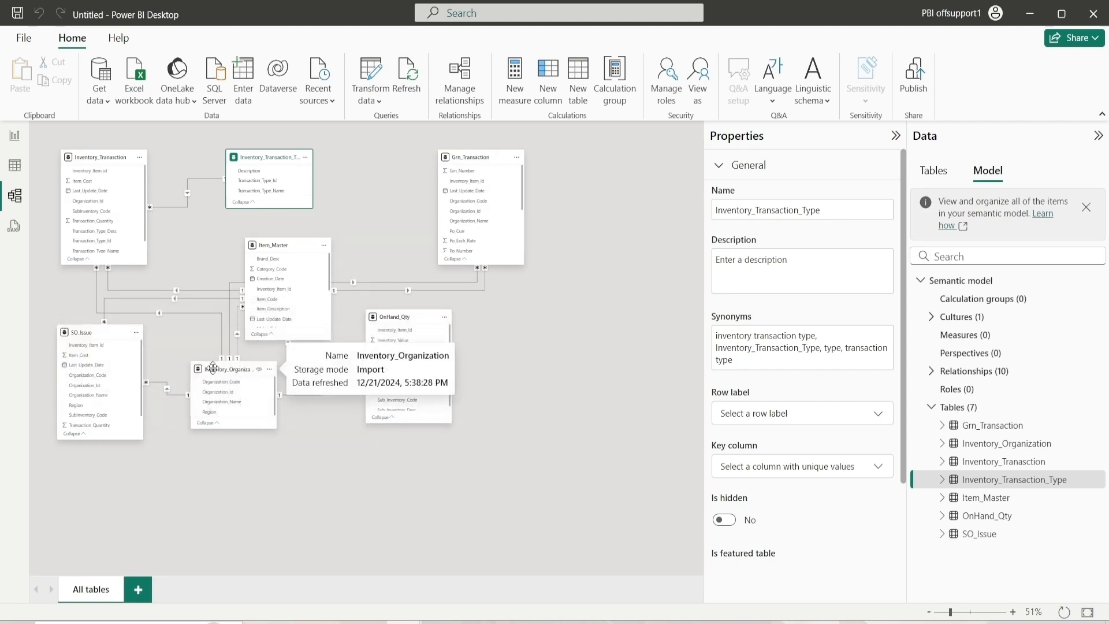
left_click_drag(213, 368, 586, 339)
left_click_drag(271, 245, 292, 258)
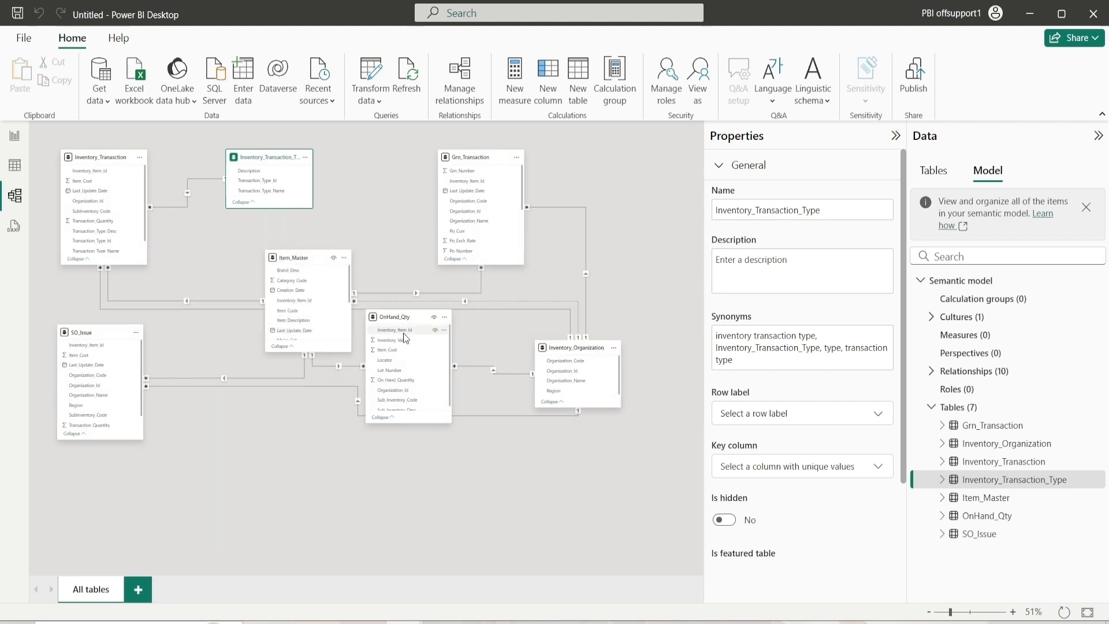
left_click_drag(403, 317, 407, 328)
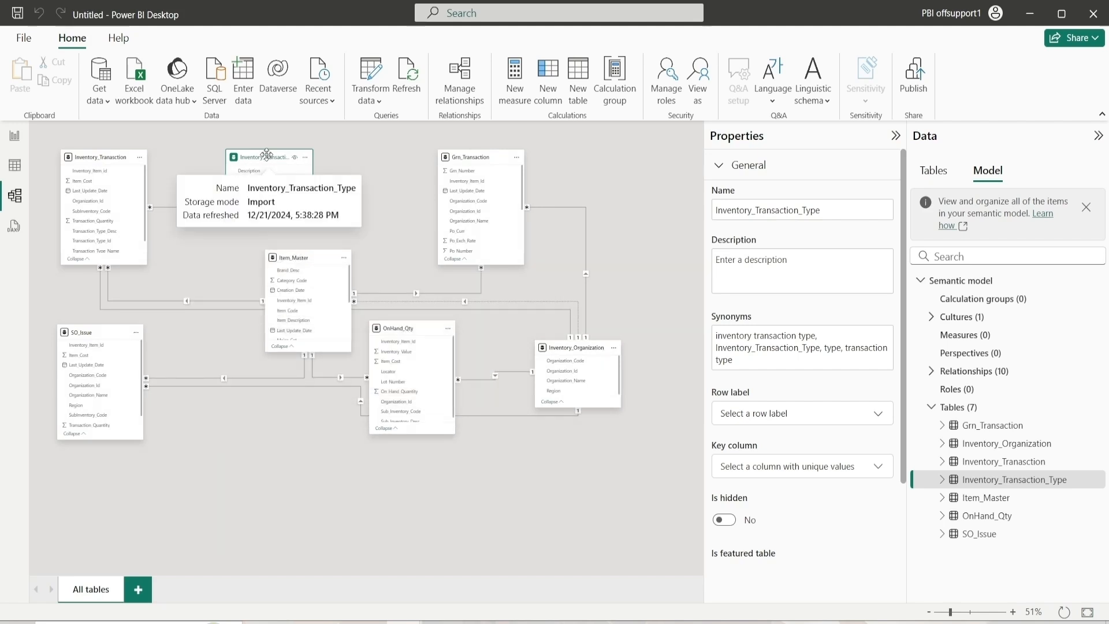
left_click_drag(267, 155, 264, 155)
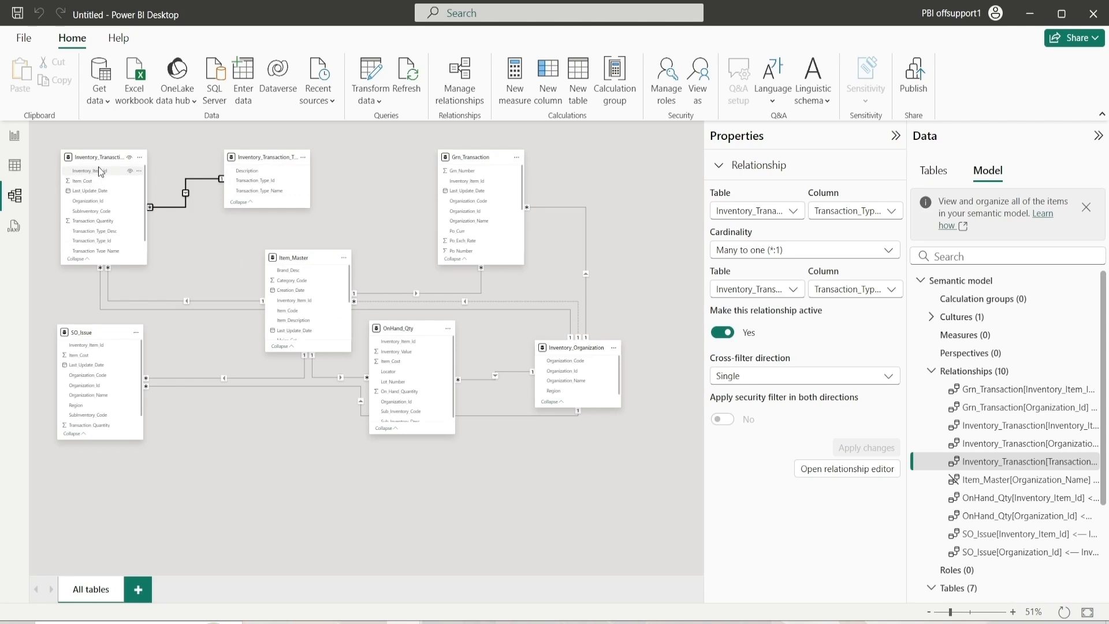
Step: Delete the Organization_Id relationship between Inventory_Tranasction and Inventory_Organization, and shift Item_Master slightly away from Inventory_Organization
mouse_move(98, 160)
left_click(230, 308)
right_click(230, 309)
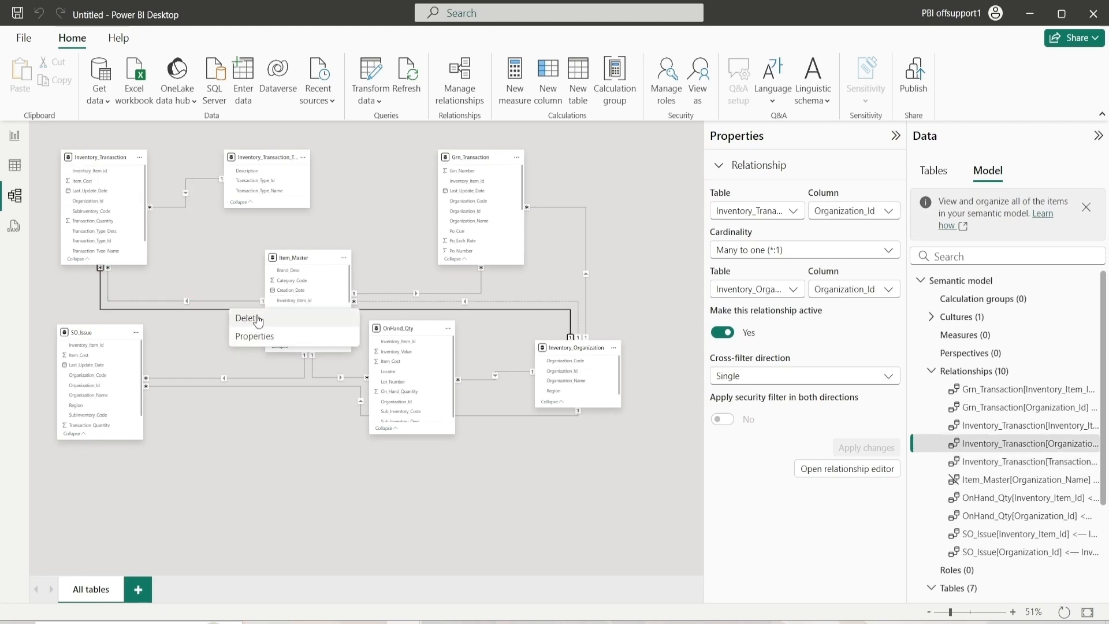
left_click(257, 321)
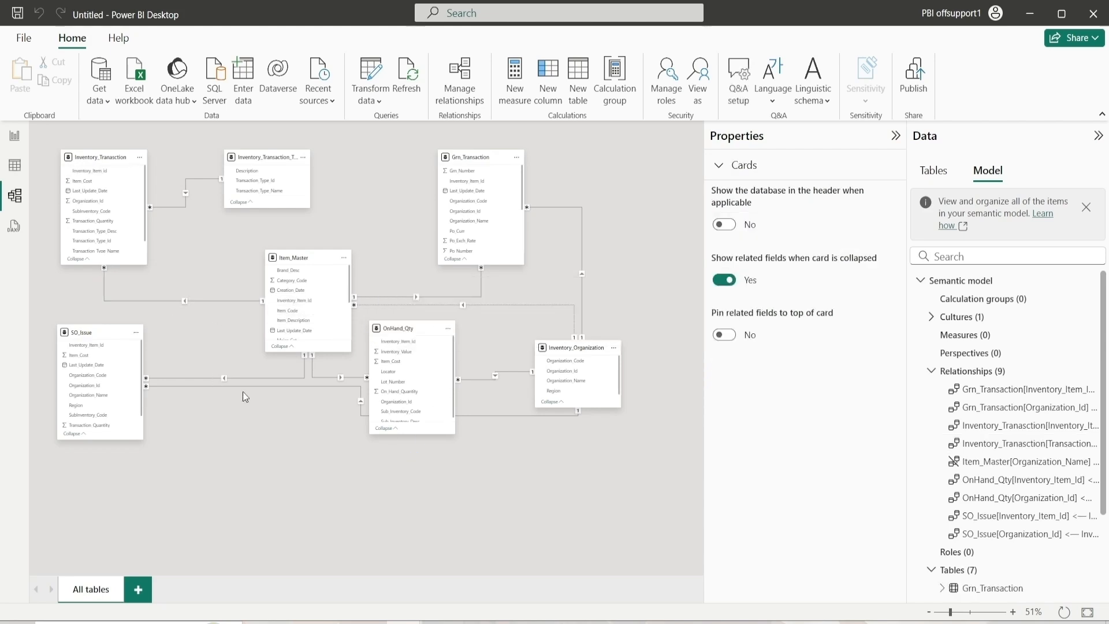
left_click_drag(303, 259, 287, 257)
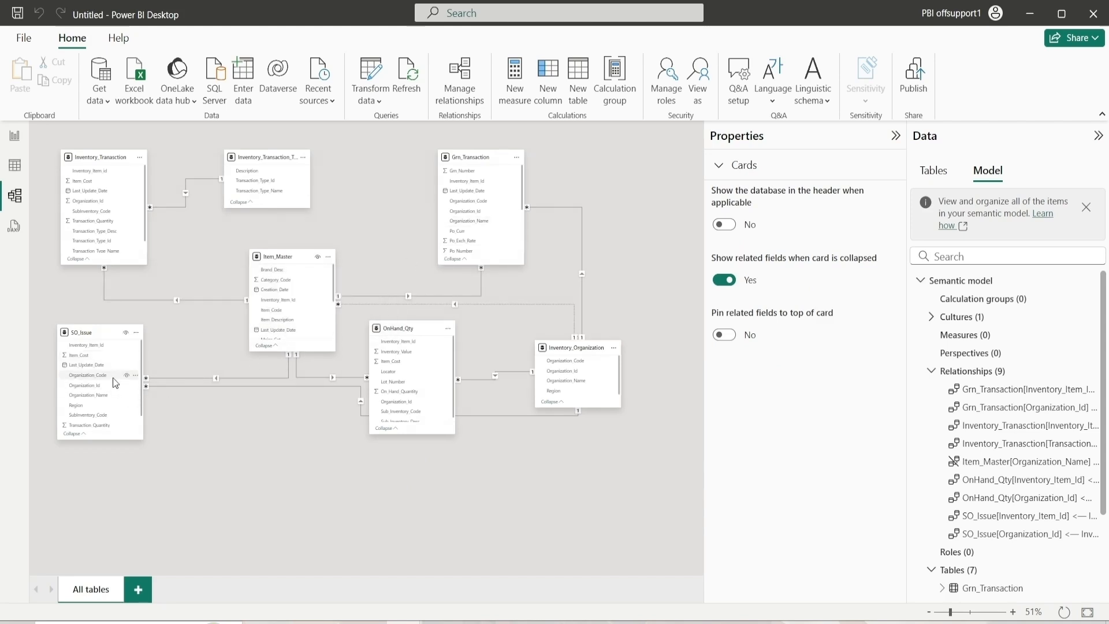
Step: Check the SO_Issue to Item_Master relationship and delete the Organization_Id relationship between SO_Issue and Inventory_Organization
left_click(182, 377)
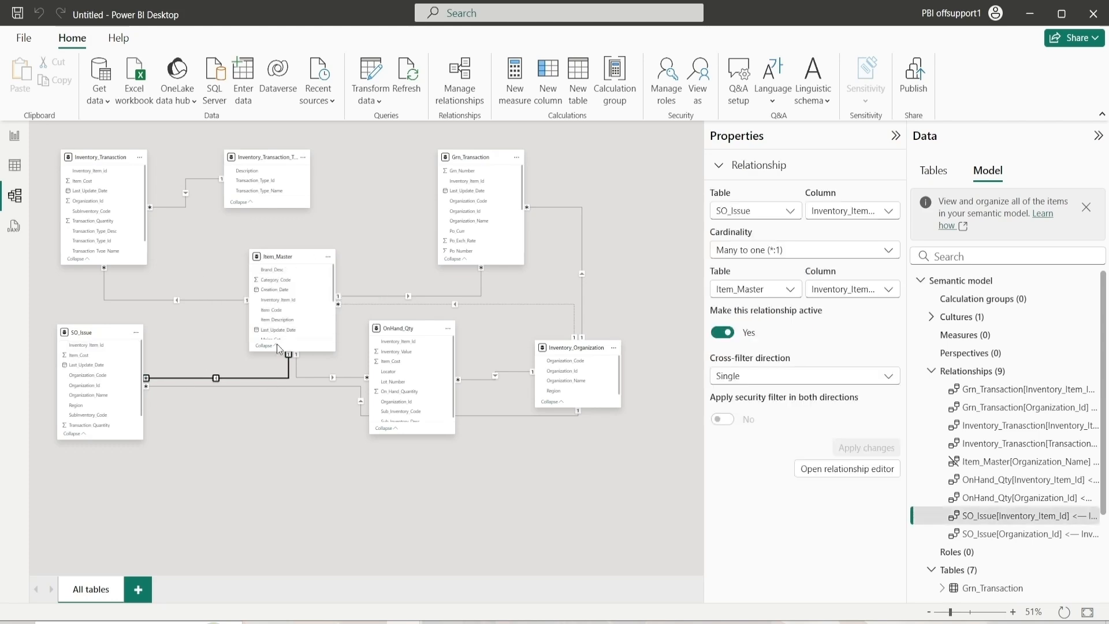
left_click(231, 388)
right_click(230, 387)
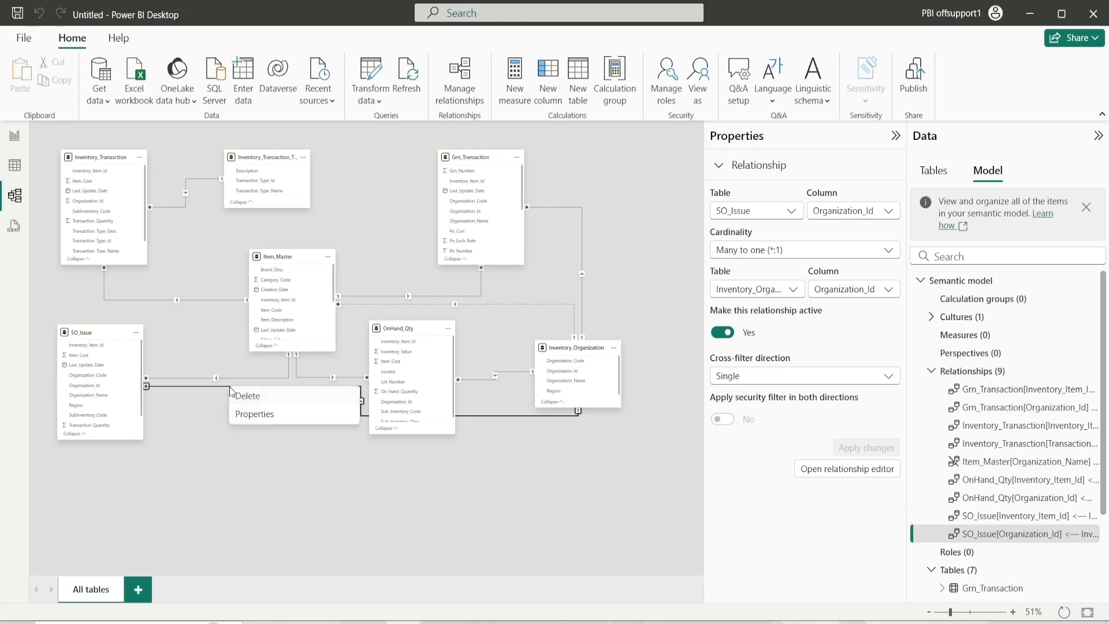
left_click(254, 398)
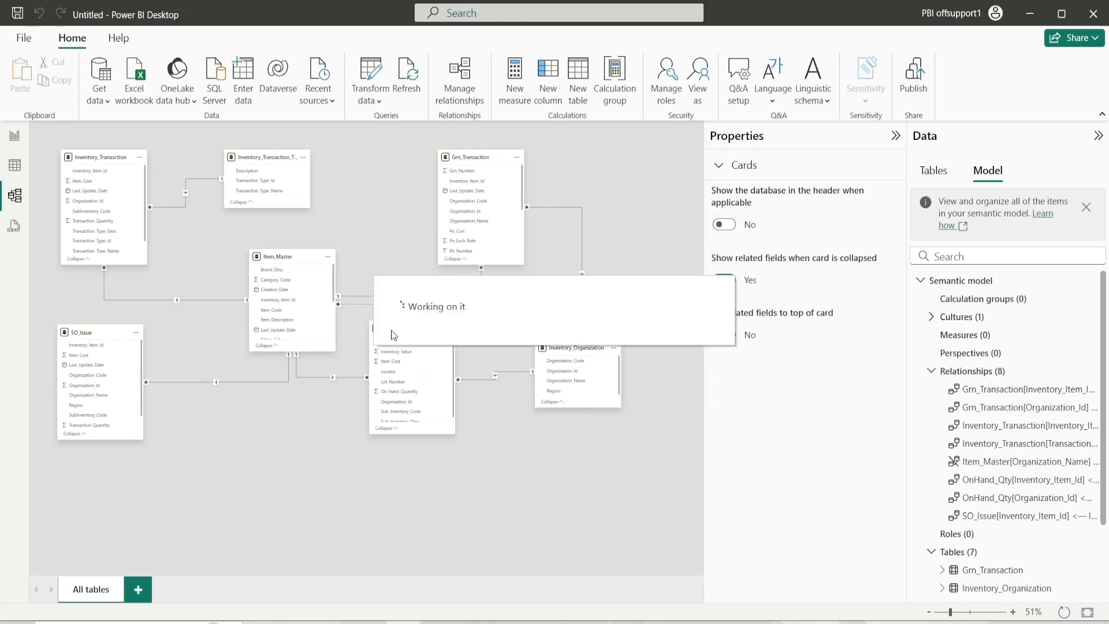
Step: Delete the inactive Organization_Name relationship between Item_Master and Inventory_Organization, and select the Inventory_Organization table
left_click(475, 304)
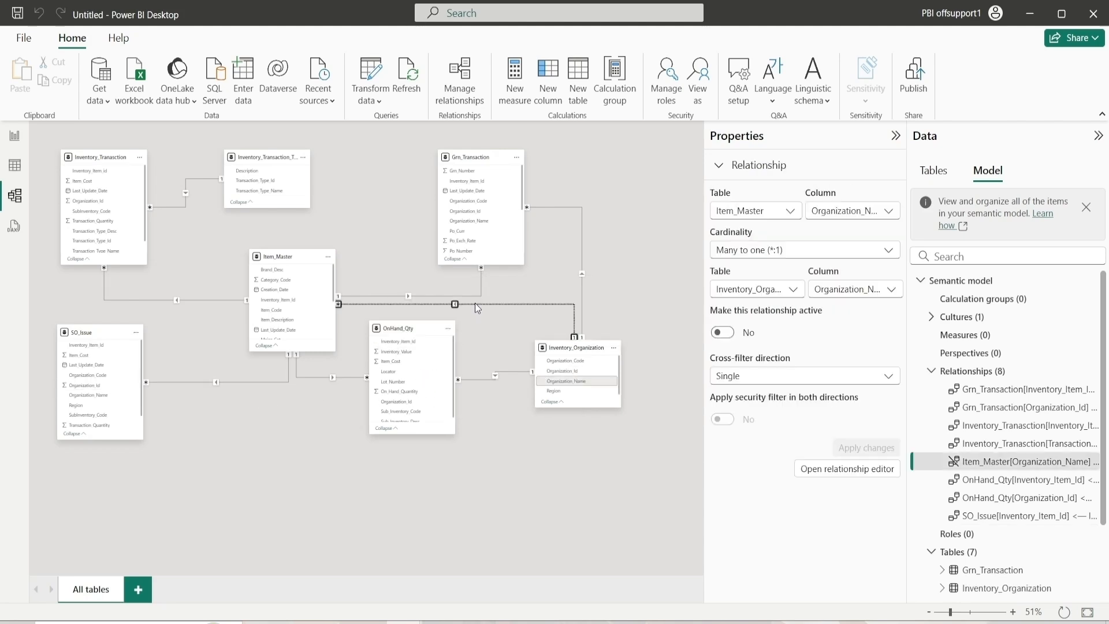
right_click(475, 303)
left_click(495, 315)
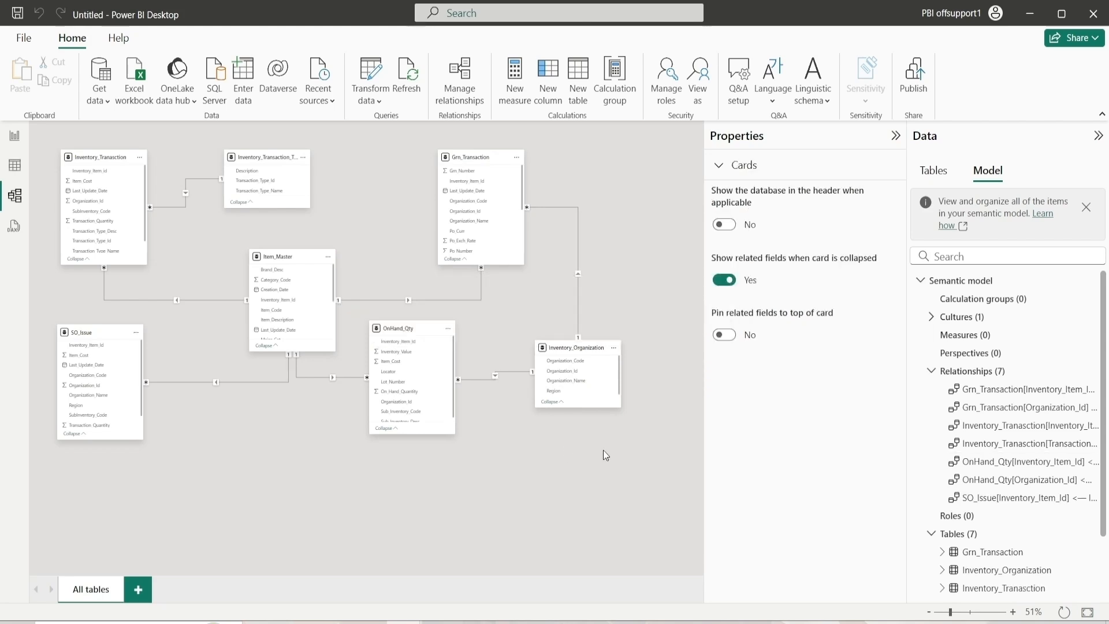
left_click(557, 347)
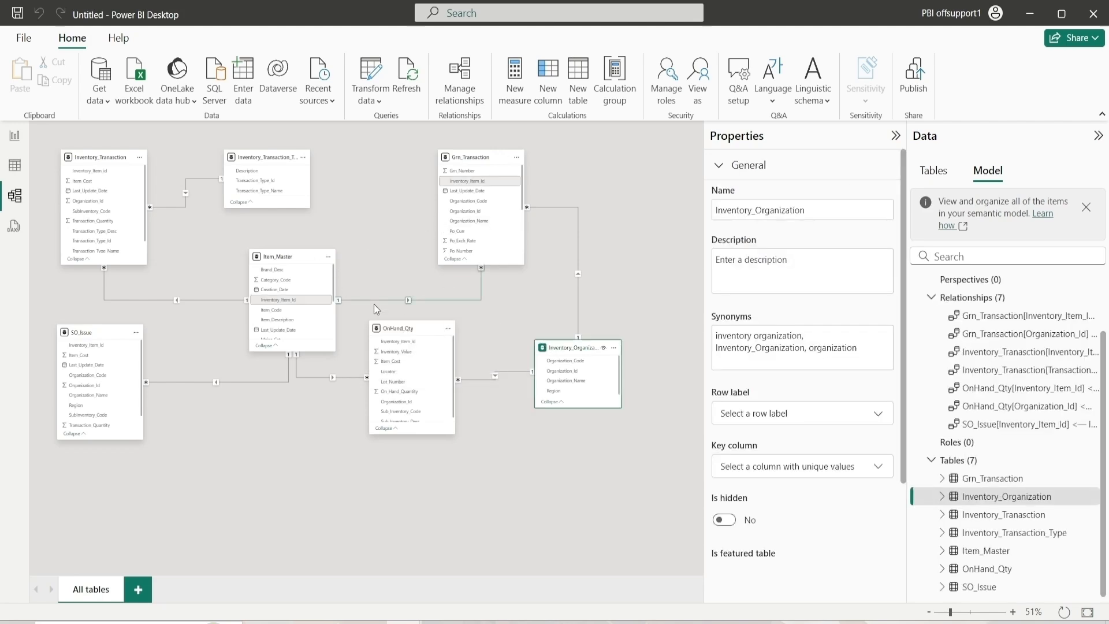
Step: Check the item and OnHand_Qty relationships, and delete the Organization_Id relationship between Grn_Transaction and Inventory_Organization
left_click(438, 299)
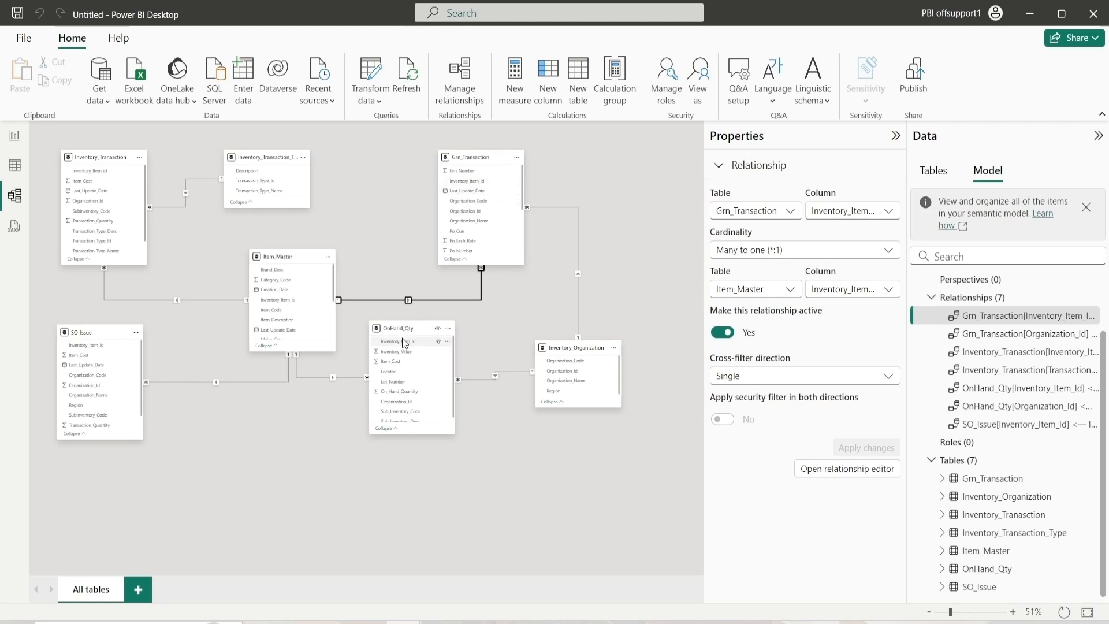
left_click(301, 378)
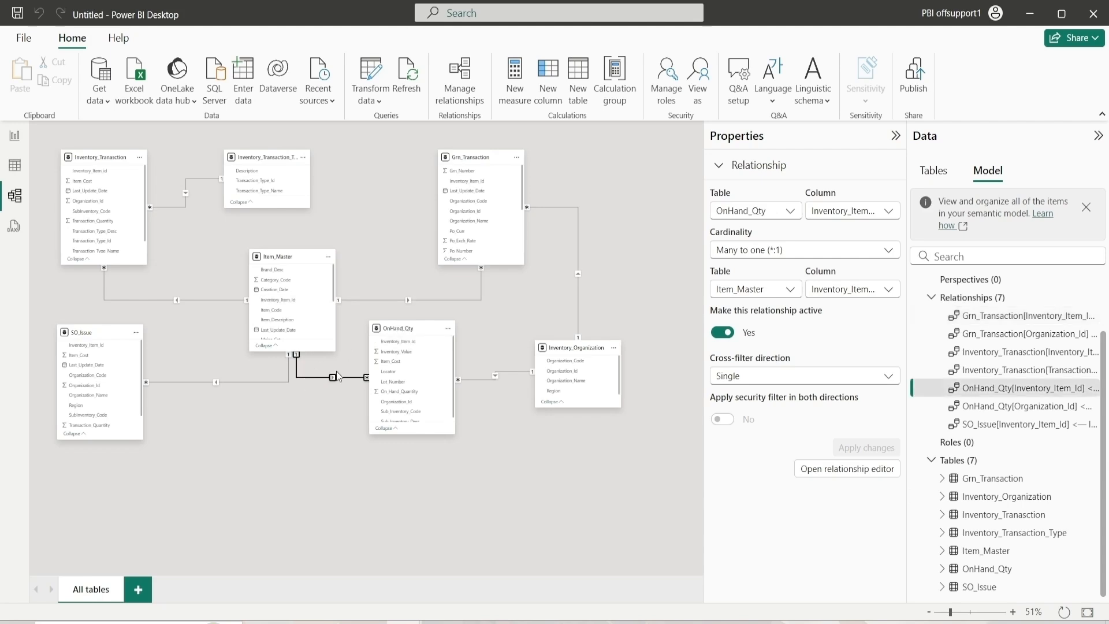
left_click(1087, 612)
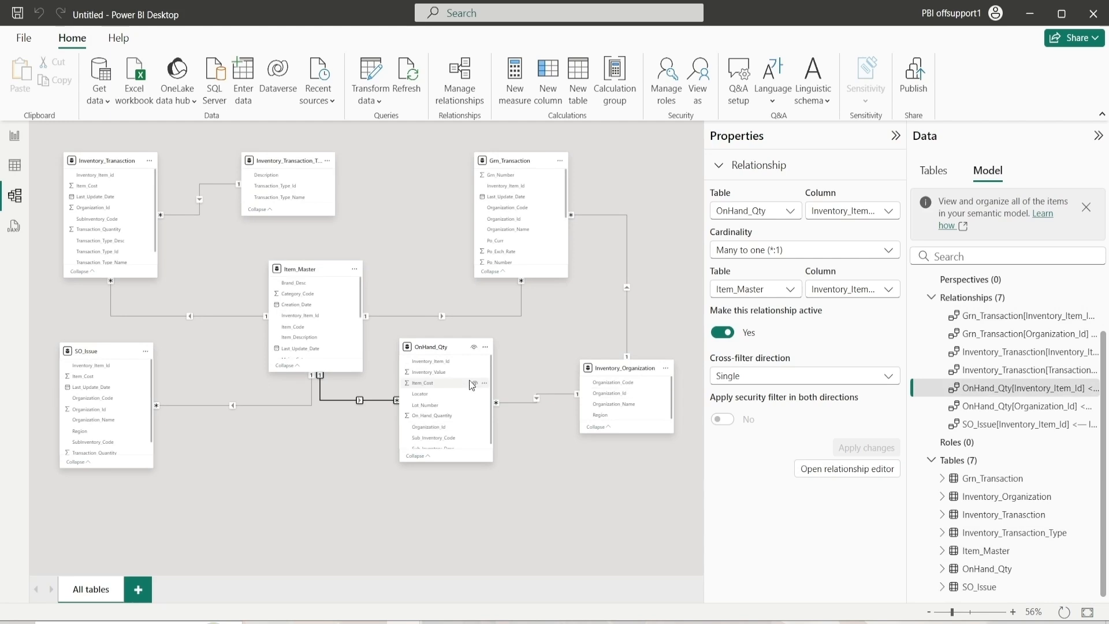
left_click(518, 401)
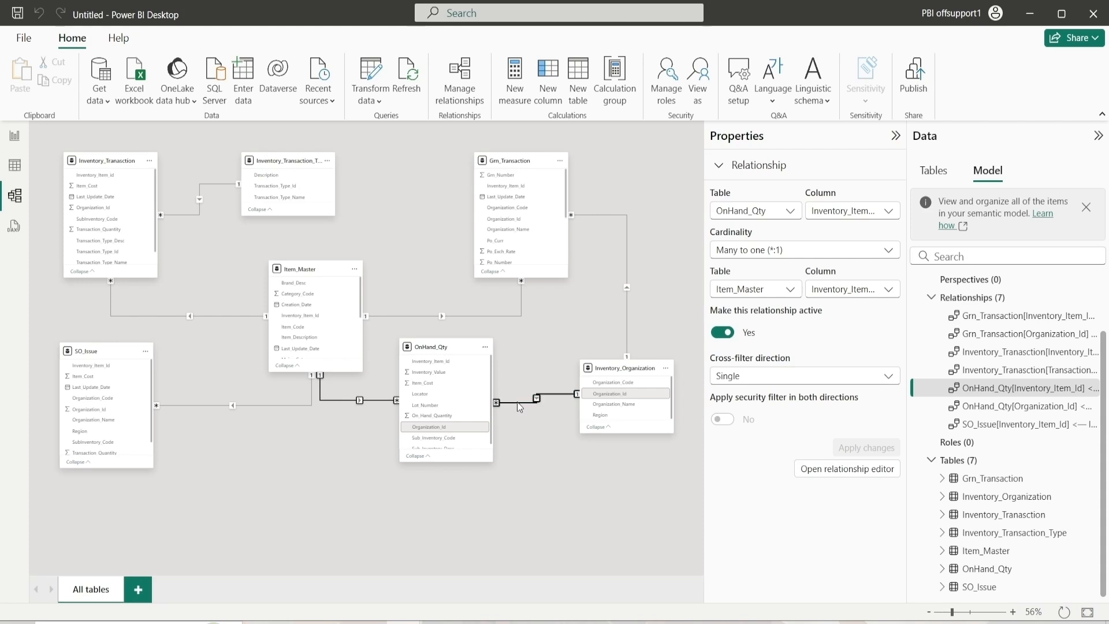
left_click(629, 312)
right_click(629, 312)
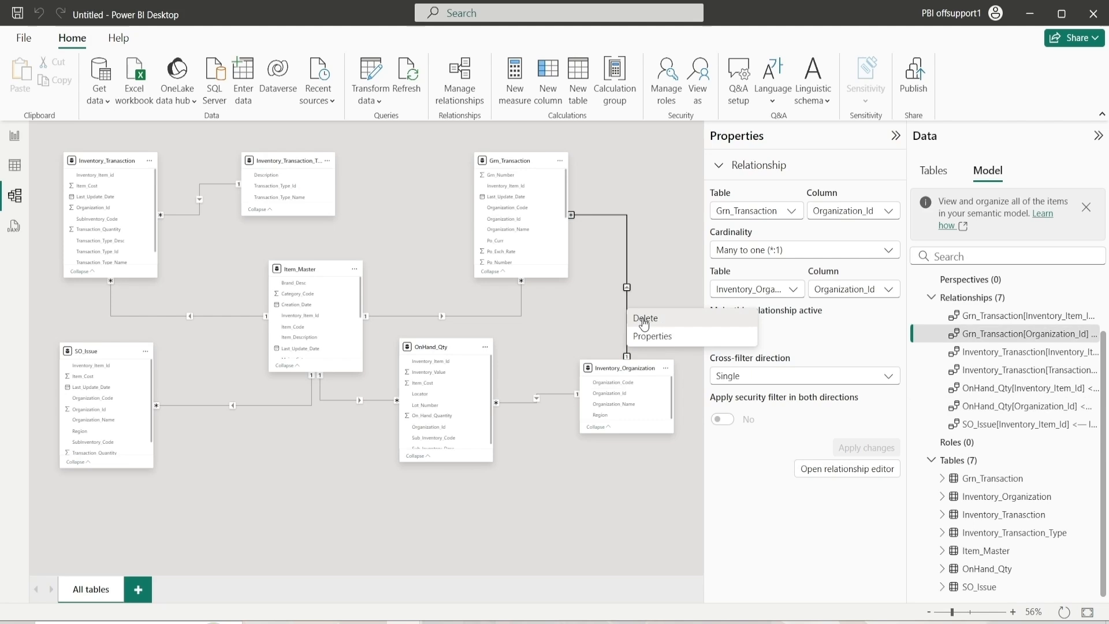
left_click(644, 319)
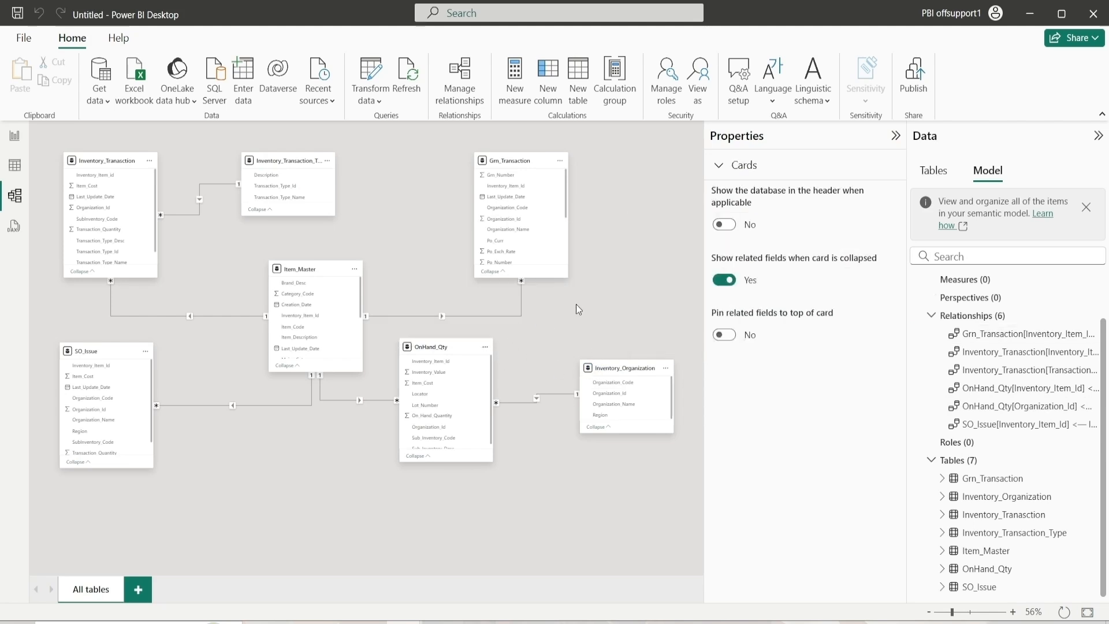
Step: Tighten the model diagram by moving Item_Master, OnHand_Qty, Inventory_Organization and Grn_Transaction closer to the Inventory_Tranasction and SO_Issue tables
left_click_drag(422, 346, 398, 354)
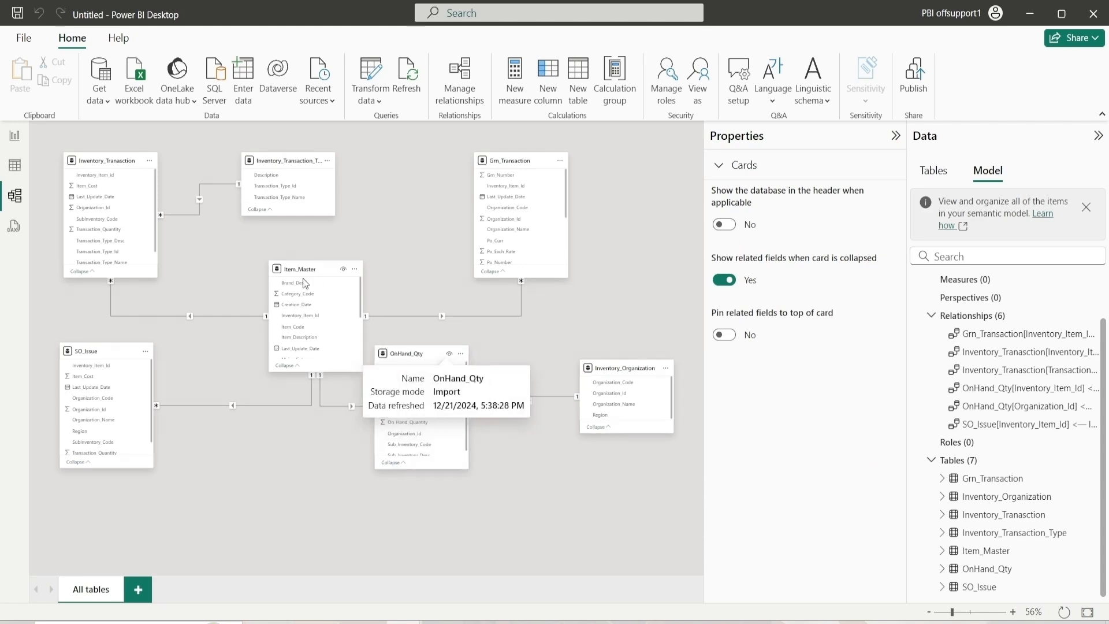
left_click_drag(312, 270, 244, 280)
left_click_drag(428, 356, 369, 355)
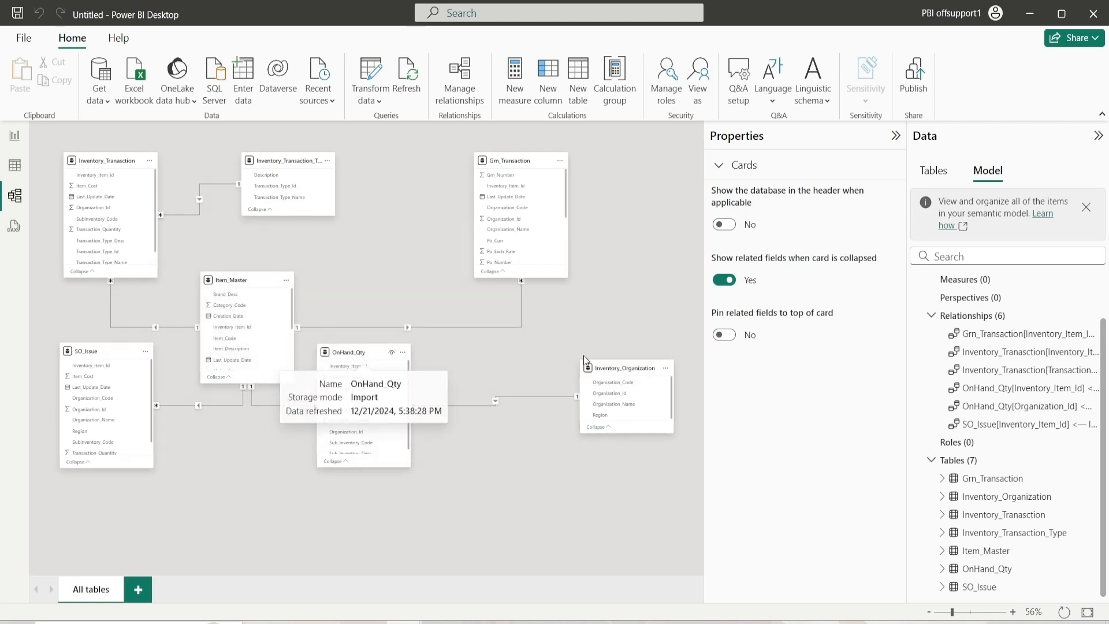
left_click_drag(594, 372, 506, 353)
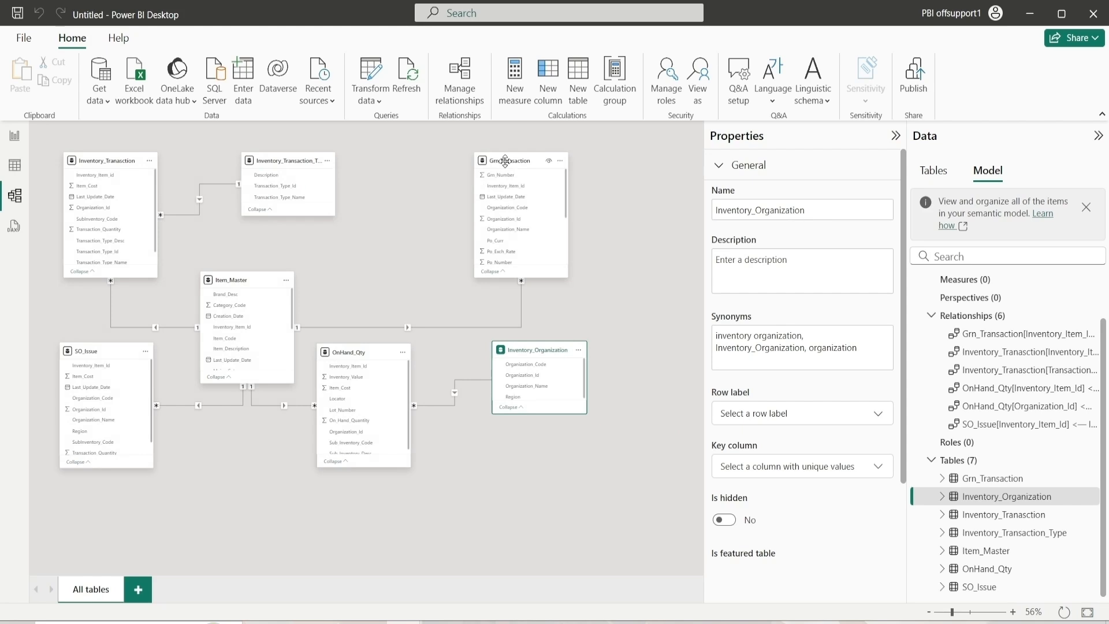
left_click_drag(505, 160, 378, 160)
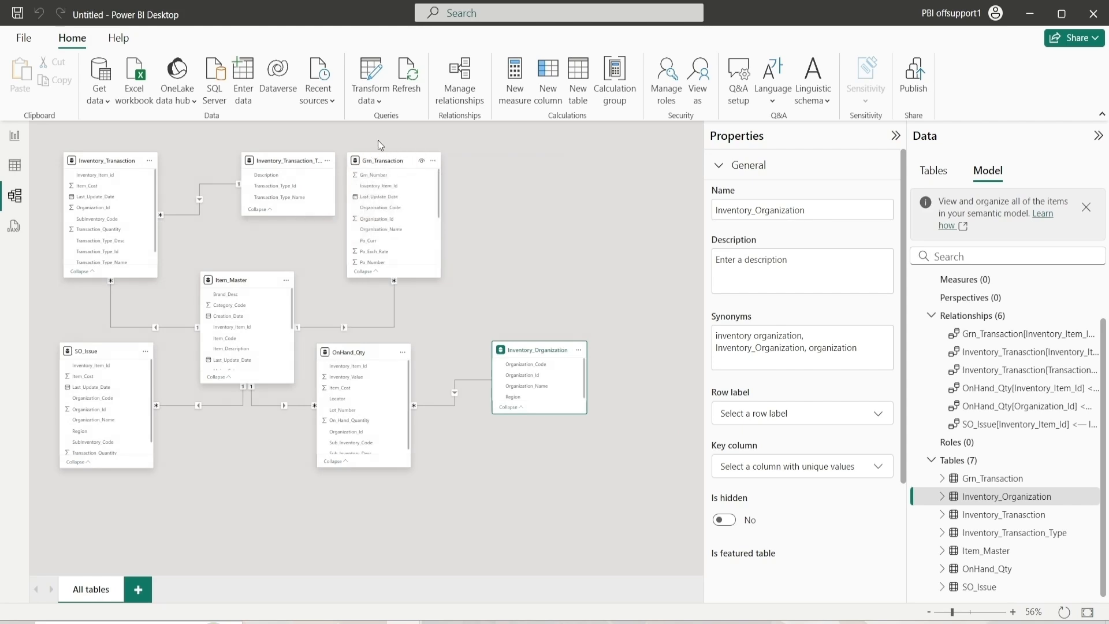
Step: Insert a rectangle shape on the blank report page and flatten it to a height of about 55
left_click(13, 139)
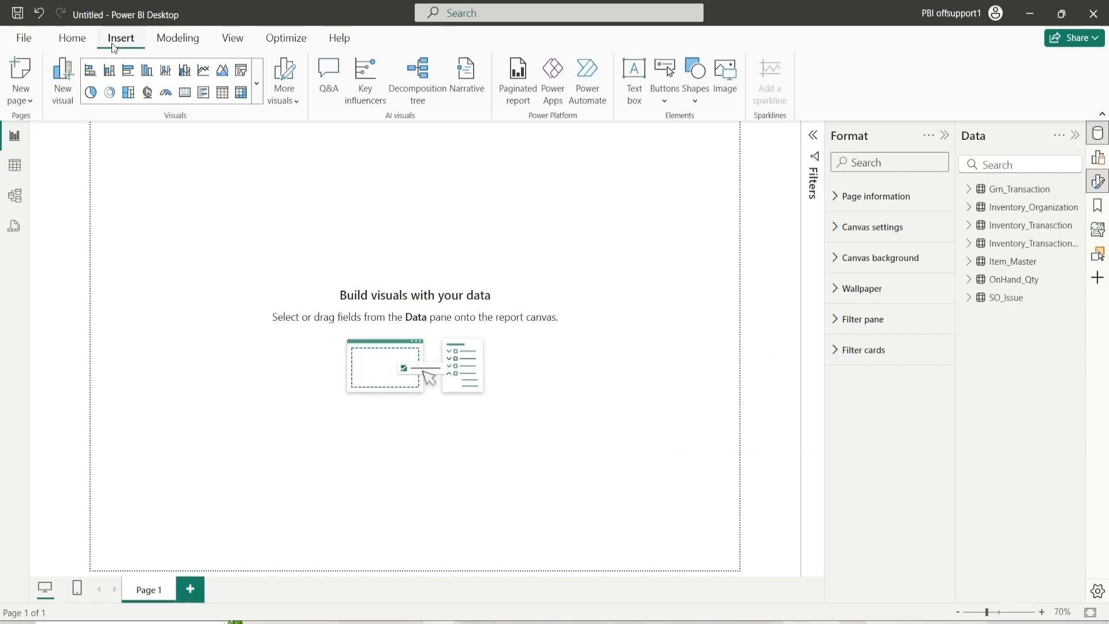
left_click(696, 103)
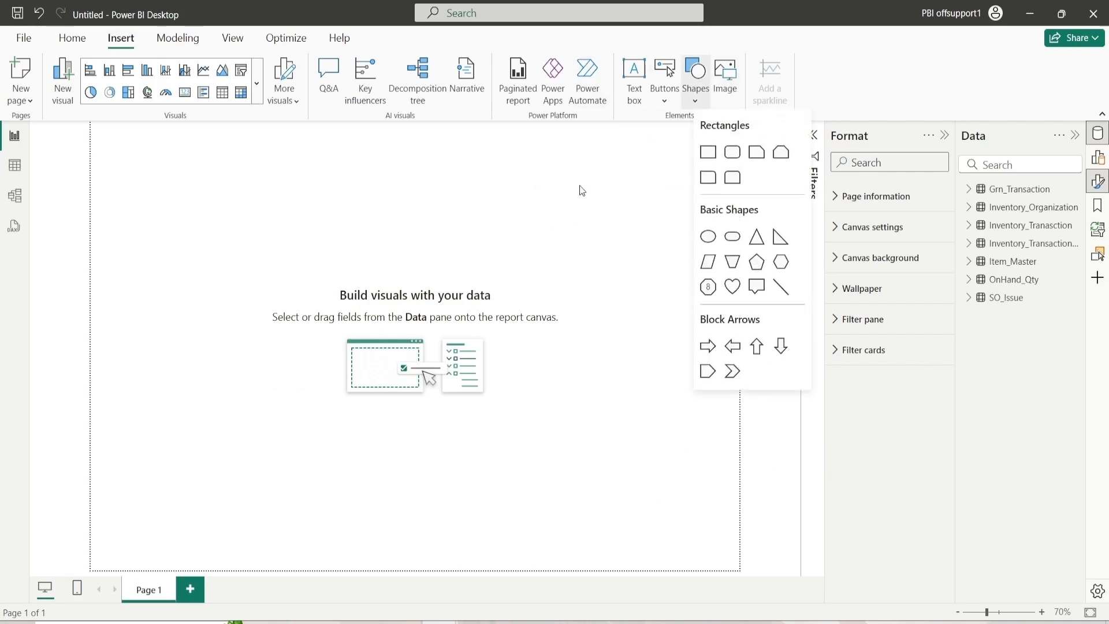
left_click(709, 151)
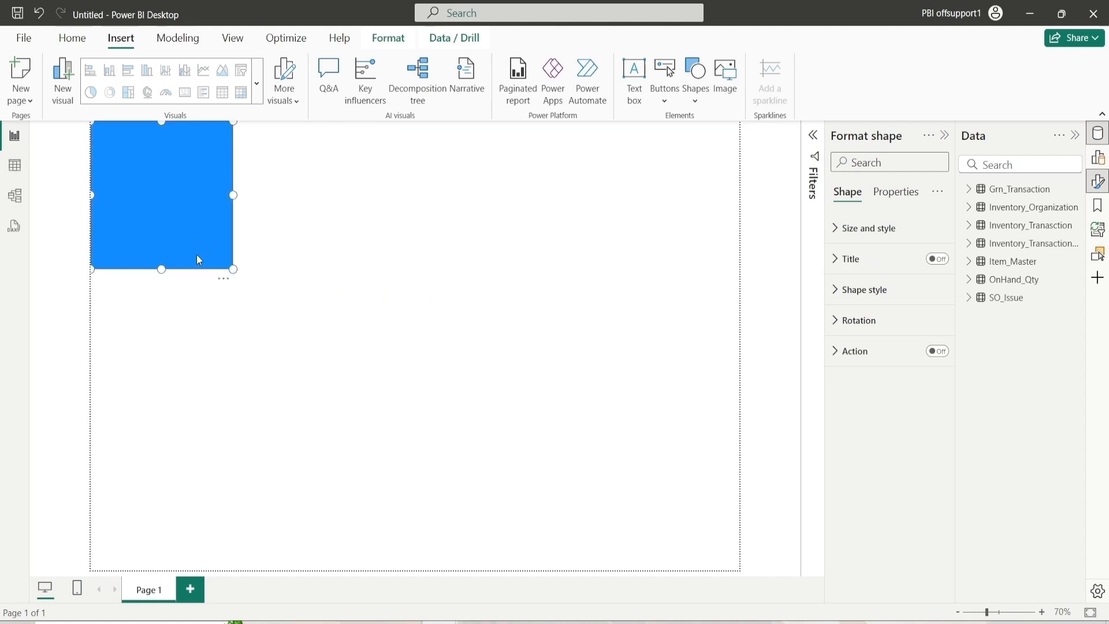
left_click_drag(166, 268, 163, 150)
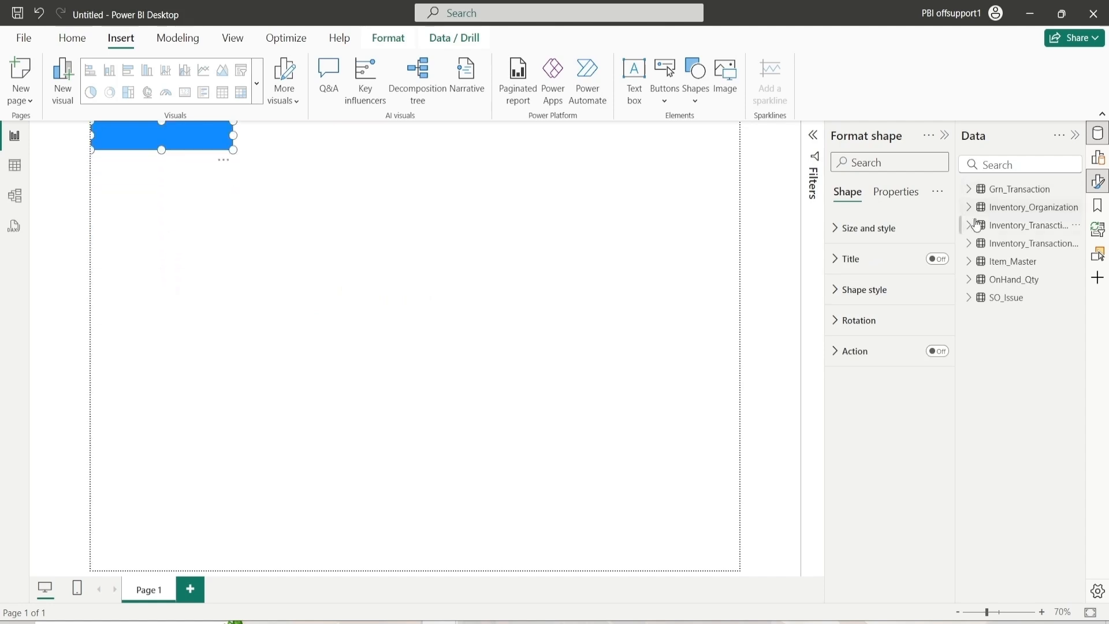
Step: Set the rectangle's height to 60 and its width to 1279 so it spans the page as a header banner
left_click(896, 228)
double_click(855, 305)
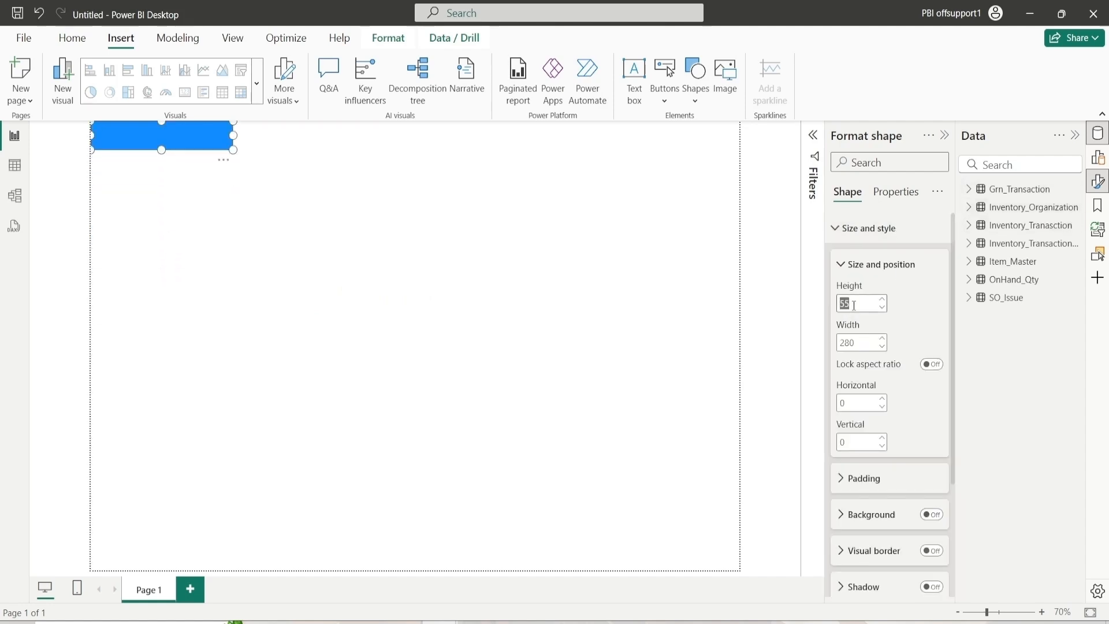
type("60")
double_click(853, 342)
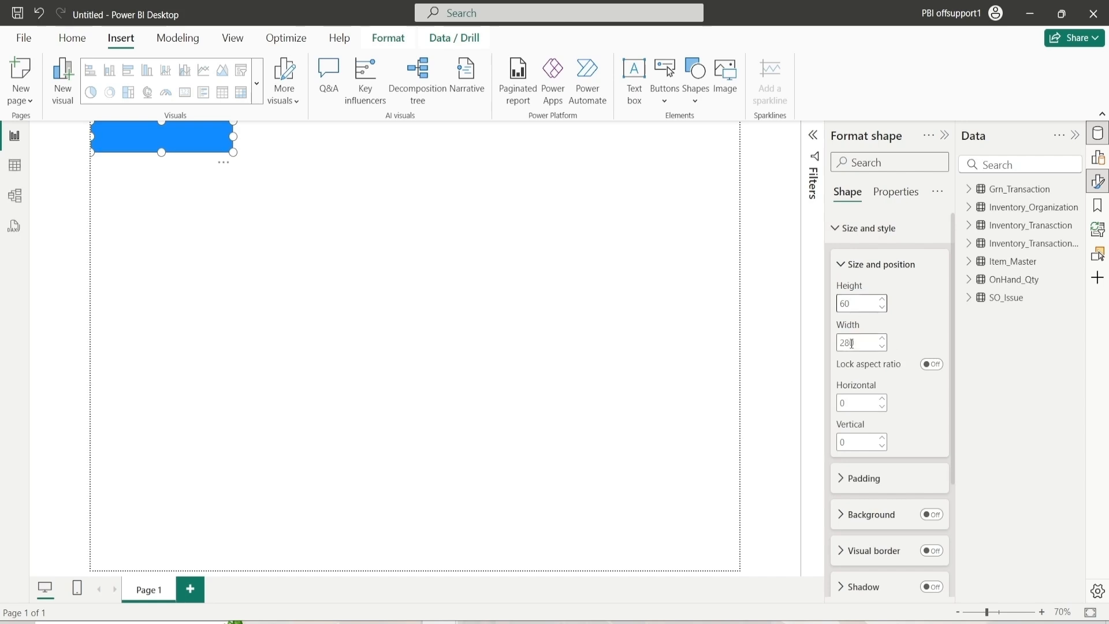
type("12080")
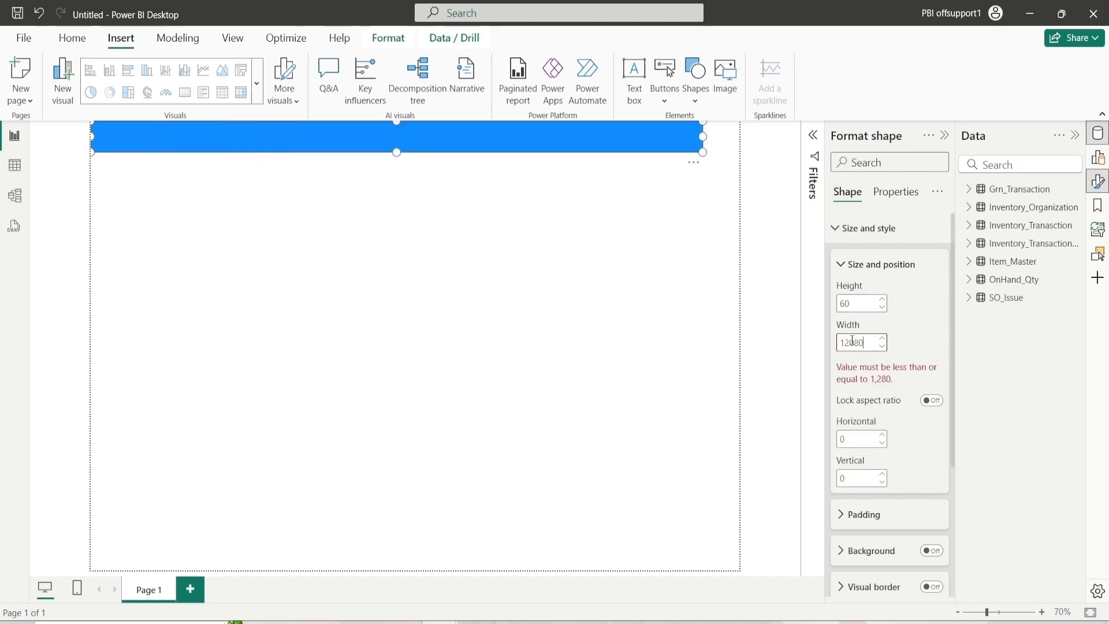
key("BackSpace")
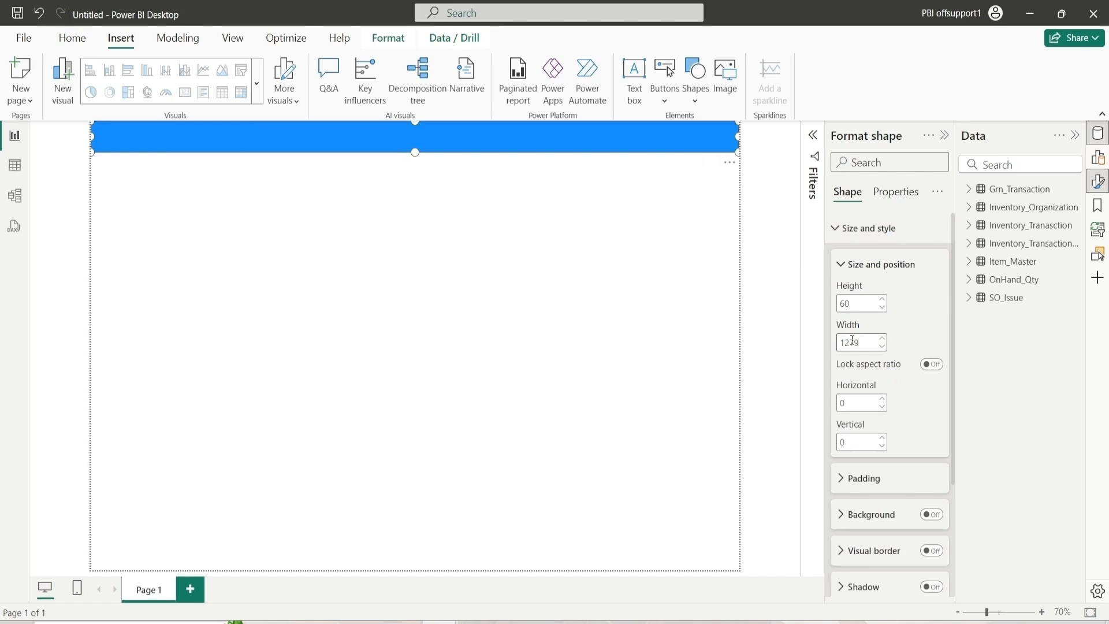
left_click(867, 264)
left_click(868, 234)
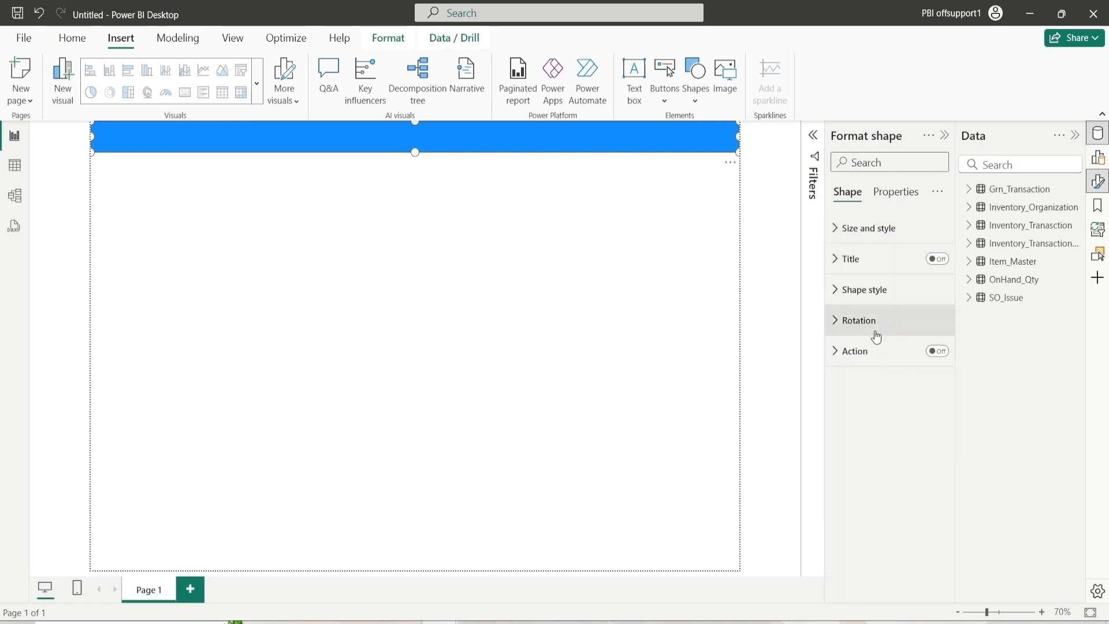
Step: Change the header rectangle's fill to the dark navy from the recent colors
left_click(868, 295)
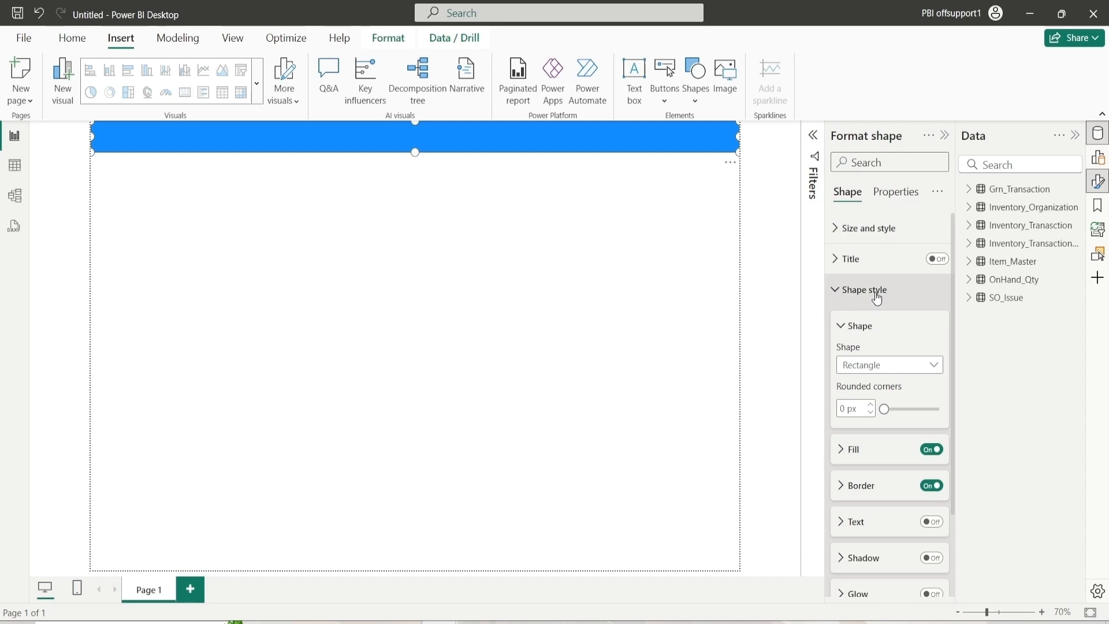
left_click(871, 331)
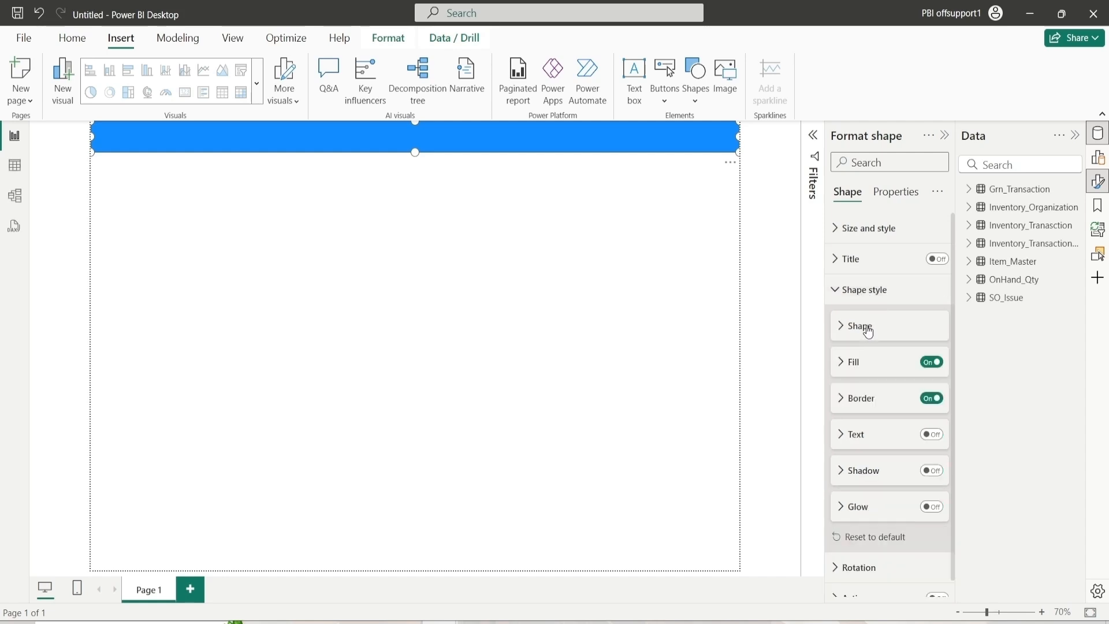
left_click(860, 370)
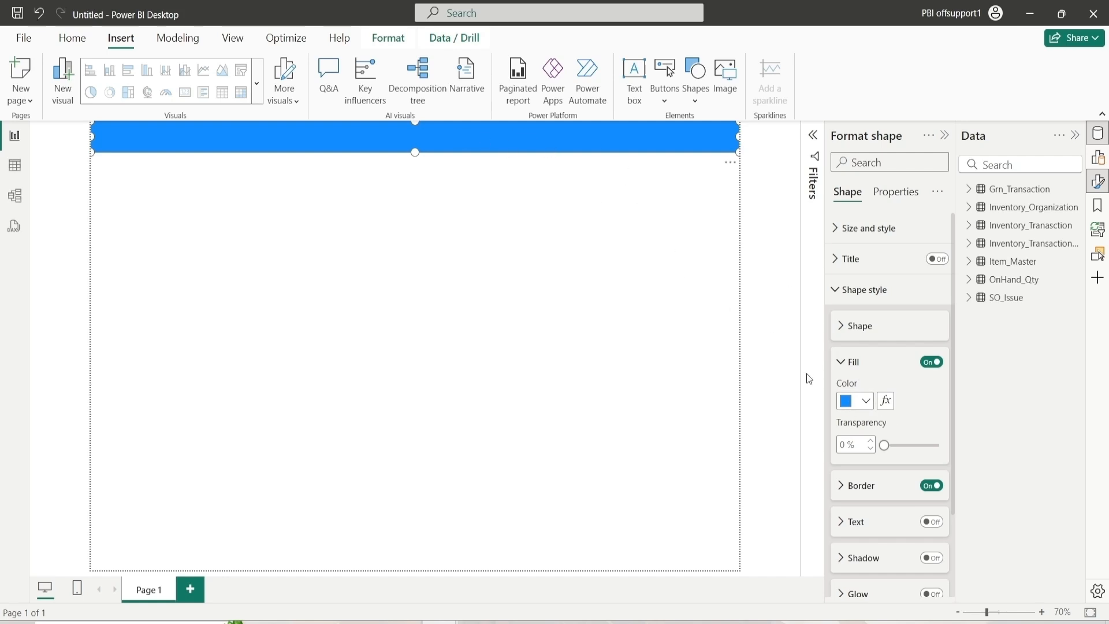
left_click(866, 401)
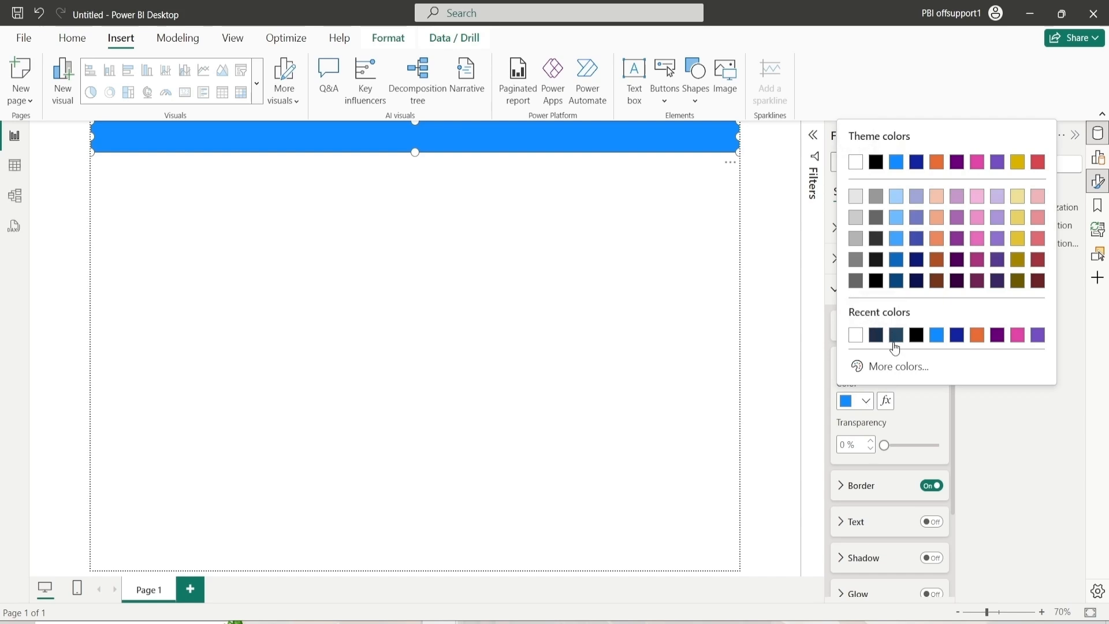
left_click(896, 335)
left_click(866, 401)
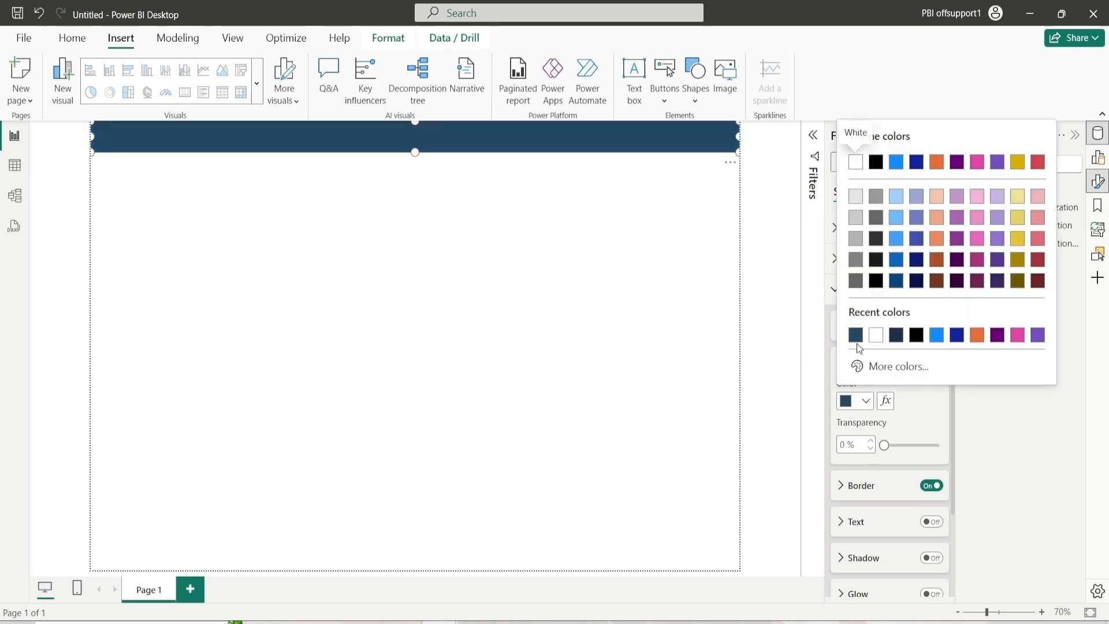
left_click(897, 336)
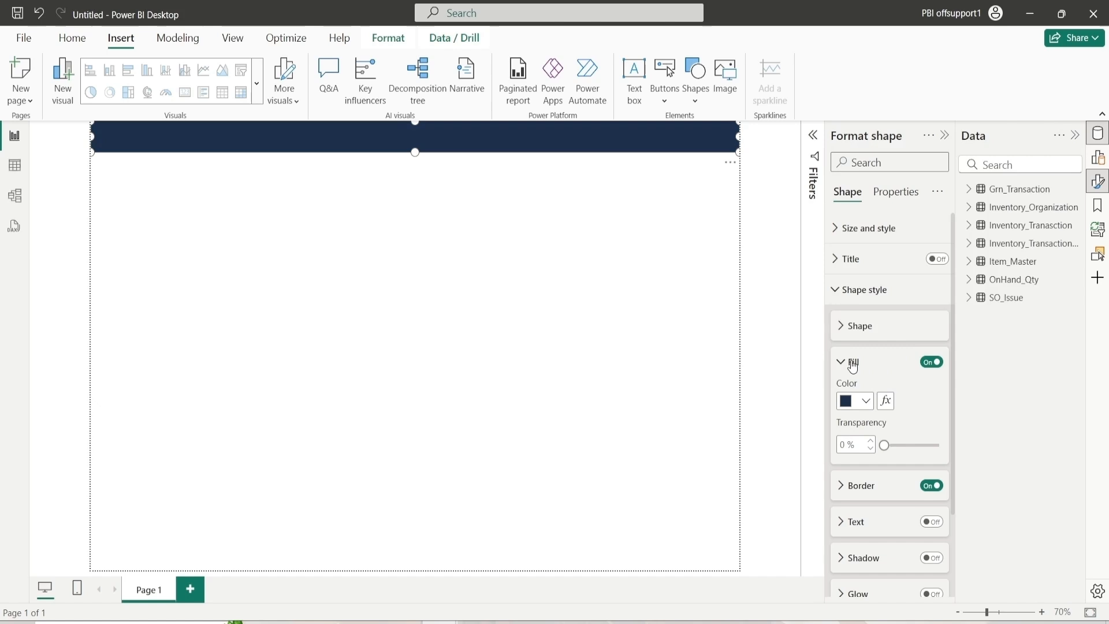
left_click(854, 364)
Step: Try white and pink as the header rectangle's border color, and turn the border off
left_click(866, 401)
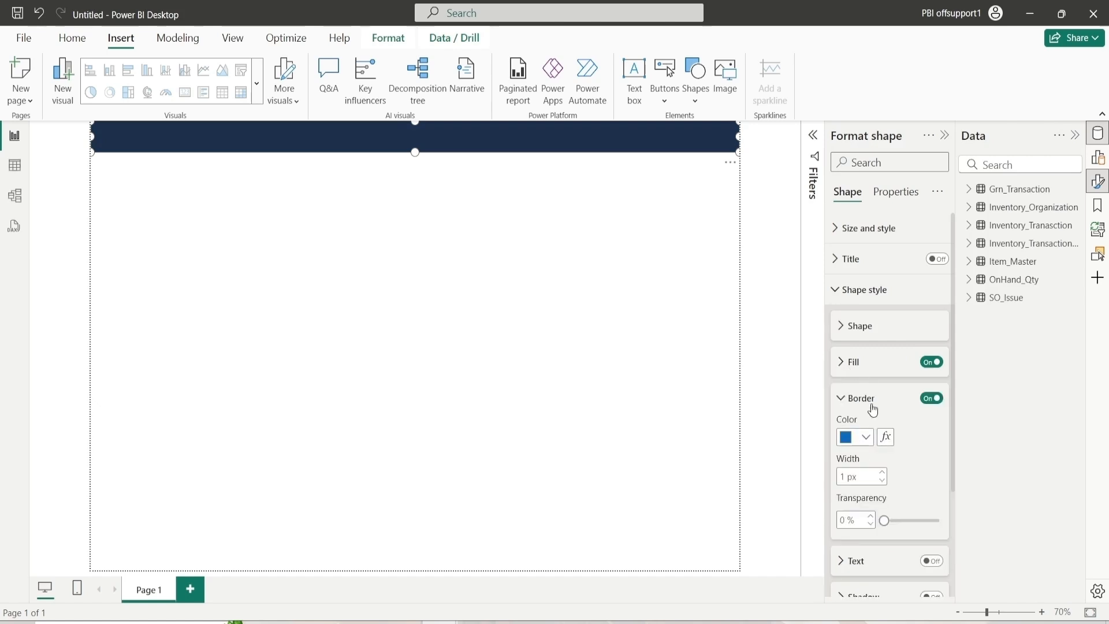
left_click(864, 443)
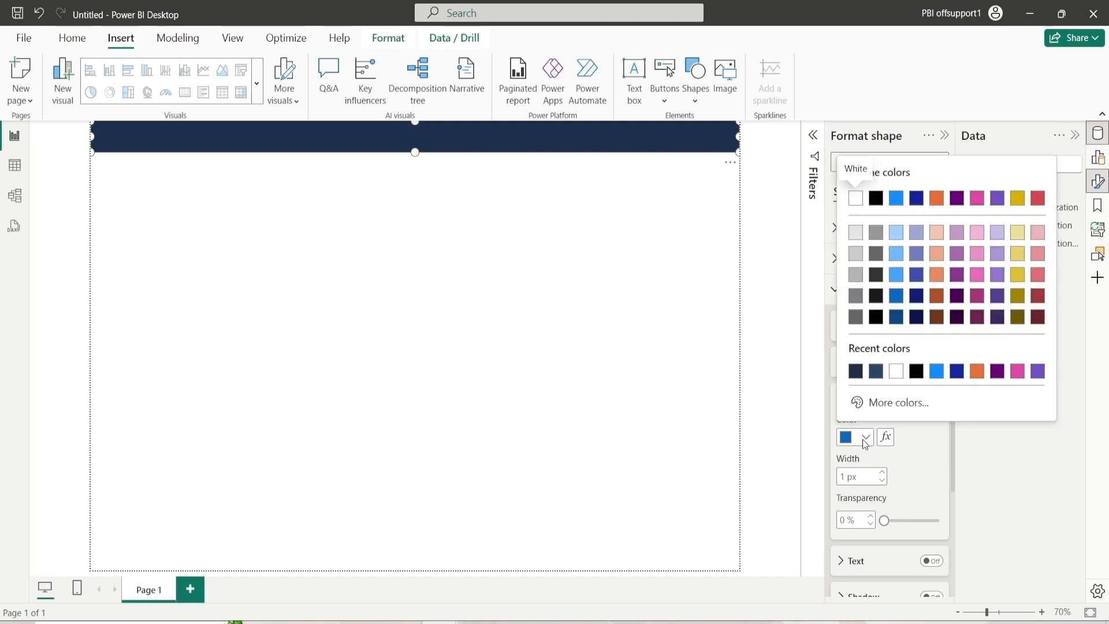
left_click(896, 373)
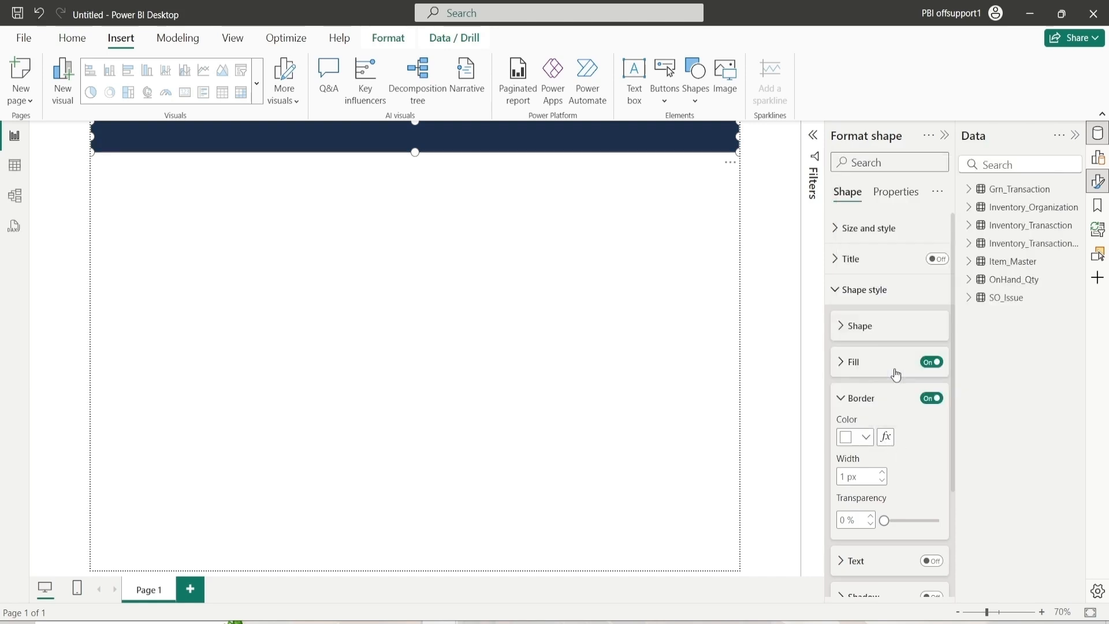
left_click(856, 441)
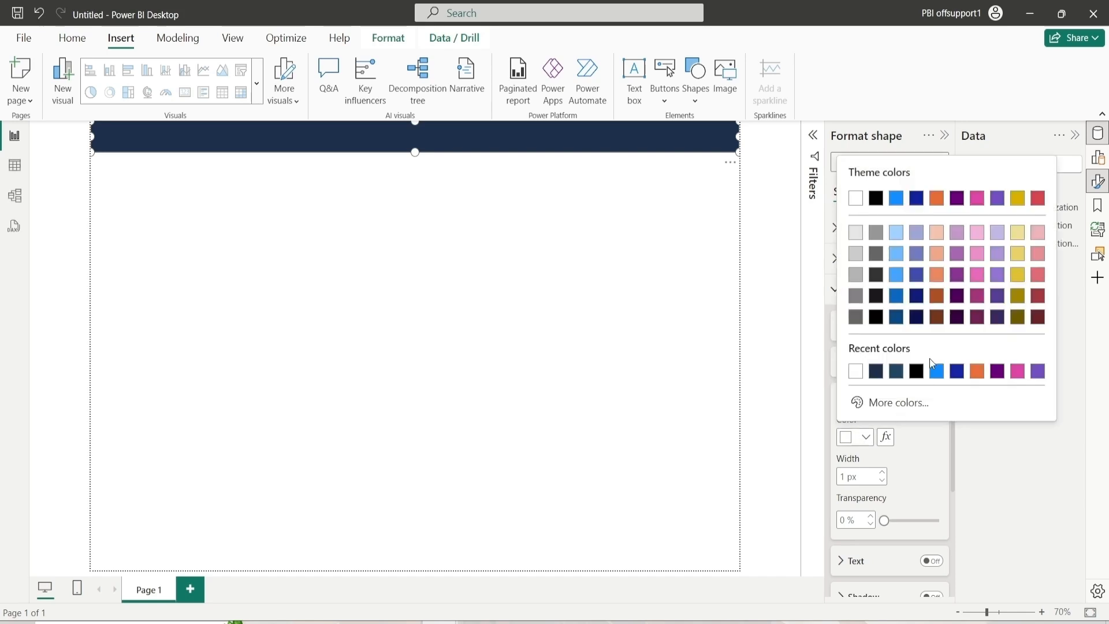
left_click(976, 279)
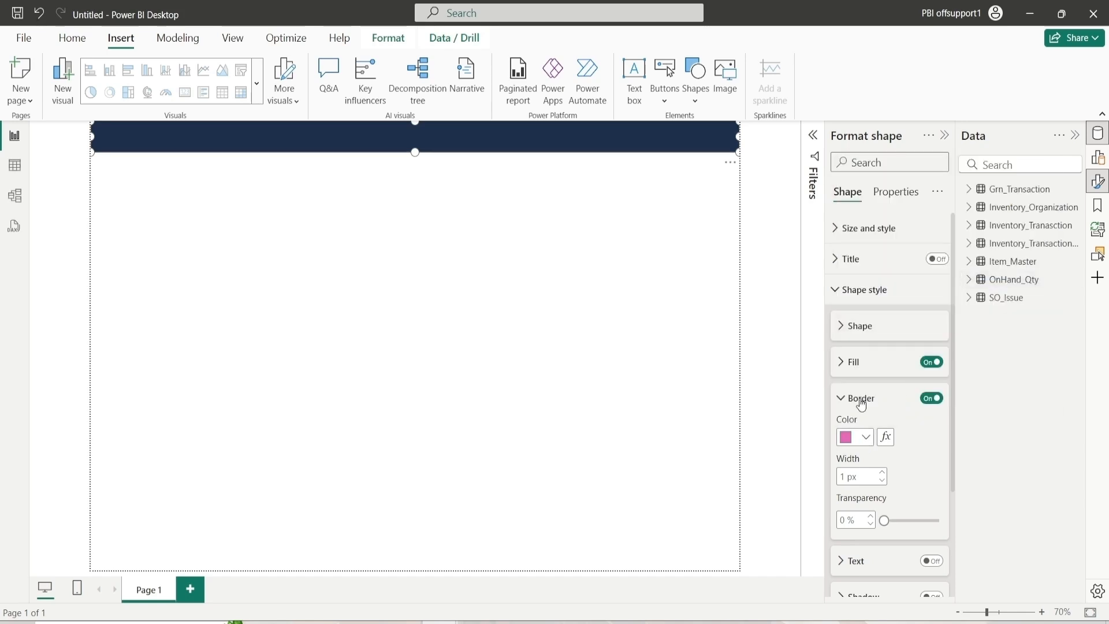
left_click(932, 398)
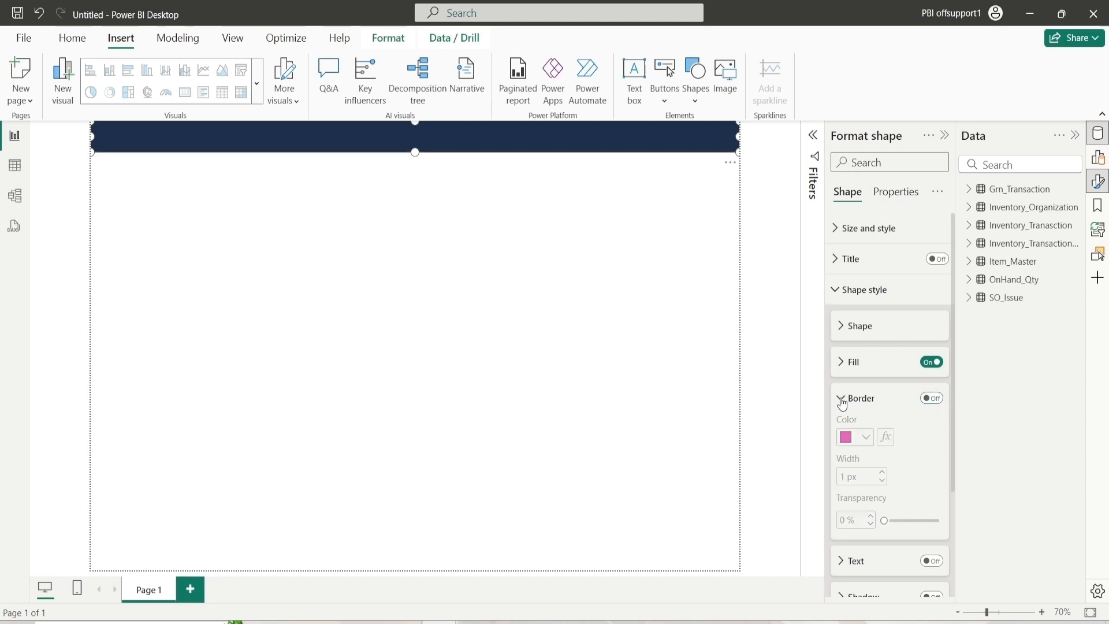
left_click(842, 399)
Step: Turn on text for the header rectangle, enter "Inventory Dashboard" and set the font size to 20
left_click(931, 435)
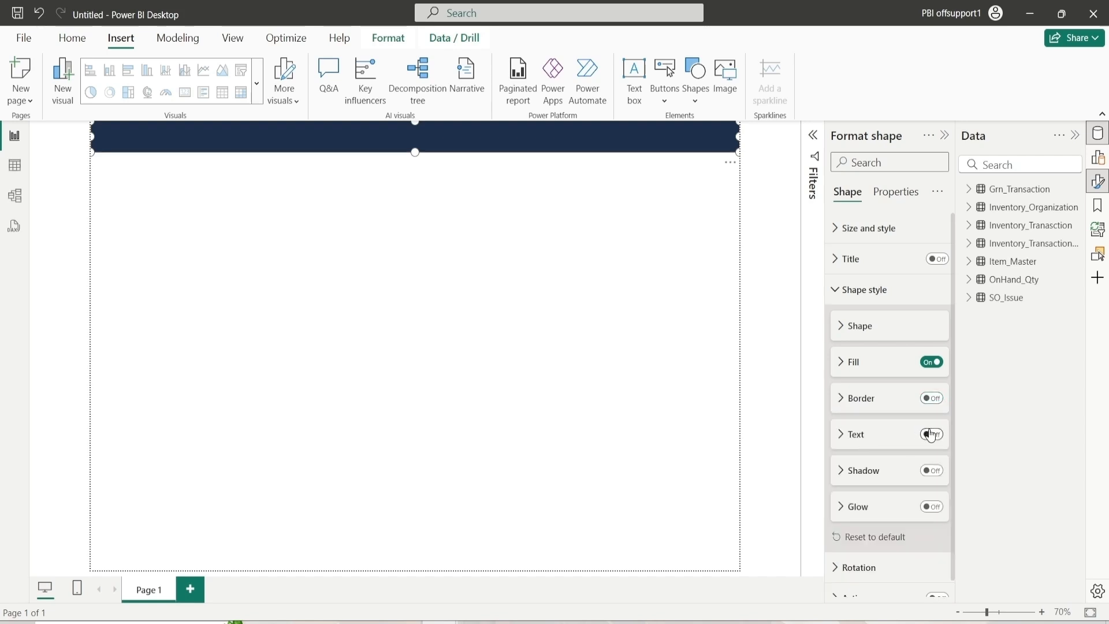
left_click(872, 438)
left_click(883, 347)
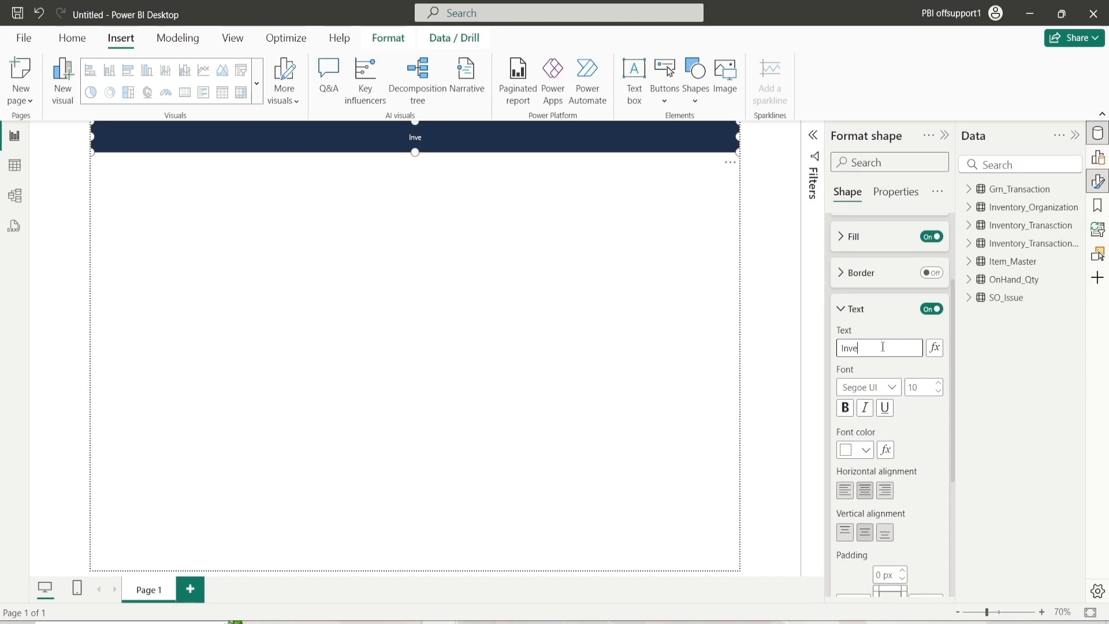
type("Inventory Dashboard")
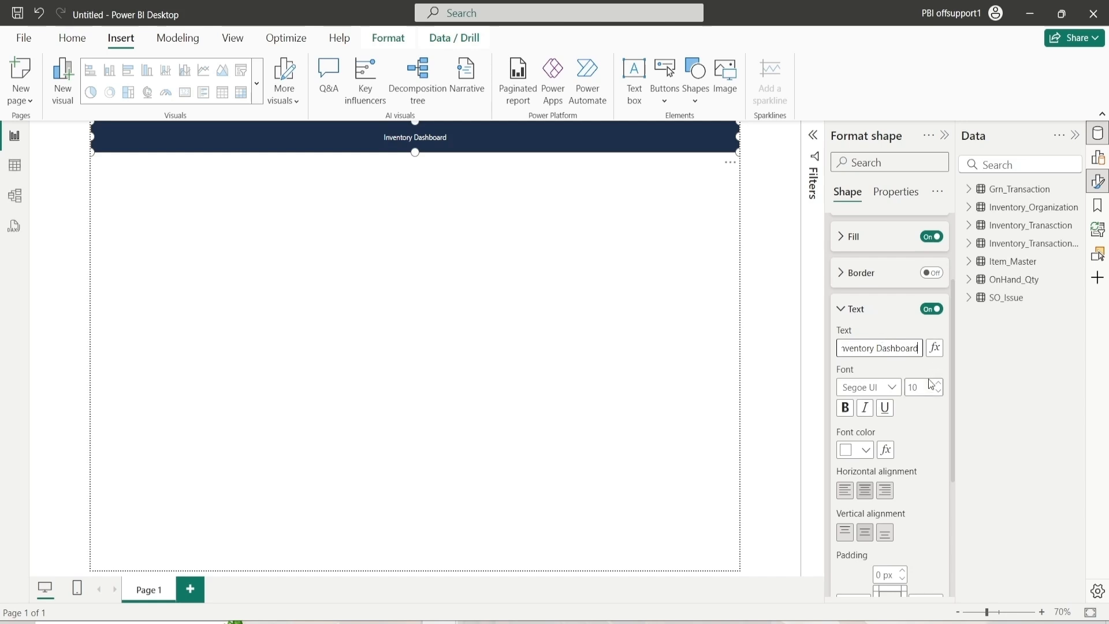
left_click(927, 385)
type("20")
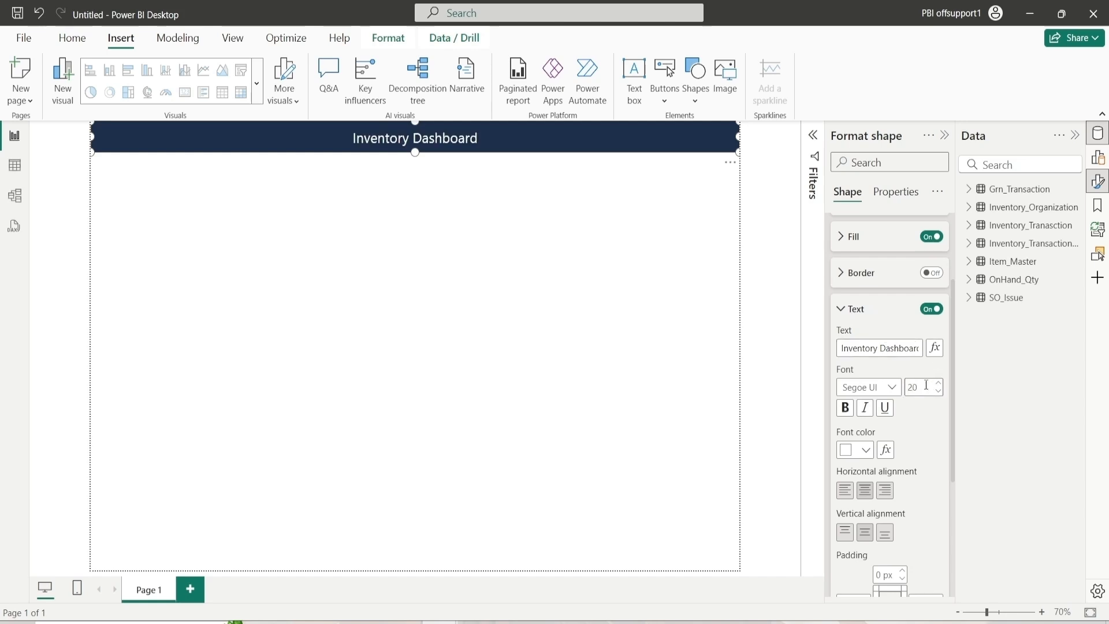
Step: Change the header title's font to Segoe UI Semibold
left_click(890, 388)
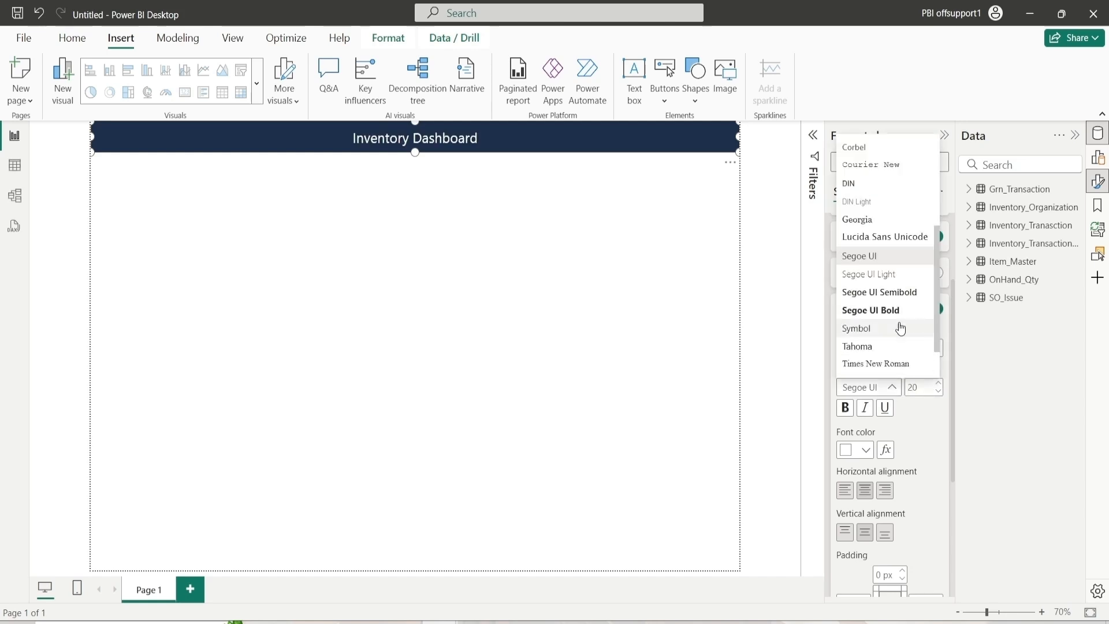
left_click(890, 293)
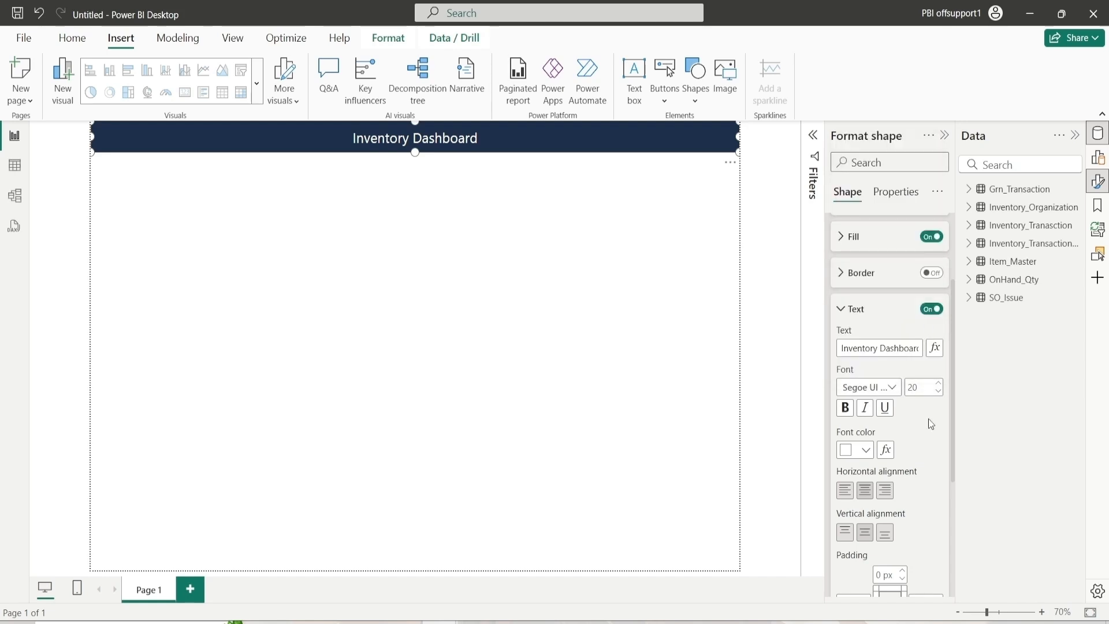
left_click(869, 452)
left_click(873, 388)
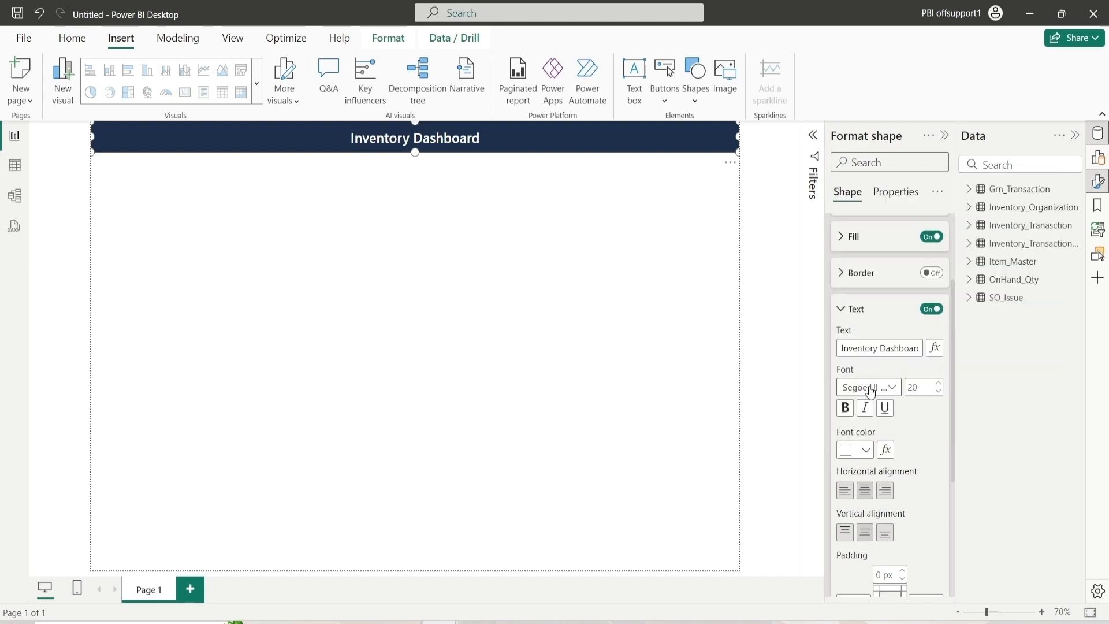
Step: Align the header title horizontally to the left and set its left padding to 20 px
scroll(894, 405, "down", 3)
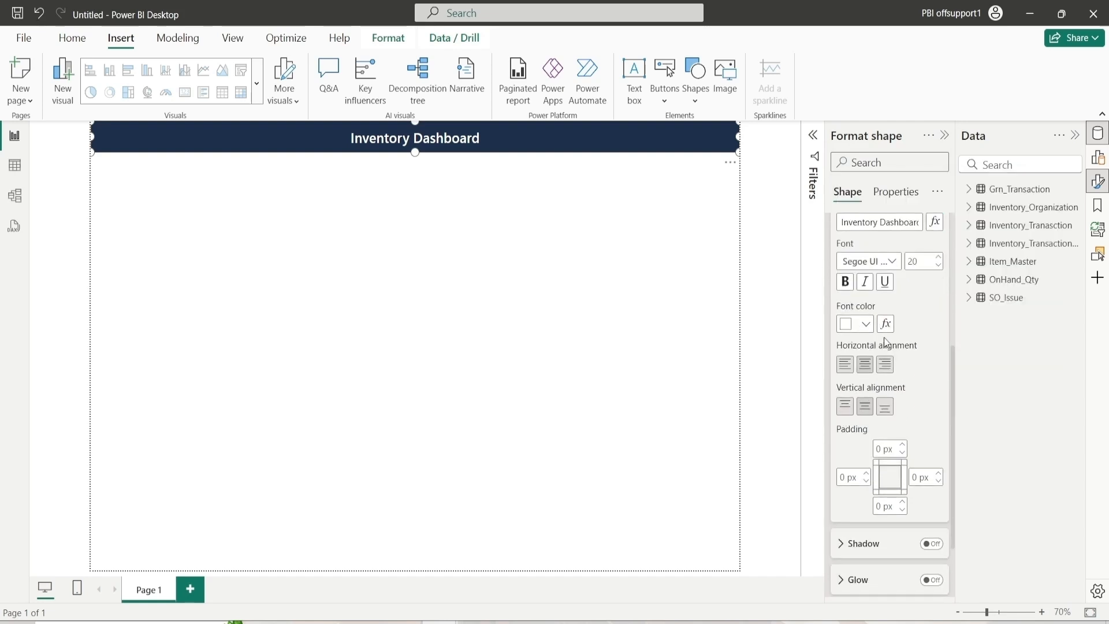
left_click(845, 365)
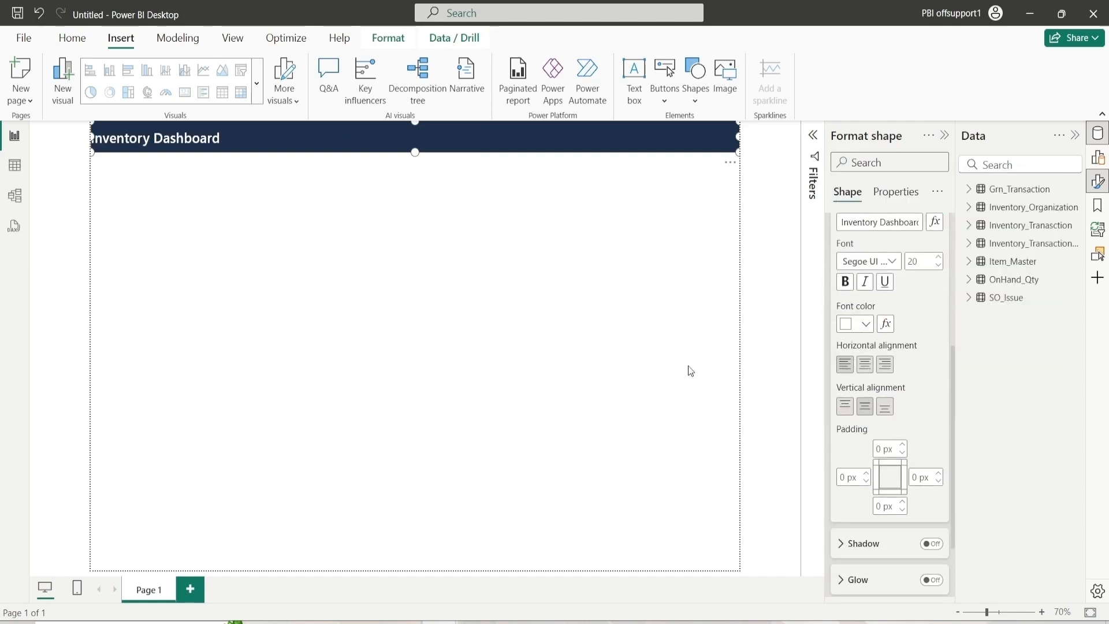
left_click(845, 476)
type("20")
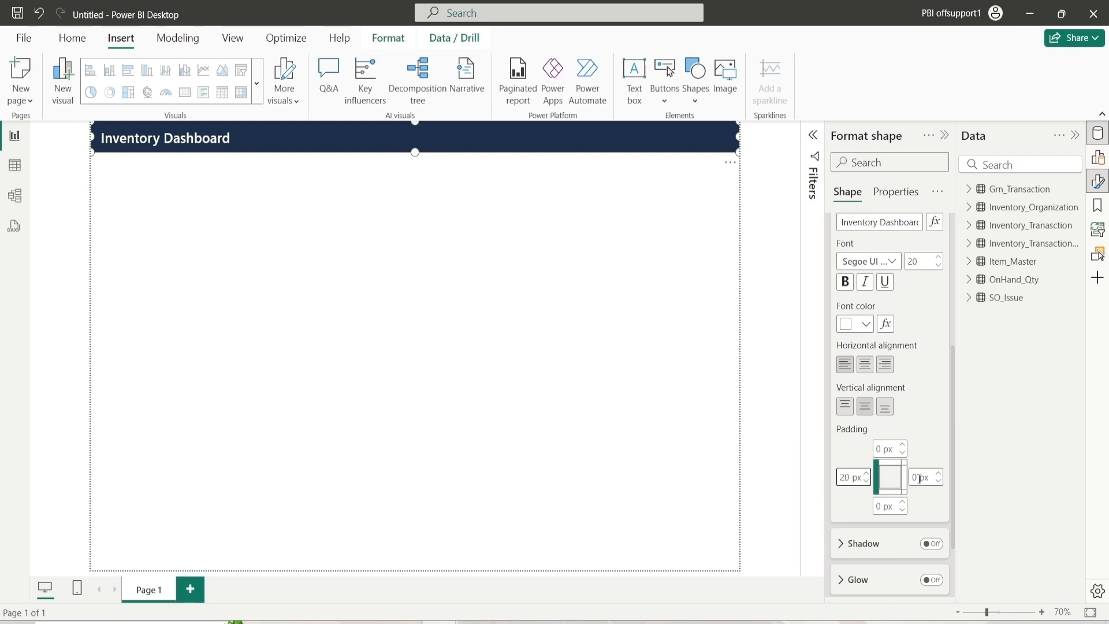
scroll(890, 446, "up", 5)
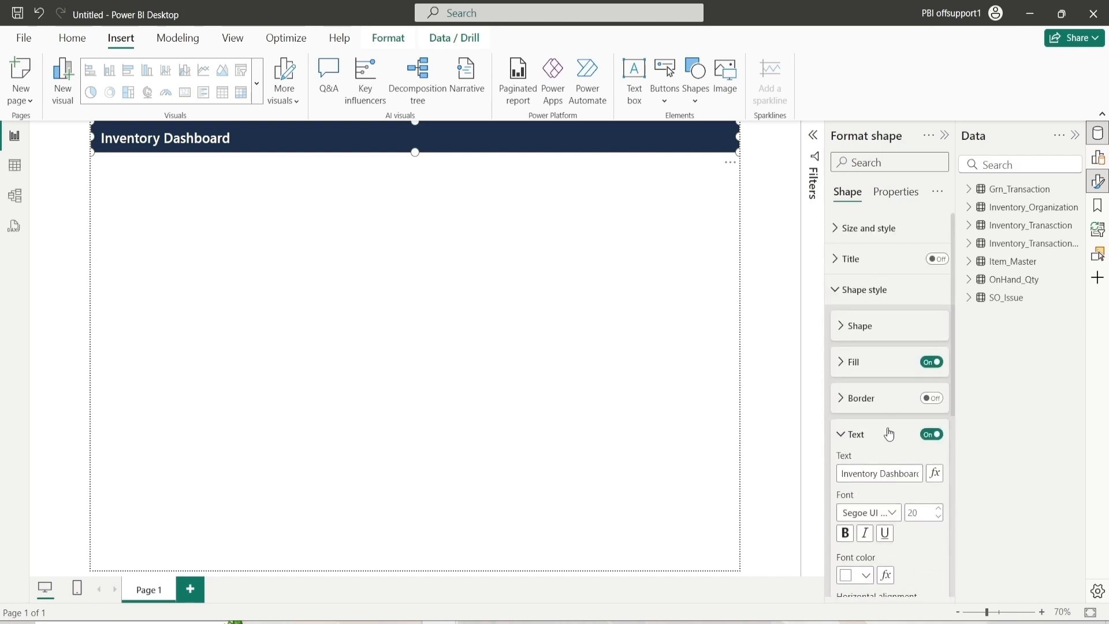
left_click(842, 434)
left_click(861, 287)
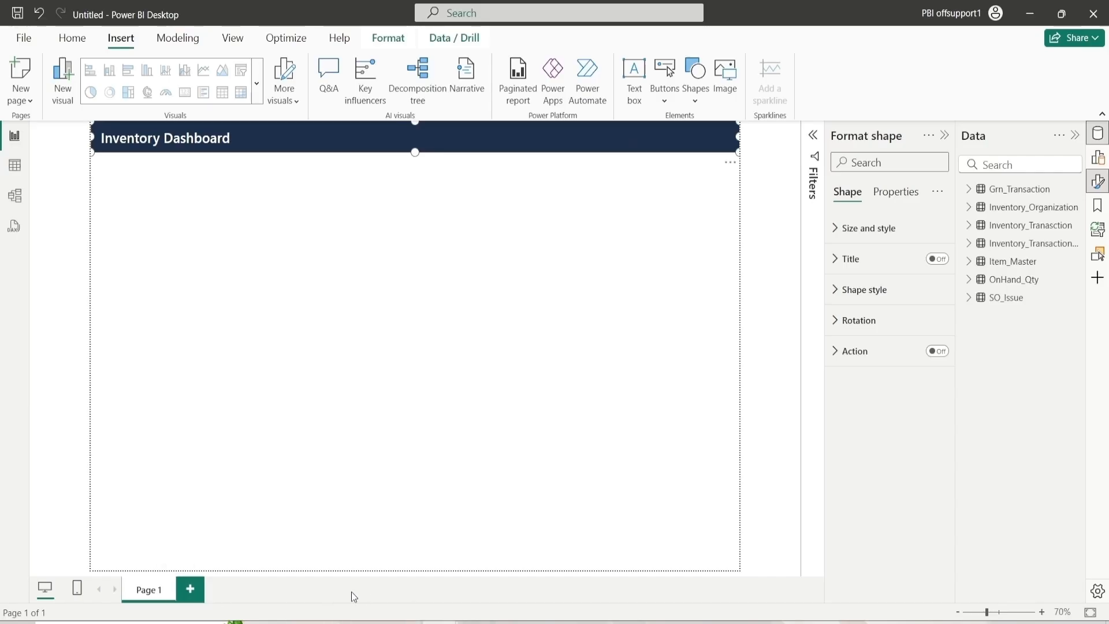
Step: Rename the report page Page 1 as "Inventory Dashboard"
double_click(150, 595)
type("Inventory D")
type("asg")
key("BackSpace")
type("hboard")
key("Return")
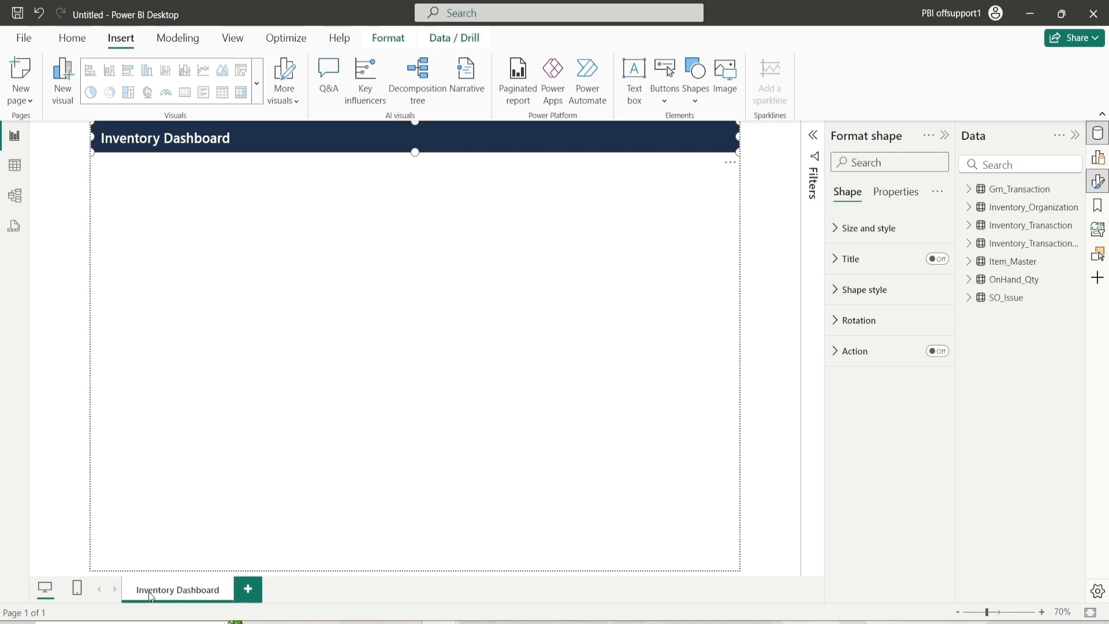
Step: Add three new blank pages to the report
left_click(248, 589)
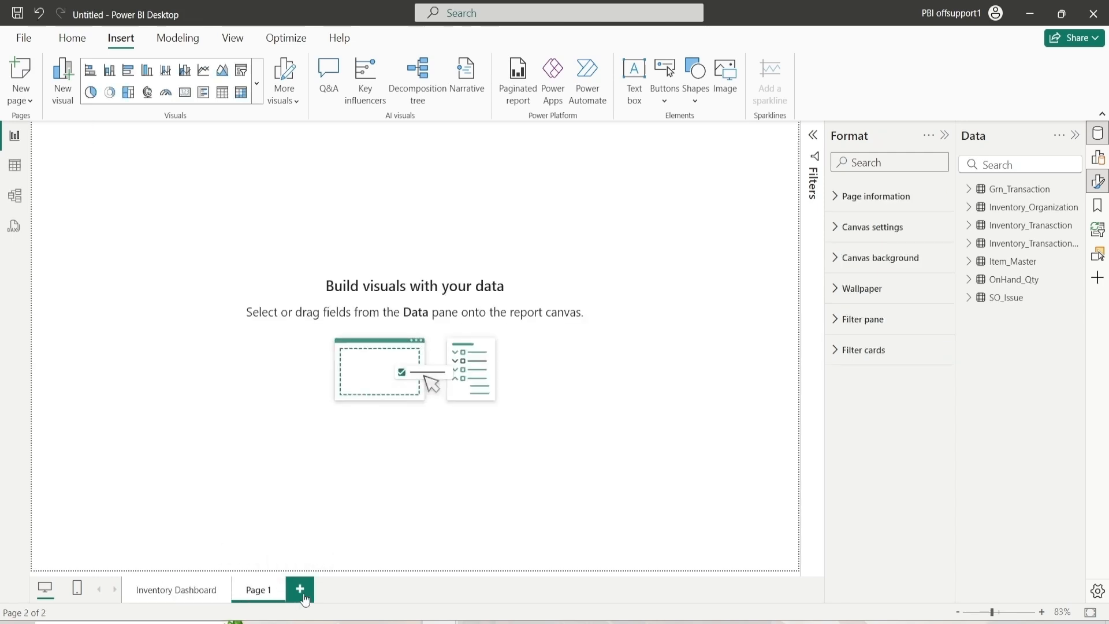
left_click(305, 591)
left_click(362, 597)
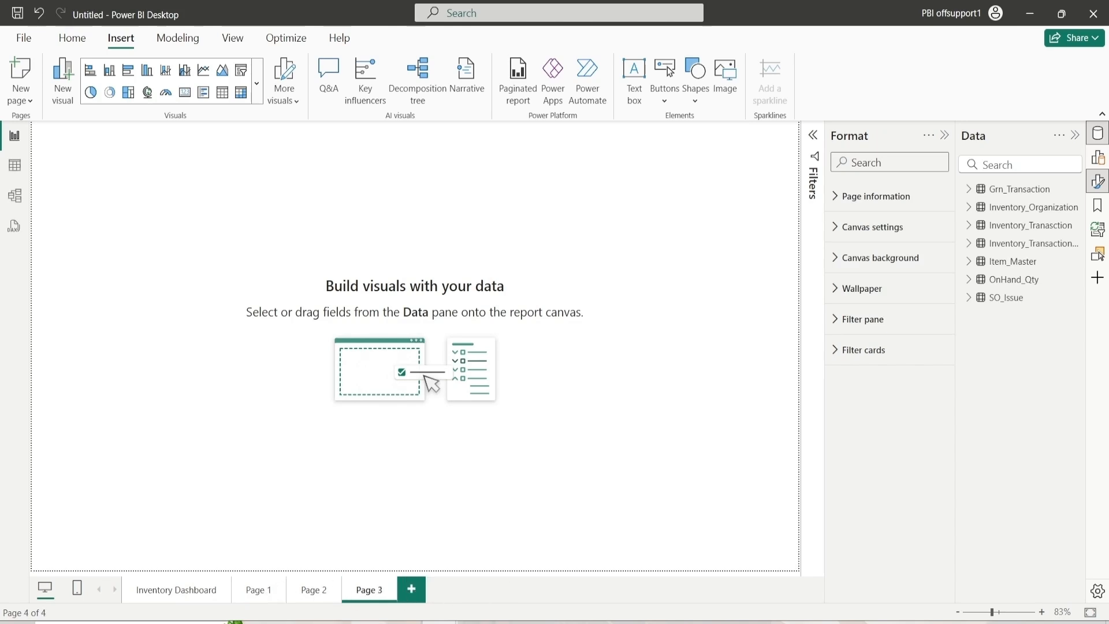
Step: Rename the first new page as "Inventory Analysis Dashboard"
double_click(270, 594)
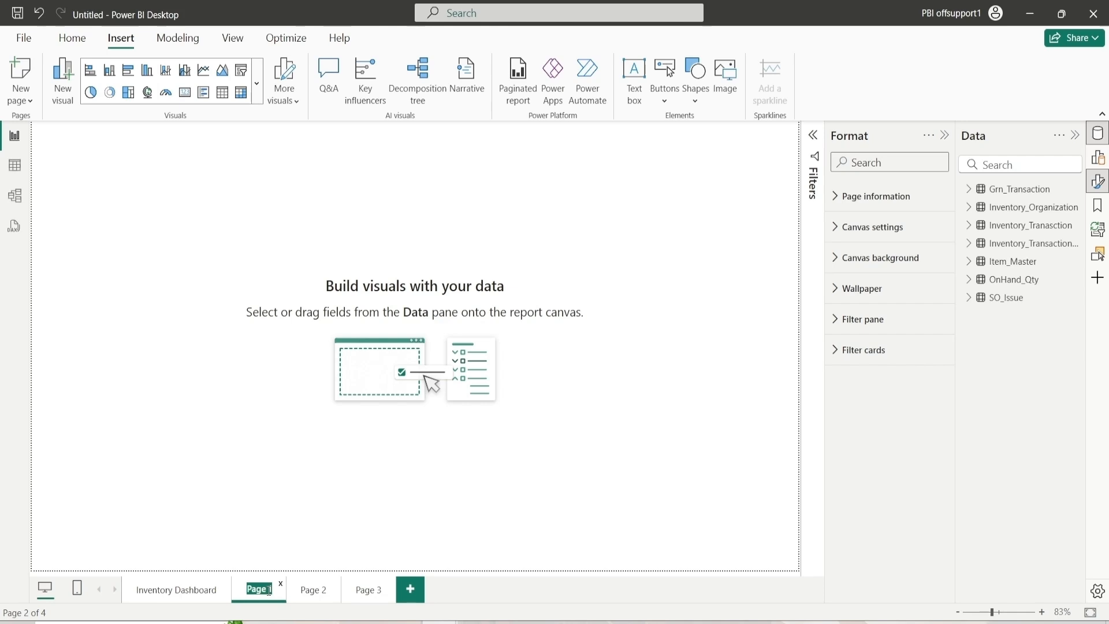
type("Invertoiy Analysis Dashboard'")
key("Return")
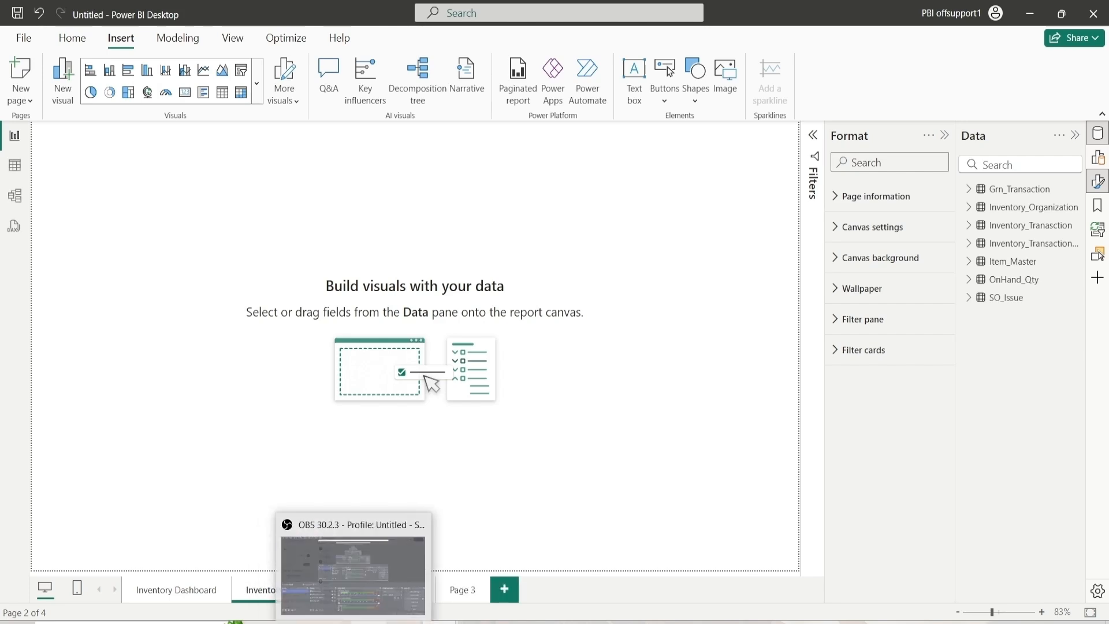
double_click(369, 592)
key("BackSpace")
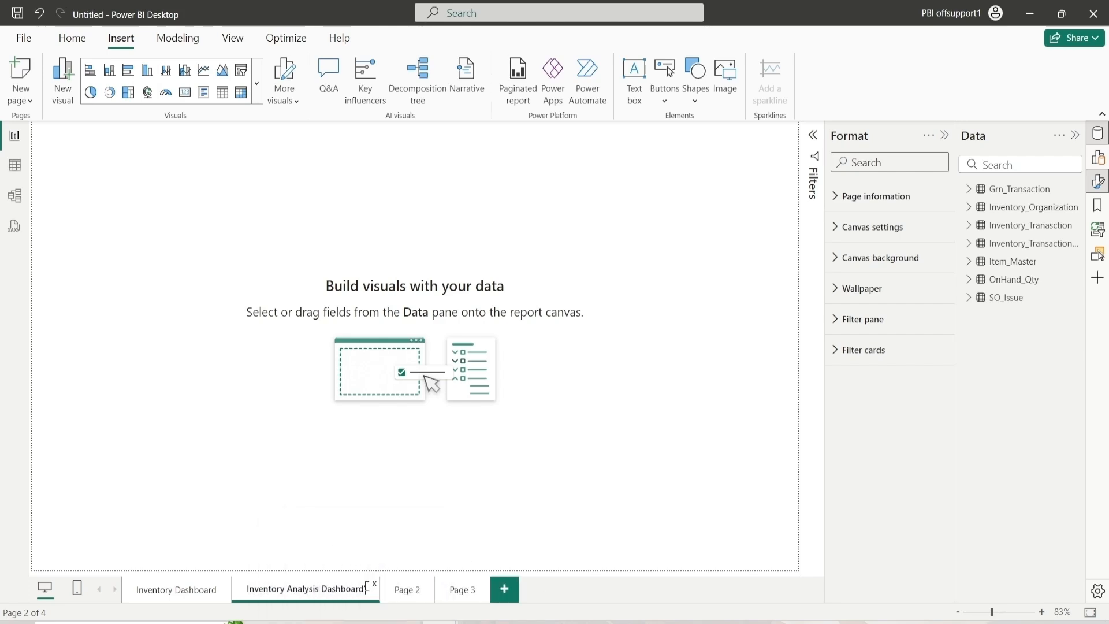
Step: Rename Page 2 as "Inventory Detail Dashboard"
double_click(411, 590)
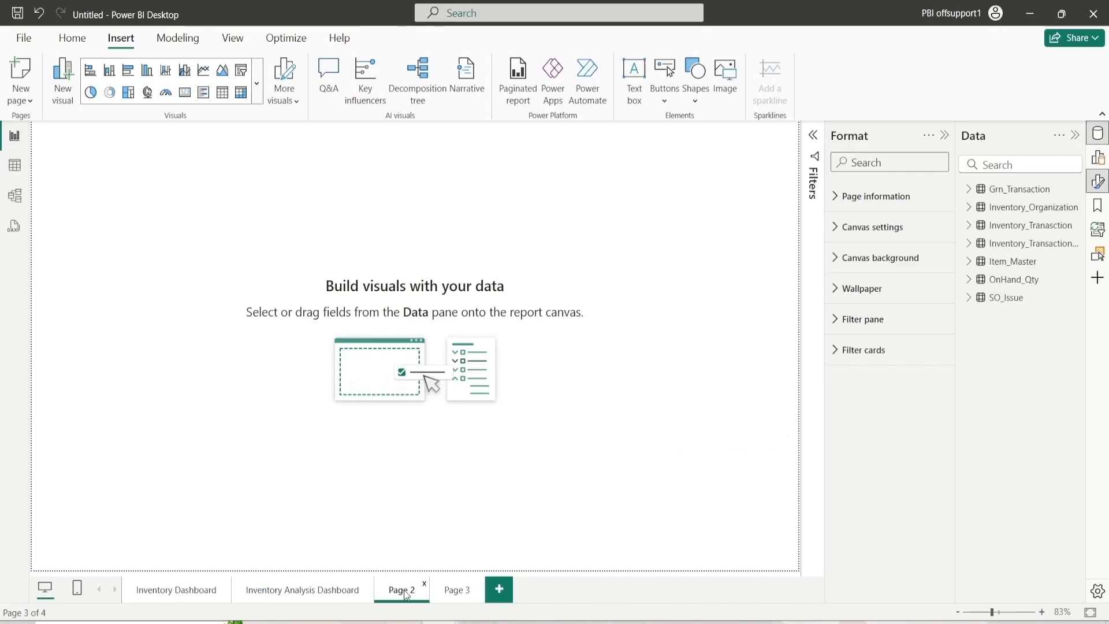
key("BackSpace")
type("Inventory Detail dashb")
key("BackSpace")
key("BackSpace")
key("BackSpace")
key("BackSpace")
key("BackSpace")
type("Dashboard")
key("Return")
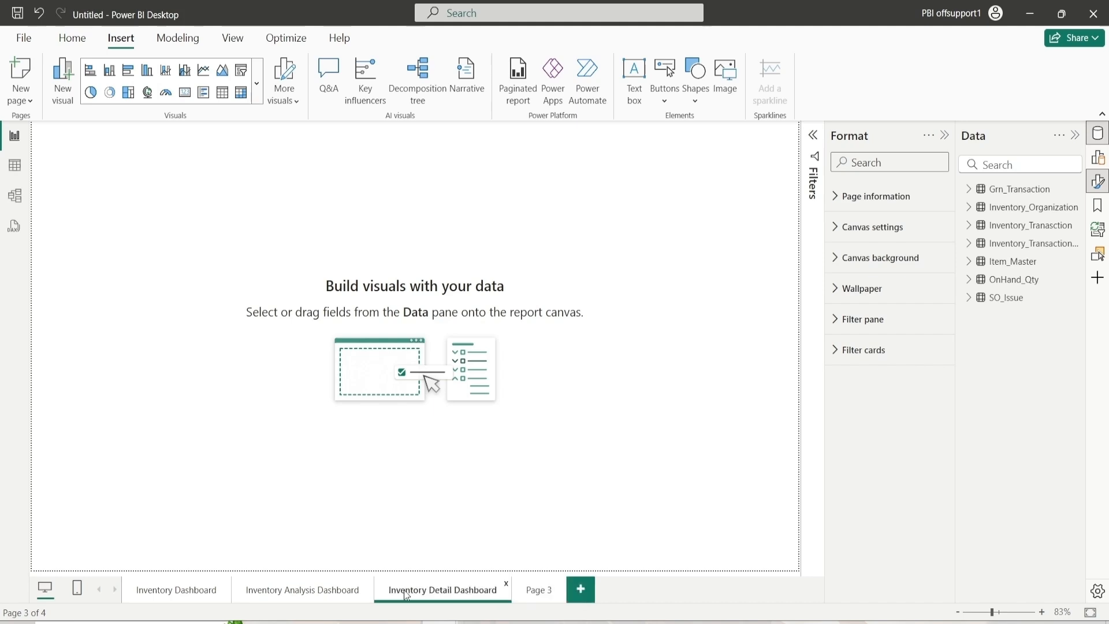
Step: Rename Page 3 as "GRN Details"
double_click(541, 590)
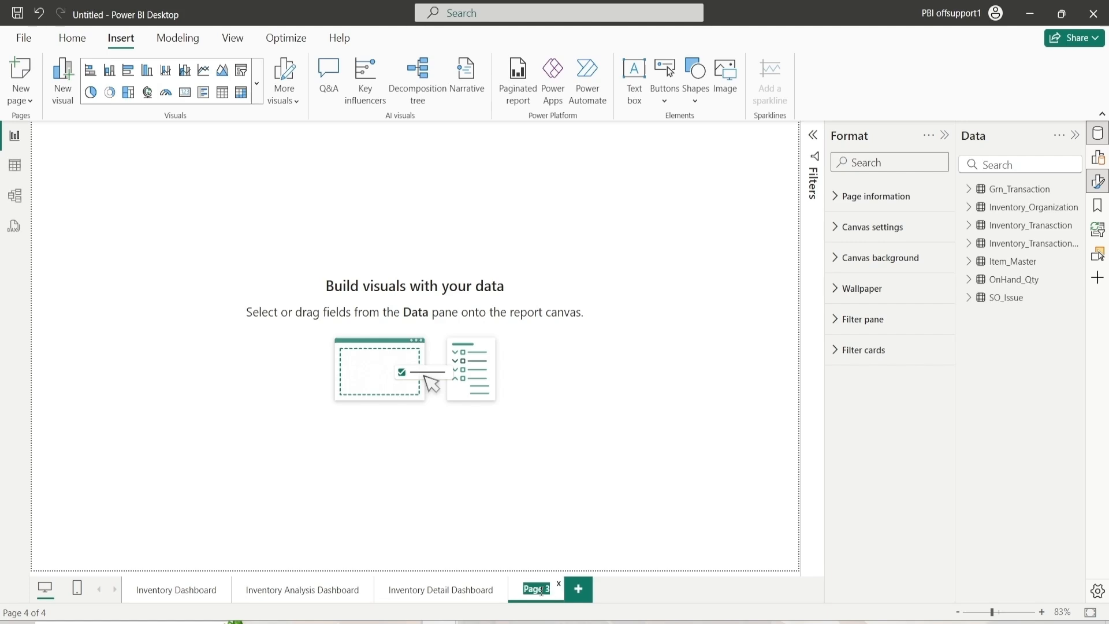
type("GRN Details")
key("Return")
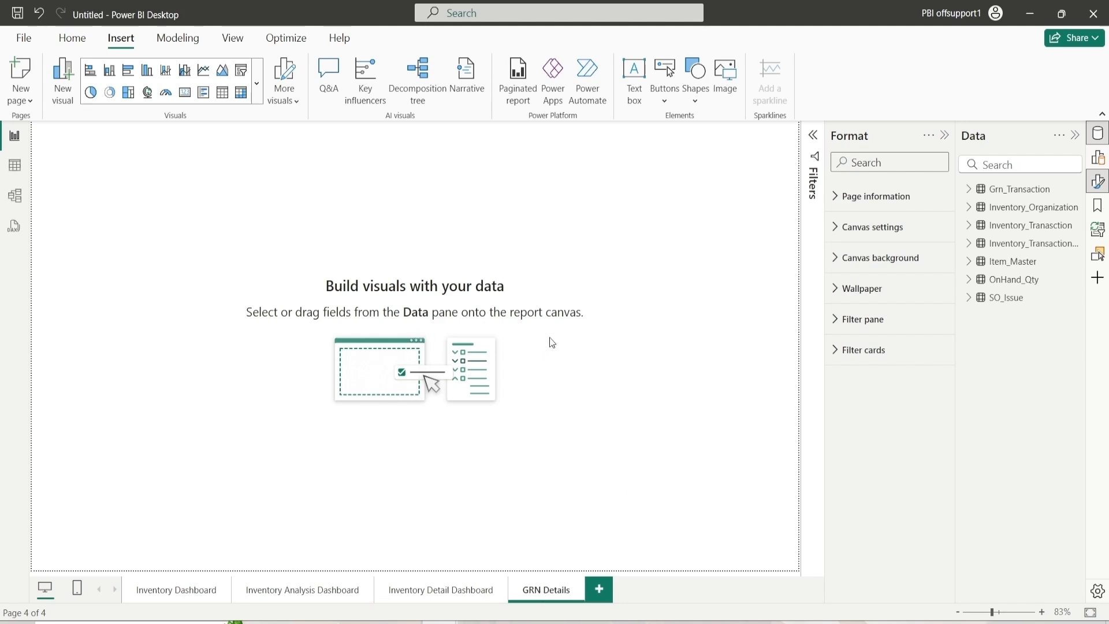
Step: Go back to the Inventory Dashboard page and check the header layout of the published reference dashboard in the browser
left_click(172, 590)
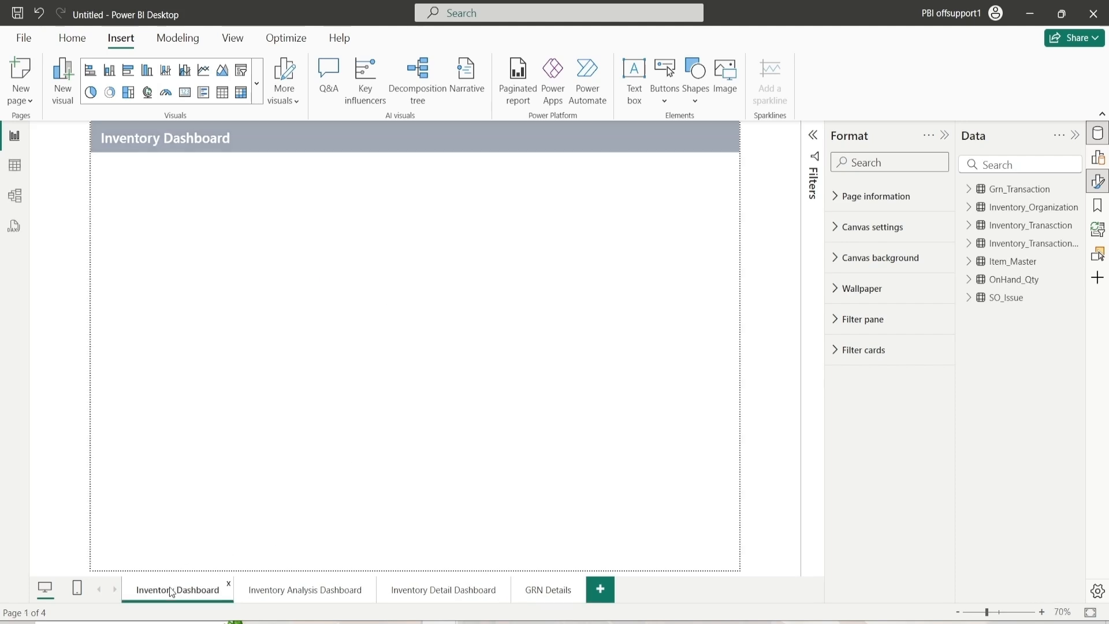
left_click(429, 148)
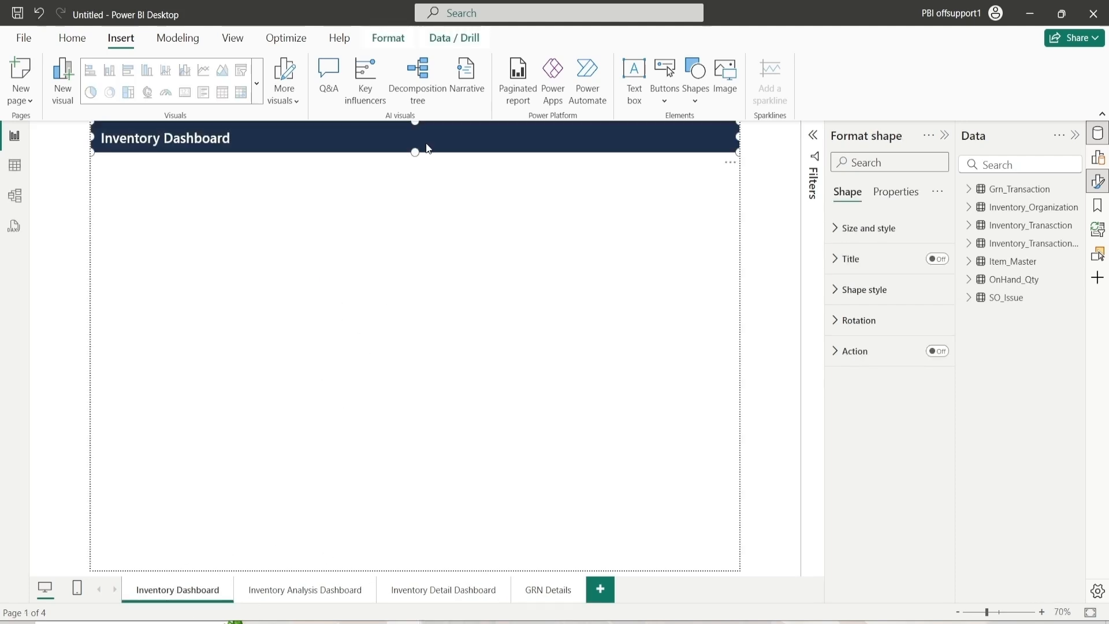
left_click(401, 207)
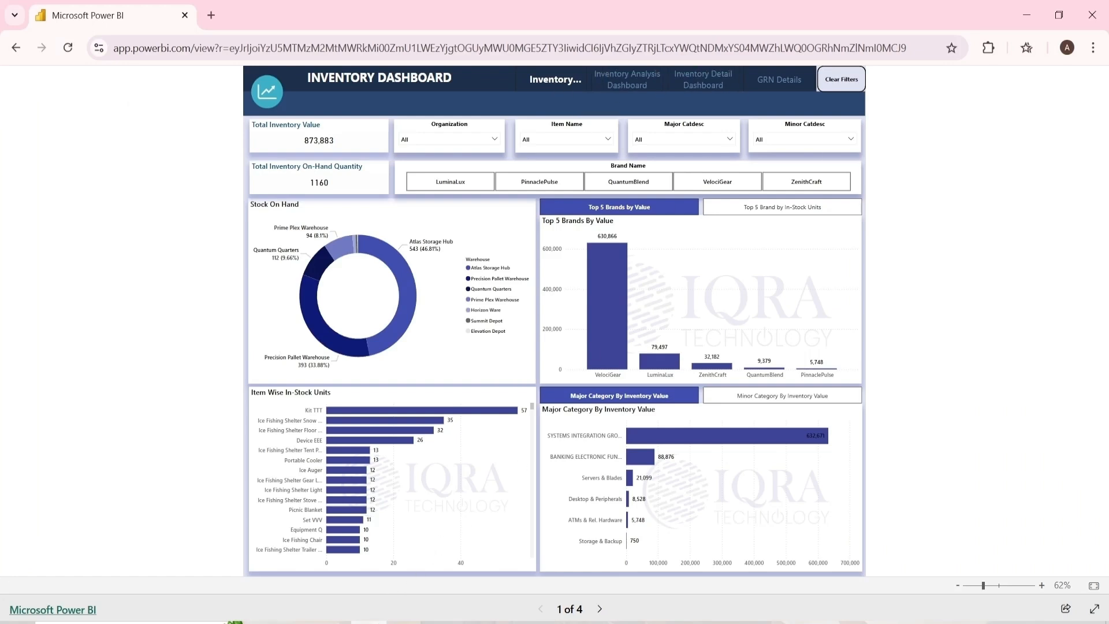
left_click(370, 622)
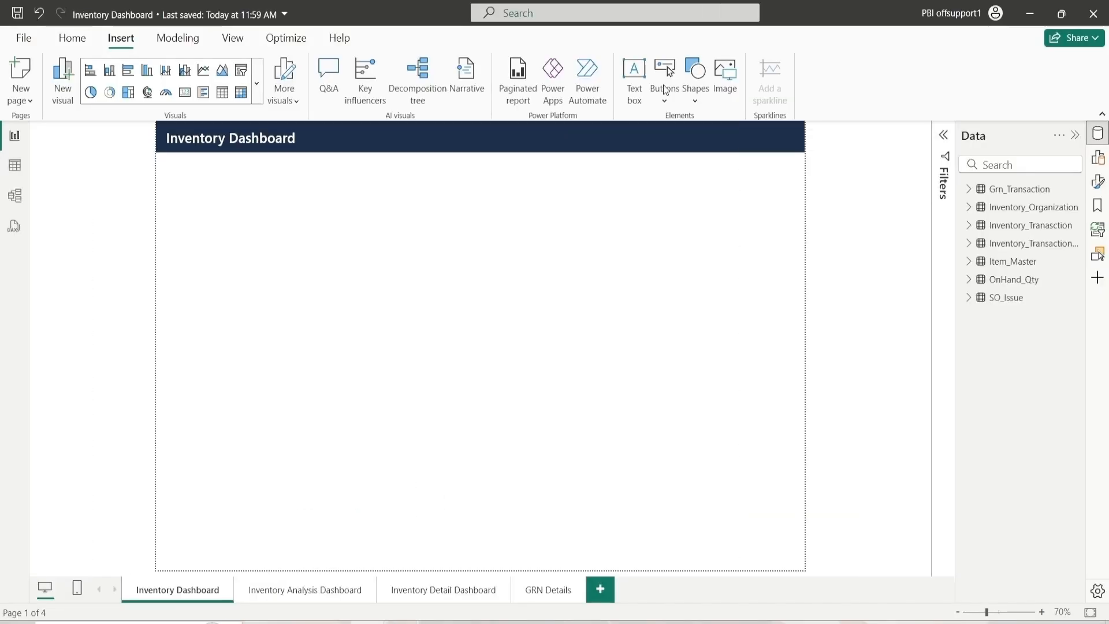
Step: Insert a page navigator and place it on the header banner beside the Inventory Dashboard title
left_click(665, 91)
mouse_move(696, 390)
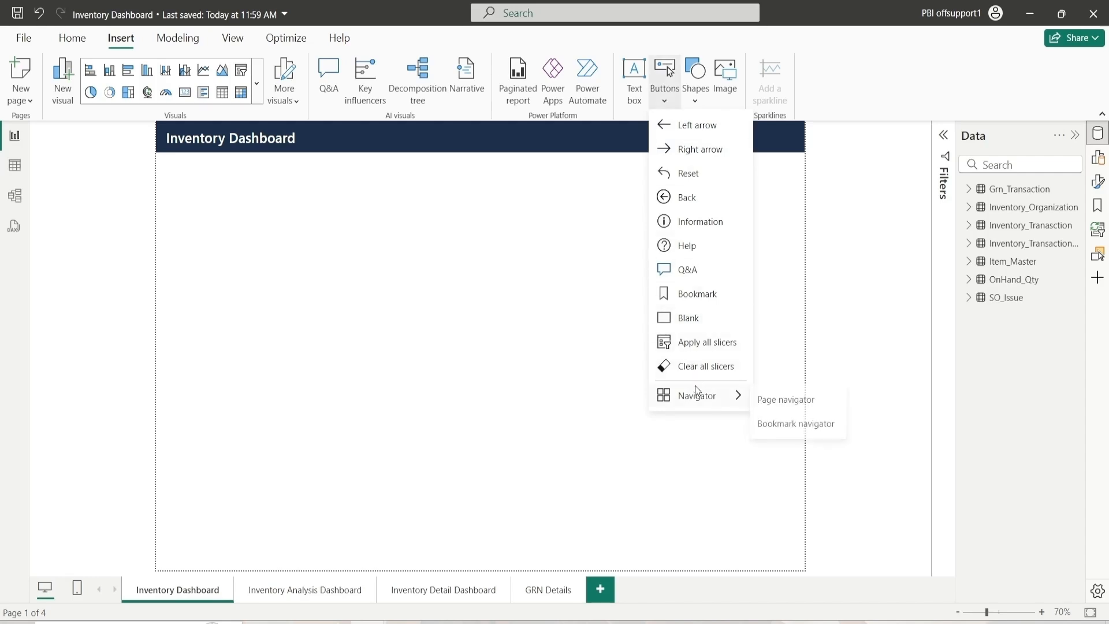
left_click(778, 404)
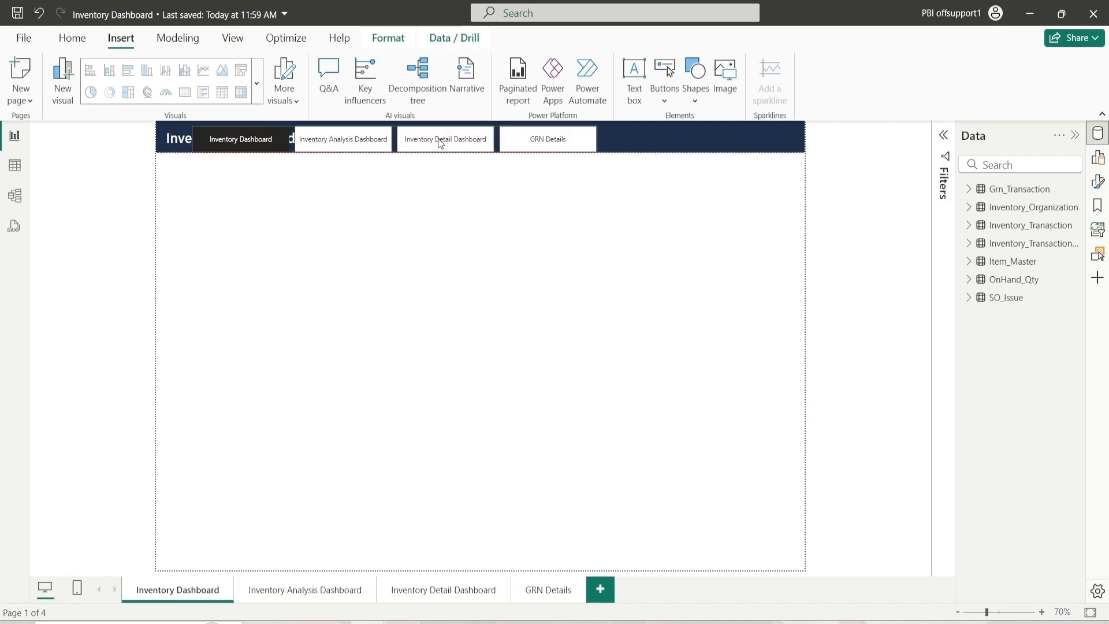
left_click_drag(441, 143, 570, 140)
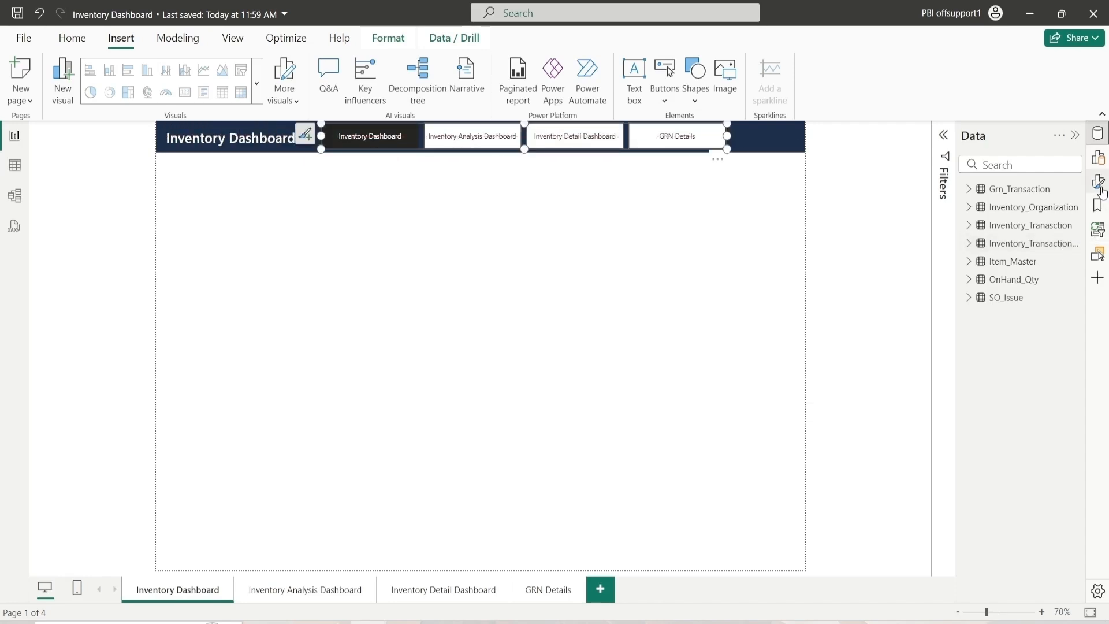
Step: Set the page navigator's height to 50, width to 650, horizontal position to 500 and vertical position to 5
left_click(1100, 188)
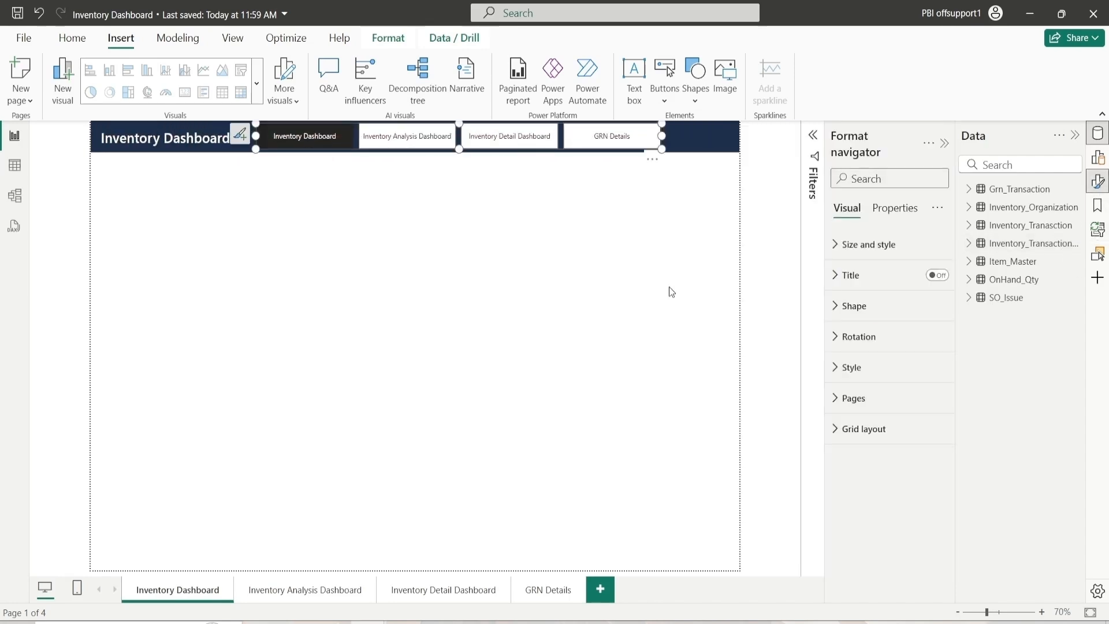
left_click(869, 243)
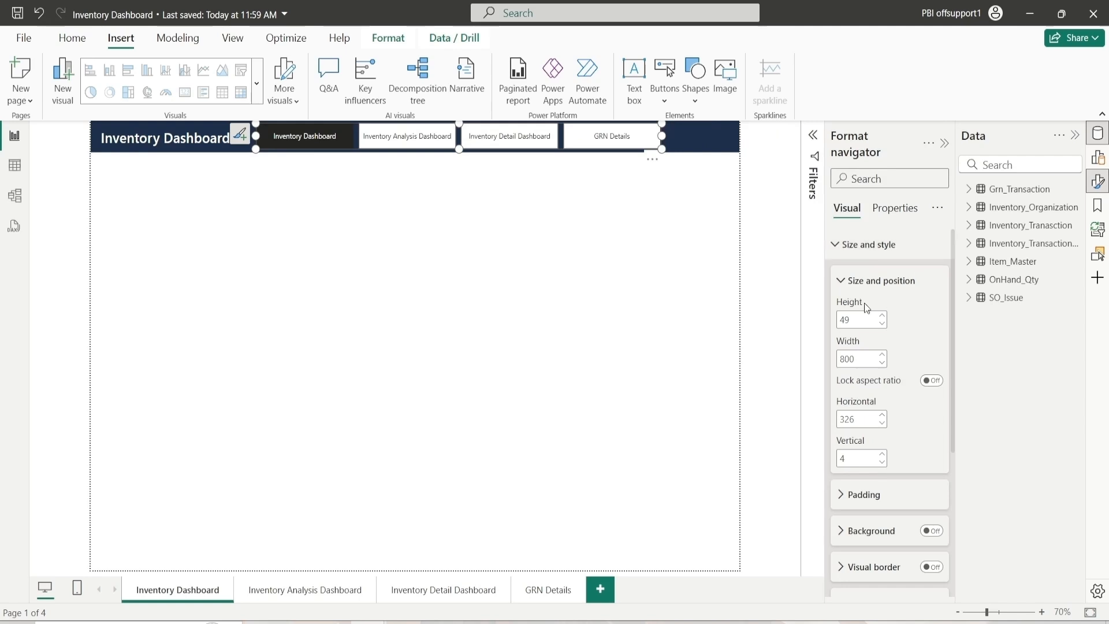
type("50")
left_click(861, 359)
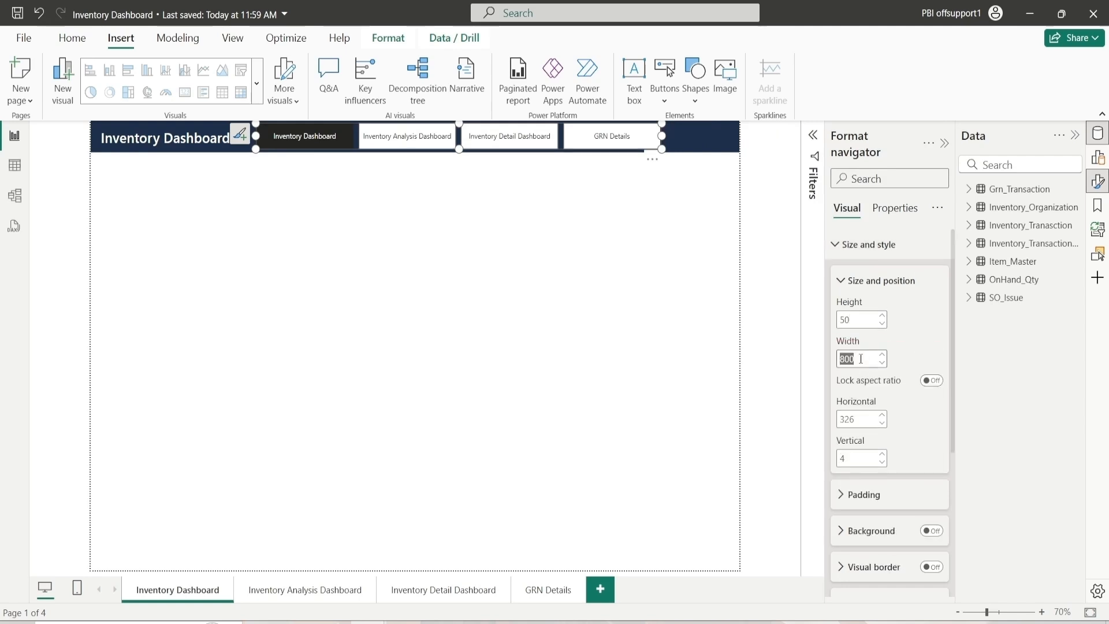
type("650")
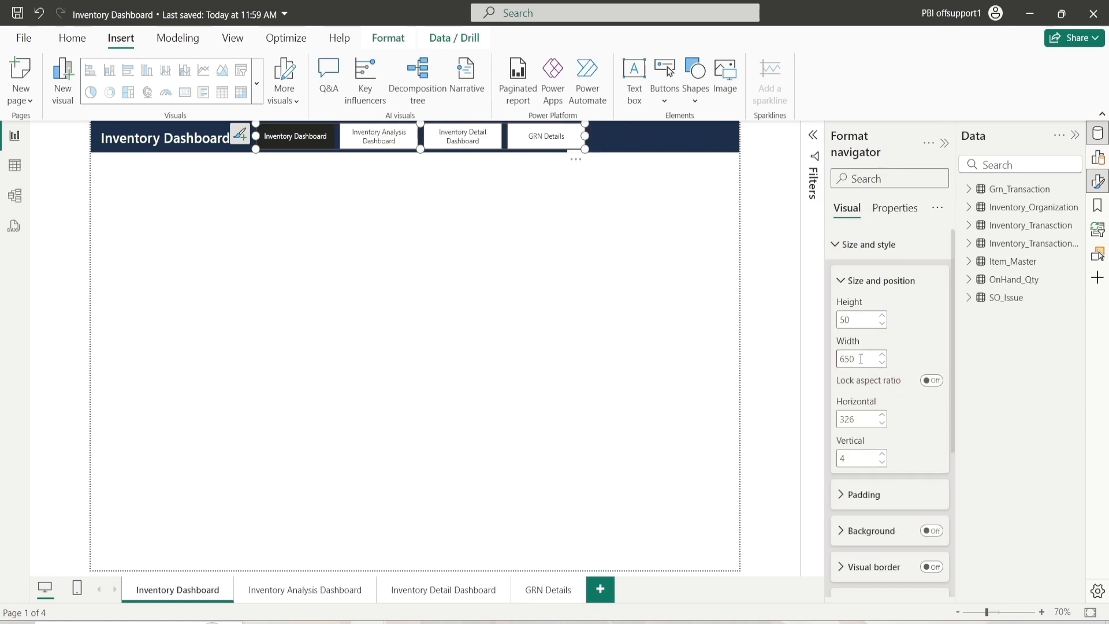
left_click(862, 416)
type("500")
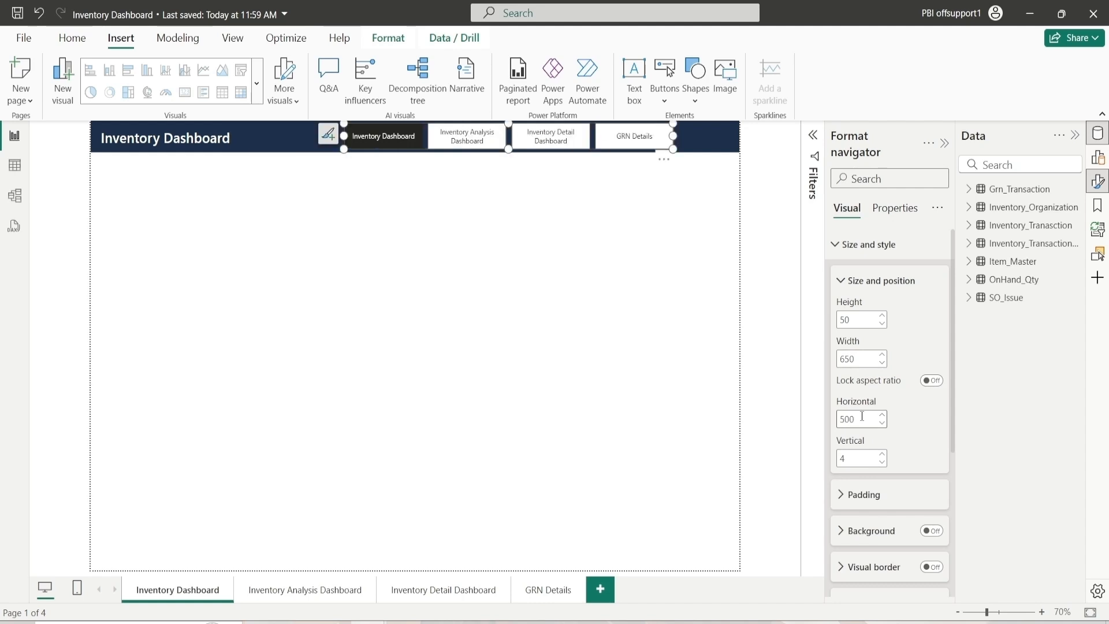
left_click(882, 454)
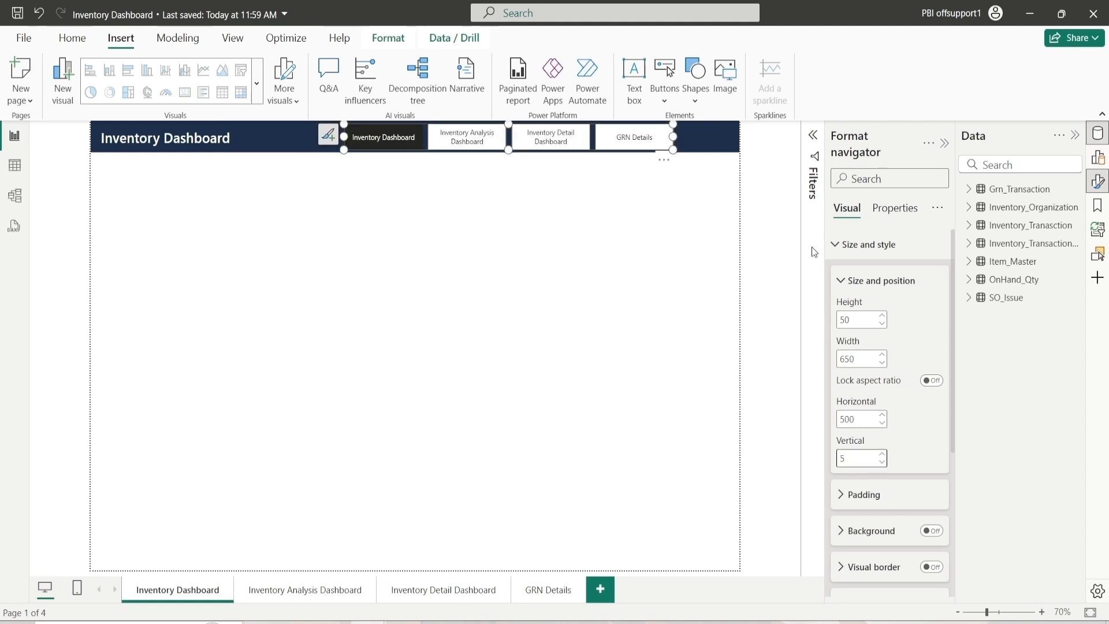
left_click(870, 280)
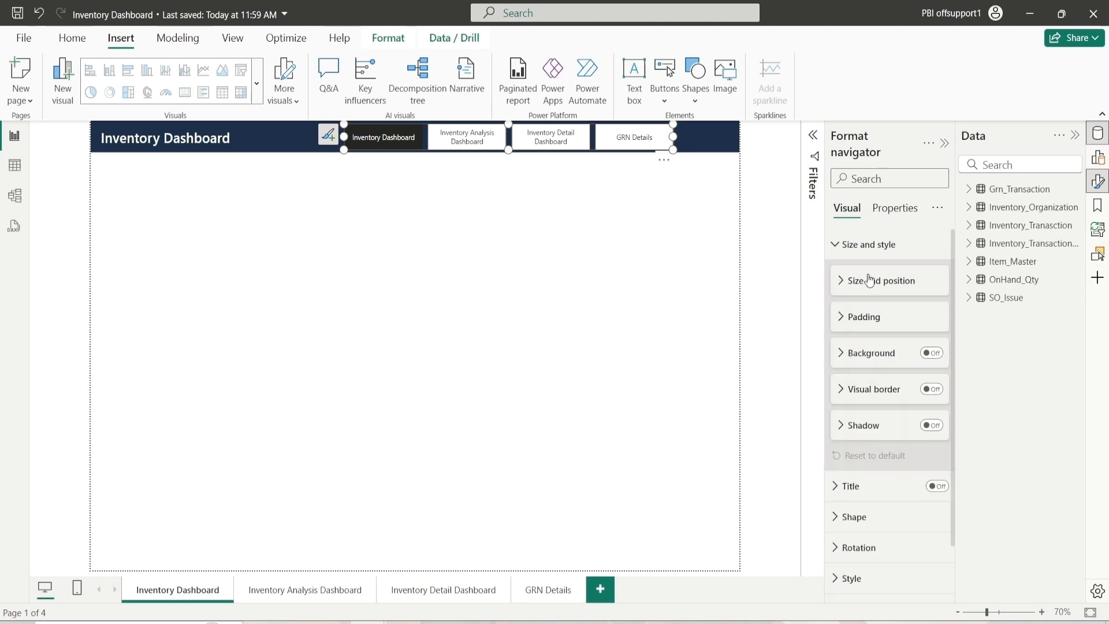
left_click(867, 248)
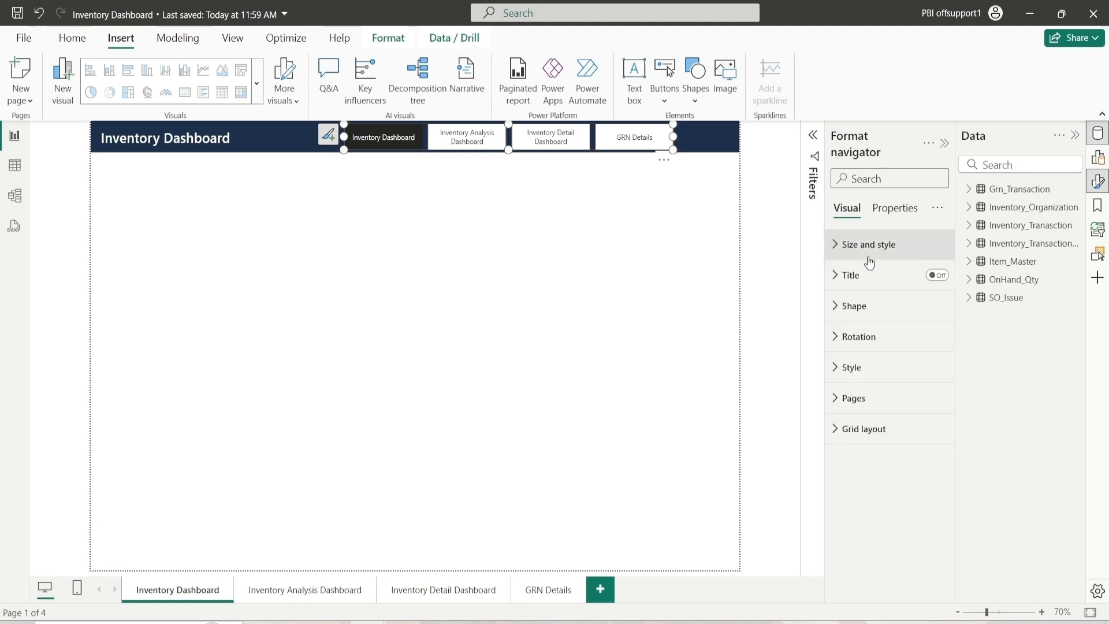
Step: Round the corners of the page navigator's rectangular buttons to 15 px
left_click(860, 309)
left_click(860, 309)
left_click(860, 309)
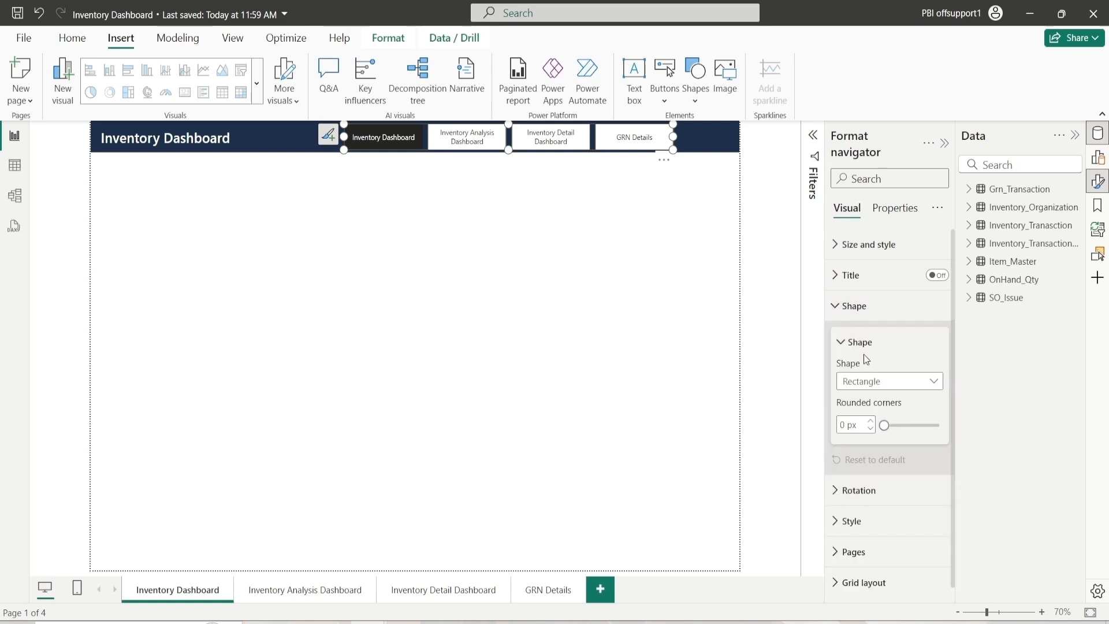
left_click(885, 426)
left_click_drag(885, 427, 892, 426)
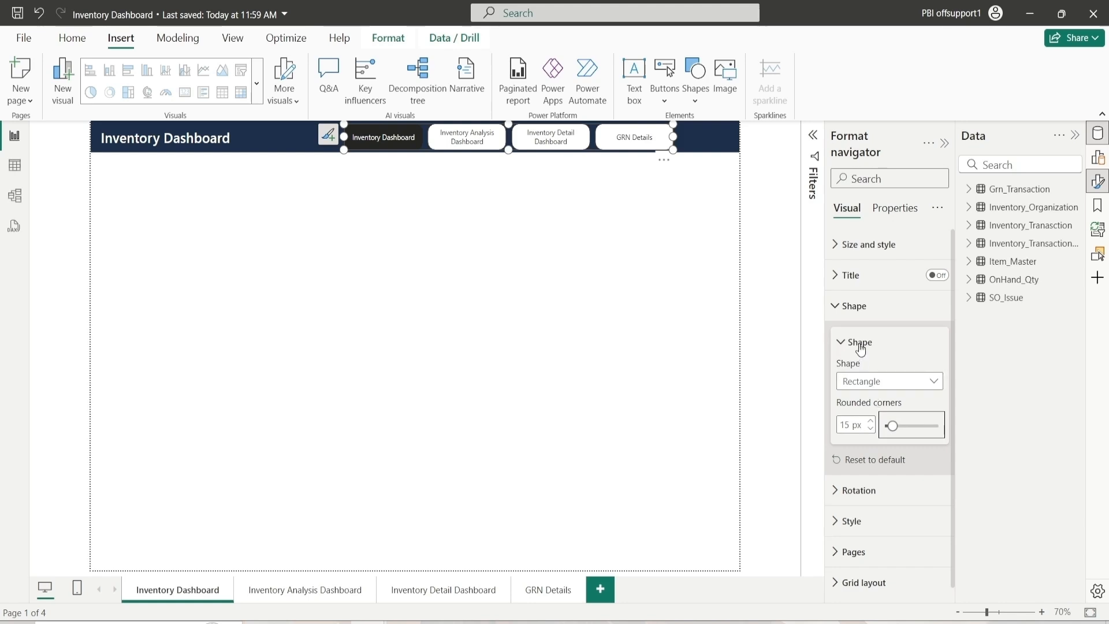
Step: Format the page navigator's selected-state text as Segoe UI Semibold, size 12, in white (#FFFFFF)
left_click(856, 306)
left_click(853, 367)
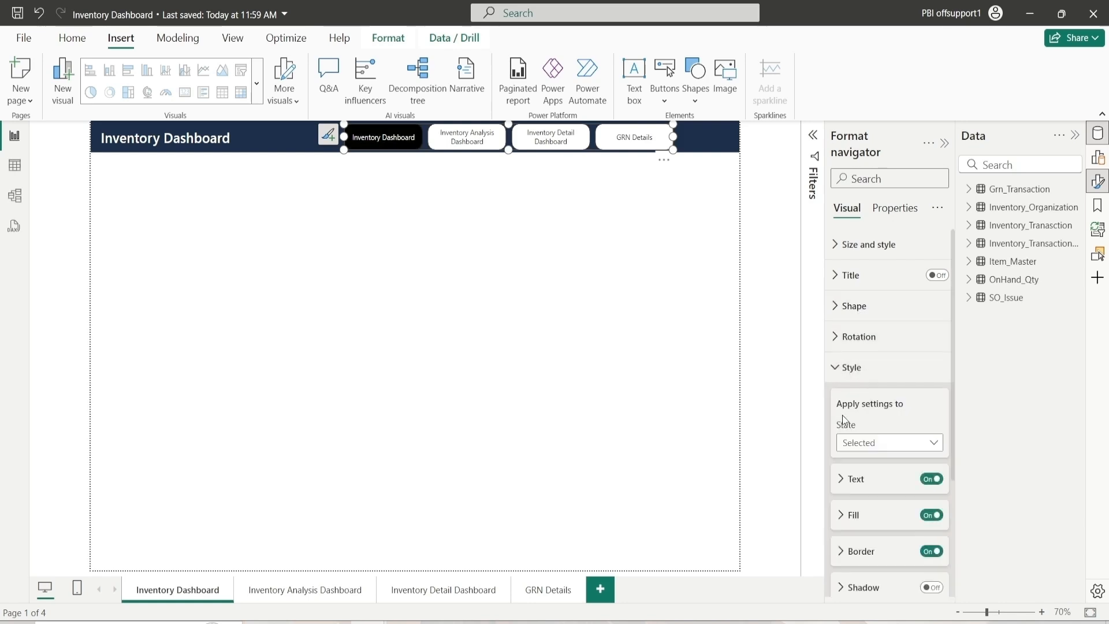
scroll(867, 422, "down", 3)
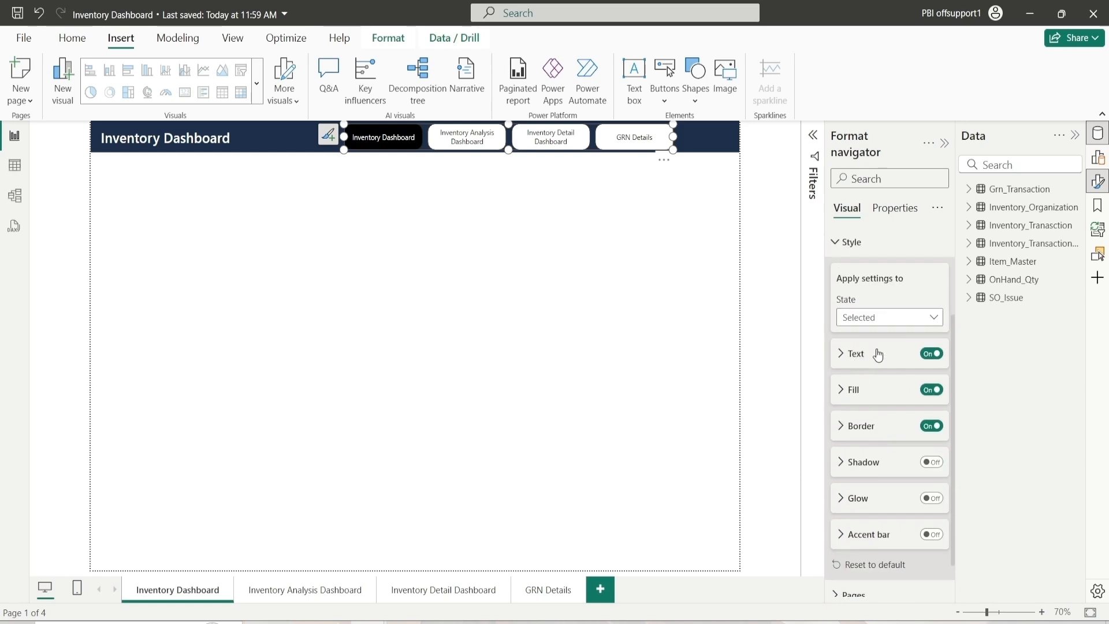
left_click(878, 354)
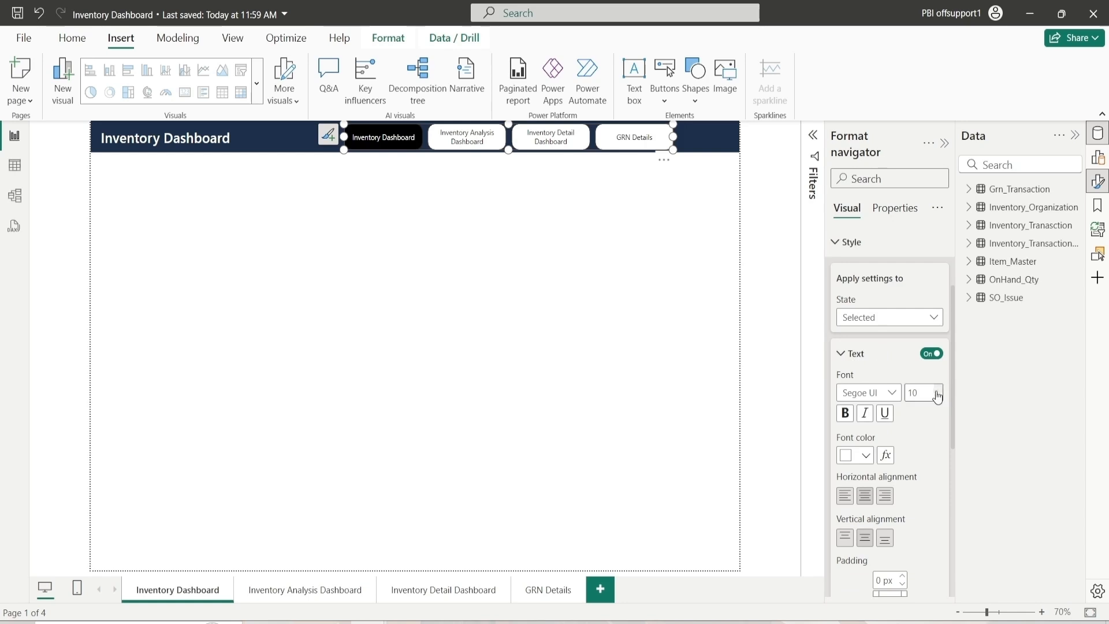
left_click(878, 395)
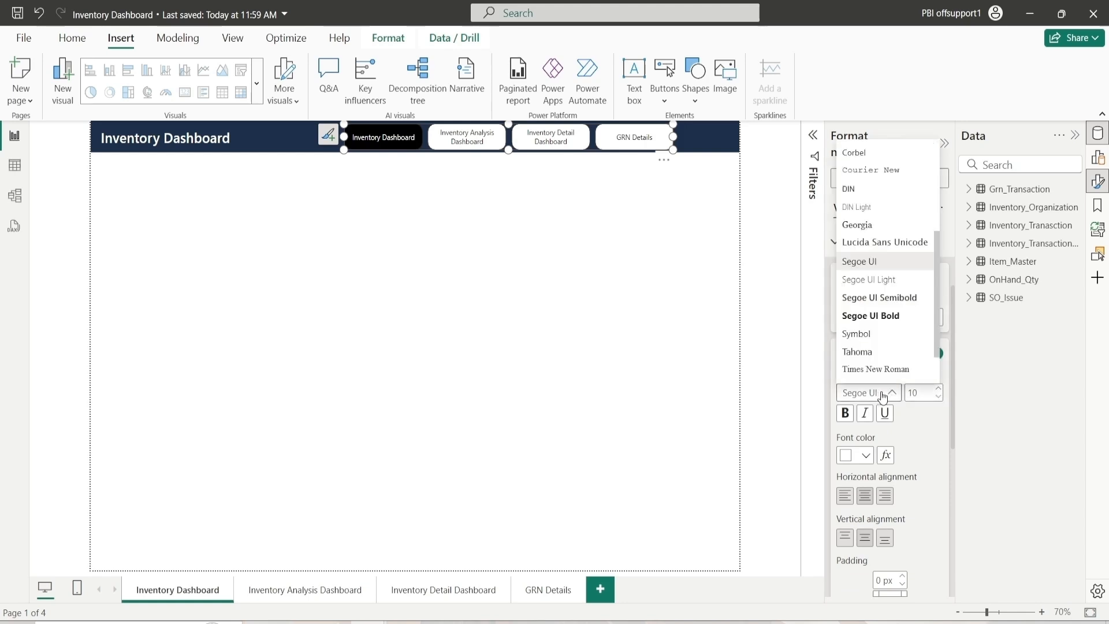
left_click(879, 298)
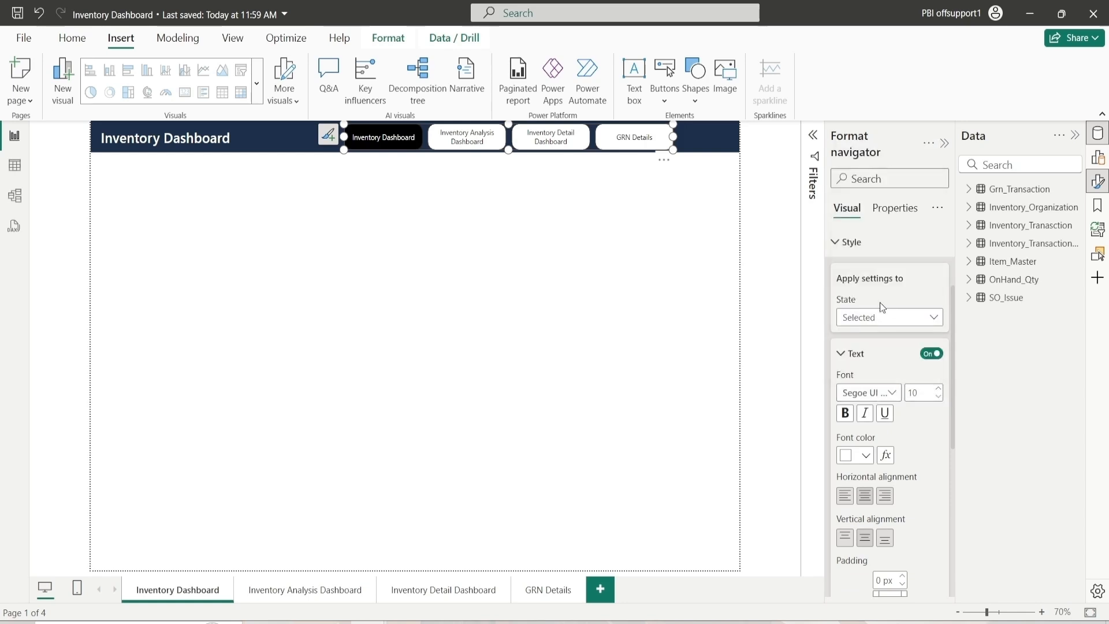
left_click(939, 391)
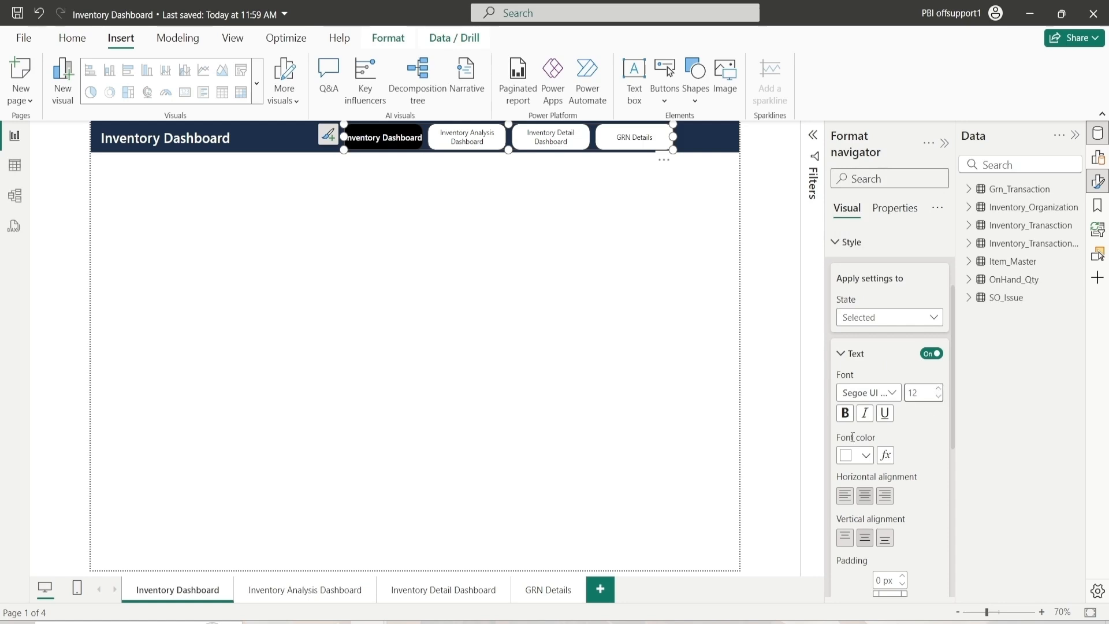
left_click(866, 454)
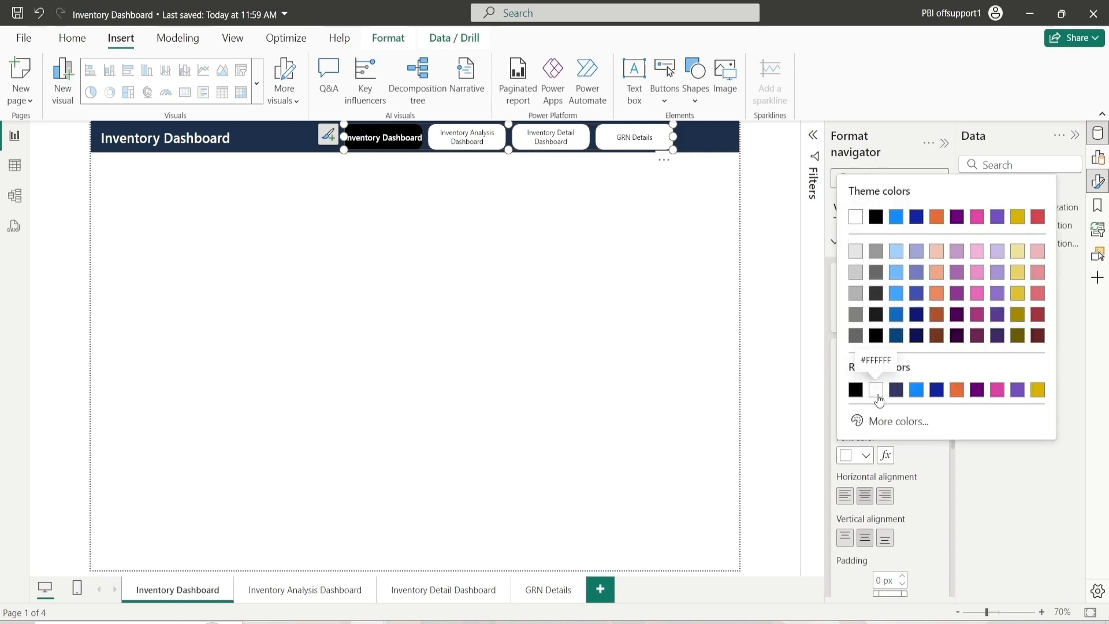
left_click(876, 390)
left_click(864, 355)
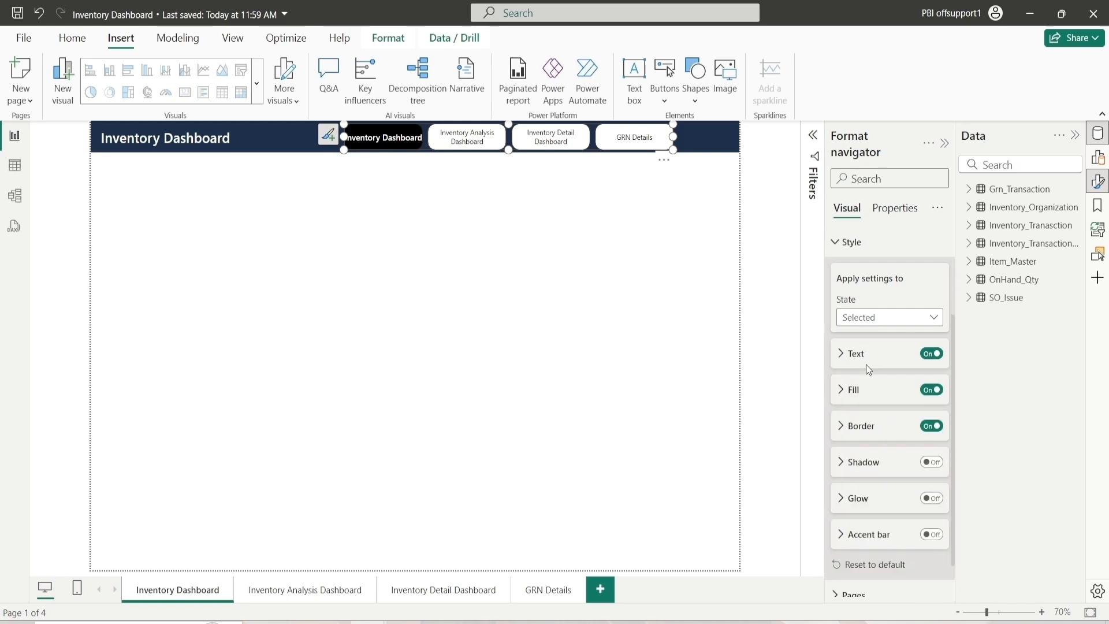
Step: Set the fill color of the page navigator's selected state to dark blue #184D85
scroll(865, 368, "down", 1)
left_click(864, 348)
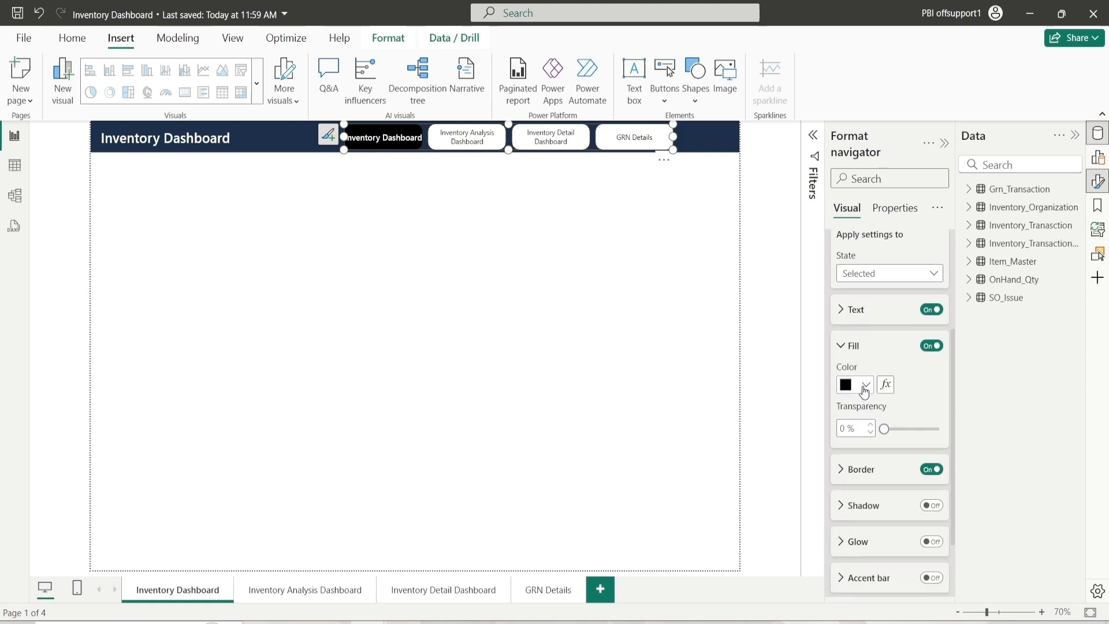
left_click(867, 386)
left_click(859, 350)
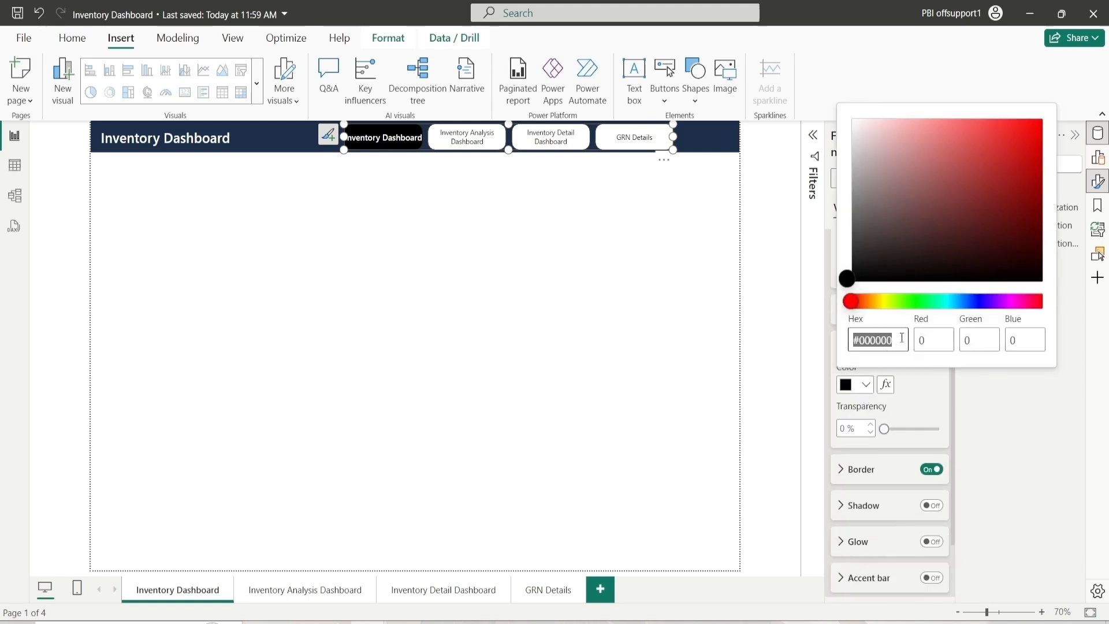
left_click_drag(867, 301, 965, 309)
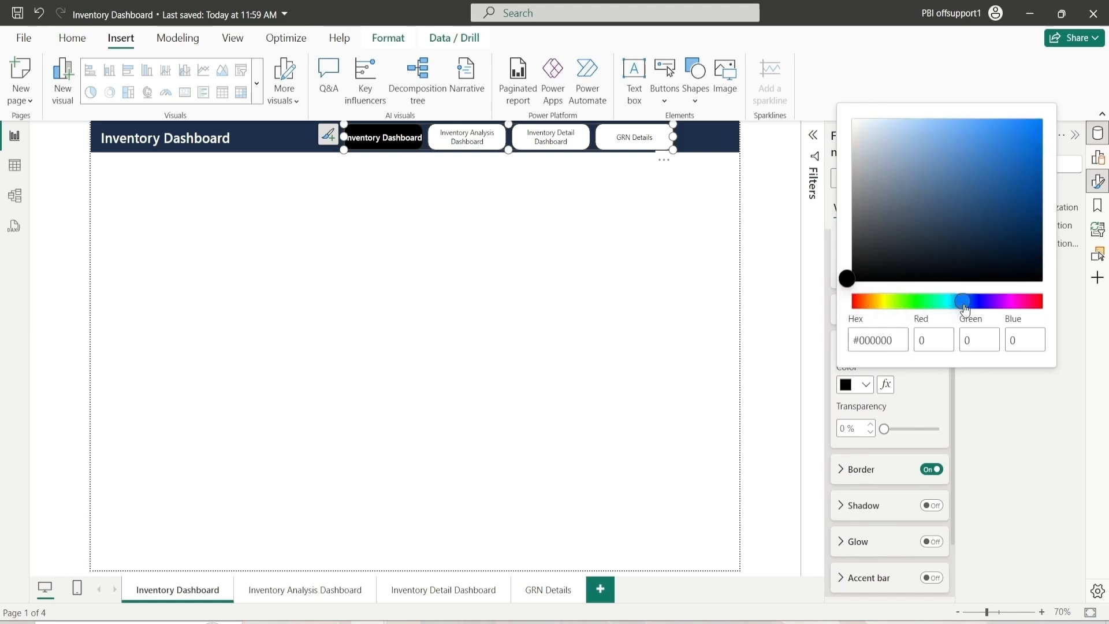
left_click(1004, 195)
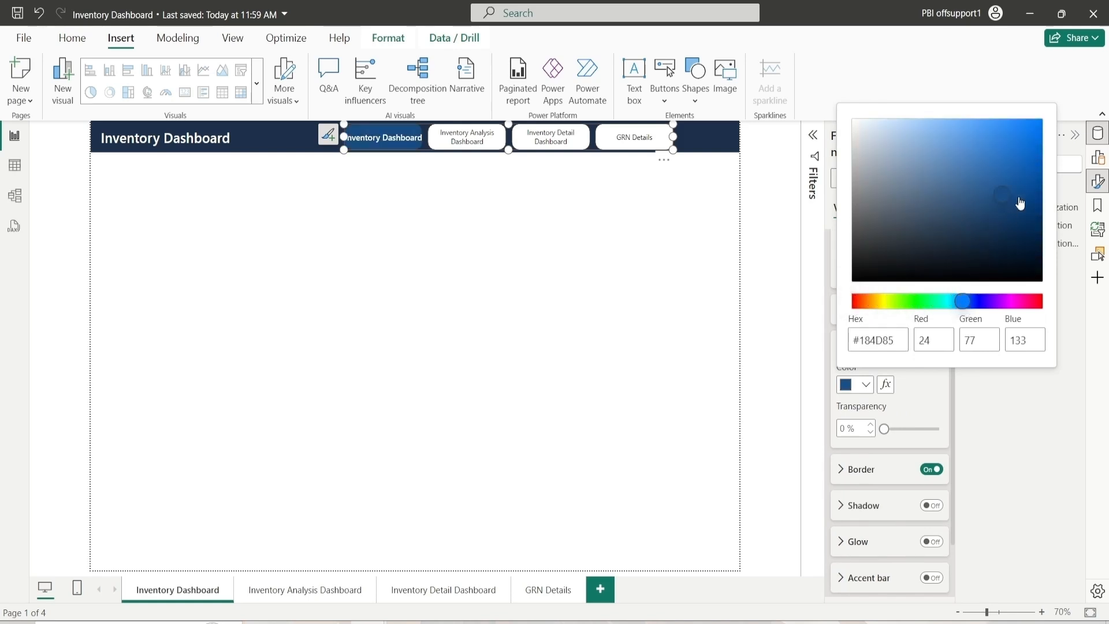
left_click(923, 397)
left_click(870, 349)
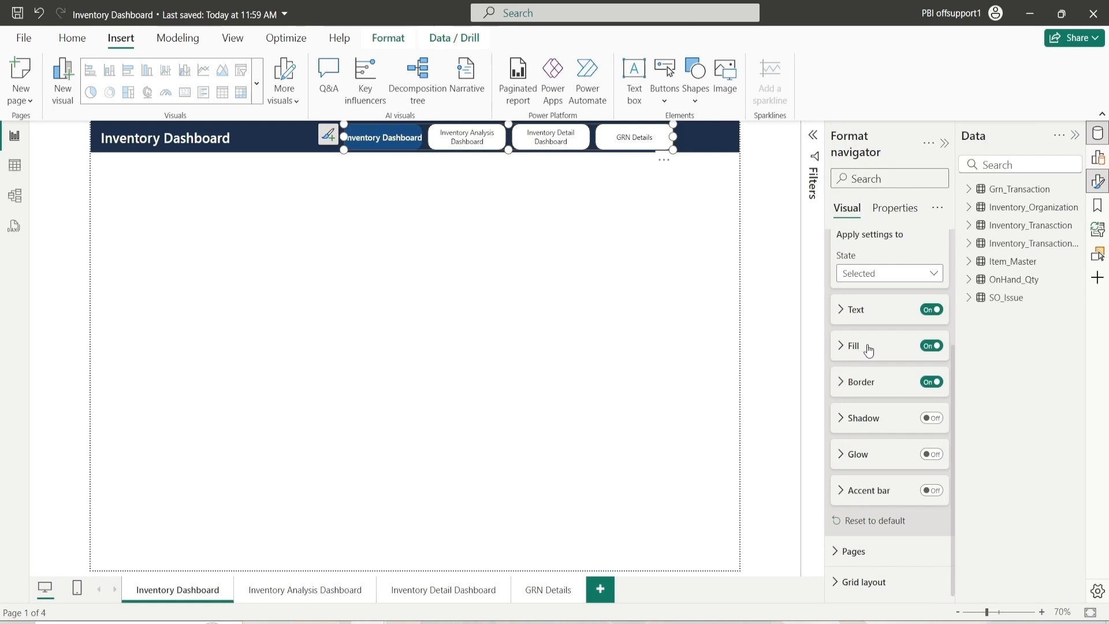
Step: Switch the navigator's style settings to the Default state and make its text size 12 in black
scroll(870, 348, "up", 2)
left_click(872, 398)
left_click(872, 414)
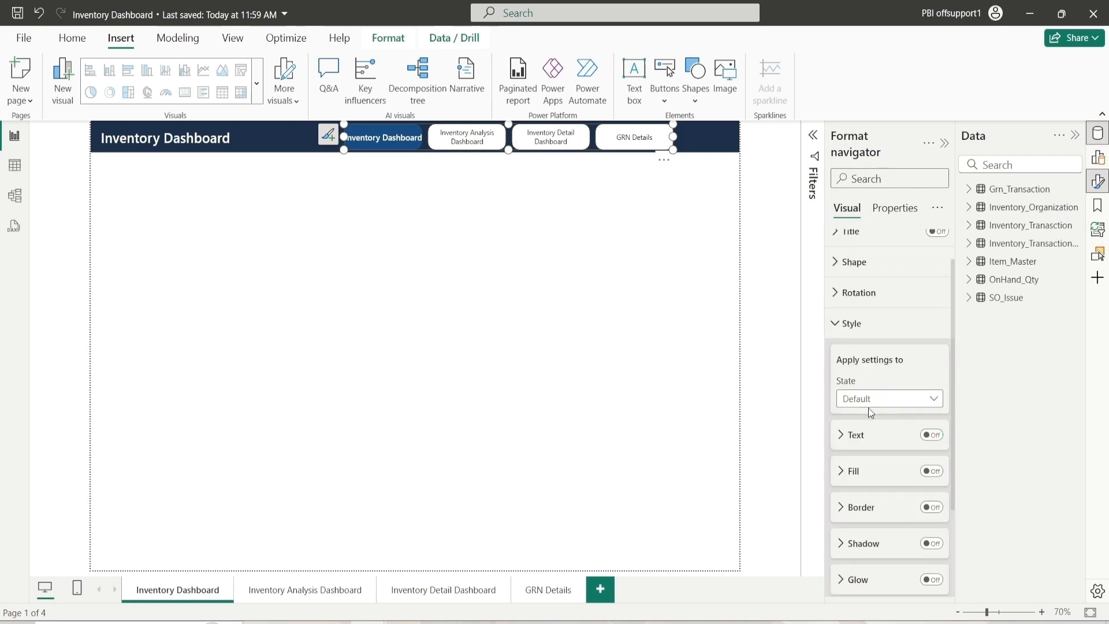
left_click(863, 439)
scroll(865, 442, "down", 6)
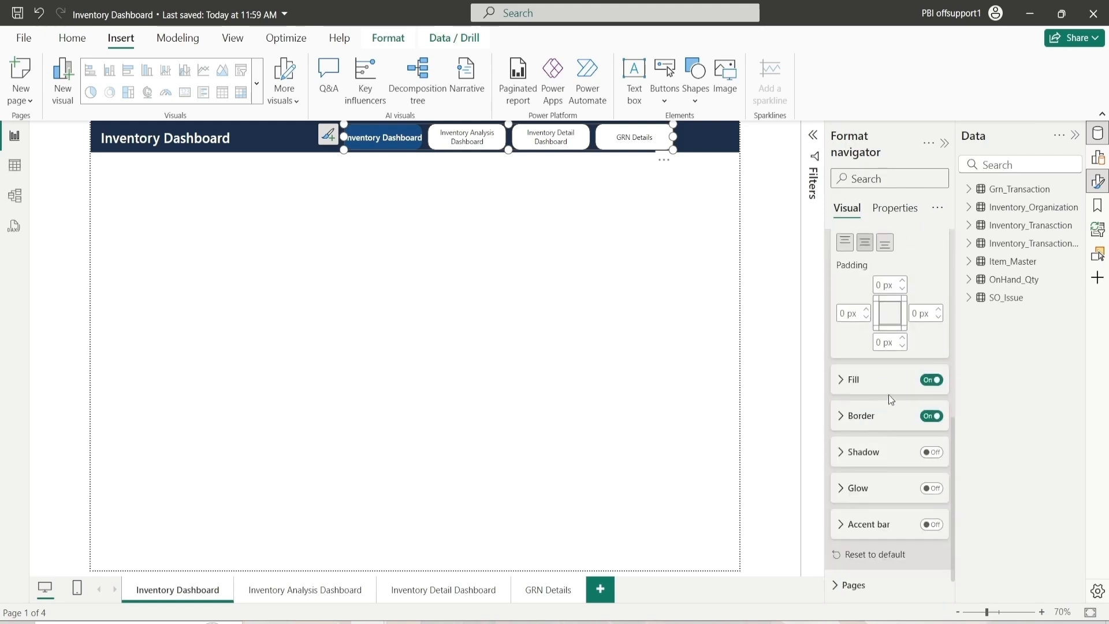
scroll(862, 422, "up", 2)
scroll(860, 406, "up", 1)
scroll(860, 406, "up", 2)
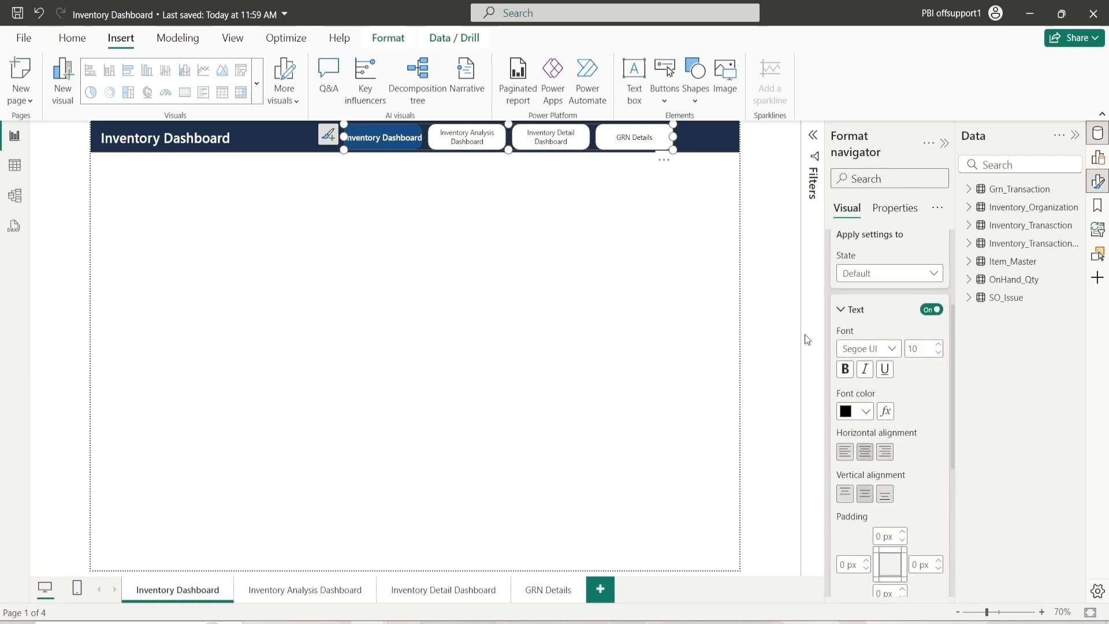
left_click(866, 411)
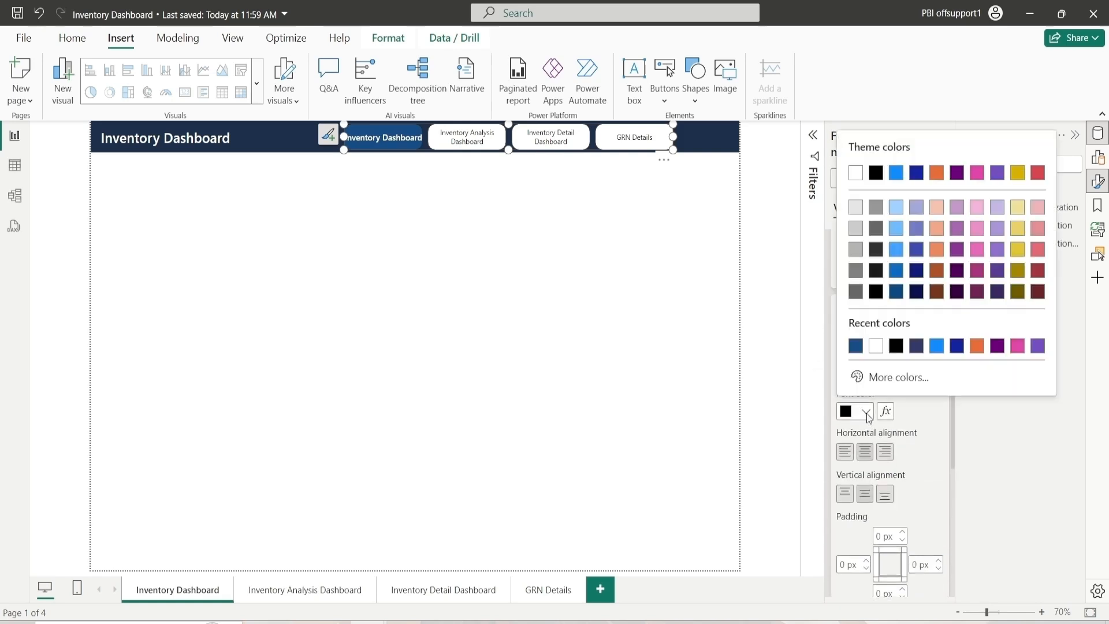
left_click(900, 349)
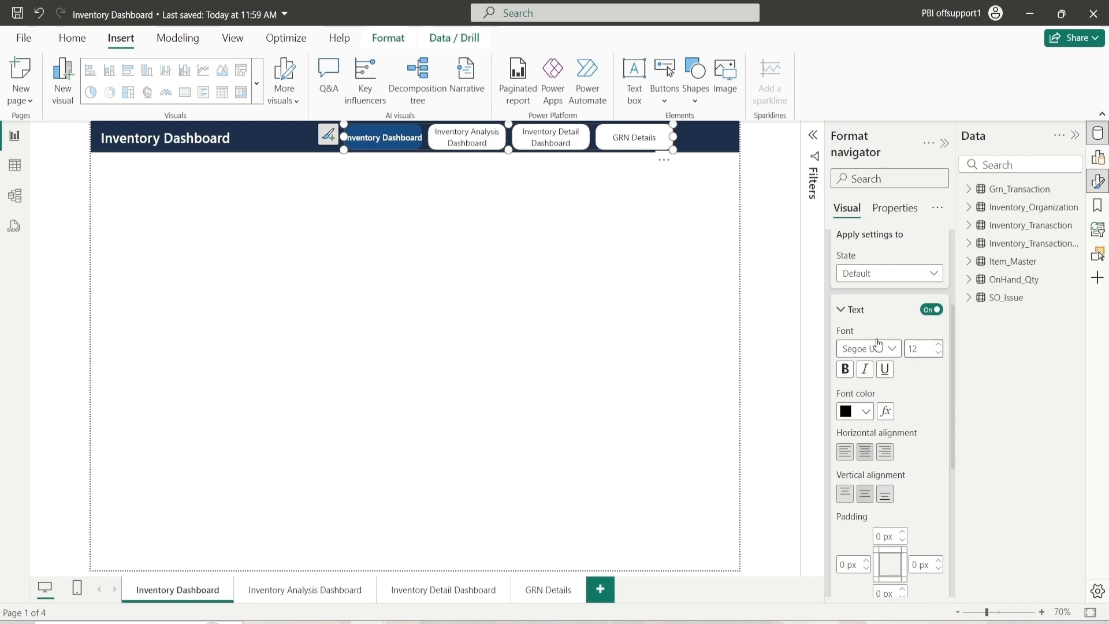
left_click(856, 310)
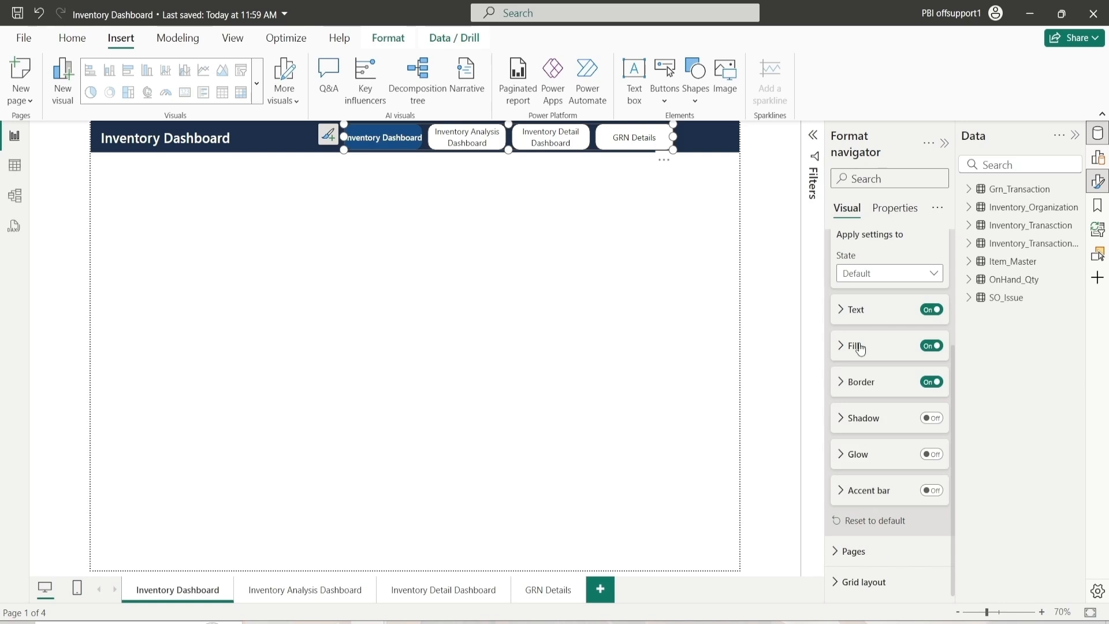
Step: Set the fill of the navigator's default-state buttons to white (#FFFFFF) and deselect the navigator
left_click(861, 346)
left_click(866, 383)
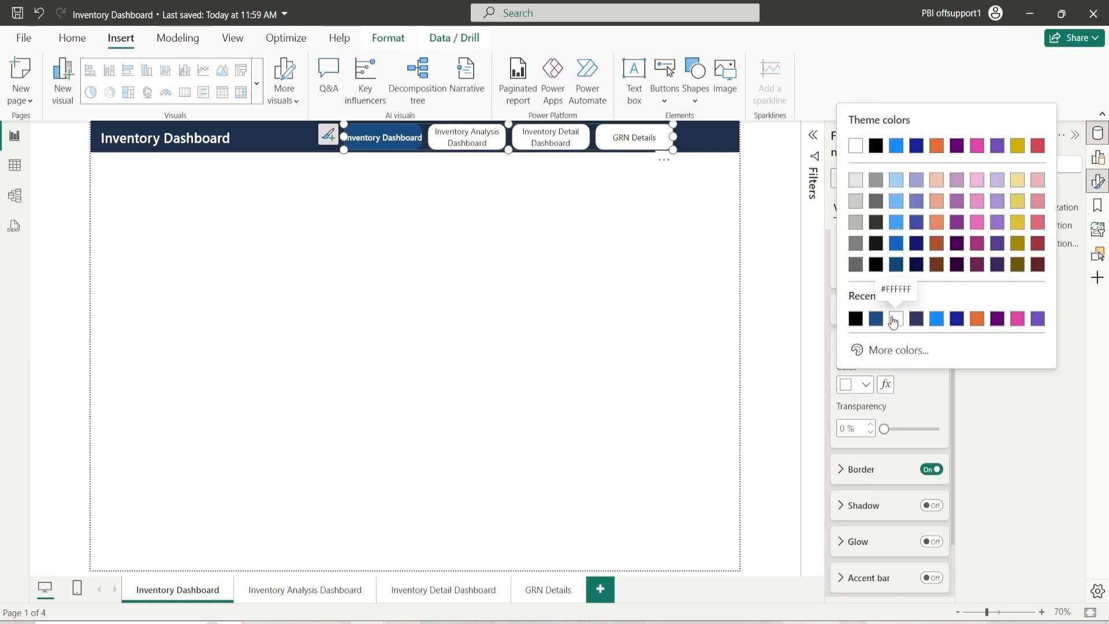
left_click(896, 318)
left_click(848, 345)
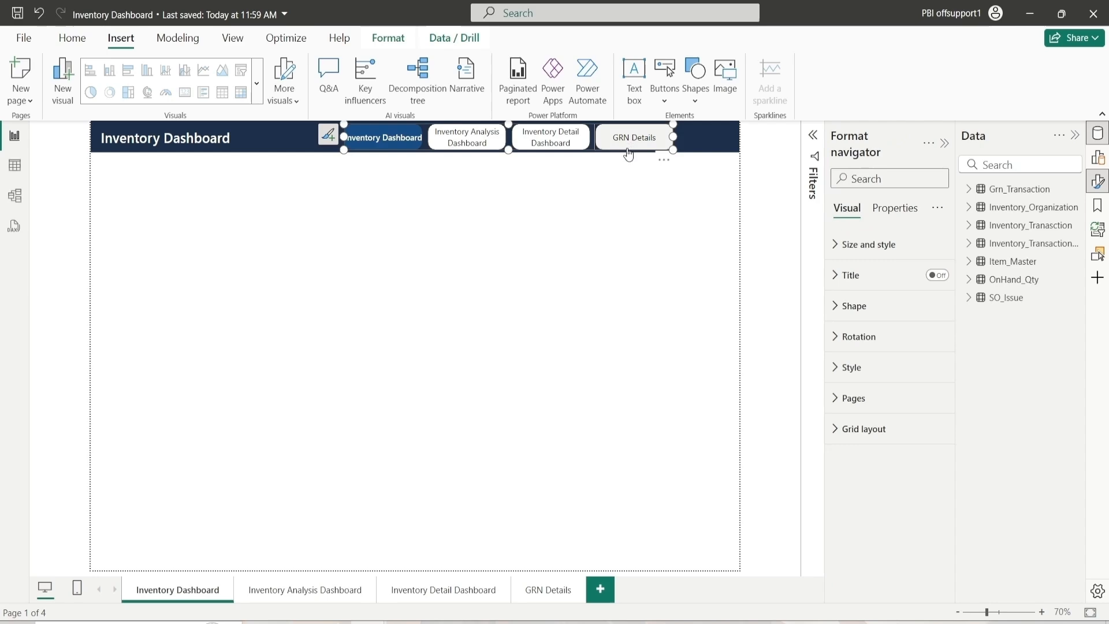
left_click(644, 180)
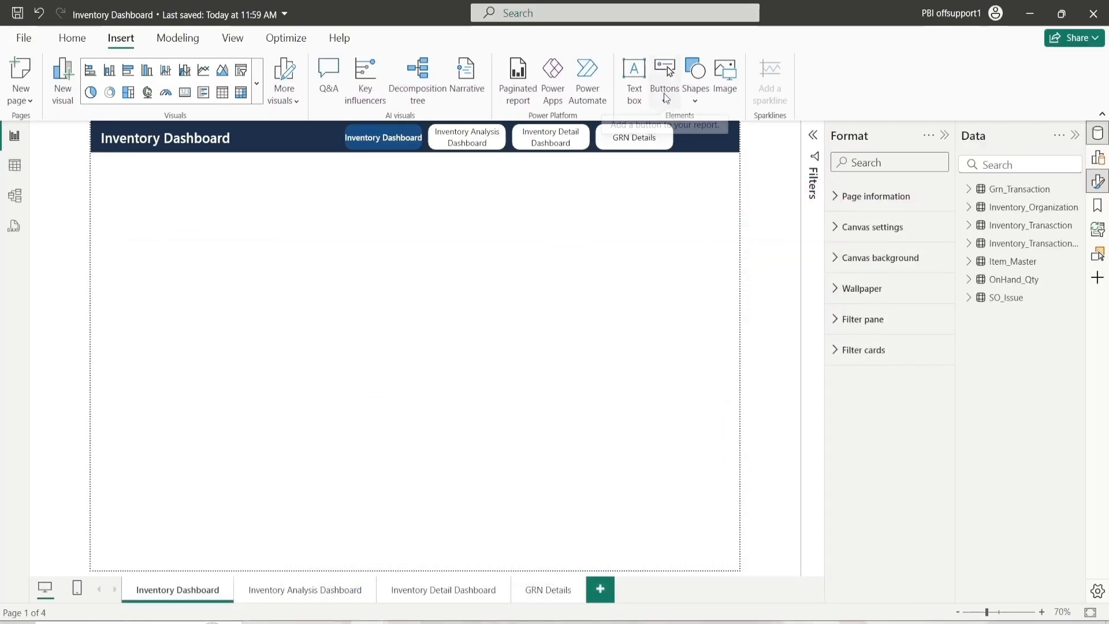
Step: Insert a Clear all slicers button and place it on the canvas just below the right part of the header banner
left_click(665, 92)
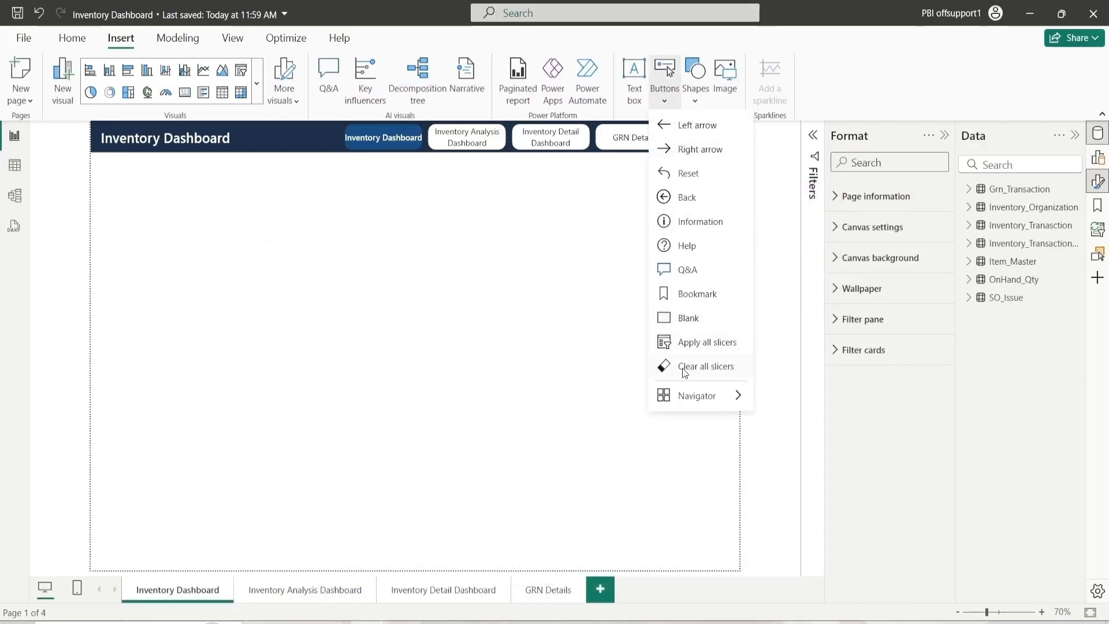
left_click(712, 372)
left_click_drag(166, 151, 622, 211)
Step: Set the Clear all slicers button's height to 50, width to 110, vertical position to 5 and horizontal position to 1160
left_click(850, 227)
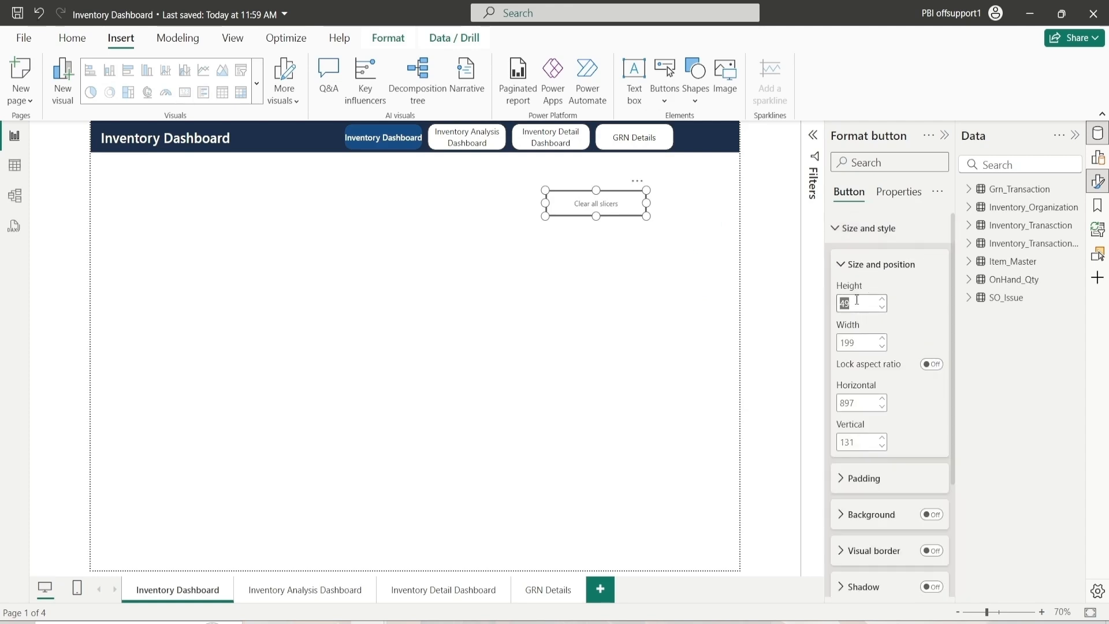
type("50")
left_click(862, 346)
type("110")
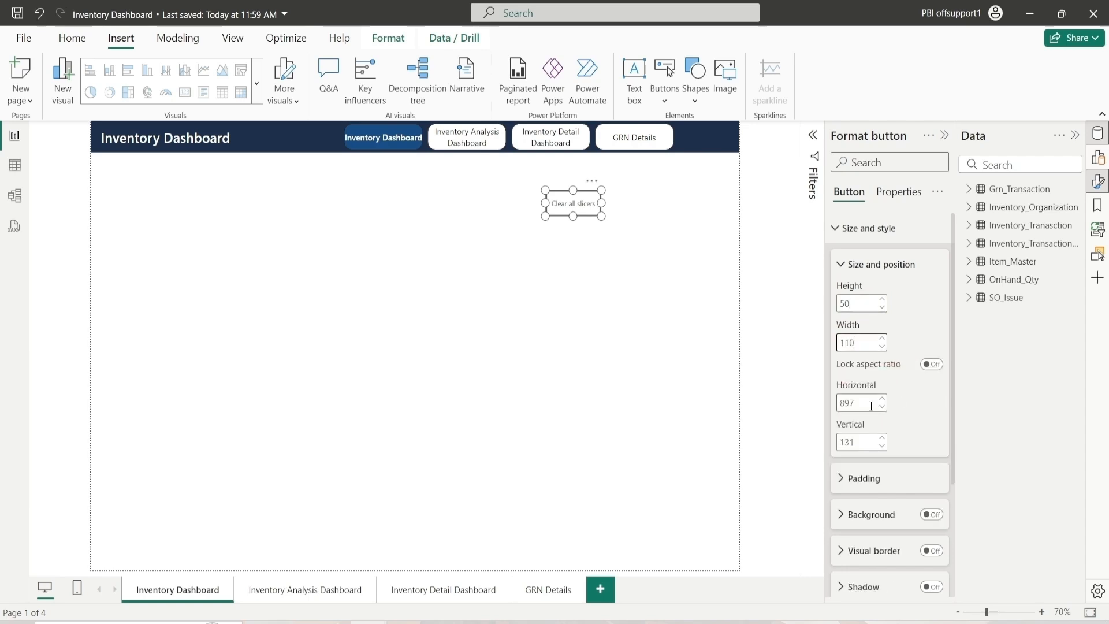
left_click(865, 443)
type("5")
left_click(873, 400)
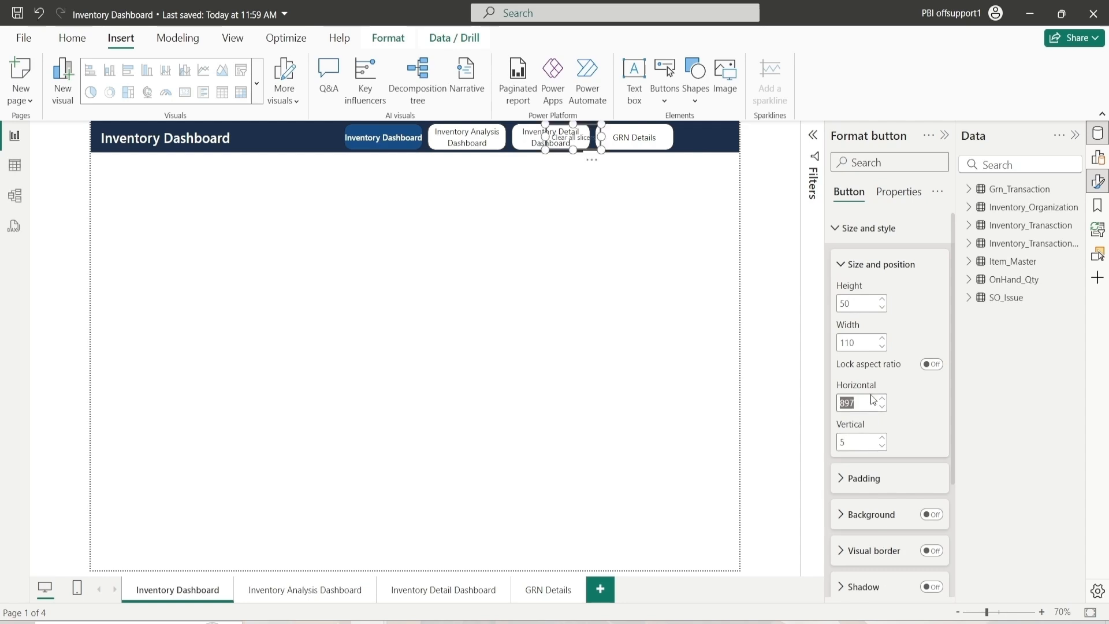
type("1160")
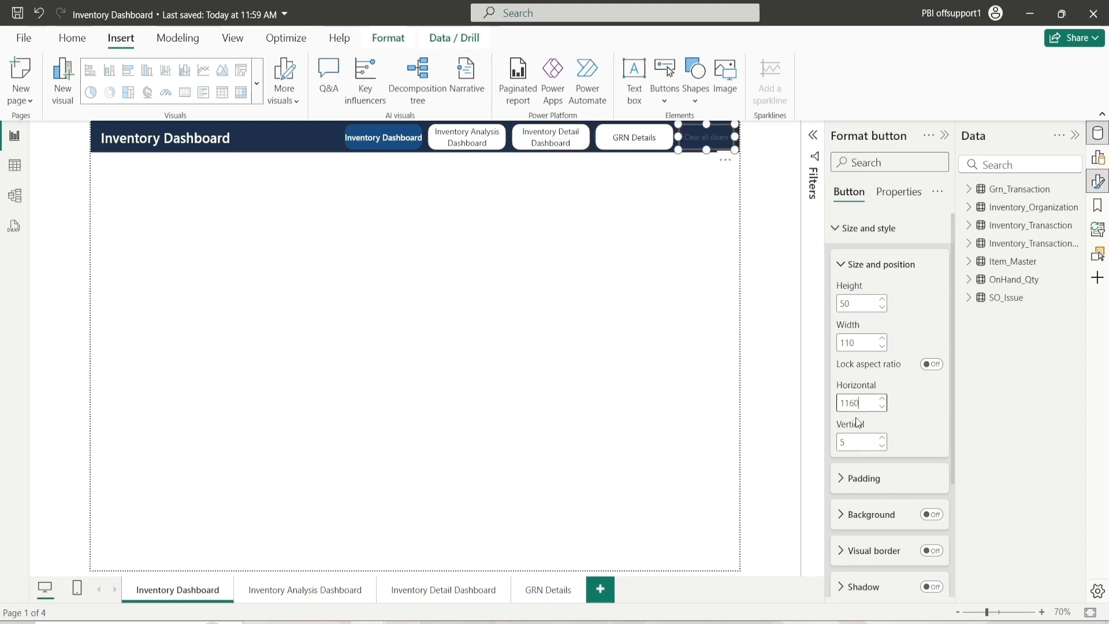
left_click(848, 272)
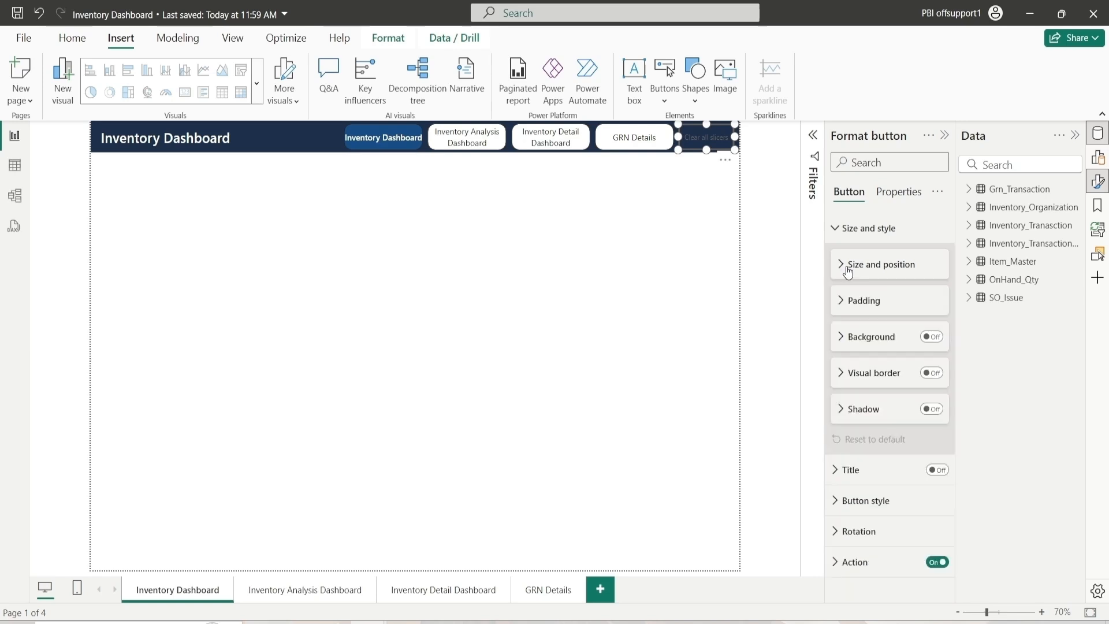
left_click(874, 236)
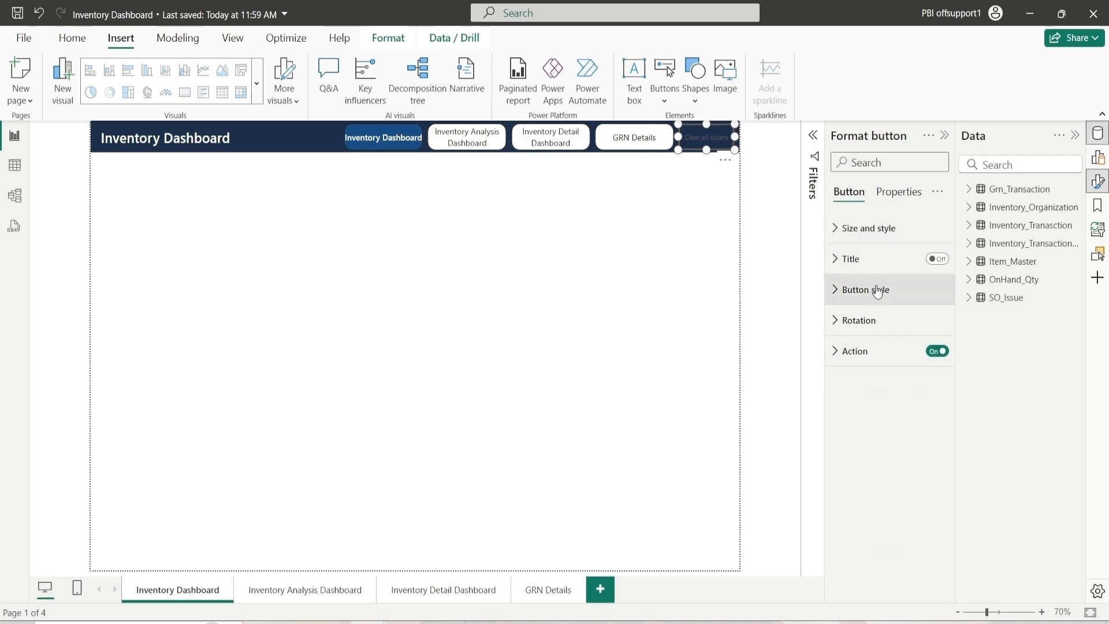
Step: Round the corners of the Clear all slicers button's rectangle shape to 15 px
left_click(866, 299)
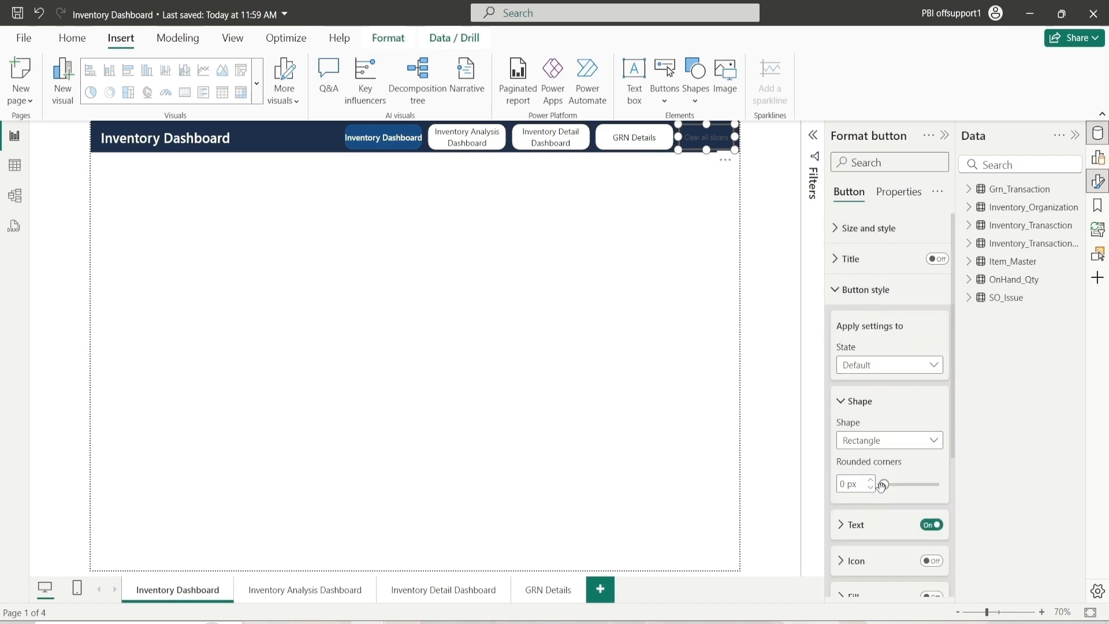
left_click_drag(883, 487, 893, 487)
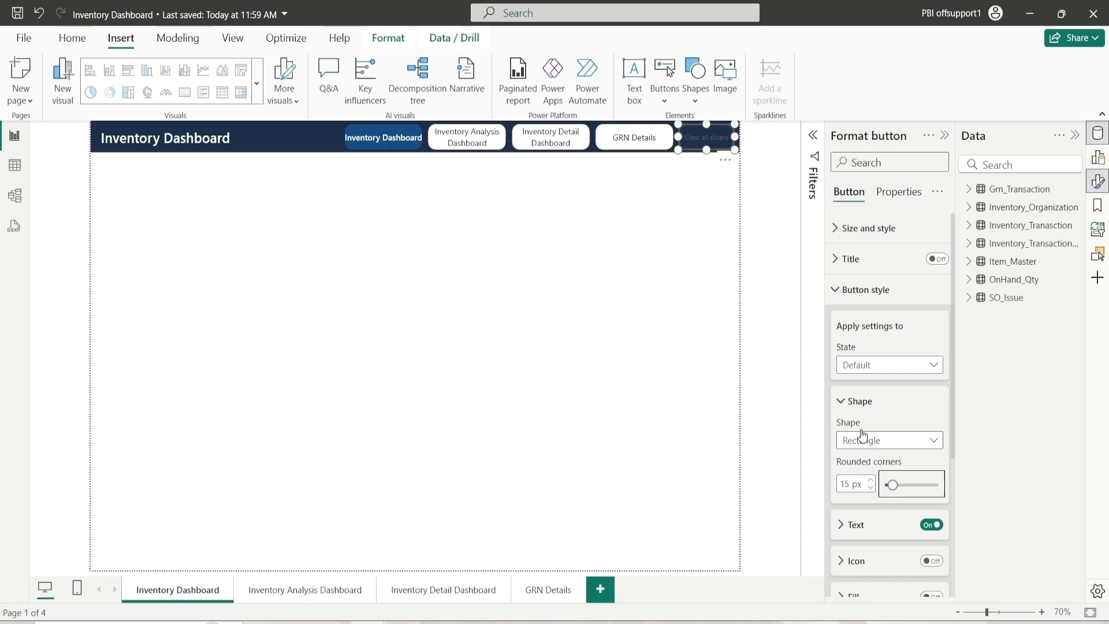
left_click(849, 404)
Step: Change the Clear all slicers button's label to "Clear Filters" with font size 12 and white text
left_click(873, 438)
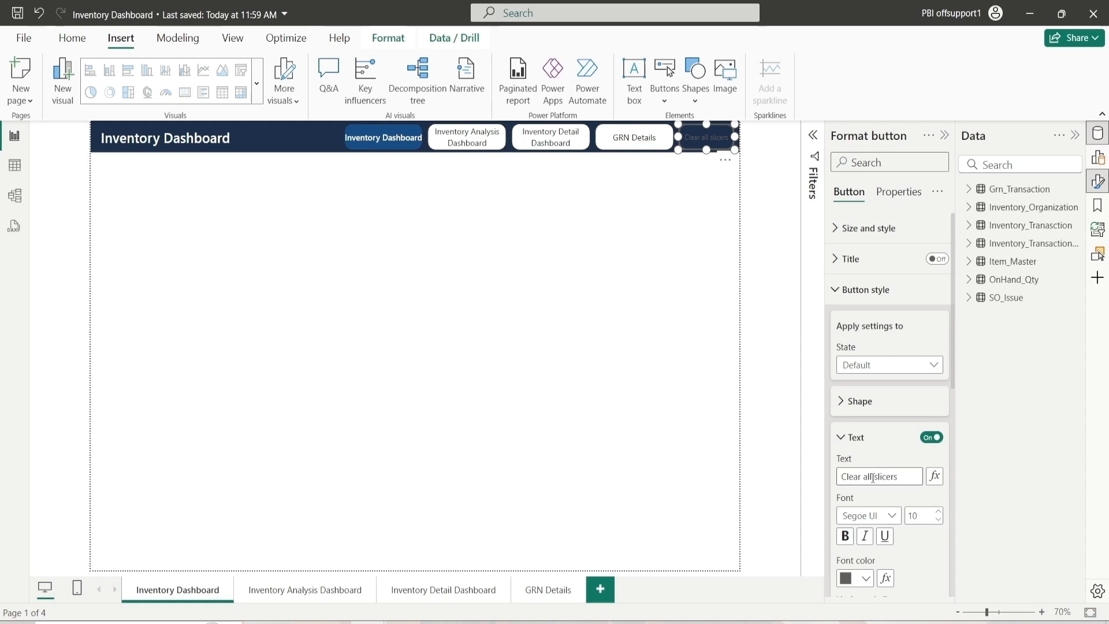
left_click_drag(898, 479, 866, 479)
type("Filt")
left_click(939, 512)
scroll(925, 497, "down", 4)
scroll(872, 456, "up", 2)
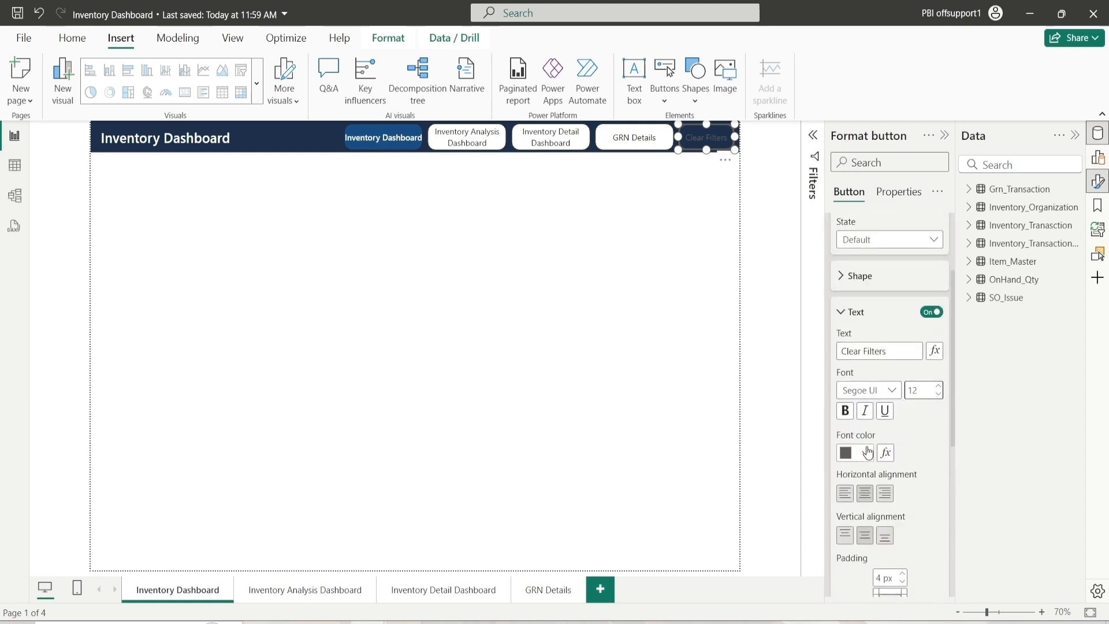
left_click(865, 453)
left_click(854, 211)
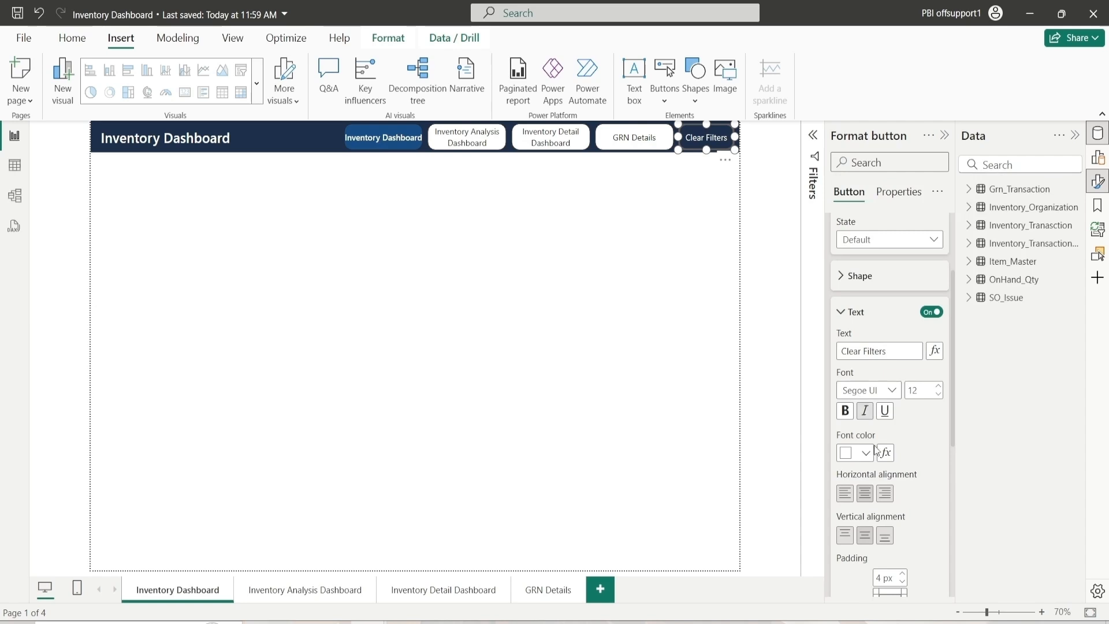
left_click(856, 312)
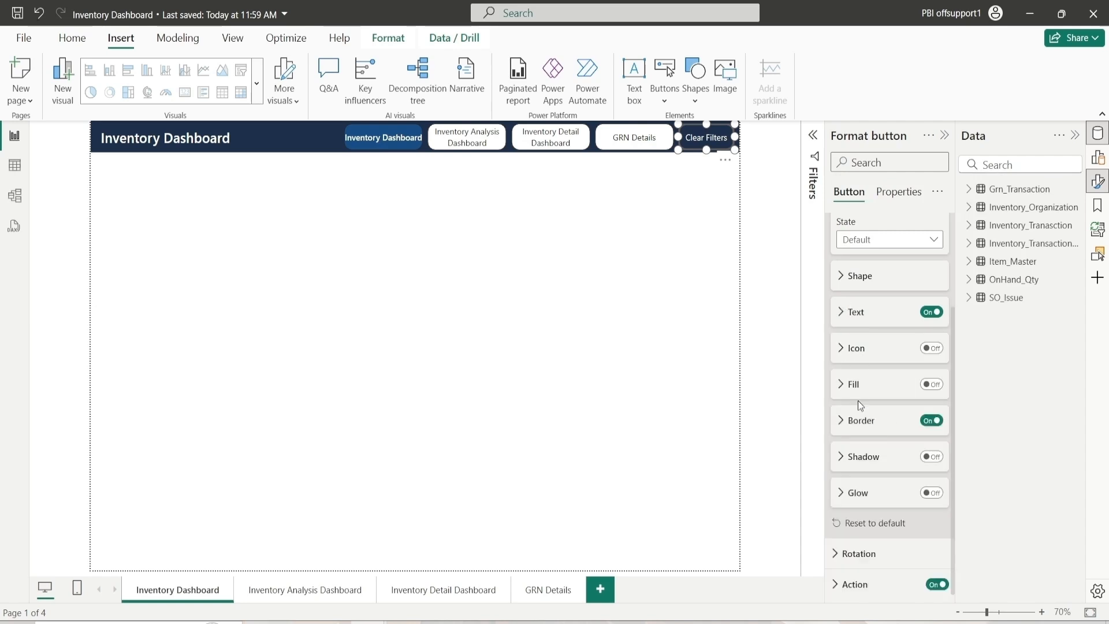
Step: Set the border color of the Clear Filters button to white
left_click(858, 420)
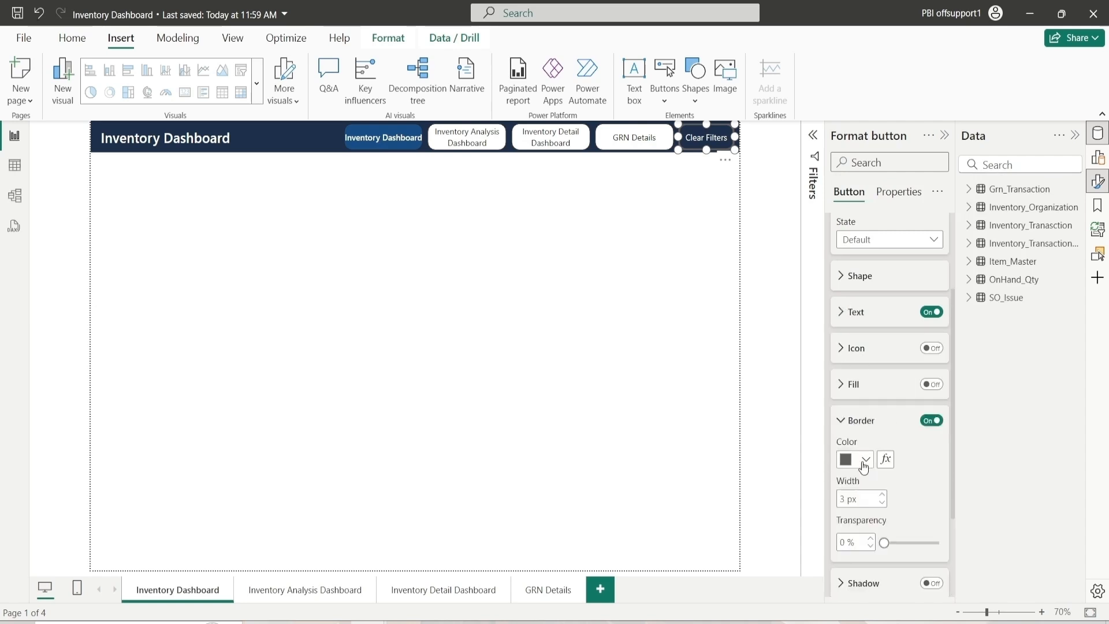
left_click(865, 461)
left_click(856, 277)
left_click(862, 423)
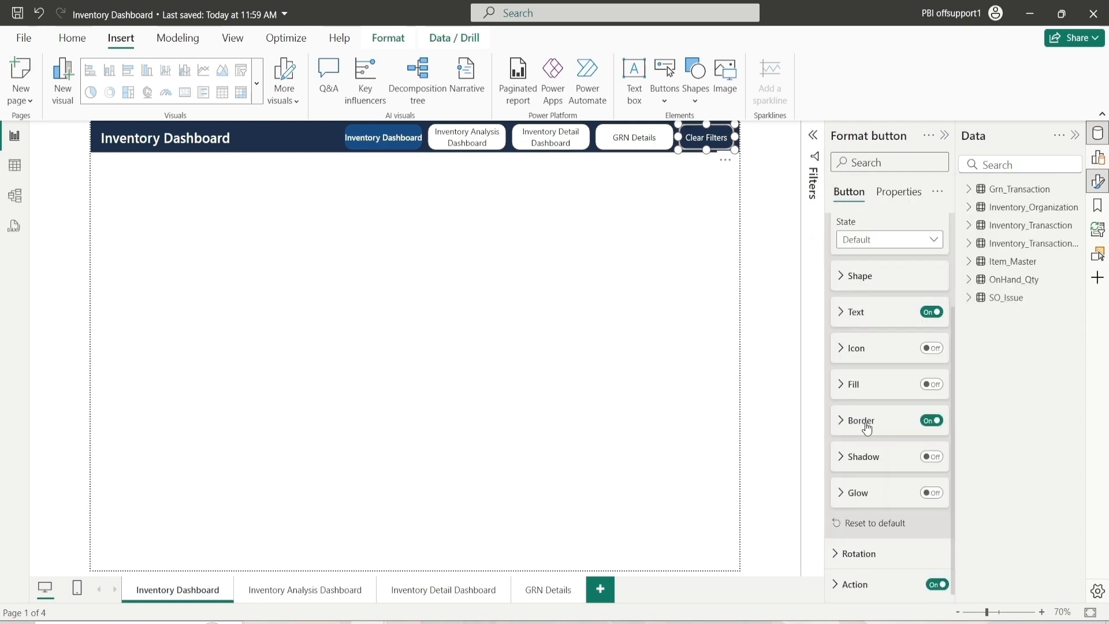
Step: Check the Clear Filters button's action type and its appearance in the header banner
scroll(867, 425, "up", 2)
left_click(855, 287)
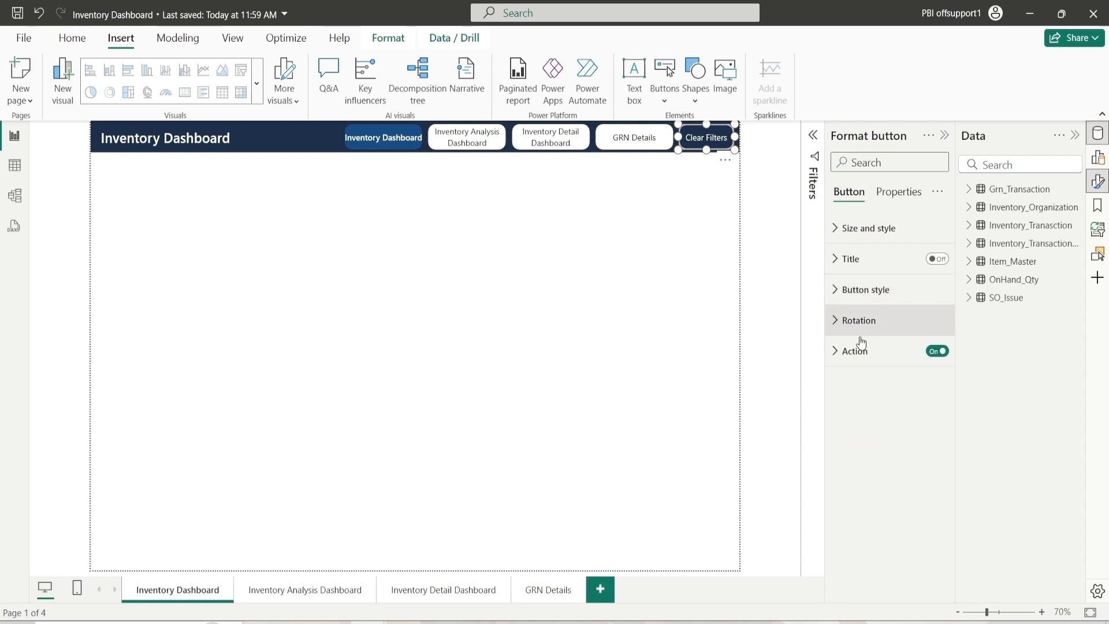
left_click(855, 351)
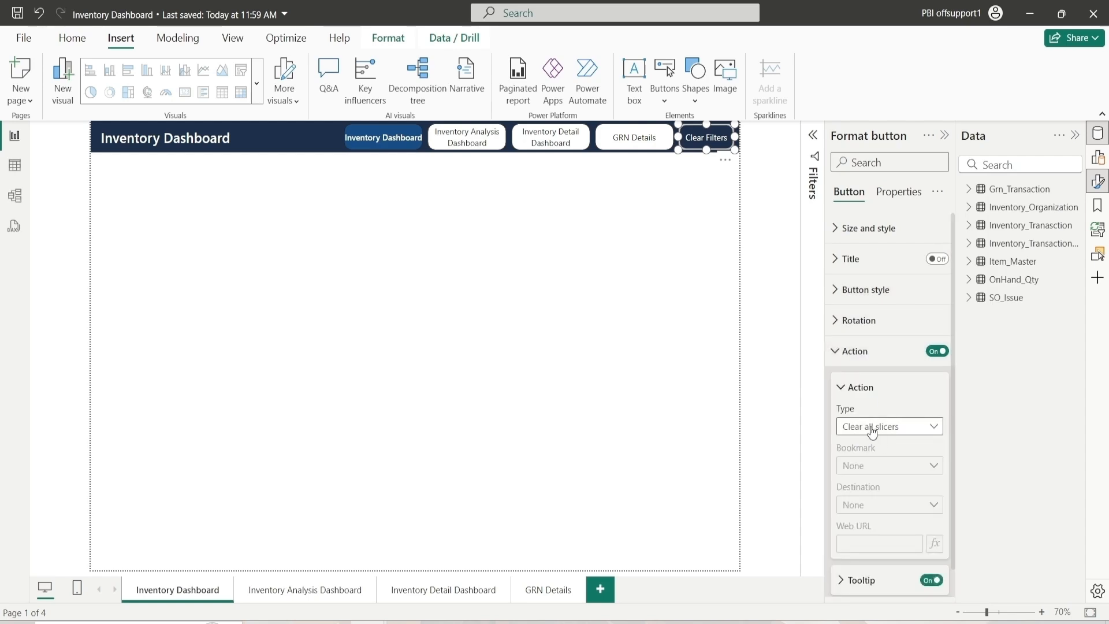
left_click(860, 354)
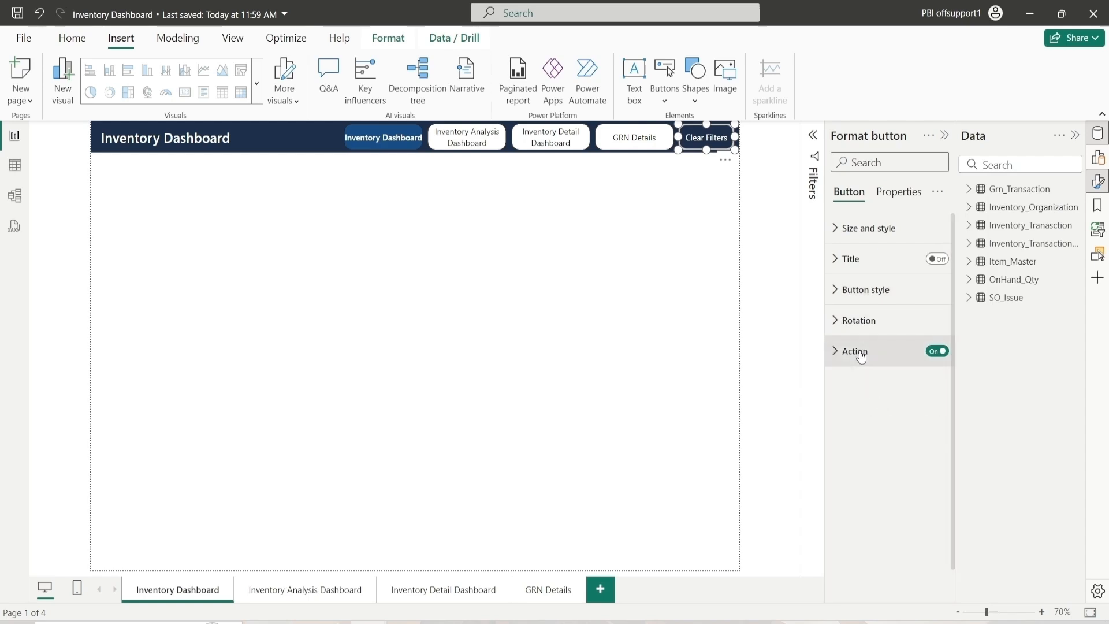
left_click(657, 244)
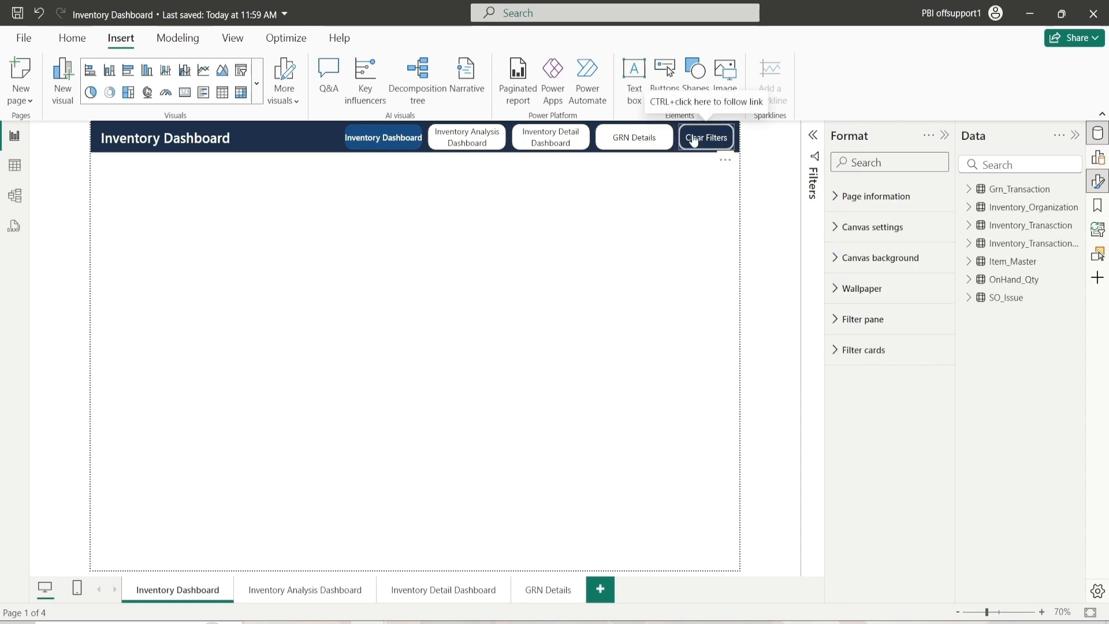
left_click(700, 150)
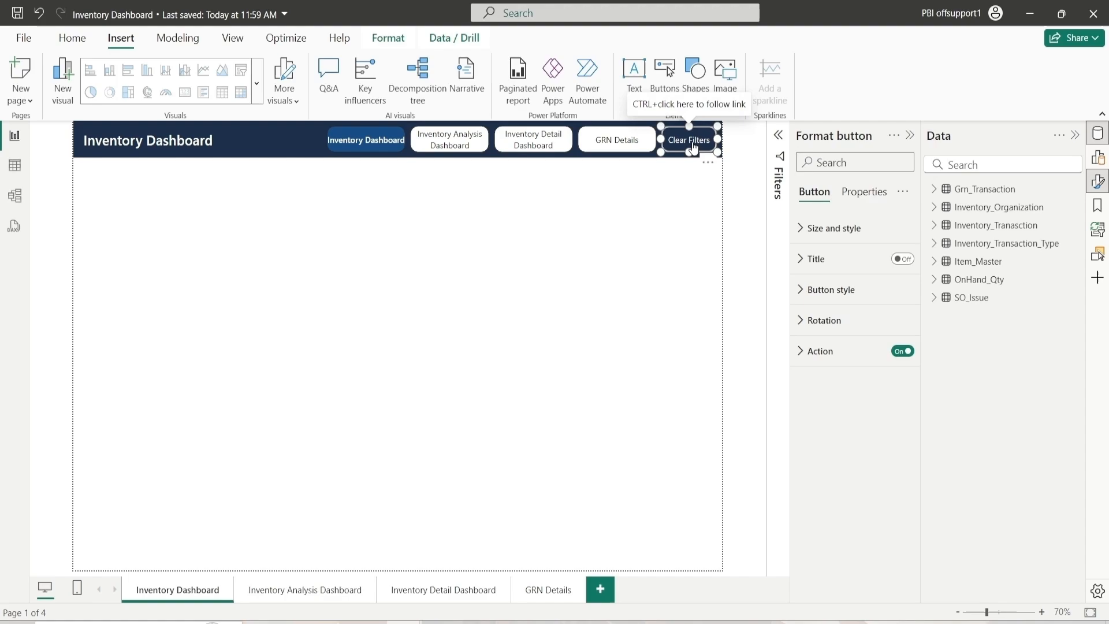
left_click(608, 263)
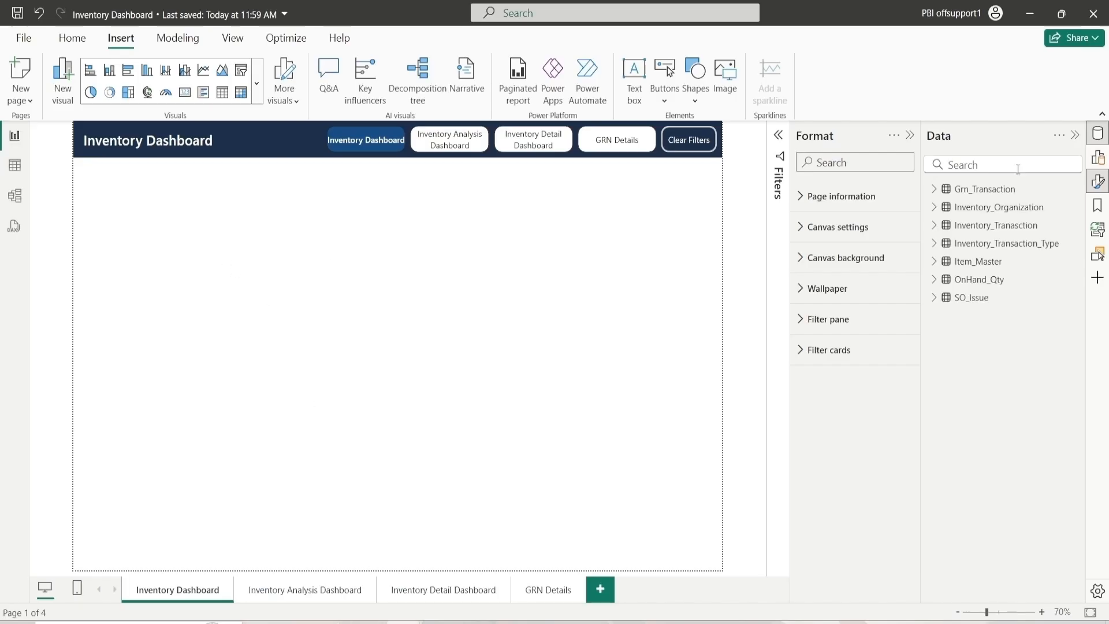
Step: Insert a card visual on the Inventory Dashboard page and set its height to 70 and width to 240
left_click(1097, 158)
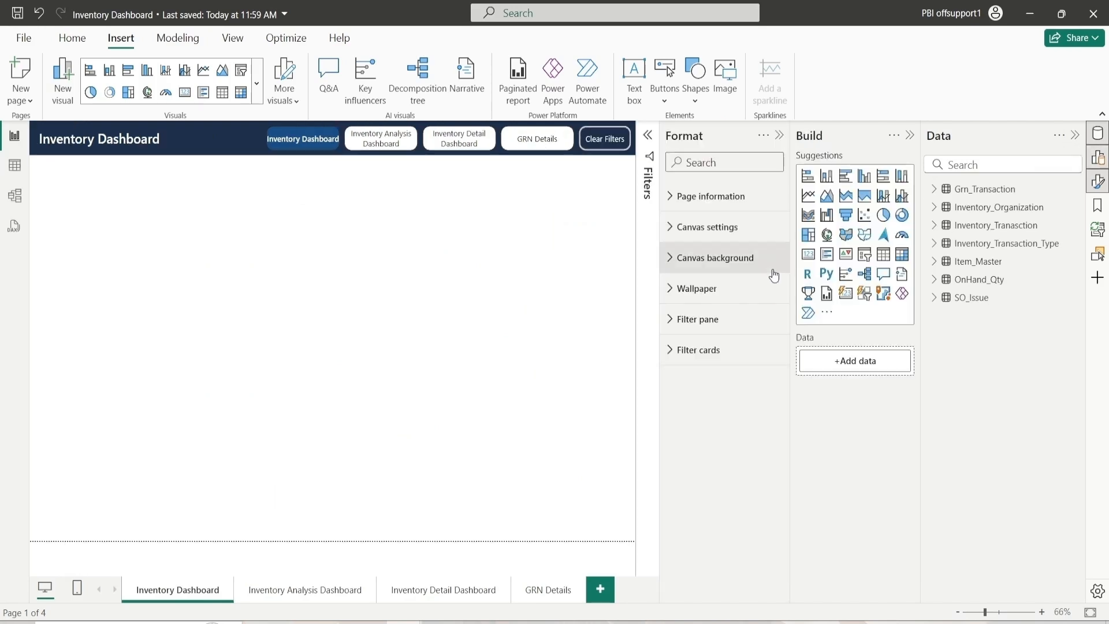
left_click(813, 260)
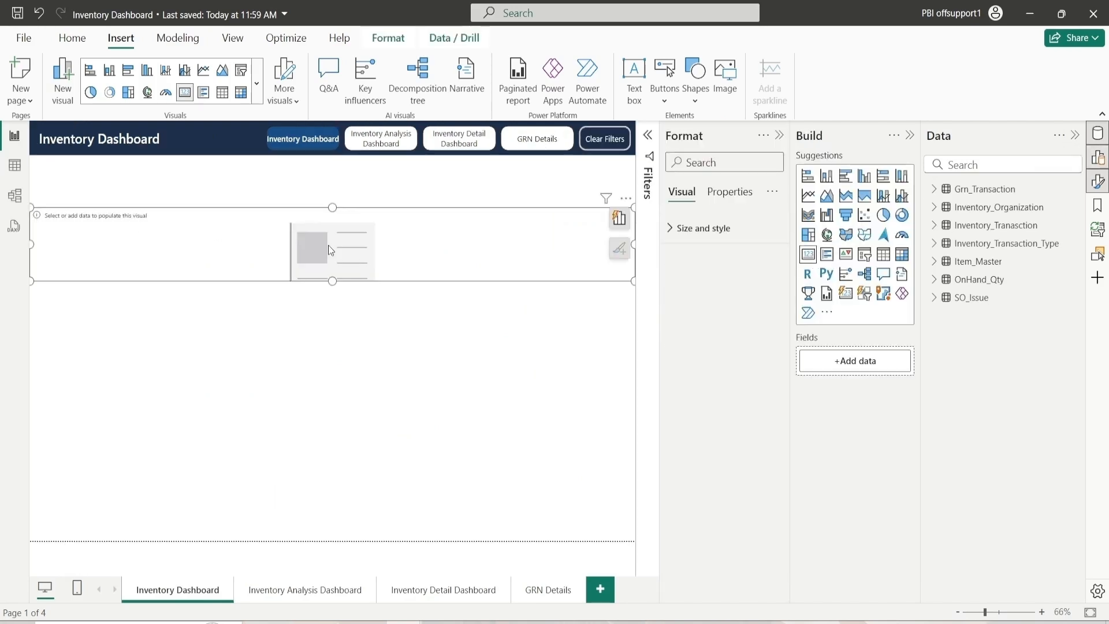
left_click(677, 232)
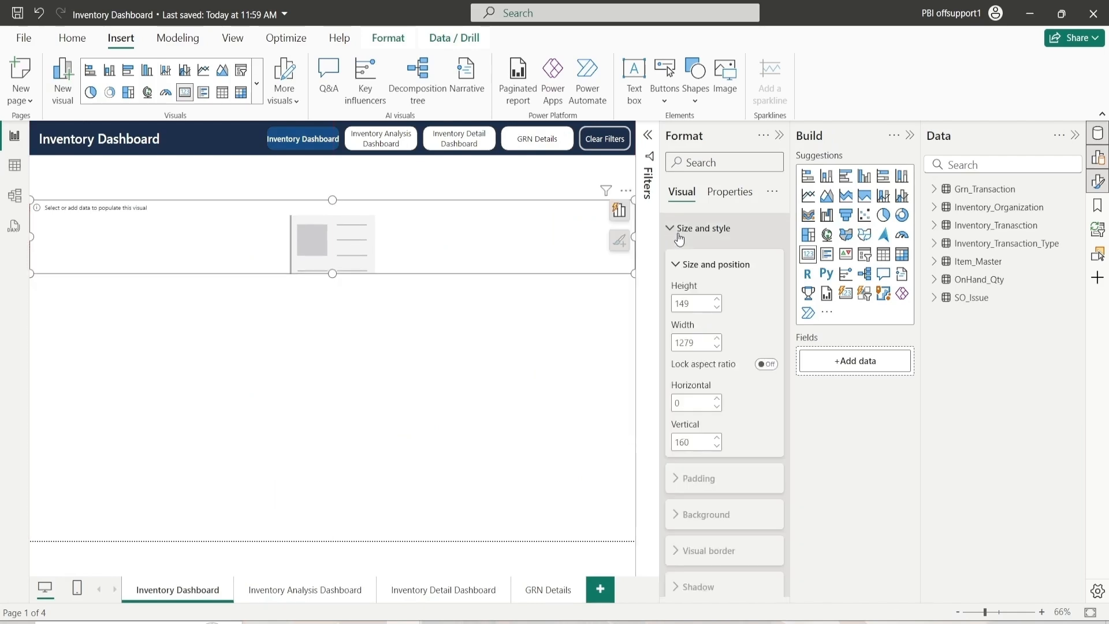
left_click(701, 301)
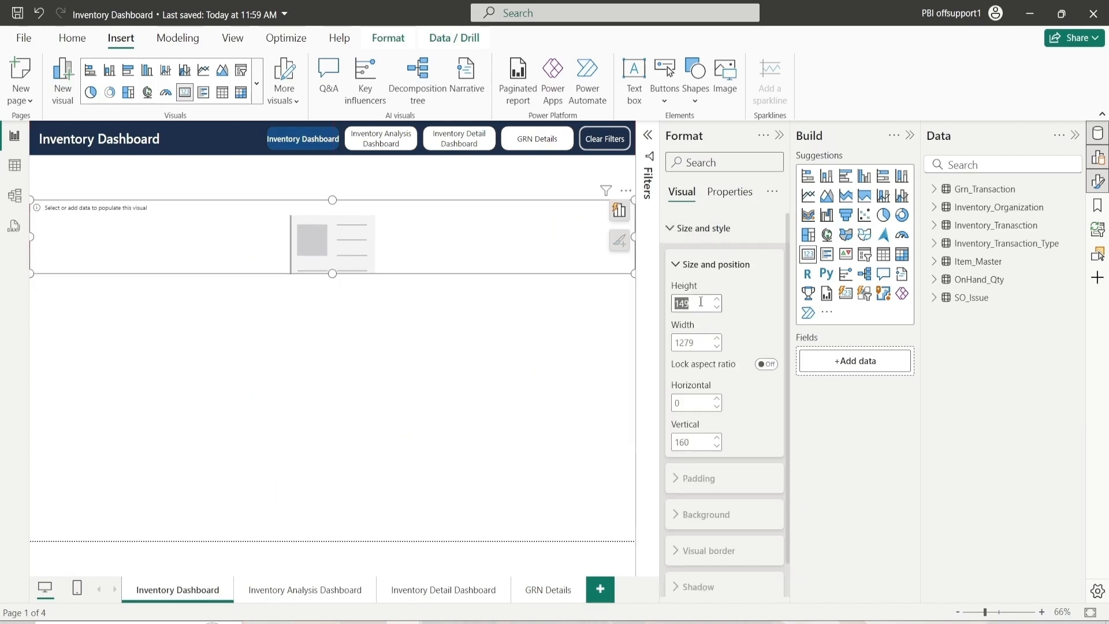
type("60")
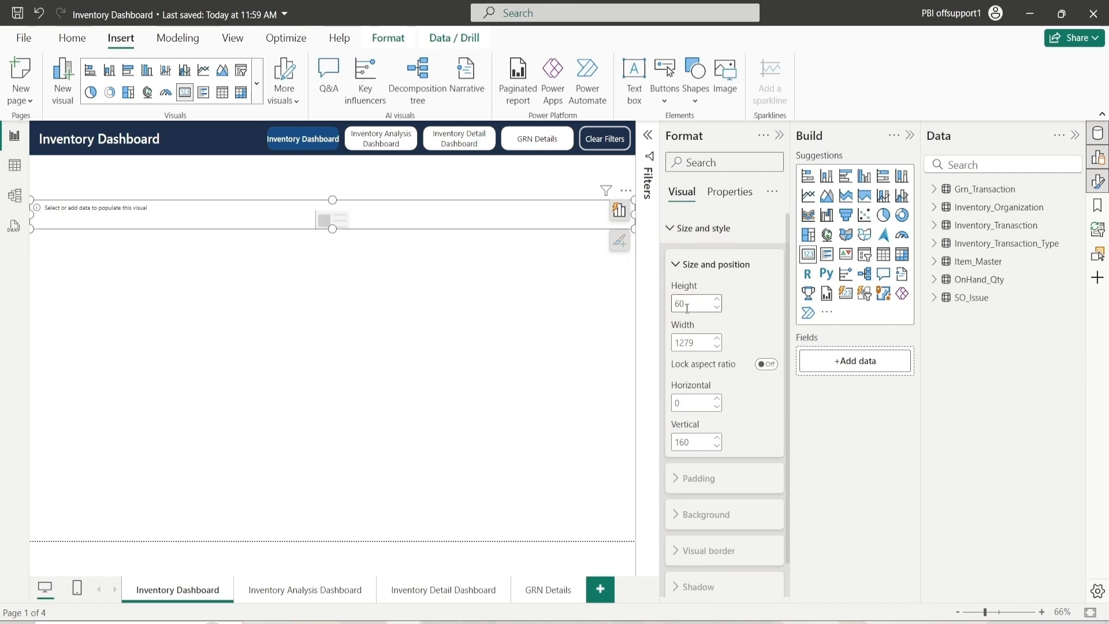
key("BackSpace")
type("90")
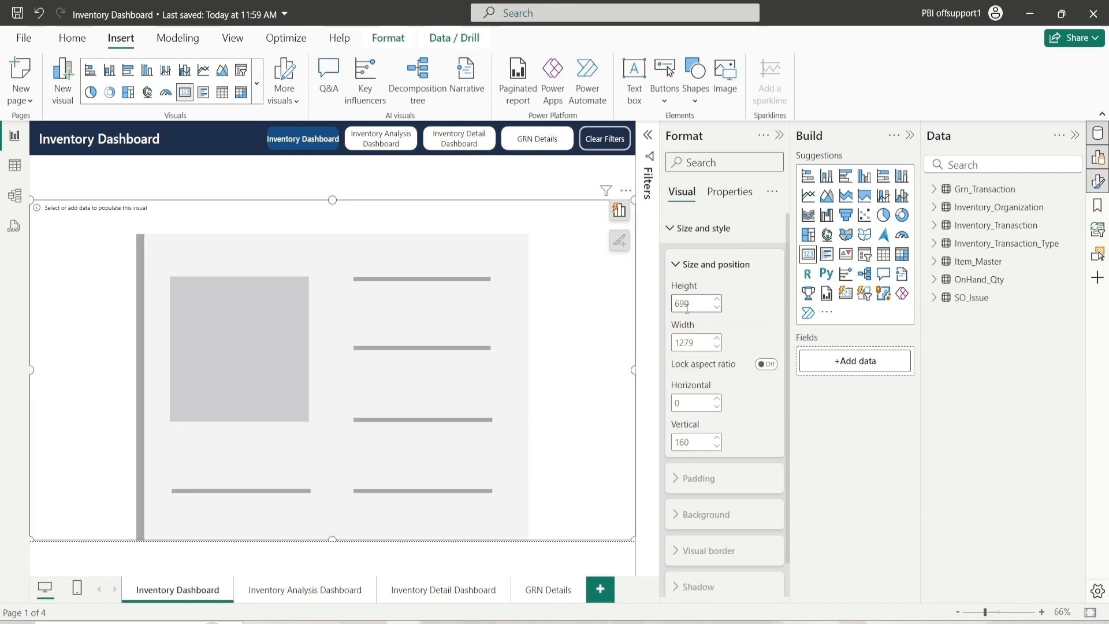
key("BackSpace")
key("BackSpace")
key("BackSpace")
type("70")
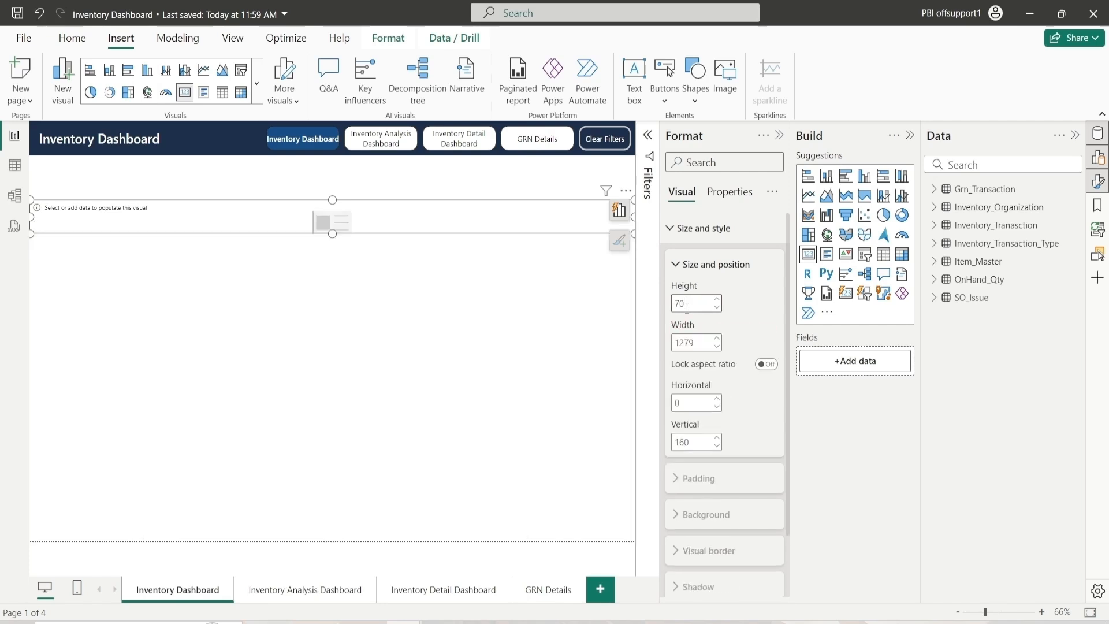
double_click(695, 343)
type("240")
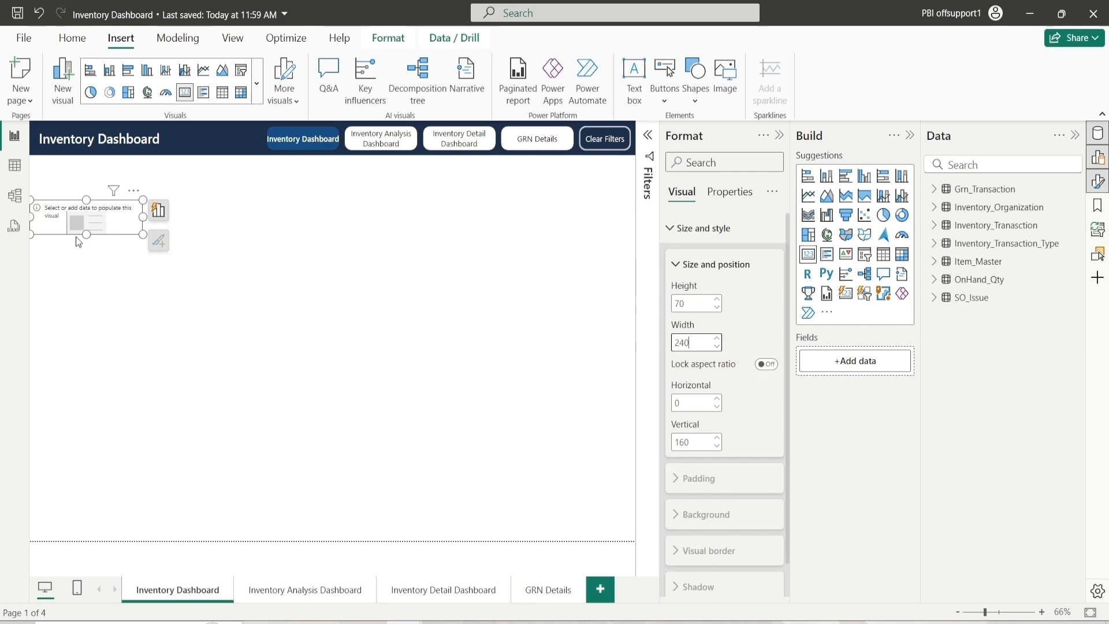
Step: Position the card just below the header banner at horizontal 10 and vertical 80
left_click_drag(88, 229, 97, 211)
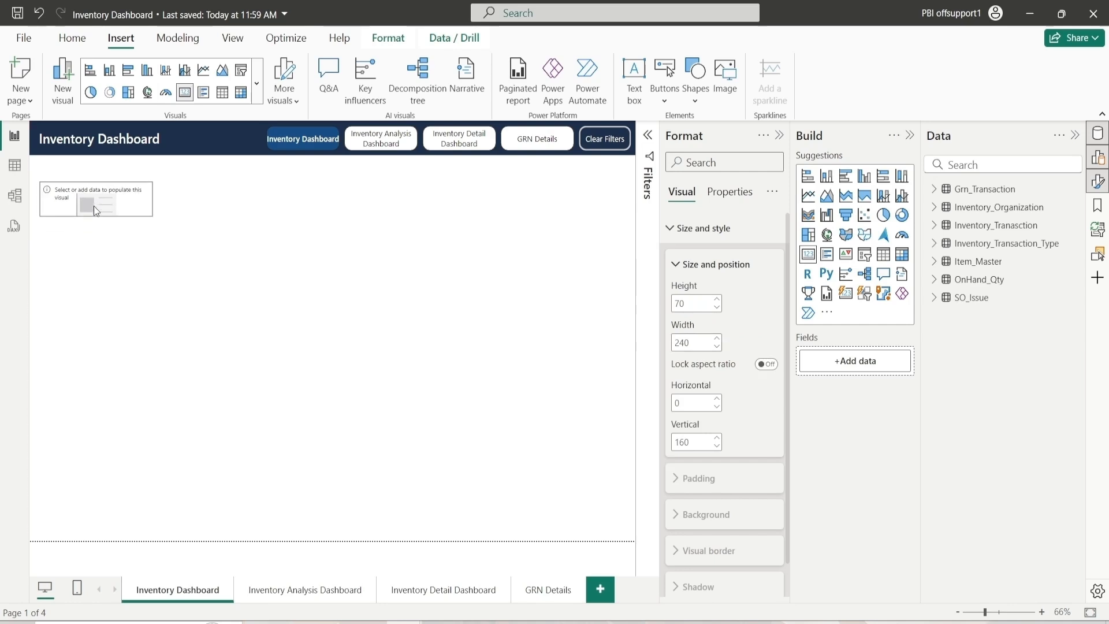
double_click(698, 440)
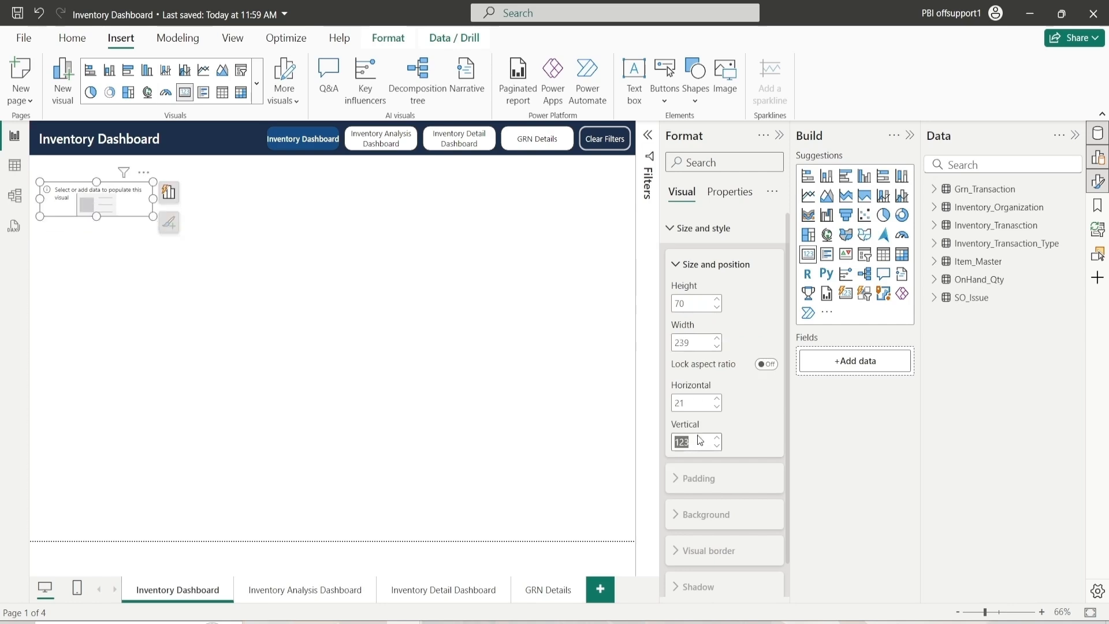
type("80")
double_click(699, 402)
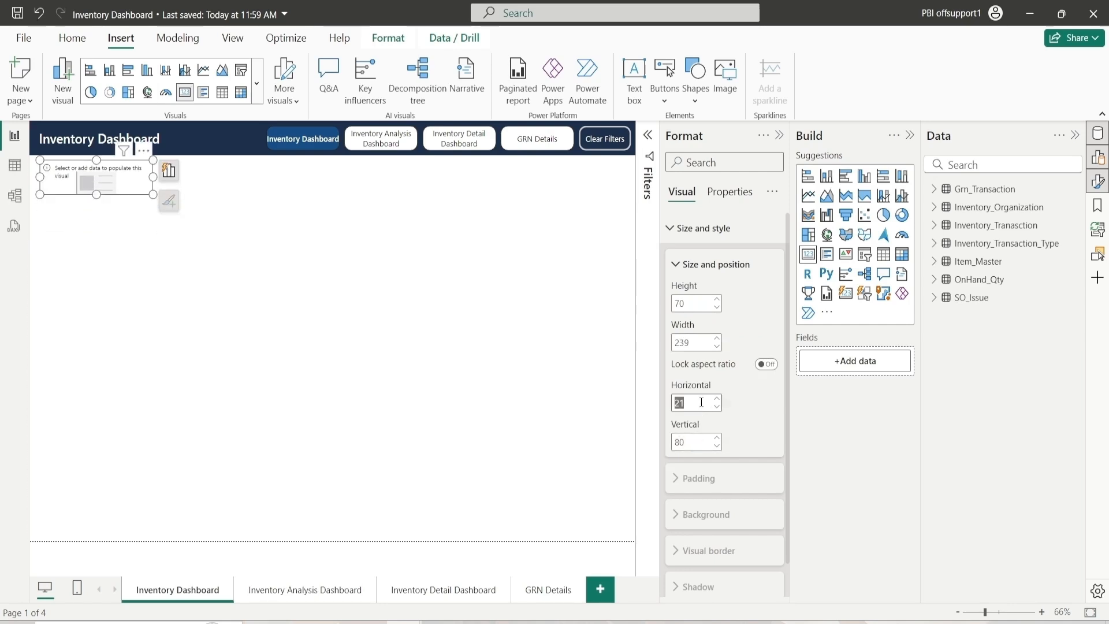
type("10")
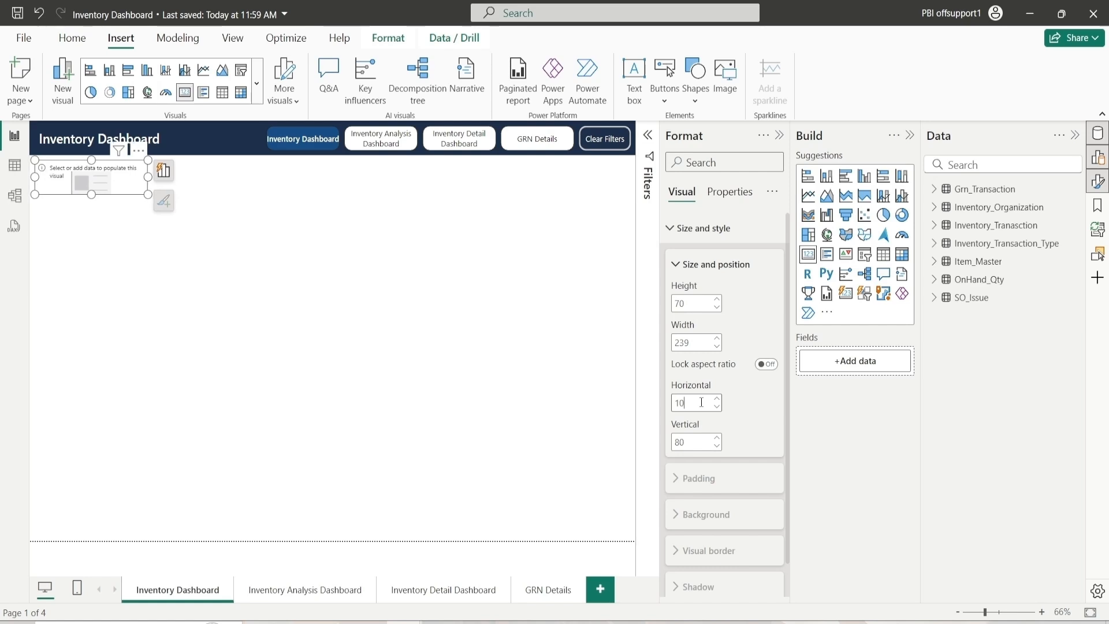
left_click(705, 263)
left_click(702, 228)
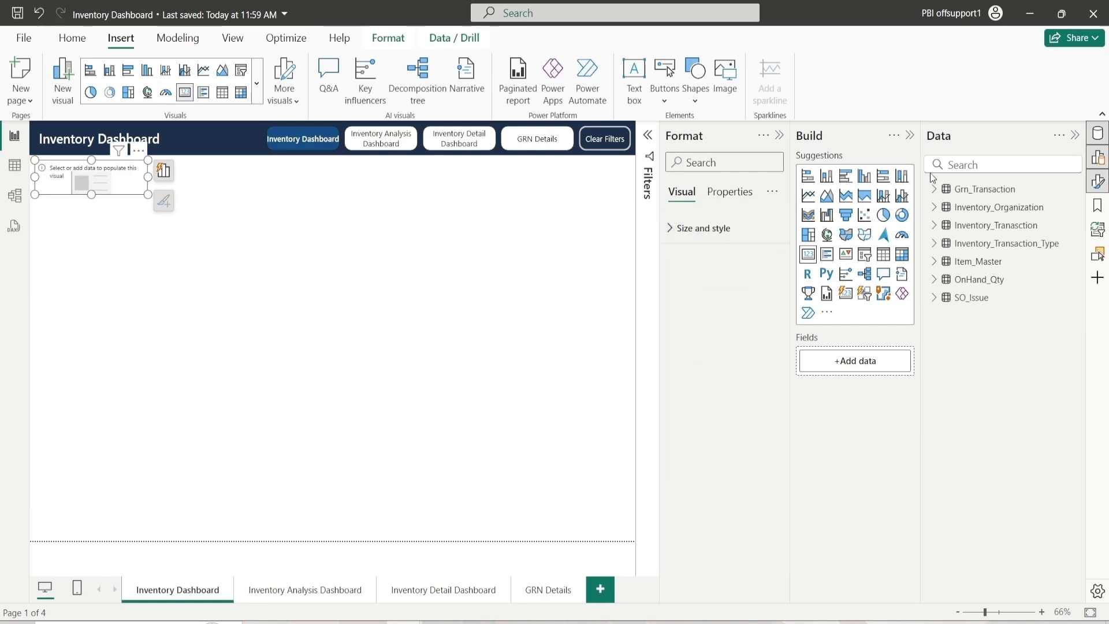
Step: Find the Inventory_Value field of the OnHand_Qty table and add it to the card
left_click(974, 168)
type("In")
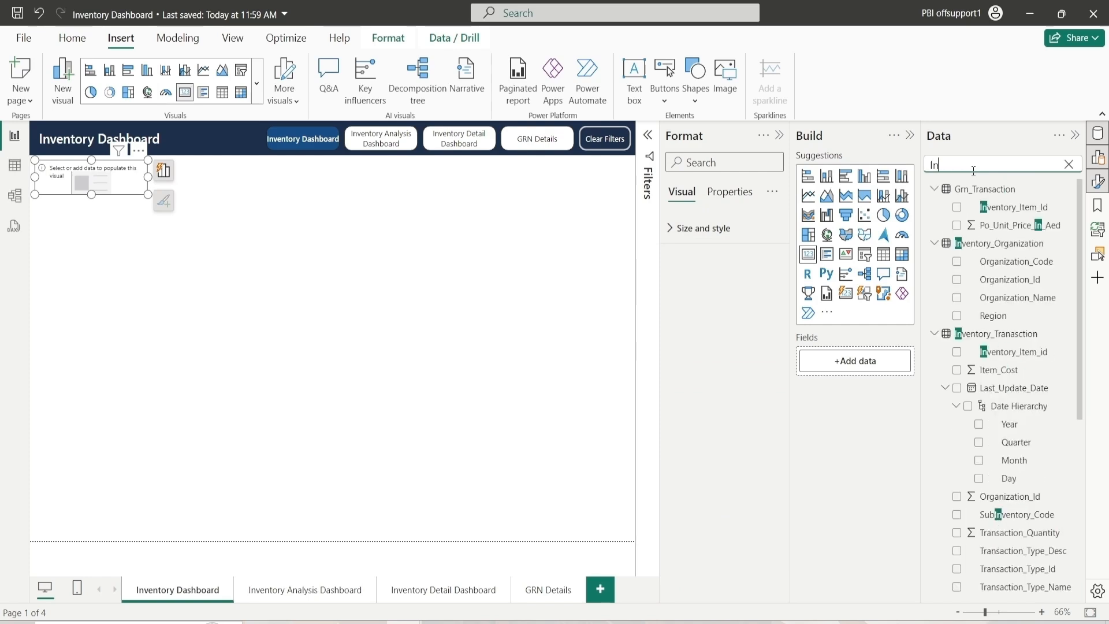
type("vetory")
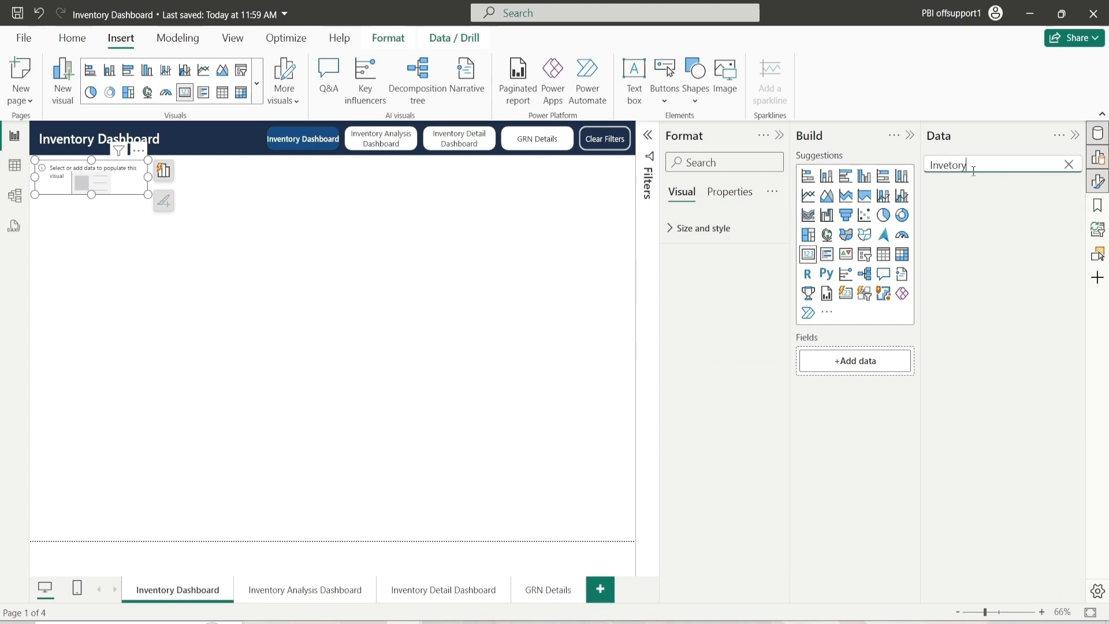
key("BackSpace")
key("BackSpace")
key("BackSpace")
key("BackSpace")
type("n")
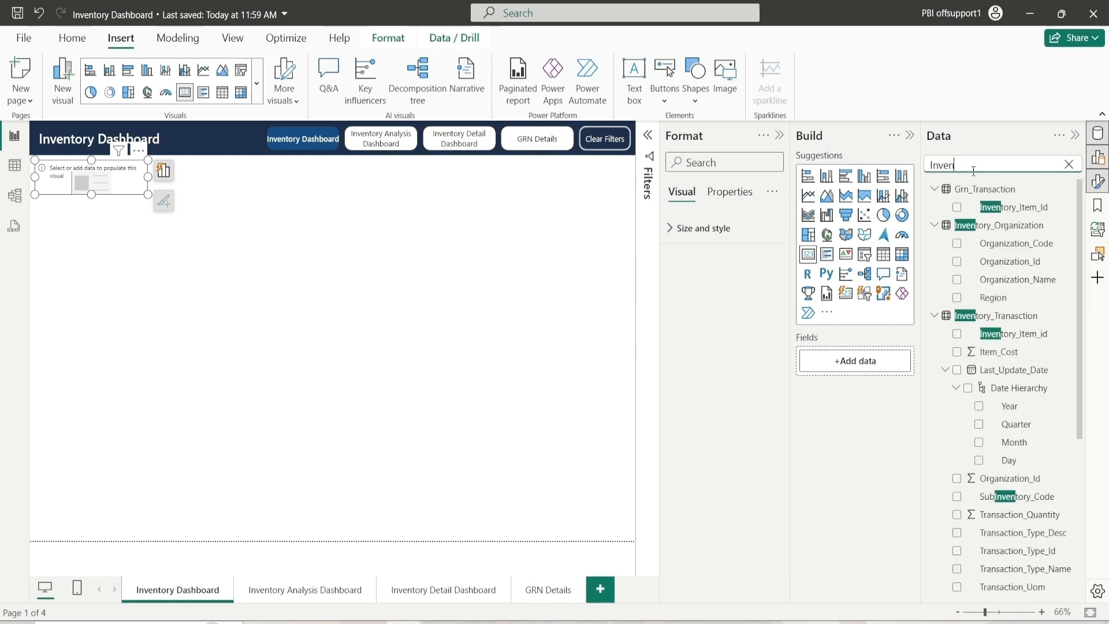
scroll(1004, 410, "down", 5)
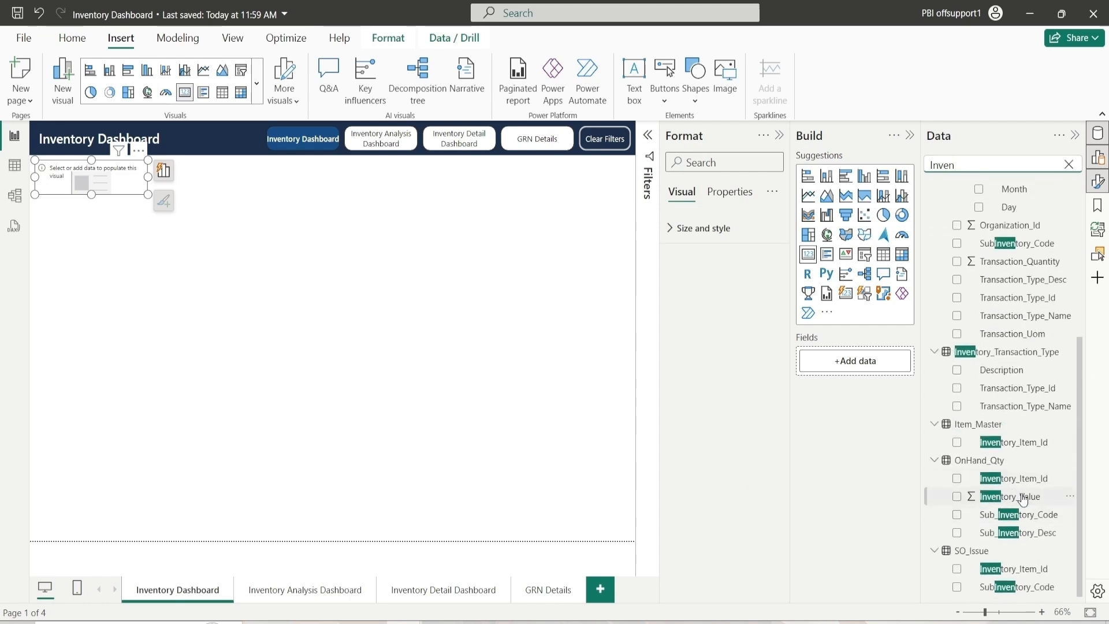
left_click_drag(1024, 500, 858, 362)
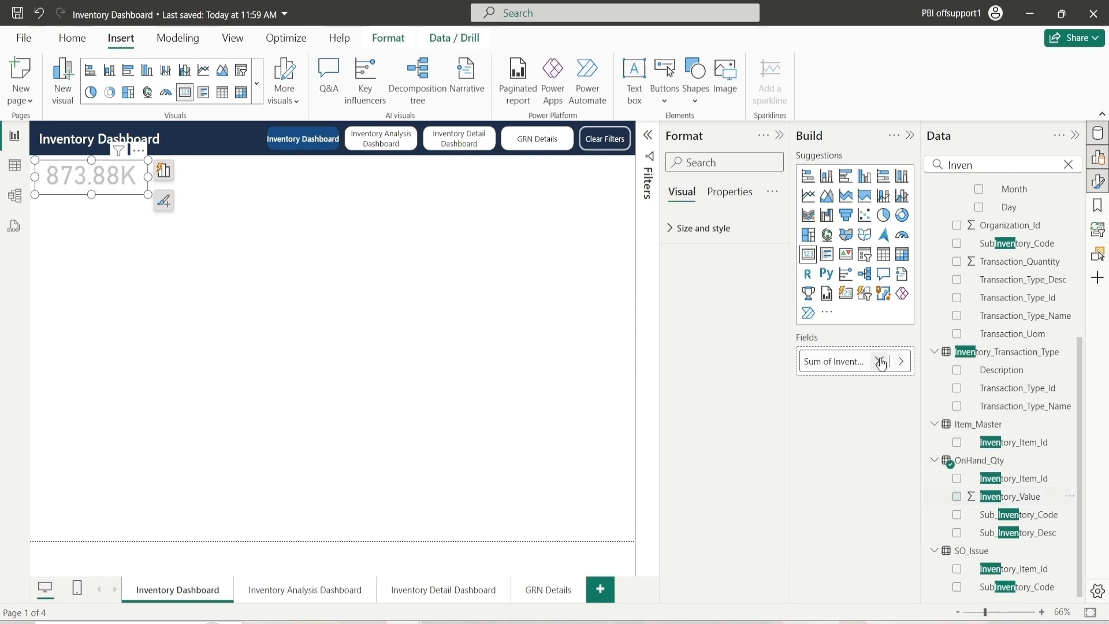
Step: Turn on the card's title and set its text to "Inventory Value"
left_click(702, 231)
left_click(702, 231)
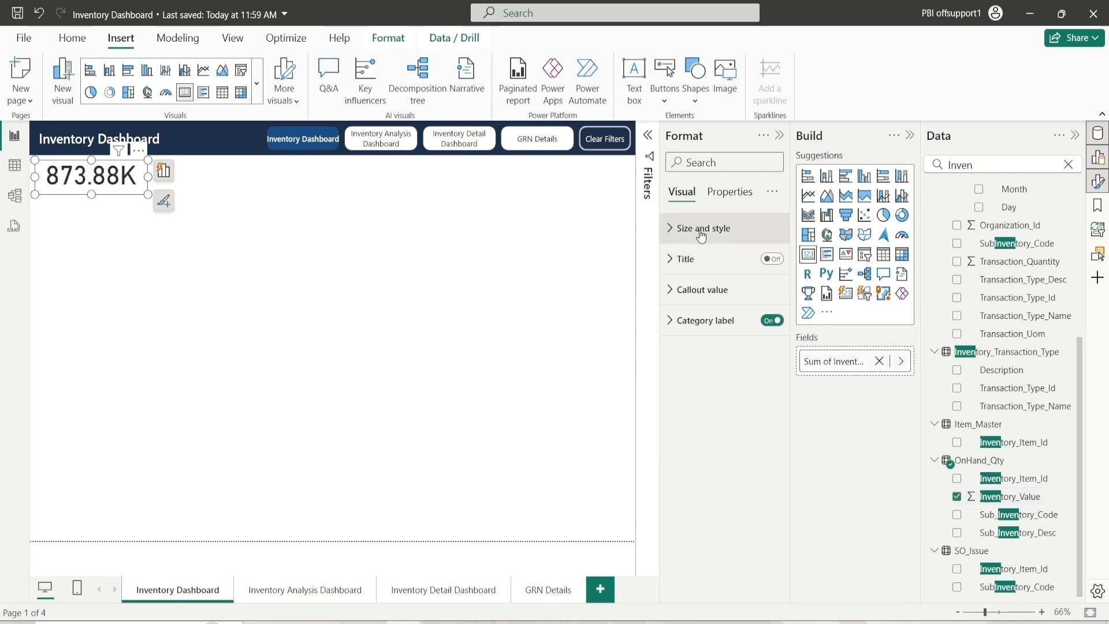
left_click(767, 260)
left_click(750, 263)
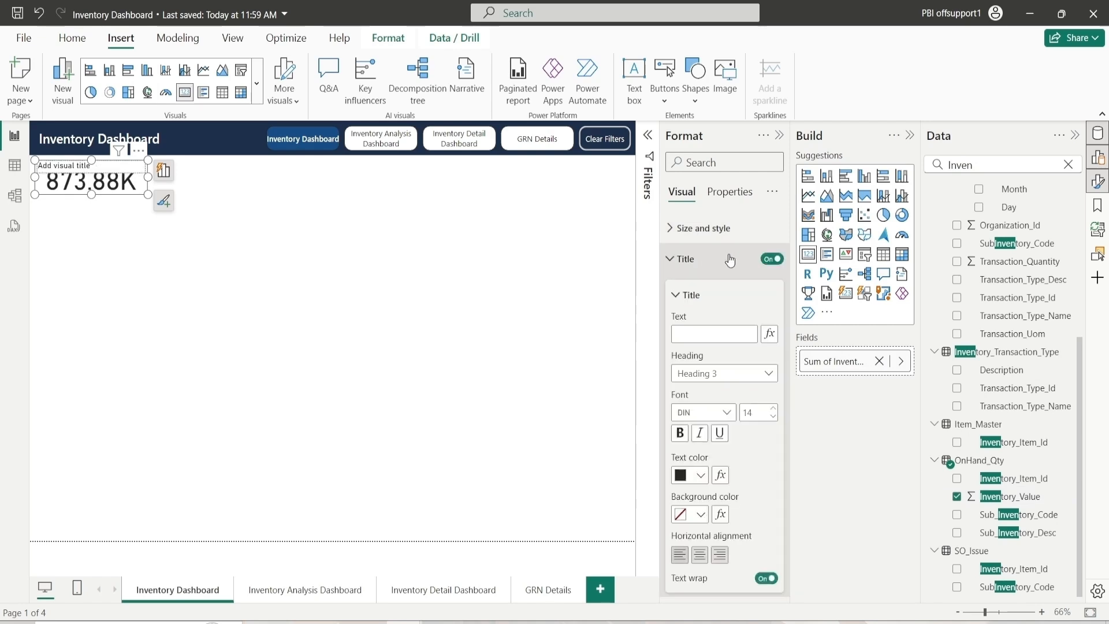
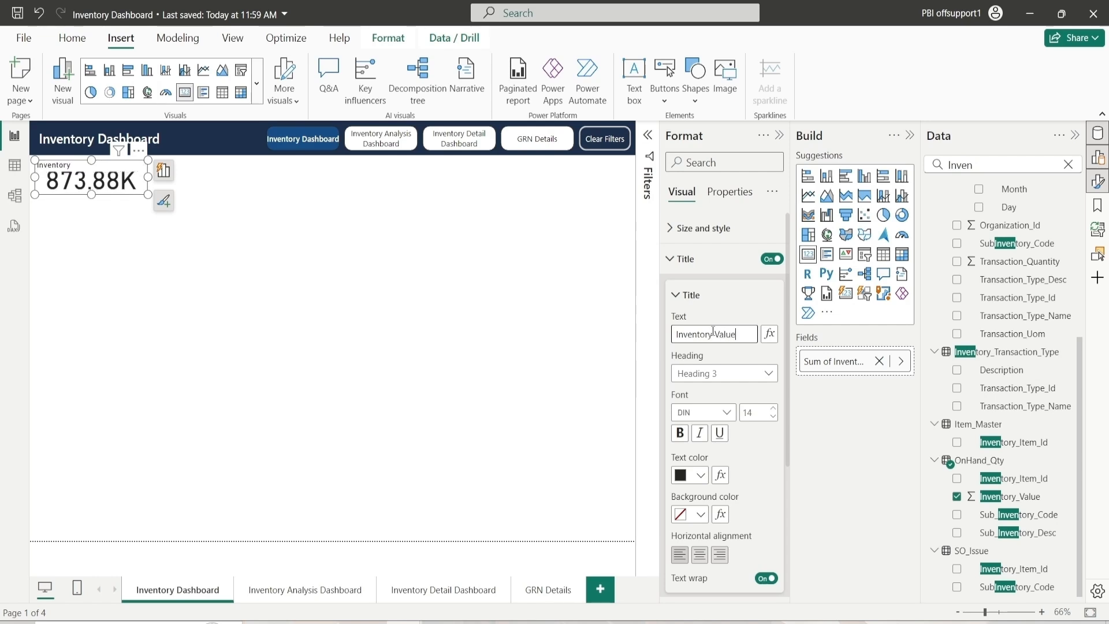
Step: Set the card title's font to Segoe UI Semibold at size 12
left_click(721, 416)
scroll(740, 374, "down", 3)
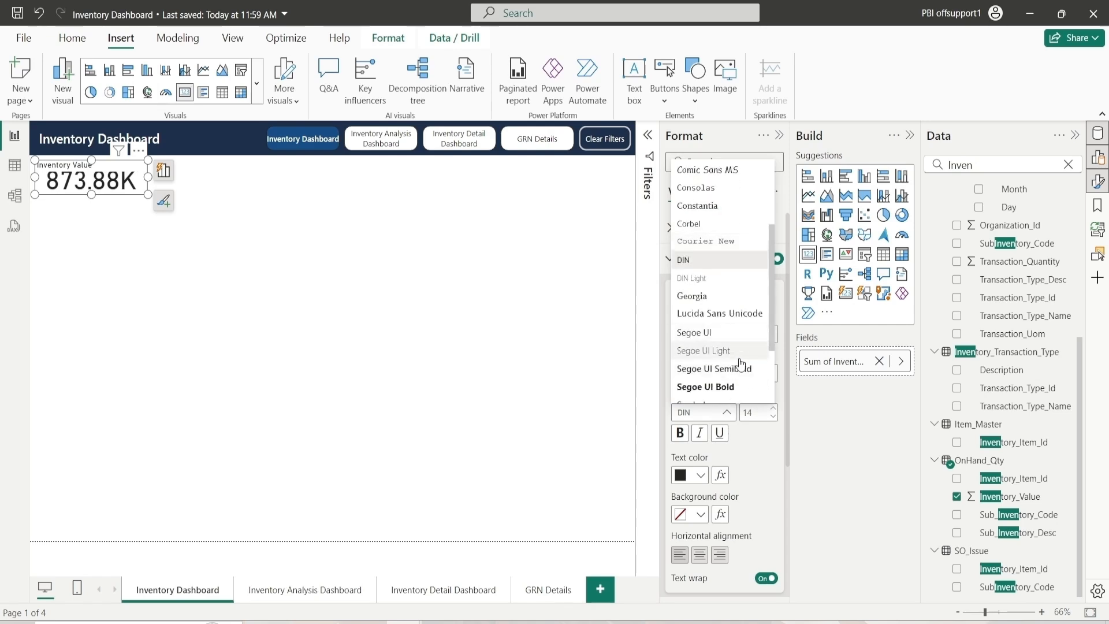
left_click(741, 370)
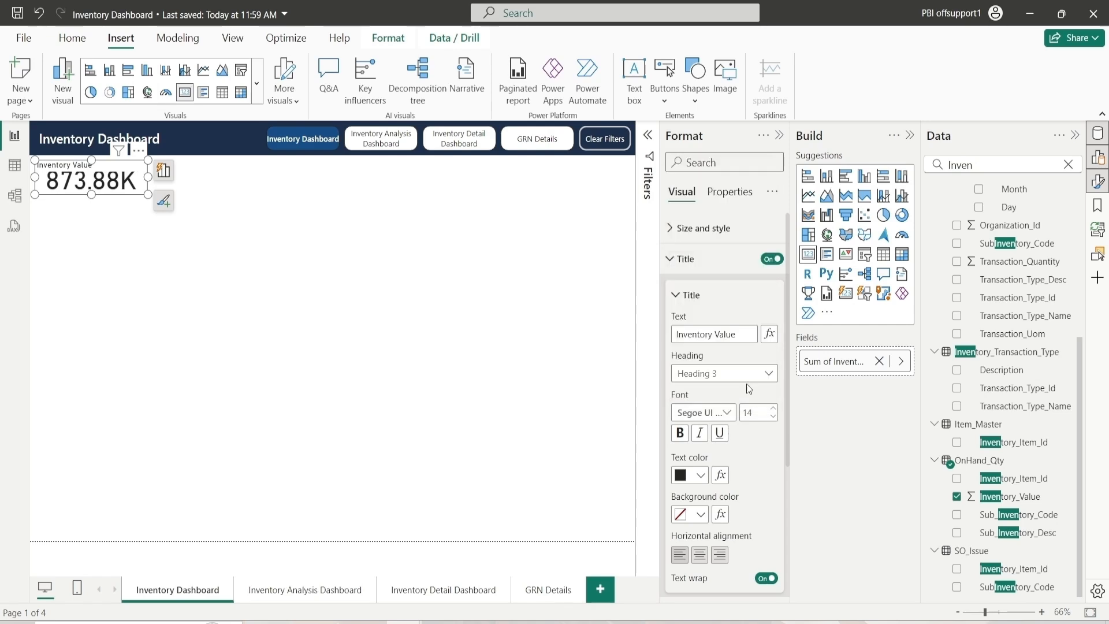
left_click(774, 425)
Step: Set the card title's text color to the custom dark blue #113C79
scroll(771, 431, "down", 3)
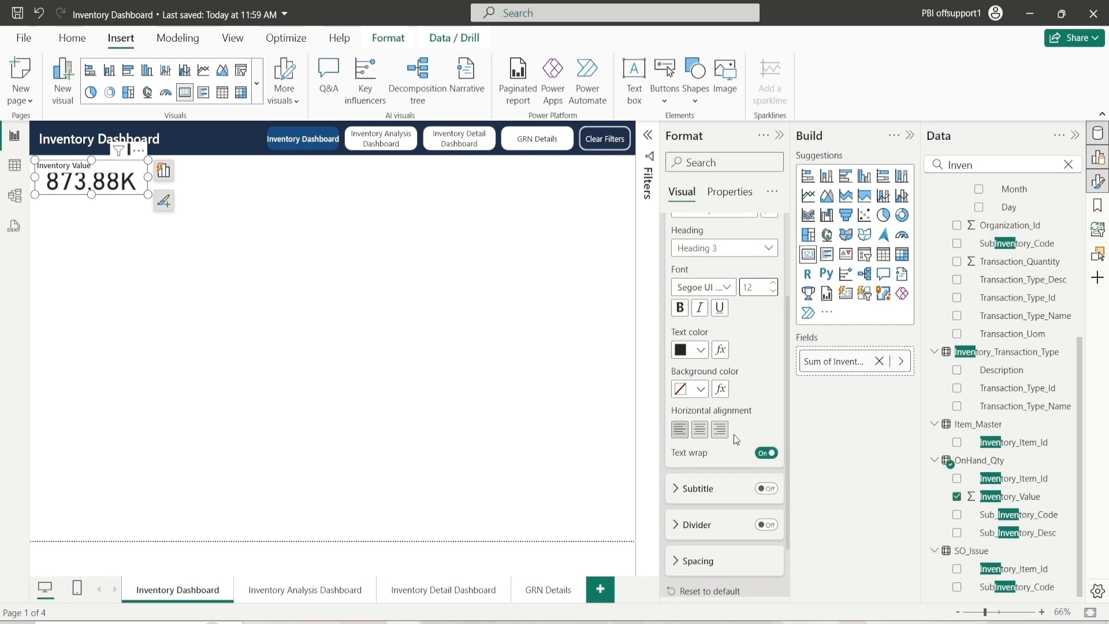
left_click(701, 350)
left_click(714, 317)
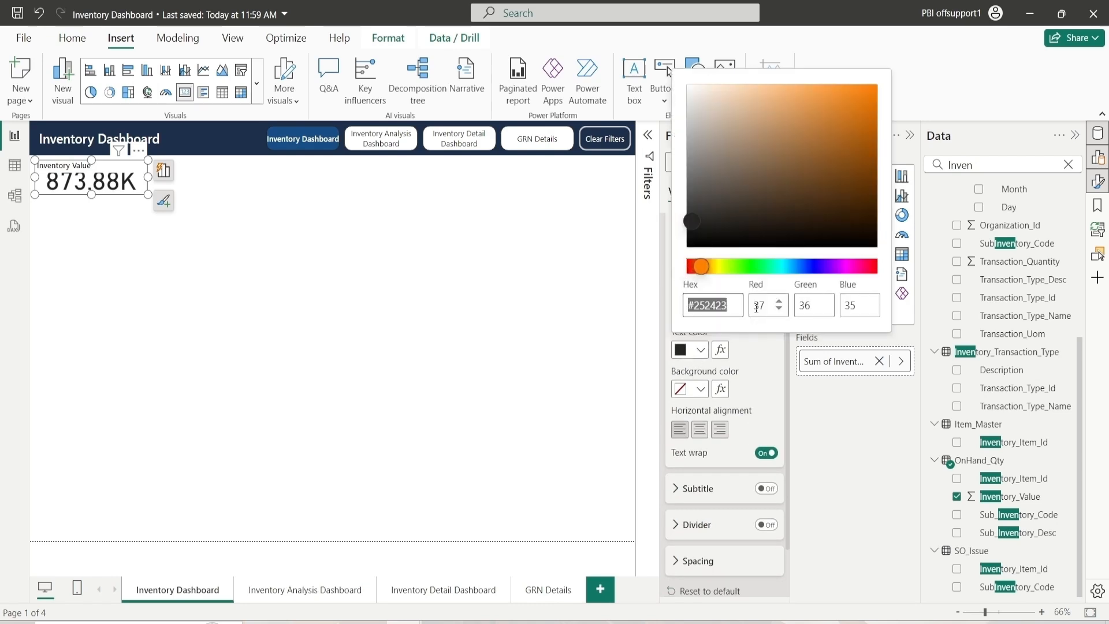
left_click_drag(701, 266, 802, 272)
left_click(852, 176)
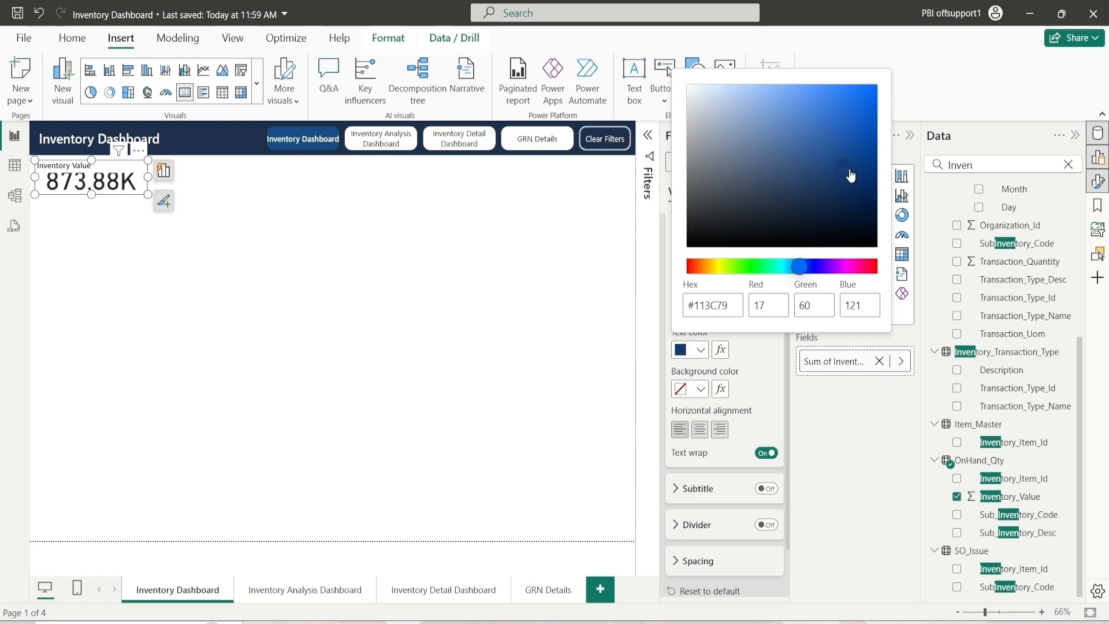
left_click(746, 398)
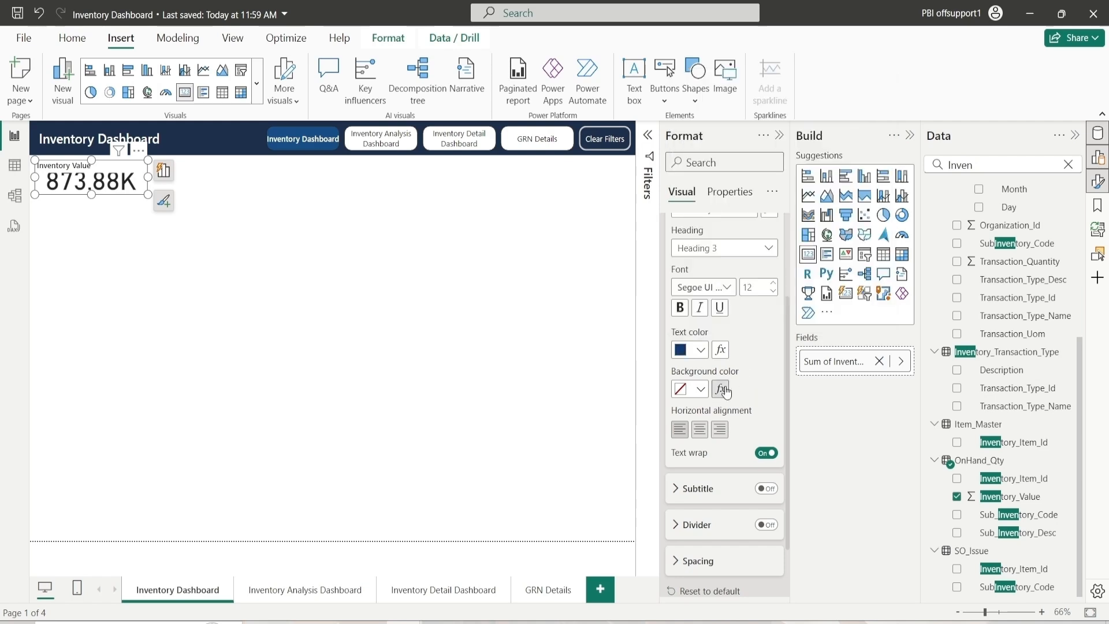
Step: Set the Inventory Value card's callout value font to Segoe UI at size 22
scroll(743, 381, "up", 3)
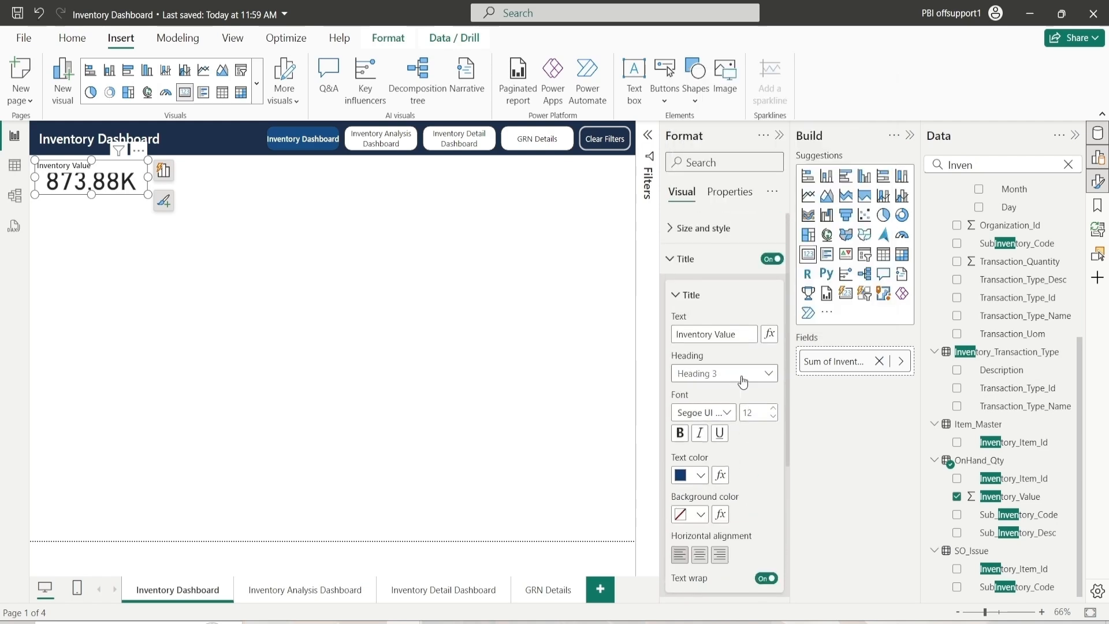
left_click(694, 295)
left_click(704, 270)
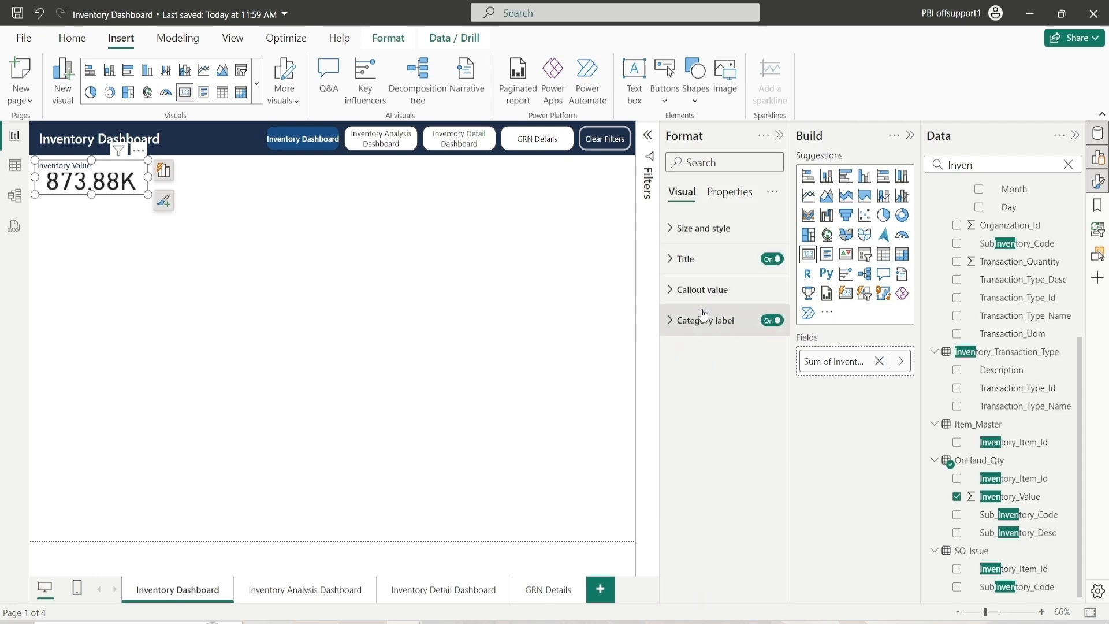
left_click(706, 292)
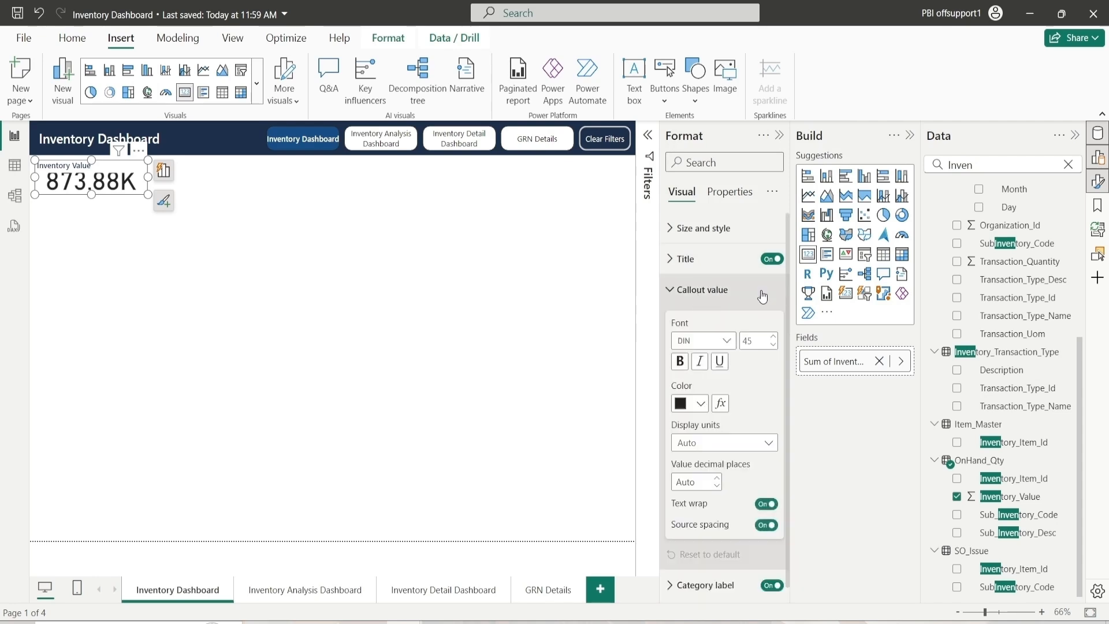
left_click(697, 342)
scroll(717, 481, "down", 2)
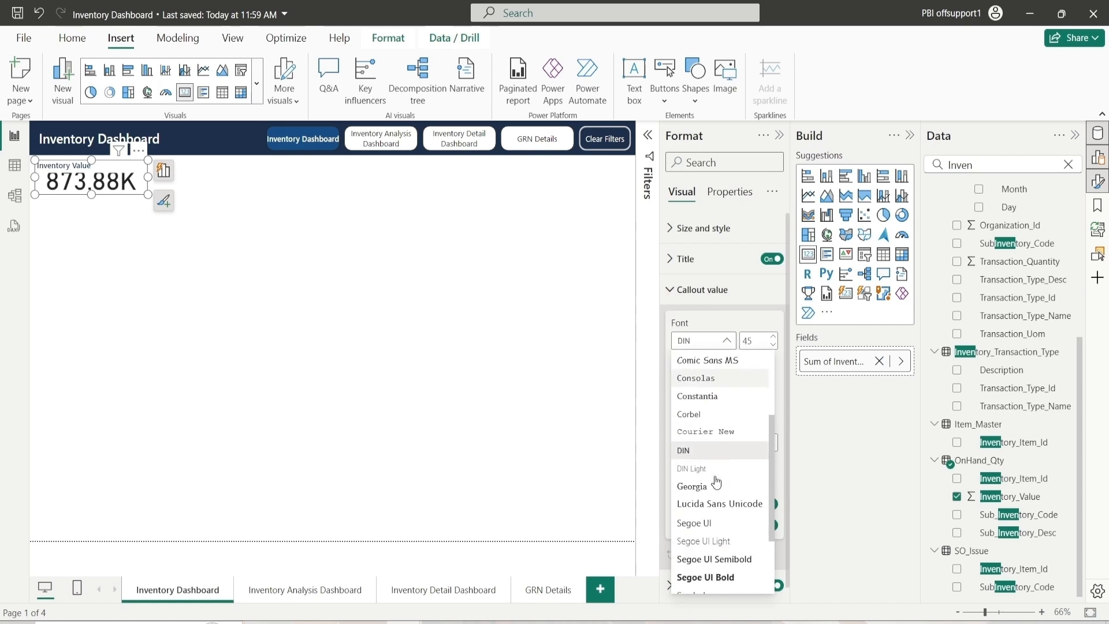
left_click(717, 523)
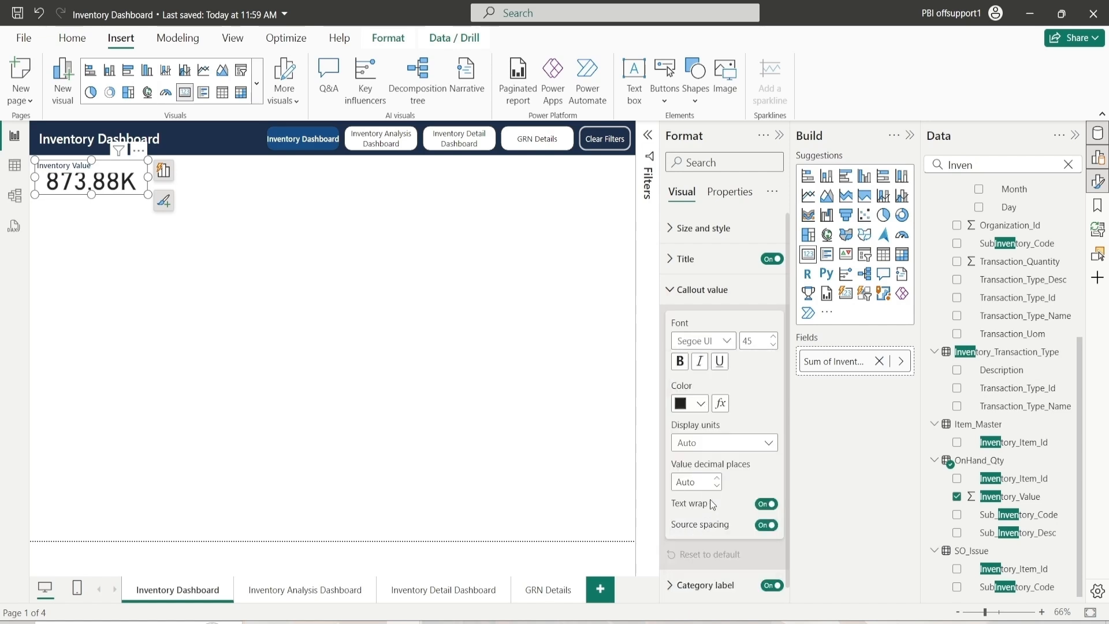
double_click(759, 341)
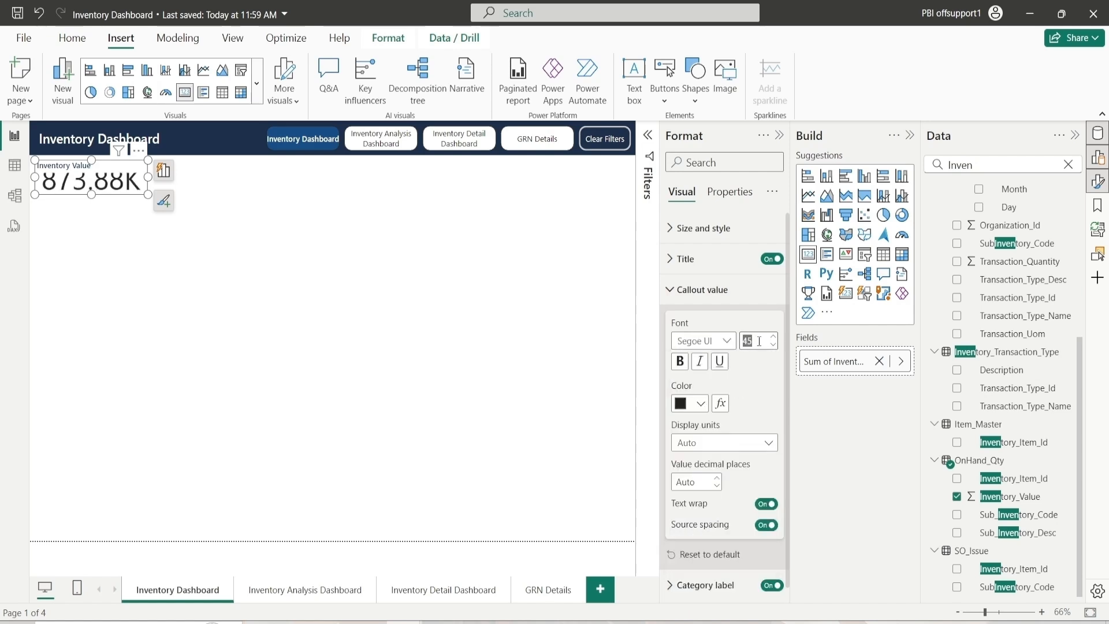
type("20")
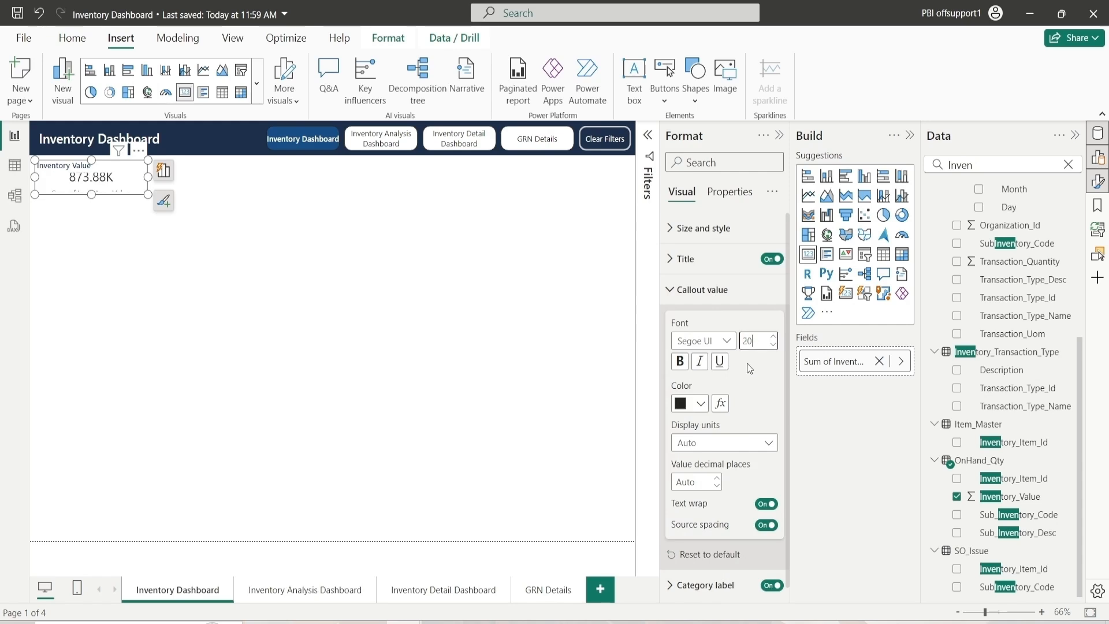
left_click(773, 336)
left_click(773, 336)
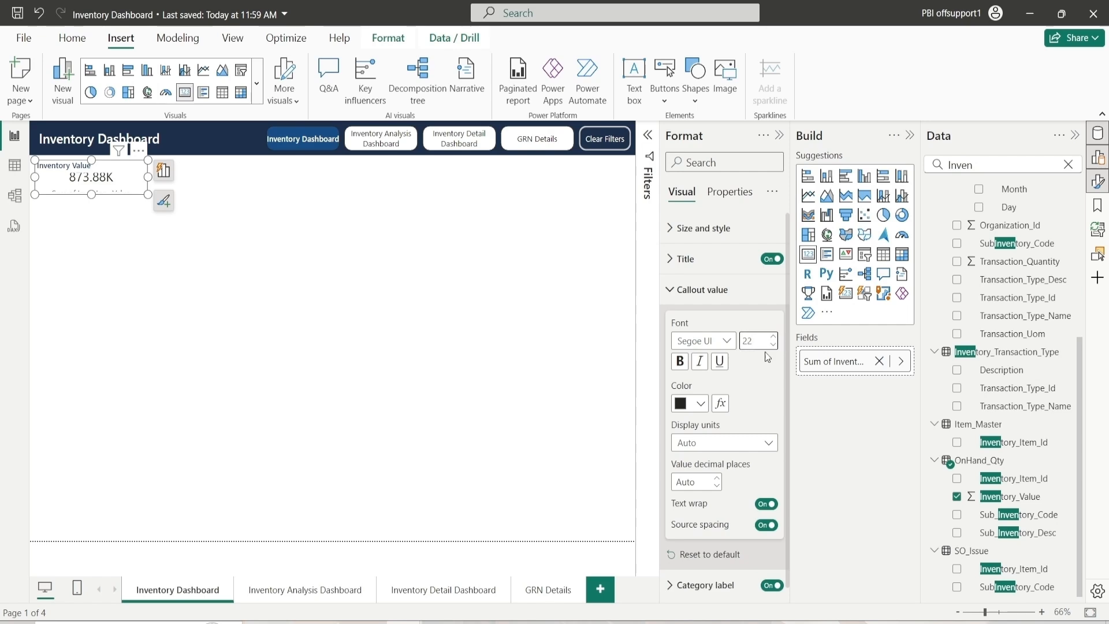
Step: Change the color of the card's callout value to black
left_click(735, 454)
left_click(700, 404)
left_click(700, 404)
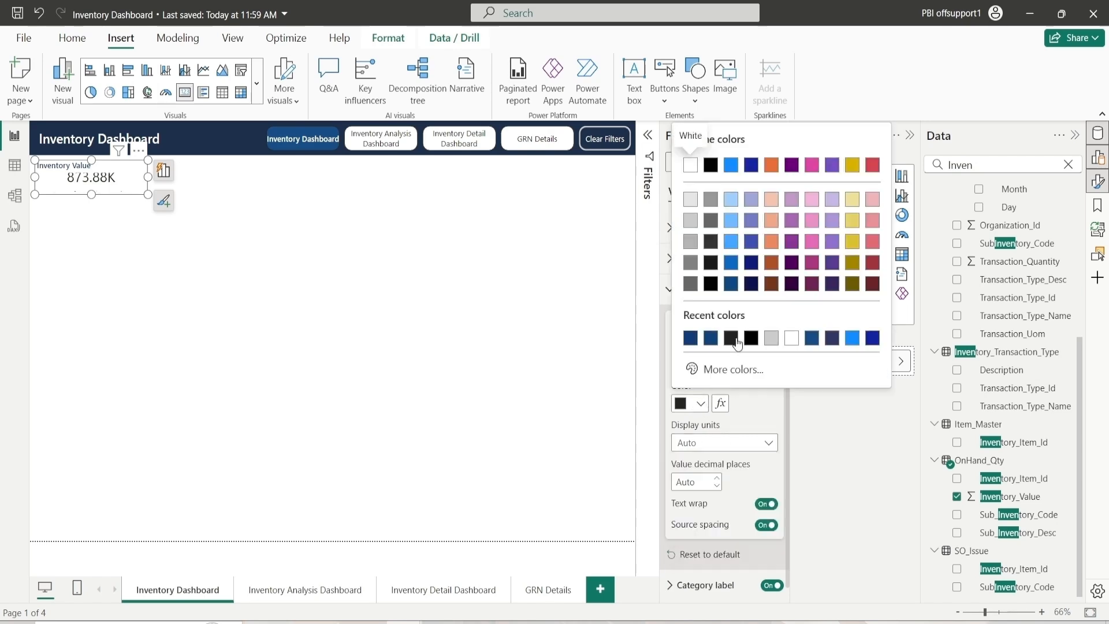
left_click(716, 296)
Step: Set the callout value's display units to None and turn off the card's category label
left_click(721, 445)
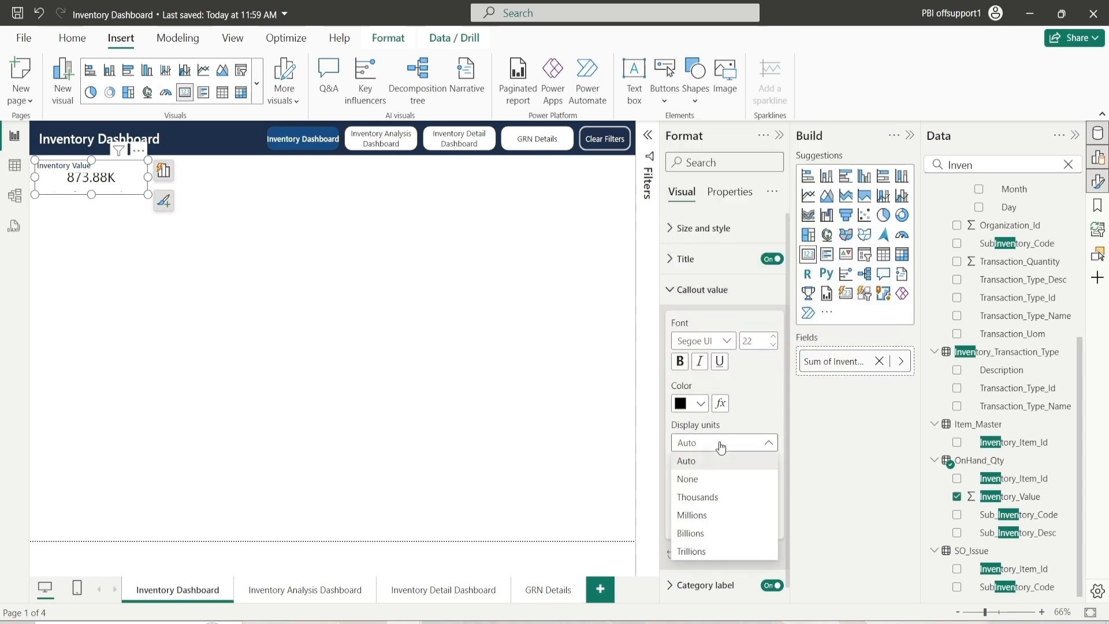
left_click(701, 480)
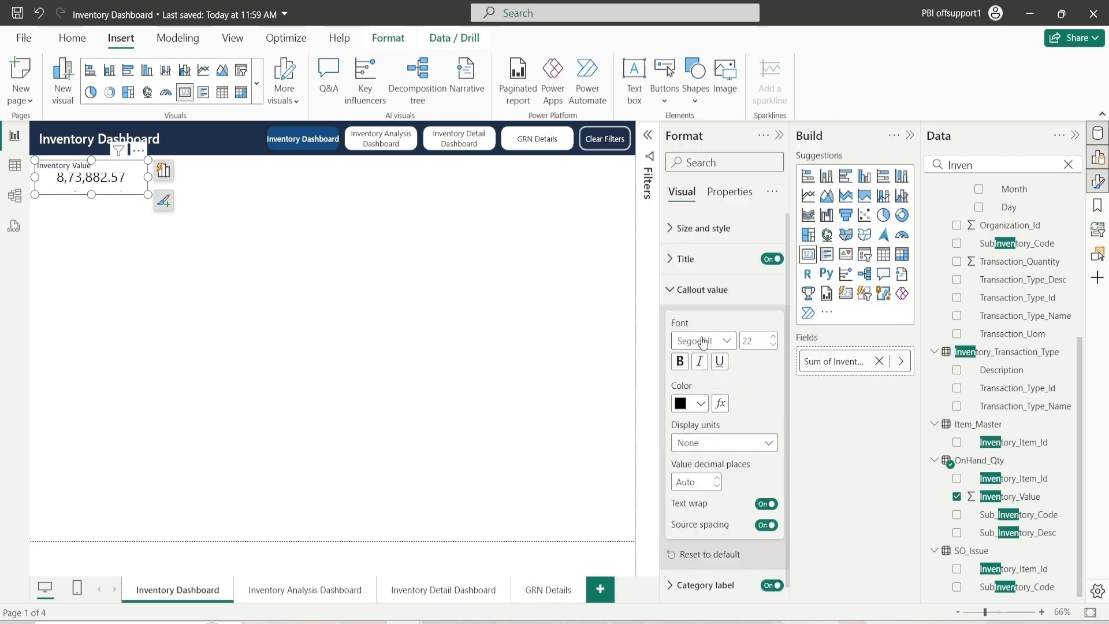
left_click(698, 301)
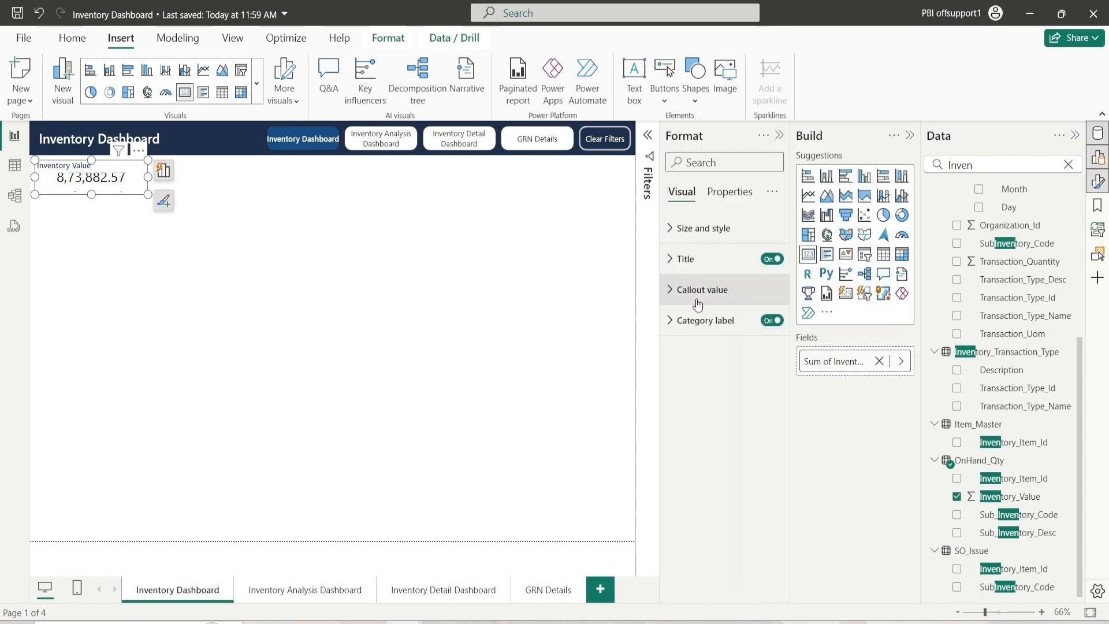
left_click(772, 322)
Step: Set the callout value's decimal places to 0 and make the value bold
left_click(709, 290)
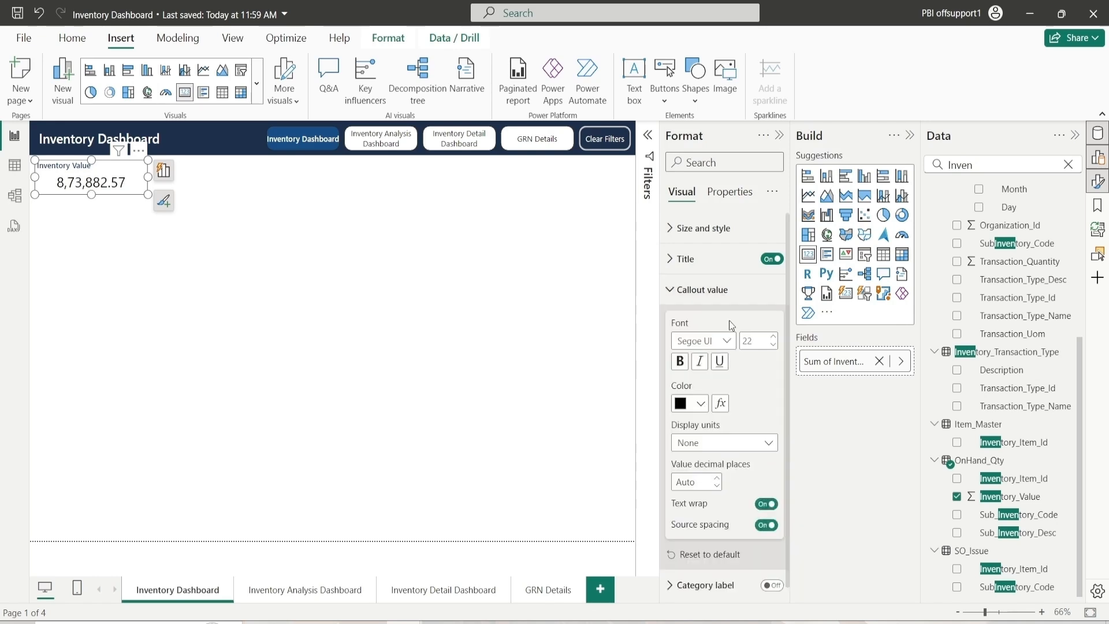
left_click(706, 482)
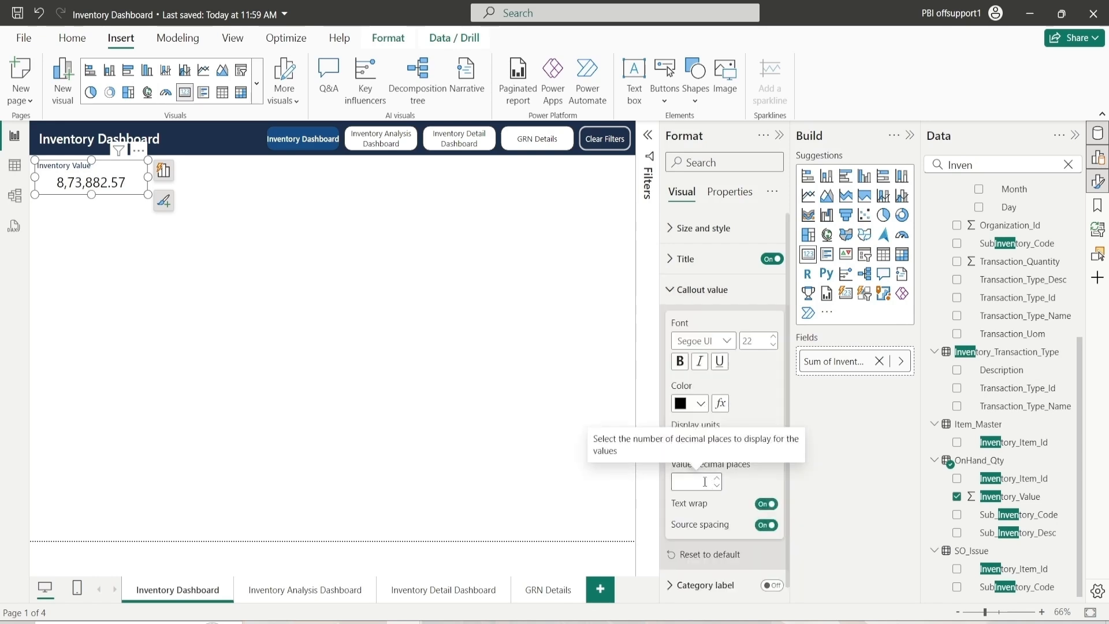
type("0")
key("Return")
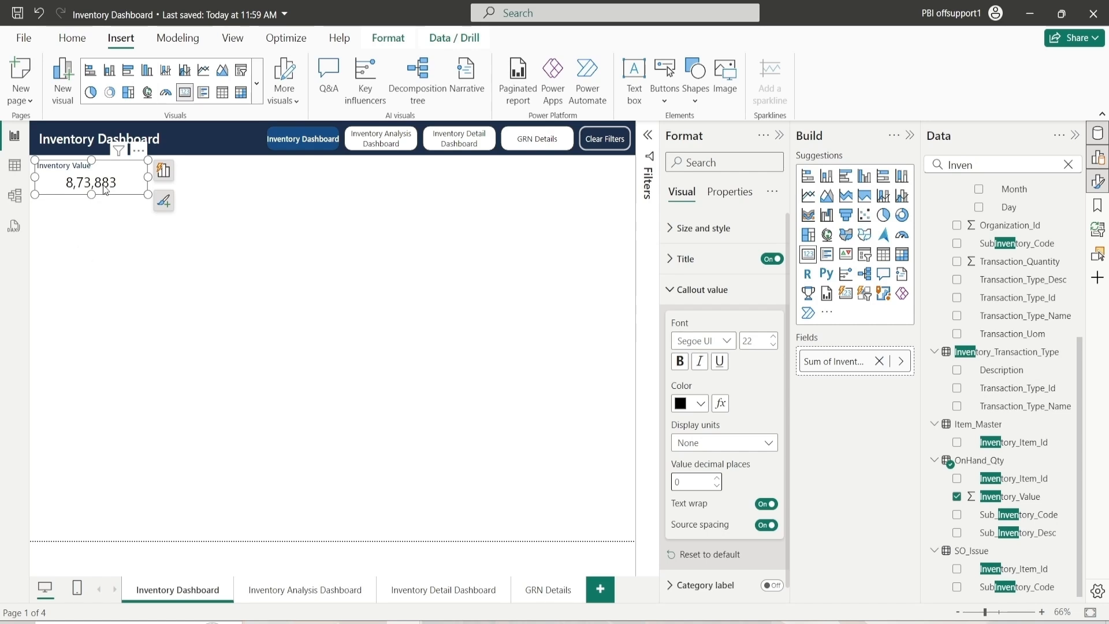
left_click(689, 367)
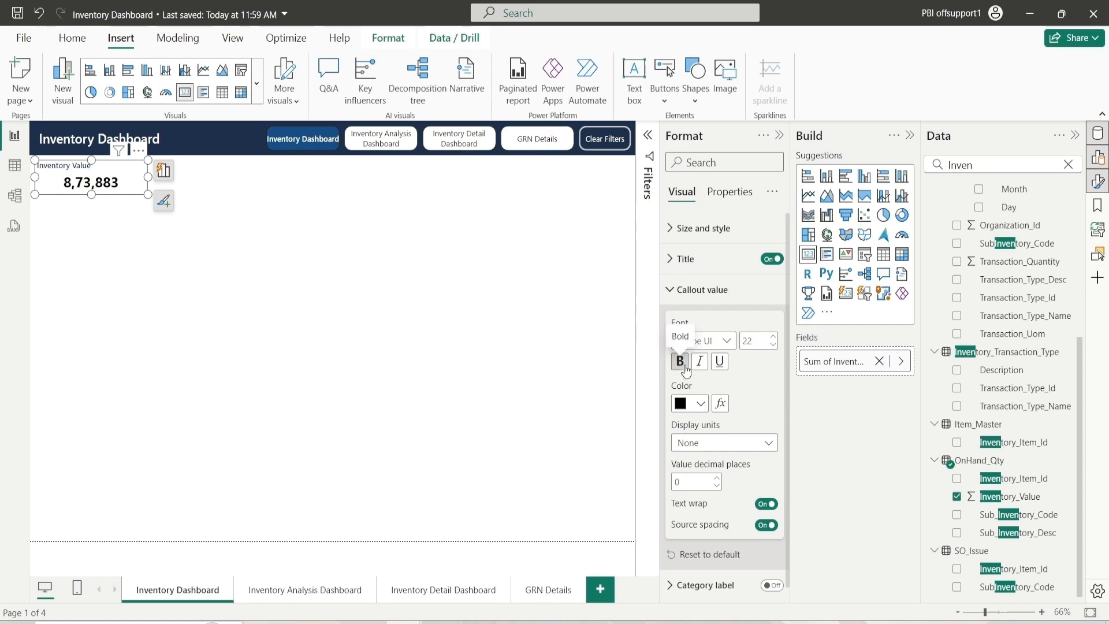
left_click(688, 290)
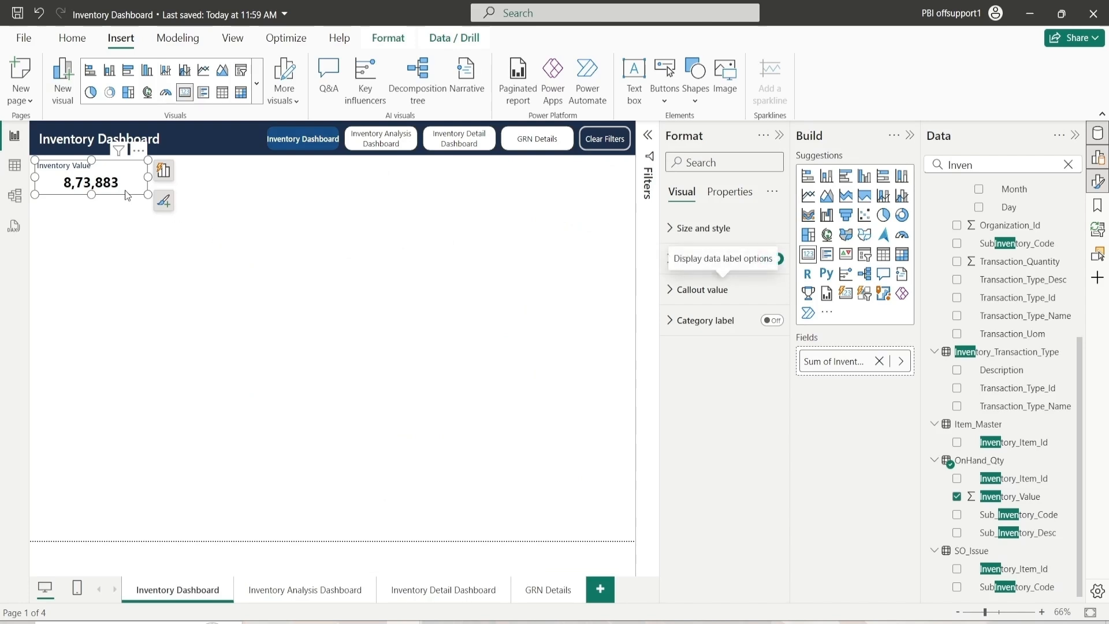
Step: Duplicate the Inventory Value card and place the copy directly beneath the original
key("ctrl+c")
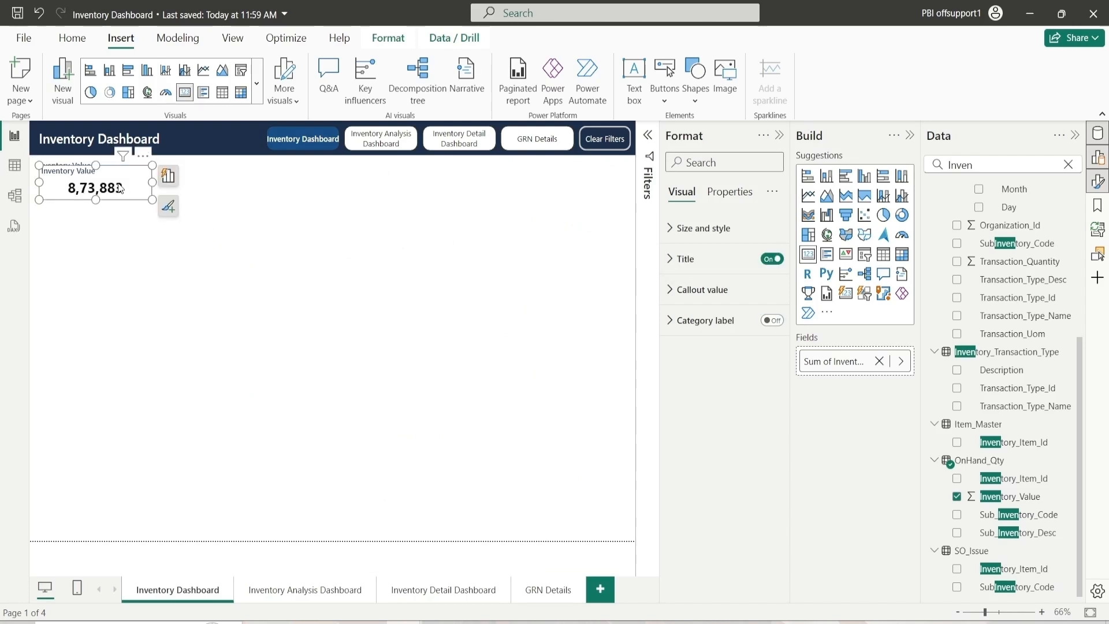
key("ctrl+v")
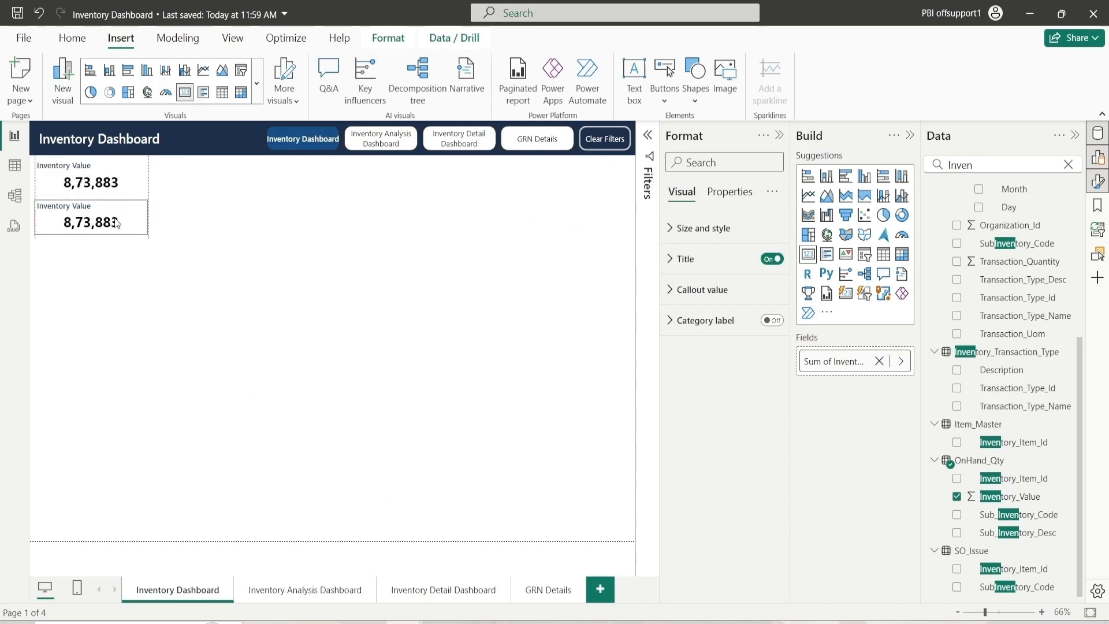
left_click(116, 224)
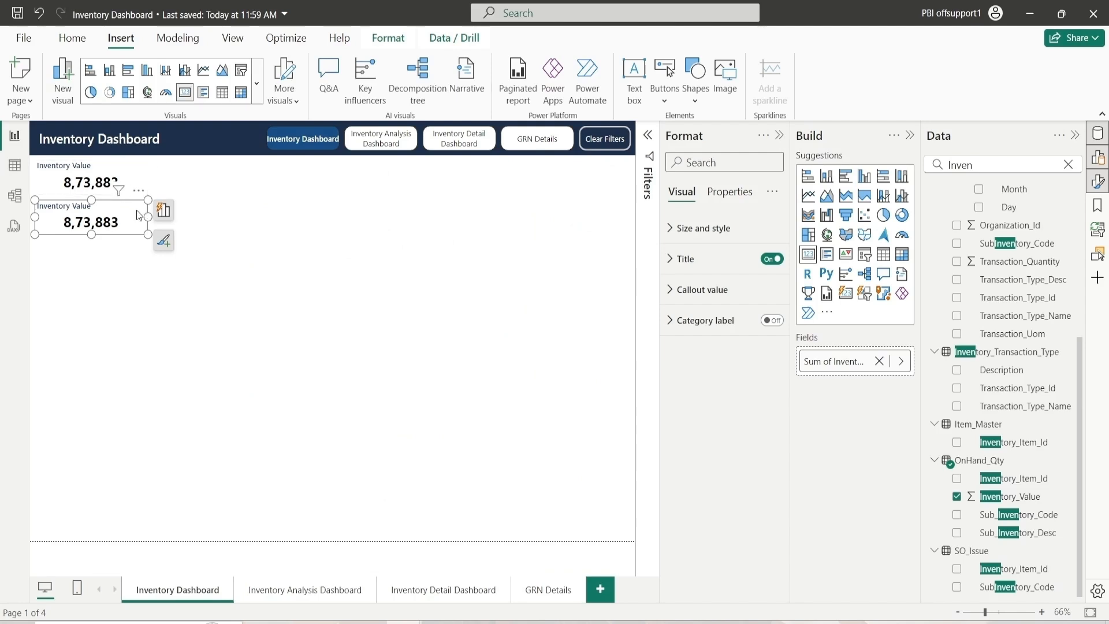
Step: Replace the copied card's field with On_Hand_Quantity from the OnHand_Qty table, searching the fields for "OnHand"
left_click(876, 363)
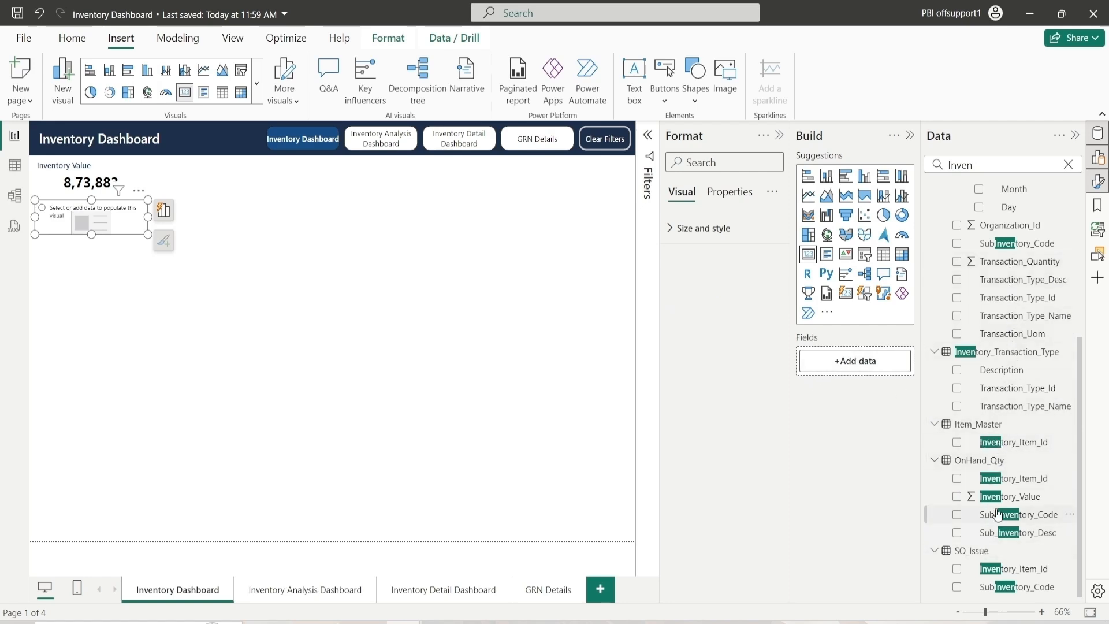
scroll(1001, 496, "up", 5)
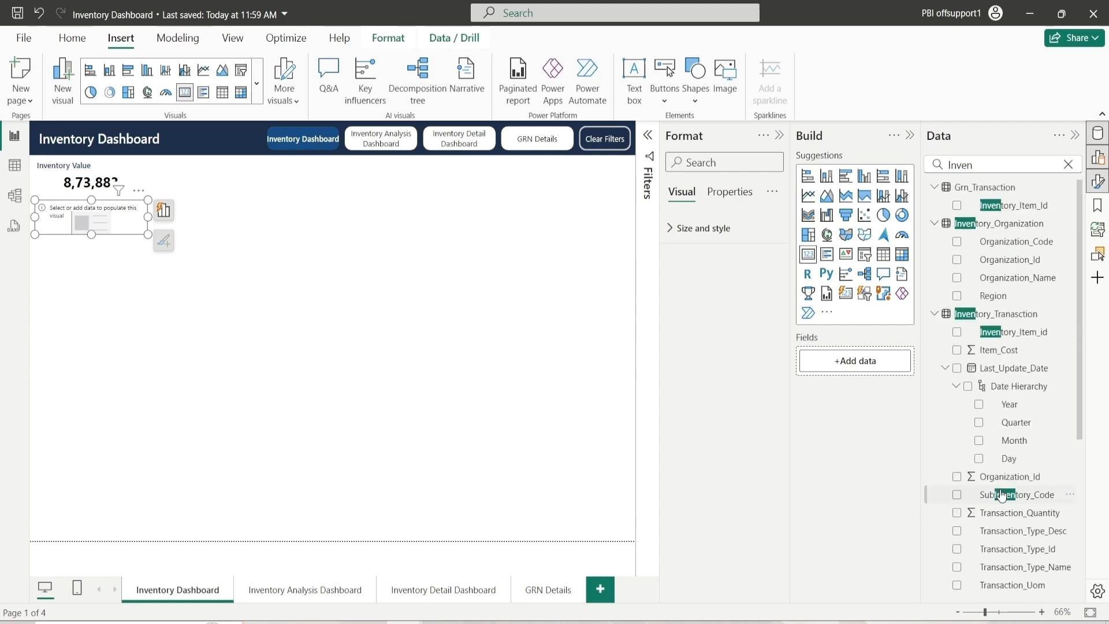
left_click(1069, 166)
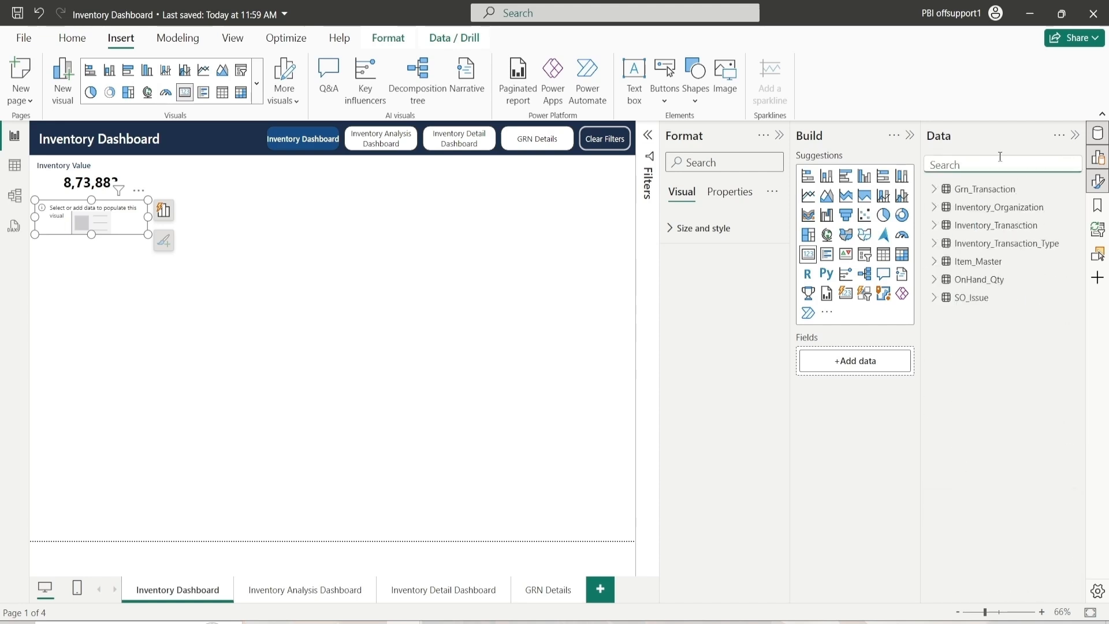
type("OnHand")
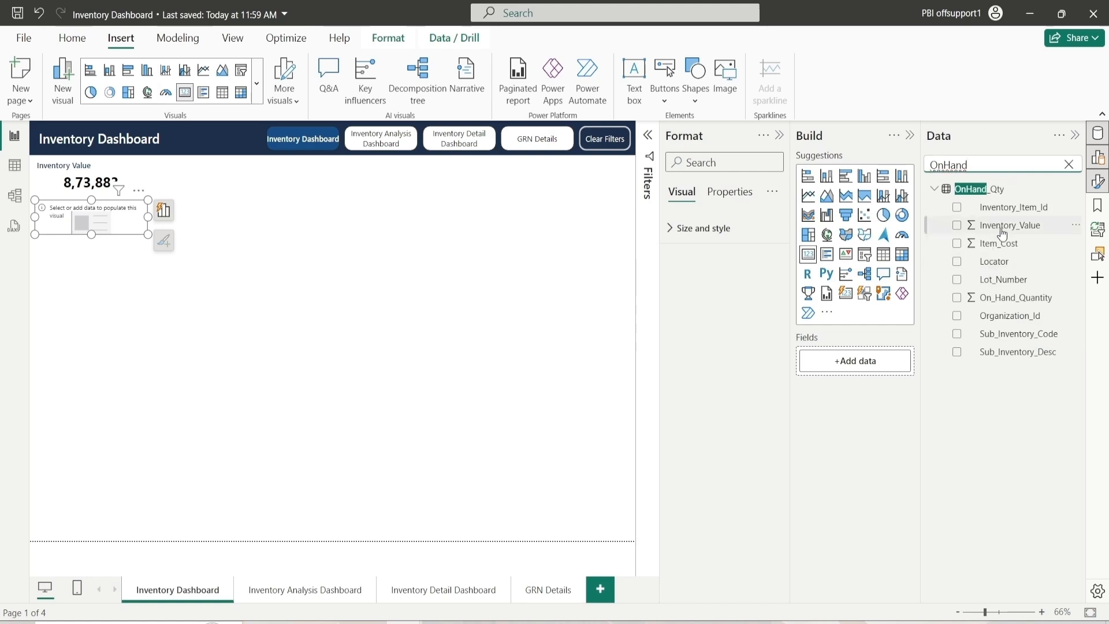
left_click_drag(1005, 298, 857, 362)
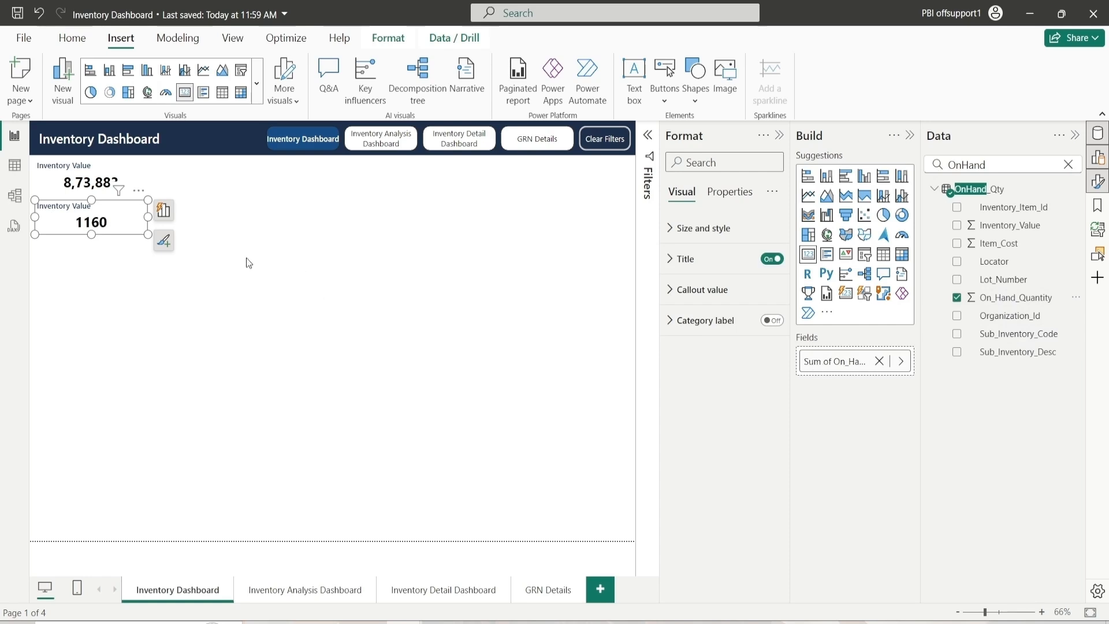
Step: Change the copied card's title text to "OnHand Quantity"
left_click(716, 260)
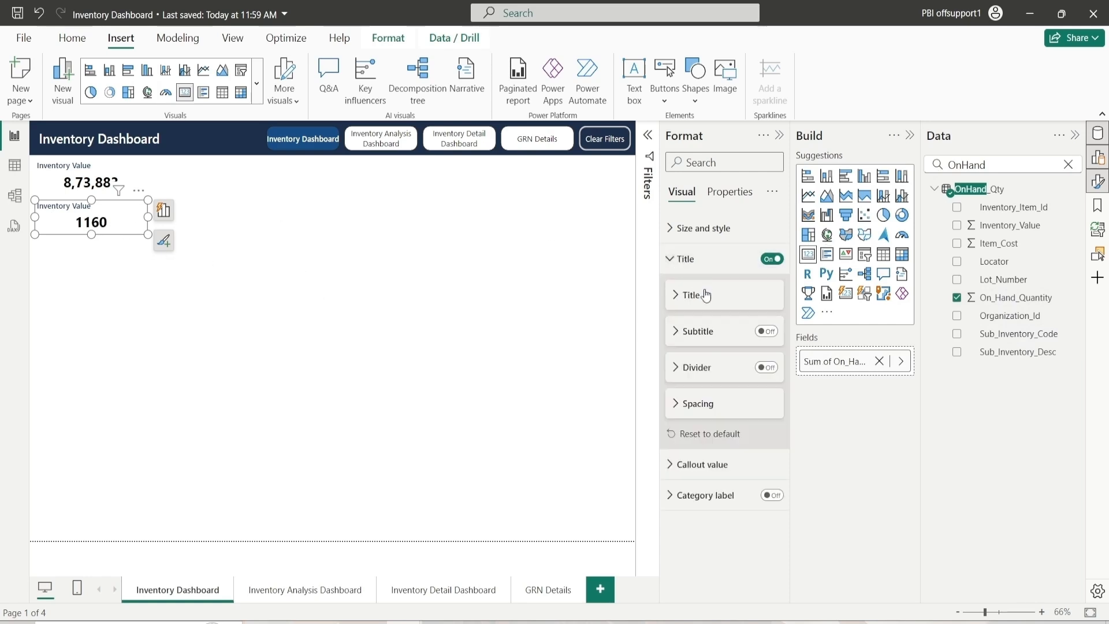
left_click(705, 295)
triple_click(714, 336)
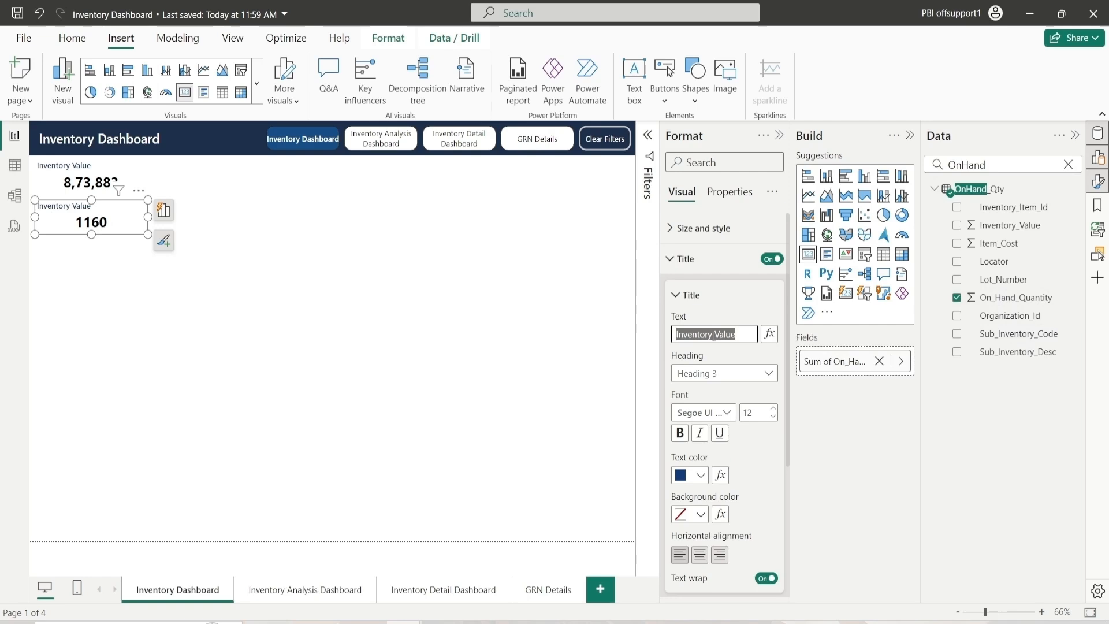
type("OnHa")
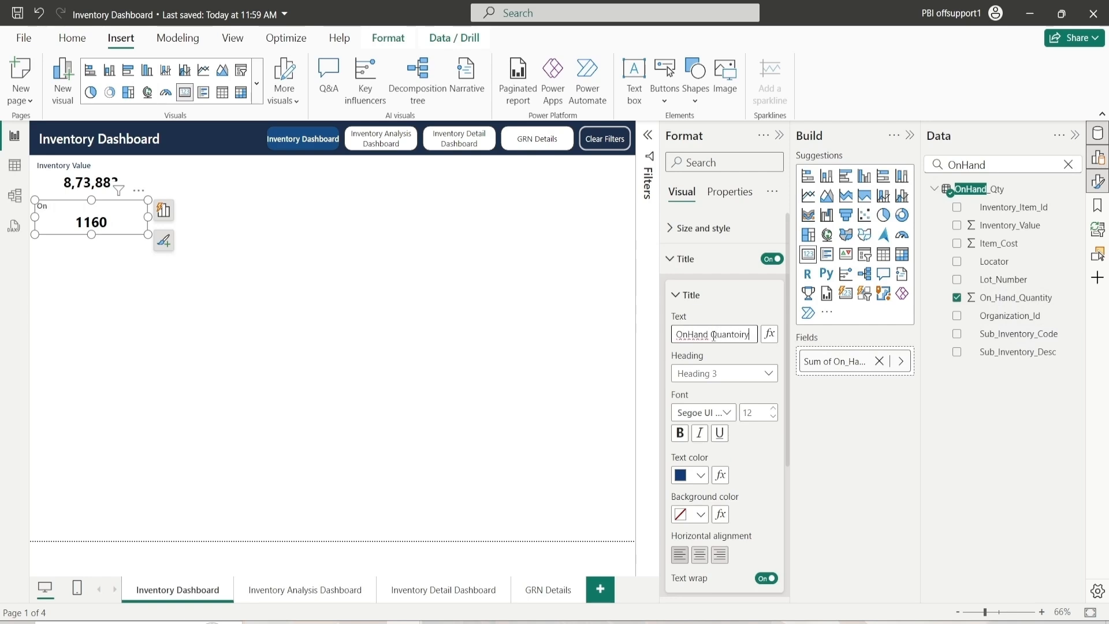
type("nd Quantoiry")
key("Left")
key("Left")
key("Left")
key("BackSpace")
left_click(717, 297)
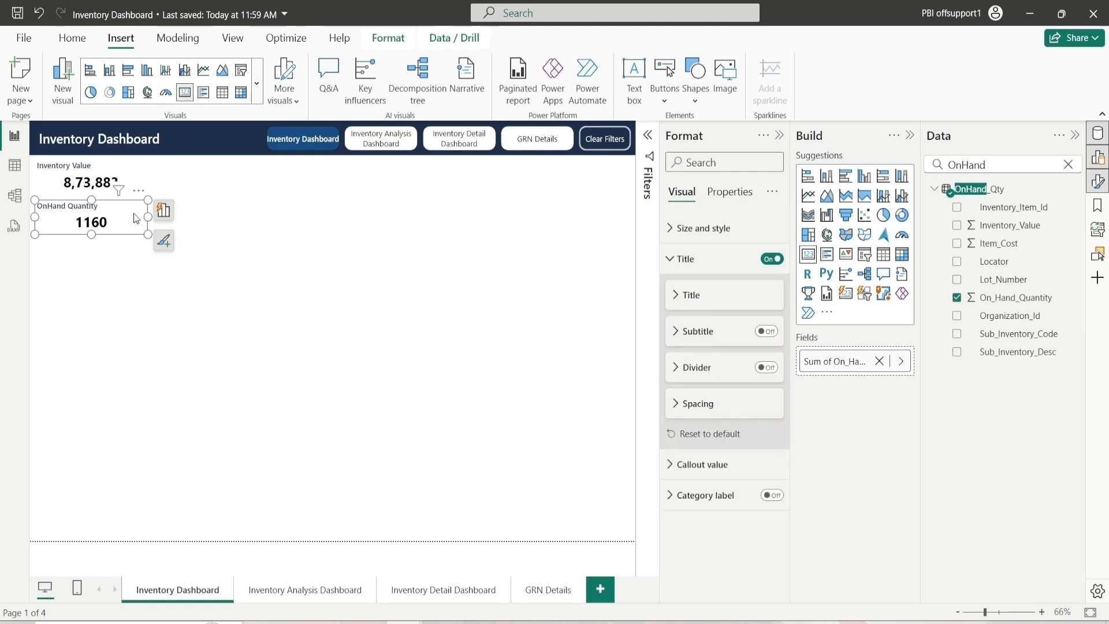
Step: Format the On_Hand_Quantity column with a thousands separator
left_click(1016, 298)
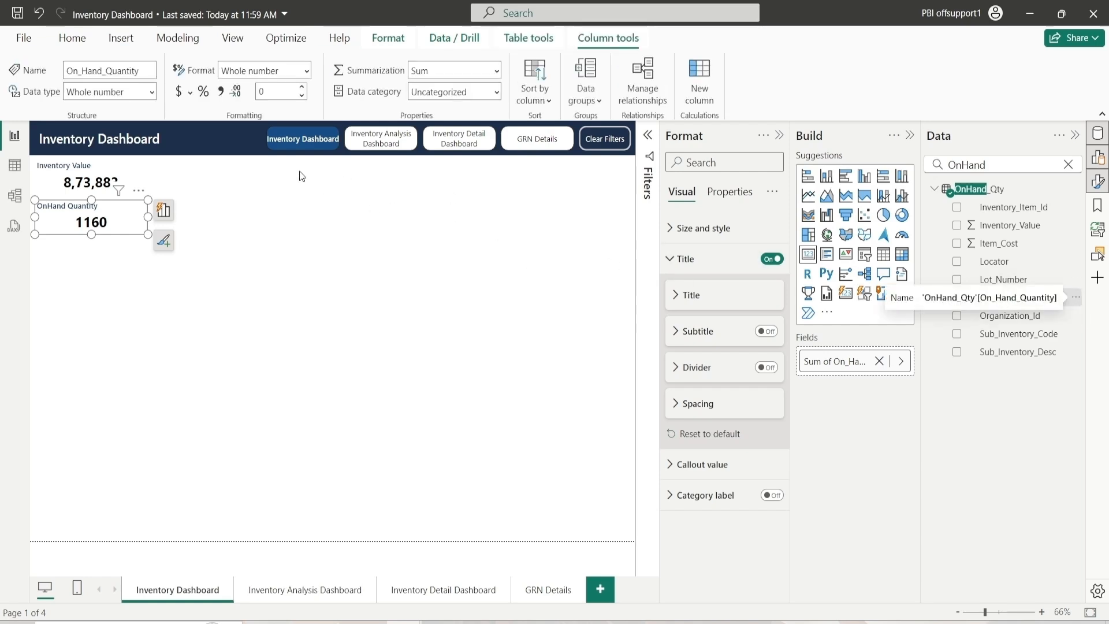
left_click(221, 92)
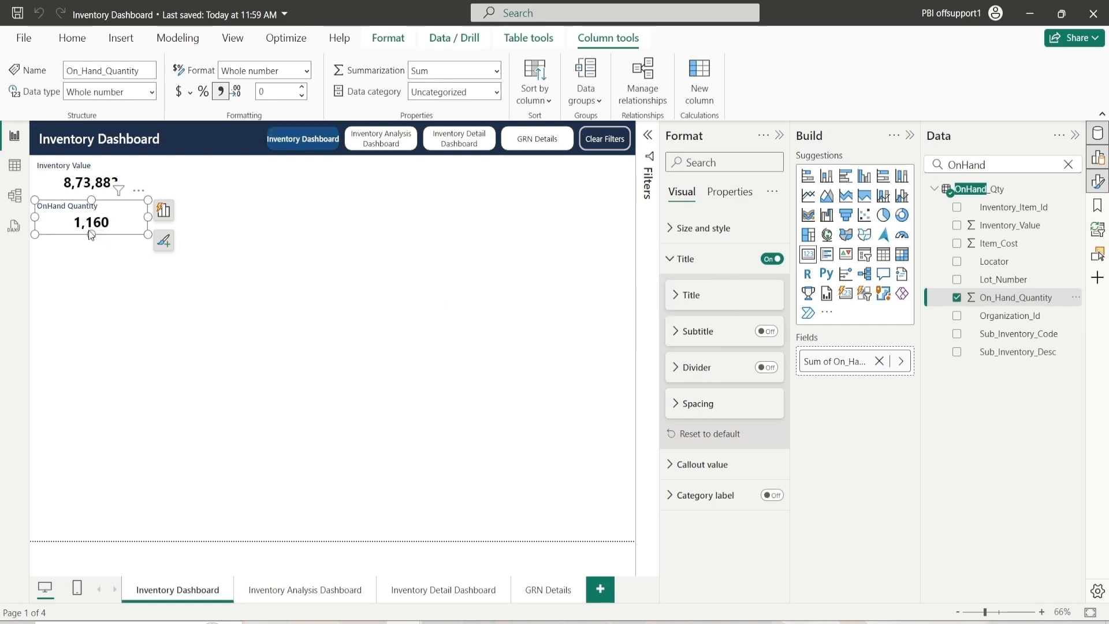
Step: Turn on the visual border for the Inventory Value card and clear the field search
left_click(124, 184)
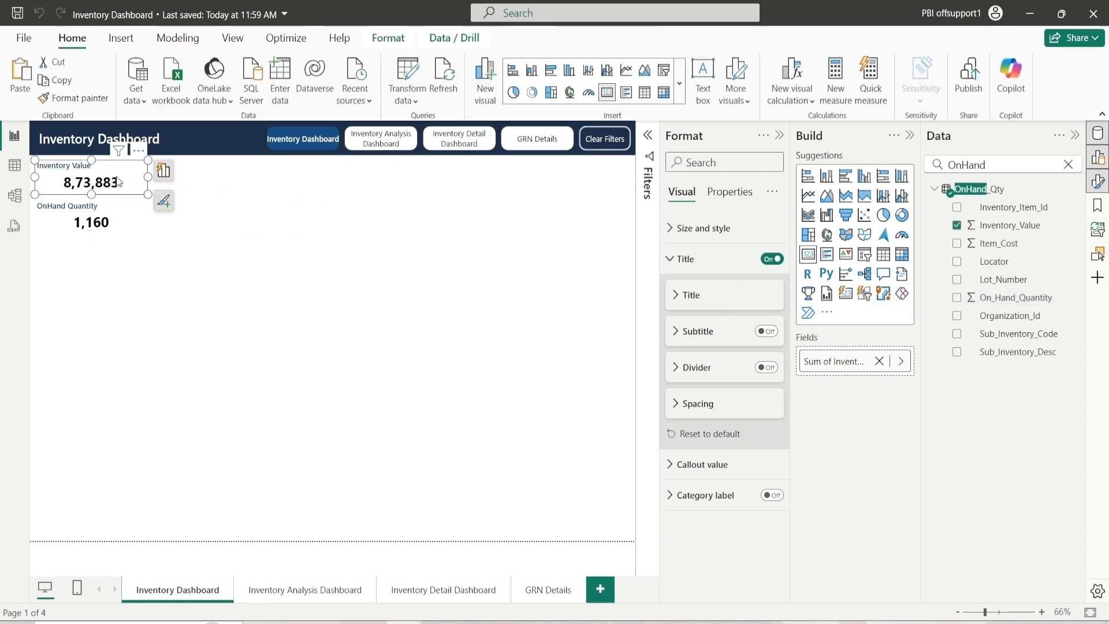
left_click(692, 264)
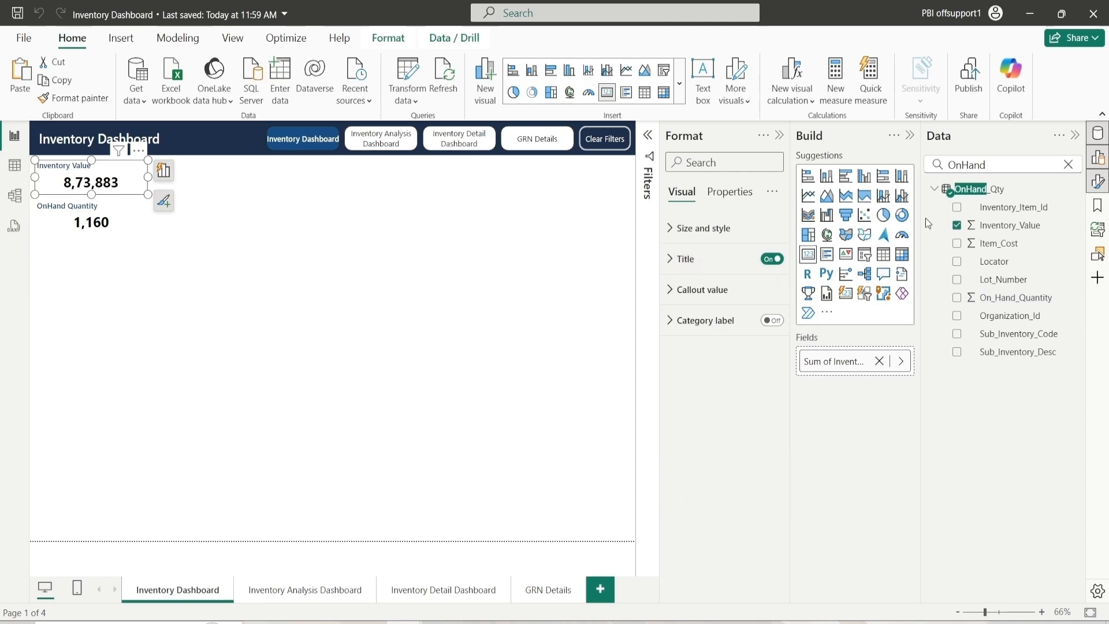
left_click(1062, 167)
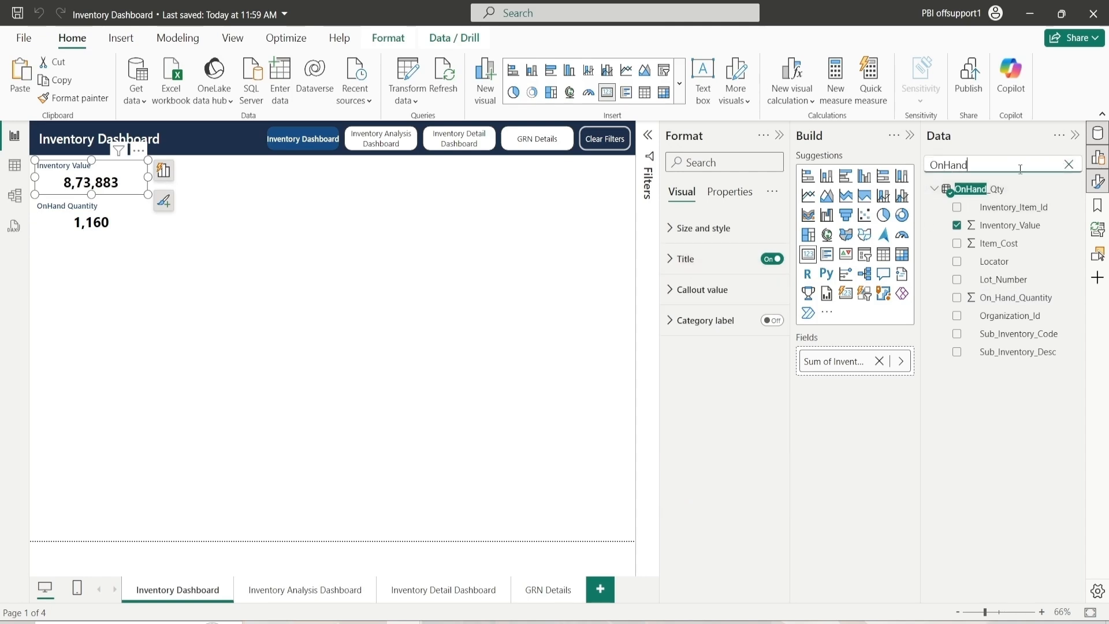
left_click(1068, 165)
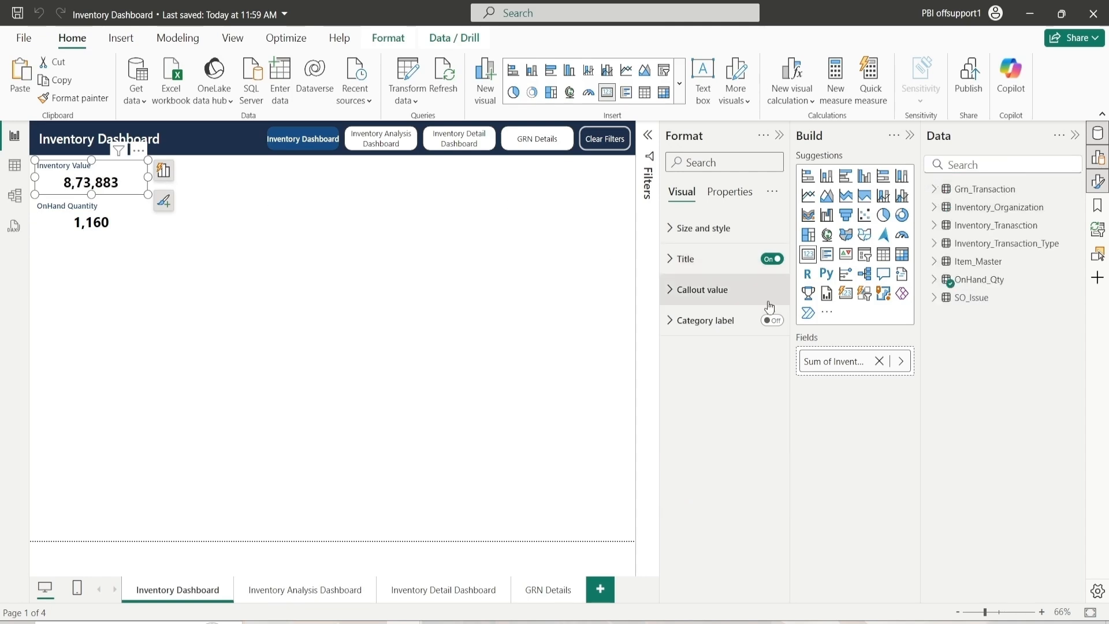
left_click(726, 272)
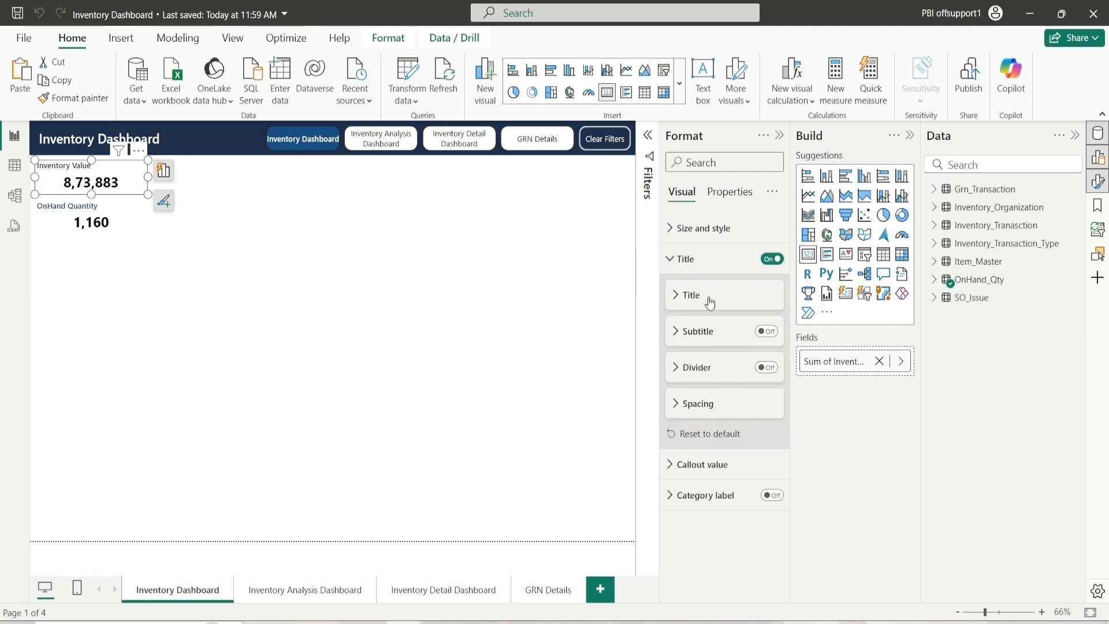
left_click(705, 232)
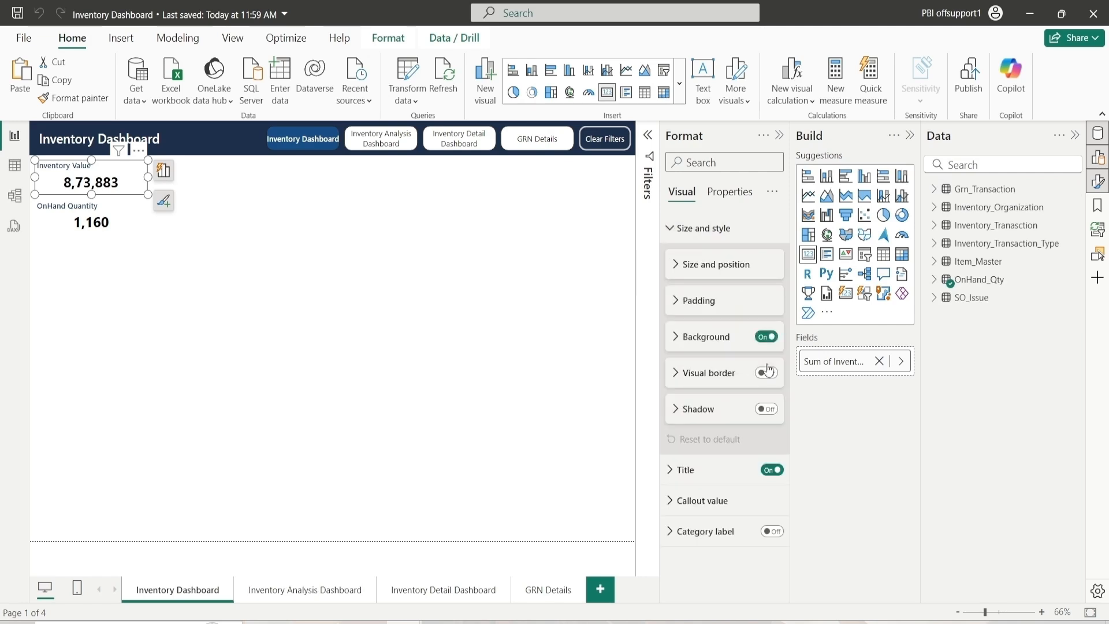
left_click(767, 373)
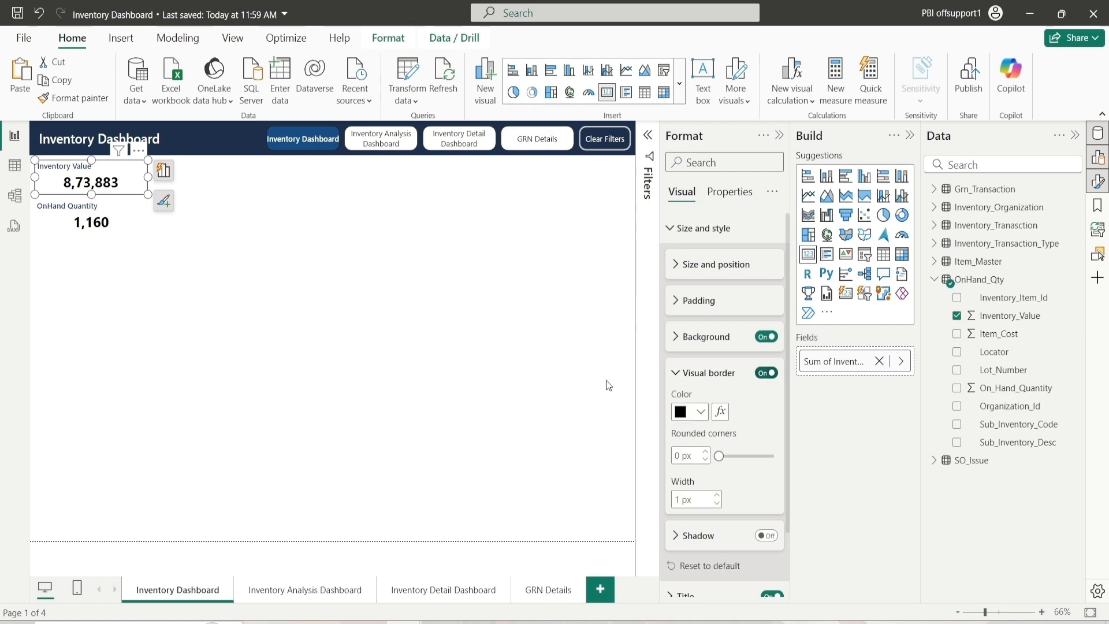
Step: Turn on the visual border for the OnHand Quantity card
left_click(72, 262)
left_click(90, 214)
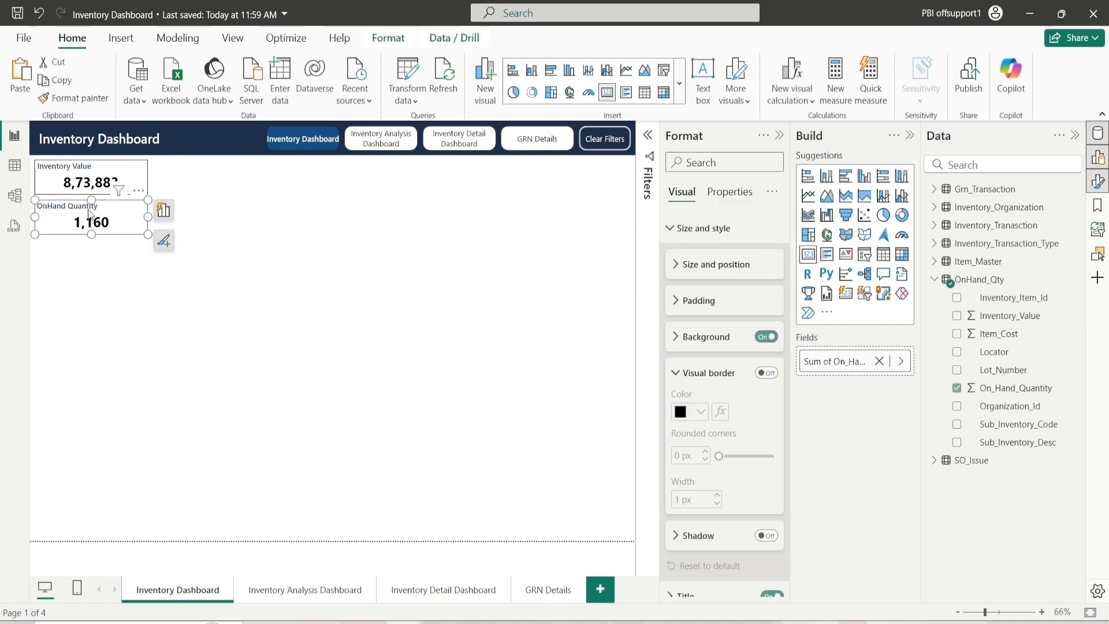
left_click(767, 373)
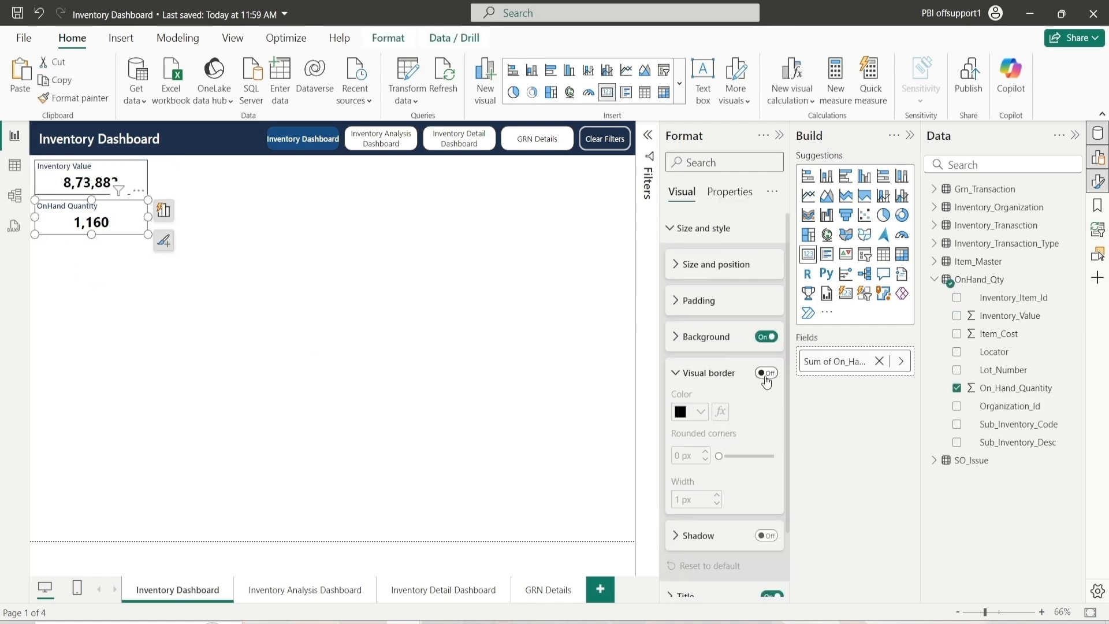
left_click(219, 302)
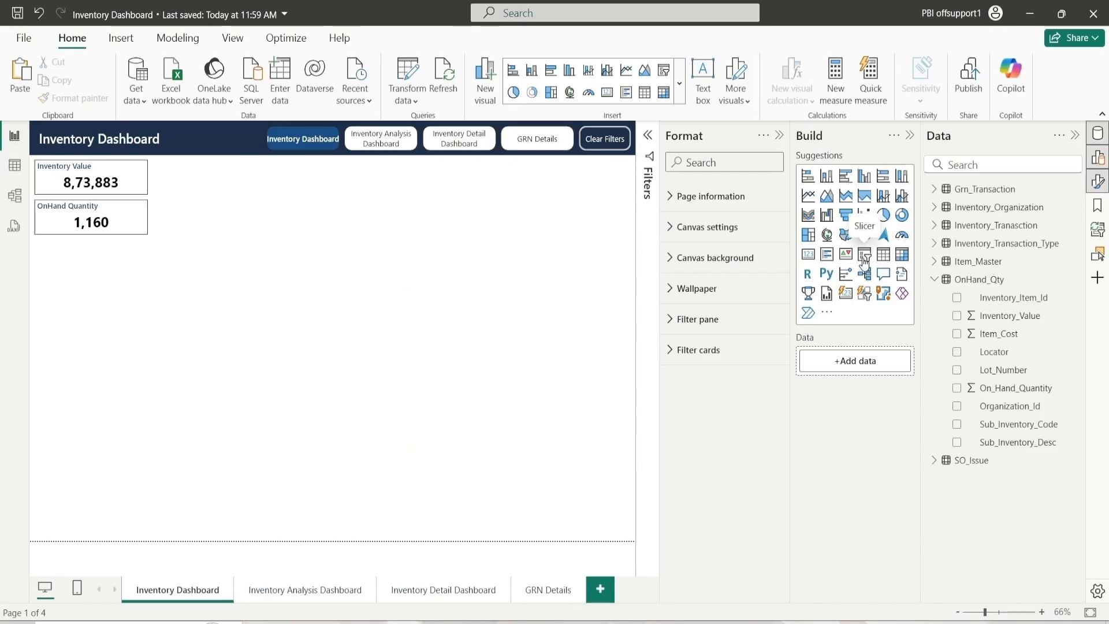
Step: Add a slicer directly beside the Inventory Value card and shorten it to the same height as that card
left_click(865, 261)
left_click_drag(75, 309, 195, 184)
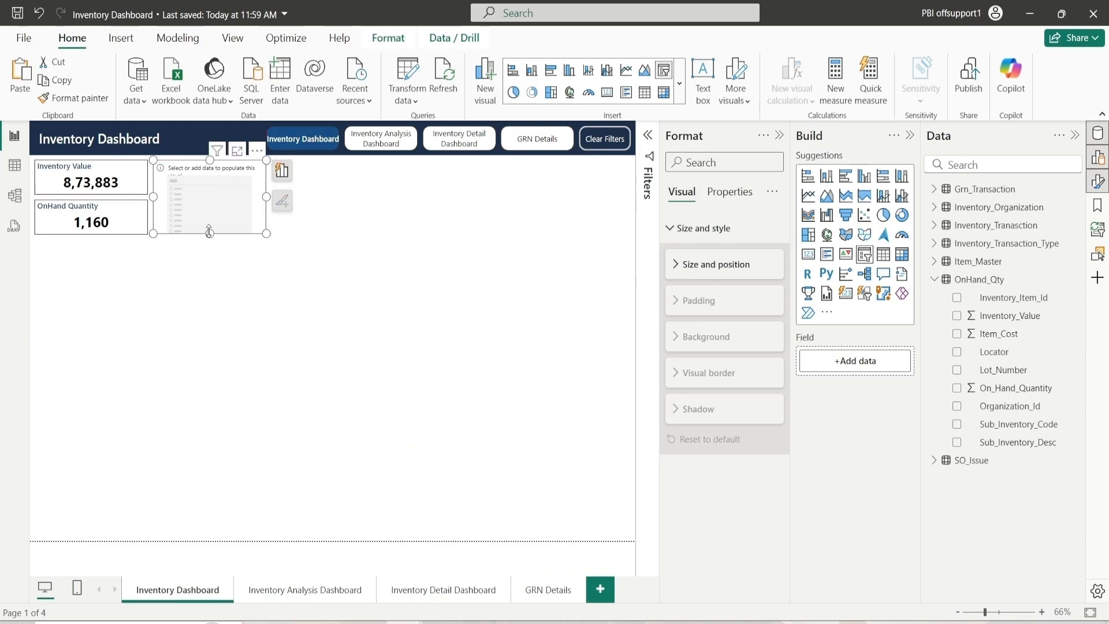
left_click_drag(209, 232, 207, 194)
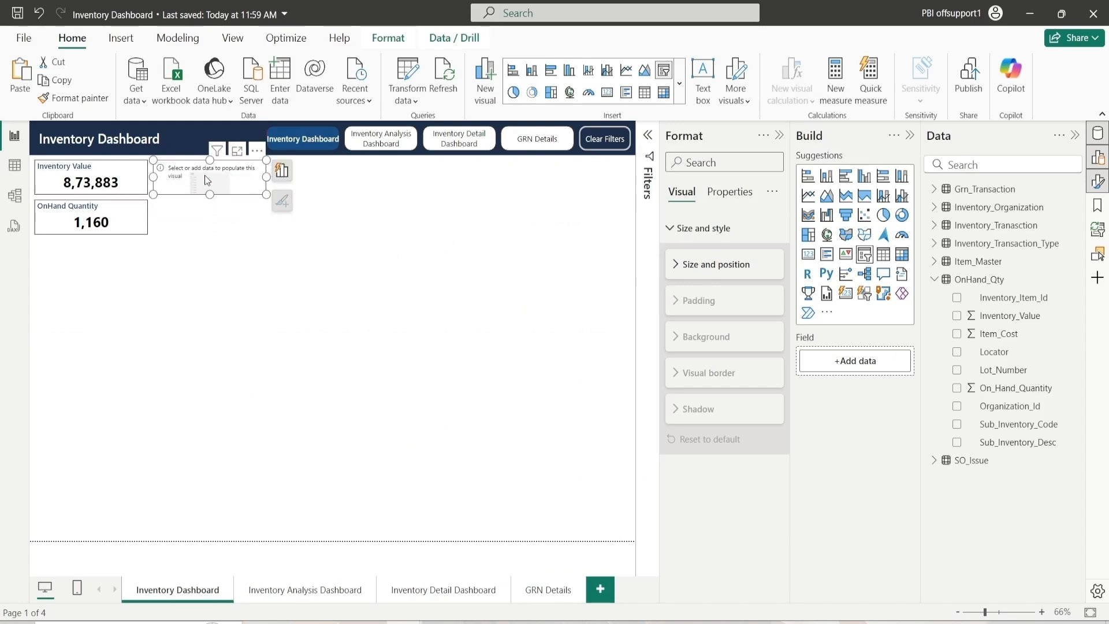
Step: Search the fields for "Organ" and assign Organization_Name from the Inventory_Organization table to the slicer
left_click(1011, 167)
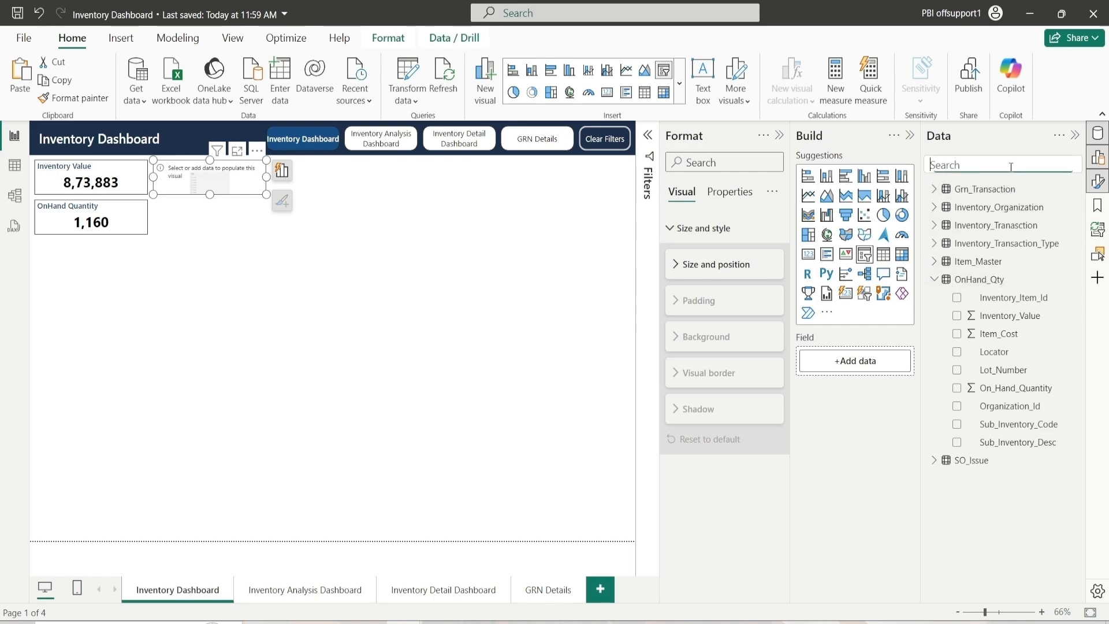
type("Orag")
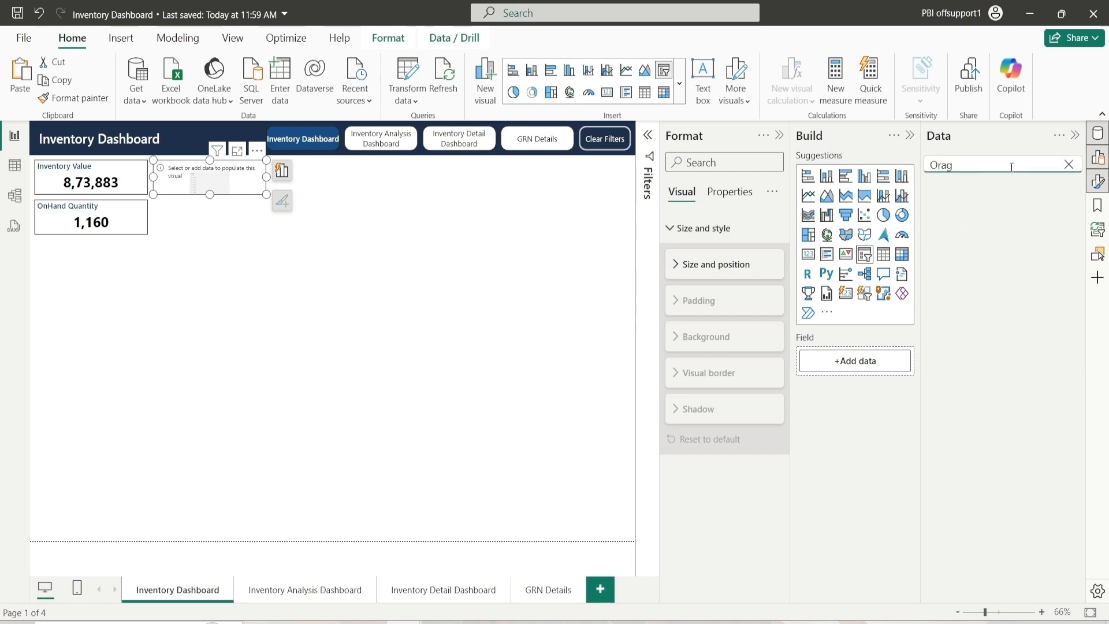
key("BackSpace")
type("gan")
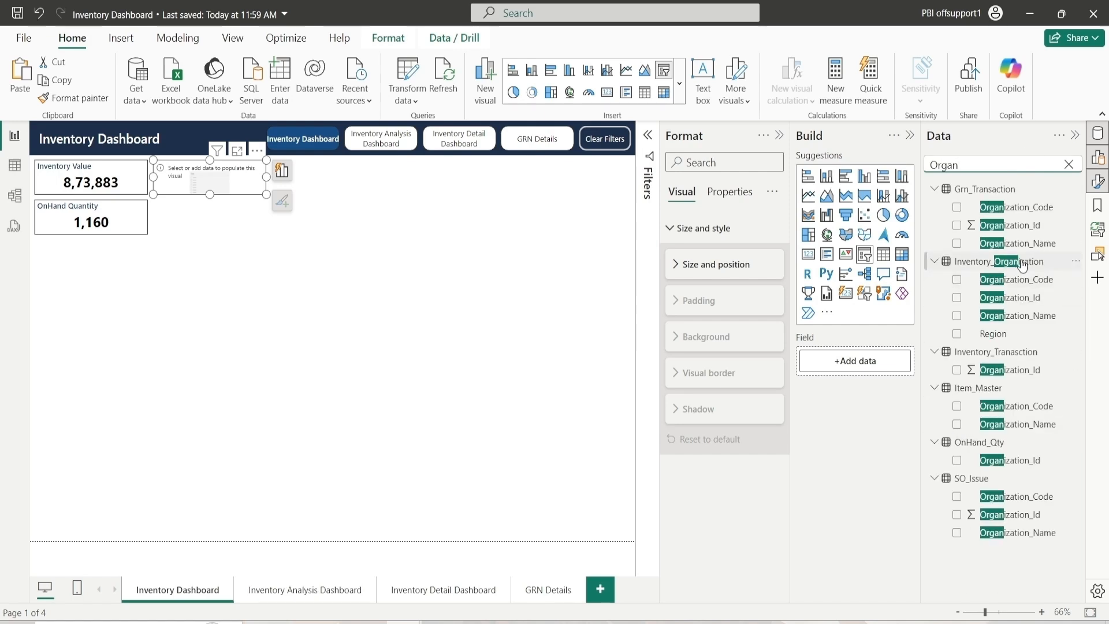
left_click_drag(1024, 320, 855, 361)
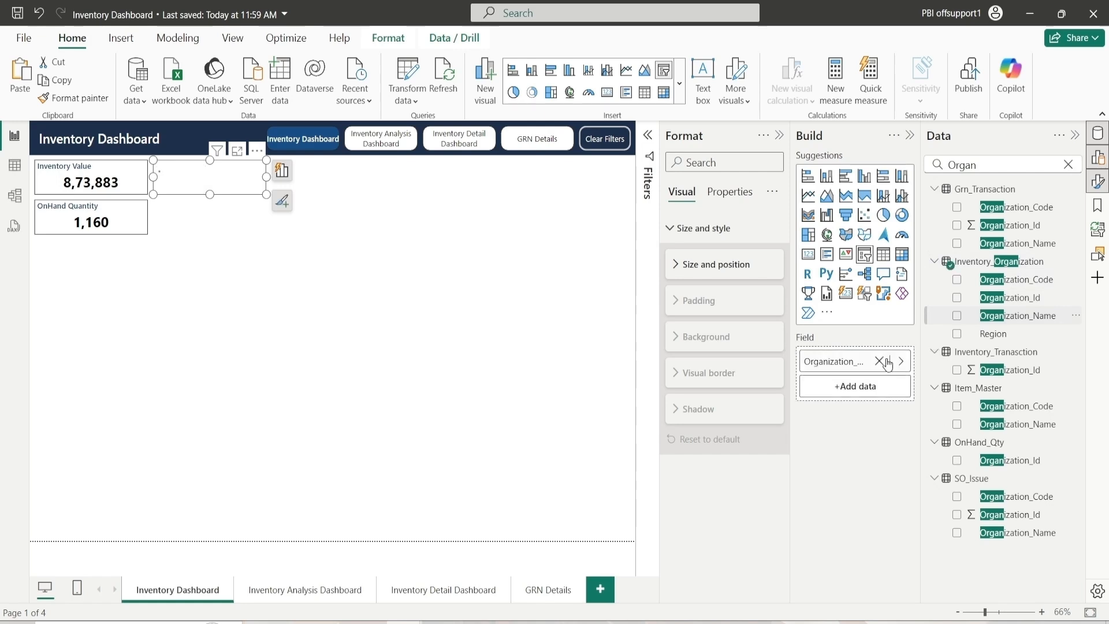
Step: Turn on the visual border for the Organization_Name slicer
left_click(705, 372)
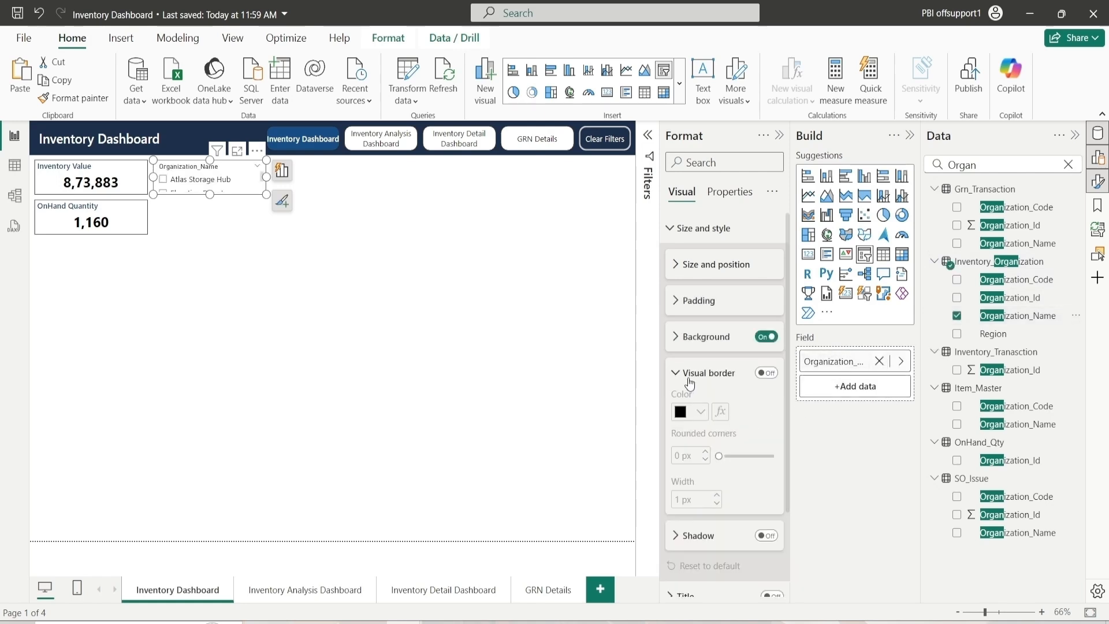
left_click(765, 374)
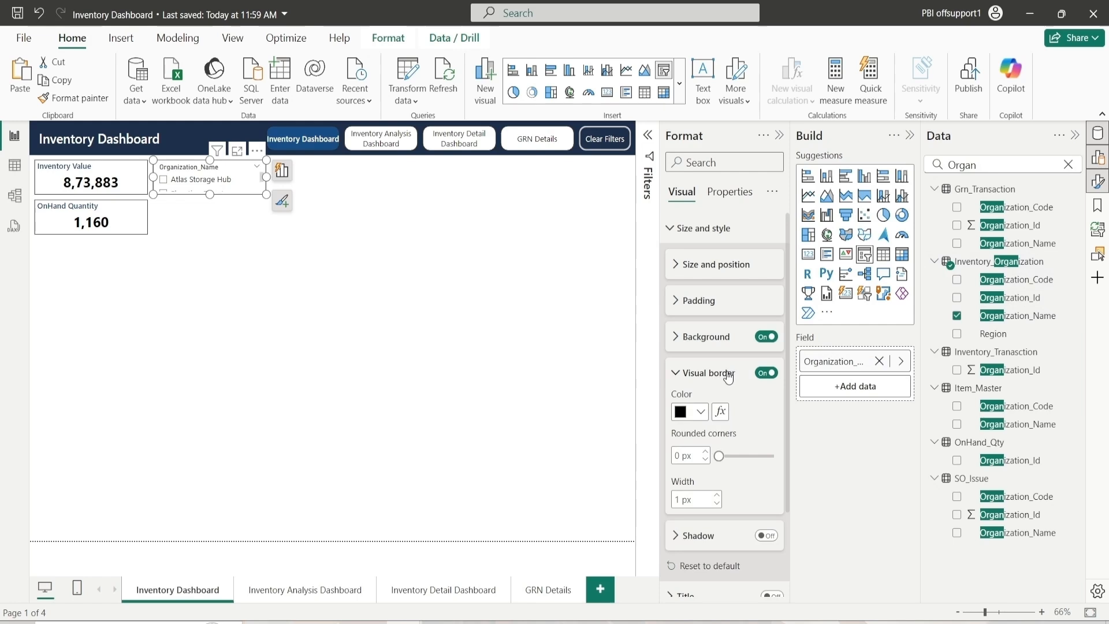
left_click(706, 369)
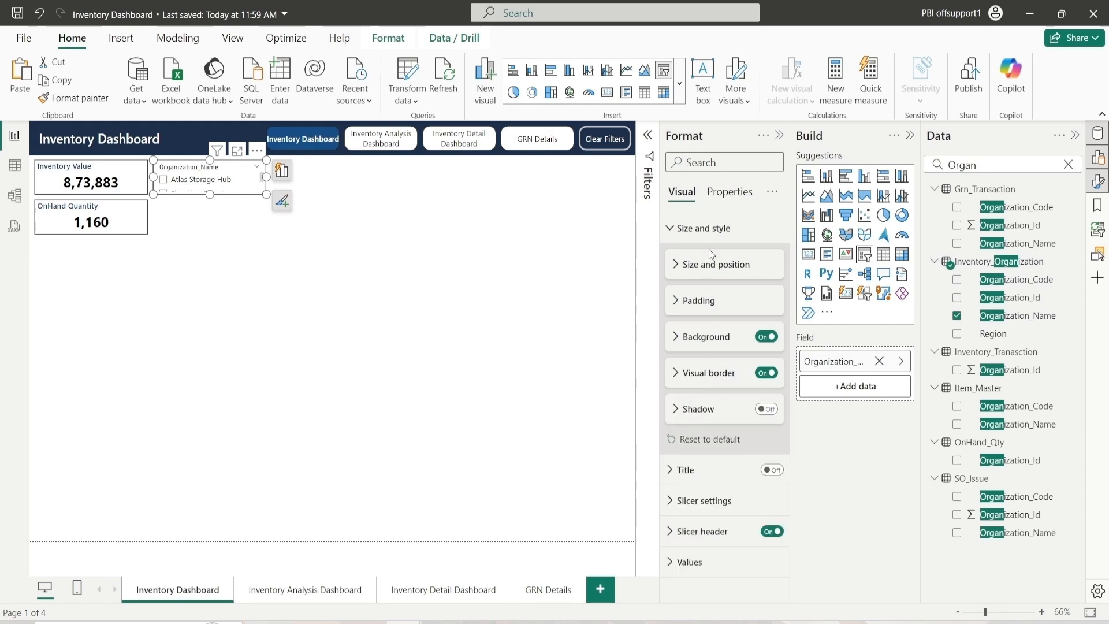
Step: Examine the Organization_Name slicer's height, width and position settings
left_click(702, 266)
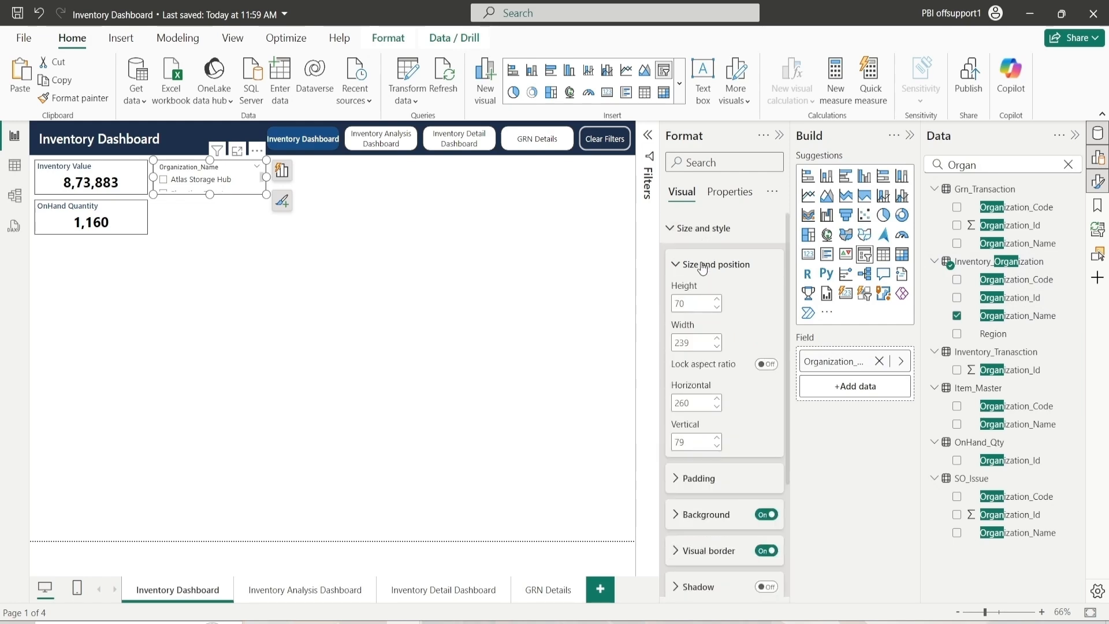
left_click(694, 305)
left_click(717, 342)
left_click(717, 438)
left_click(706, 267)
left_click(716, 229)
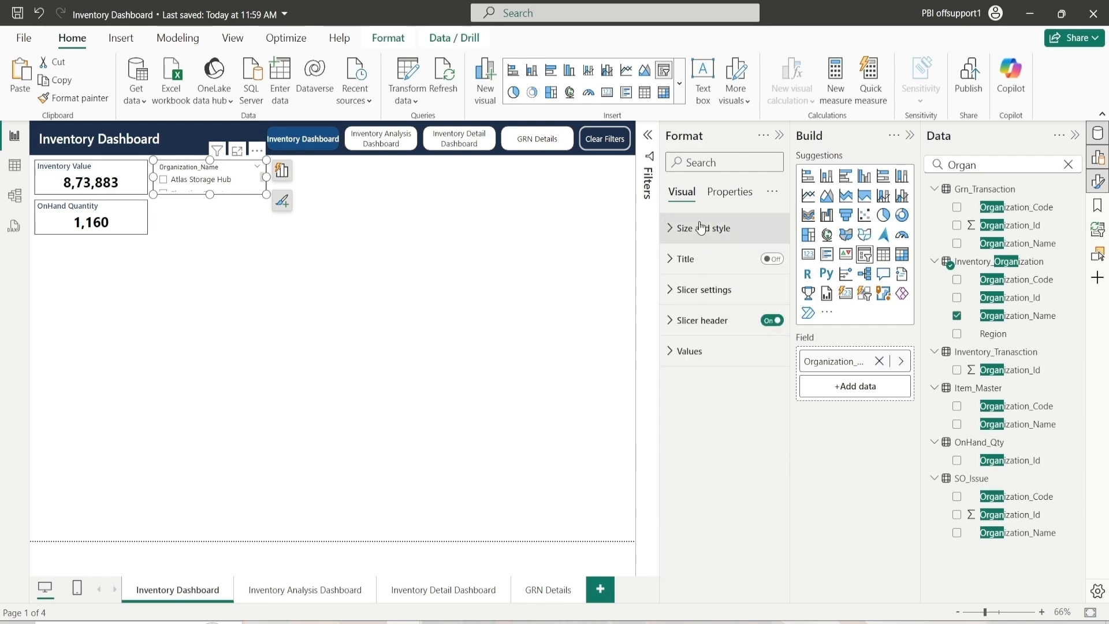
left_click(719, 229)
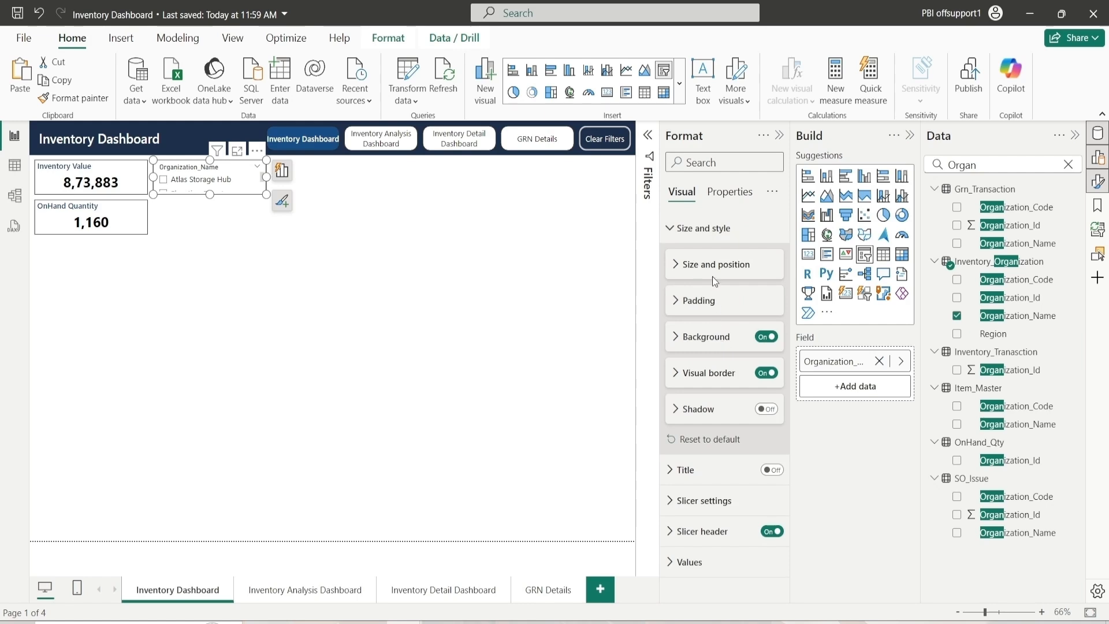
left_click(719, 231)
Step: Set the Organization_Name slicer's style to Dropdown and enable its "Select all" option
left_click(711, 292)
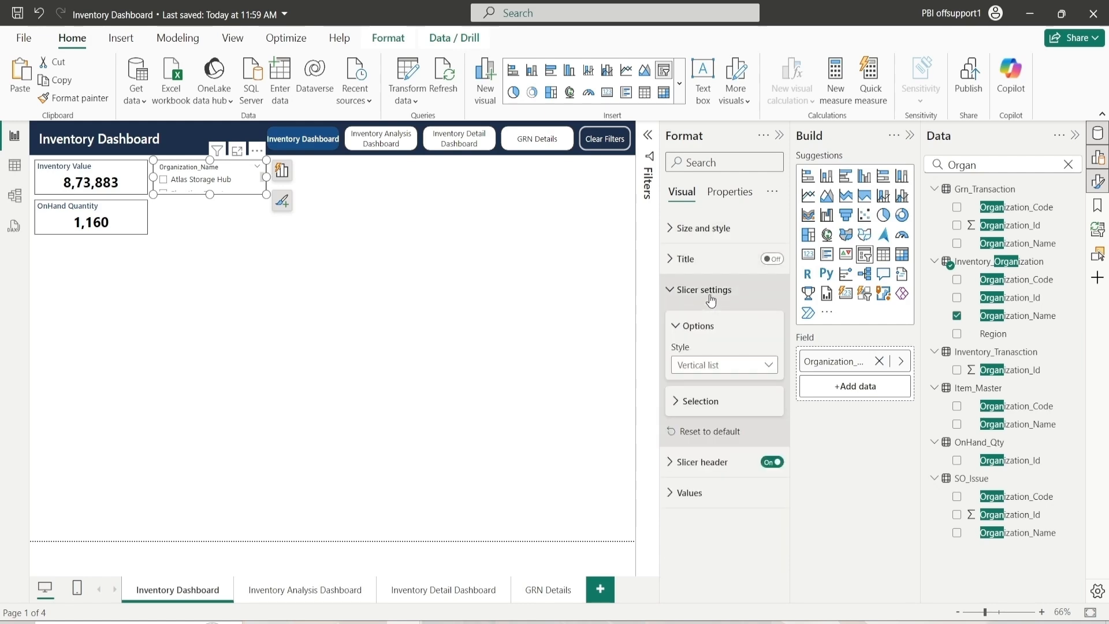
left_click(733, 376)
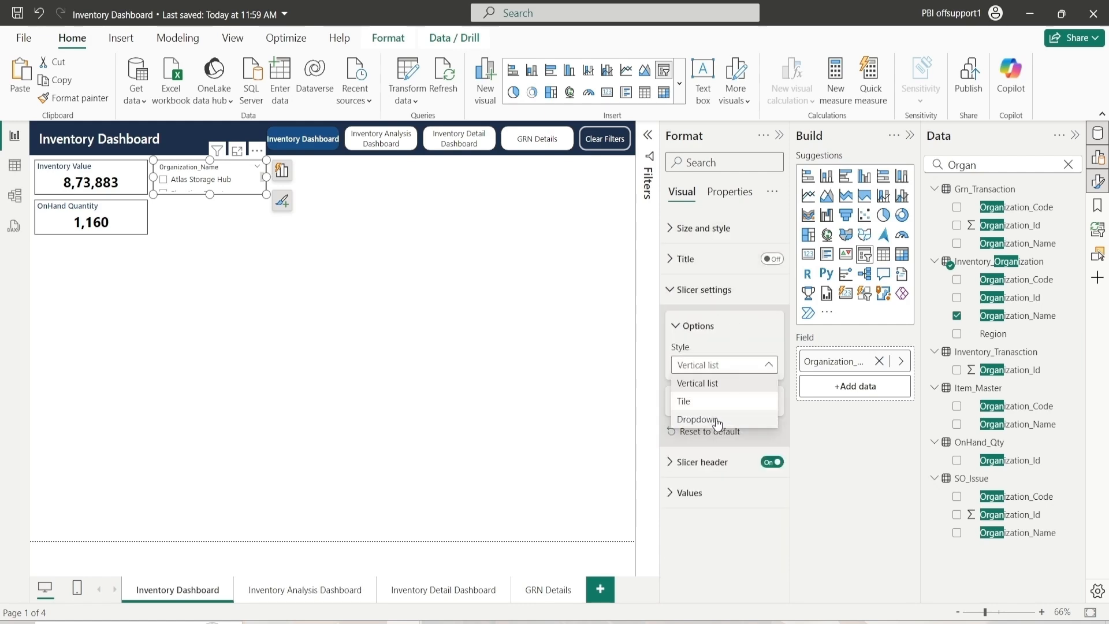
left_click(687, 417)
left_click(715, 400)
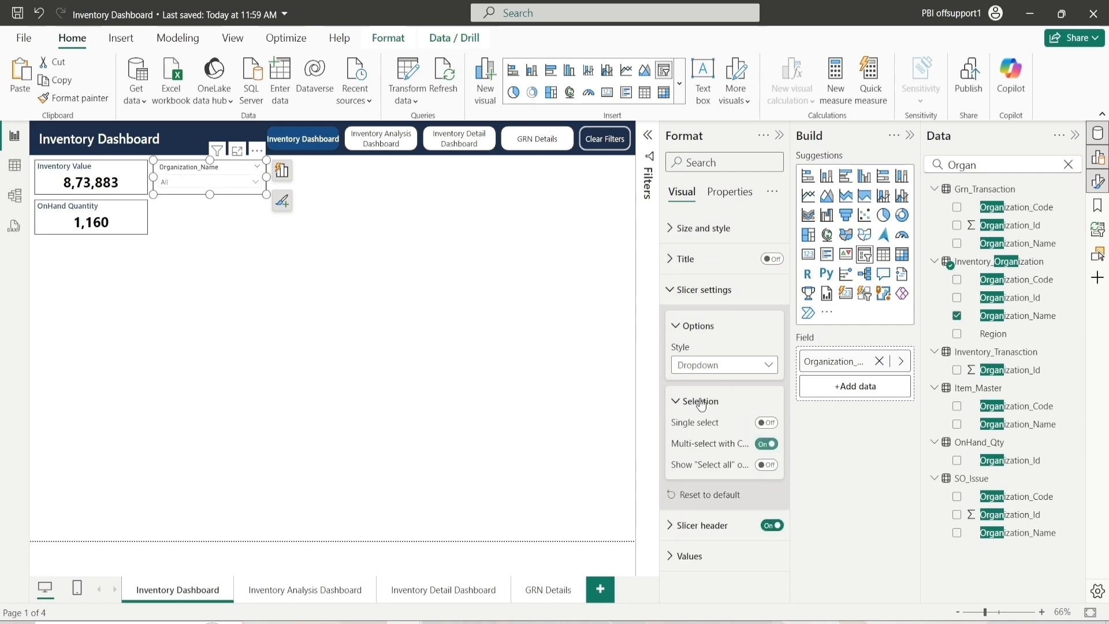
left_click(761, 468)
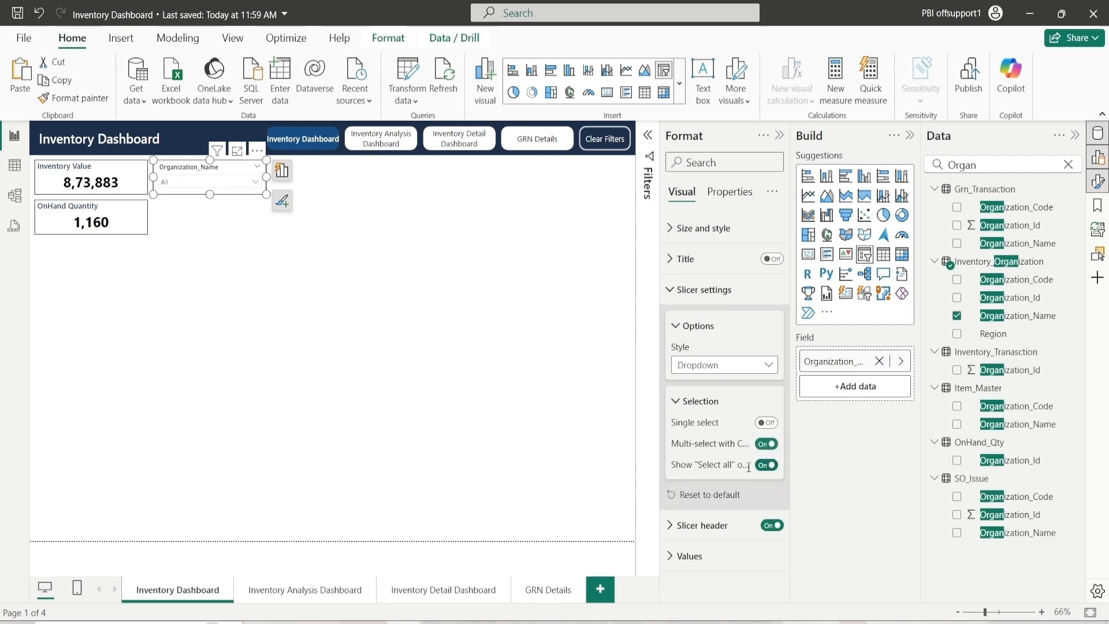
left_click(490, 368)
left_click(230, 168)
Step: Change the slicer header's title text to "Organization Name"
left_click(708, 290)
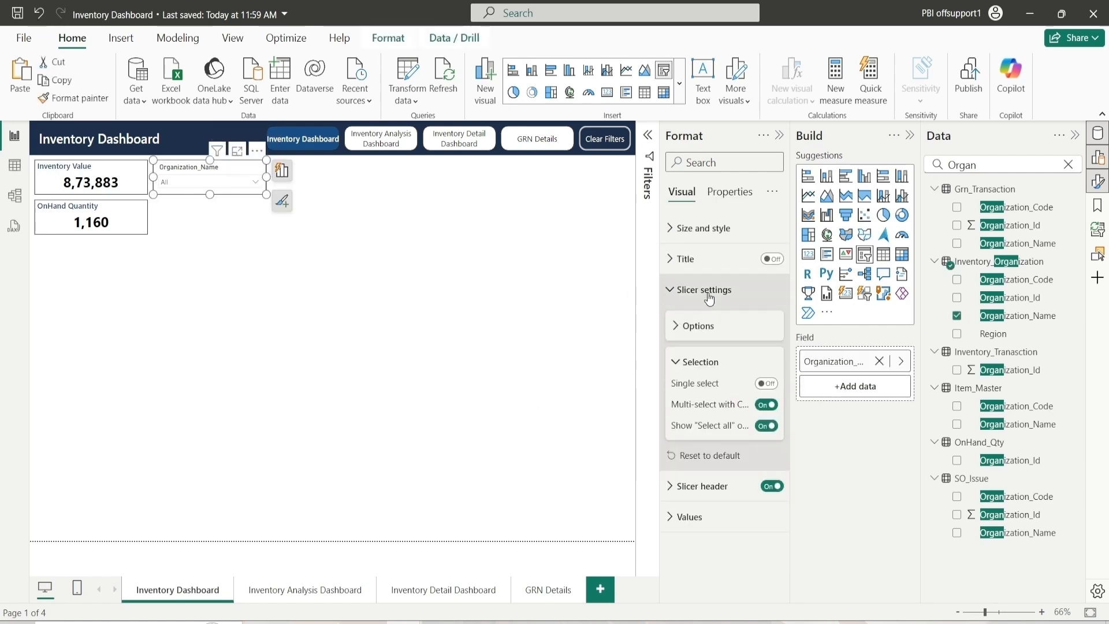
left_click(711, 320)
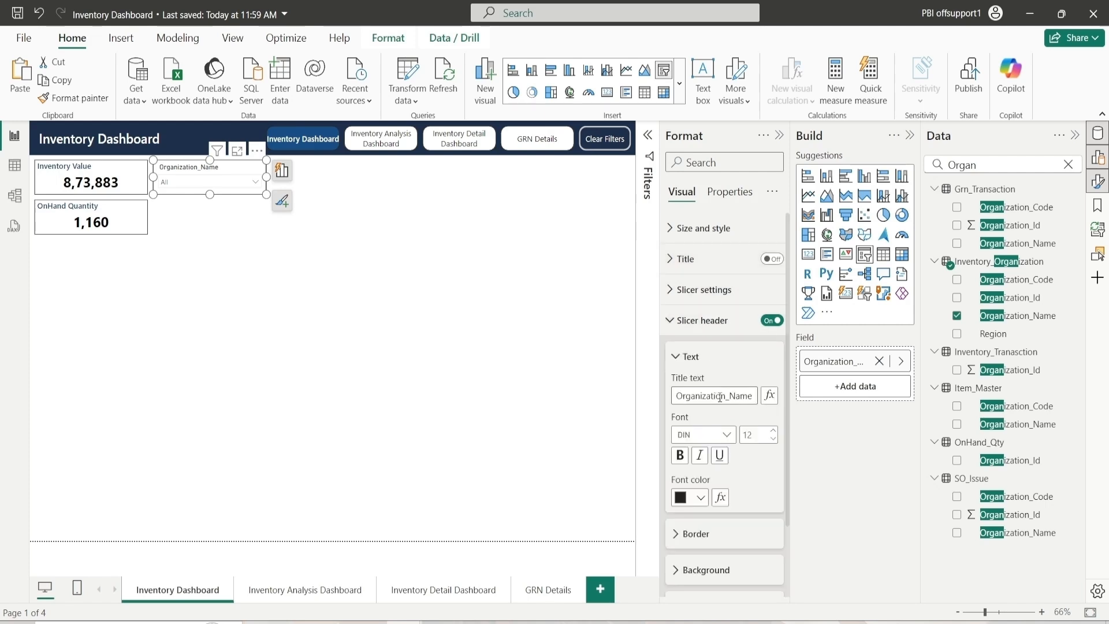
key("BackSpace")
Step: Format the Organization Name slicer header with a heavier Segoe UI font and a dark blue font color from the recent colors
left_click(699, 455)
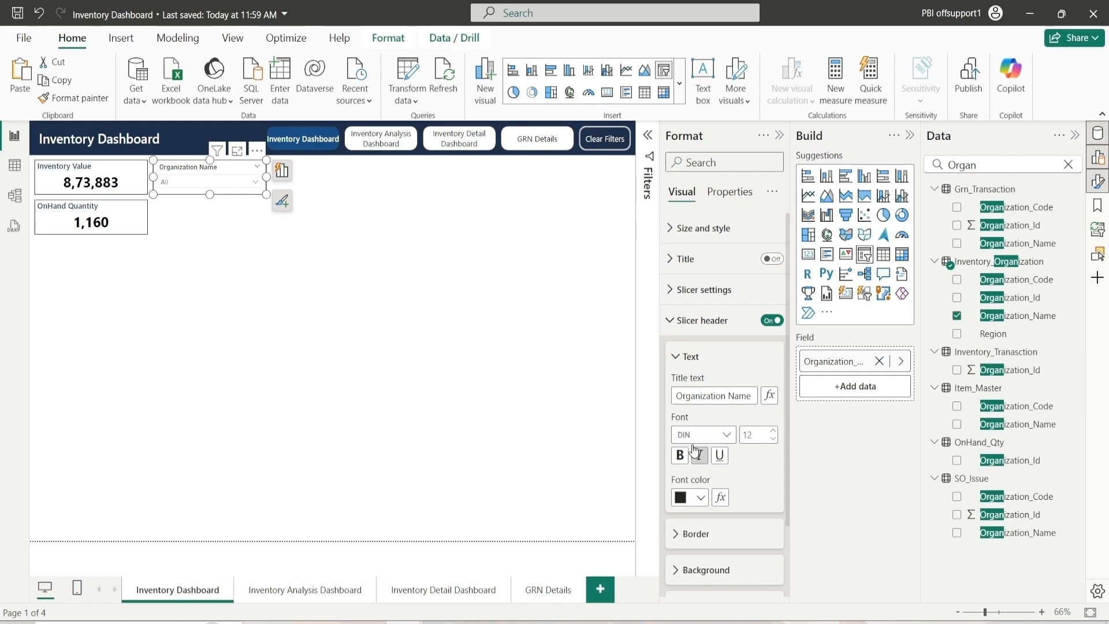
left_click(700, 455)
left_click(711, 434)
scroll(739, 335, "down", 3)
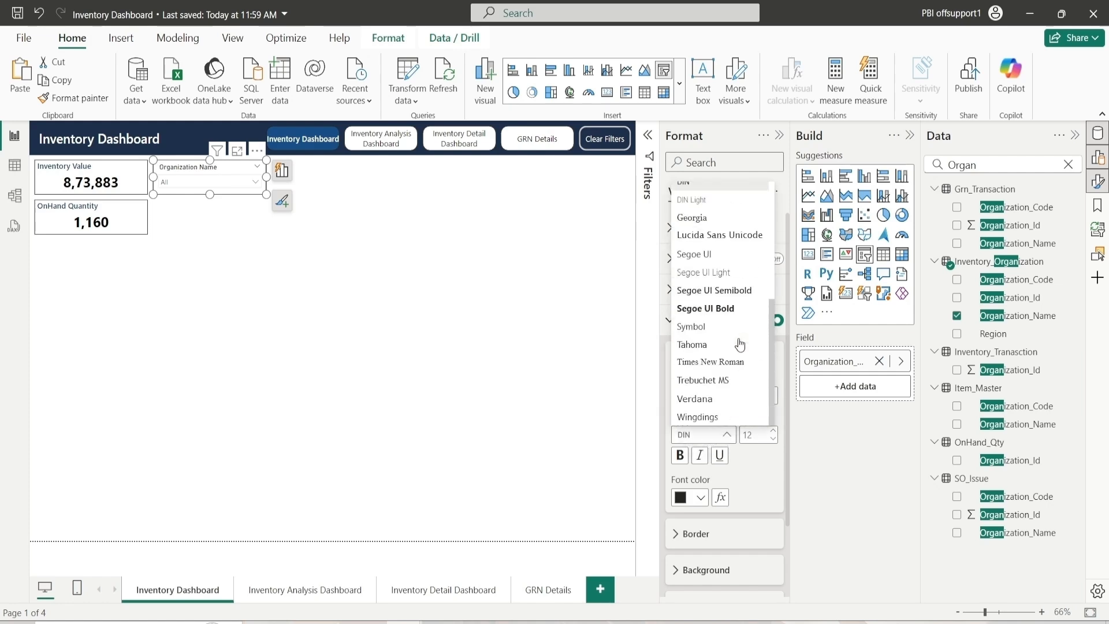
left_click(737, 302)
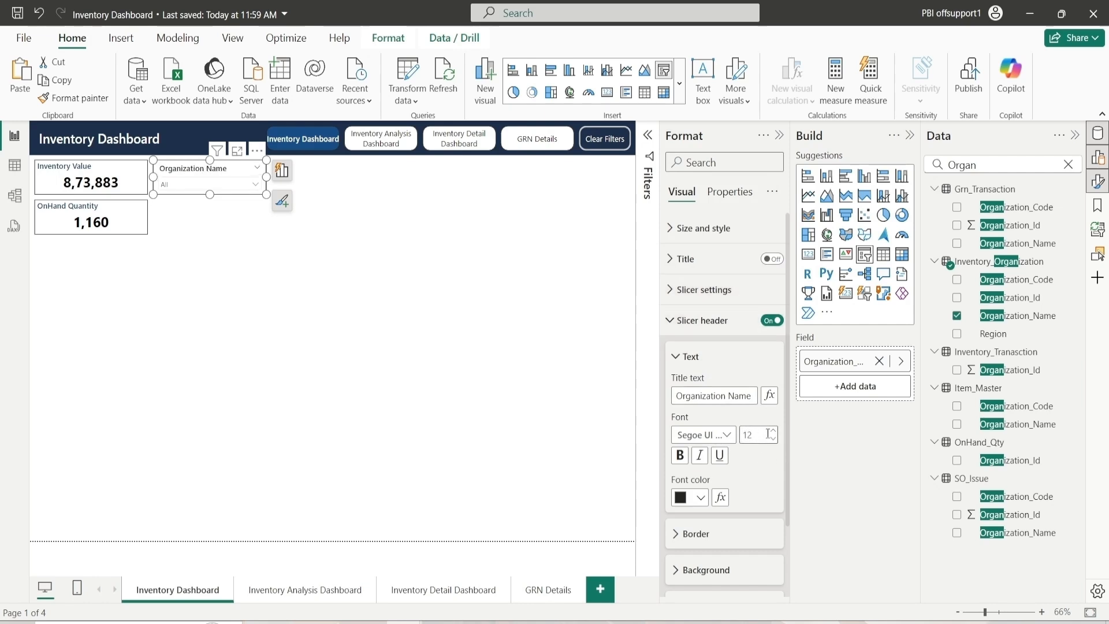
left_click(756, 475)
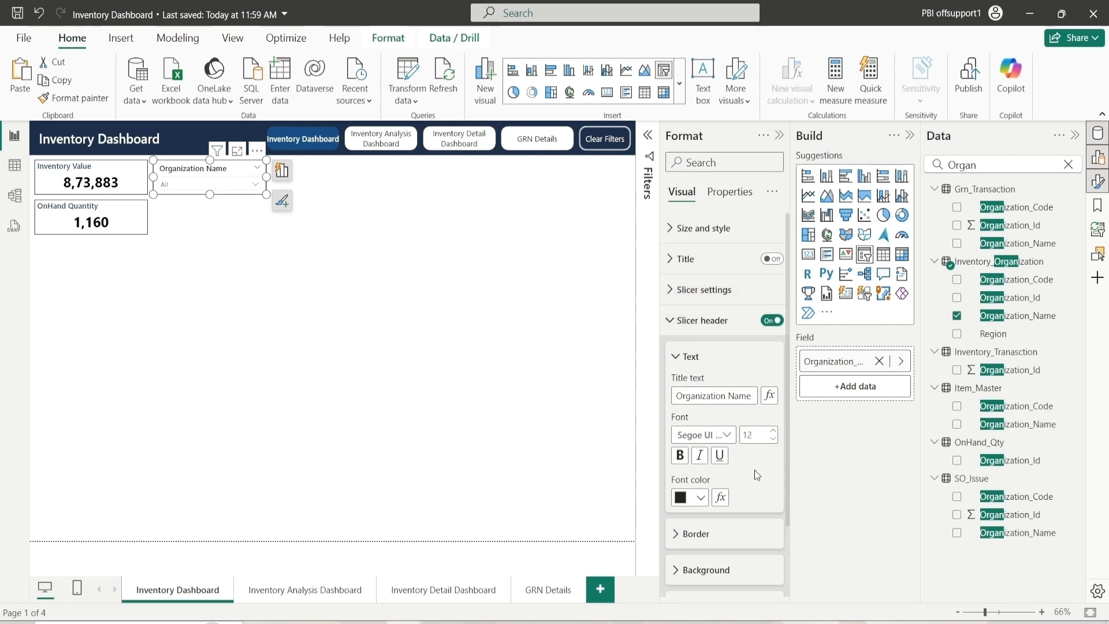
left_click(702, 499)
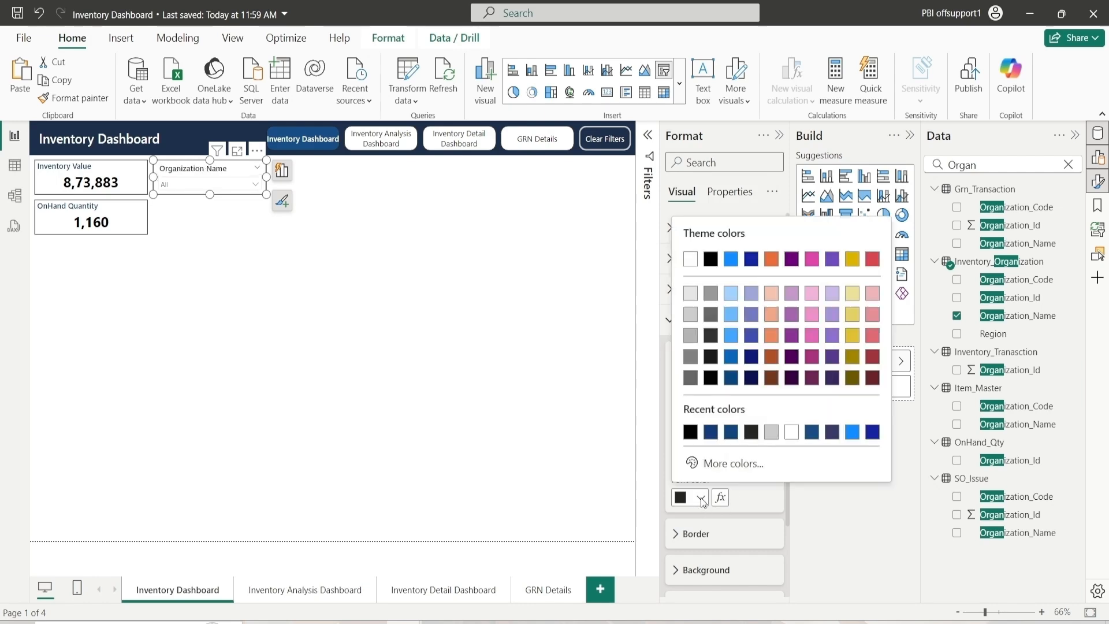
left_click(730, 433)
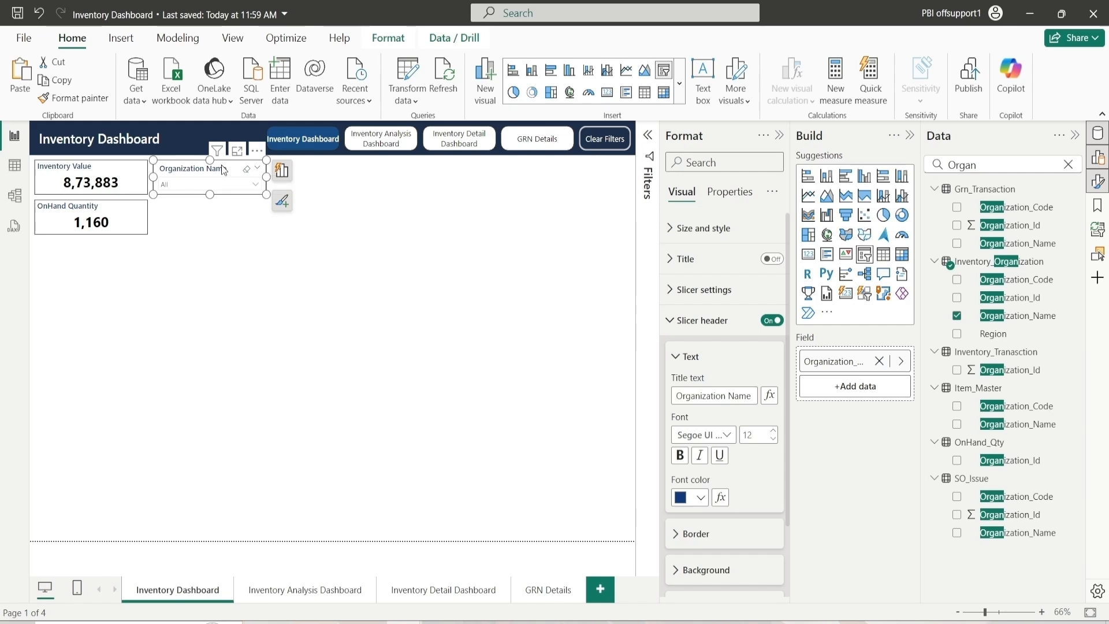
left_click(317, 203)
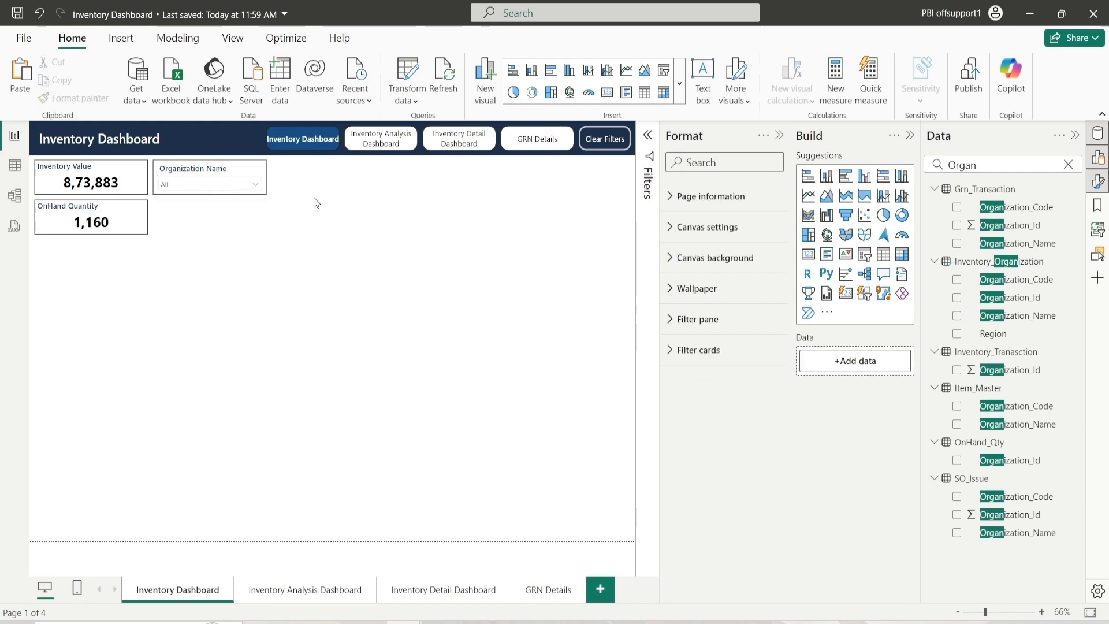
Step: Paste three copies of the Organization Name slicer and line them up in a row beside the original
key("ctrl+v")
left_click_drag(242, 177, 343, 176)
key("ctrl+v")
key("ctrl+v")
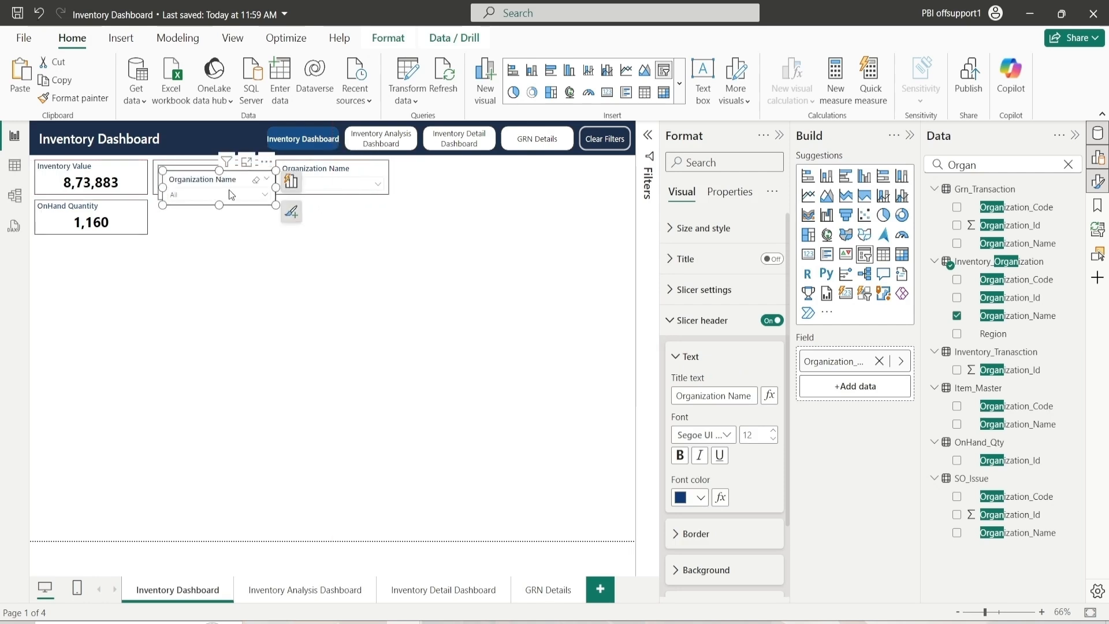
left_click_drag(245, 183, 591, 167)
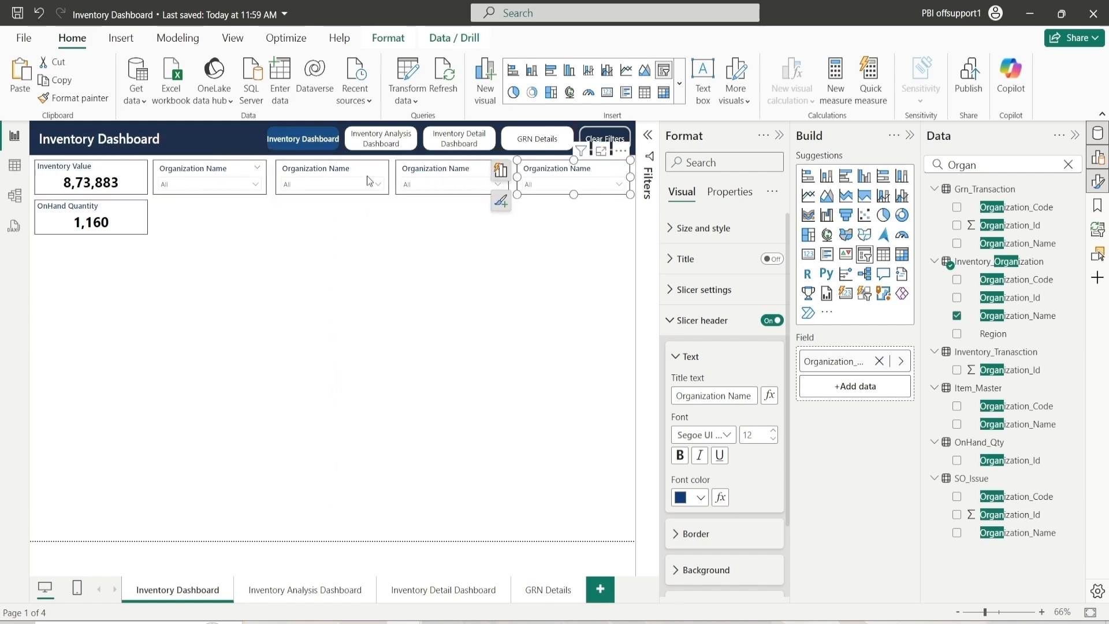
Step: Replace the second slicer's Organization_Name field with Item_Description from the Item_Master table
left_click(349, 174)
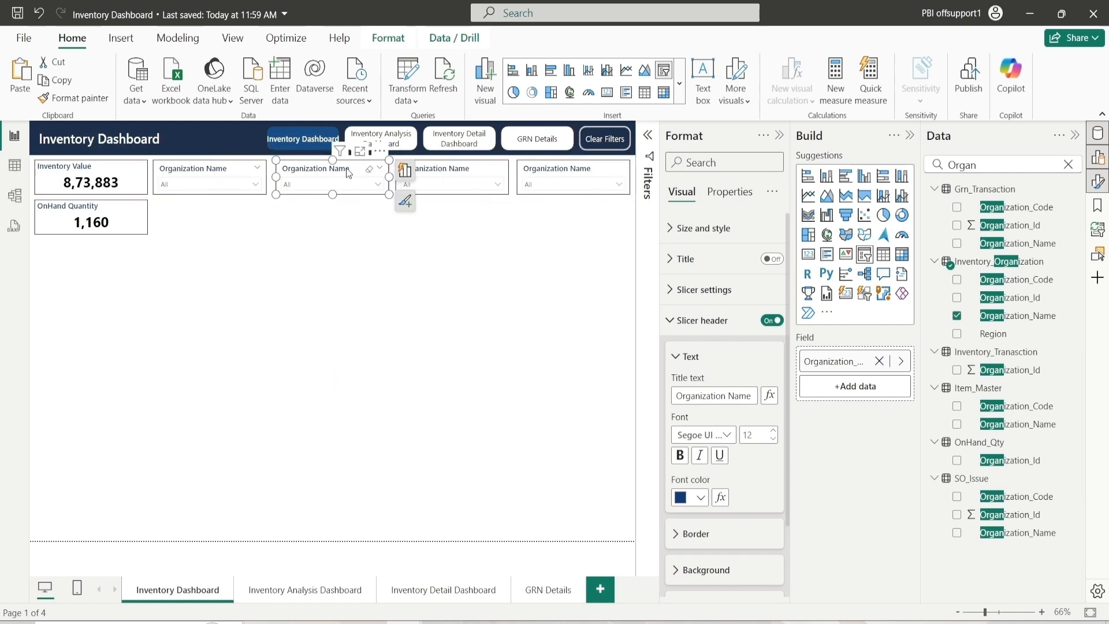
left_click(879, 361)
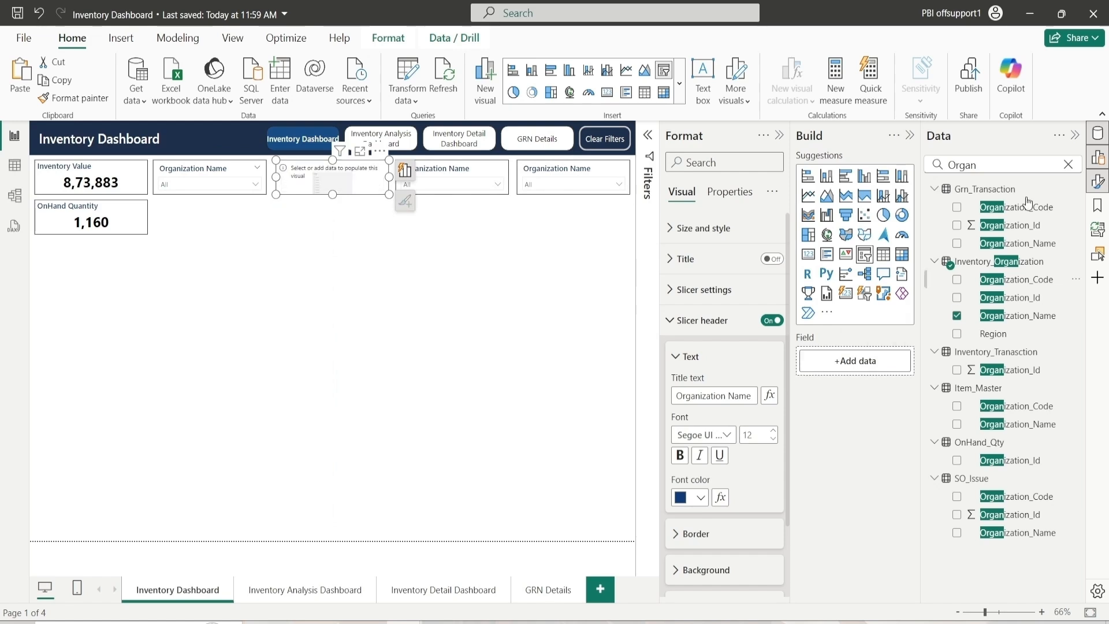
left_click(1068, 164)
type("itme")
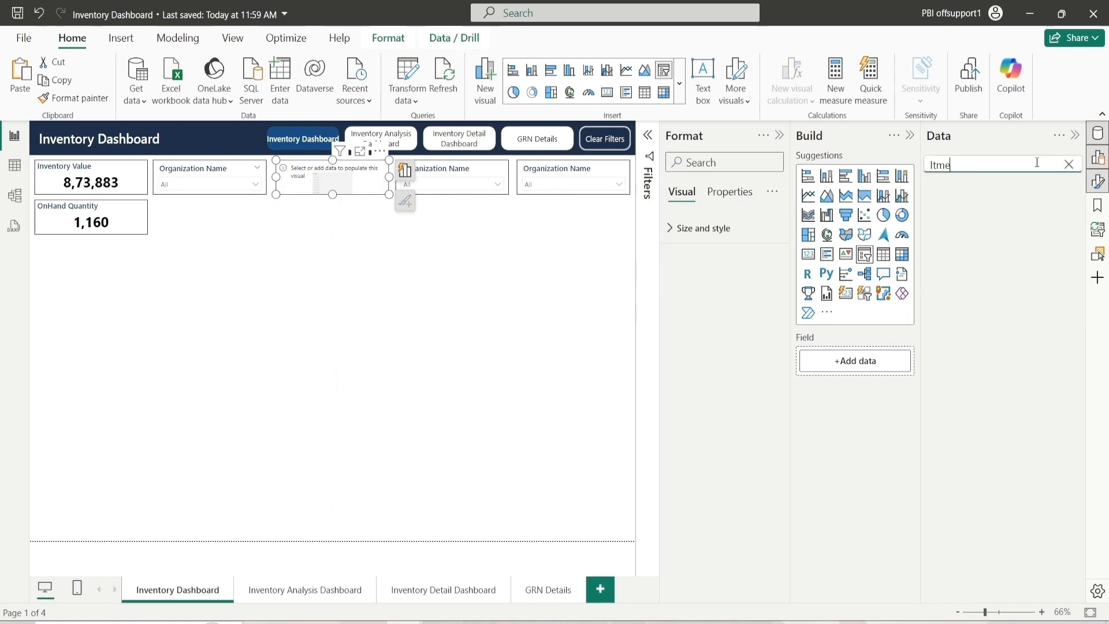
key("BackSpace")
key("BackSpace")
type("em")
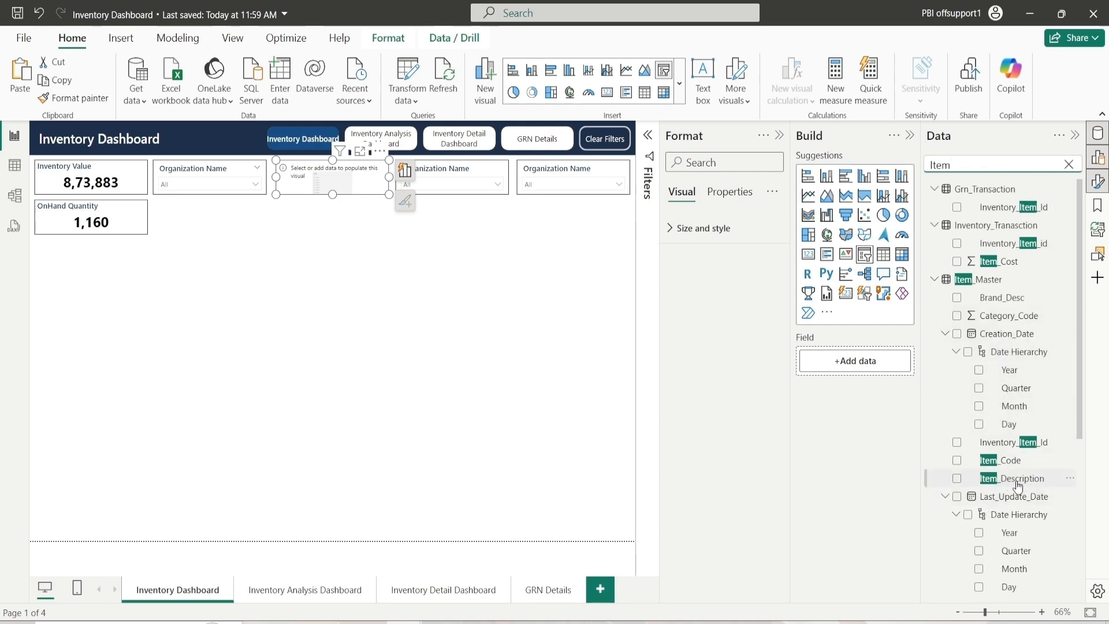
left_click_drag(1018, 485, 896, 369)
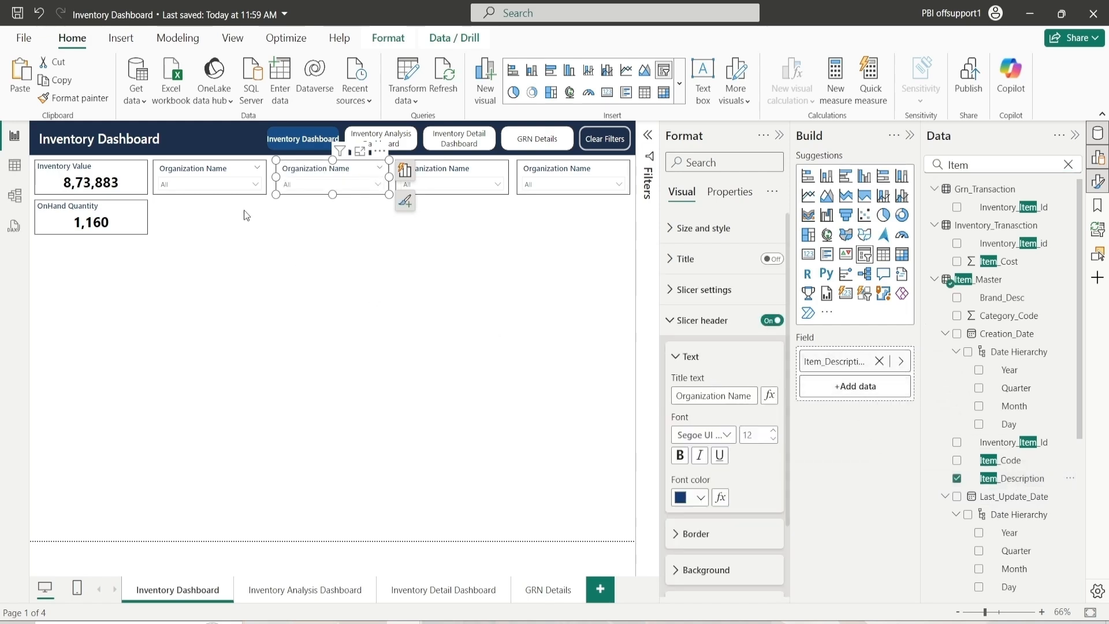
Step: Change the second slicer's header title text to "Item Name" and check its dropdown list of items
left_click(730, 398)
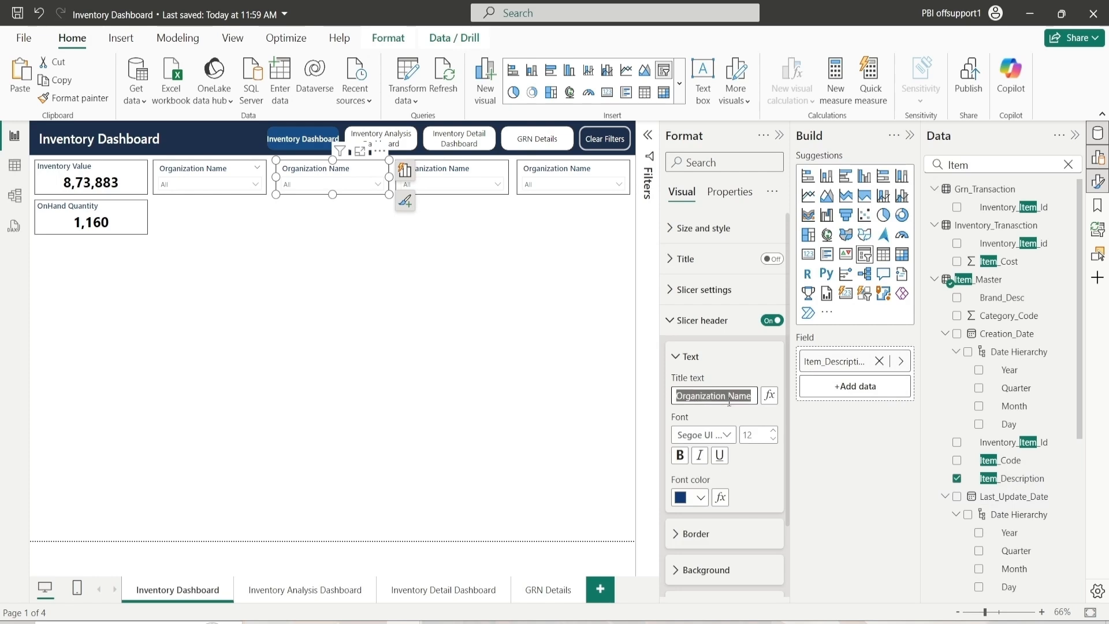
type("Item Name")
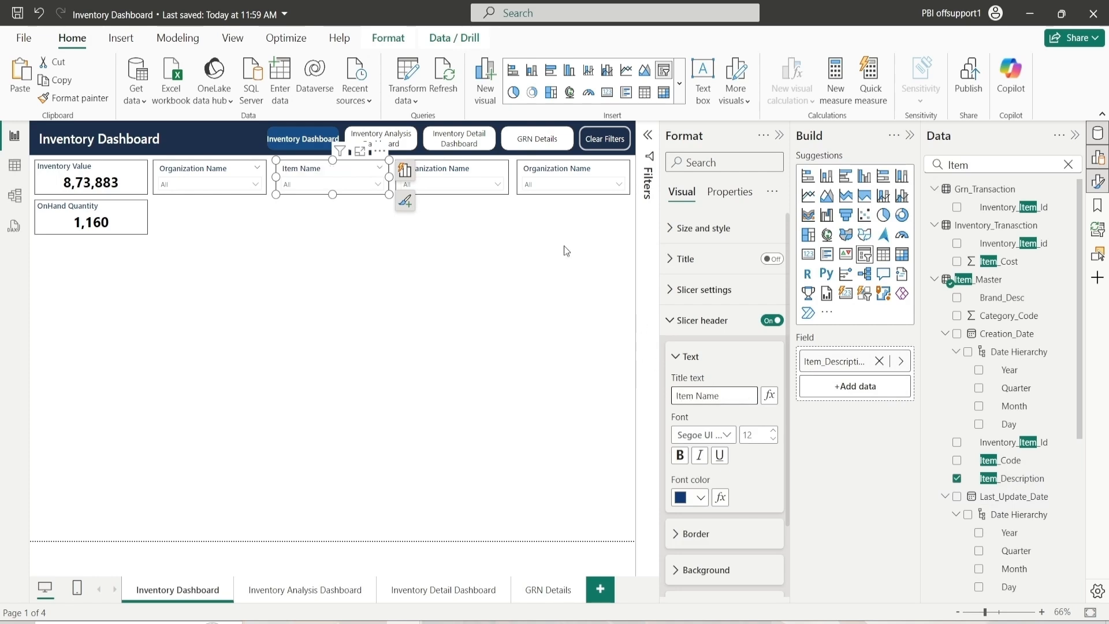
left_click(340, 184)
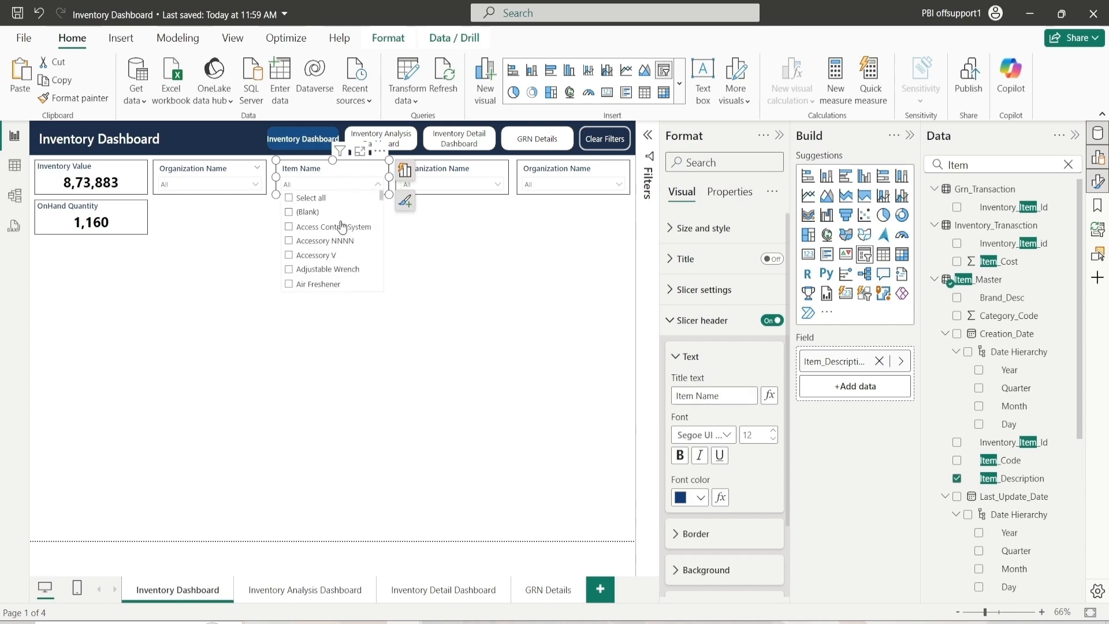
left_click(355, 179)
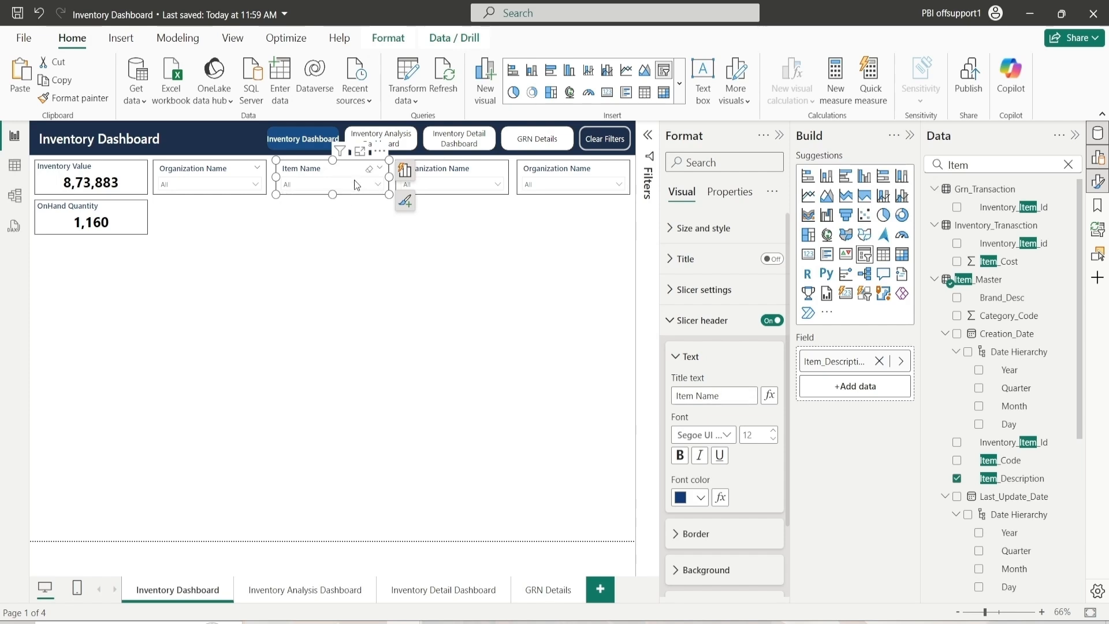
Step: Check the slicers on the published dashboard in the browser, and replace the third slicer's field in Power BI Desktop with Major_Catdesc from Item_Master
left_click(462, 163)
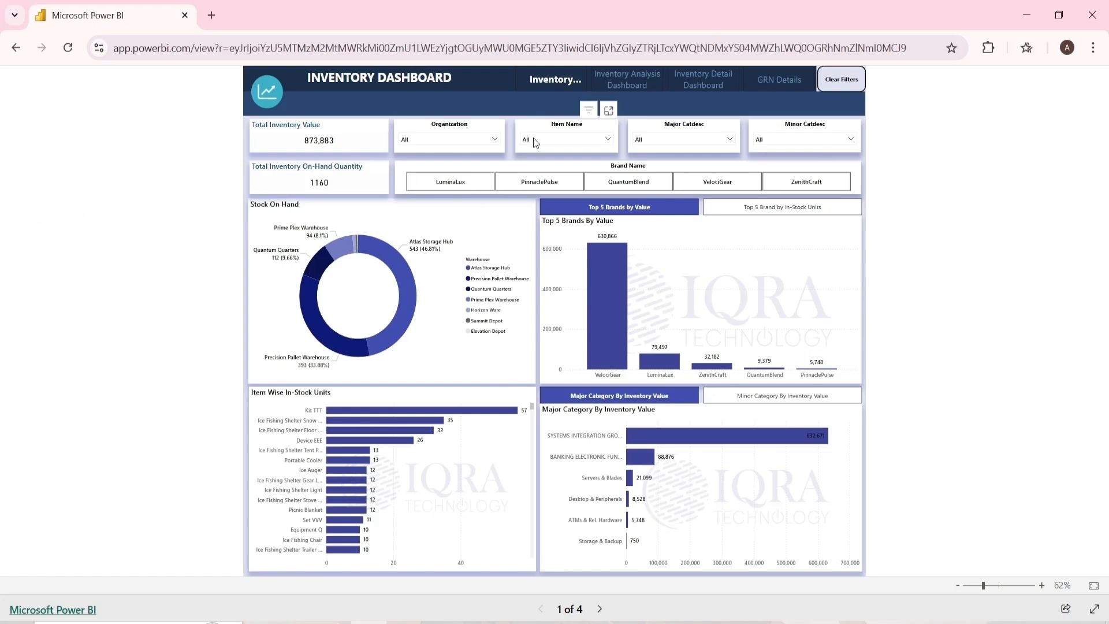
left_click(550, 138)
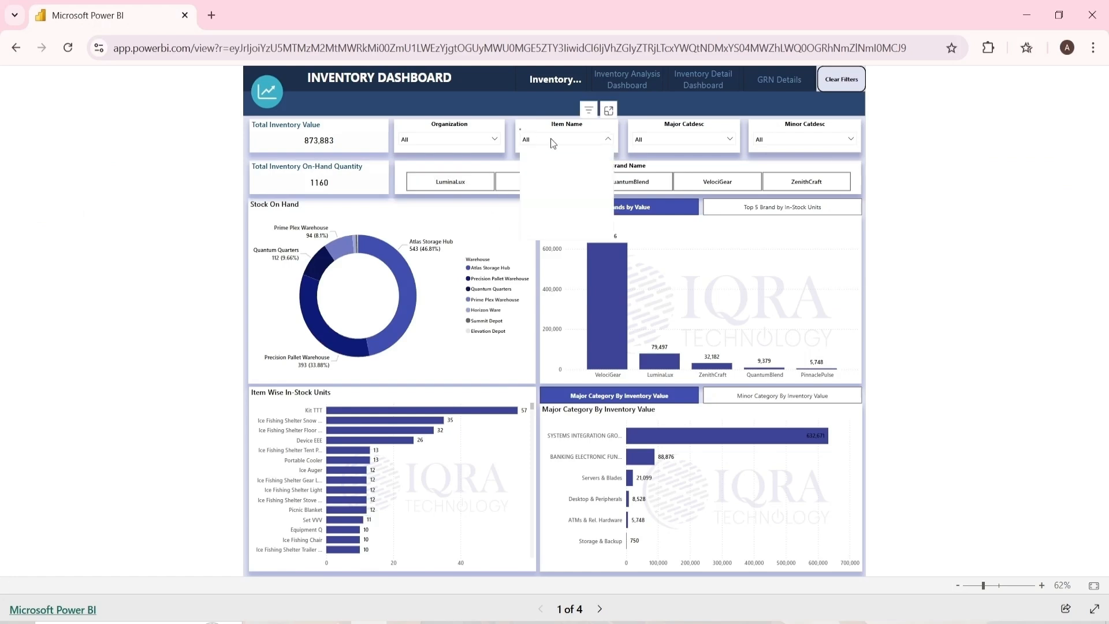
left_click(674, 138)
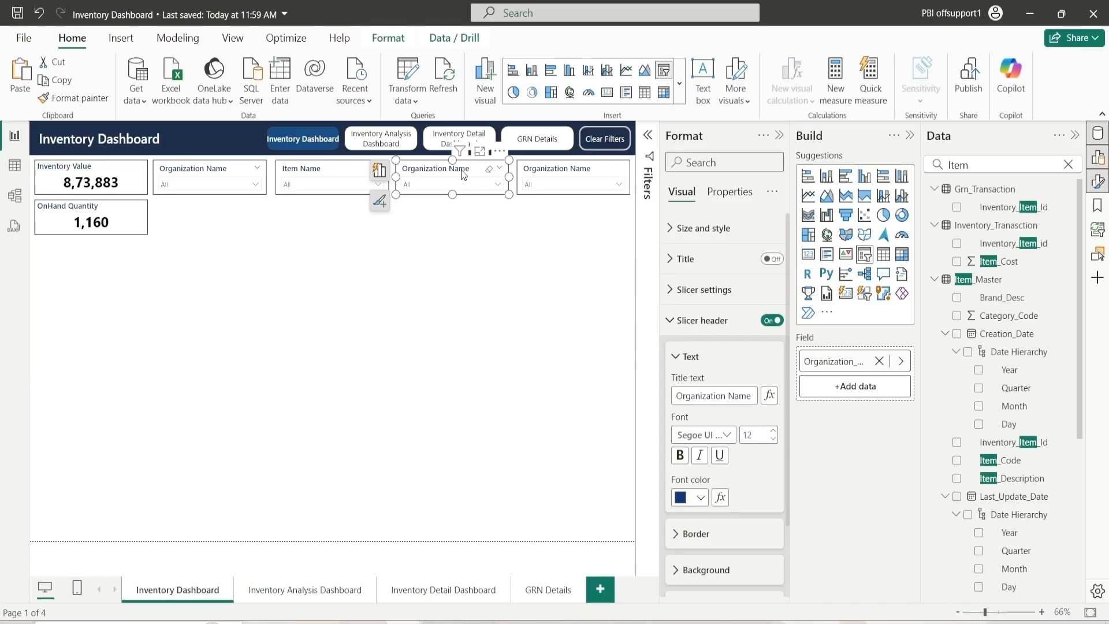
left_click(1068, 165)
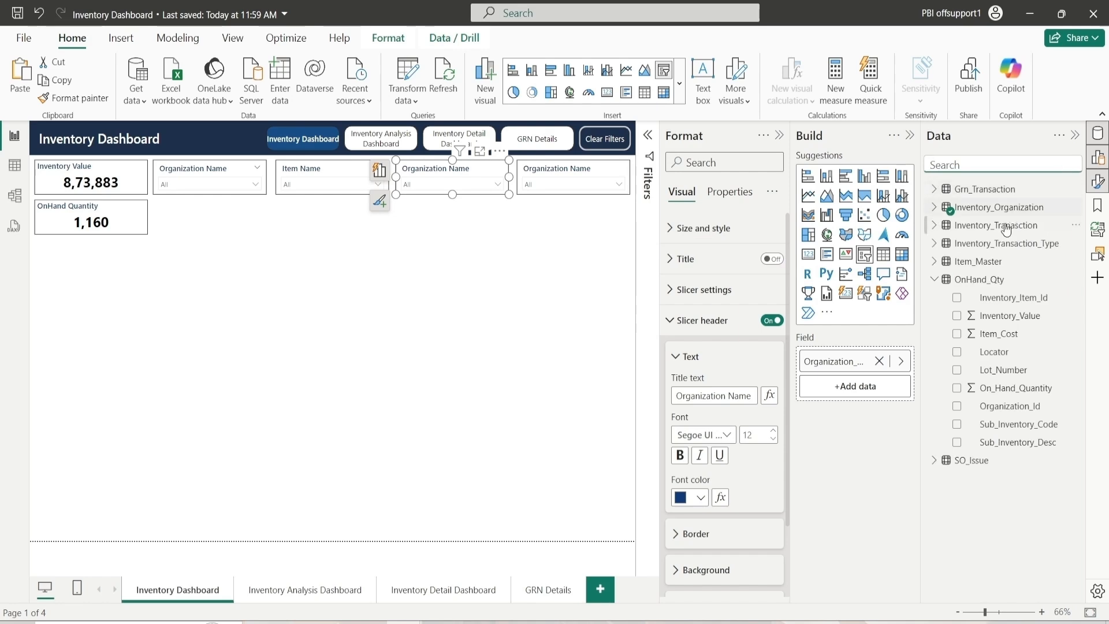
type("Major")
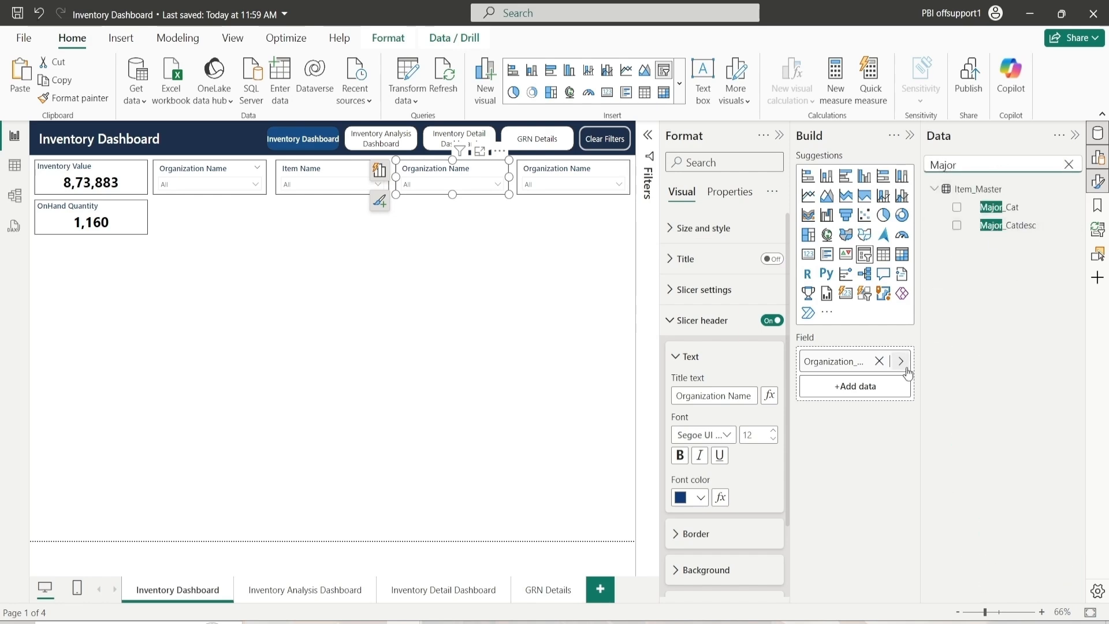
left_click(879, 361)
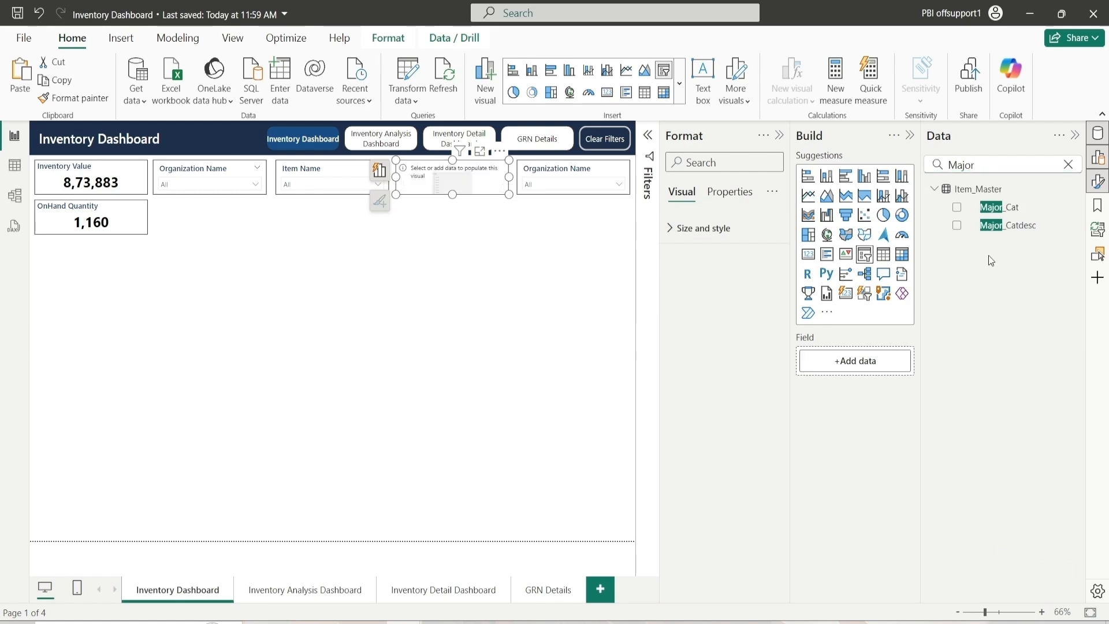
left_click(1010, 216)
left_click_drag(1015, 231, 847, 368)
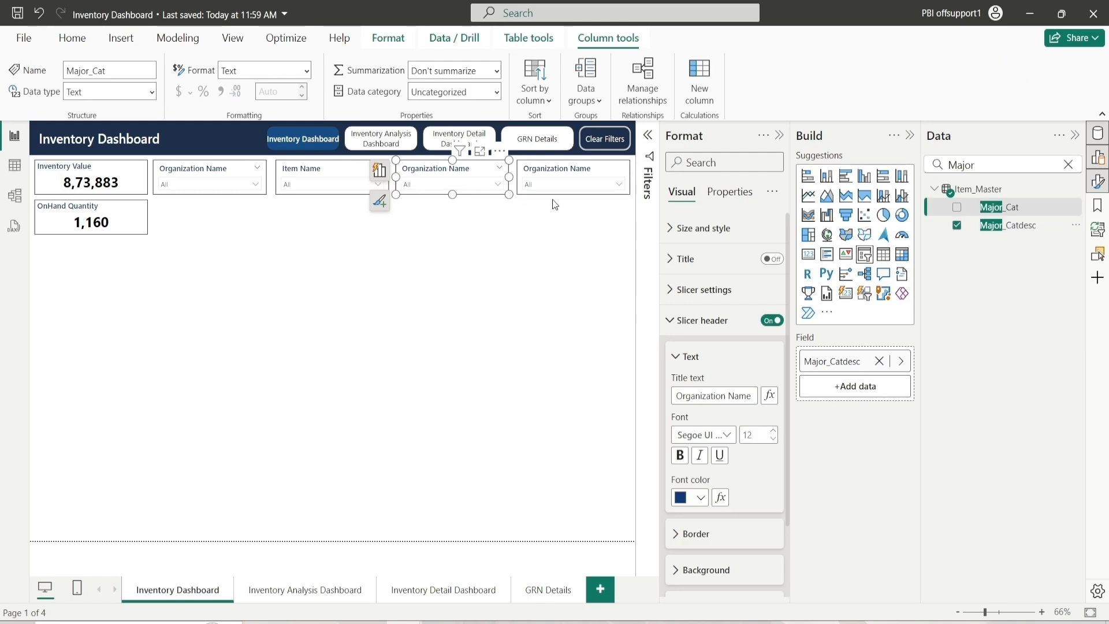
Step: Change the third slicer's header title text to "Major Catdesc"
triple_click(726, 398)
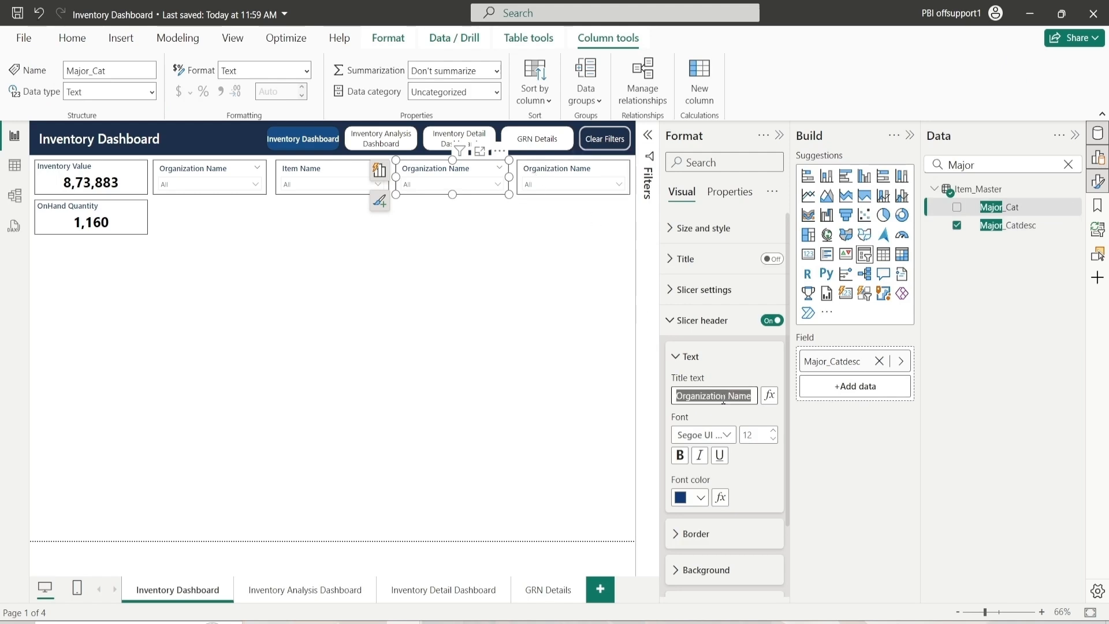
type("Ma")
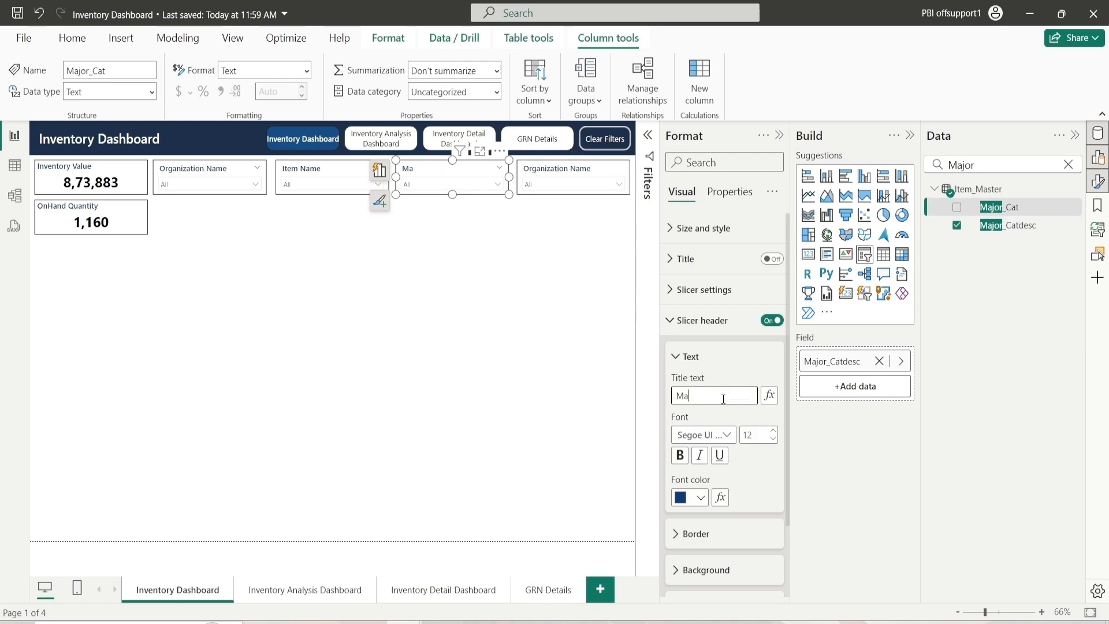
type("jor Catdesc")
left_click(692, 357)
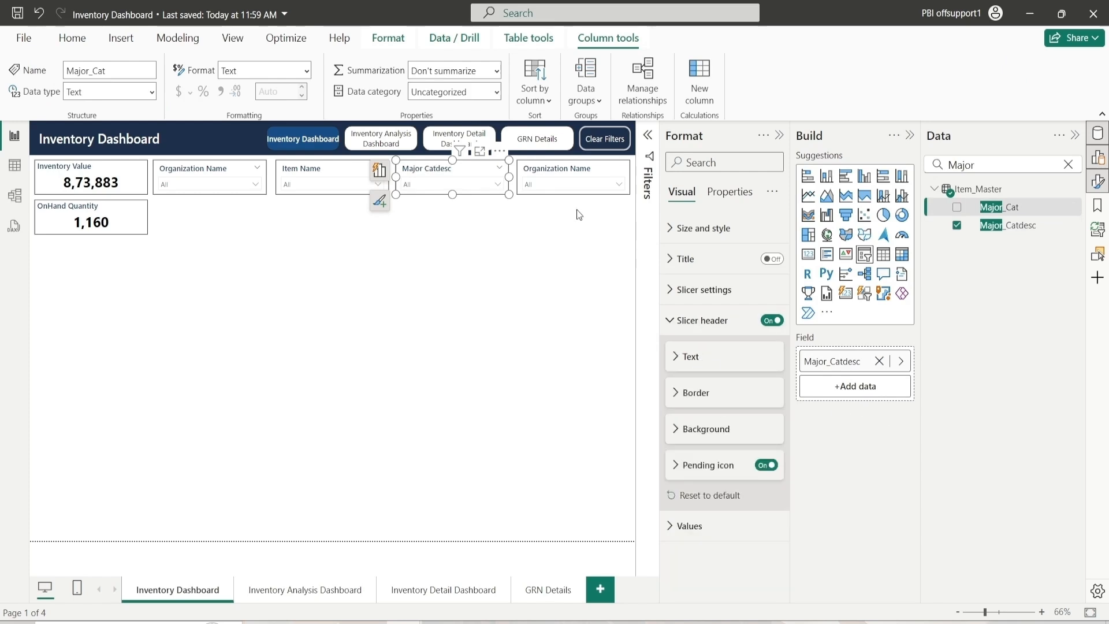
Step: Replace the fourth slicer's Organization_Name field with Minorcat_Desc from the Item_Master table
left_click(542, 174)
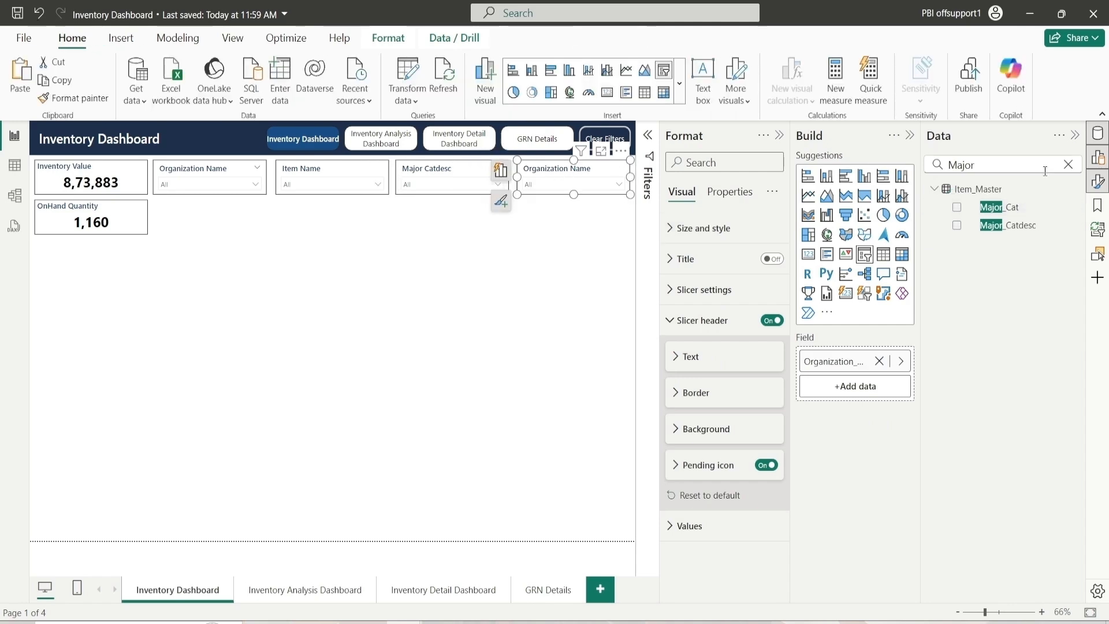
left_click(972, 166)
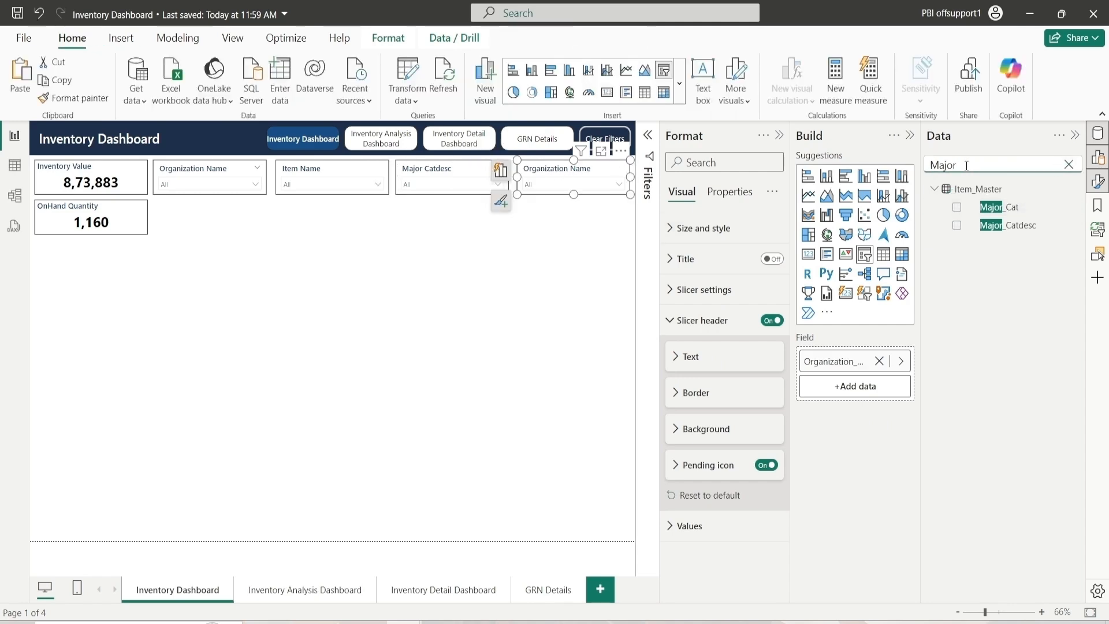
key("BackSpace")
key("BackSpace")
key("BackSpace")
key("BackSpace")
type("o")
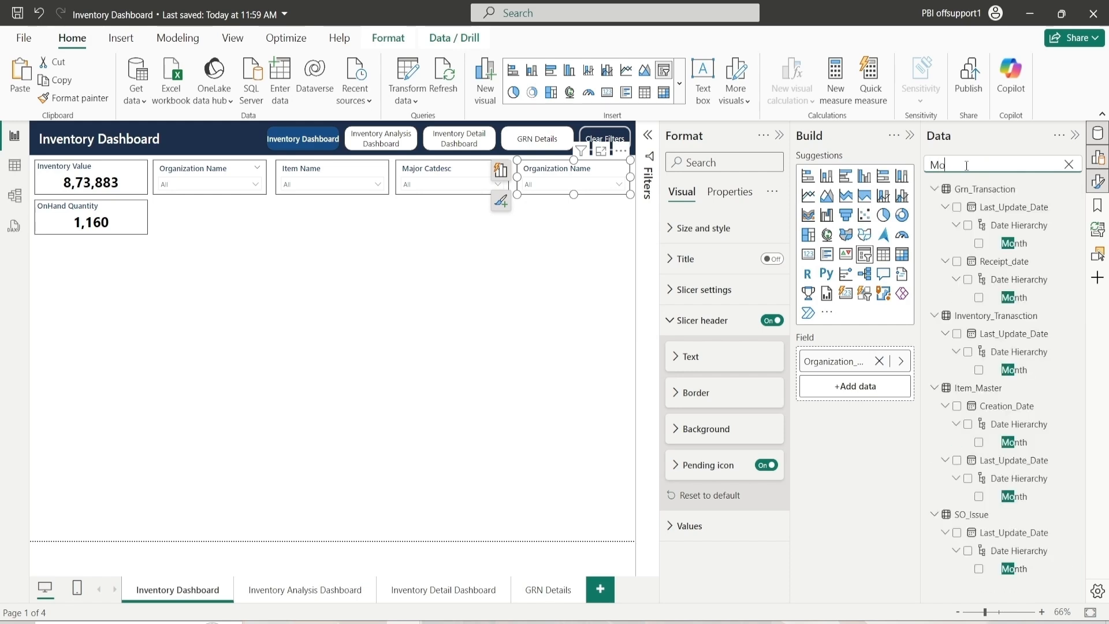
key("BackSpace")
type("inoe]r")
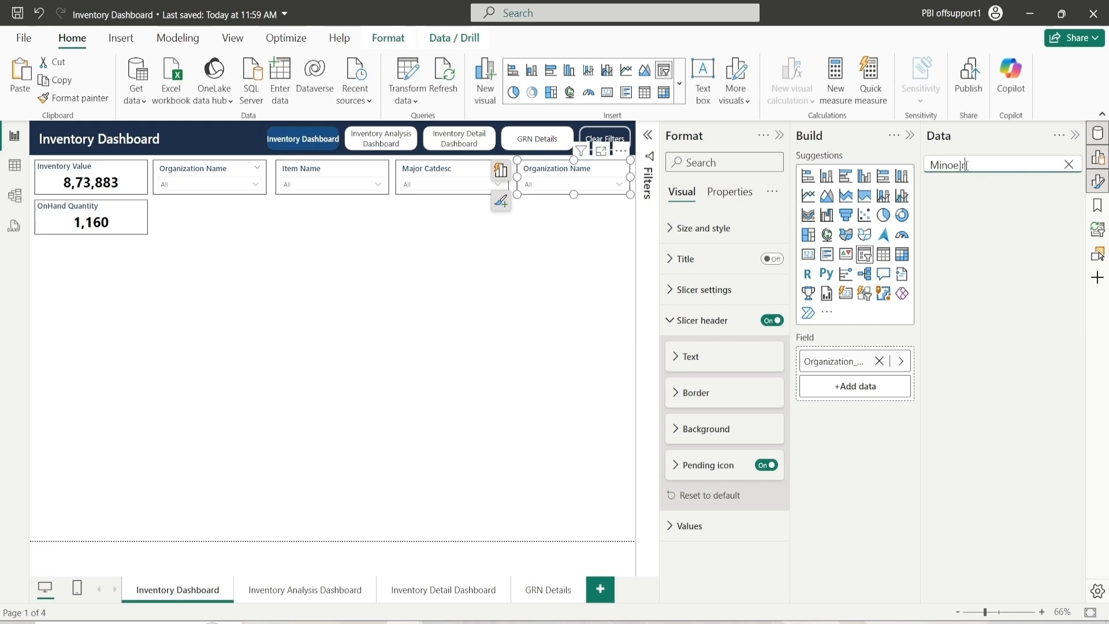
key("BackSpace")
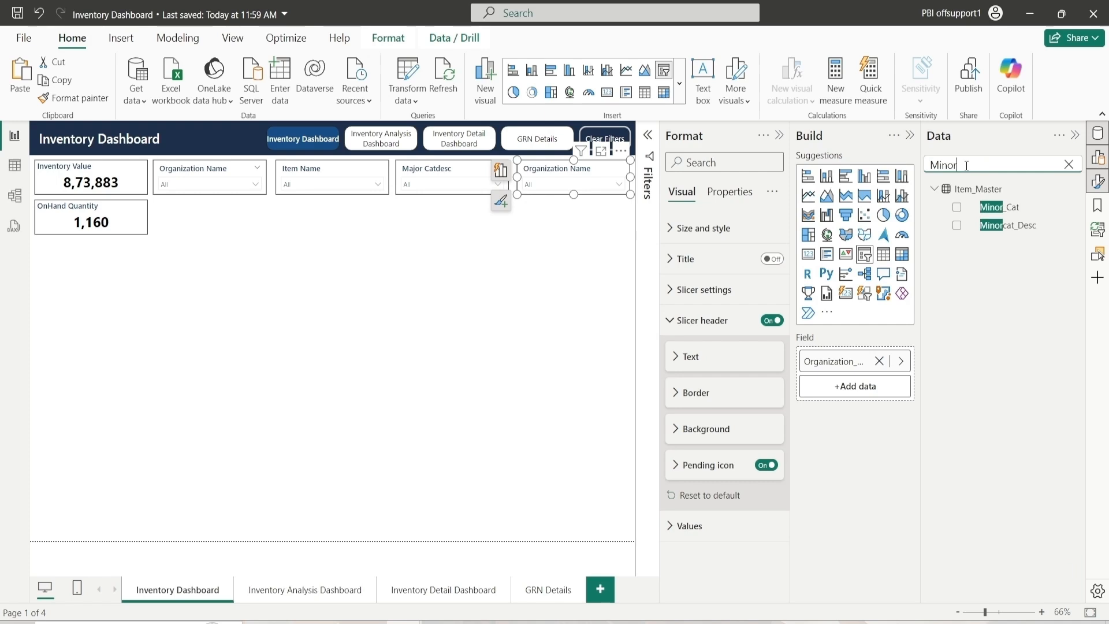
left_click(879, 361)
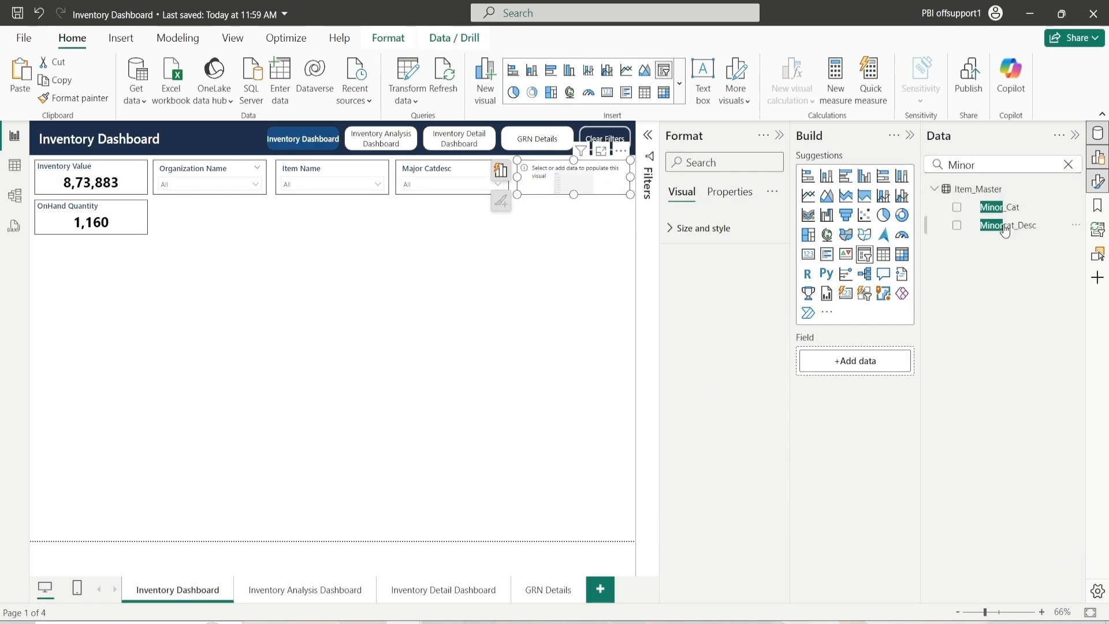
left_click_drag(1005, 231, 907, 338)
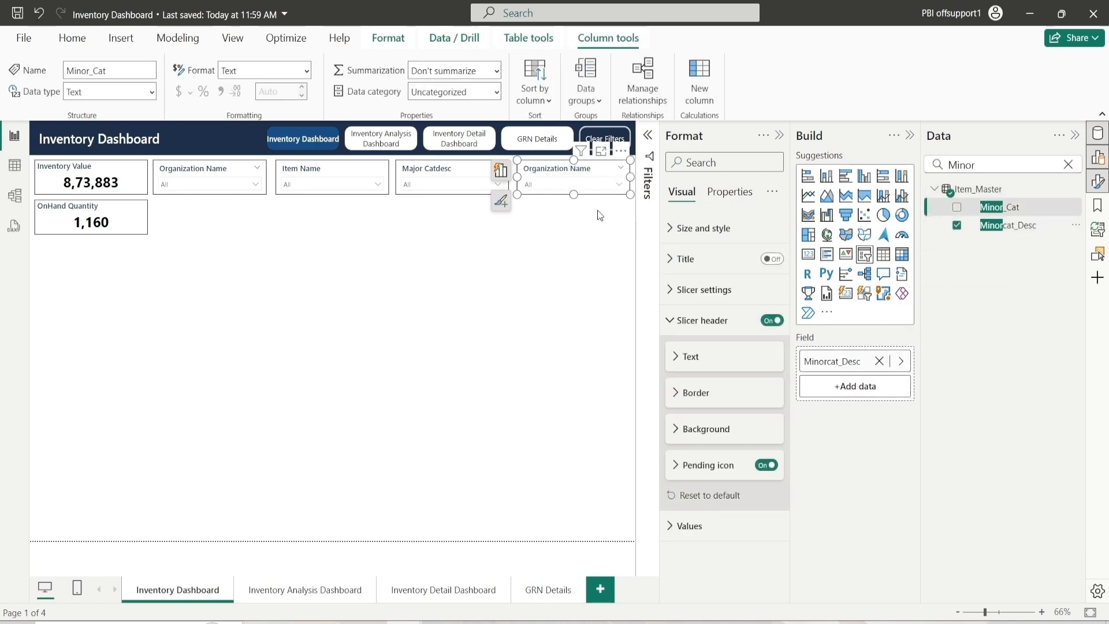
Step: Change the fourth slicer's header title text to "Minor Catdesc" and deselect the slicer
left_click(689, 357)
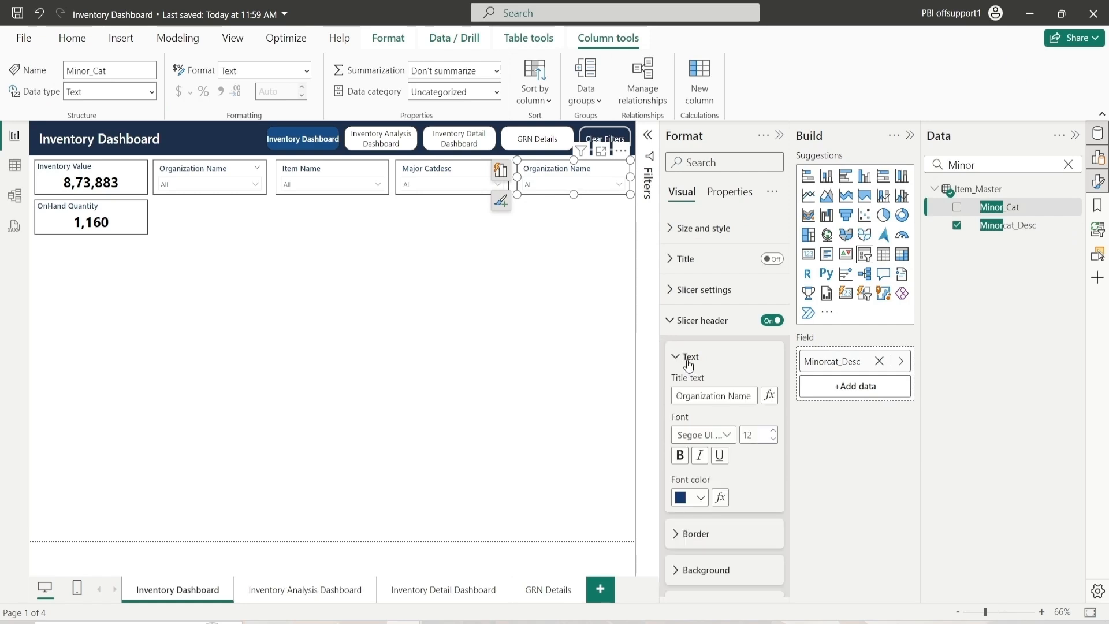
left_click(713, 396)
type("Mi")
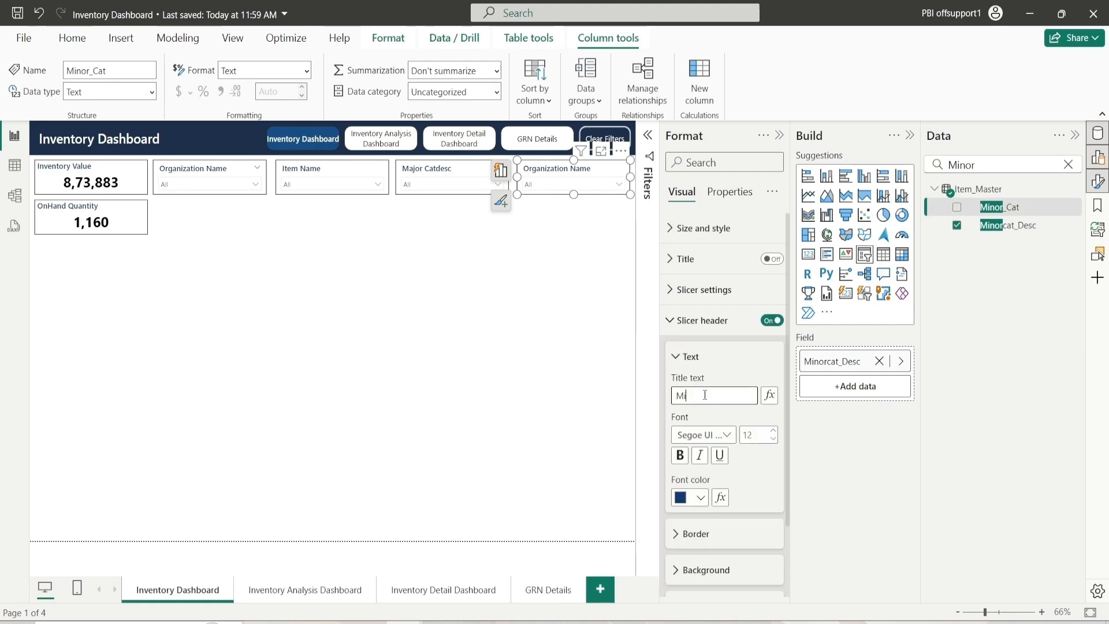
type("nor Catdesc")
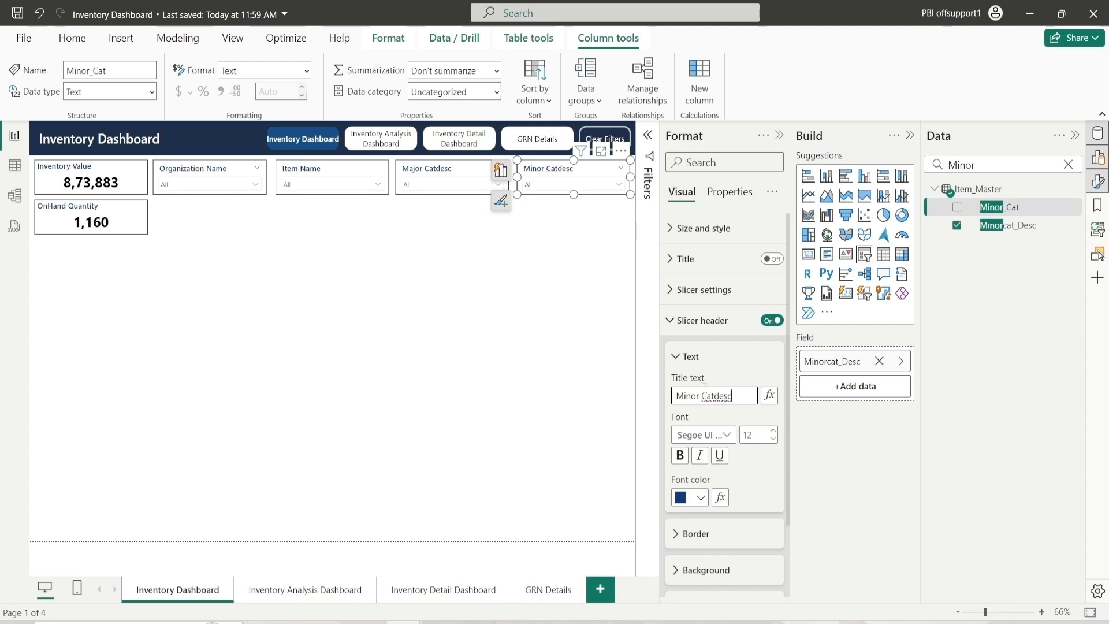
left_click(690, 357)
left_click(701, 320)
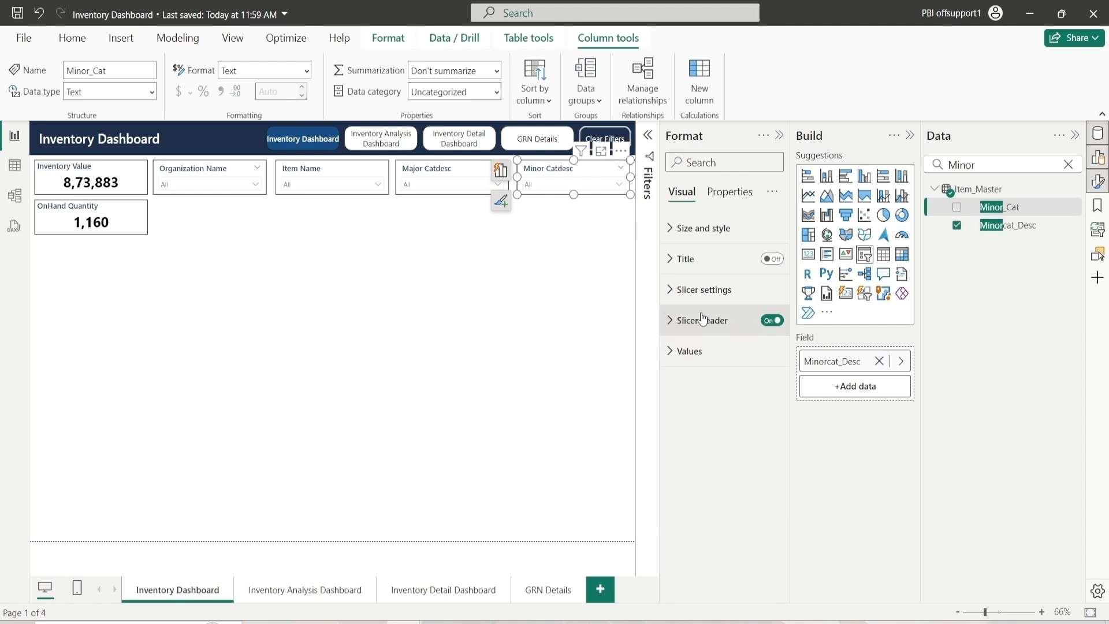
left_click(456, 276)
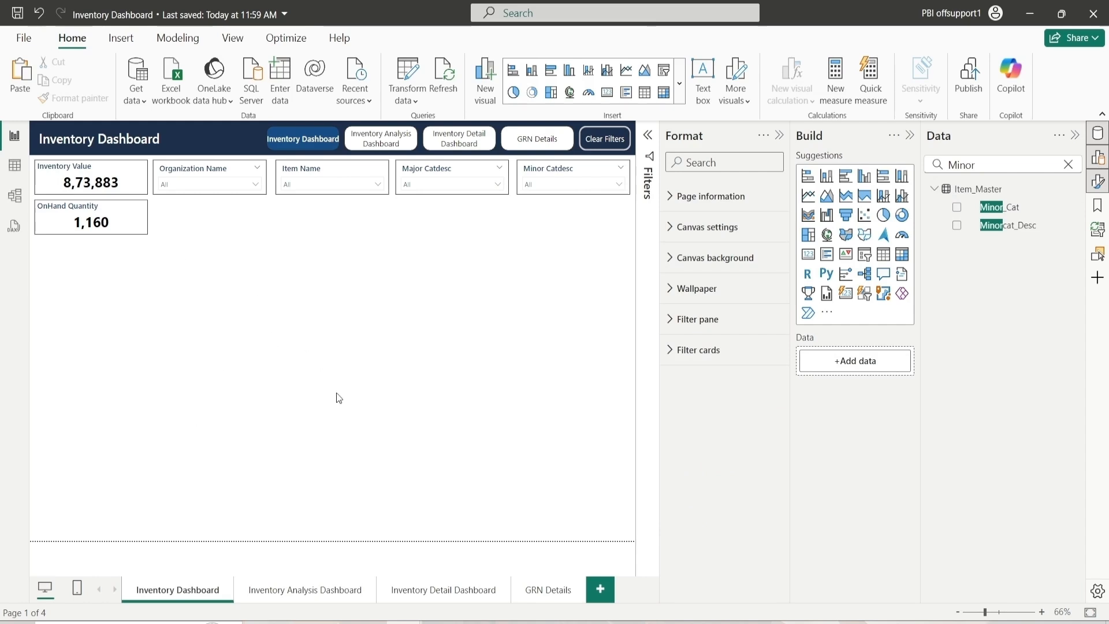
Step: Open the Organization Name slicer's dropdown list of options
left_click(214, 185)
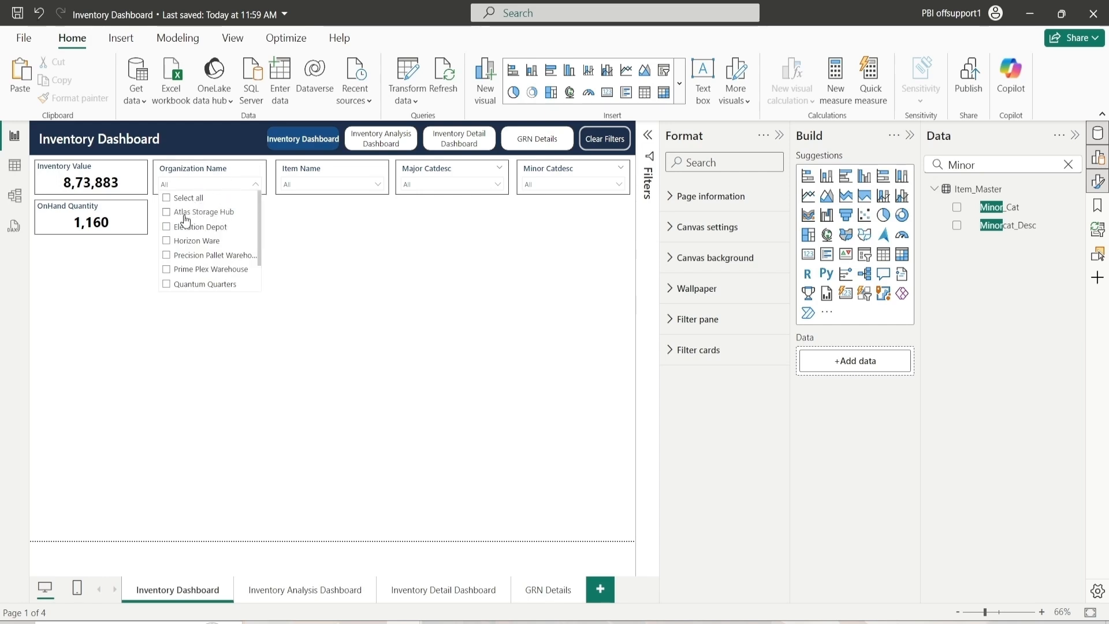
Step: Try filtering by Atlas Storage Hub in the Organization Name slicer, and clear that selection again
left_click(166, 212)
left_click(166, 212)
left_click(210, 183)
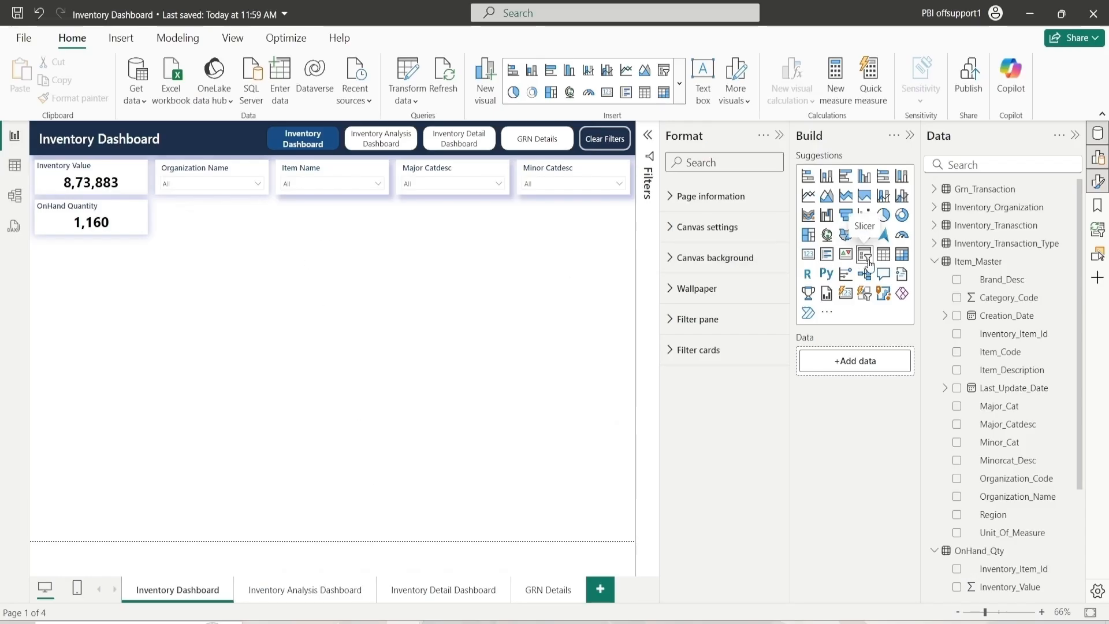
Step: Add a new slicer directly beneath the Organization Name slicer and set its height to 70
left_click(865, 254)
left_click_drag(113, 332, 234, 248)
left_click(731, 229)
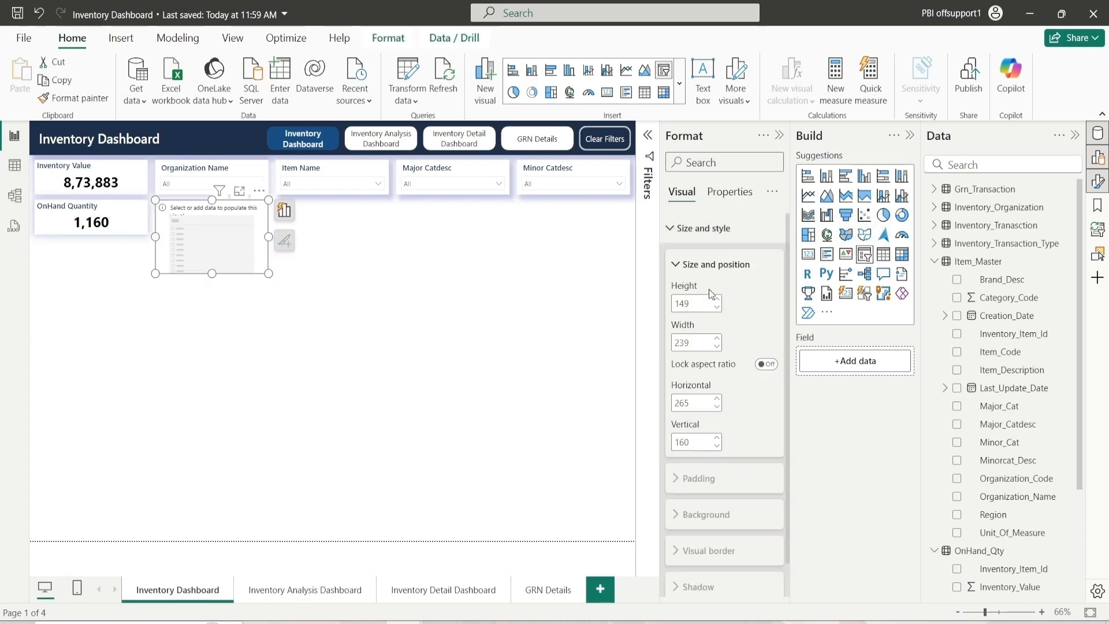
left_click(704, 304)
type("10")
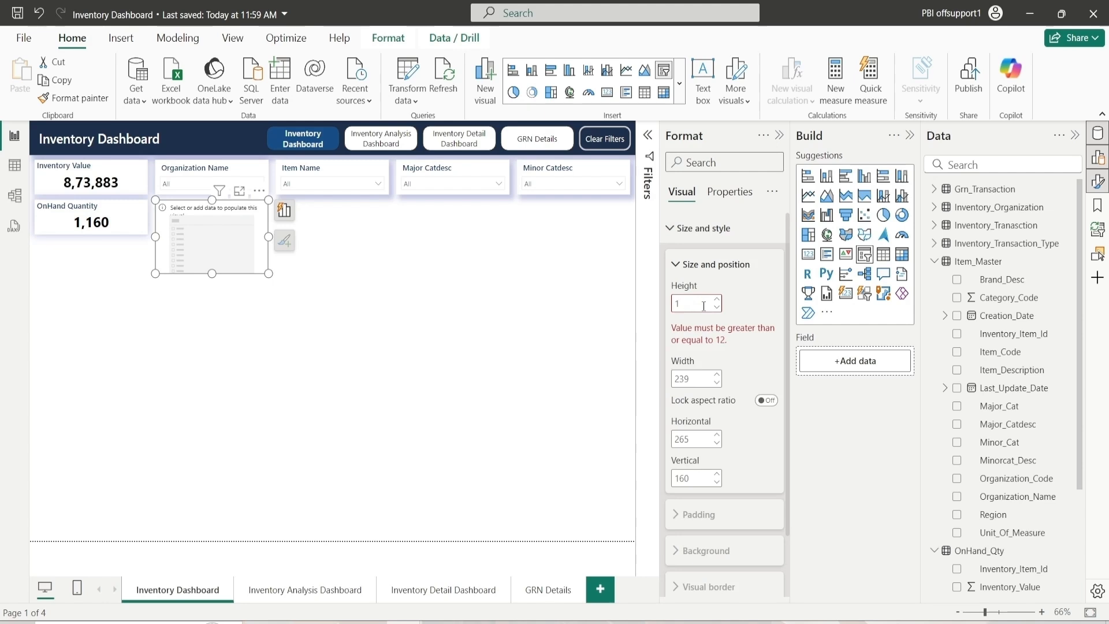
key("BackSpace")
type("70")
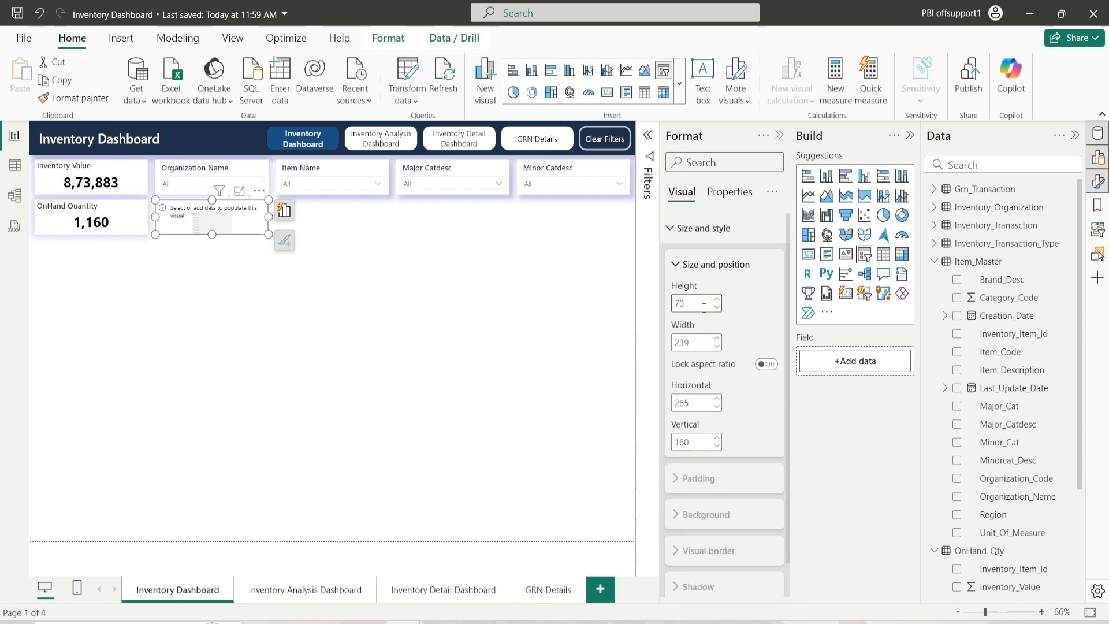
Step: Widen the new slicer to 1003 so it ends level with the Minor Catdesc slicer
left_click(695, 344)
type("11")
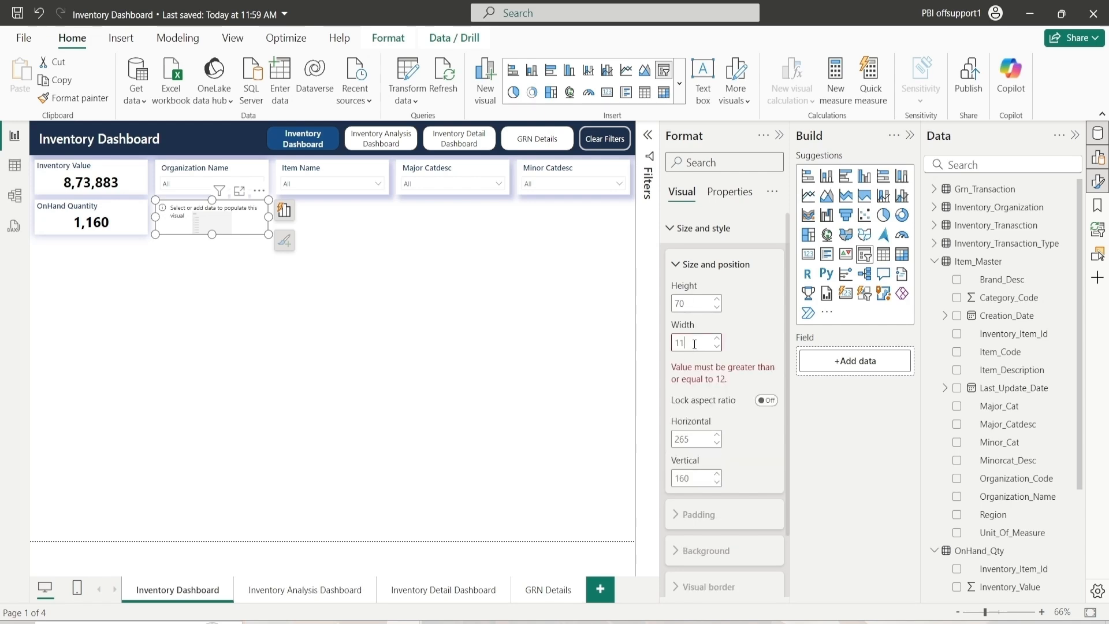
type("01")
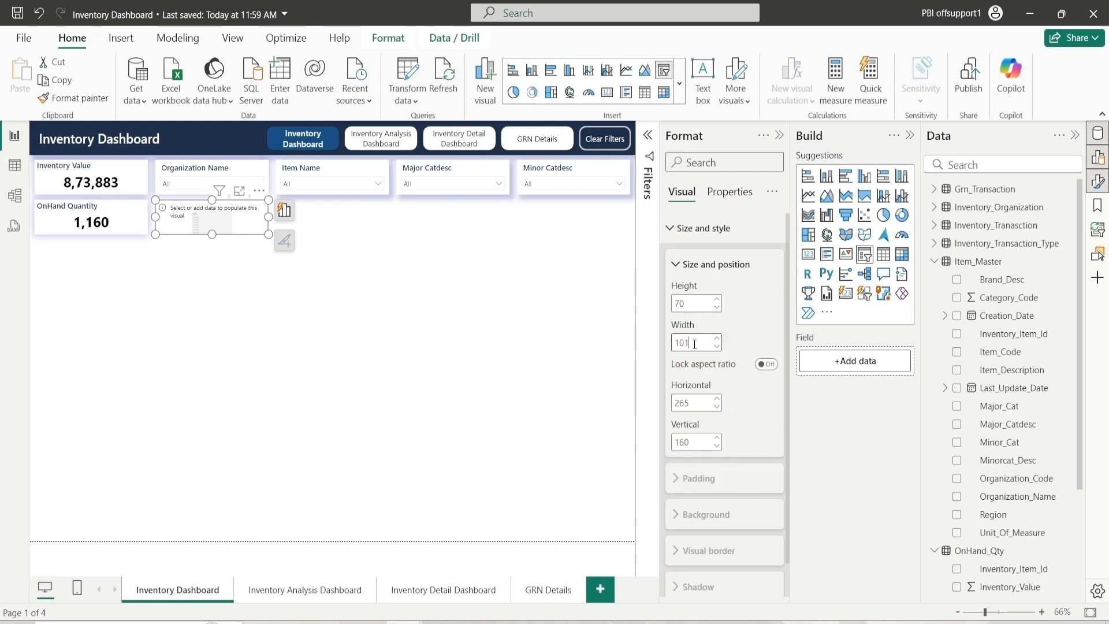
type("0")
key("BackSpace")
type("1")
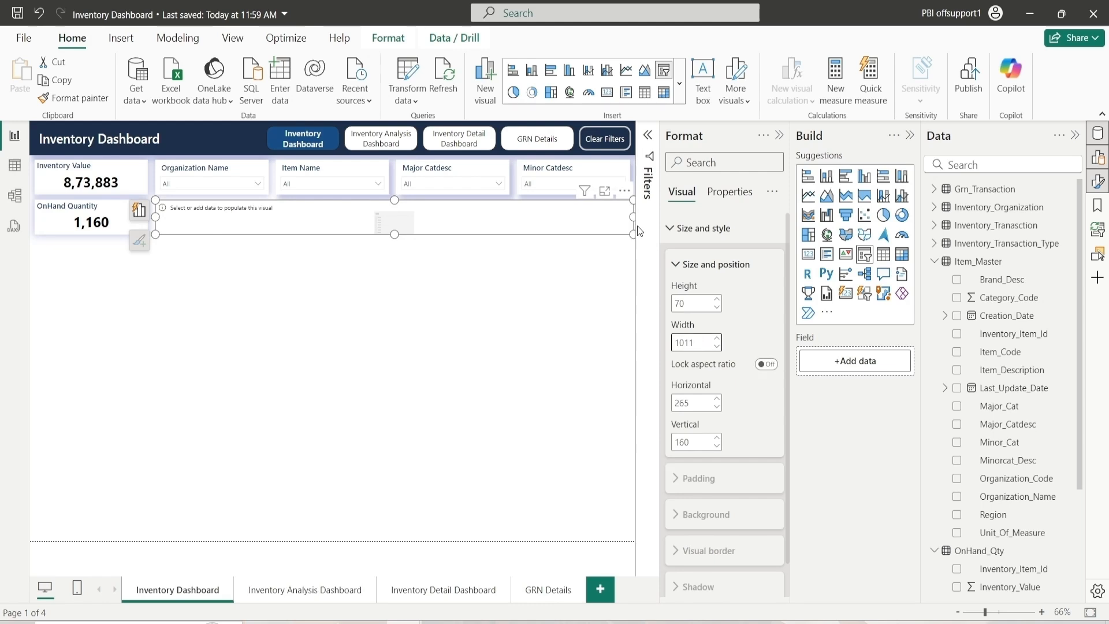
left_click_drag(633, 214, 631, 216)
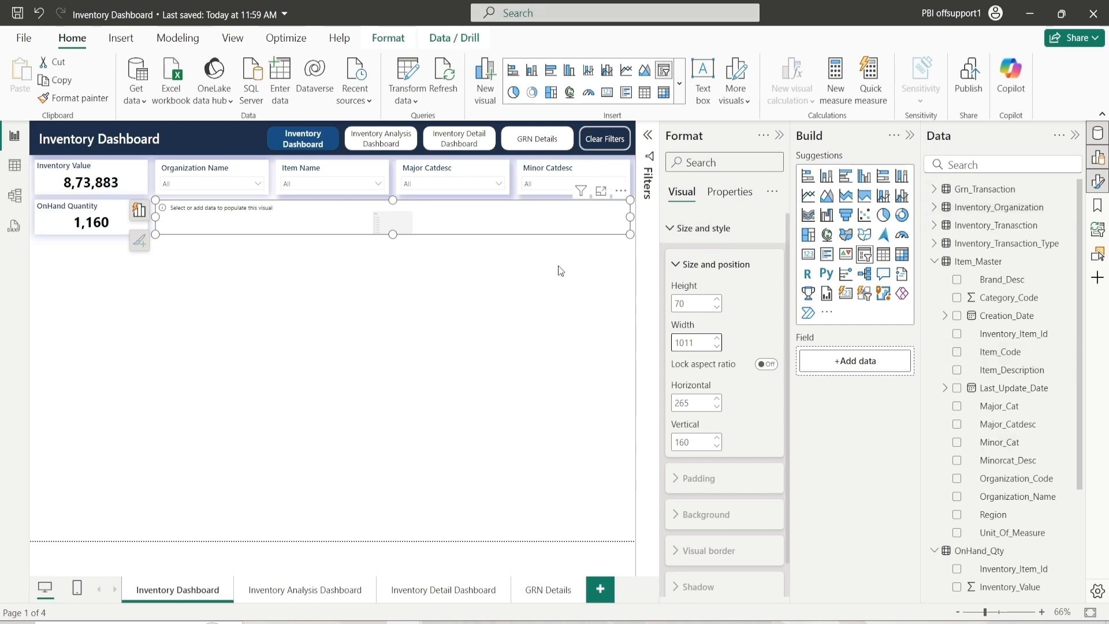
Step: Find the Brand_Desc field of Item_Master and assign it to the new slicer
left_click(1017, 164)
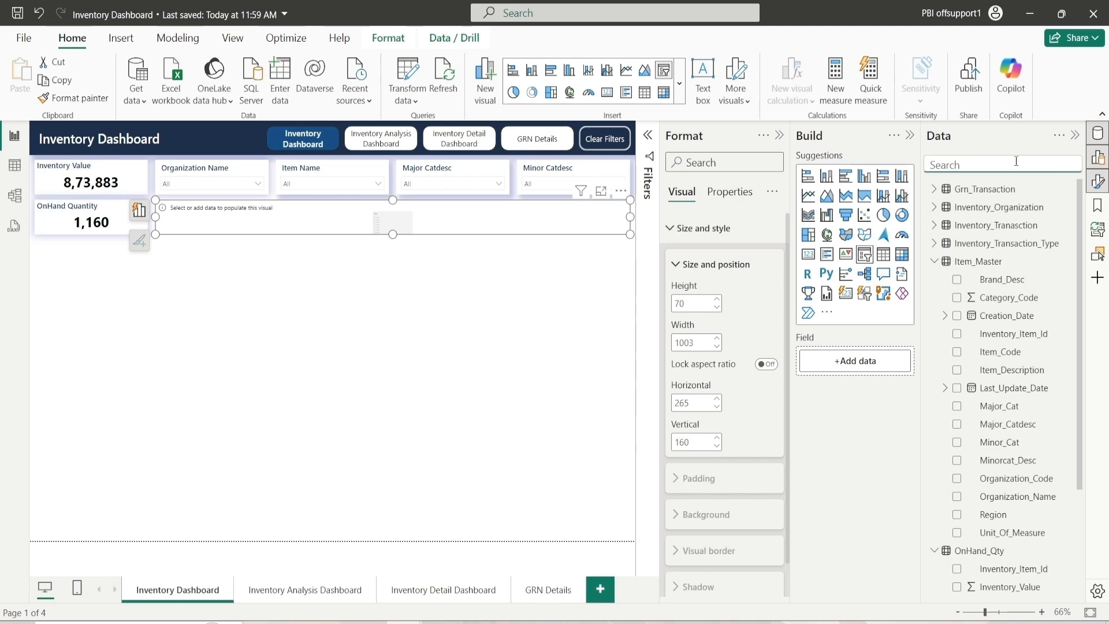
type("Brans")
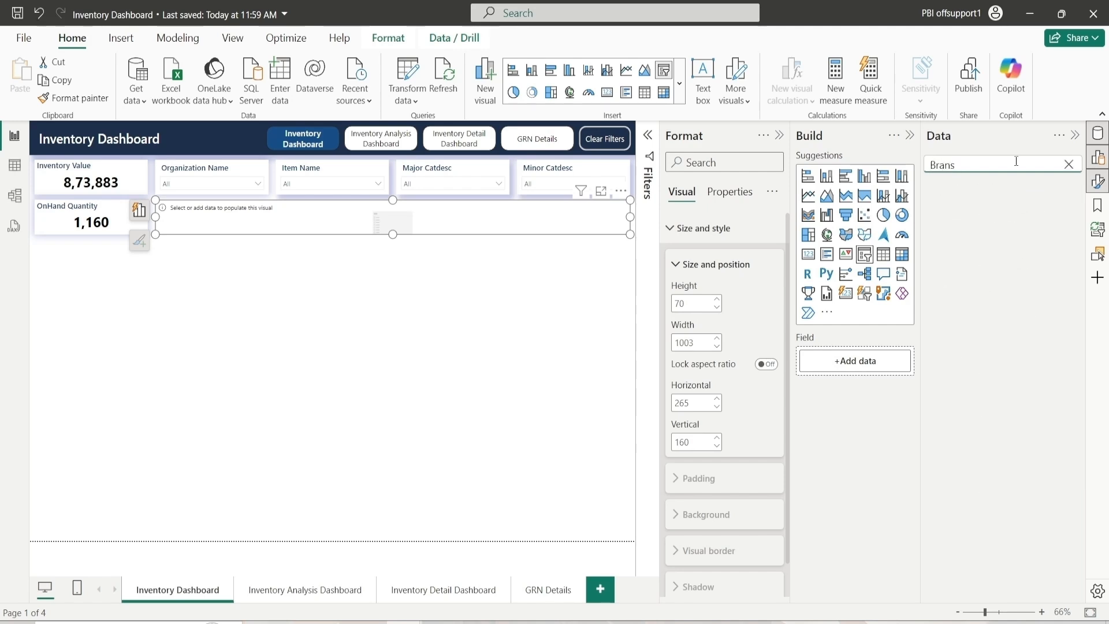
key("BackSpace")
left_click_drag(1002, 209, 841, 361)
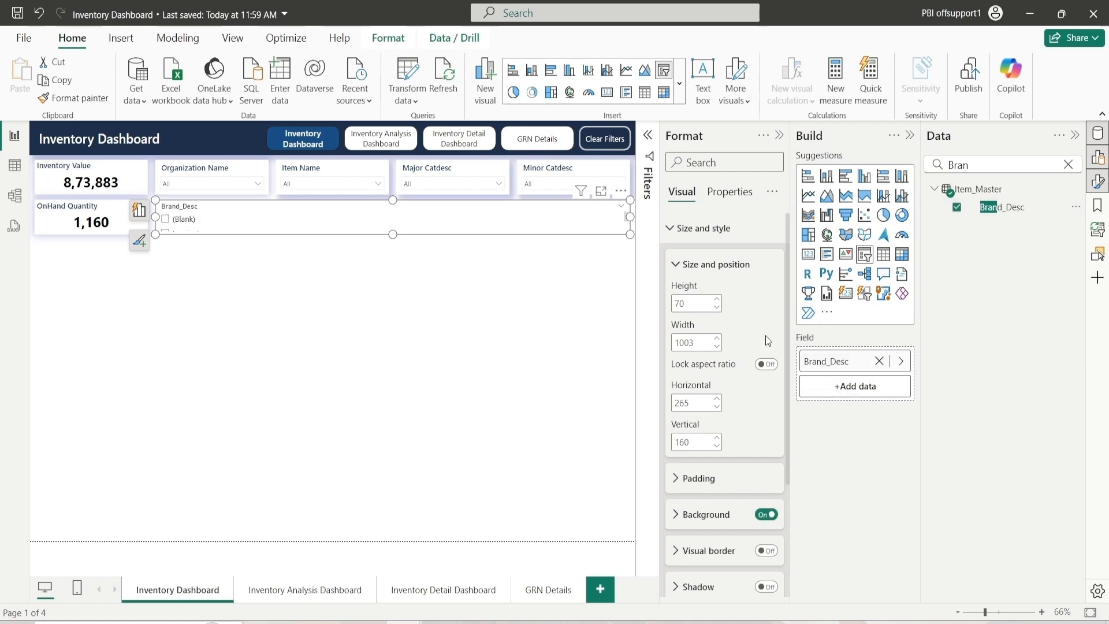
Step: Enable the brand slicer's shadow with the indigo-blue recent color and the Center position
left_click(706, 265)
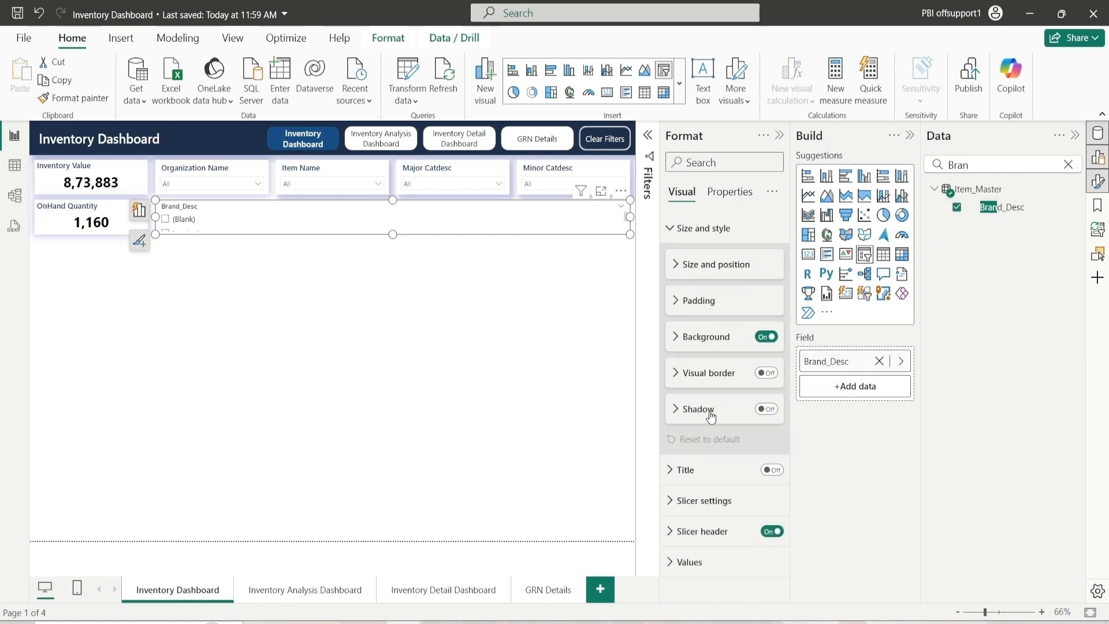
left_click(766, 409)
left_click(710, 411)
left_click(694, 452)
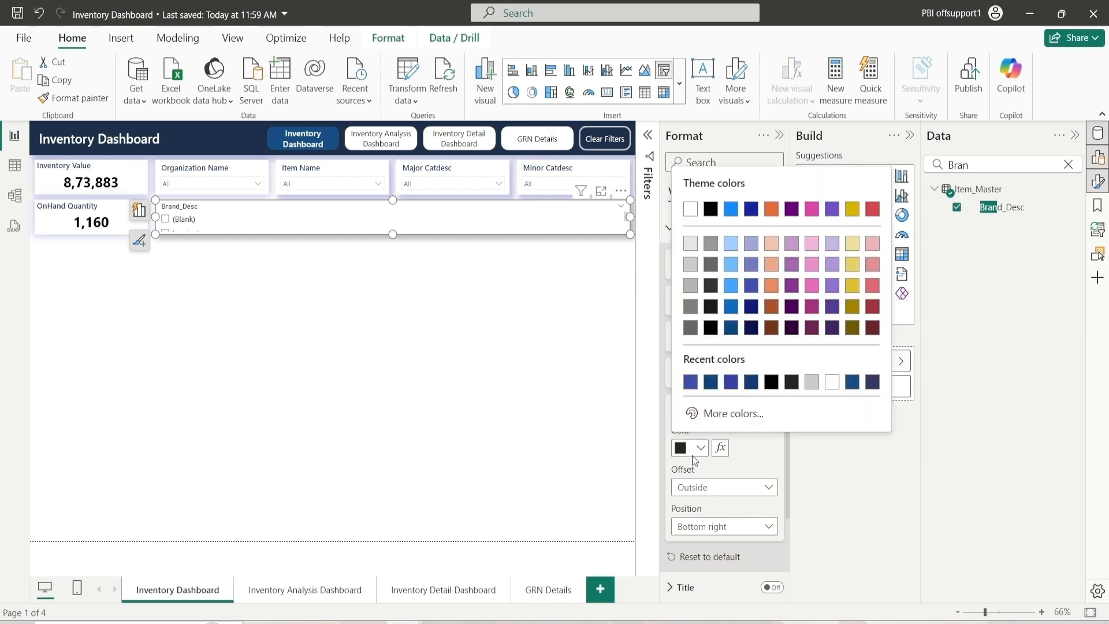
left_click(691, 383)
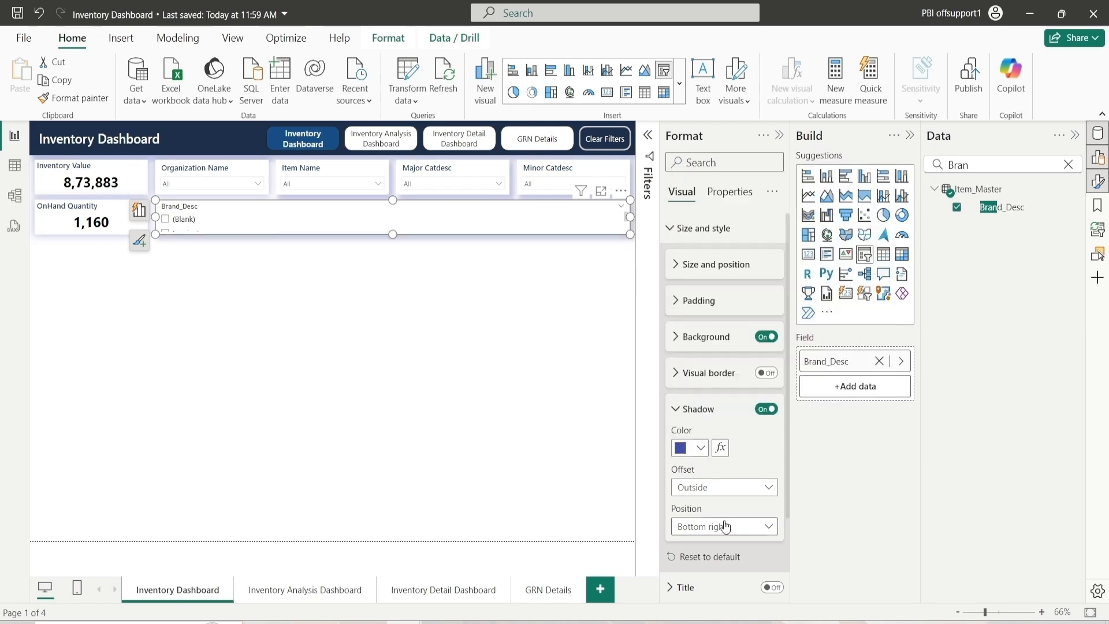
left_click(727, 525)
left_click(718, 527)
left_click(723, 527)
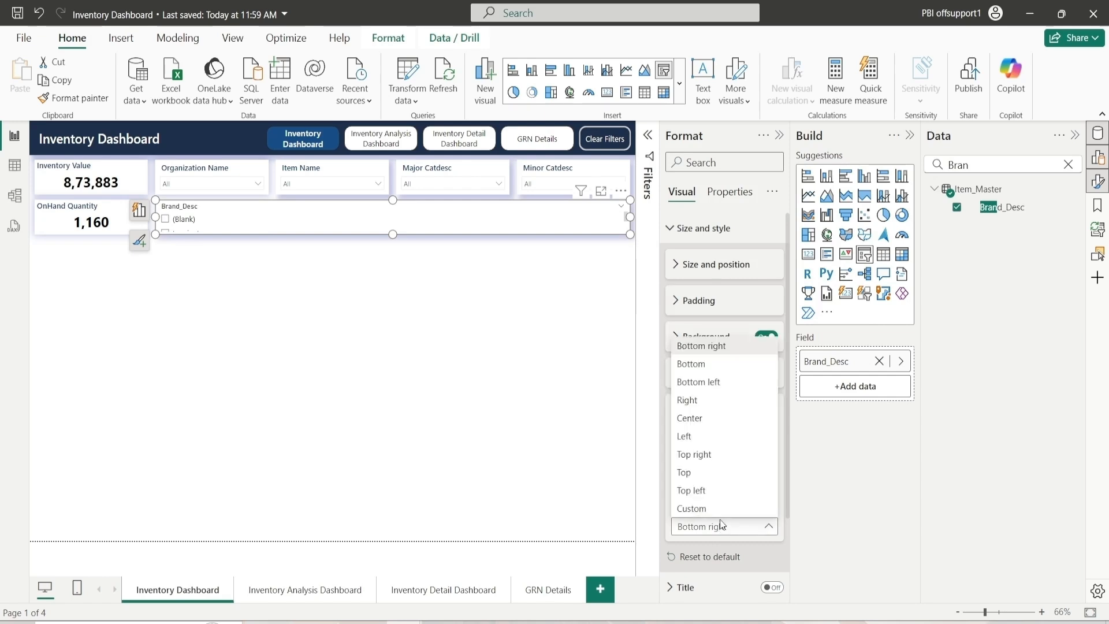
left_click(704, 421)
left_click(704, 419)
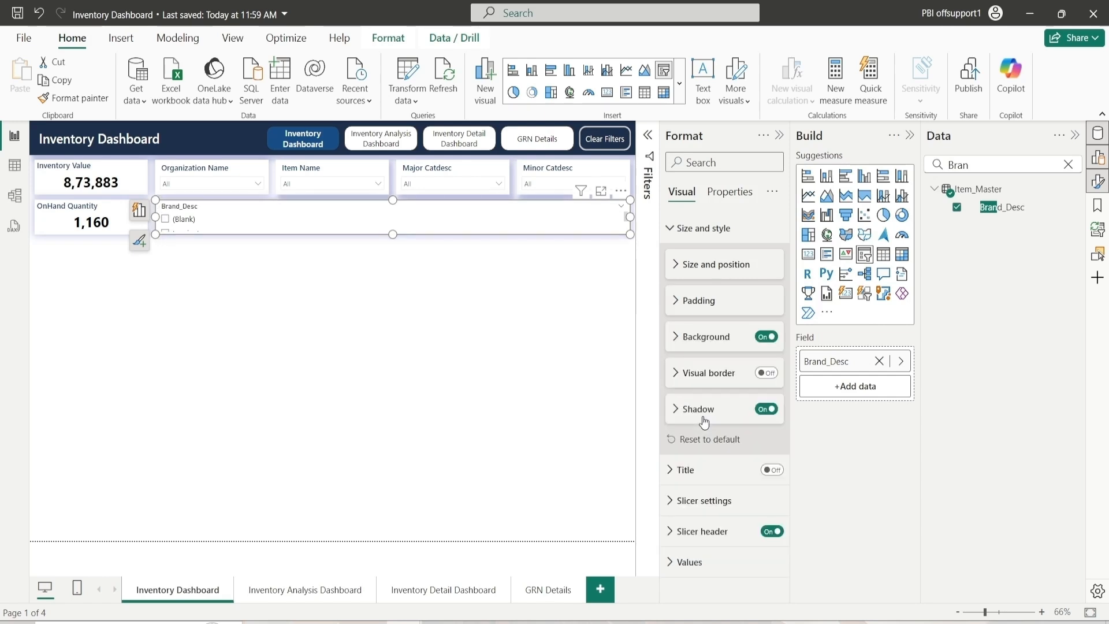
left_click(700, 230)
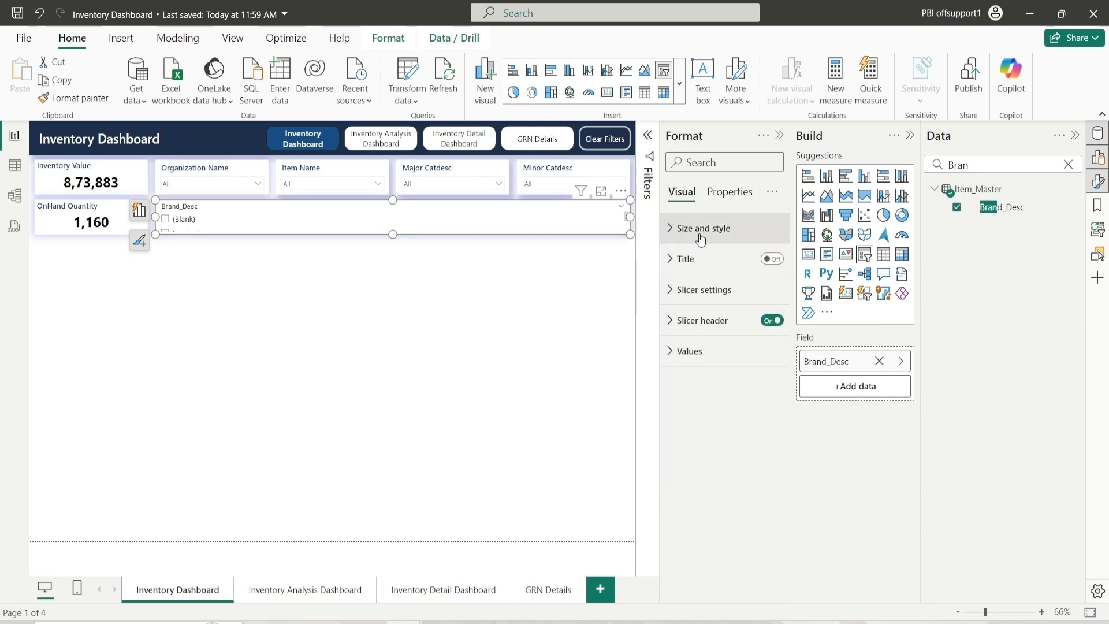
Step: Turn on the brand slicer's title and set its text to "Brand Name"
left_click(763, 263)
left_click(718, 262)
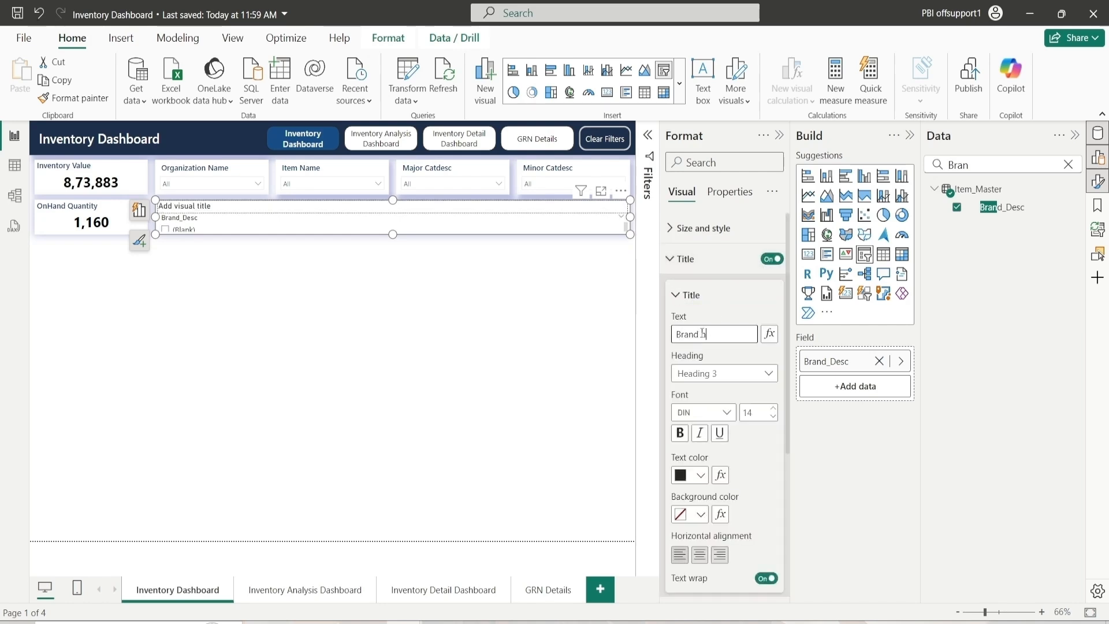
key("BackSpace")
key("BackSpace")
type("Name")
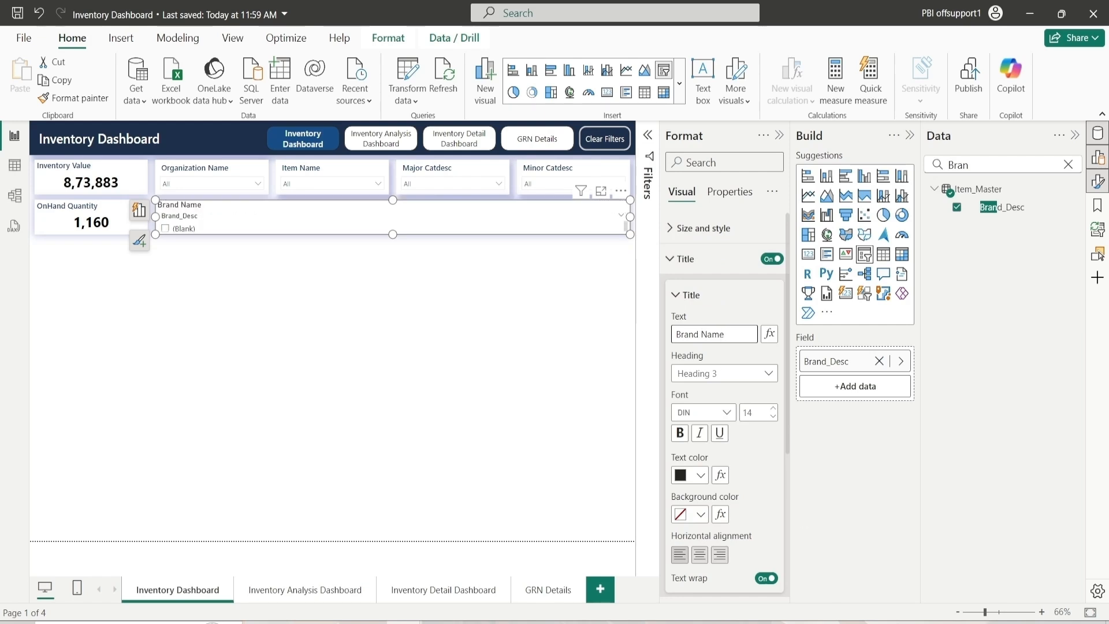
Step: Format the Brand Name title as Segoe UI Semibold, size 13, dark blue and horizontally centered
left_click(716, 418)
scroll(713, 324, "down", 3)
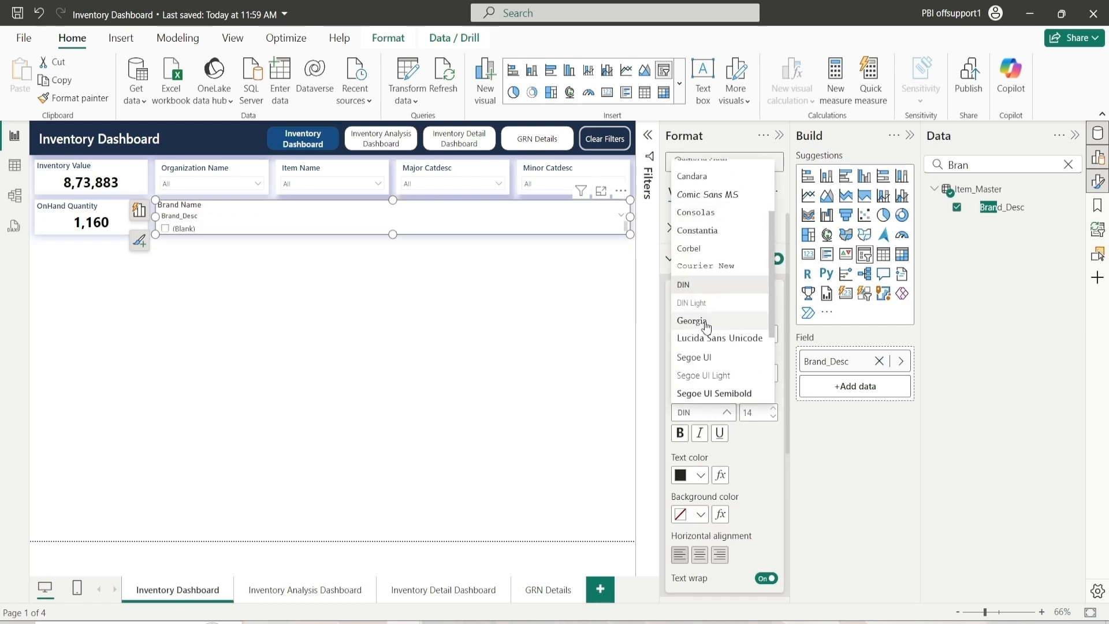
left_click(719, 394)
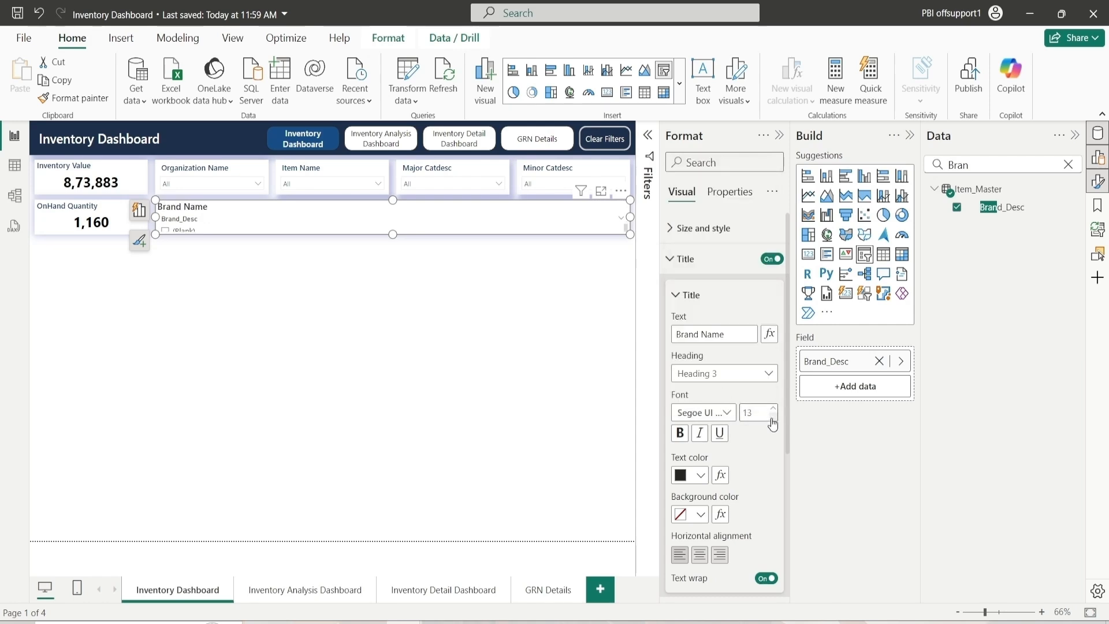
left_click(701, 475)
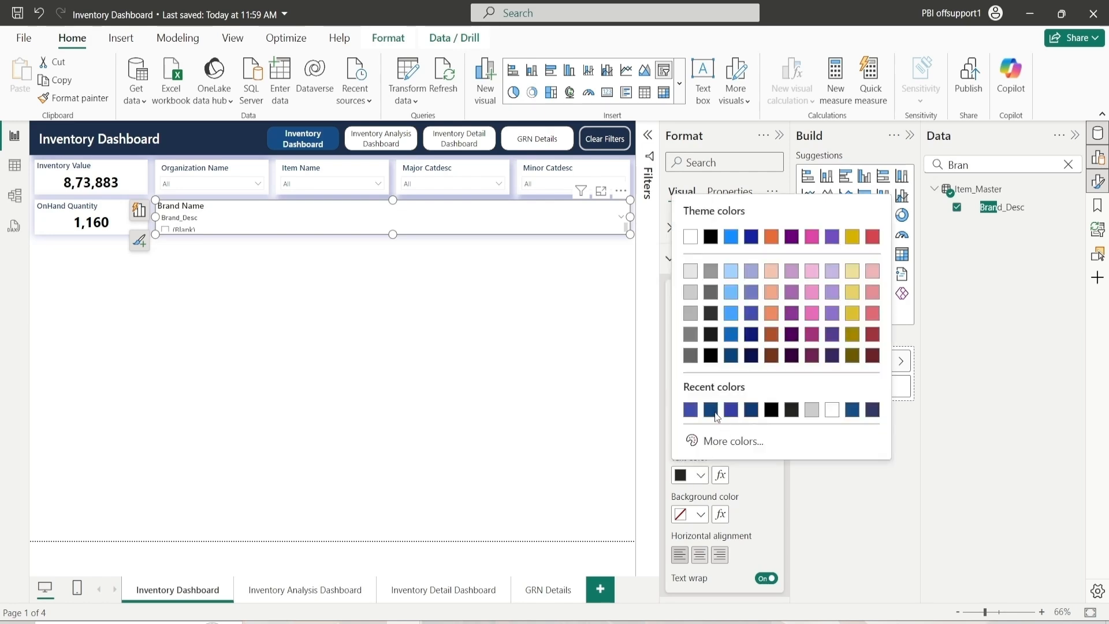
left_click(713, 411)
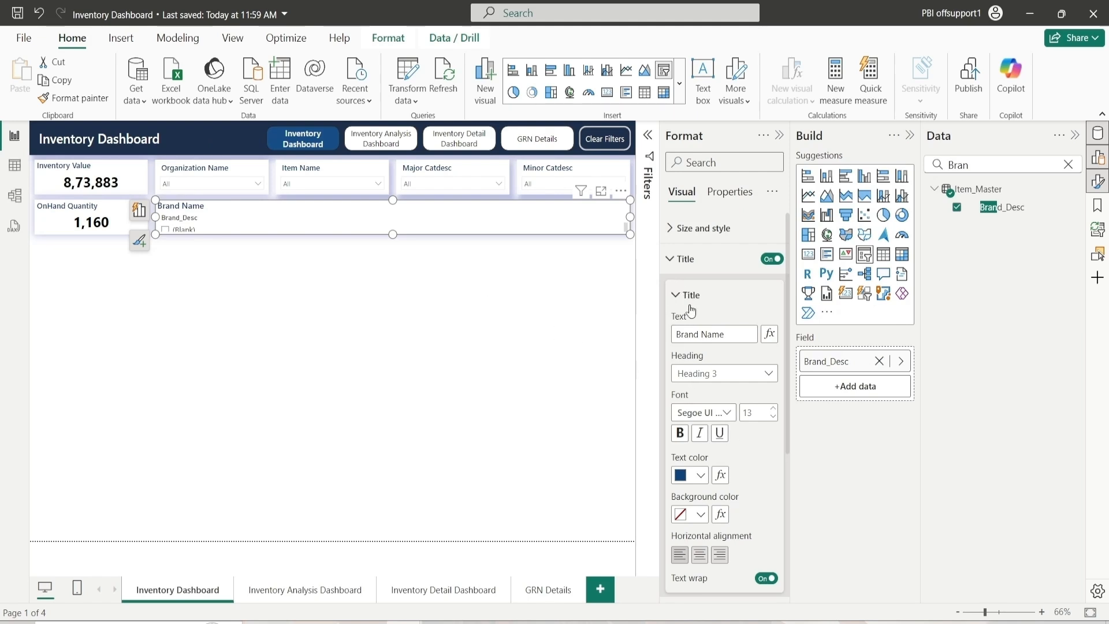
left_click(700, 559)
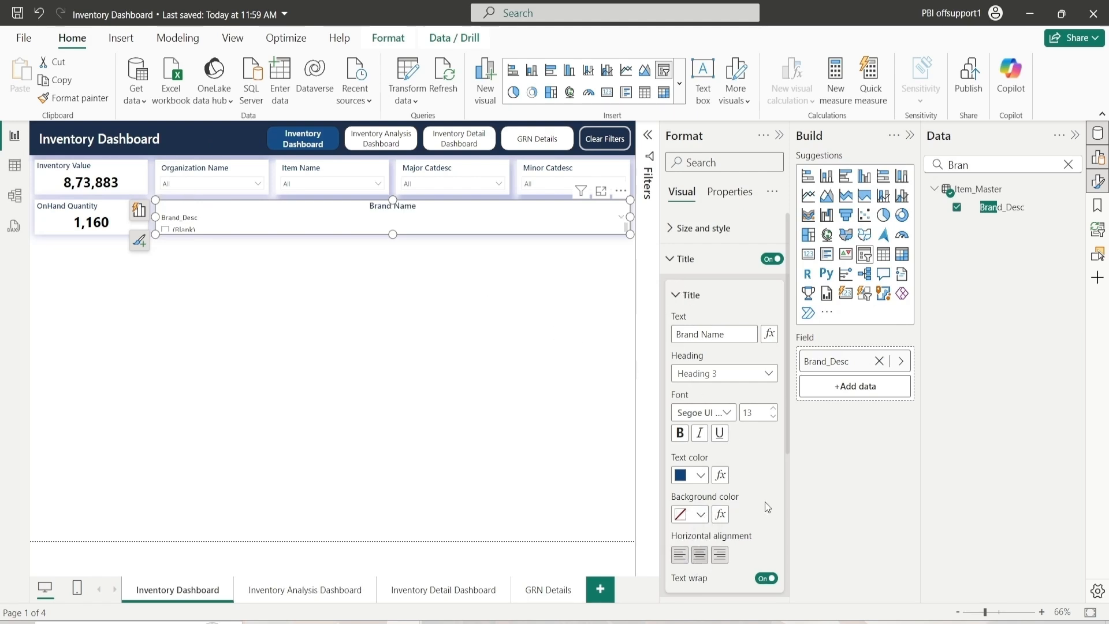
left_click(691, 294)
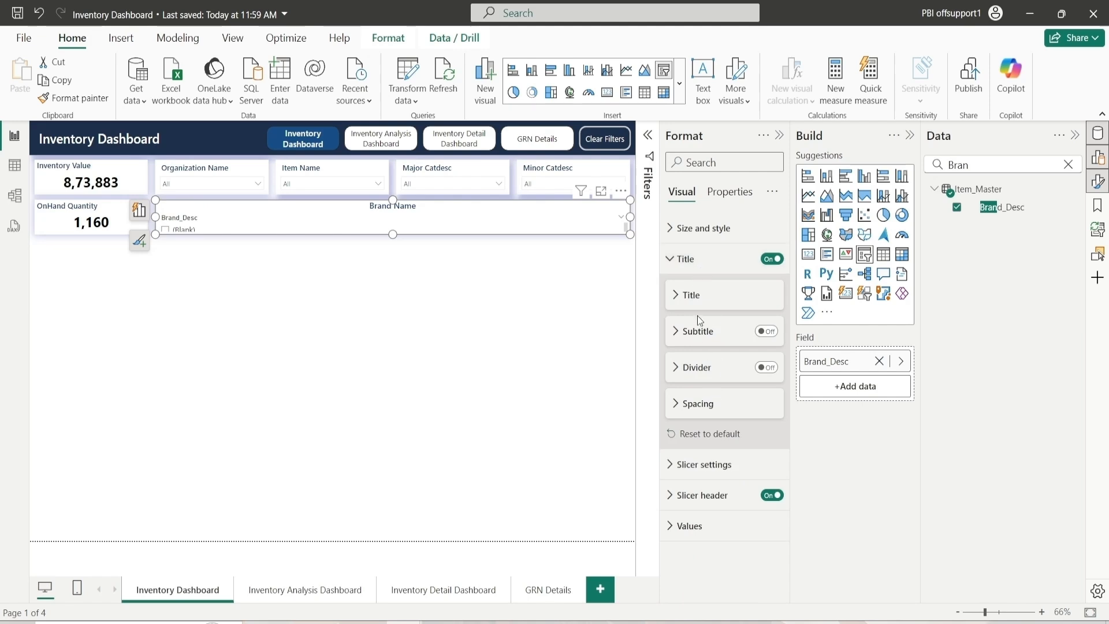
left_click(693, 259)
Step: Change the brand slicer's style to Tile
left_click(706, 290)
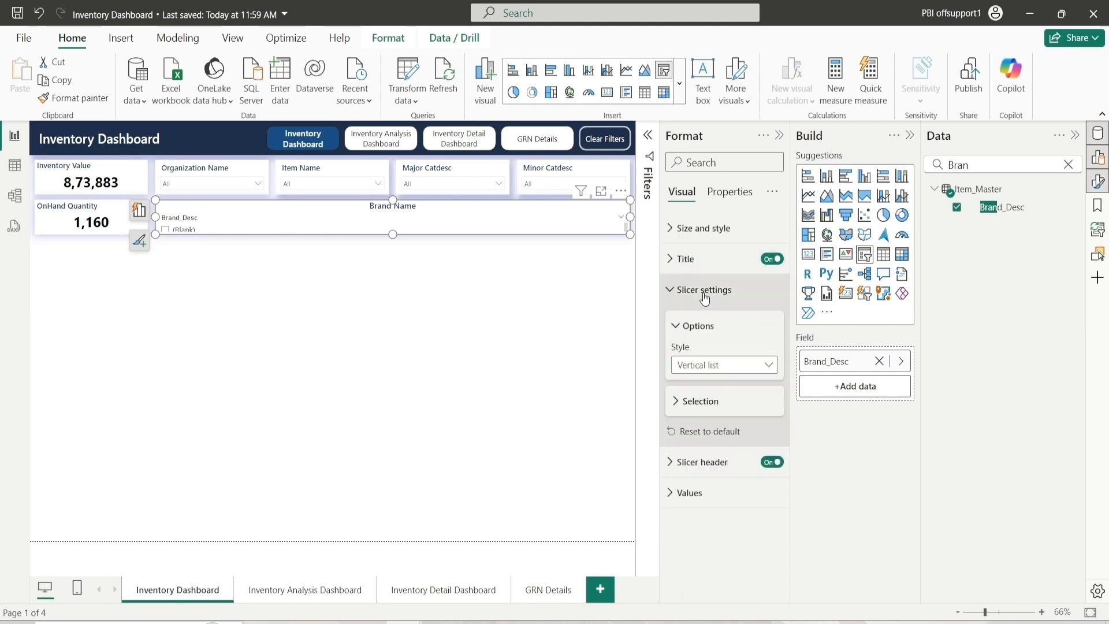
left_click(709, 375)
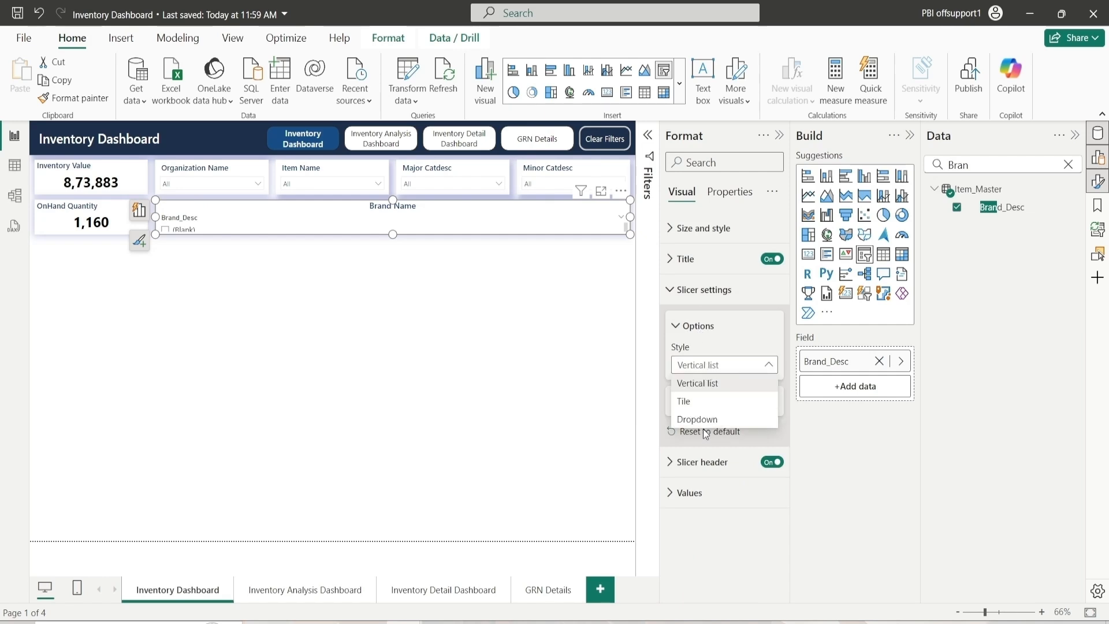
left_click(704, 401)
left_click(691, 326)
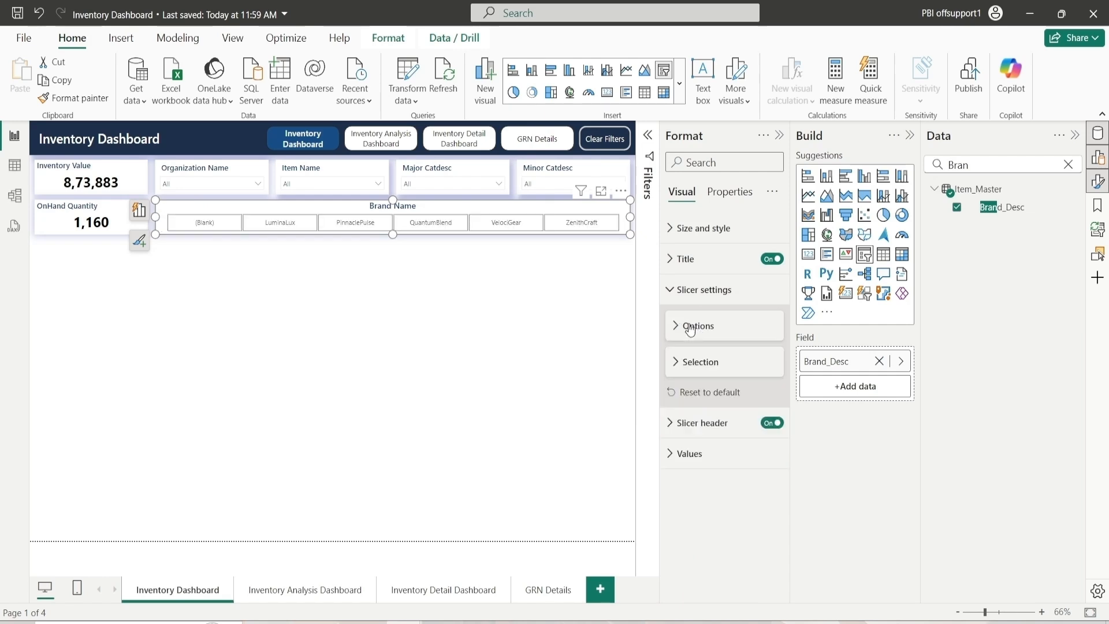
left_click(690, 326)
left_click(691, 326)
left_click(697, 295)
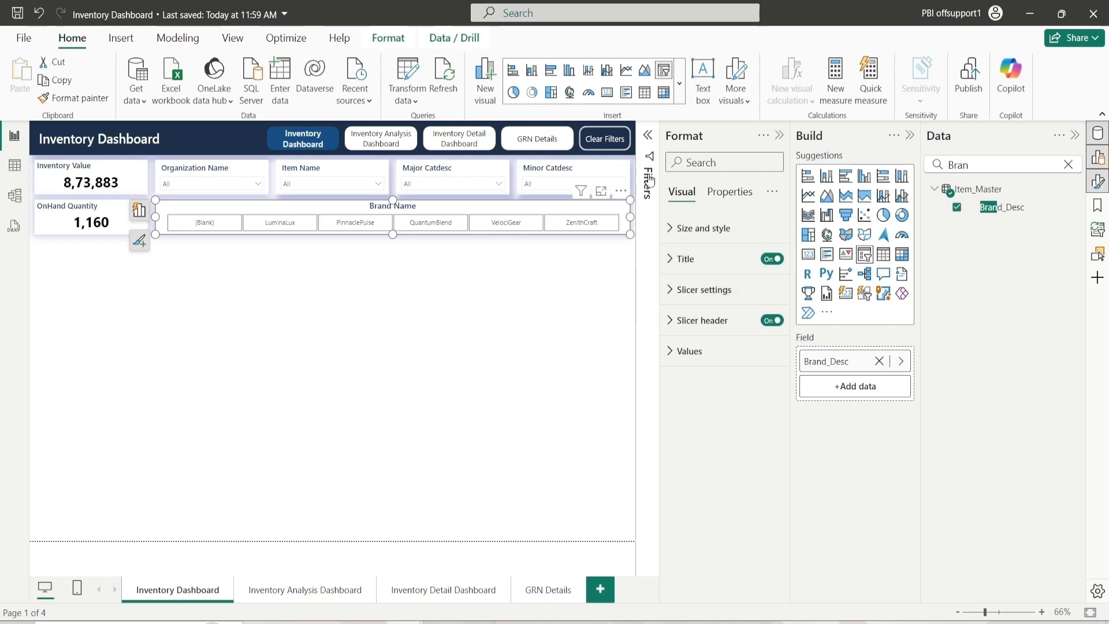
Step: Filter the brand slicer by Brand_Desc to include every value except (Blank)
left_click(647, 136)
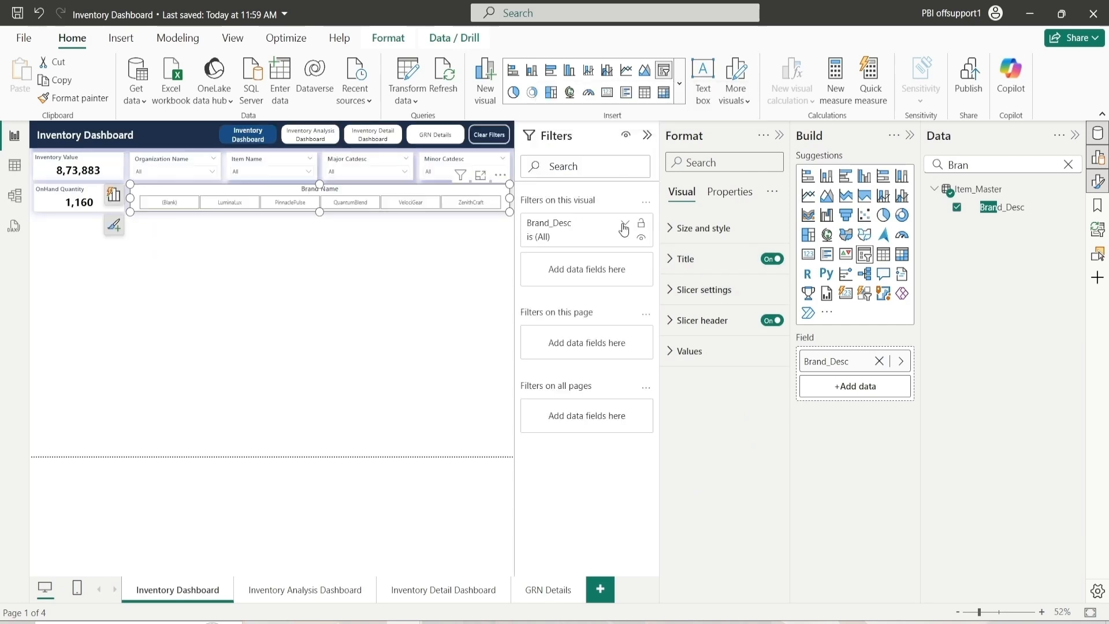
left_click(625, 226)
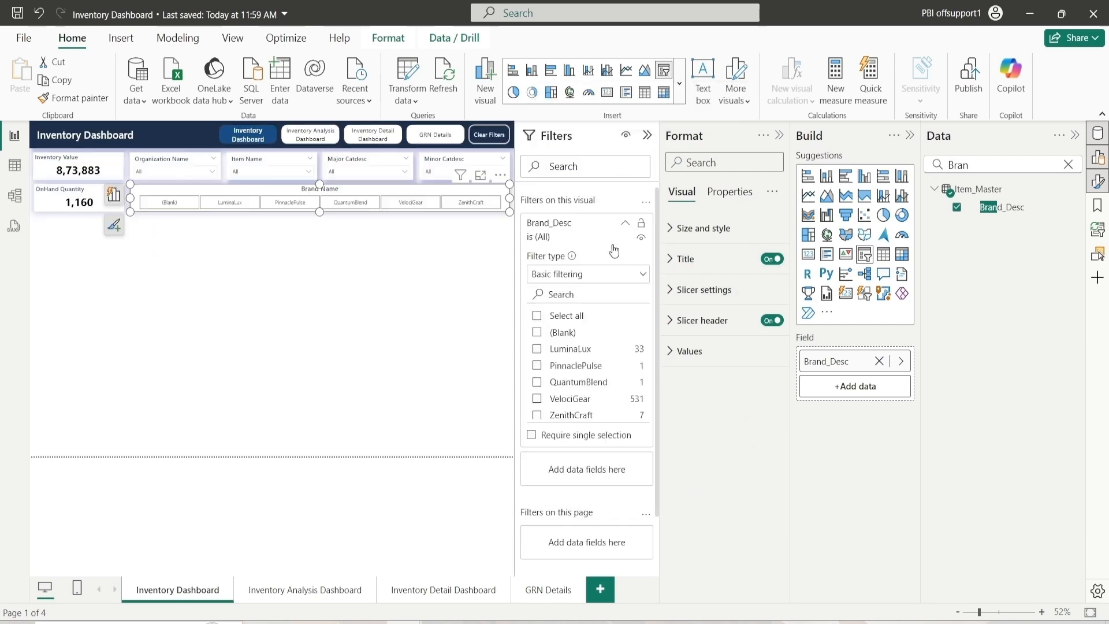
left_click(559, 317)
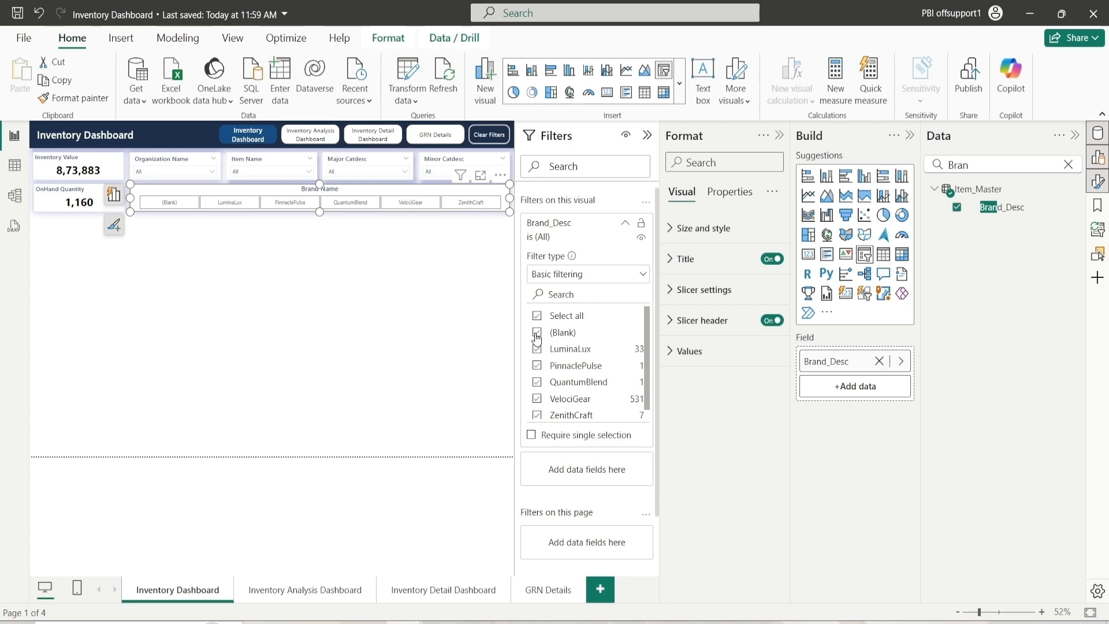
left_click(537, 334)
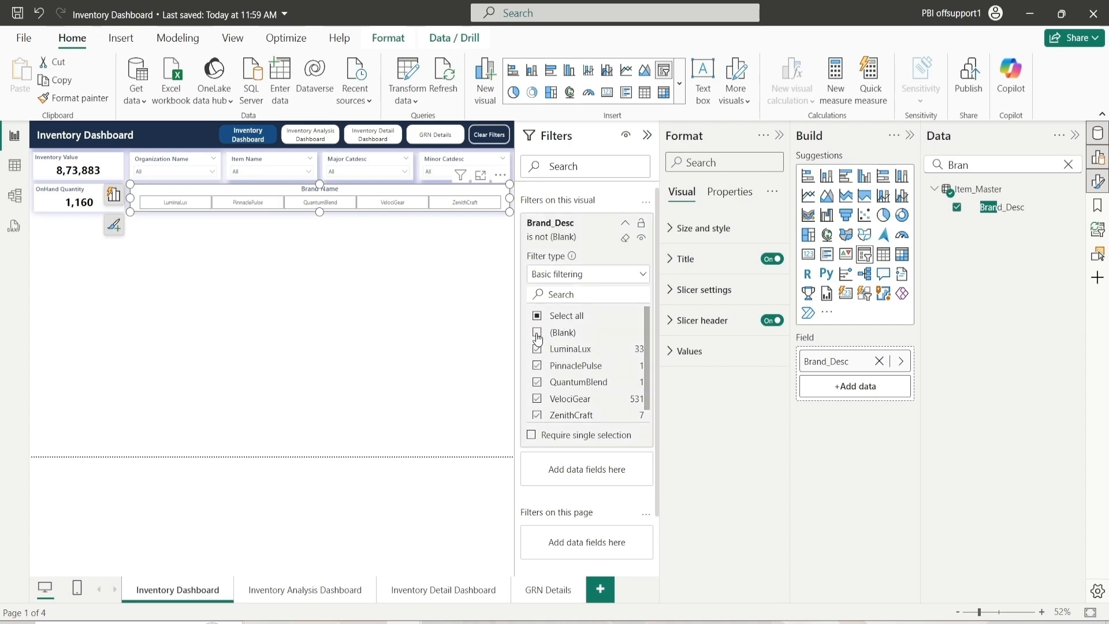
left_click(648, 136)
Step: Turn off the brand slicer's slicer header
left_click(696, 320)
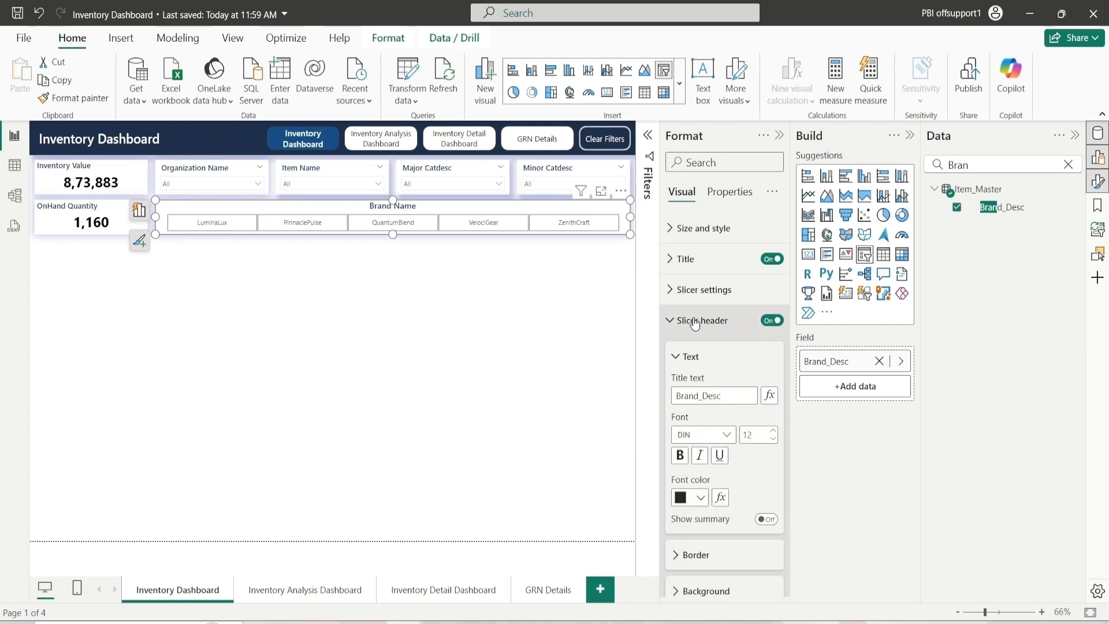
left_click(696, 323)
left_click(772, 320)
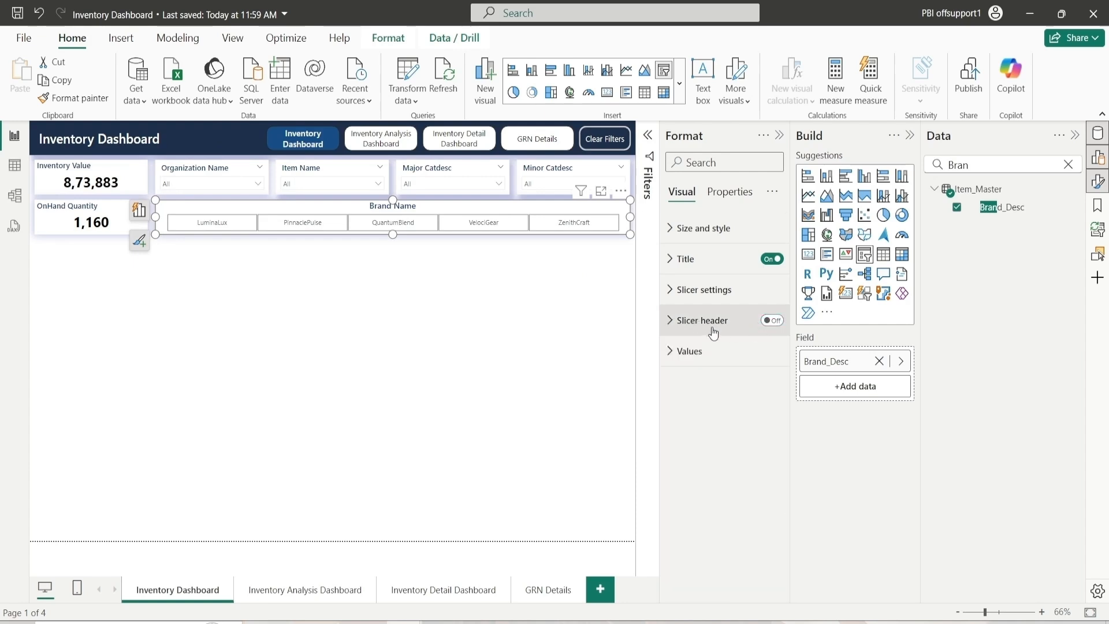
Step: Format the brand slicer's values with a black font color and font size 12
left_click(689, 354)
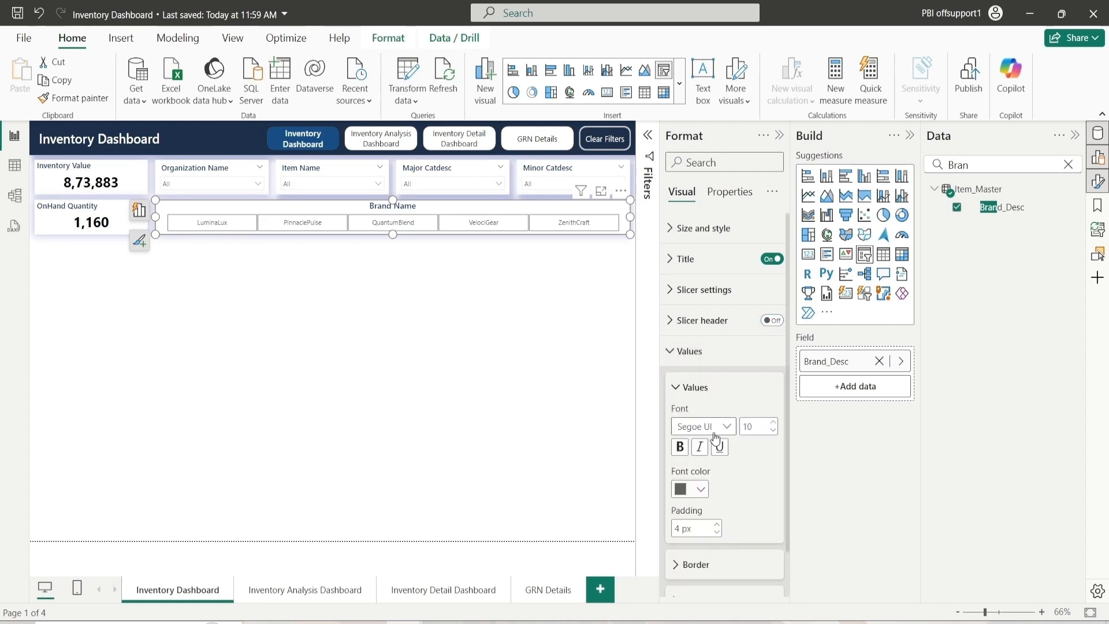
left_click(698, 489)
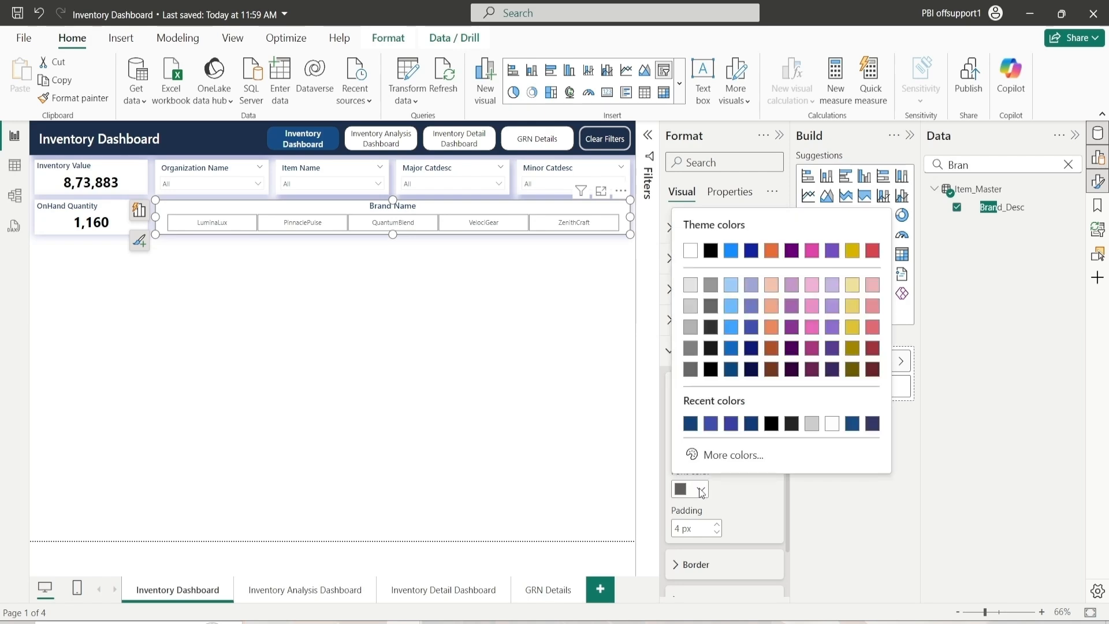
left_click(711, 369)
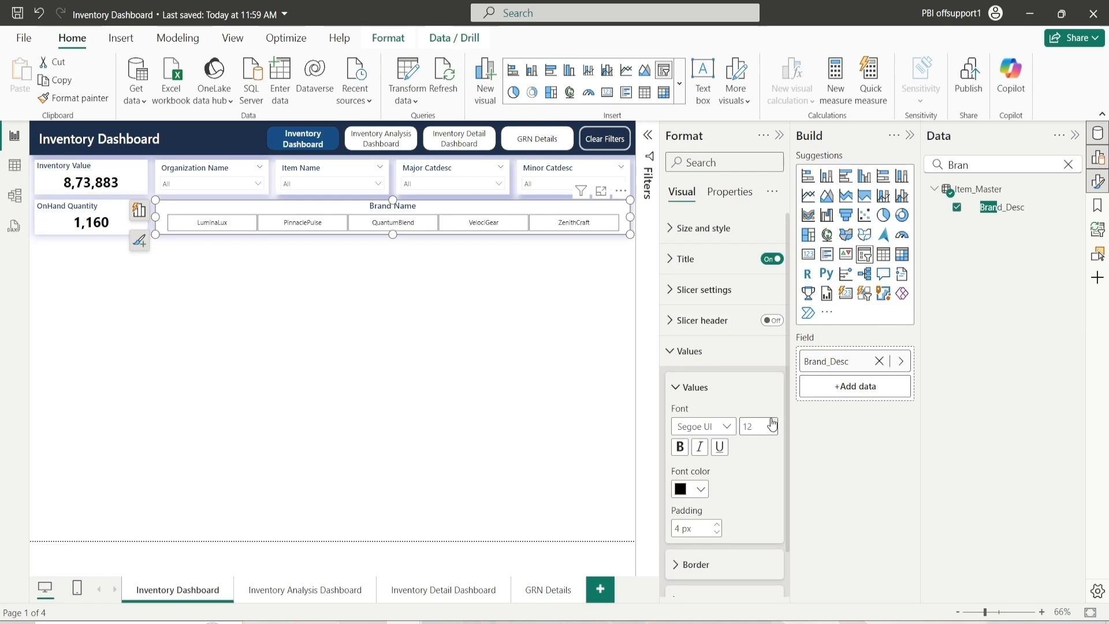
scroll(702, 396, "down", 1)
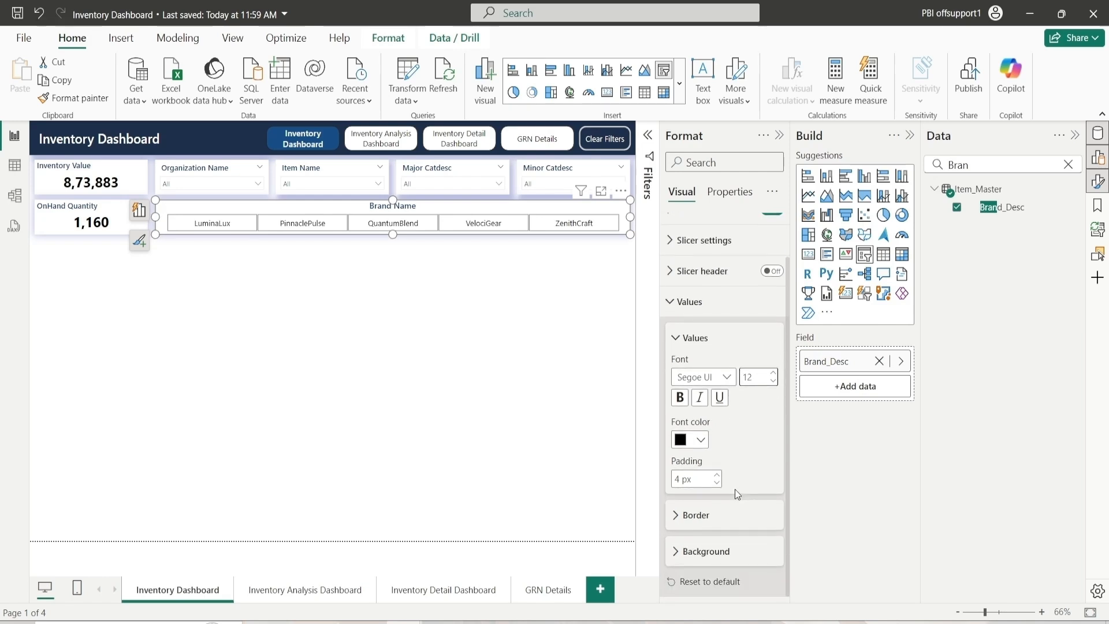
scroll(702, 396, "up", 1)
left_click(685, 393)
left_click(370, 260)
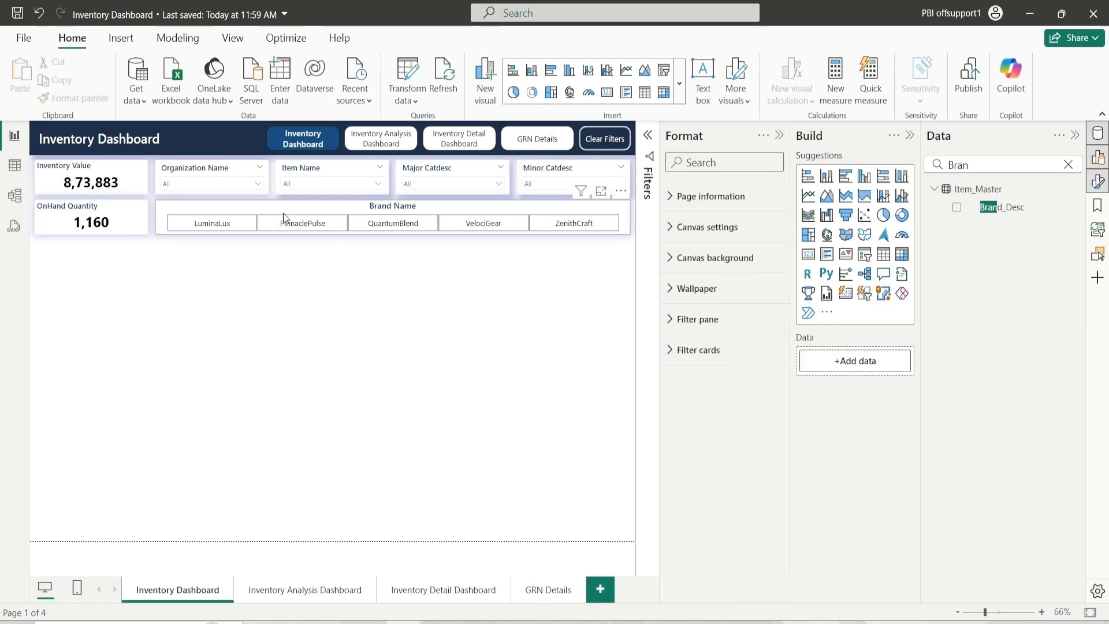
left_click(323, 204)
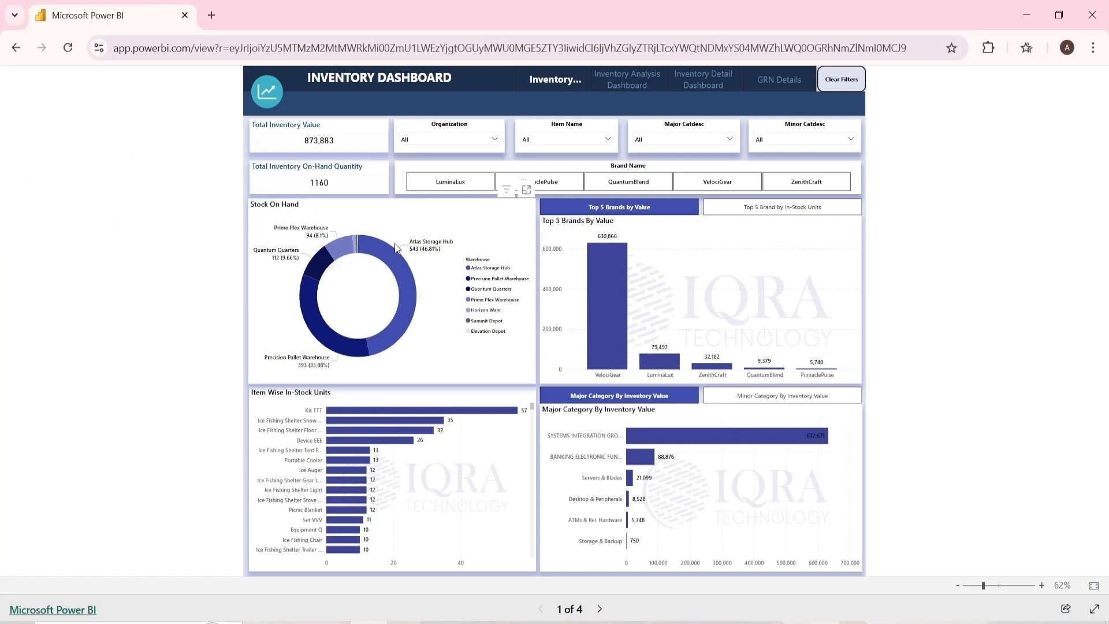
Step: Switch from the browser's reference dashboard back to Power BI Desktop and add an empty donut chart to the Inventory Dashboard page
mouse_move(402, 267)
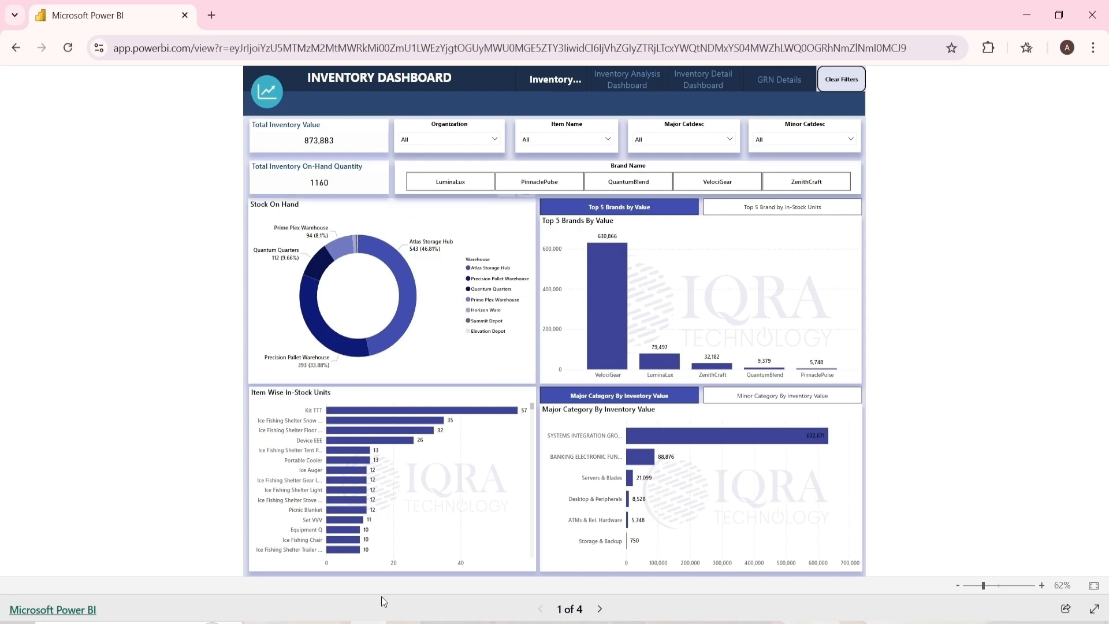
left_click(402, 622)
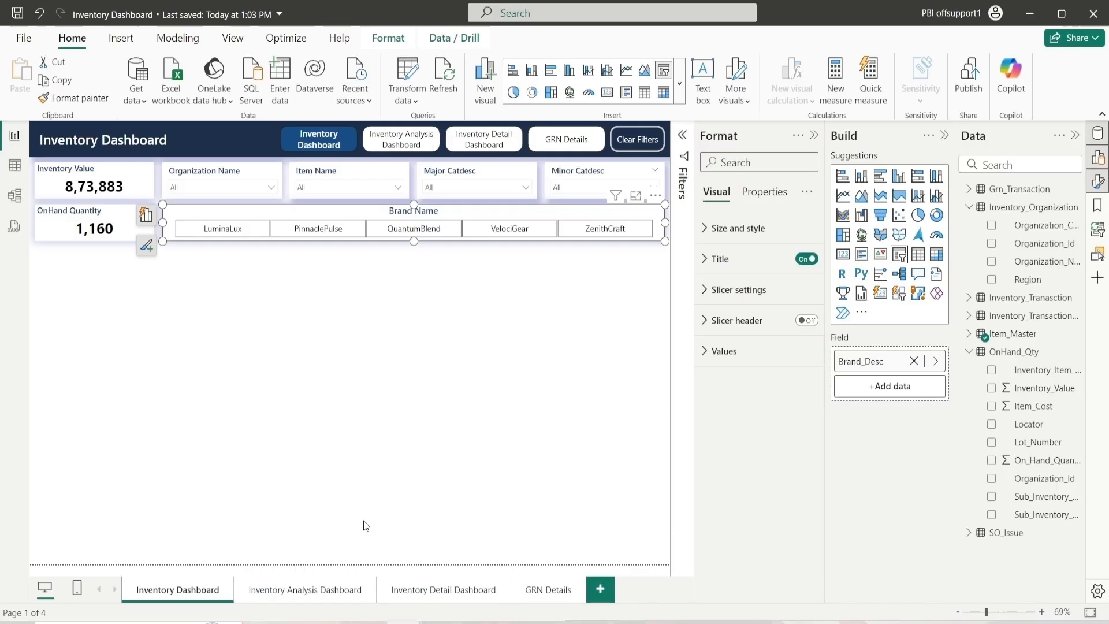
left_click(293, 370)
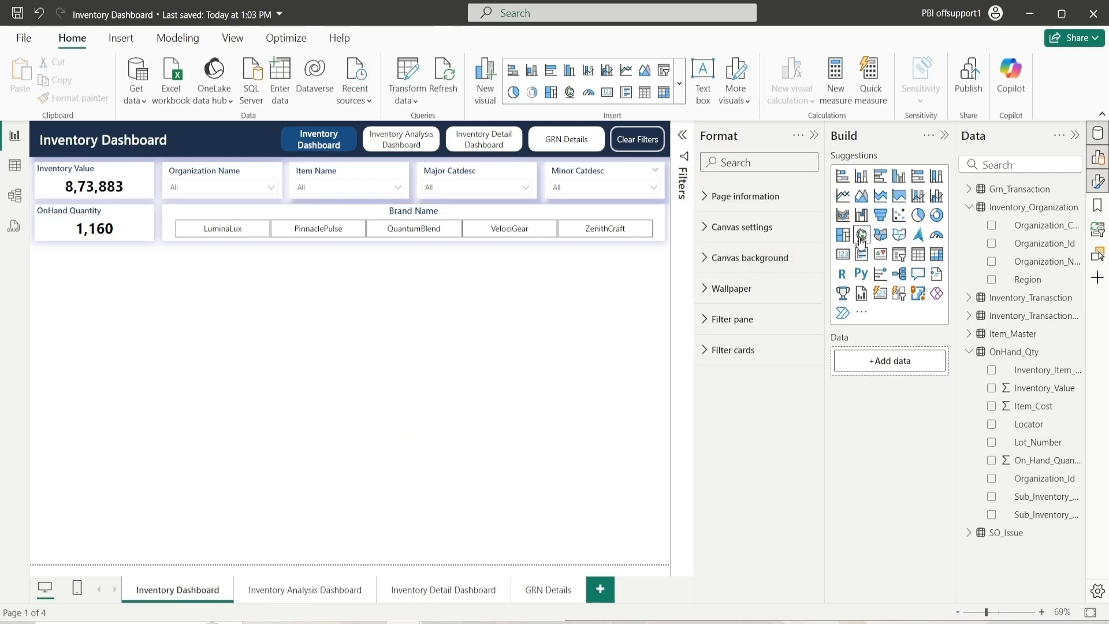
left_click(936, 216)
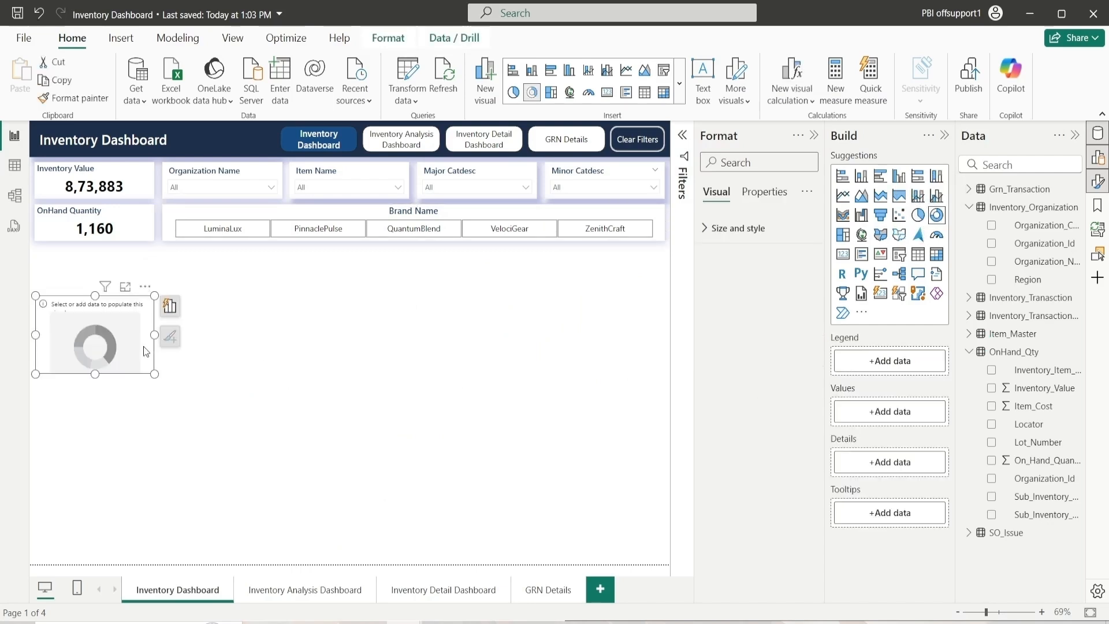
Step: Set the donut chart's height to 300 and width to 620, and place it at horizontal 10, vertical 245
left_click(713, 228)
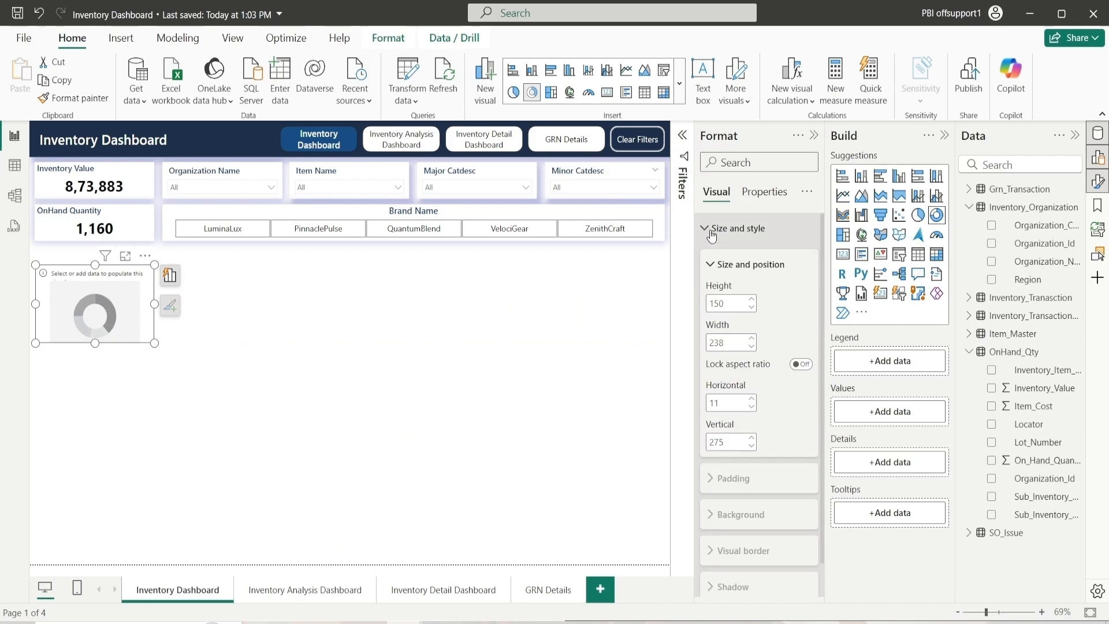
left_click(727, 298)
type("300")
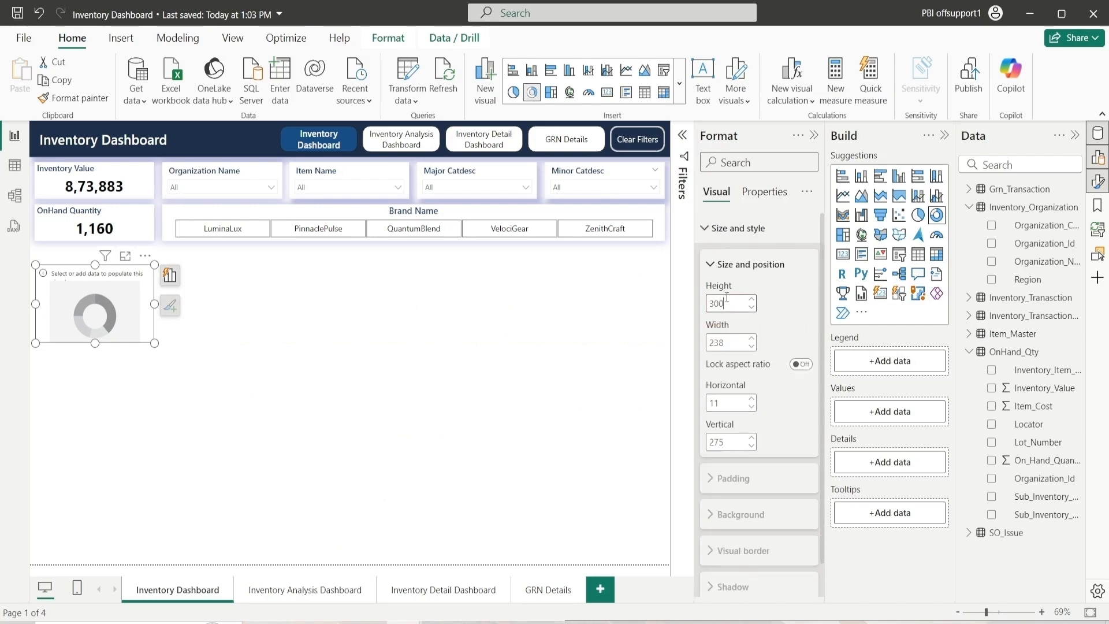
left_click(735, 339)
type("3")
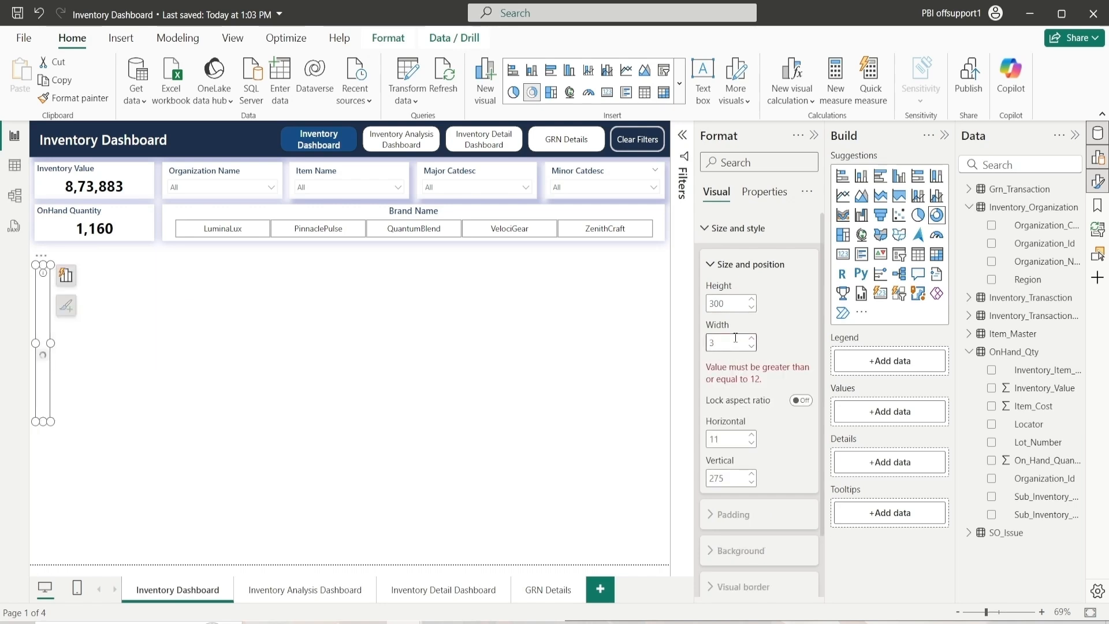
key("BackSpace")
type("620")
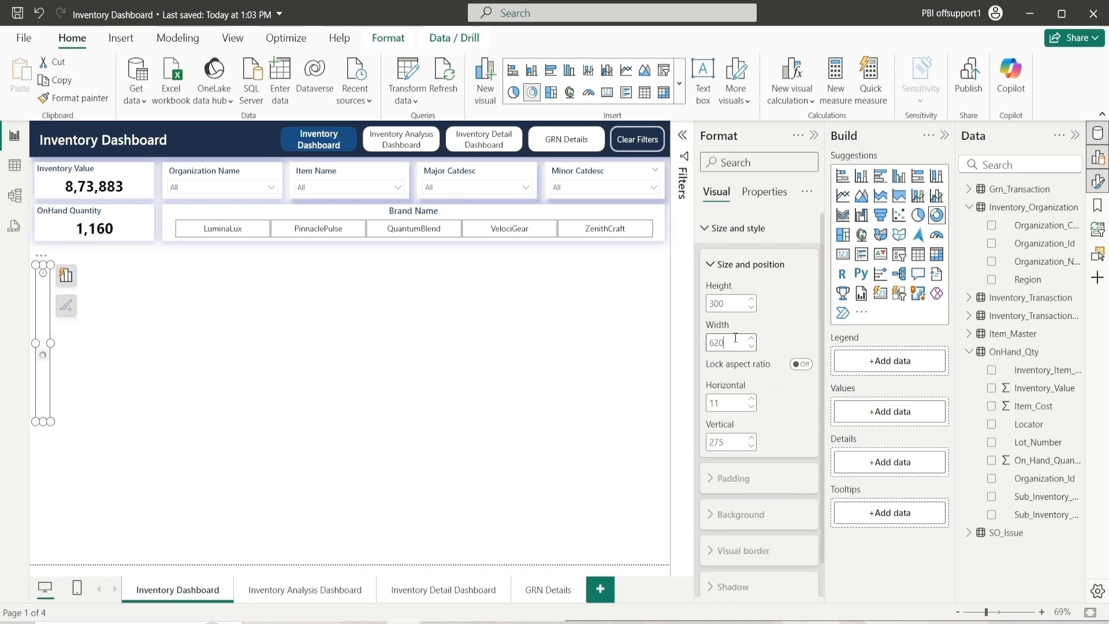
left_click(752, 407)
double_click(742, 441)
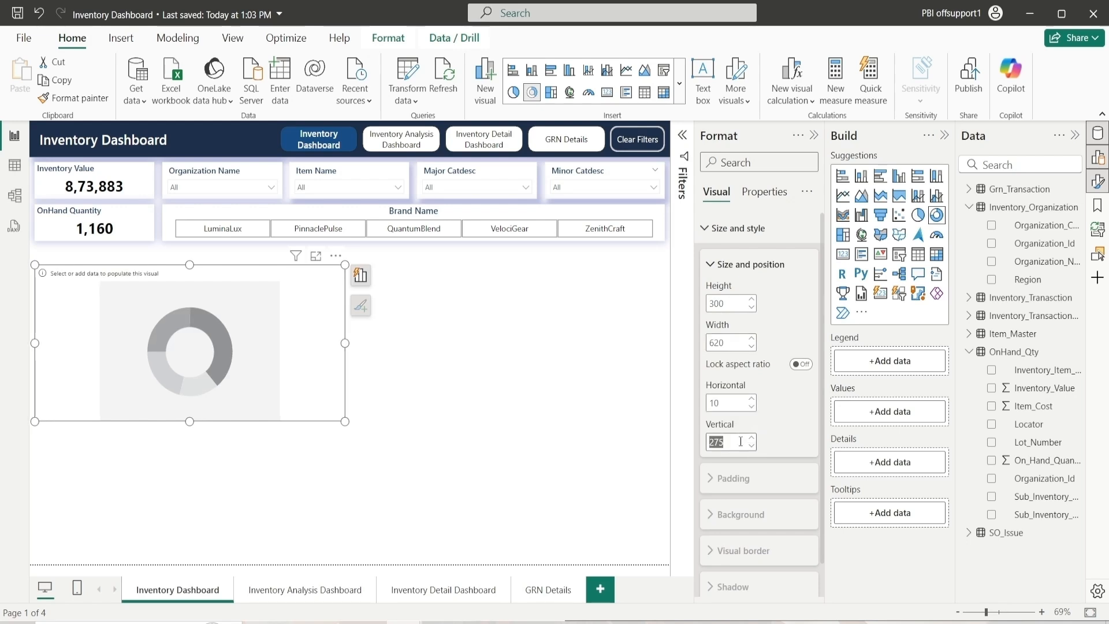
type("245")
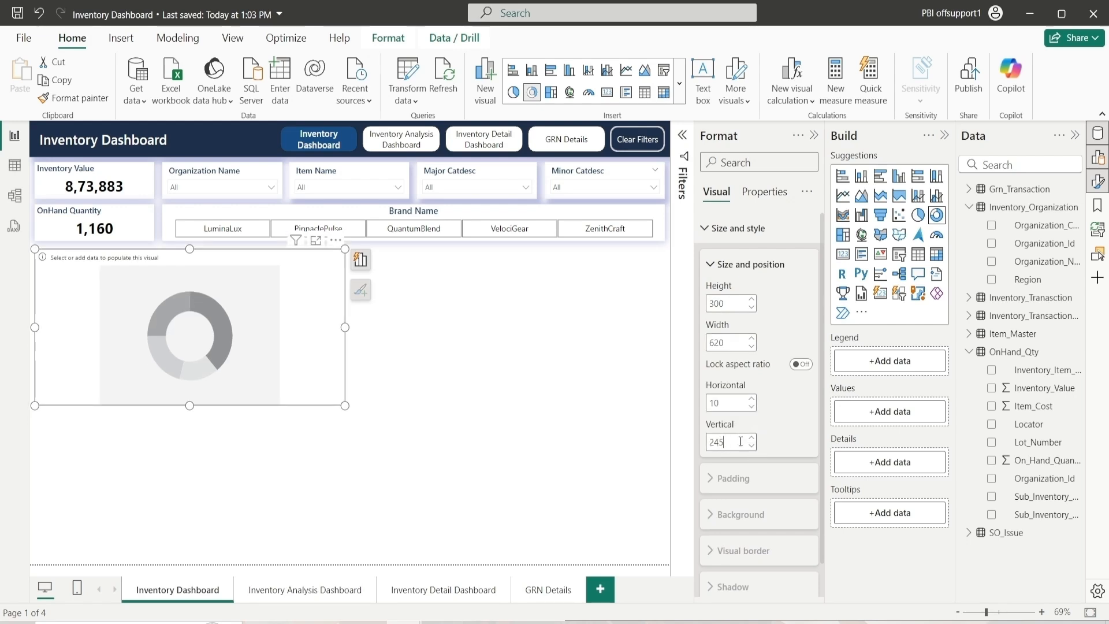
left_click(751, 265)
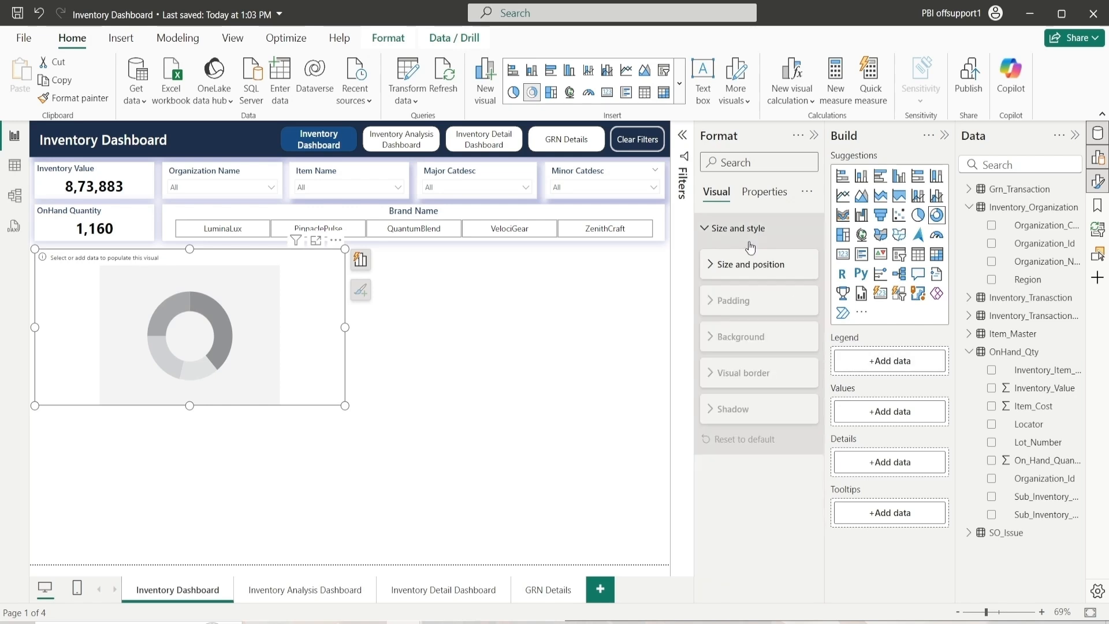
left_click(746, 229)
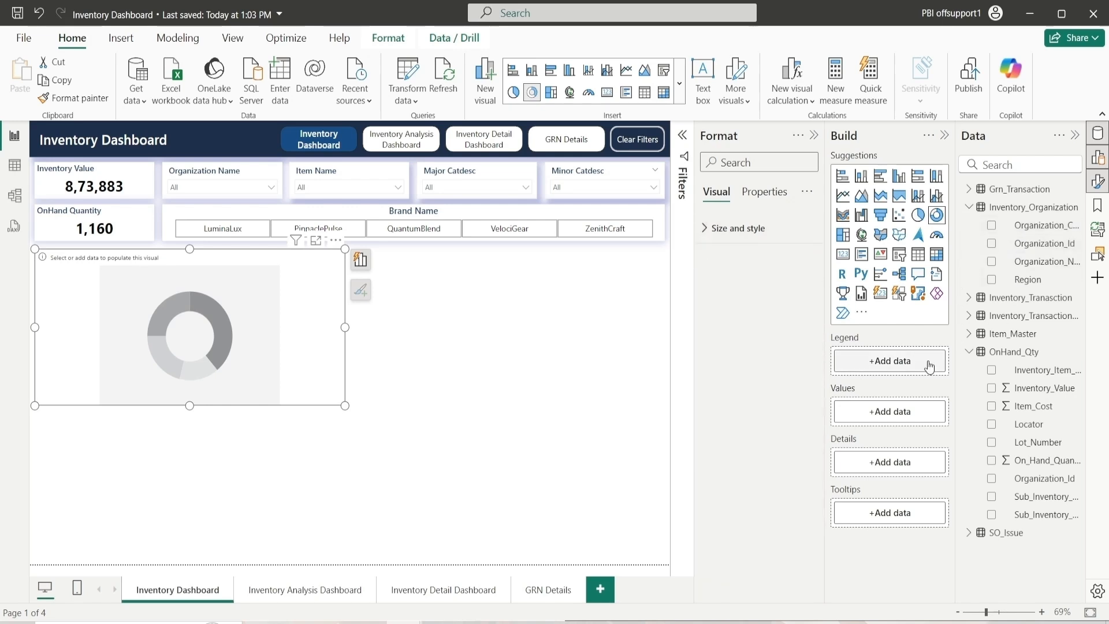
Step: Use Organization_Name from Inventory_Organization as the donut chart's legend and On_Hand_Quantity from OnHand_Qty as its values
left_click_drag(1040, 263, 918, 361)
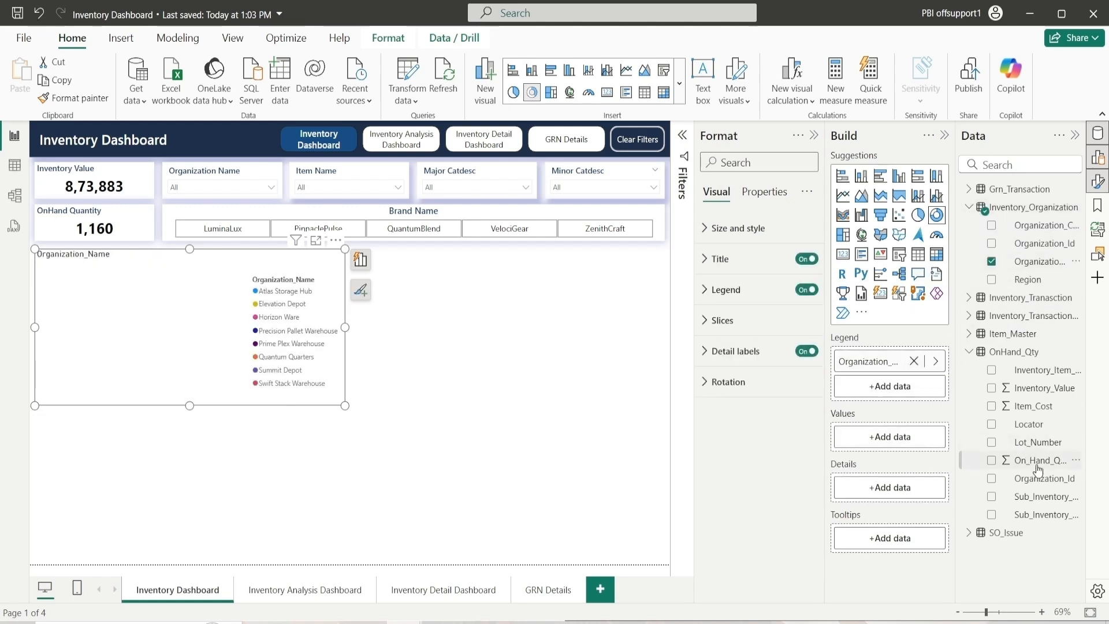
left_click_drag(1037, 464, 889, 448)
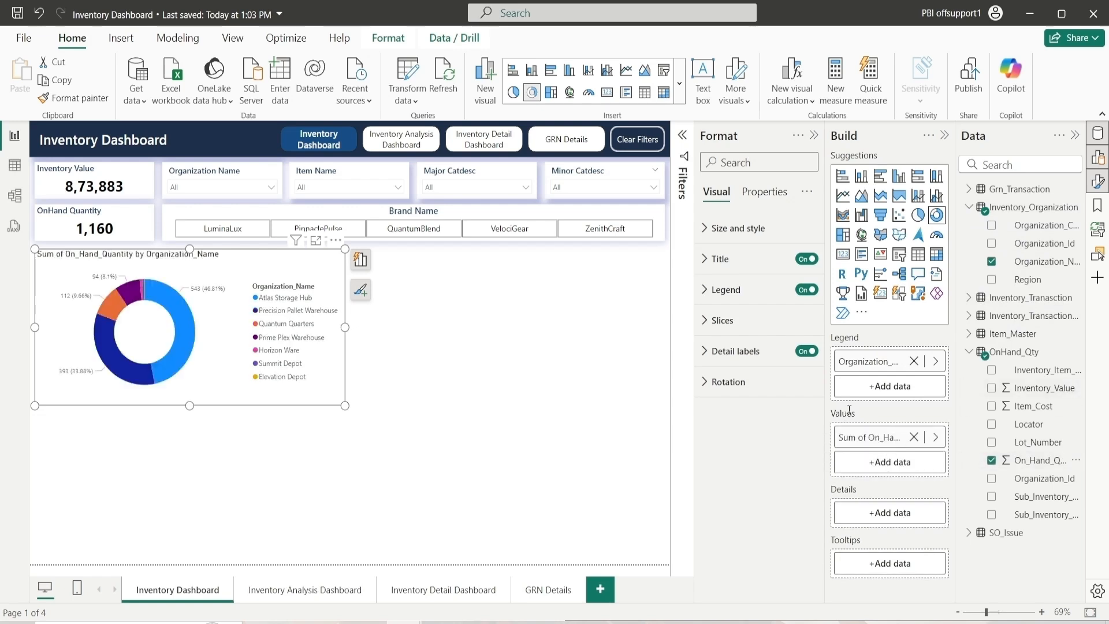
Step: Turn on the donut chart's shadow with dark blue #19299F and the Center position
left_click(727, 230)
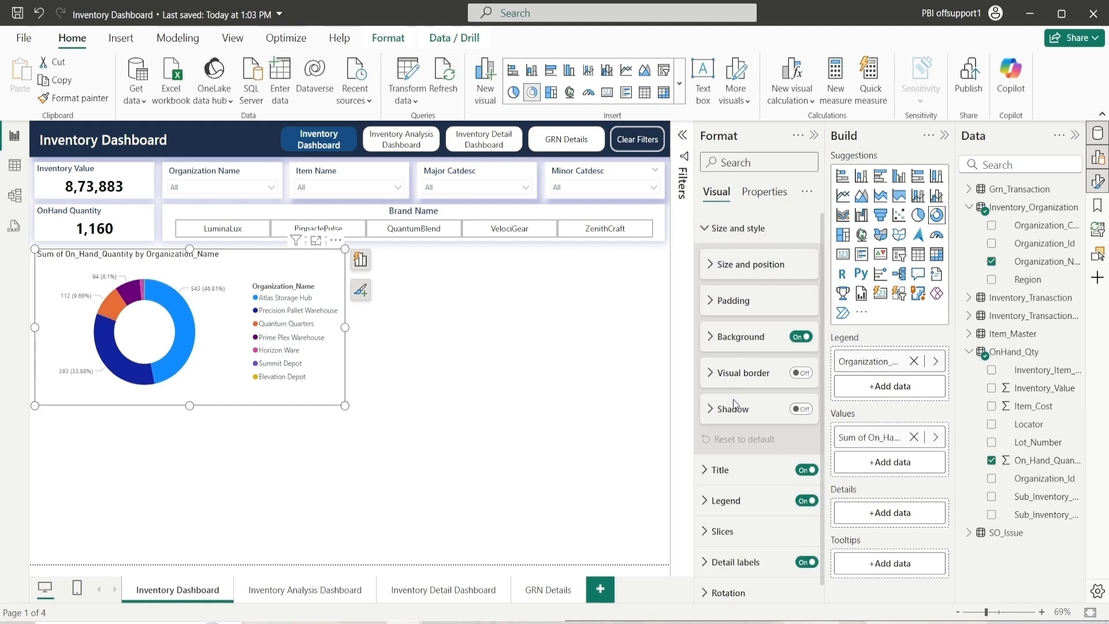
left_click(800, 409)
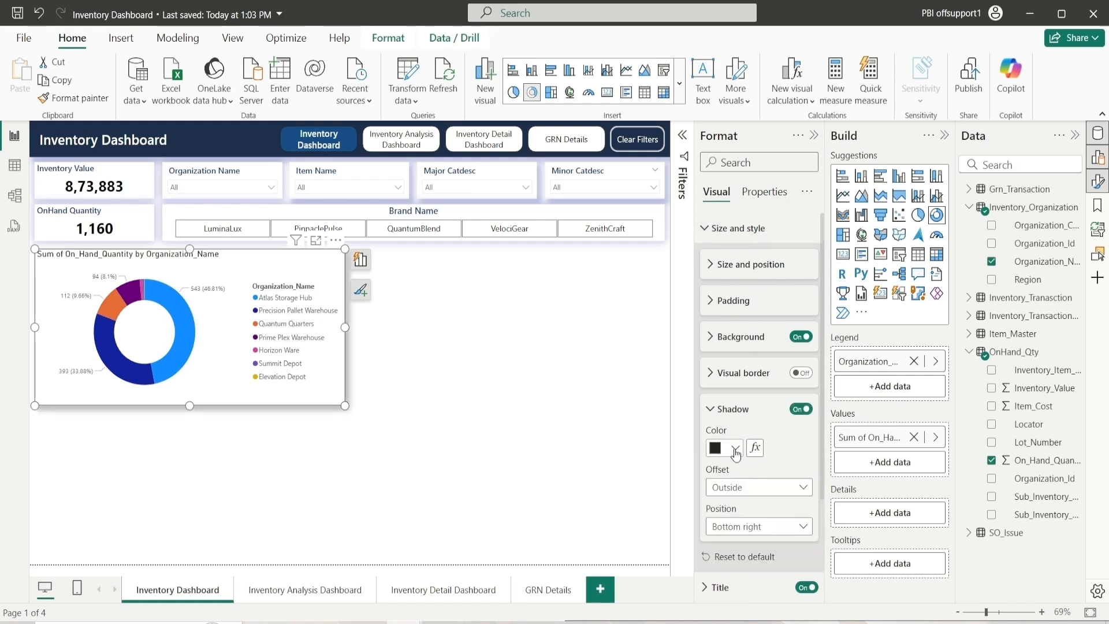
left_click(725, 447)
left_click(767, 414)
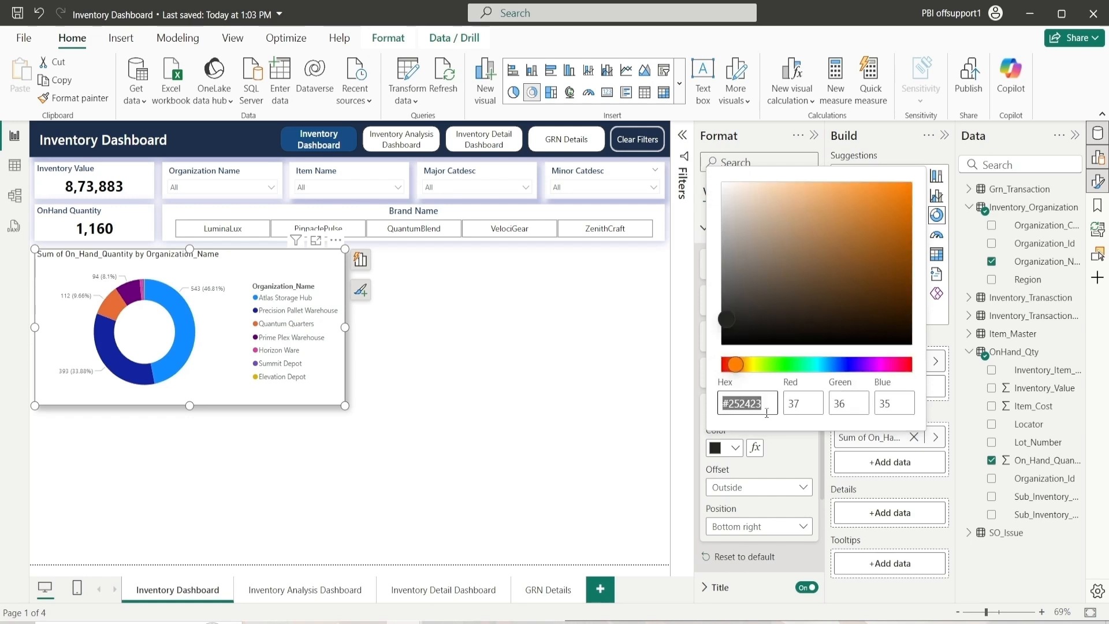
left_click_drag(750, 370, 845, 355)
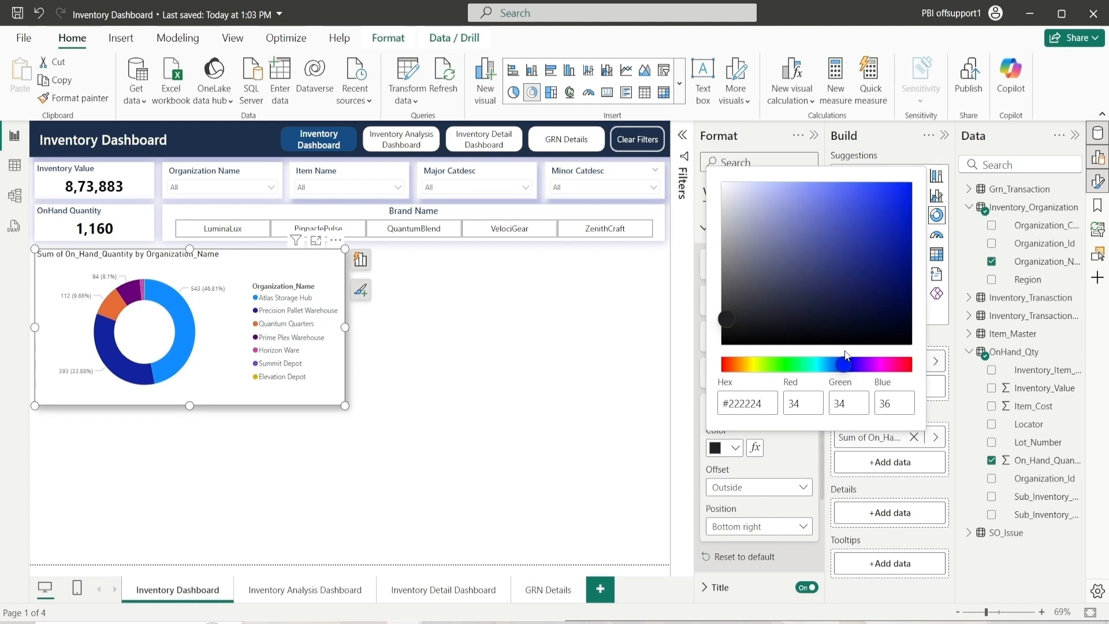
left_click(881, 246)
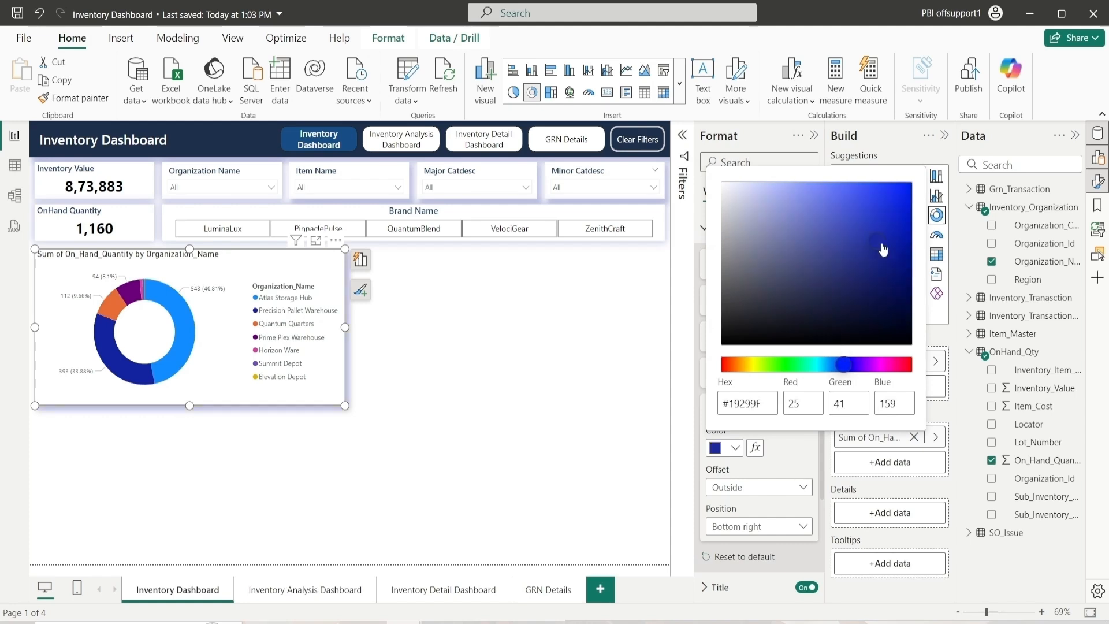
left_click(622, 301)
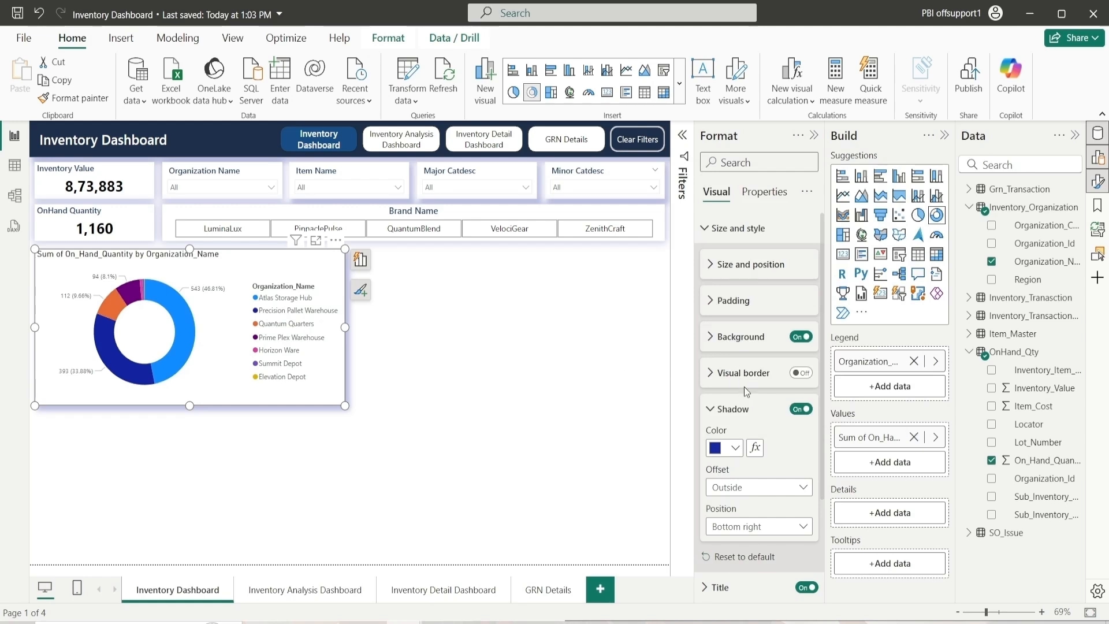
left_click(756, 526)
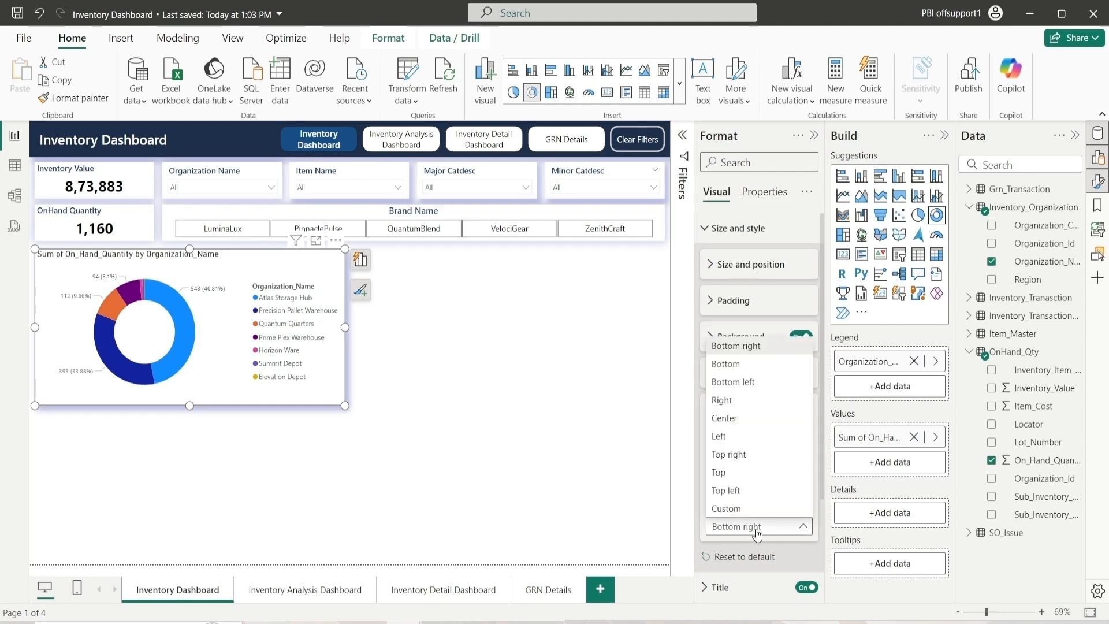
left_click(733, 425)
left_click(707, 410)
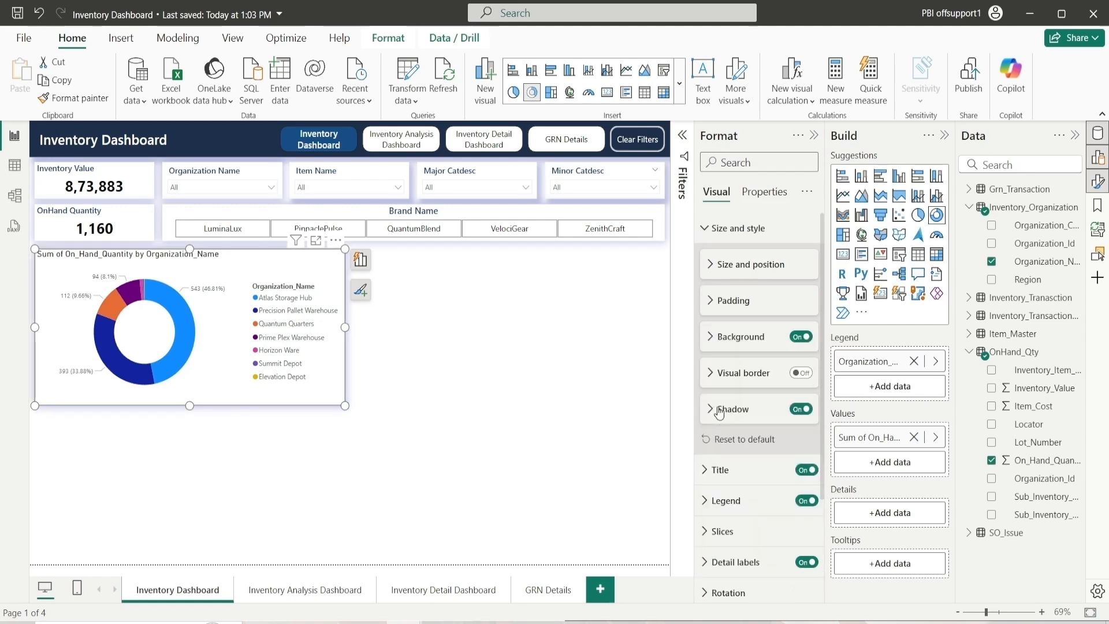
left_click(735, 231)
Step: Change the donut chart's title text to "Stock OnHand"
left_click(720, 258)
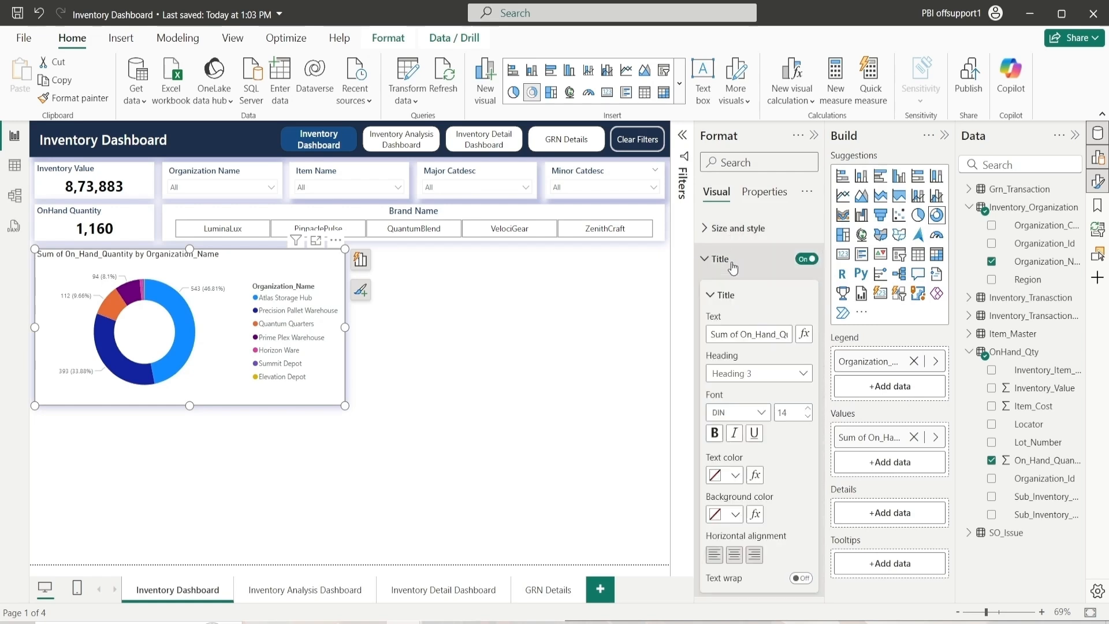
triple_click(742, 335)
type("sT")
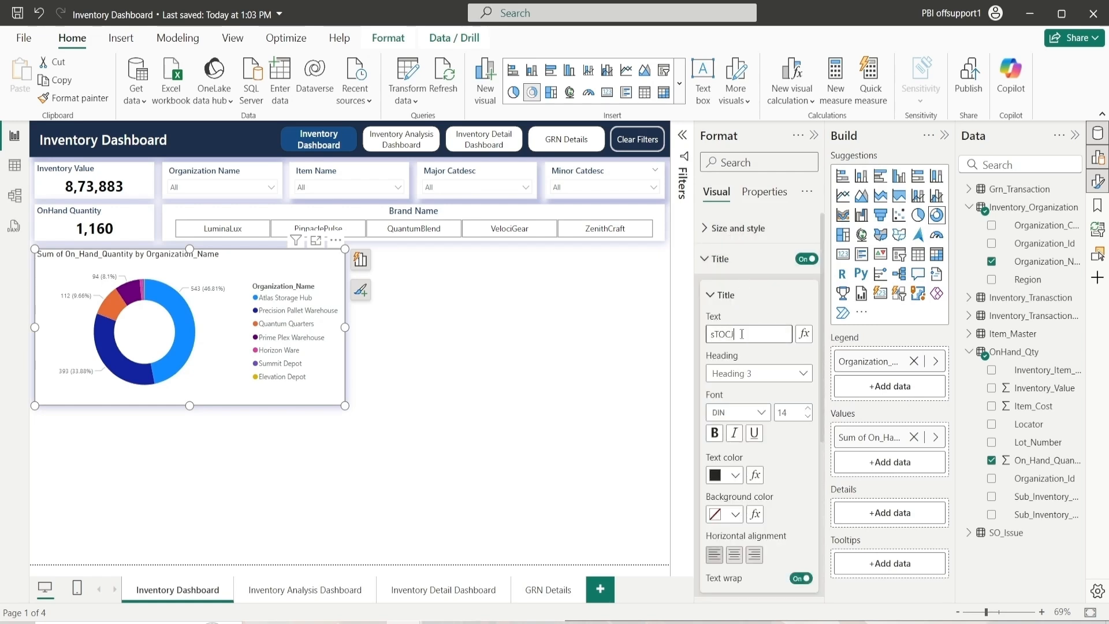
key("BackSpace")
key("BackSpace")
key("BackSpace")
key("BackSpace")
key("BackSpace")
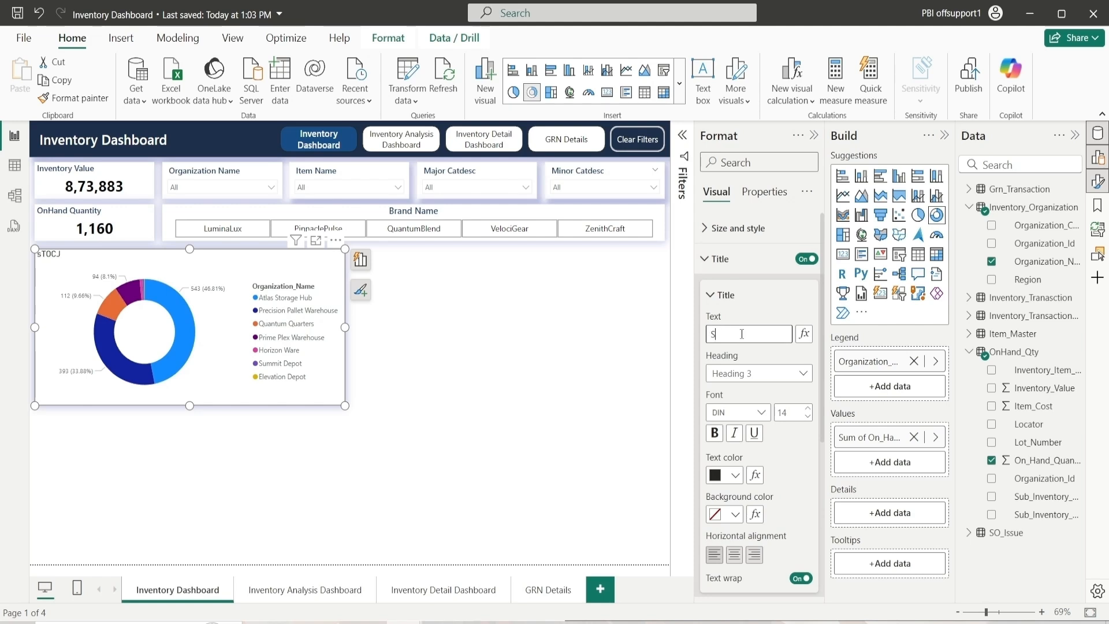
type("Stock Oh")
Step: Set the donut chart title's font to a Segoe UI family variant at size 13
left_click(742, 413)
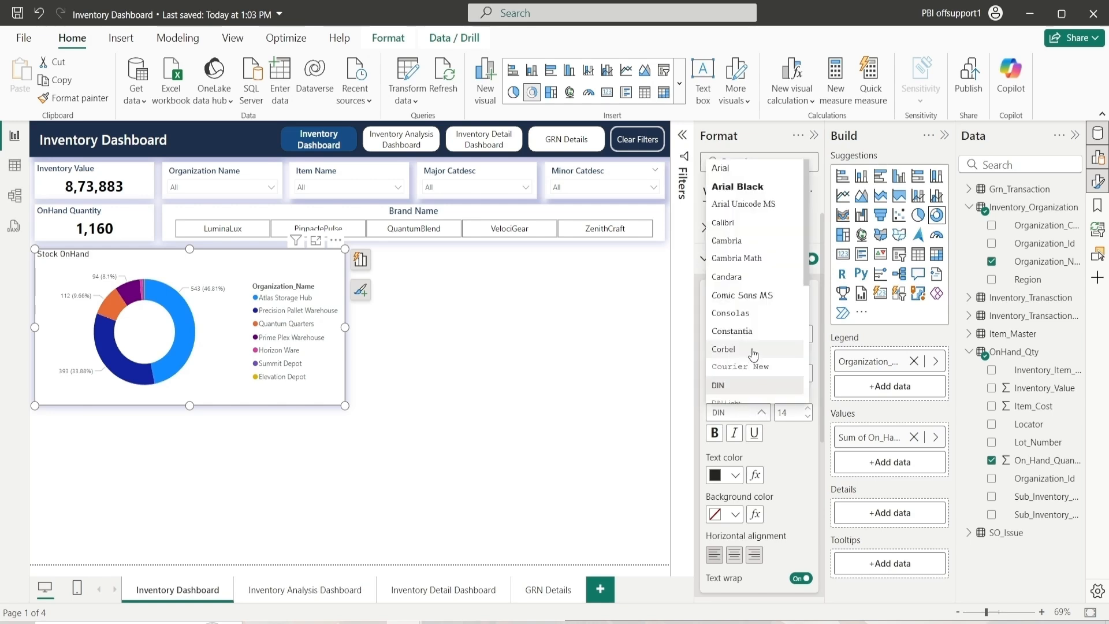
scroll(755, 354, "down", 3)
left_click(756, 268)
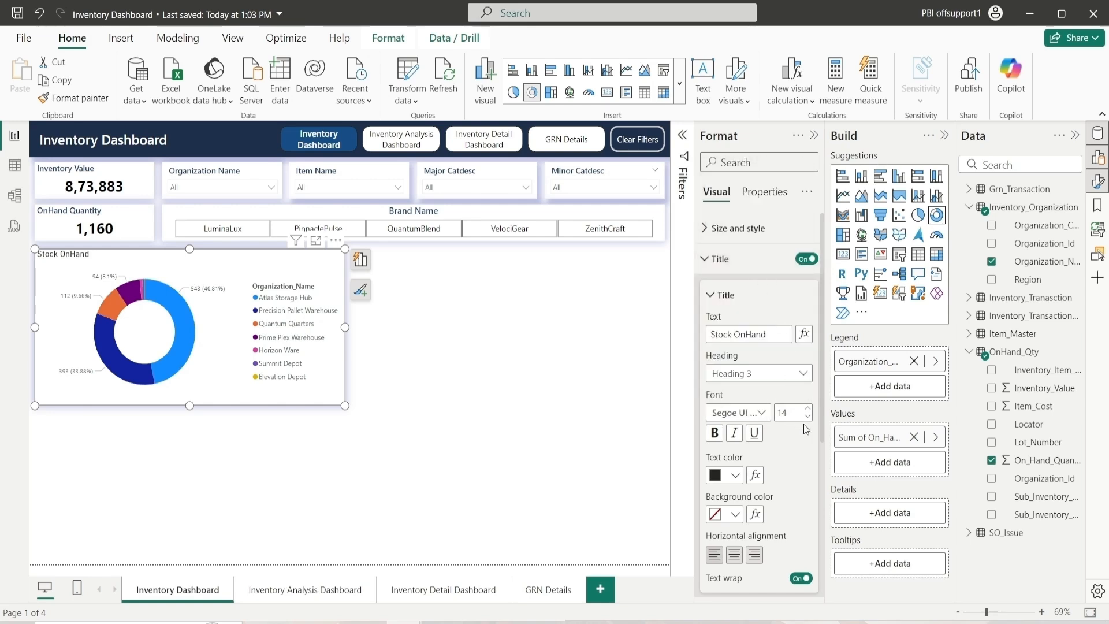
left_click(808, 416)
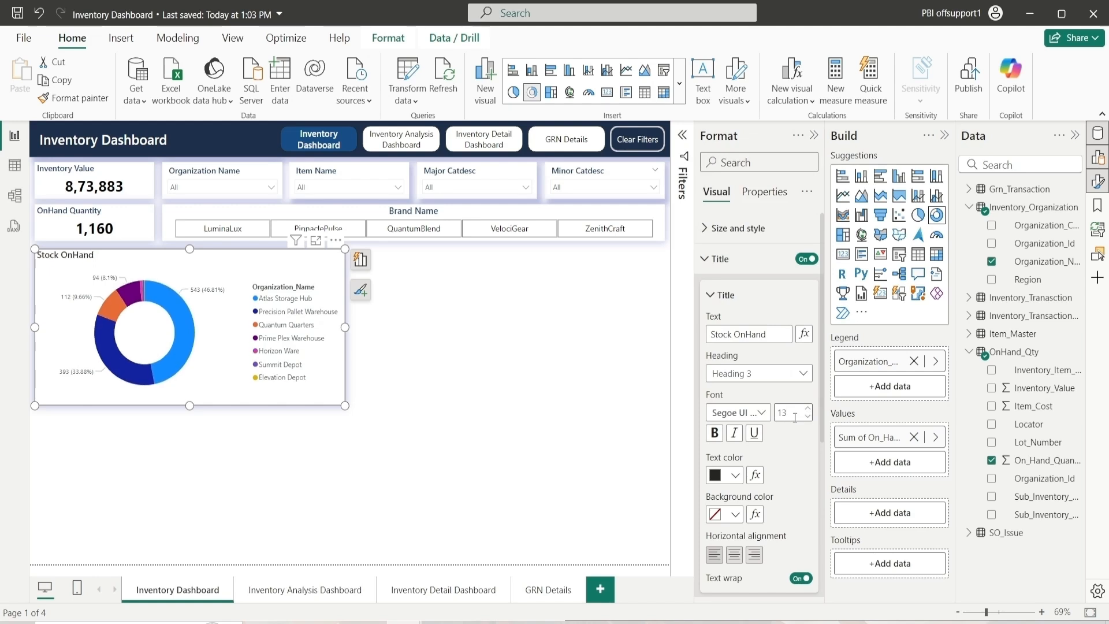
Step: Give the donut chart's title dark blue text on a white background and center it horizontally
left_click(736, 475)
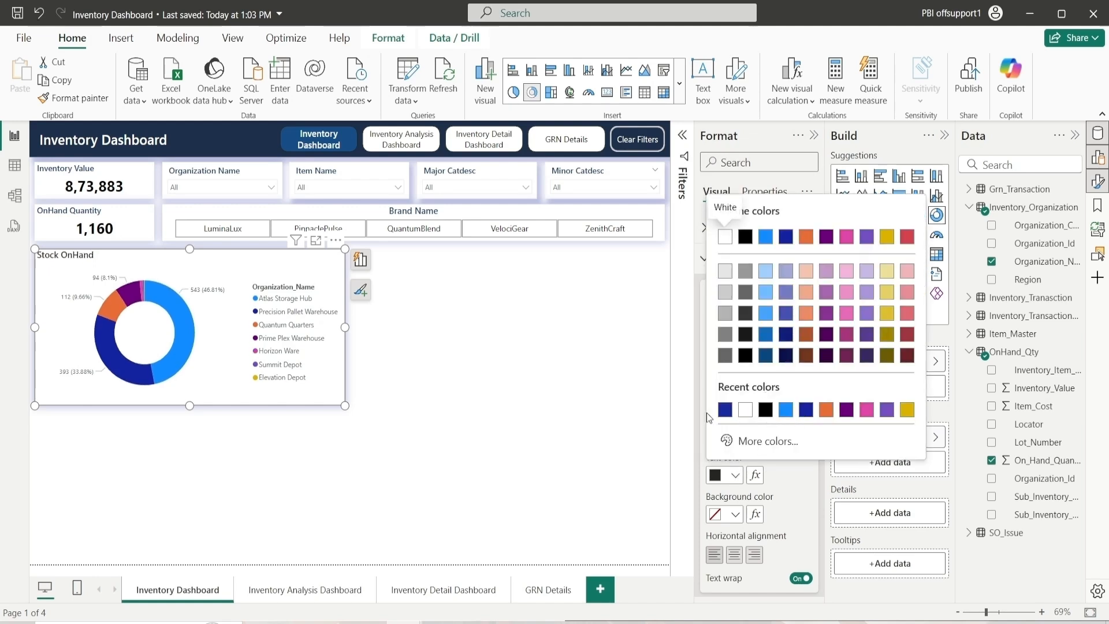
left_click(725, 410)
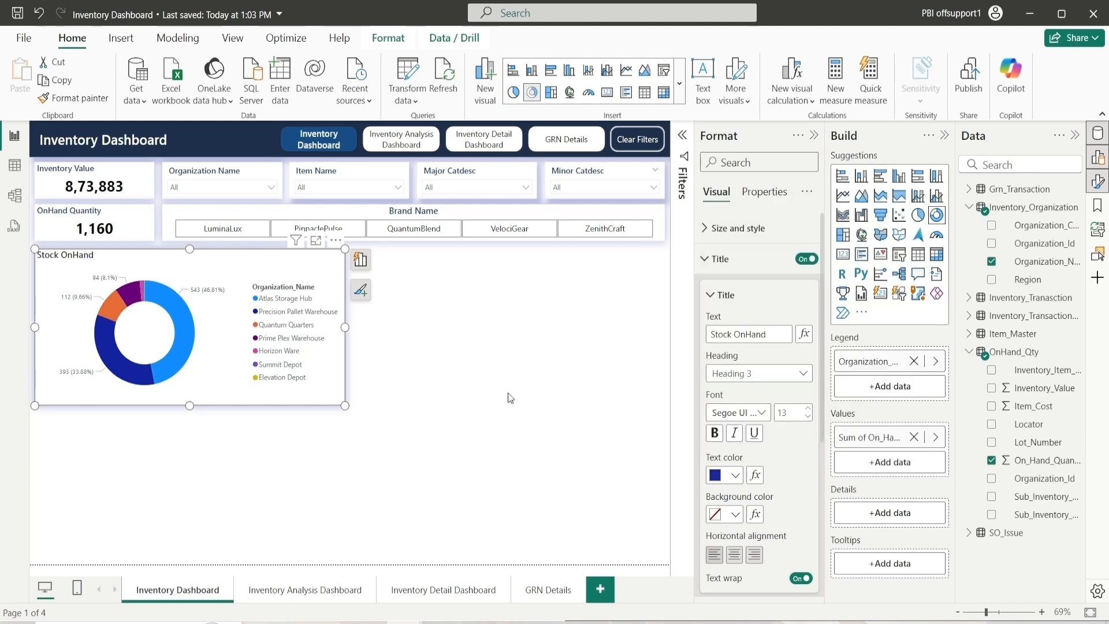
left_click(735, 514)
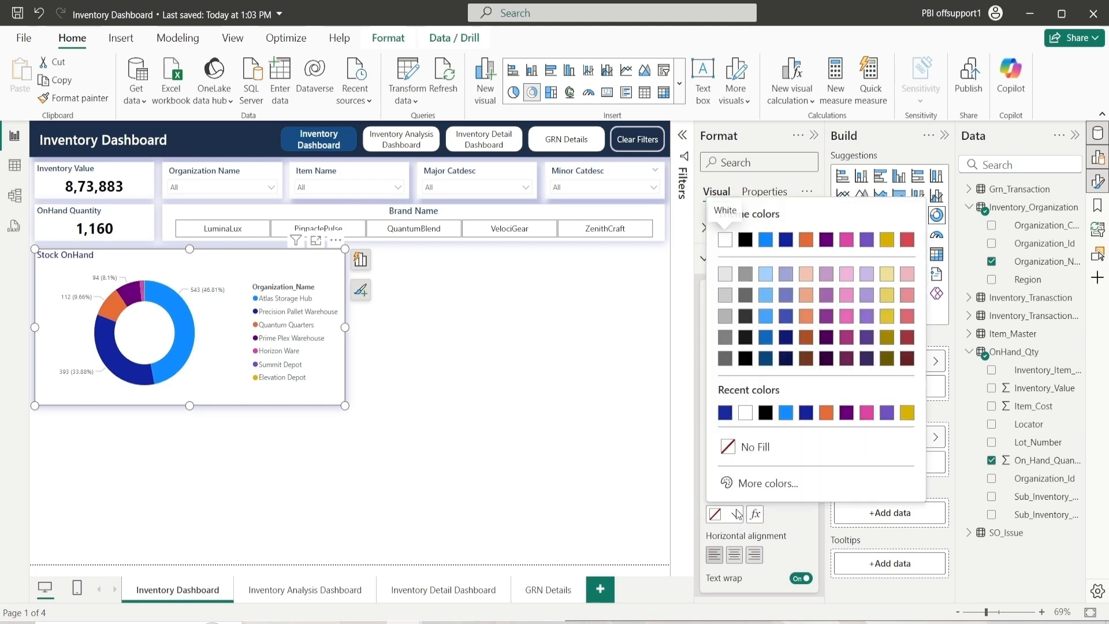
left_click(745, 414)
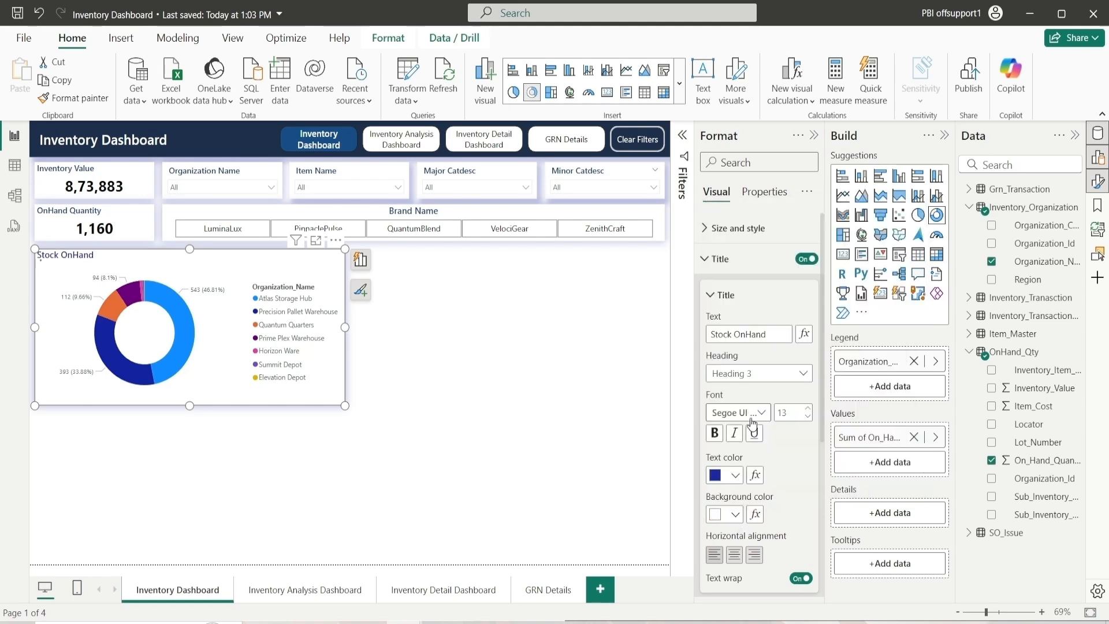
left_click(734, 557)
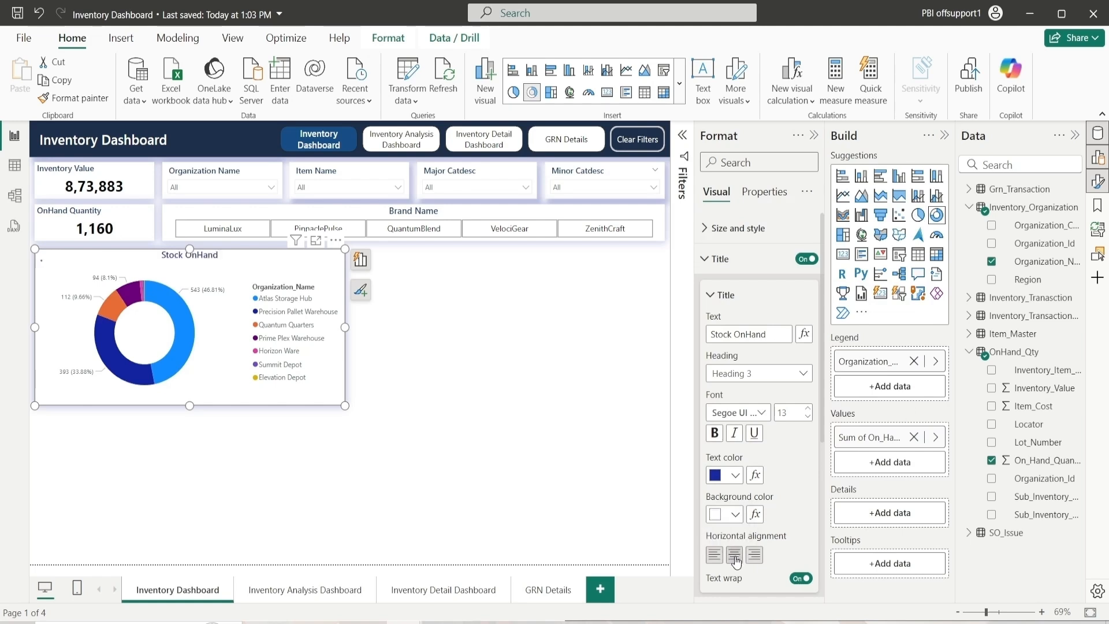
left_click(732, 296)
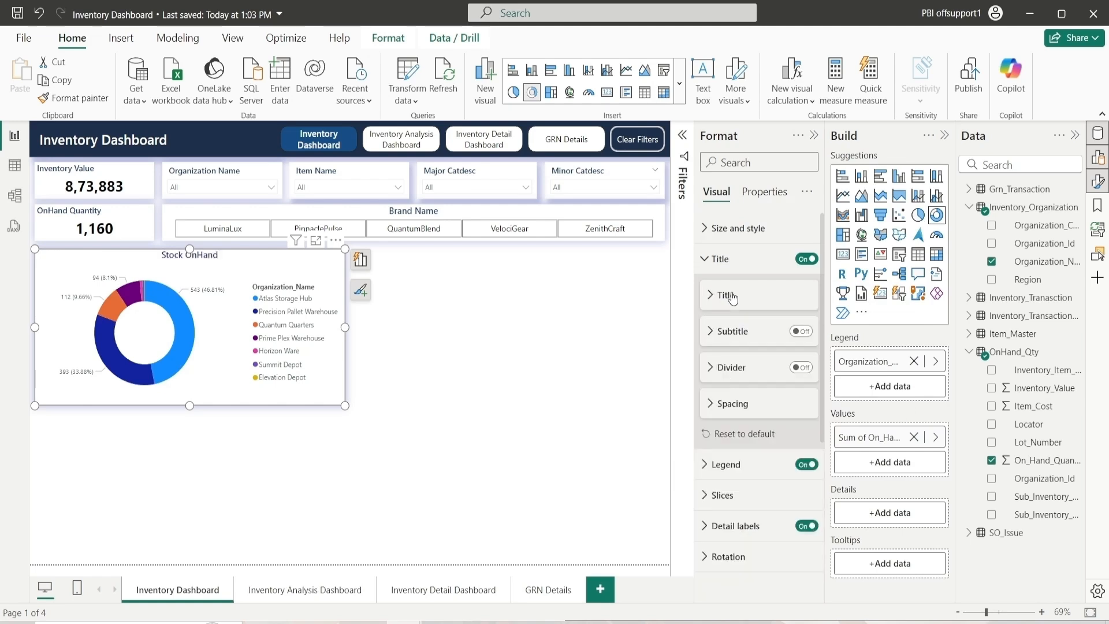
Step: Turn on the divider under the donut chart's title and color it dark gray
left_click(801, 367)
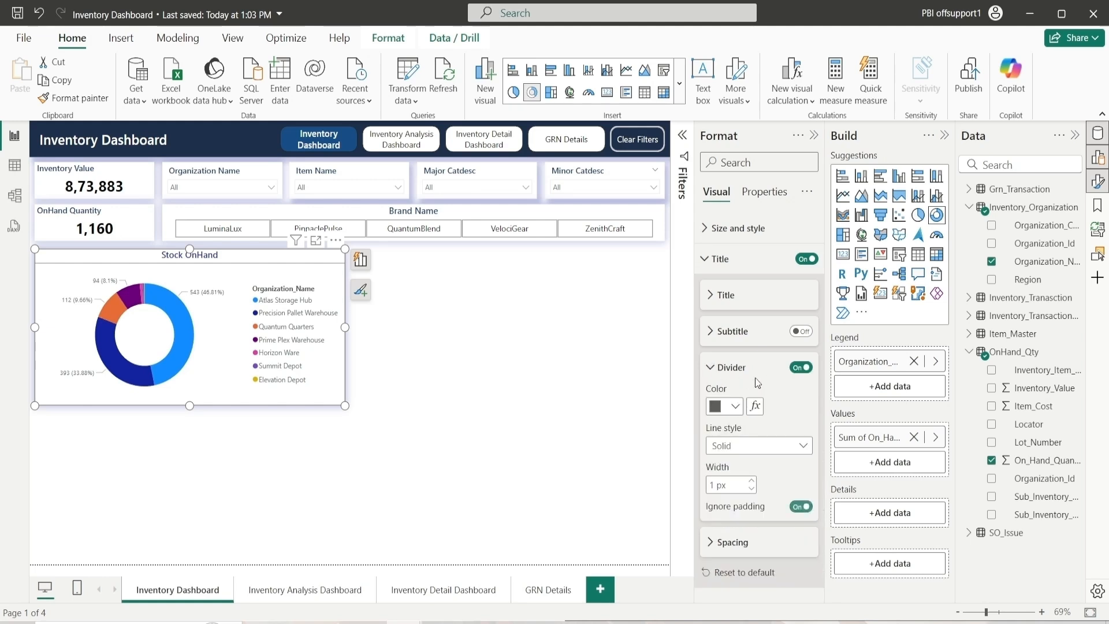
left_click(735, 406)
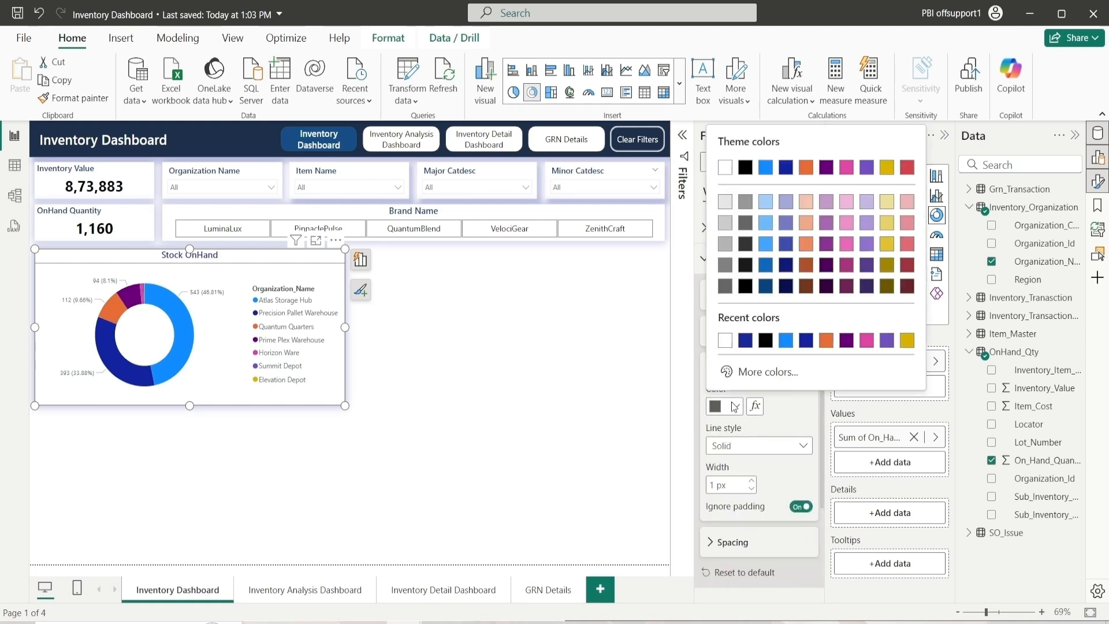
left_click(746, 245)
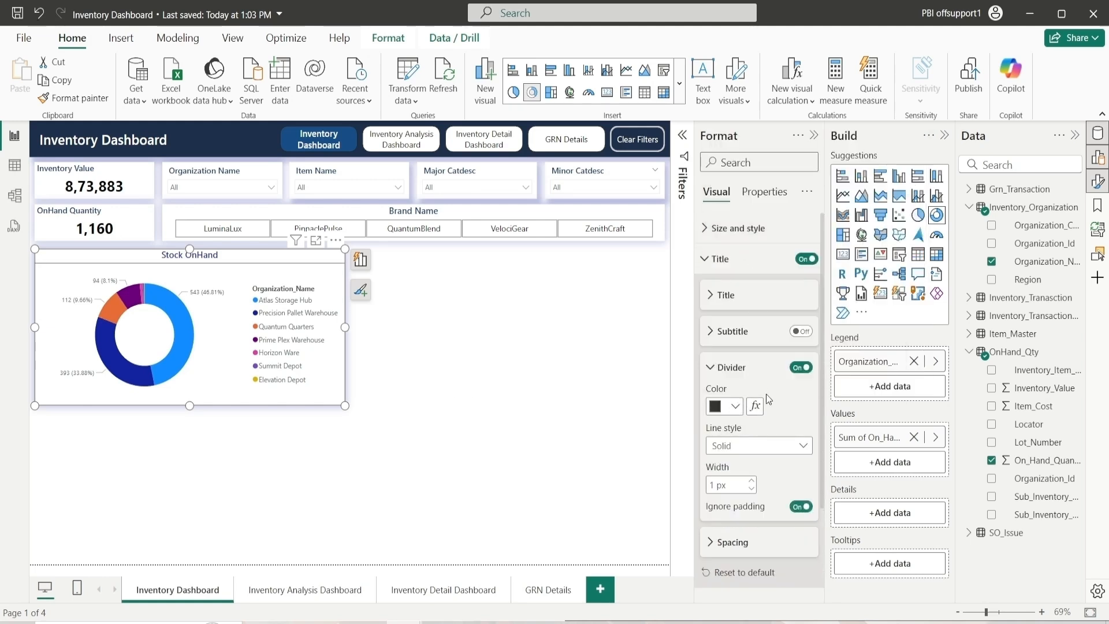
left_click(729, 369)
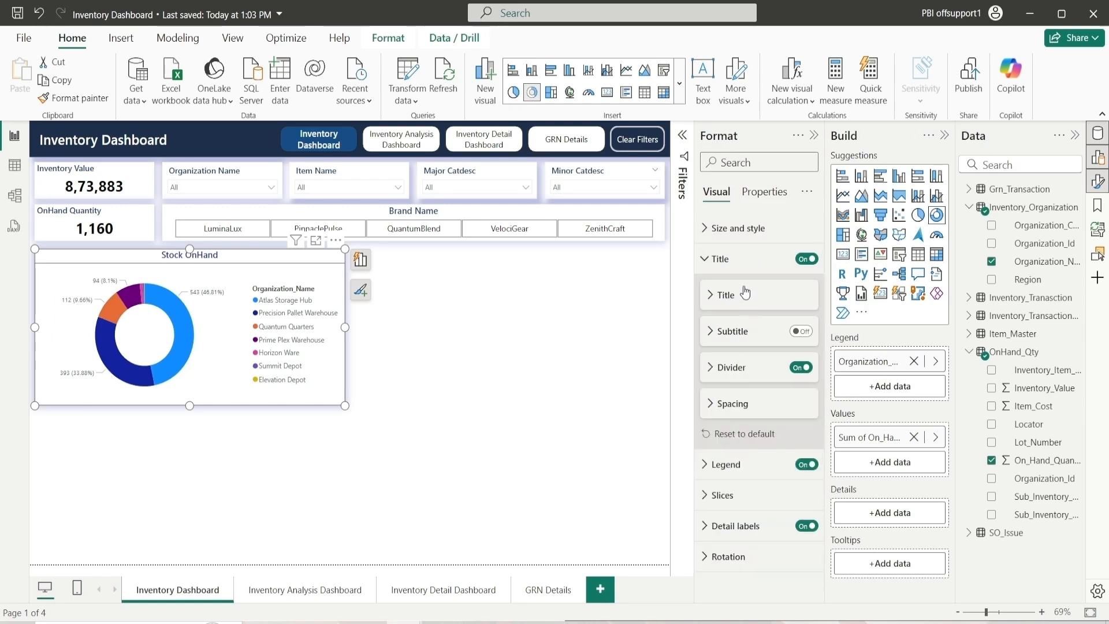
Step: Enable customized title spacing on the donut chart and set the space below the title area to 0 px
left_click(740, 272)
left_click(739, 266)
left_click(734, 405)
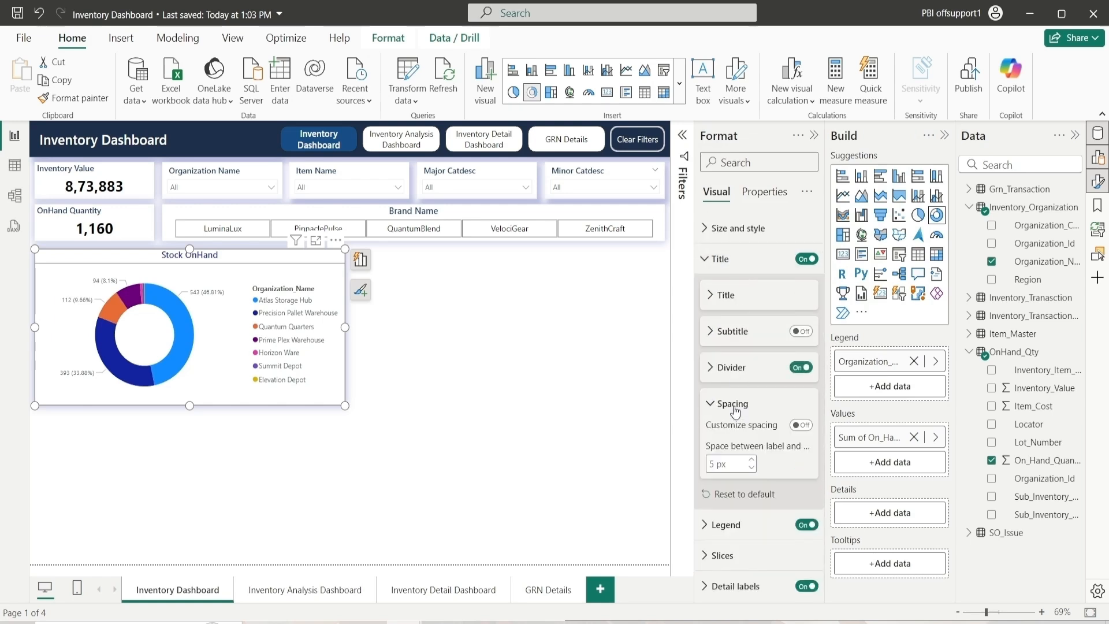
left_click(801, 425)
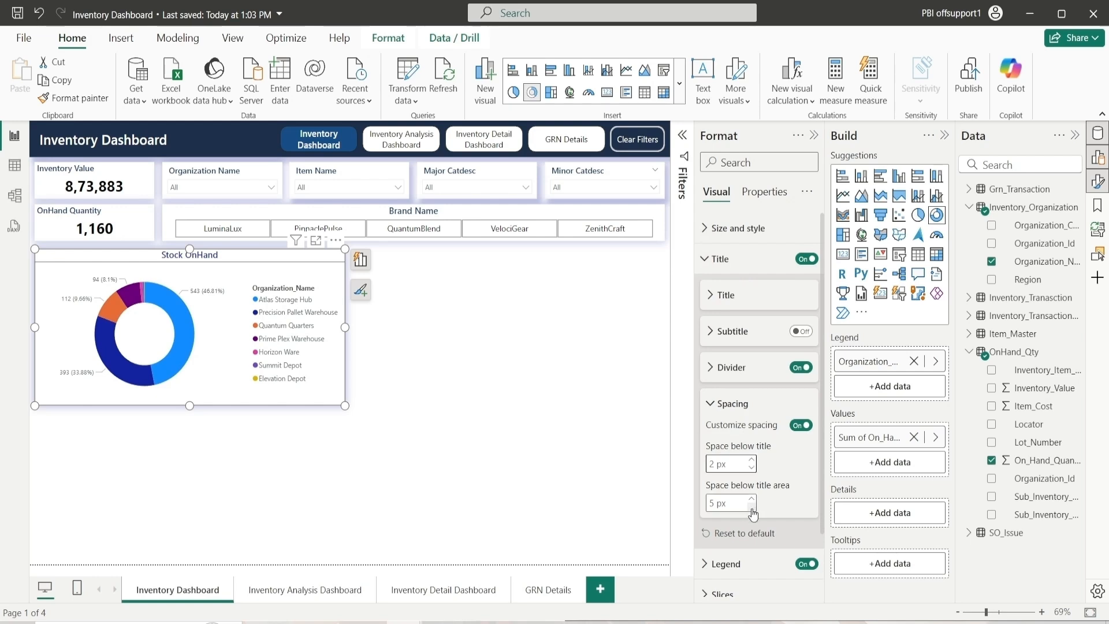
double_click(713, 503)
type("0")
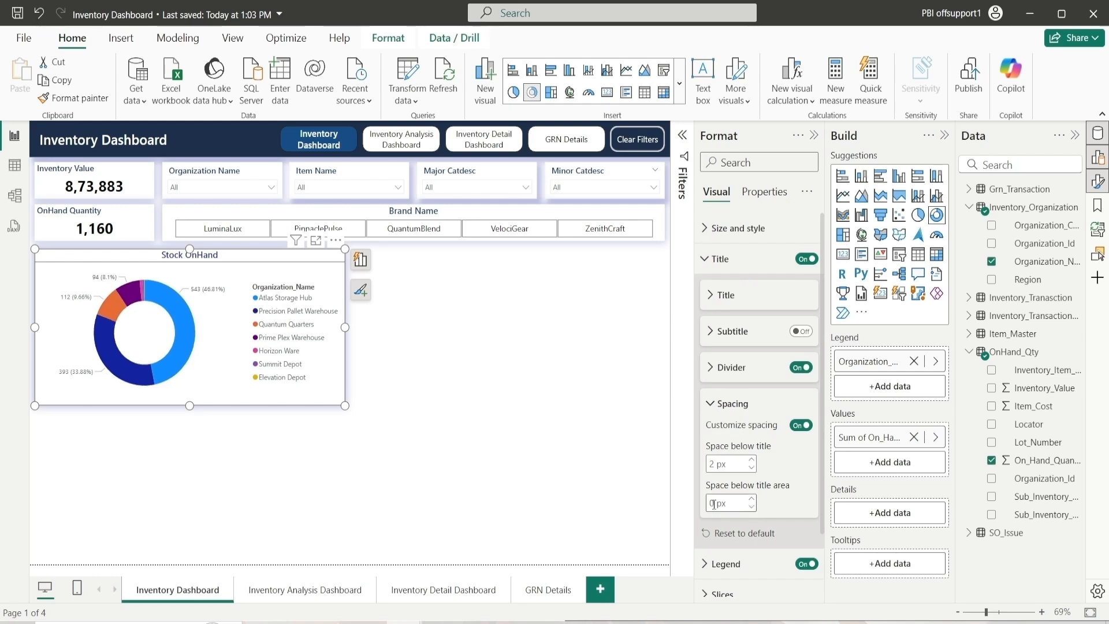
left_click(728, 411)
left_click(736, 259)
Step: Set the donut chart's legend text color to black and turn off the legend title
left_click(733, 290)
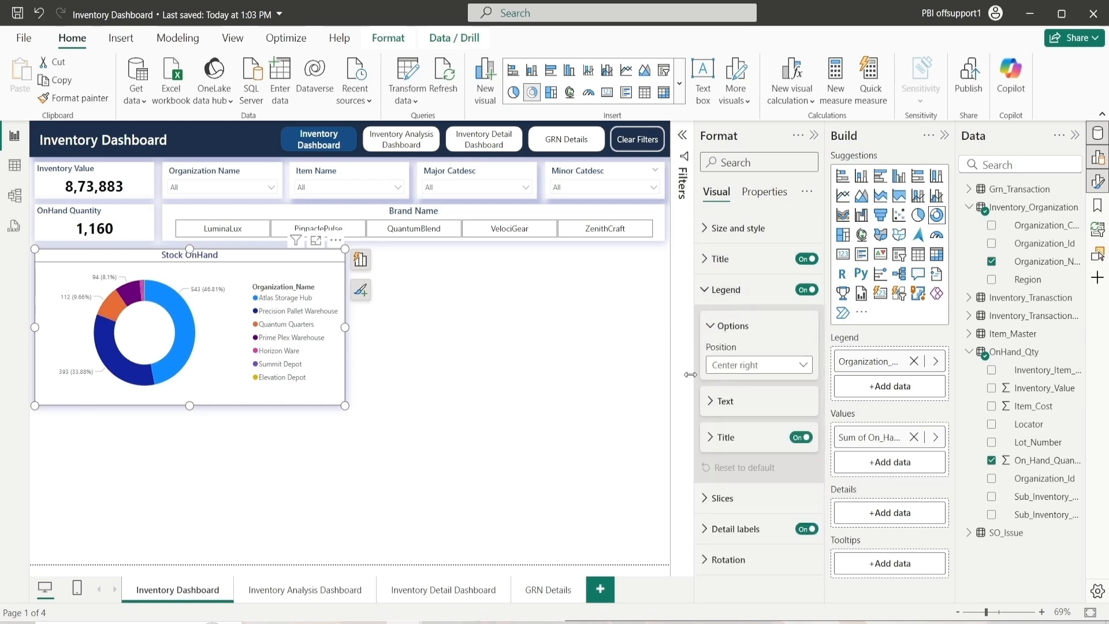
left_click(720, 330)
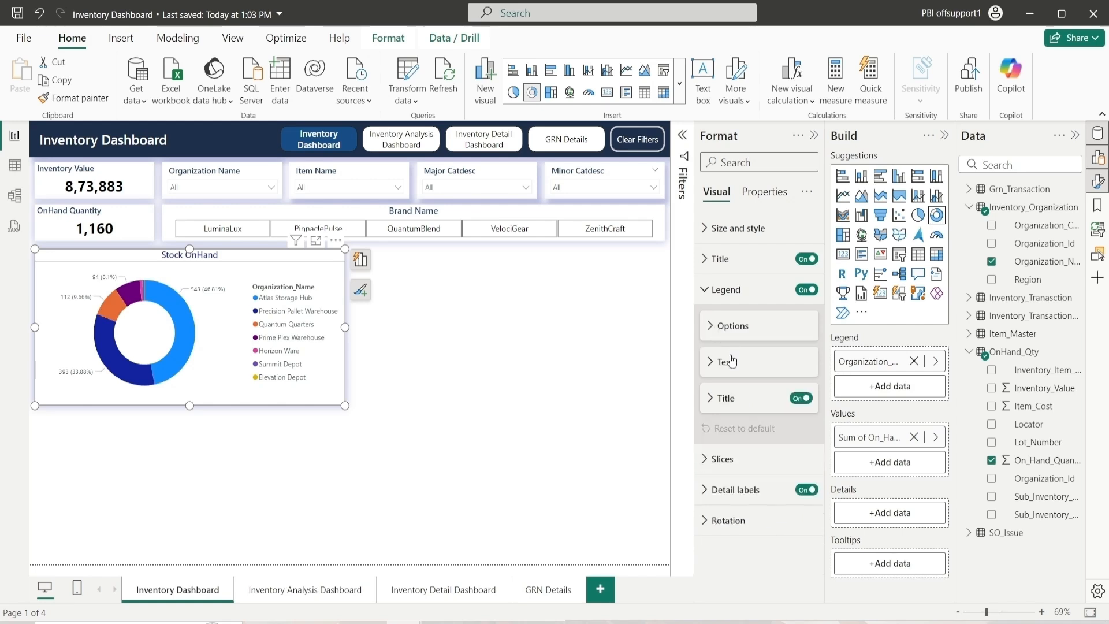
left_click(730, 361)
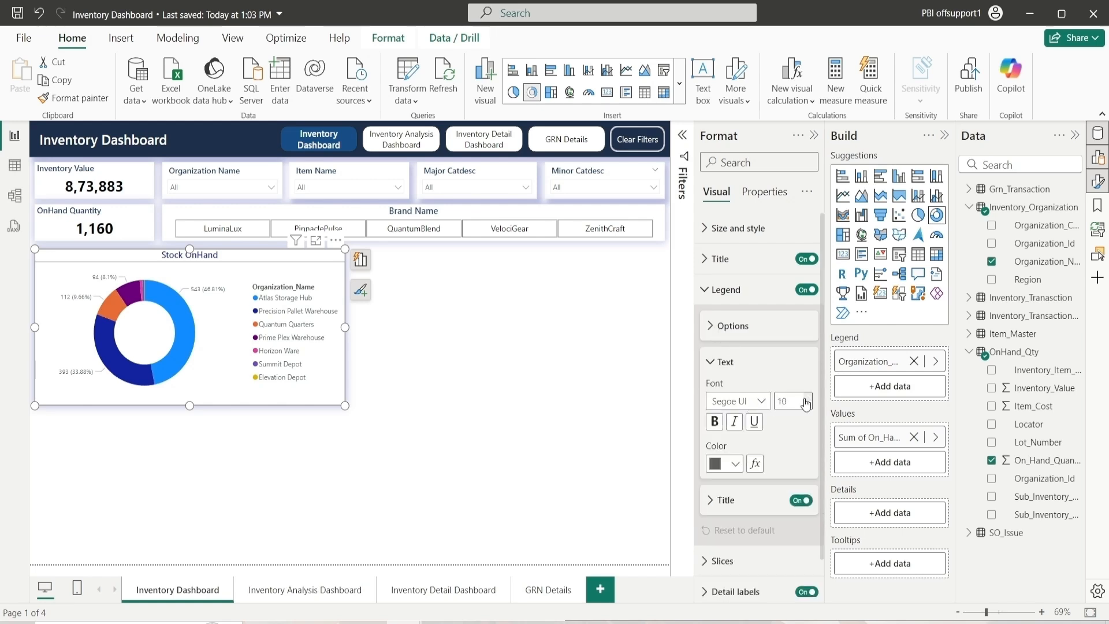
left_click(729, 464)
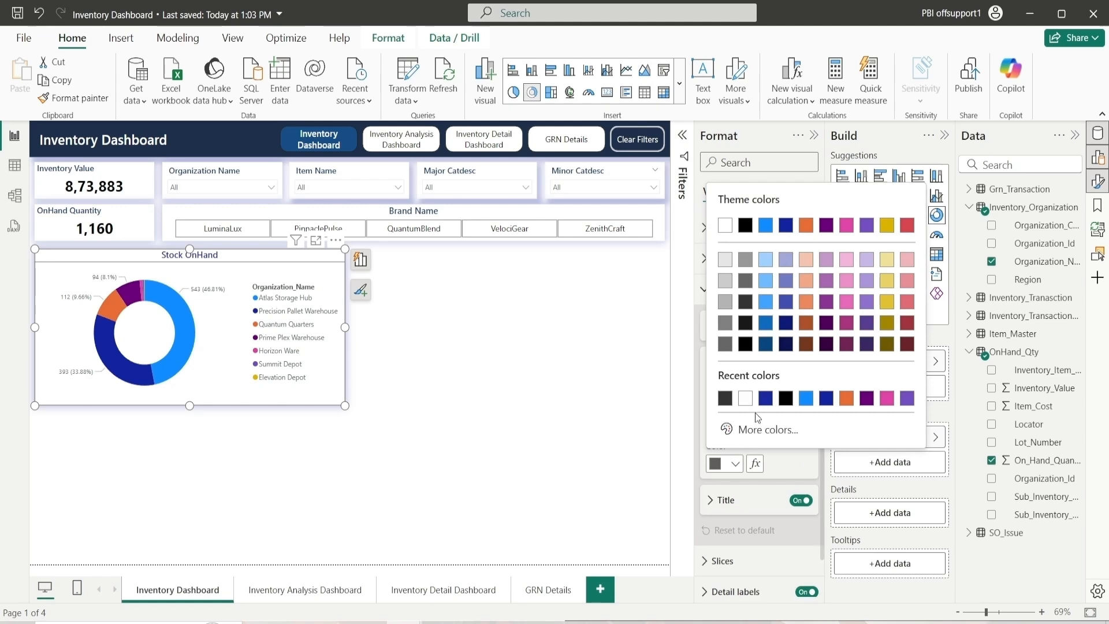
left_click(746, 344)
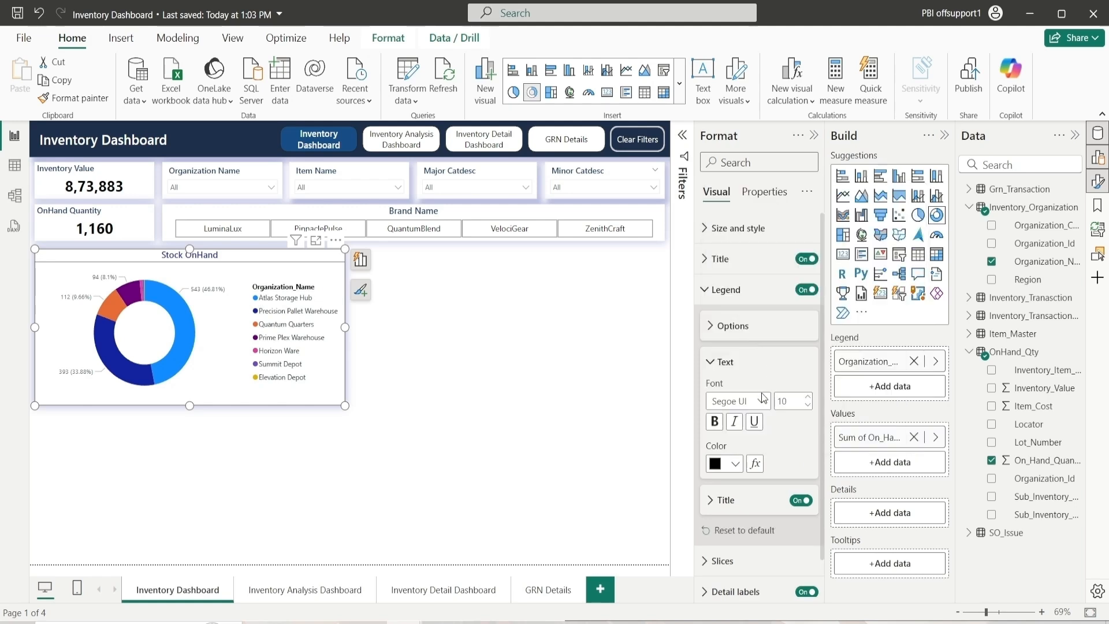
left_click(737, 362)
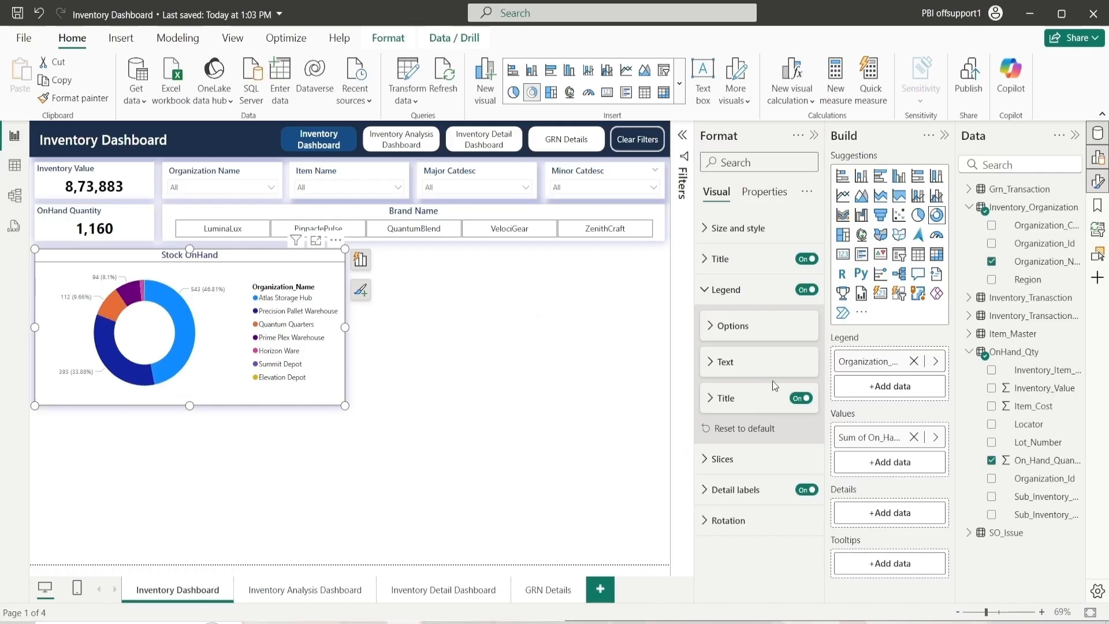
left_click(801, 399)
left_click(727, 290)
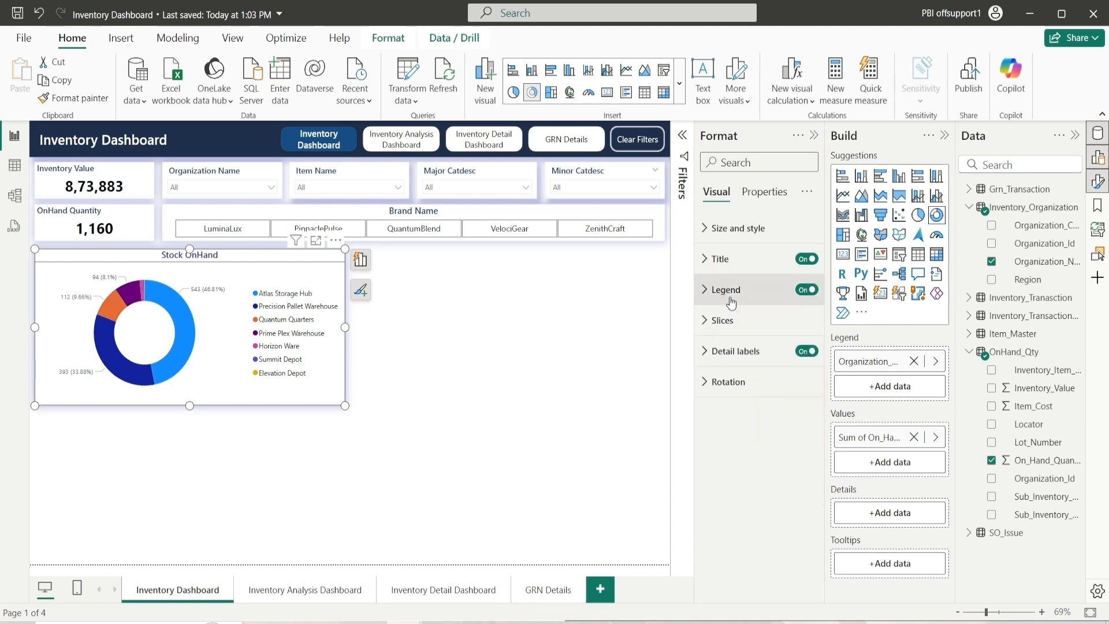
left_click(726, 323)
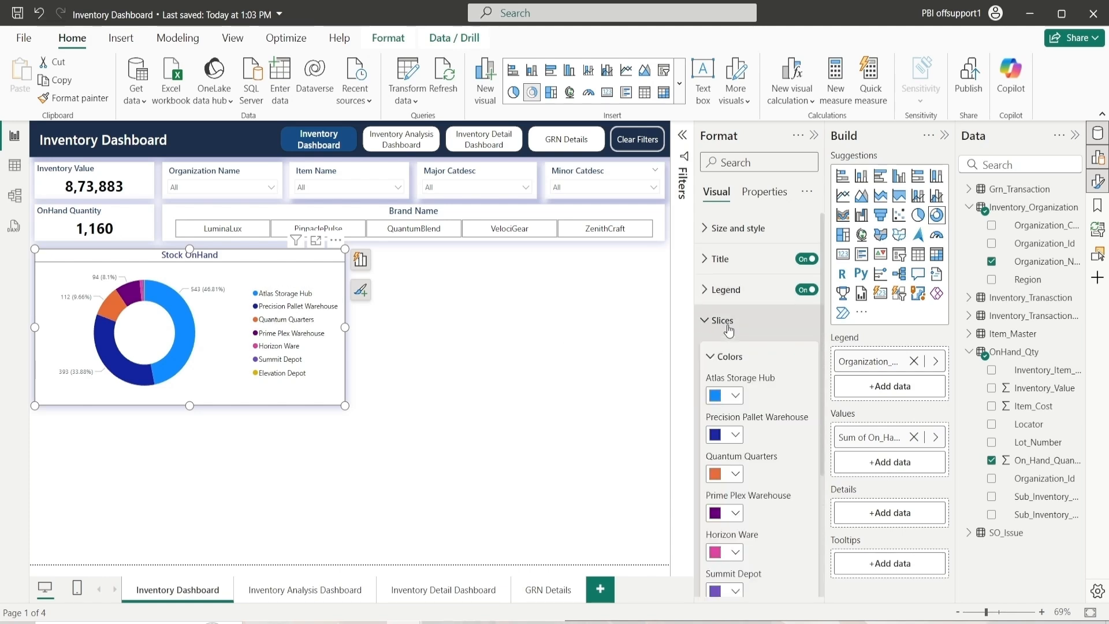
left_click(728, 324)
left_click(729, 328)
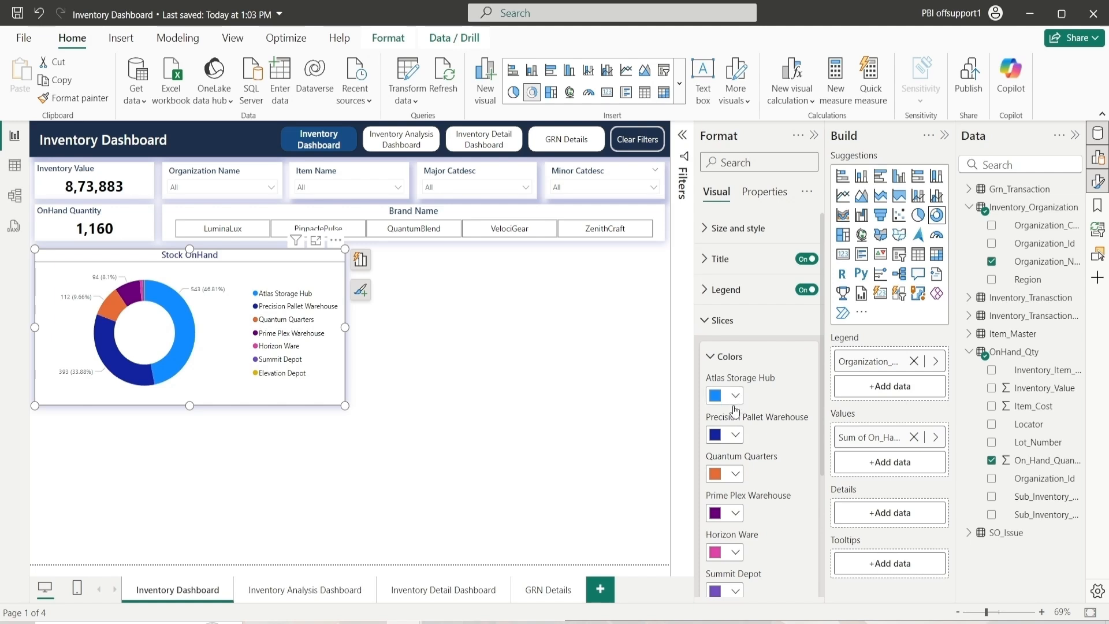
left_click(728, 358)
left_click(725, 320)
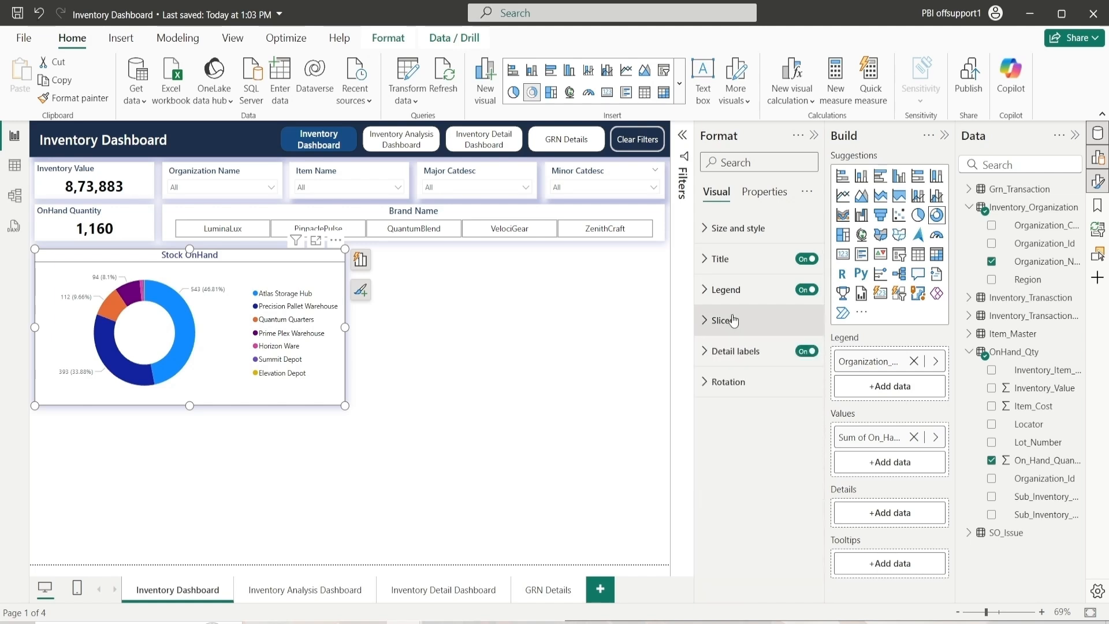
Step: Set the donut chart's detail label values to font size 10 and black #000000
left_click(737, 352)
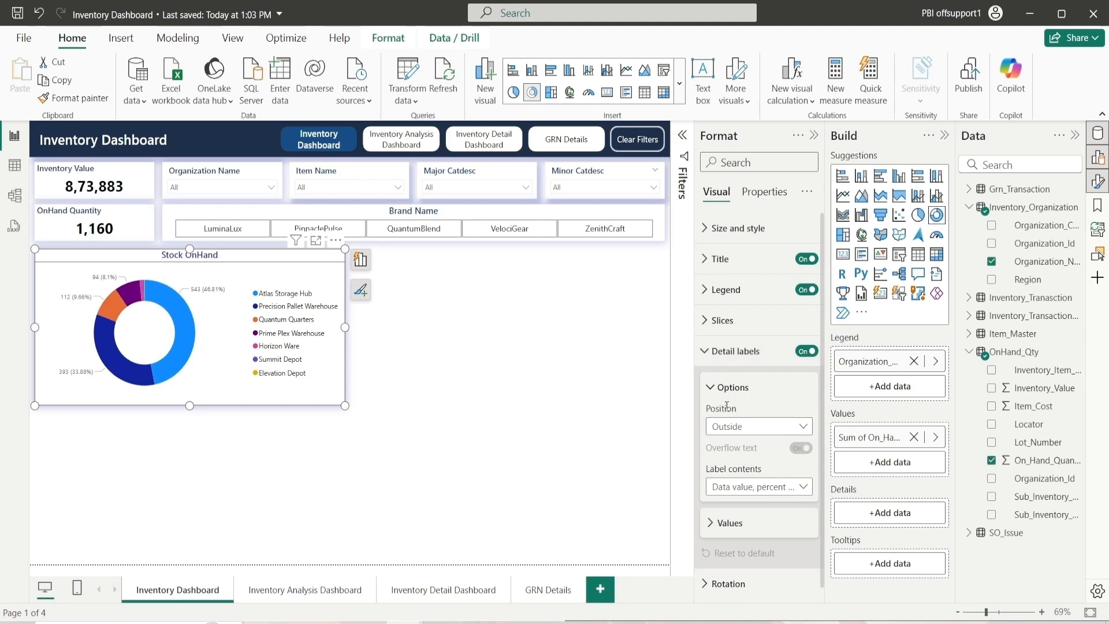
left_click(743, 433)
left_click(742, 433)
left_click(766, 487)
left_click(782, 488)
left_click(733, 392)
left_click(730, 424)
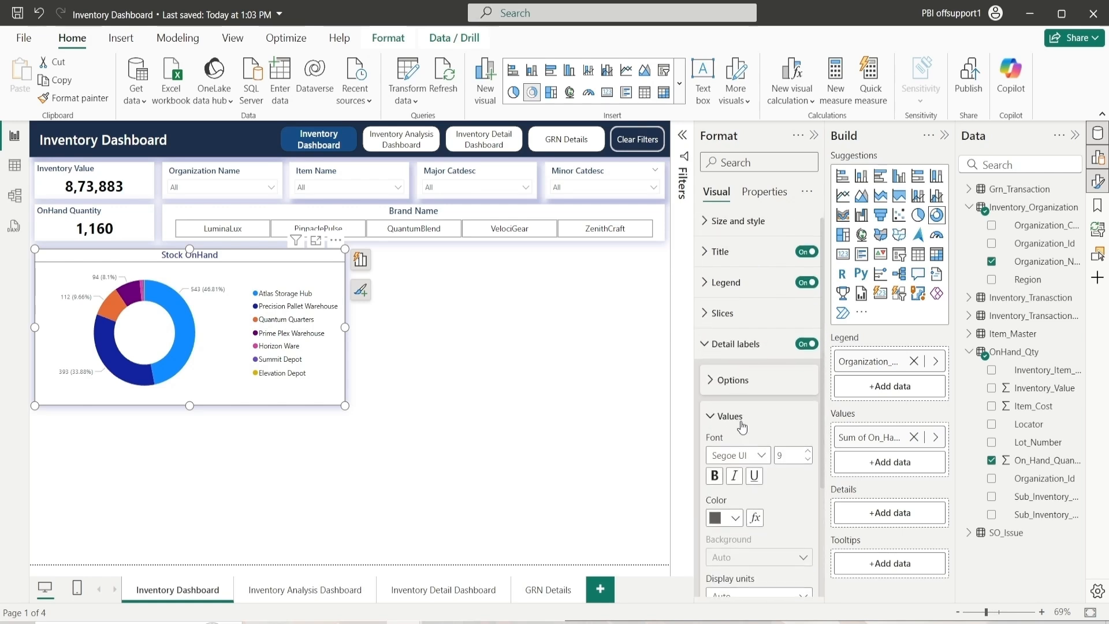
left_click(810, 457)
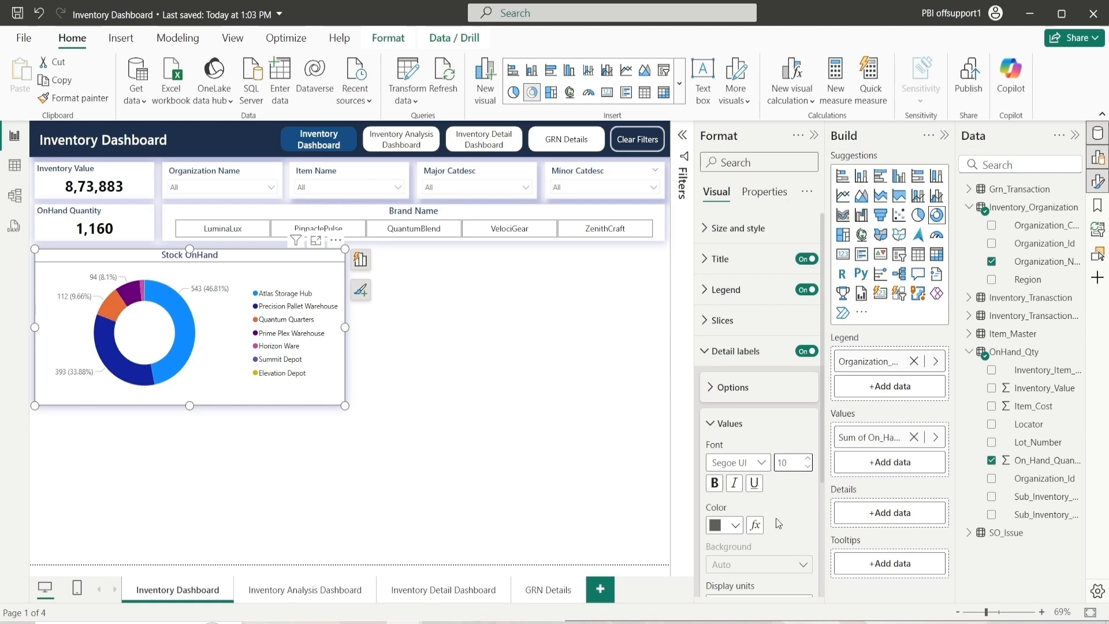
left_click(731, 525)
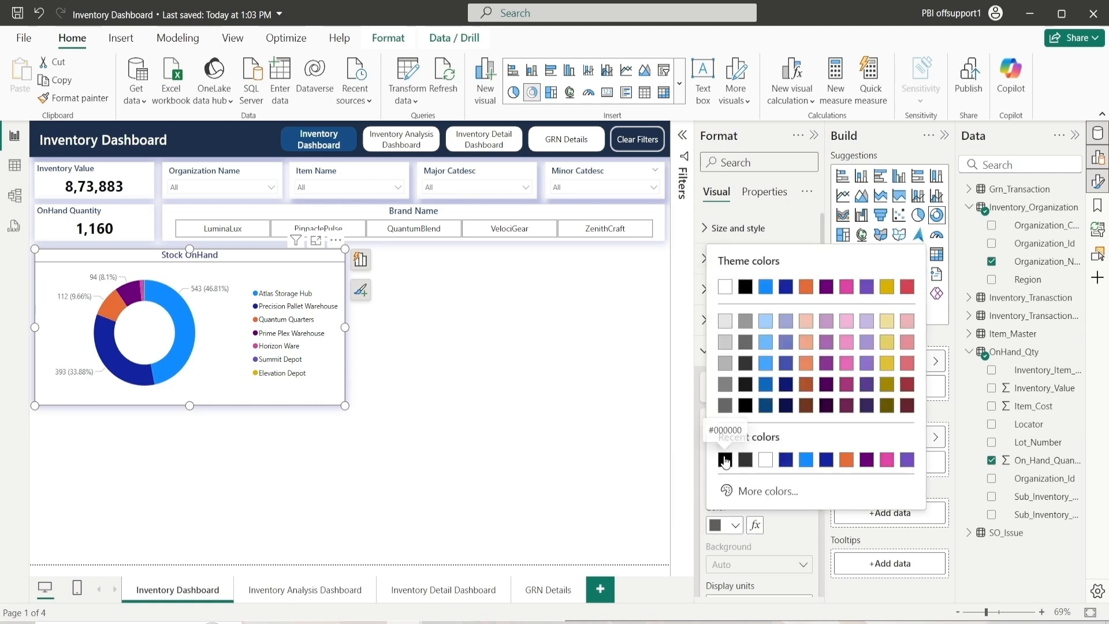
left_click(725, 461)
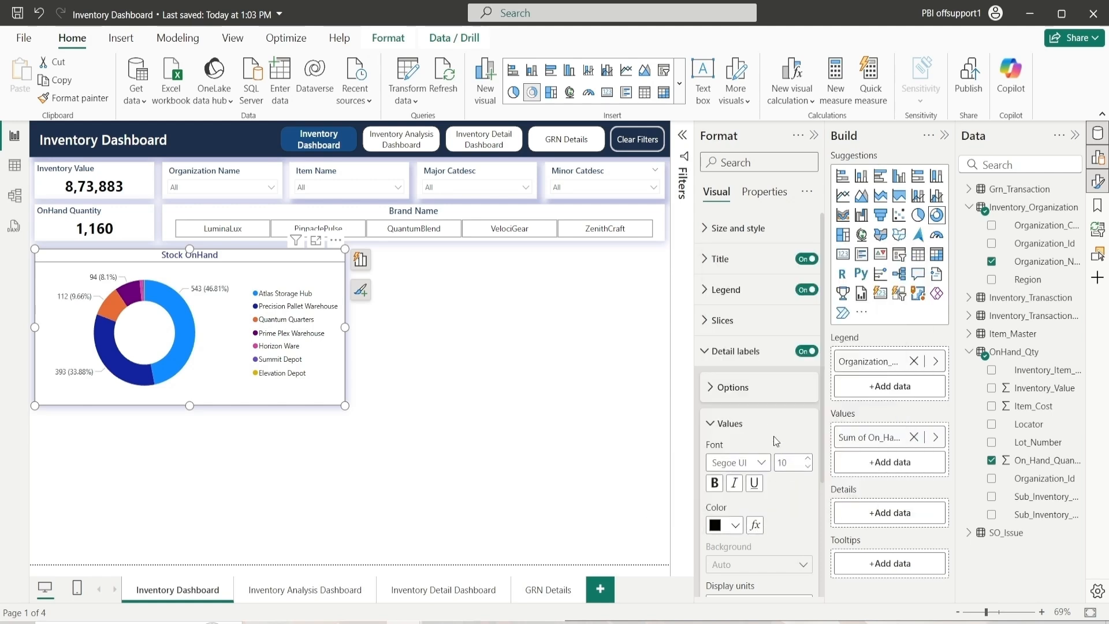
left_click(730, 425)
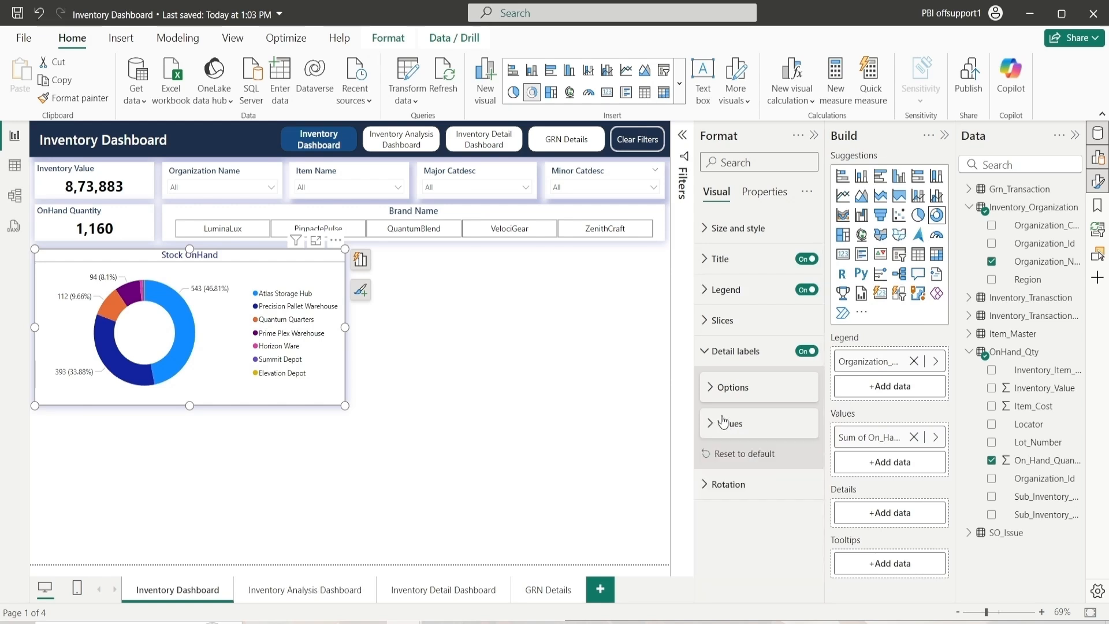
left_click(735, 351)
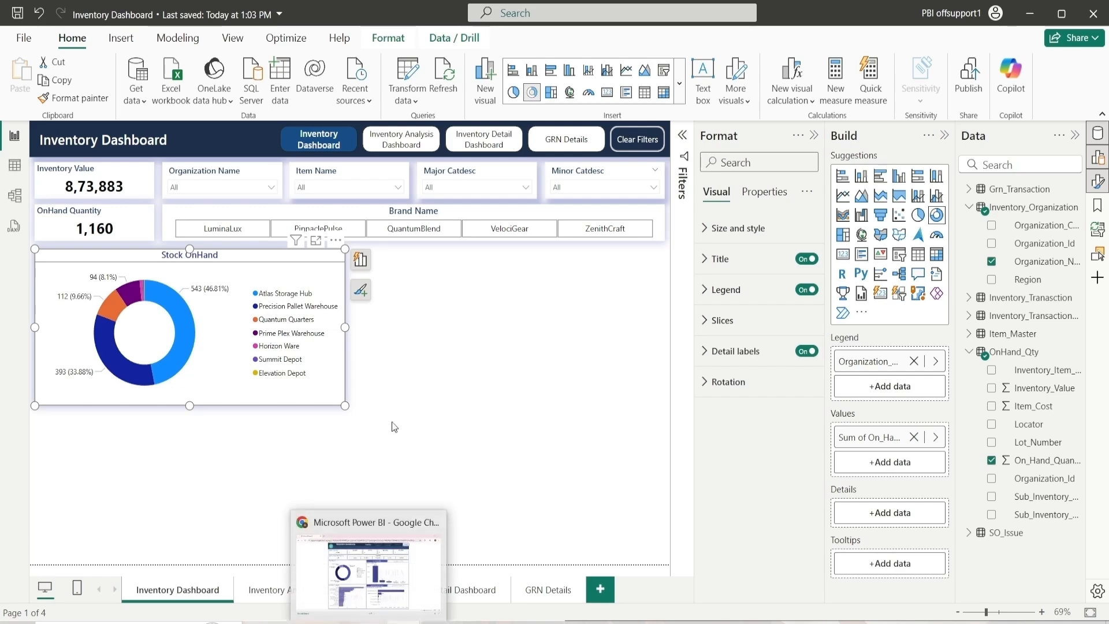
Step: Switch to Chrome to view the published Inventory Dashboard as a reference
left_click(396, 386)
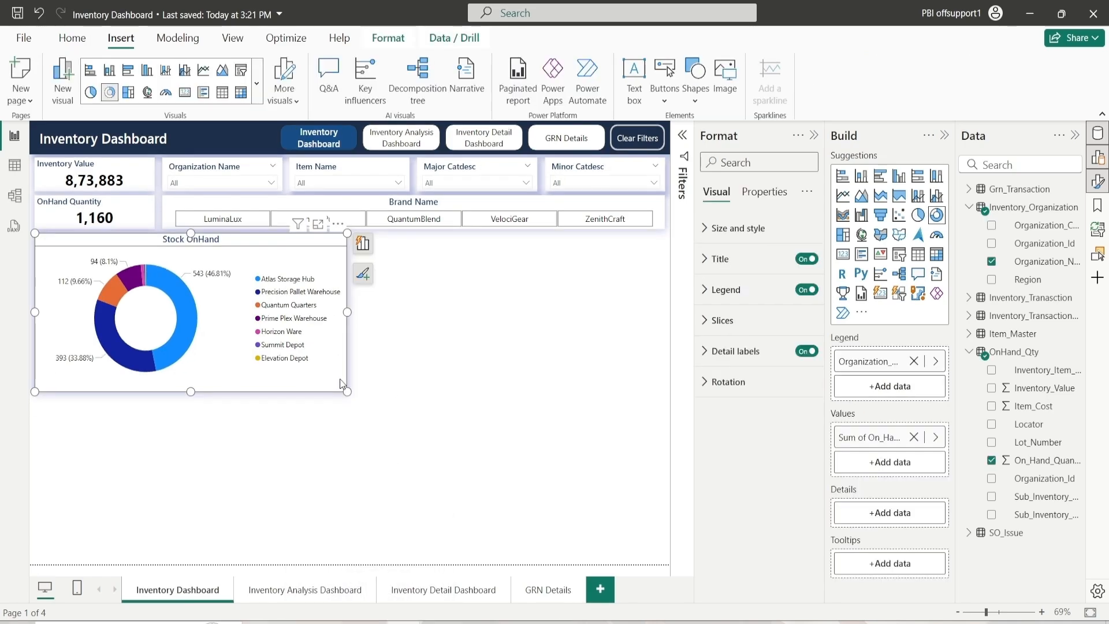
left_click(383, 618)
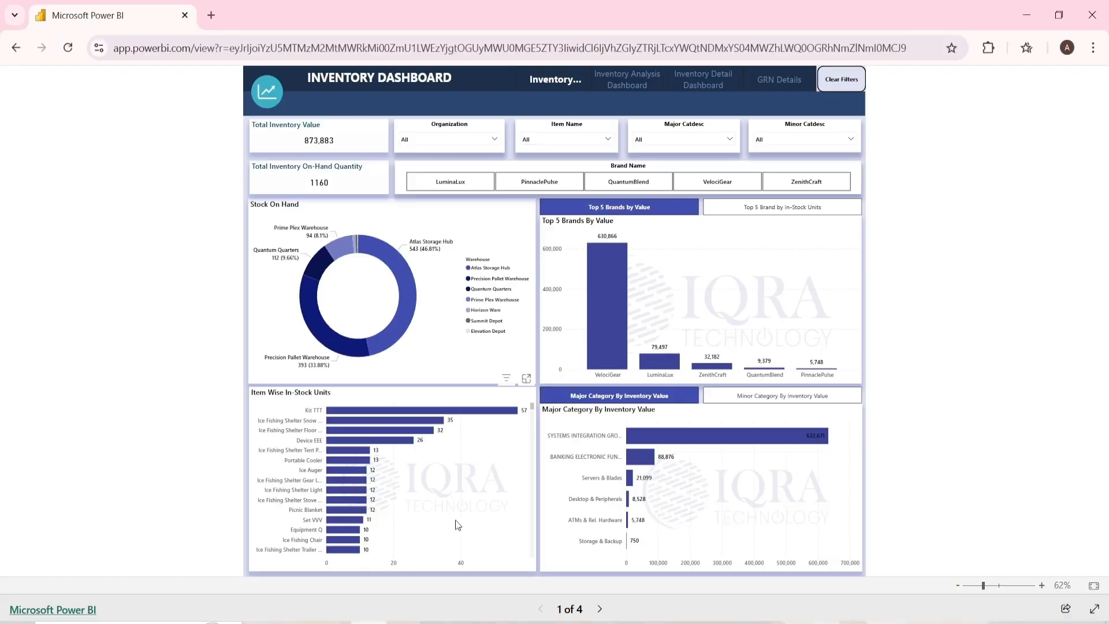
Step: Compare the Top 5 Brands charts by in-stock units and by value in the published report, and inspect the VelociGear column's data fields
left_click(718, 208)
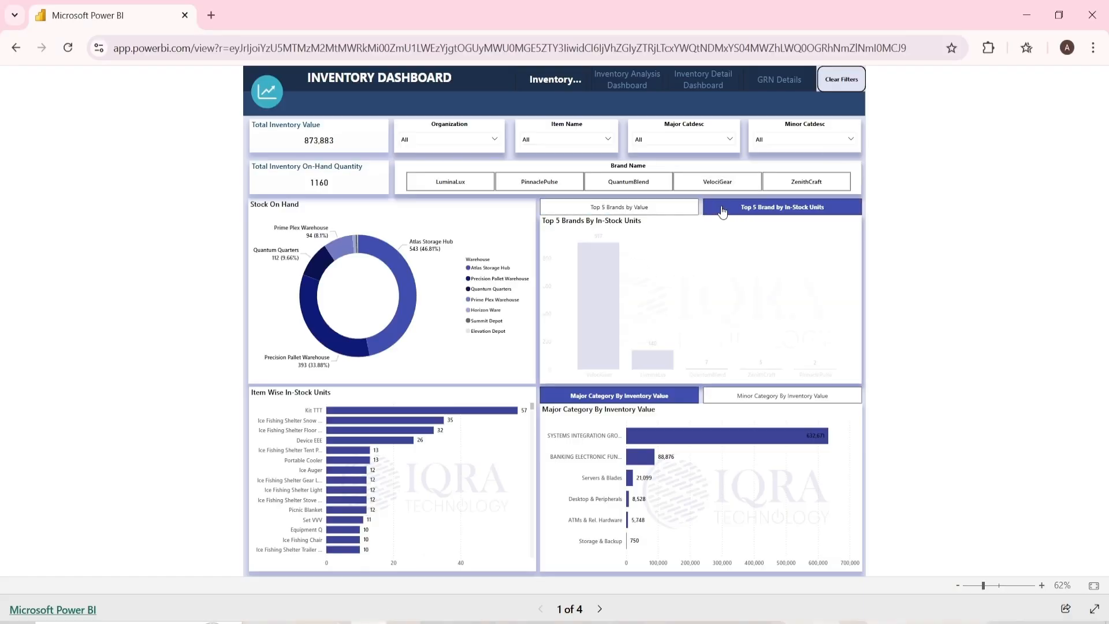
left_click(666, 211)
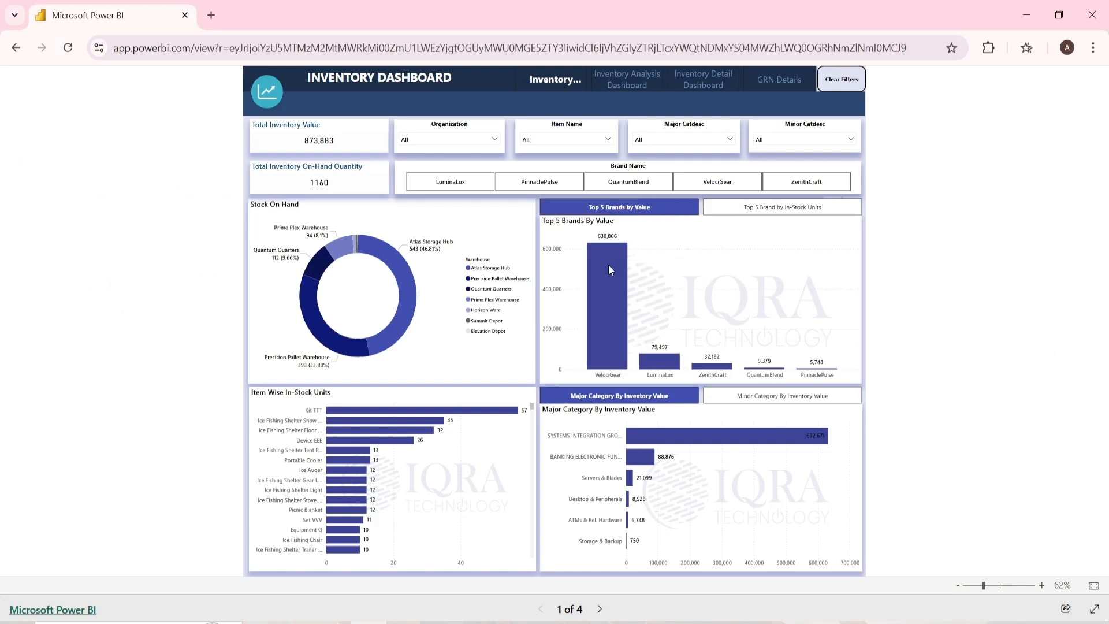
mouse_move(610, 269)
mouse_move(608, 289)
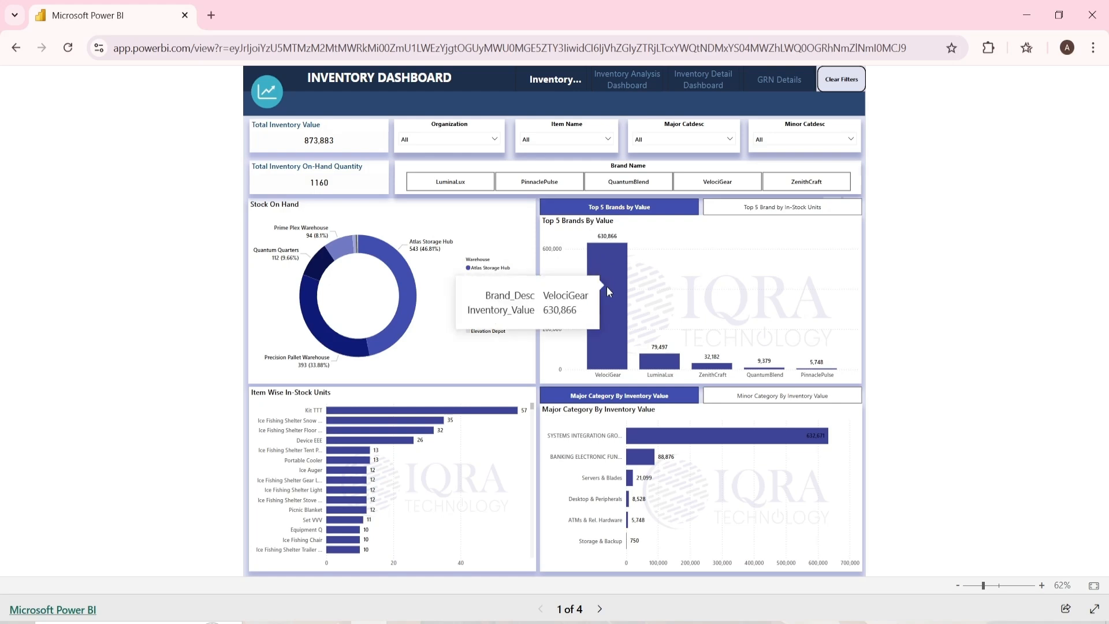
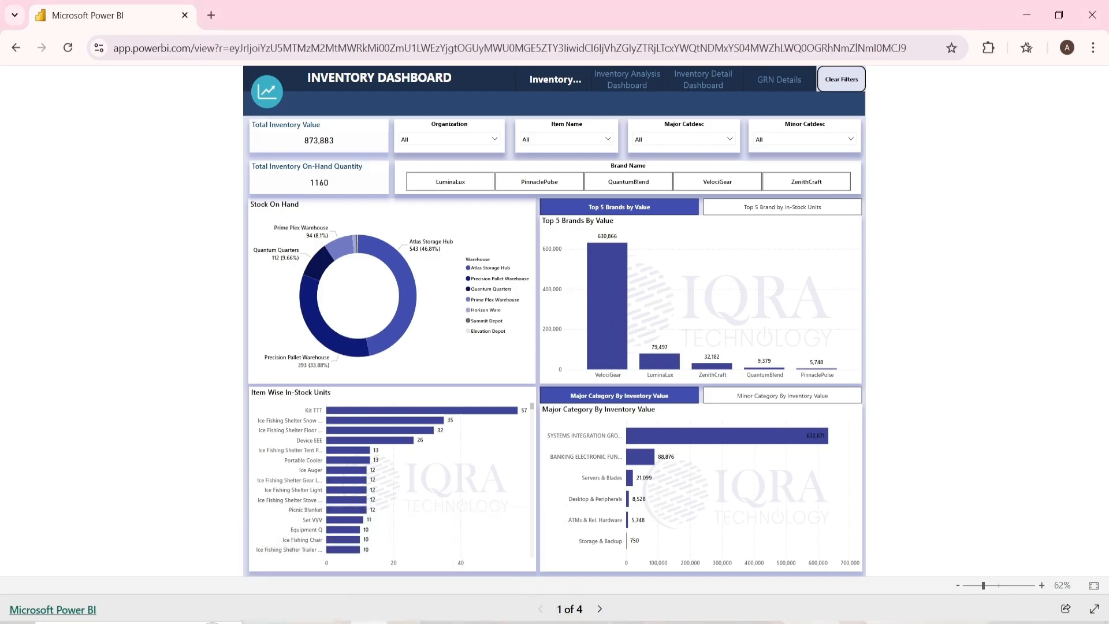
Step: Switch to Power BI Desktop and place a clustered column chart beside the Stock OnHand donut, about 624 wide and 305 high
left_click(403, 623)
left_click(591, 284)
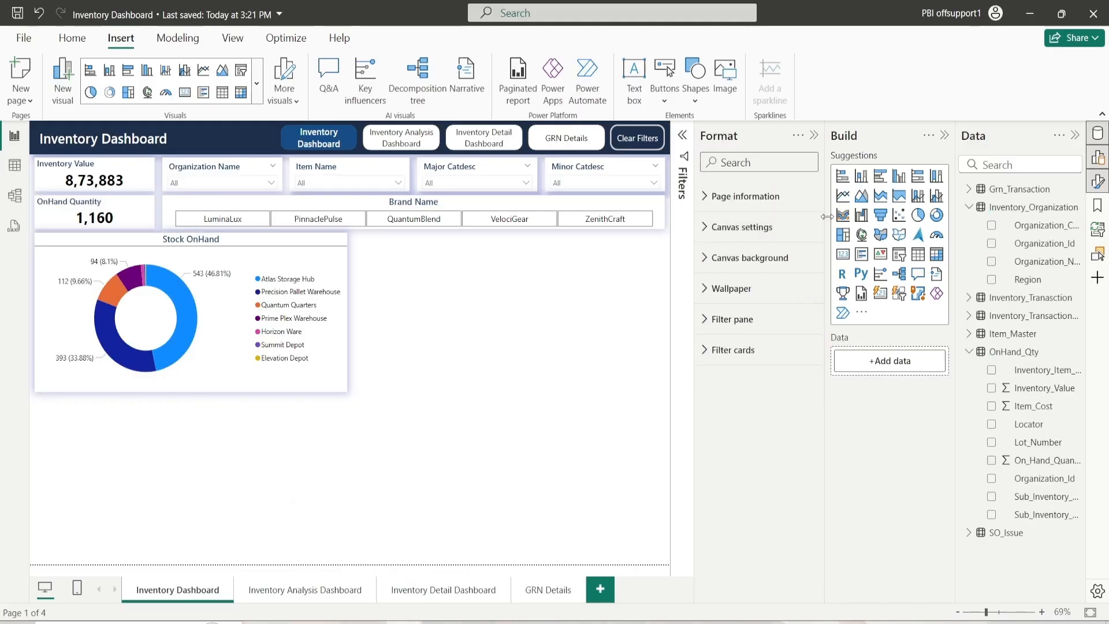
left_click(905, 183)
left_click_drag(327, 411, 657, 272)
left_click(735, 228)
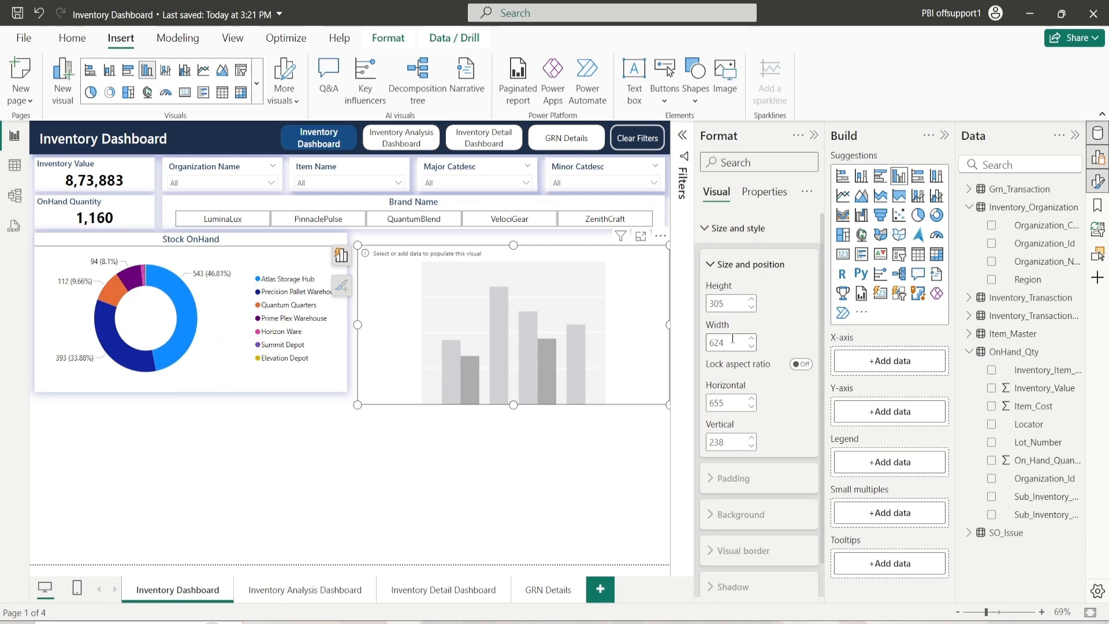
Step: Position the column chart at horizontal 645 and vertical 215, and set its width to 625
left_click_drag(626, 332, 607, 328)
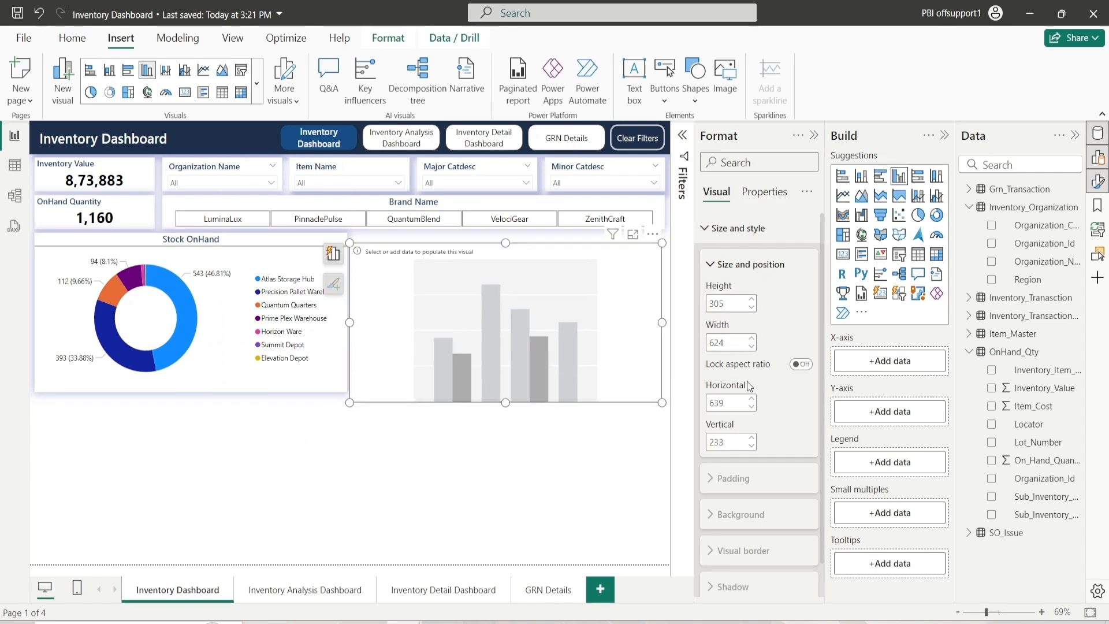
left_click(744, 407)
type("645")
key("Return")
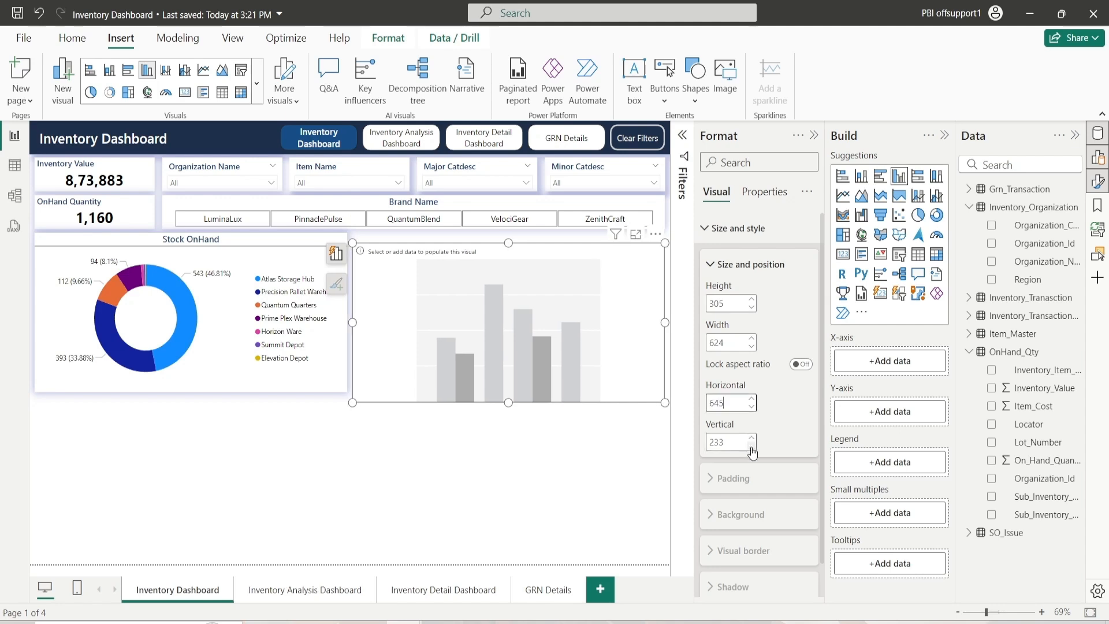
left_click(729, 299)
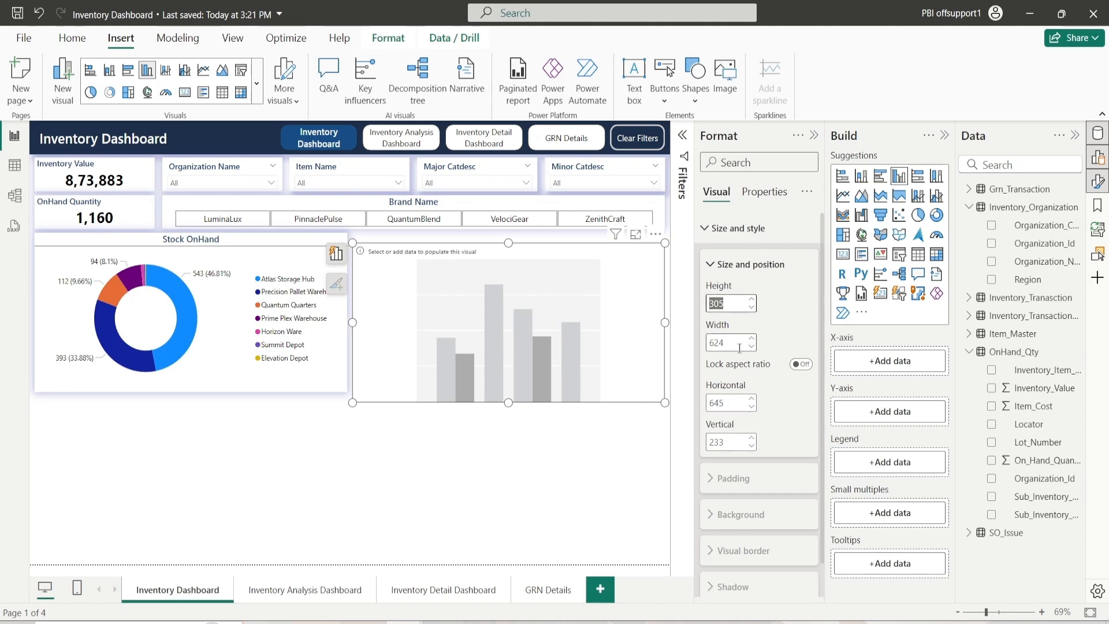
left_click(751, 339)
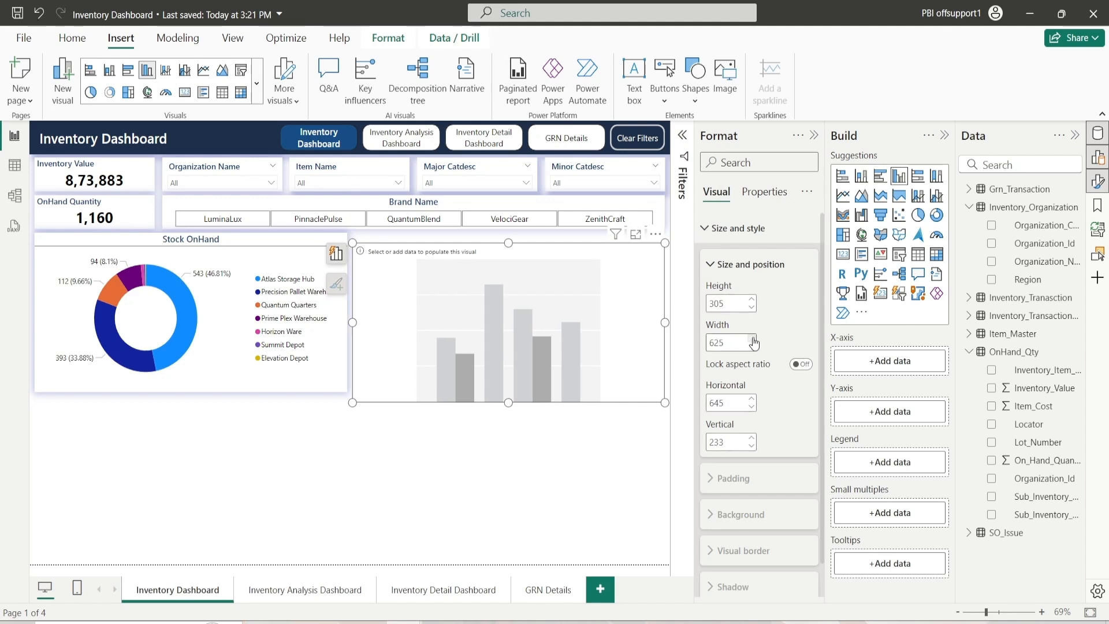
left_click(732, 438)
type("215")
key("Return")
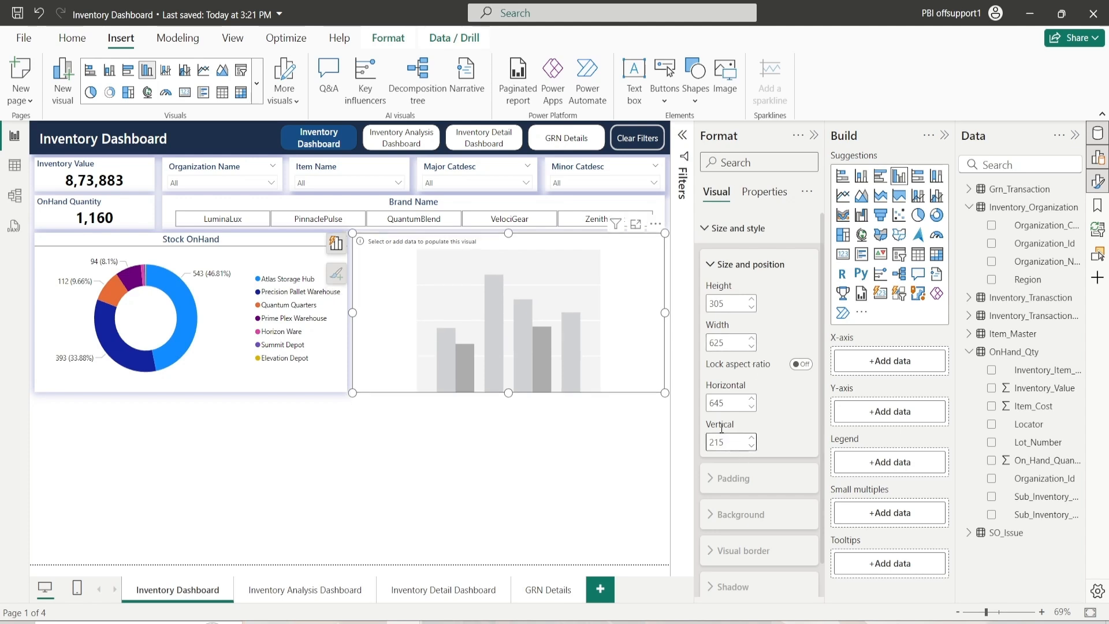
Step: Assign Brand_Desc to the column chart's X-axis and Inventory_Value from OnHand_Qty to its Y-axis
left_click(419, 340)
left_click(1038, 167)
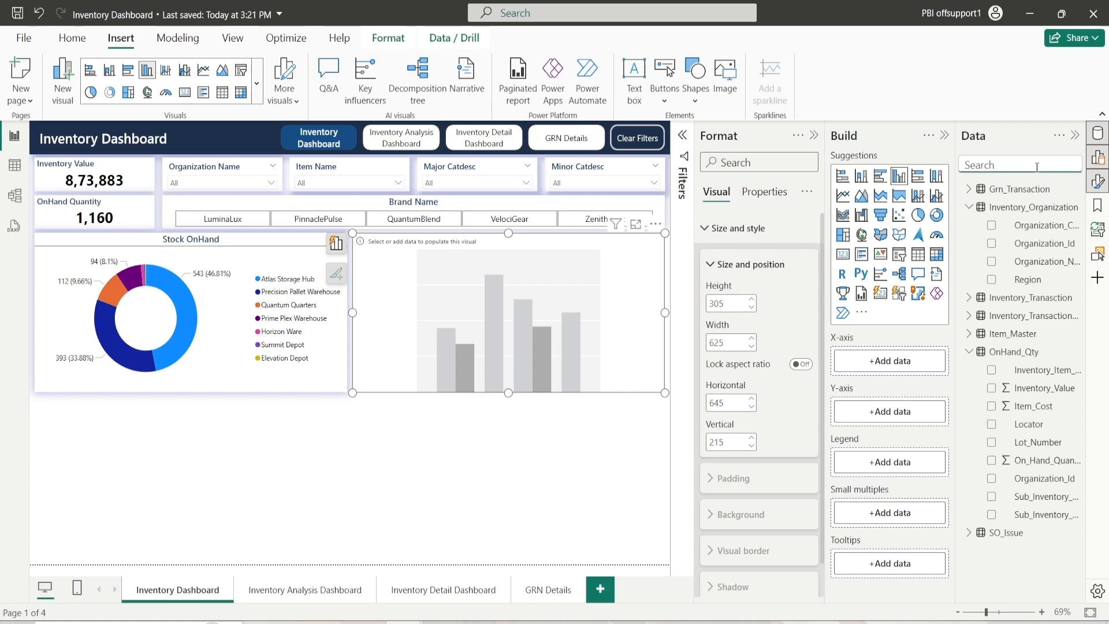
type("Bran")
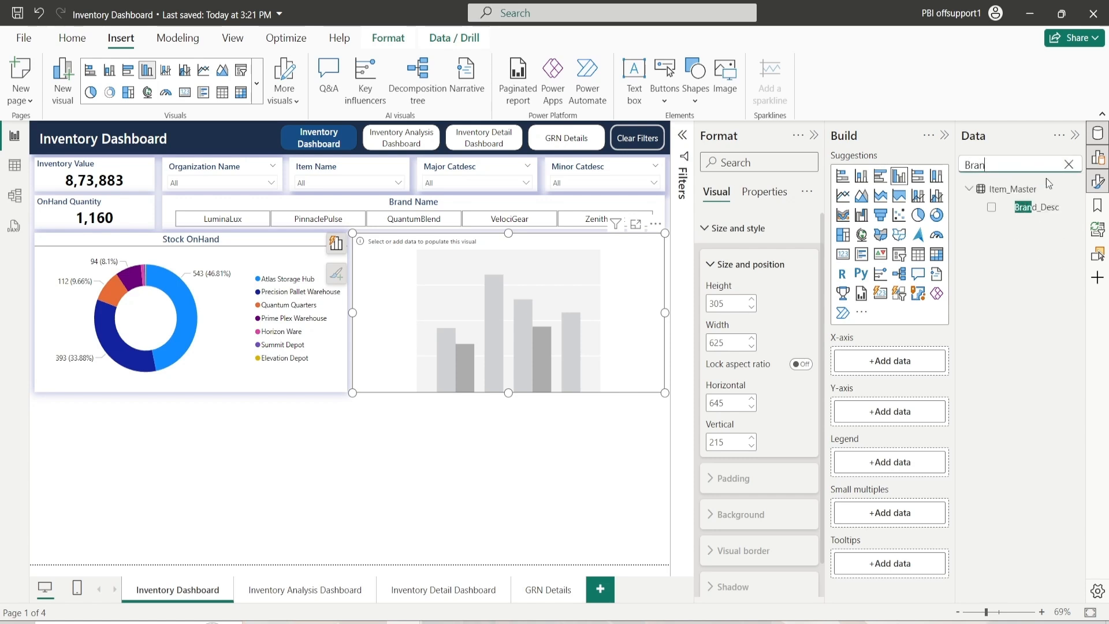
left_click_drag(1037, 207, 902, 362)
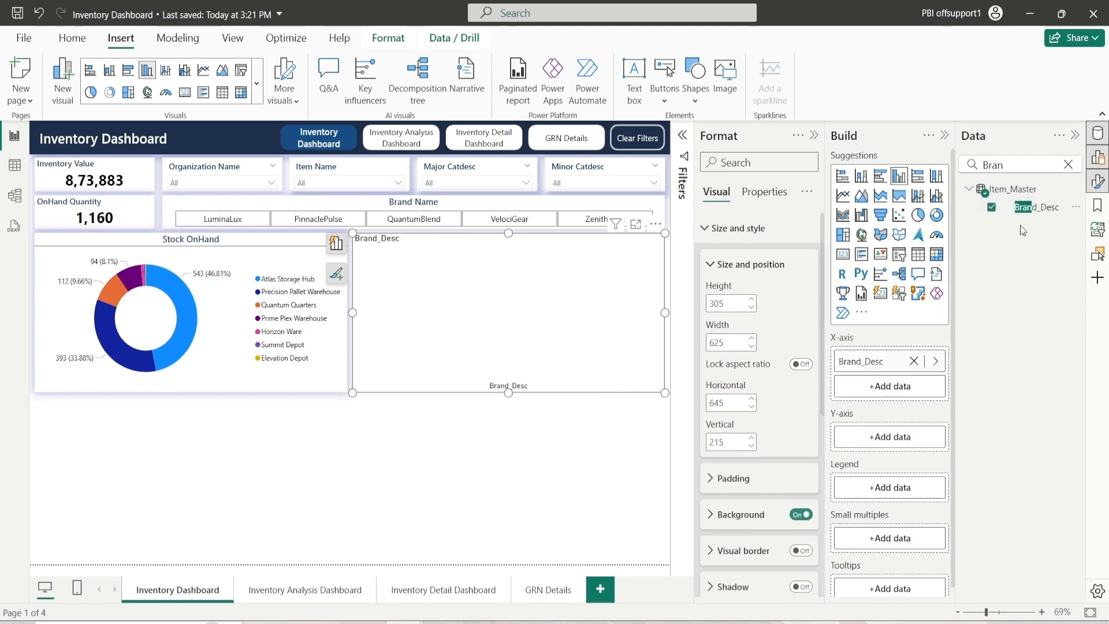
left_click(1070, 166)
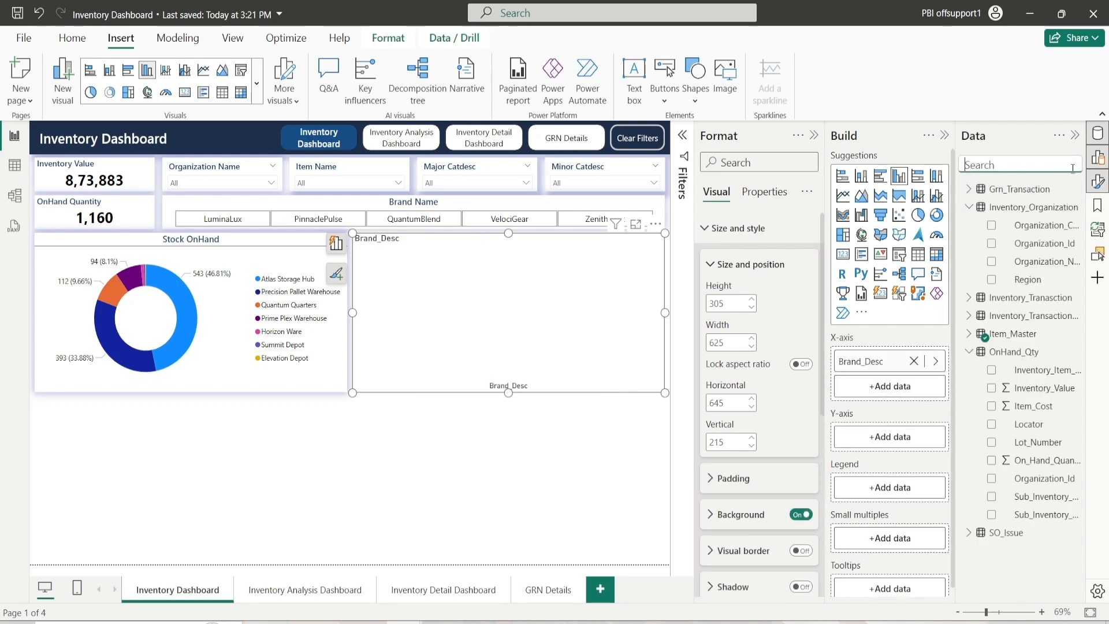
left_click_drag(1042, 394, 896, 437)
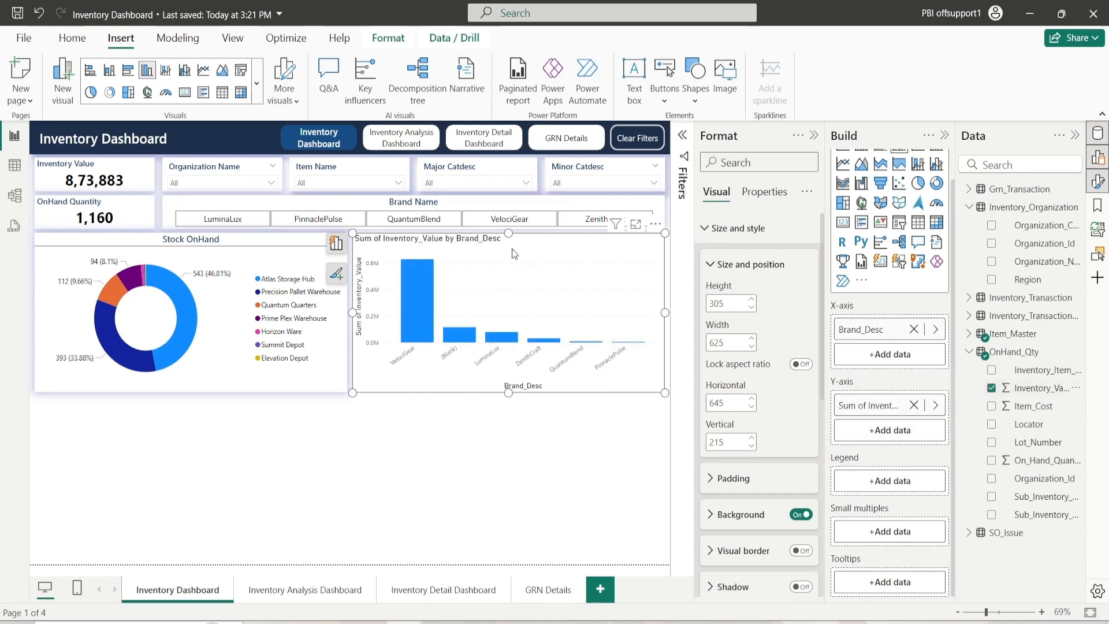
Step: Exclude the (Blank) brand from the column chart with a visual-level filter on Brand_Desc
left_click(683, 139)
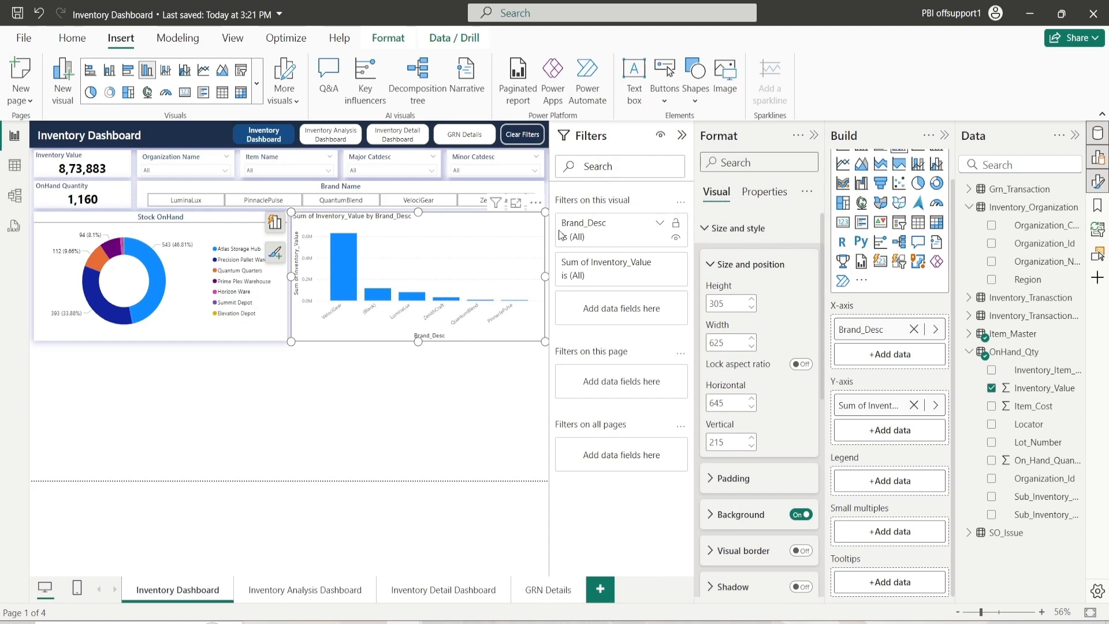
left_click(650, 231)
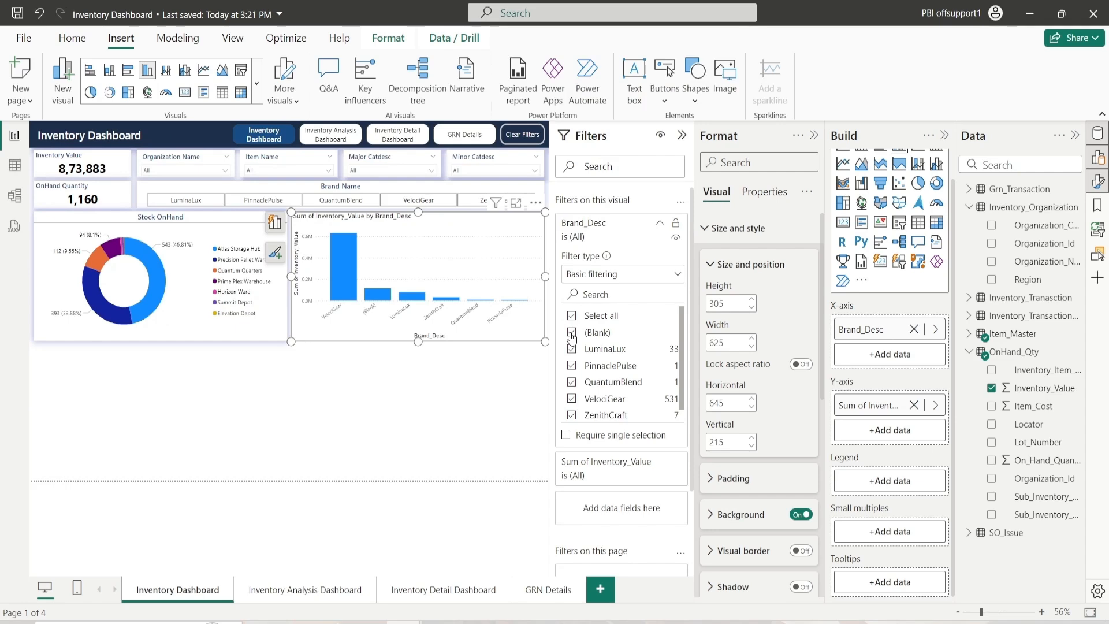
left_click(572, 333)
left_click(681, 135)
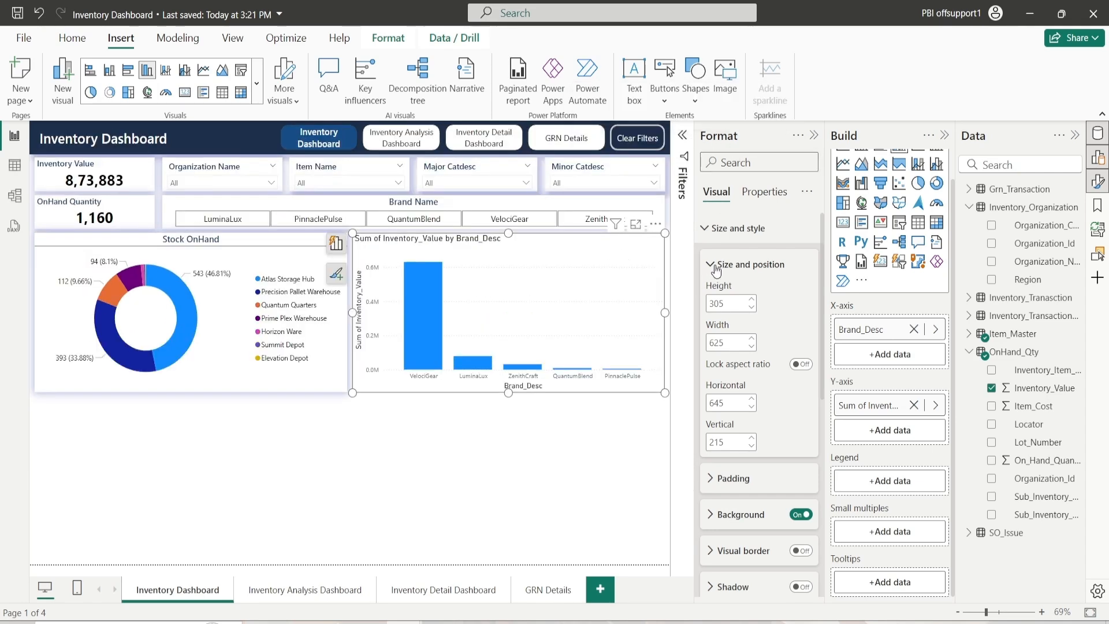
Step: Turn on the column chart's shadow and set the shadow color to dark blue
scroll(716, 272, "down", 3)
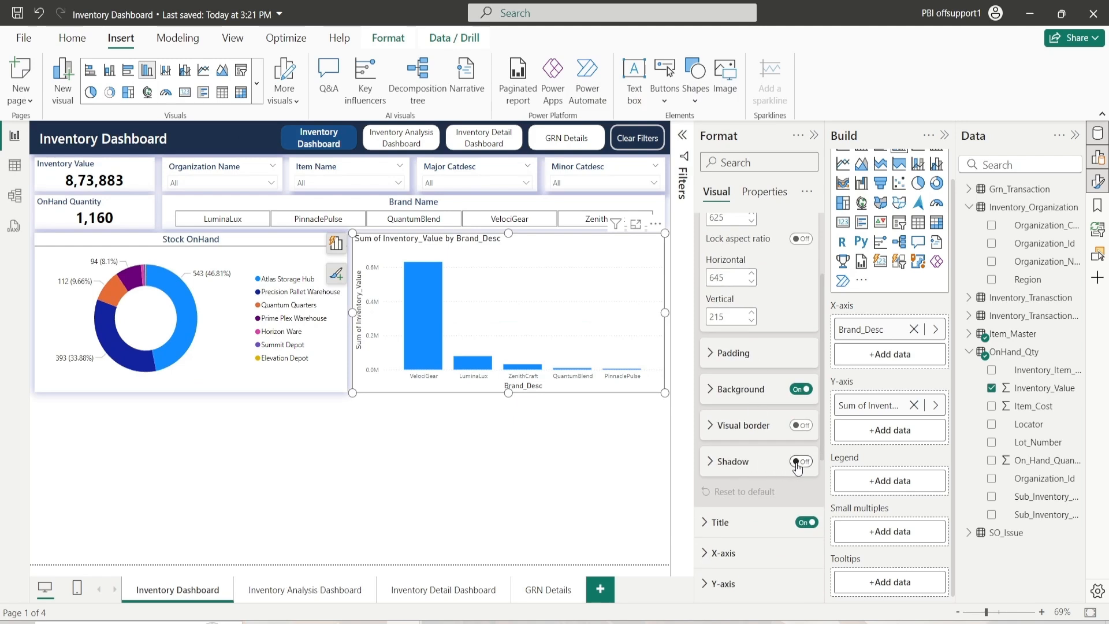
left_click(797, 462)
scroll(754, 445, "down", 3)
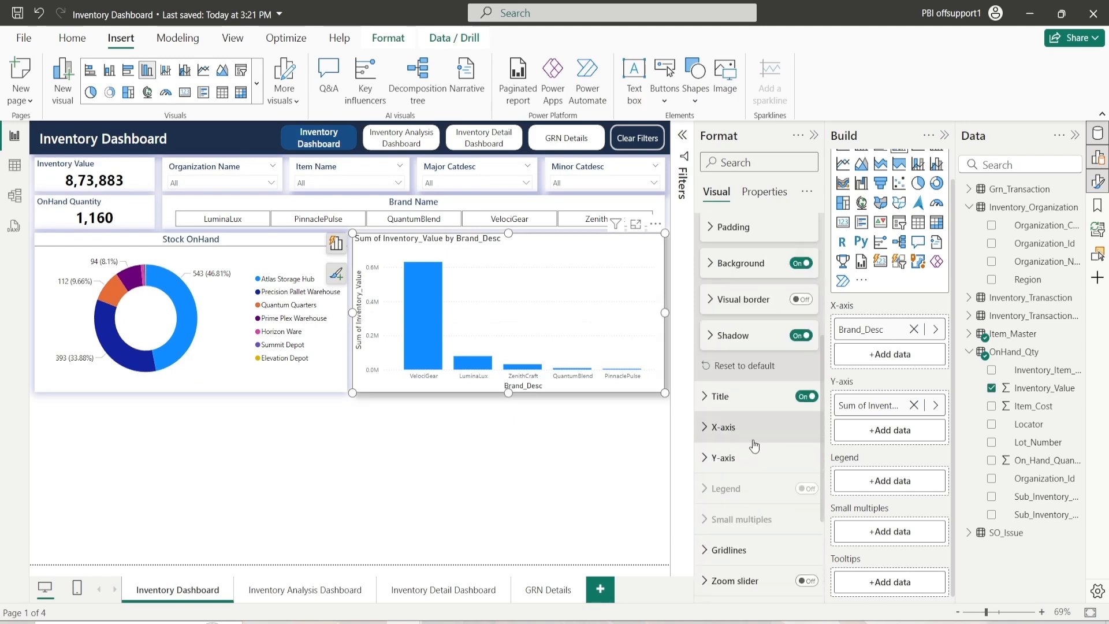
left_click(721, 335)
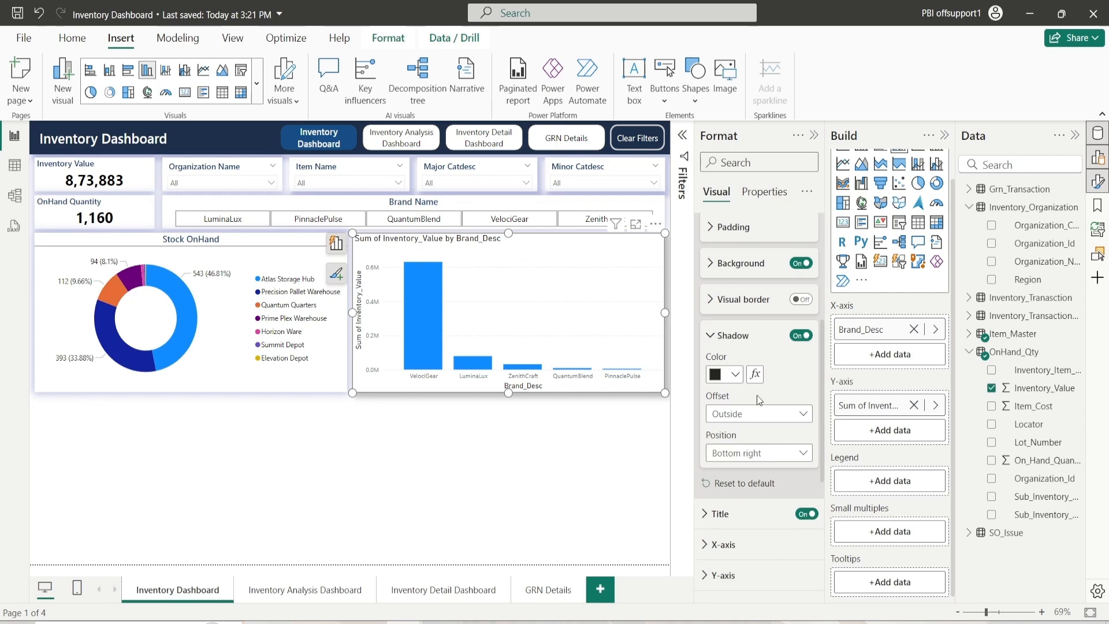
left_click(737, 375)
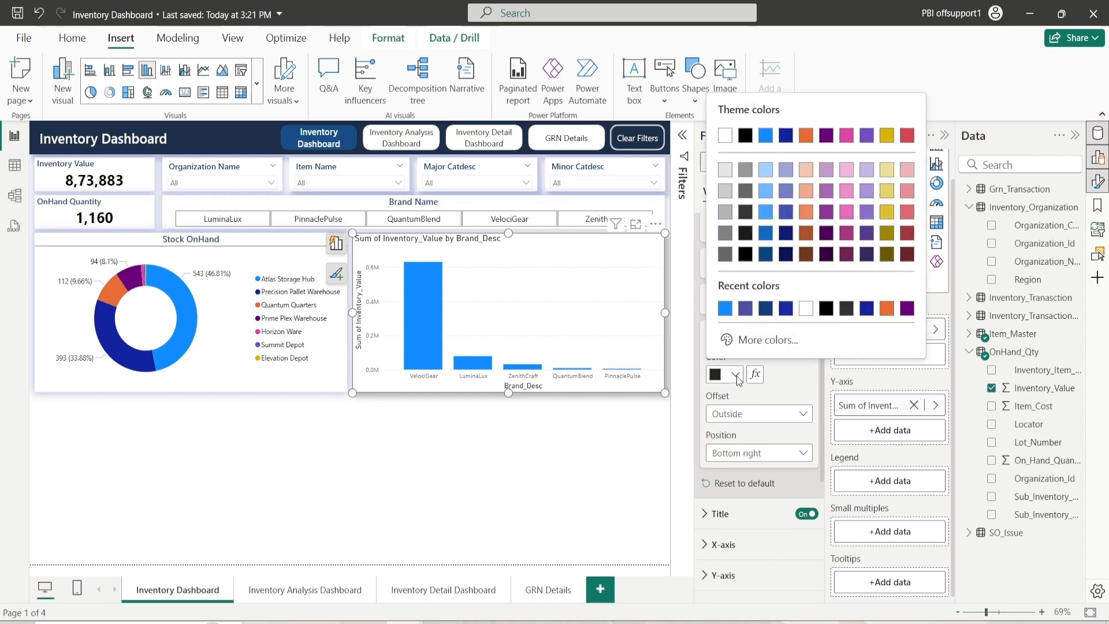
left_click(766, 312)
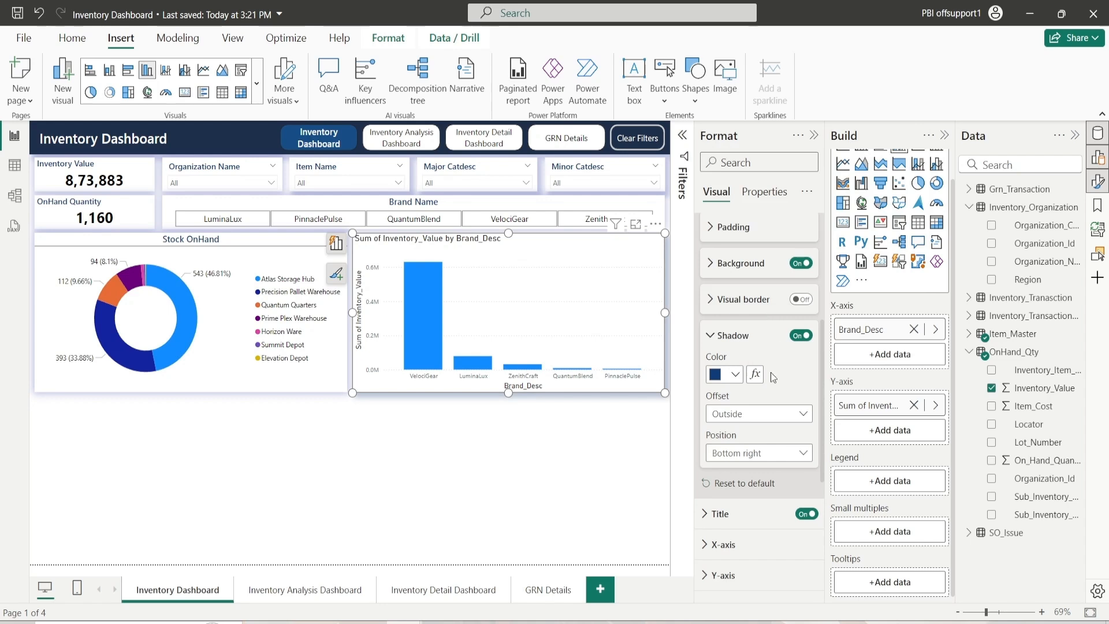
left_click(736, 374)
left_click(786, 309)
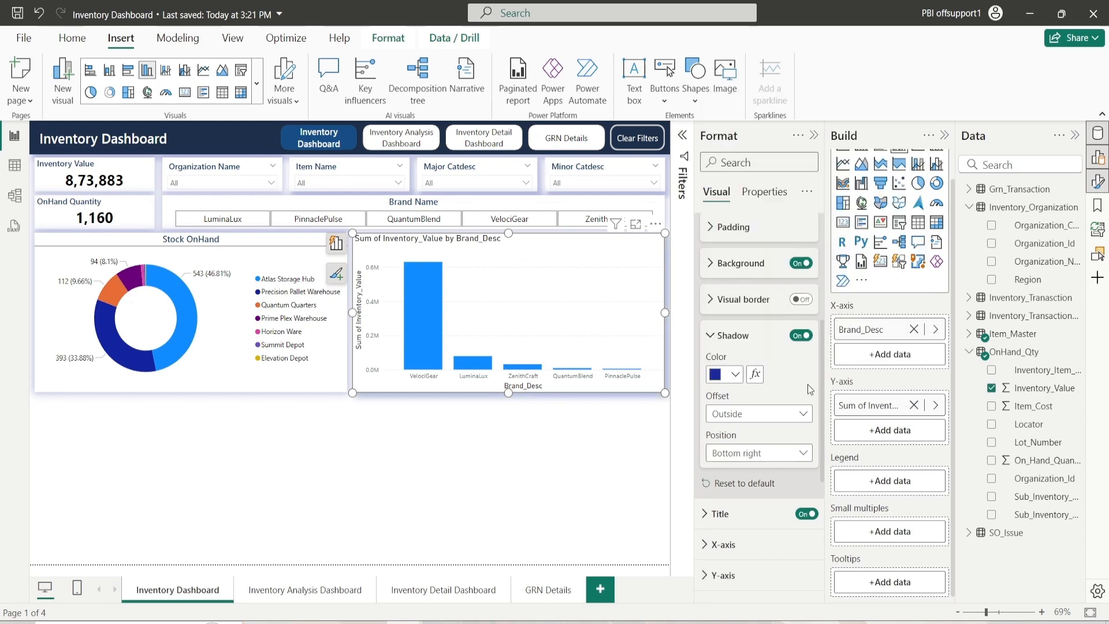
left_click(777, 453)
left_click(751, 358)
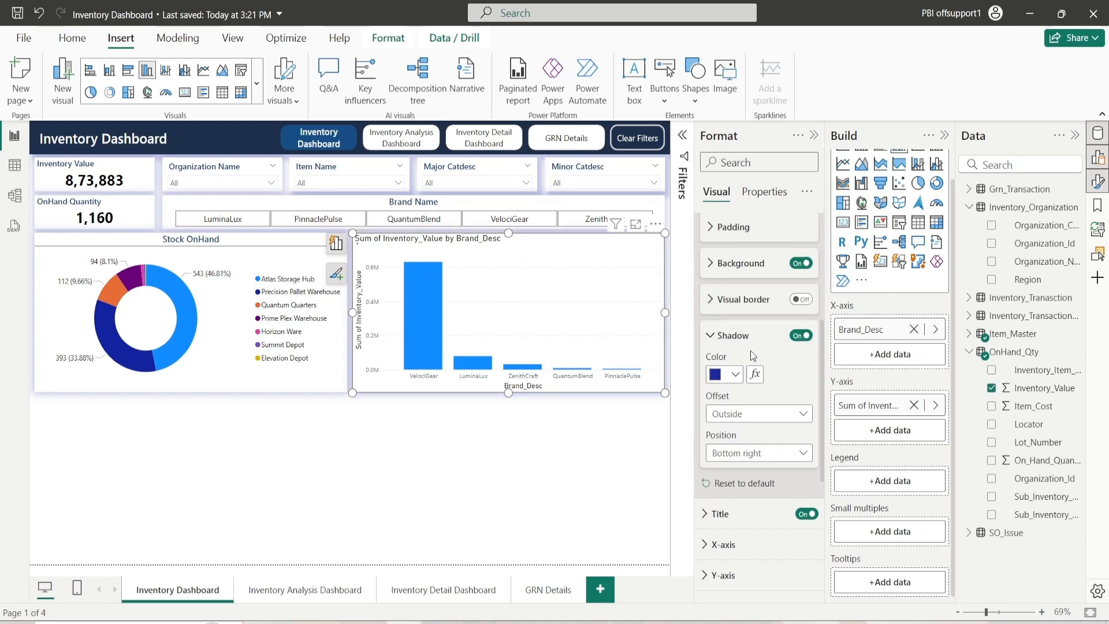
left_click(732, 335)
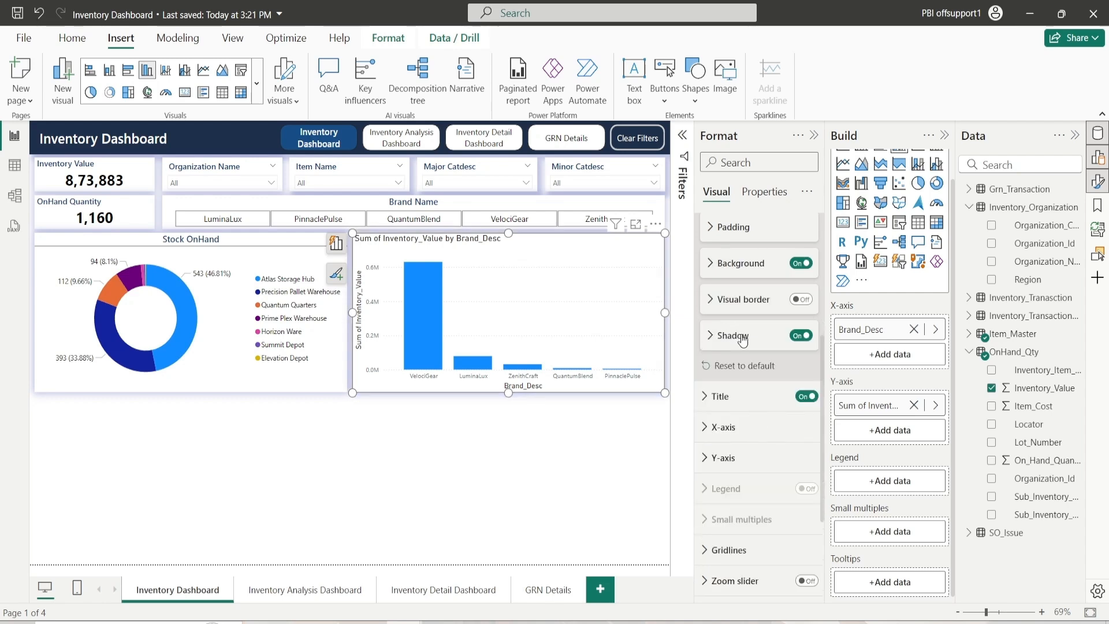
Step: Change the column chart's title text to "Top 5 Brands by Value"
scroll(738, 295, "up", 5)
left_click(740, 264)
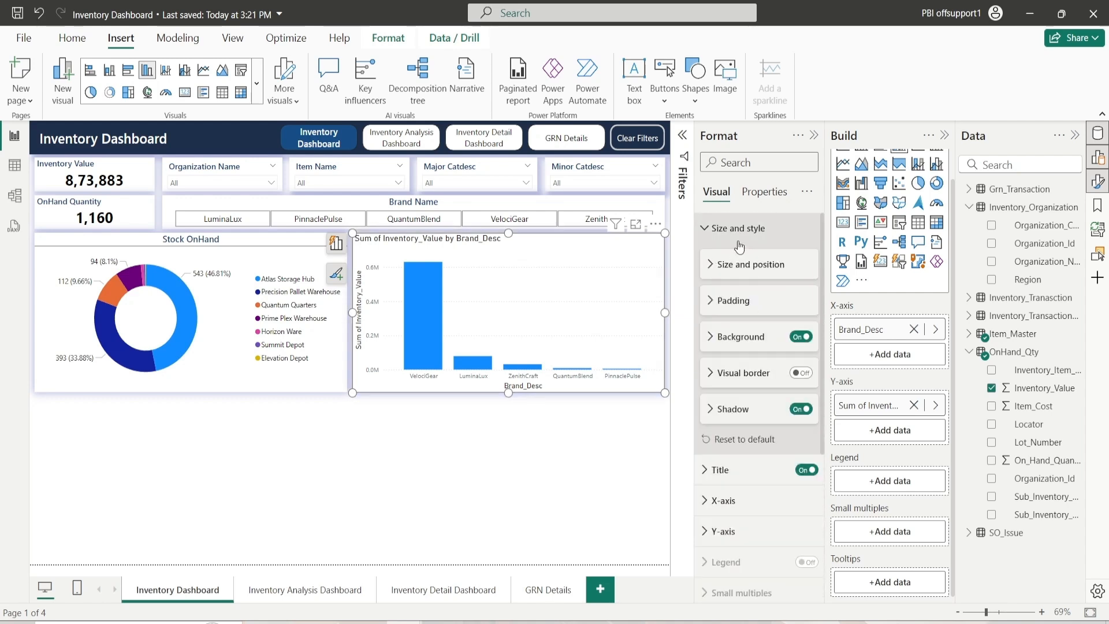
left_click(739, 229)
left_click(746, 267)
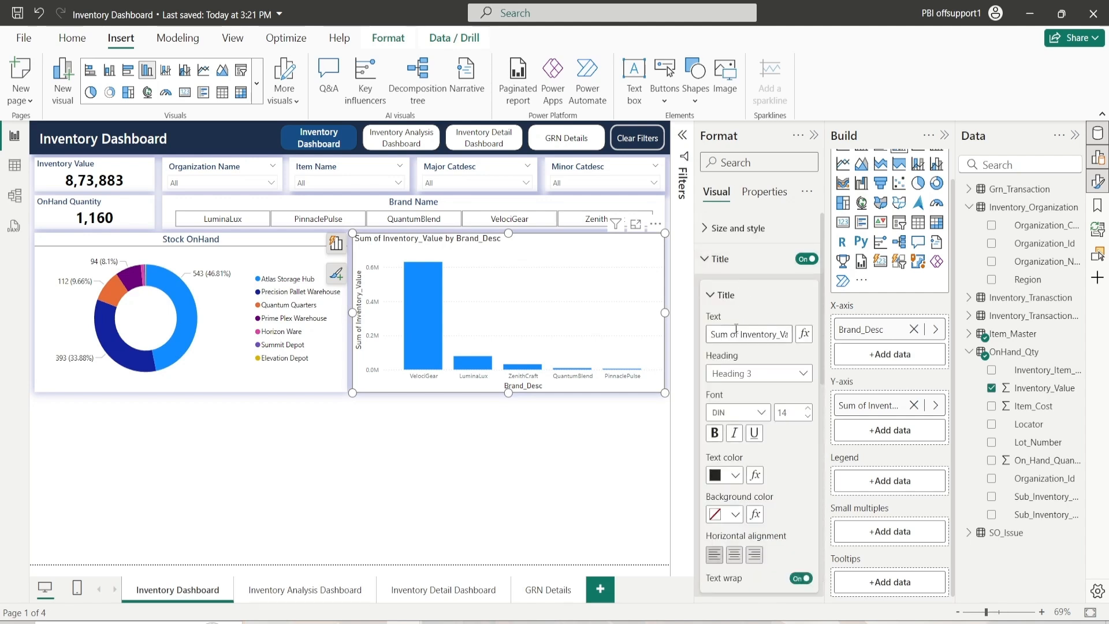
triple_click(736, 334)
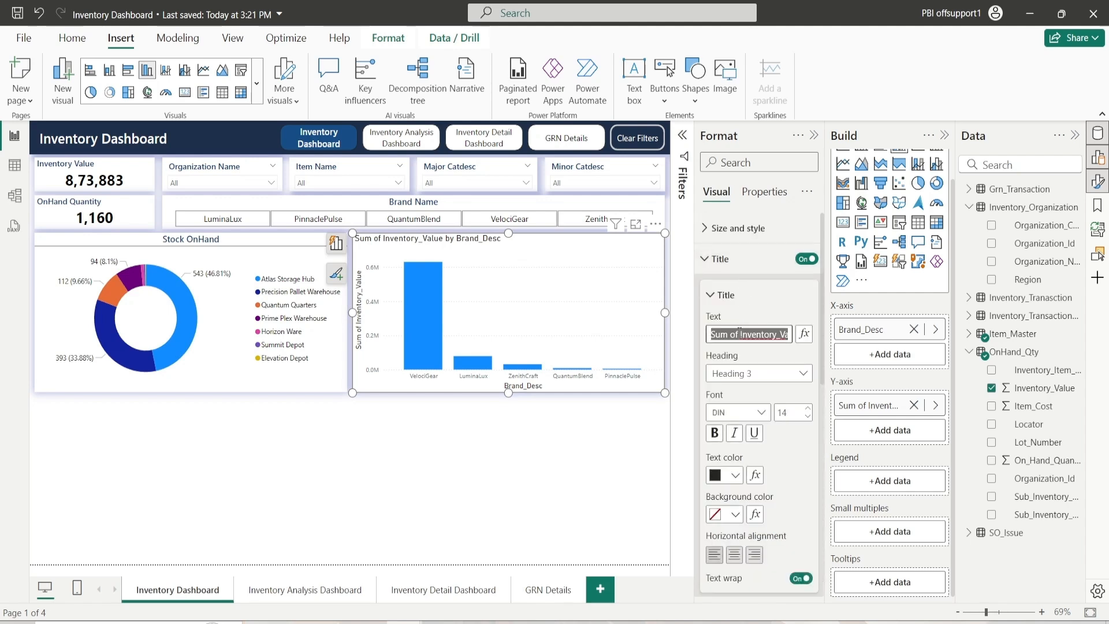
type("To")
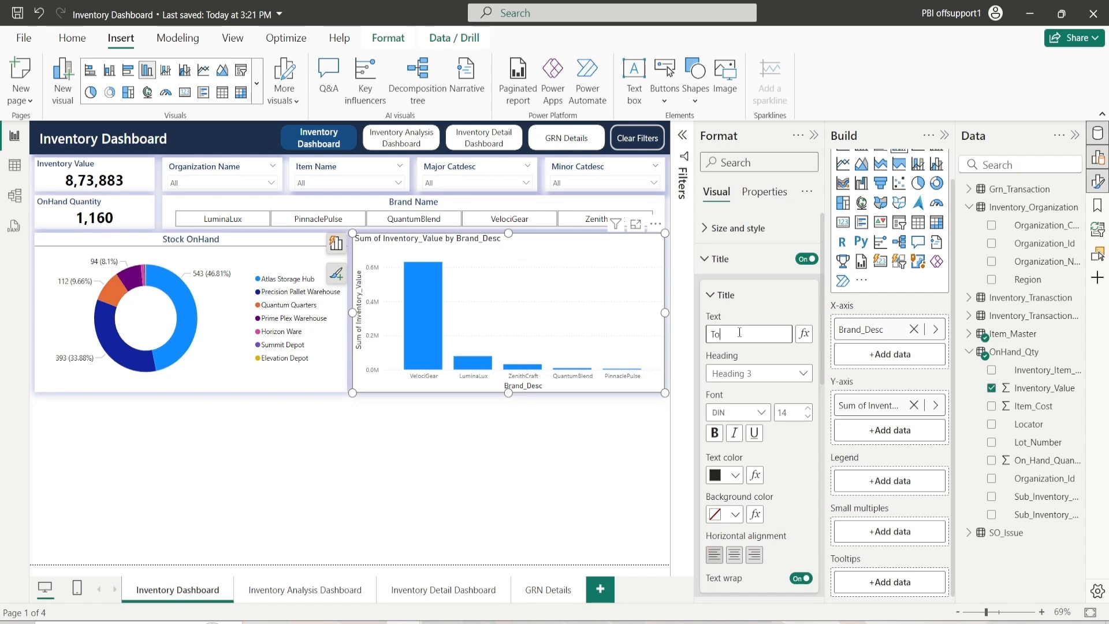
type("p 4")
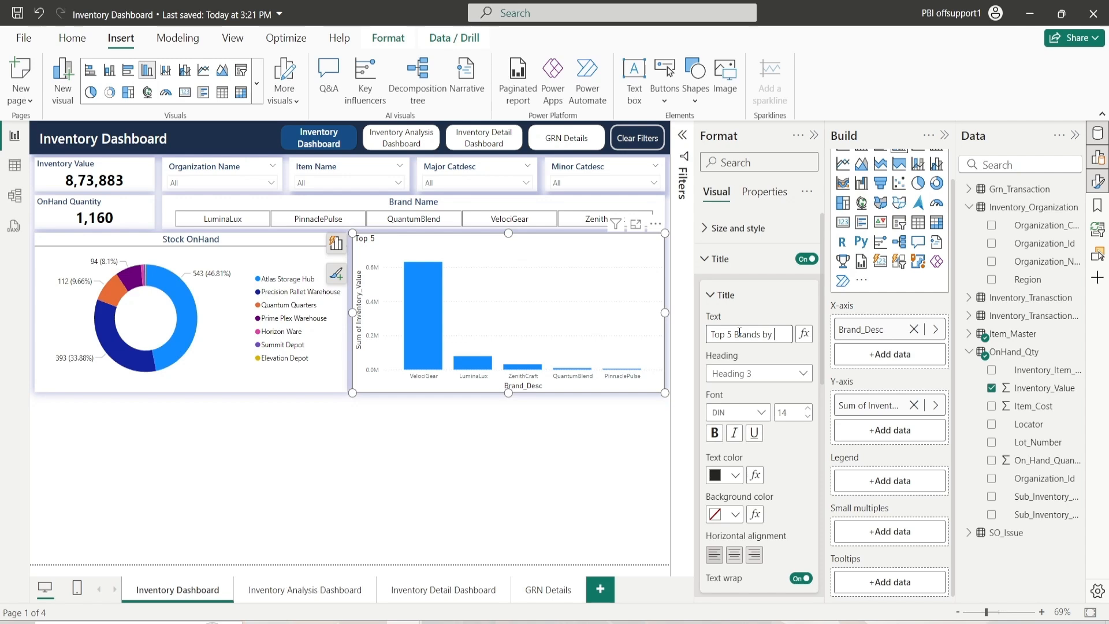
type("Value")
Step: Set the column chart title's font to the Segoe UI family at size 13
left_click(749, 413)
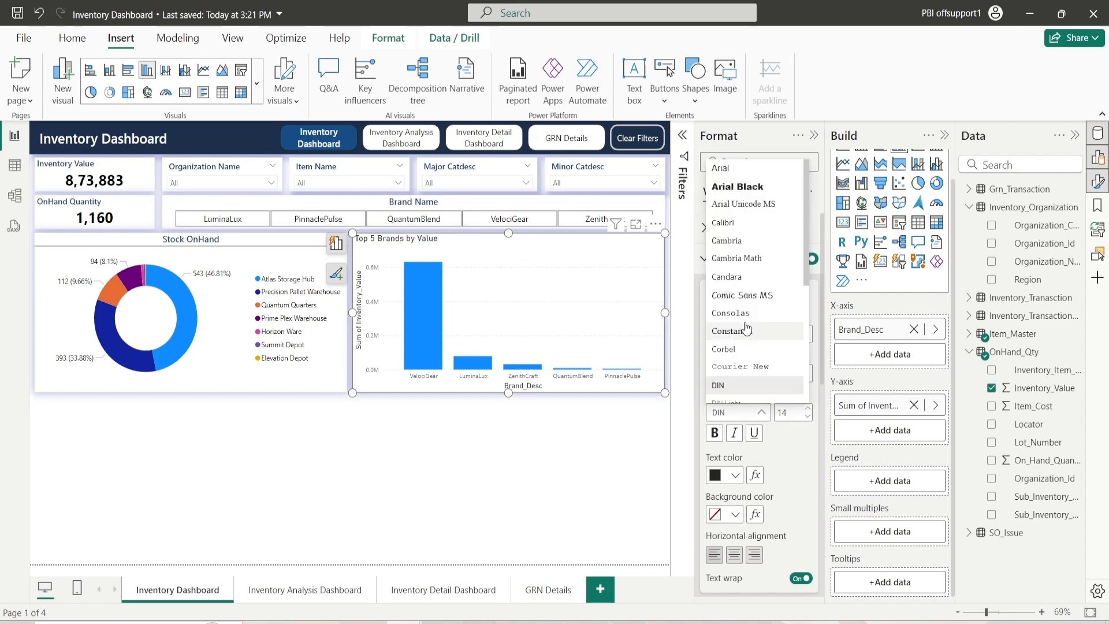
scroll(752, 277, "down", 4)
left_click(756, 274)
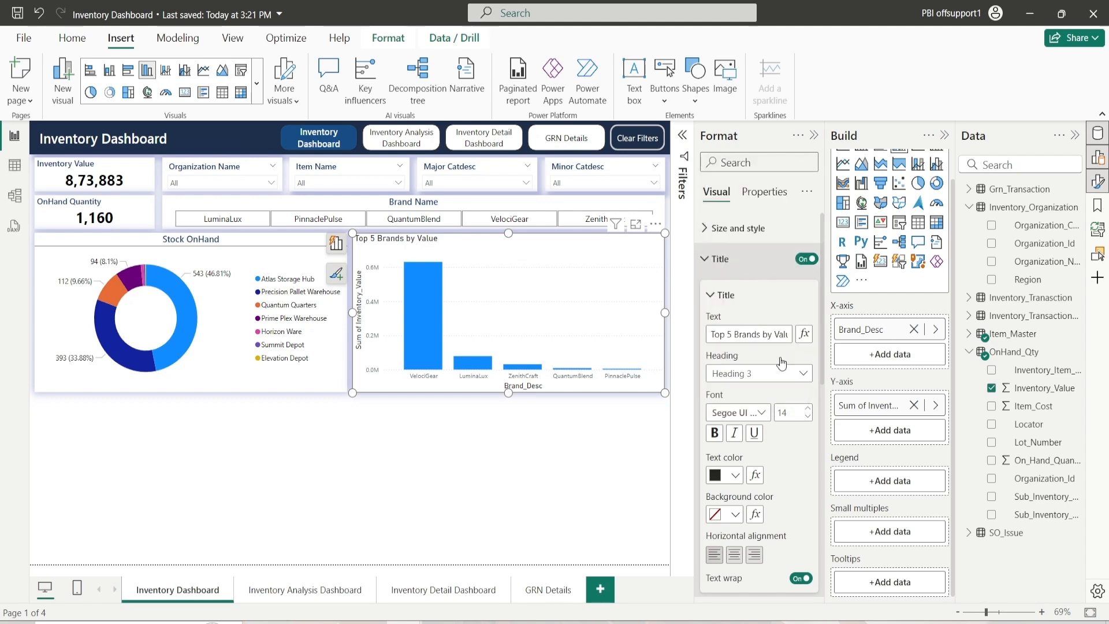
left_click(808, 418)
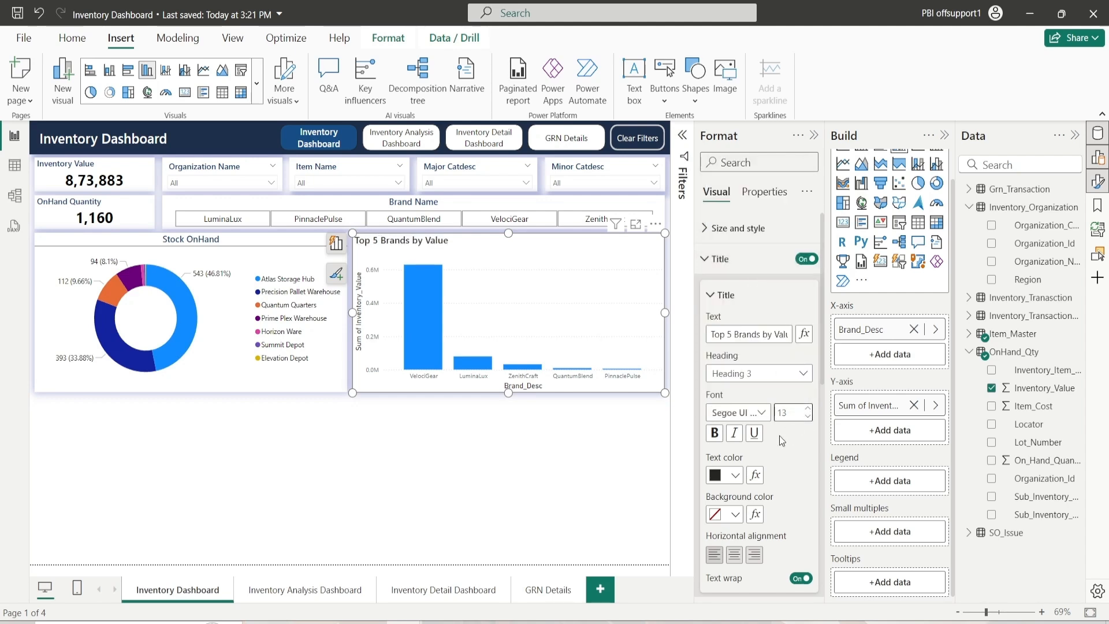
Step: Set the column chart title's text color to dark blue #113C79 and its background color to white
left_click(735, 474)
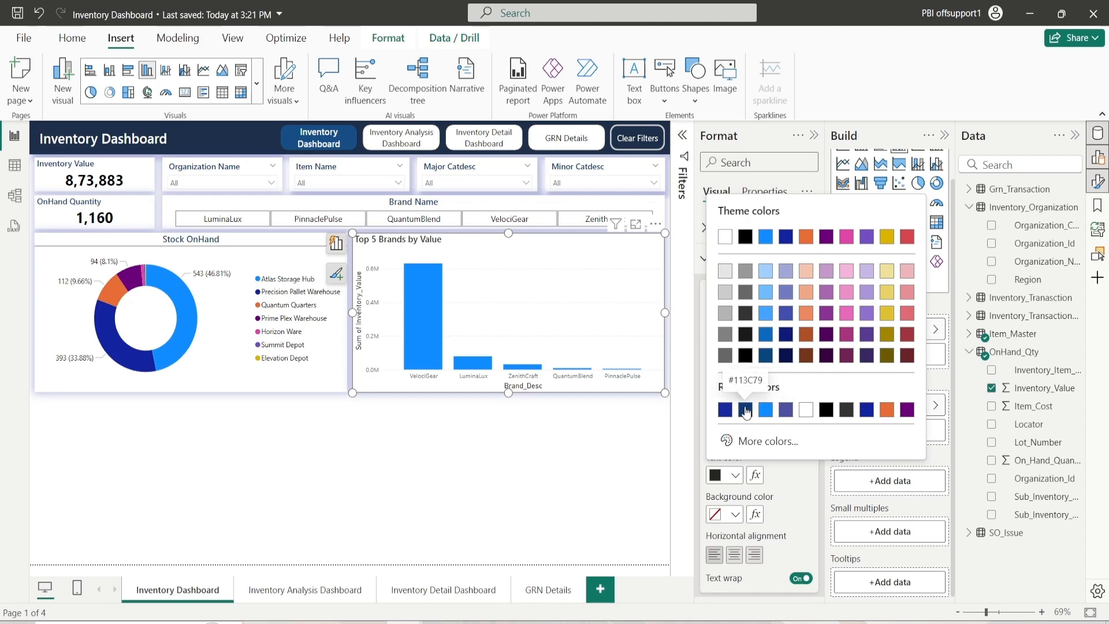
left_click(745, 410)
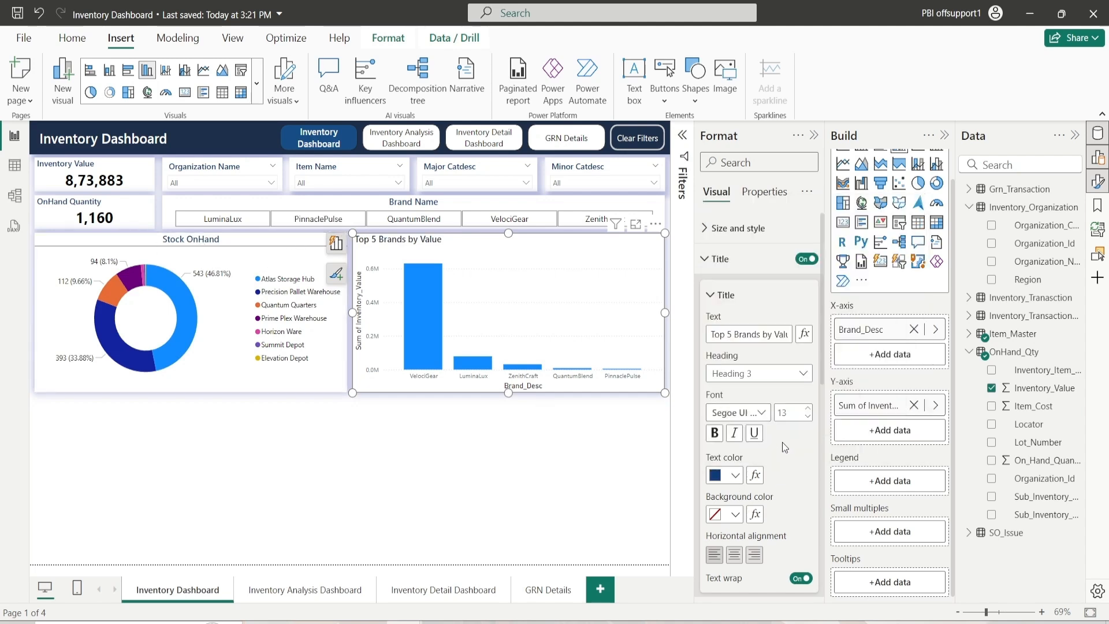
left_click(733, 515)
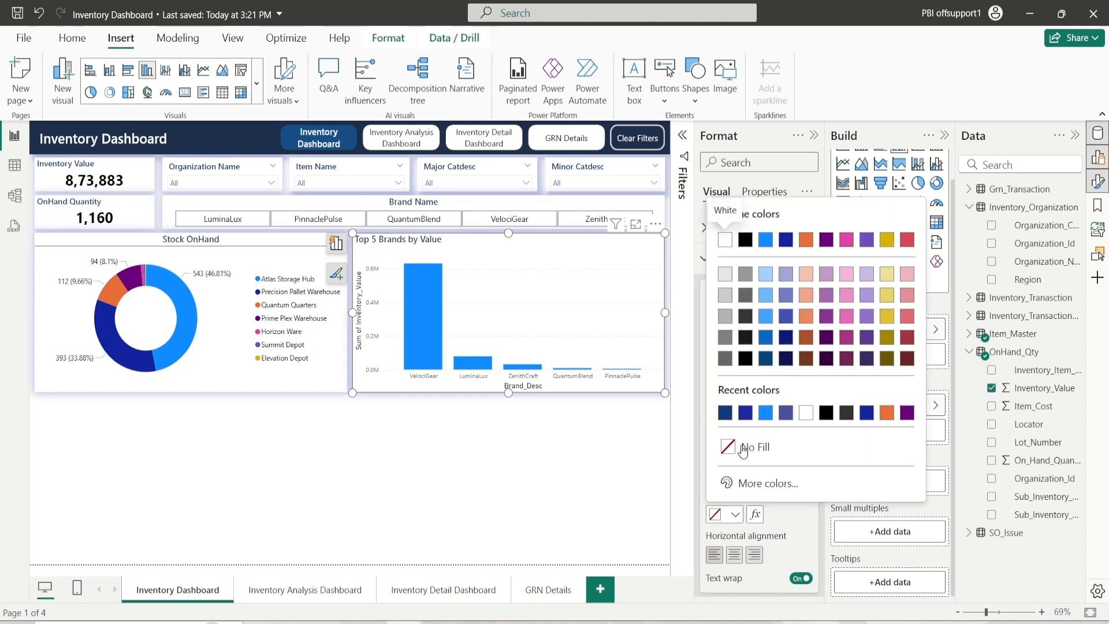
left_click(806, 413)
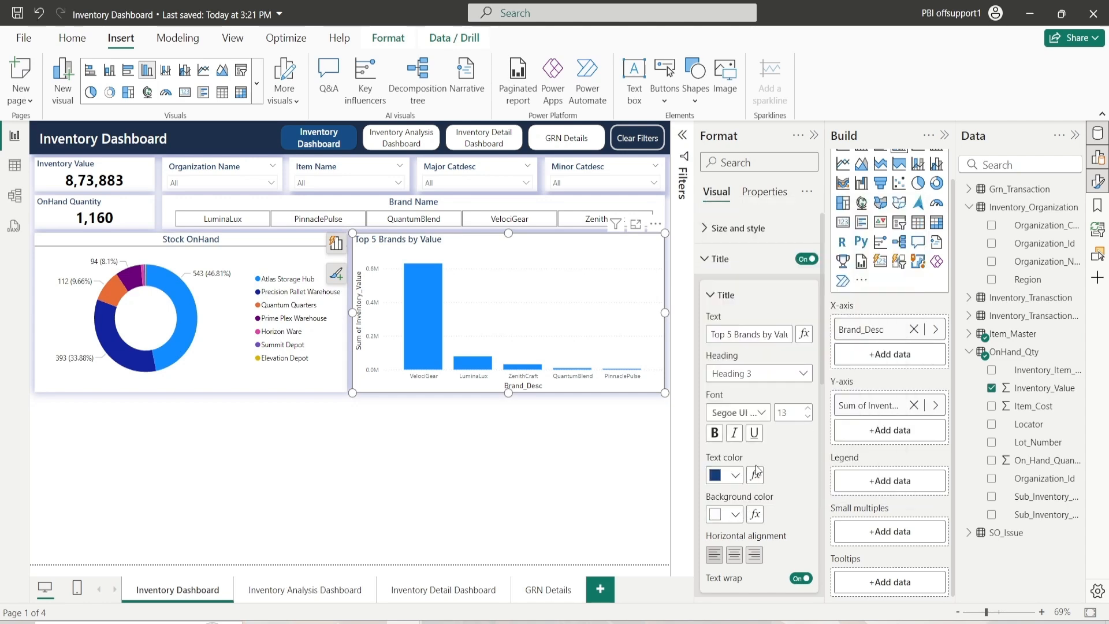
Step: Center the column chart's title horizontally
left_click(734, 555)
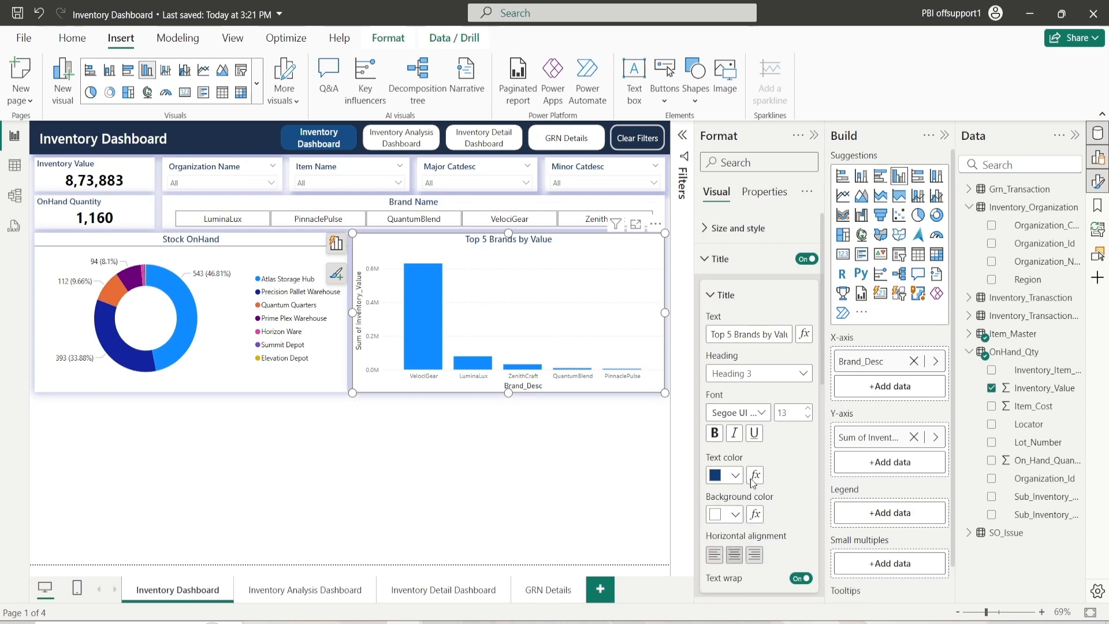
left_click(713, 552)
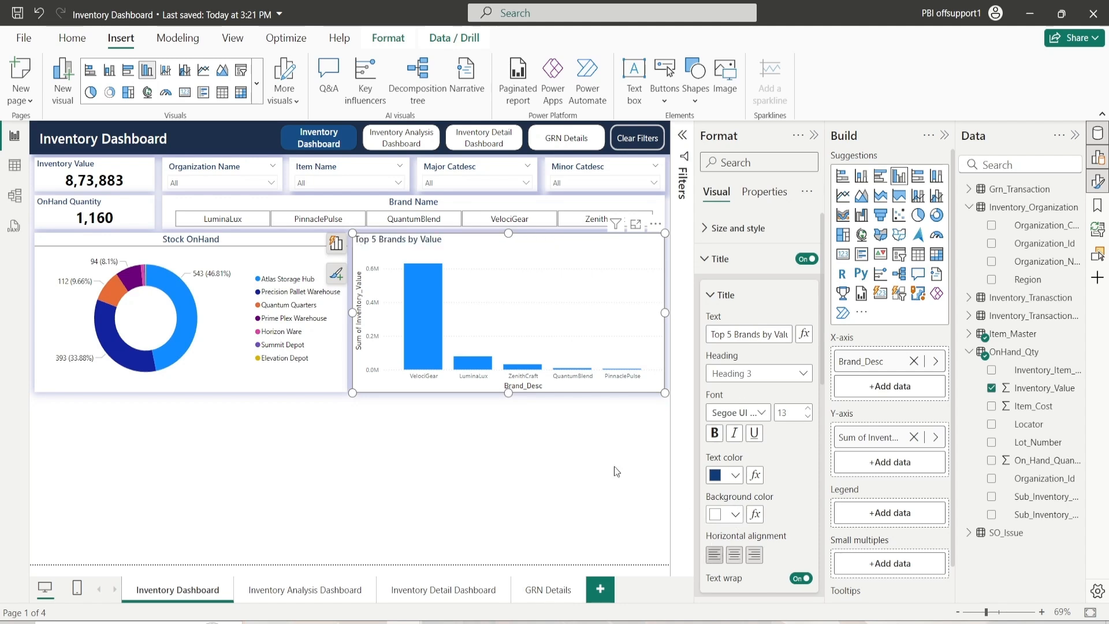
left_click(731, 557)
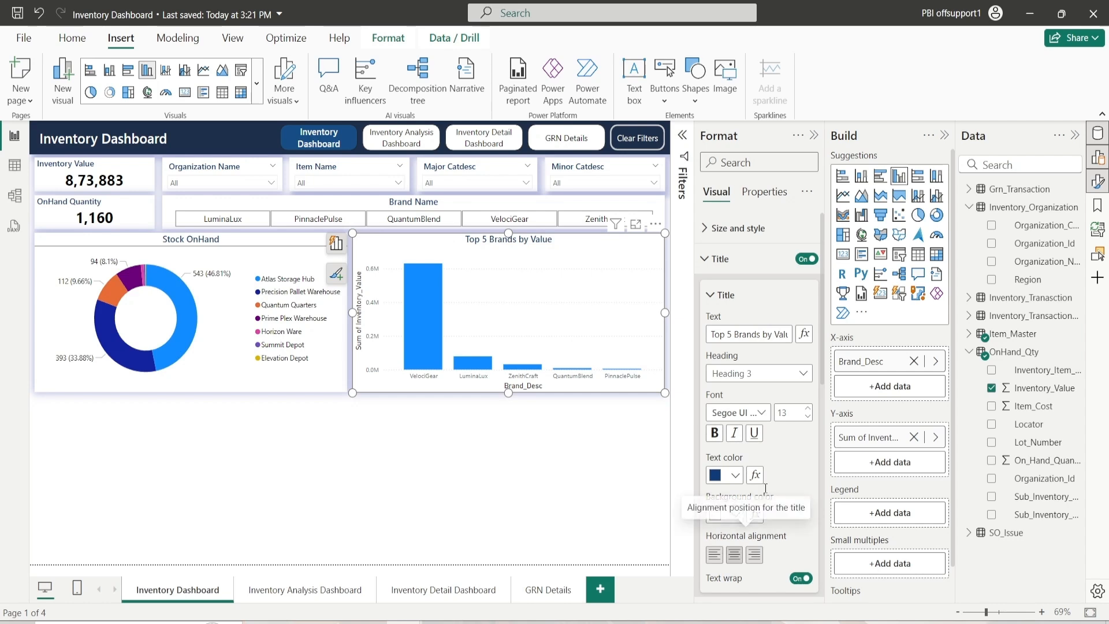
left_click(726, 296)
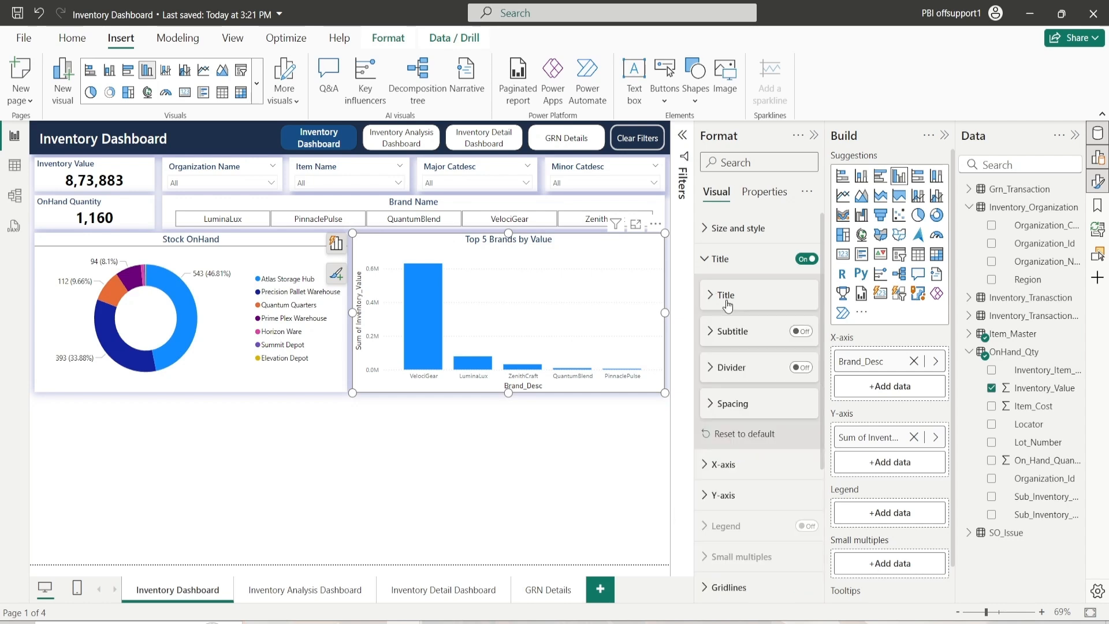
Step: Turn on custom spacing for the column chart's title and set the space below the title to 3 px
left_click(746, 405)
left_click(793, 427)
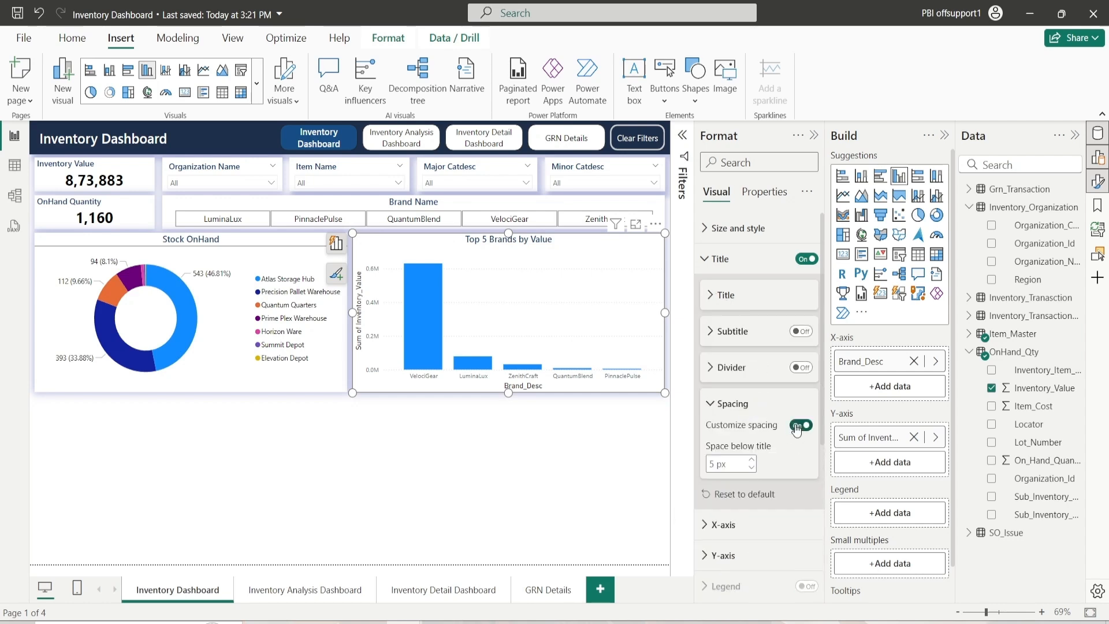
left_click(752, 460)
left_click(711, 406)
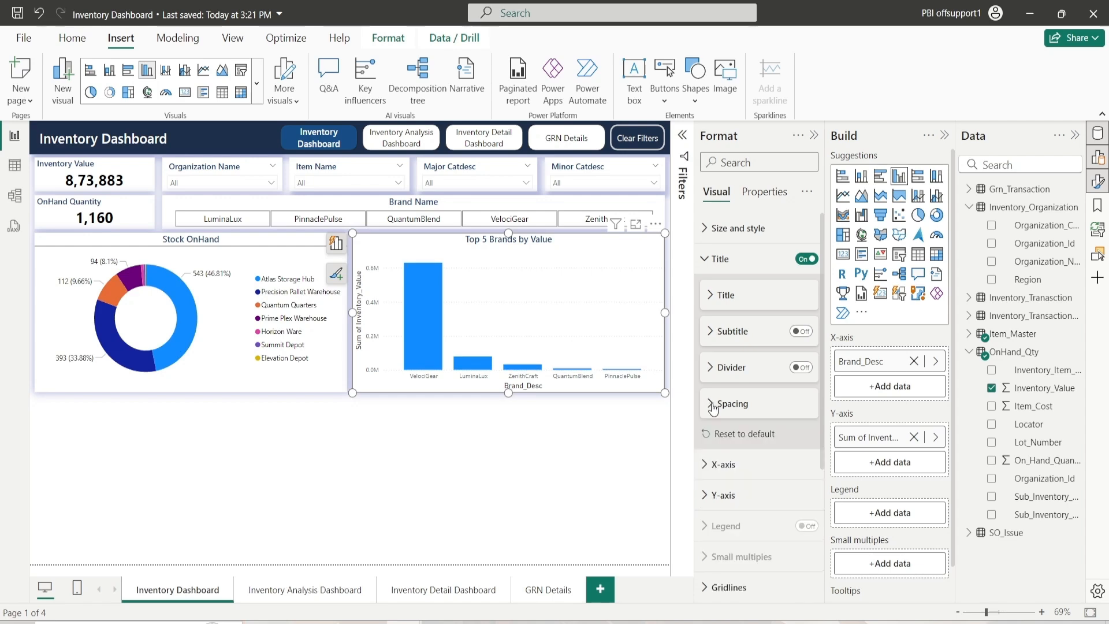
Step: Turn on the divider under the column chart's title and set its color to dark gray
left_click(723, 372)
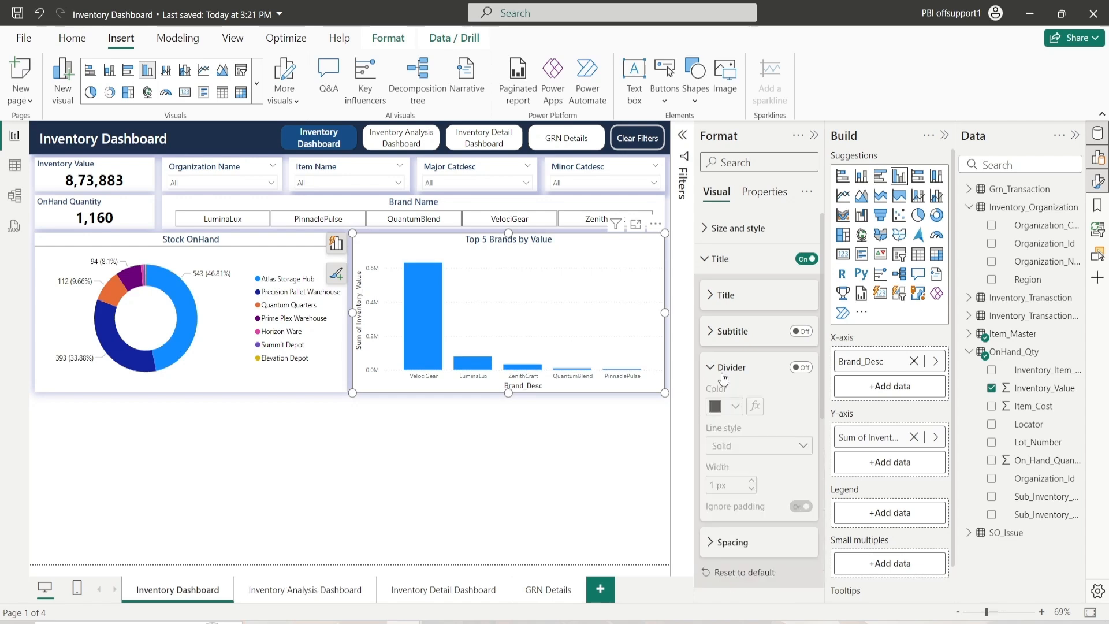
left_click(801, 367)
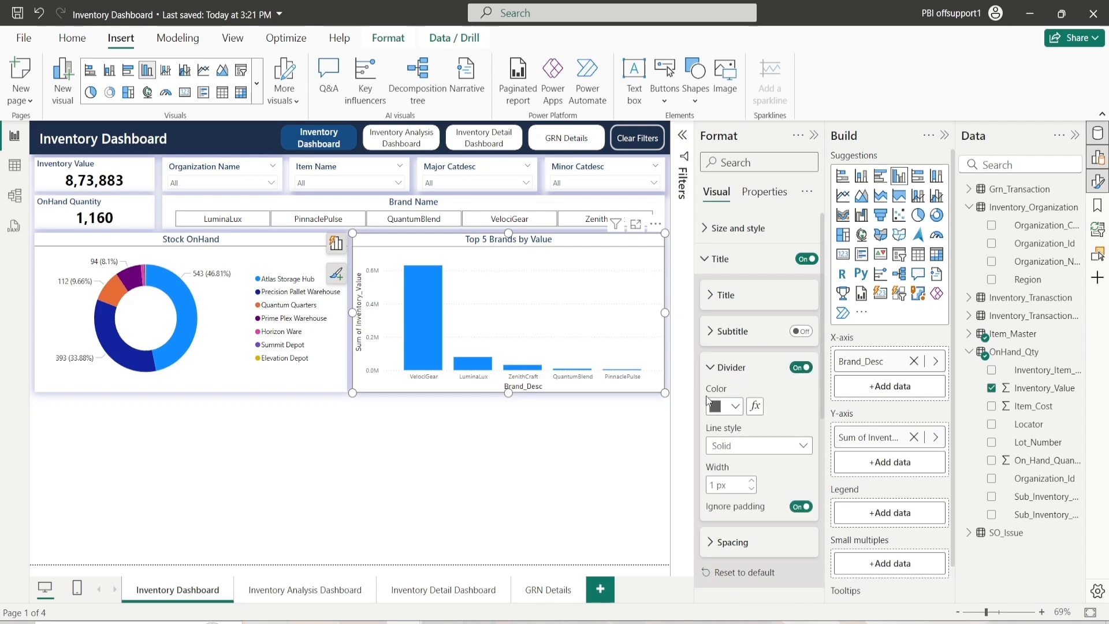
left_click(735, 407)
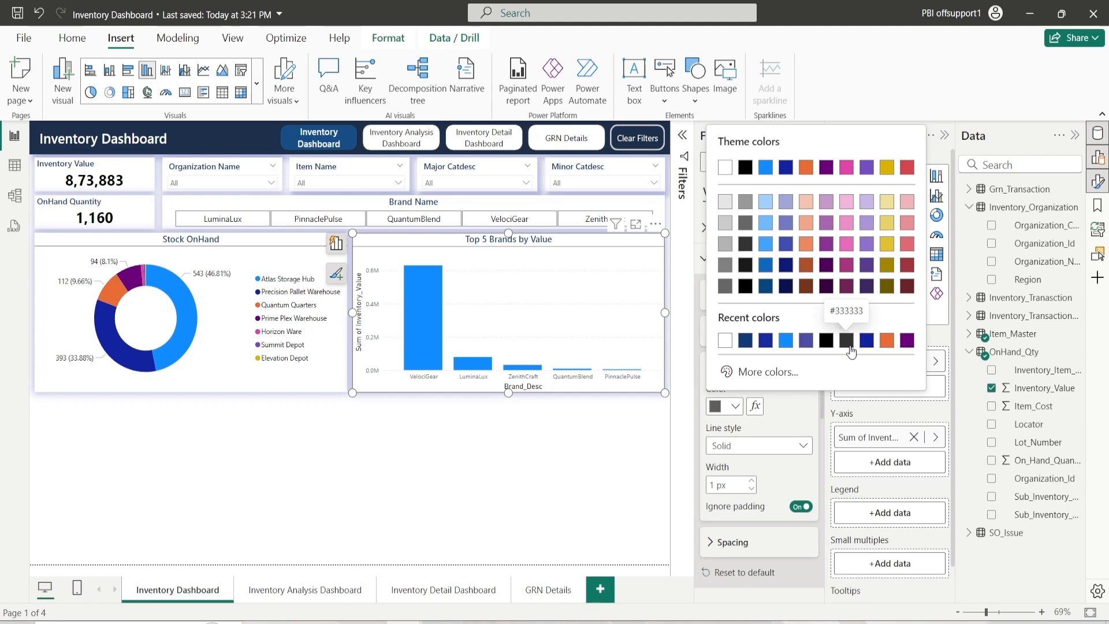
left_click(726, 246)
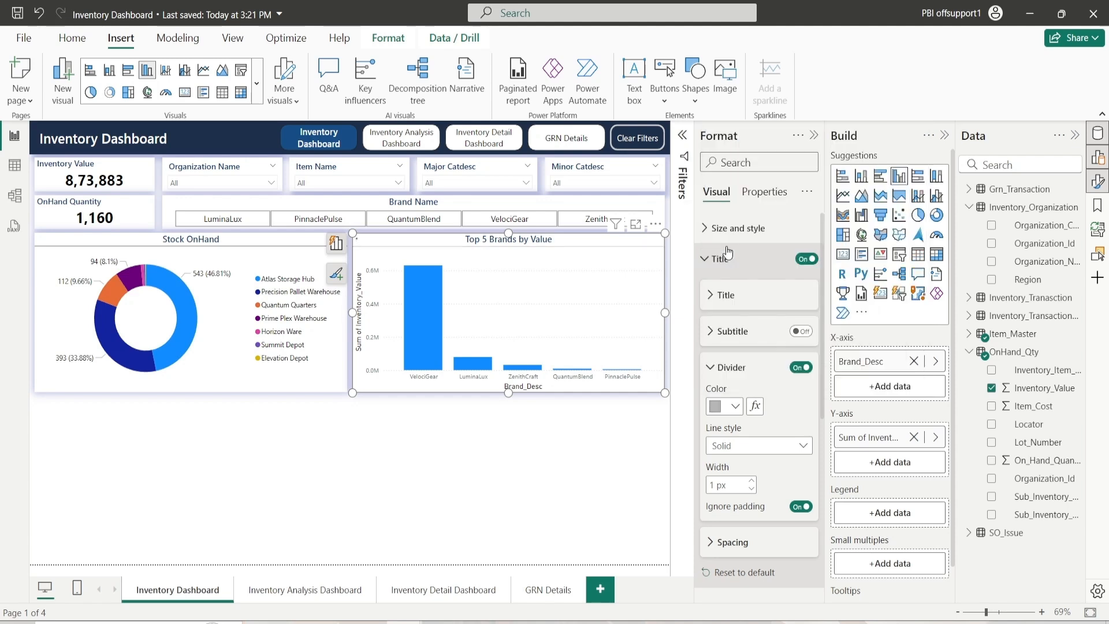
left_click(729, 409)
left_click(748, 229)
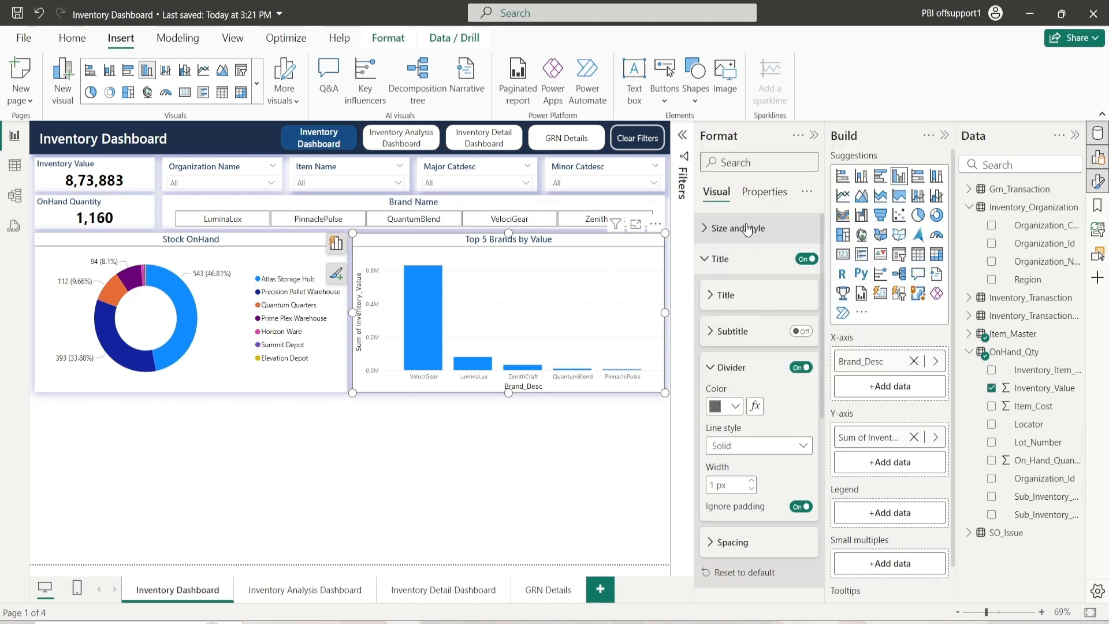
Step: Set the space below the column chart's title area to 0 px
left_click(744, 373)
left_click(744, 397)
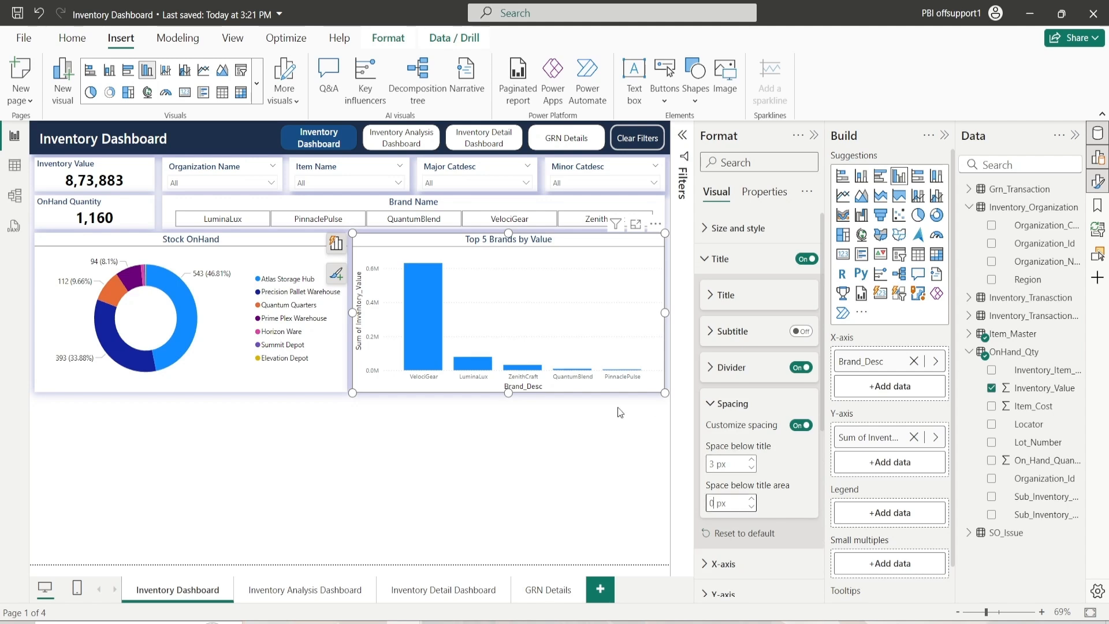
left_click(728, 408)
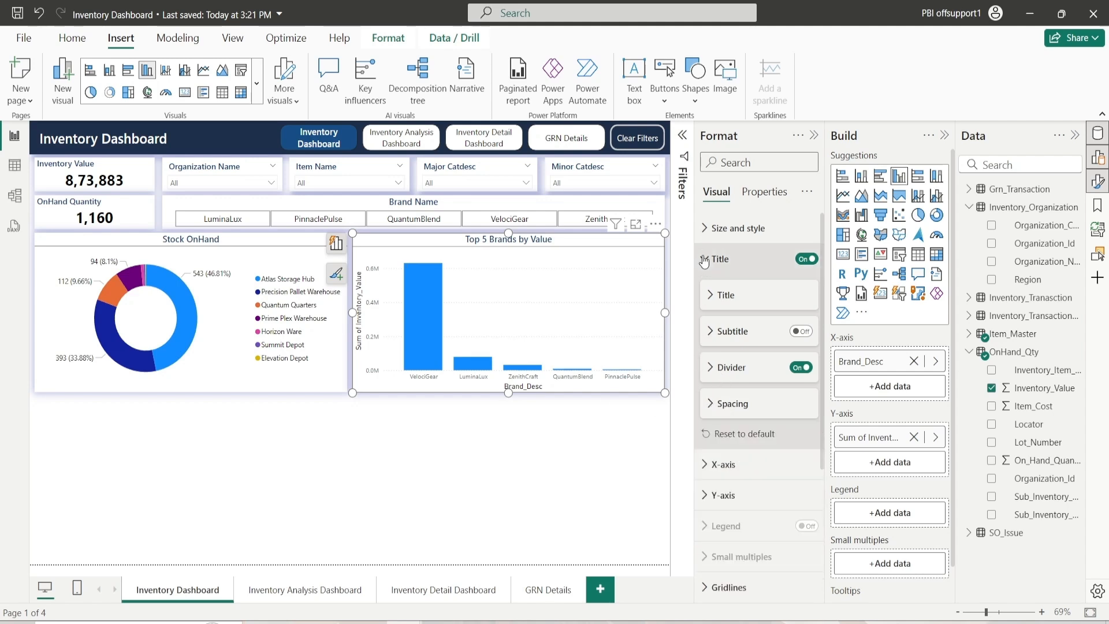
left_click(722, 259)
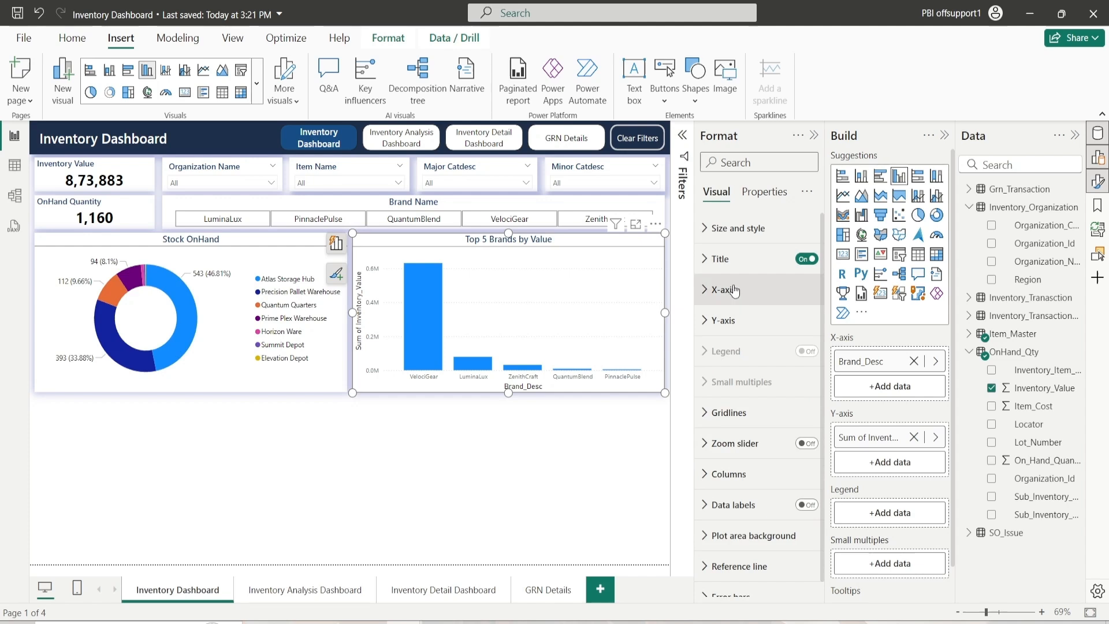
Step: Set the column chart's X-axis values to font size 10 in black and turn off the X-axis title
left_click(741, 290)
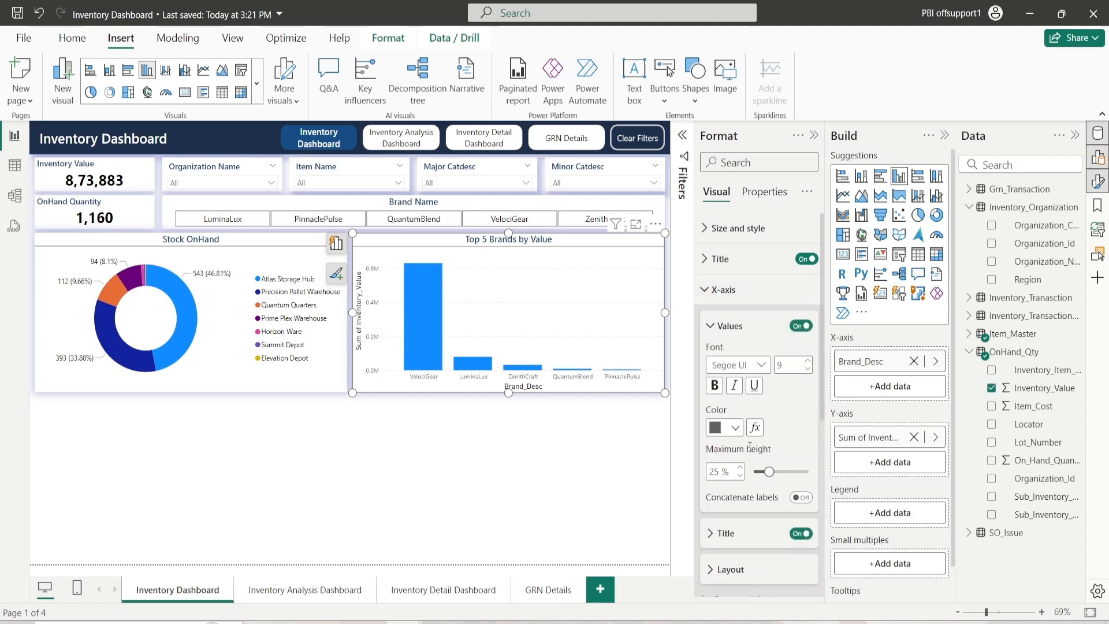
left_click(735, 427)
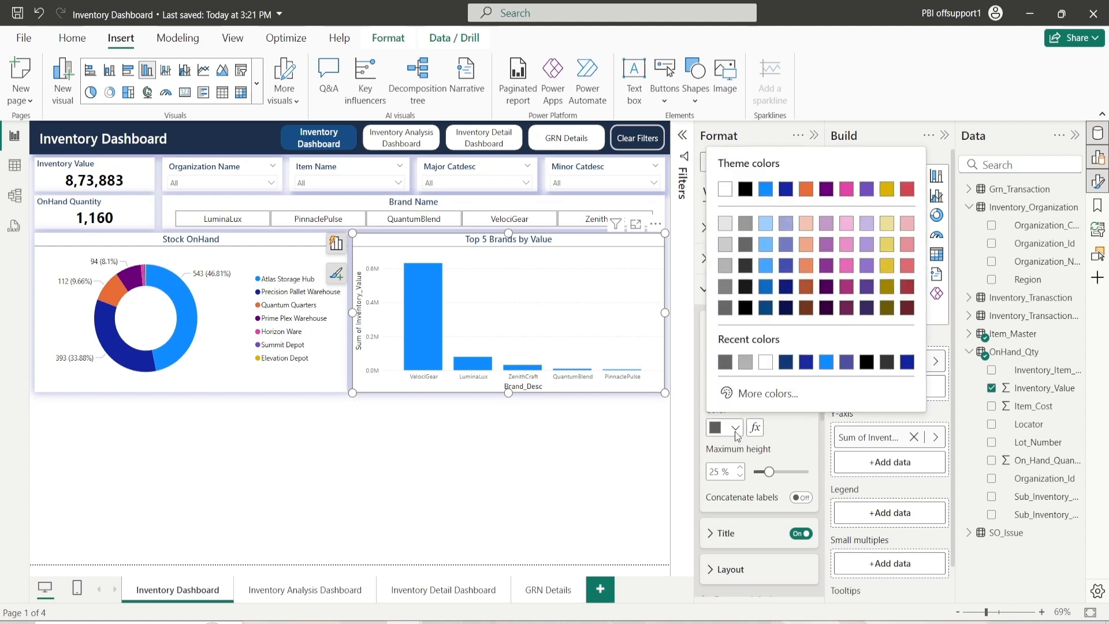
left_click(746, 311)
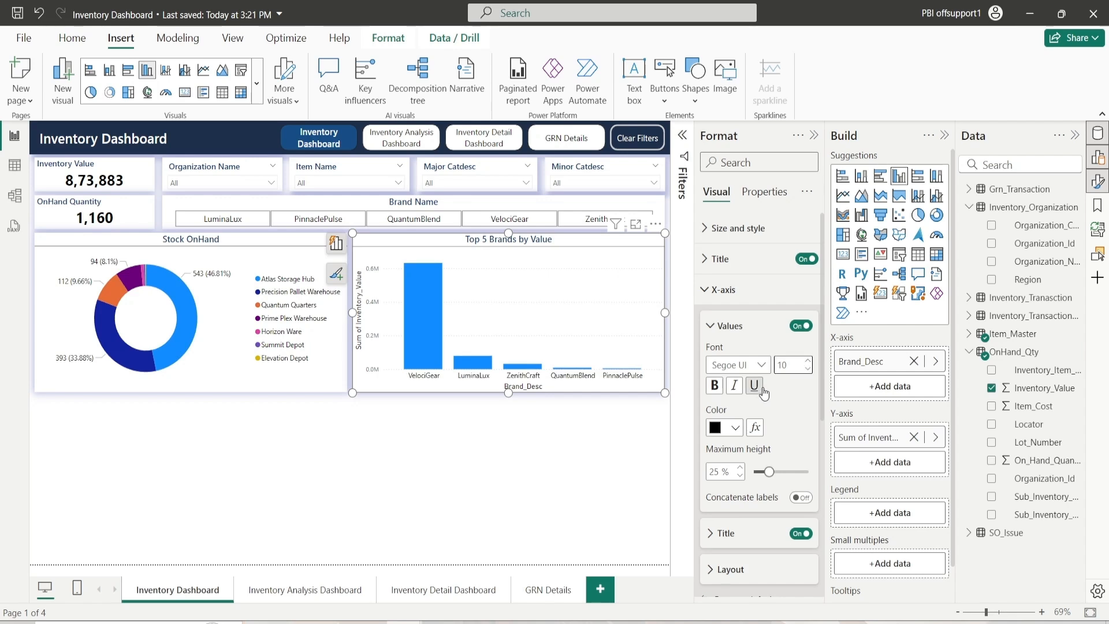
left_click(730, 335)
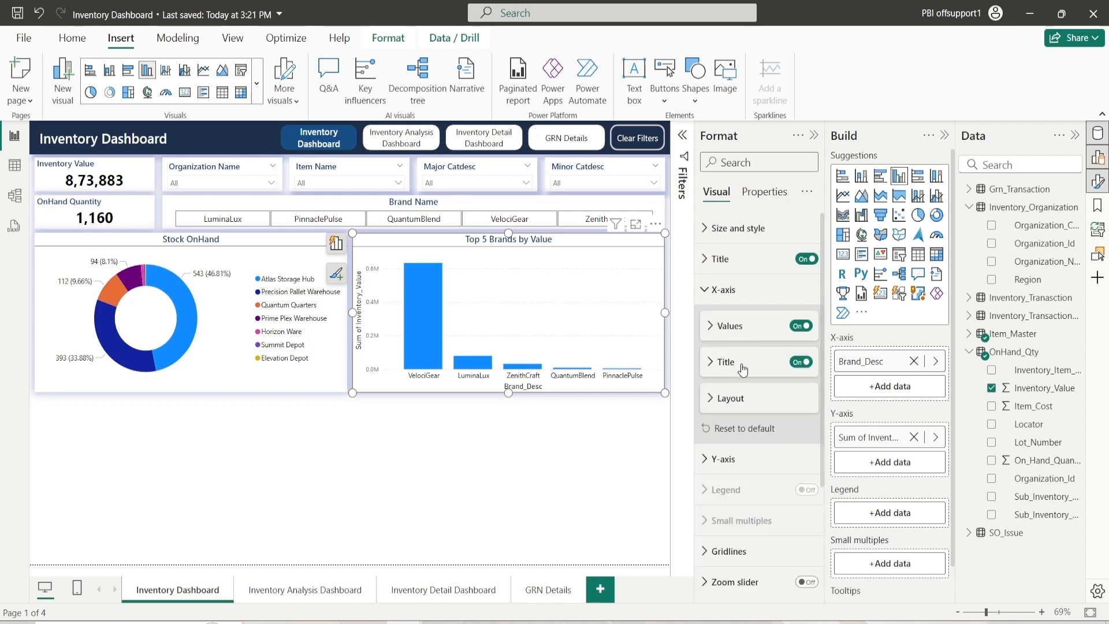
left_click(800, 363)
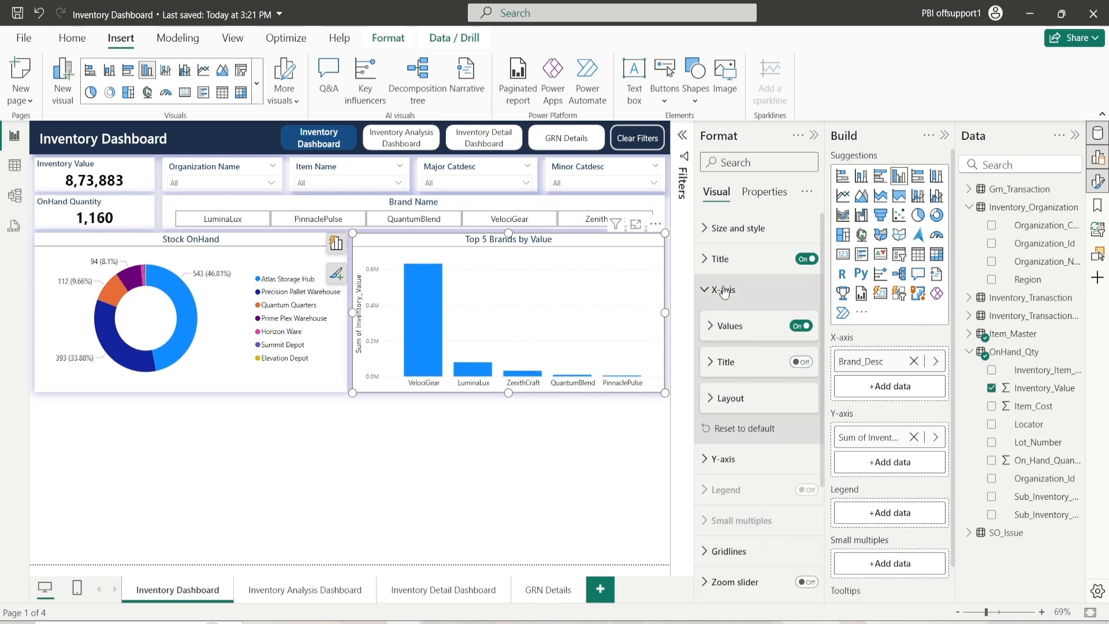
left_click(724, 290)
Step: Set the column chart's Y-axis values to font size 10 in black
left_click(752, 319)
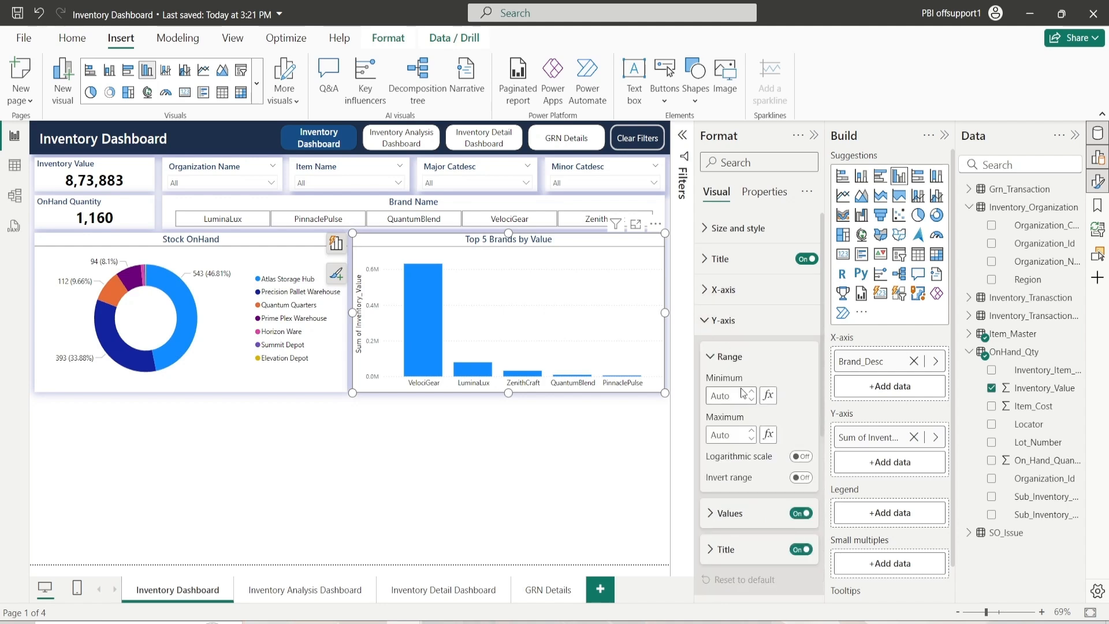
left_click(726, 359)
left_click(746, 394)
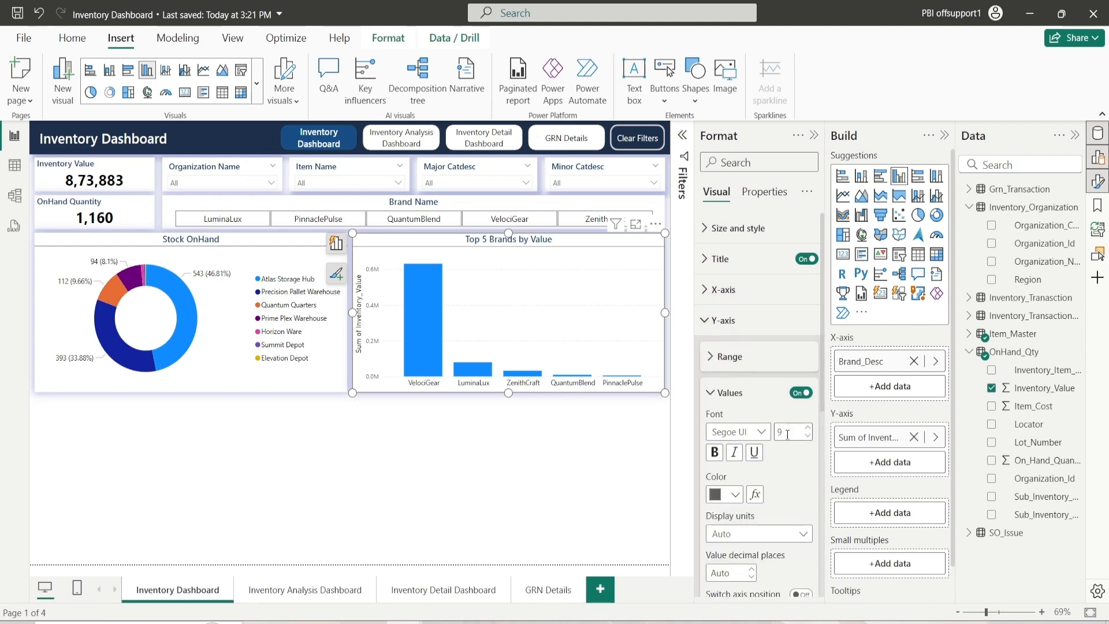
left_click(808, 431)
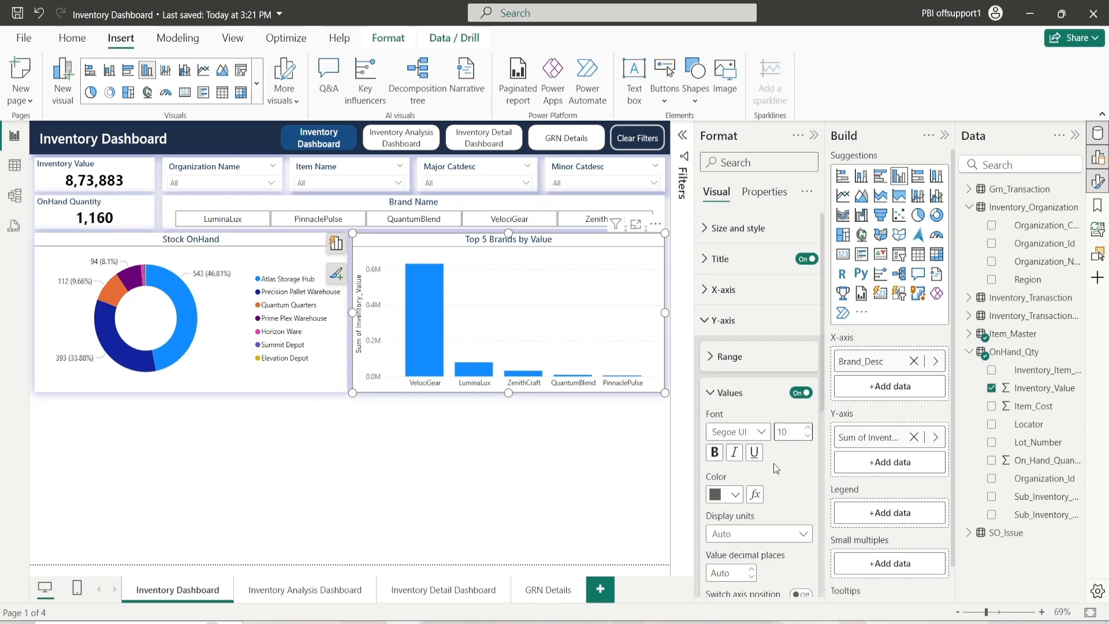
left_click(736, 494)
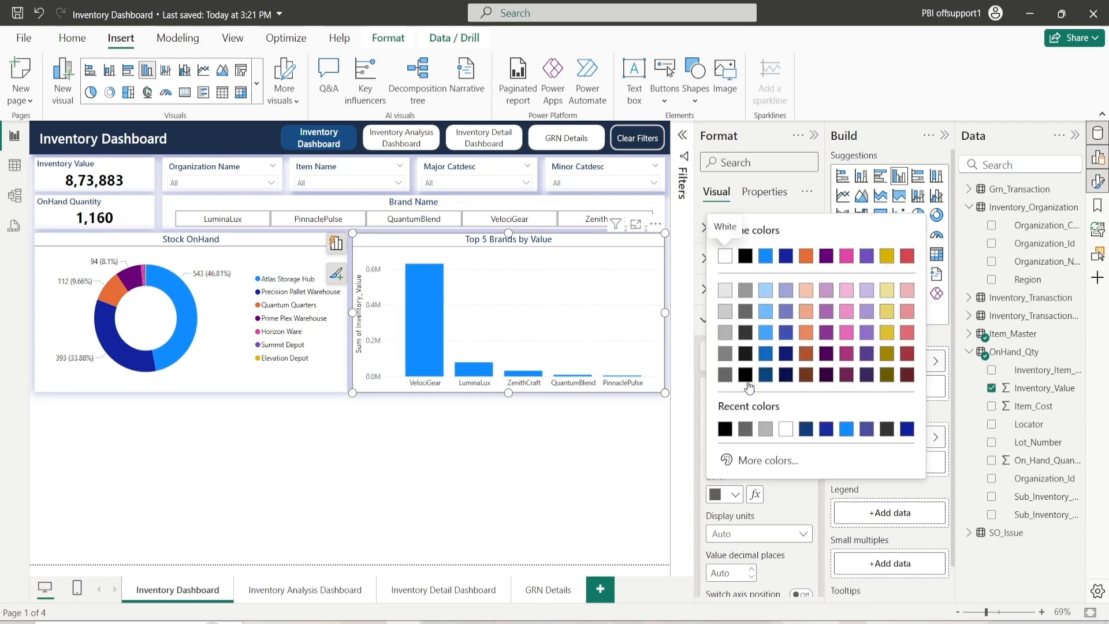
left_click(730, 255)
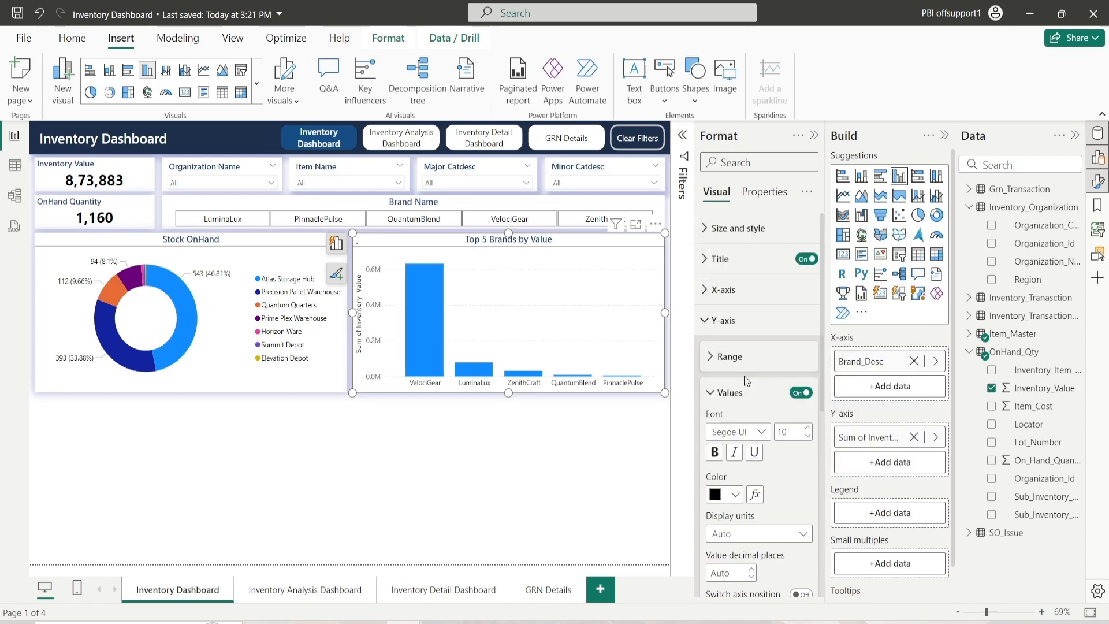
Step: Set the Y-axis values' display units to None and turn off the Y-axis title on the column chart
left_click(758, 535)
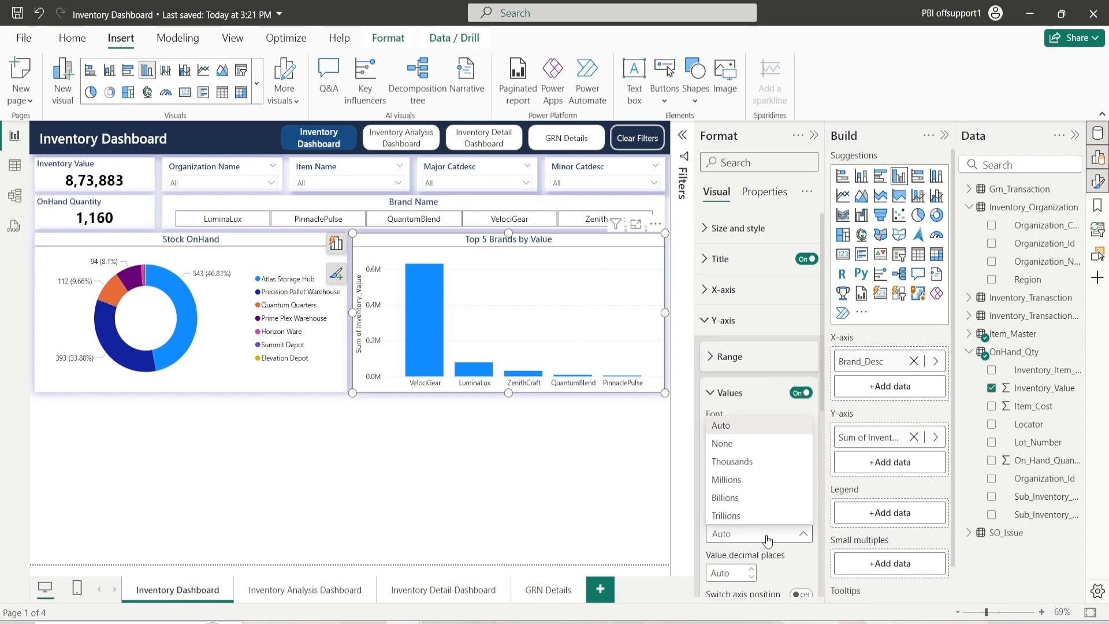
left_click(747, 445)
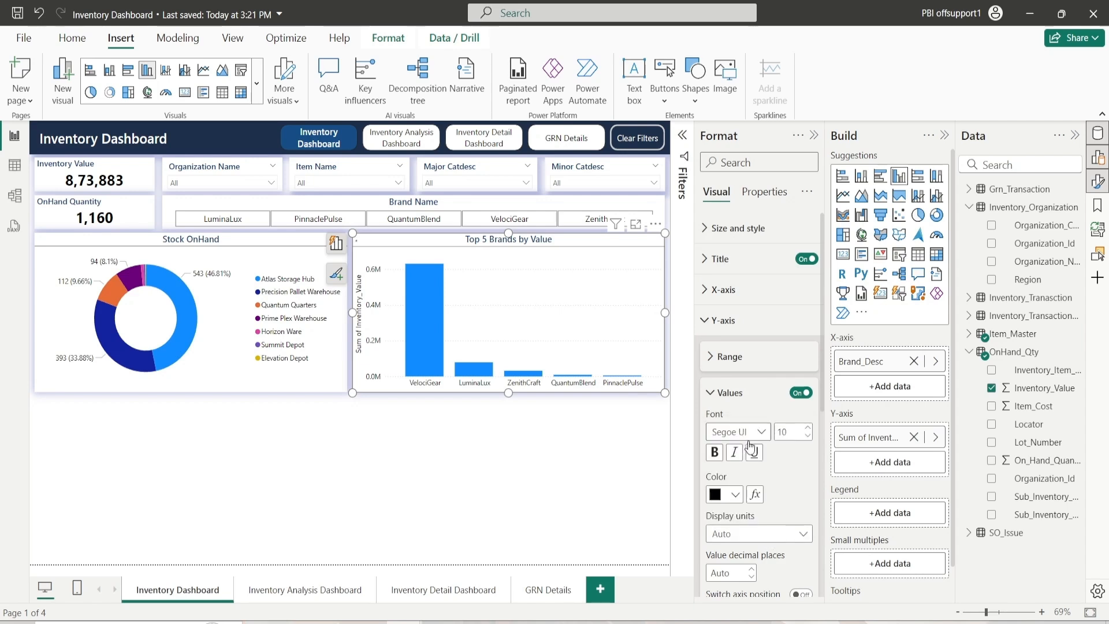
left_click(745, 546)
left_click(745, 546)
left_click(722, 395)
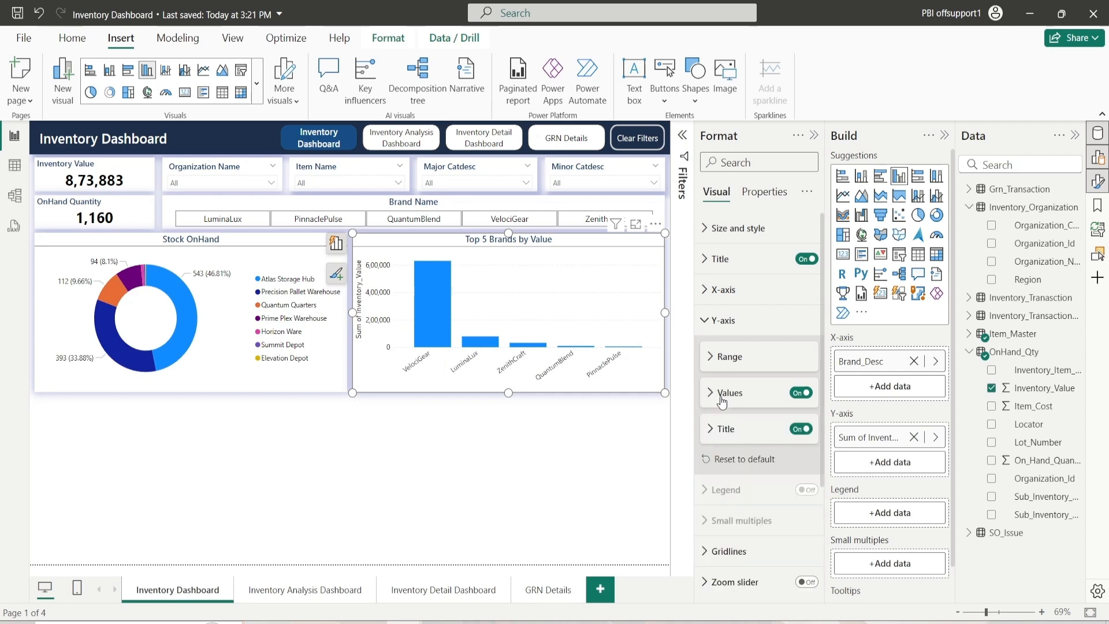
left_click(723, 396)
left_click(722, 397)
left_click(745, 321)
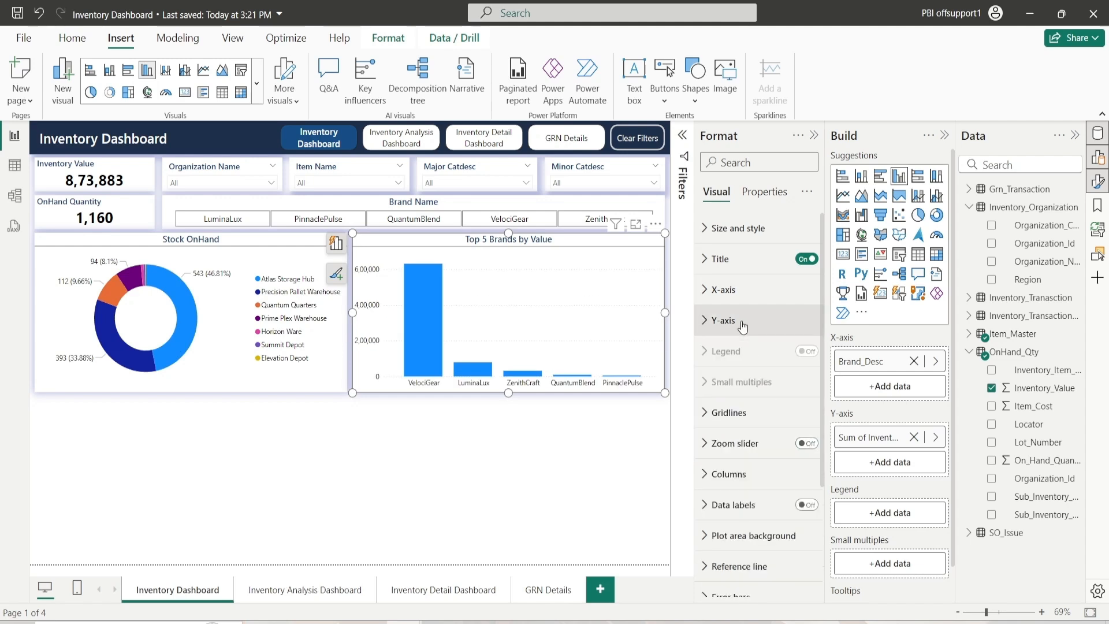
Step: Change the color of the column chart's horizontal gridlines to dark gray
left_click(732, 416)
scroll(745, 399, "down", 2)
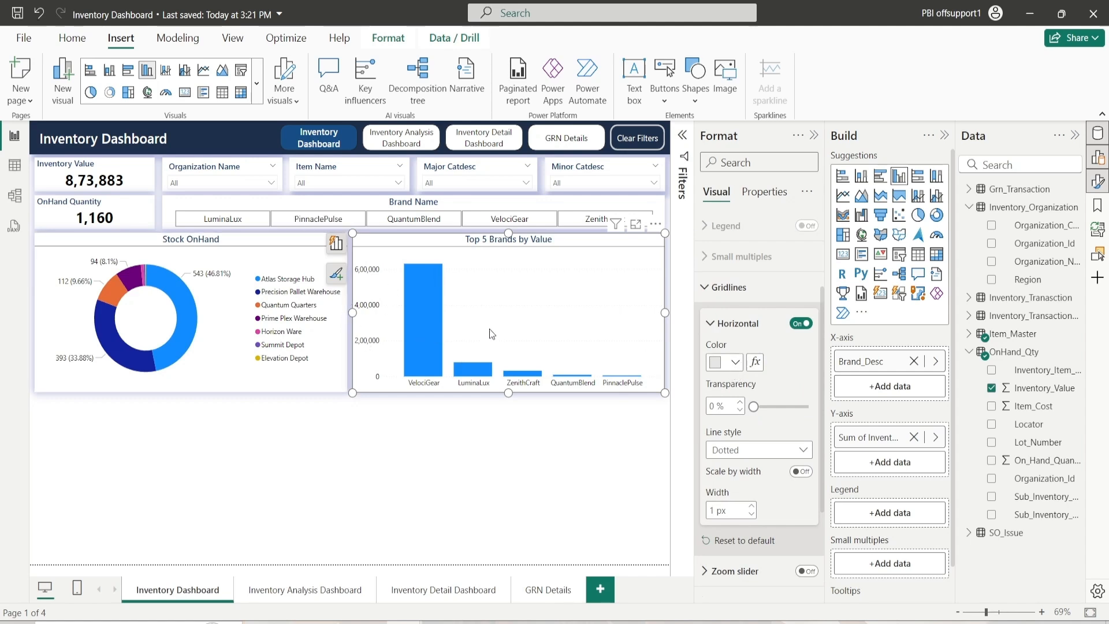
left_click(734, 363)
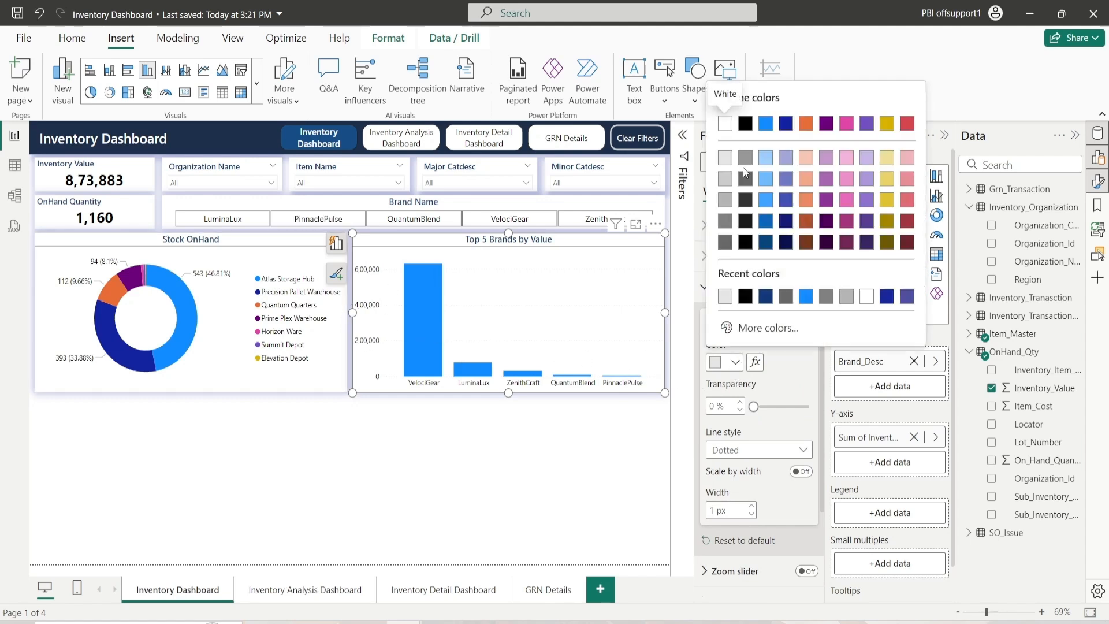
left_click(746, 178)
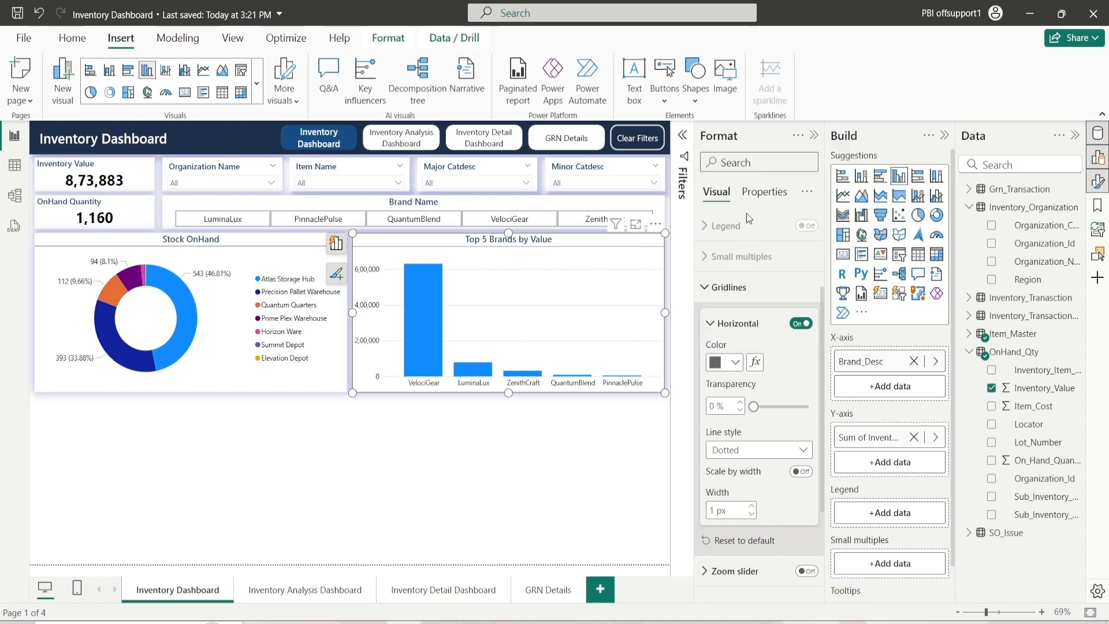
Step: Change the fill color of all columns in the Top 5 Brands by Value chart to dark blue
left_click(724, 317)
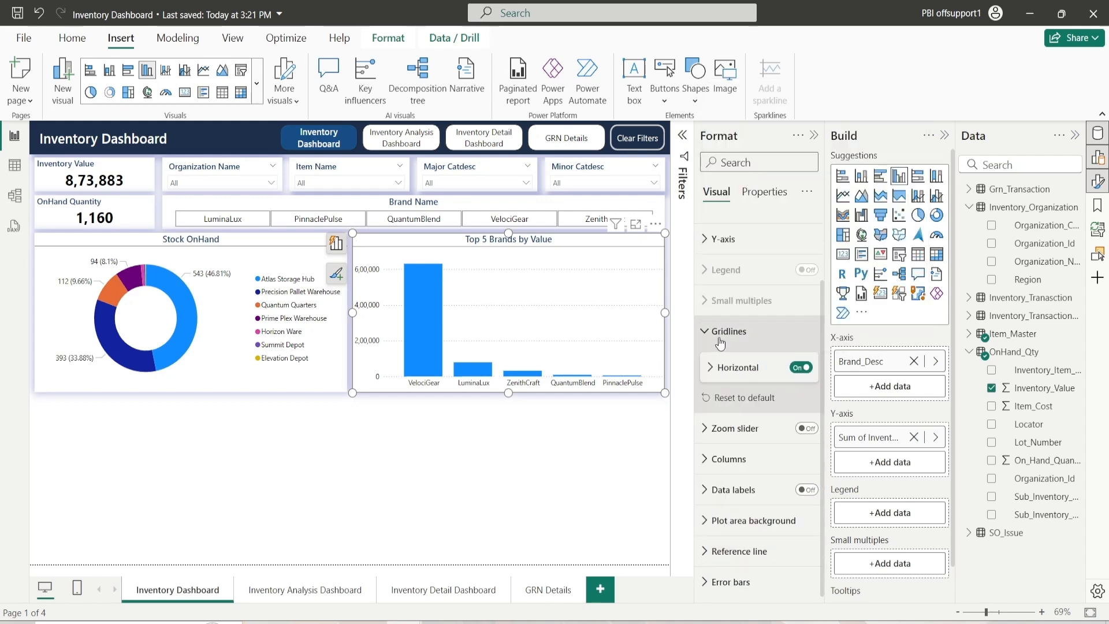
left_click(722, 338)
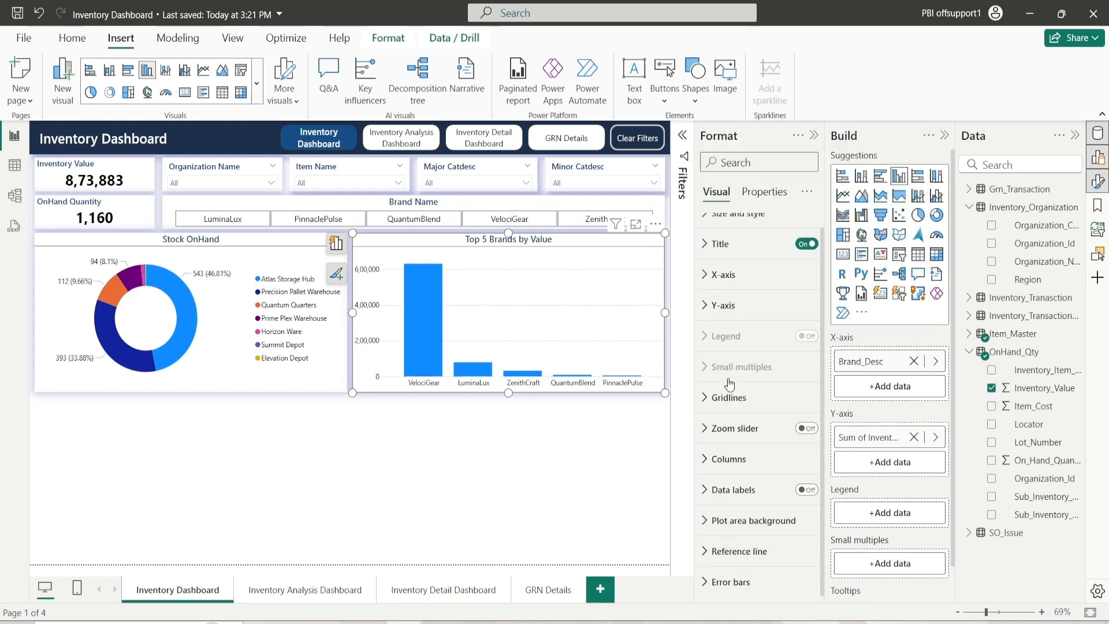
left_click(724, 459)
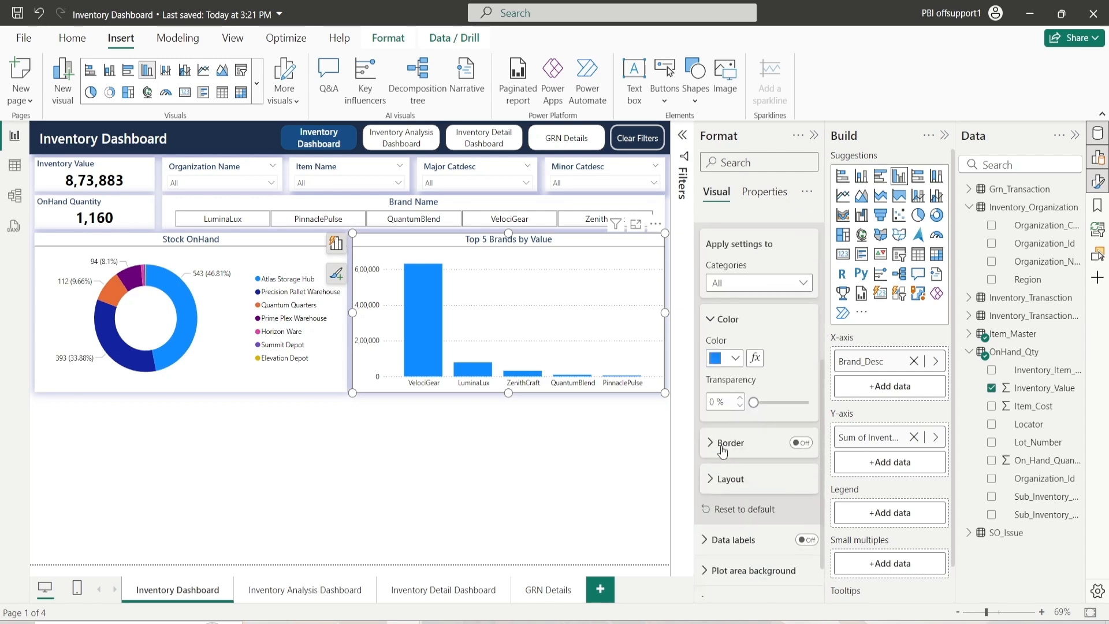
left_click(743, 289)
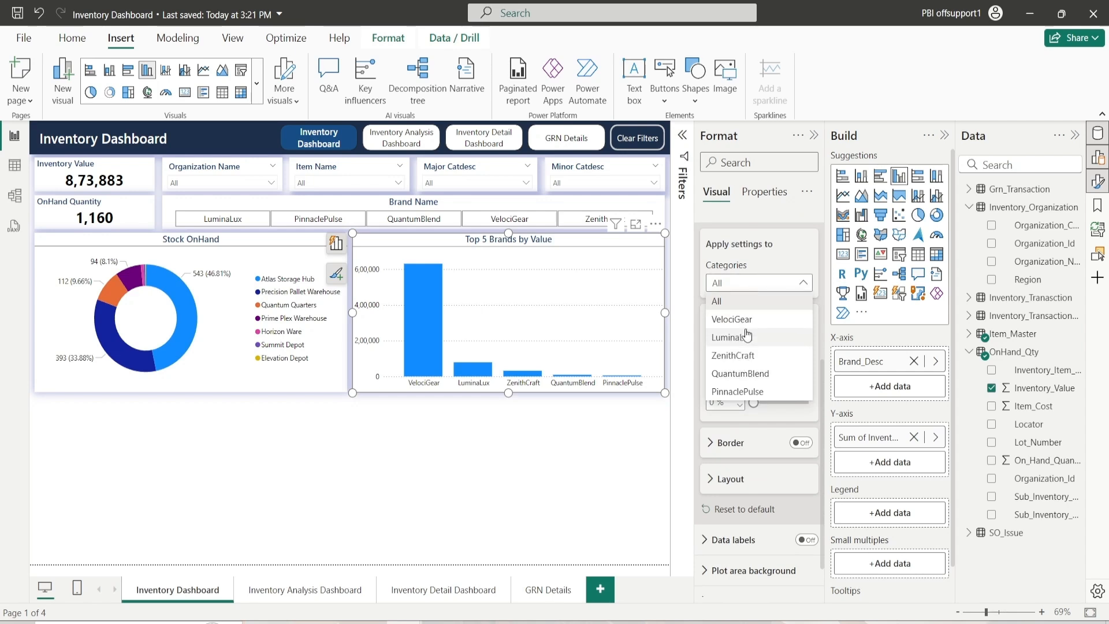
left_click(766, 278)
left_click(742, 354)
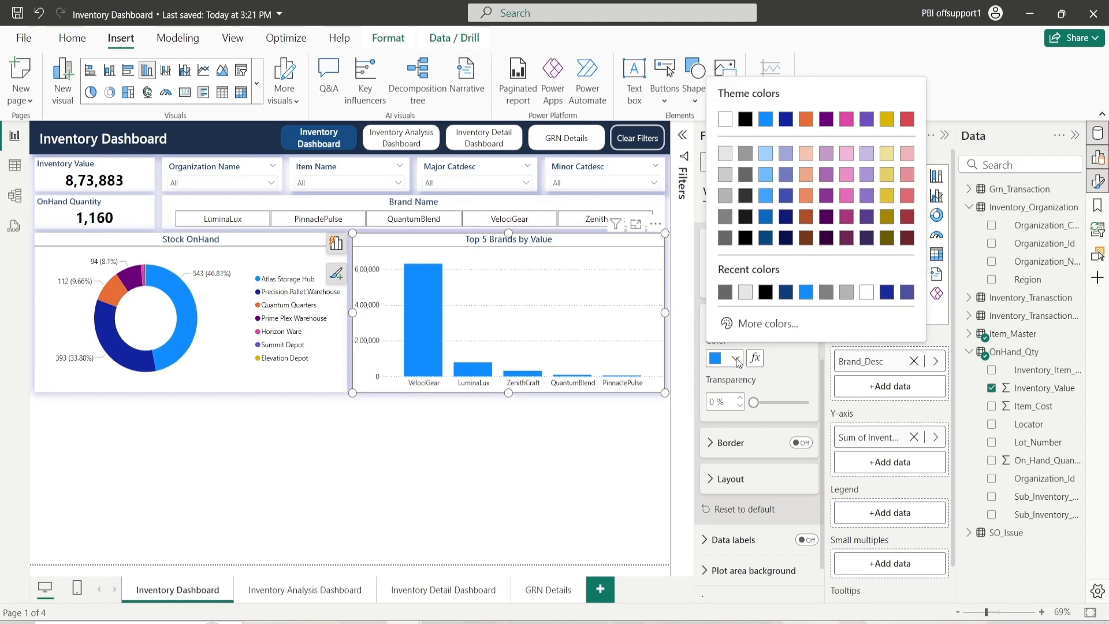
left_click(783, 295)
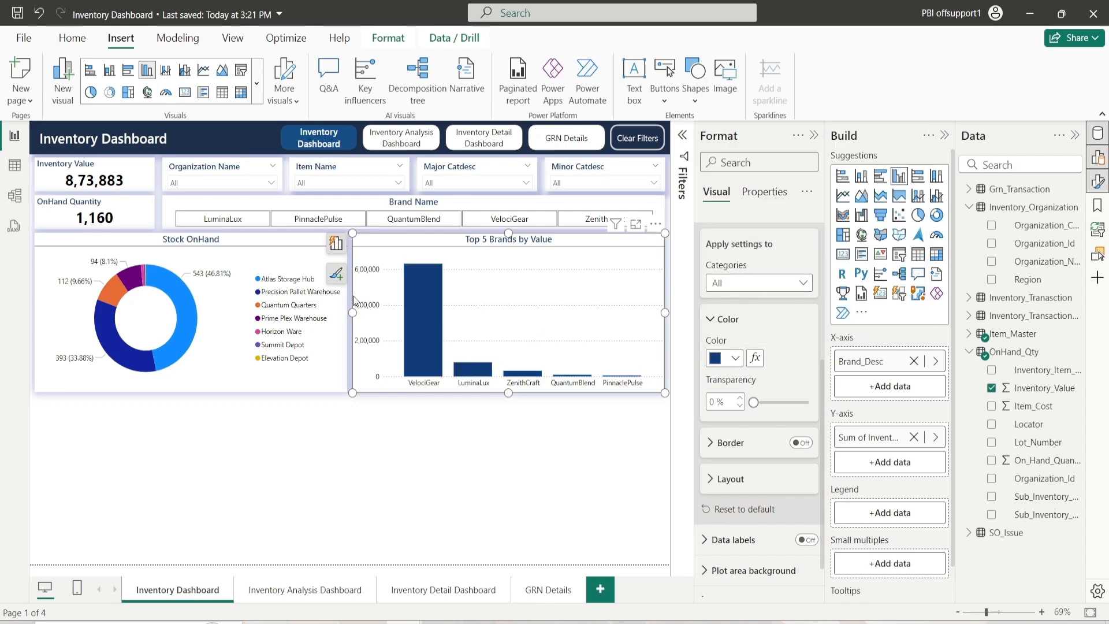
left_click(736, 328)
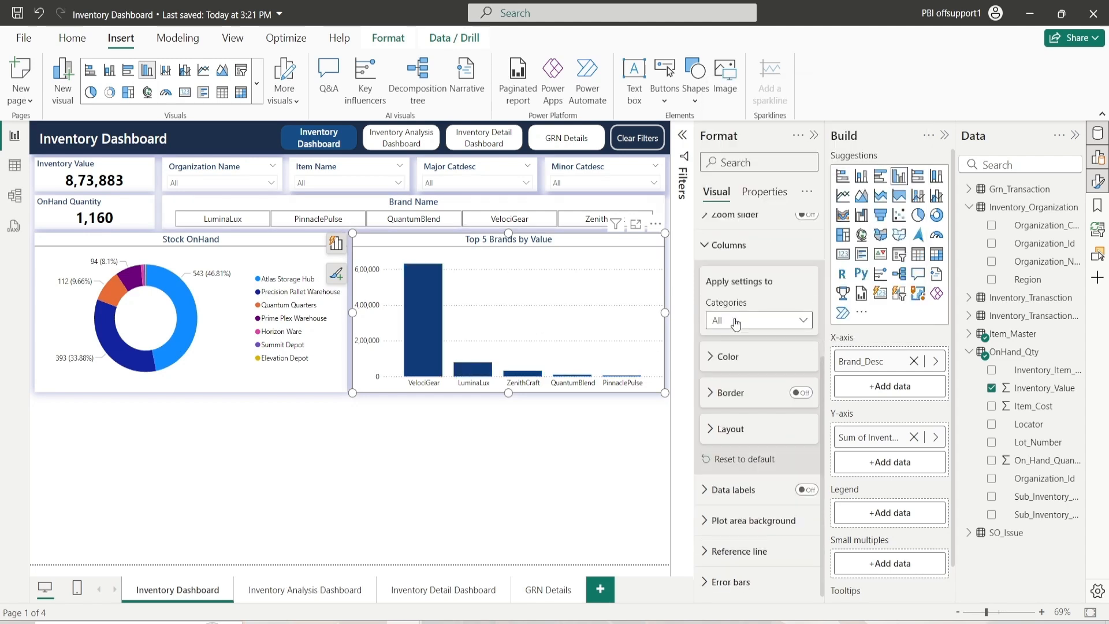
left_click(727, 244)
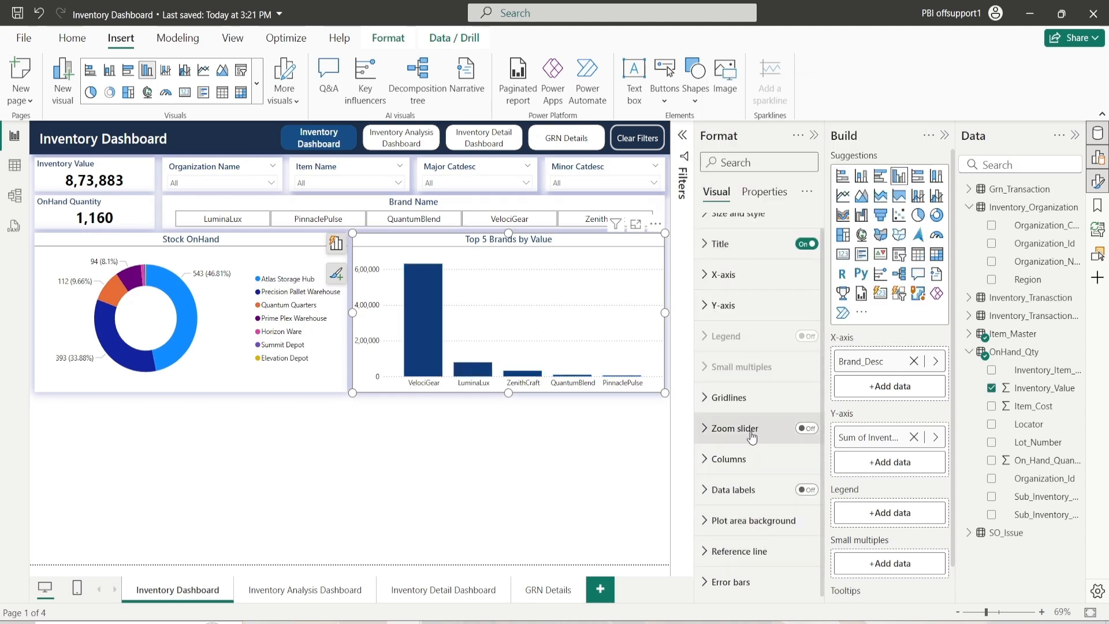
Step: Turn on data labels for the column chart and set their values to font size 10 in black
left_click(807, 490)
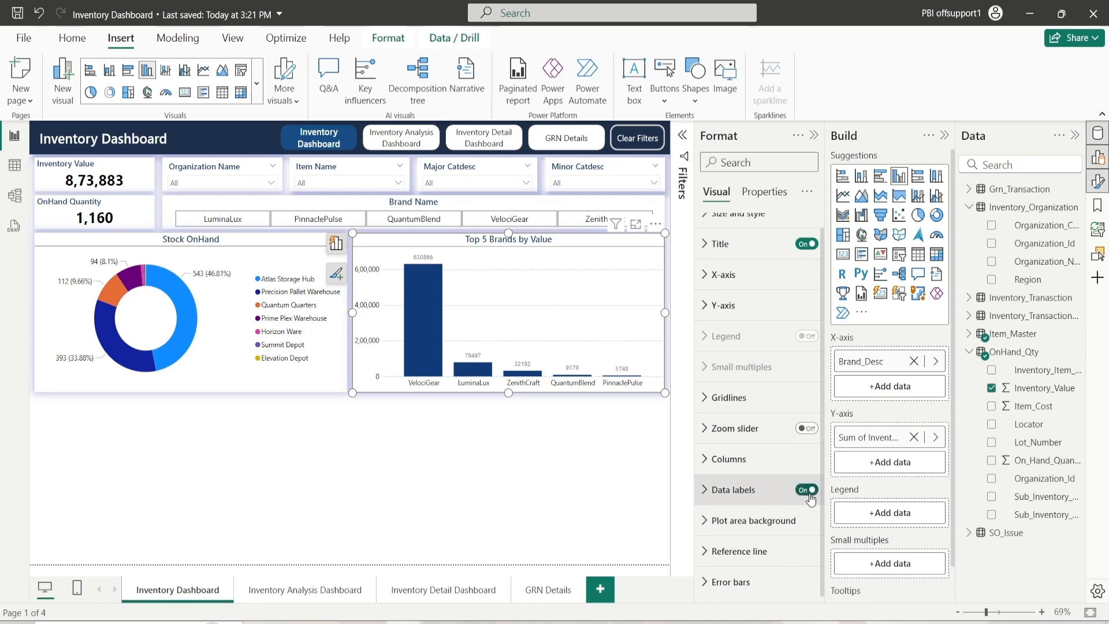
left_click(730, 501)
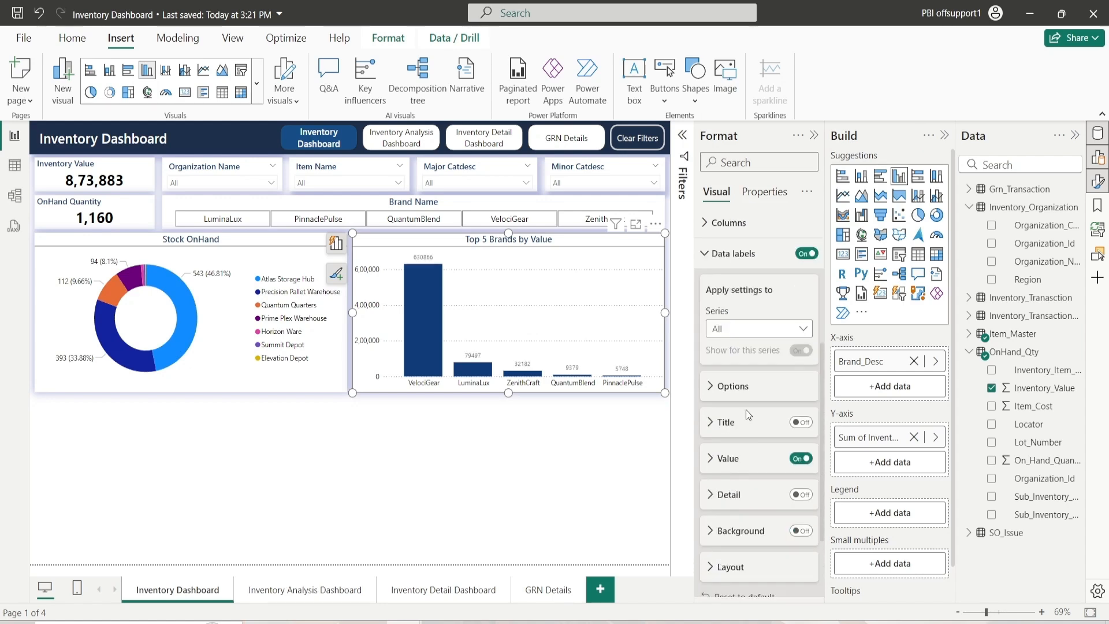
left_click(727, 461)
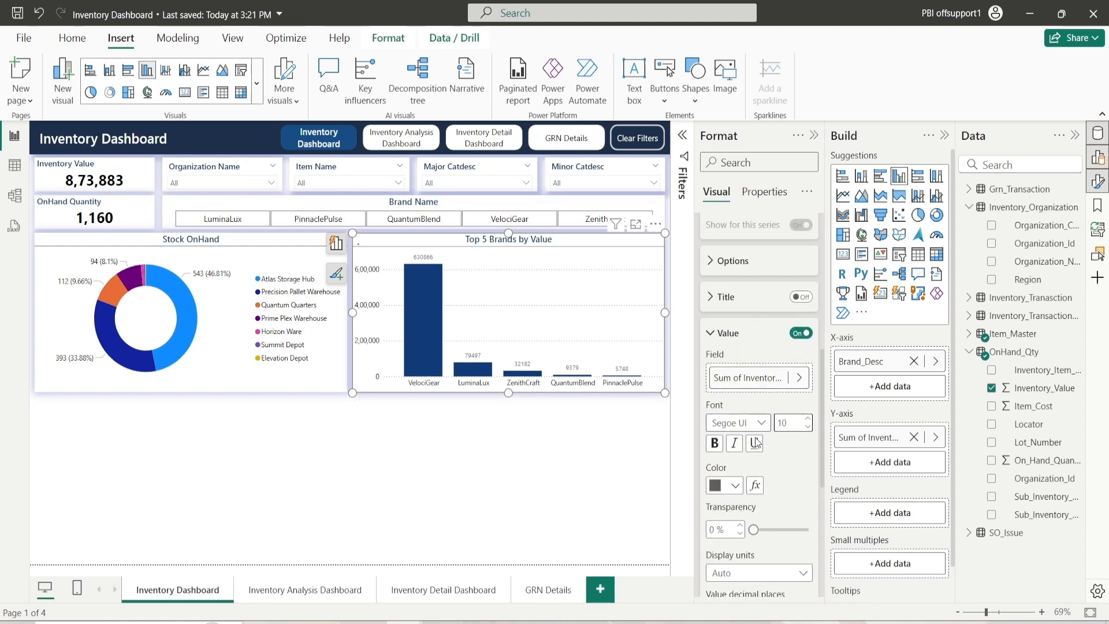
left_click(733, 487)
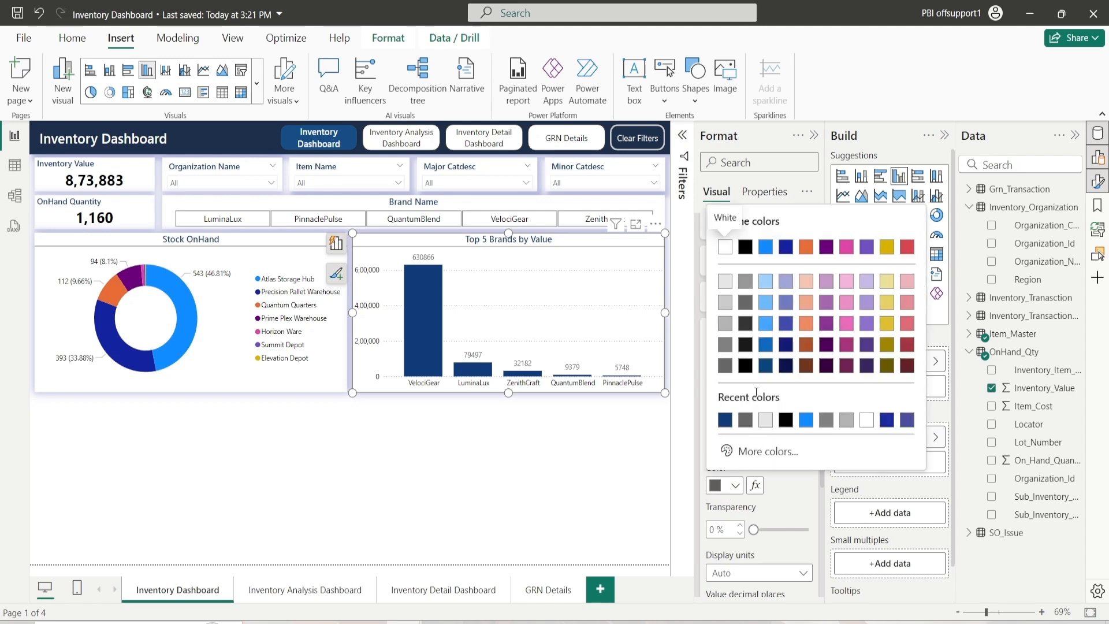
left_click(745, 365)
scroll(768, 439, "down", 3)
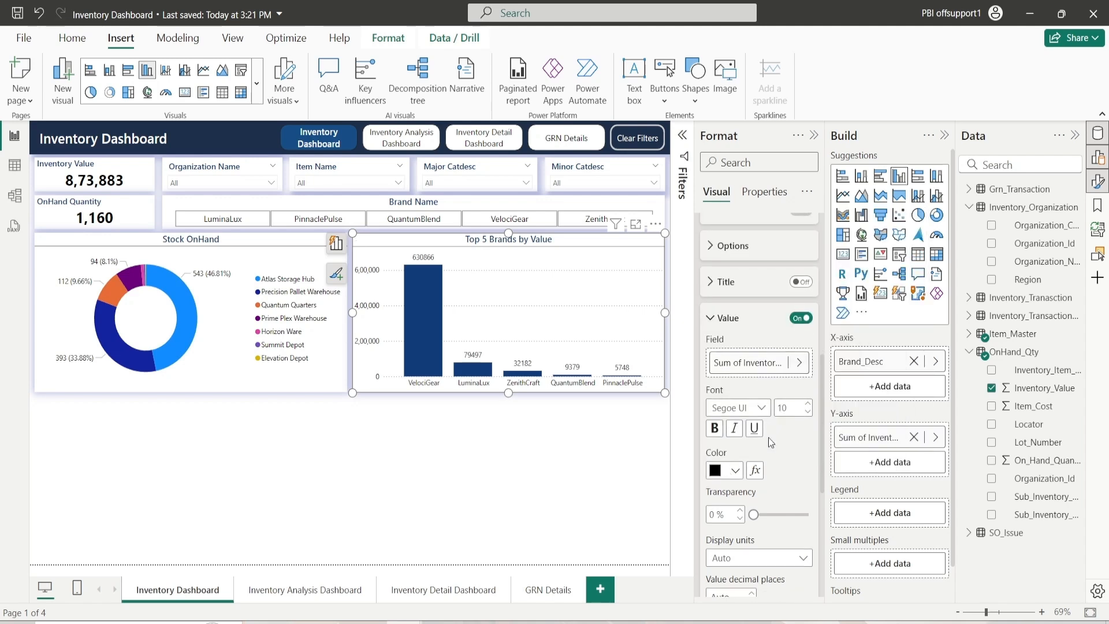
scroll(770, 445, "up", 3)
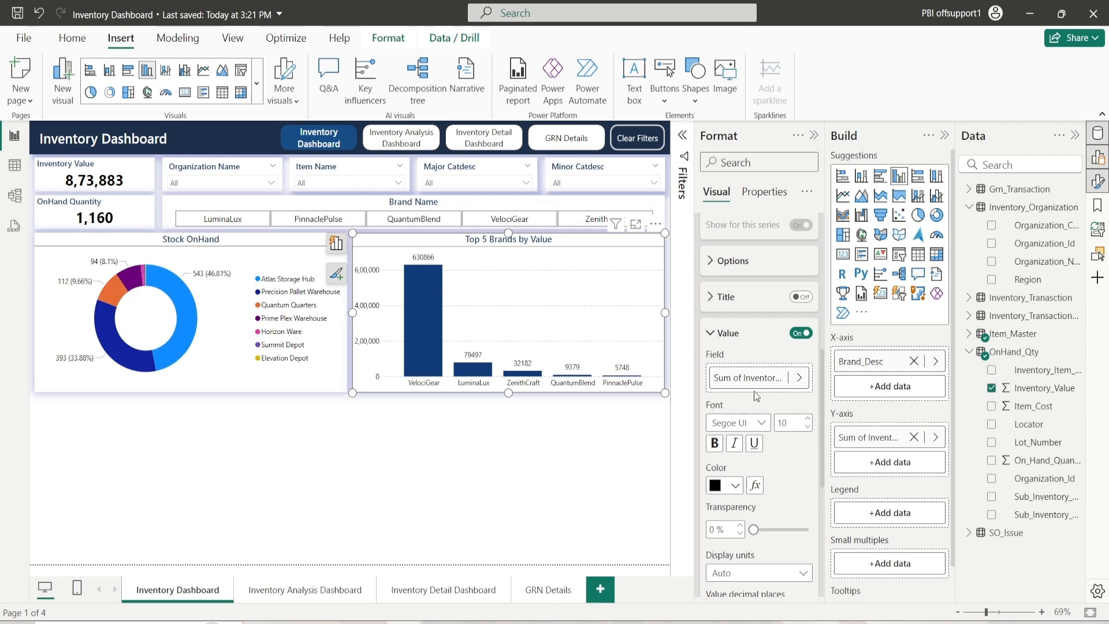
Step: Format the Inventory_Value column with a thousands separator and 0 decimal places
left_click(1041, 389)
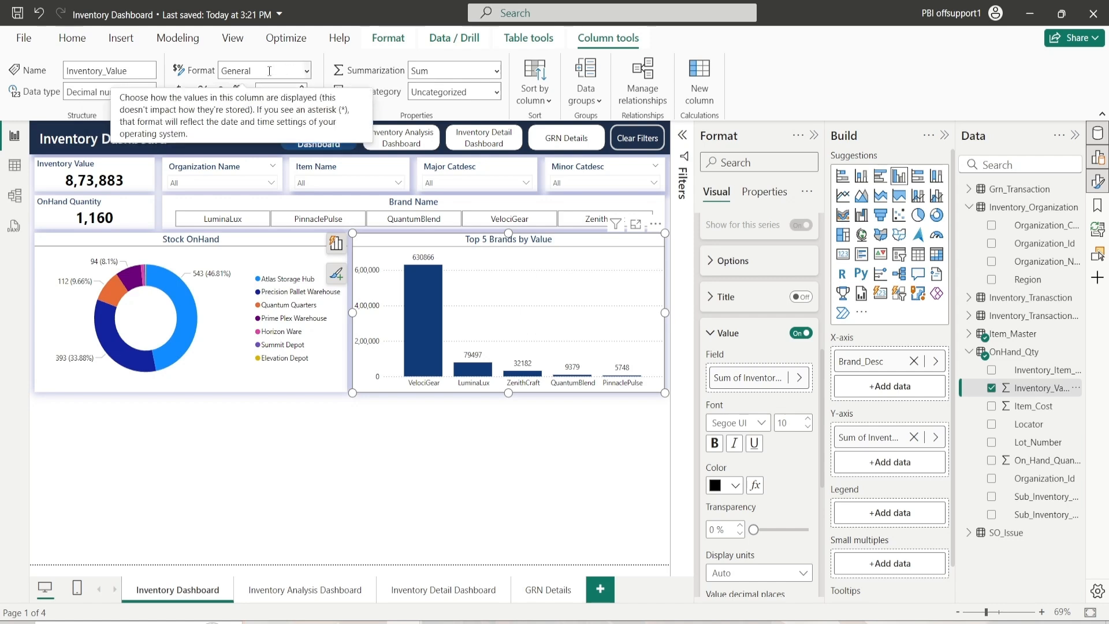
left_click(221, 93)
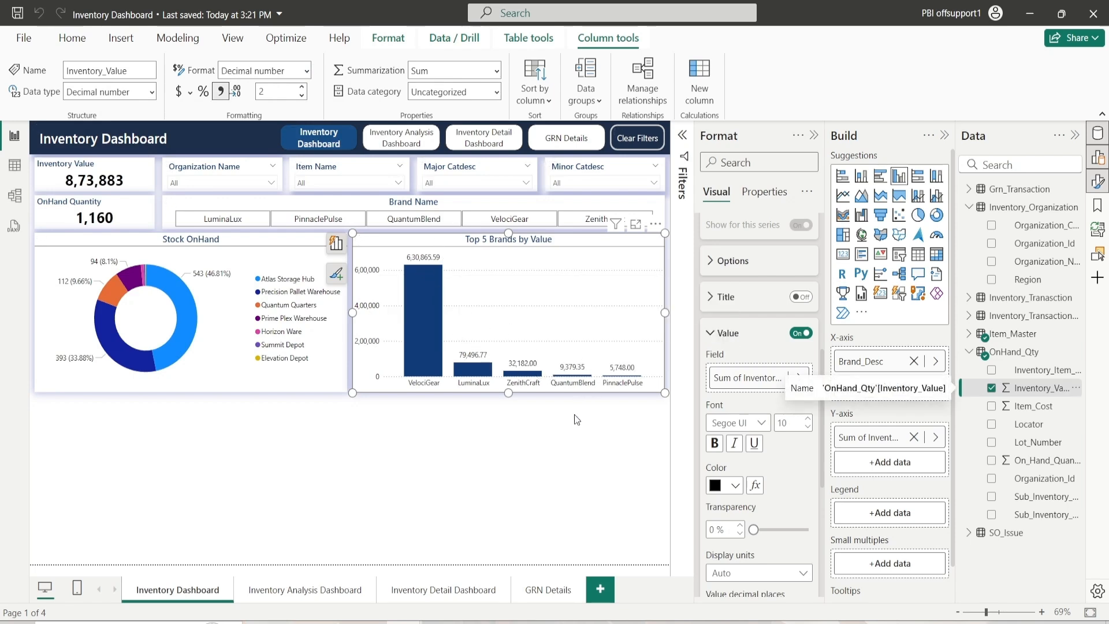
left_click(269, 94)
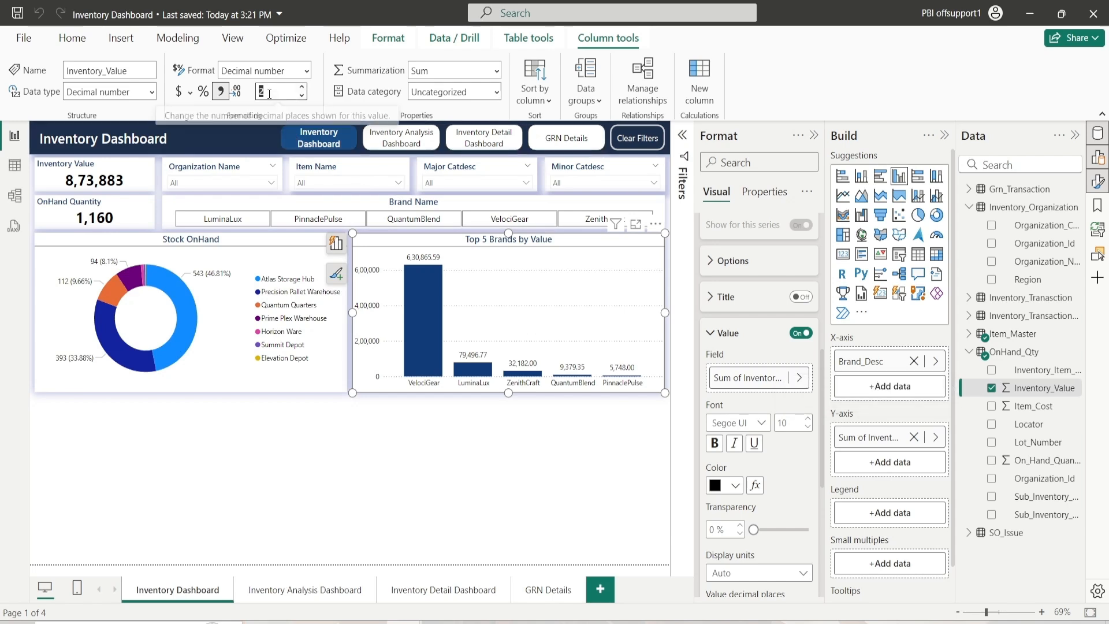
type("0")
key("BackSpace")
type("2")
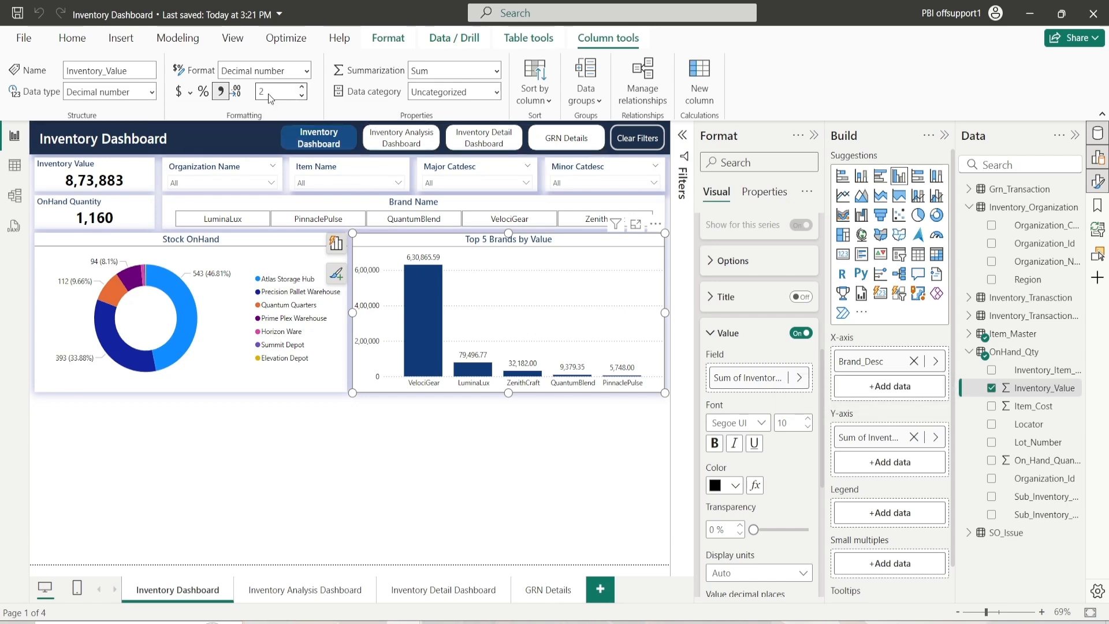
key("BackSpace")
type("0")
key("Return")
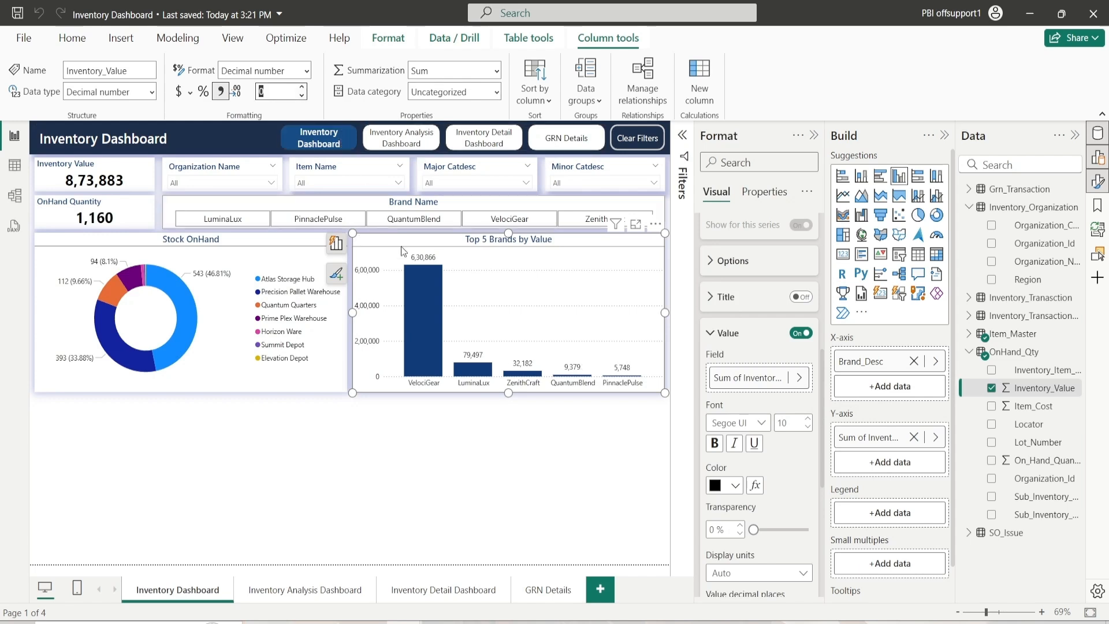
Step: Check the published report's Top 5 Brand by In-Stock Units view, then duplicate the Top 5 Brands by Value chart and place the copy lower on the page
left_click(748, 338)
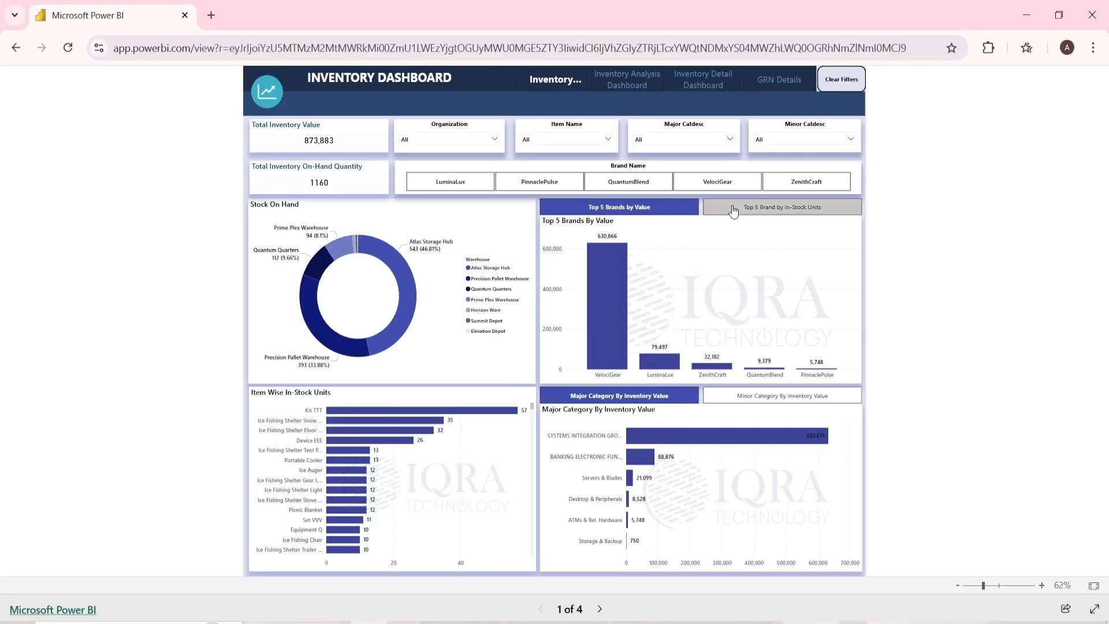
left_click(776, 210)
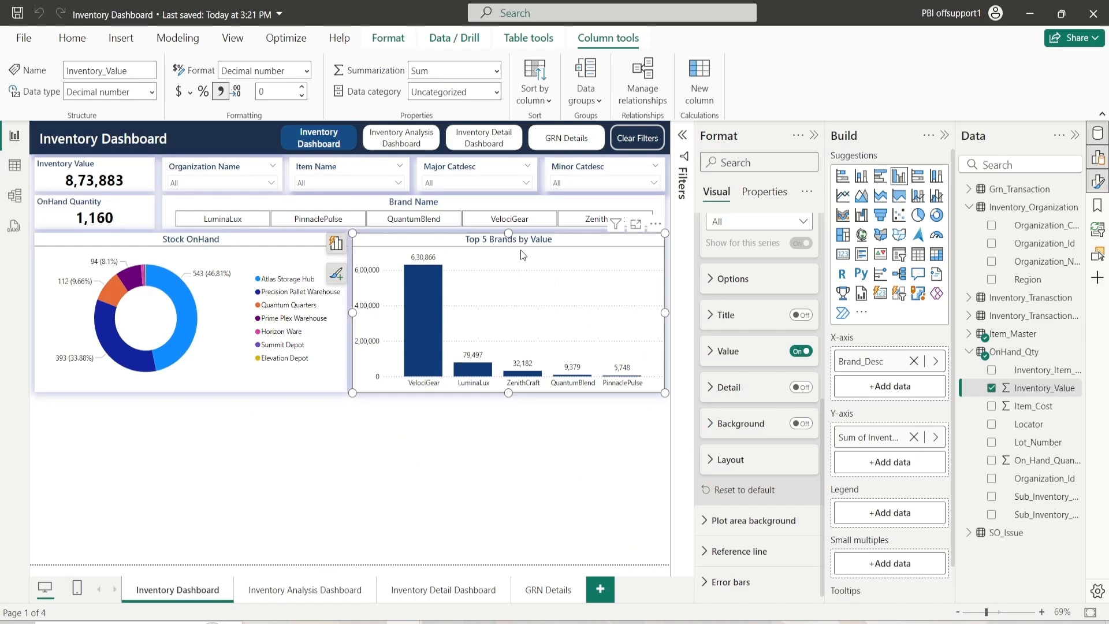
key("ctrl+c")
key("ctrl+v")
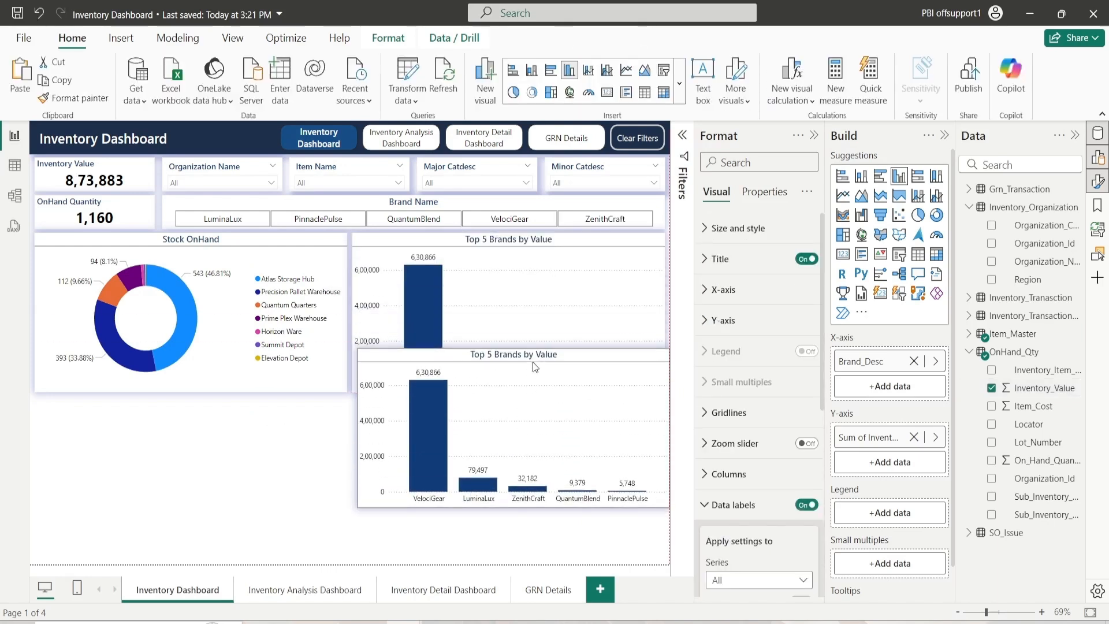
left_click_drag(535, 367, 537, 377)
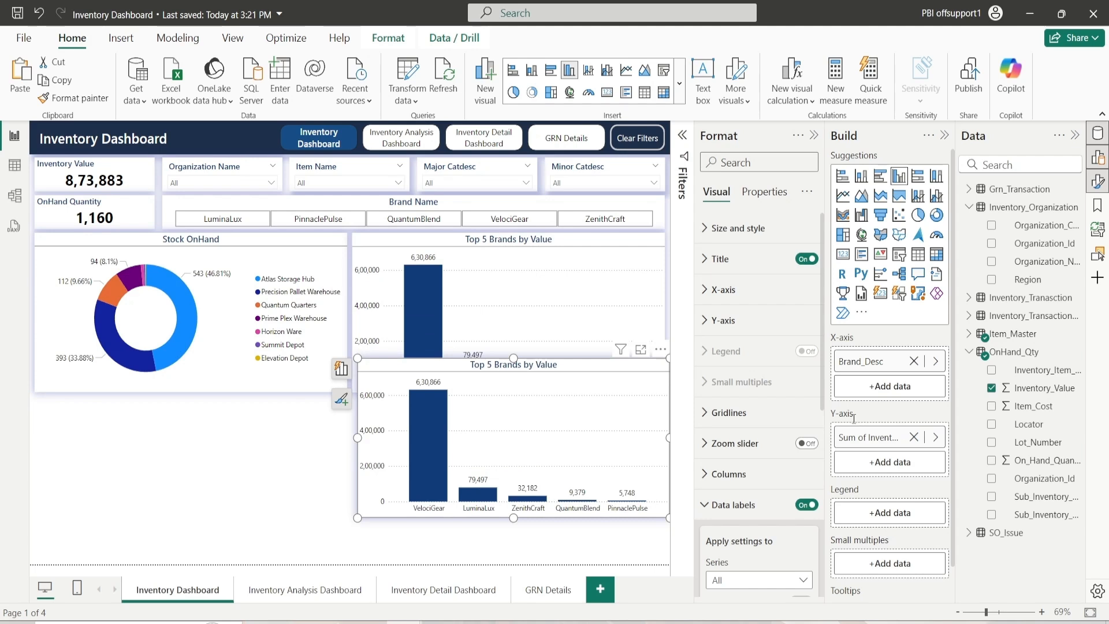
Step: Replace Inventory_Value with the on-hand quantity field on the copied chart's Y-axis and move the copy slightly further down
left_click(913, 438)
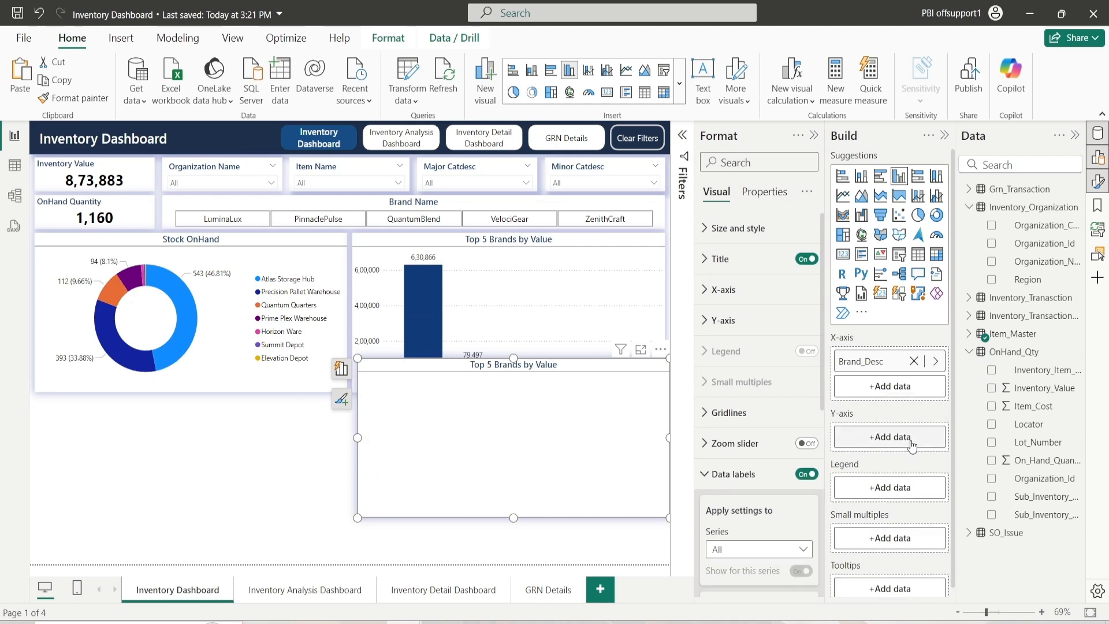
left_click_drag(1029, 460, 890, 438)
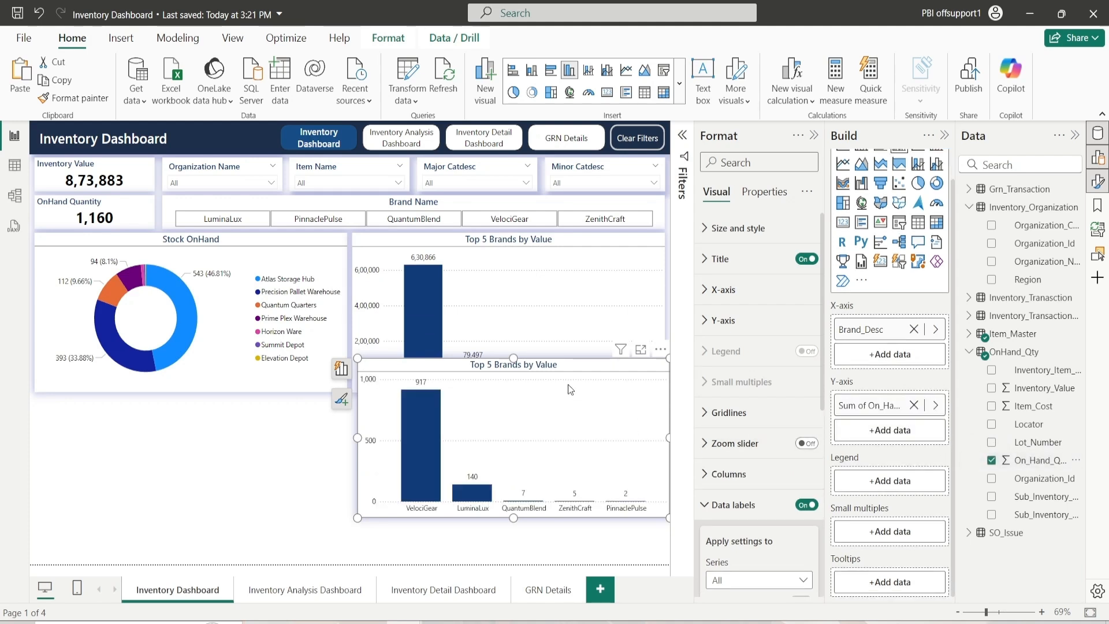
mouse_move(567, 372)
left_mouse_down()
mouse_move(522, 373)
mouse_move(568, 385)
left_mouse_up()
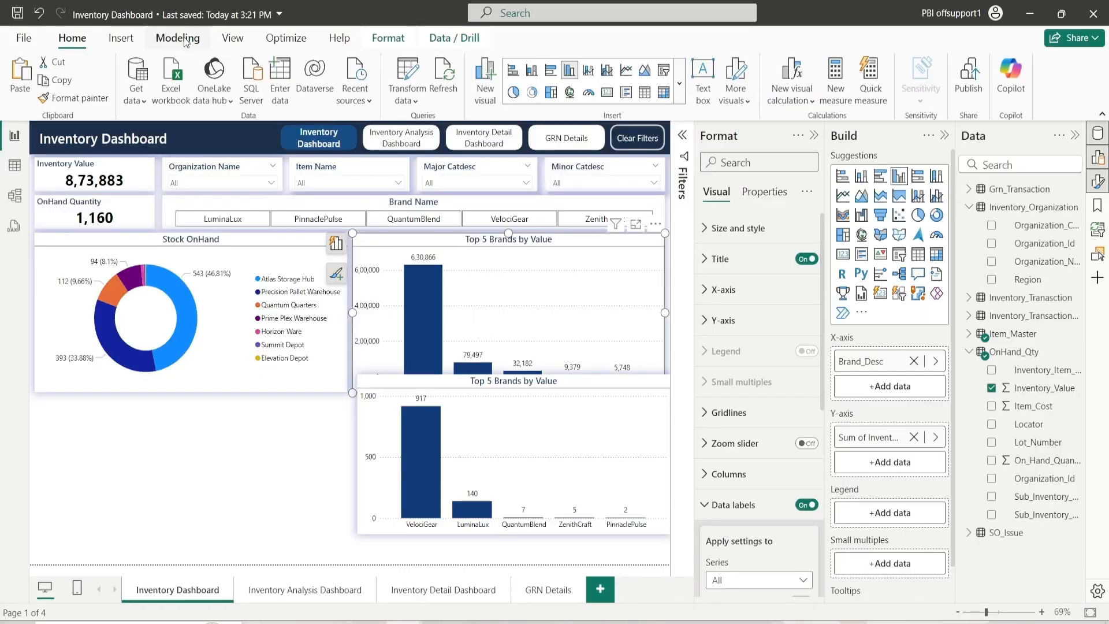
Step: Insert a bookmark navigator and place it across the top edge of the original Top 5 Brands by Value chart
left_click(120, 38)
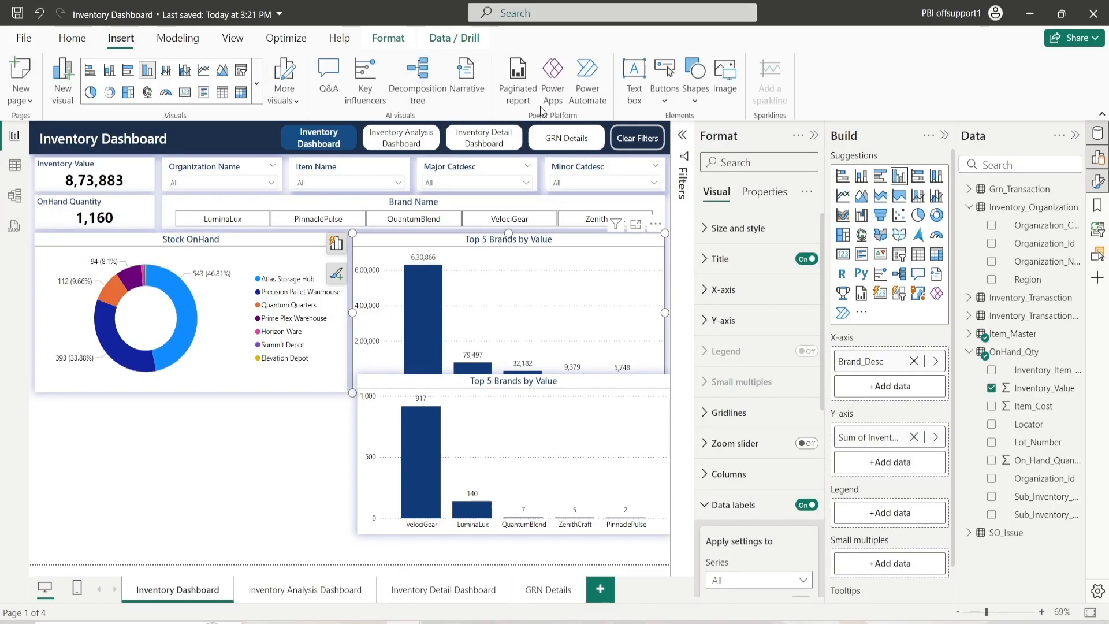
left_click(662, 96)
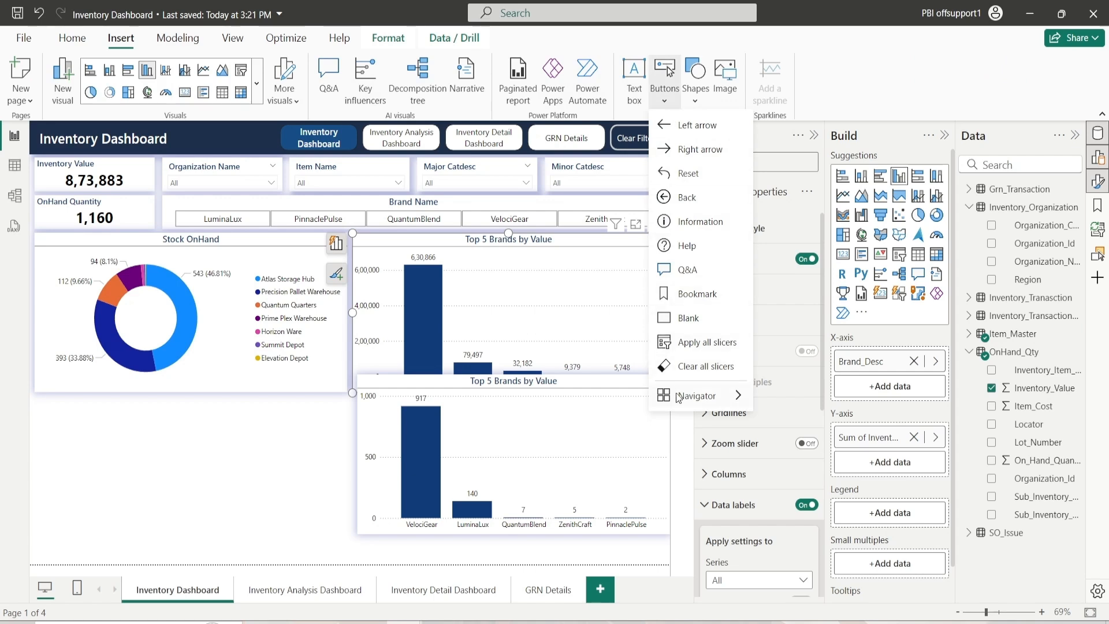
mouse_move(680, 396)
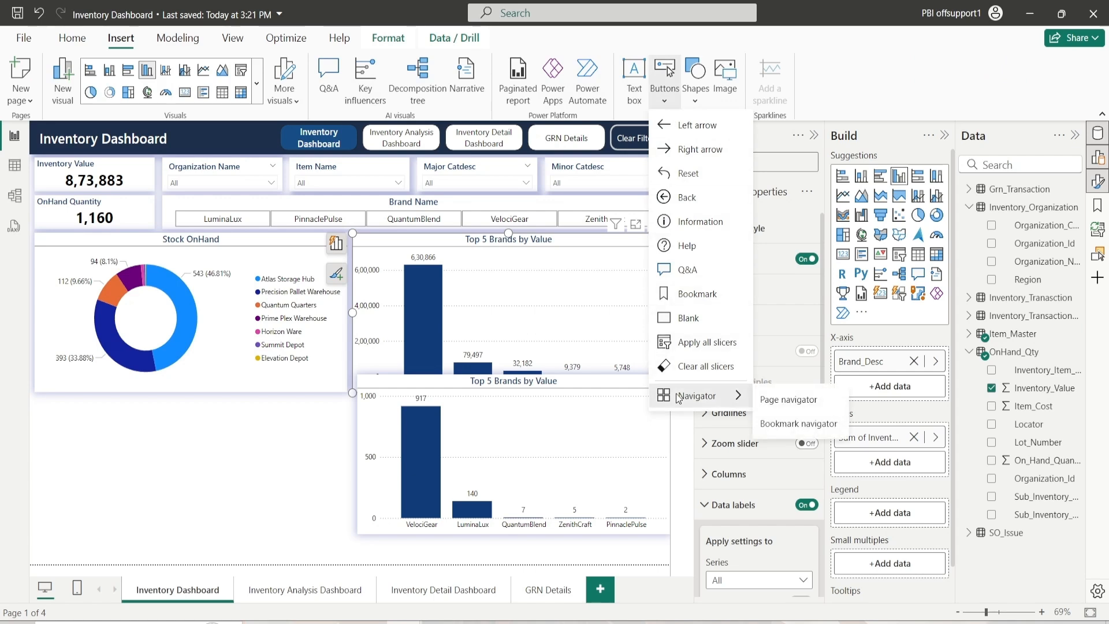
left_click(802, 425)
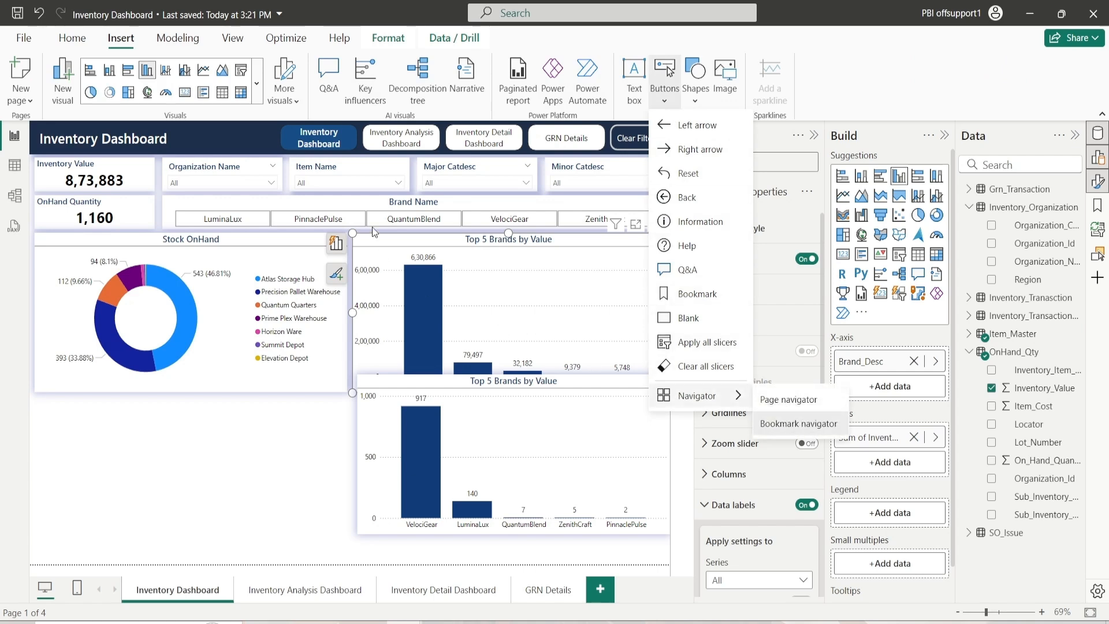
left_click_drag(356, 205, 507, 248)
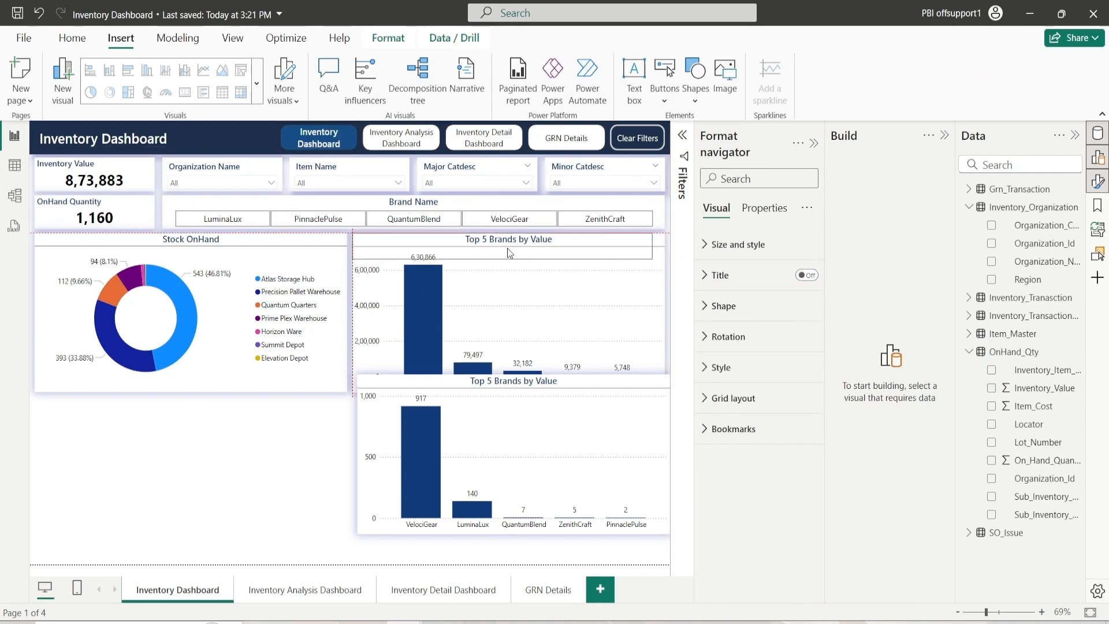
Step: Set the bookmark navigator's height to 40 and width to 625, with horizontal position 645 and vertical position 215
left_click(734, 244)
left_click(749, 281)
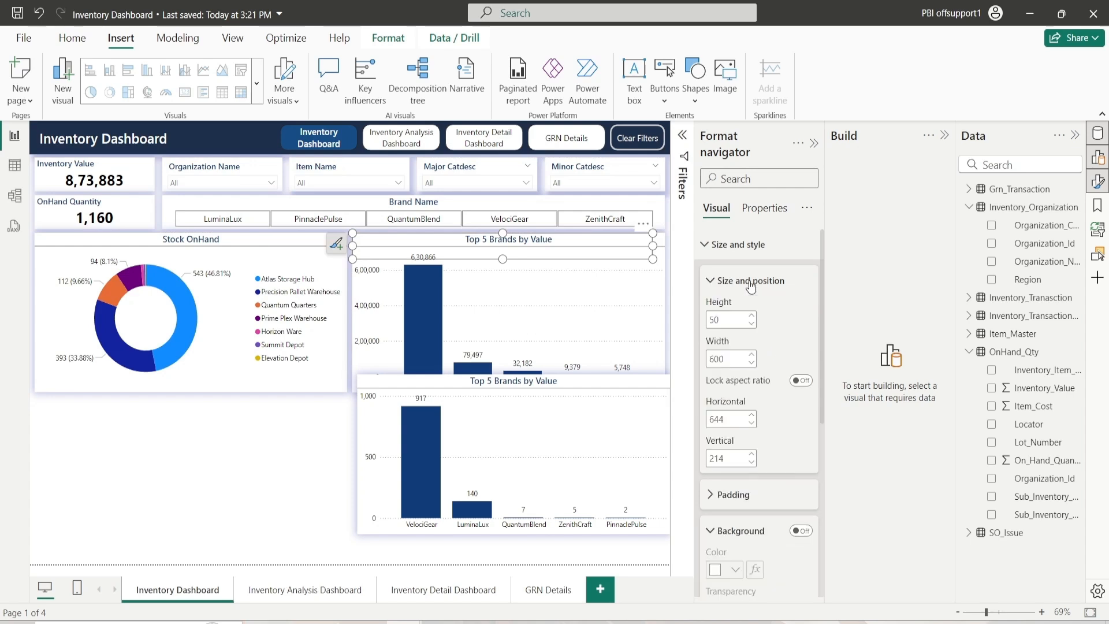
double_click(728, 319)
type("40")
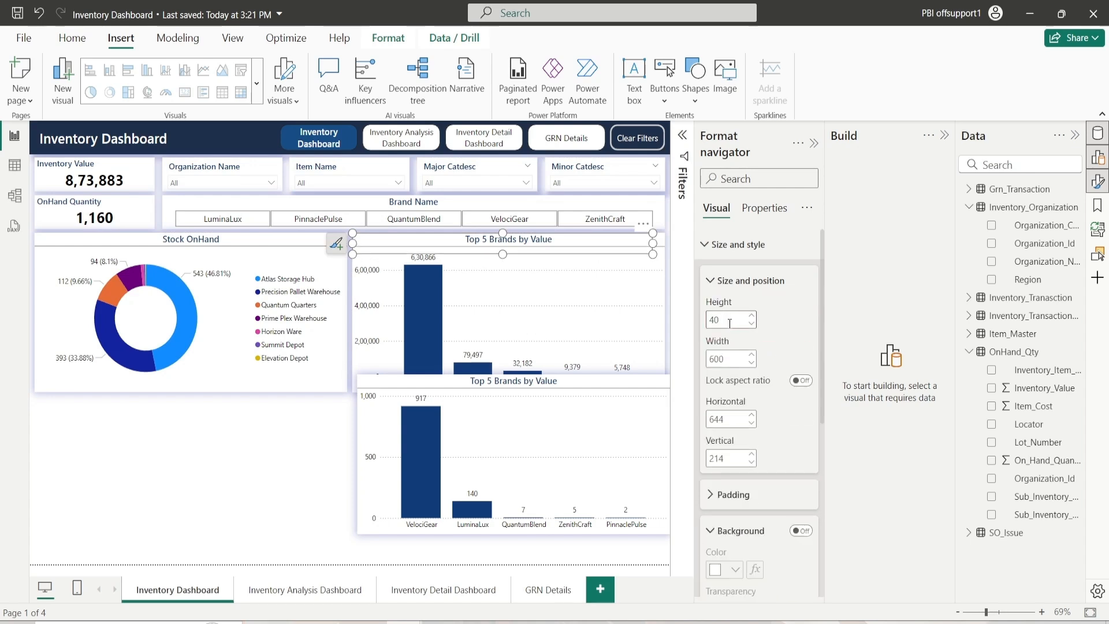
double_click(737, 358)
type("625")
key("Return")
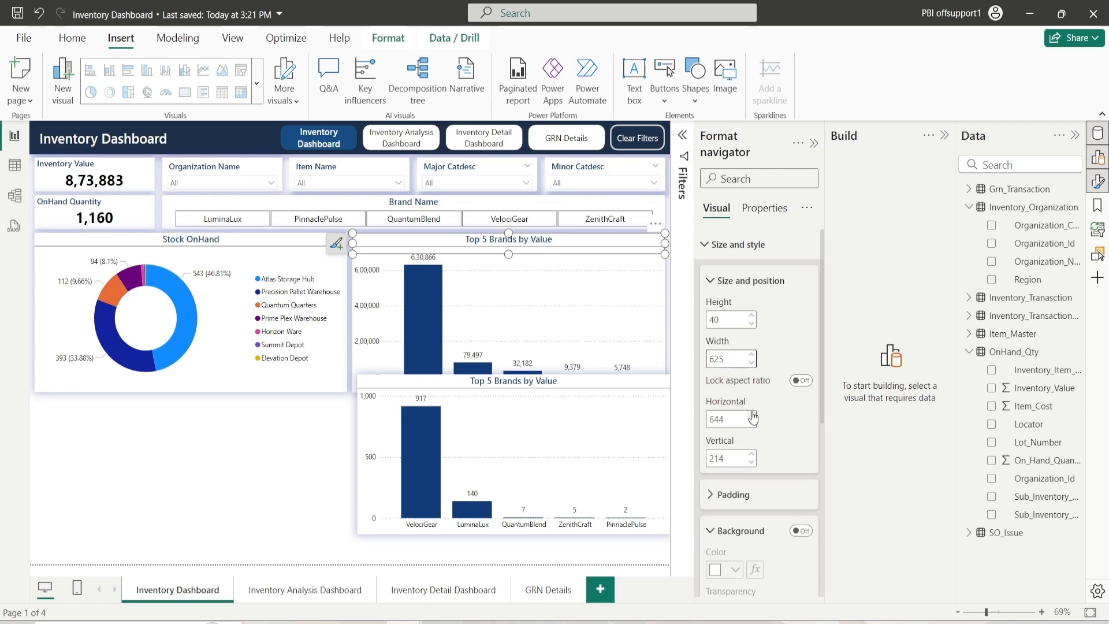
left_click(723, 425)
left_click(752, 455)
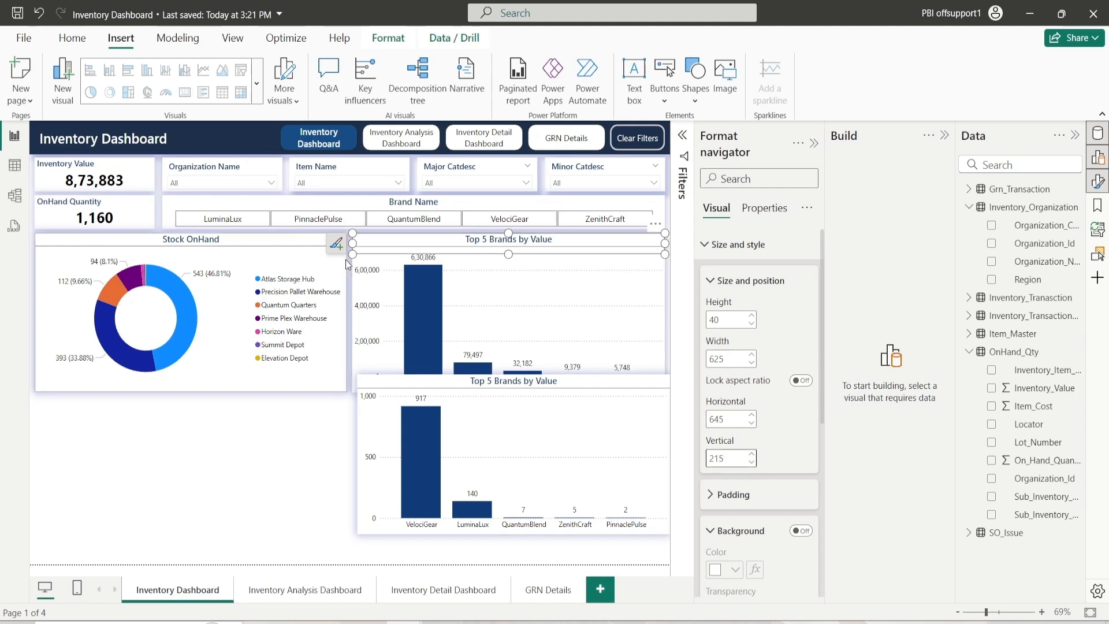
Step: Shrink the original Top 5 Brands by Value chart from its upper edge to a height of about 265, below the bookmark navigator
left_click(664, 263)
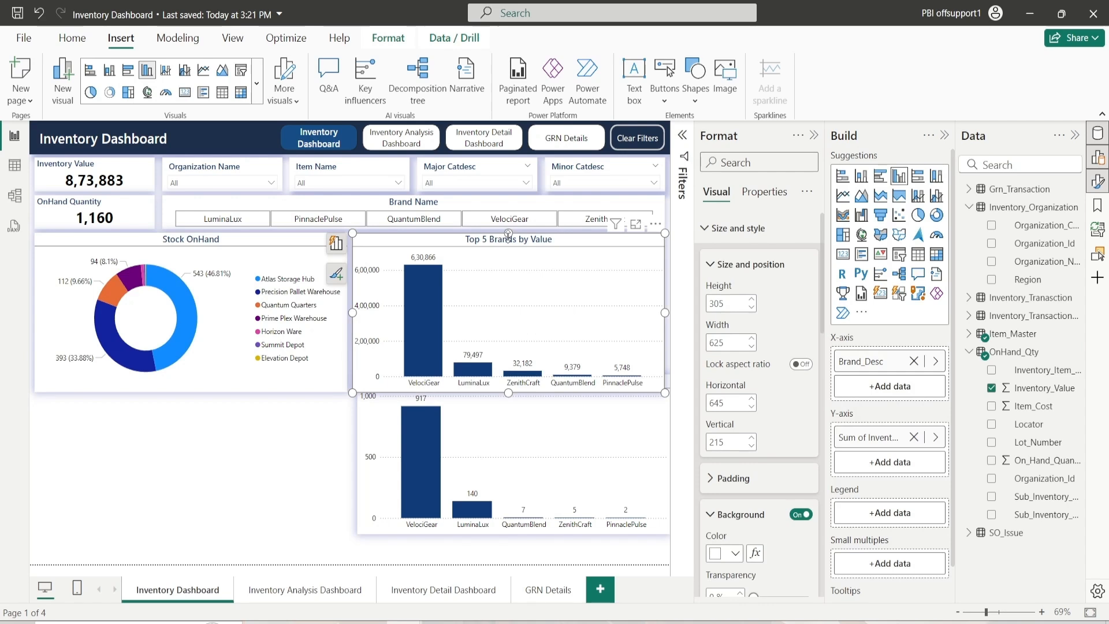
mouse_move(508, 239)
left_mouse_down()
mouse_move(507, 272)
mouse_move(506, 260)
left_mouse_up()
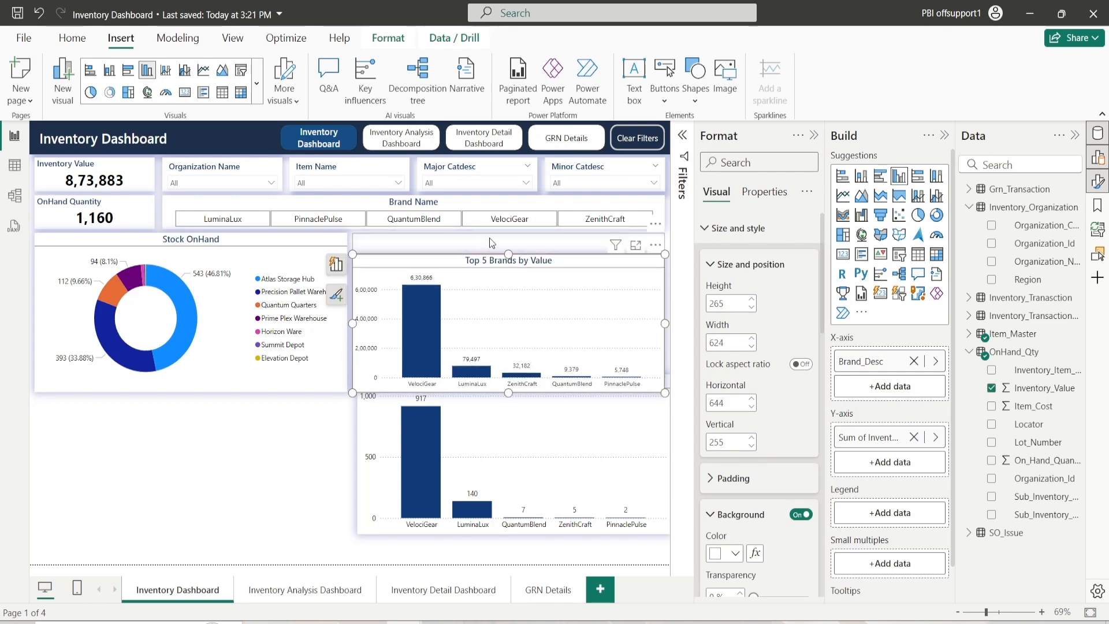
left_click(487, 242)
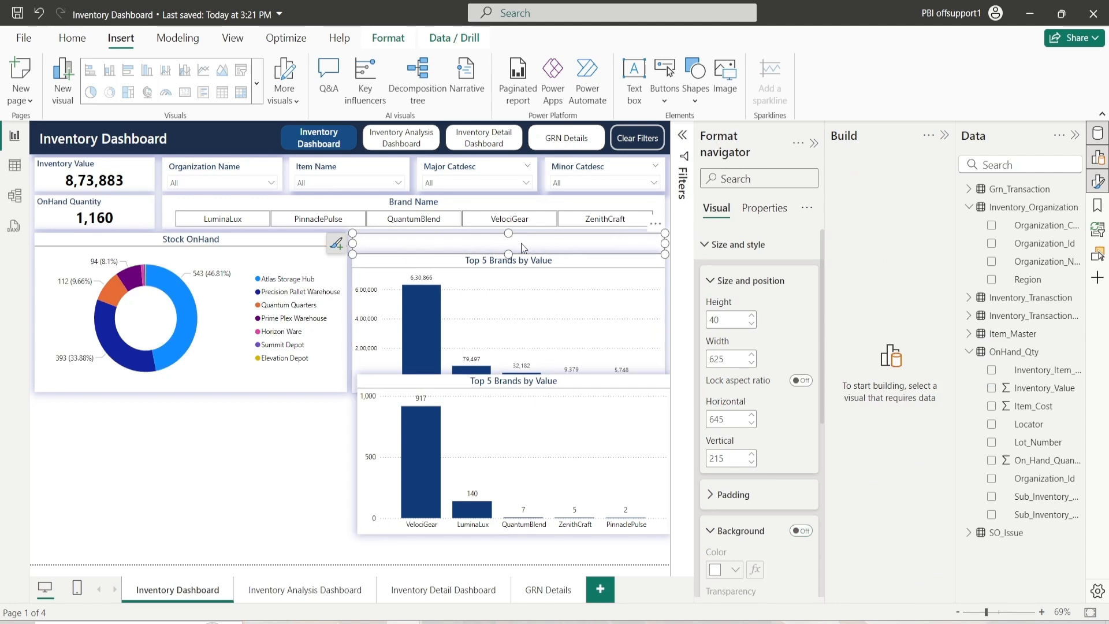
Step: Show the bookmark and selection lists in place of the build and format settings, and add two bookmarks
left_click(1097, 206)
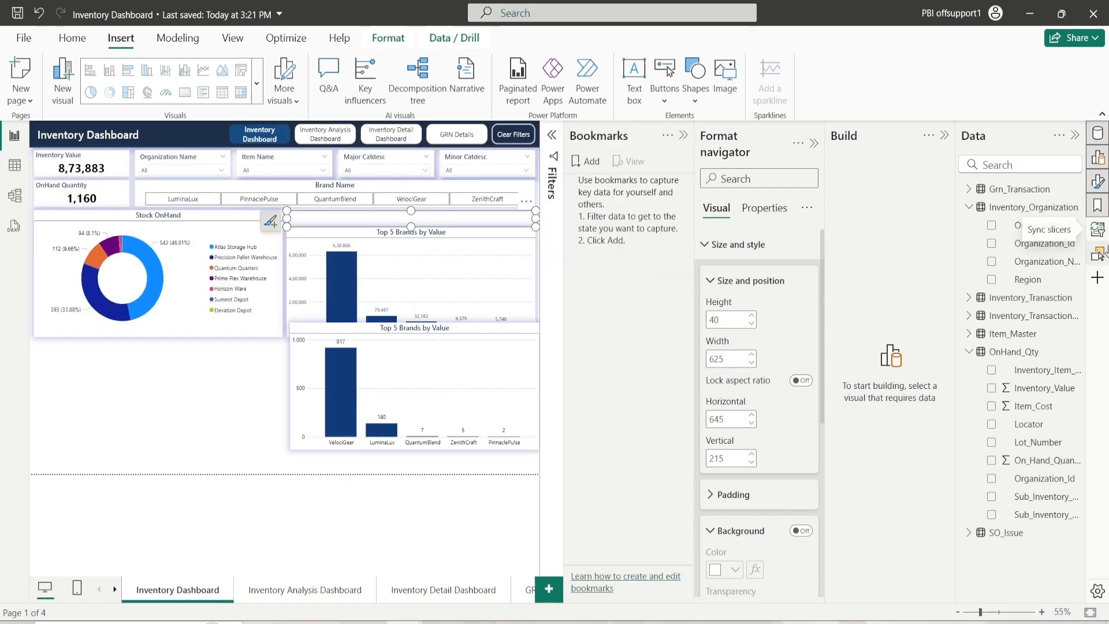
left_click(1099, 255)
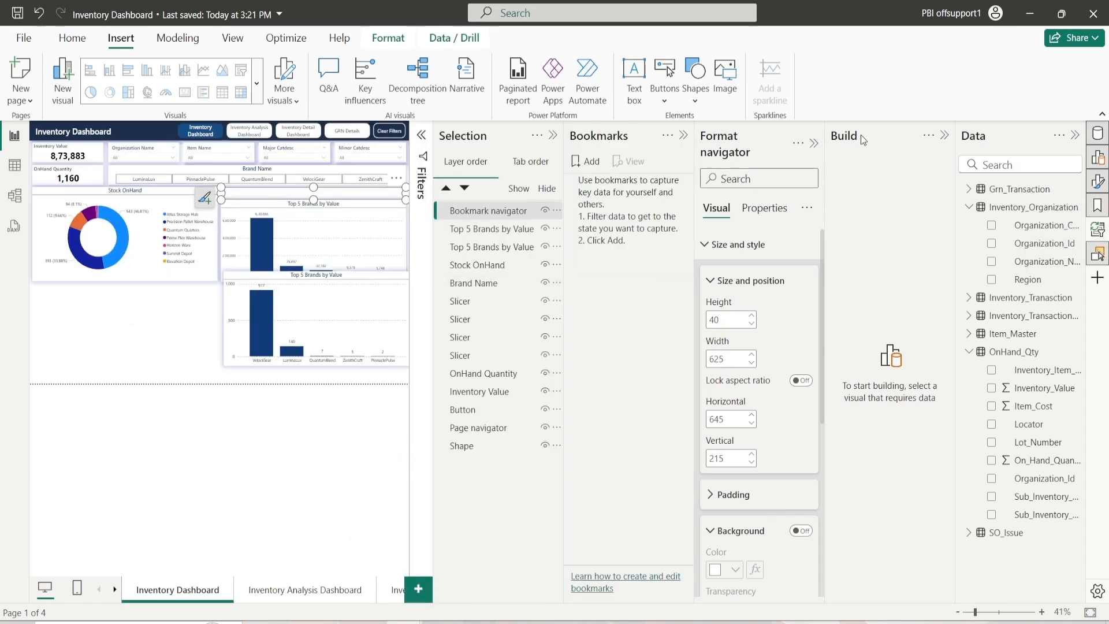
left_click(946, 136)
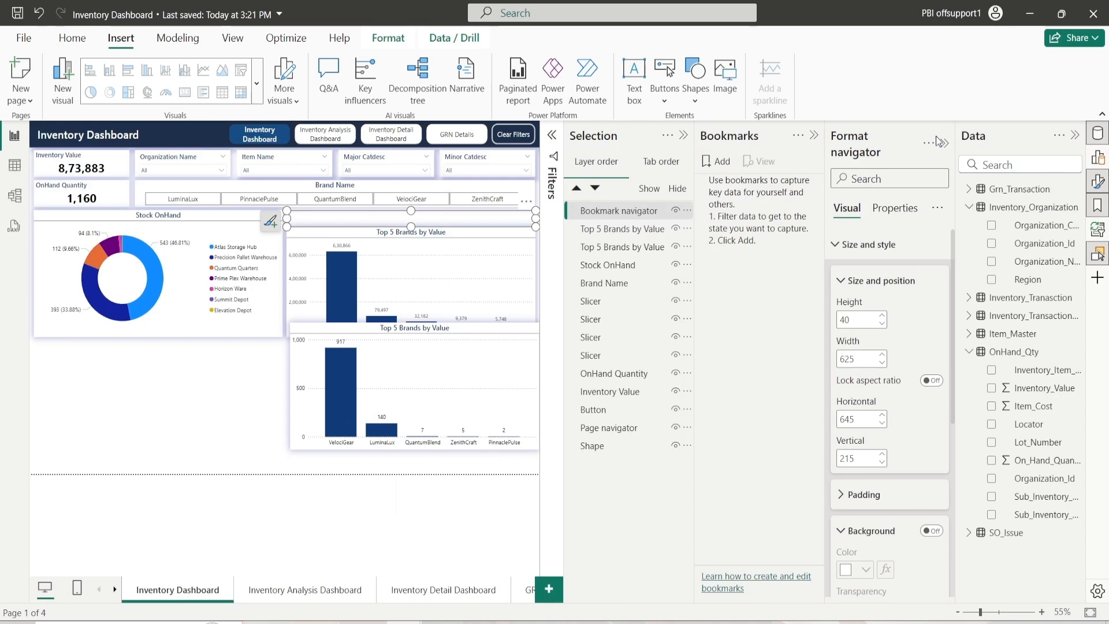
left_click(944, 141)
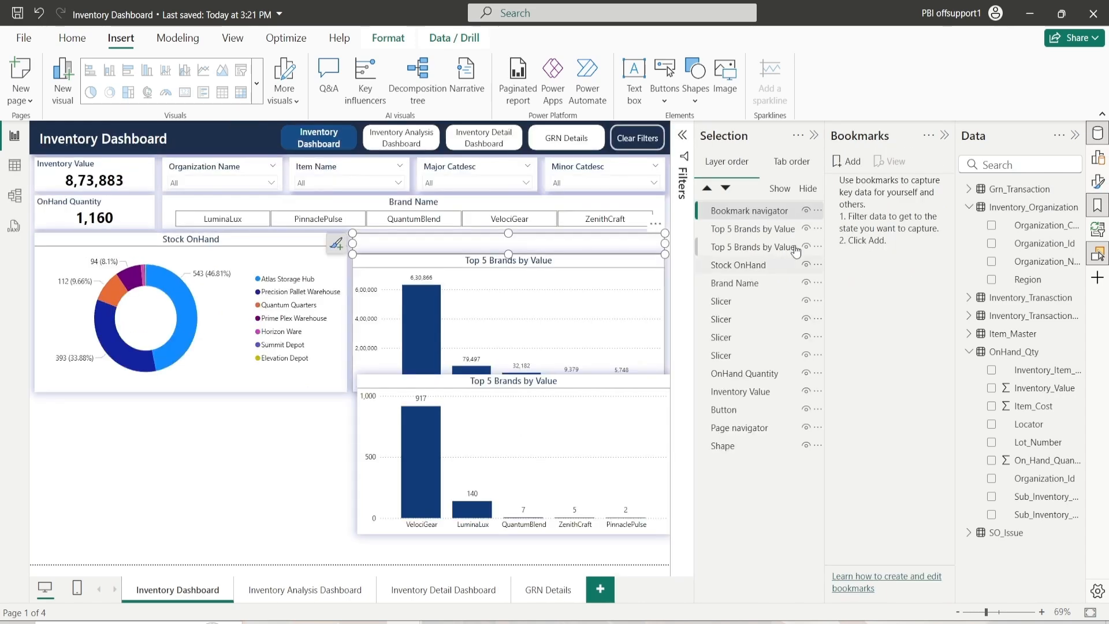
left_click(853, 164)
left_click(853, 165)
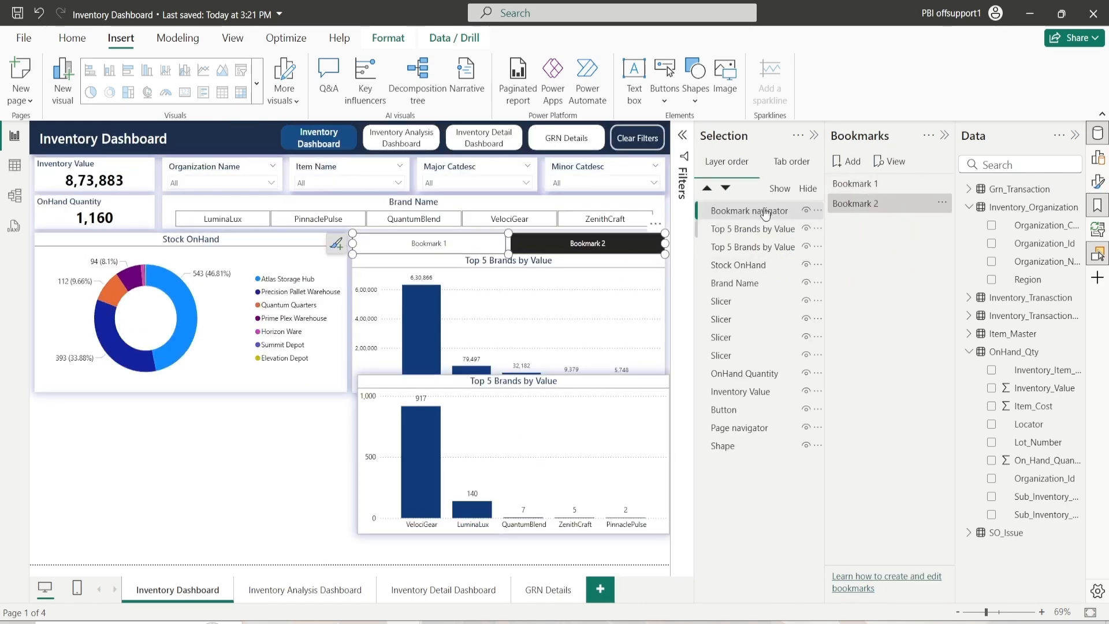
Step: Rename the first bookmark as "Top 5 Brands by Value"
double_click(861, 185)
left_click(887, 176)
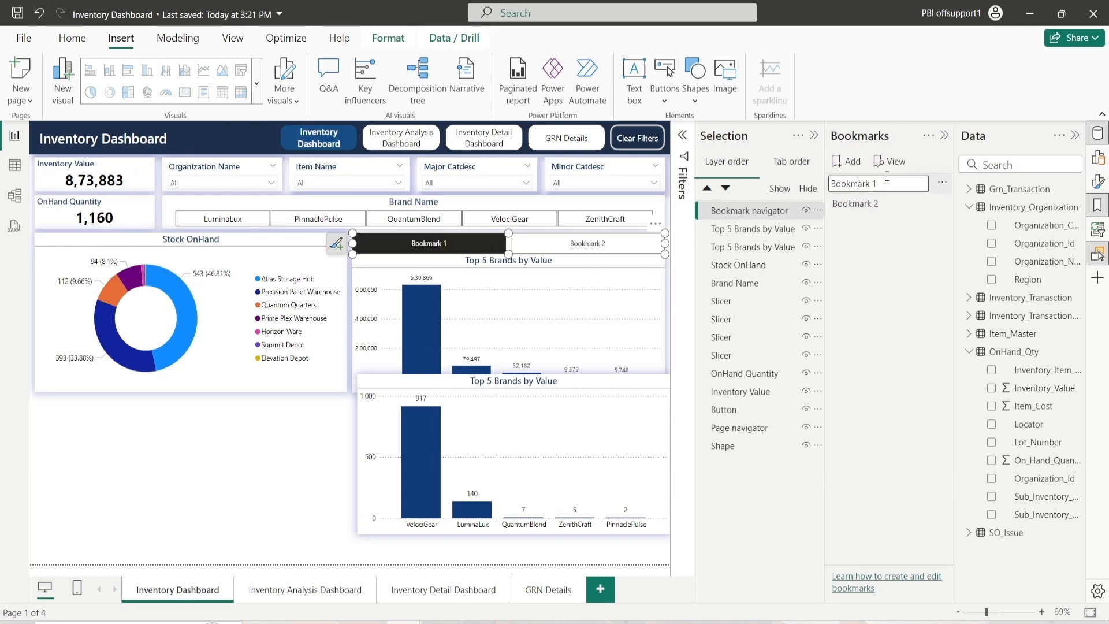
triple_click(887, 176)
type("Top 5 Brands by Value")
key("Return")
Step: Rename the second bookmark as "Top 5 Brands by In stock"
double_click(890, 202)
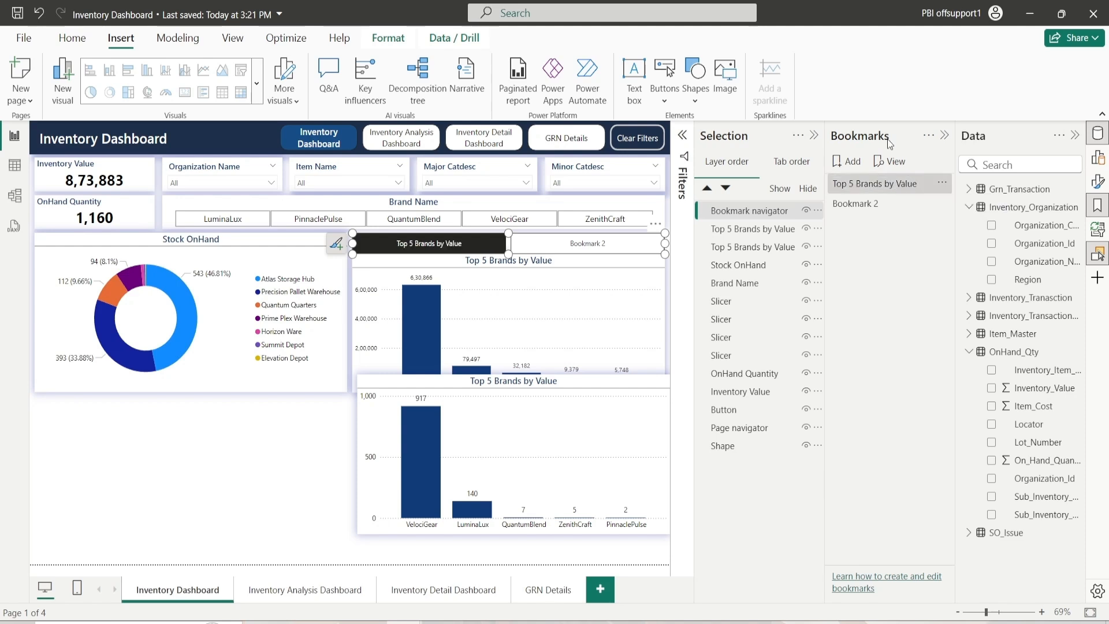
triple_click(891, 202)
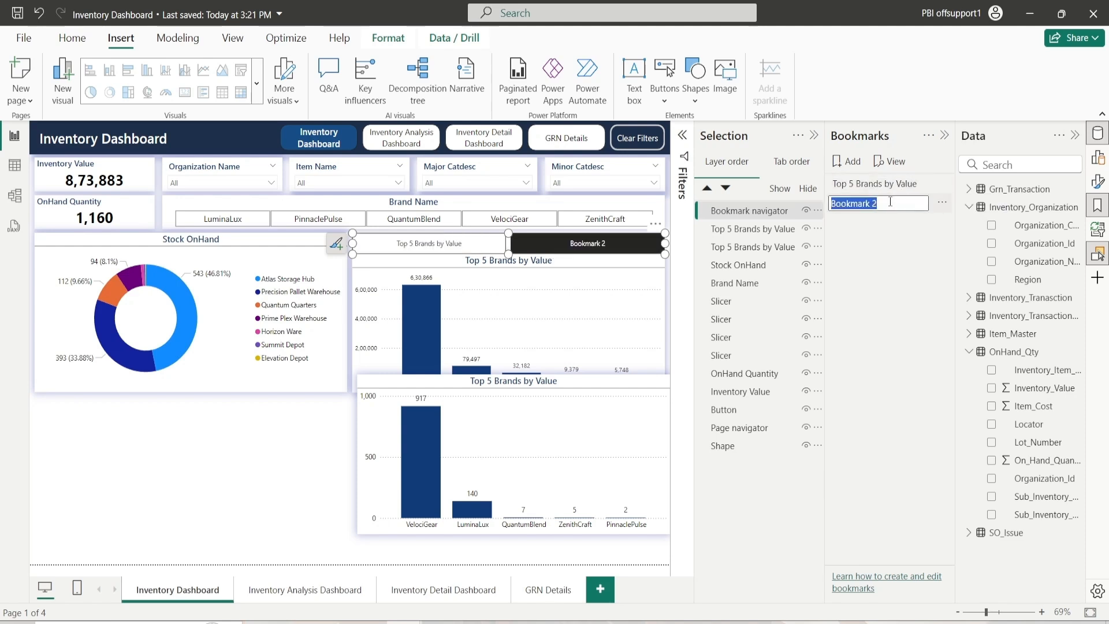
type("Top 5 Brands")
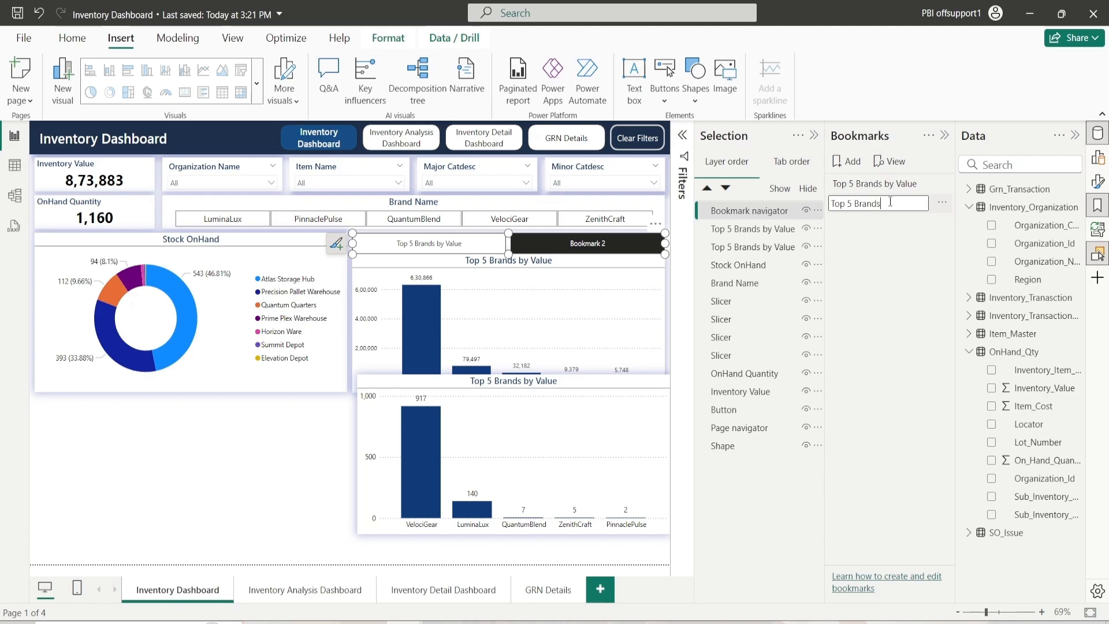
key("Return")
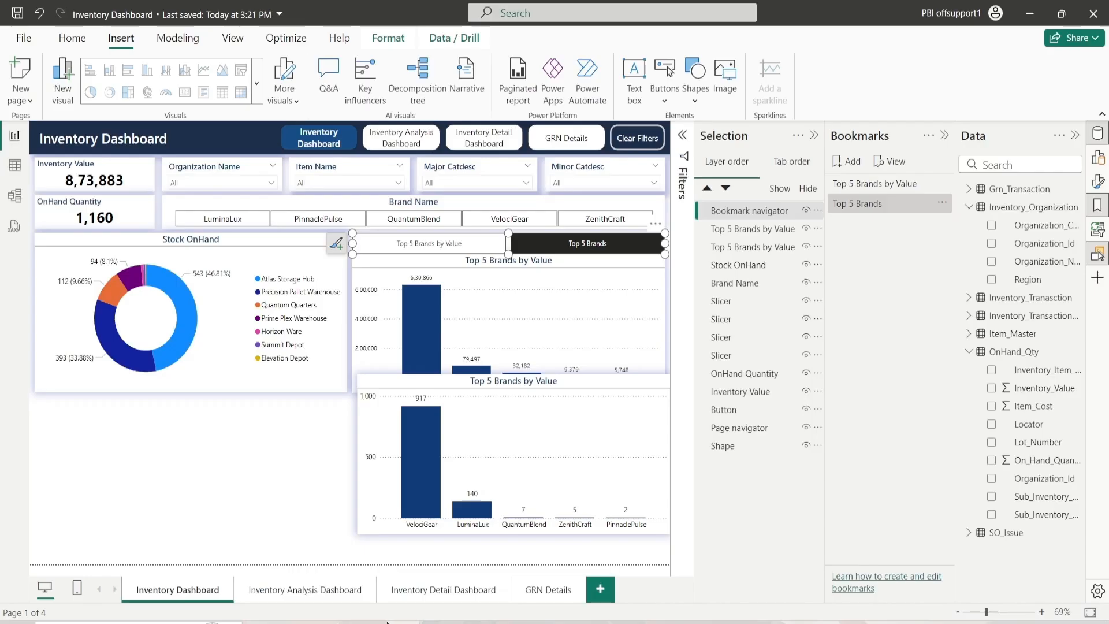
left_click(898, 204)
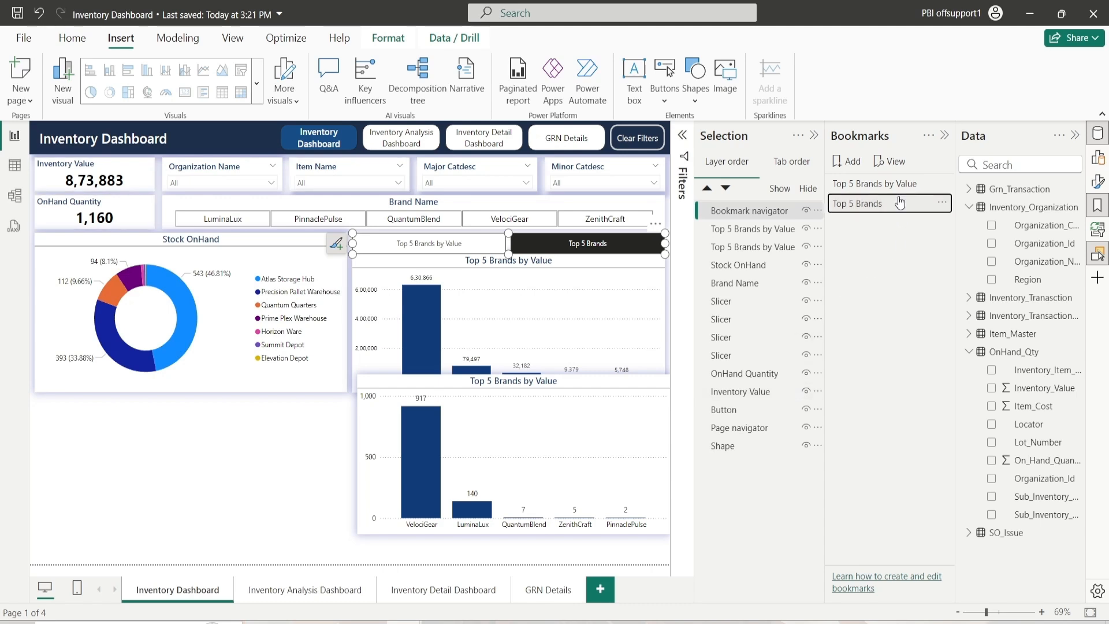
double_click(898, 205)
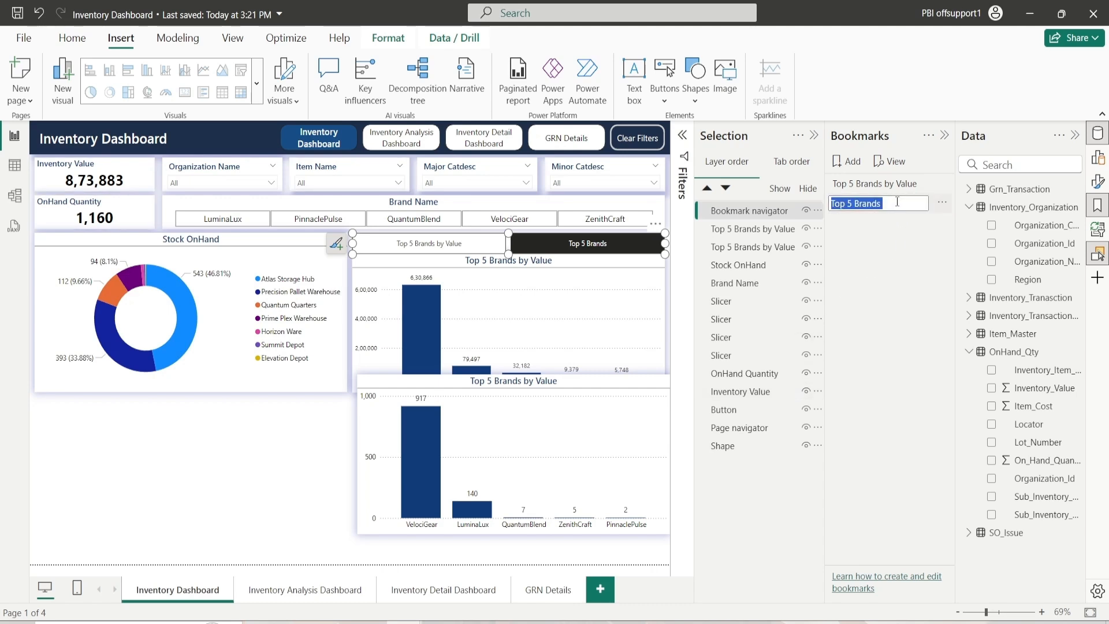
left_click(898, 203)
type("by In sto...")
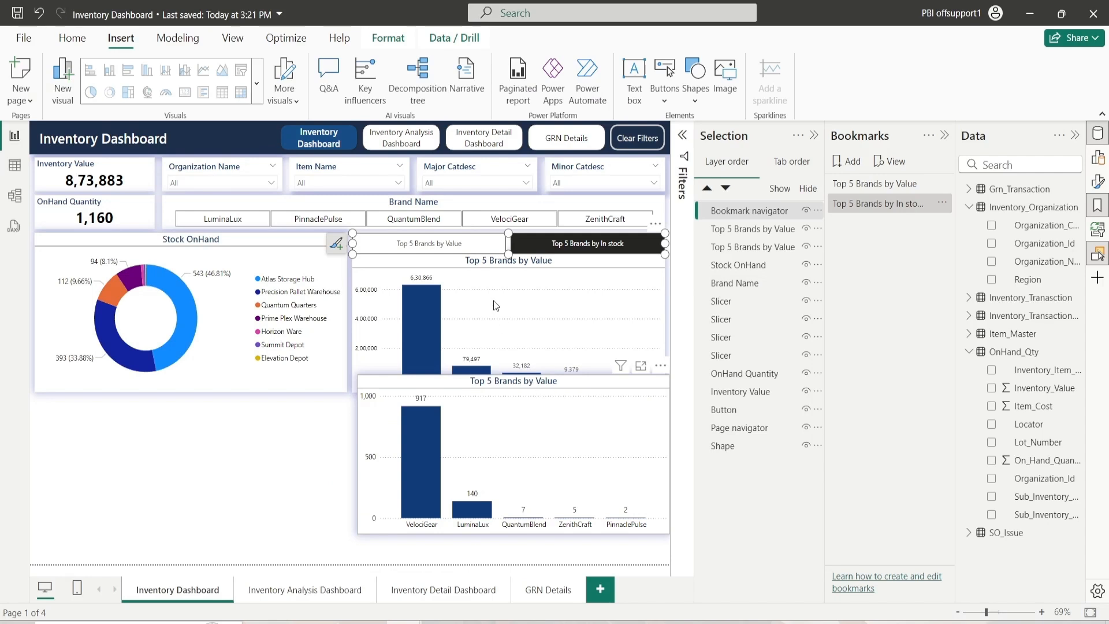
Step: Set the on-hand quantity chart's height to 265 and width to 625, and place it over the value chart below the navigator
left_click(505, 386)
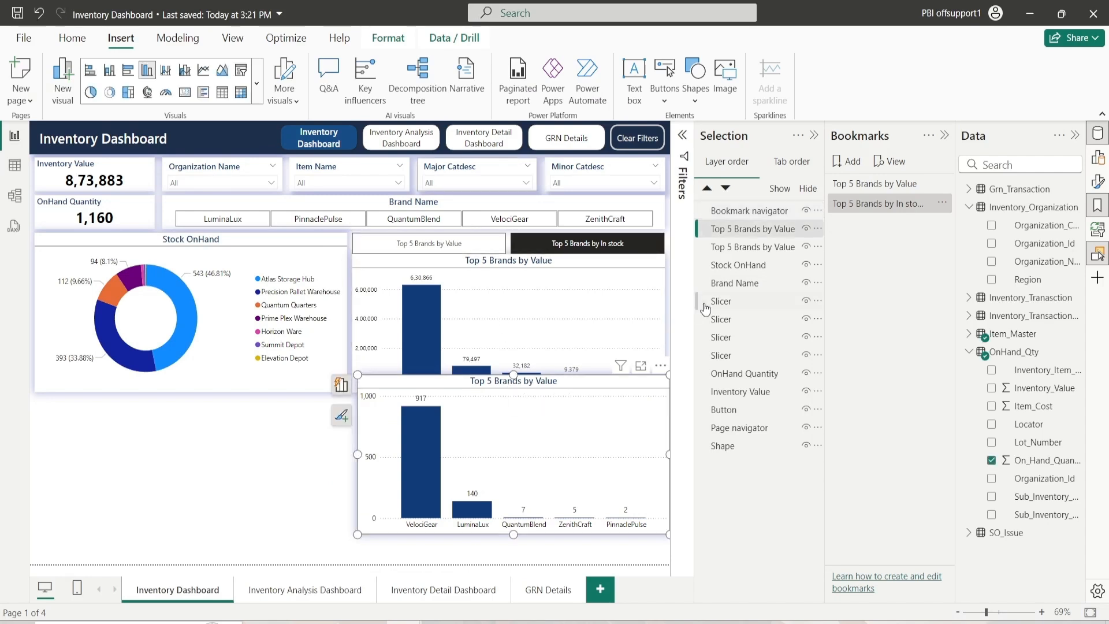
left_click(1098, 181)
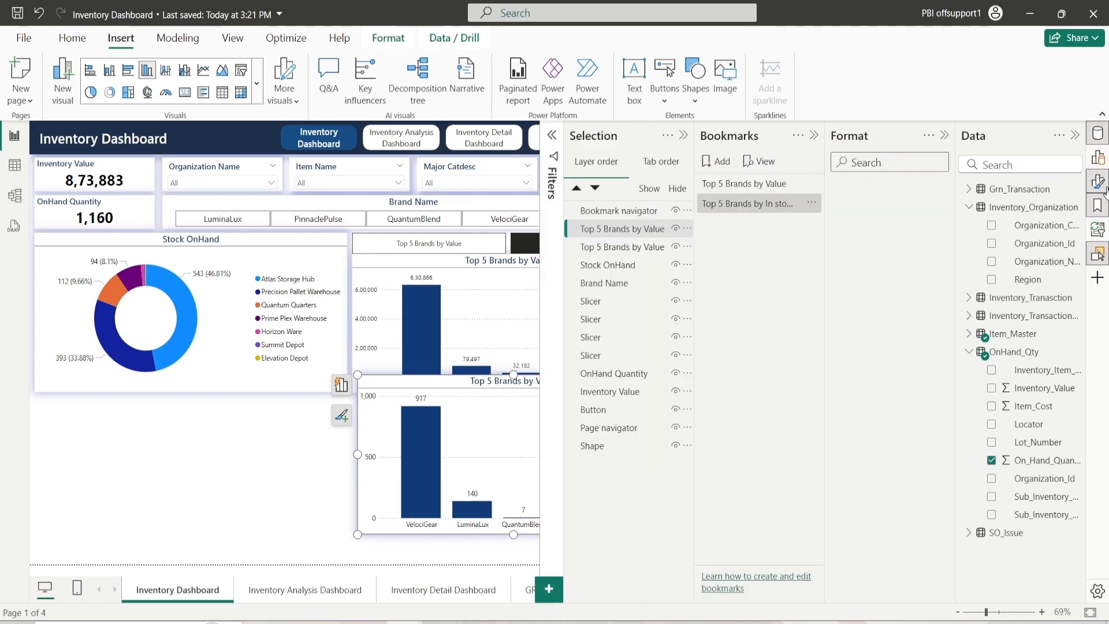
left_click(867, 227)
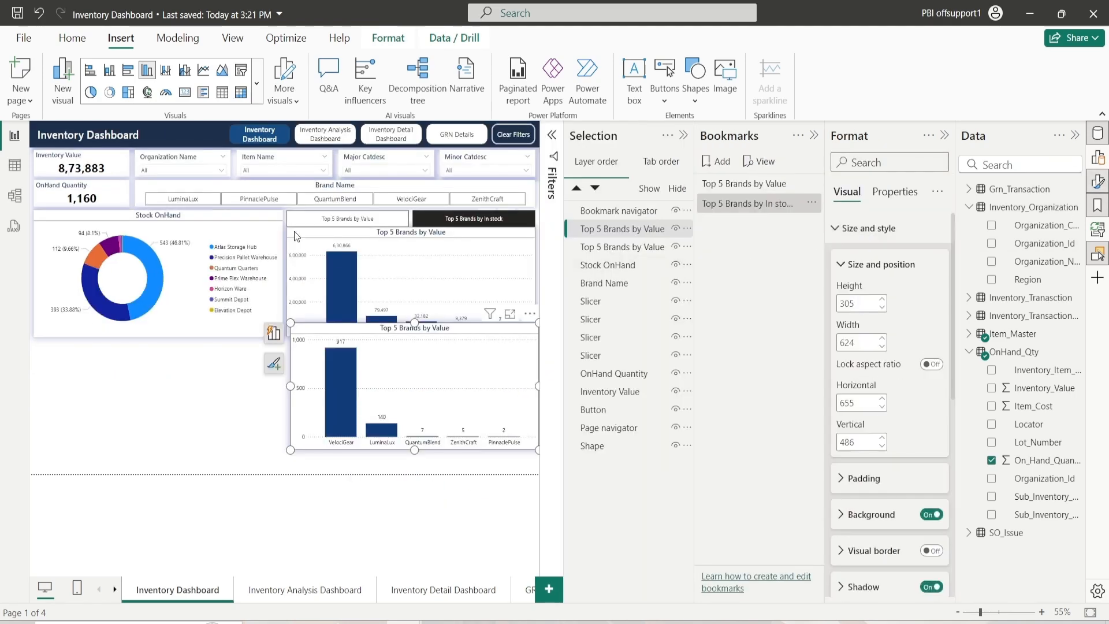
left_click(293, 231)
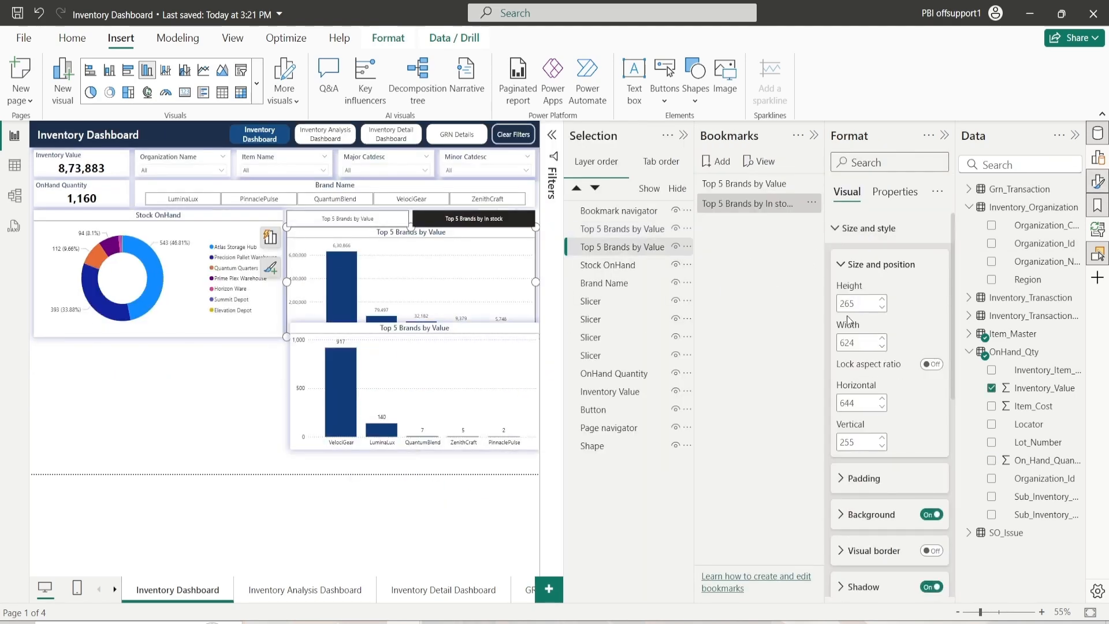
left_click(299, 360)
double_click(872, 303)
type("3")
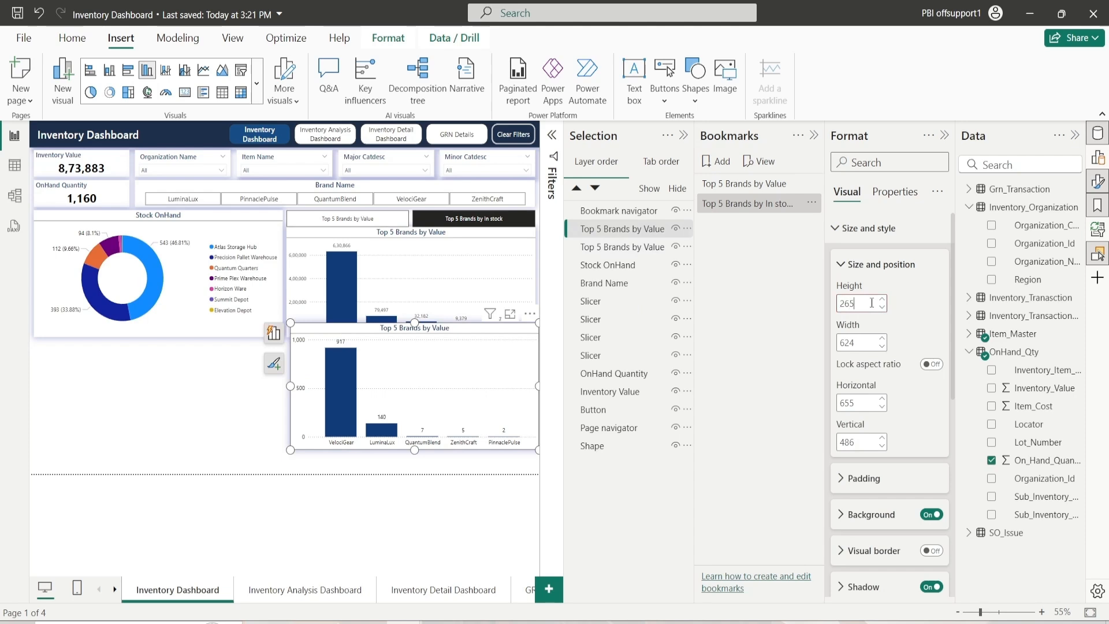
type("65")
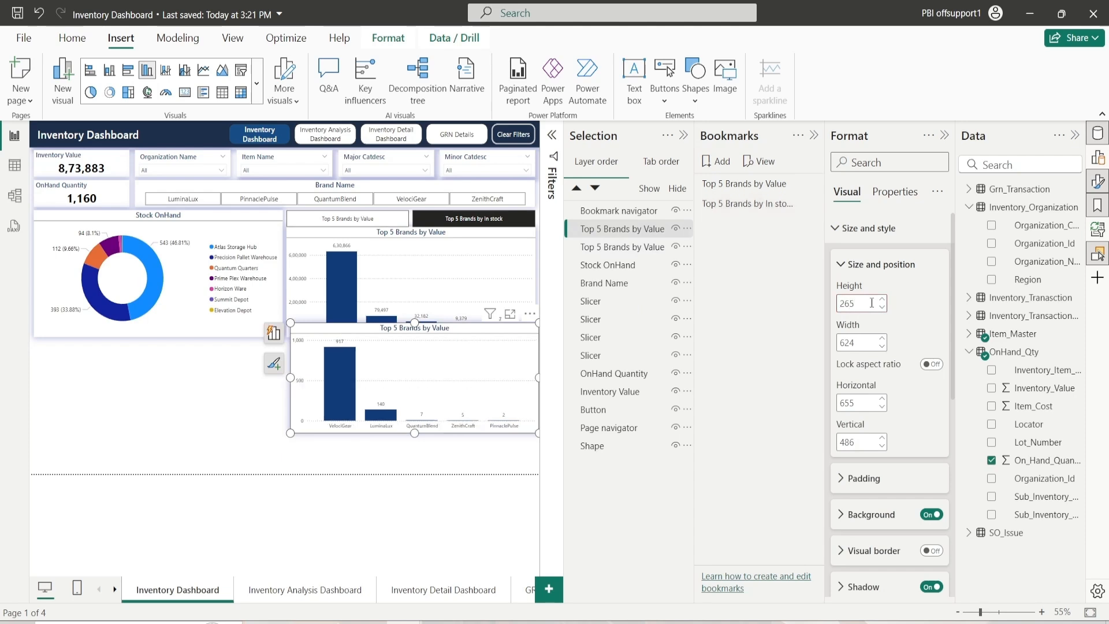
left_click(882, 338)
left_click_drag(423, 334, 418, 243)
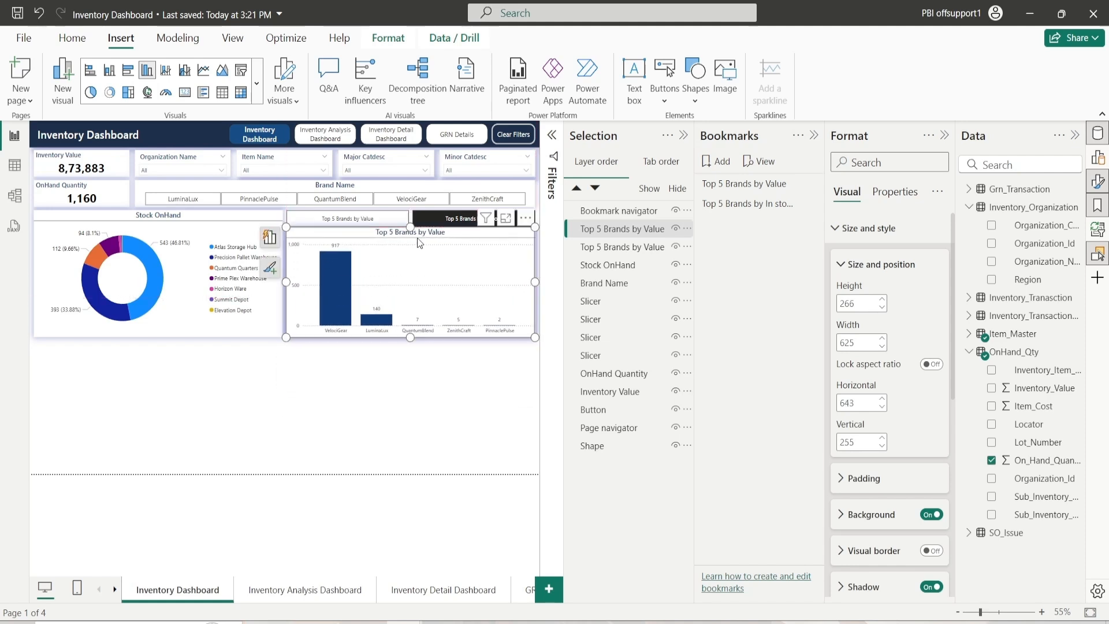
Step: Select both Top 5 Brands charts together, without the bookmark navigator, and collapse the size and position settings
left_click(642, 215)
left_click(617, 247, "ctrl")
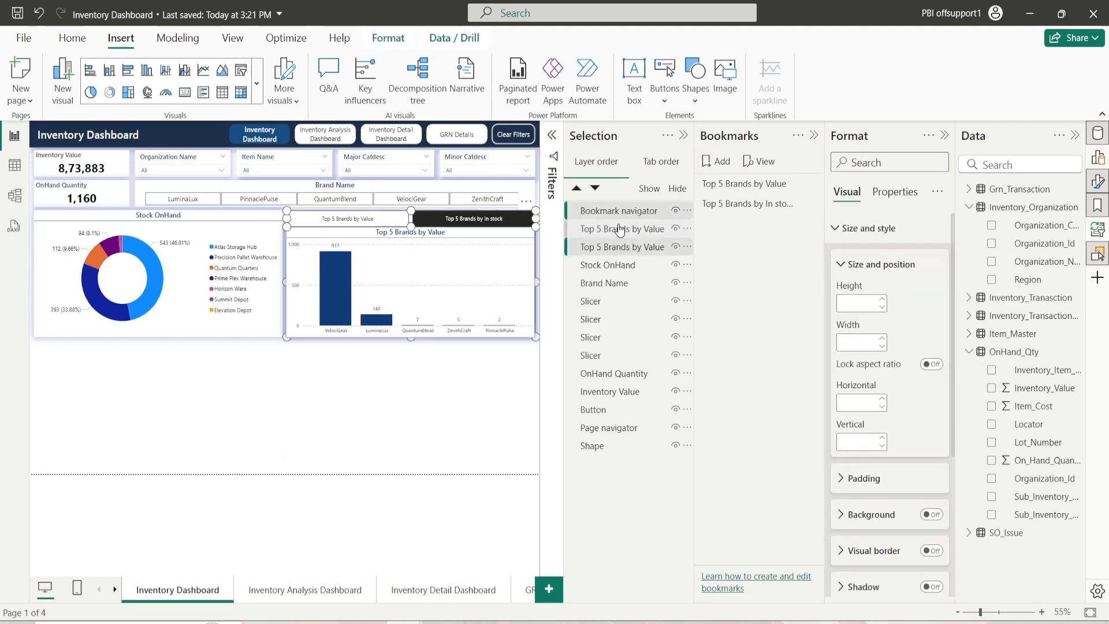
left_click(626, 213, "ctrl")
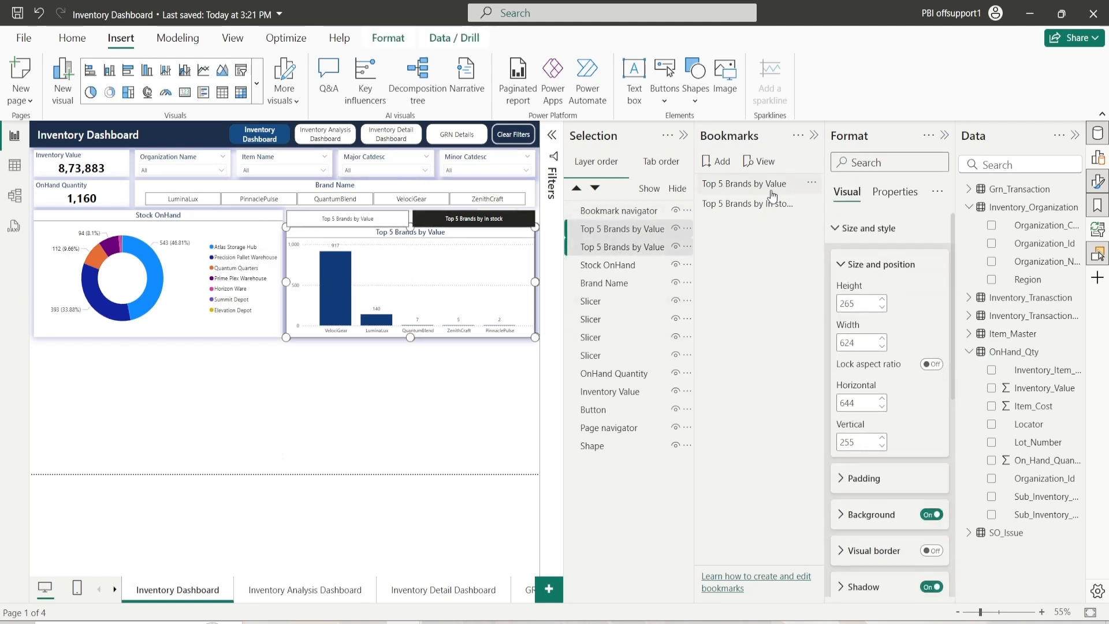
left_click(853, 264)
left_click(849, 228)
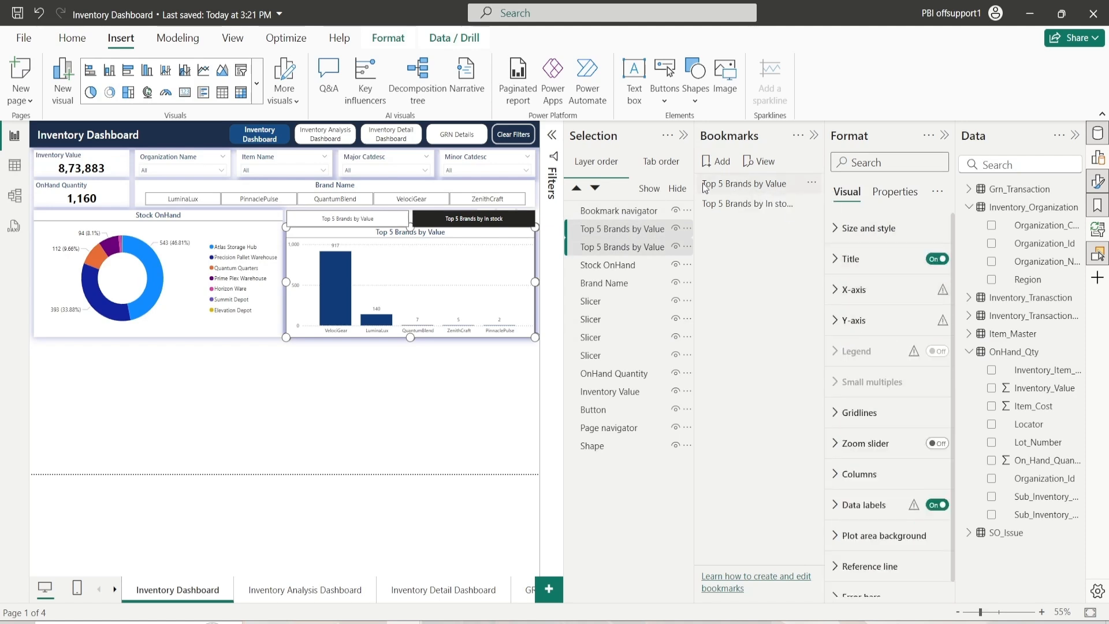
Step: Activate the Top 5 Brands by Value bookmark, hide the on-hand quantity chart and keep both Top 5 charts selected
left_click(737, 186)
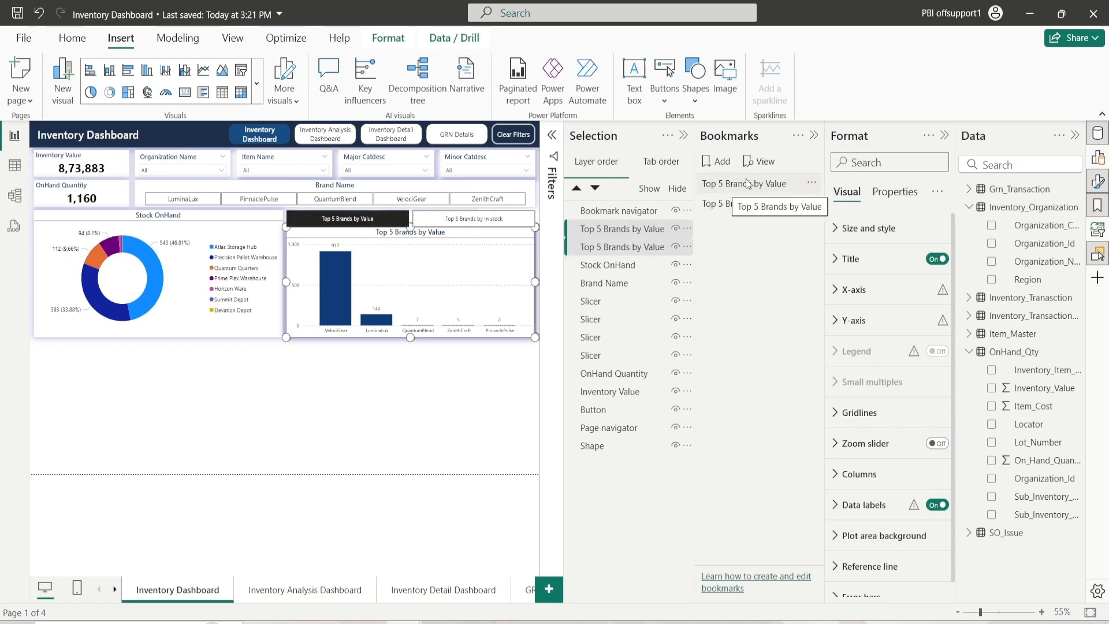
left_click(729, 184)
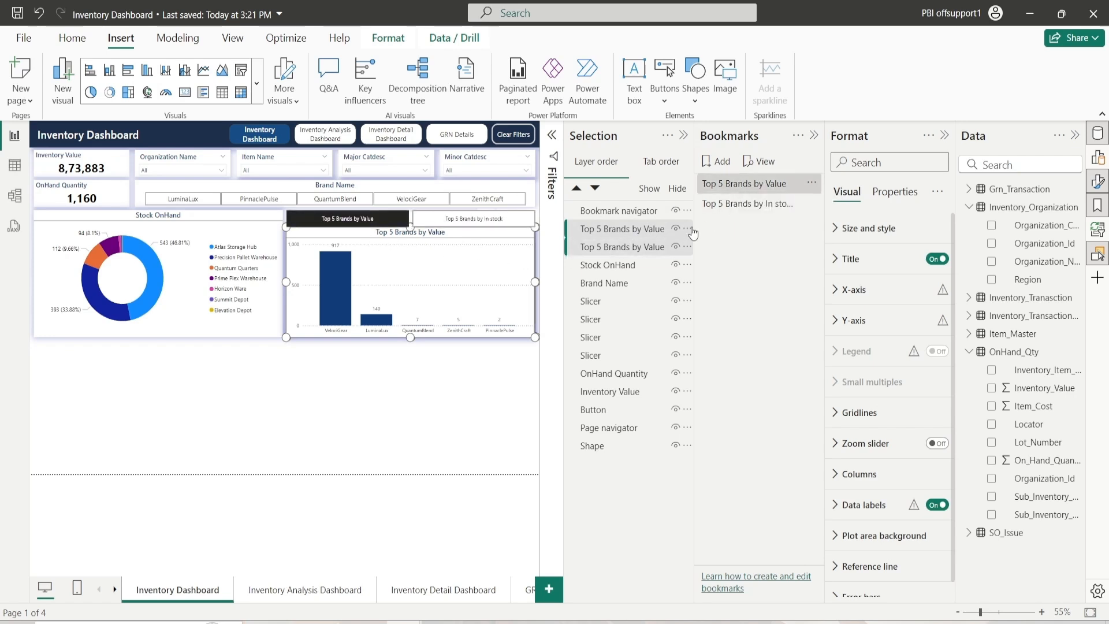
left_click(668, 247)
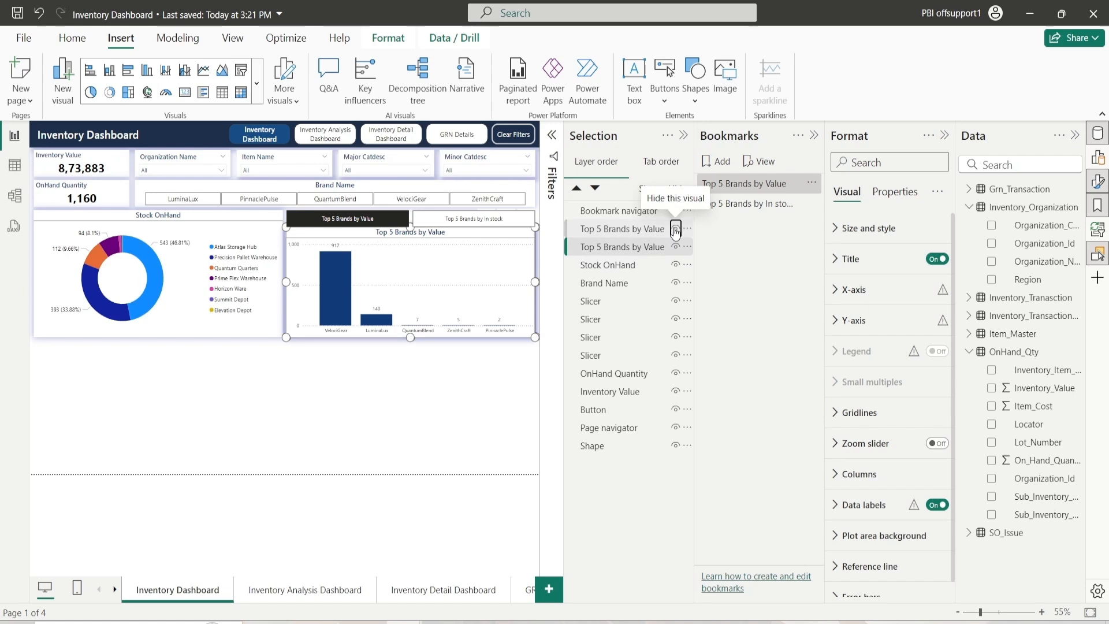
left_click(675, 231)
left_click(624, 230, "ctrl")
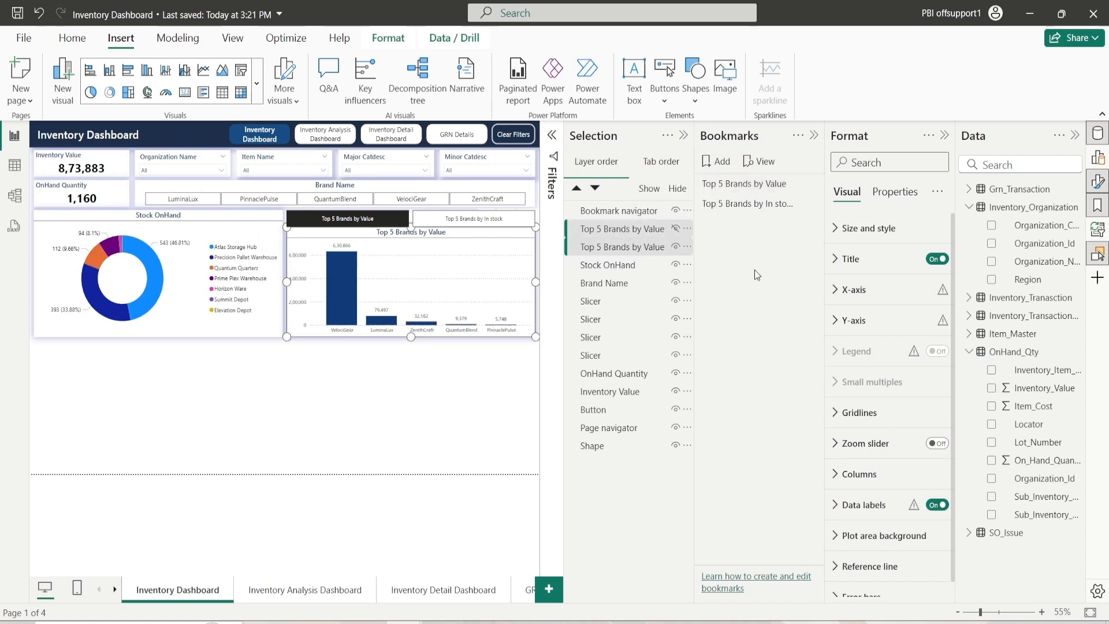
Step: Exclude Data from the Top 5 Brands by Value bookmark and update it with the current chart visibility
right_click(755, 188)
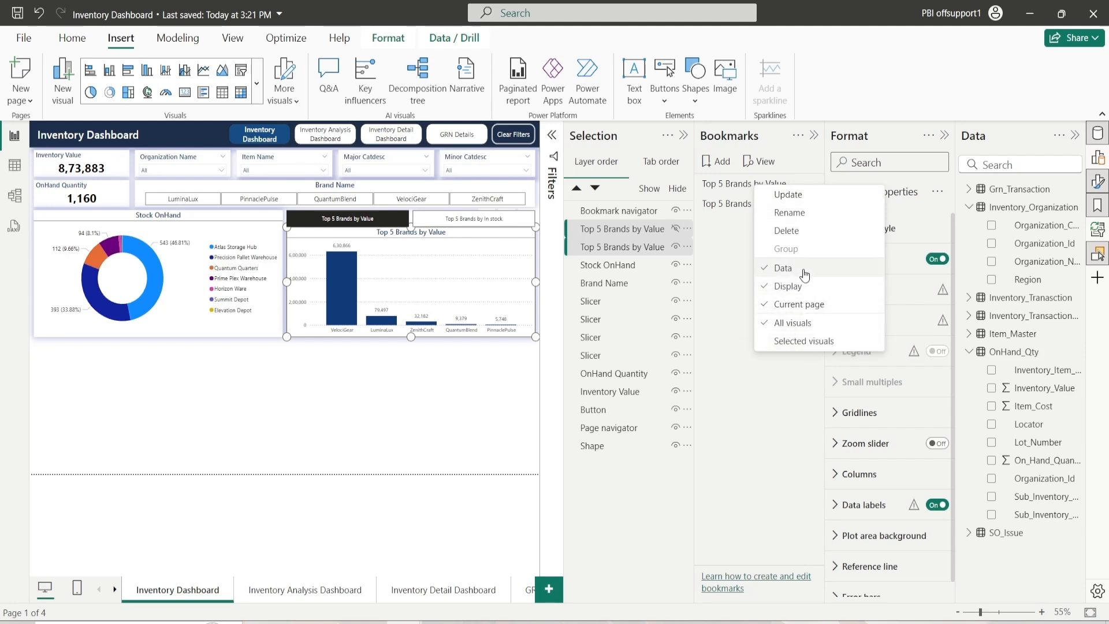
left_click(785, 269)
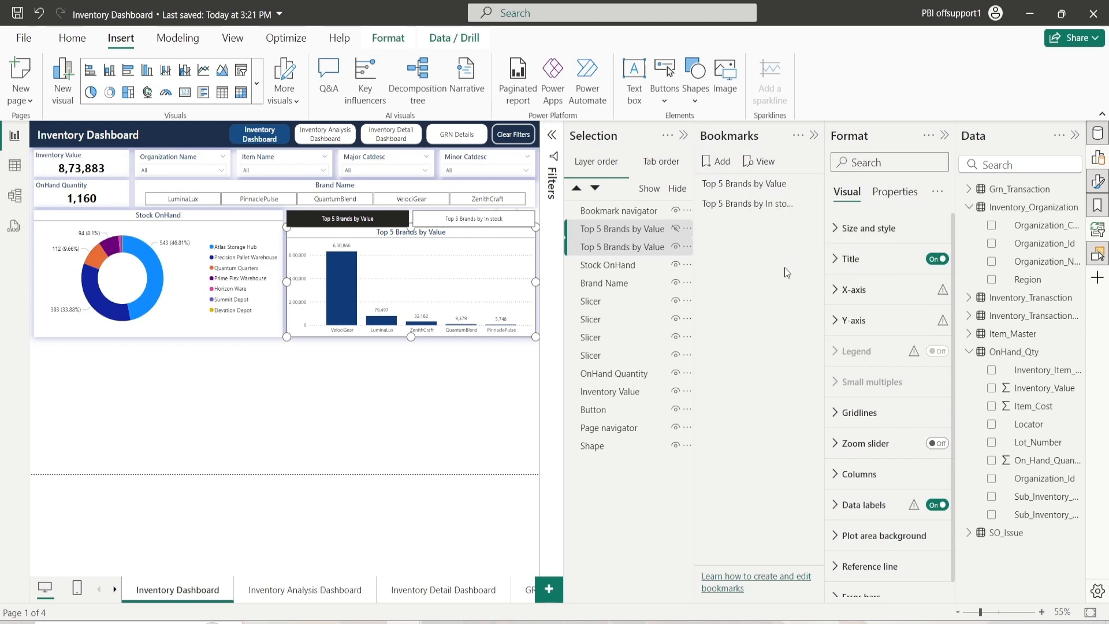
right_click(743, 191)
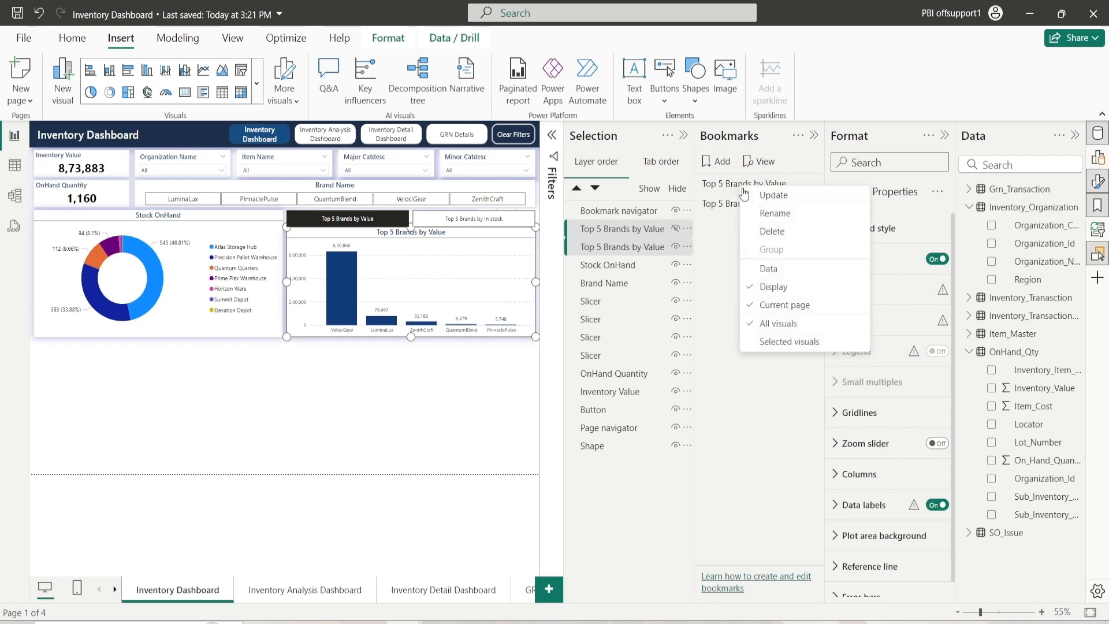
left_click(773, 199)
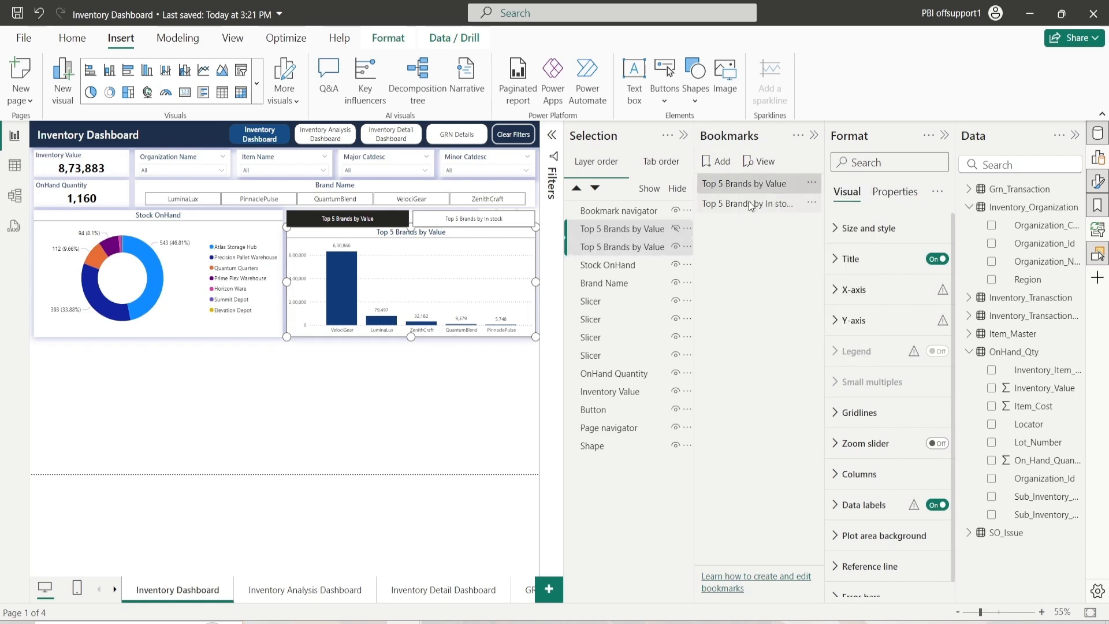
Step: Update the Top 5 Brands by In stock bookmark with the value chart hidden and Data excluded
left_click(751, 204)
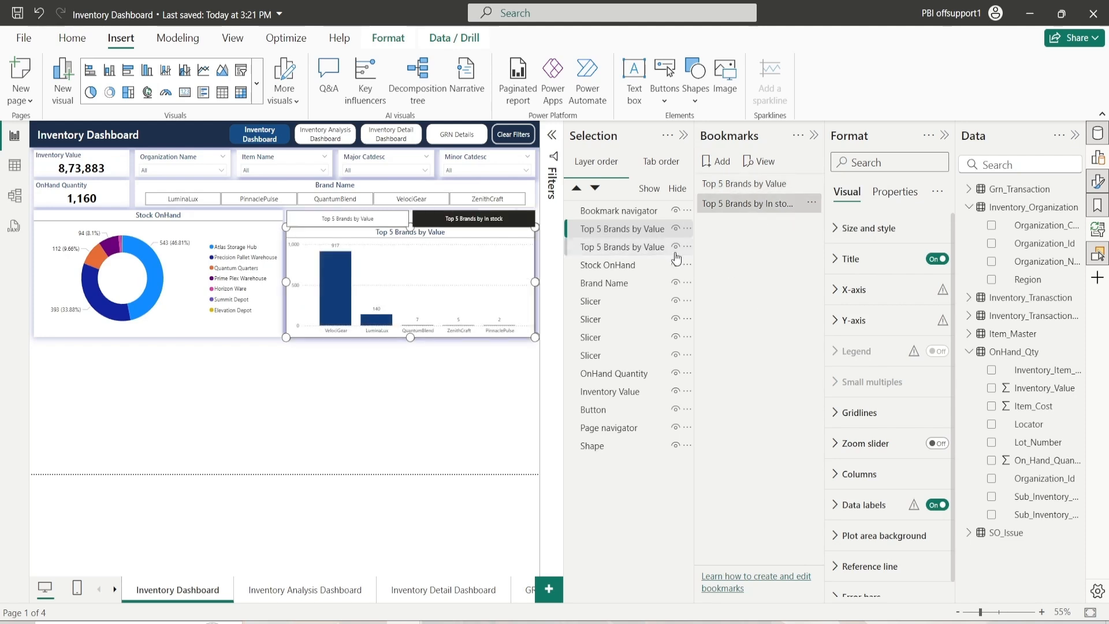
left_click(619, 249, "ctrl")
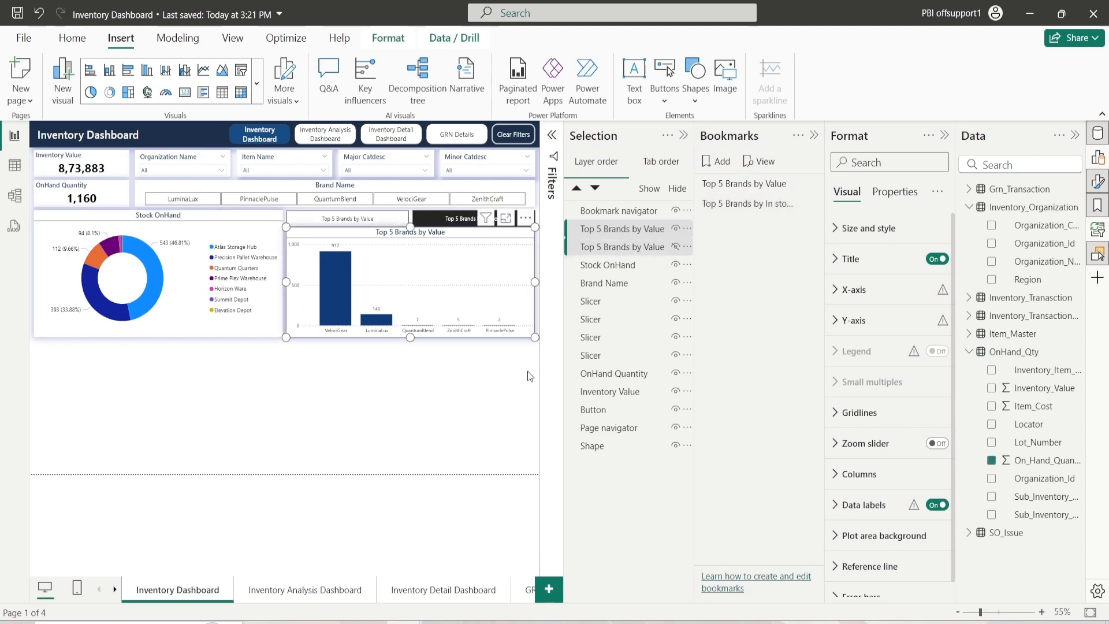
right_click(751, 206)
left_click(785, 290)
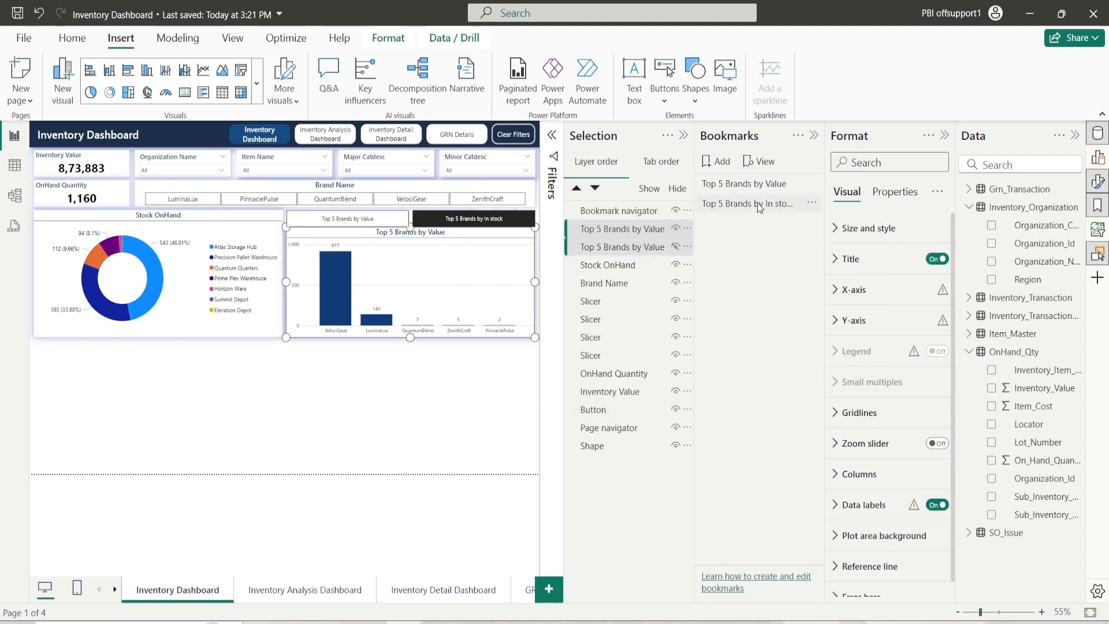
right_click(759, 206)
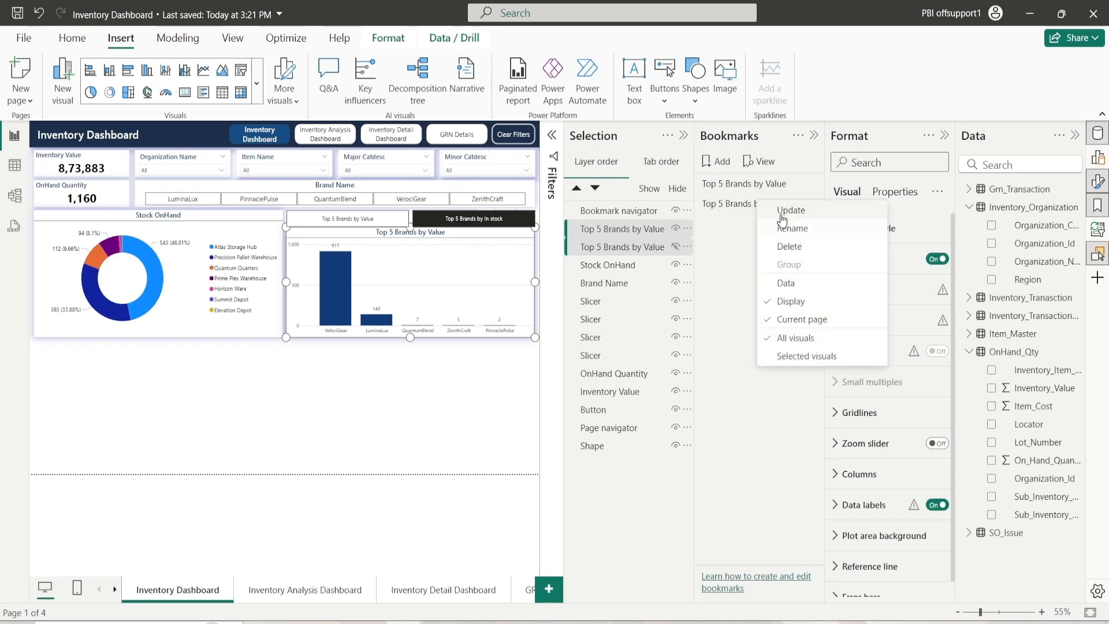
left_click(789, 215)
left_click(435, 387)
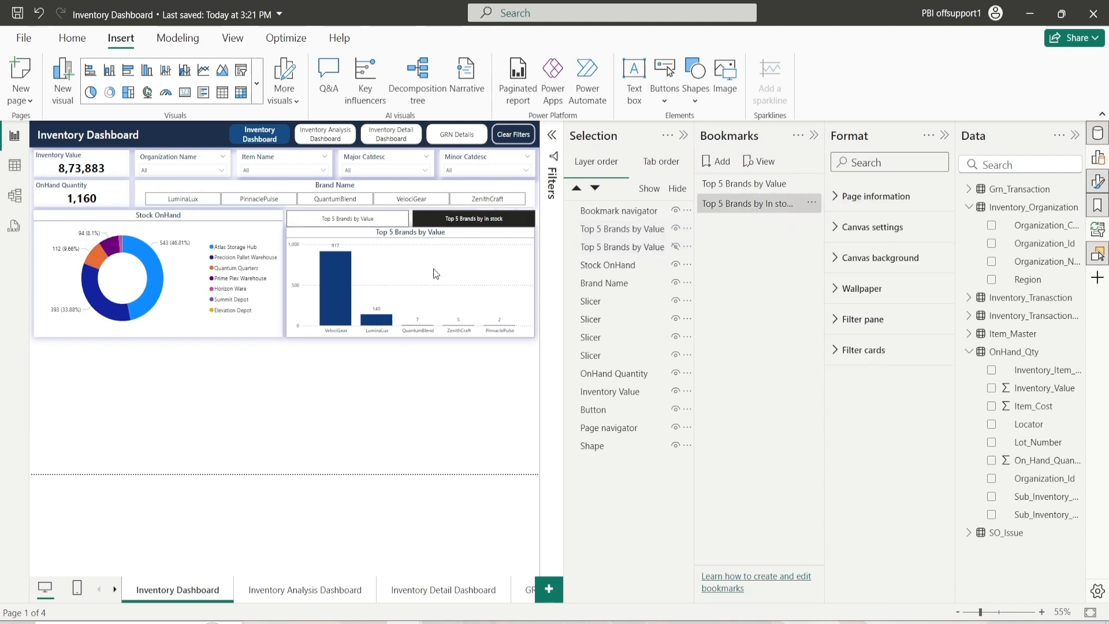
Step: Test the bookmark navigator by switching between the value and in-stock charts, and collapse the bookmarks and selection panes
left_click(354, 222)
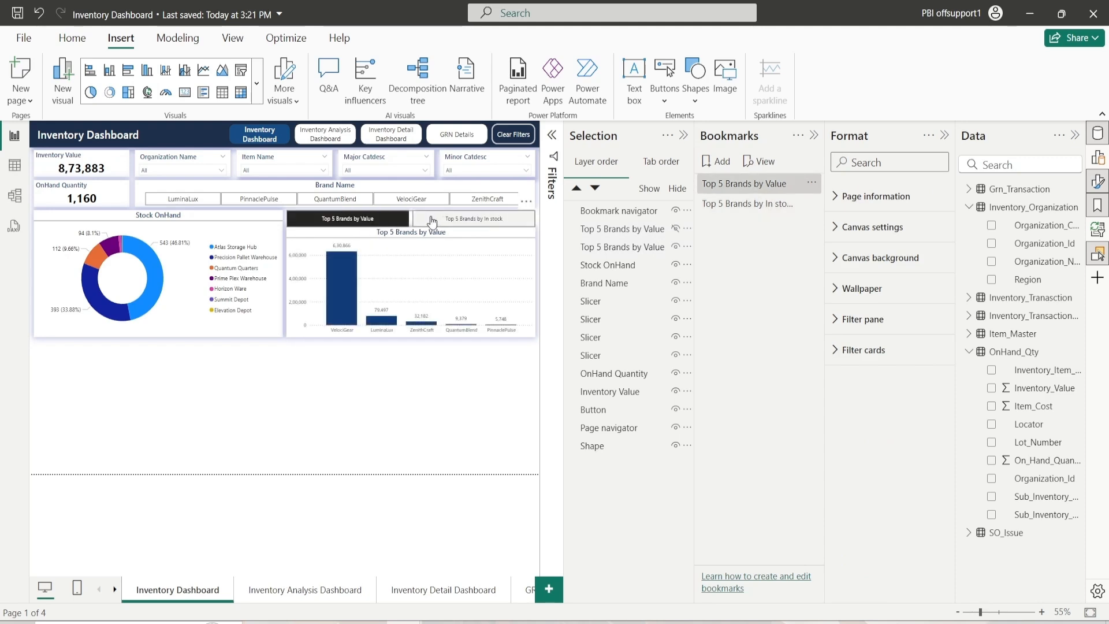
left_click(433, 219)
left_click(371, 219)
left_click(444, 220)
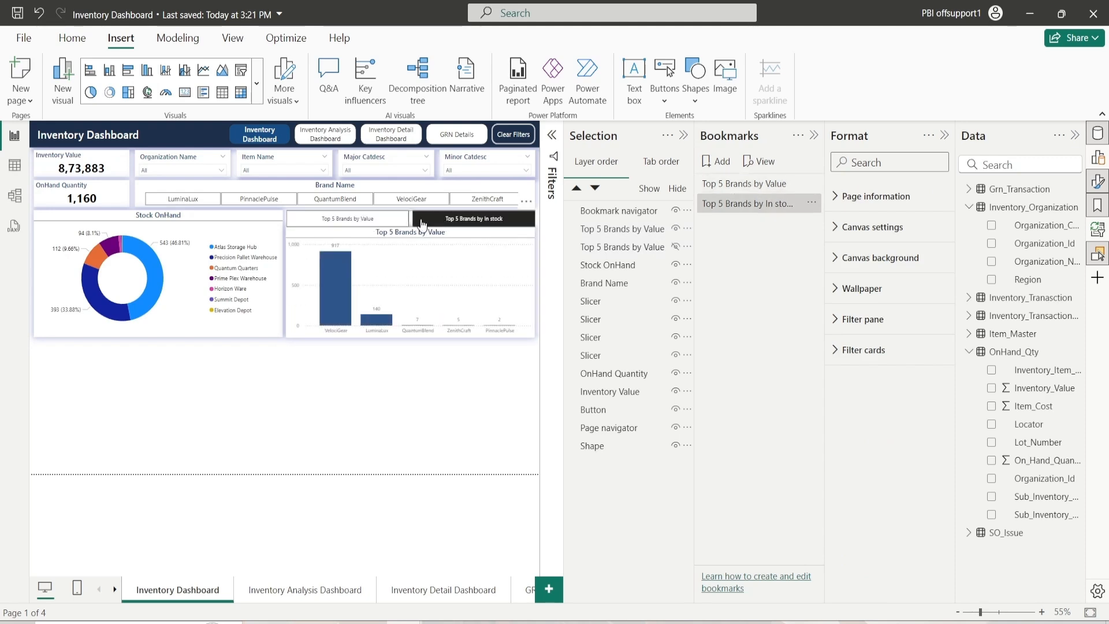
left_click(355, 222)
left_click(814, 137)
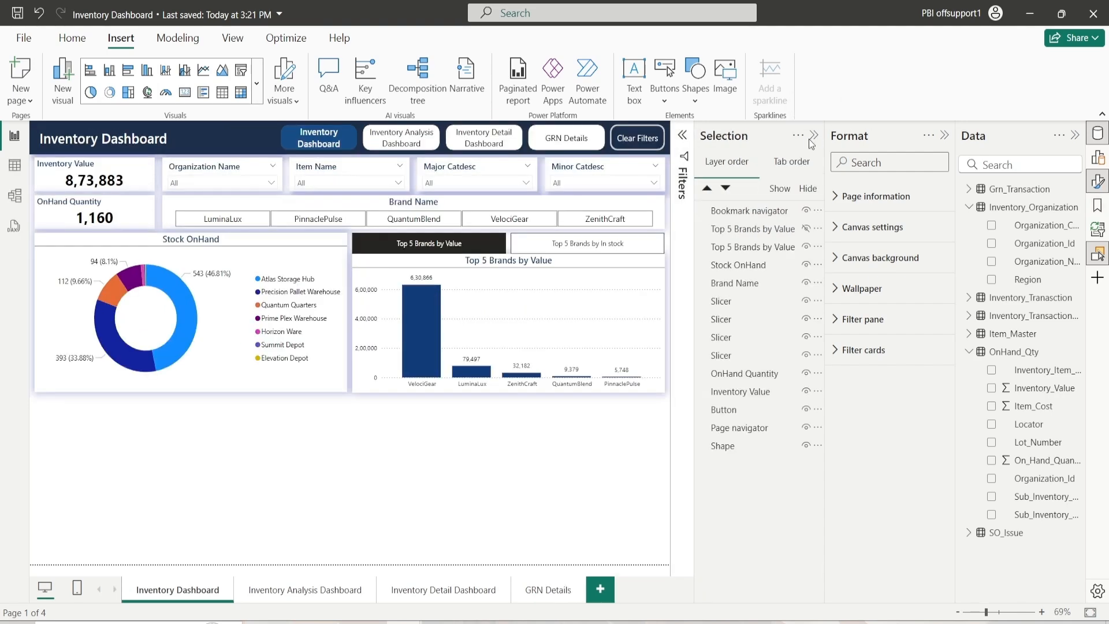
left_click(813, 139)
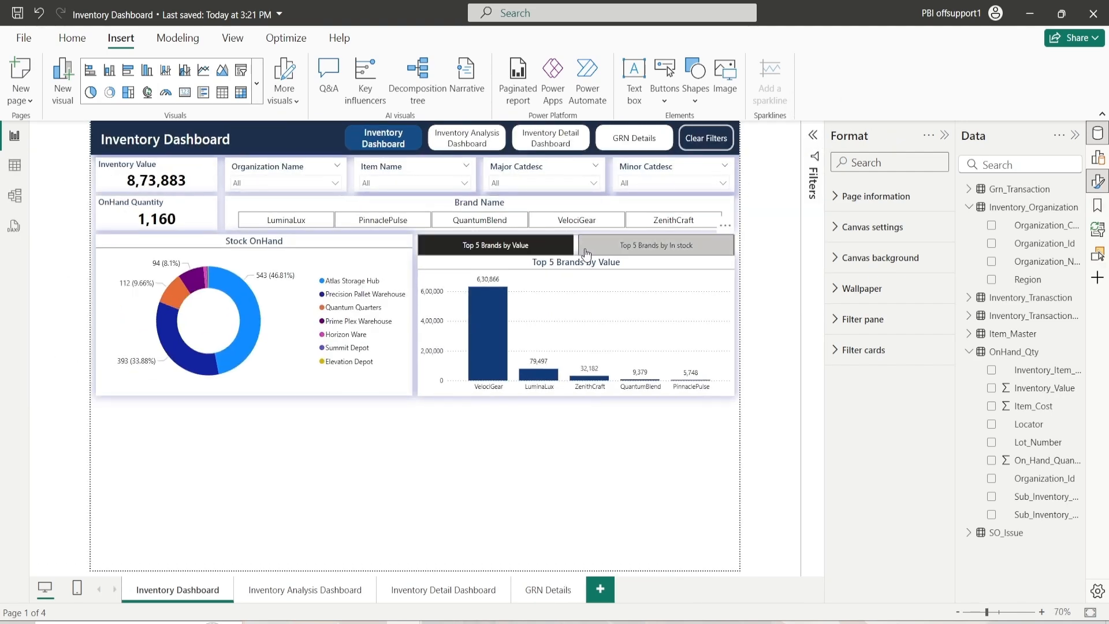
Step: Turn on a dark blue shadow for the bookmark navigator, positioned Top right
left_click(586, 253)
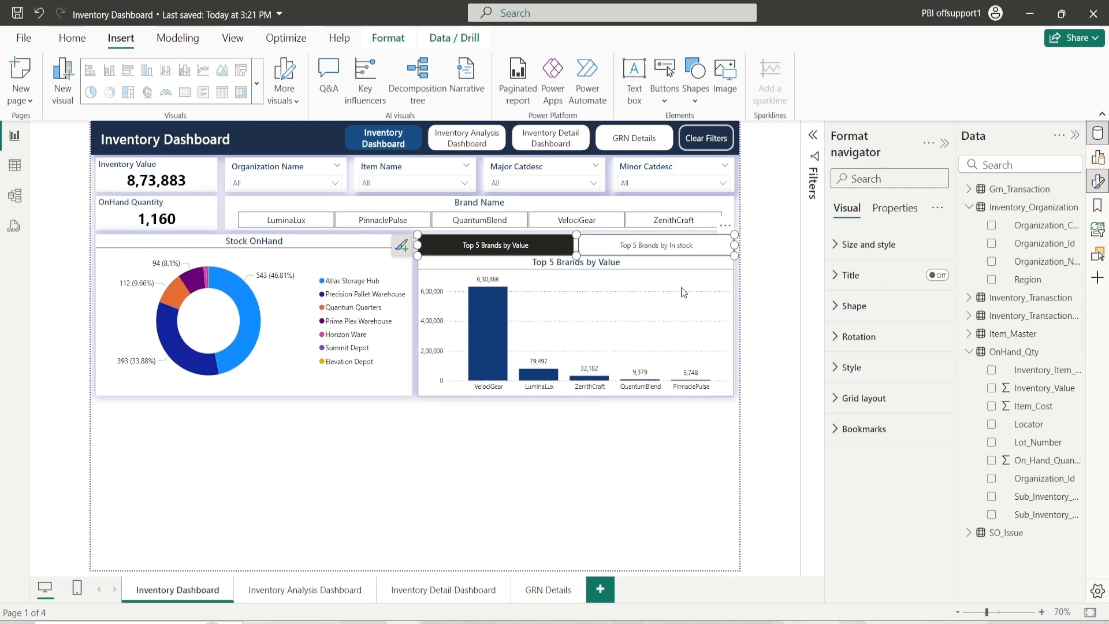
left_click(879, 245)
left_click(931, 426)
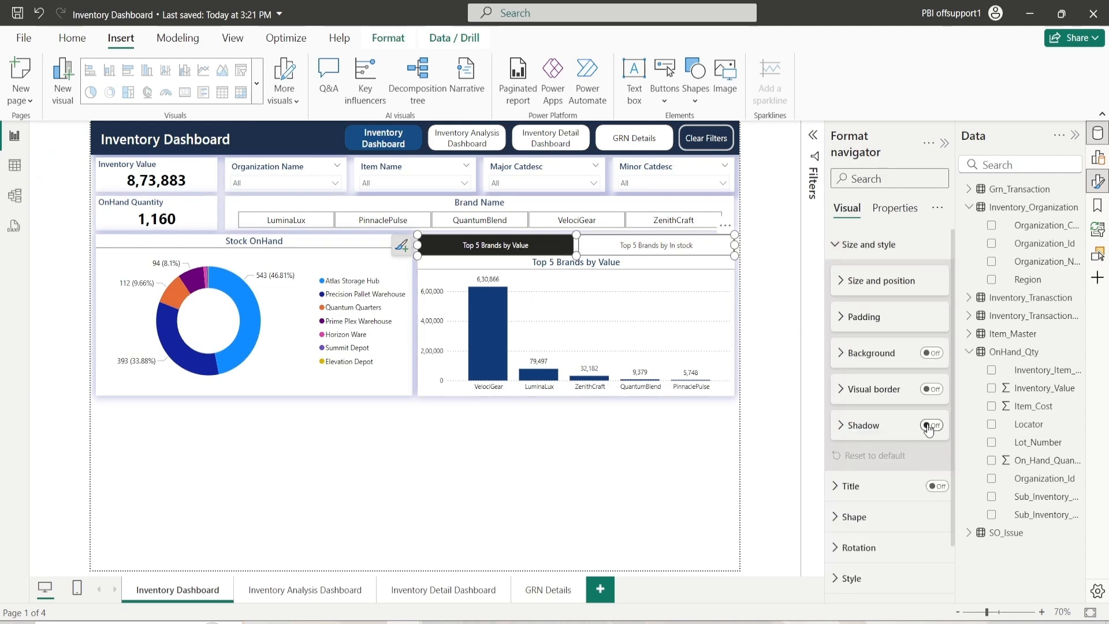
left_click(865, 433)
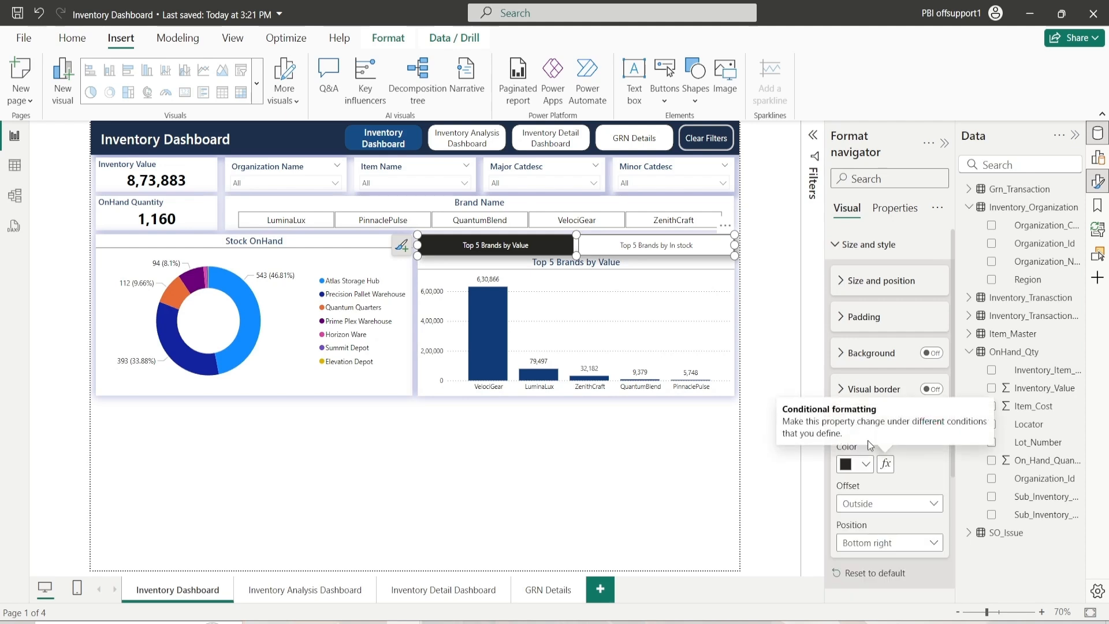
left_click(870, 464)
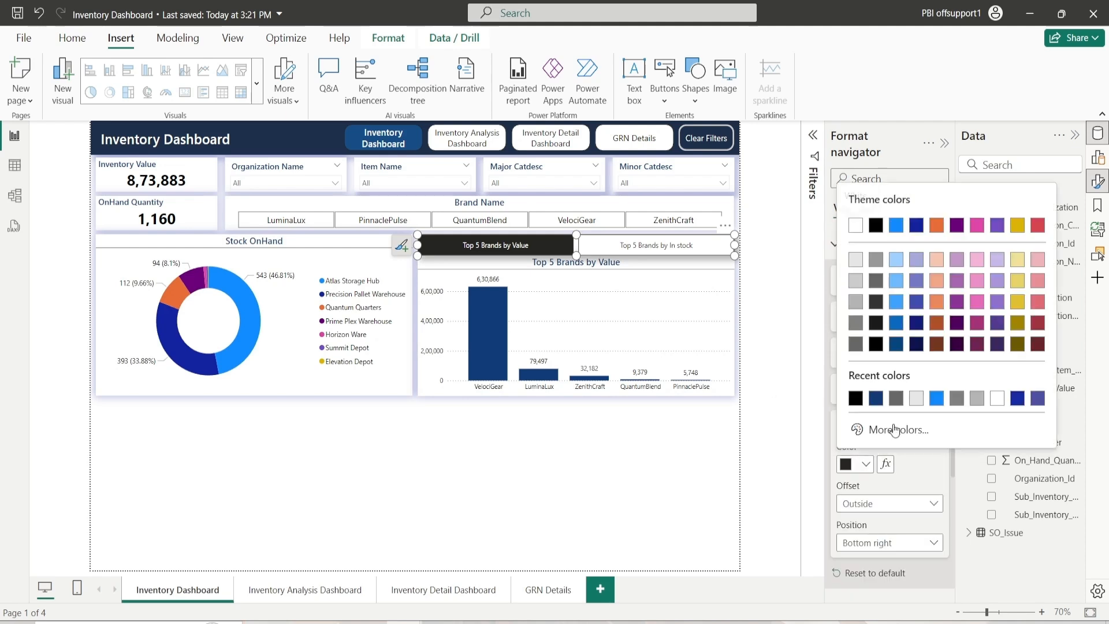
left_click(876, 399)
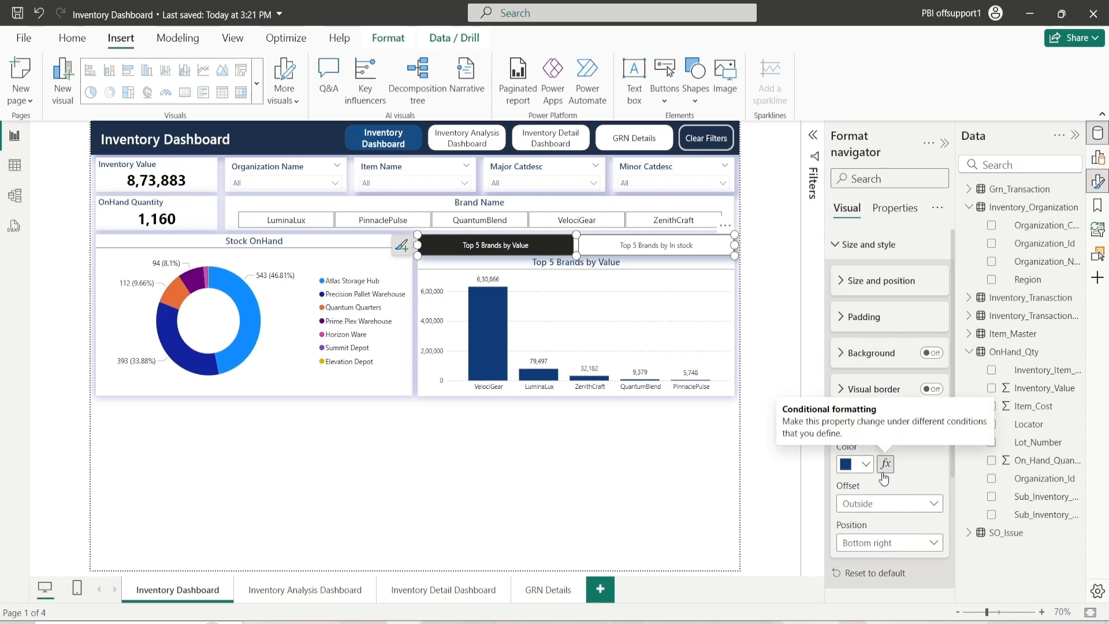
left_click(892, 544)
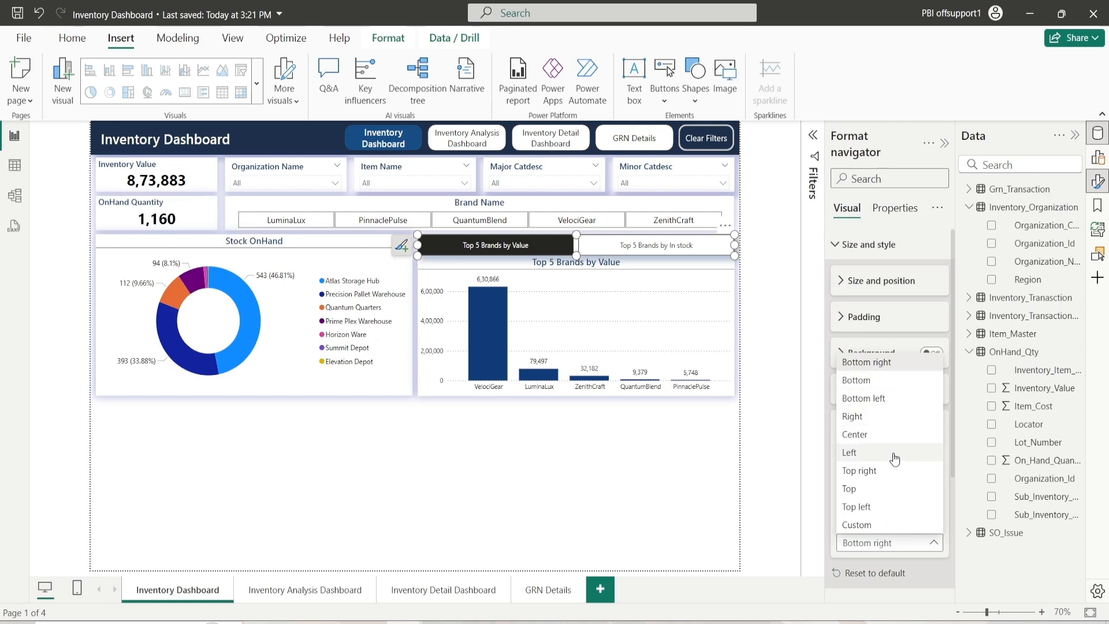
left_click(886, 471)
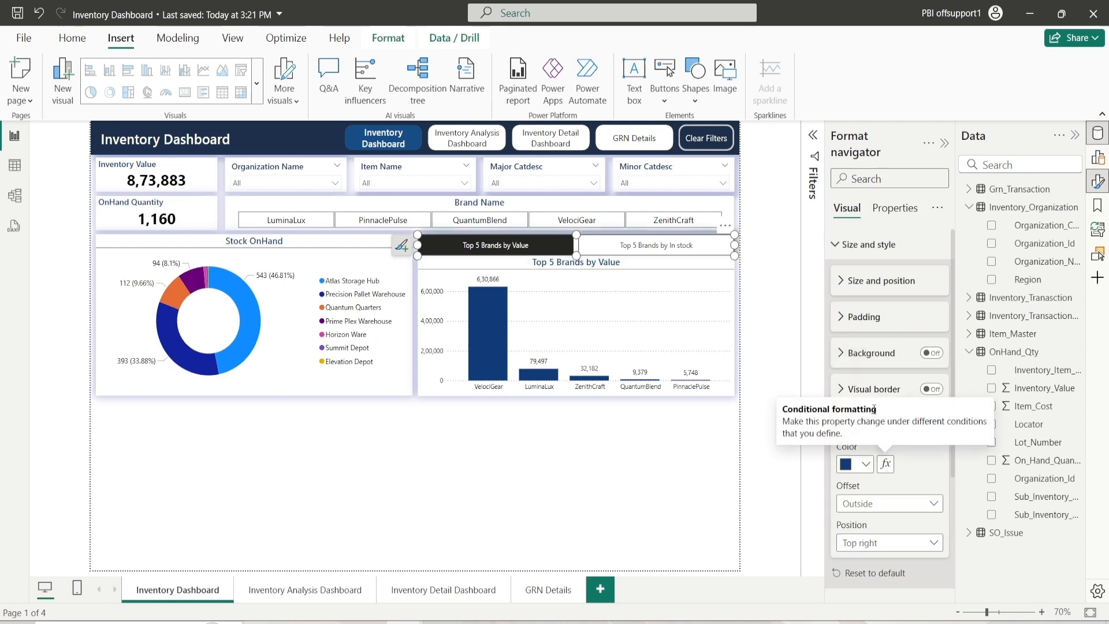
left_click(875, 431)
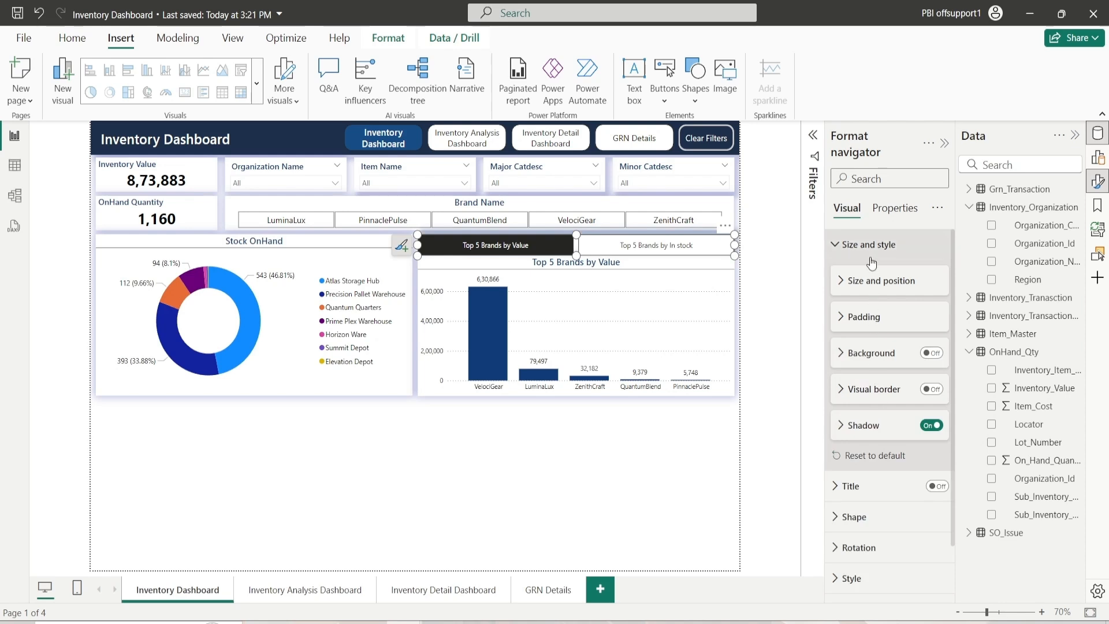
left_click(871, 245)
Step: Try white font color for the navigator buttons' Default state, and review their shape and fill settings
left_click(862, 306)
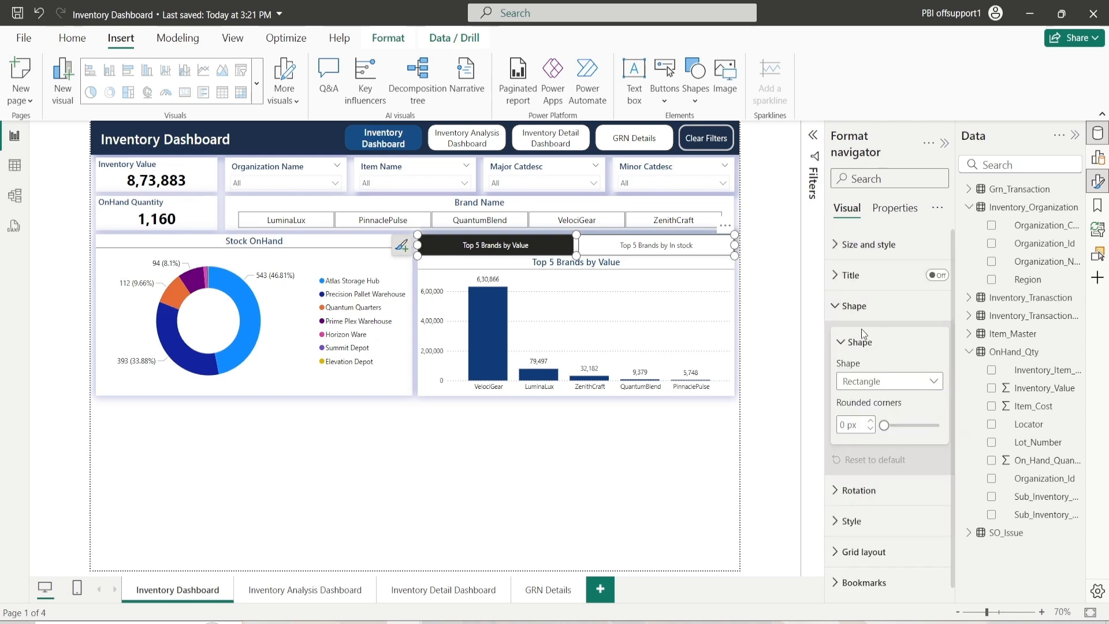
left_click(857, 312)
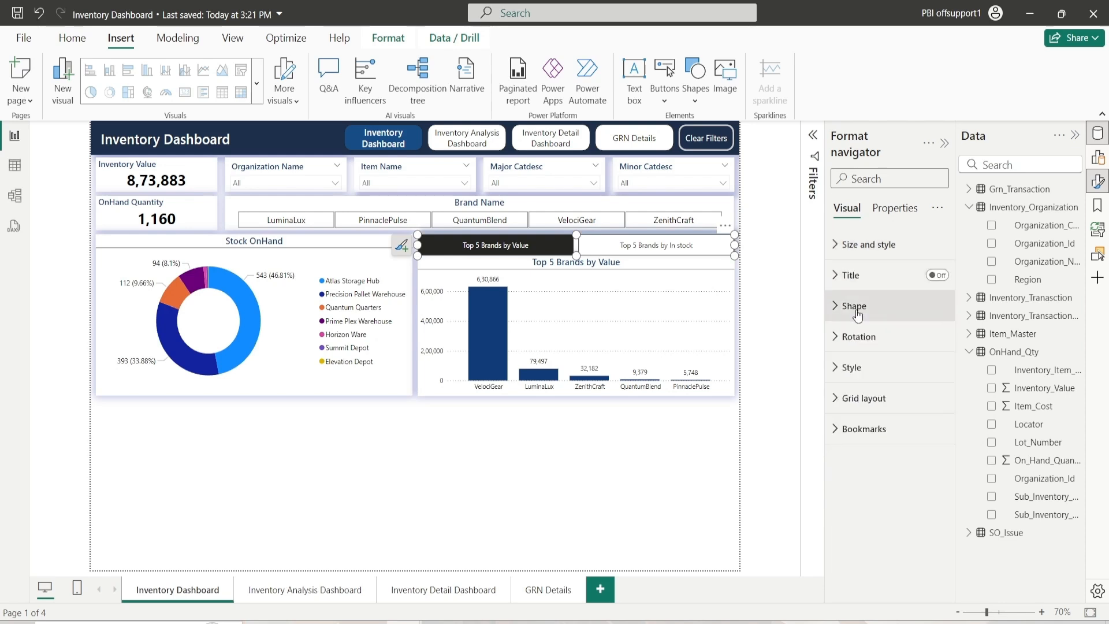
left_click(874, 366)
scroll(874, 357, "down", 2)
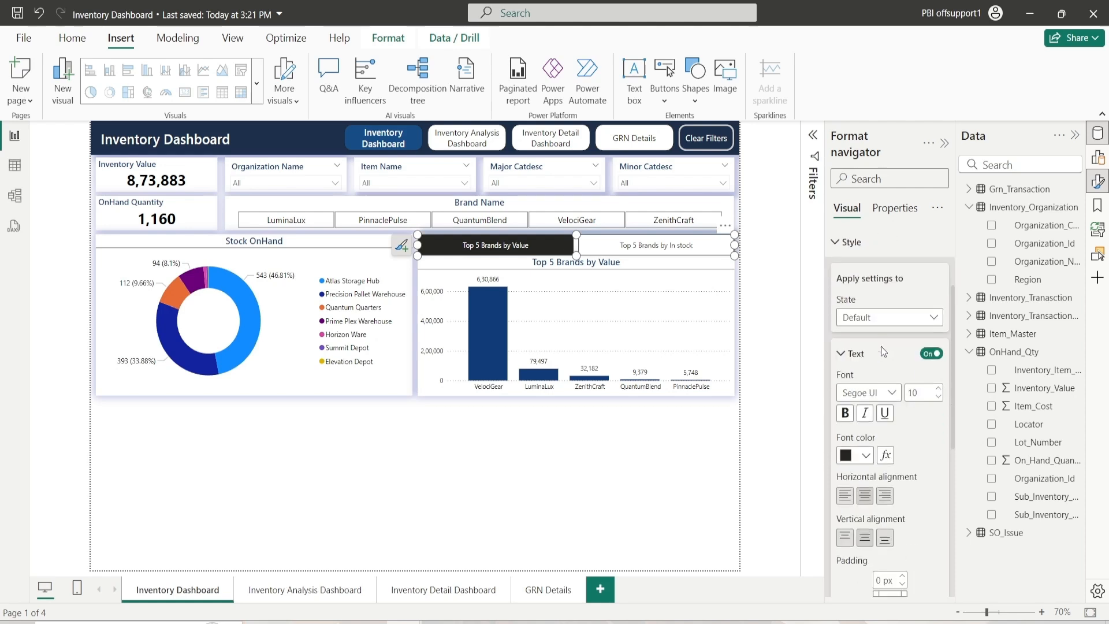
left_click(865, 456)
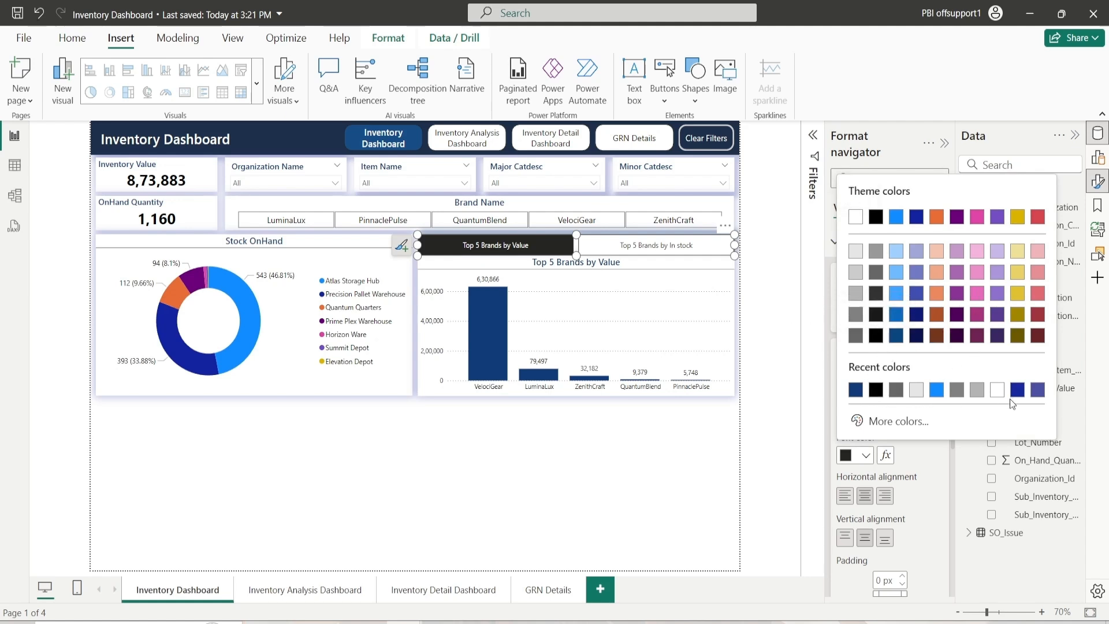
left_click(997, 391)
scroll(910, 460, "down", 5)
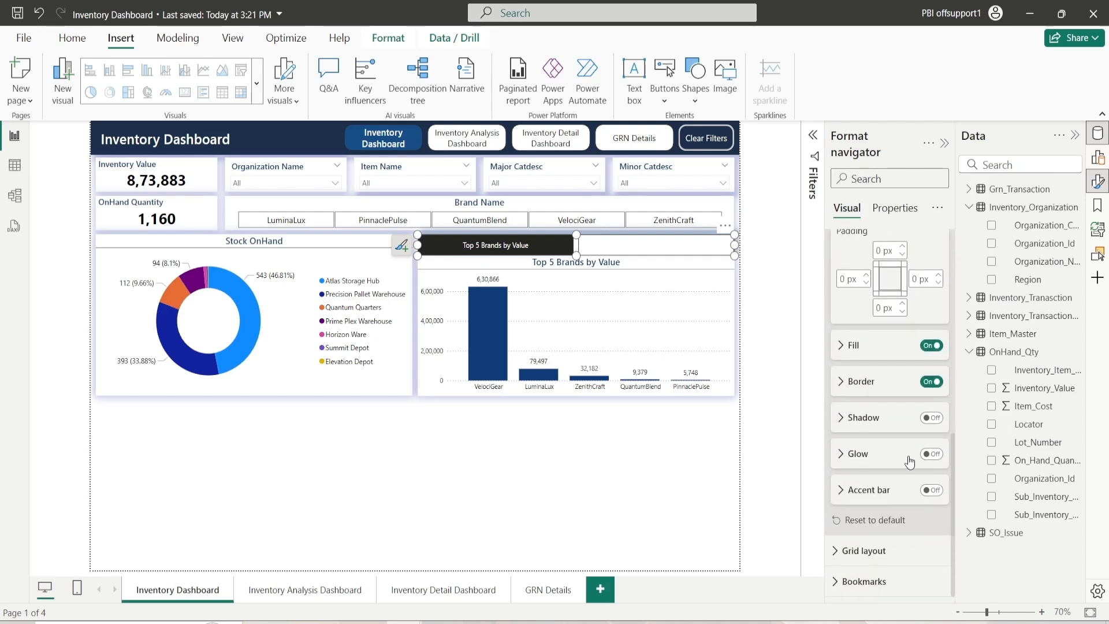
left_click(875, 354)
left_click(865, 386)
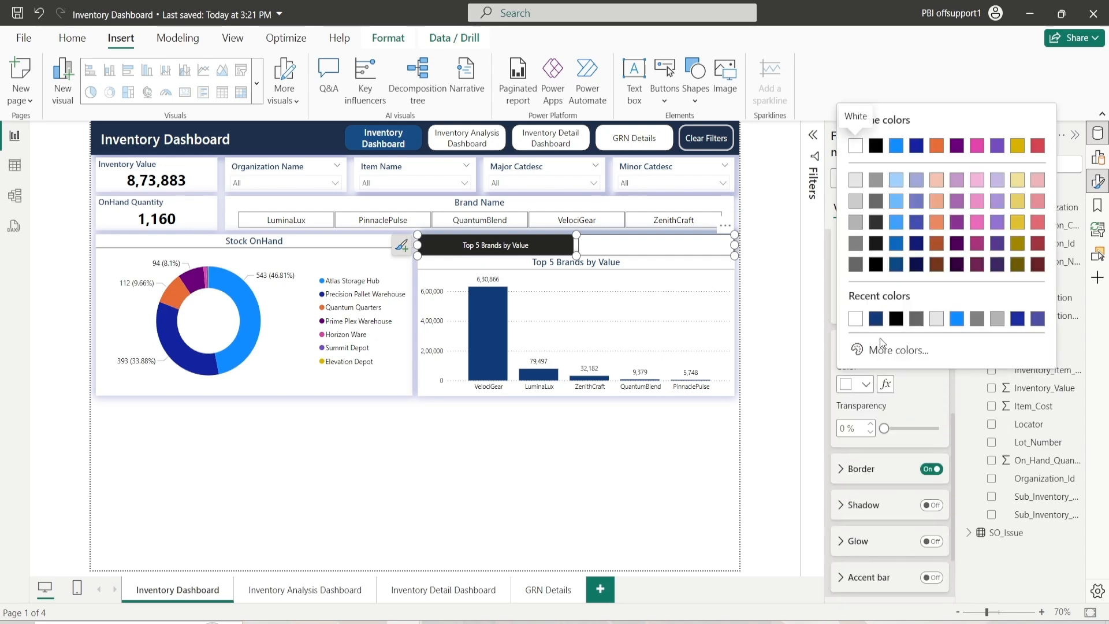
left_click(910, 404)
scroll(910, 404, "up", 7)
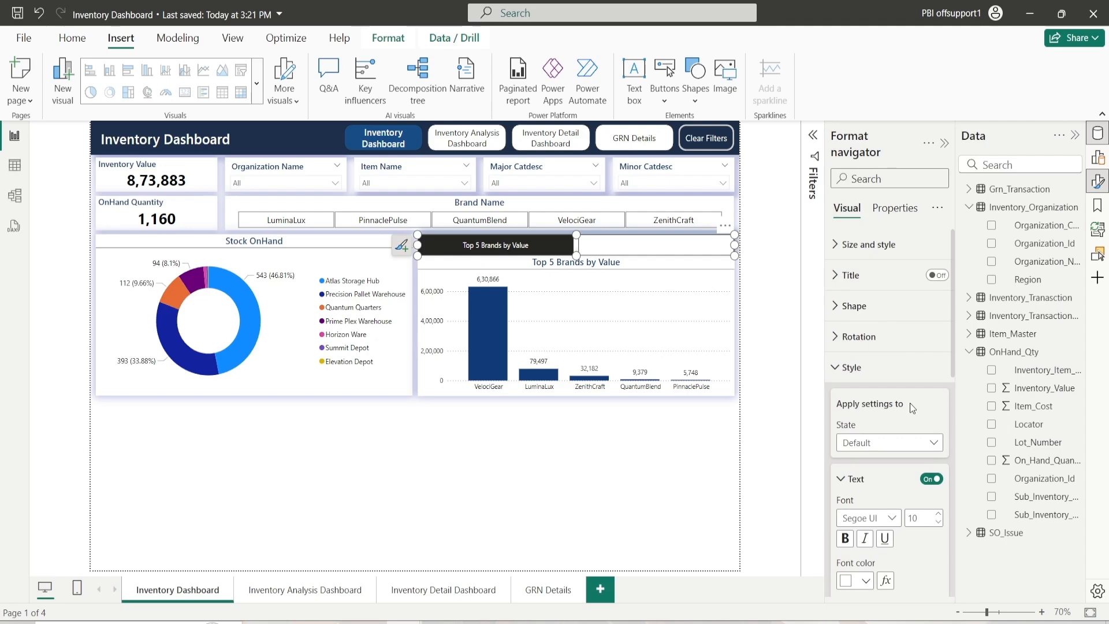
scroll(910, 403, "down", 6)
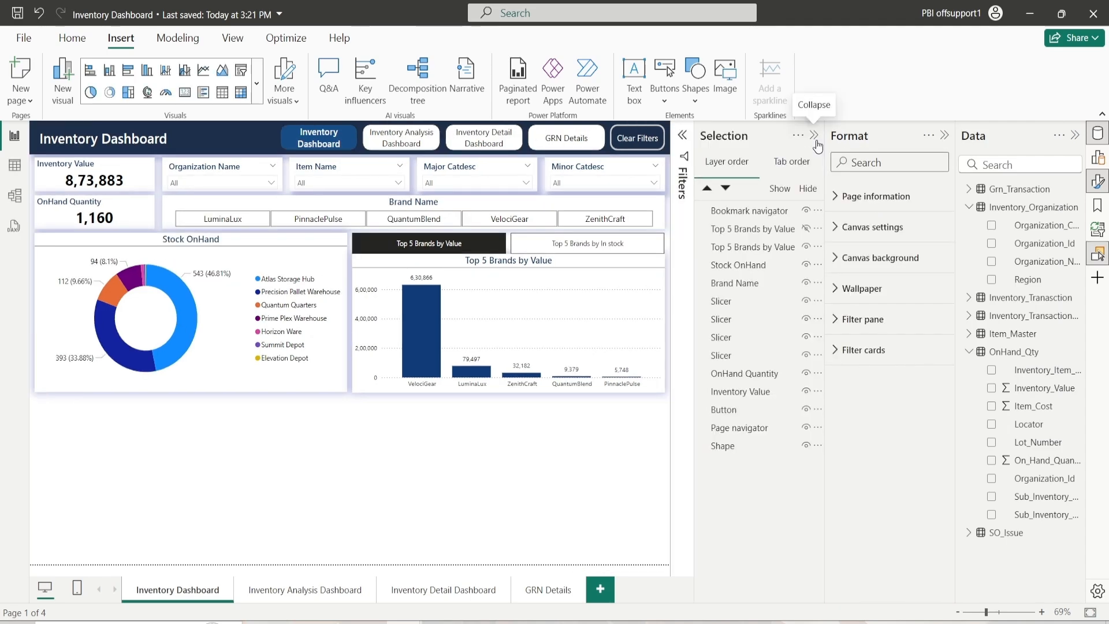
Step: Collapse the selection pane and set the bookmark navigator's Default state to black text with a white fill
left_click(815, 136)
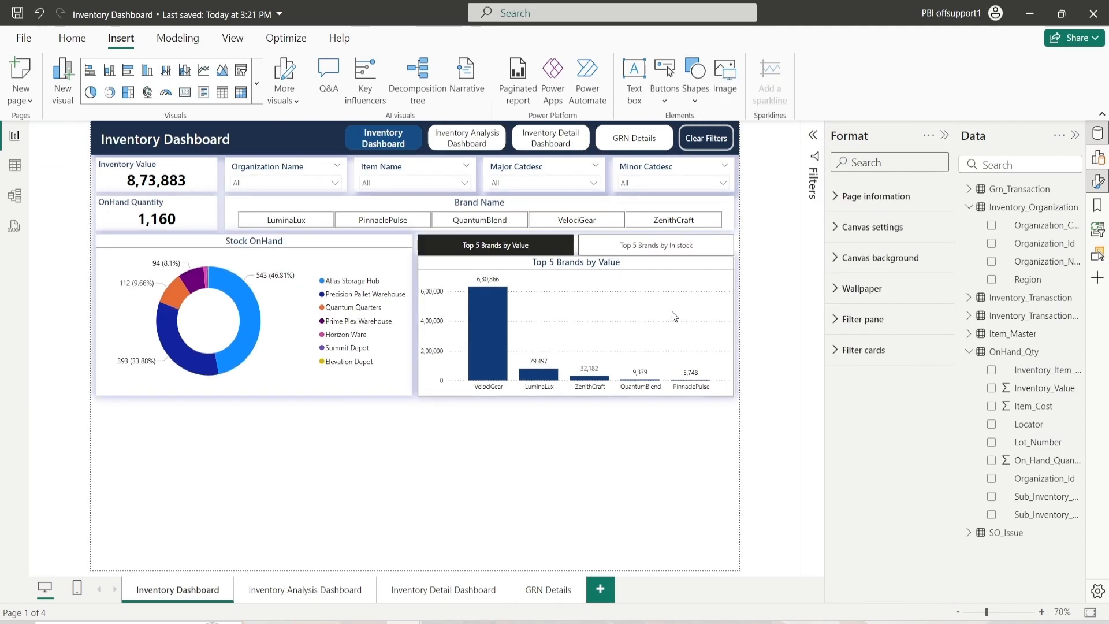
left_click(581, 247)
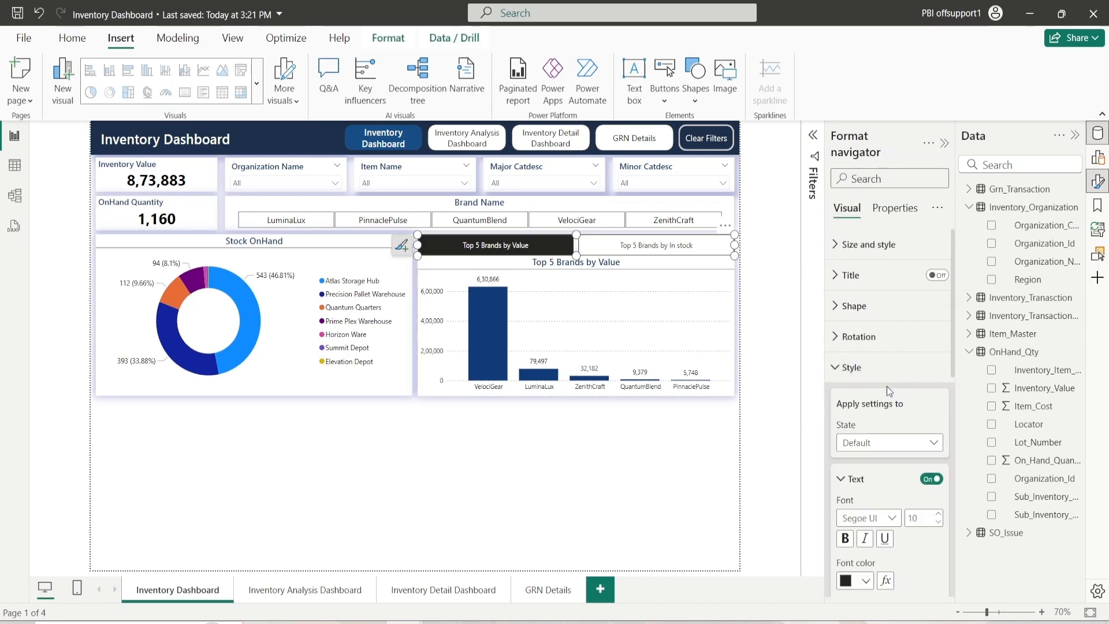
scroll(884, 385, "down", 2)
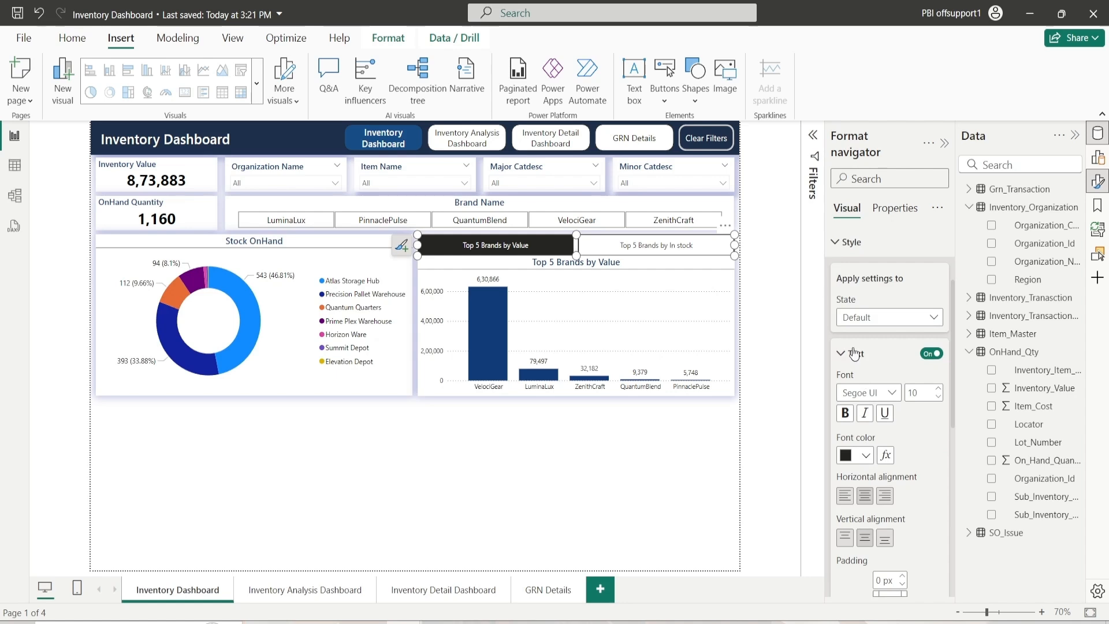
left_click(865, 455)
left_click(896, 396)
scroll(867, 462, "down", 5)
left_click(861, 467)
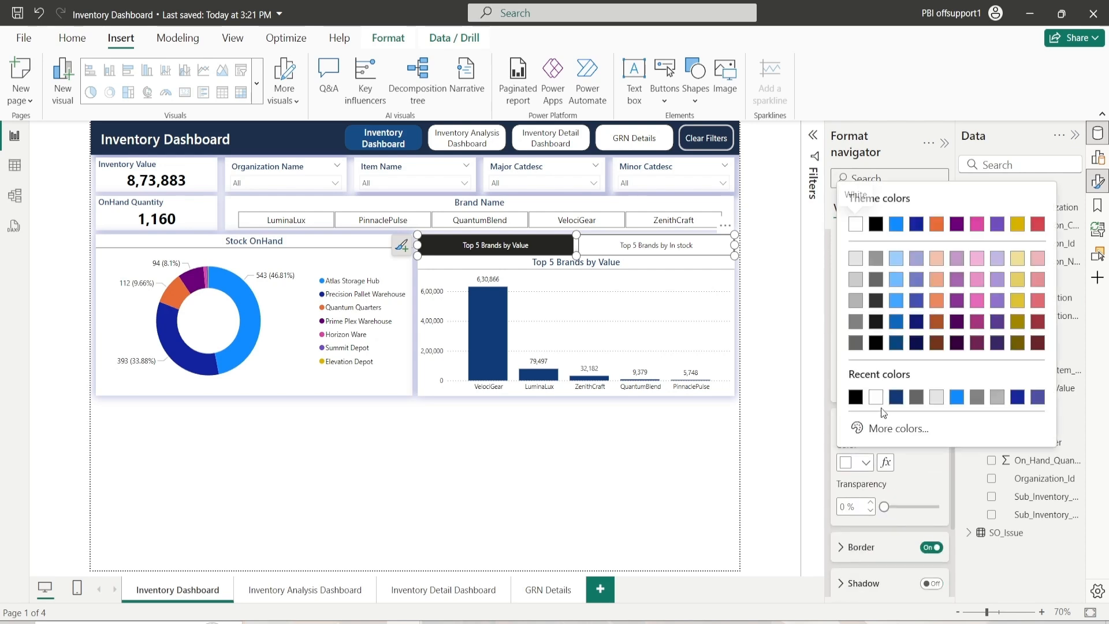
left_click(878, 397)
scroll(887, 429, "up", 2)
scroll(868, 411, "down", 2)
scroll(869, 411, "up", 4)
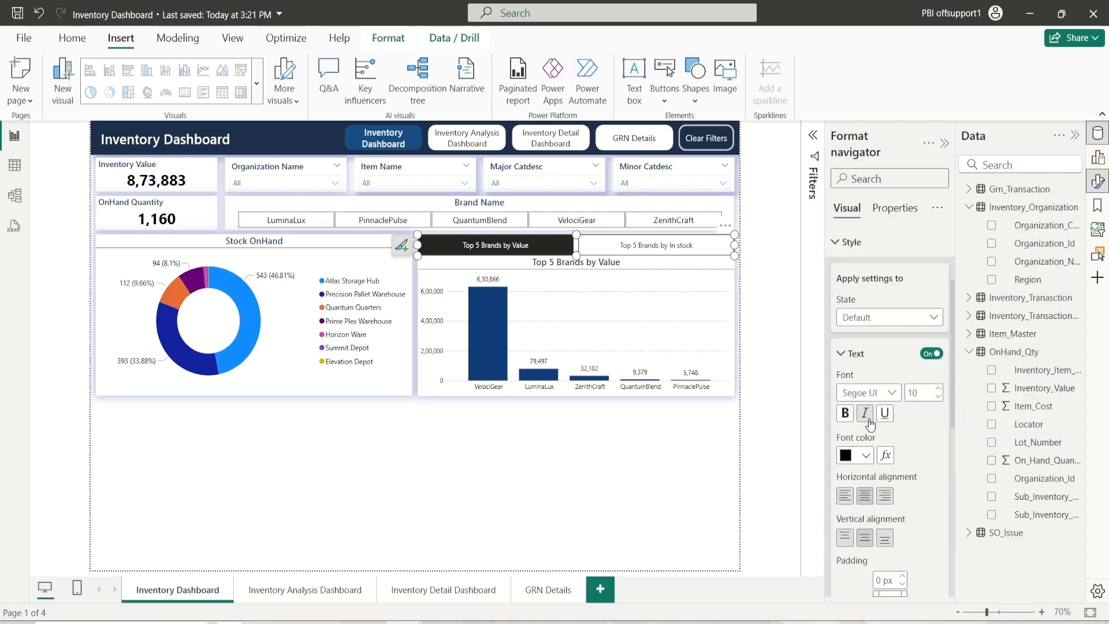
Step: Set the bookmark navigator's Selected state to white font color with a dark blue fill
left_click(870, 318)
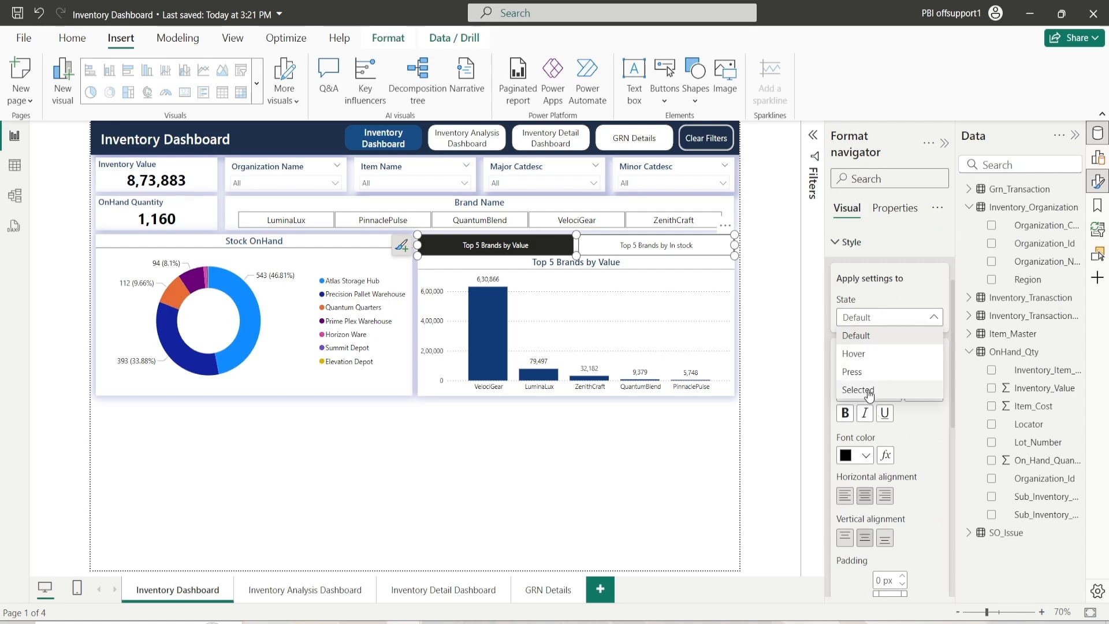
left_click(865, 390)
left_click(867, 456)
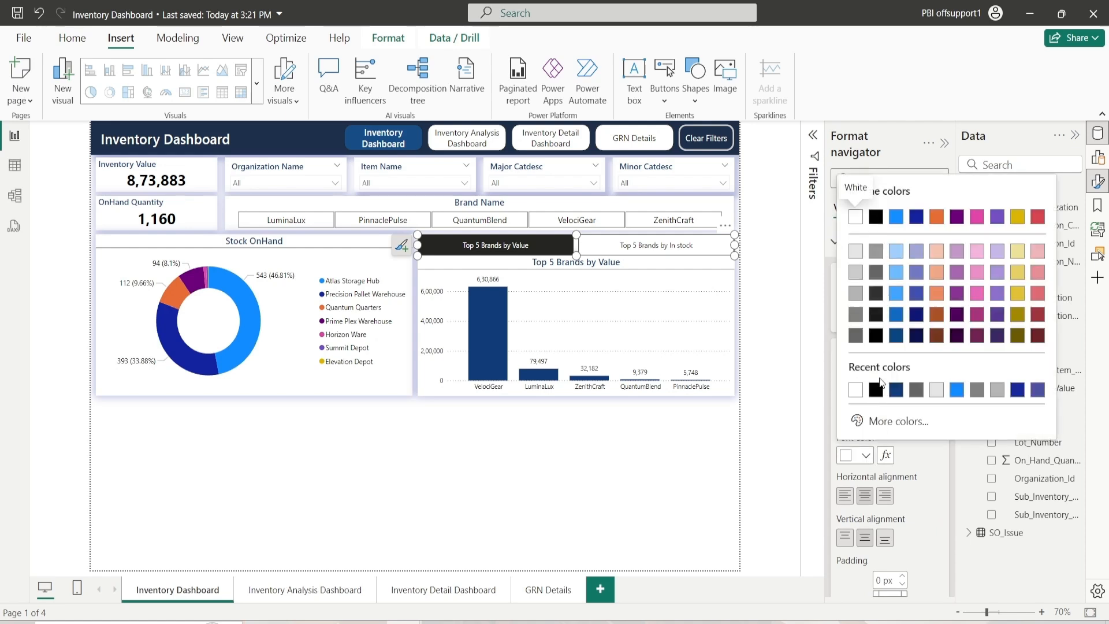
left_click(855, 391)
scroll(867, 456, "down", 5)
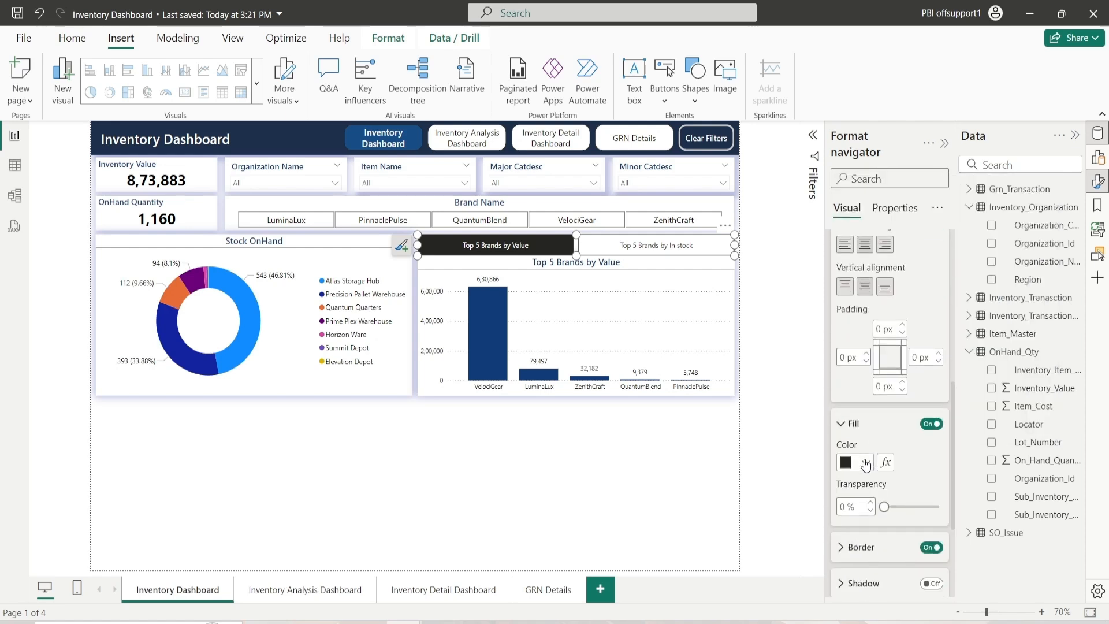
left_click(866, 462)
left_click(896, 401)
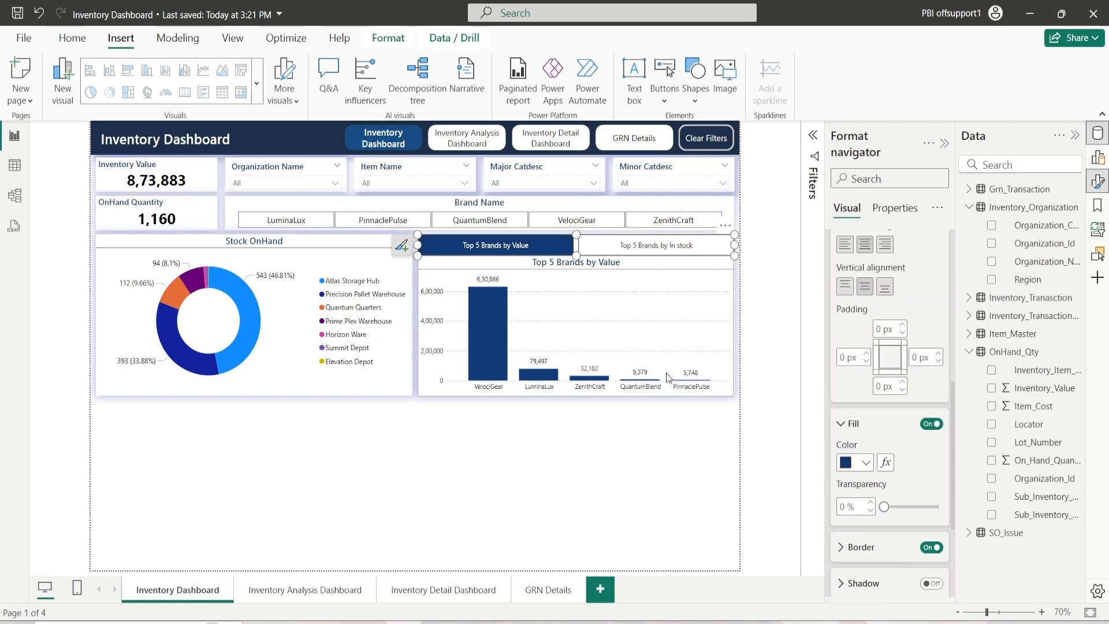
Step: Try an indigo fill for the navigator's Selected state, and restore the dark blue fill
left_click(865, 463)
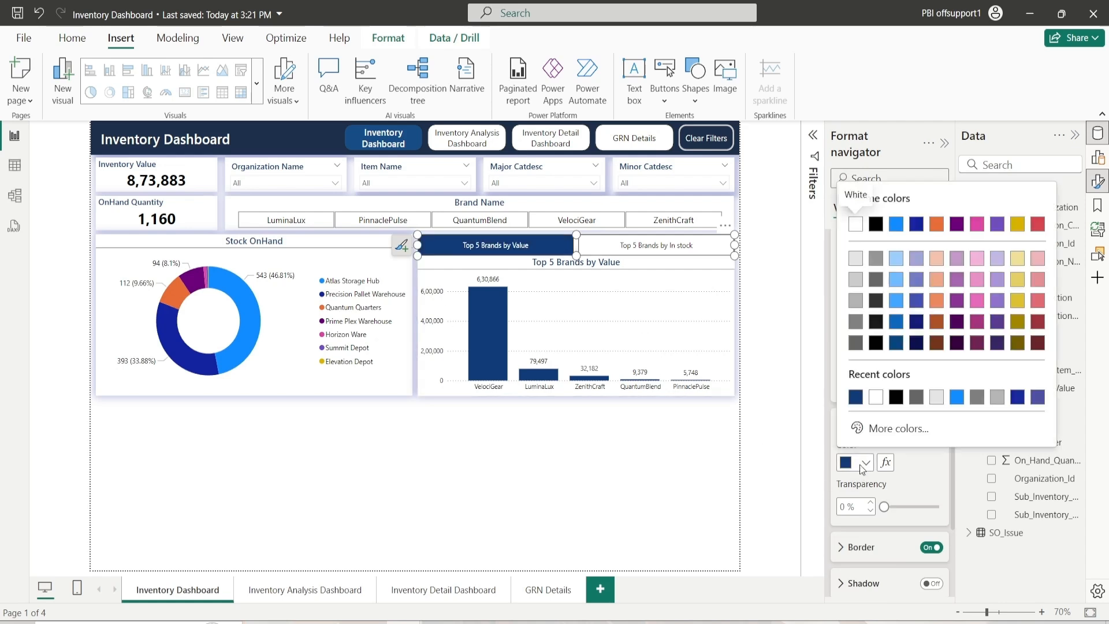
left_click(1039, 397)
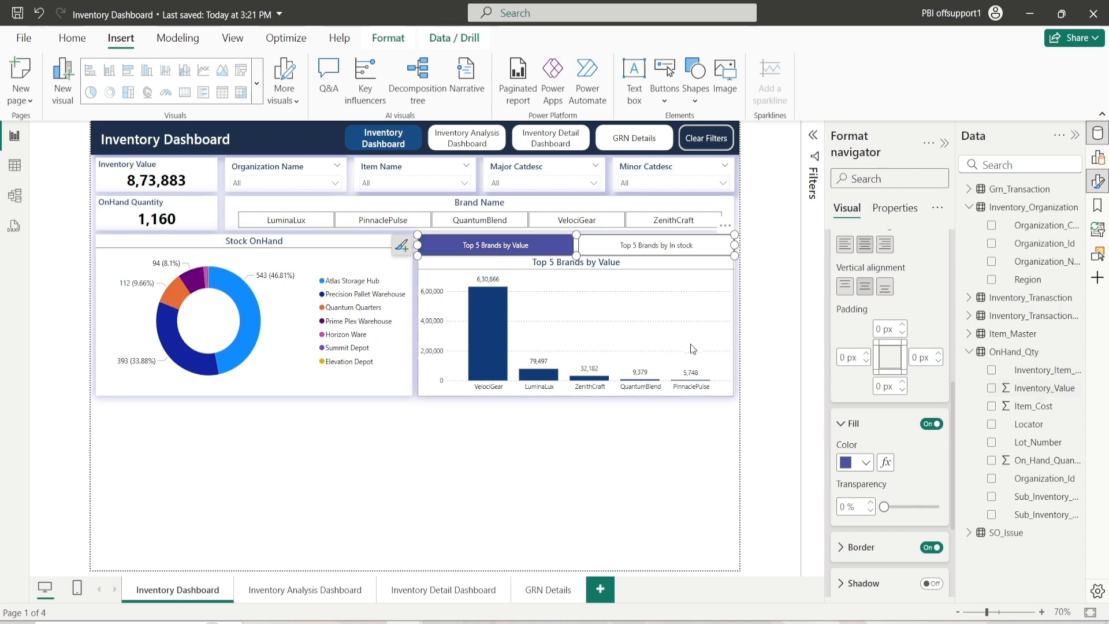
left_click(863, 463)
left_click(876, 398)
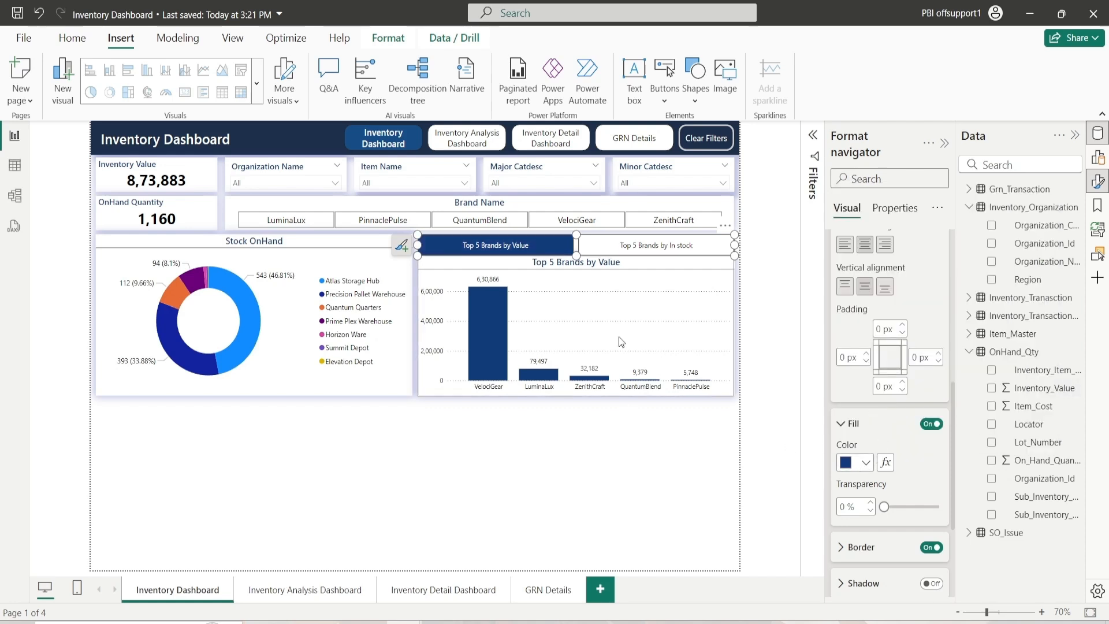
Step: Test the restyled navigator by switching repeatedly between Top 5 Brands by Value and Top 5 Brands by In stock
left_click(628, 248)
left_click(519, 246, "ctrl")
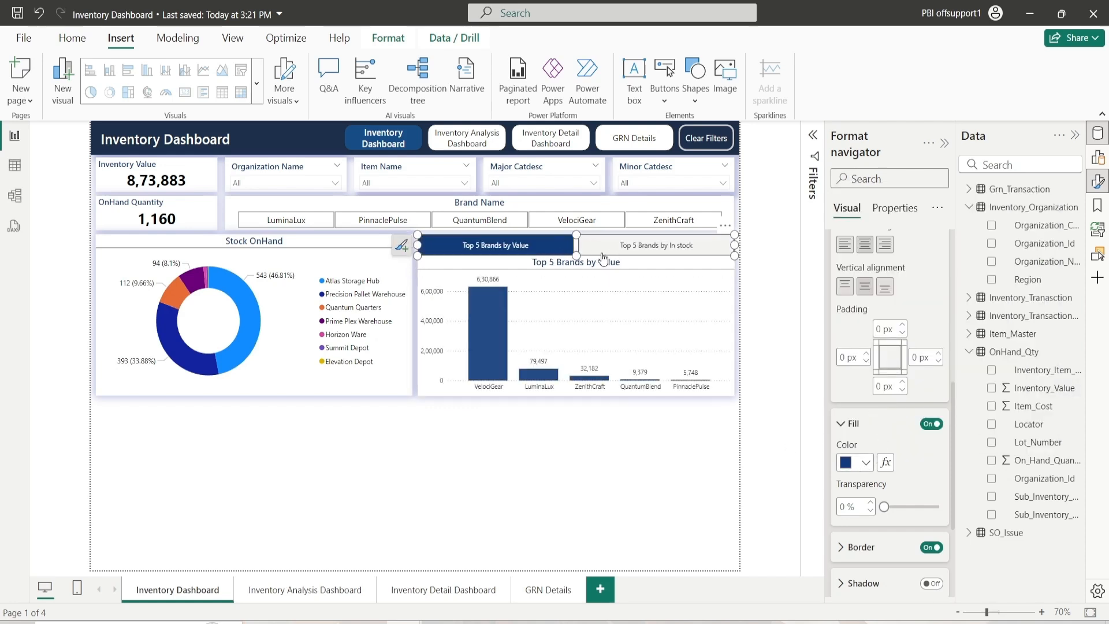
left_click(614, 252, "ctrl")
left_click(489, 252, "ctrl")
left_click(618, 246, "ctrl")
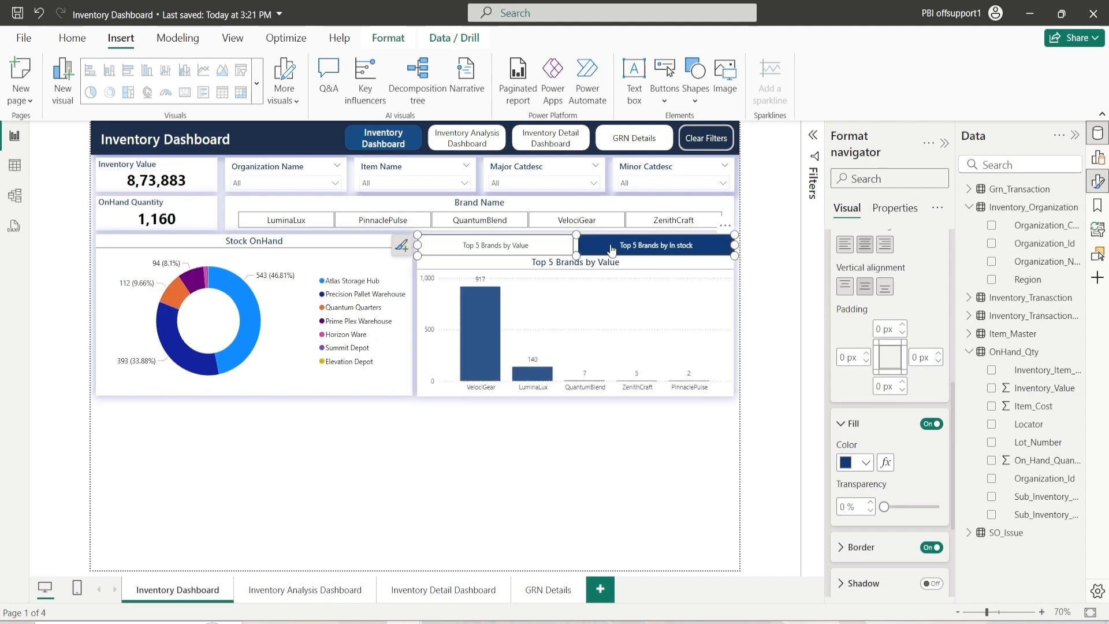
left_click(497, 246, "ctrl")
left_click(619, 247, "ctrl")
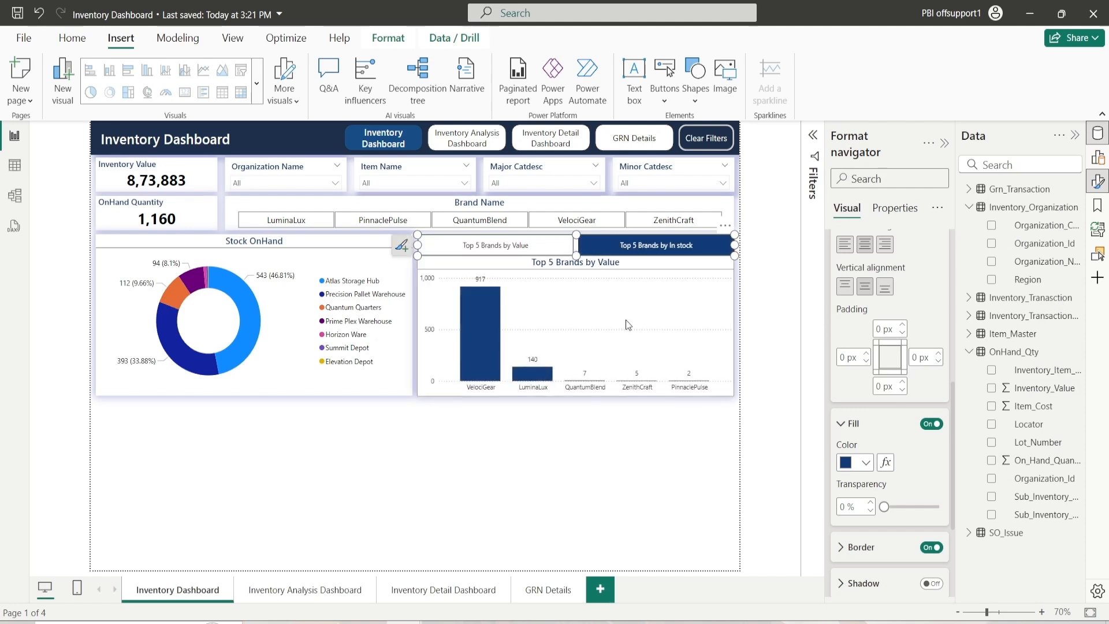
Step: Deselect the navigator and review the published reference dashboard in the browser, returning to Power BI Desktop
left_click(450, 441)
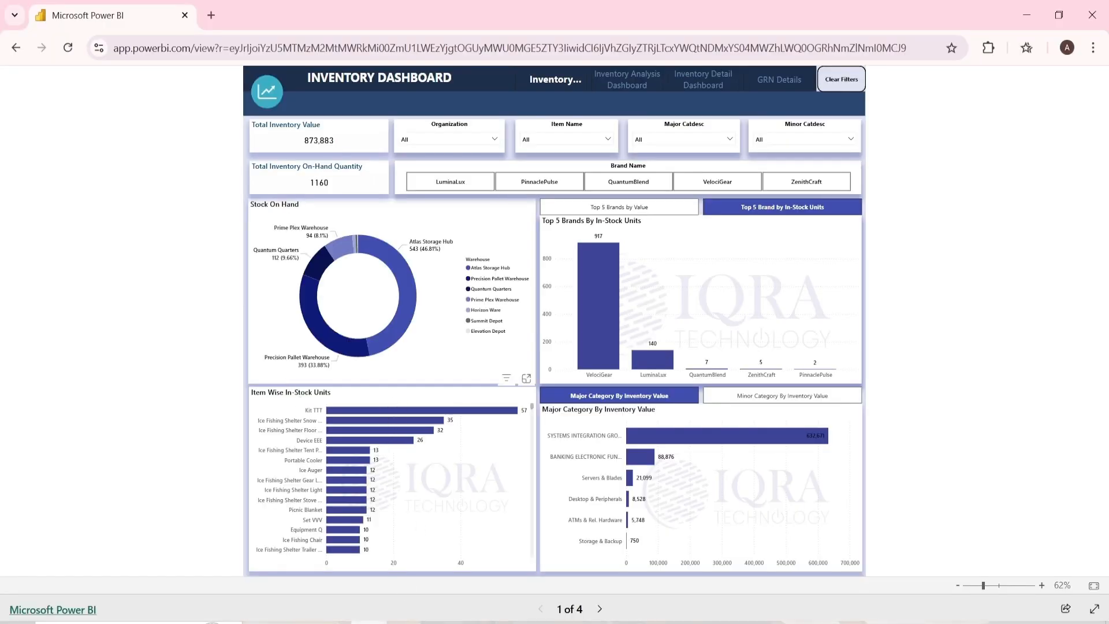
mouse_move(368, 621)
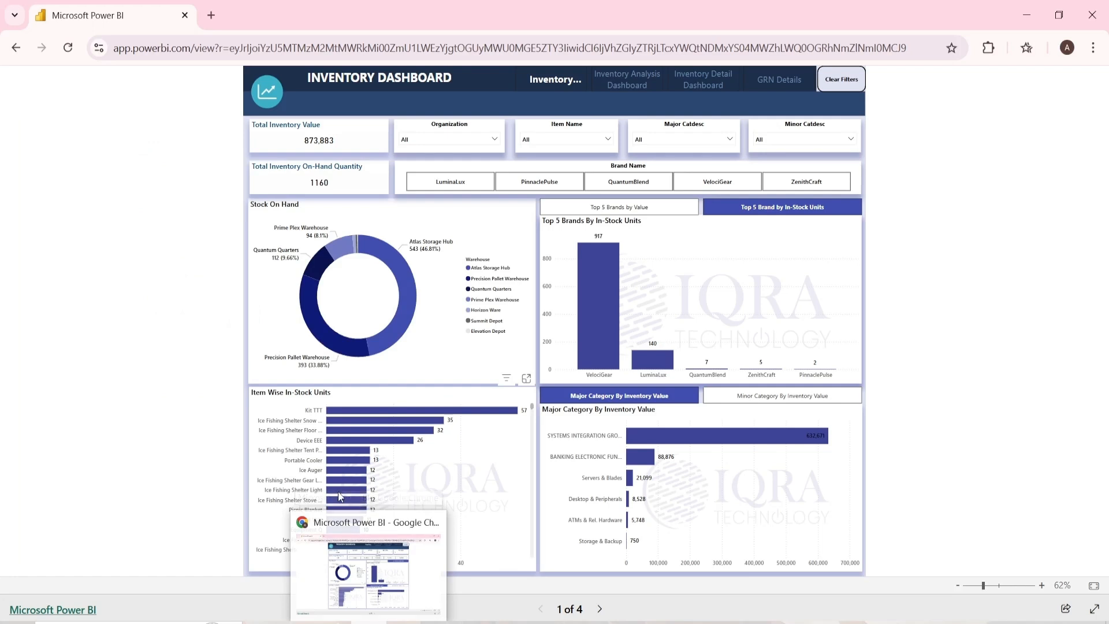
mouse_move(344, 445)
key("alt+Tab")
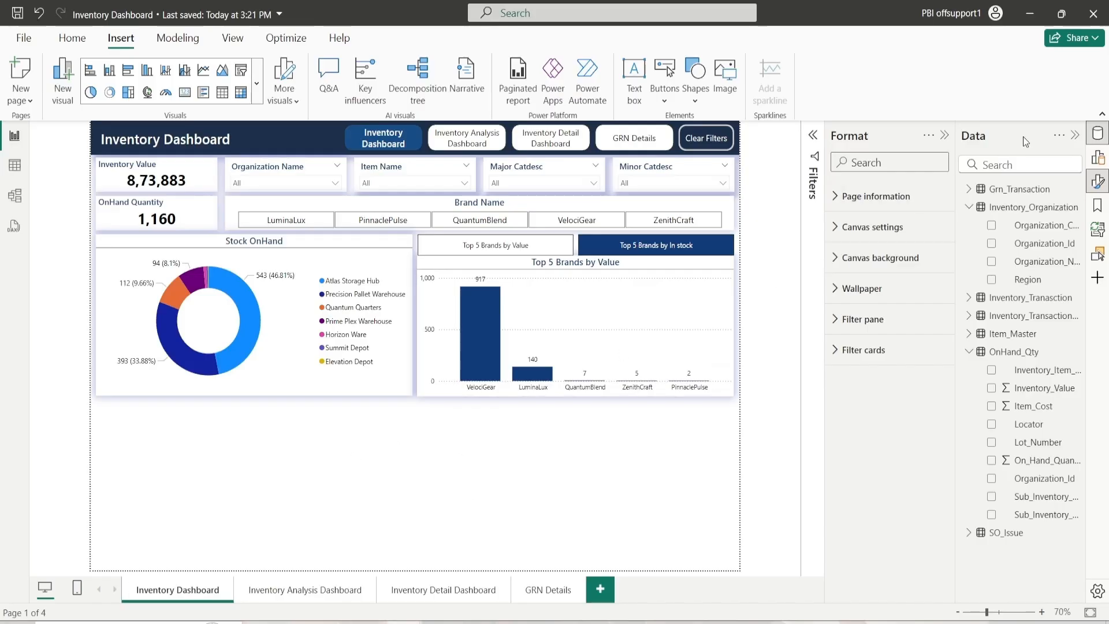
Step: Place a clustered bar chart below the Stock OnHand donut, 625 wide and 305 high, at horizontal 10 and vertical 530
left_click(1098, 157)
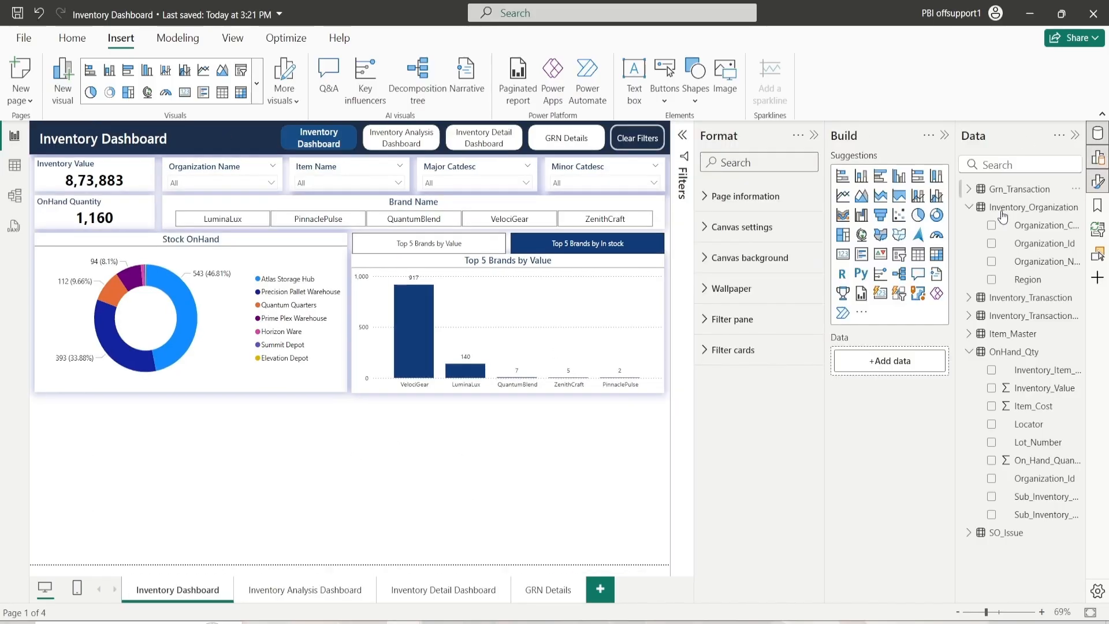
left_click(882, 179)
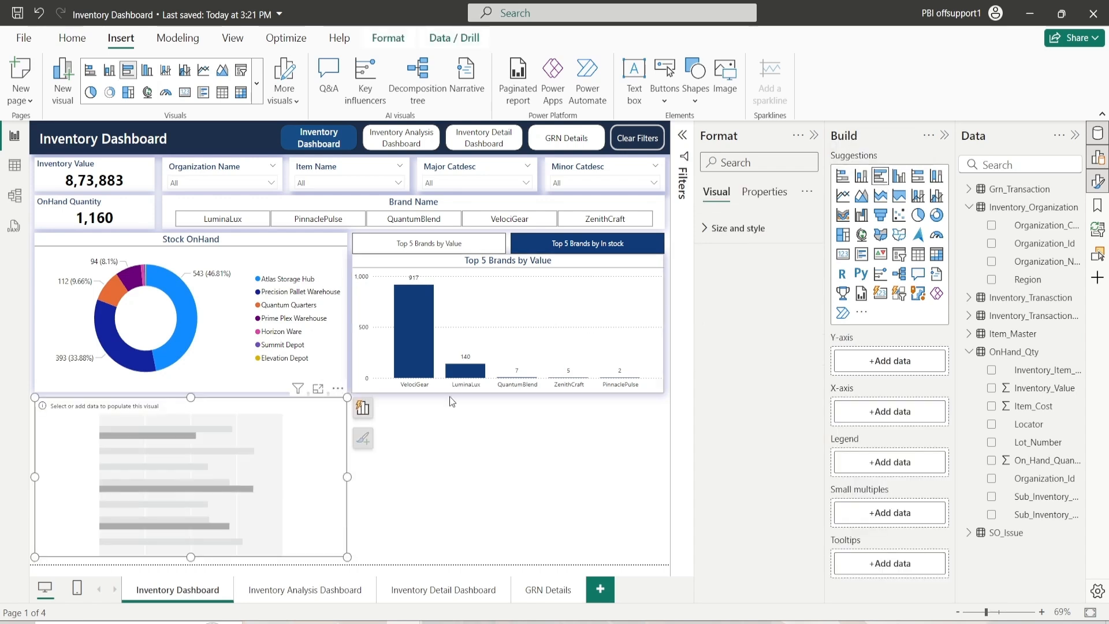
left_click(731, 228)
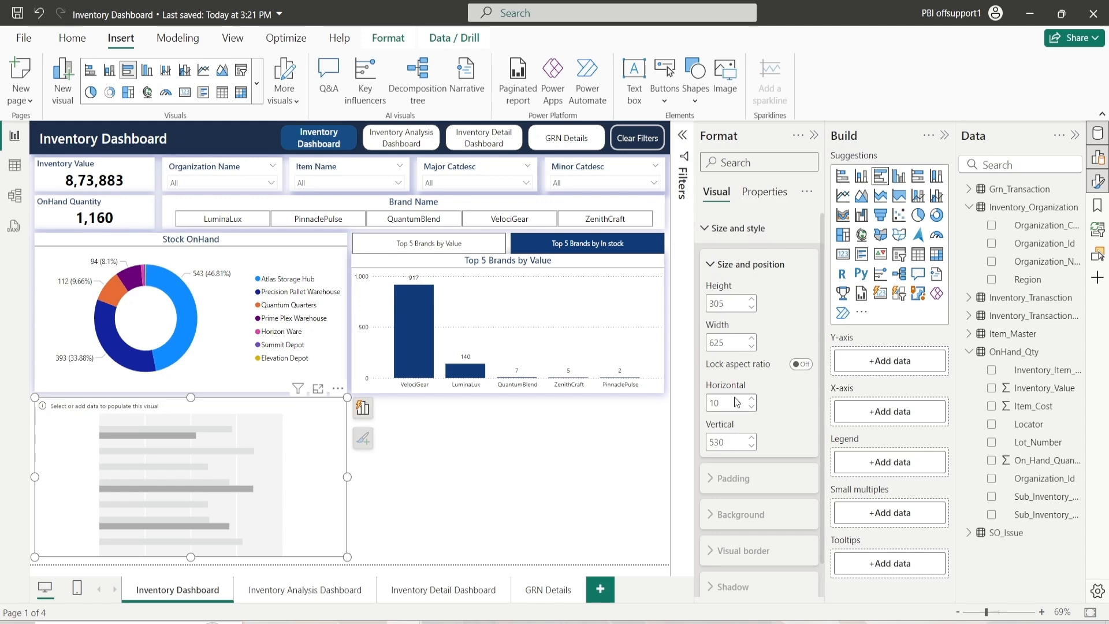
left_click(736, 306)
left_click(735, 307)
left_click(751, 262)
left_click(745, 234)
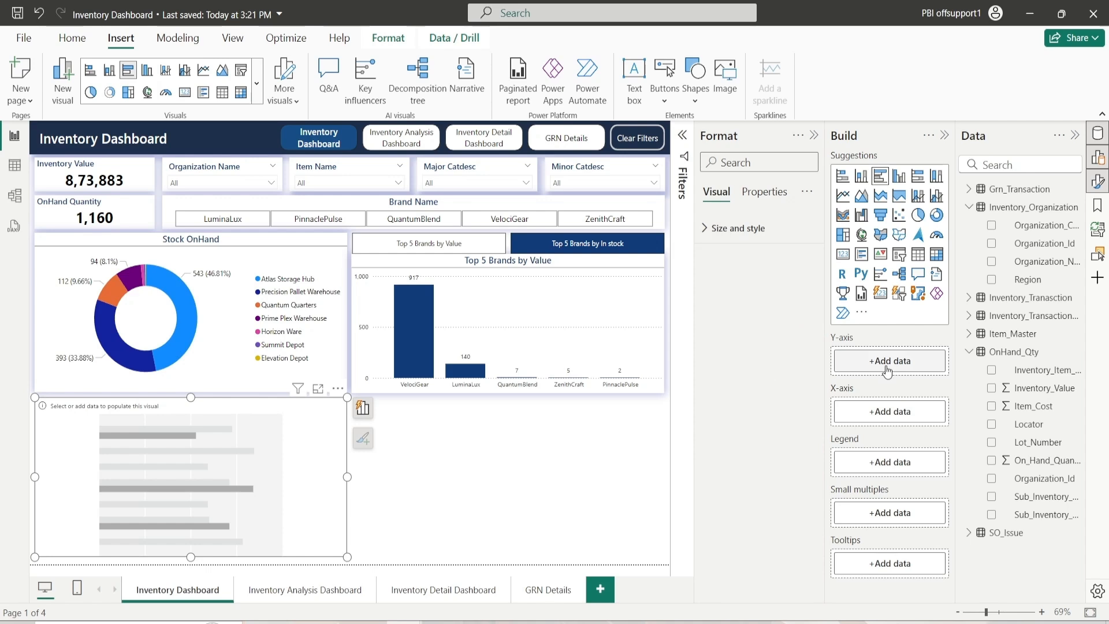
Step: Assign Item_Description from Item_Master to the bar chart's Y-axis and On_Hand_Quantity from OnHand_Qty to its X-axis
left_click(1022, 165)
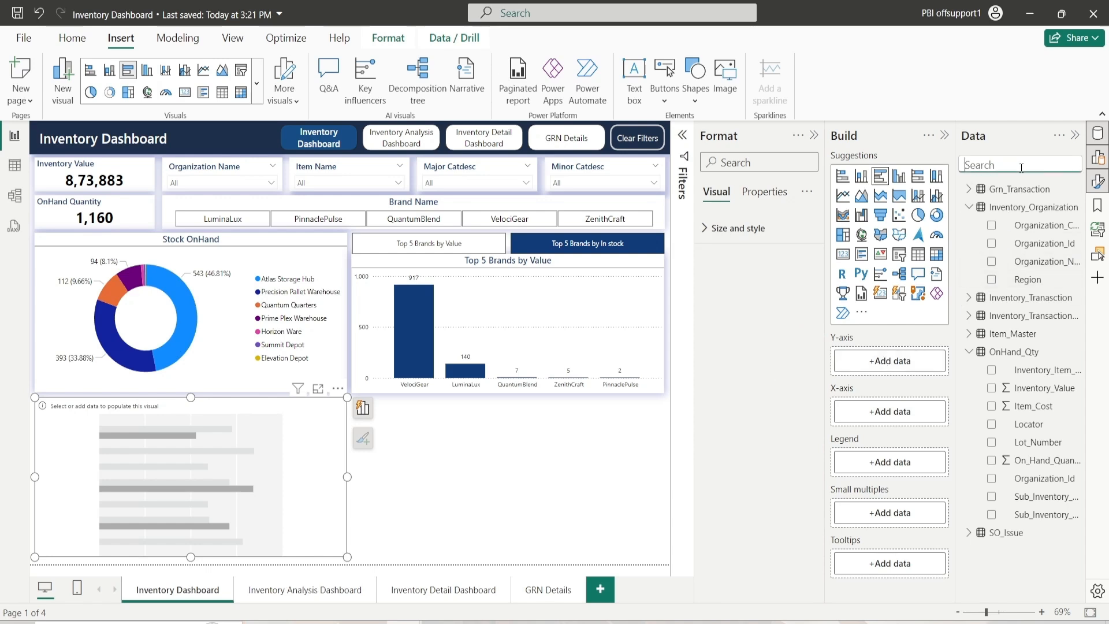
type("Item")
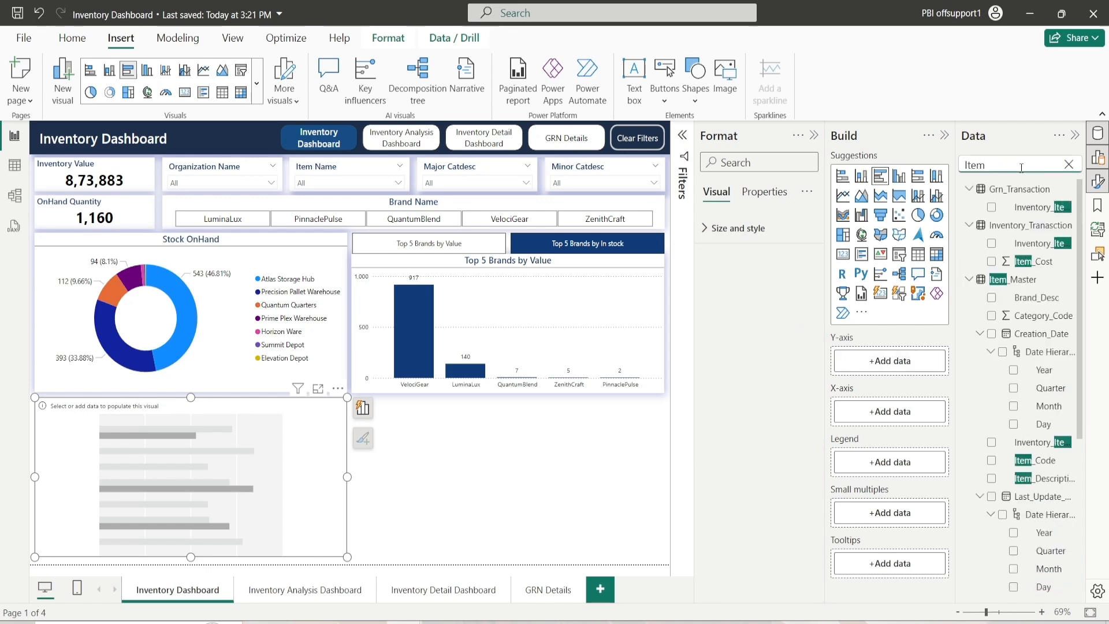
left_click_drag(1024, 480, 857, 360)
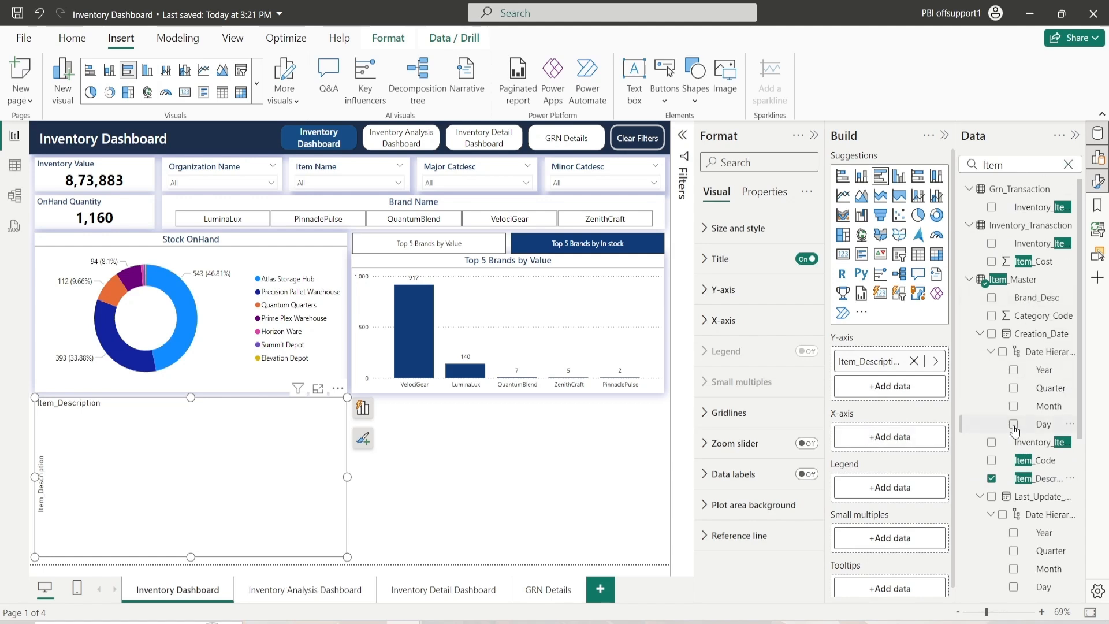
scroll(1015, 430, "down", 3)
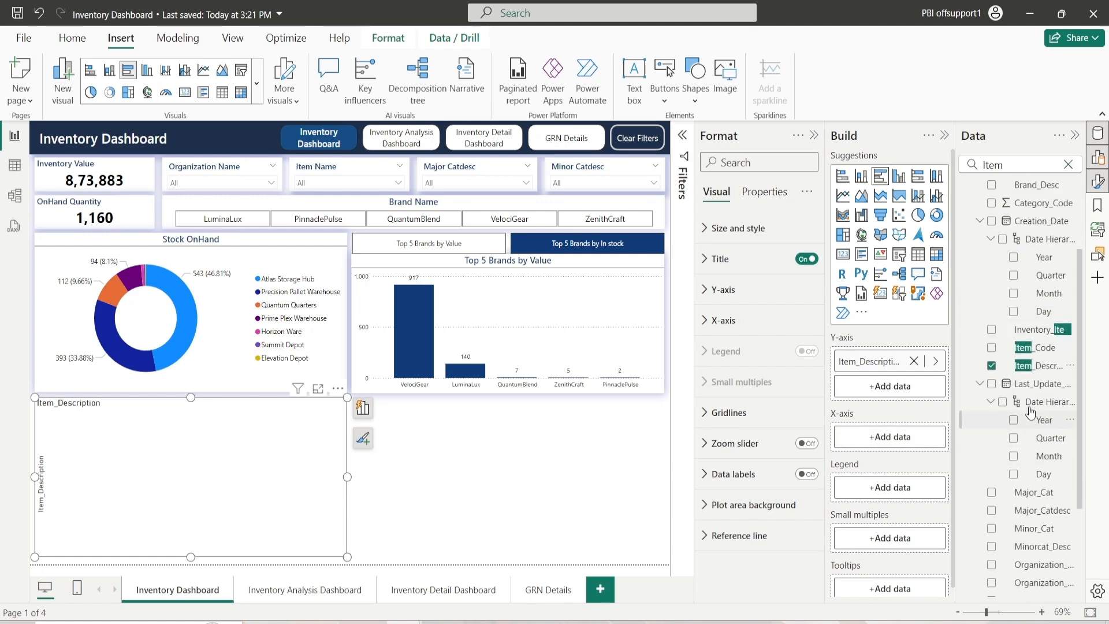
left_click(1069, 165)
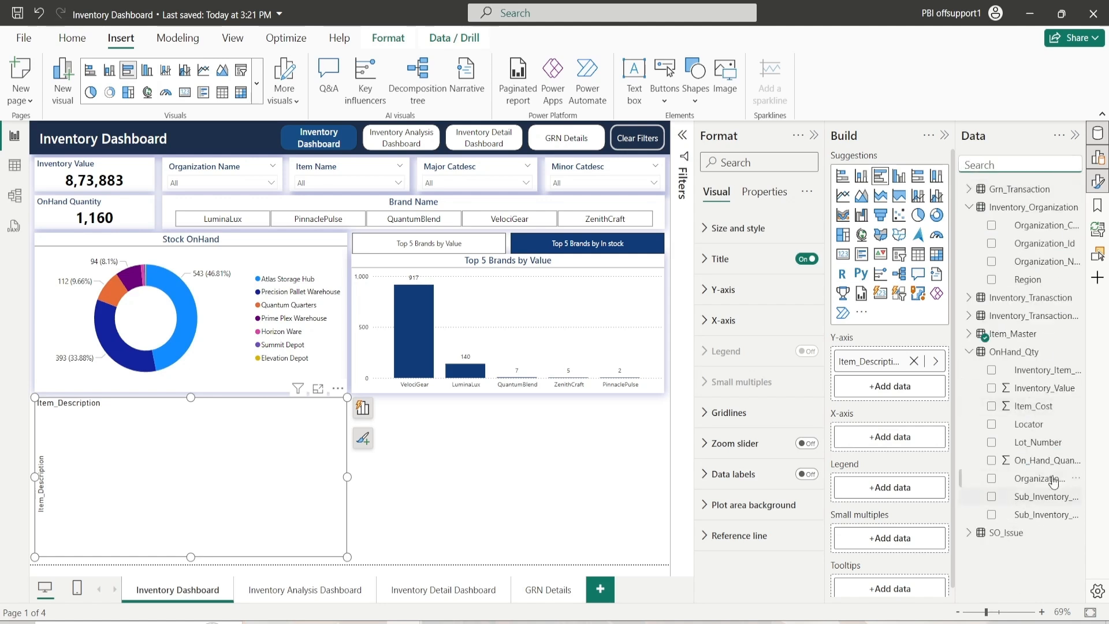
left_click_drag(1046, 460, 894, 436)
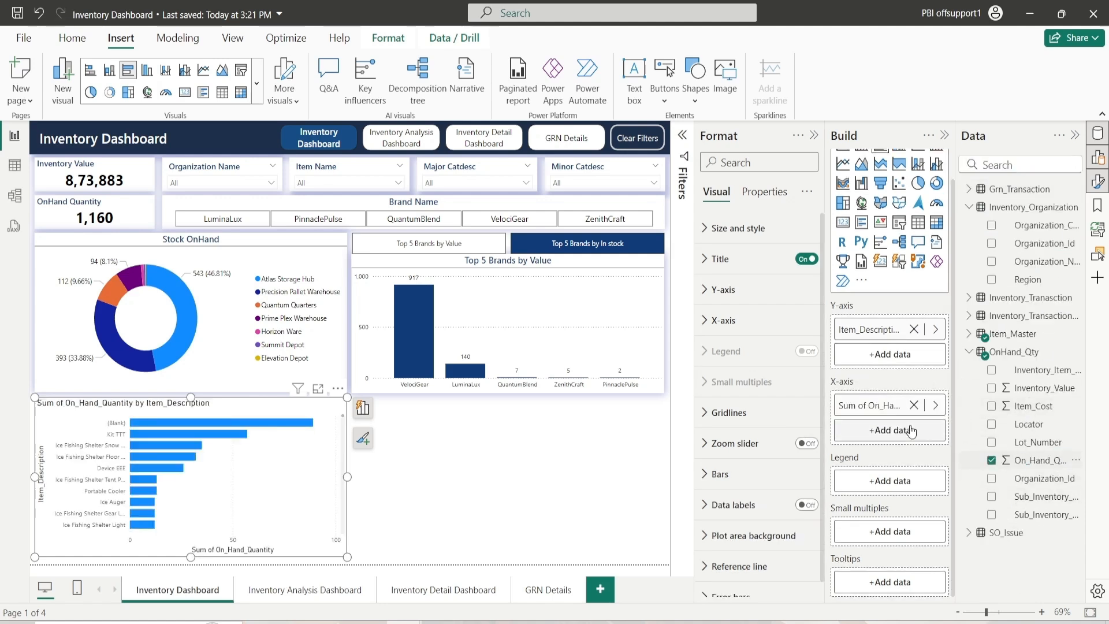
Step: Filter the bar chart's Item_Description to exclude (Blank), and collapse the filters pane
left_click(682, 134)
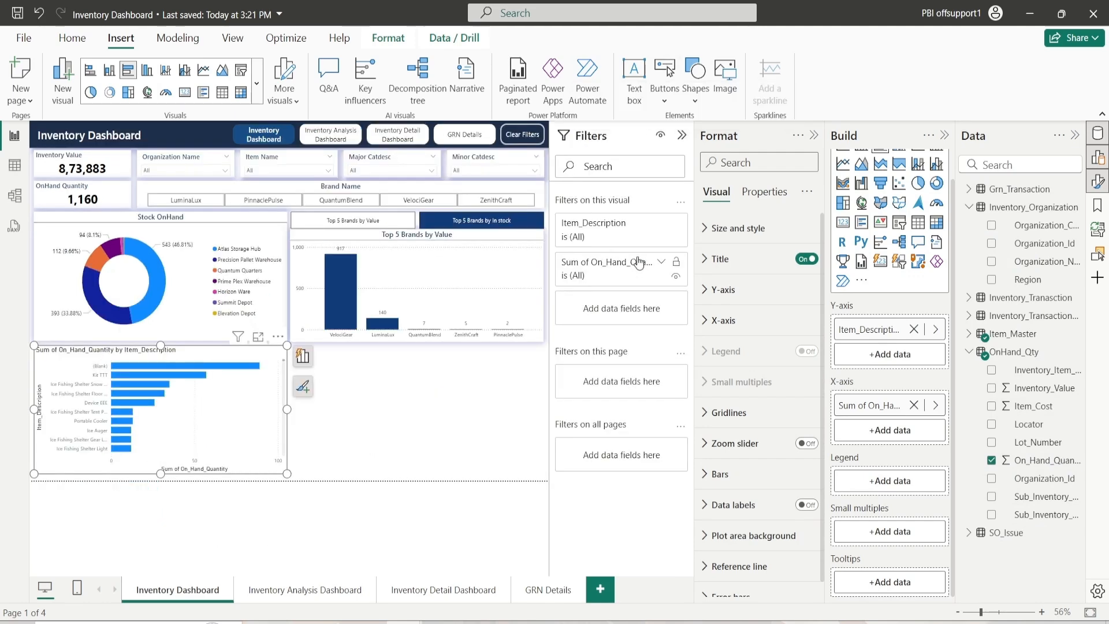
left_click(661, 223)
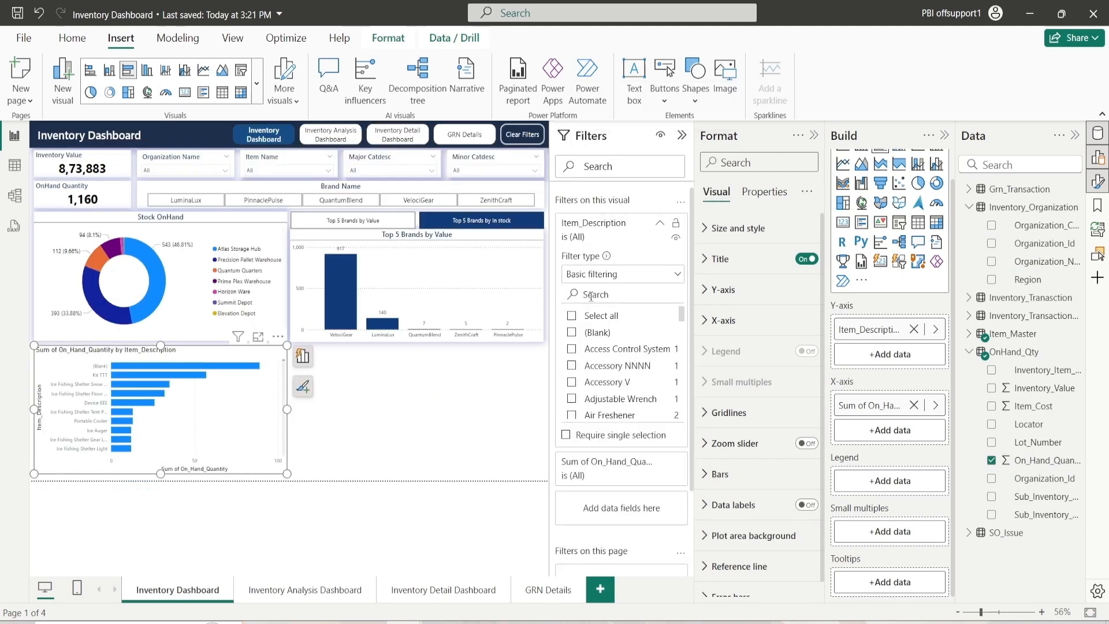
left_click(572, 334)
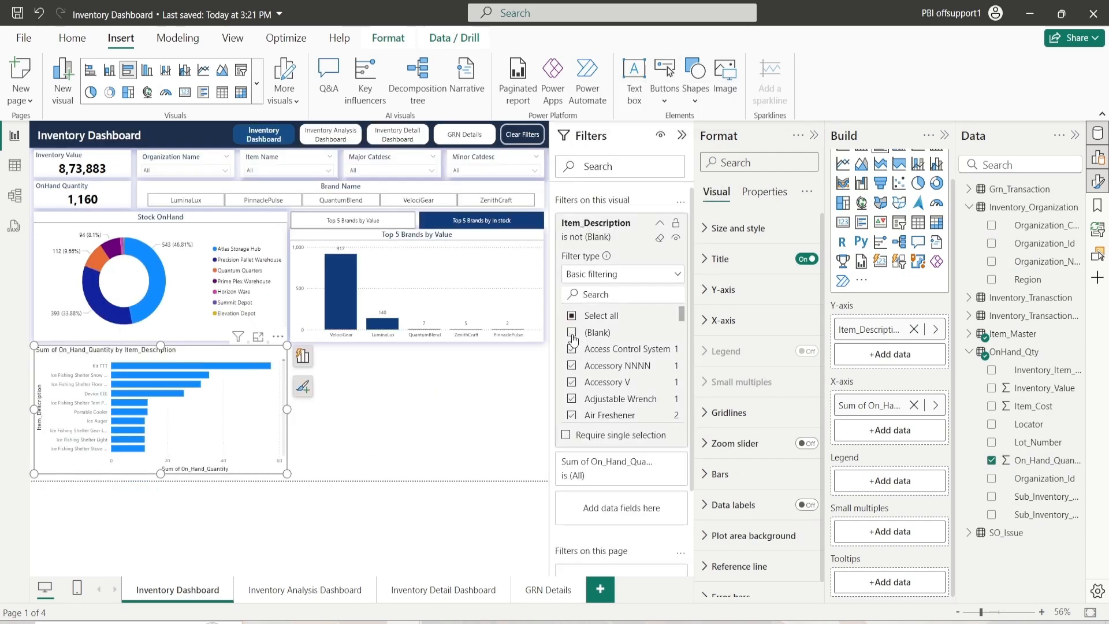
left_click(657, 227)
left_click(682, 136)
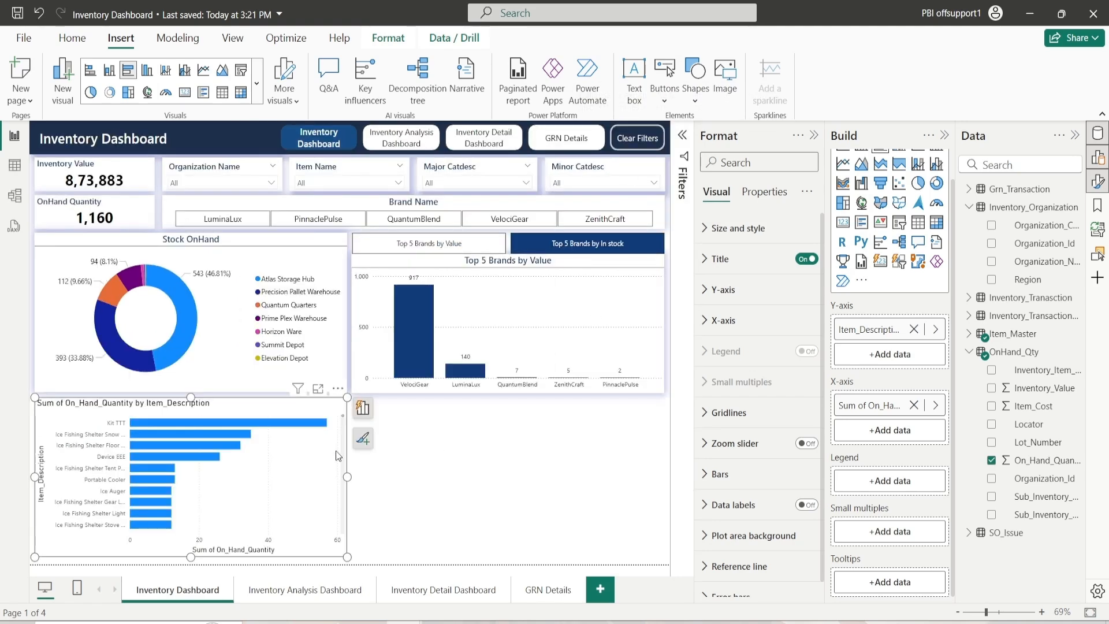
Step: Turn on an indigo shadow for the bar chart with its position set to Center
left_click(733, 228)
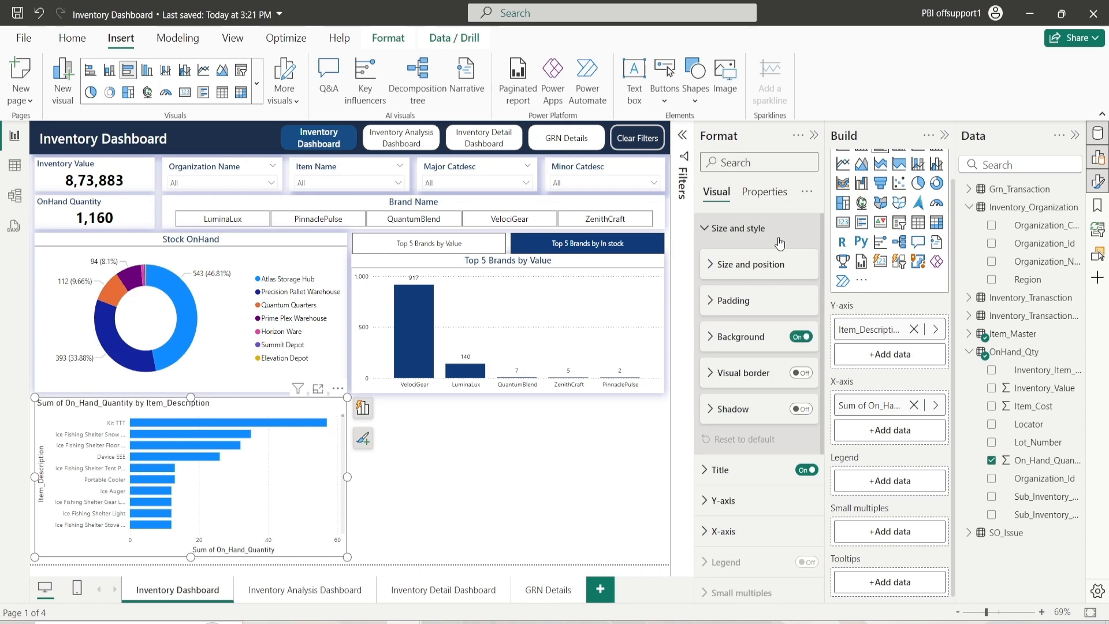
left_click(801, 410)
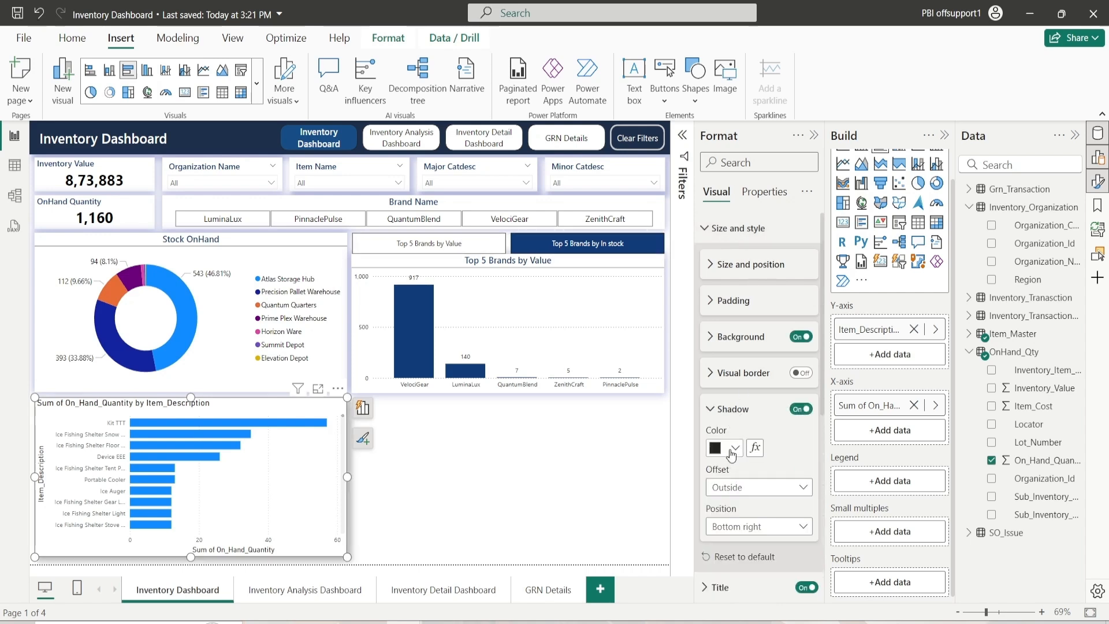
left_click(733, 448)
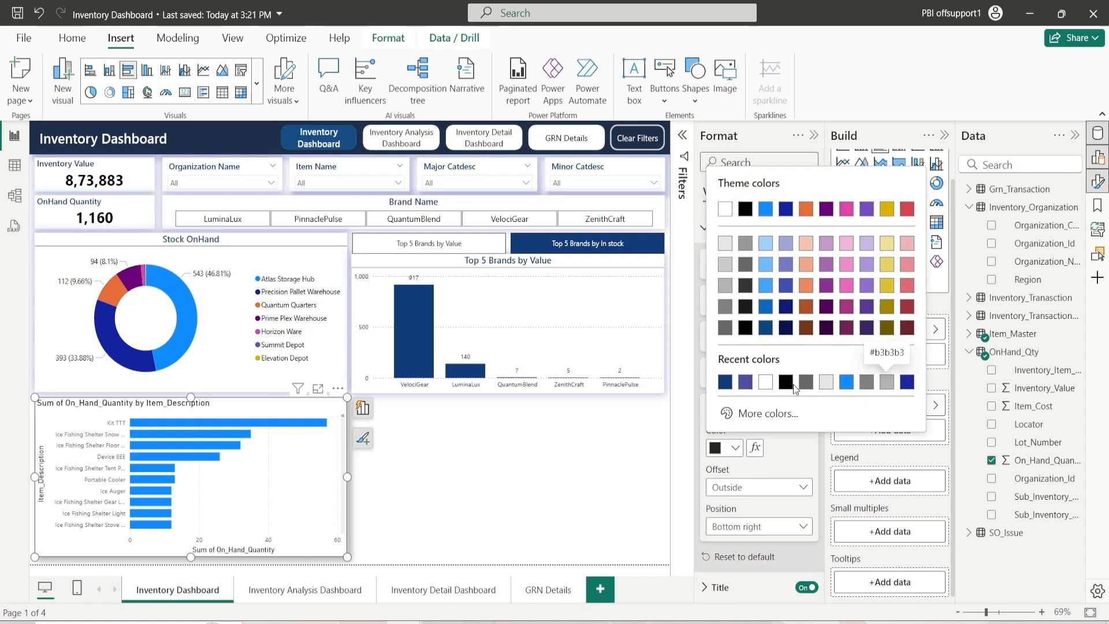
left_click(745, 382)
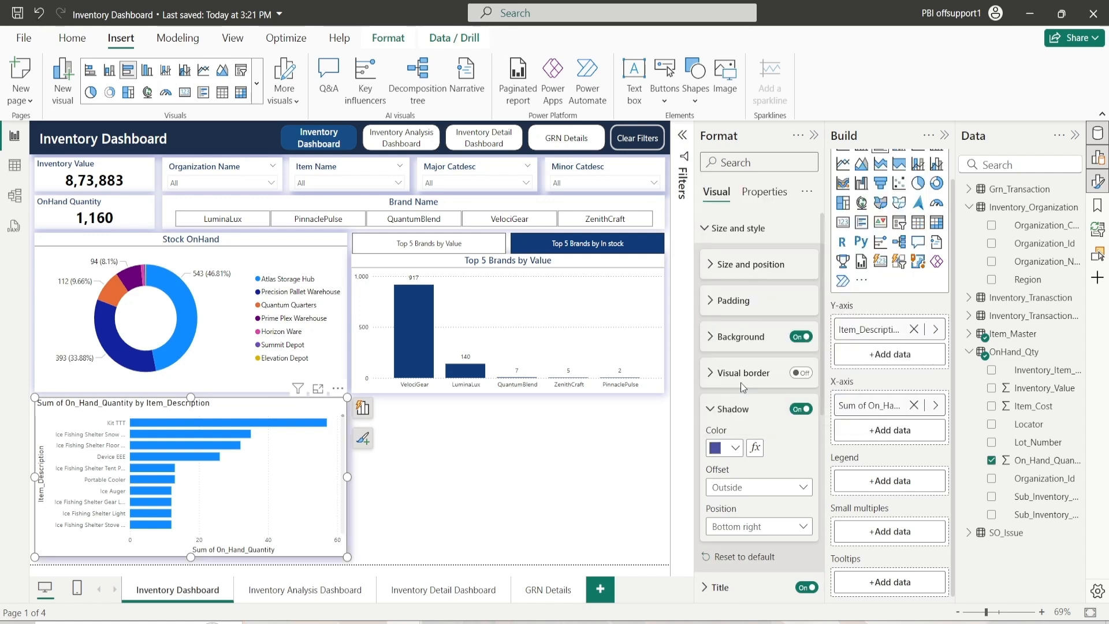
left_click(751, 527)
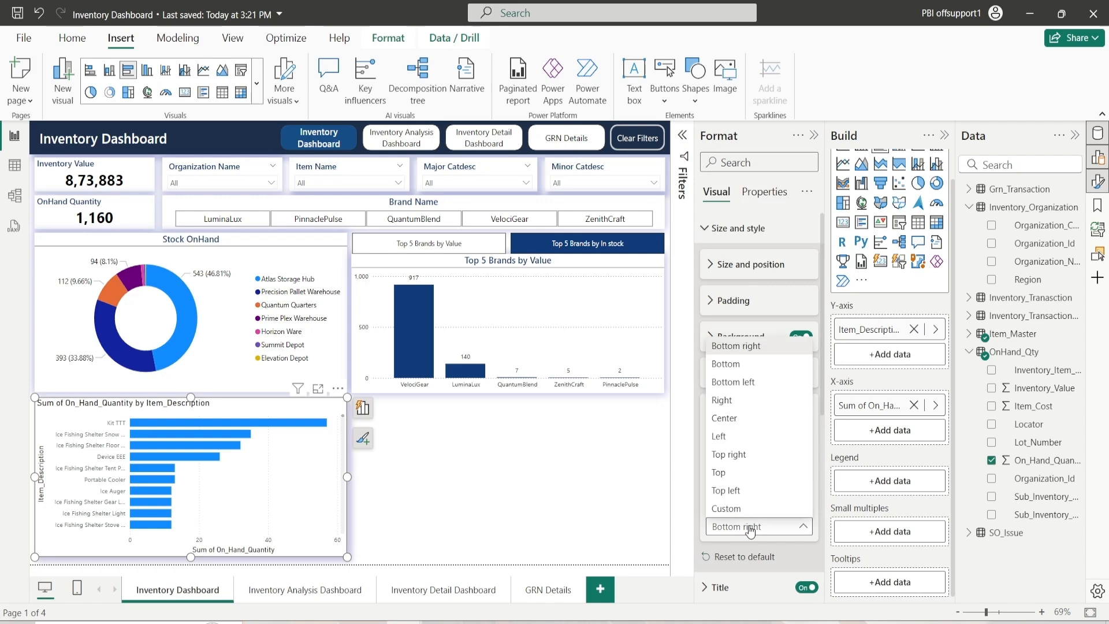
left_click(748, 420)
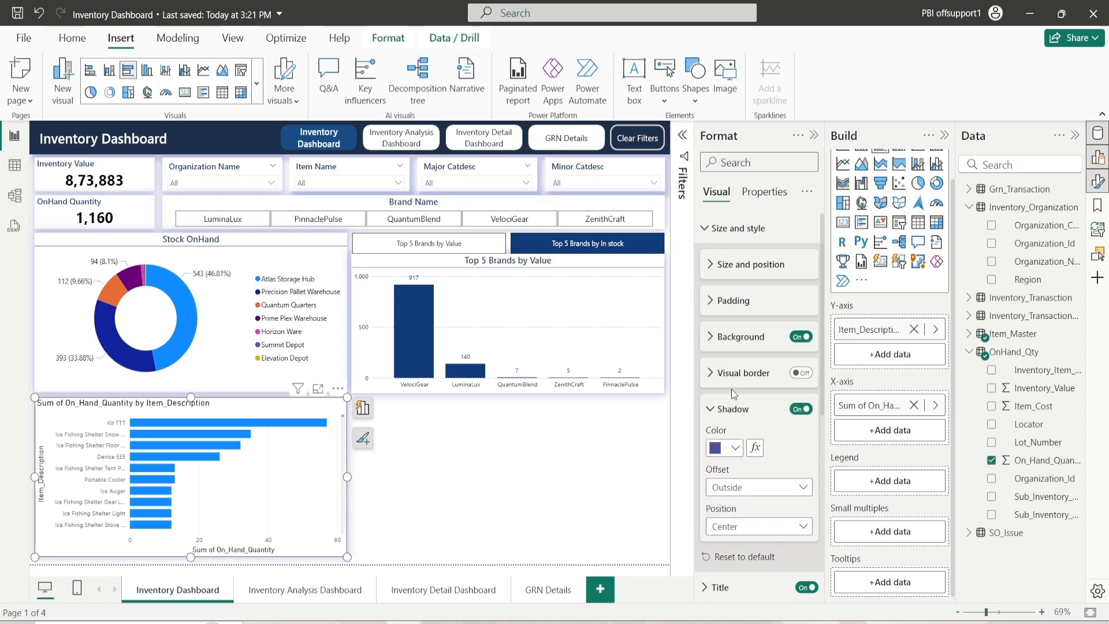
left_click(735, 409)
left_click(750, 229)
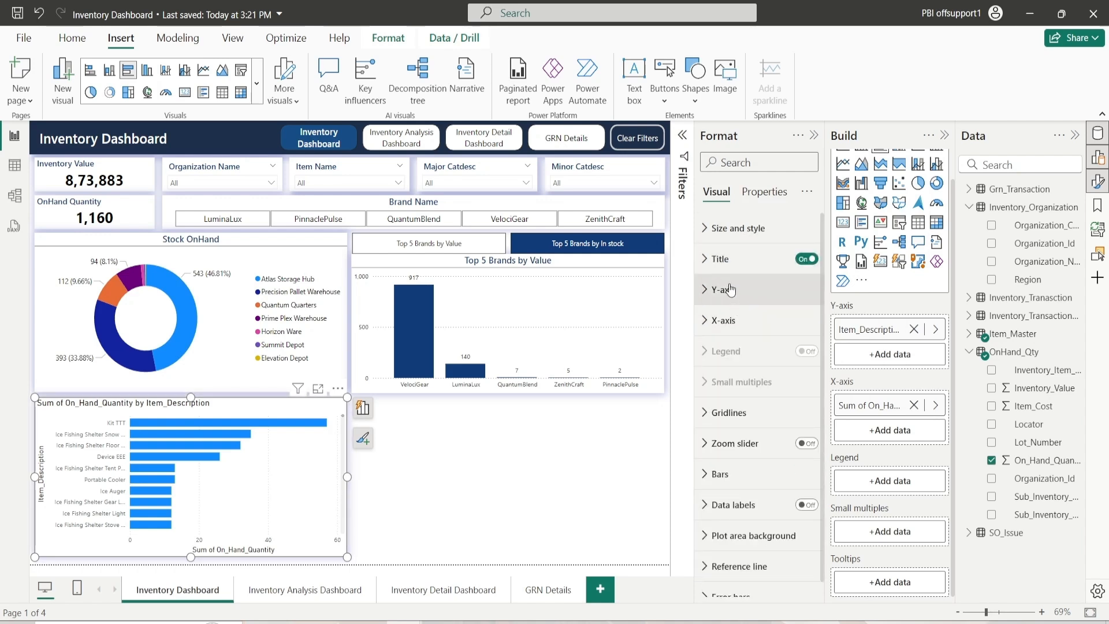
Step: Set the bar chart's title text to "Item wise In Stock Units"
left_click(745, 259)
triple_click(747, 334)
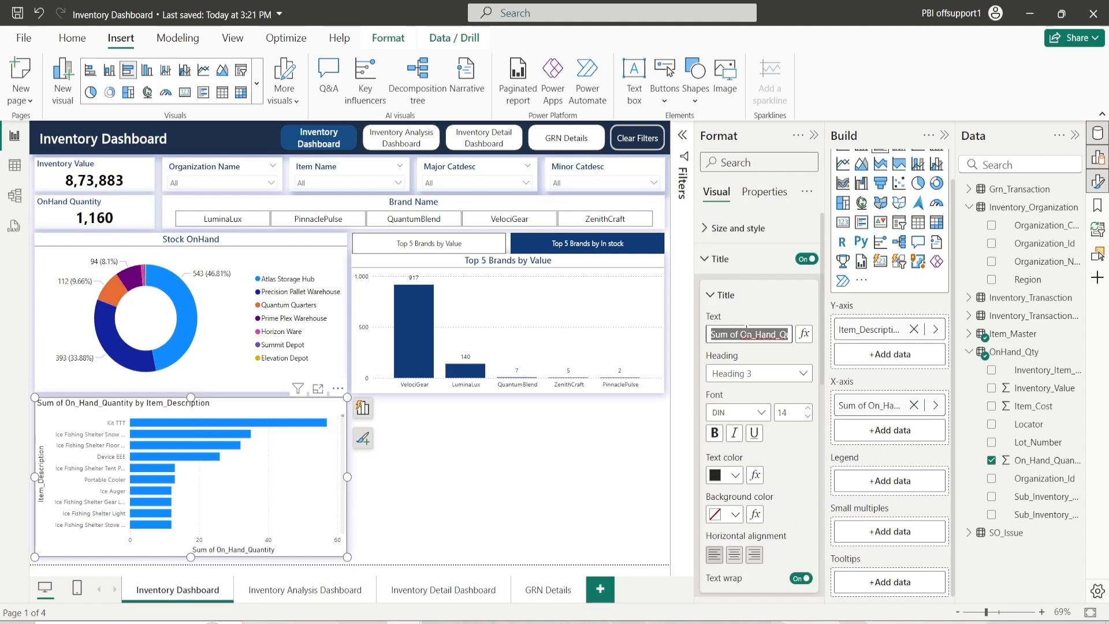
type("It")
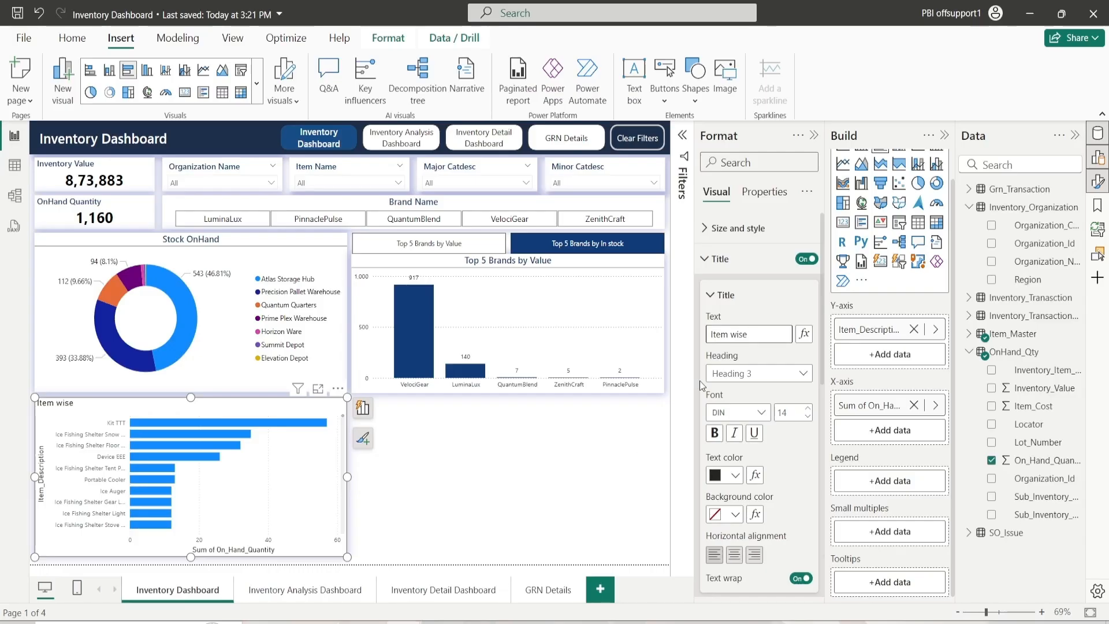
type("In Stock units")
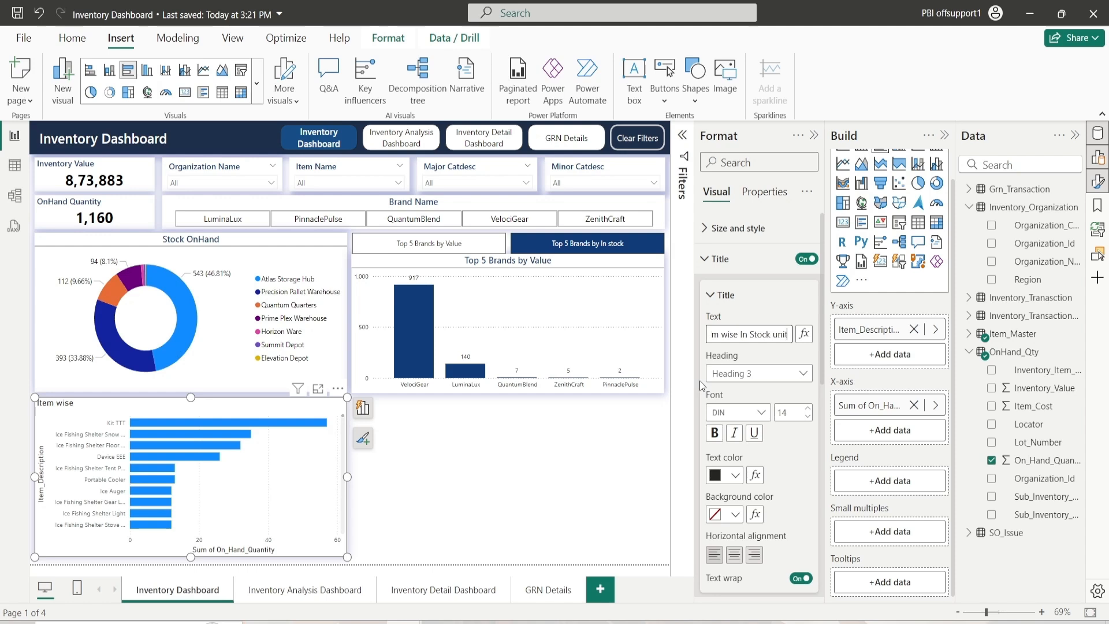
key("Left")
key("Left")
key("BackSpace")
type("U")
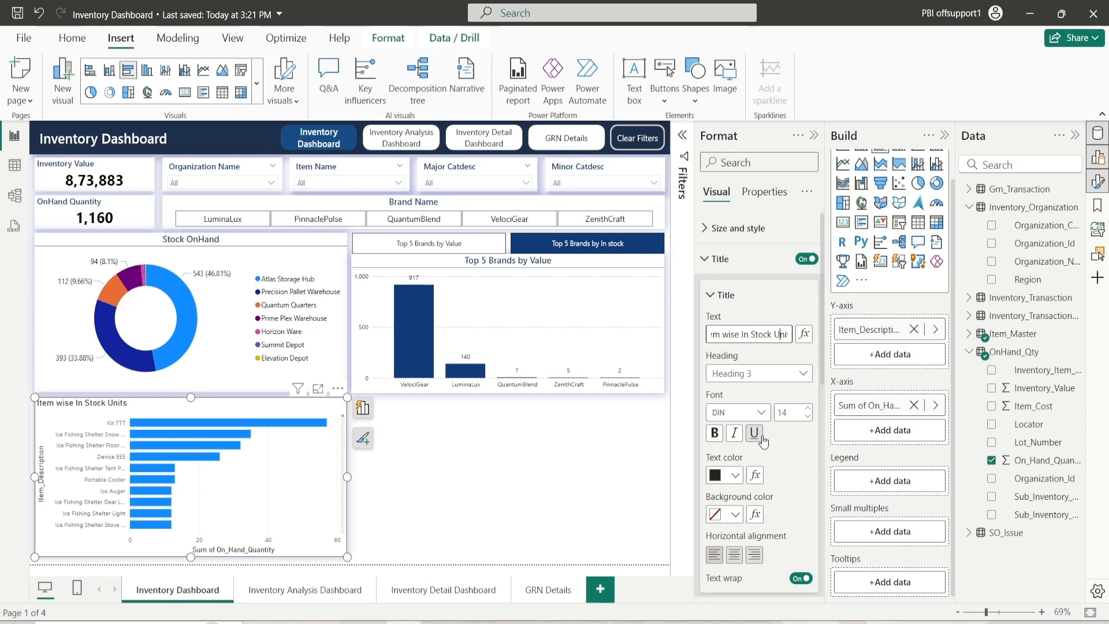
Step: Format the bar chart's title in Segoe UI Semibold, size 13, with the recently used dark blue text color
left_click(761, 413)
scroll(760, 332, "down", 3)
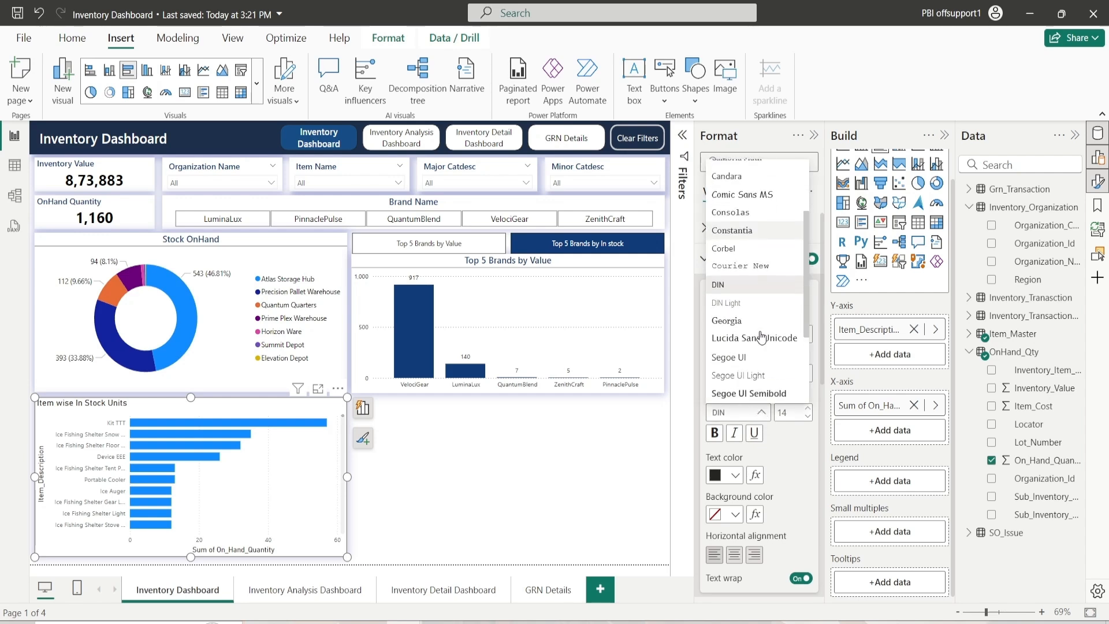
scroll(759, 353, "down", 2)
left_click(766, 265)
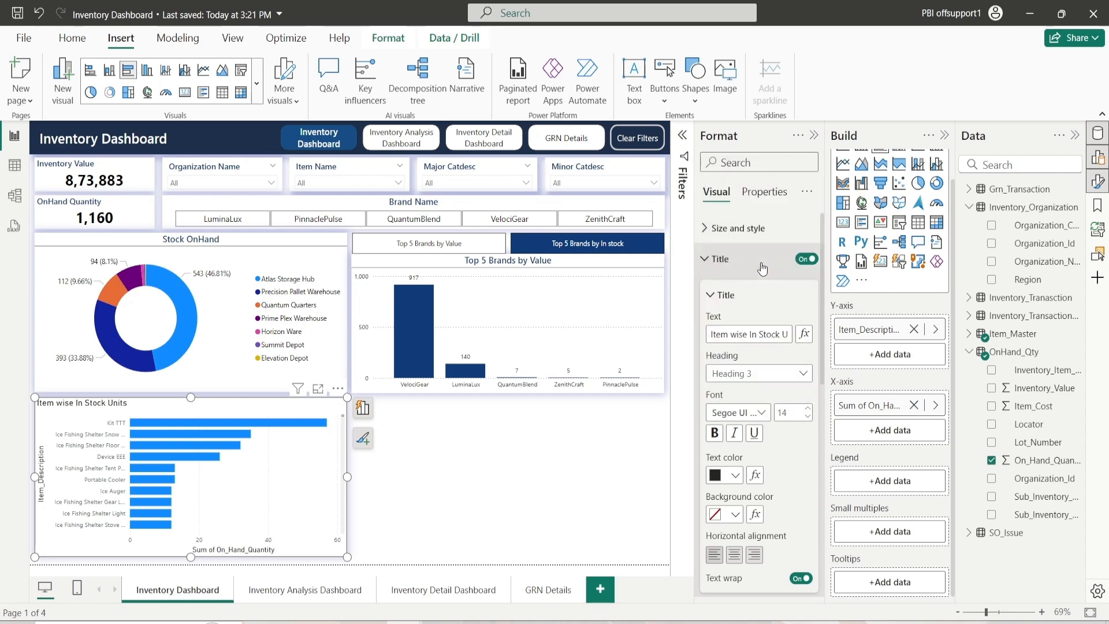
left_click(808, 418)
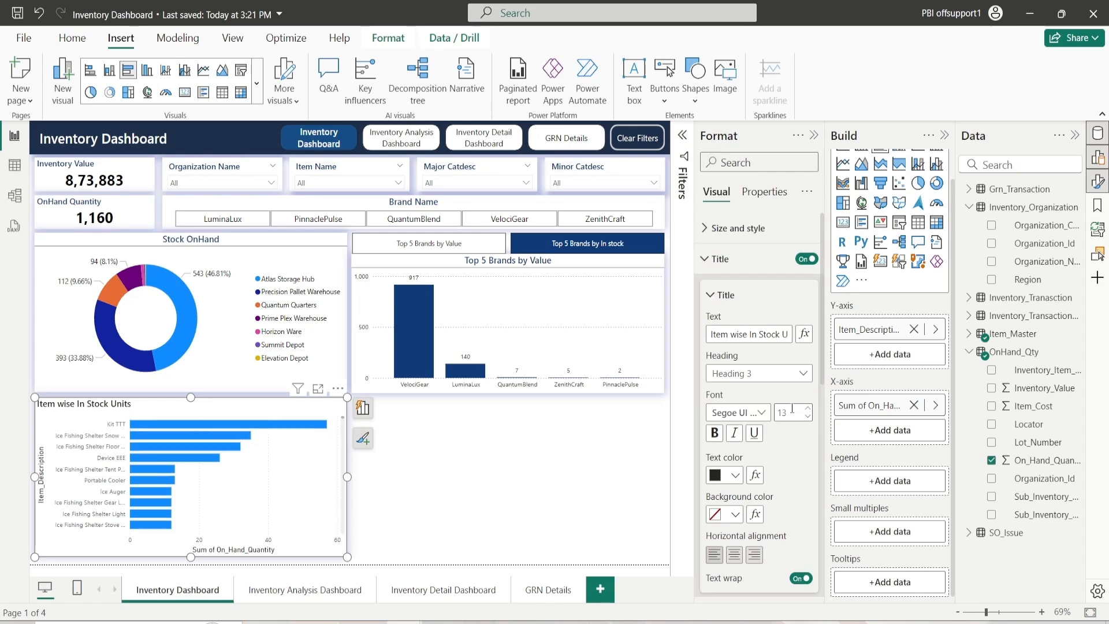
left_click(736, 475)
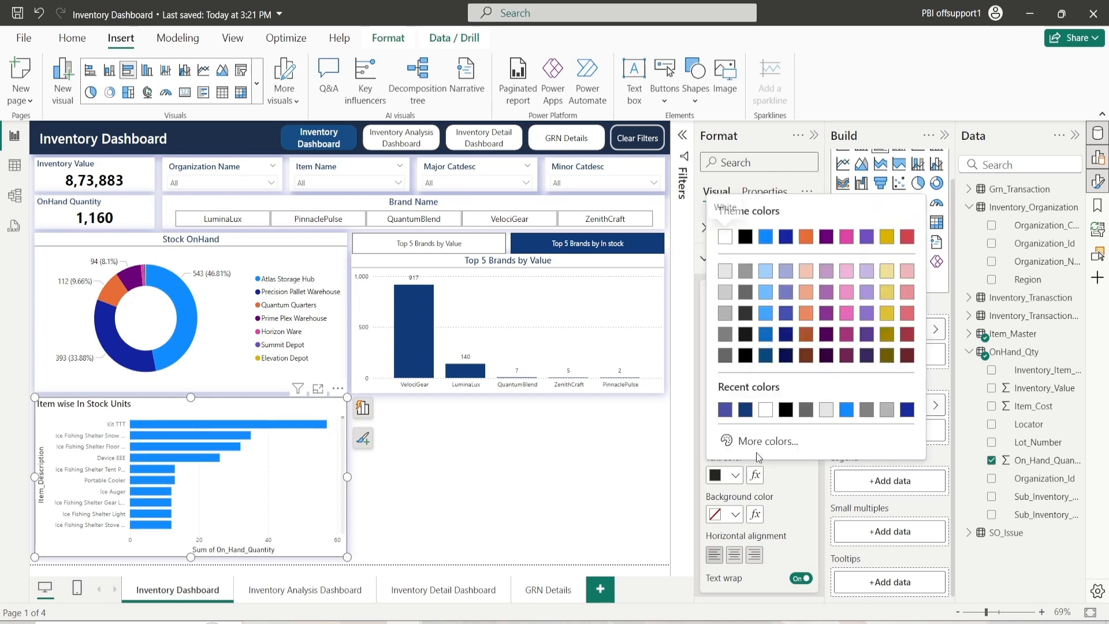
left_click(745, 410)
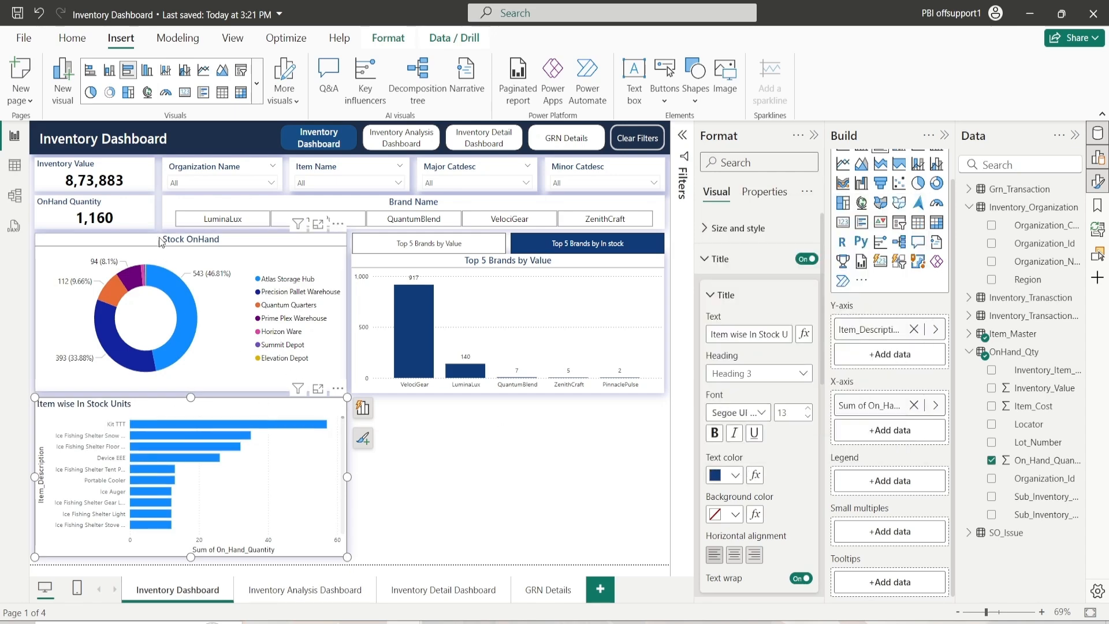
Step: Give the bar chart's title a white background and center it horizontally
left_click(734, 515)
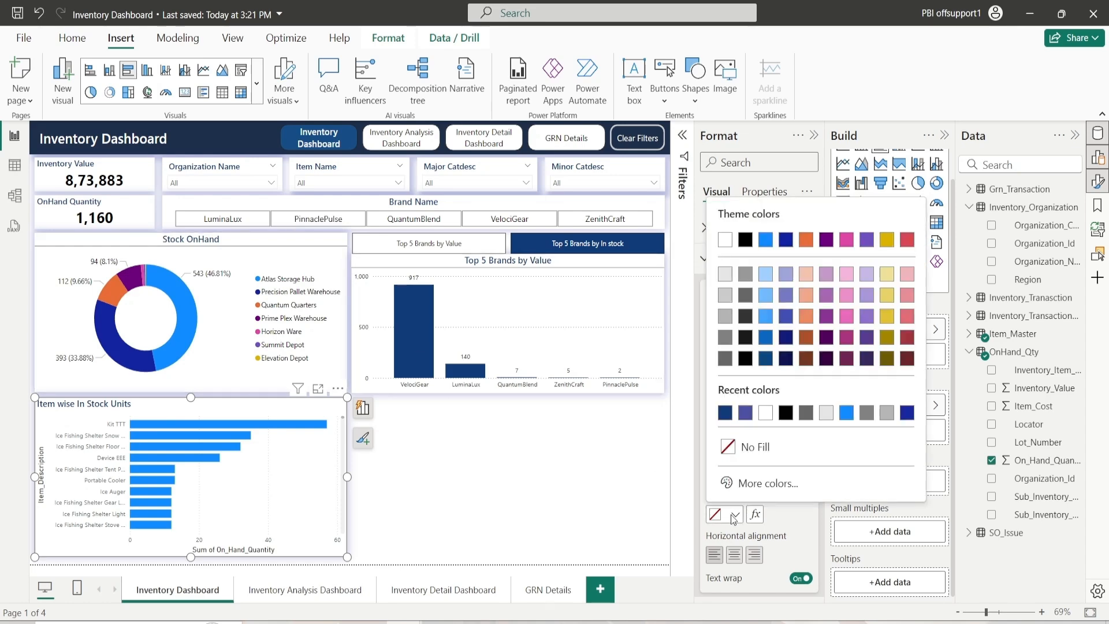
left_click(766, 413)
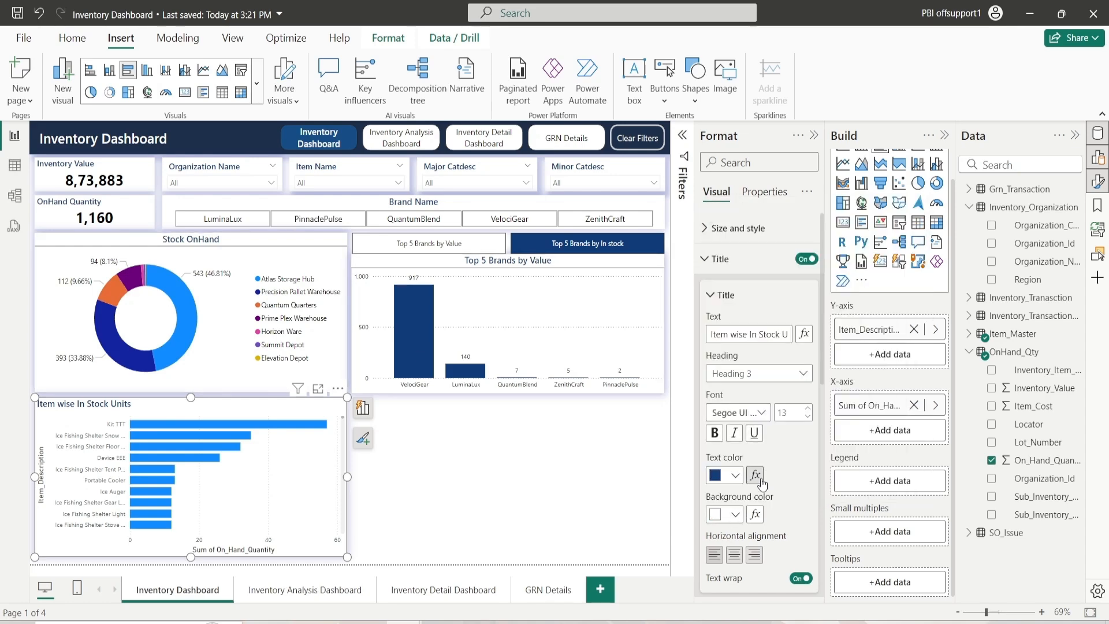
scroll(751, 491, "down", 3)
left_click(735, 430)
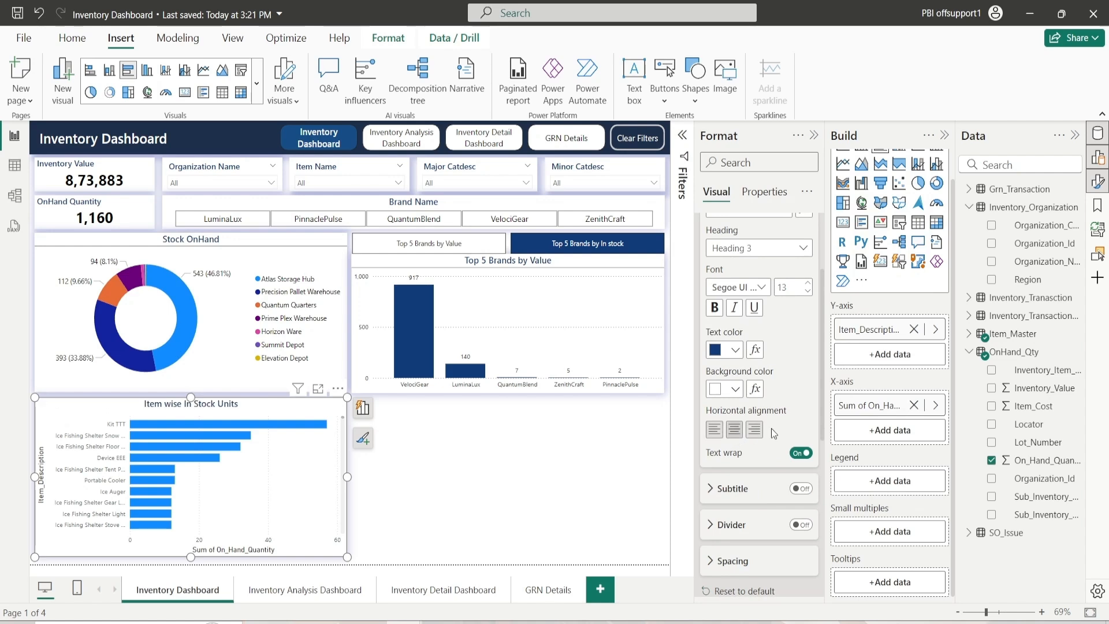
scroll(751, 358, "up", 3)
left_click(726, 294)
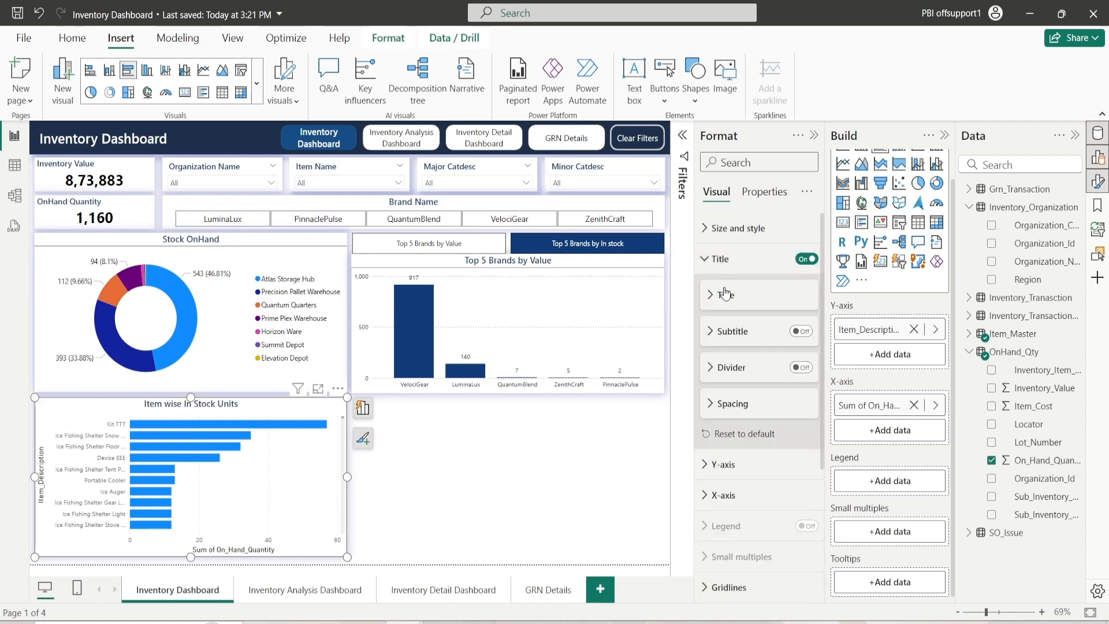
Step: Turn on the divider below the bar chart's title and color it dark grey
left_click(804, 367)
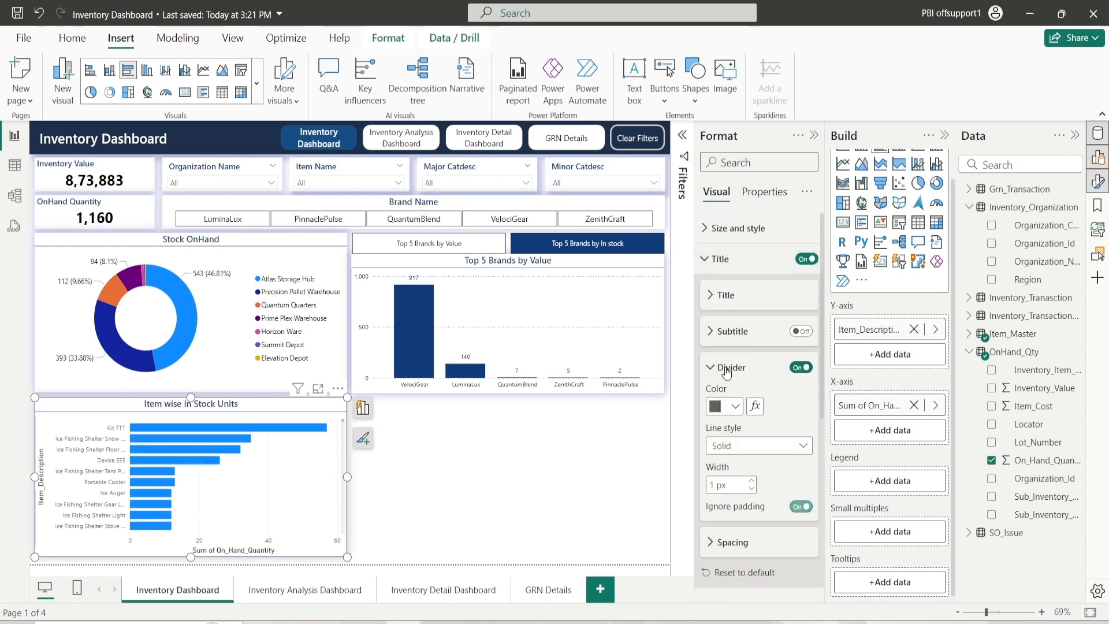
left_click(736, 407)
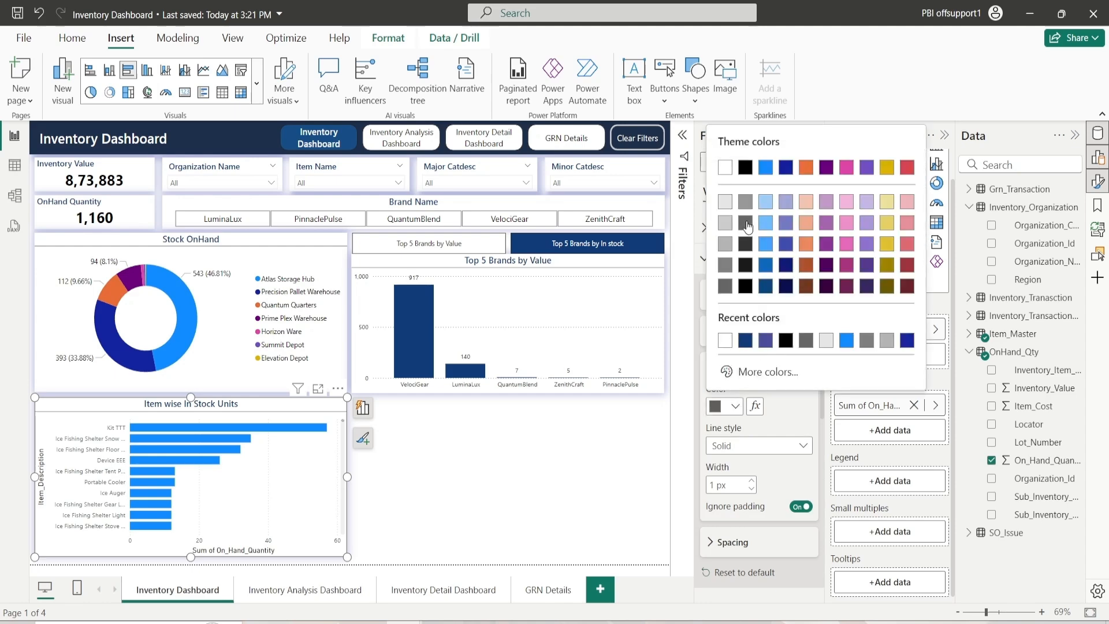
left_click(745, 223)
left_click(737, 404)
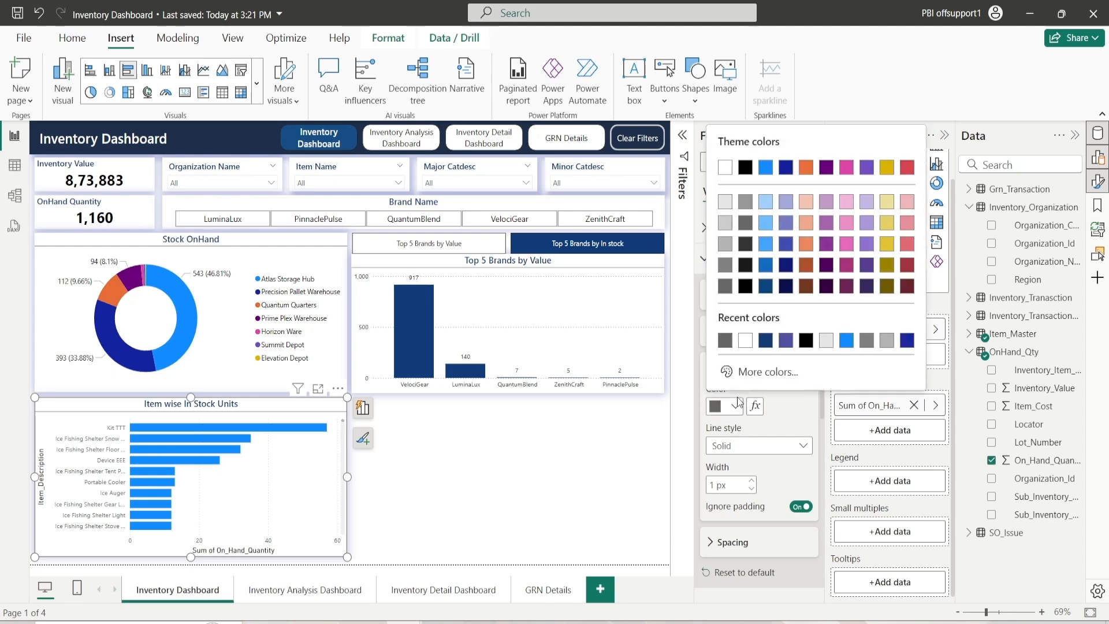
left_click(745, 224)
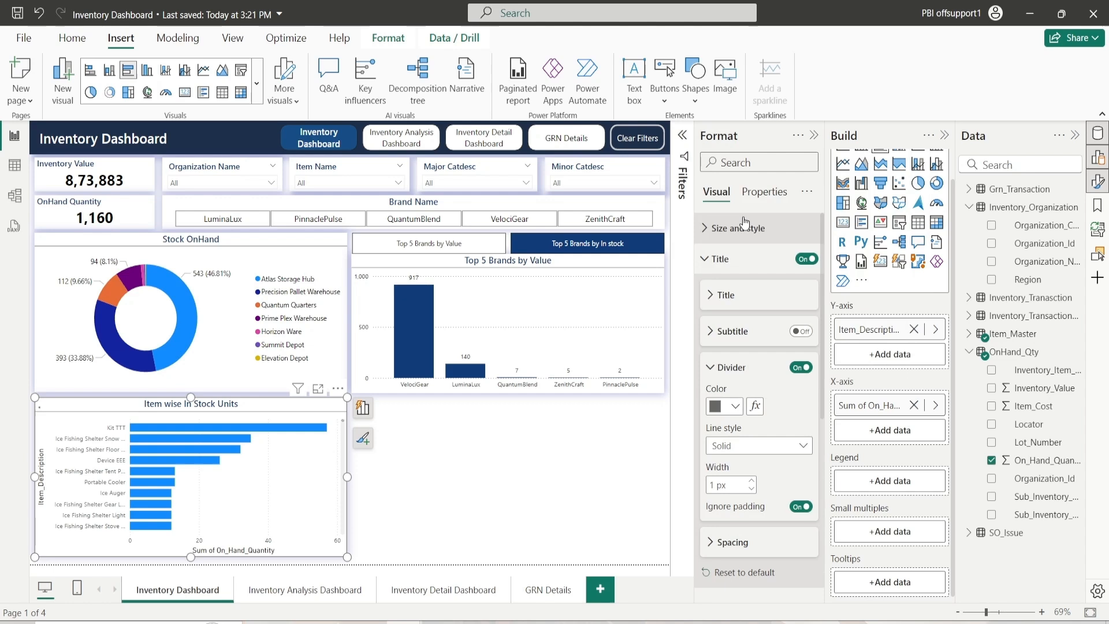
left_click(721, 370)
Step: Customize the bar chart's title spacing with 3 px below the title and 0 px below the title area
left_click(742, 407)
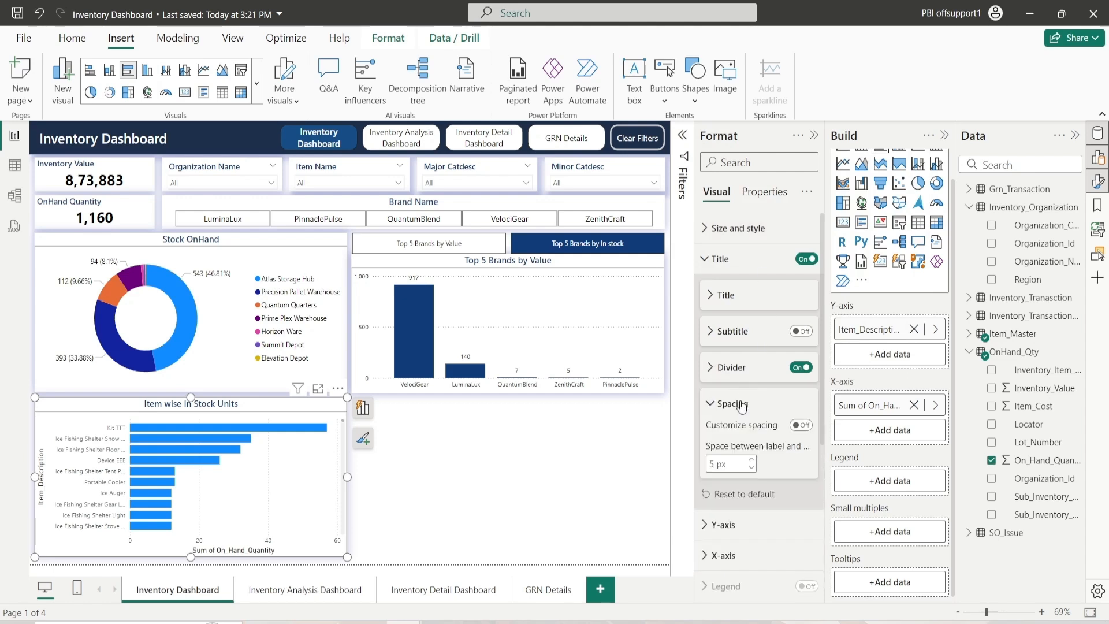
left_click(800, 426)
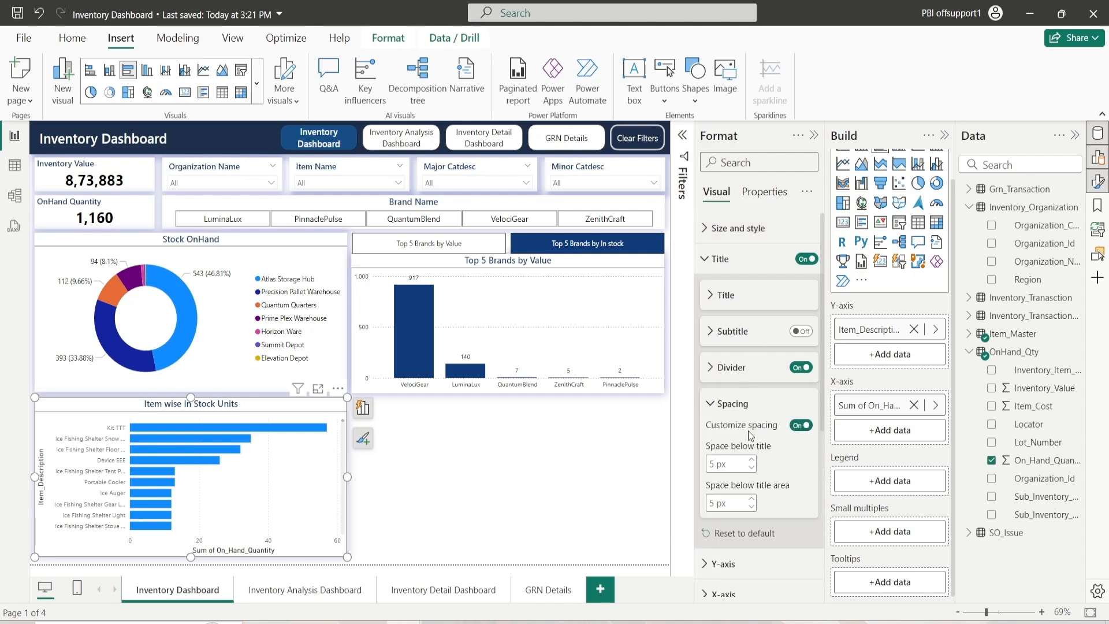
left_click(752, 468)
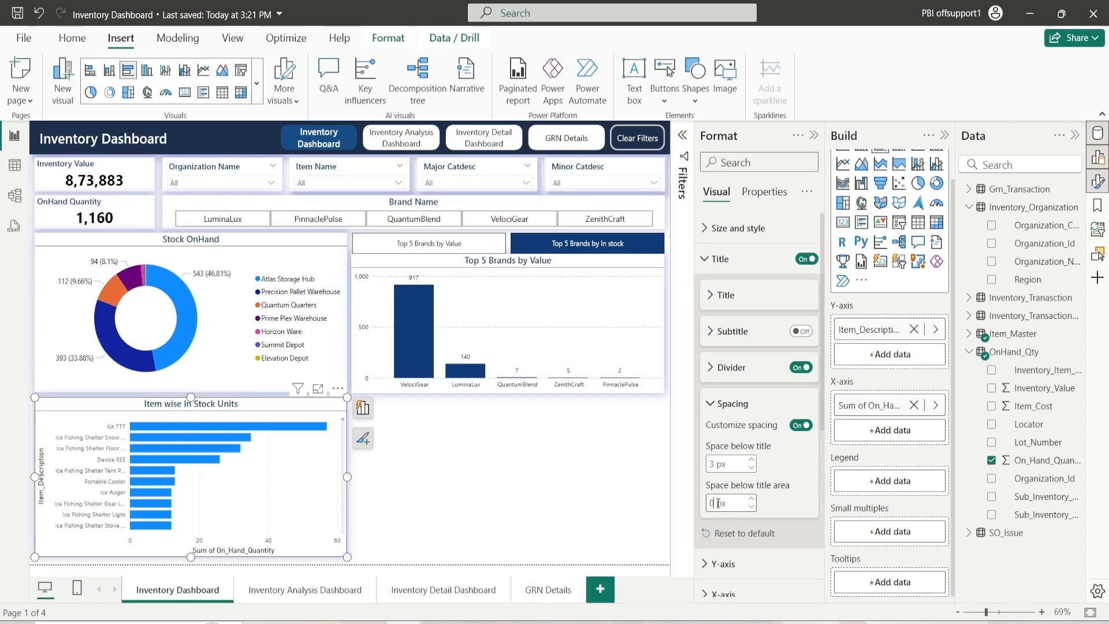
left_click(740, 405)
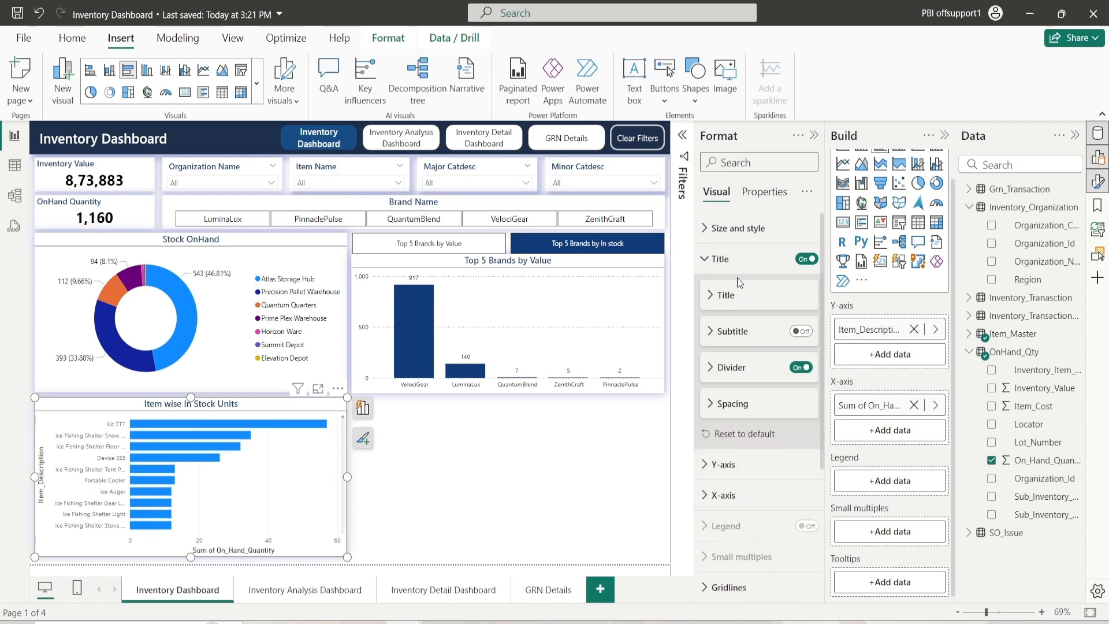
left_click(737, 261)
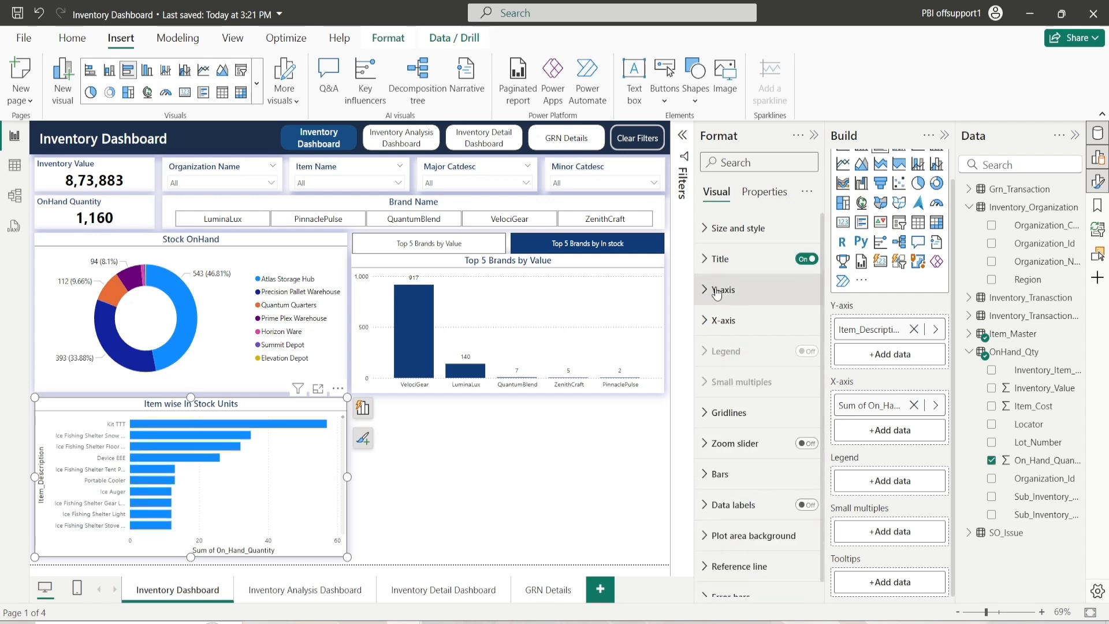
Step: Set the bar chart's Y-axis values to size 10 in black and turn off the Y-axis title
left_click(717, 292)
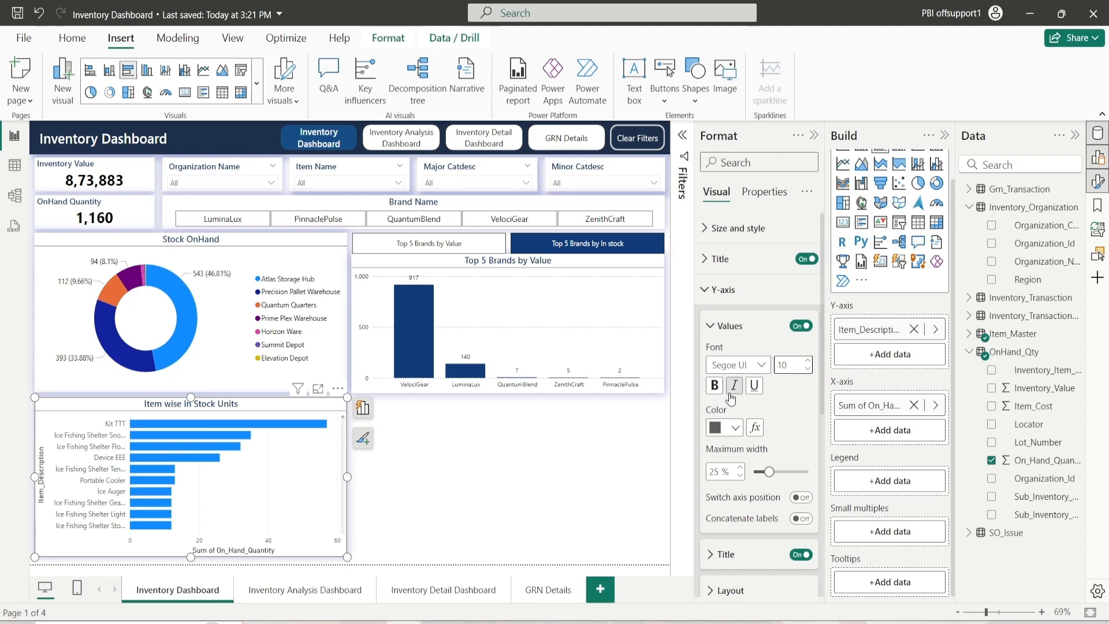
left_click(733, 427)
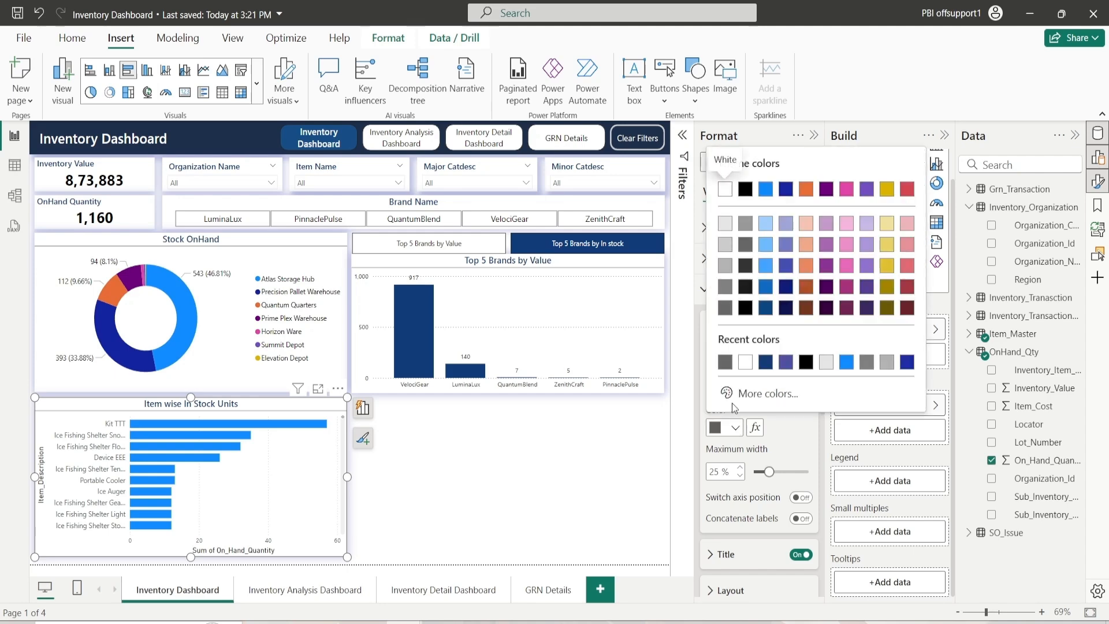
left_click(748, 287)
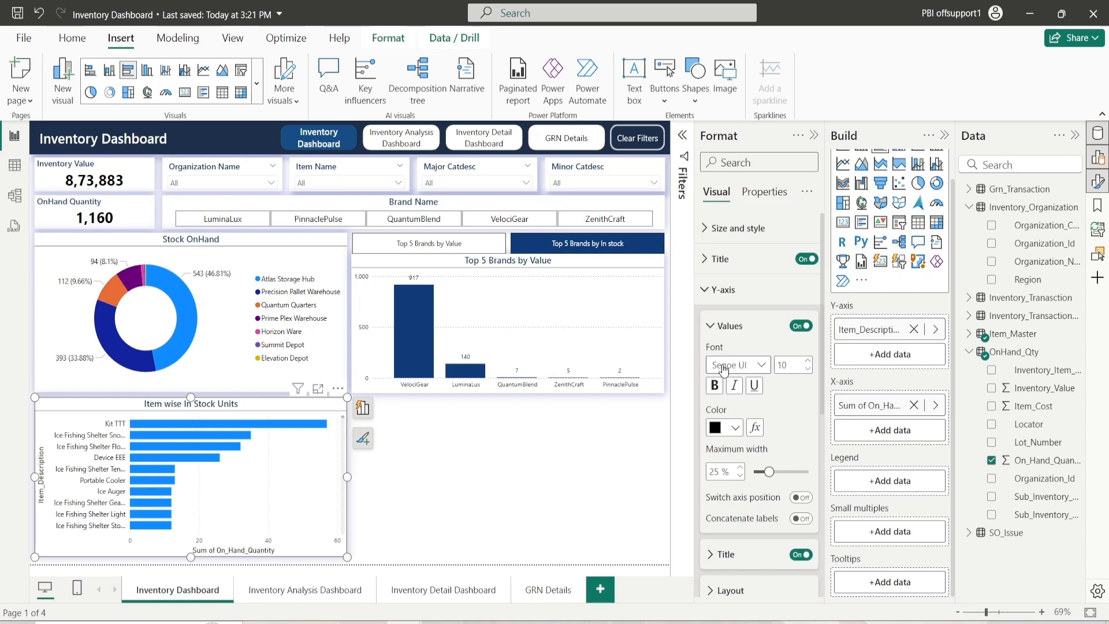
left_click(725, 329)
left_click(800, 362)
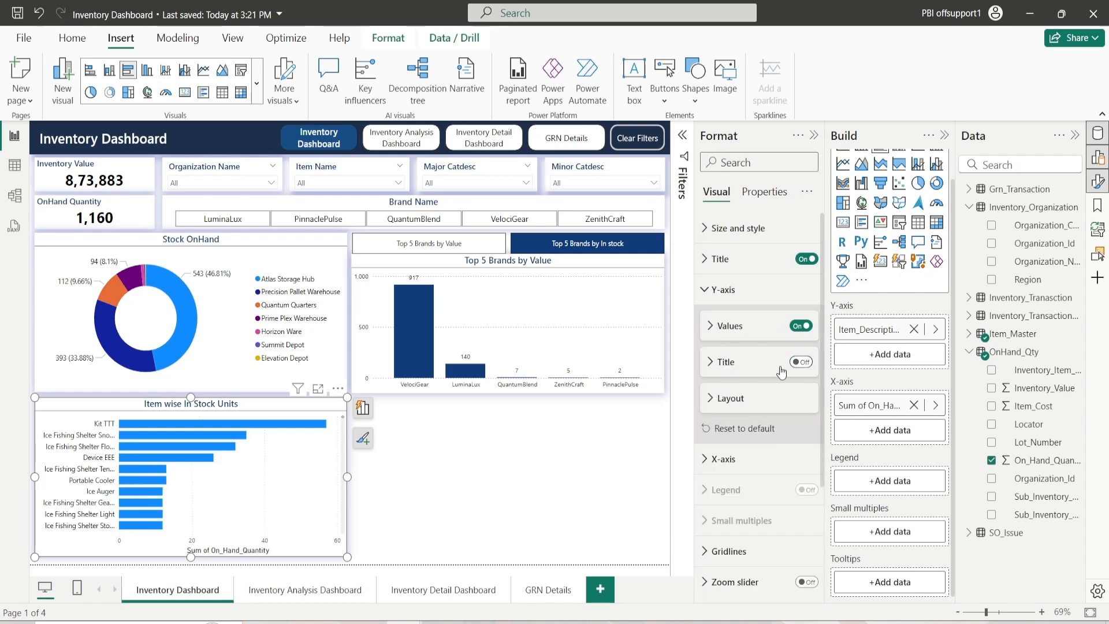
left_click(757, 290)
Step: Set the bar chart's X-axis values to size 10 in black and turn off the X-axis title
left_click(760, 321)
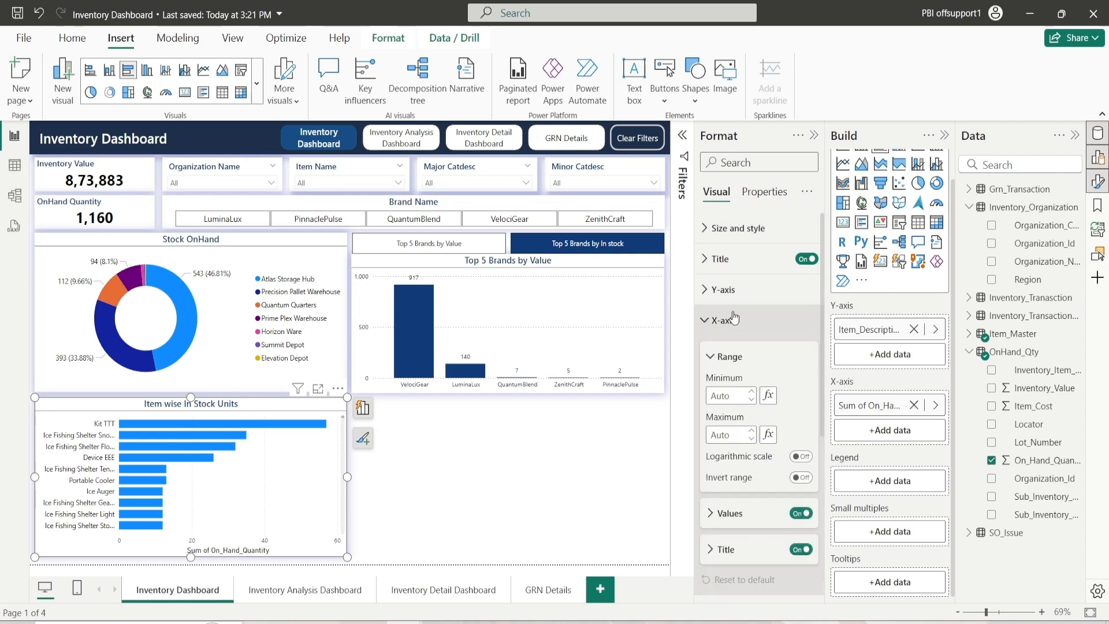
left_click(733, 357)
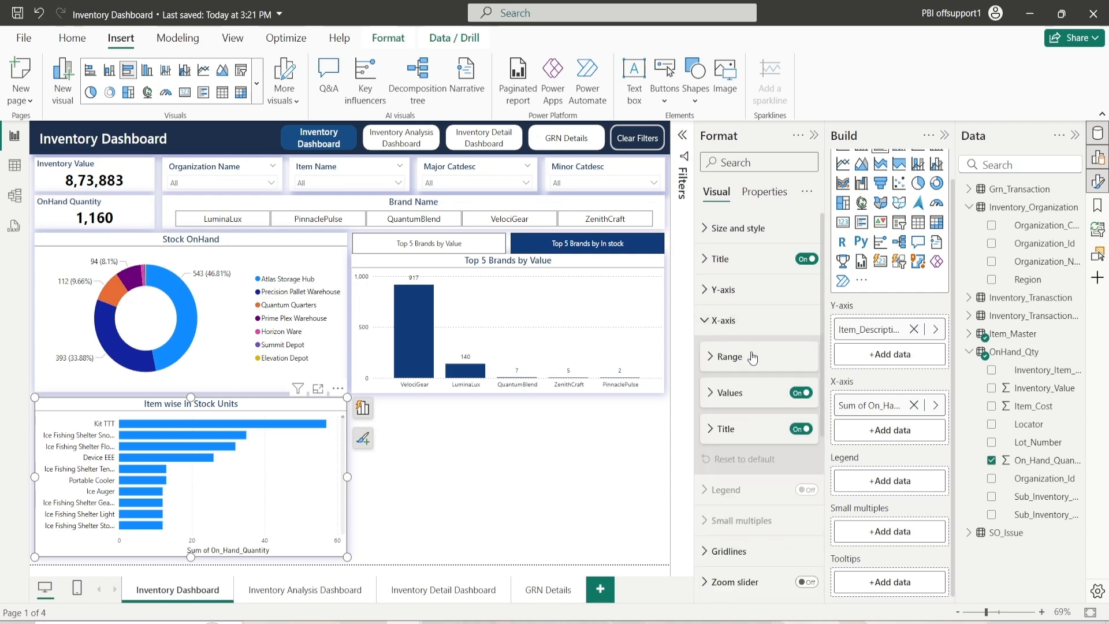
left_click(743, 393)
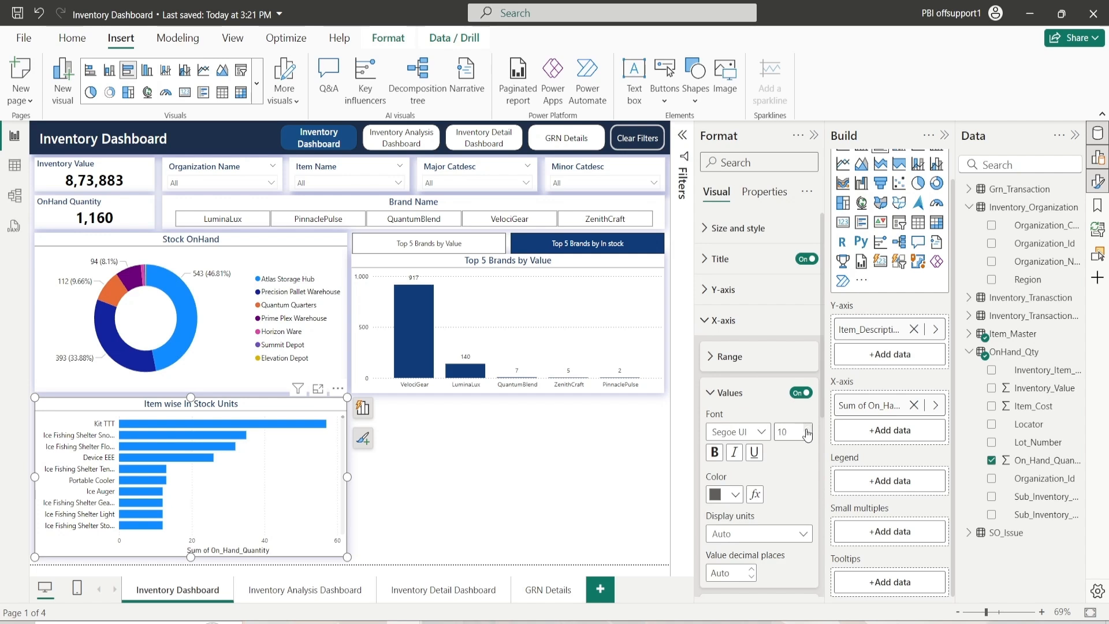
left_click(735, 495)
left_click(728, 431)
left_click(731, 393)
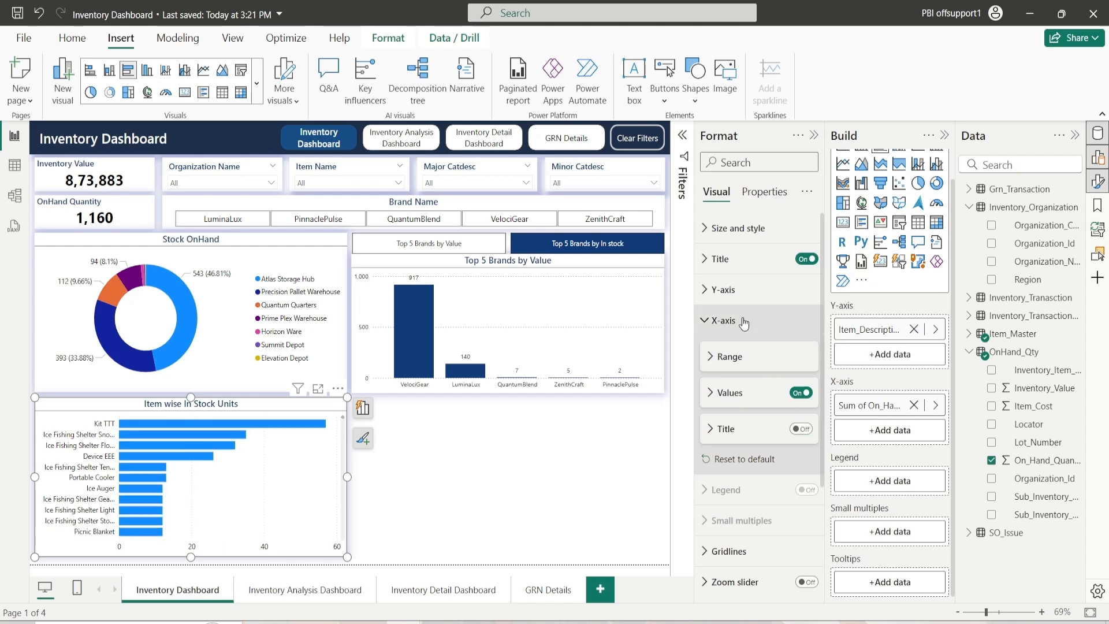
left_click(715, 320)
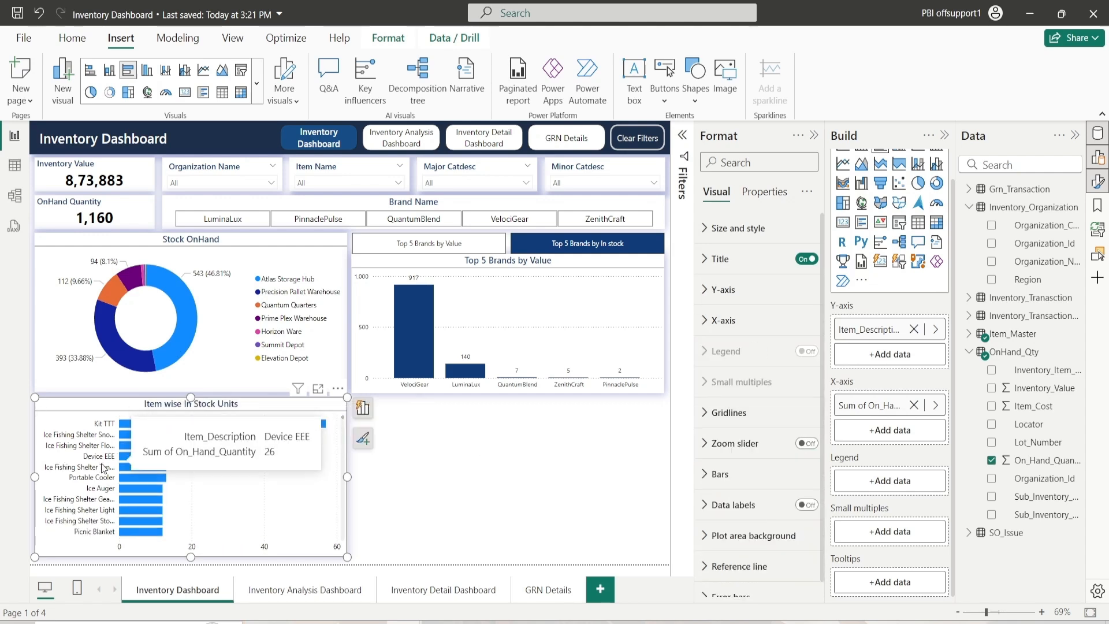
Step: Color the bar chart's vertical gridlines dark charcoal
left_click(712, 412)
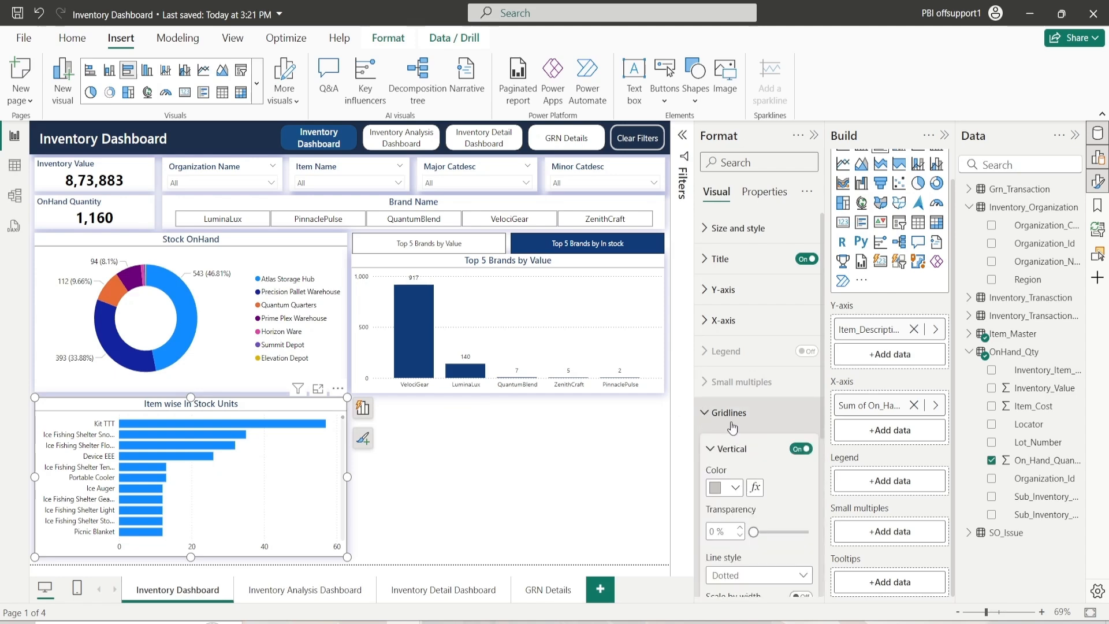
scroll(751, 428, "down", 2)
left_click(736, 362)
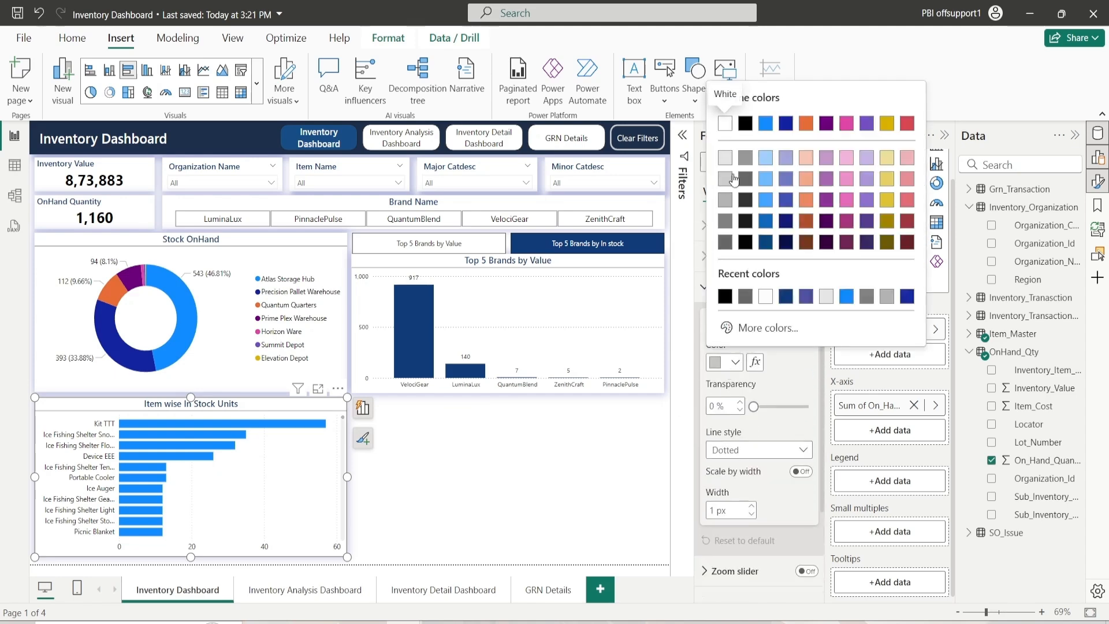
left_click(747, 199)
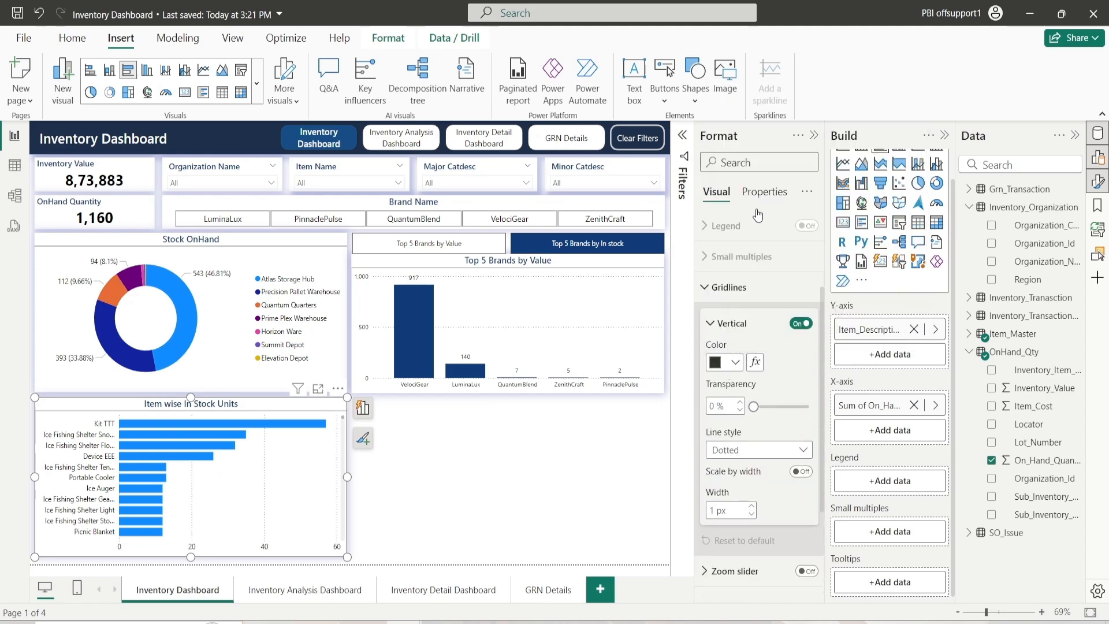
left_click(727, 330)
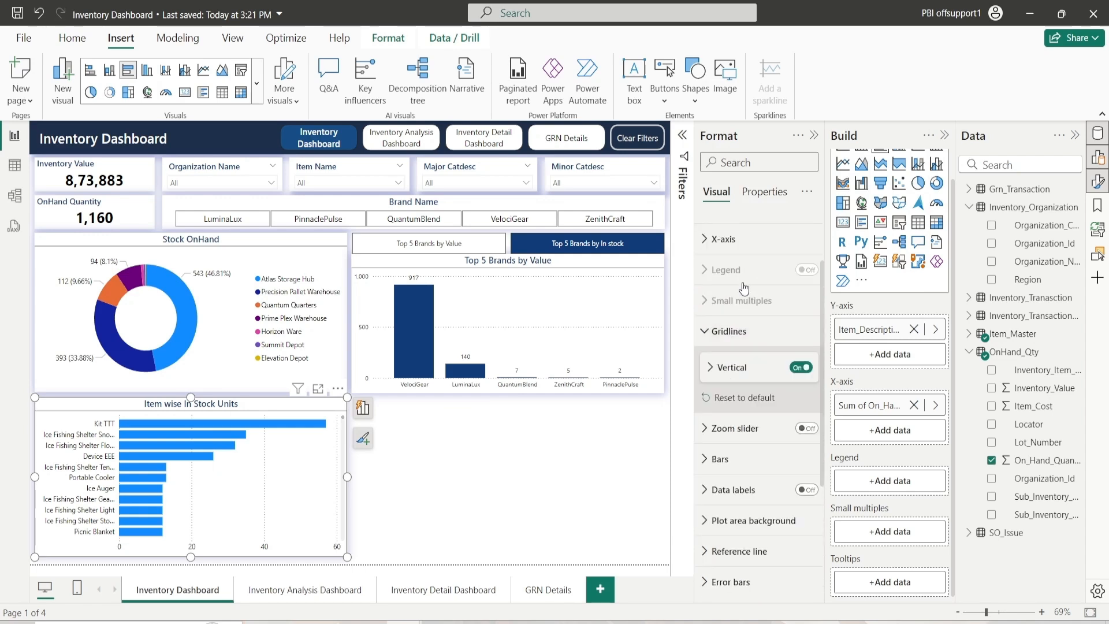
Step: Color all bars of the item-wise in-stock chart indigo, using the recently used color
left_click(727, 332)
left_click(744, 467)
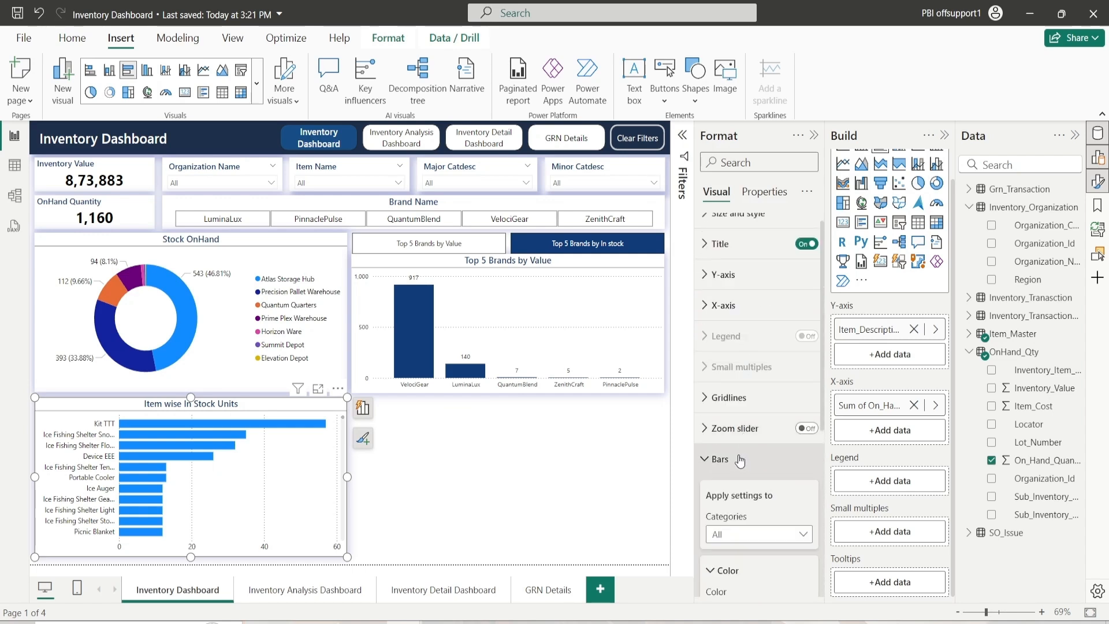
scroll(745, 467, "down", 2)
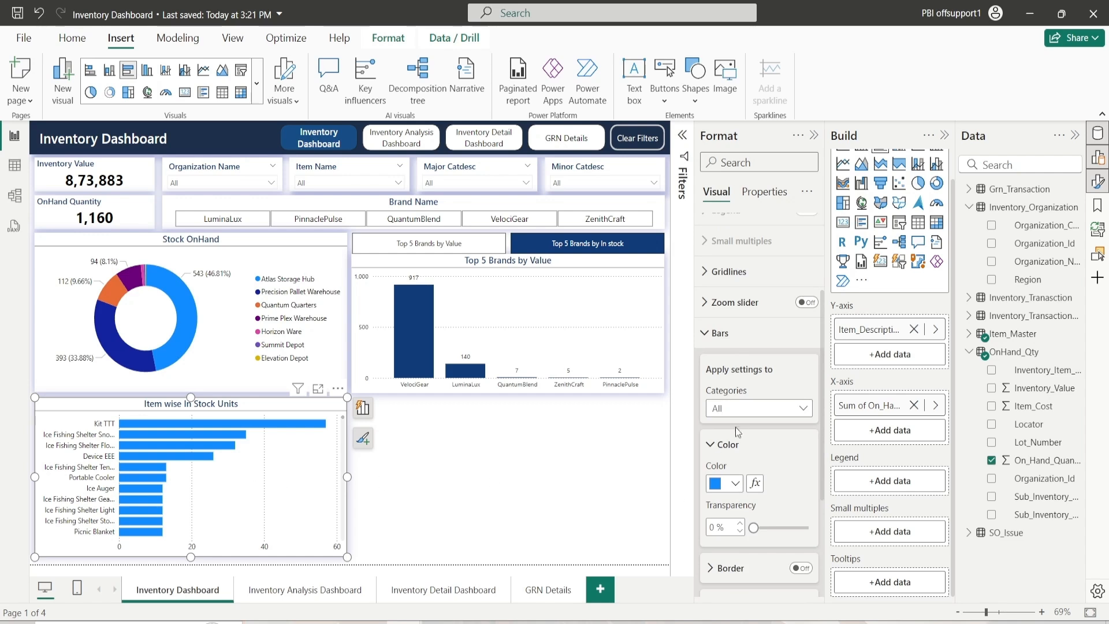
left_click(751, 409)
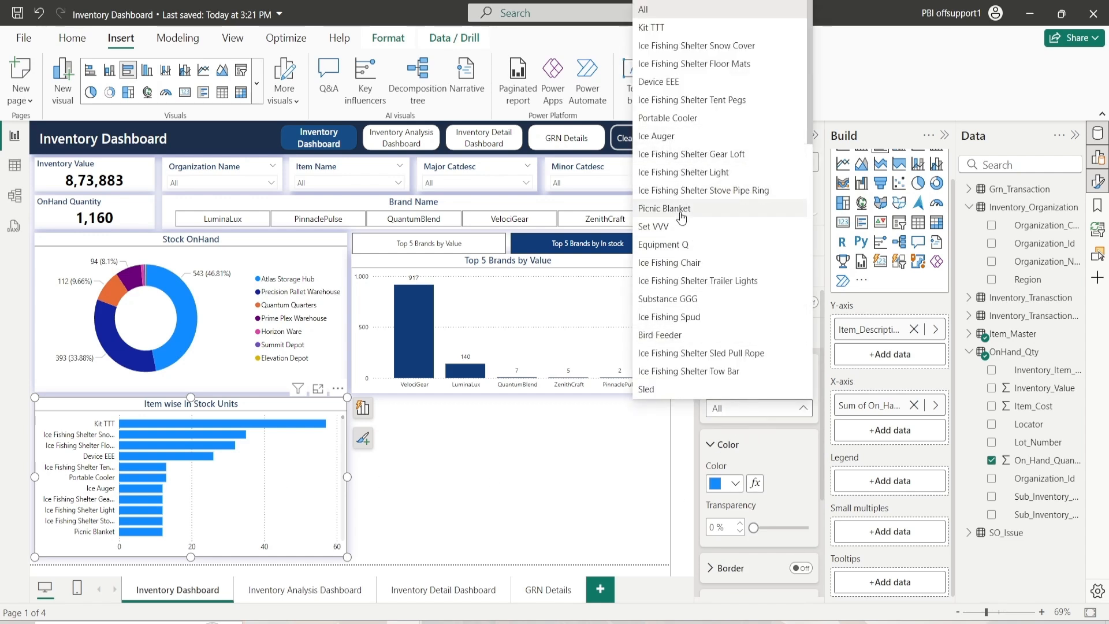
left_click(754, 428)
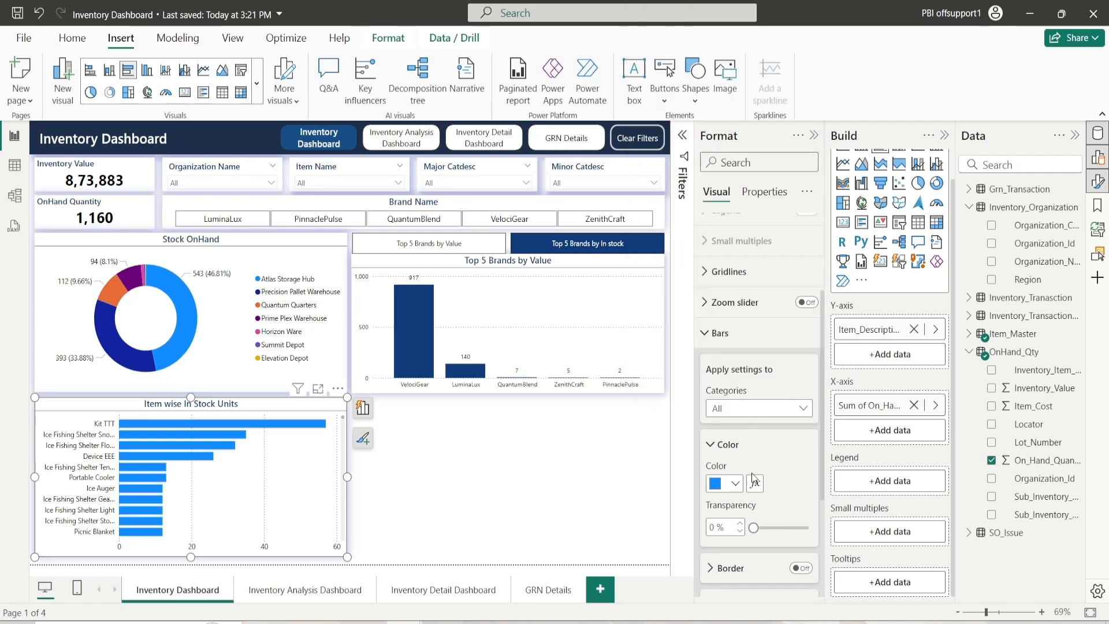
left_click(735, 483)
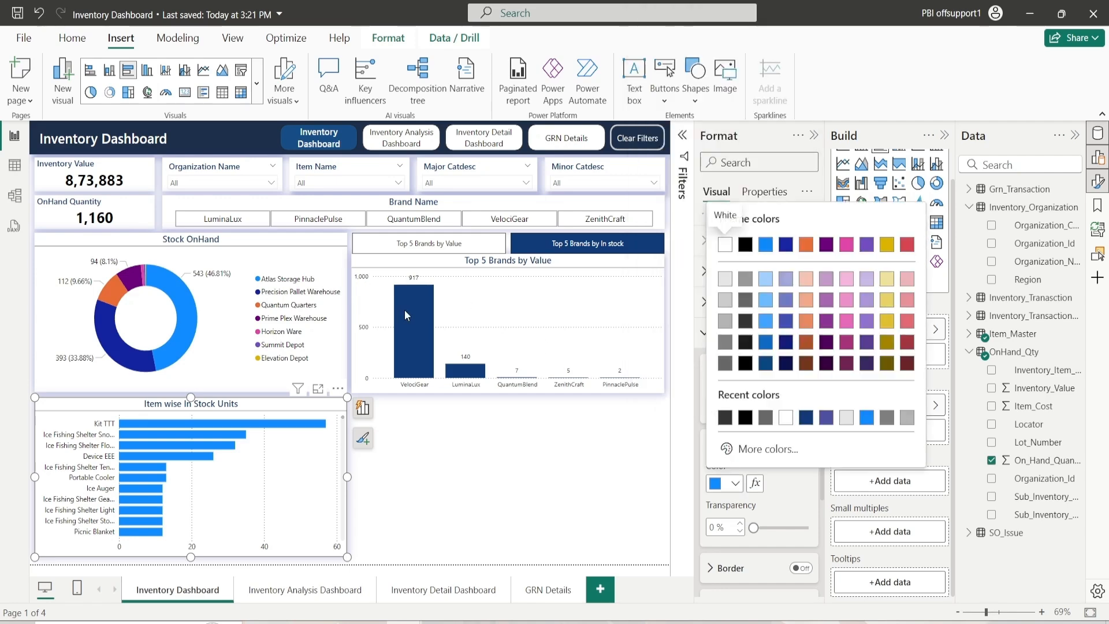
left_click(828, 418)
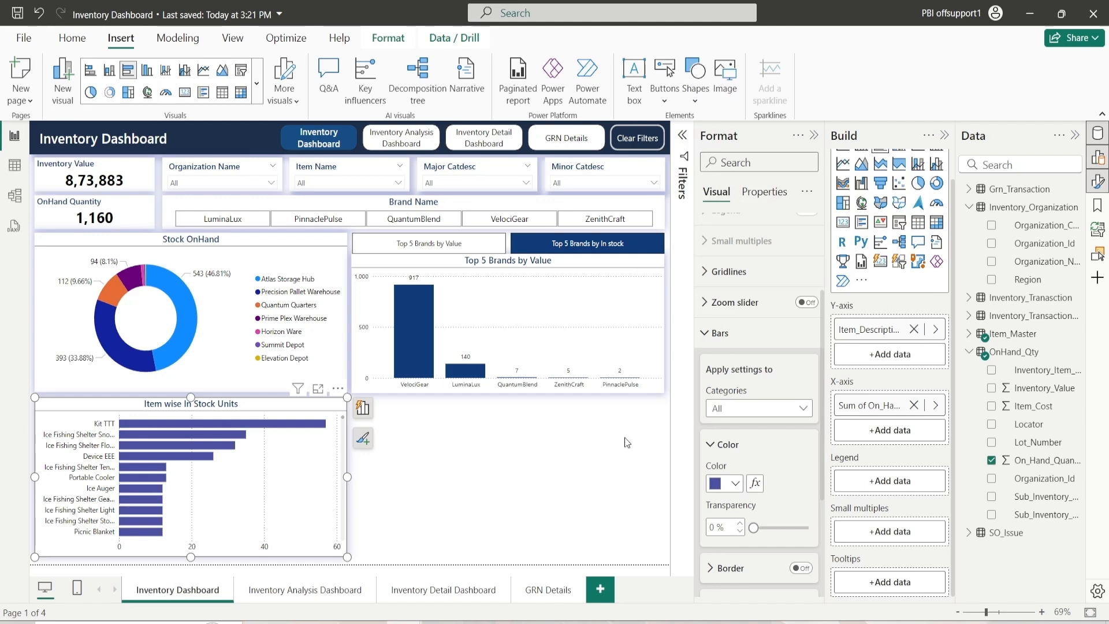
left_click(737, 450)
left_click(744, 334)
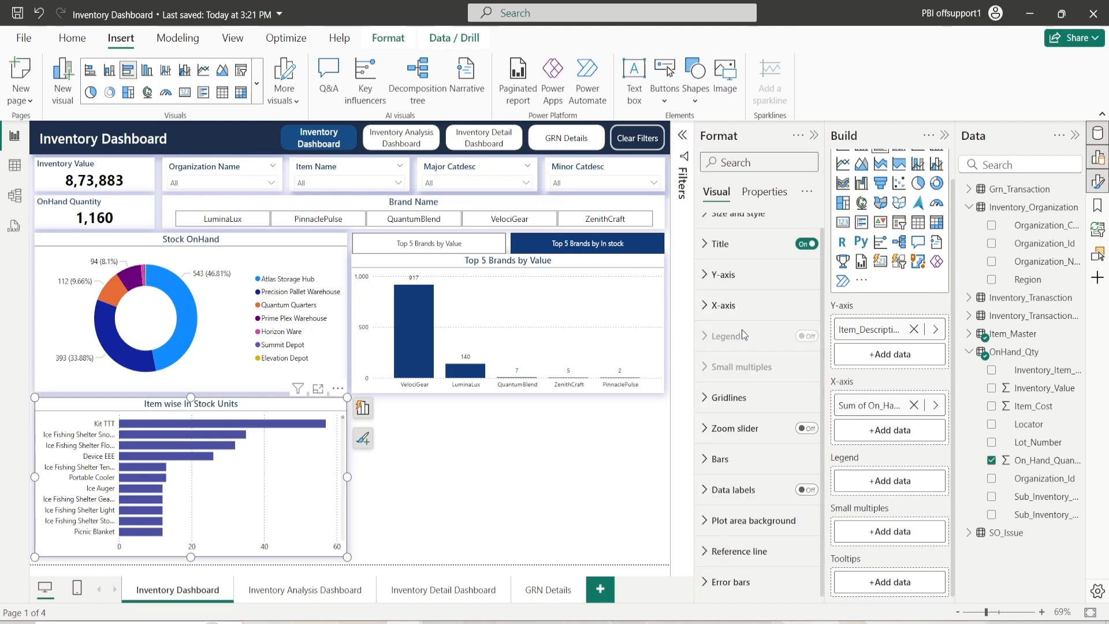
Step: Turn on data labels for the item-wise in-stock bar chart and position them at Outside end
left_click(807, 490)
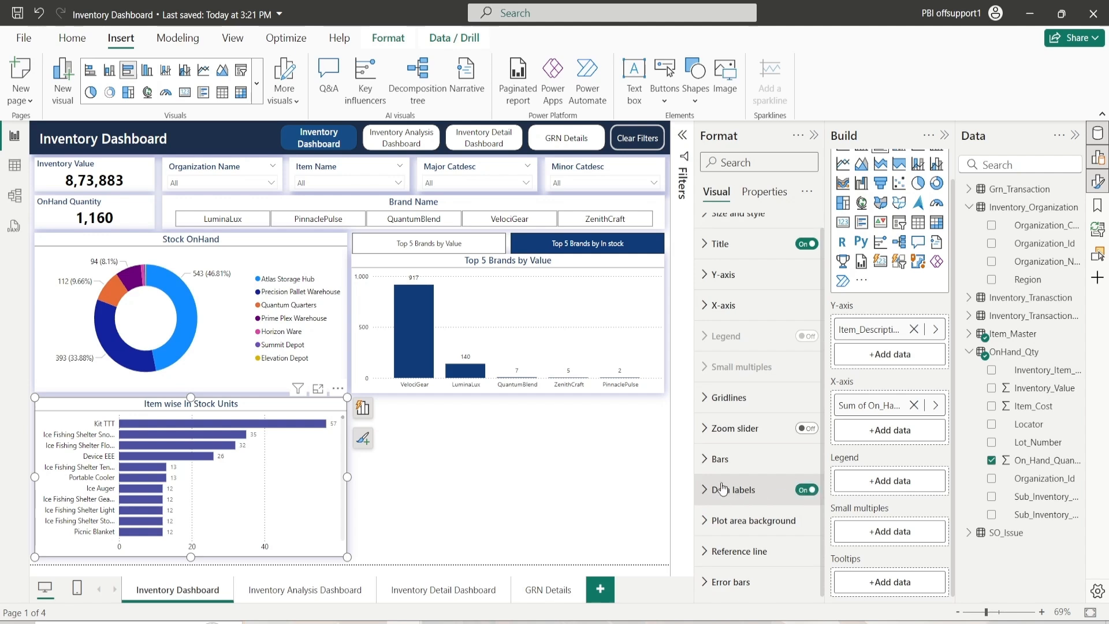
left_click(722, 490)
scroll(722, 490, "down", 3)
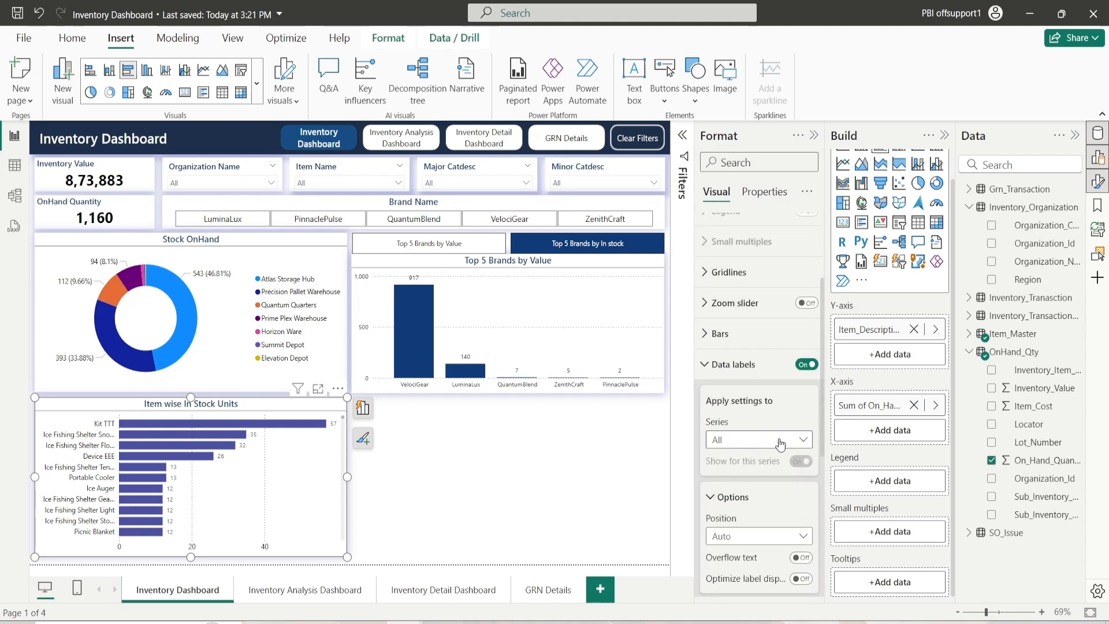
left_click(723, 498)
scroll(725, 462, "down", 5)
left_click(736, 282)
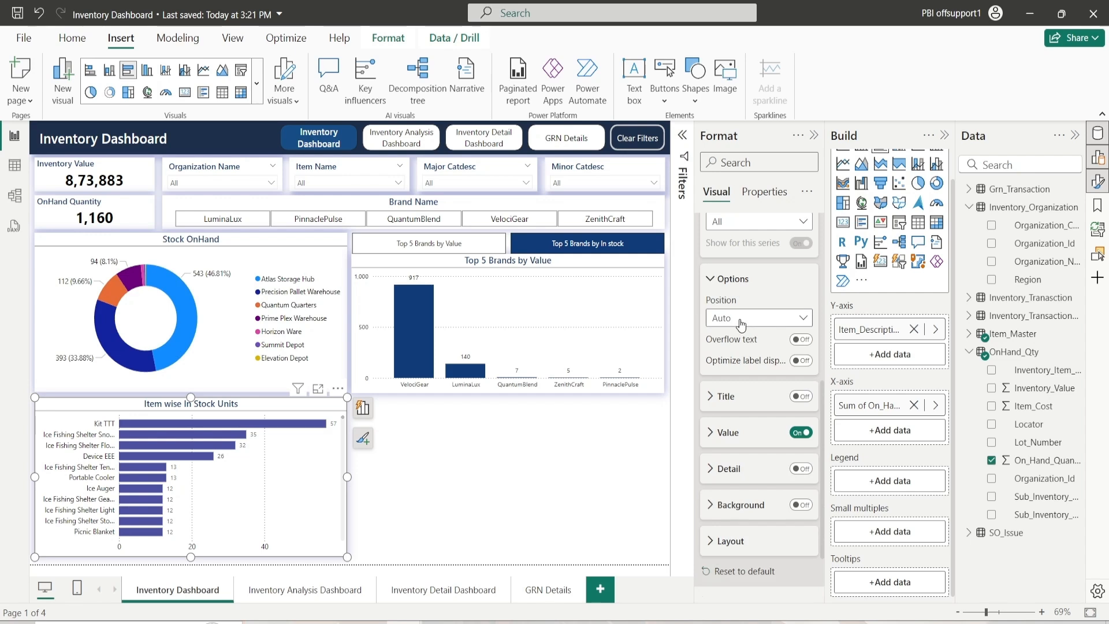
left_click(741, 327)
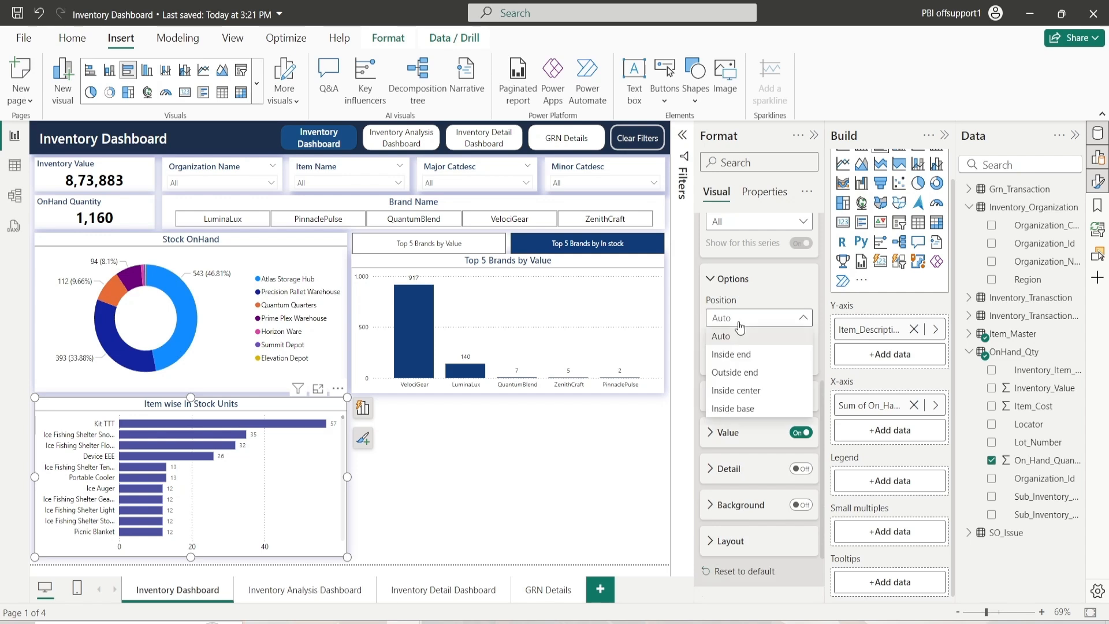
left_click(737, 373)
left_click(735, 279)
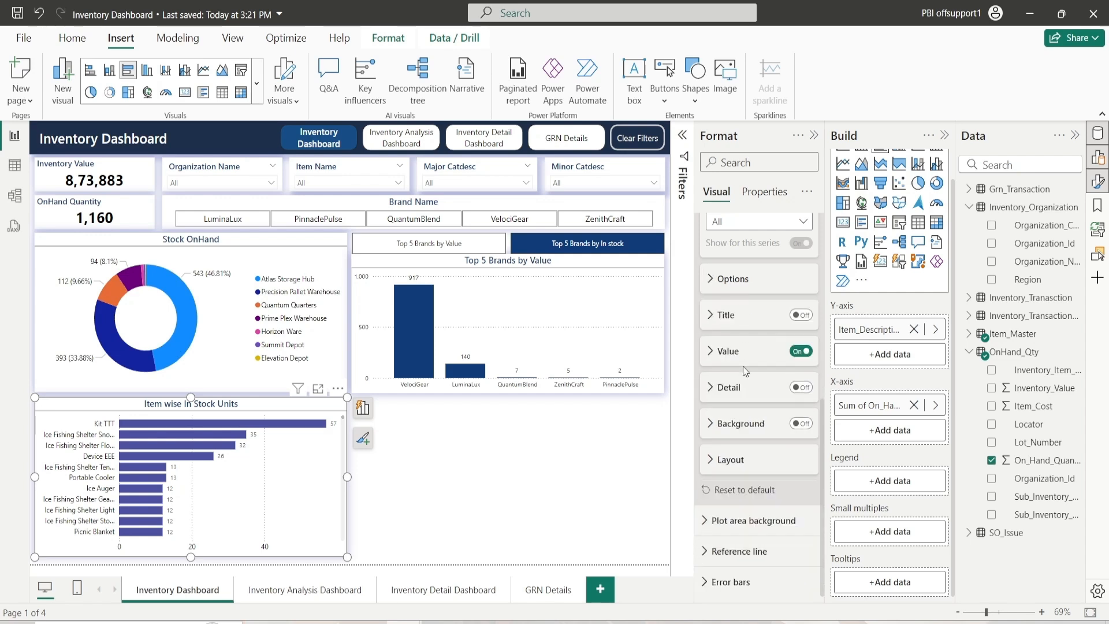
Step: Set the item-wise chart's data label values to size 10 in black
left_click(729, 352)
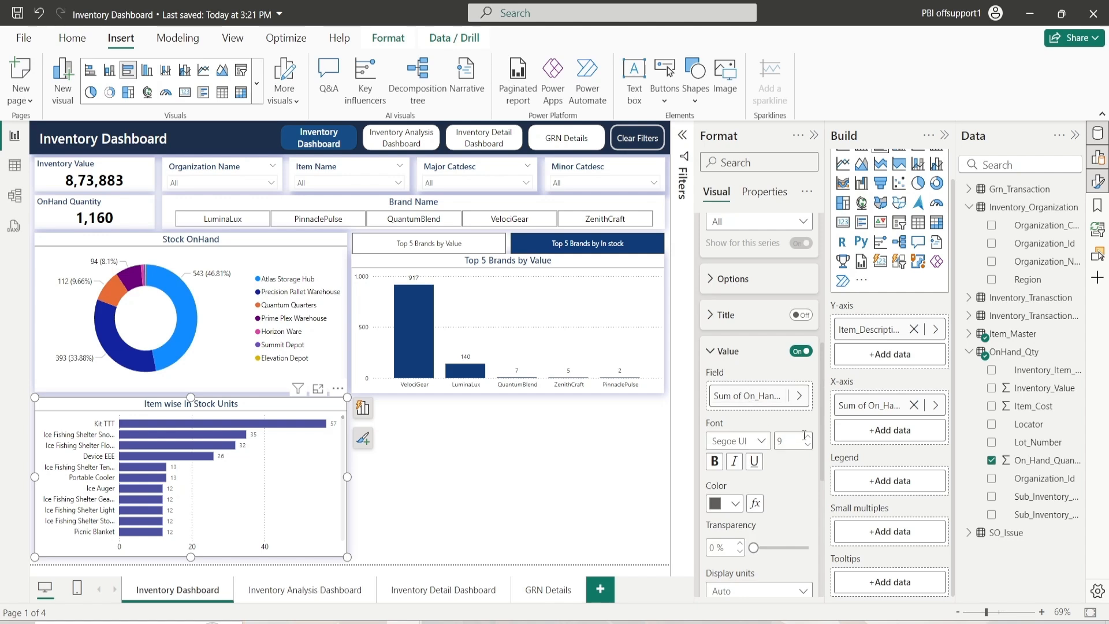
left_click(725, 504)
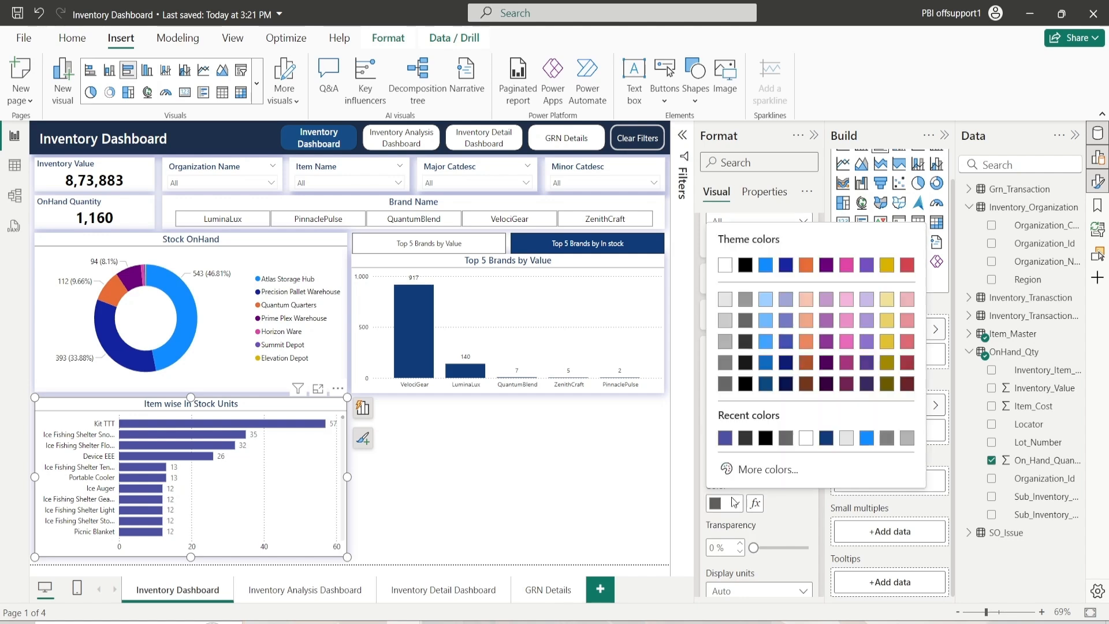
left_click(751, 388)
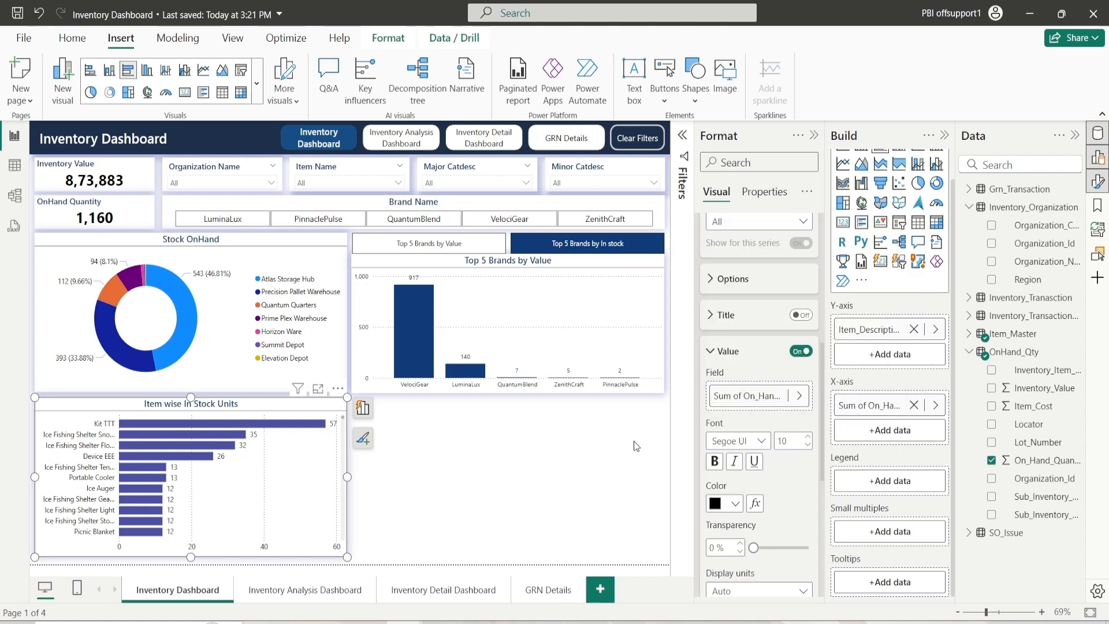
left_click(737, 350)
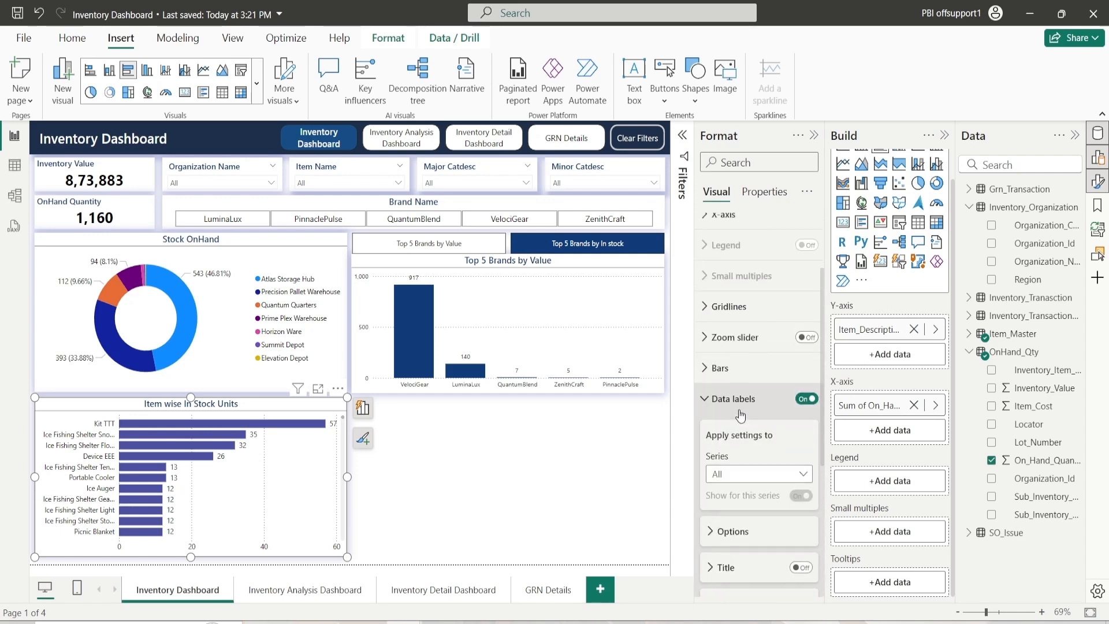
scroll(728, 463, "up", 3)
left_click(722, 498)
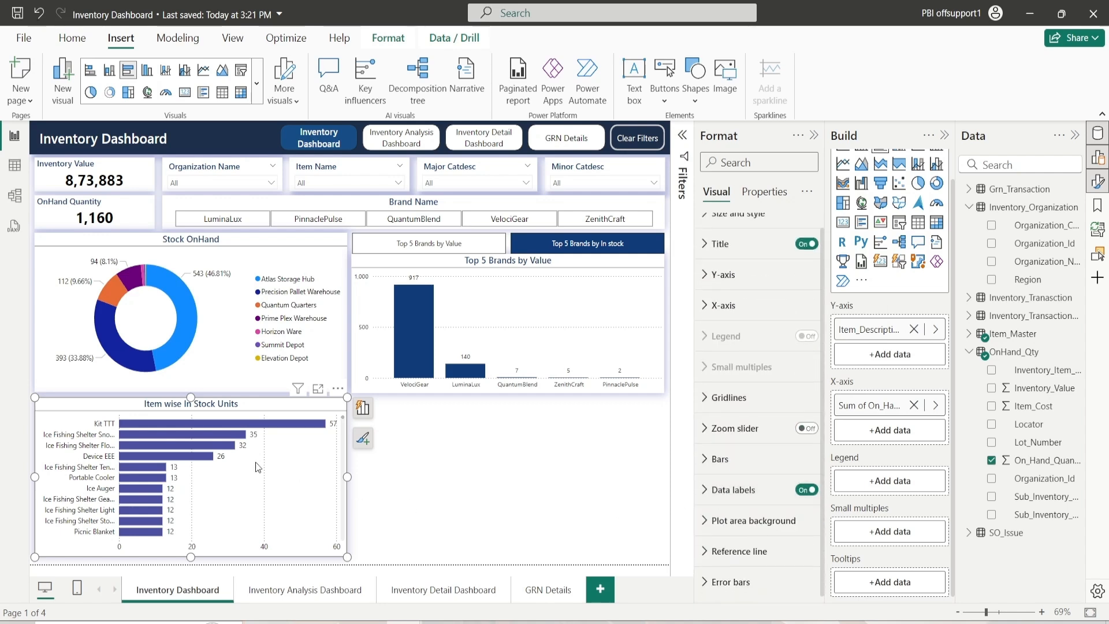
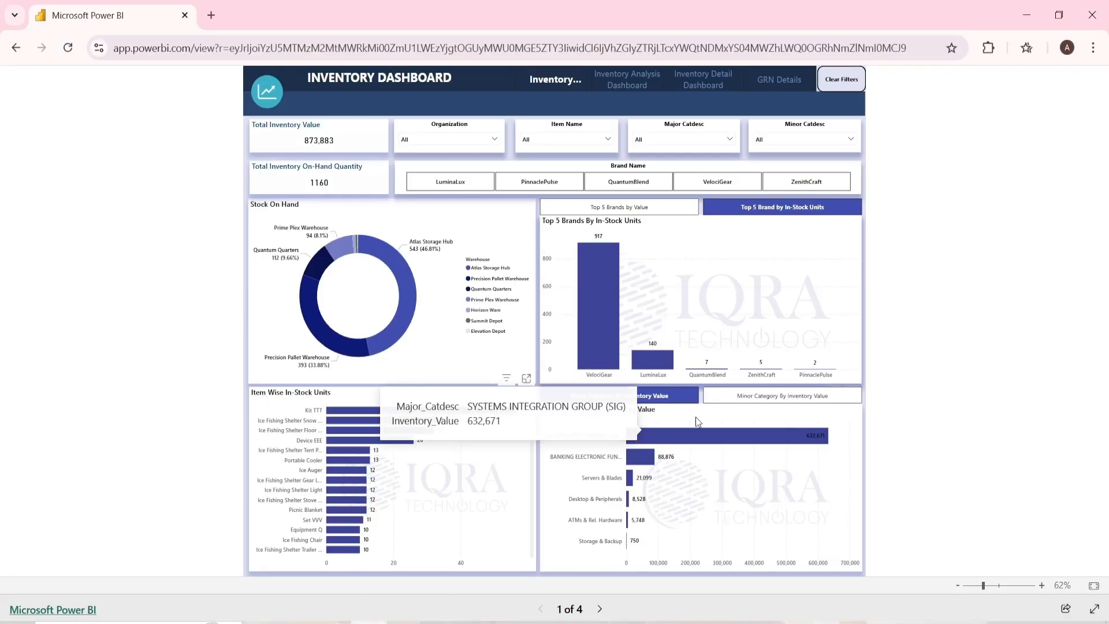
Step: In the published reference dashboard, compare the Major Category and Minor Category By Inventory Value charts by switching between their bookmarks
left_click(719, 398)
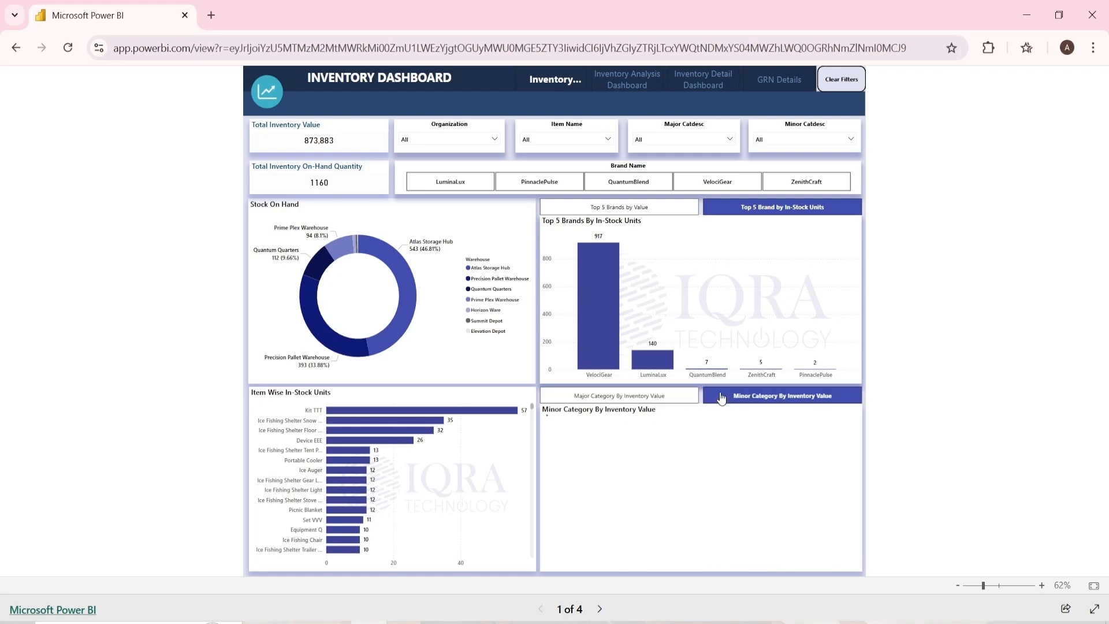
left_click(653, 398)
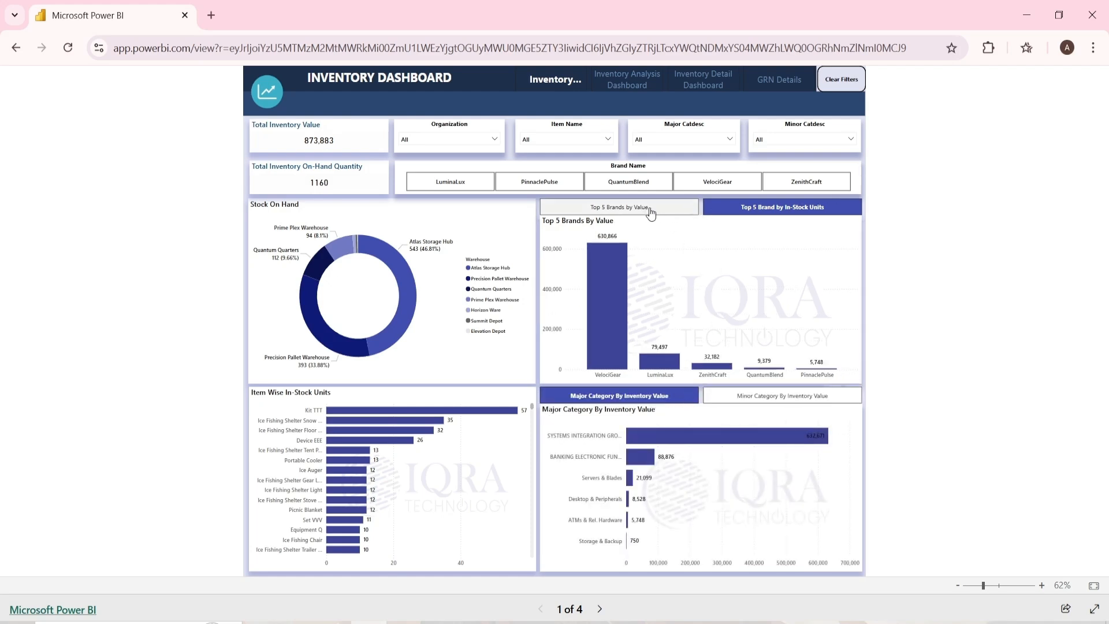
left_click(731, 400)
left_click(663, 397)
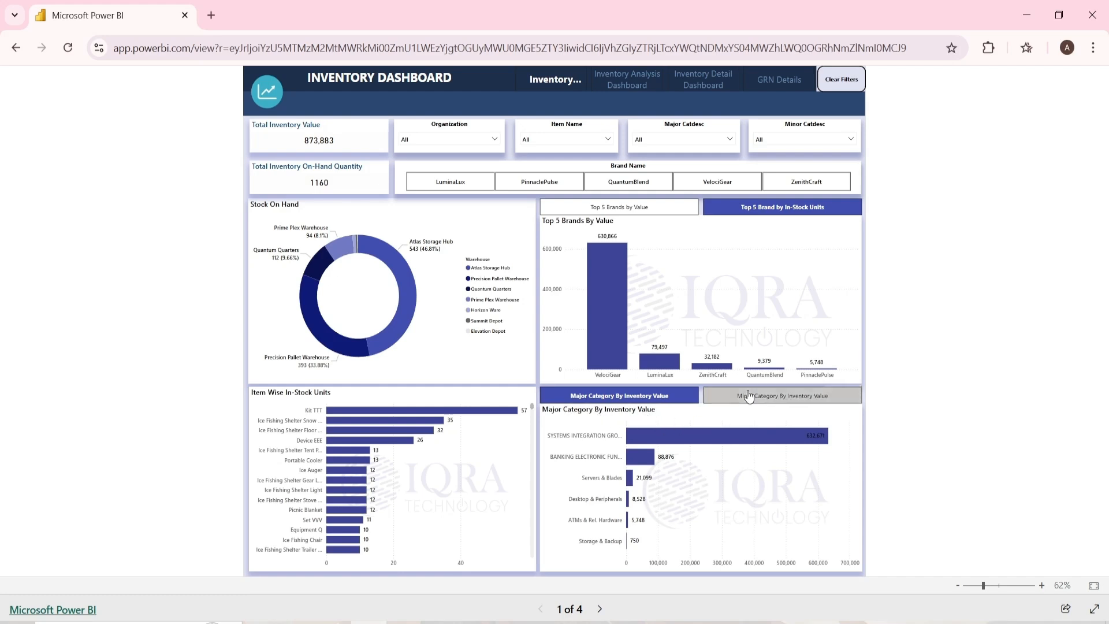
left_click(747, 397)
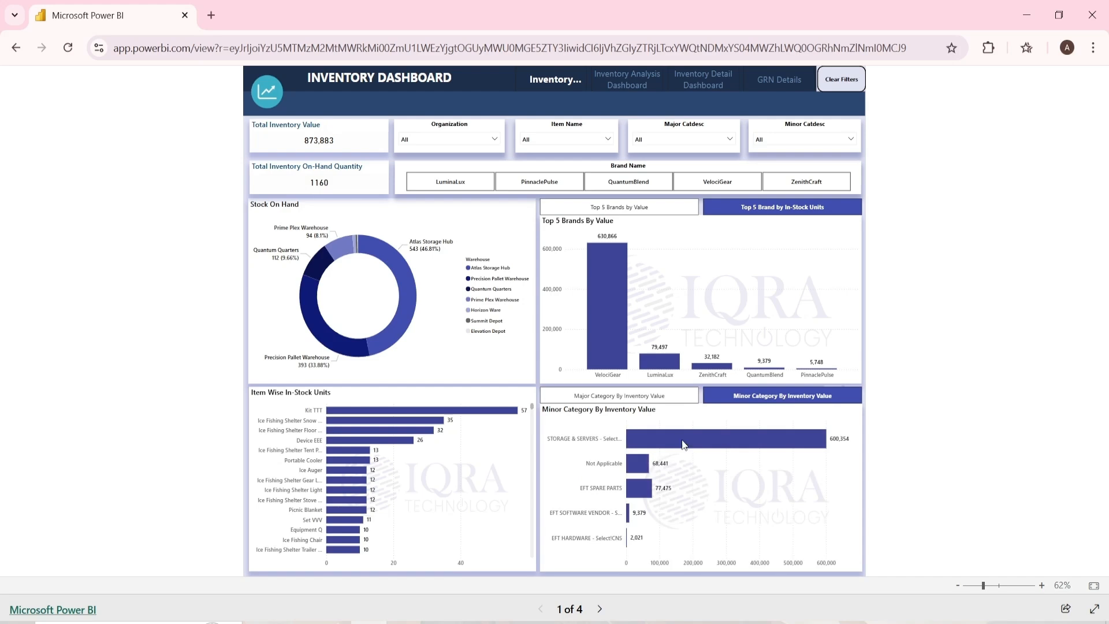
left_click(659, 396)
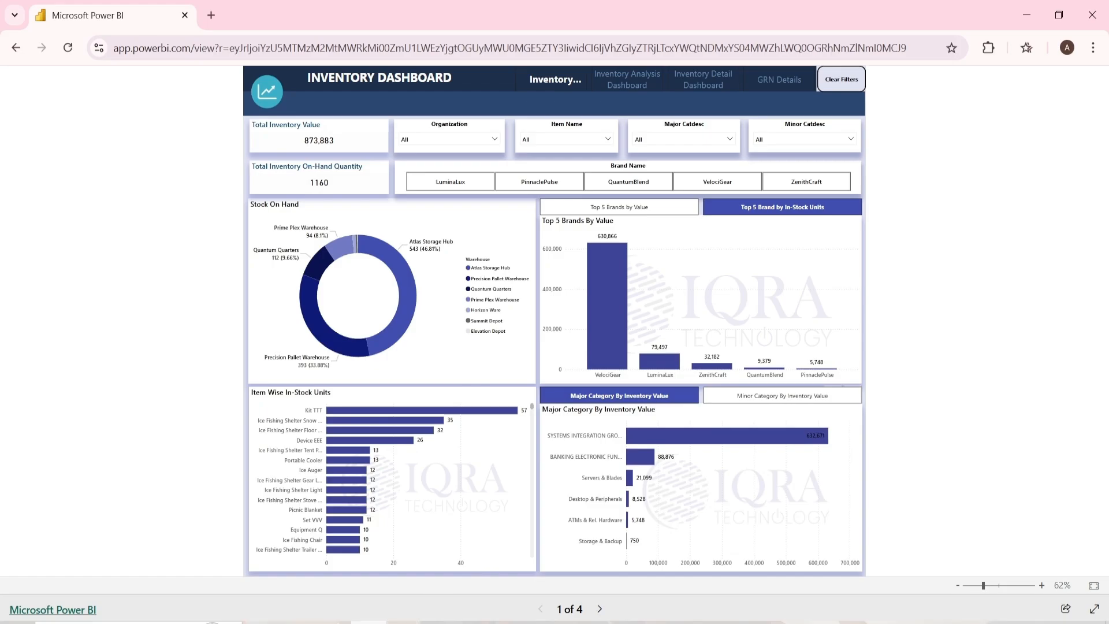
Step: Switch back to Power BI Desktop and add a clustered bar chart in the empty area below the Top 5 Brands chart
left_click(405, 623)
left_click(519, 470)
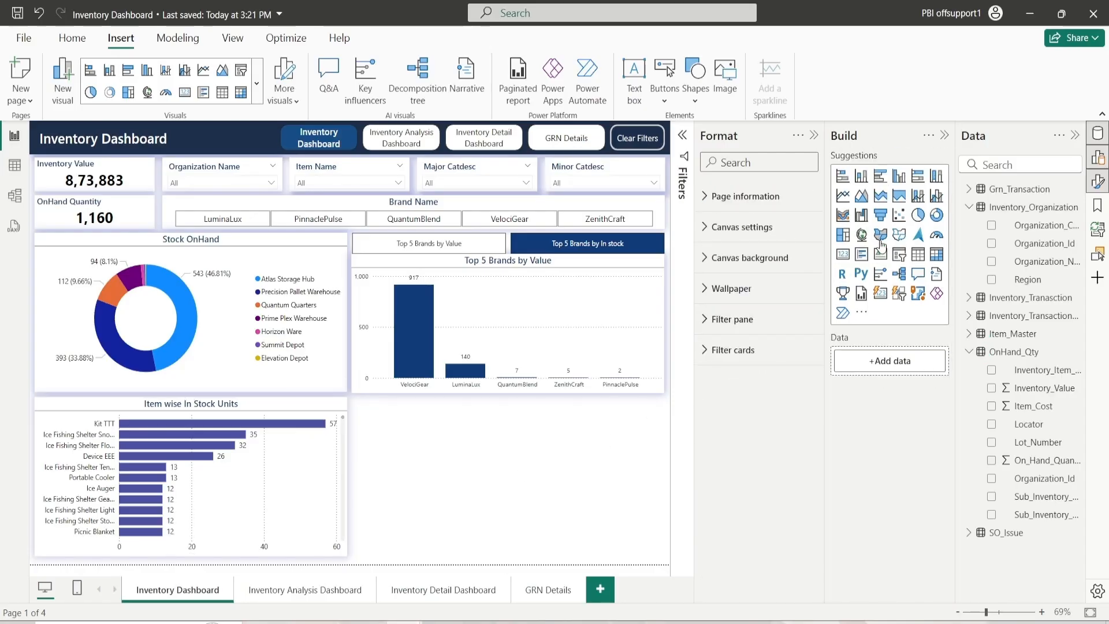
left_click(879, 179)
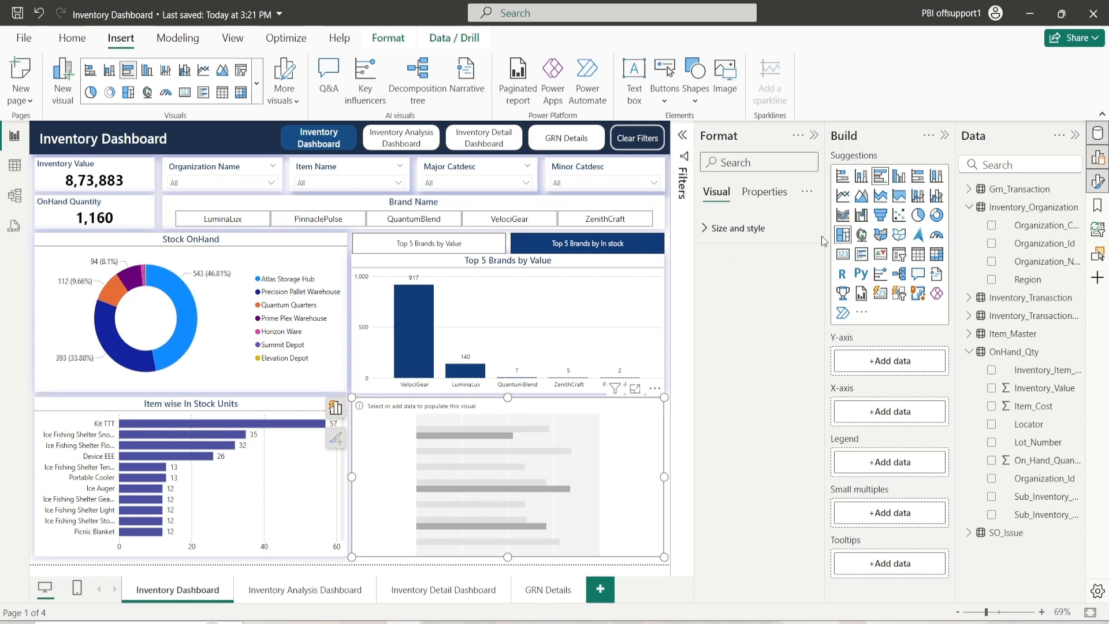
Step: Set the new clustered bar chart's horizontal position to 645
left_click(710, 229)
left_click(729, 265)
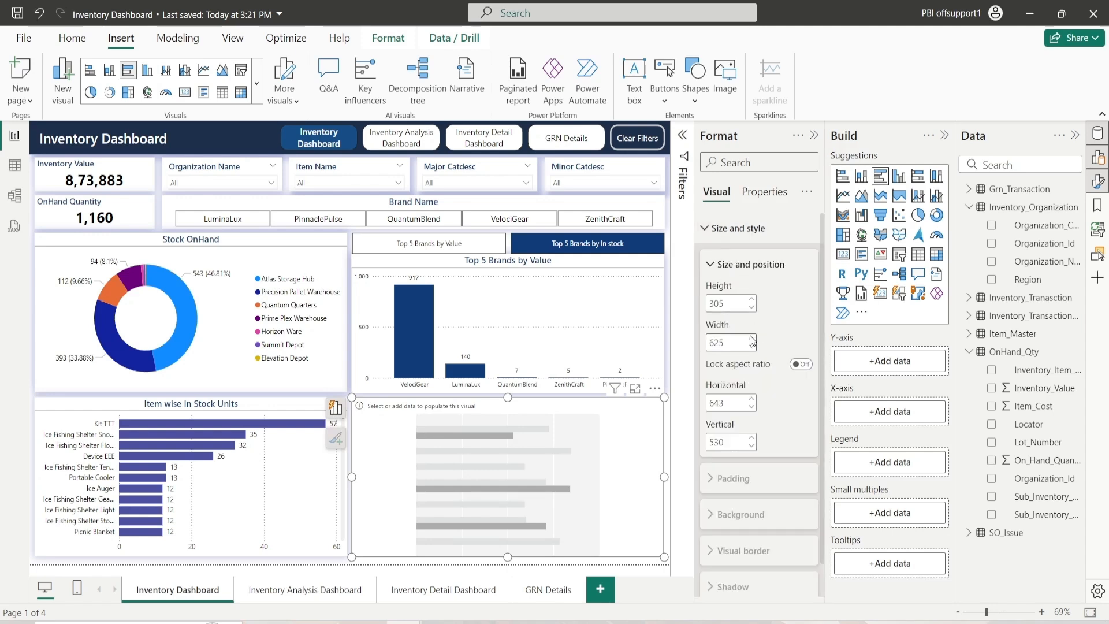
left_click(754, 404)
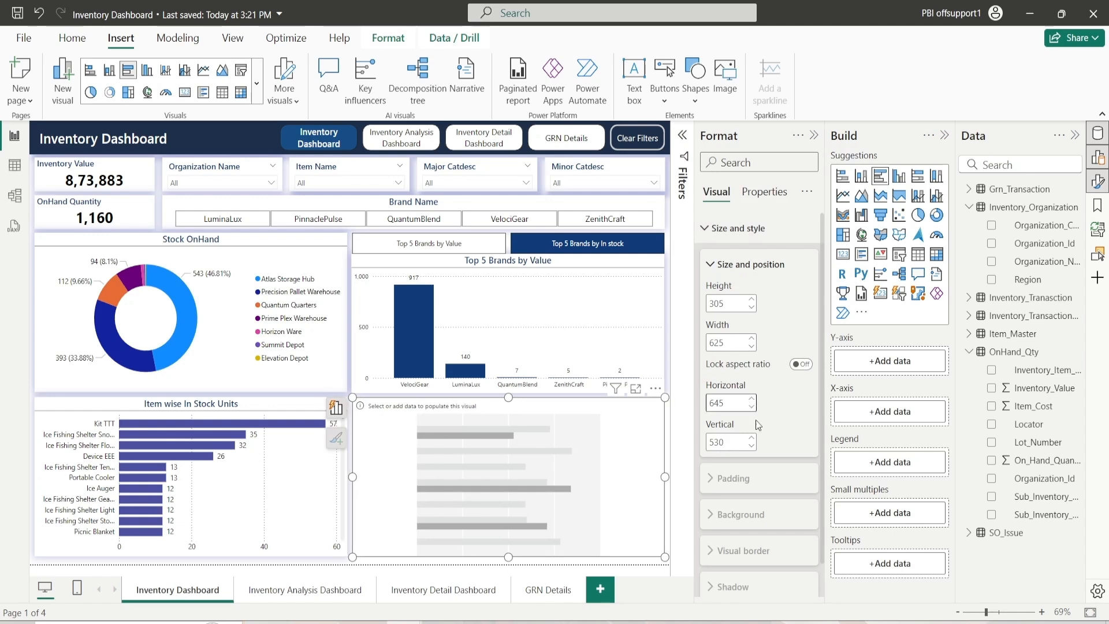
left_click(728, 264)
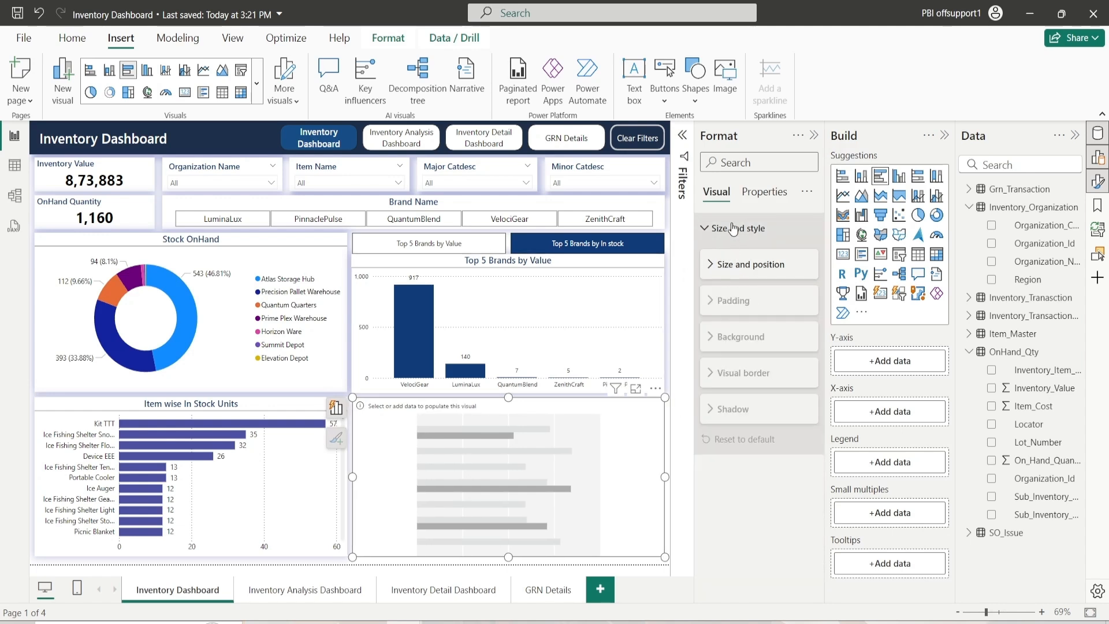
left_click(725, 228)
Step: Assign Major_Catdesc from Item_Master to the new chart's Y-axis and Inventory_Value from OnHand_Qty to its X-axis
left_click(1023, 164)
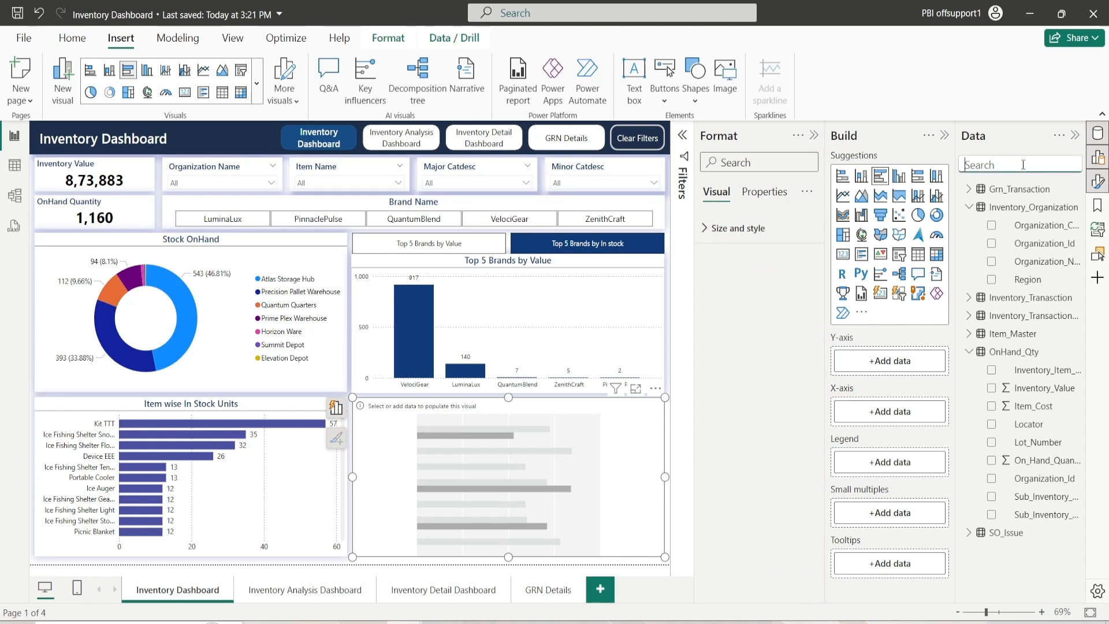
type("Major")
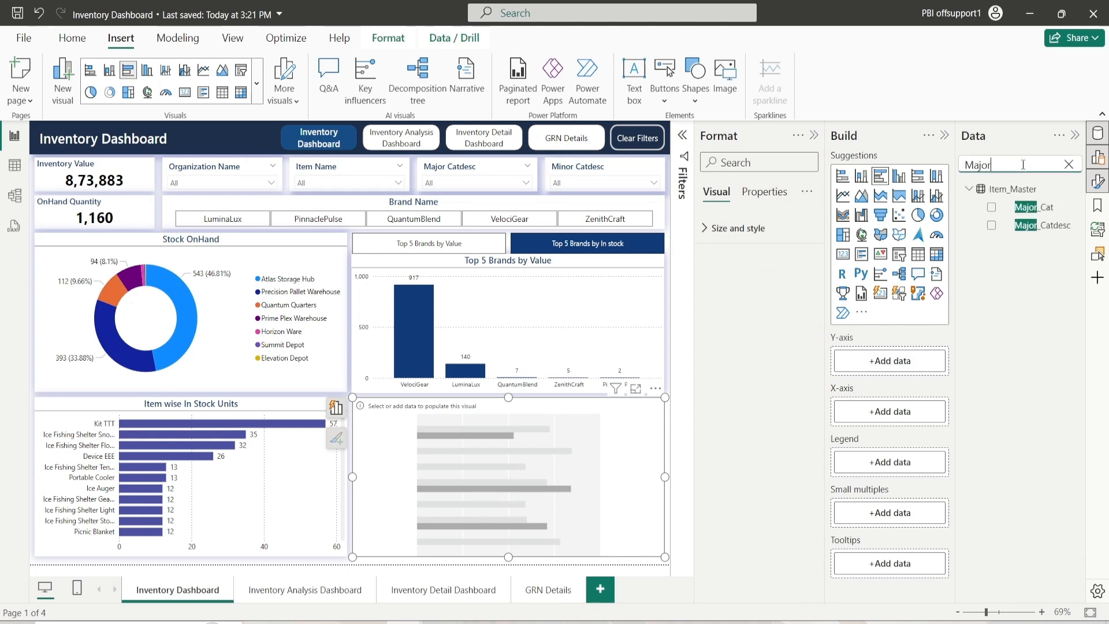
left_click_drag(1027, 225, 896, 370)
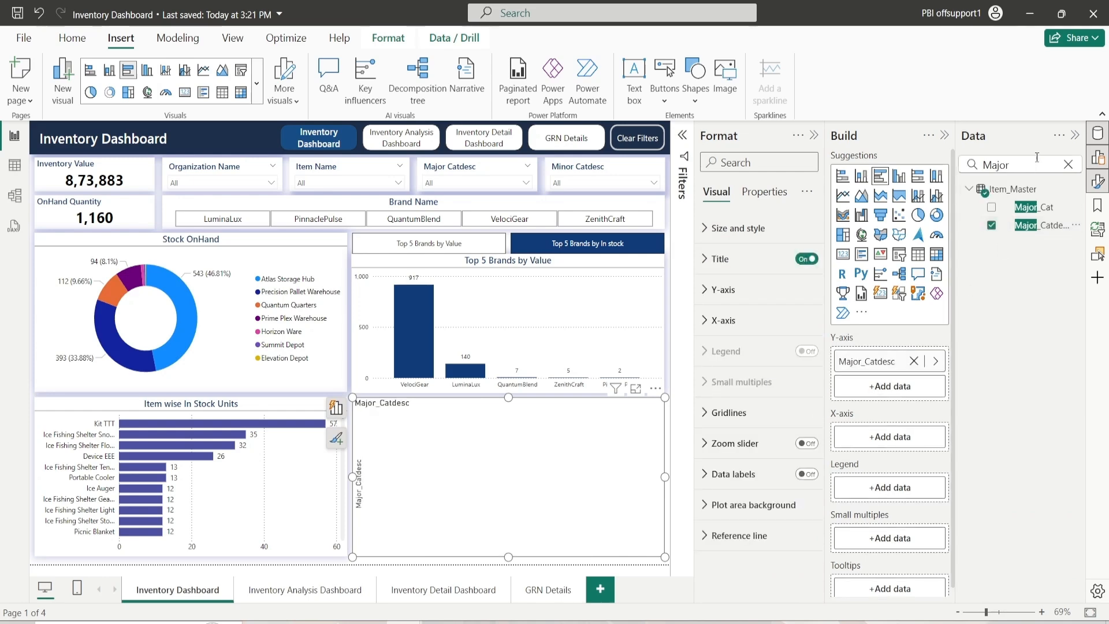
left_click(1070, 165)
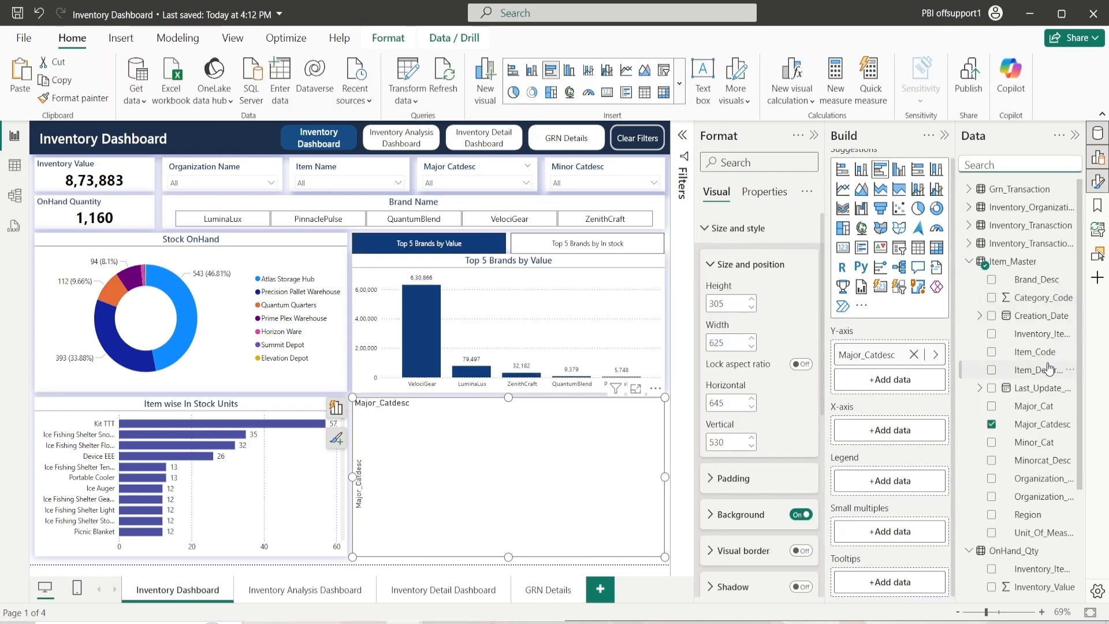
scroll(1040, 462, "down", 3)
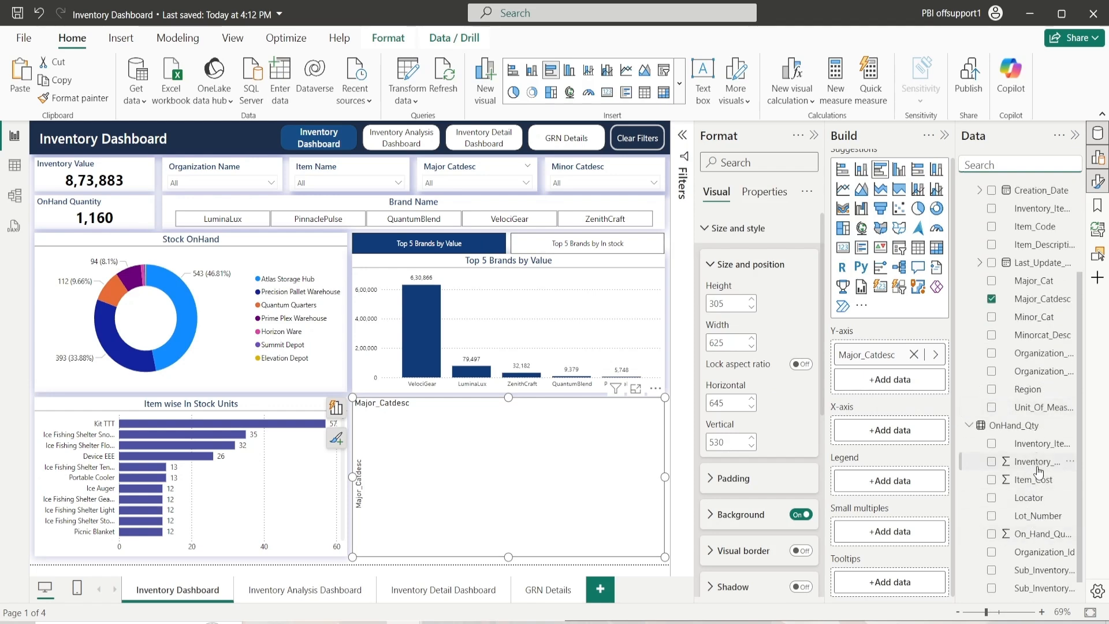
left_click_drag(1034, 462, 878, 437)
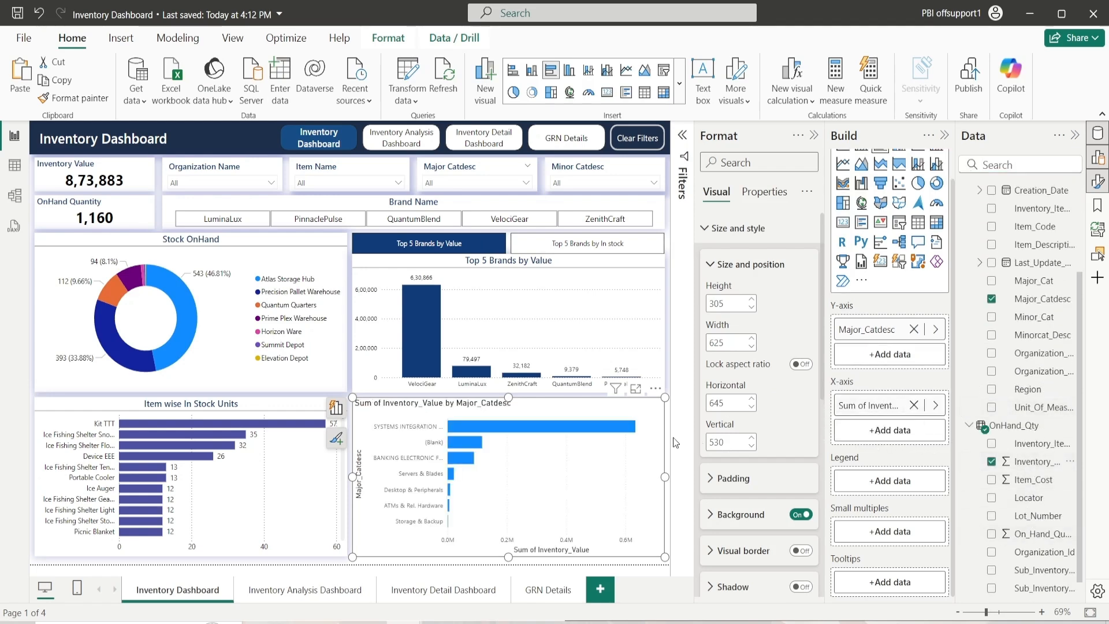
Step: Filter the new chart's Major_Catdesc field to include every category except (Blank)
left_click(685, 159)
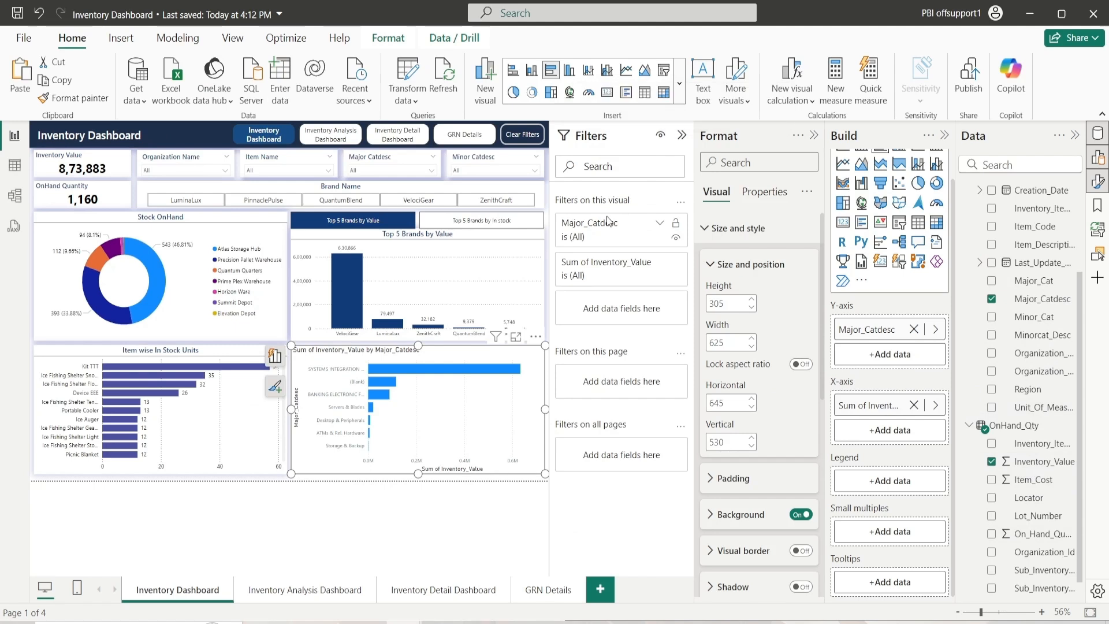
left_click(662, 225)
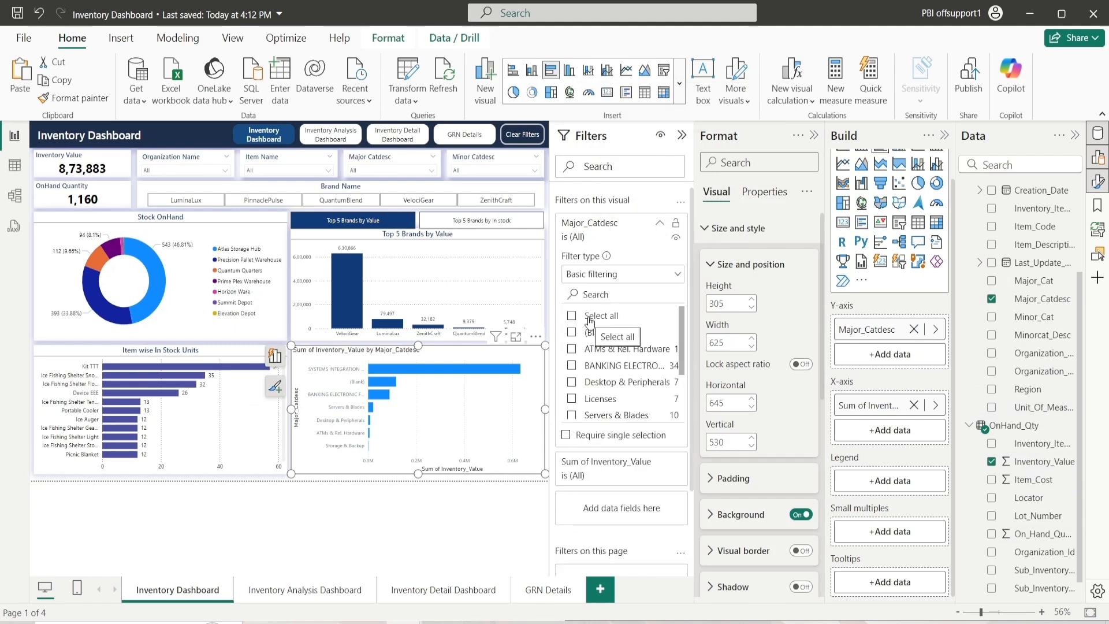
left_click(590, 322)
left_click(572, 333)
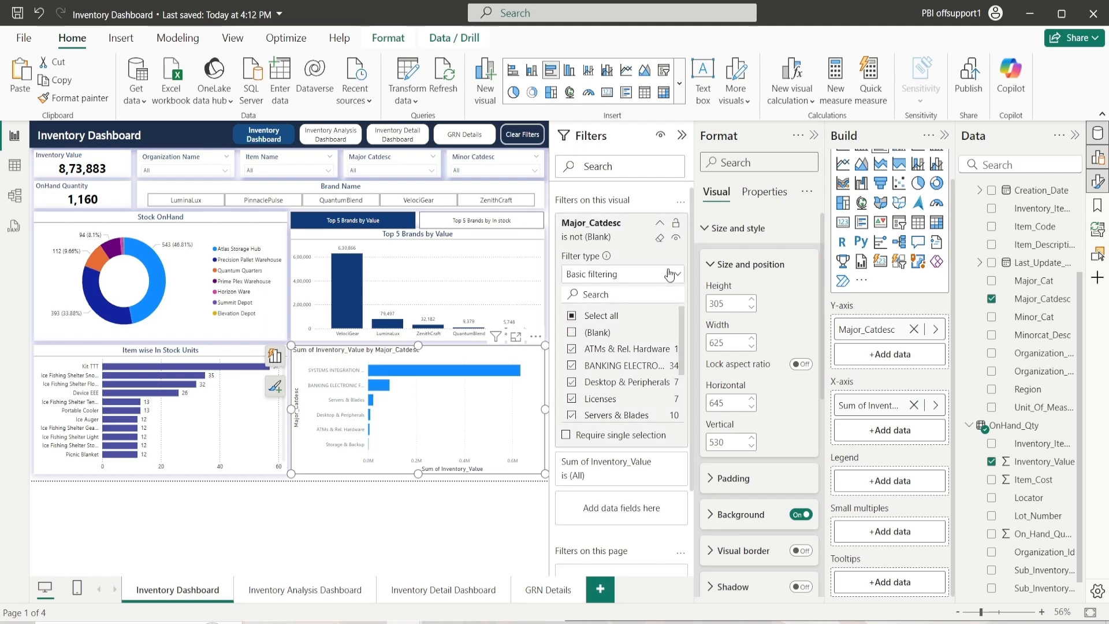
left_click(660, 223)
left_click(683, 136)
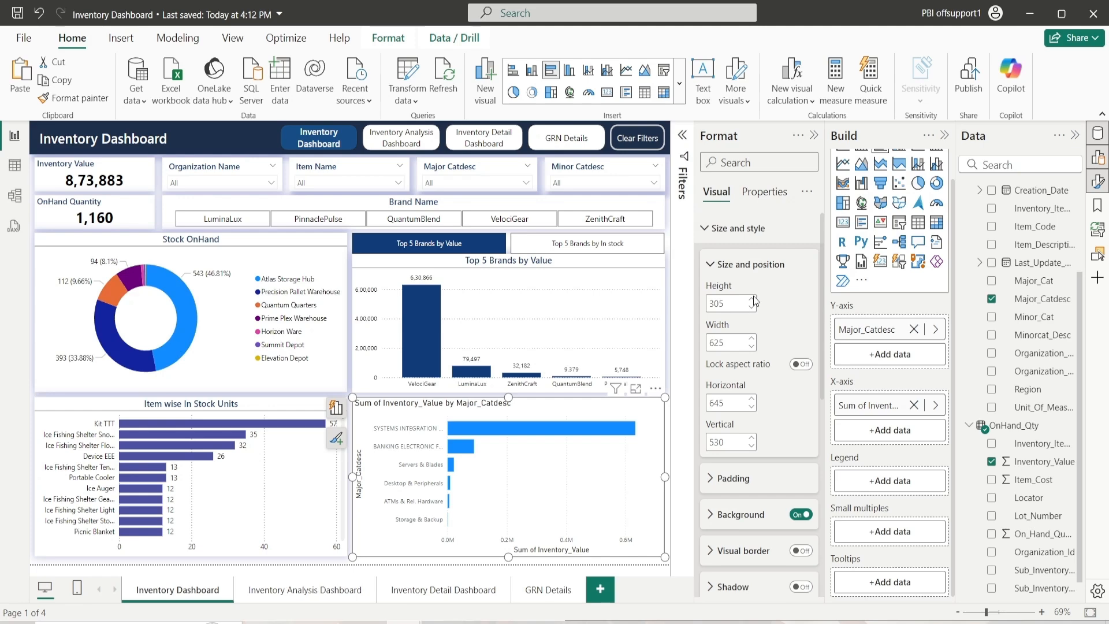
Step: Turn on the shadow for the major category bar chart and open its shadow settings
left_click(729, 265)
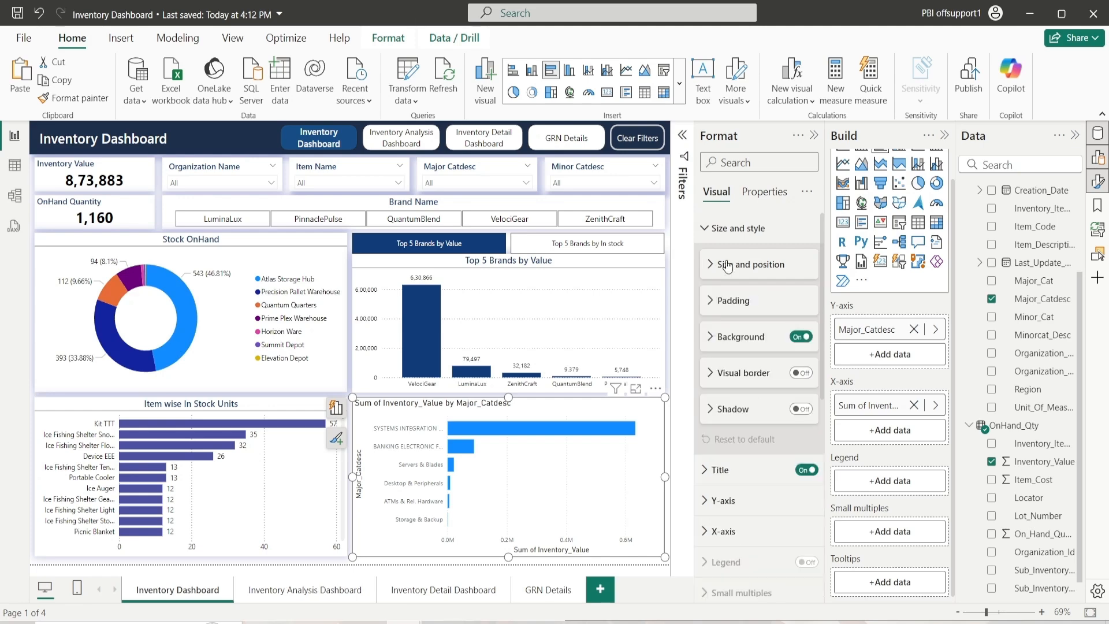
left_click(800, 409)
left_click(739, 410)
scroll(740, 413, "down", 2)
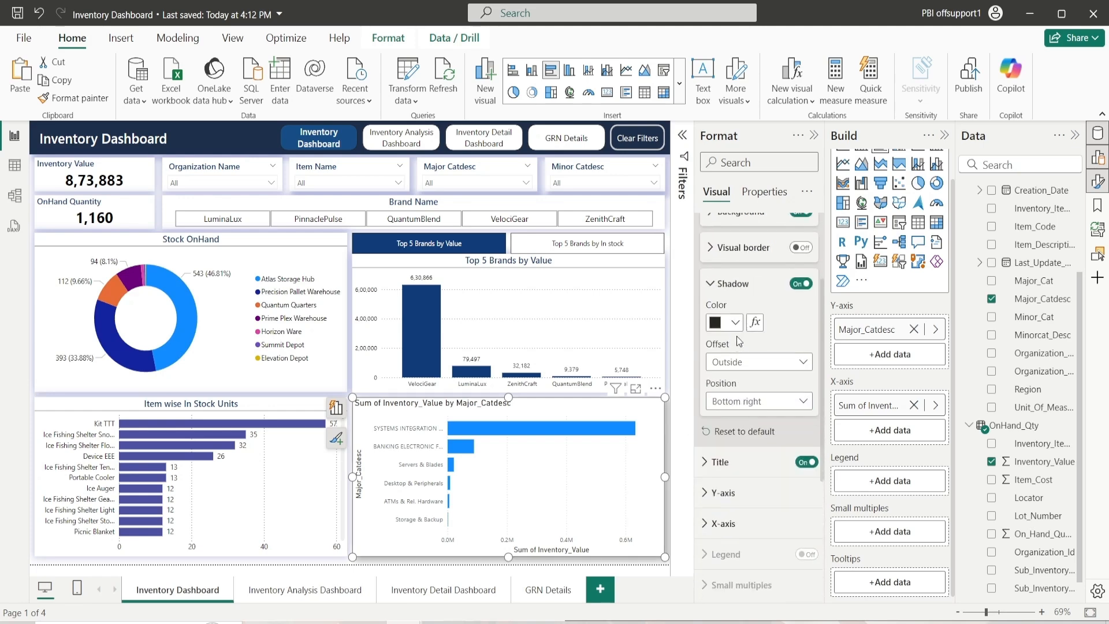
Step: Set the Major_Catdesc bar chart's shadow color to dark blue and its shadow position to Center
left_click(735, 323)
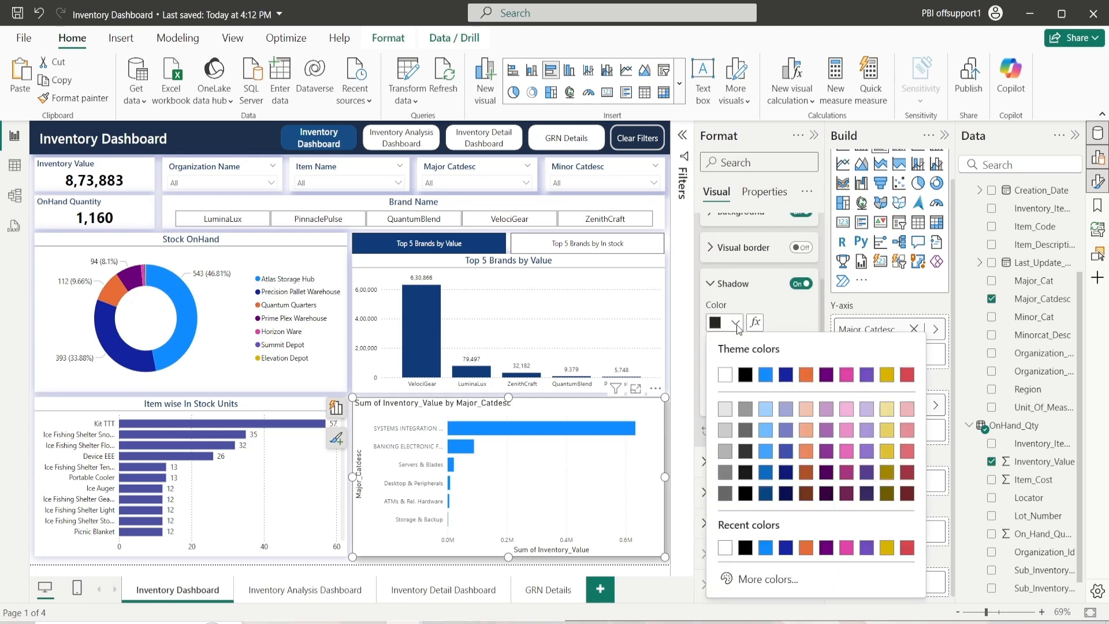
left_click(786, 547)
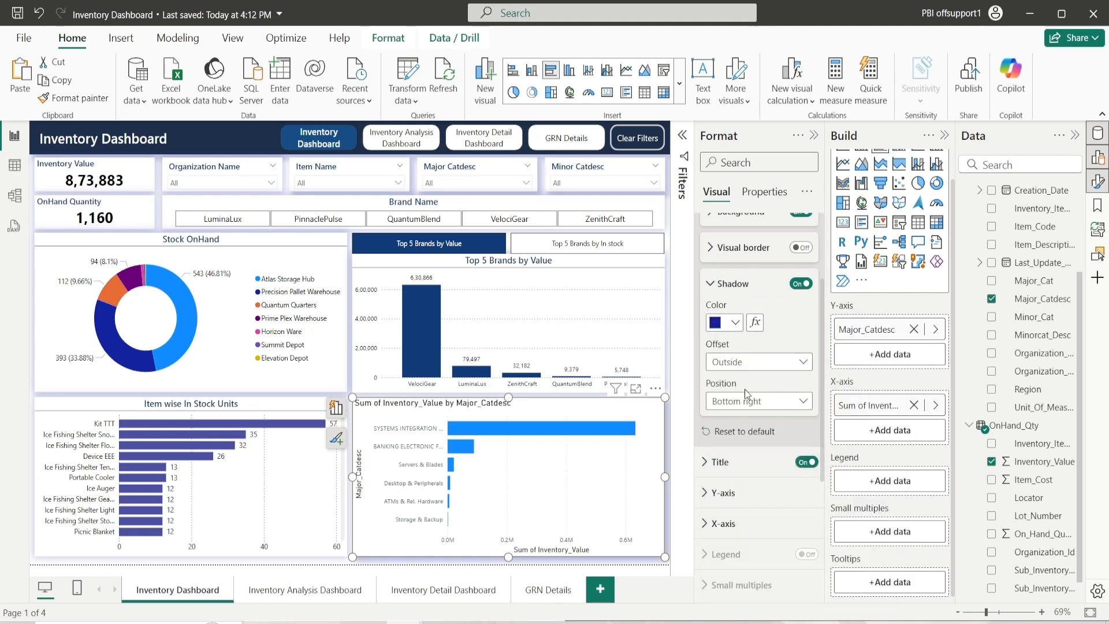
left_click(767, 410)
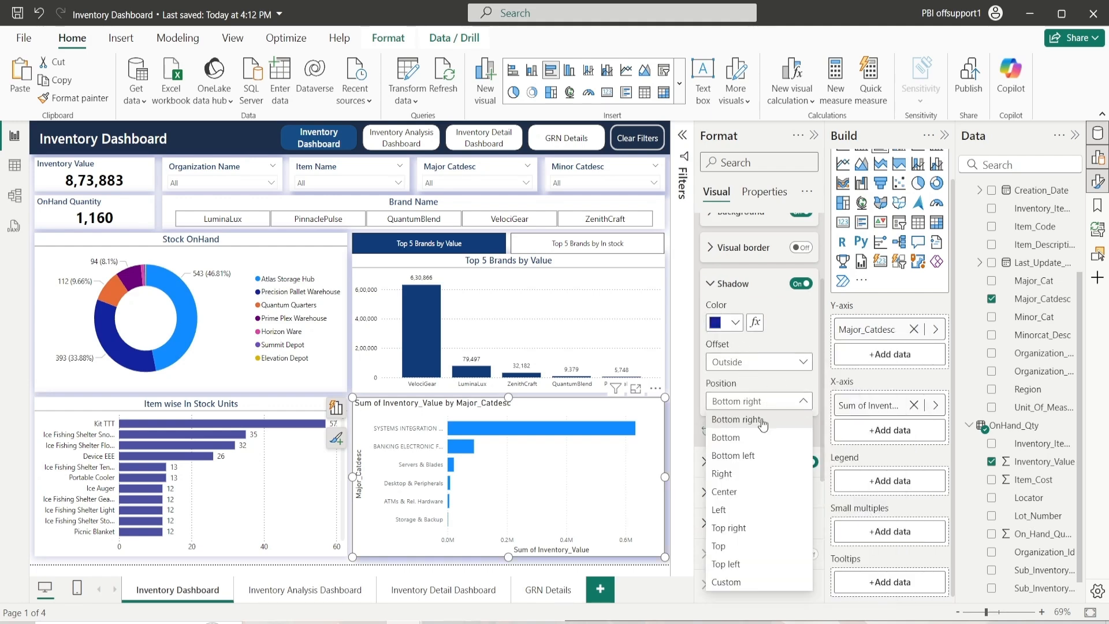
left_click(740, 476)
scroll(743, 345, "up", 3)
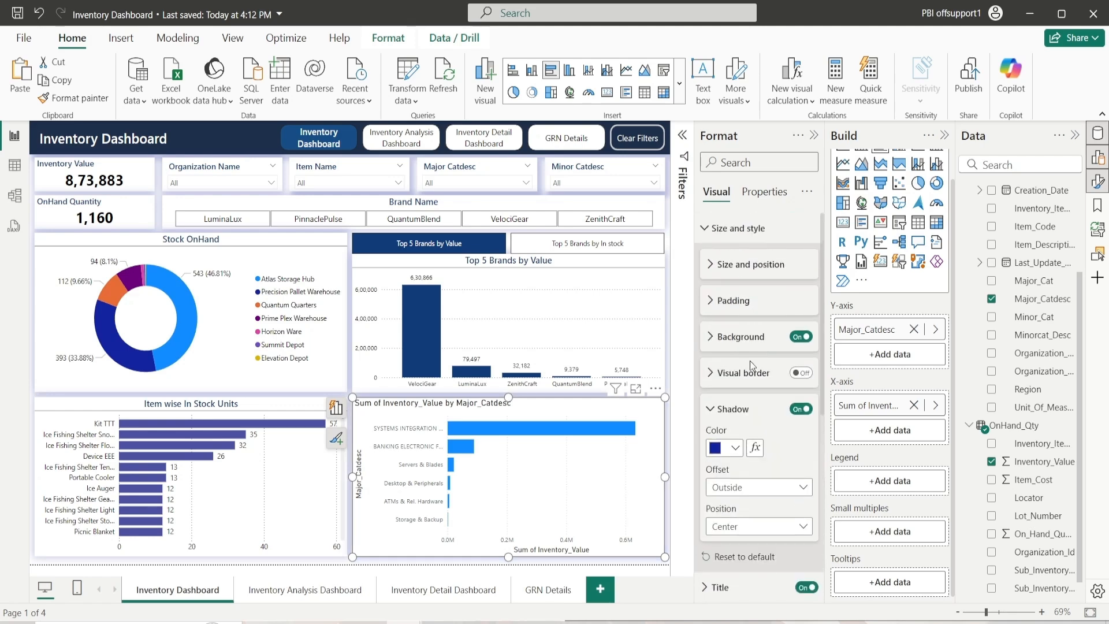
left_click(724, 409)
left_click(732, 228)
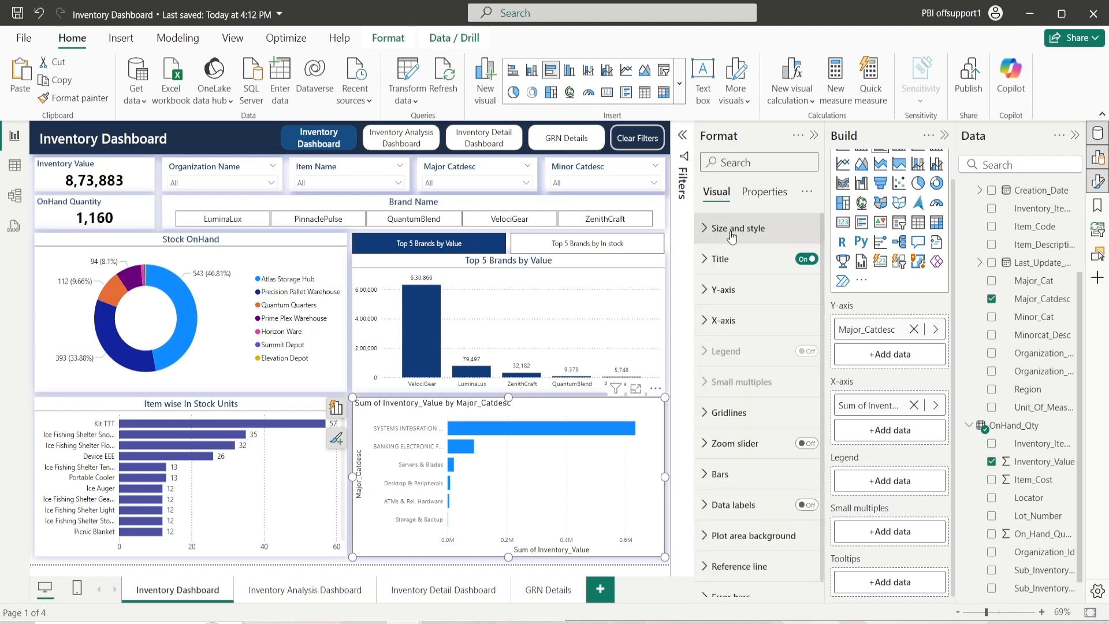
Step: Change the bar chart's title text to "Major Category by Inventory Value"
left_click(743, 260)
triple_click(749, 335)
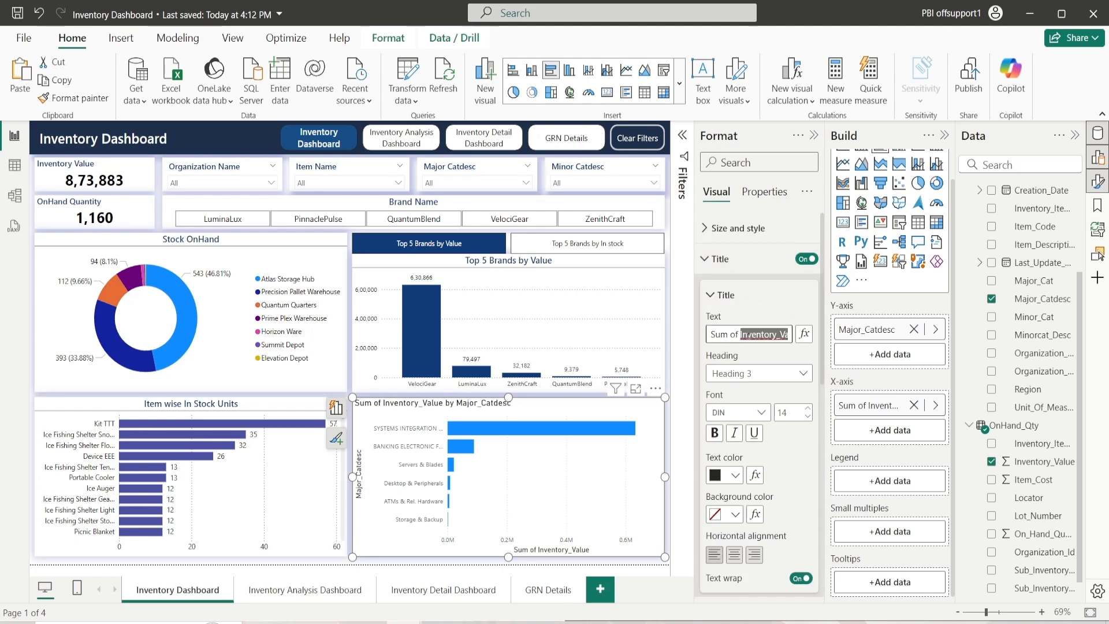
key("BackSpace")
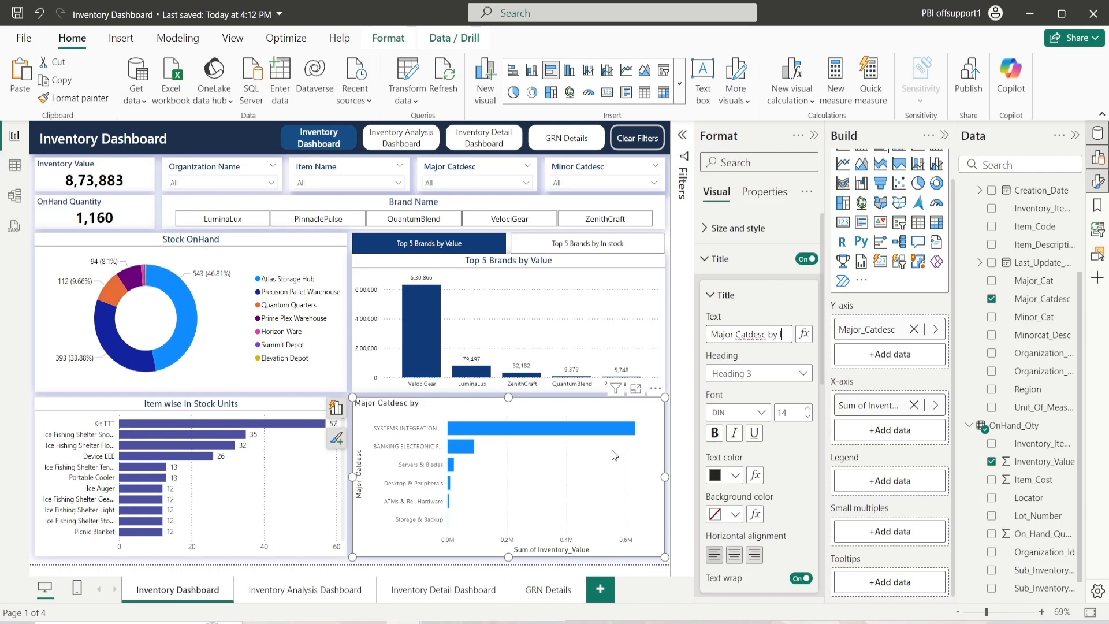
type("nventor")
key("BackSpace")
key("BackSpace")
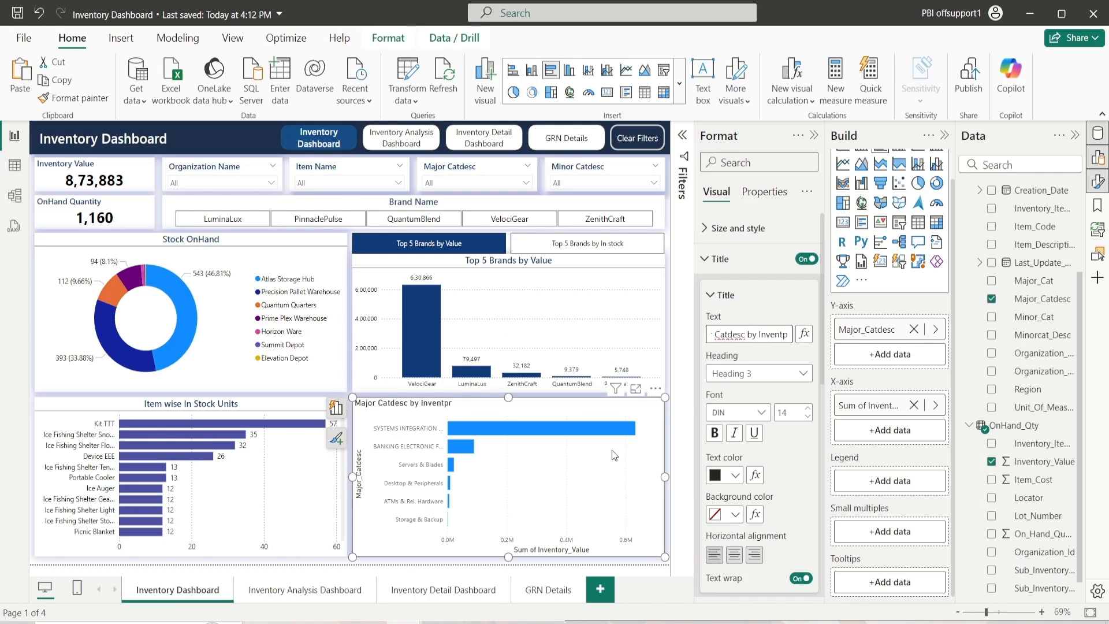
type("ory Value")
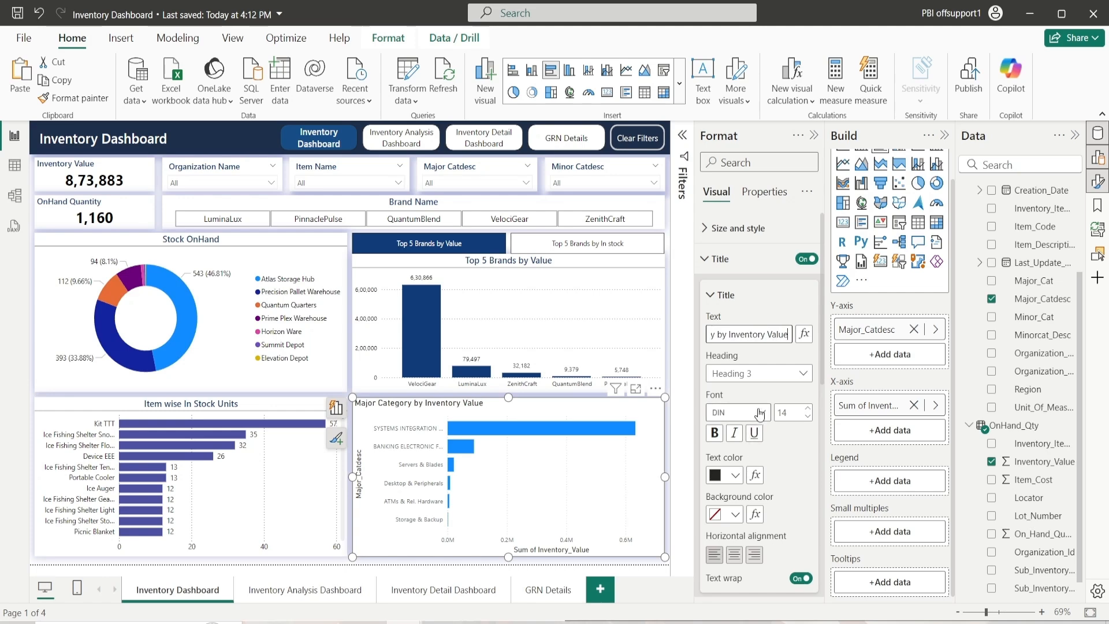
Step: Format the chart title in Segoe UI Semibold, size 13, with dark blue text
left_click(760, 412)
scroll(766, 367, "down", 3)
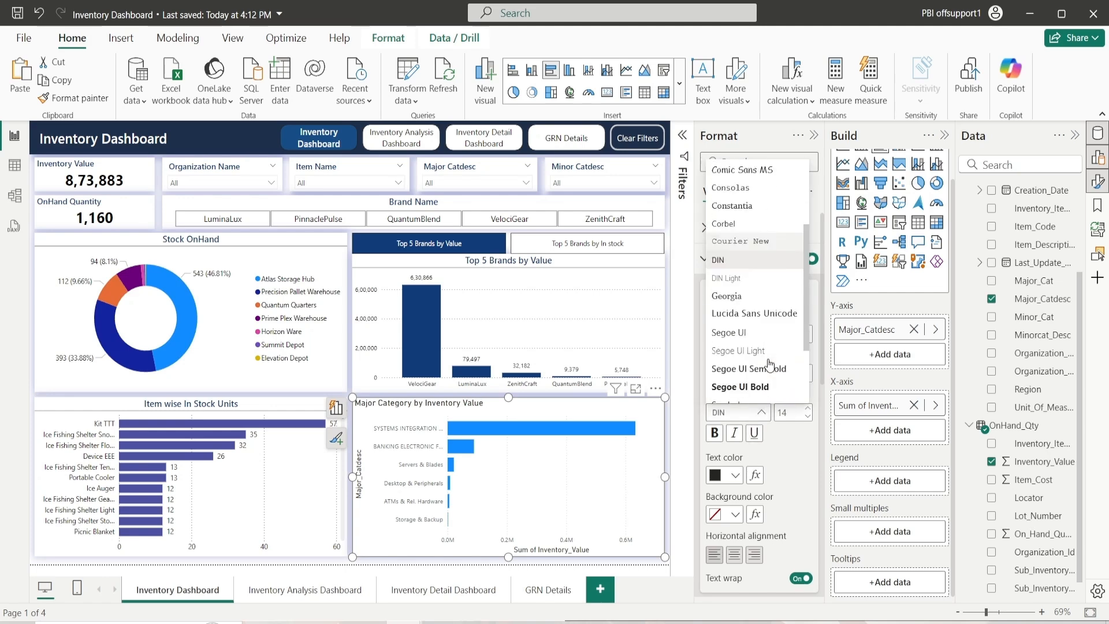
left_click(772, 375)
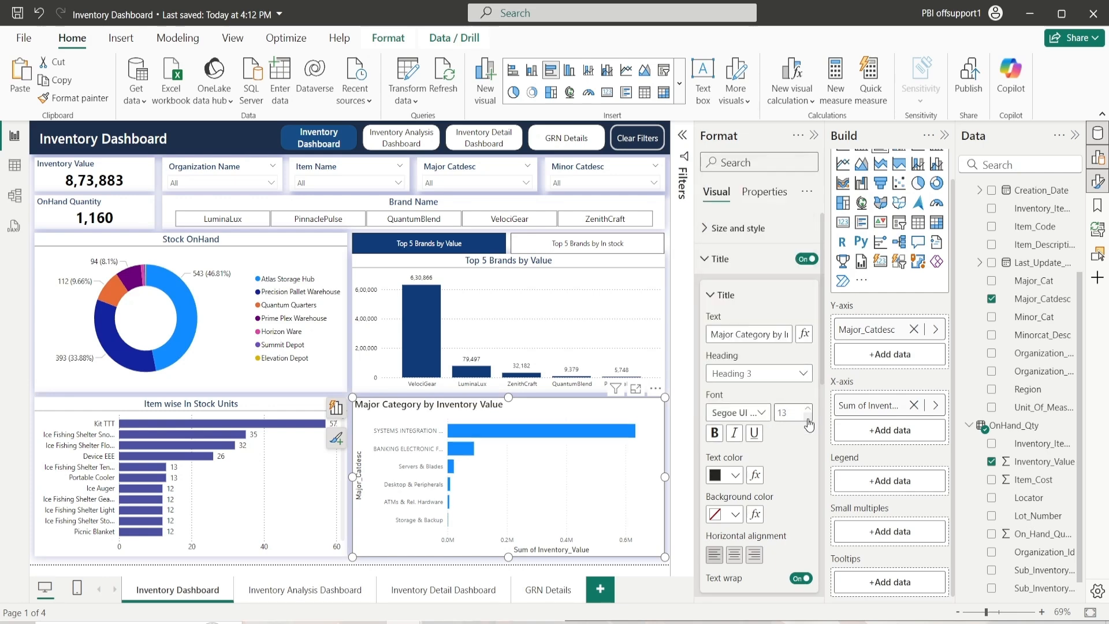
left_click(735, 475)
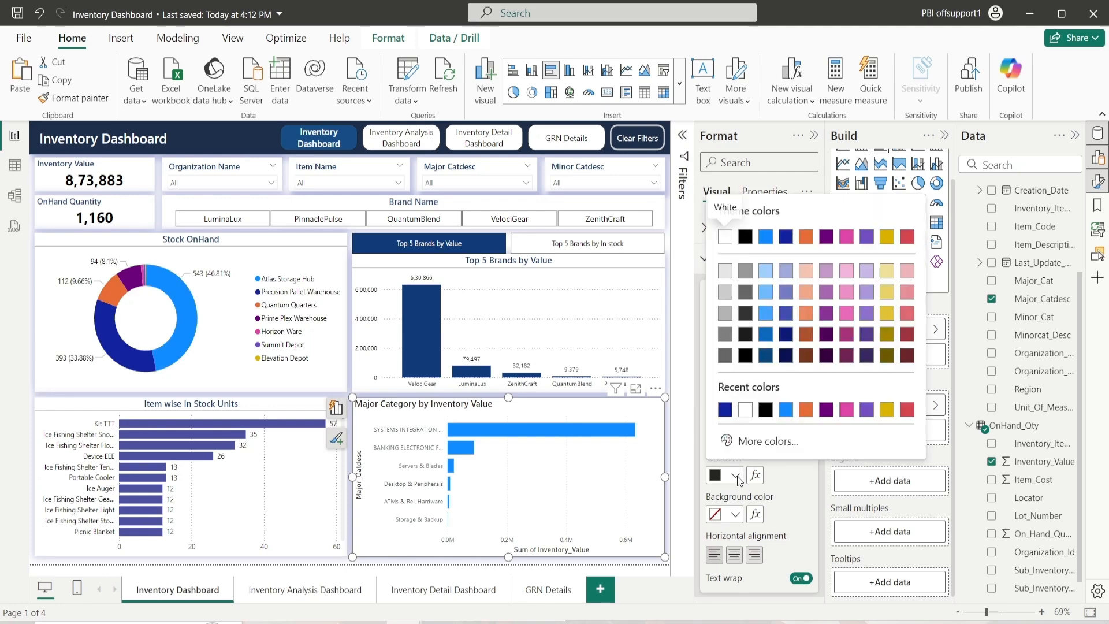
left_click(725, 410)
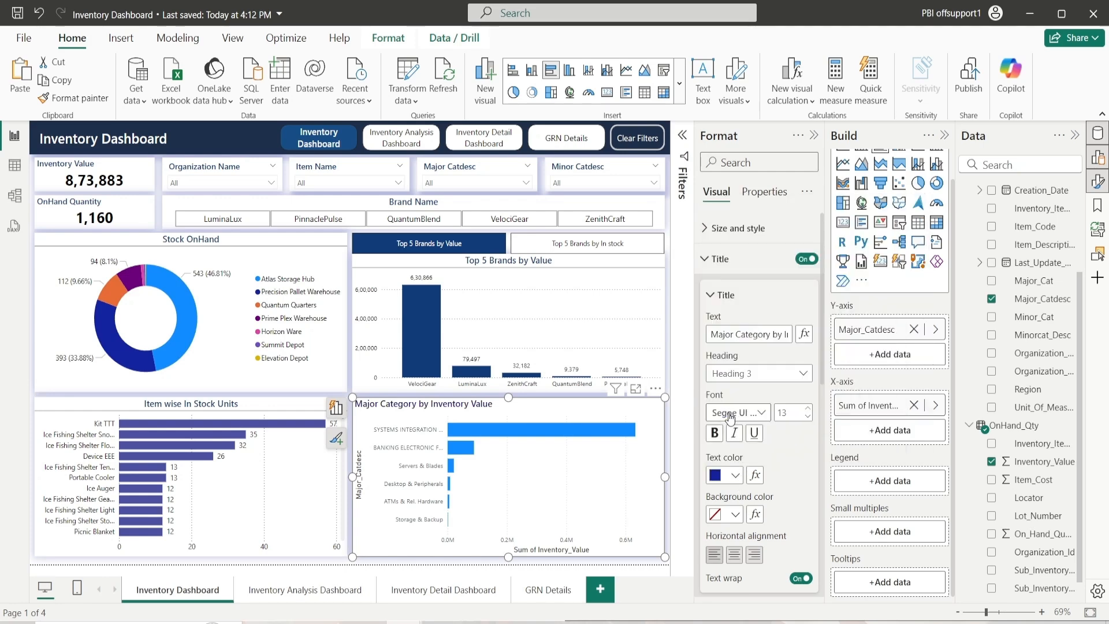
Step: Give the chart title a white background and center it horizontally
left_click(736, 514)
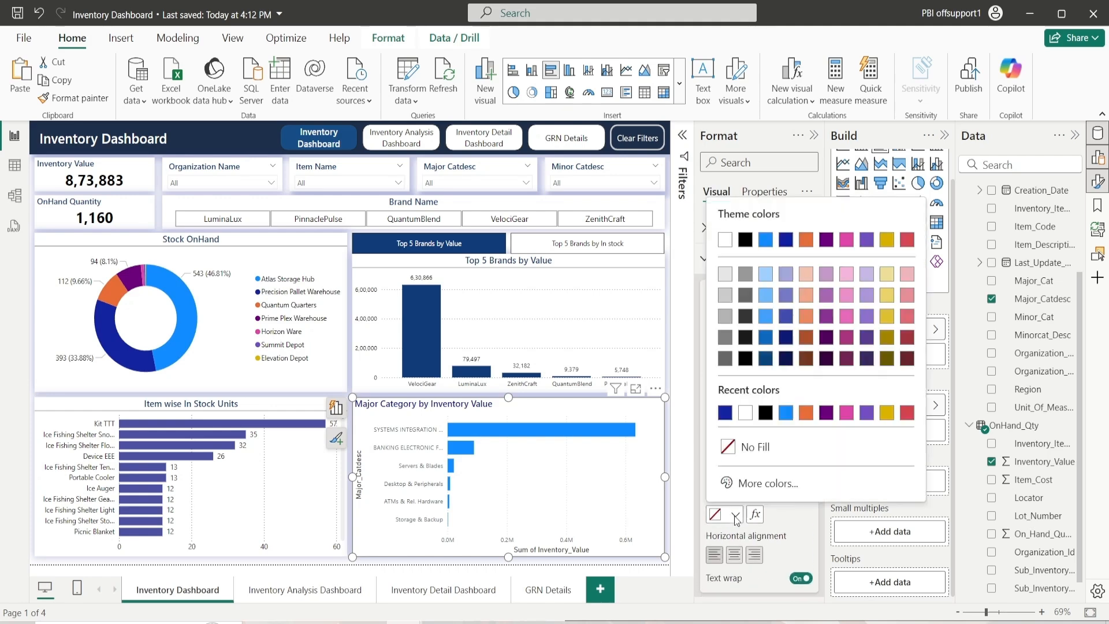
left_click(745, 412)
scroll(779, 502, "down", 2)
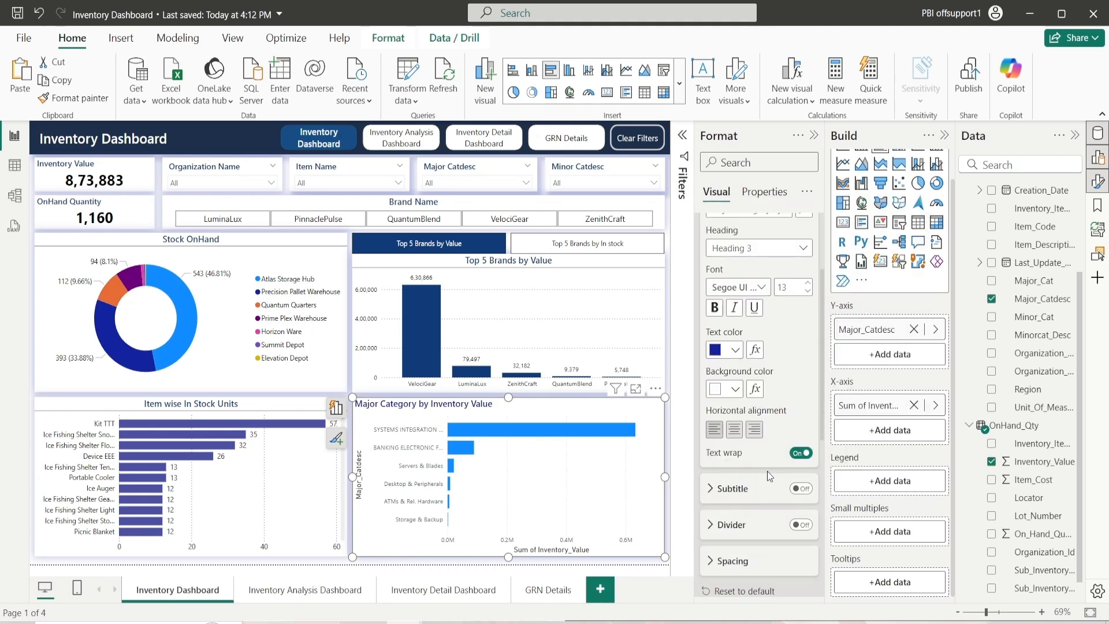
left_click(736, 428)
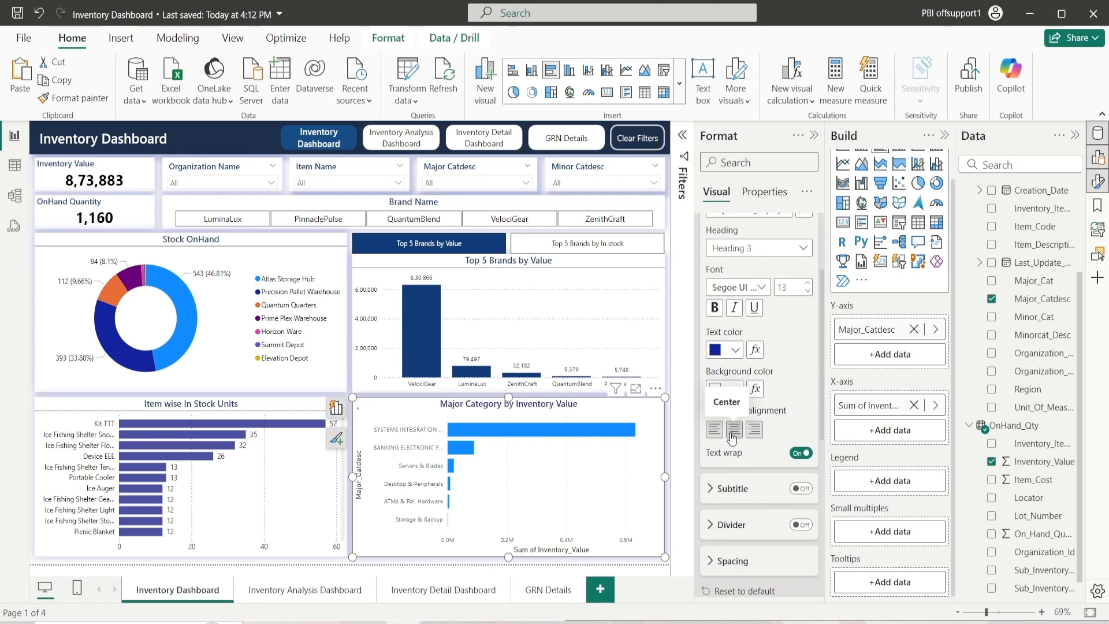
scroll(760, 427, "up", 3)
left_click(738, 298)
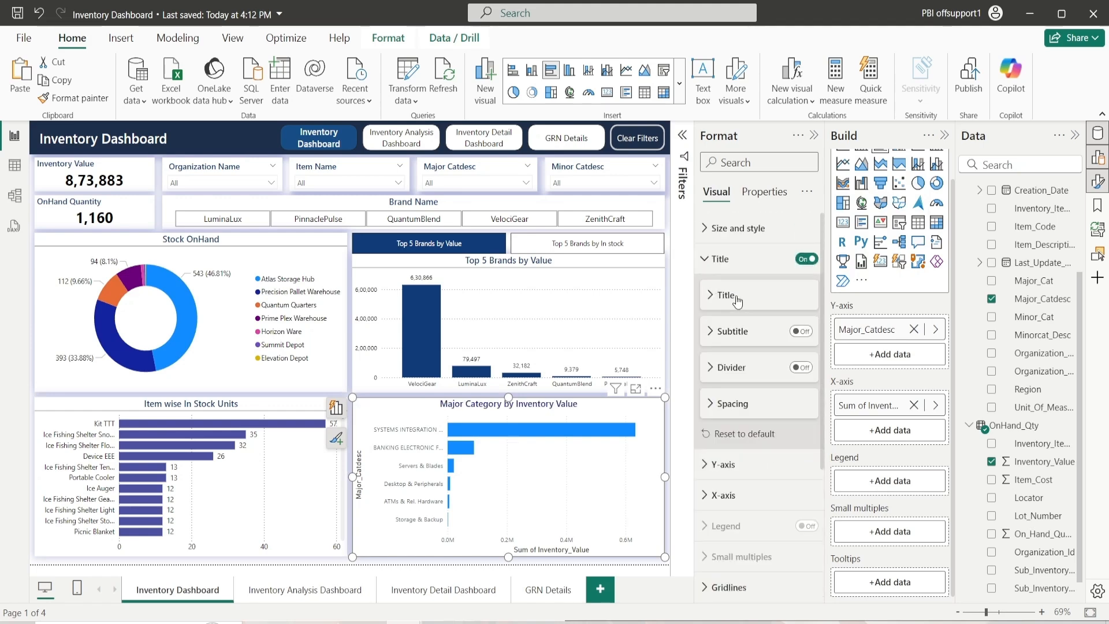
Step: Turn on the divider under the chart title and color it Black, 40% lighter
left_click(800, 368)
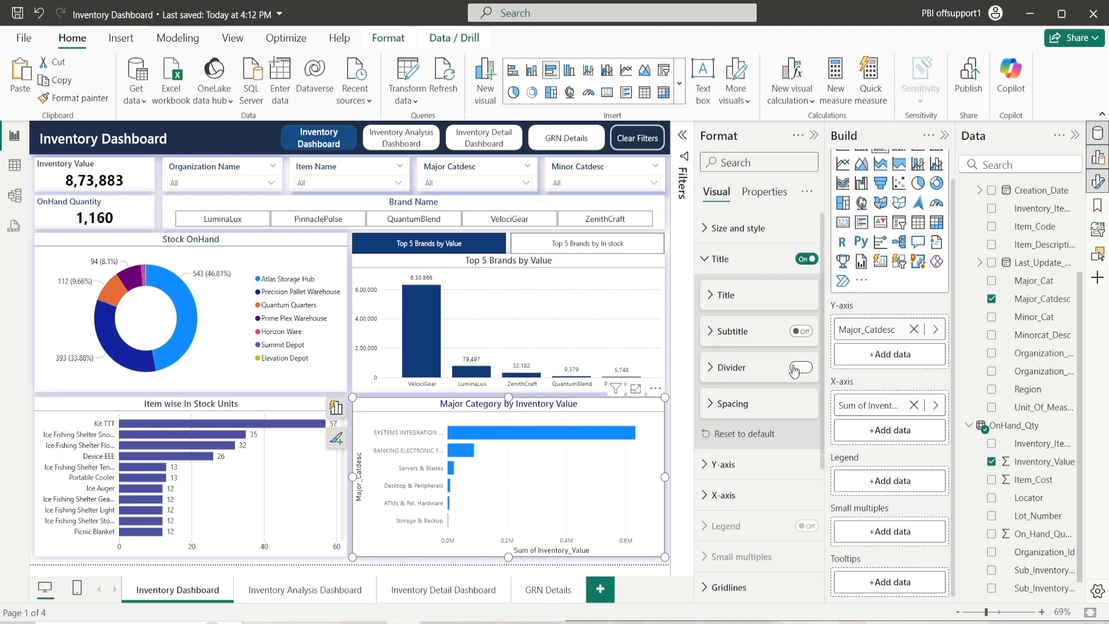
left_click(762, 368)
left_click(735, 406)
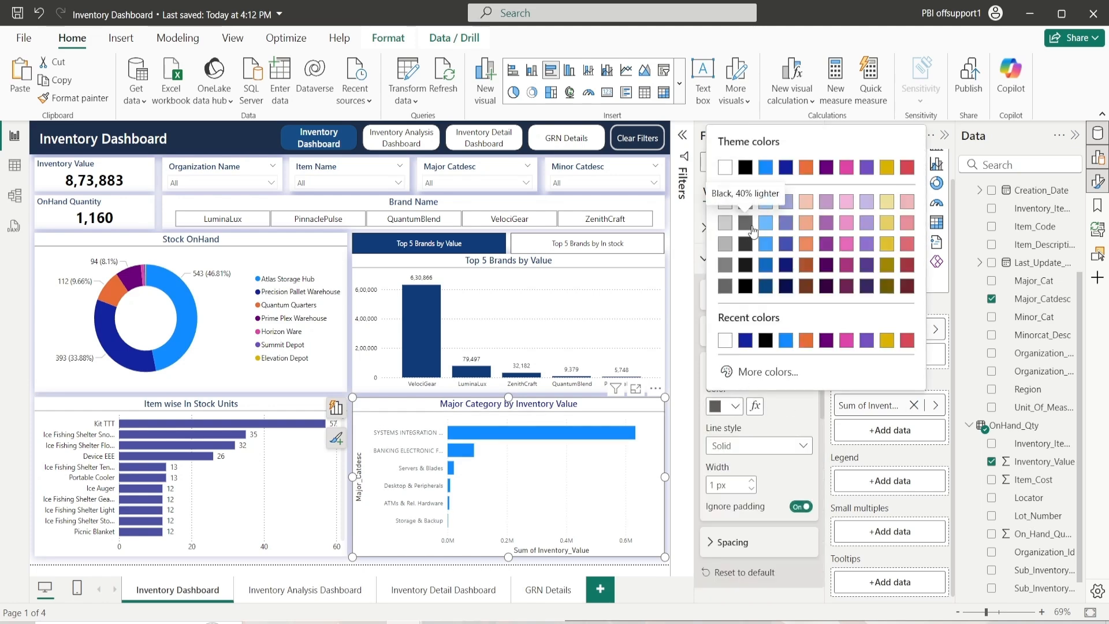
left_click(745, 224)
left_click(733, 373)
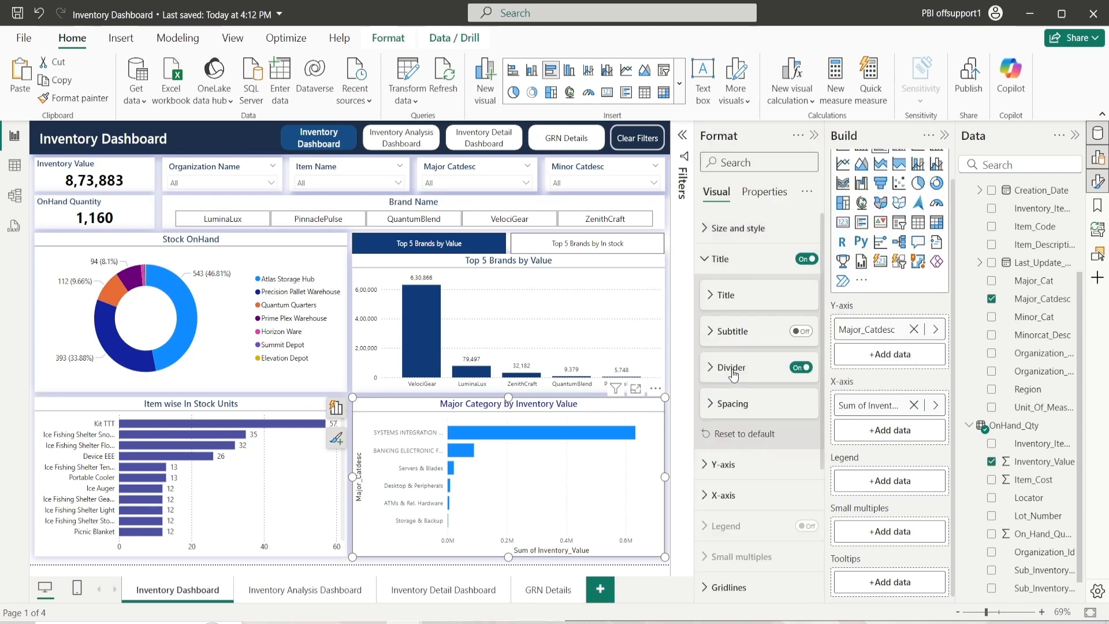
Step: Enable custom title spacing with 3 px below the title and 0 px below the title area
left_click(727, 413)
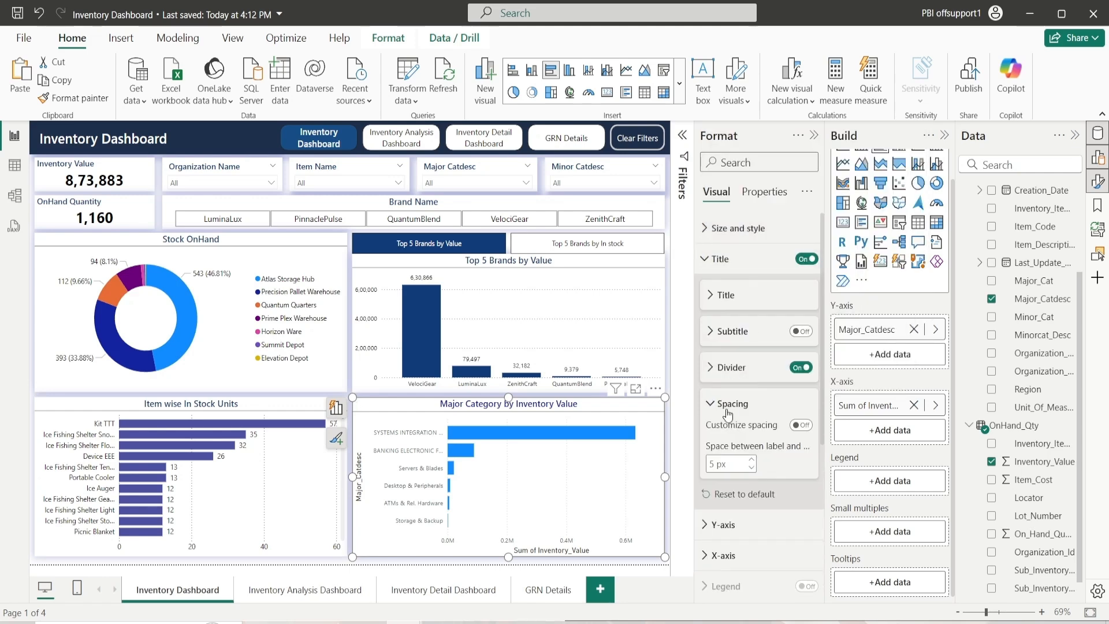
left_click(794, 425)
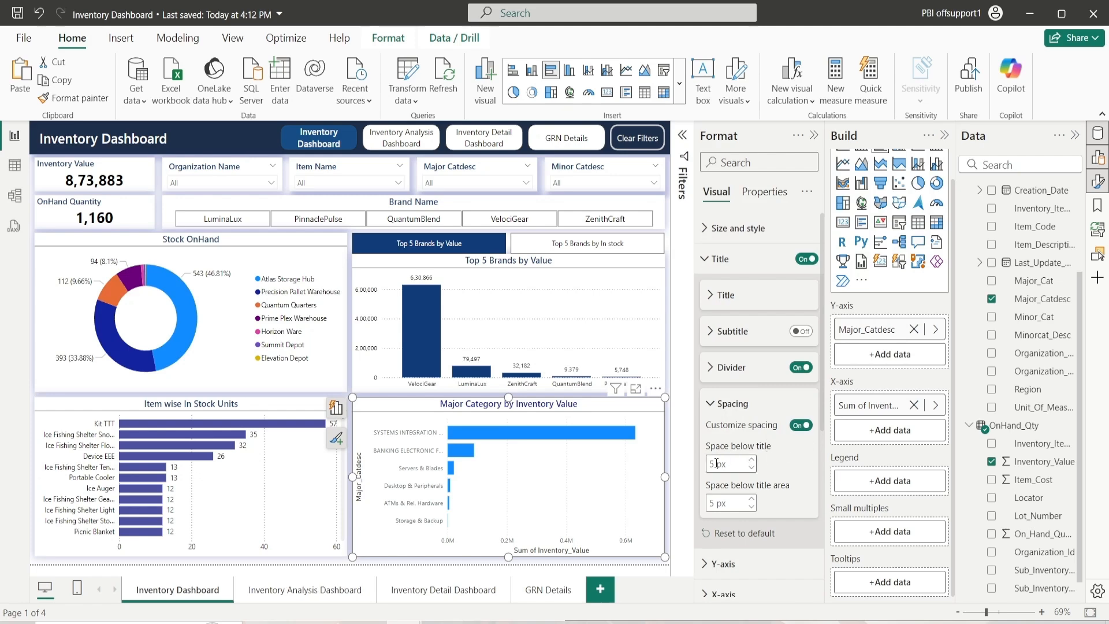
type("3")
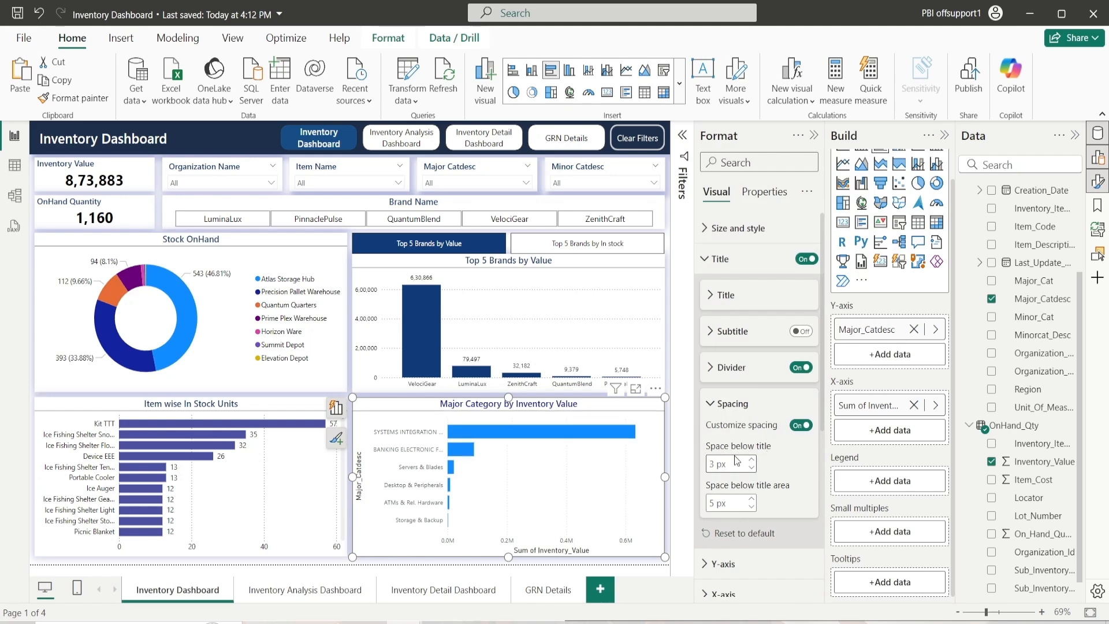
left_click(711, 503)
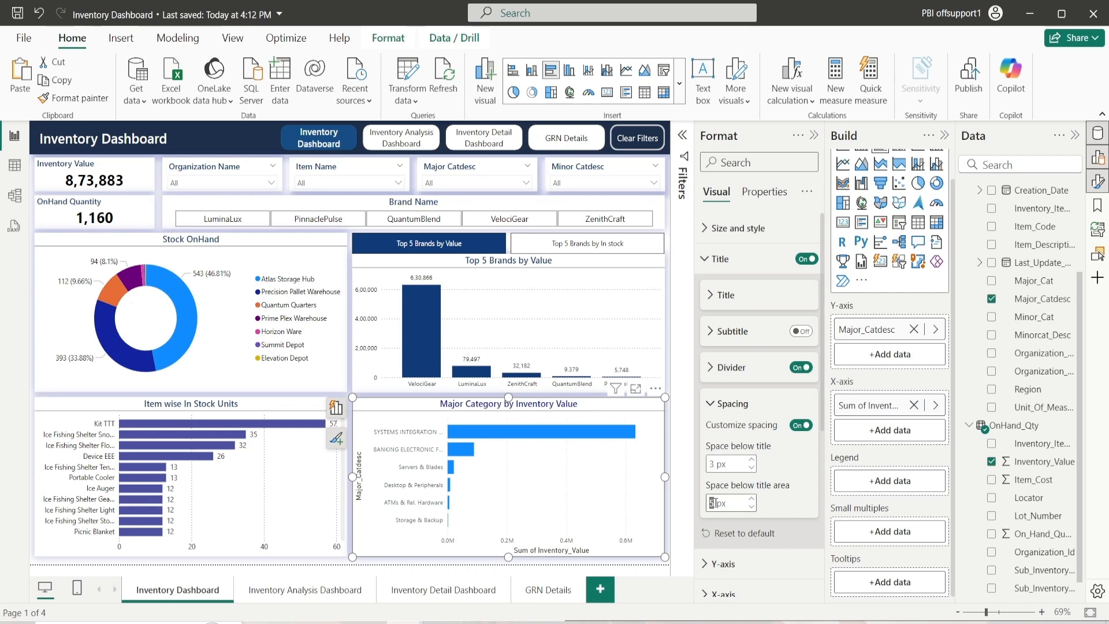
type("0")
left_click(729, 404)
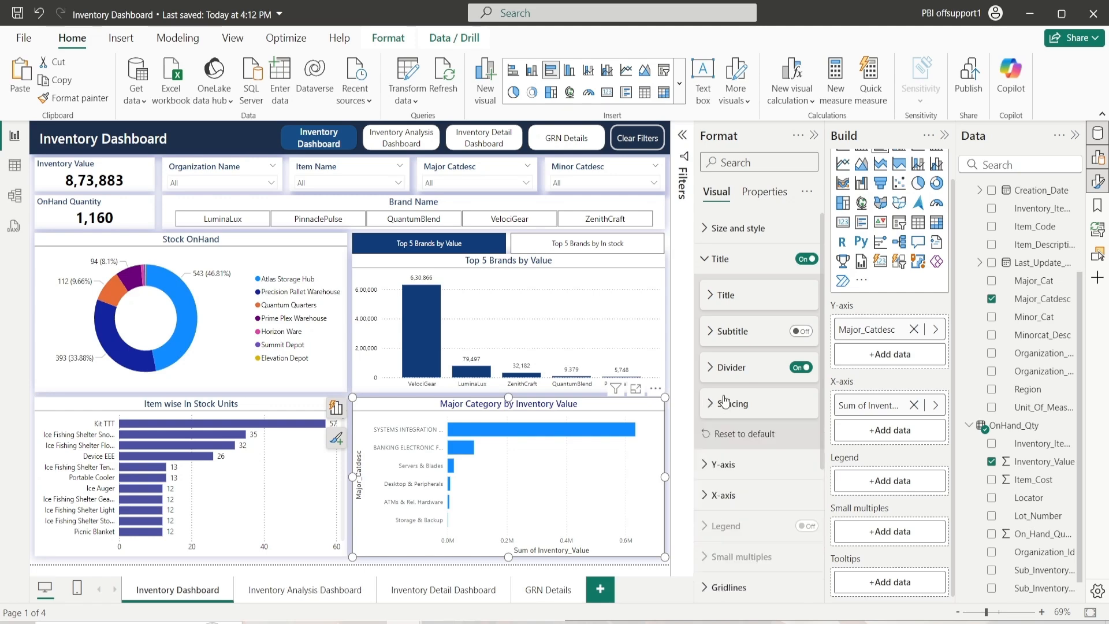
left_click(752, 261)
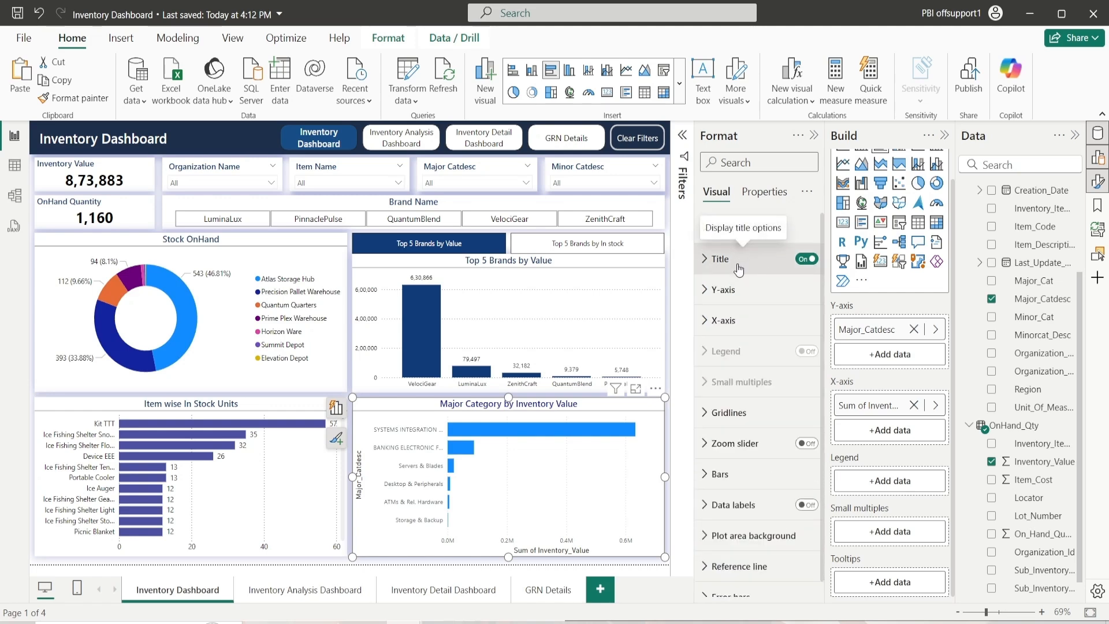
Step: Set the Y-axis values to font size 10 in black and turn off the Y-axis title
left_click(718, 296)
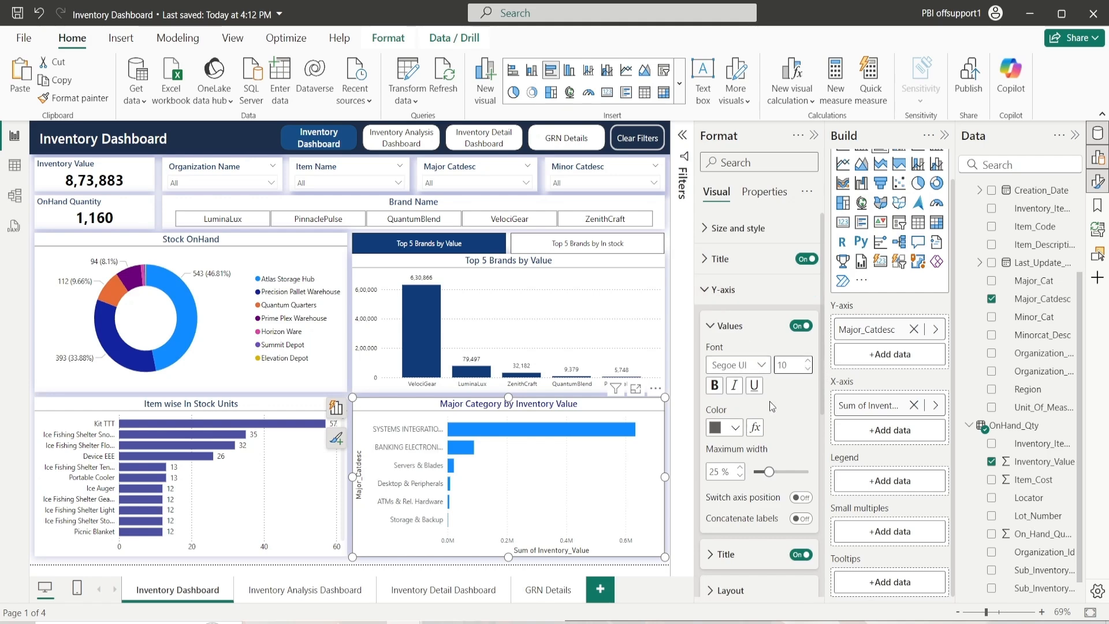
left_click(732, 427)
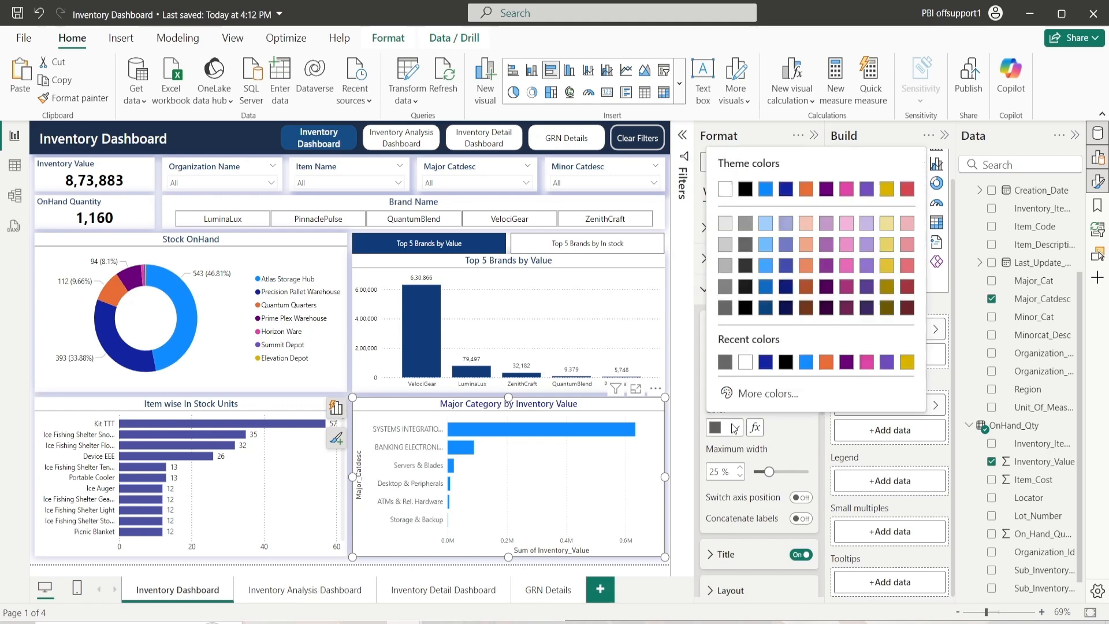
left_click(746, 312)
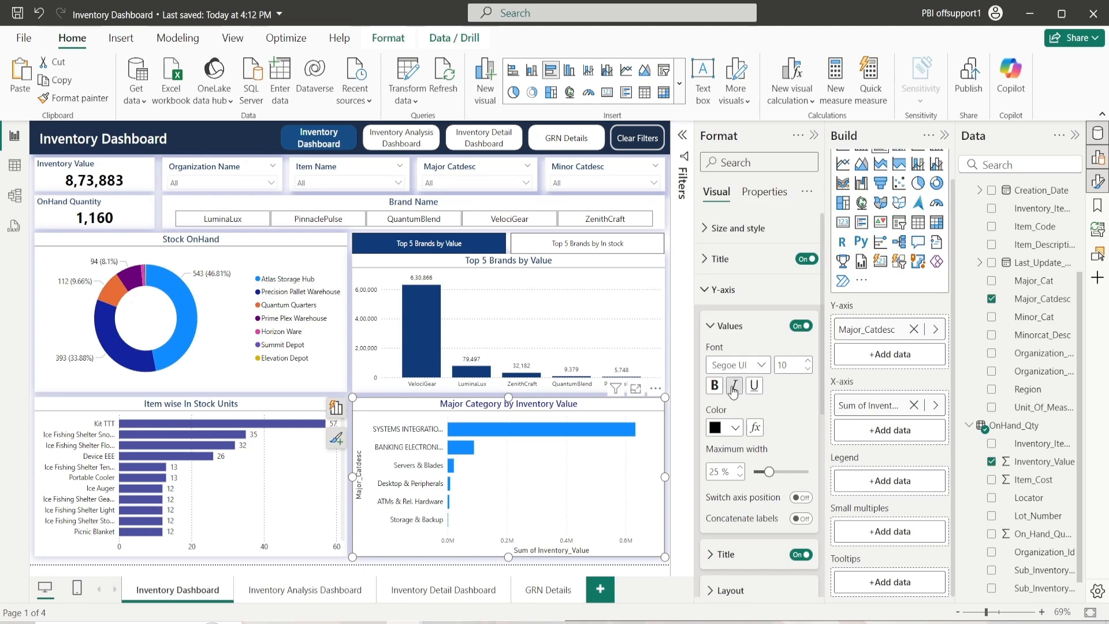
left_click(731, 328)
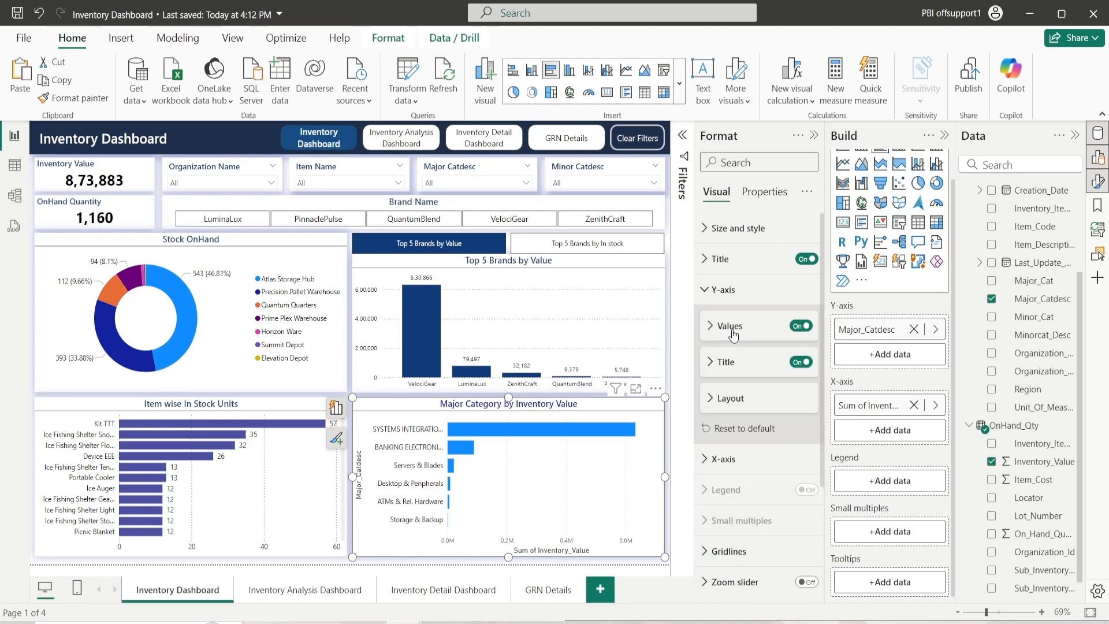
left_click(802, 363)
left_click(729, 292)
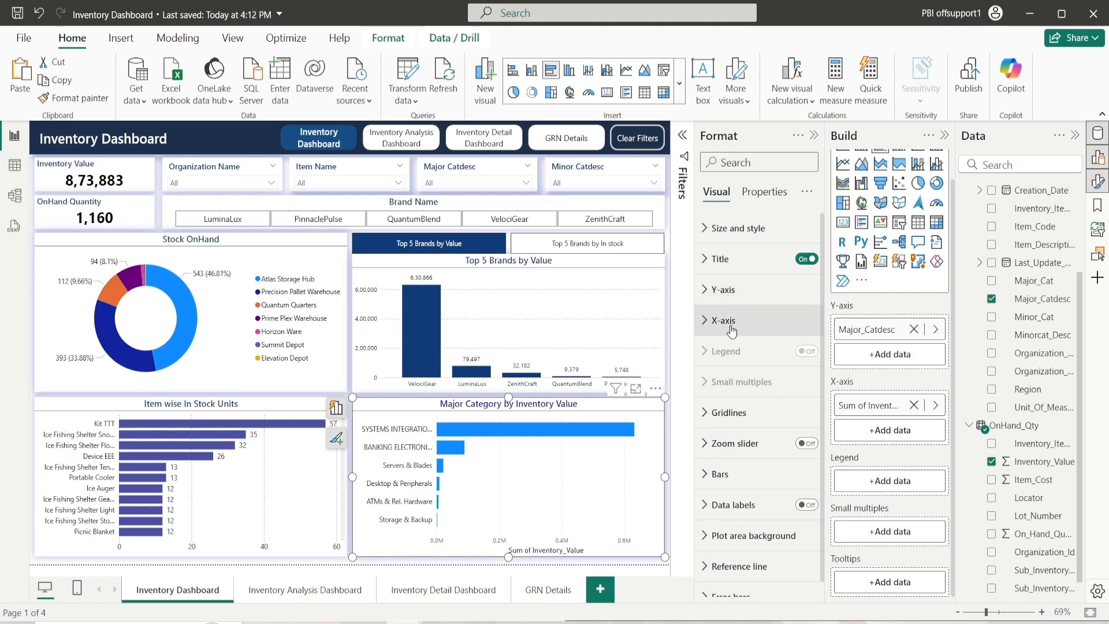
Step: Set the chart's X-axis values to font size 10 in black
left_click(730, 322)
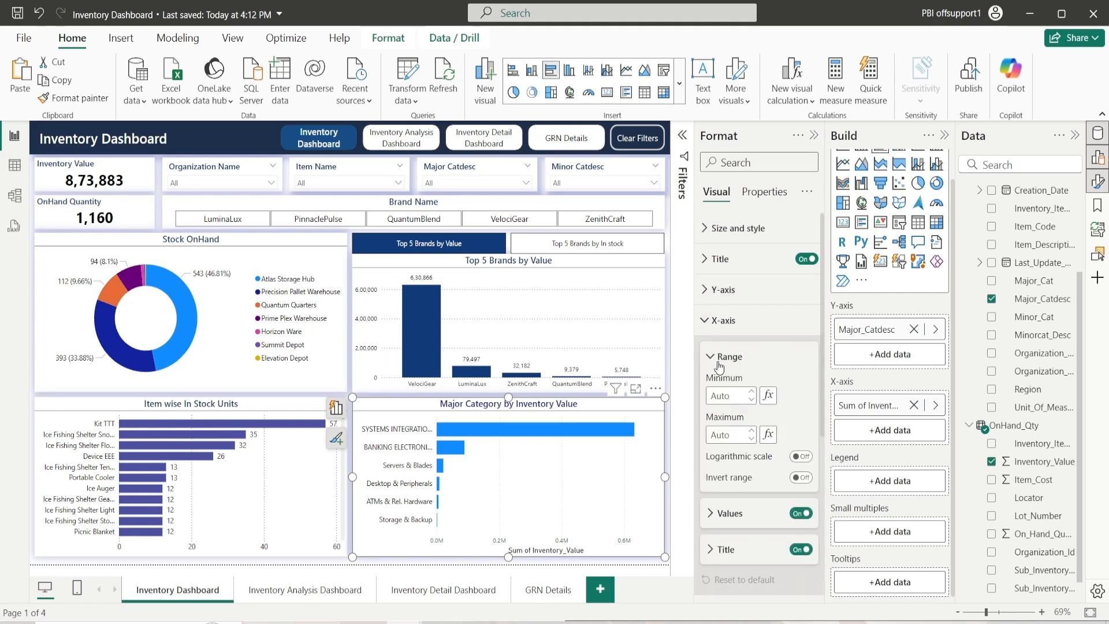
left_click(723, 358)
left_click(730, 394)
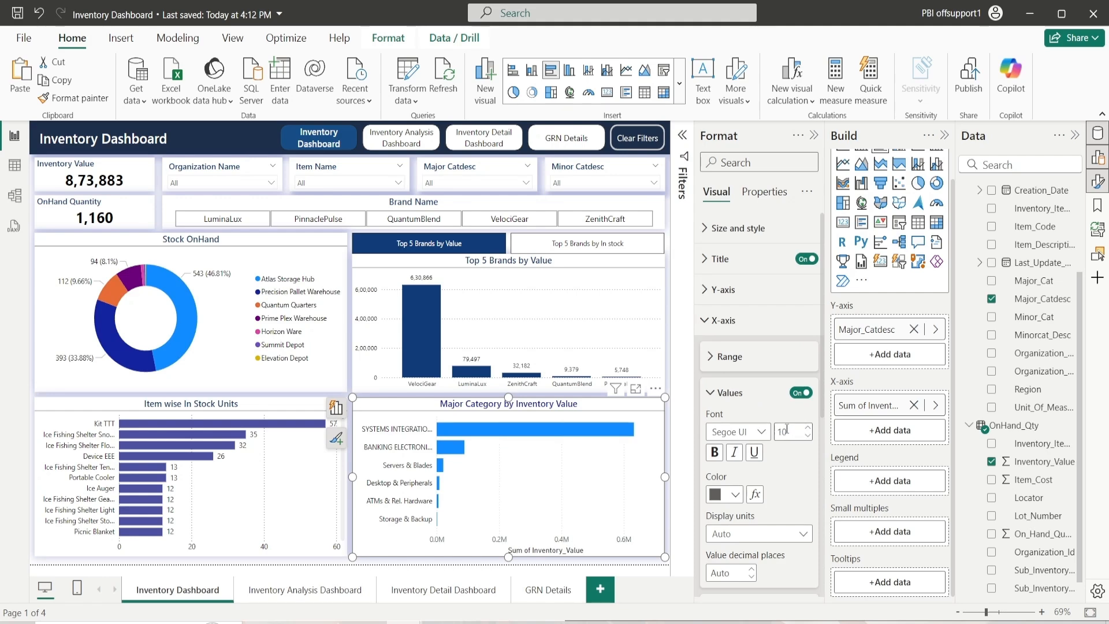
left_click(732, 495)
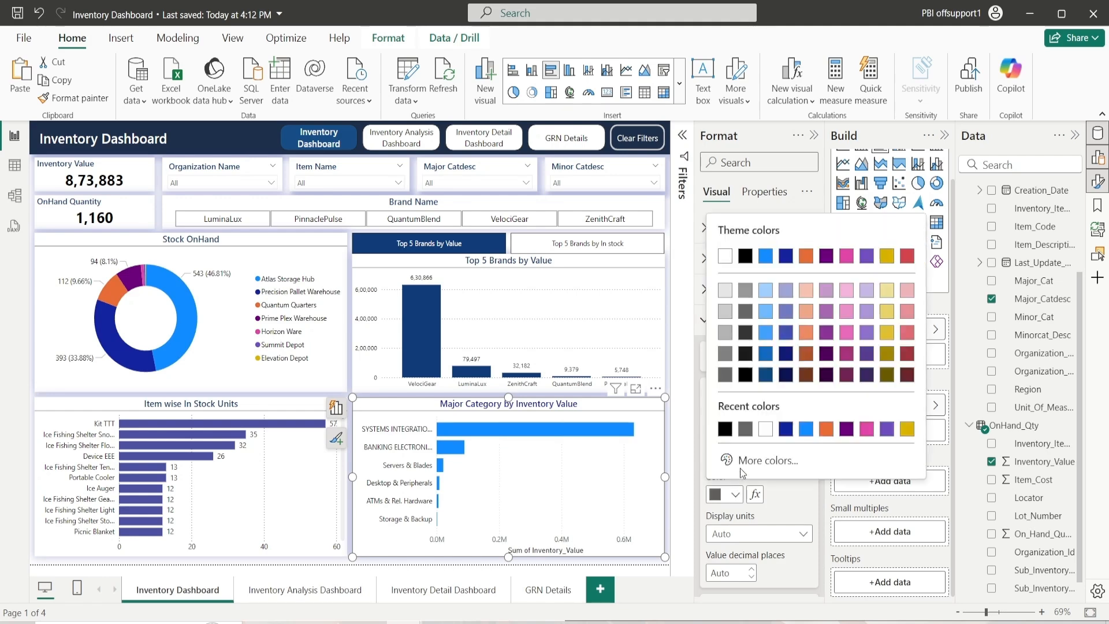
left_click(743, 375)
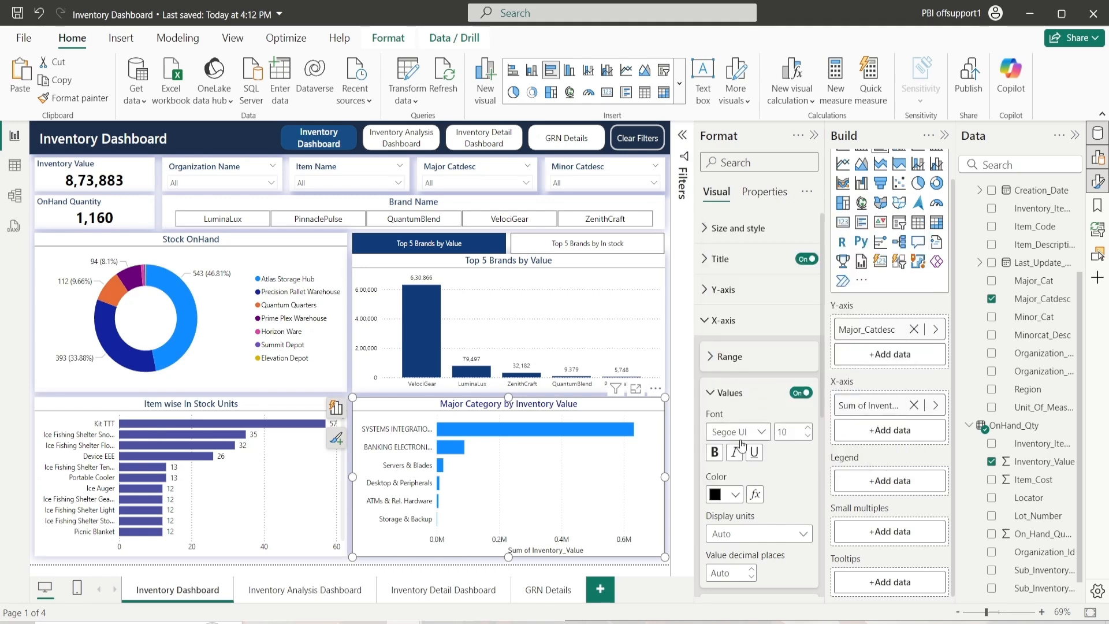
Step: Set the X-axis display units to None with 0 decimal places and turn off the X-axis title
scroll(754, 465, "down", 3)
left_click(768, 451)
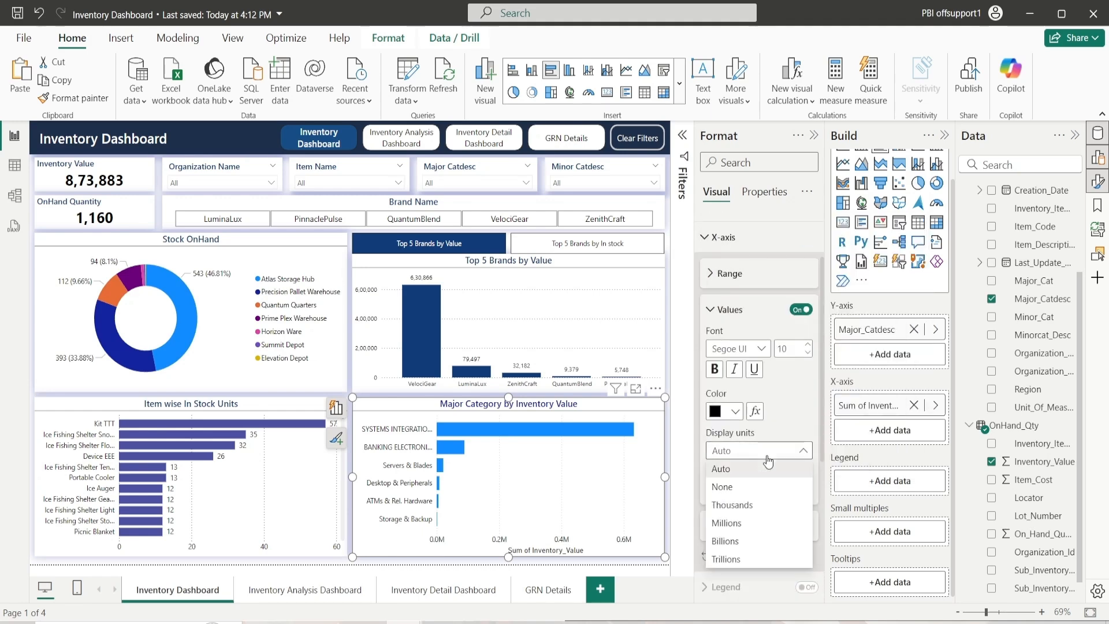
left_click(748, 489)
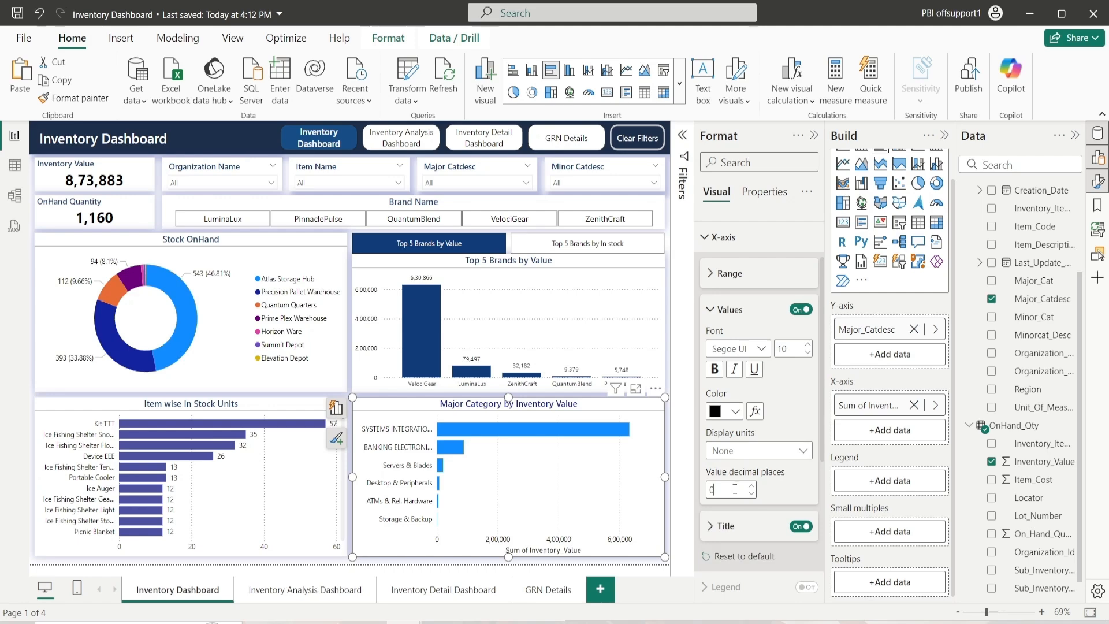
left_click(733, 311)
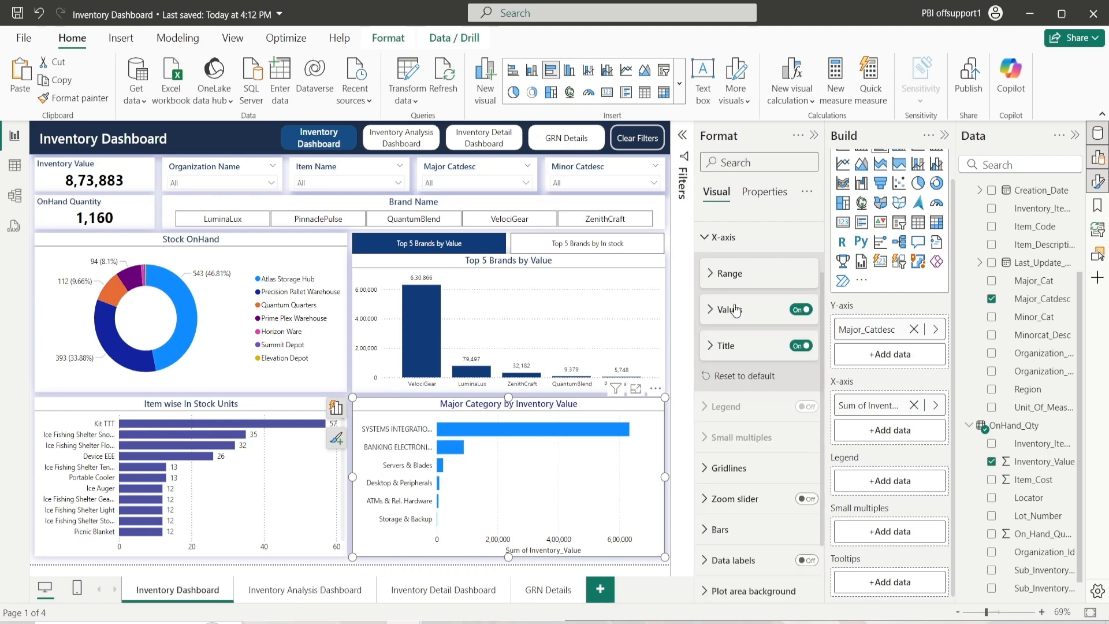
left_click(795, 350)
left_click(732, 237)
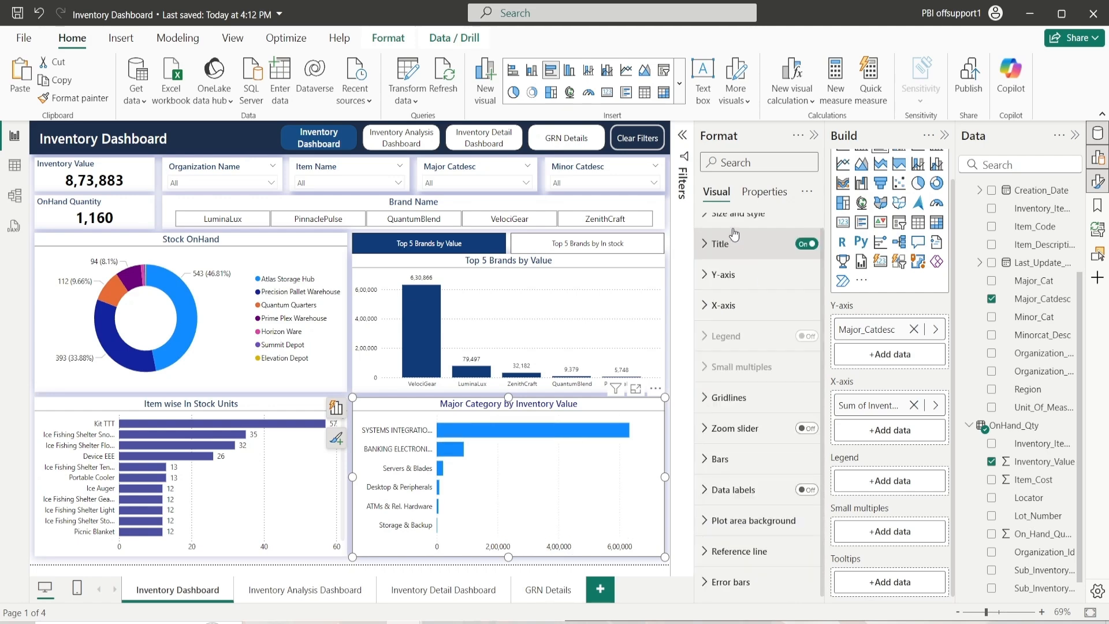
Step: Color the chart's vertical gridlines with a dark grey shade of black from the theme colors
scroll(734, 234, "up", 1)
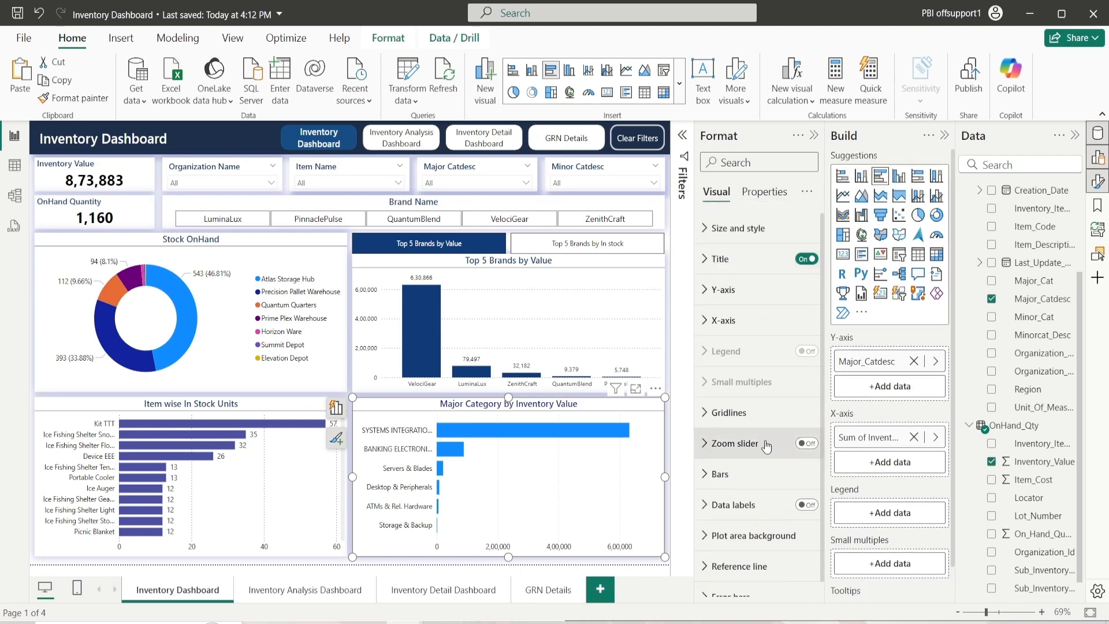
left_click(745, 423)
scroll(745, 426, "down", 2)
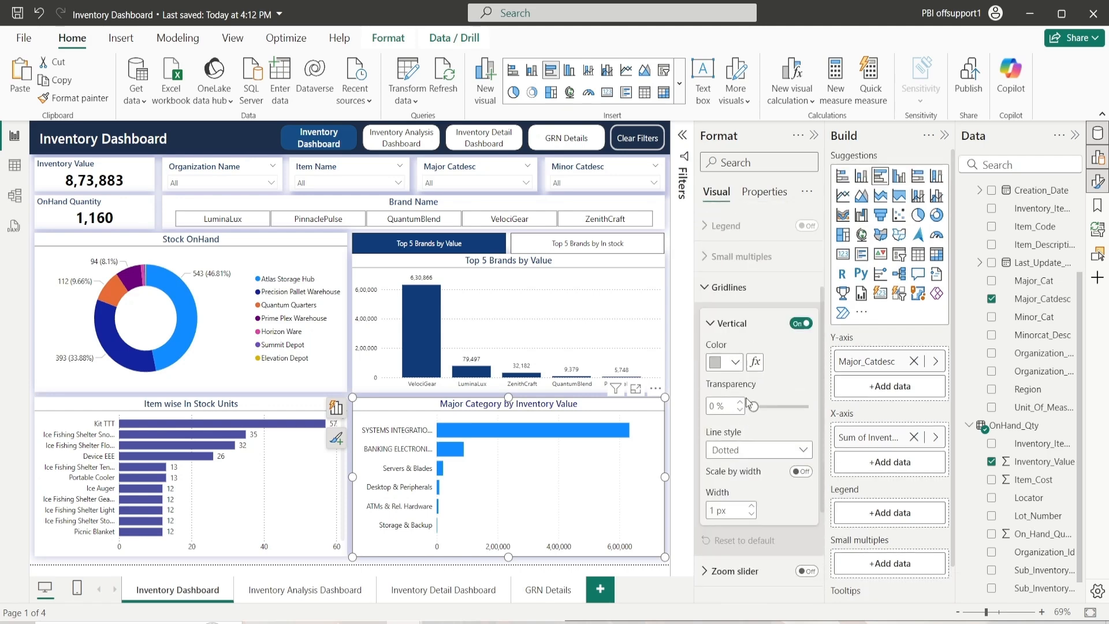
left_click(736, 364)
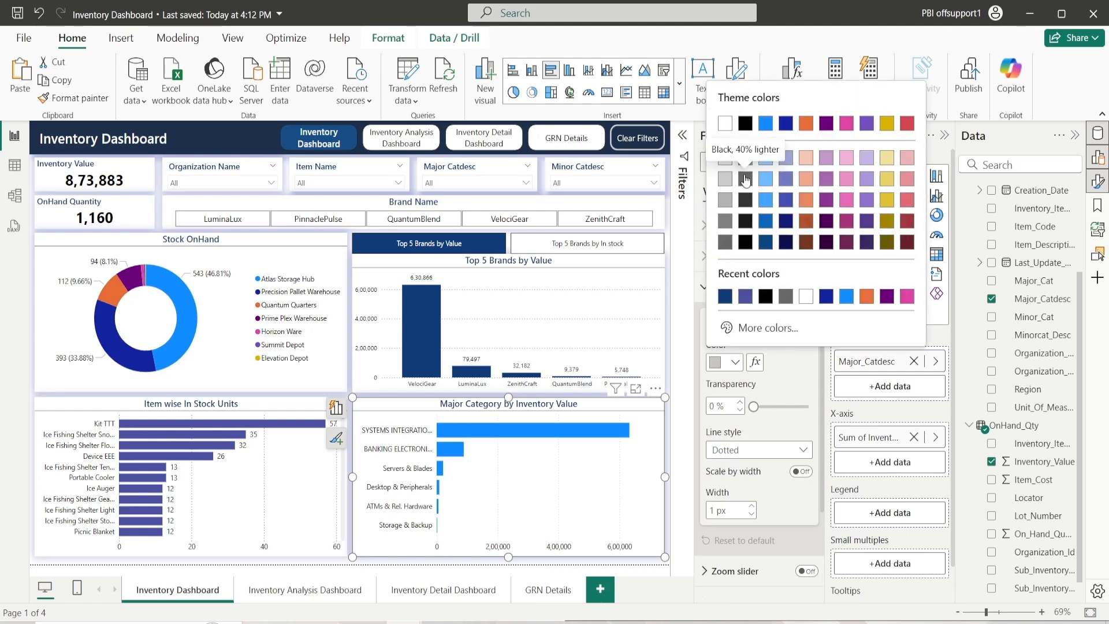
left_click(745, 199)
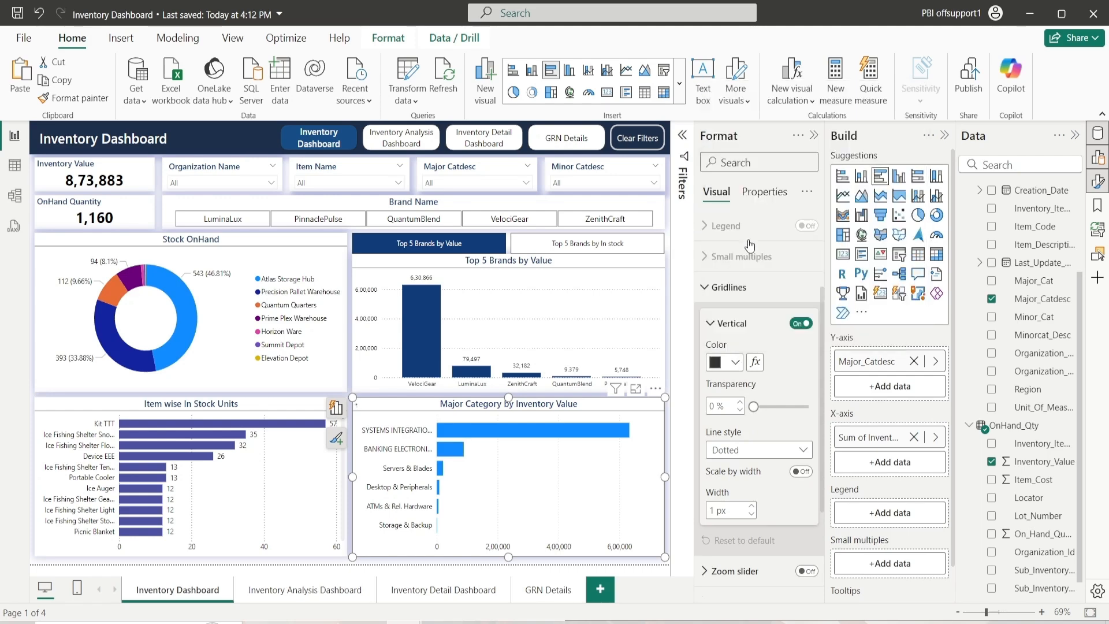
left_click(739, 330)
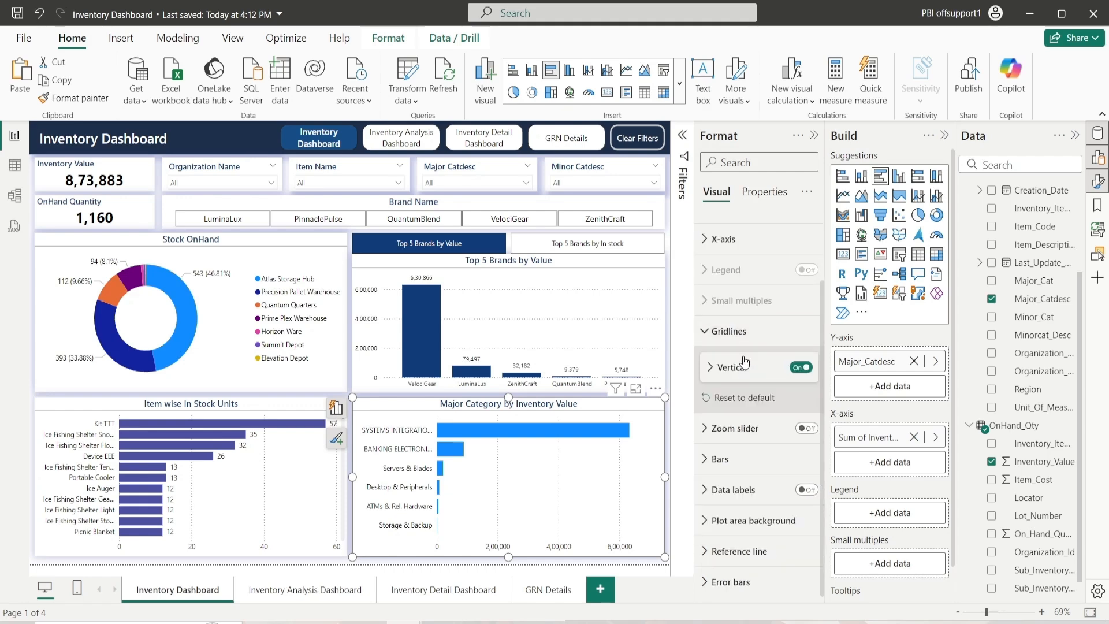
left_click(738, 329)
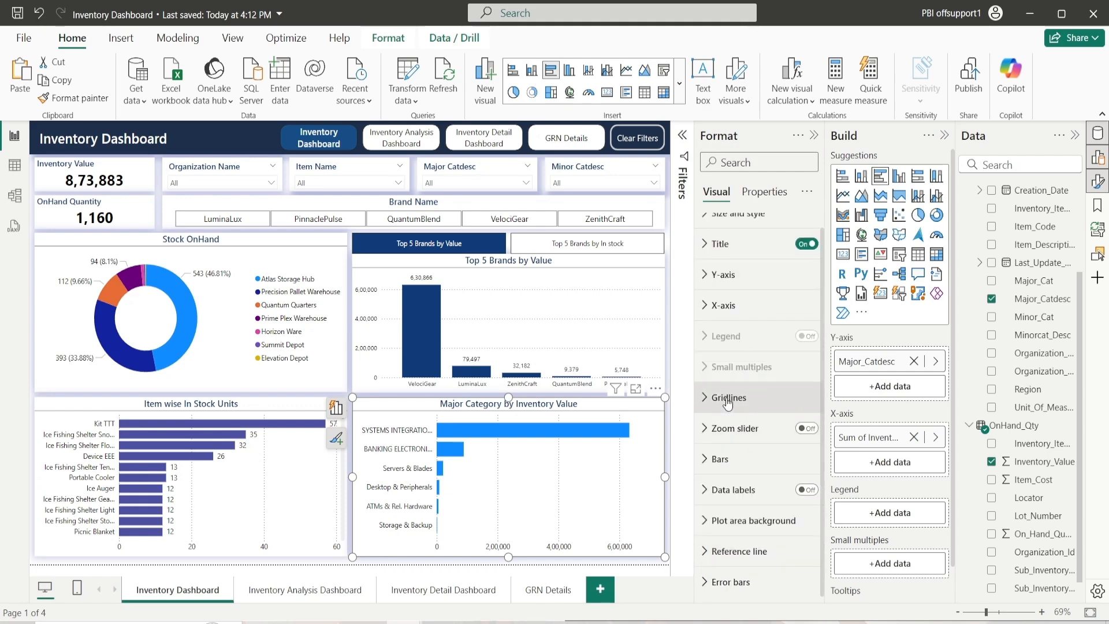
Step: Recolor all the chart's bars with the recently used purple that matches the Item wise In Stock Units bars
left_click(725, 459)
scroll(726, 459, "down", 2)
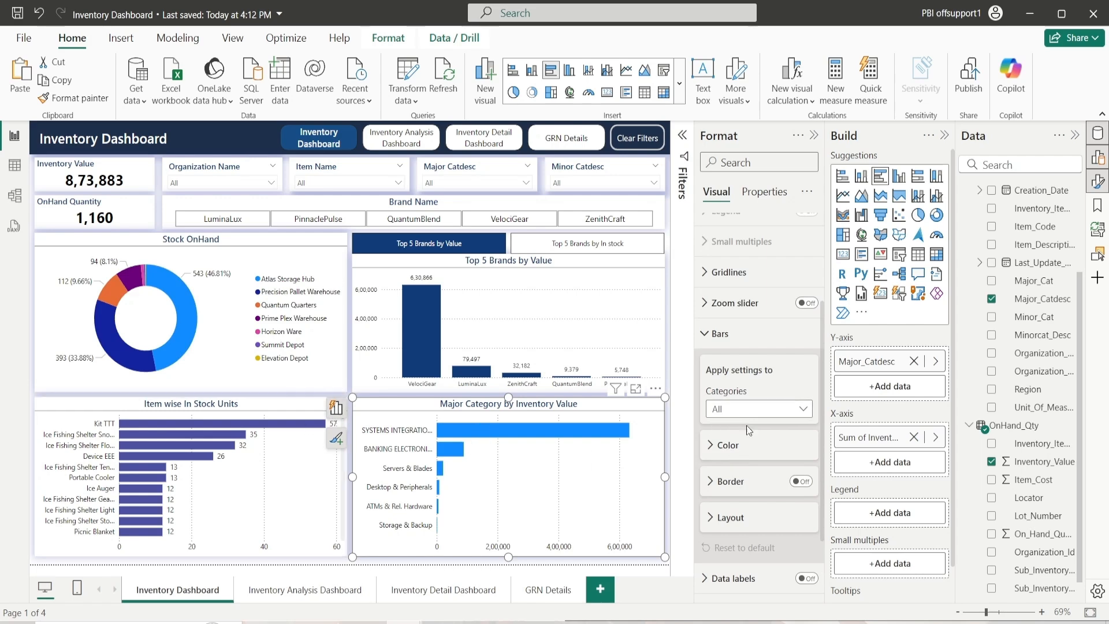
left_click(740, 445)
scroll(741, 430, "down", 2)
left_click(736, 360)
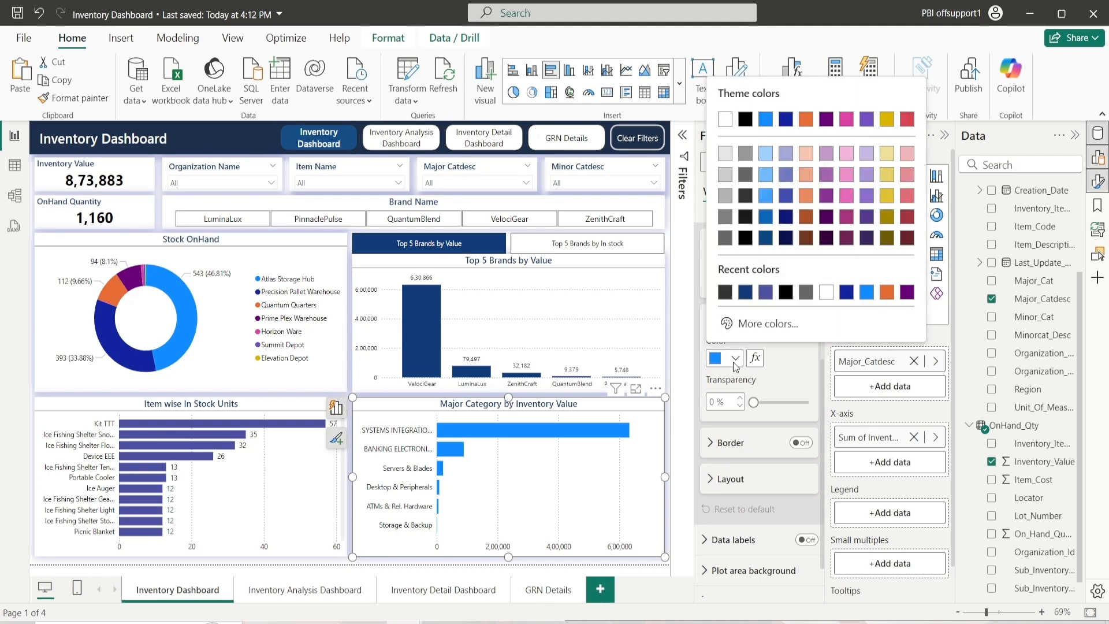
left_click(766, 292)
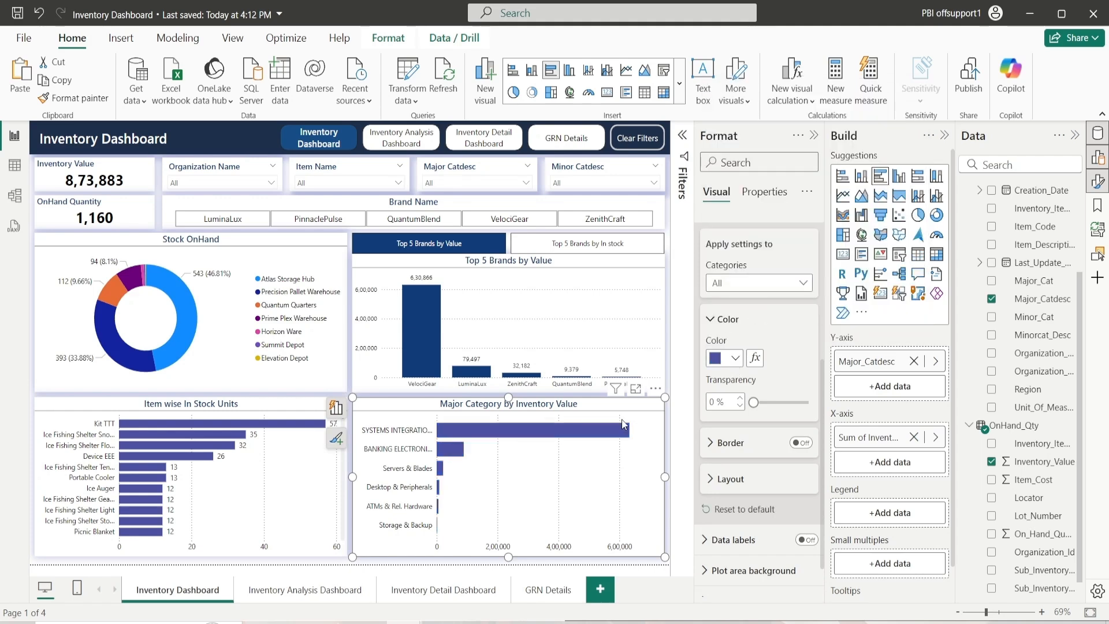
scroll(751, 404, "up", 5)
left_click(723, 458)
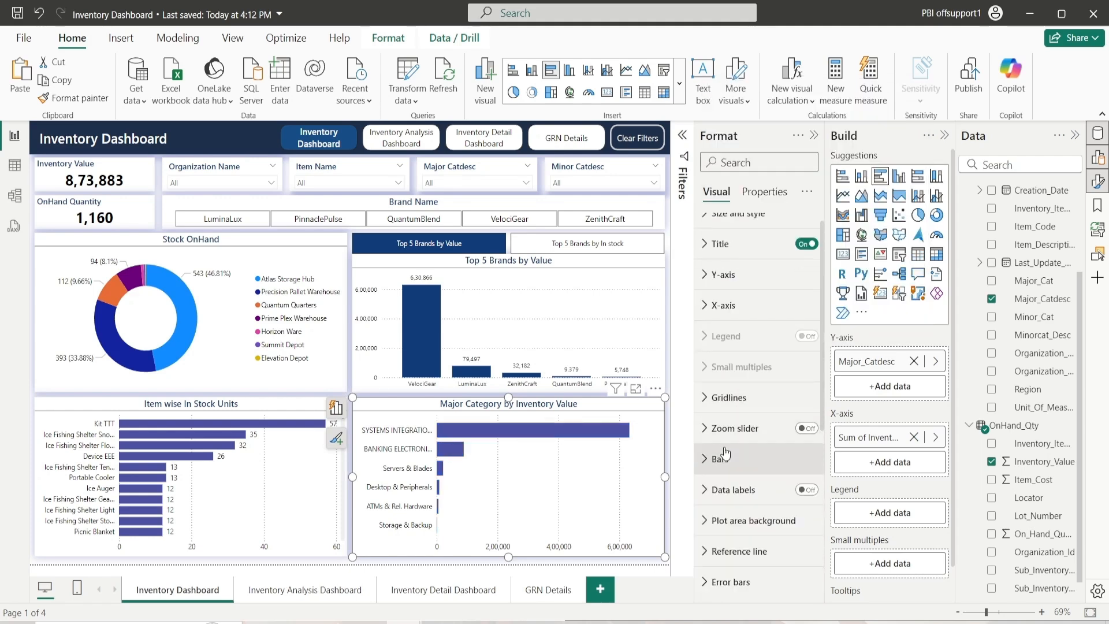
Step: Turn on the chart's data labels and set their position to Outside end
left_click(721, 490)
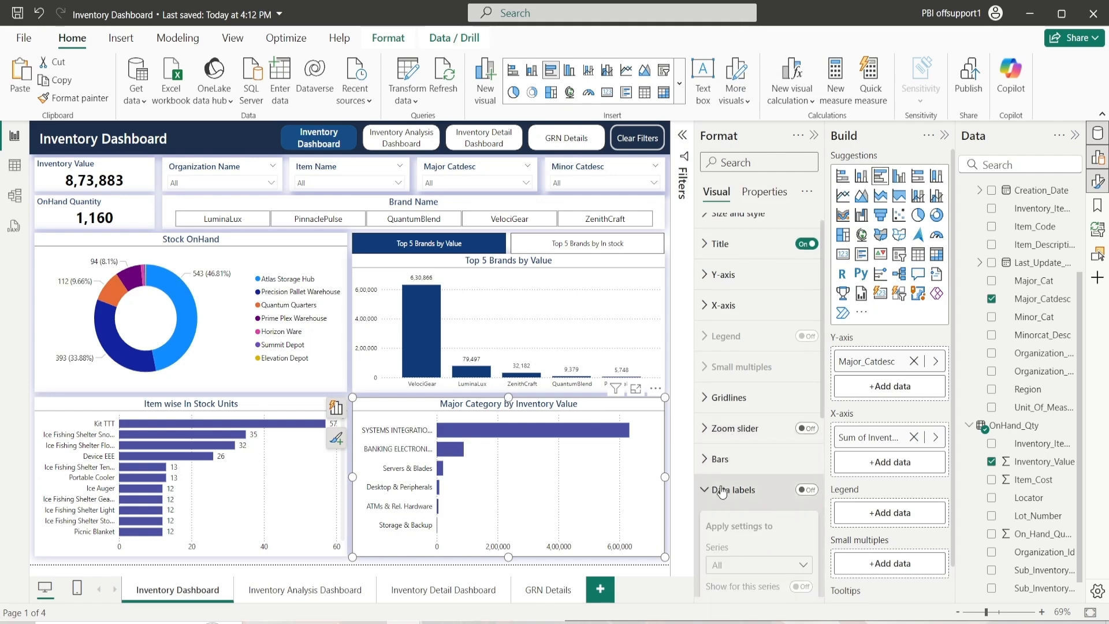
left_click(808, 490)
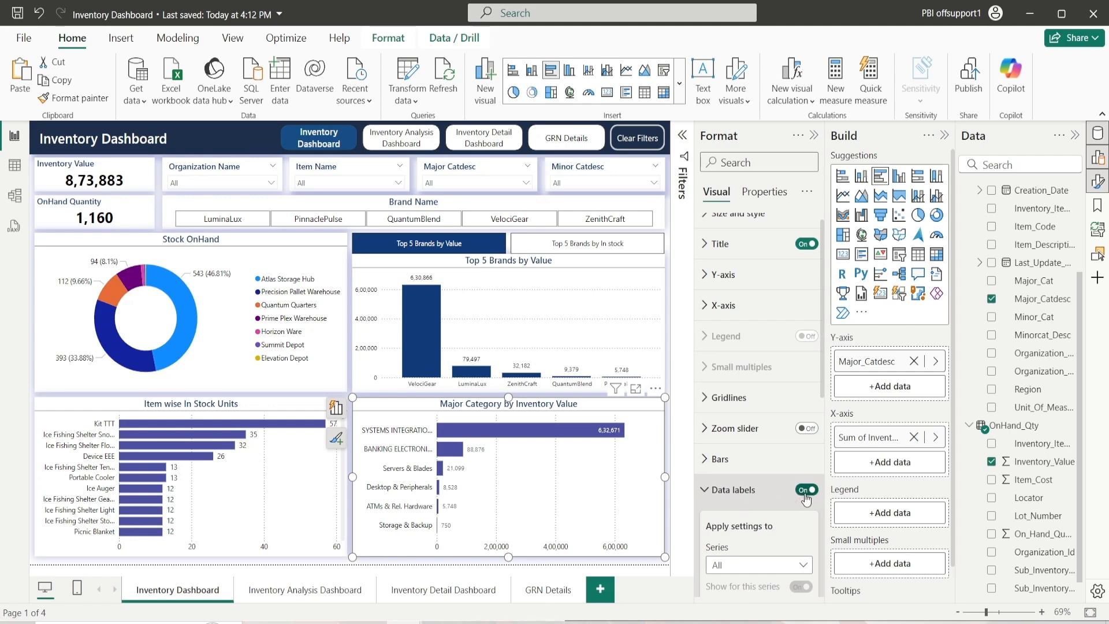
scroll(731, 486, "down", 2)
scroll(762, 430, "down", 2)
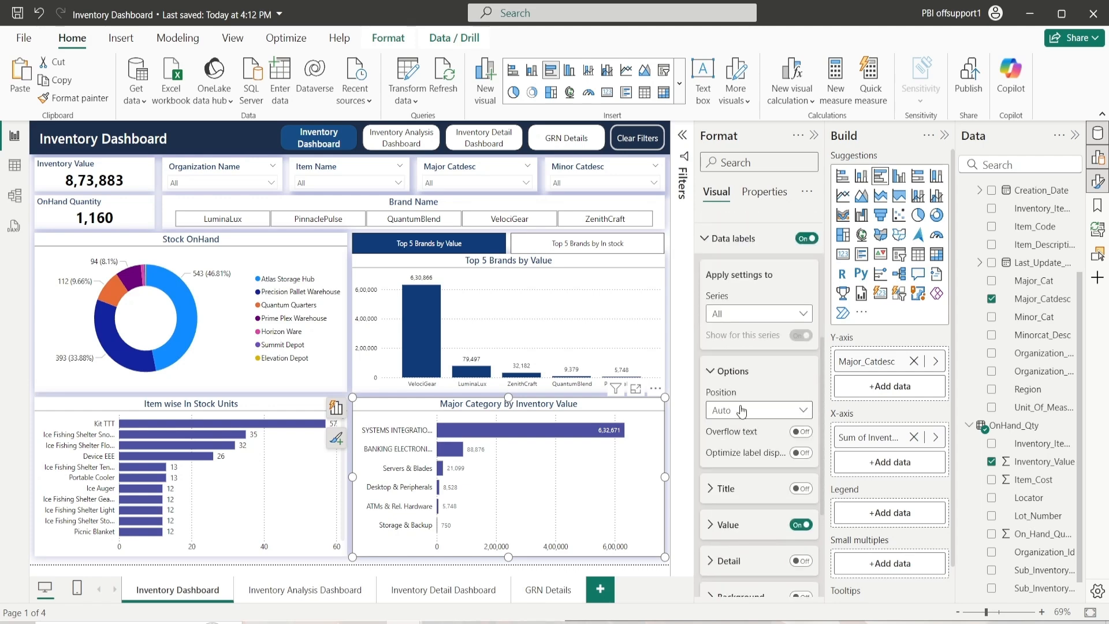
left_click(746, 410)
left_click(746, 448)
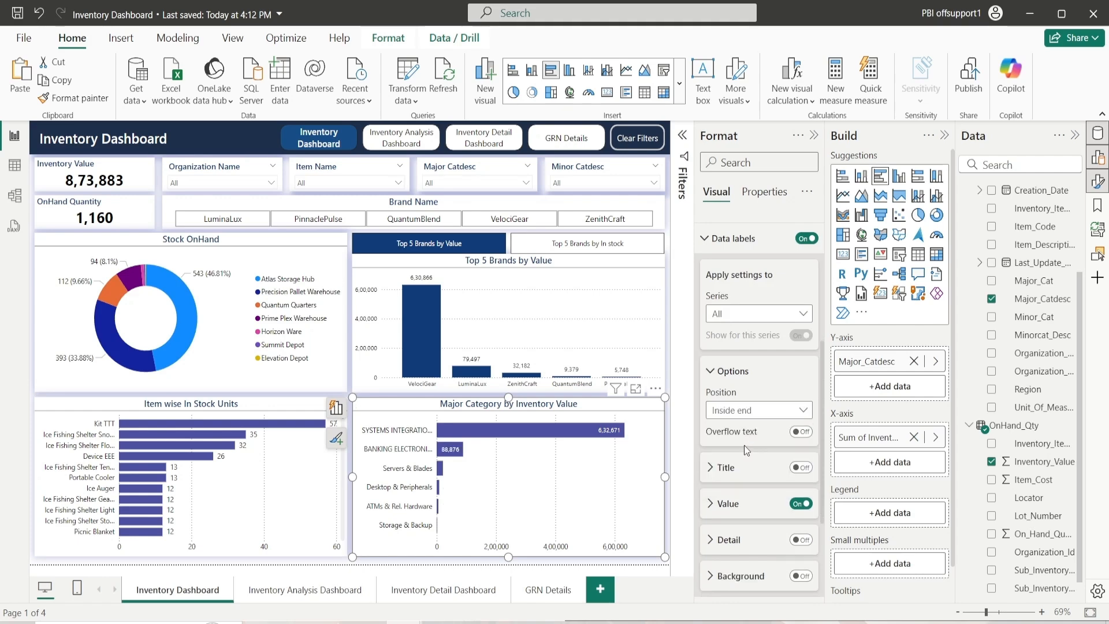
left_click(751, 410)
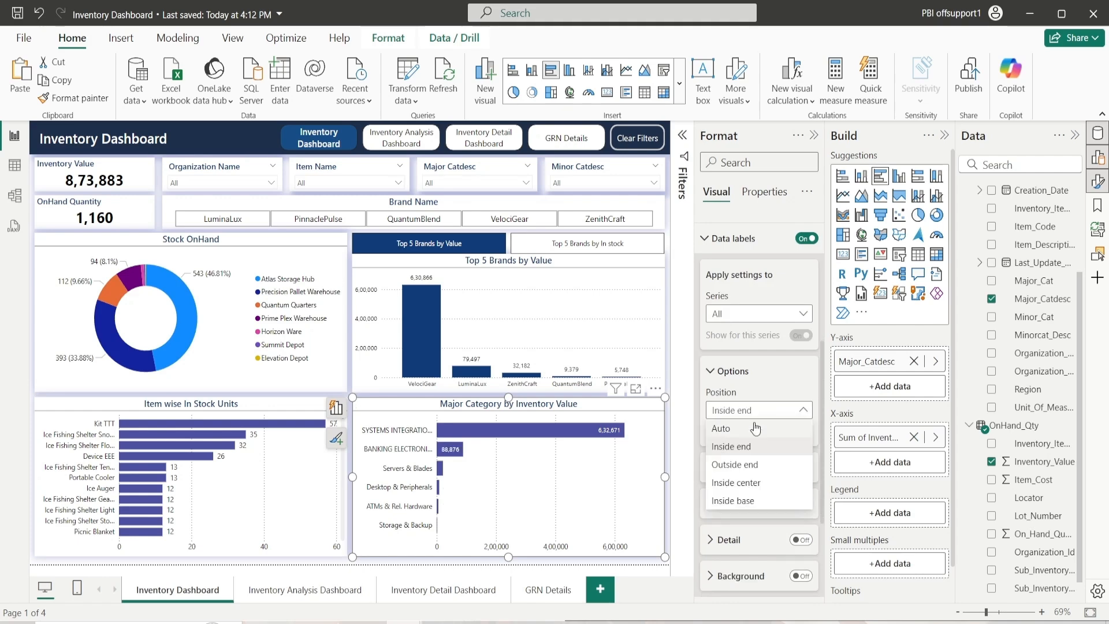
left_click(749, 468)
left_click(715, 372)
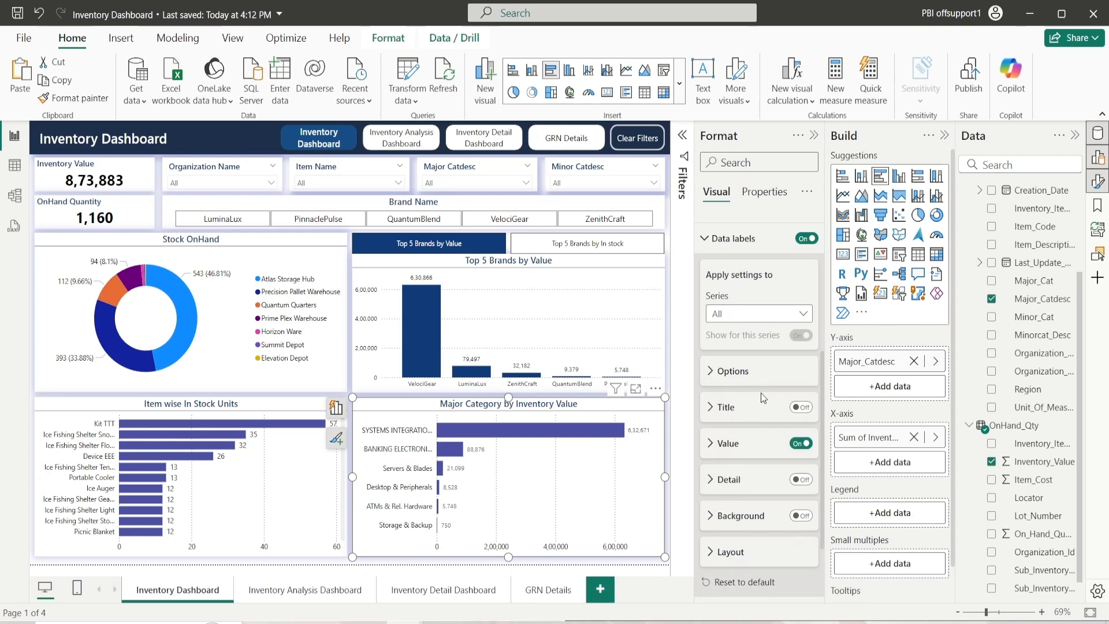
Step: Set the data label values to font size 10 in black
left_click(730, 445)
scroll(745, 511, "down", 3)
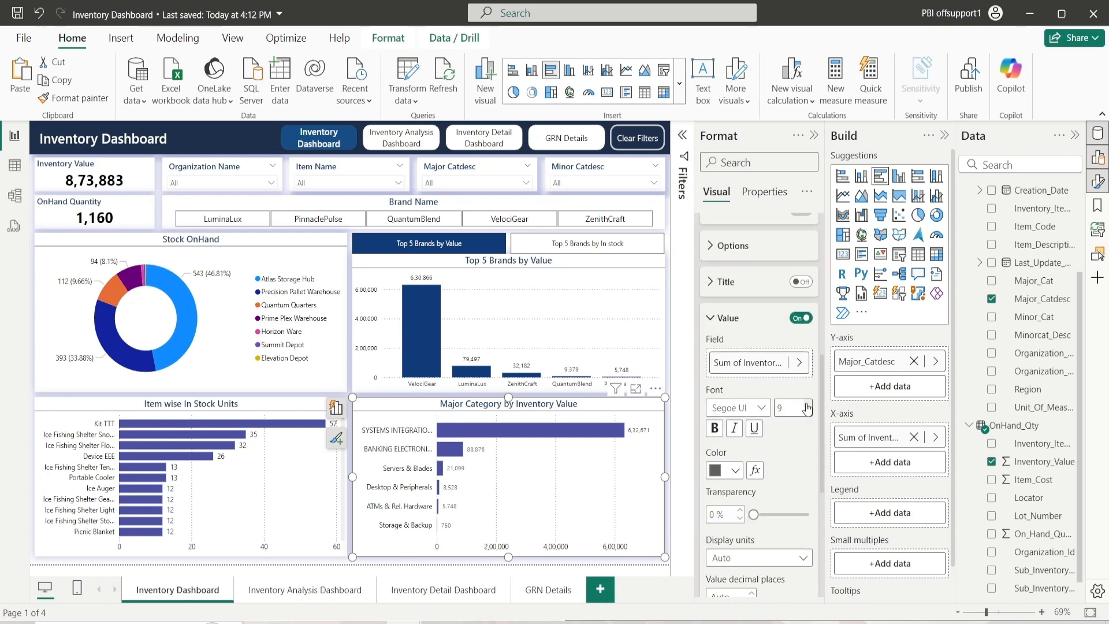
left_click(807, 404)
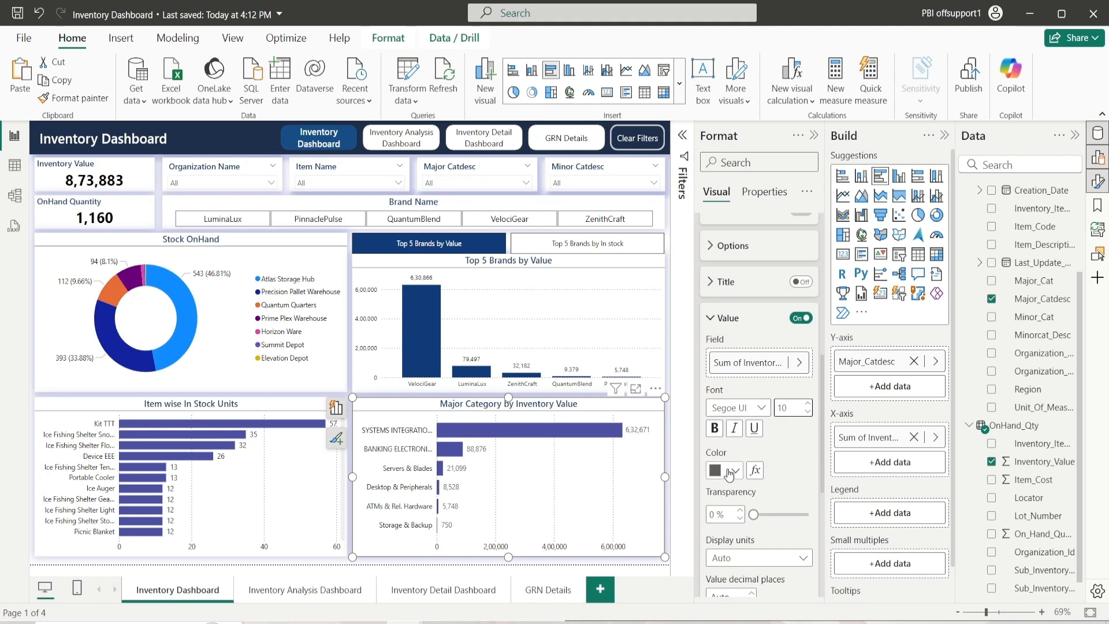
left_click(733, 471)
left_click(746, 352)
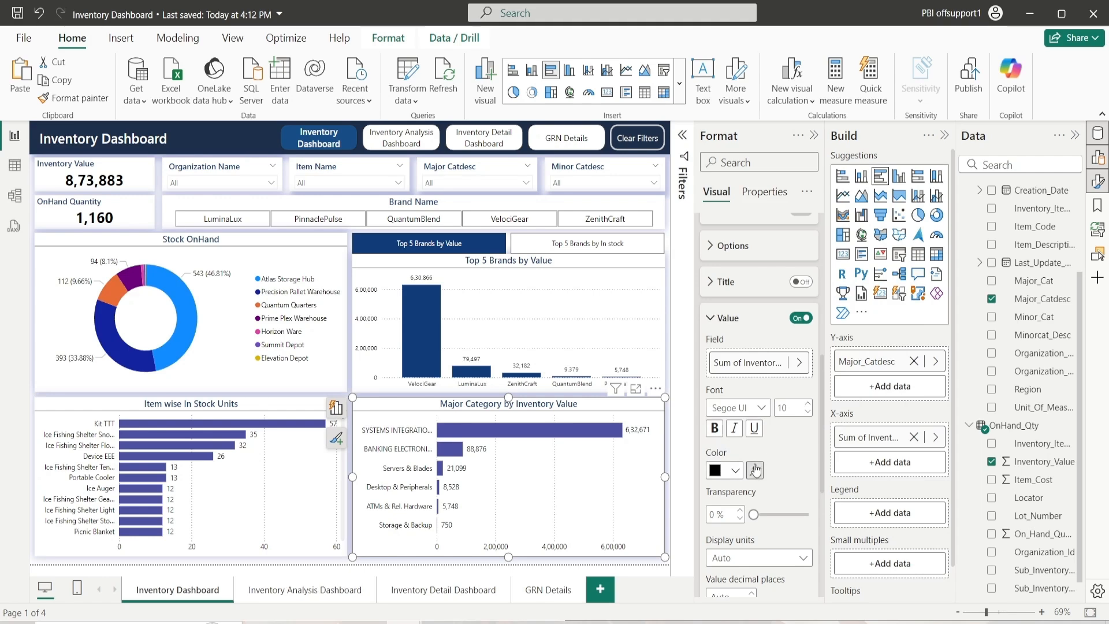
left_click(719, 323)
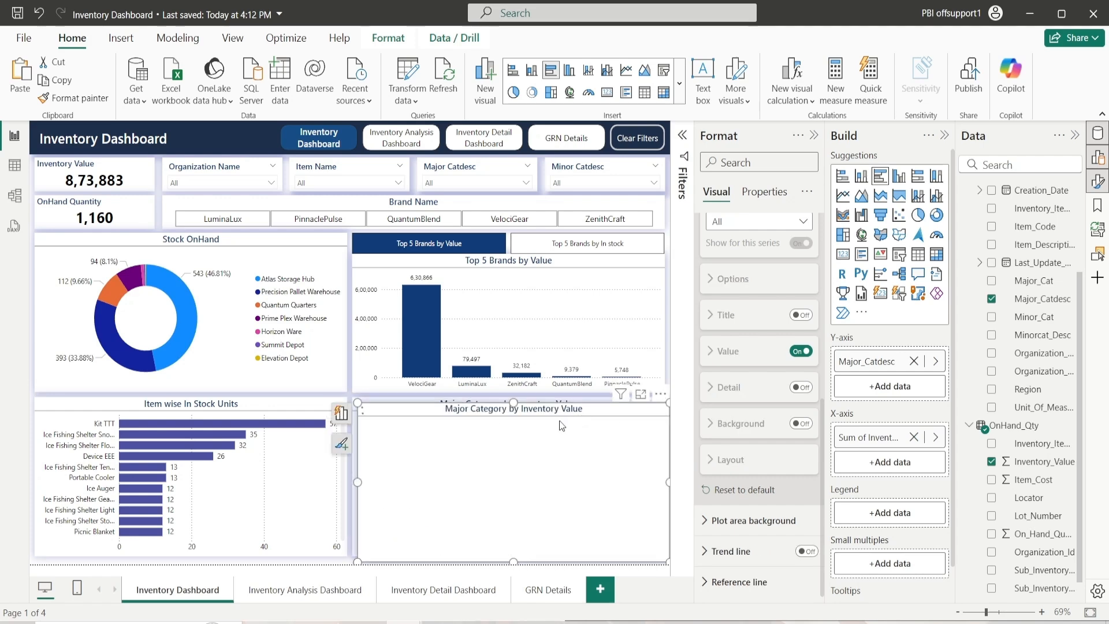
Step: Duplicate the Major Category by Inventory Value chart and replace Major_Catdesc with Minorcat_Desc on the copy's Y-axis
left_click_drag(580, 411, 576, 379)
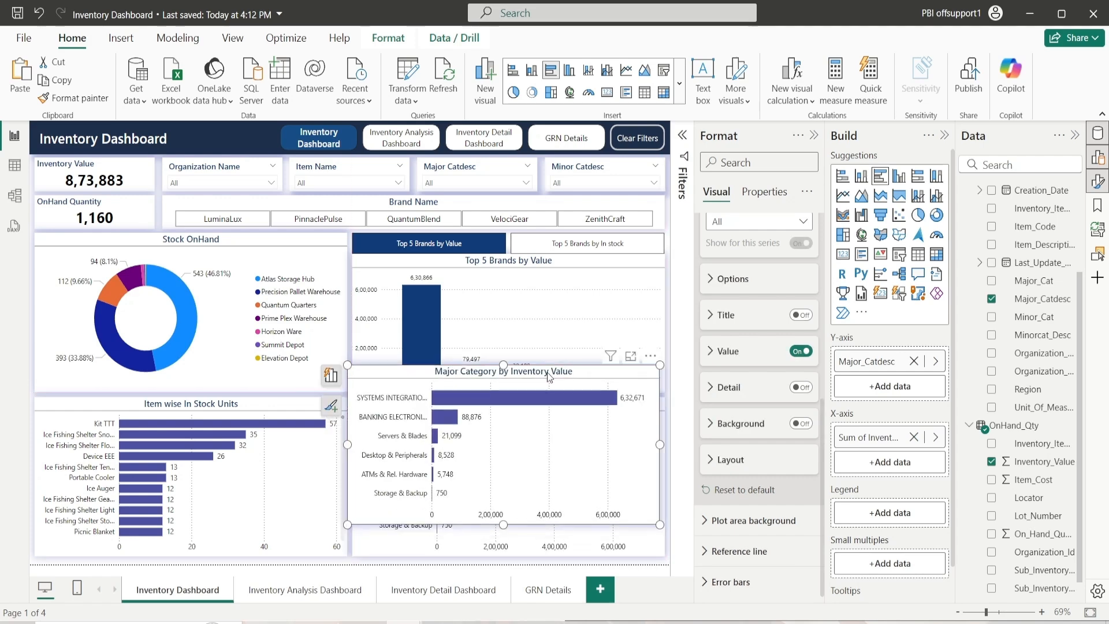
left_click(914, 361)
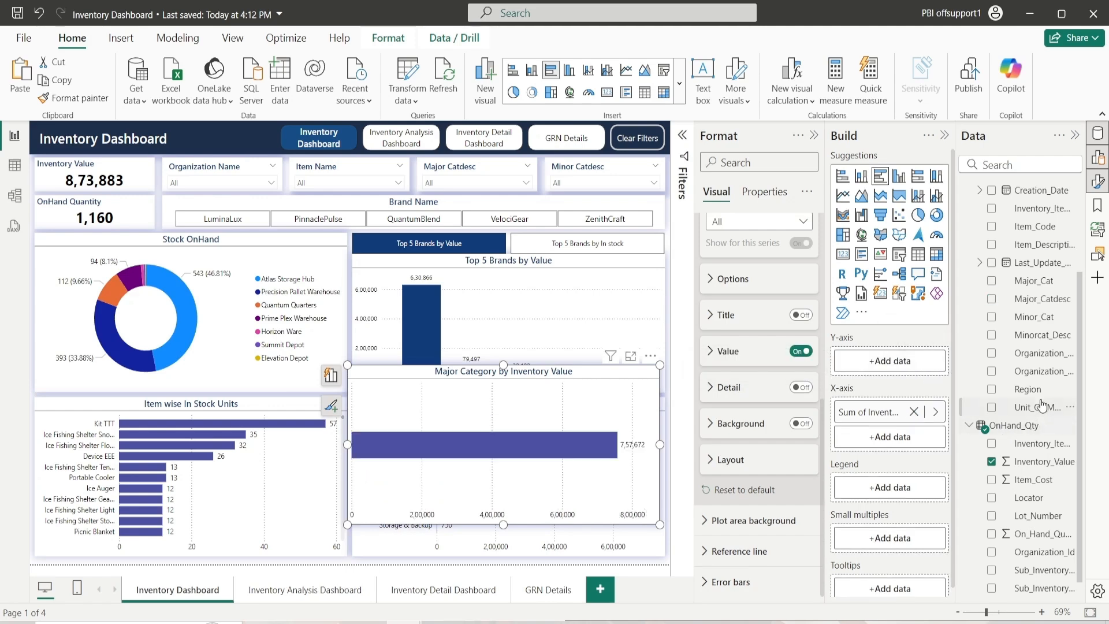
scroll(1042, 406, "up", 3)
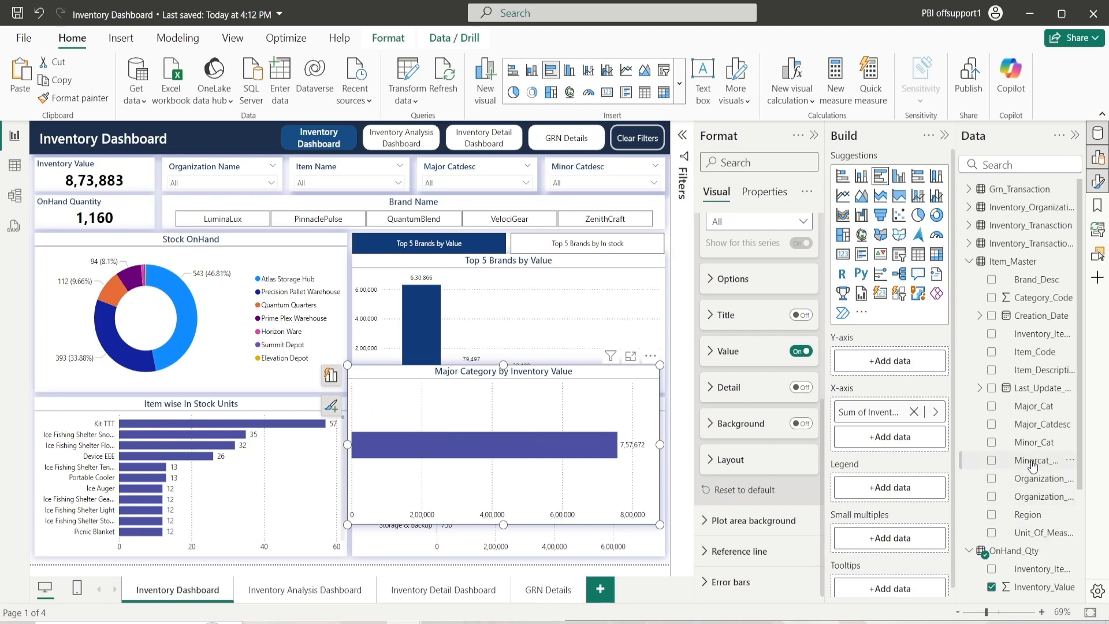
left_click_drag(1034, 460, 884, 372)
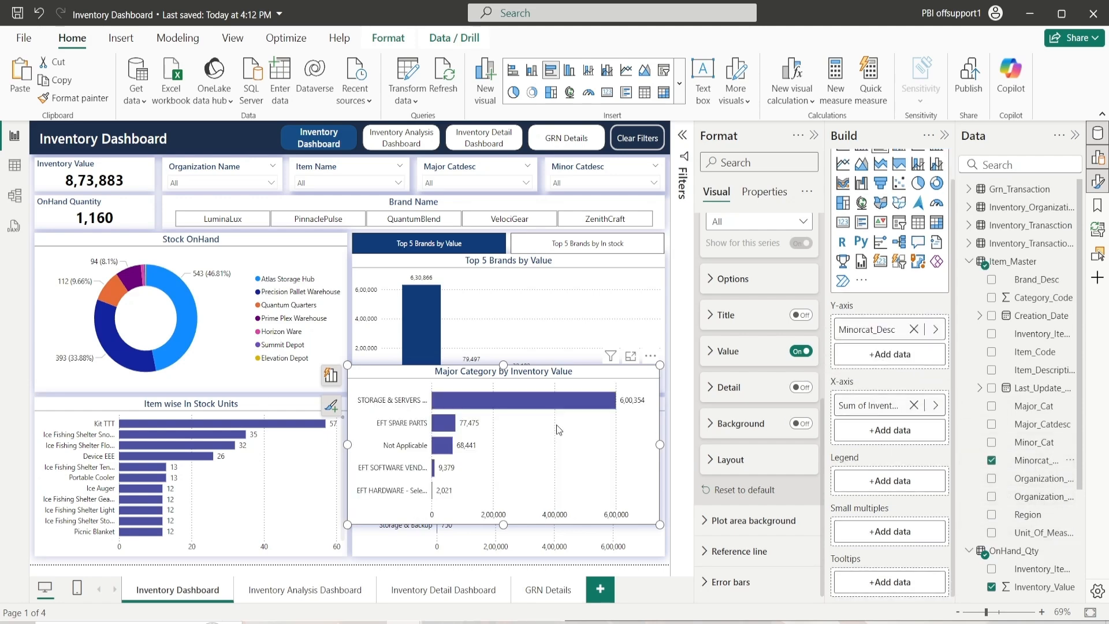
left_click_drag(583, 373, 587, 411)
Step: Retitle the duplicated chart "Minor Category by Inventory Value" and align it exactly over the original Major Category chart
scroll(740, 376, "up", 4)
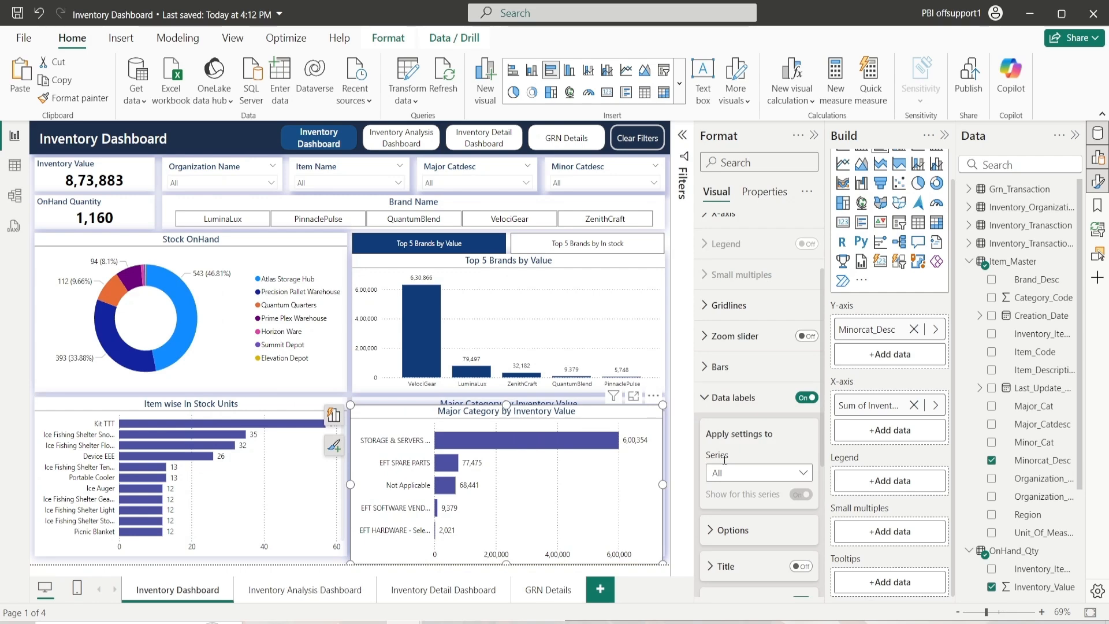
left_click(733, 406)
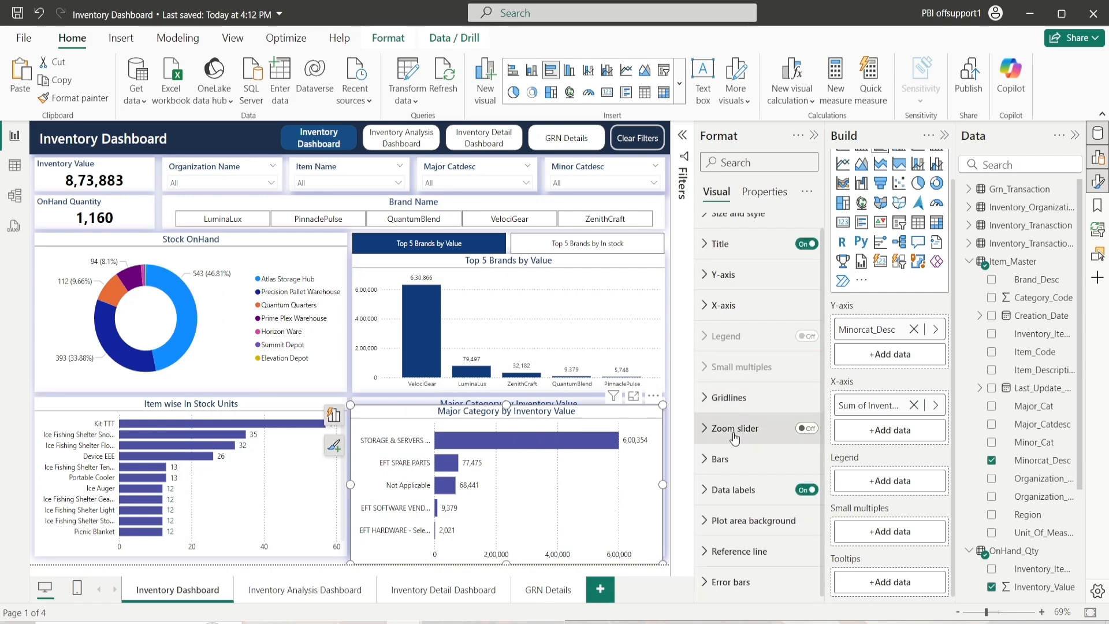
scroll(735, 428, "up", 1)
left_click(742, 260)
left_click(743, 307)
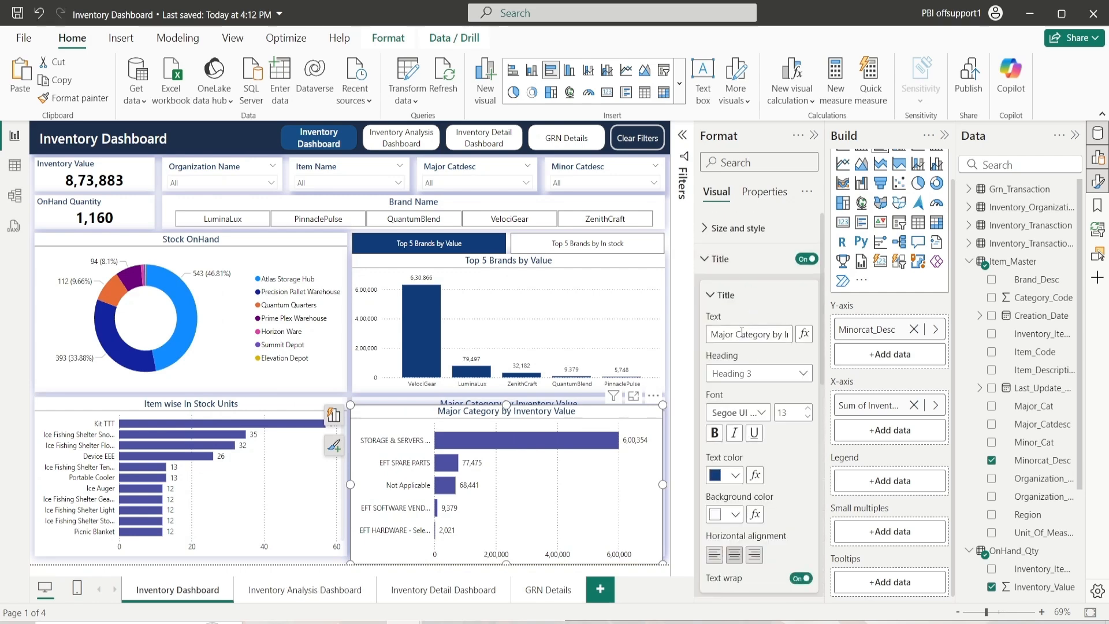
key("BackSpace")
key("BackSpace")
key("BackSpace")
key("BackSpace")
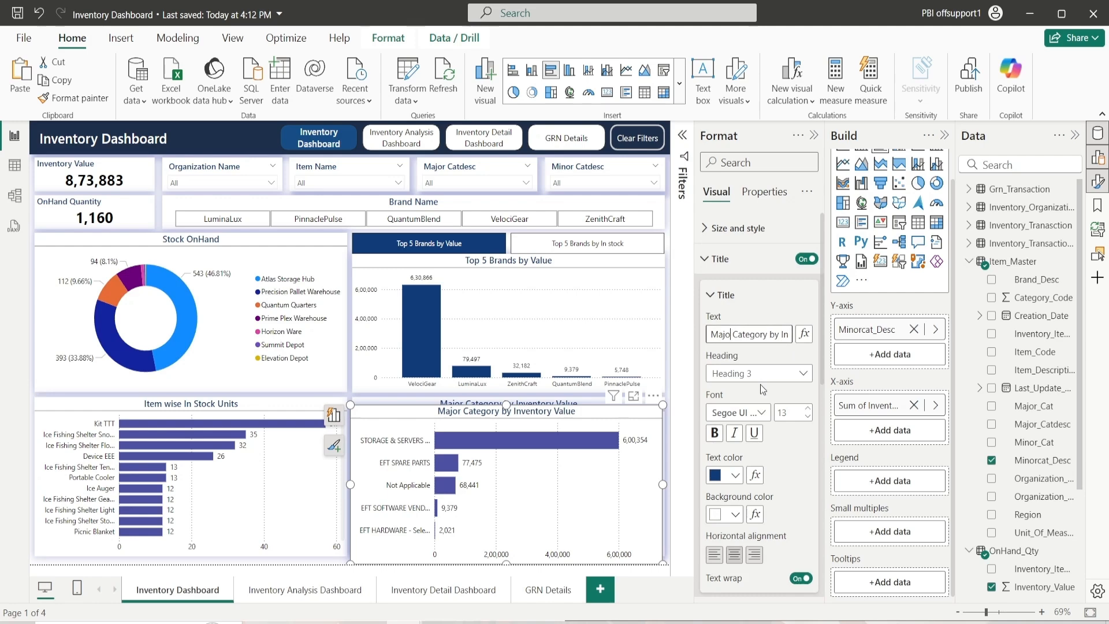
type("inor")
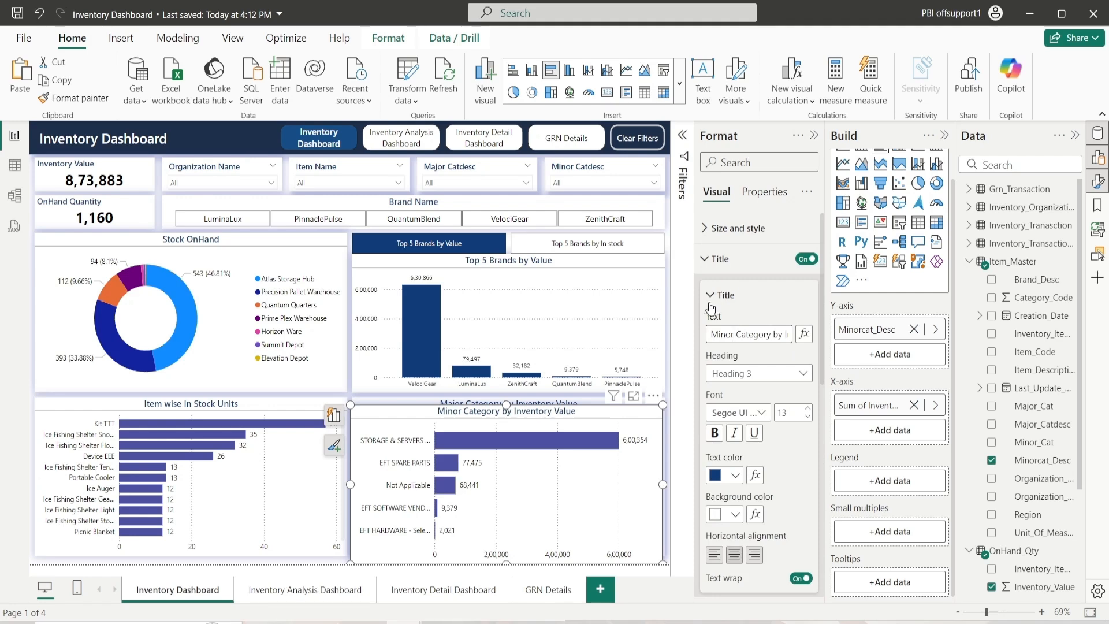
left_click(768, 307)
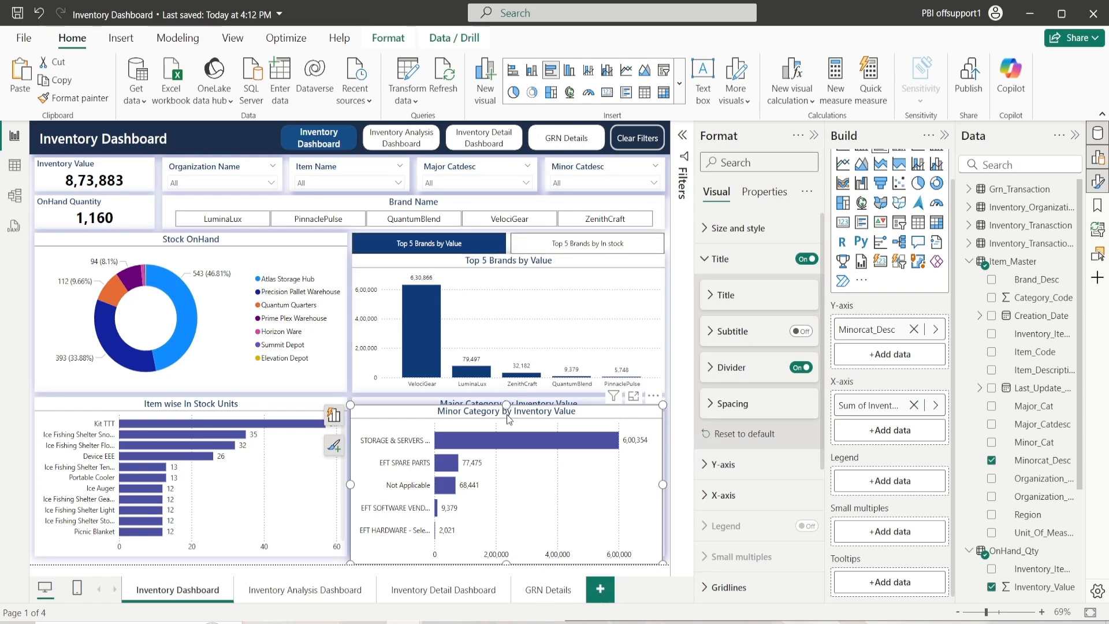
left_click_drag(507, 412, 514, 408)
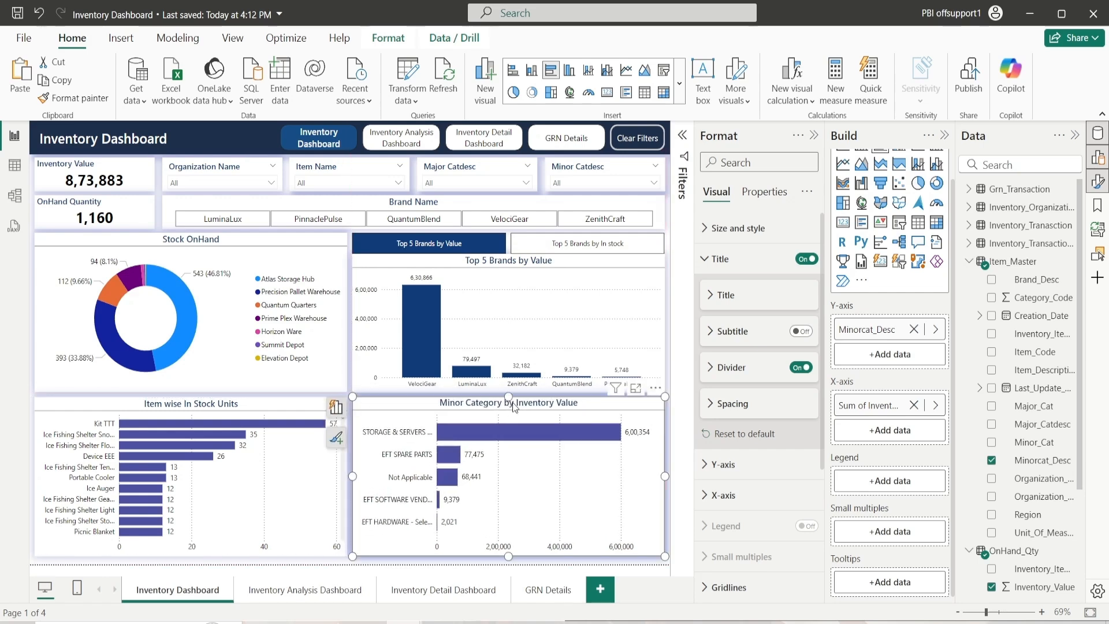
Step: Insert a bookmark navigator and move it onto the Top 5 Brands by Value chart
left_click(119, 38)
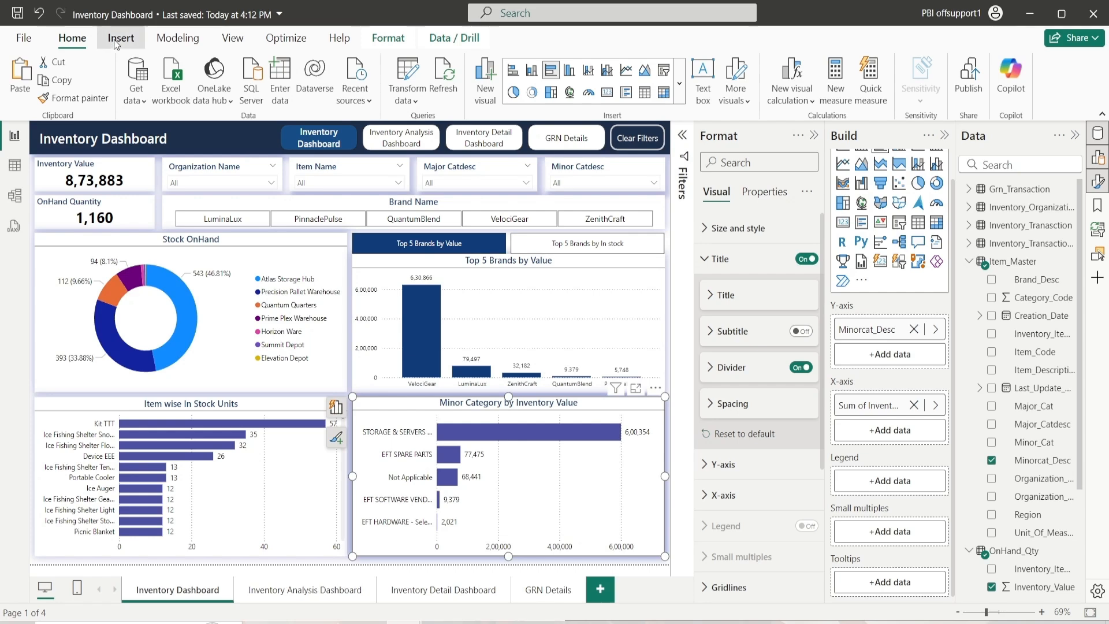
left_click(675, 102)
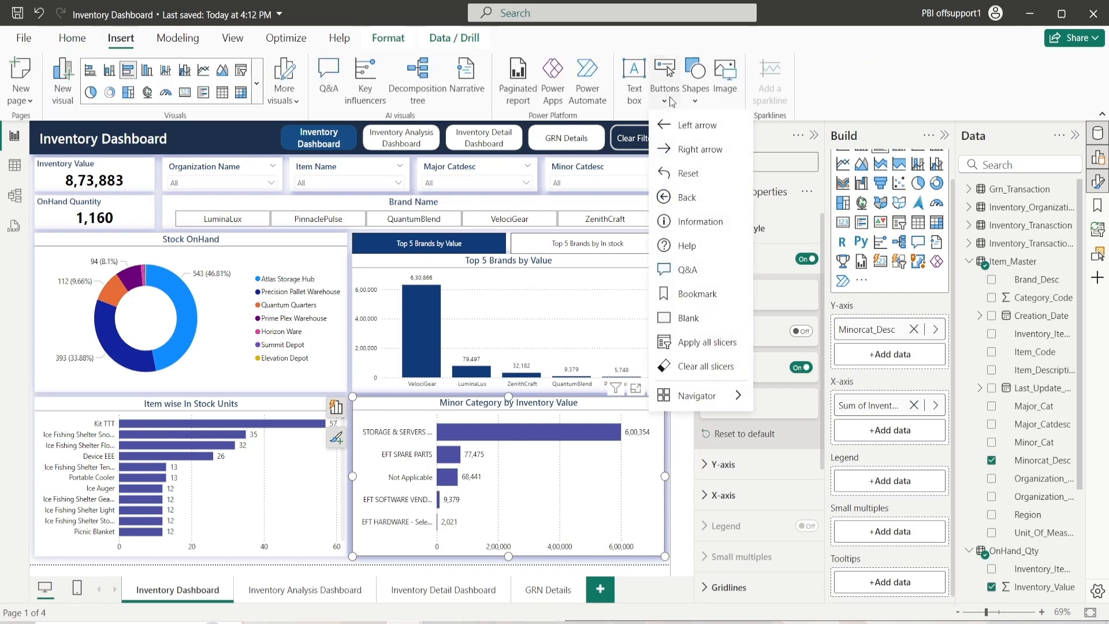
mouse_move(686, 399)
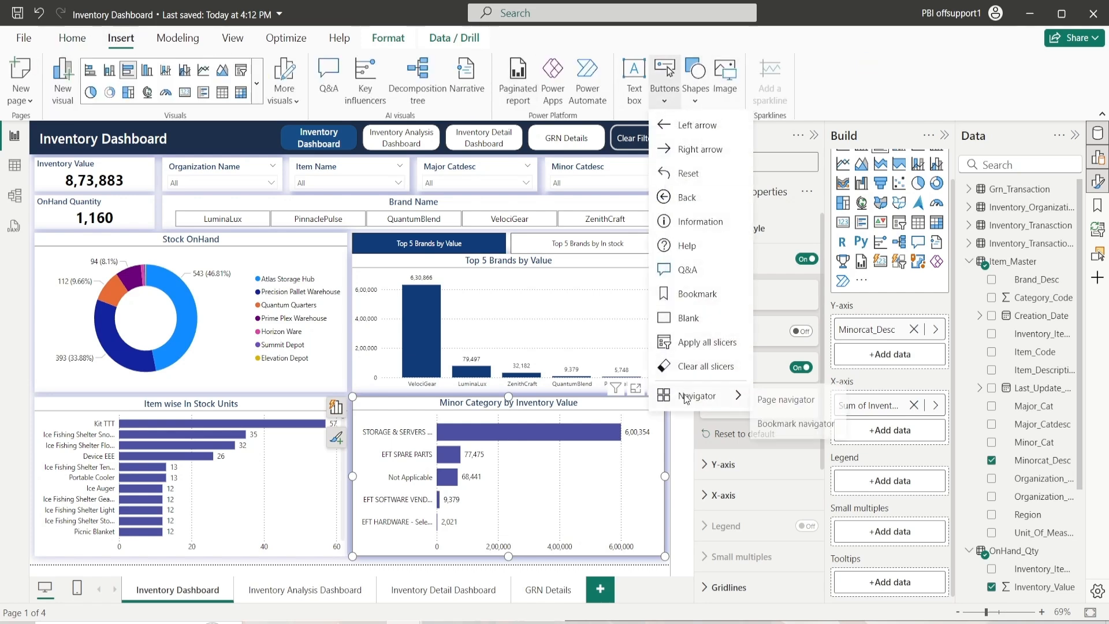
left_click(792, 426)
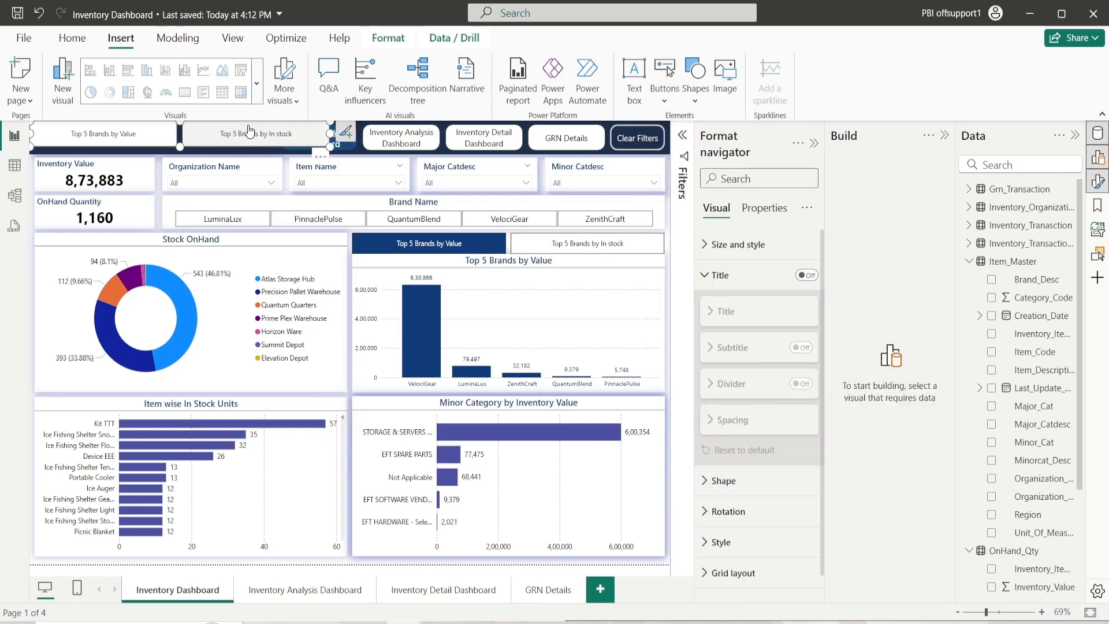
left_click_drag(250, 131, 545, 264)
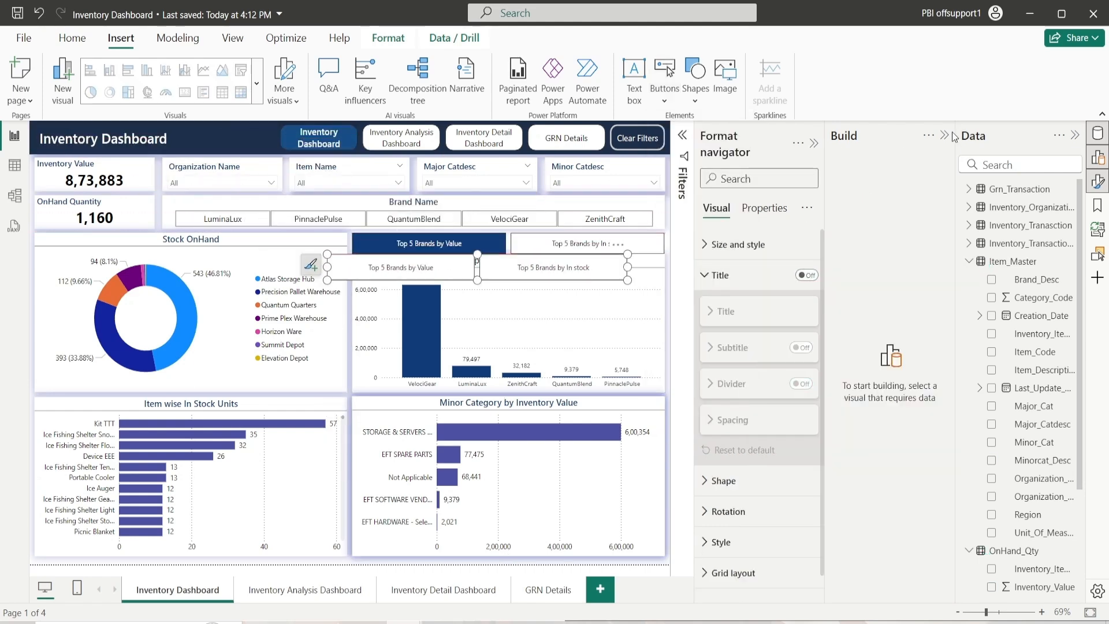
Step: Show the Selection and Bookmarks panes, add two new bookmarks, and shift the new navigator slightly lower over the brands chart
left_click(944, 136)
left_click(1098, 254)
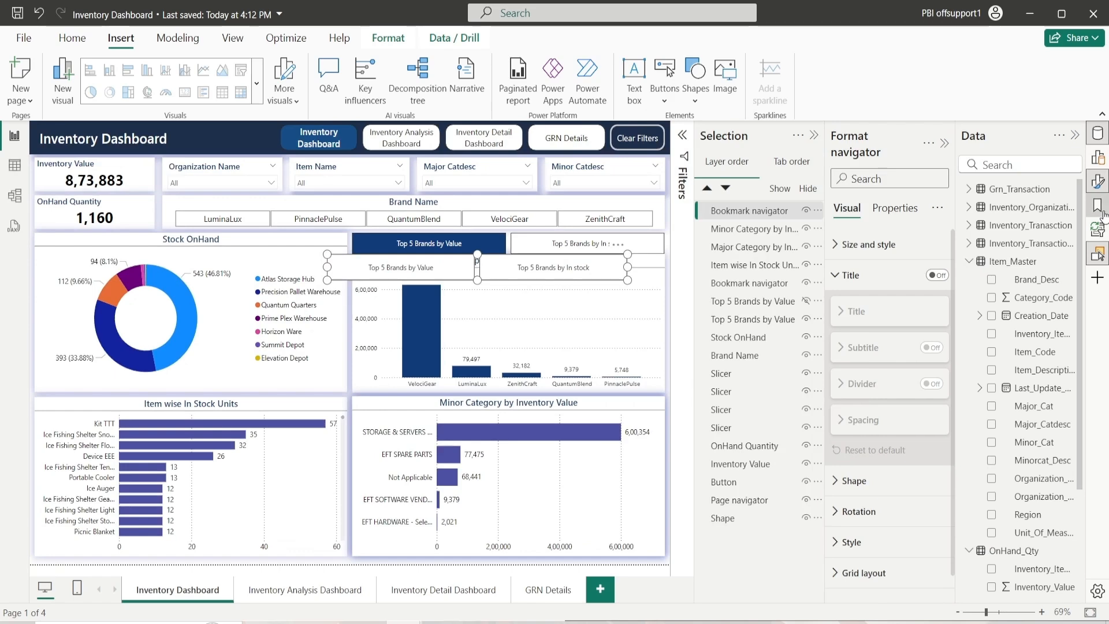
left_click(1098, 206)
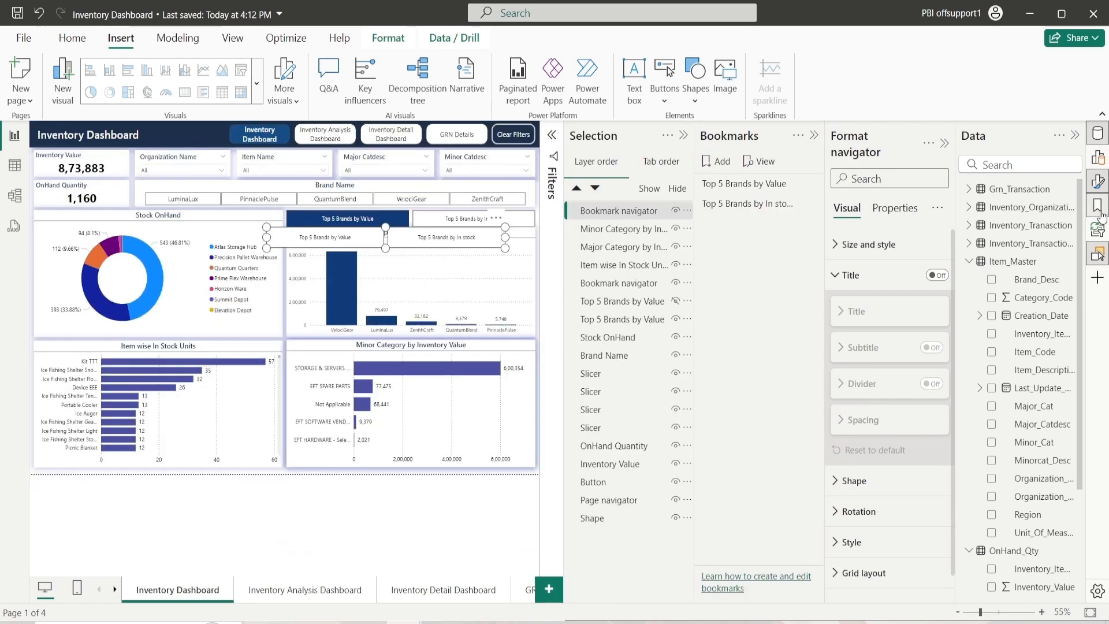
left_click(946, 144)
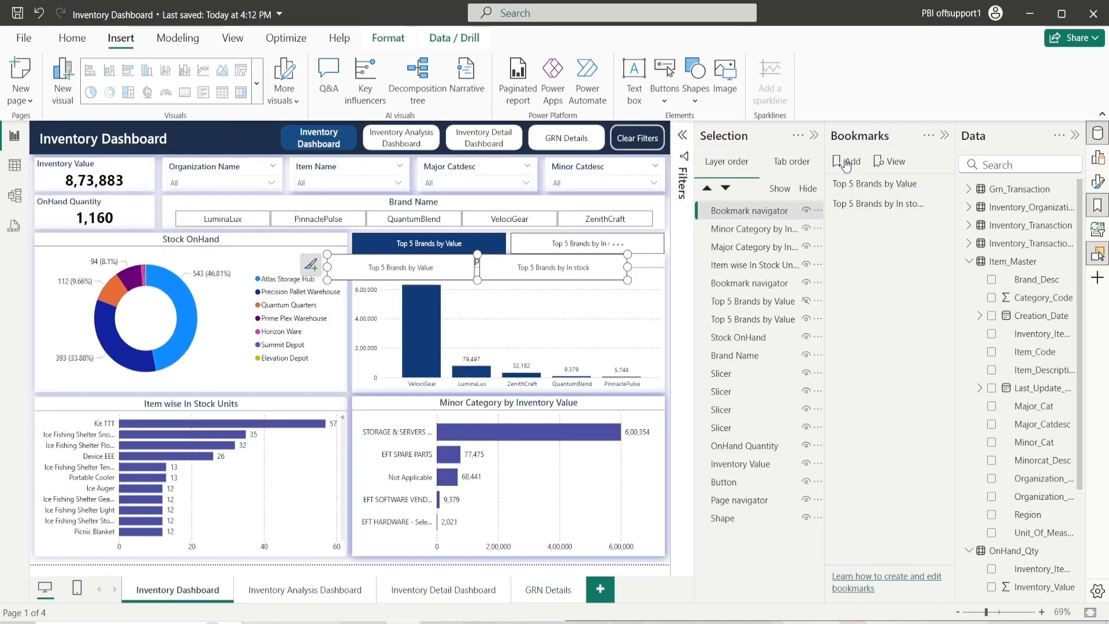
left_click(847, 166)
left_click(846, 166)
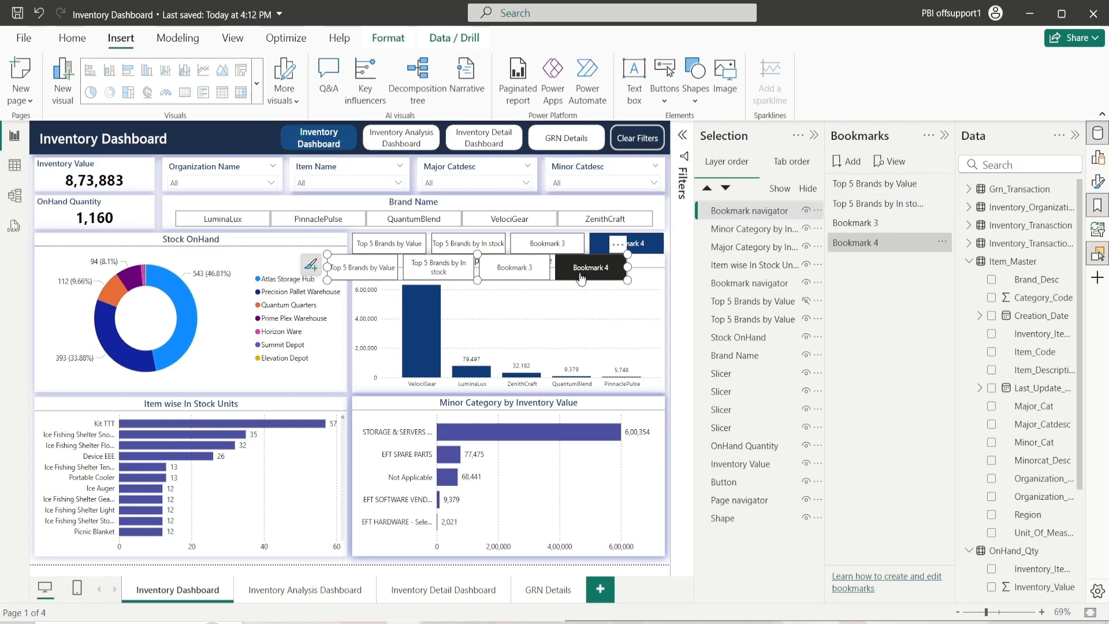
left_click_drag(582, 279, 602, 290)
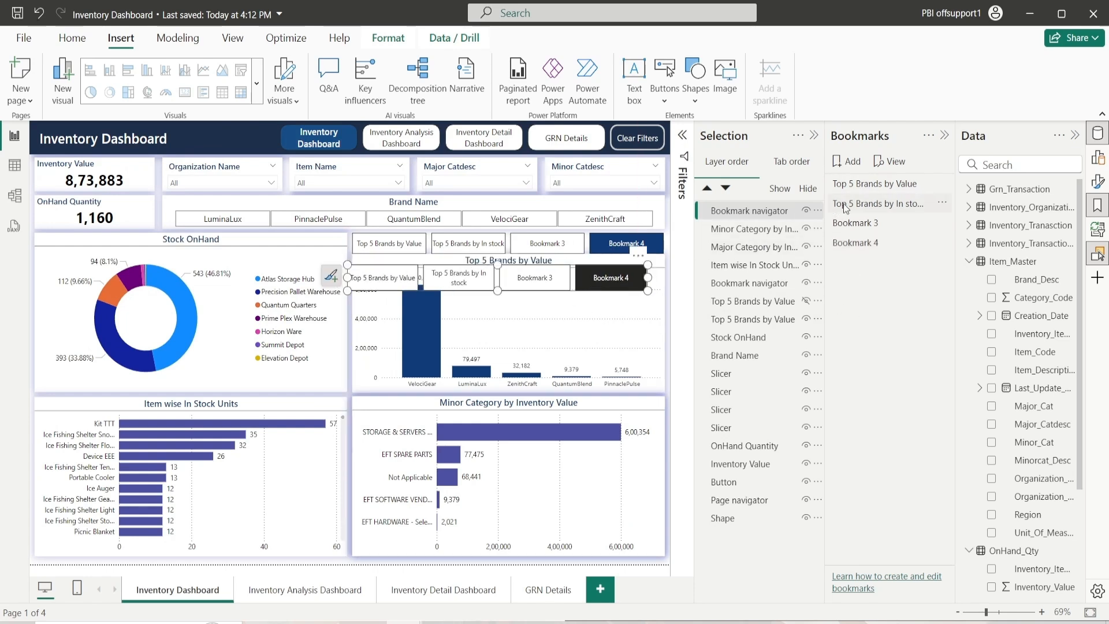
Step: Rename Bookmark 3 as "Major Category by Inventory value"
left_click(873, 225)
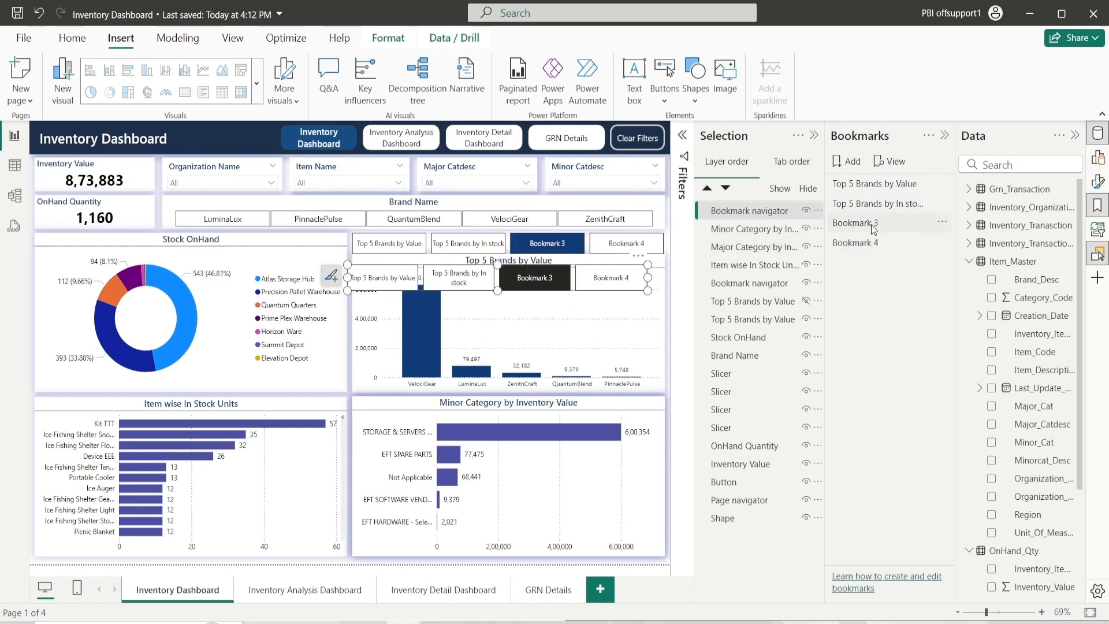
double_click(873, 225)
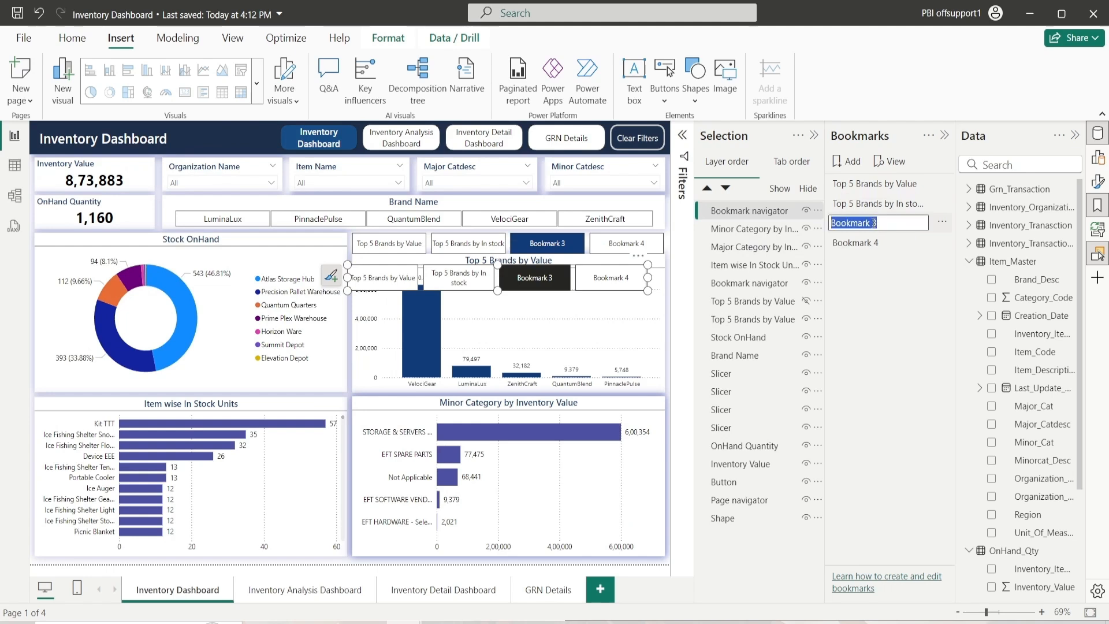
type("Msjo")
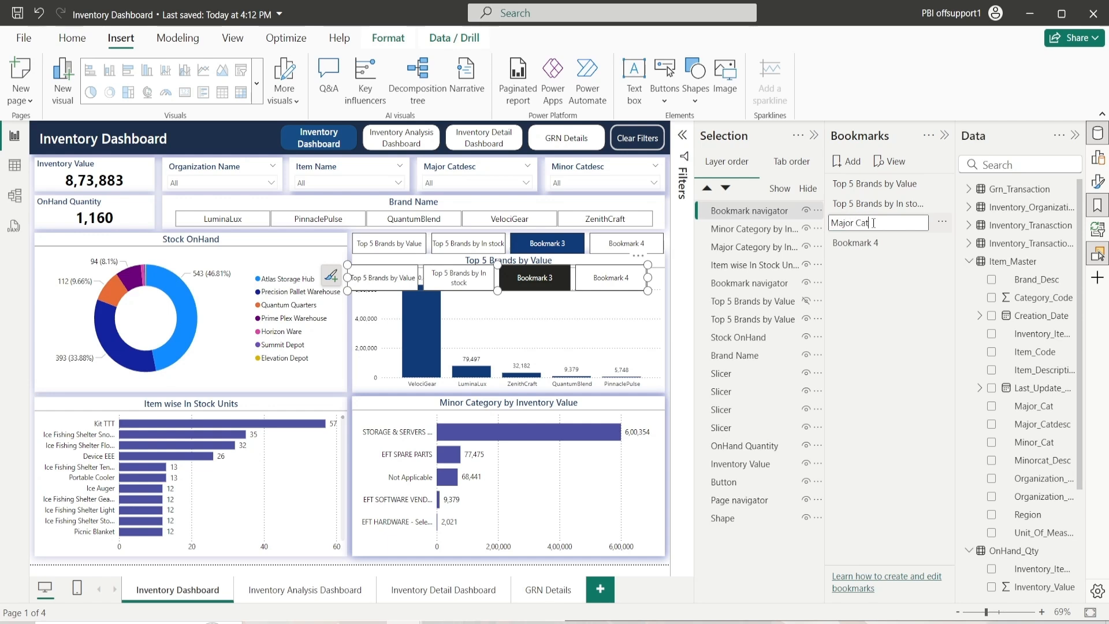
type("by ")
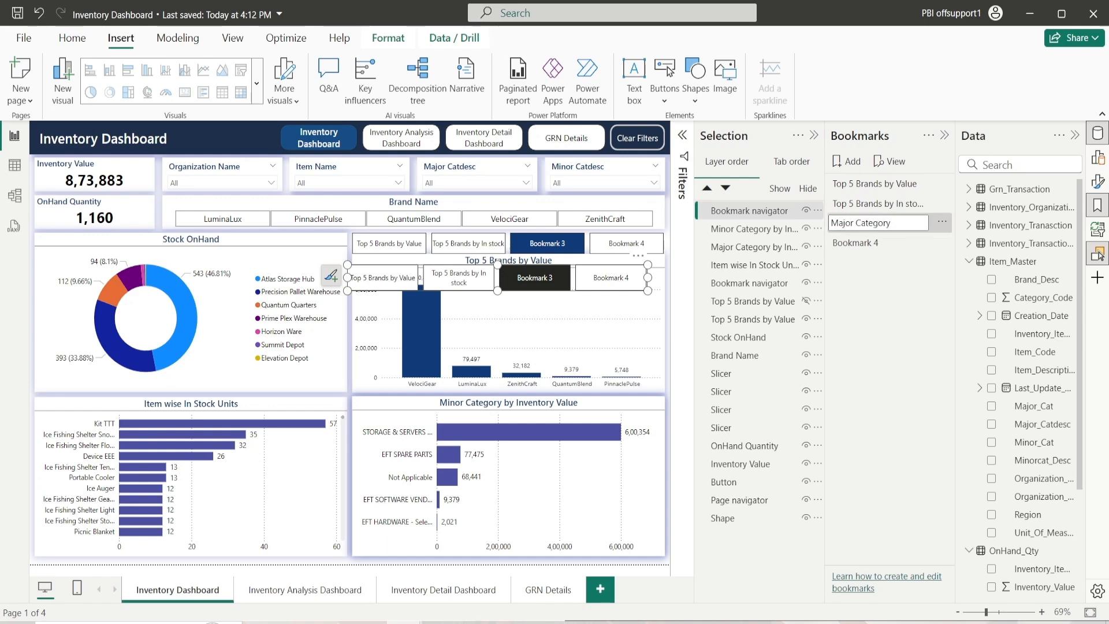
type("Inventor")
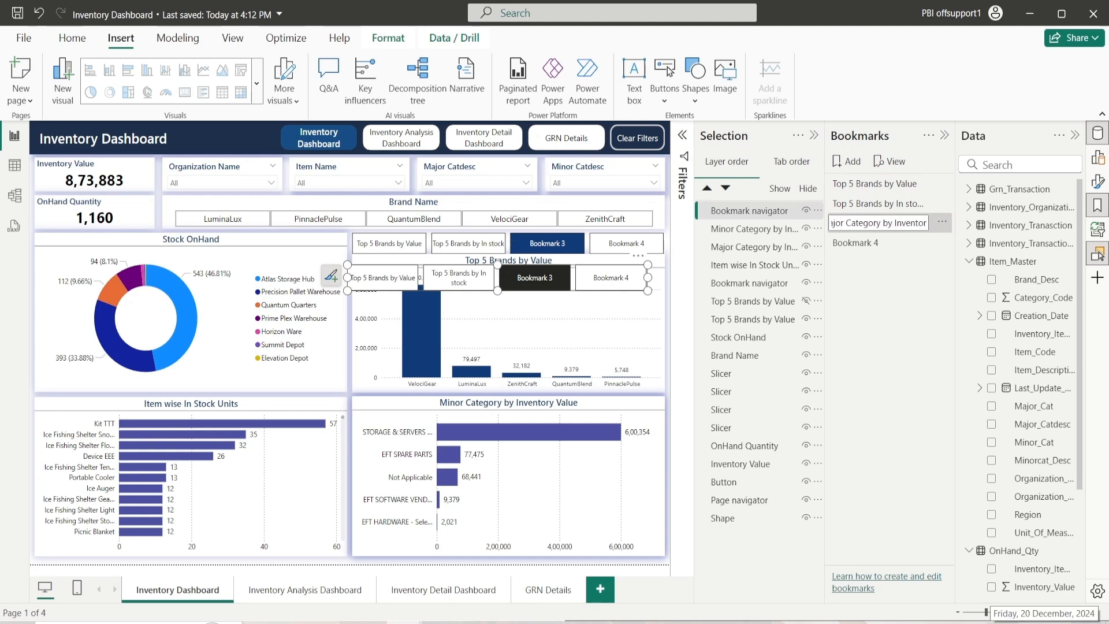
type("y Value")
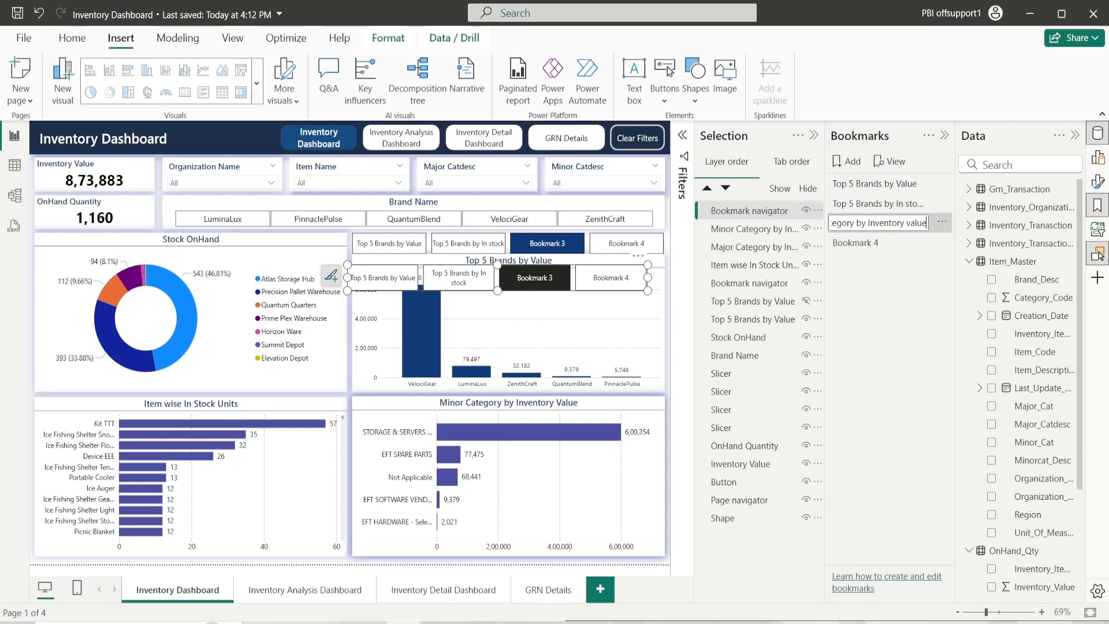
key("Return")
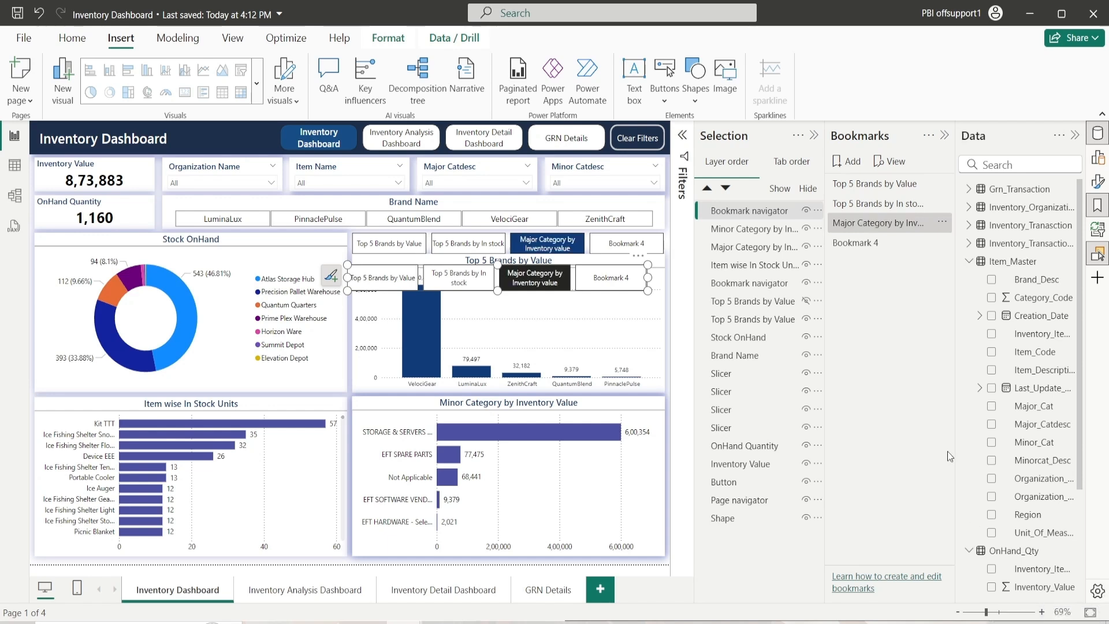
Step: Rename Bookmark 4 as "Minor Category by Inventory Value"
left_click(868, 242)
double_click(868, 241)
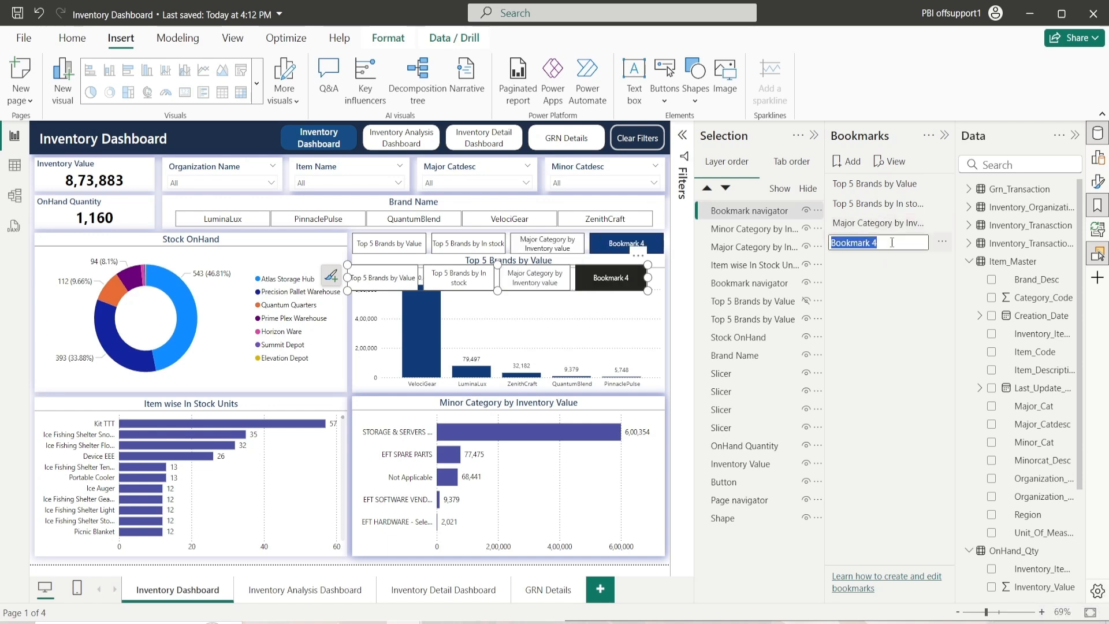
type("Minor Category")
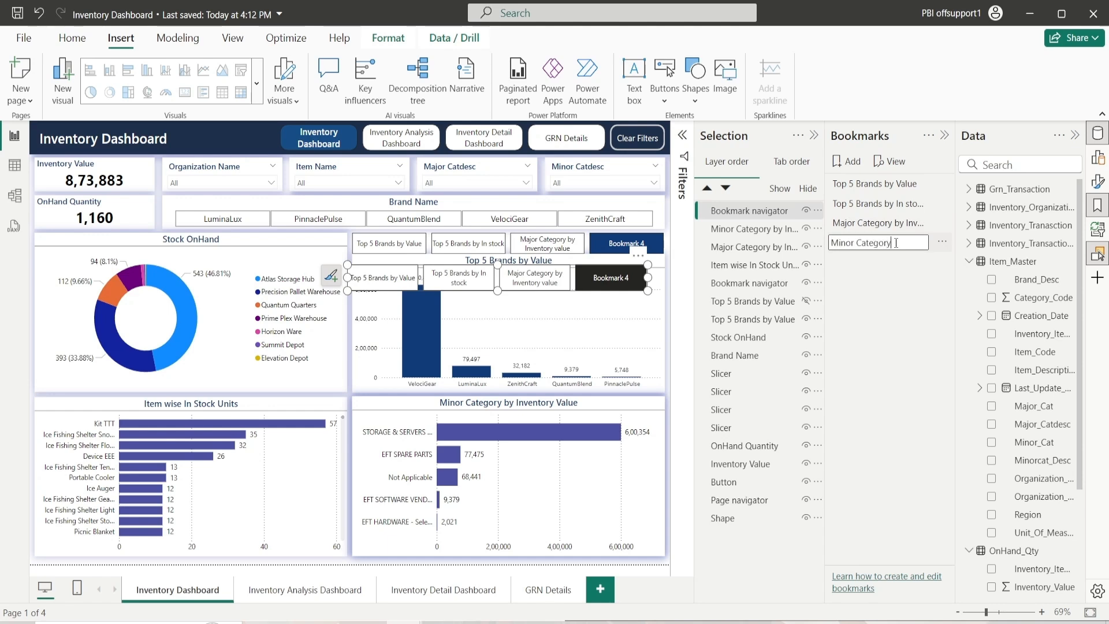
type(" by Inventory")
type(" vVal")
key("Left")
key("Left")
key("Left")
key("BackSpace")
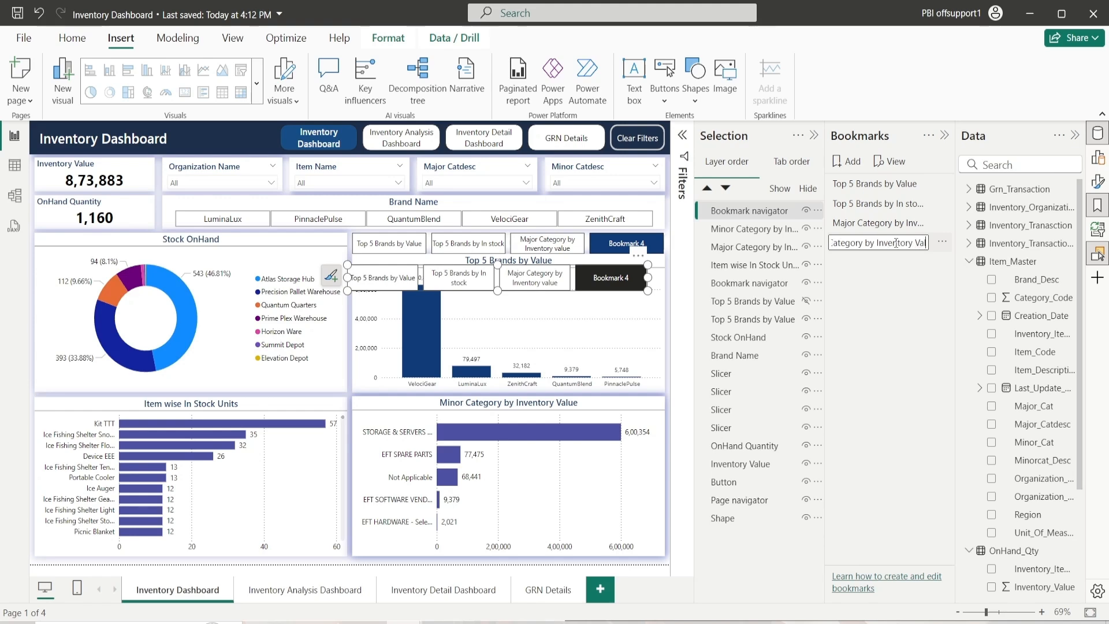
type("ue")
key("Return")
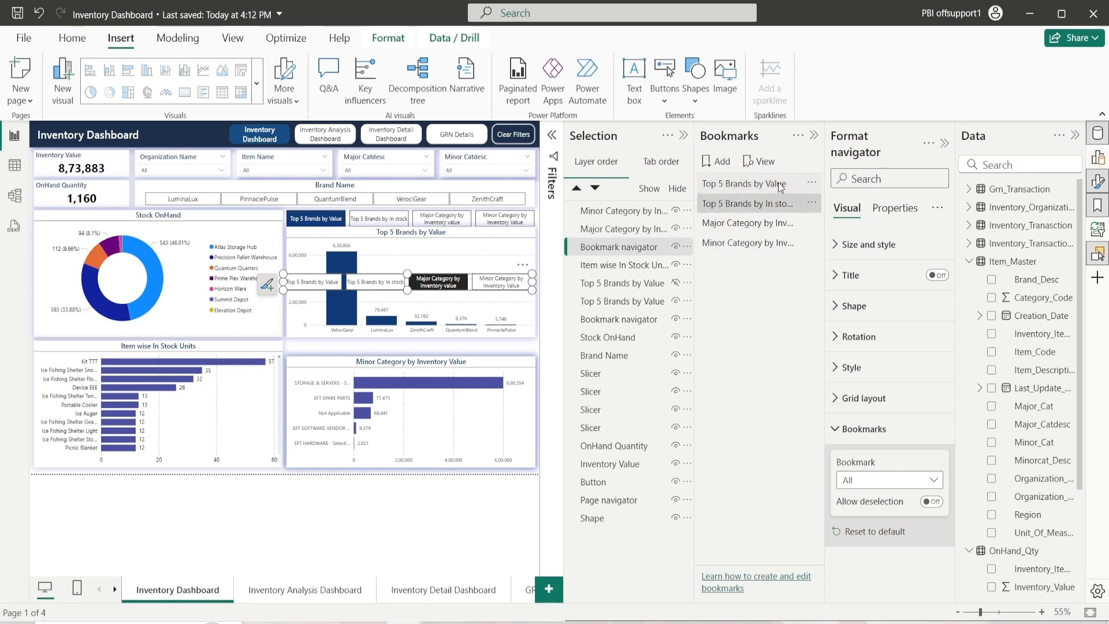
Step: Group the two Top 5 Brands bookmarks together, and group the Major and Minor Category bookmarks as a second group
left_click(810, 184)
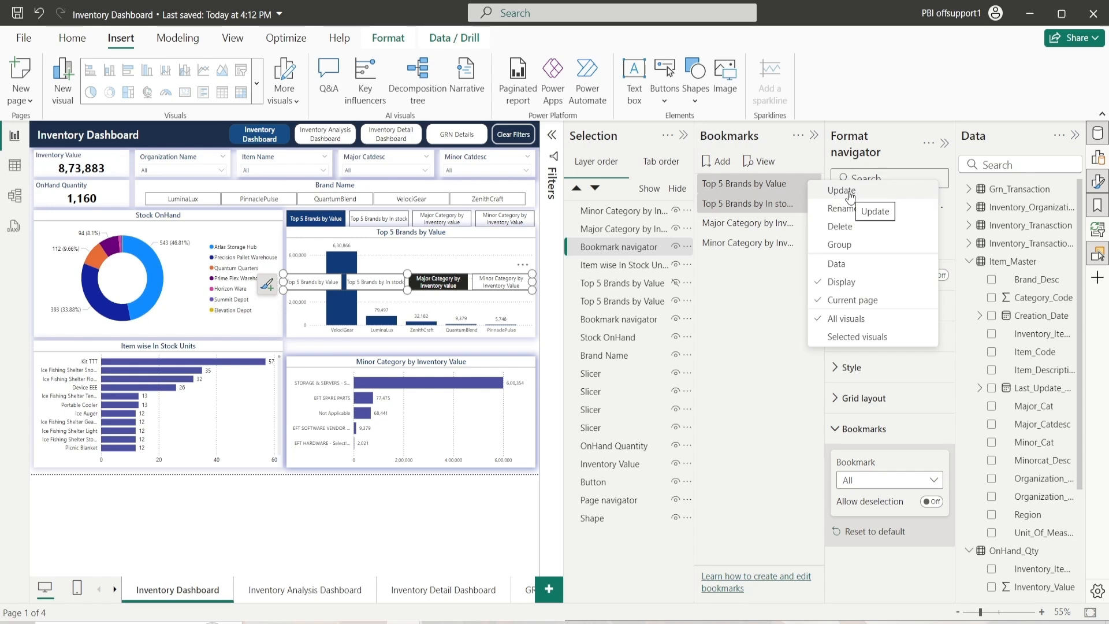
left_click(840, 245)
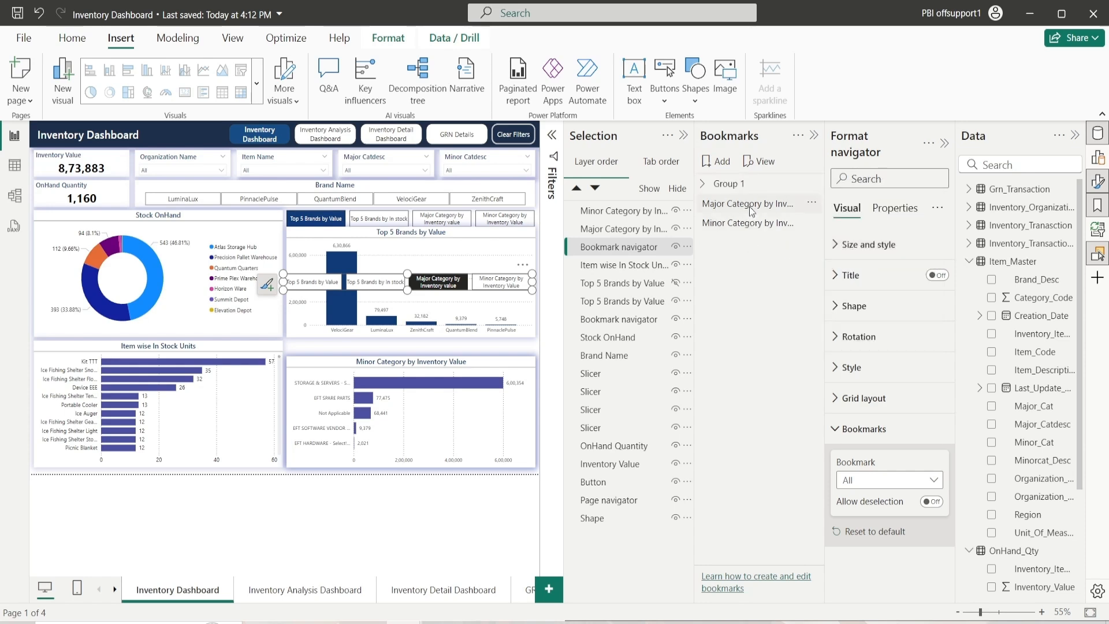
left_click(751, 204)
left_click(751, 224, "ctrl")
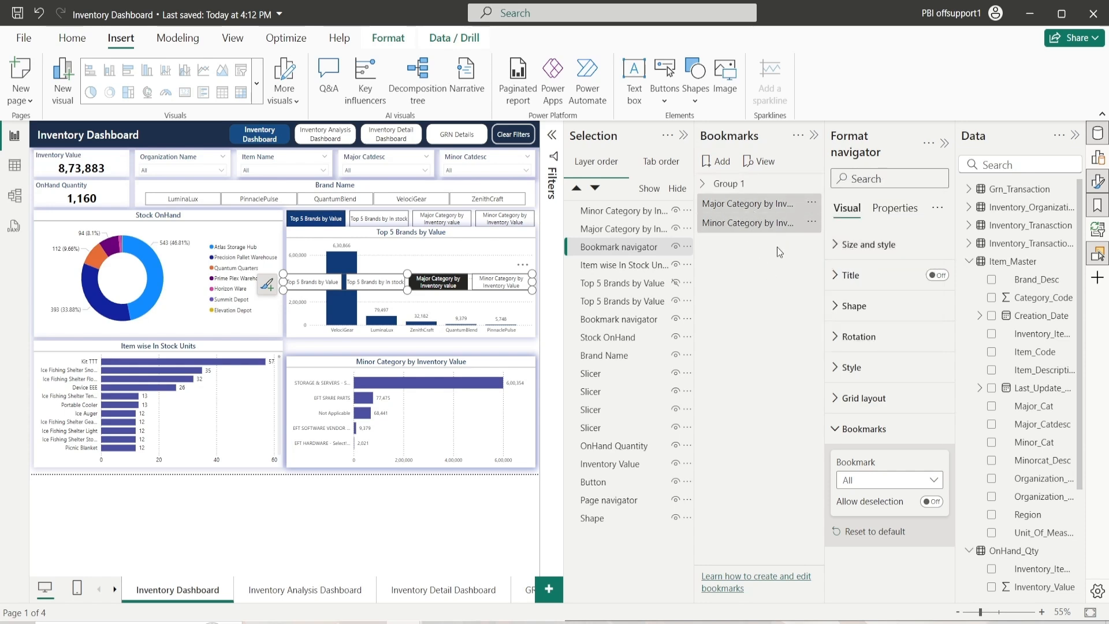
left_click(810, 204)
left_click(843, 265)
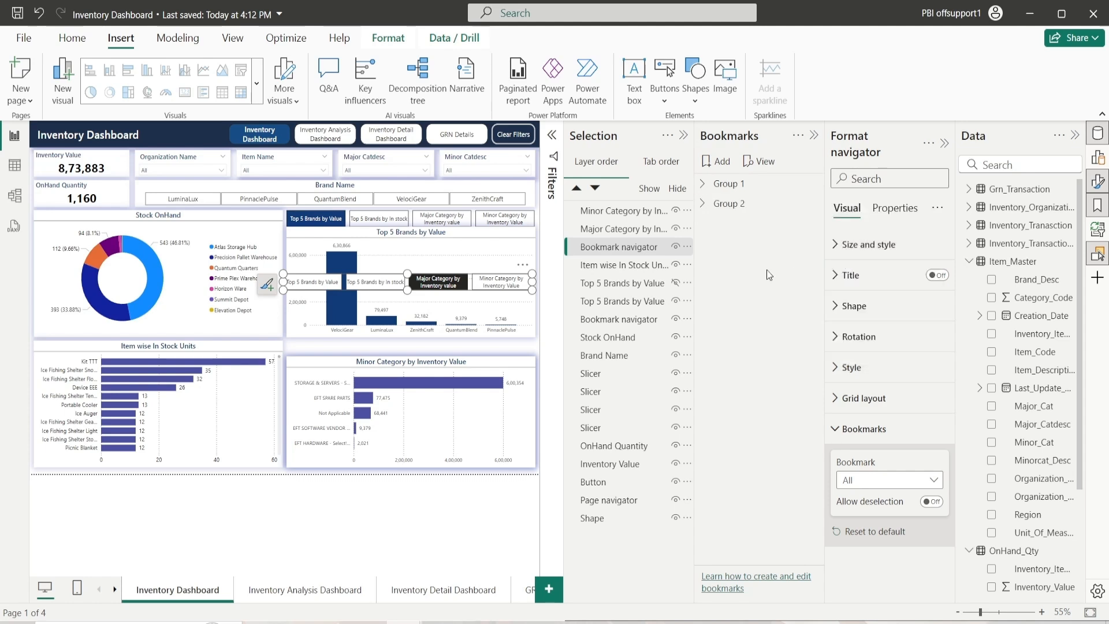
Step: Limit the bookmark navigator above the Top 5 Brands chart to the Group 1 bookmarks
left_click(478, 498)
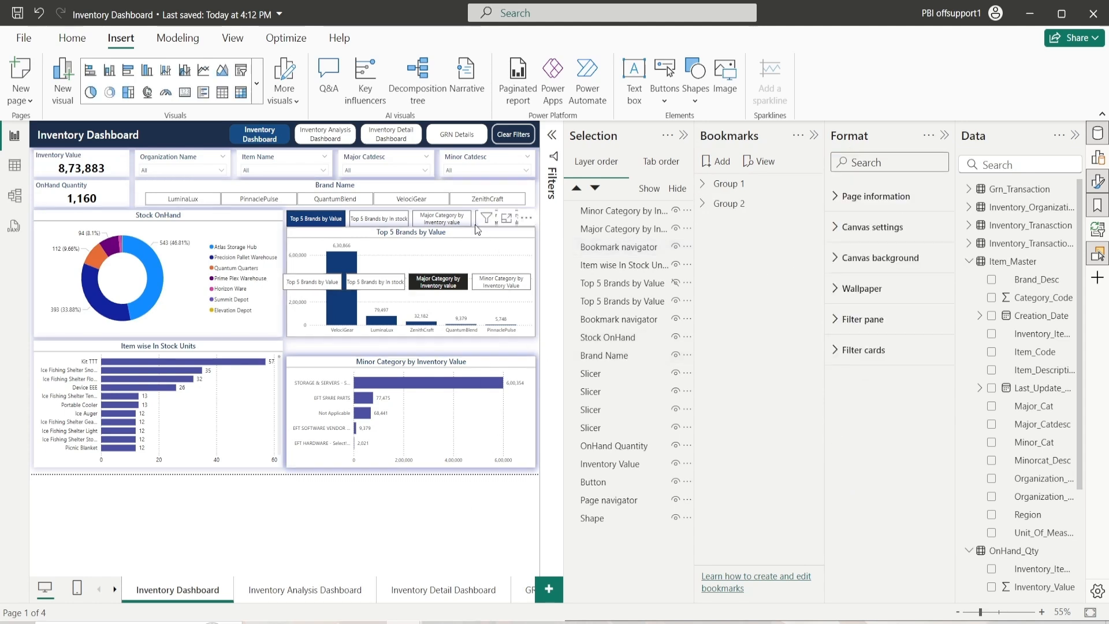
left_click(440, 219)
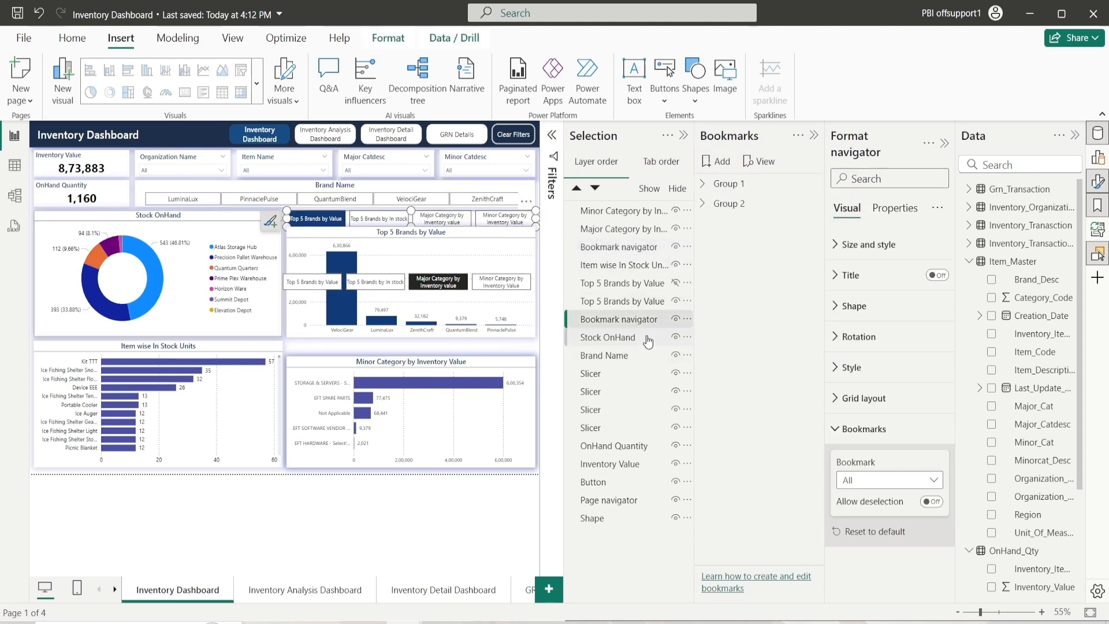
left_click(892, 481)
left_click(857, 516)
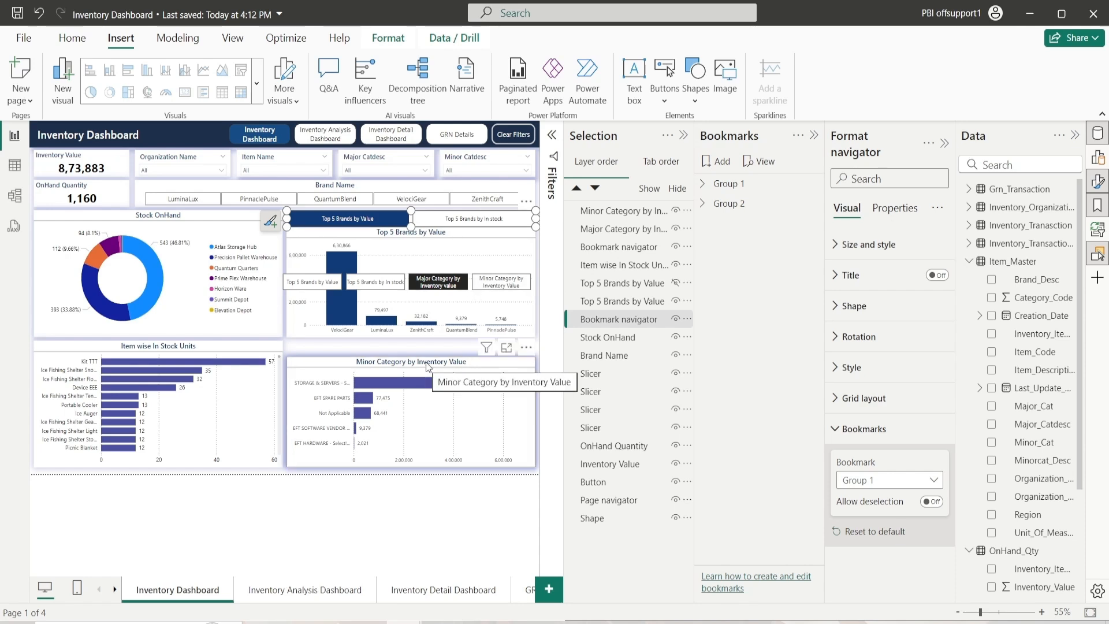
Step: Place the new bookmark navigator directly above the Minor Category by Inventory Value chart and limit it to the Group 2 bookmarks
left_click_drag(438, 282, 433, 349)
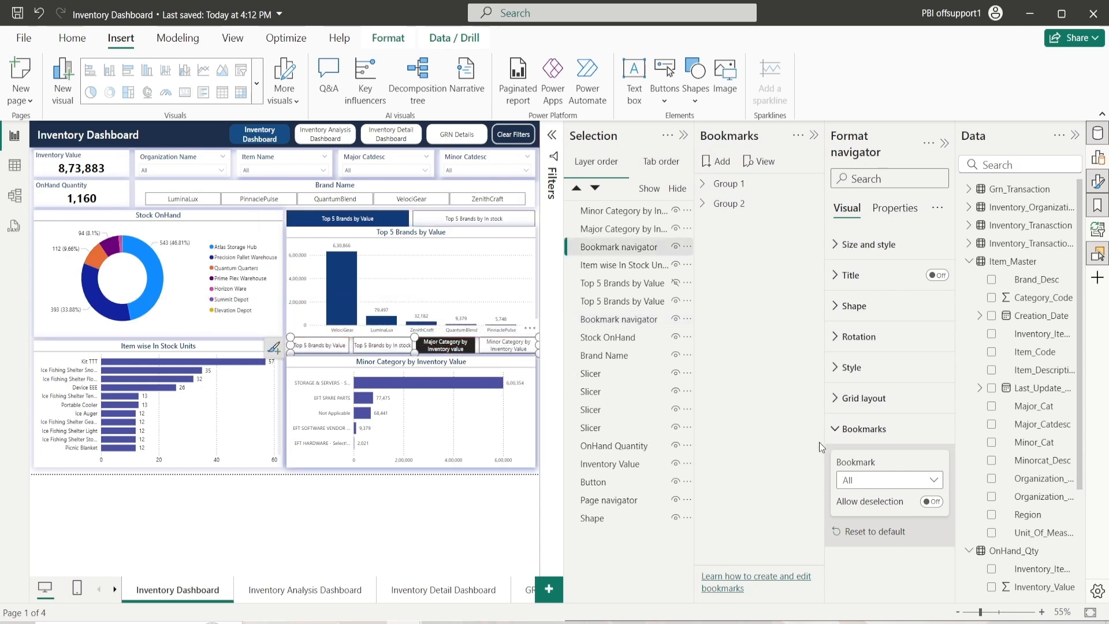
left_click(890, 480)
left_click(867, 513)
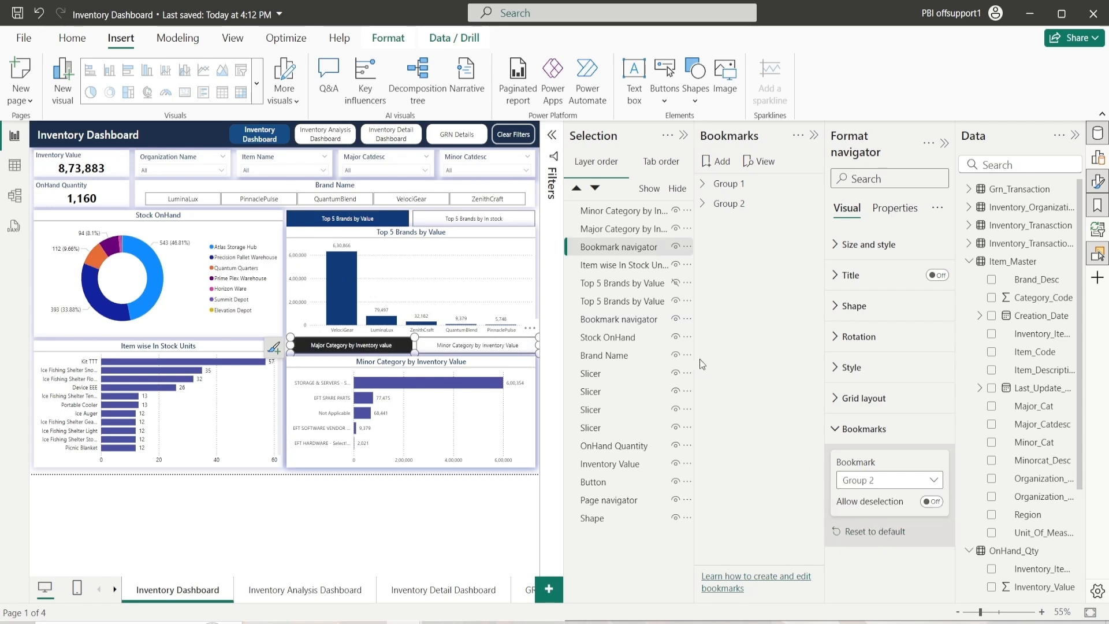
left_click_drag(422, 352, 420, 354)
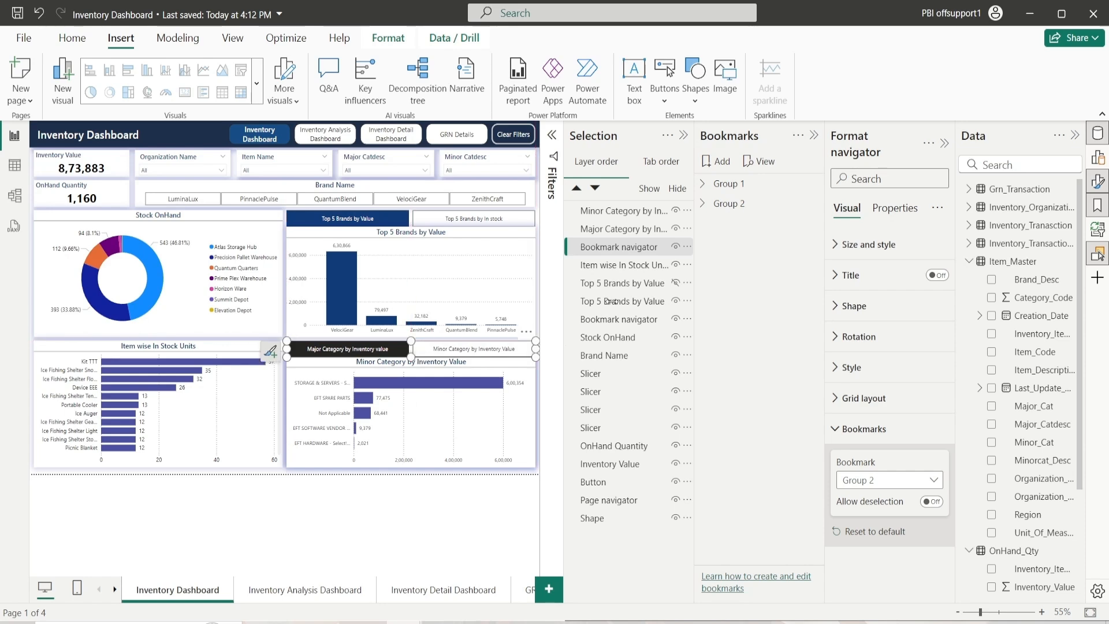
Step: Select both category charts, hide the Minor Category chart, and update the Major Category by Inventory value bookmark in Group 2
left_click(628, 230)
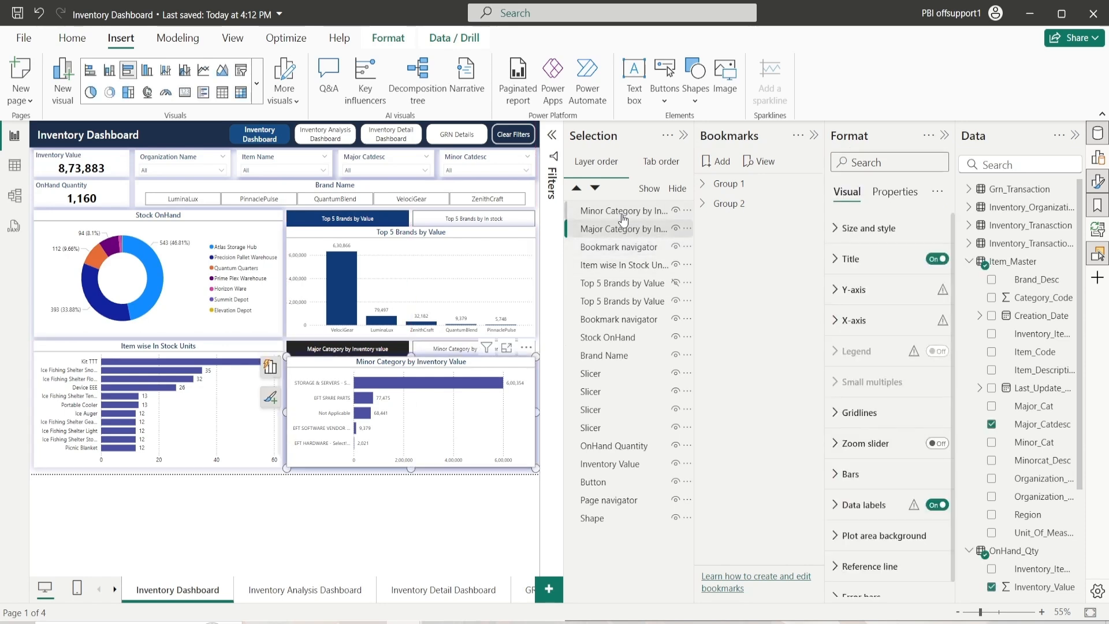
left_click(622, 215, "ctrl")
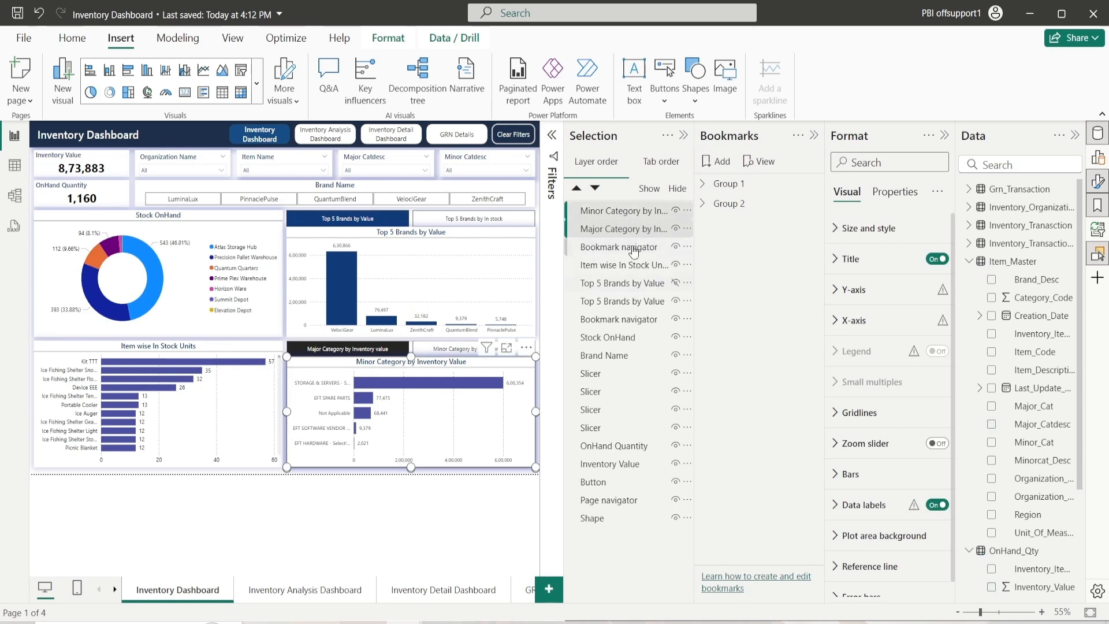
left_click(700, 208)
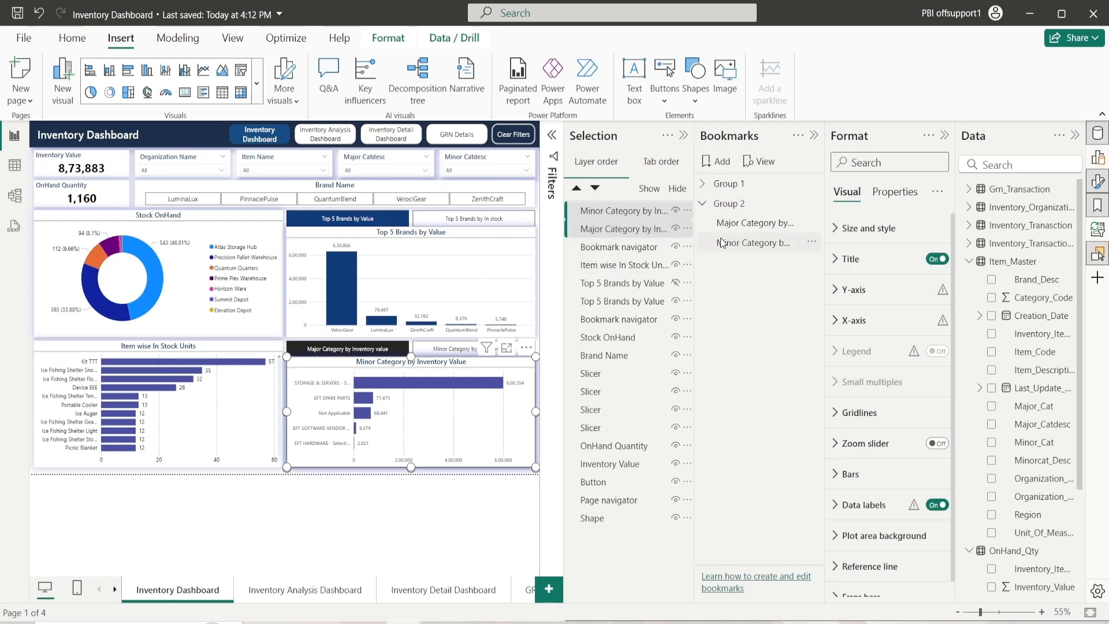
left_click(674, 232, "ctrl")
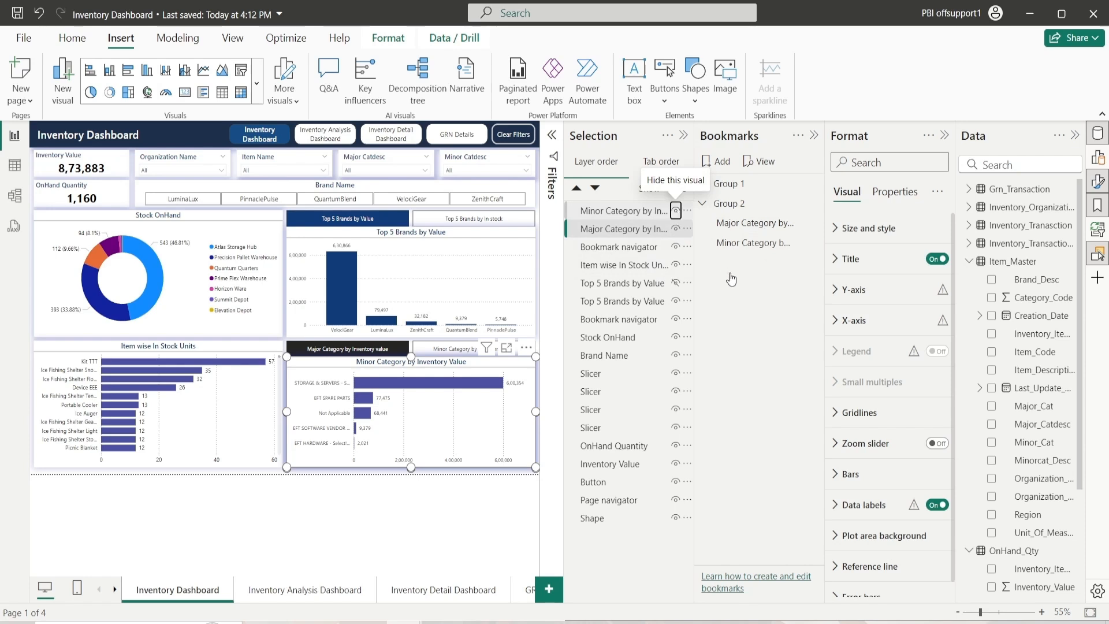
left_click(676, 212)
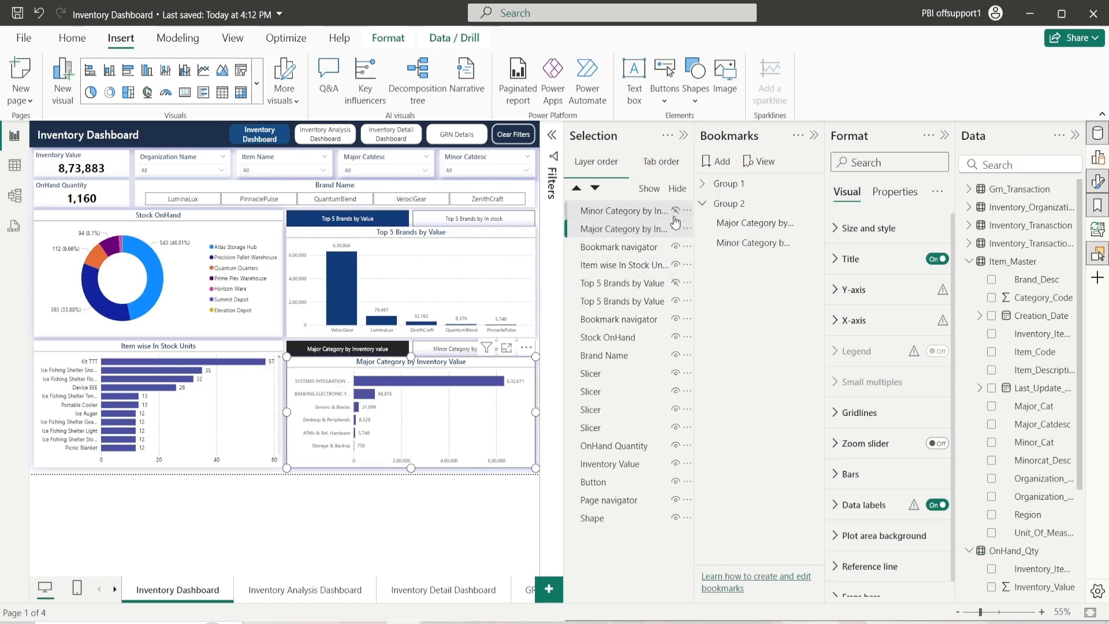
right_click(742, 231)
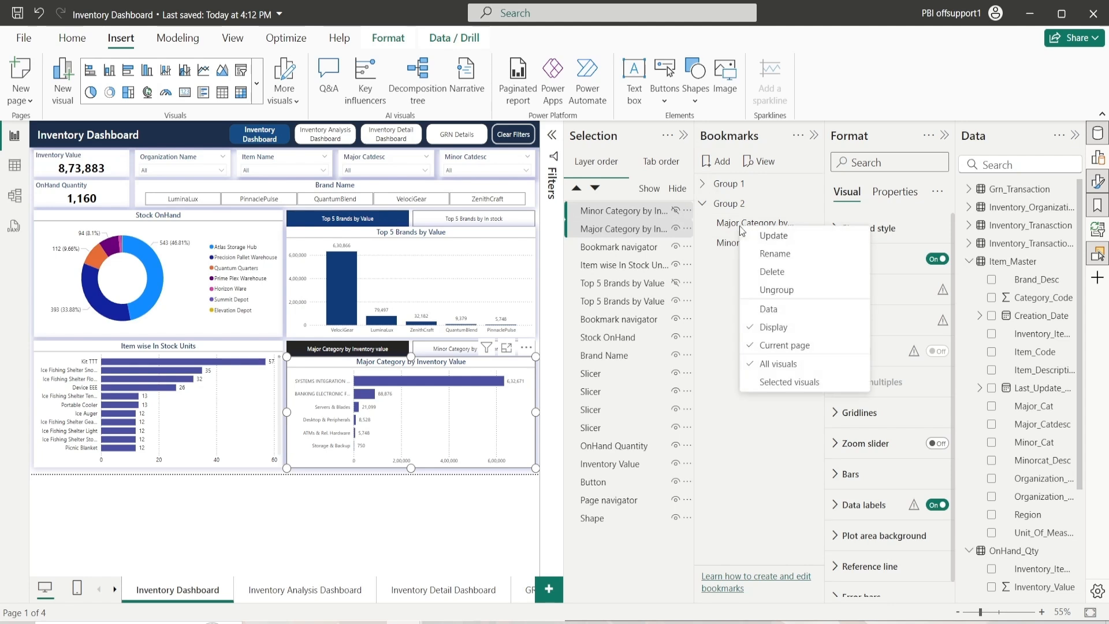
left_click(773, 236)
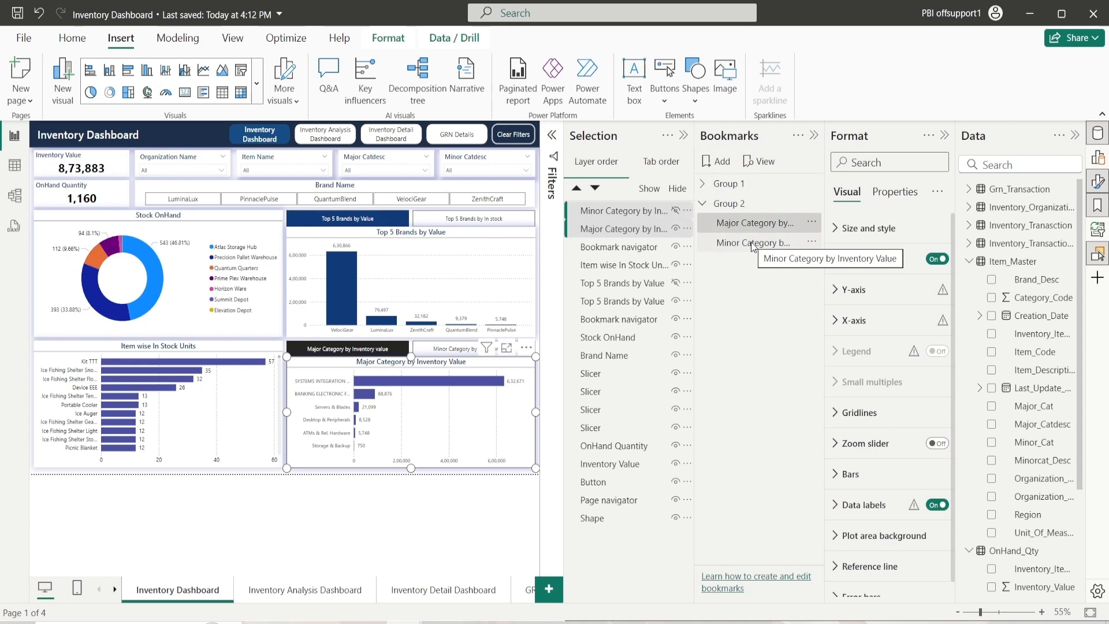
Step: Hide the Major Category chart, show the Minor Category chart, and update the Minor Category by Inventory Value bookmark
left_click(749, 247)
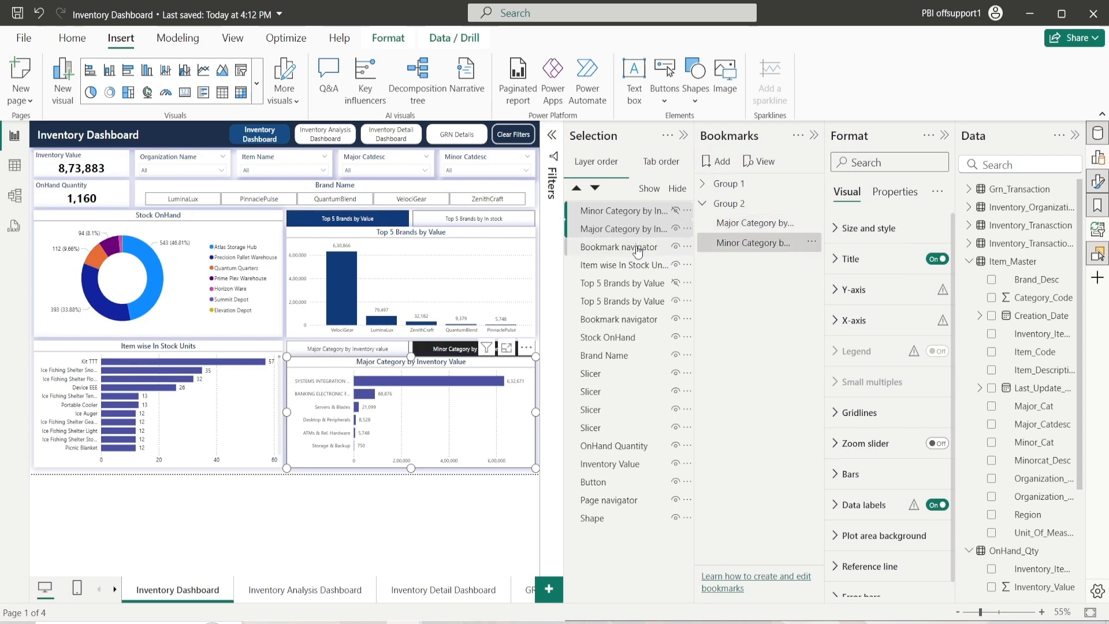
left_click(674, 229)
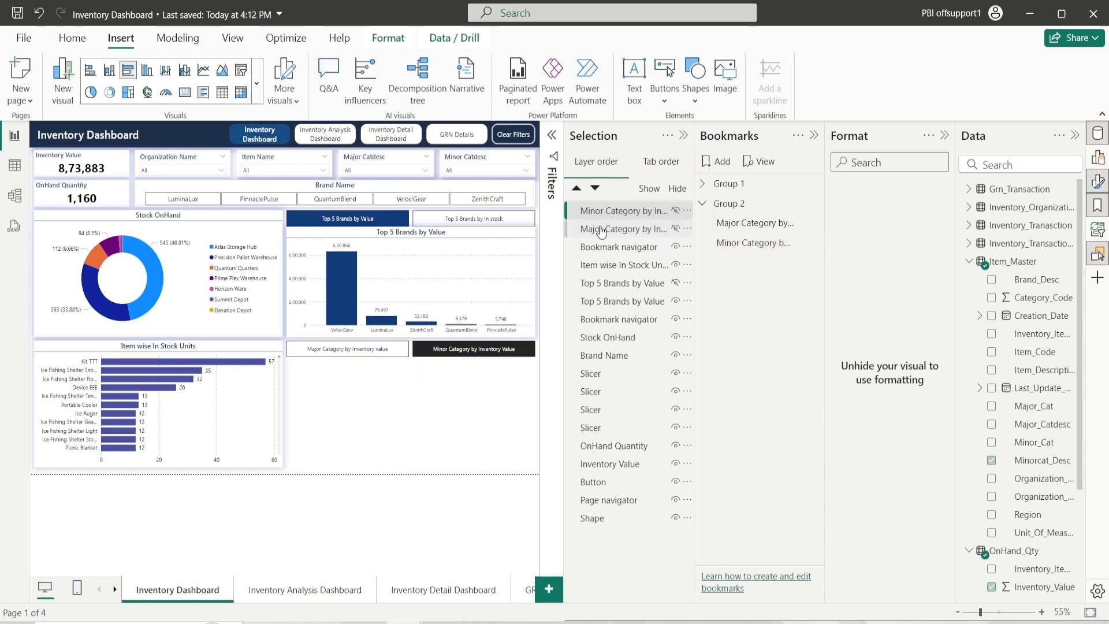
left_click(675, 211)
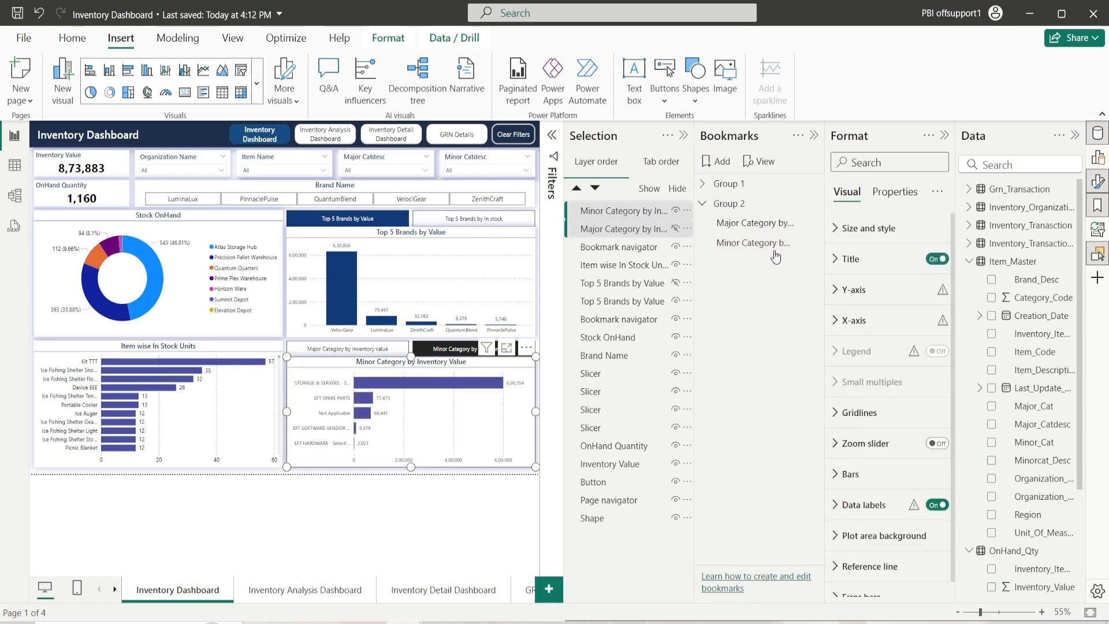
right_click(752, 243)
left_click(783, 249)
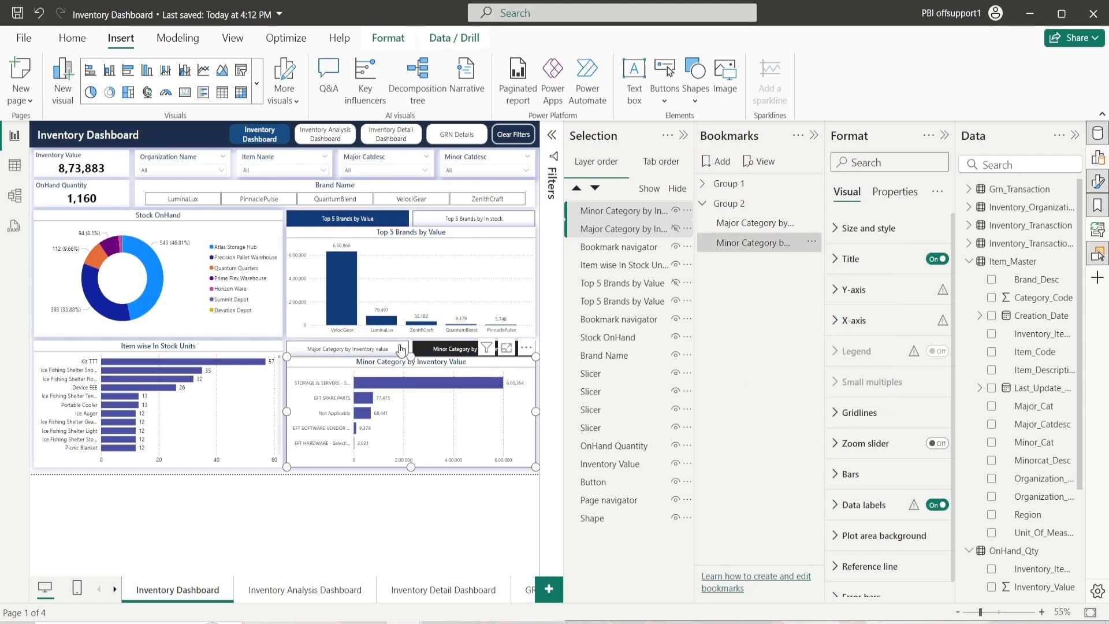
Step: Test the lower bookmark navigator by switching between the Major and Minor Category charts, closing the Selection and Bookmarks panes
left_click(373, 350, "ctrl")
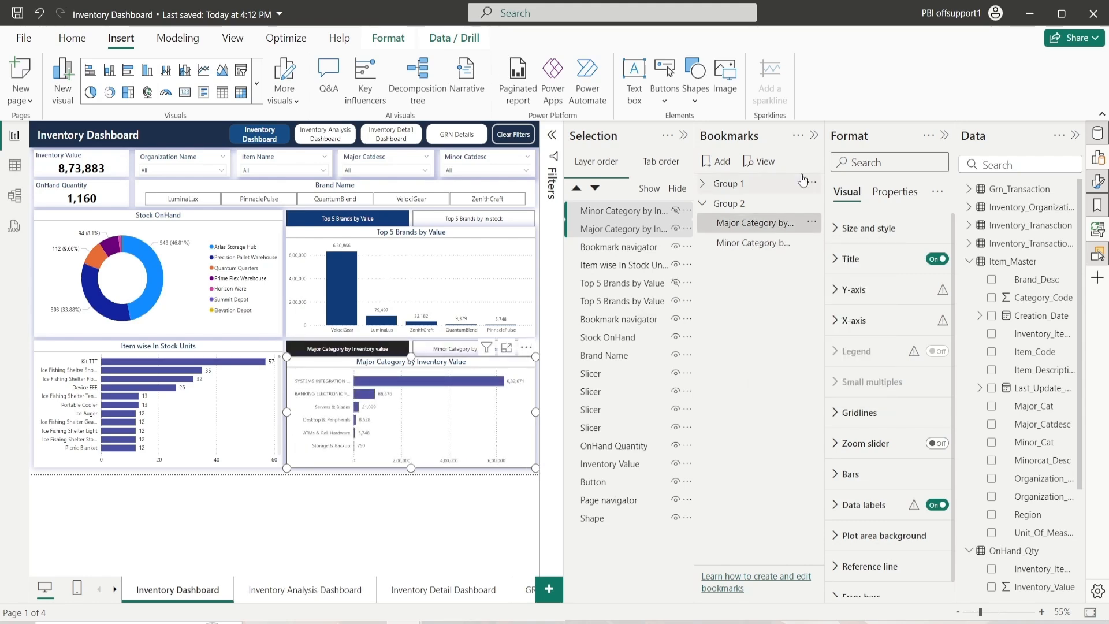
left_click(814, 136)
left_click(813, 135)
left_click(759, 393)
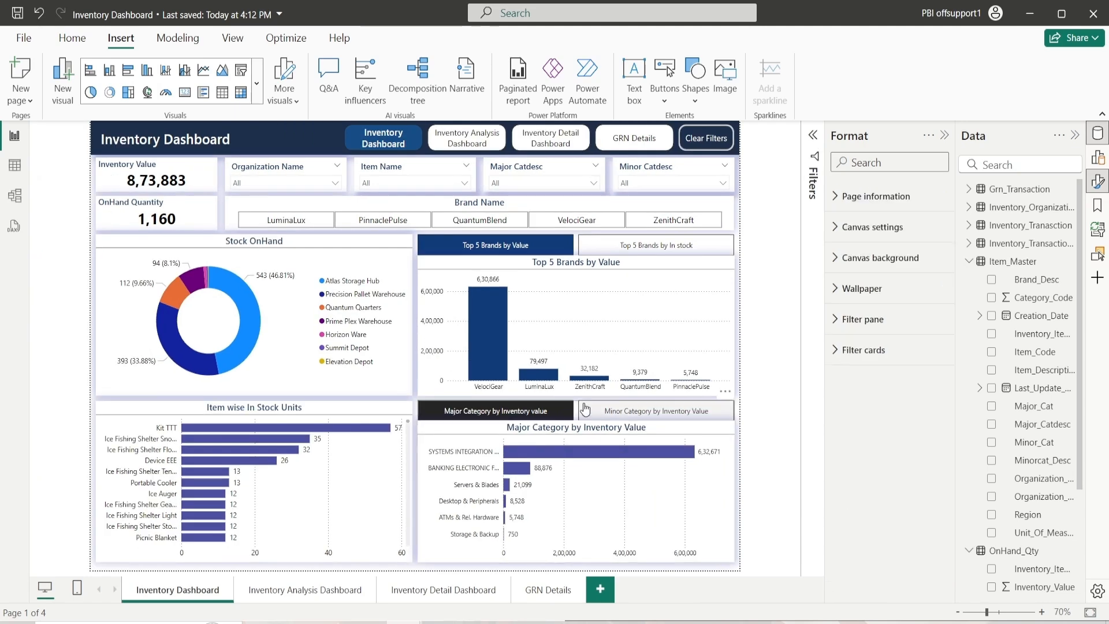
left_click(599, 410, "ctrl")
left_click(559, 419, "ctrl")
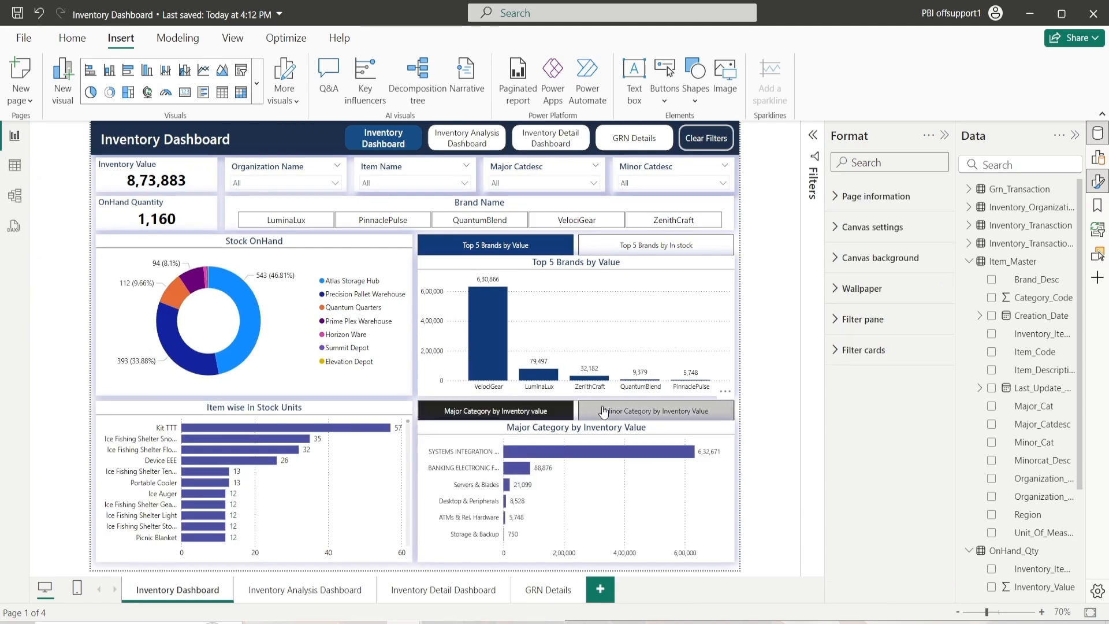
left_click(602, 414, "ctrl")
left_click(518, 414, "ctrl")
left_click(615, 411, "ctrl")
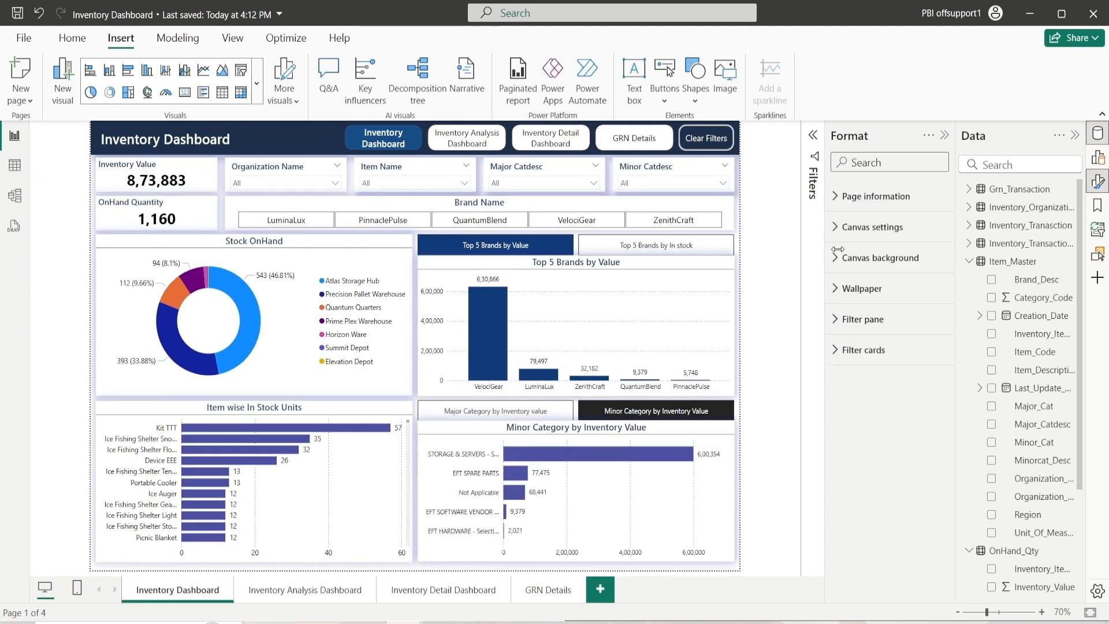
Step: Style the Default state of the lower bookmark navigator with black text and a white fill
left_click(622, 414)
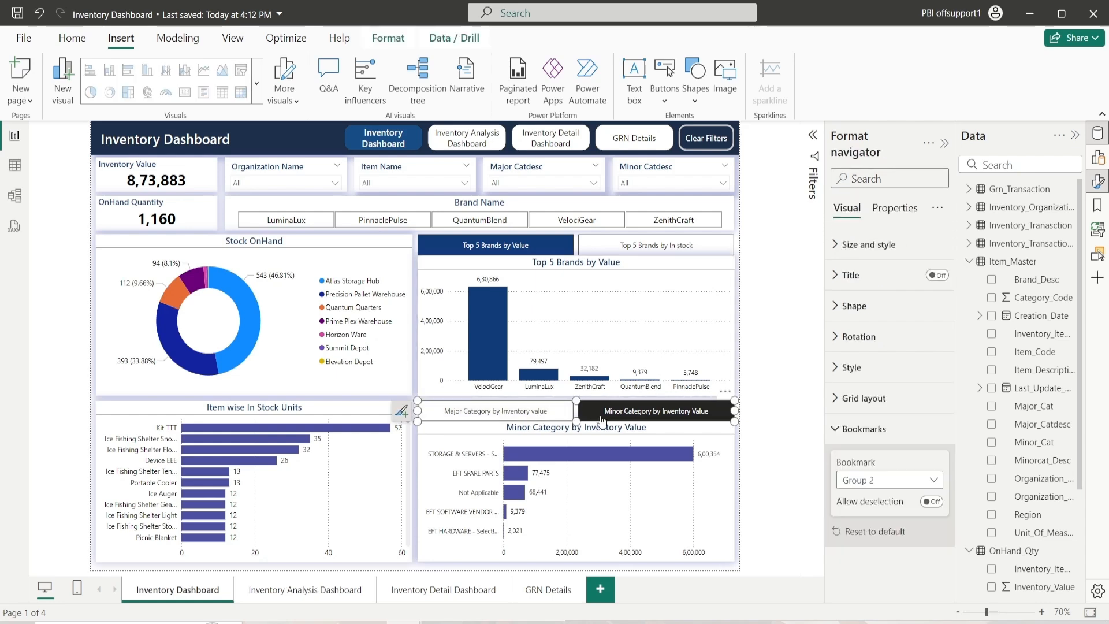
left_click(848, 431)
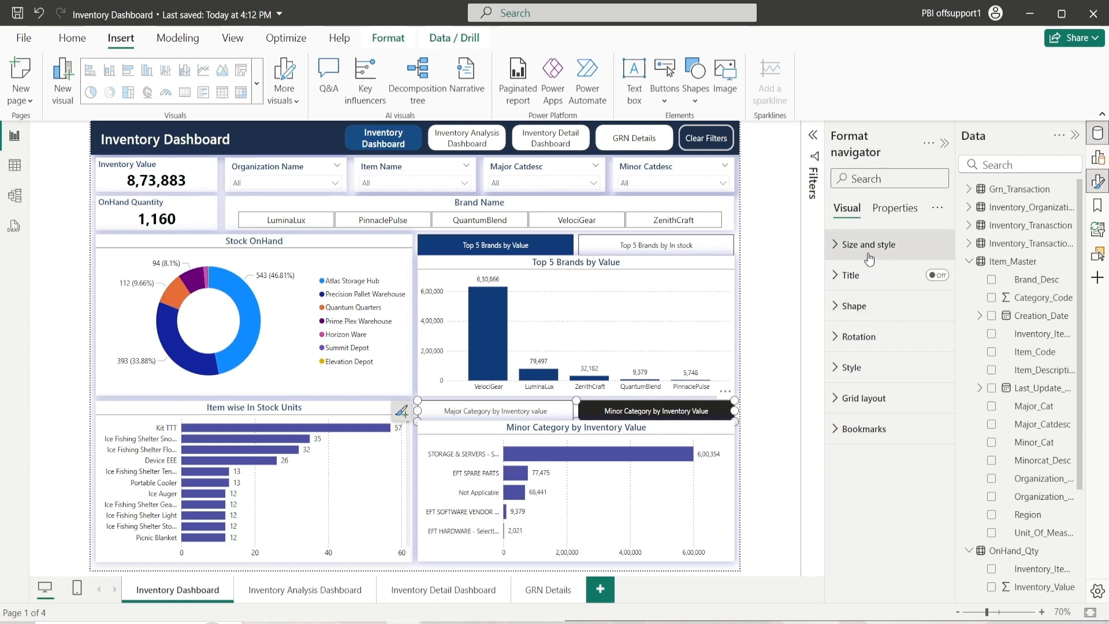
left_click(861, 368)
scroll(867, 390, "down", 3)
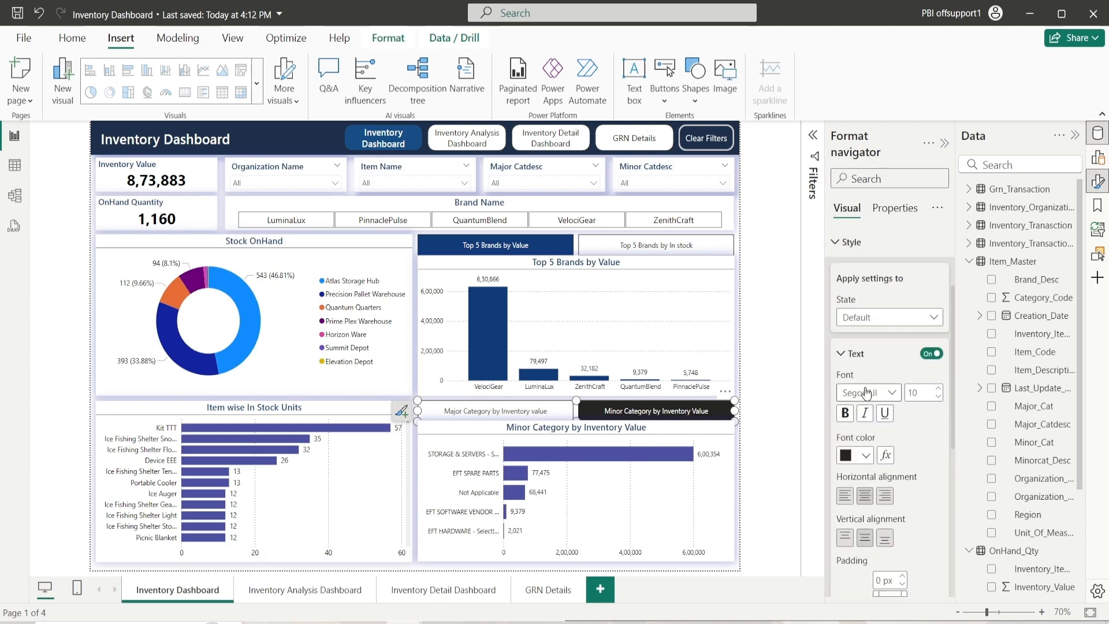
left_click(865, 457)
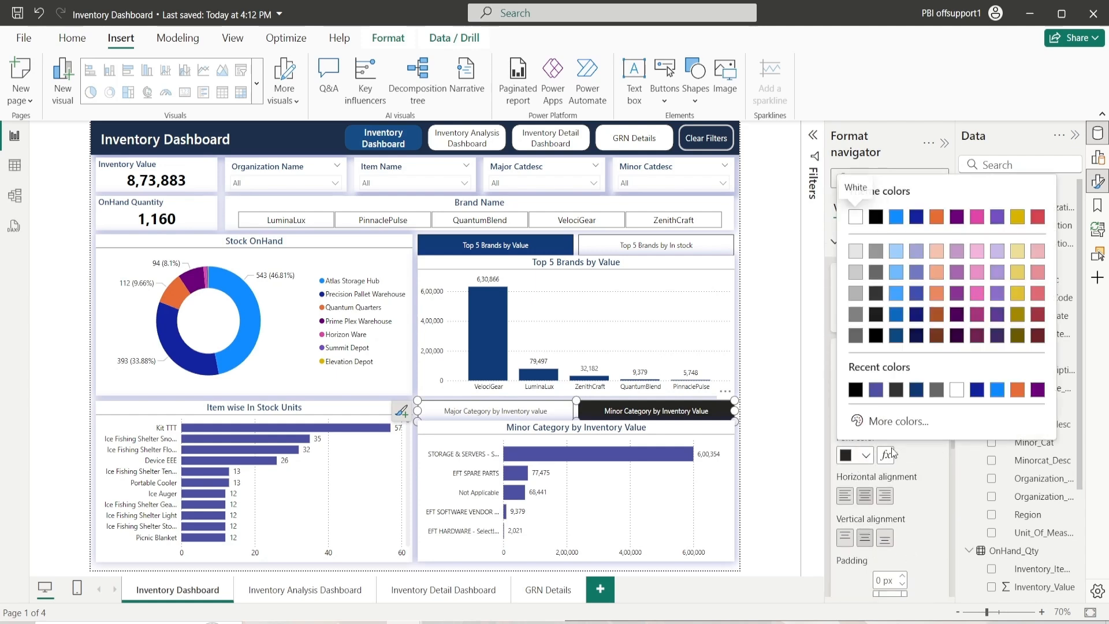
left_click(861, 393)
scroll(878, 448, "down", 3)
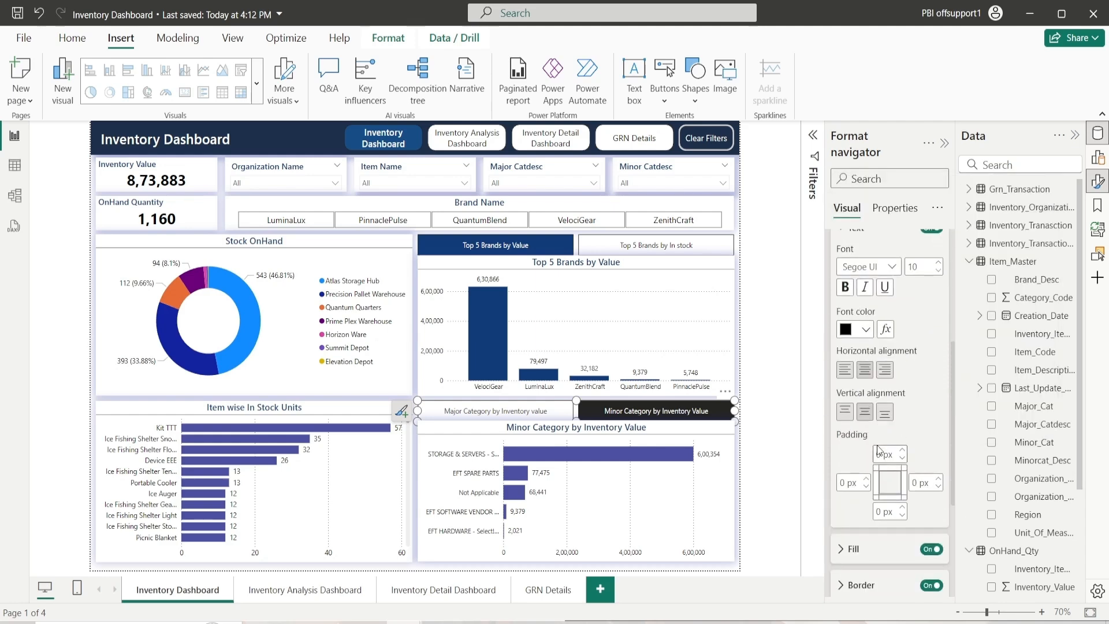
scroll(878, 451, "down", 3)
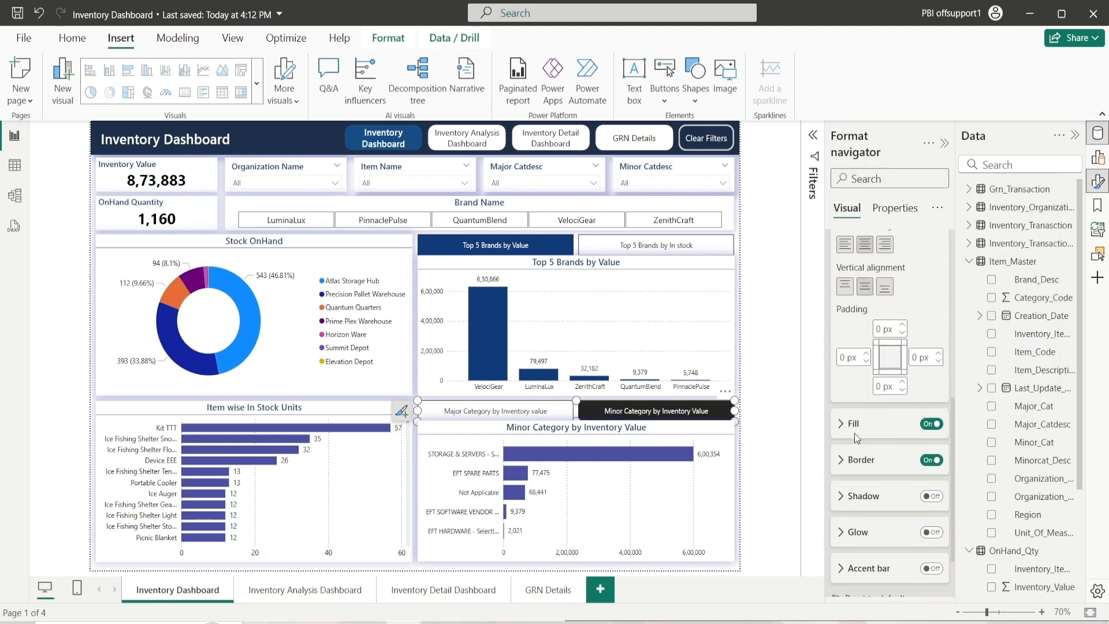
left_click(854, 428)
left_click(864, 463)
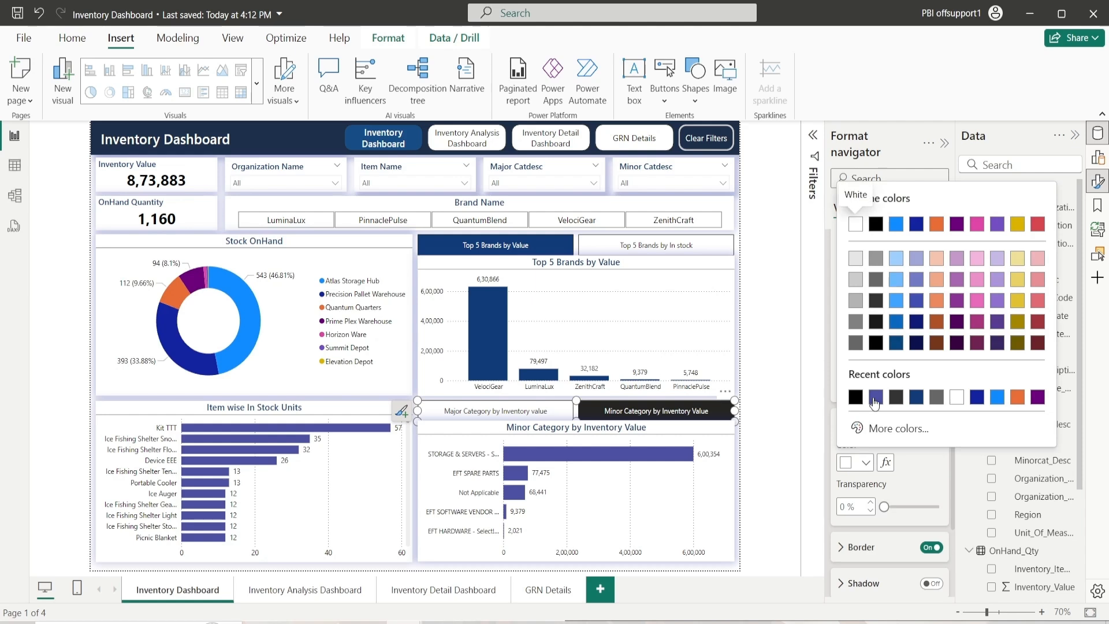
left_click(958, 399)
Step: Style the Selected state of the lower bookmark navigator with white text and a dark blue fill
scroll(895, 462, "up", 5)
left_click(870, 321)
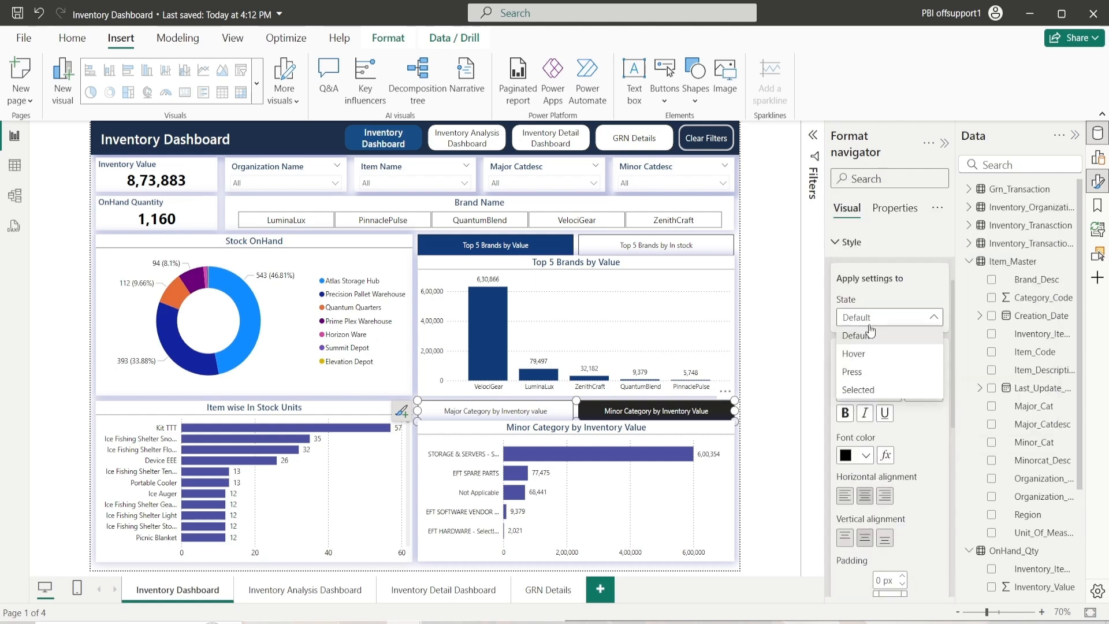
left_click(879, 389)
left_click(865, 455)
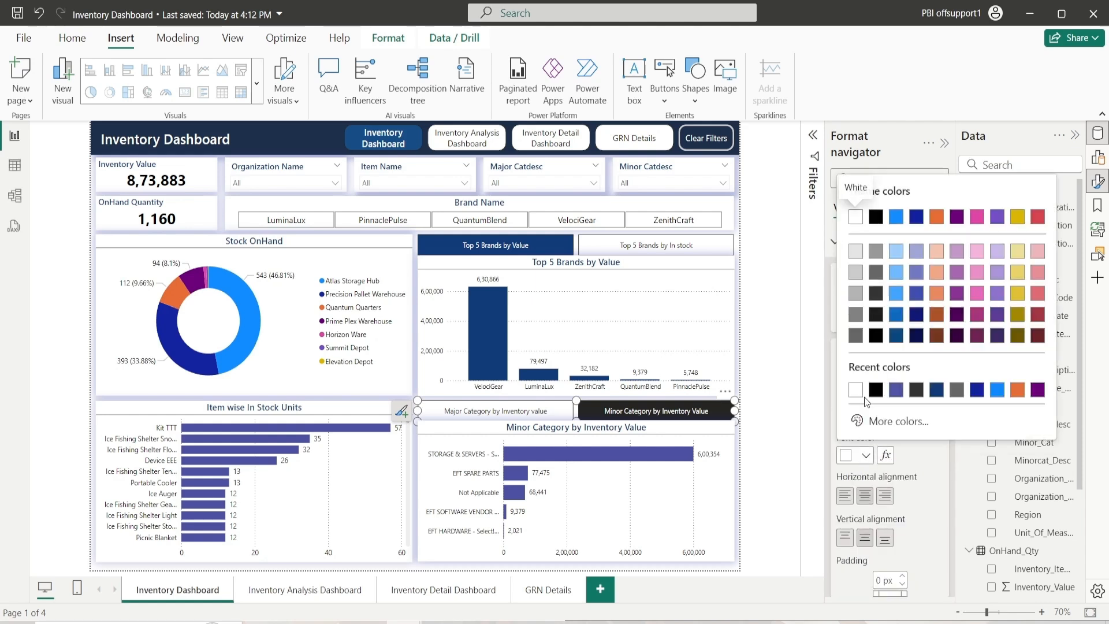
left_click(860, 390)
scroll(890, 462, "down", 5)
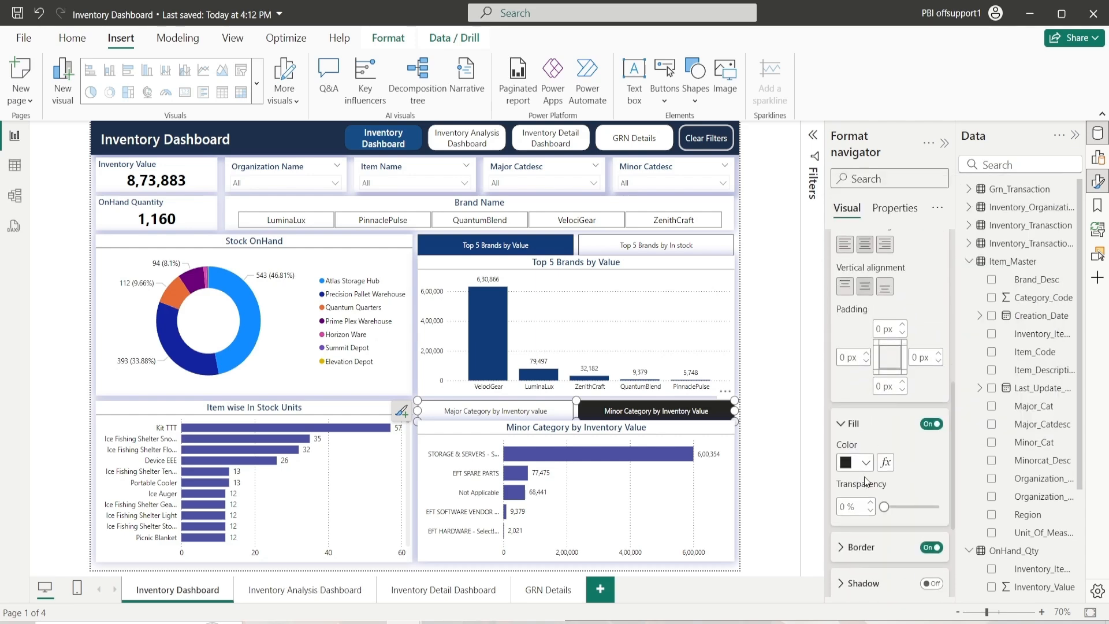
left_click(864, 463)
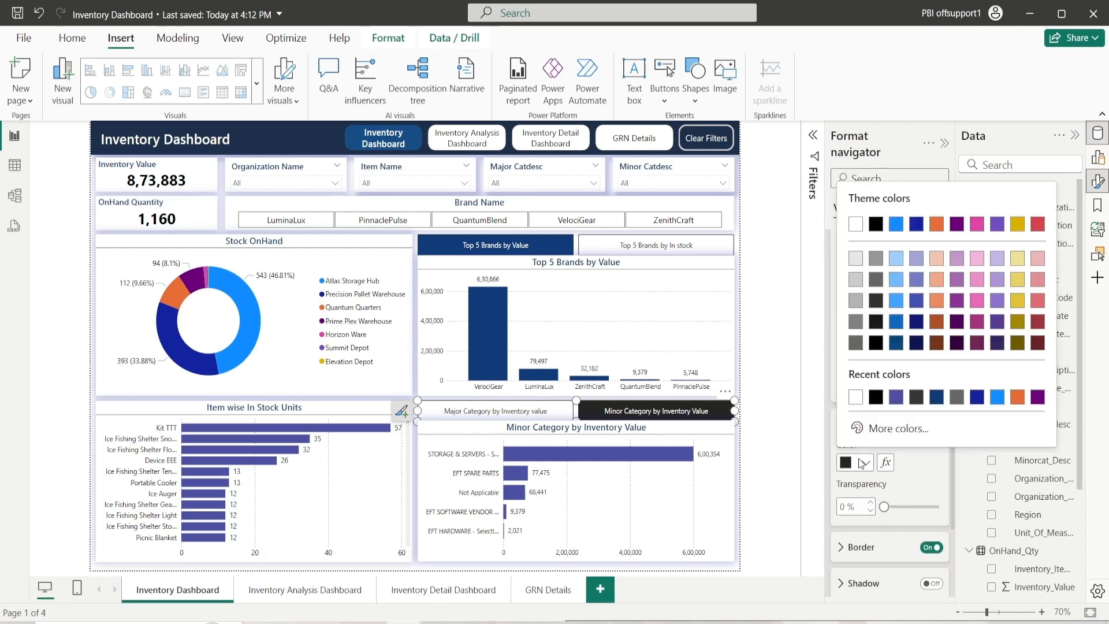
left_click(897, 398)
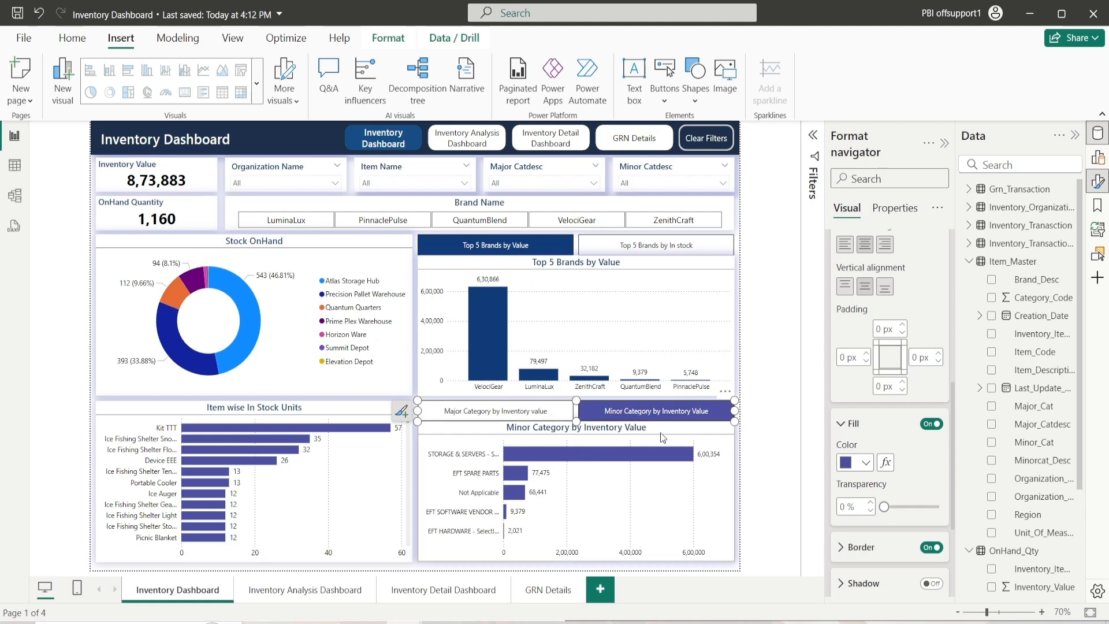
left_click(865, 462)
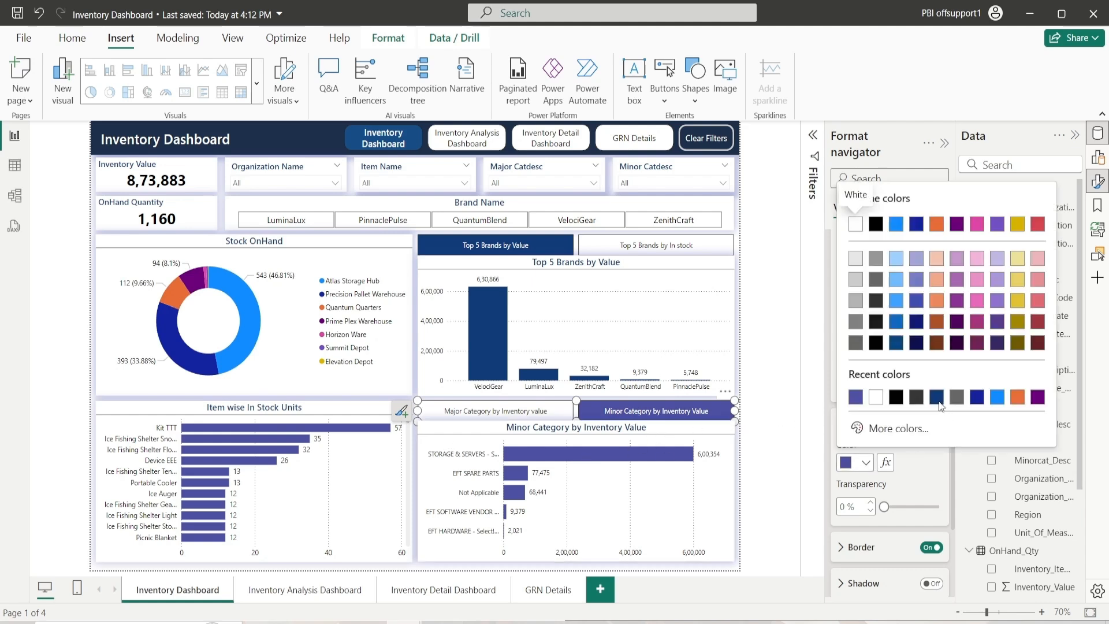
left_click(938, 399)
left_click(760, 440)
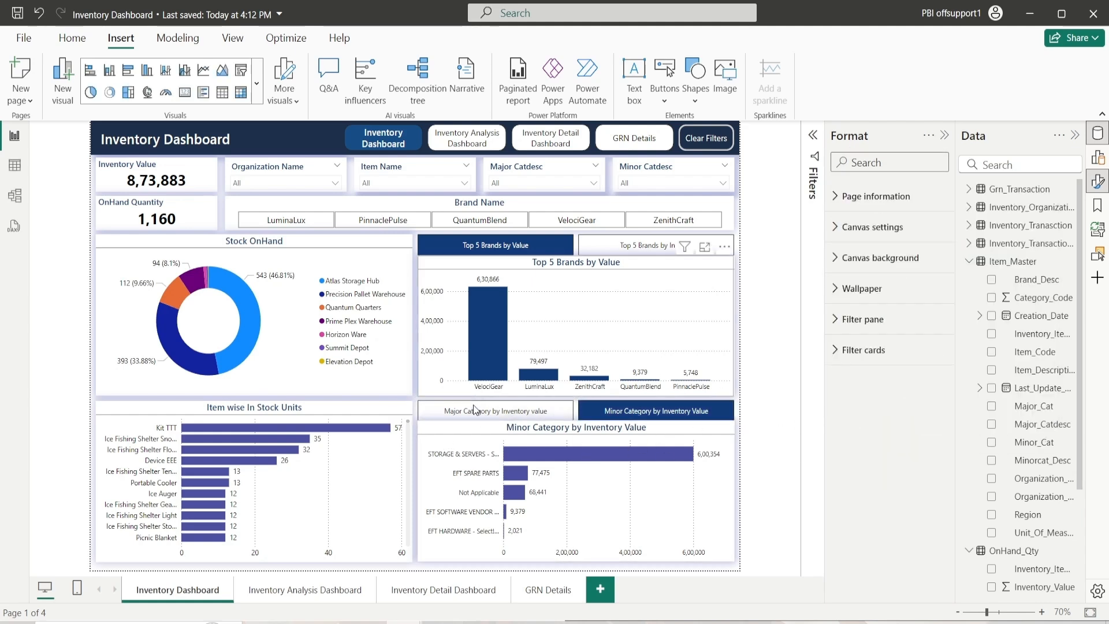
Step: Check the restyled navigator by switching to the Major Category chart and back to the Minor Category chart
left_click(476, 411, "ctrl")
left_click(616, 413, "ctrl")
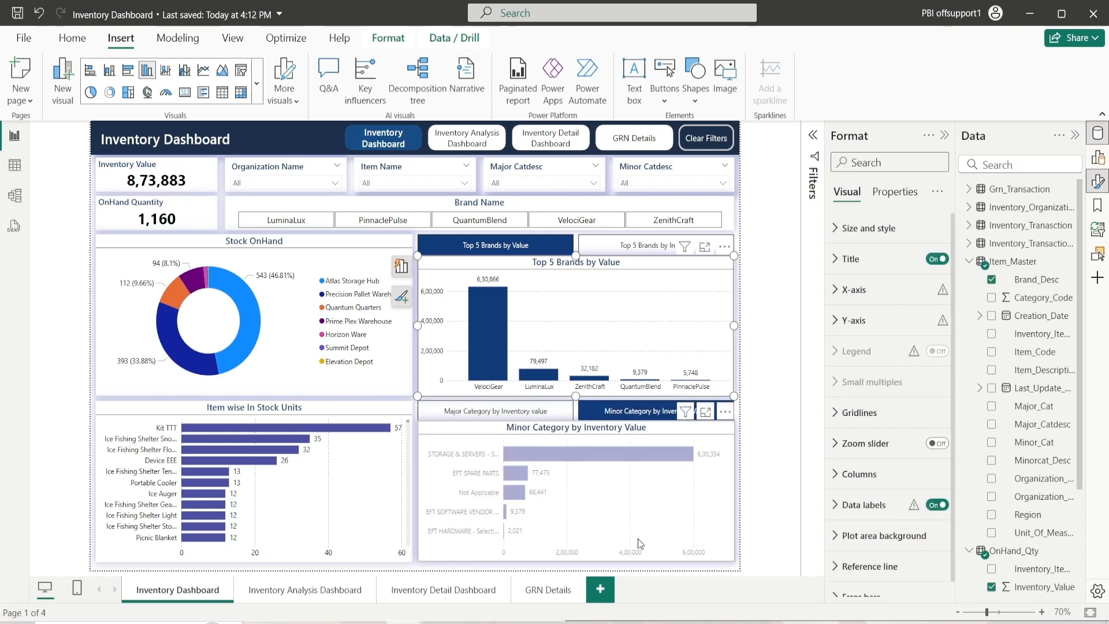
left_click(767, 512)
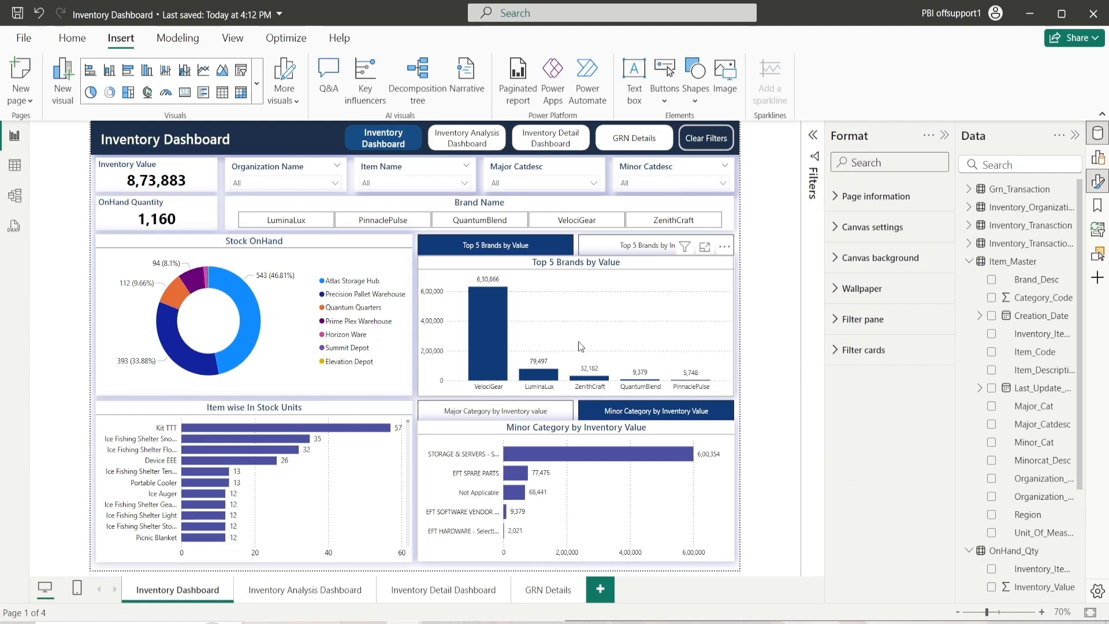
Step: View the Inventory Analysis Dashboard page, and switch to the published reference report in the browser to view its second page
left_click(294, 594)
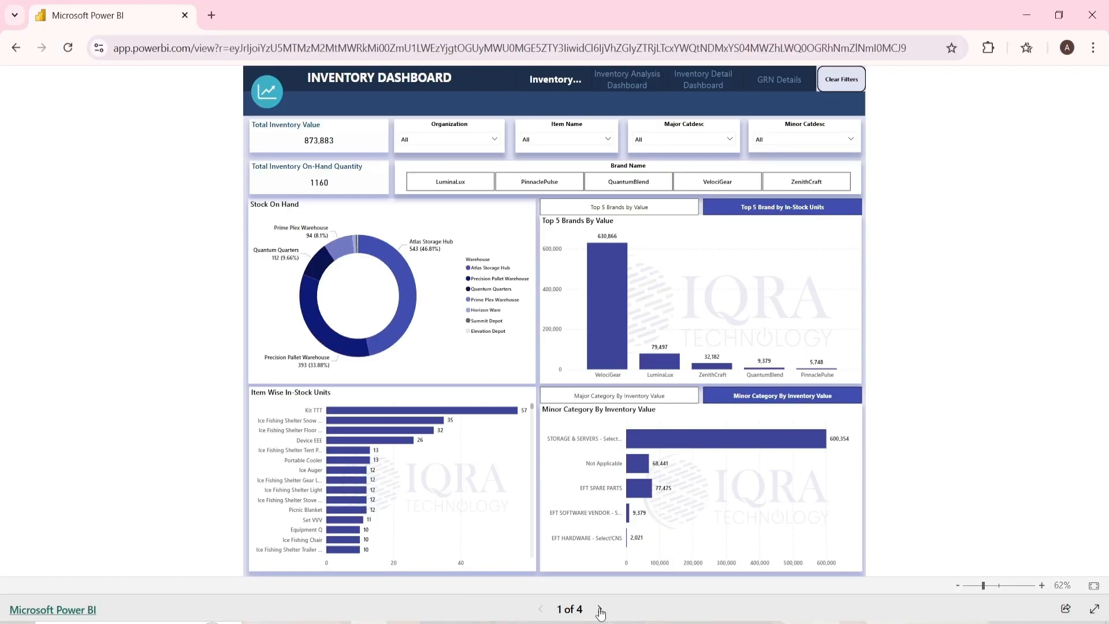
left_click(598, 610)
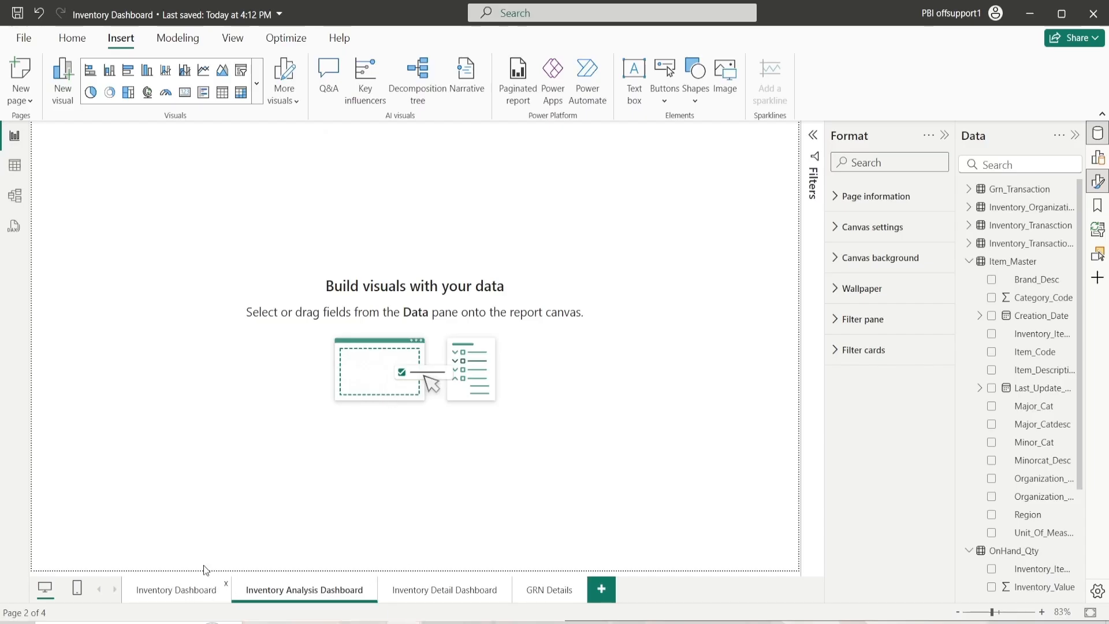
Step: On the Inventory Dashboard page, select and copy the header shape, page navigator, clear-filters button, both cards, four slicers and Brand Name slicer
left_click(191, 590)
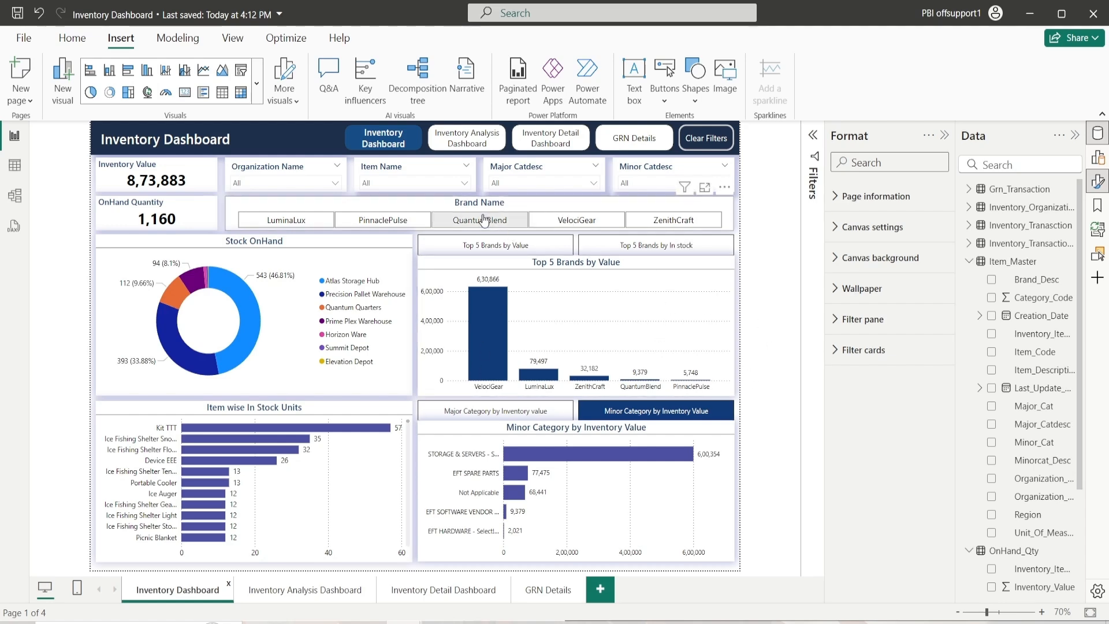
left_click(1098, 253)
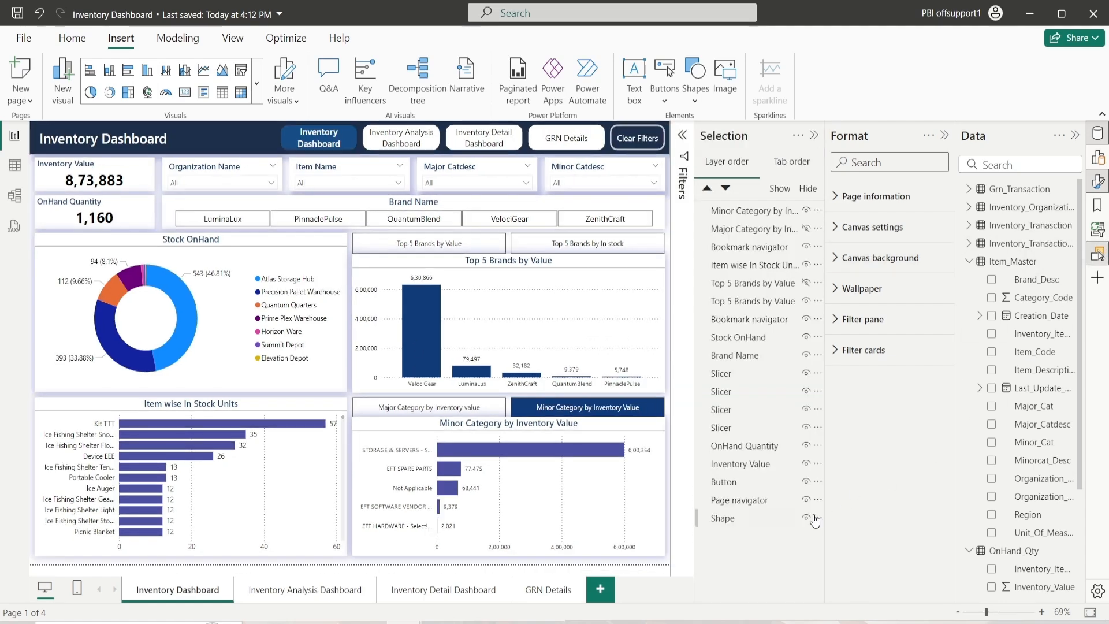
left_click(745, 519)
left_click(742, 482, "shift")
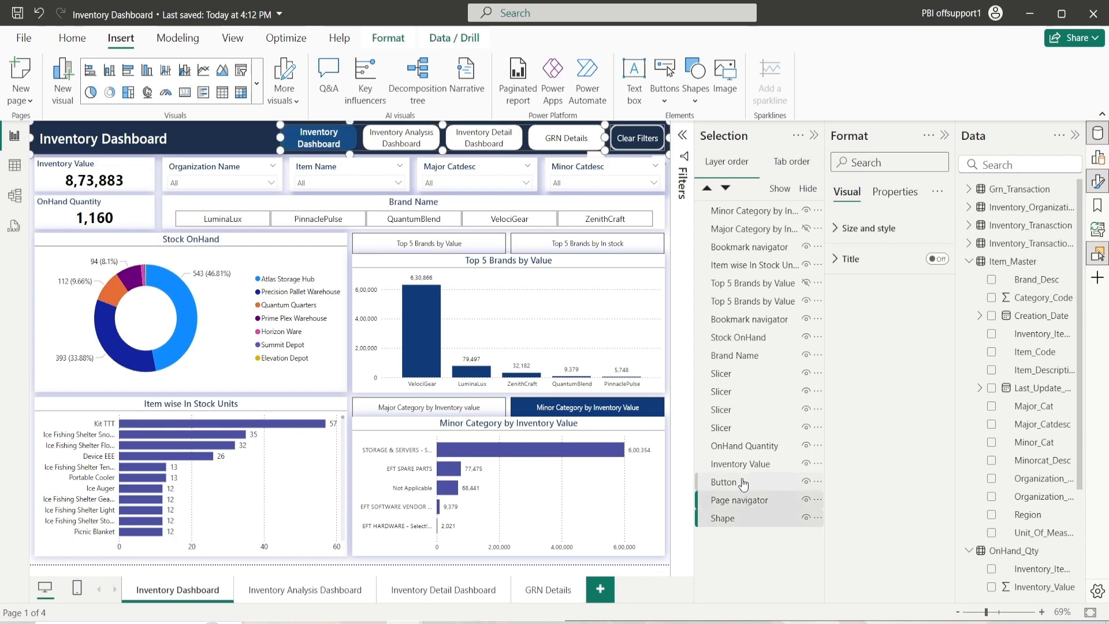
left_click(746, 446, "shift")
left_click(749, 426, "shift")
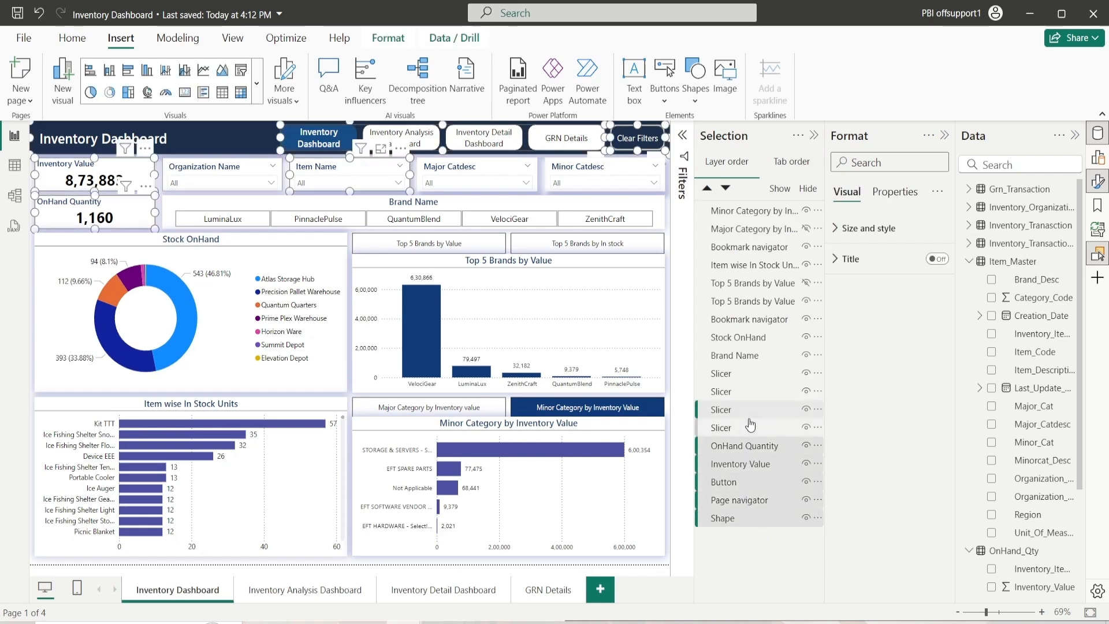
left_click(743, 410, "shift")
left_click(740, 374, "shift")
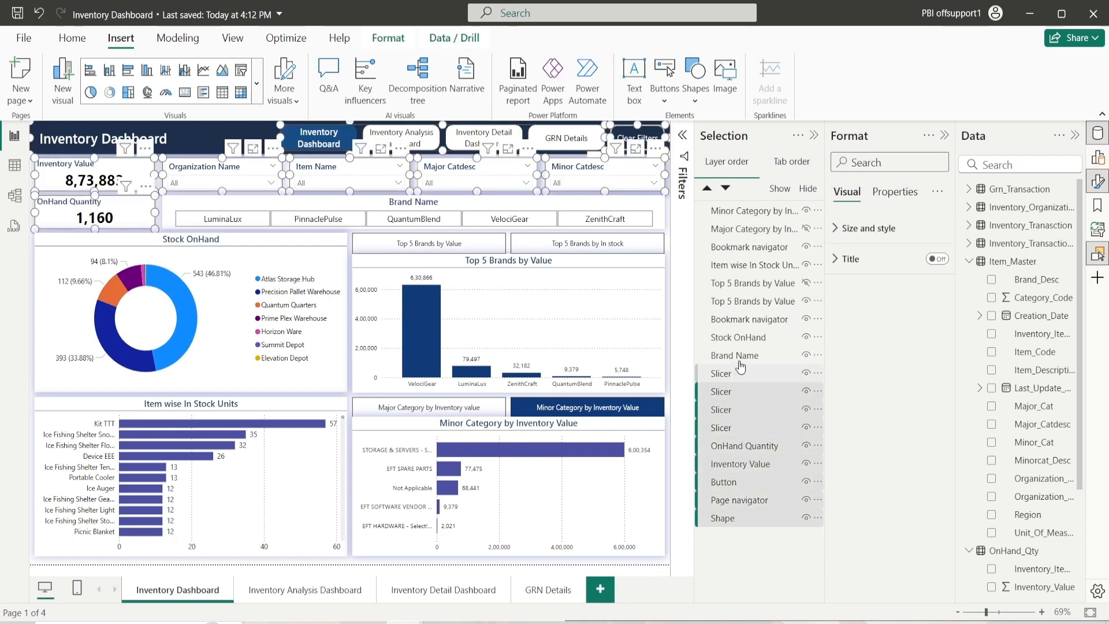
left_click(744, 356, "shift")
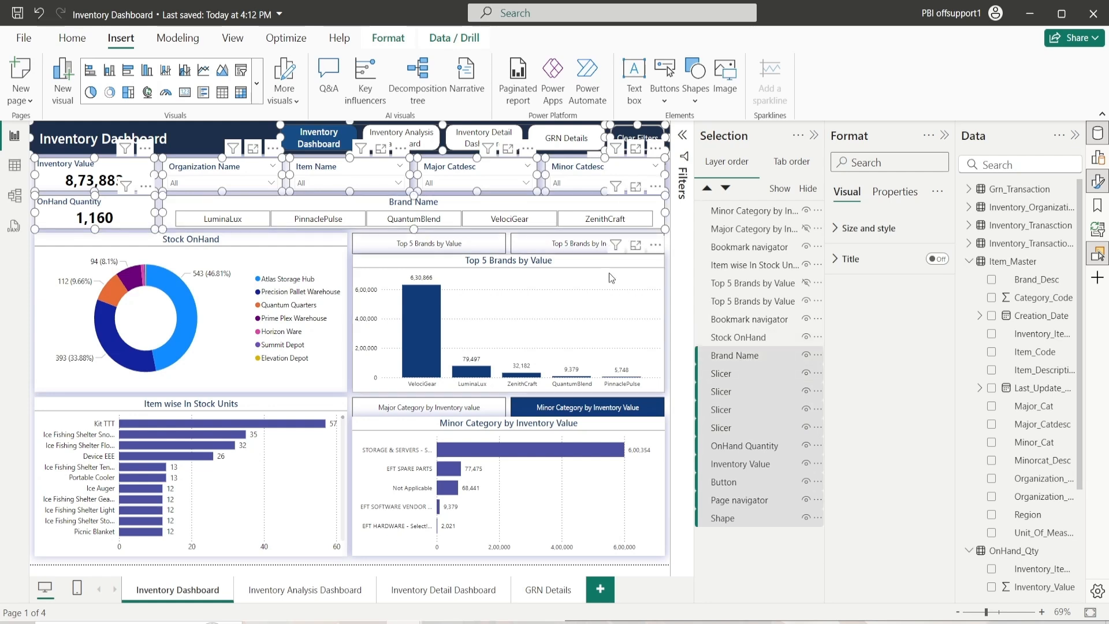
Step: Paste the copied header, cards and slicers onto the Inventory Analysis Dashboard page, keeping them in sync with the originals
left_click(312, 590)
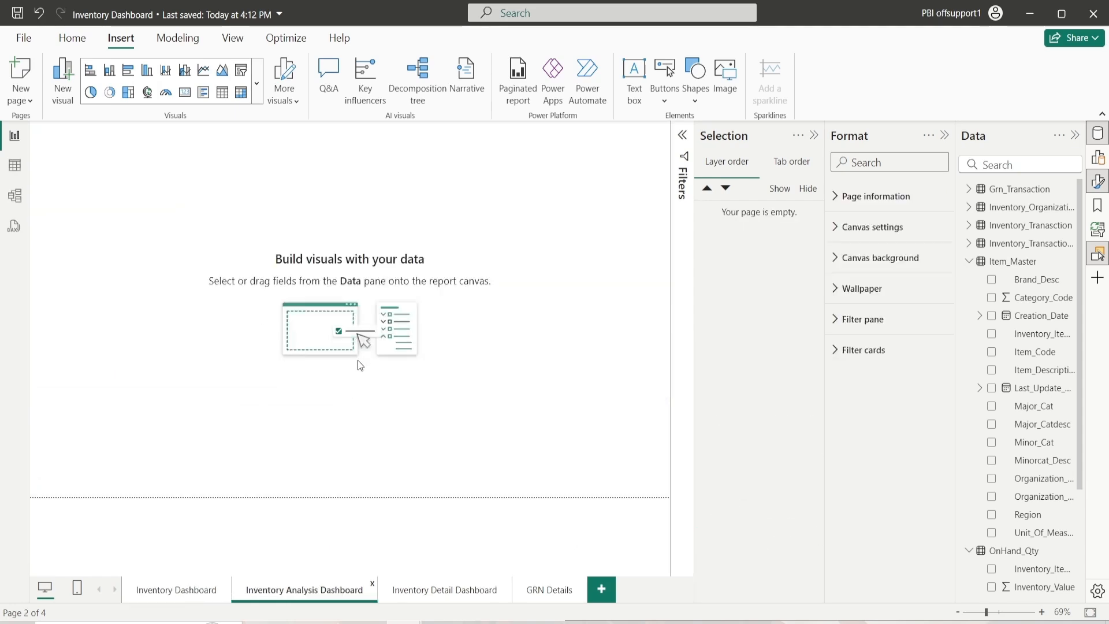
key("ctrl+v")
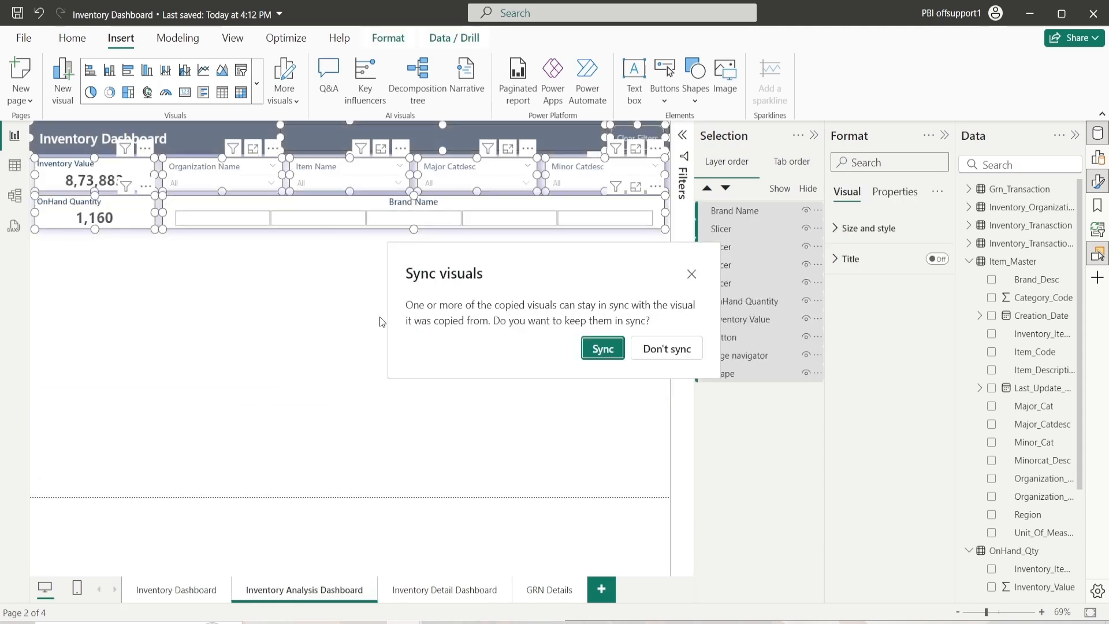
left_click(589, 354)
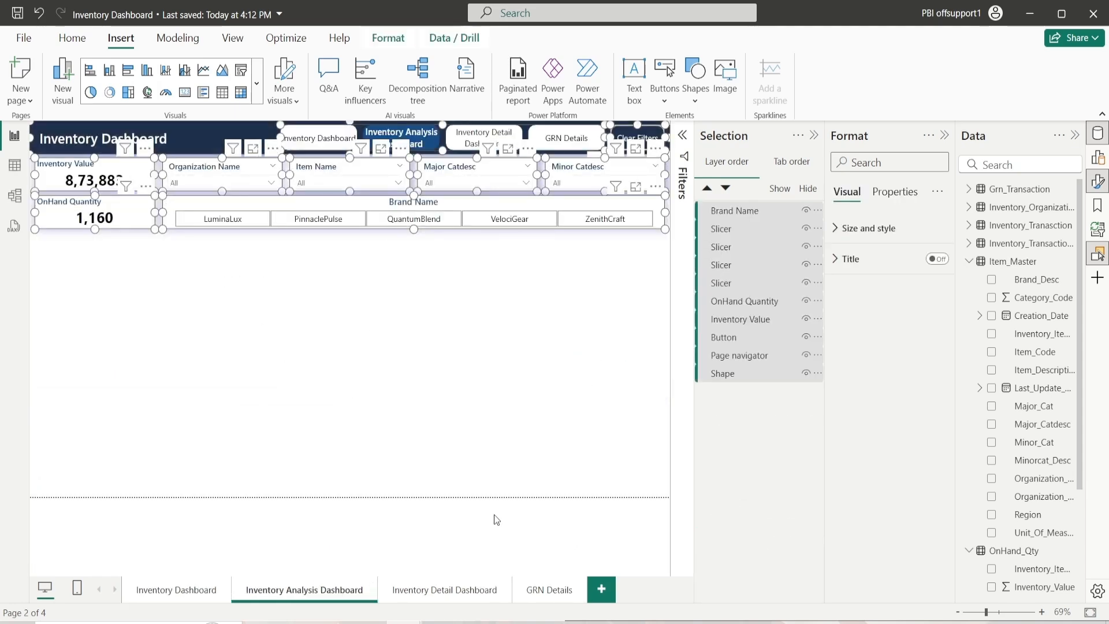
Step: Paste the same visuals onto the Inventory Detail Dashboard and GRN Details pages, keeping them in sync
left_click(439, 591)
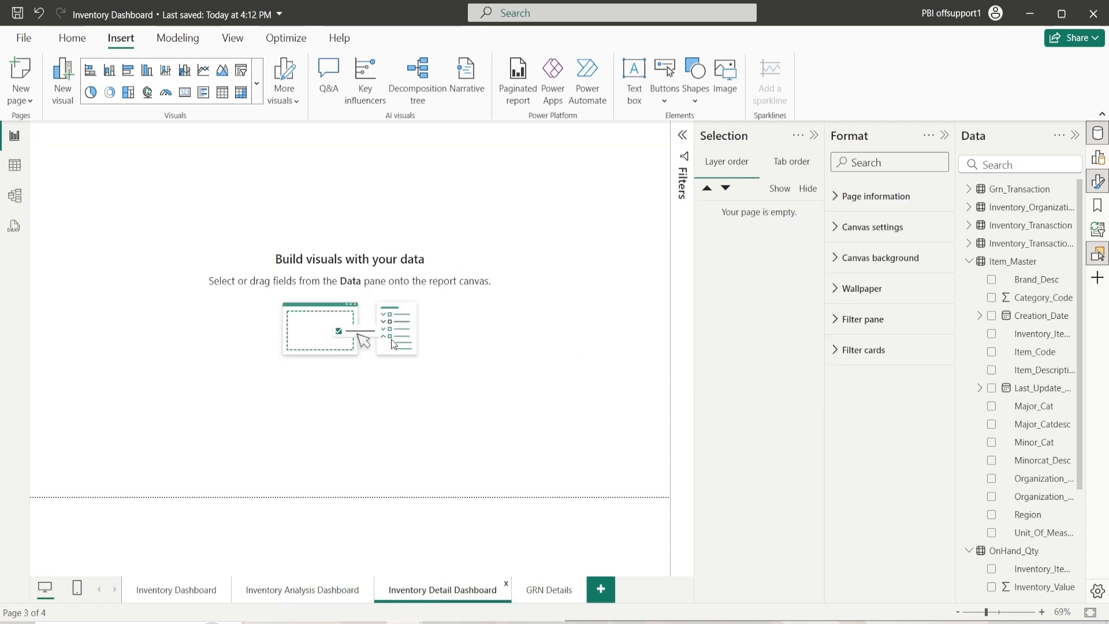
key("ctrl+v")
left_click(601, 348)
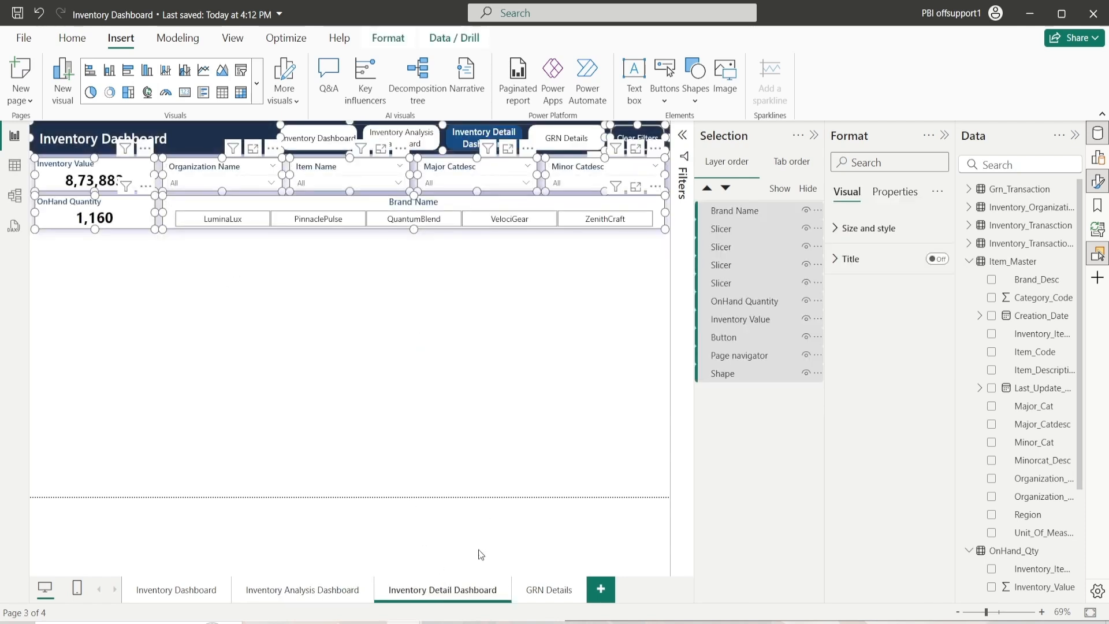
left_click(536, 592)
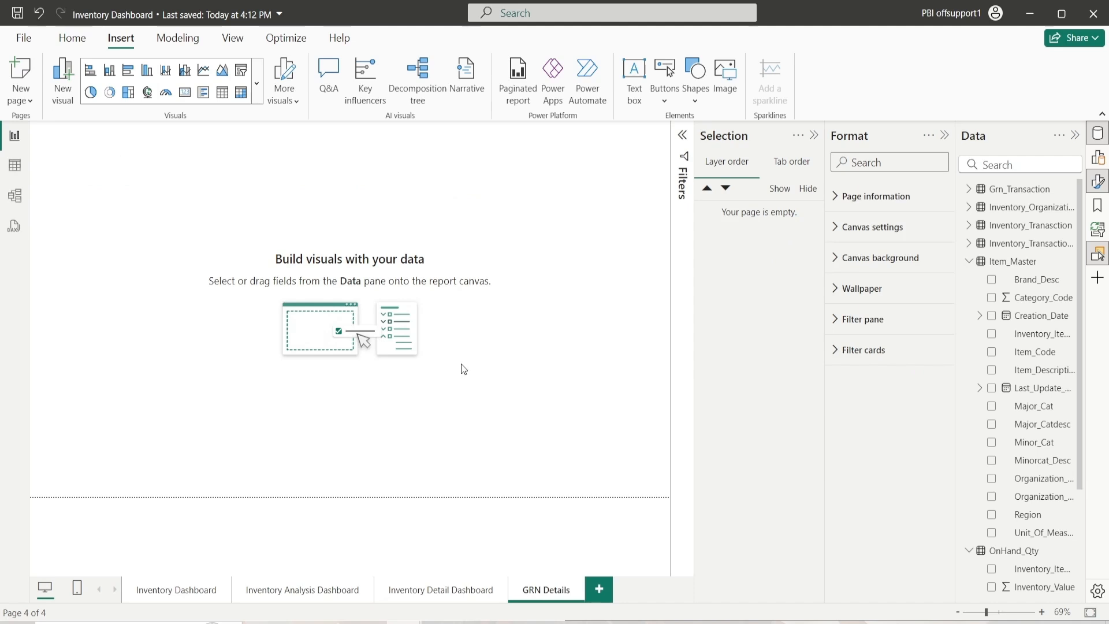
key("ctrl+v")
key("Return")
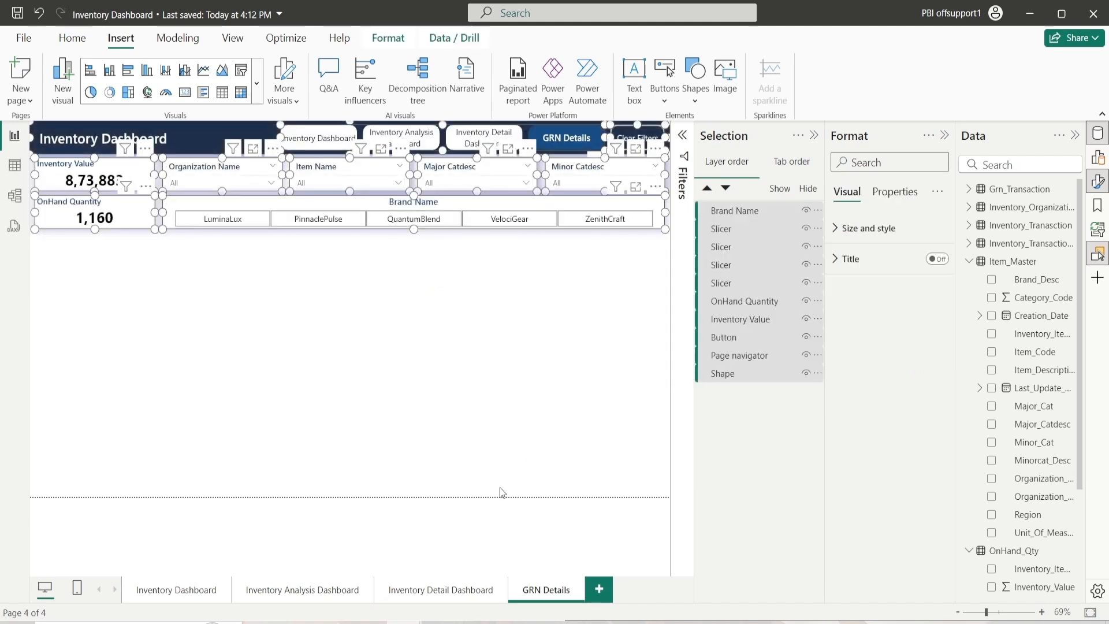
Step: Return to the Inventory Analysis Dashboard page and compare the brand-wise and item-wise Sales Order Issue charts in the browser's reference report
left_click(313, 592)
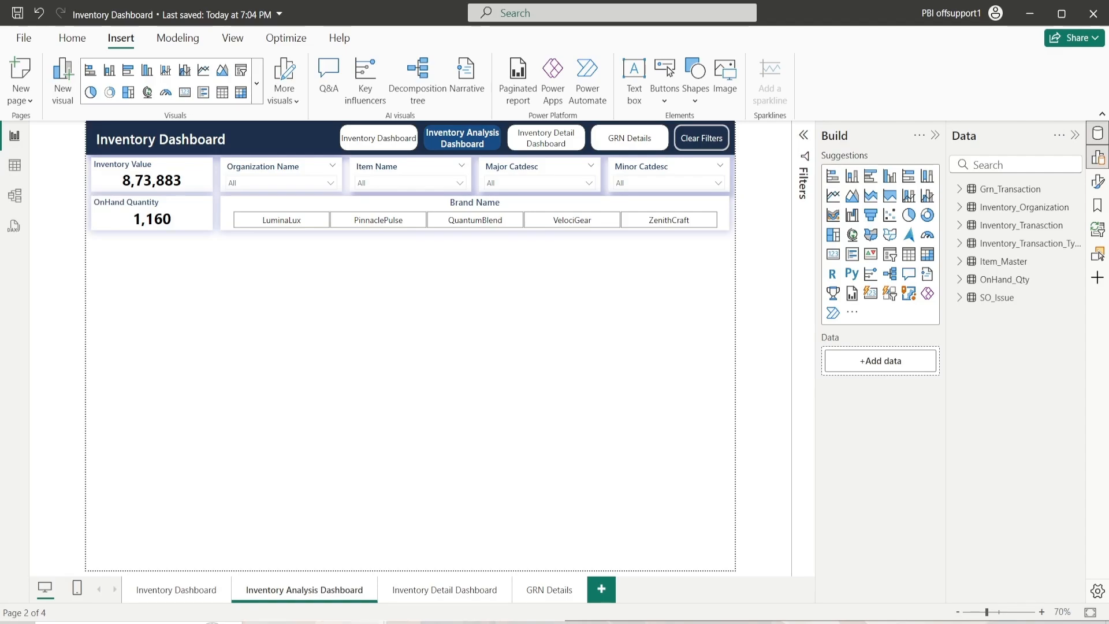
left_click(349, 611)
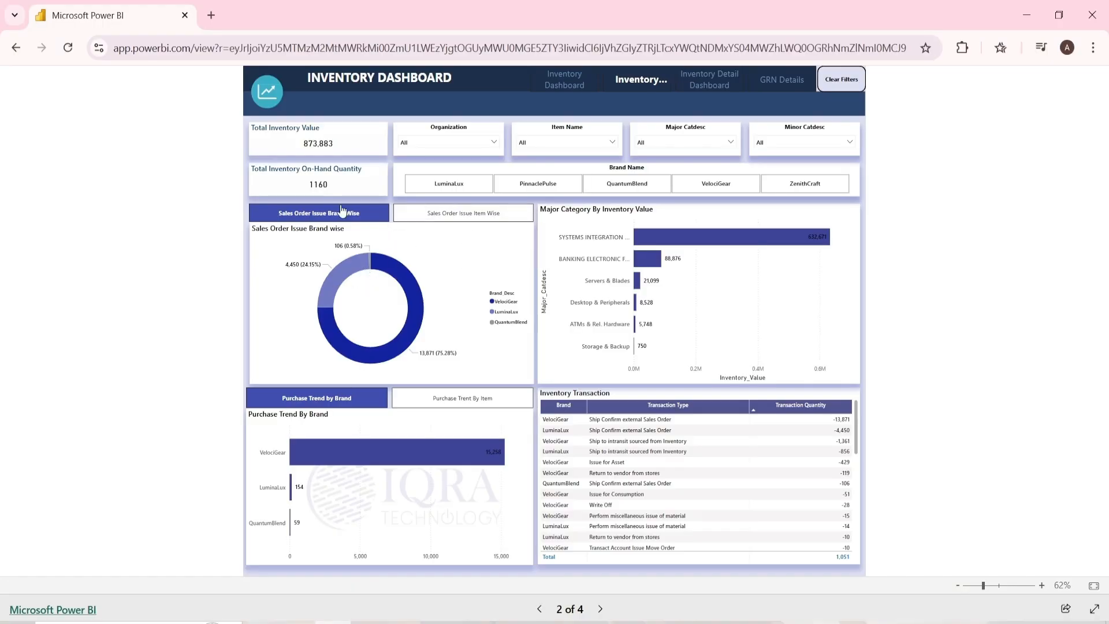
left_click(417, 219)
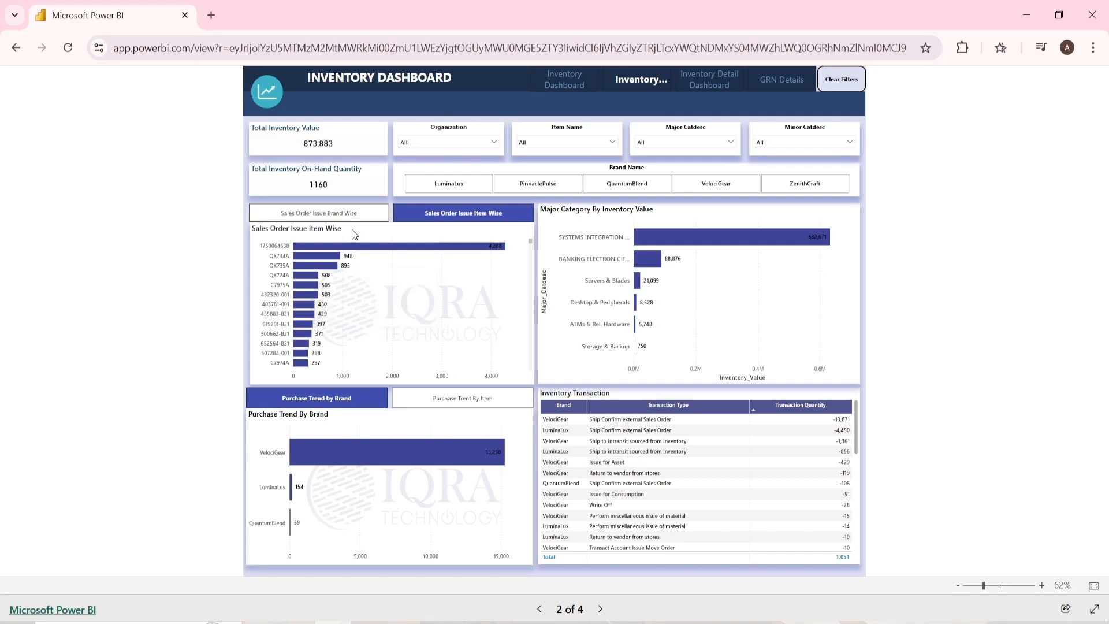
left_click(341, 215)
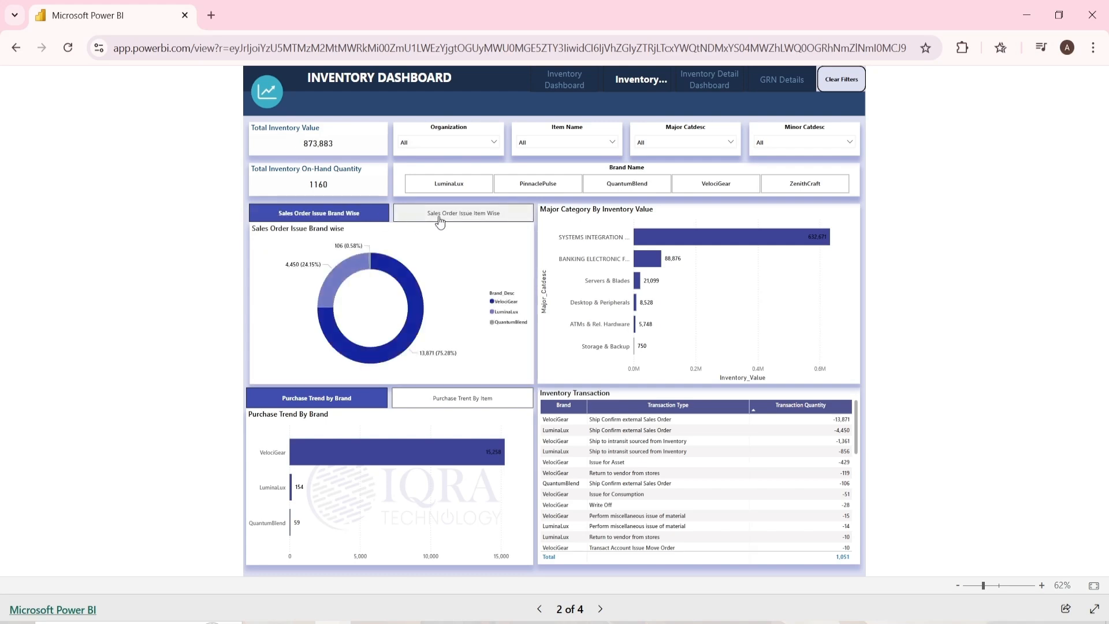
left_click(440, 221)
left_click(386, 219)
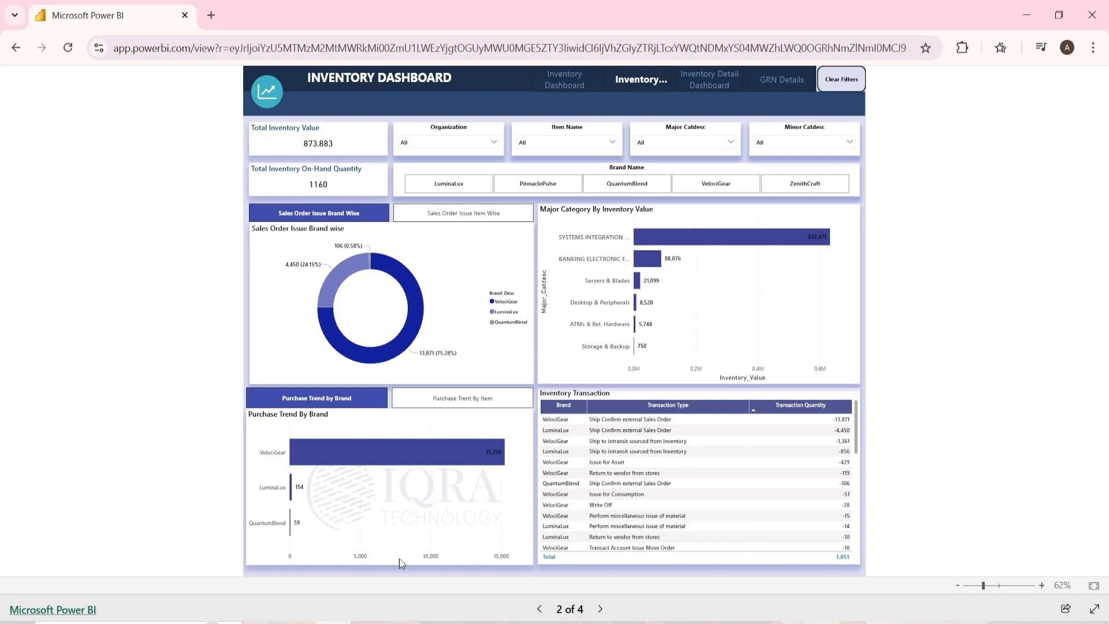
left_click(368, 622)
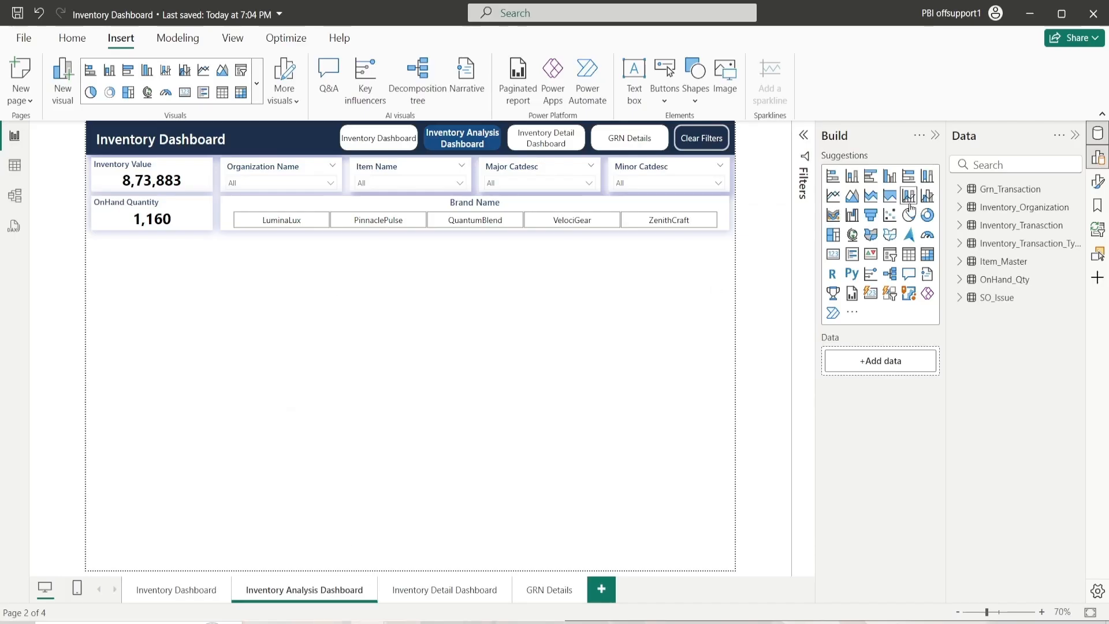
Step: Add a donut chart below the Inventory Value and OnHand Quantity cards, with height 305 and width 625
left_click(926, 217)
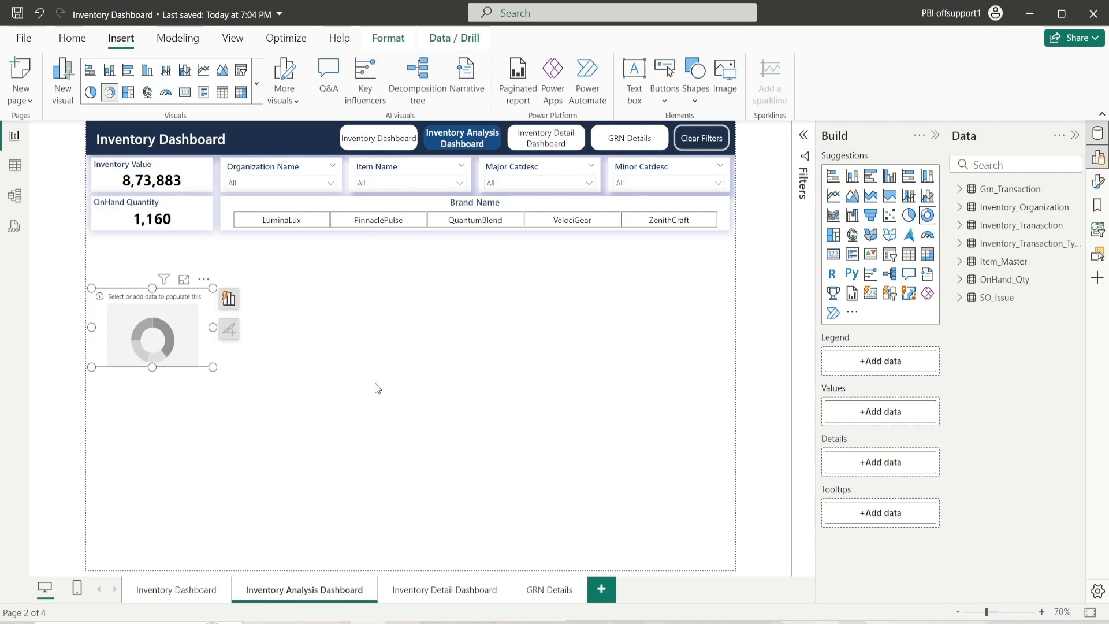
left_click_drag(177, 342, 265, 283)
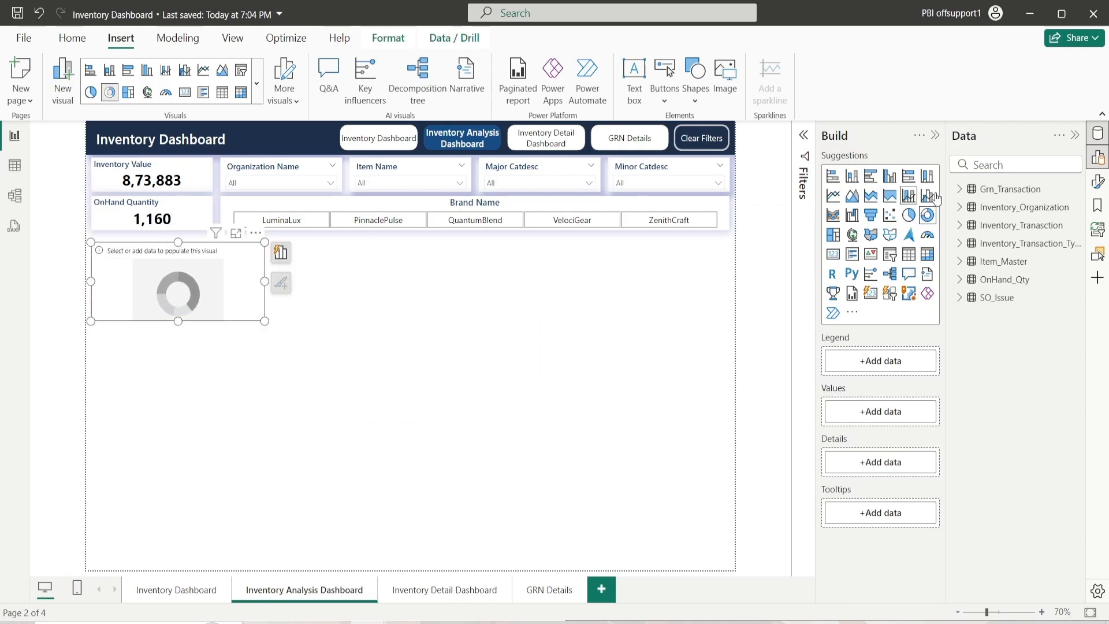
left_click(1098, 182)
left_click(727, 238)
left_click(722, 306)
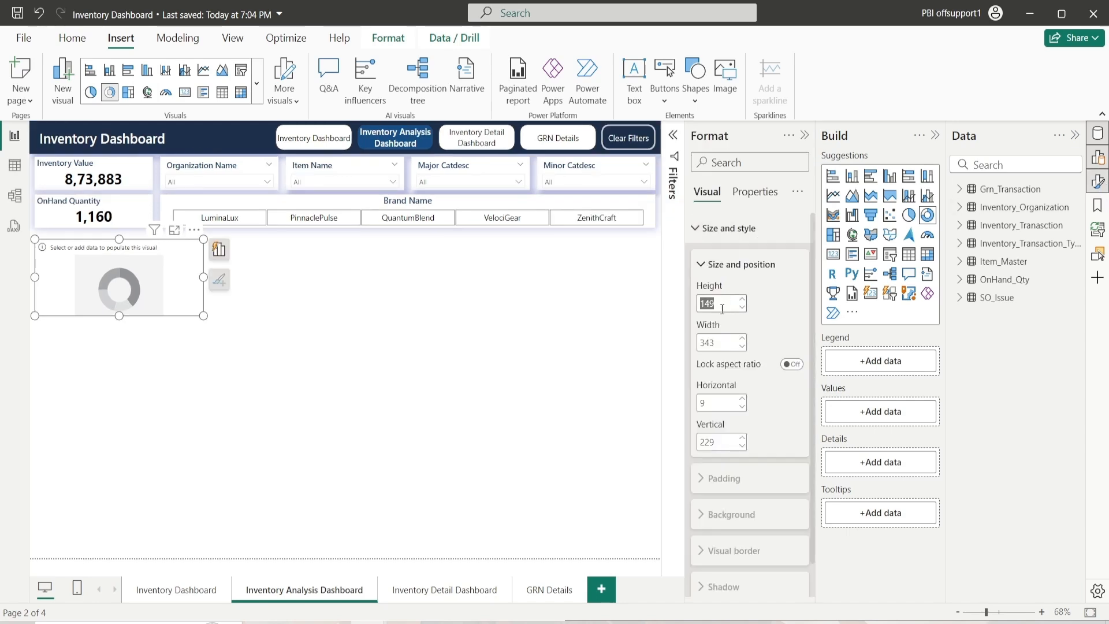
type("305")
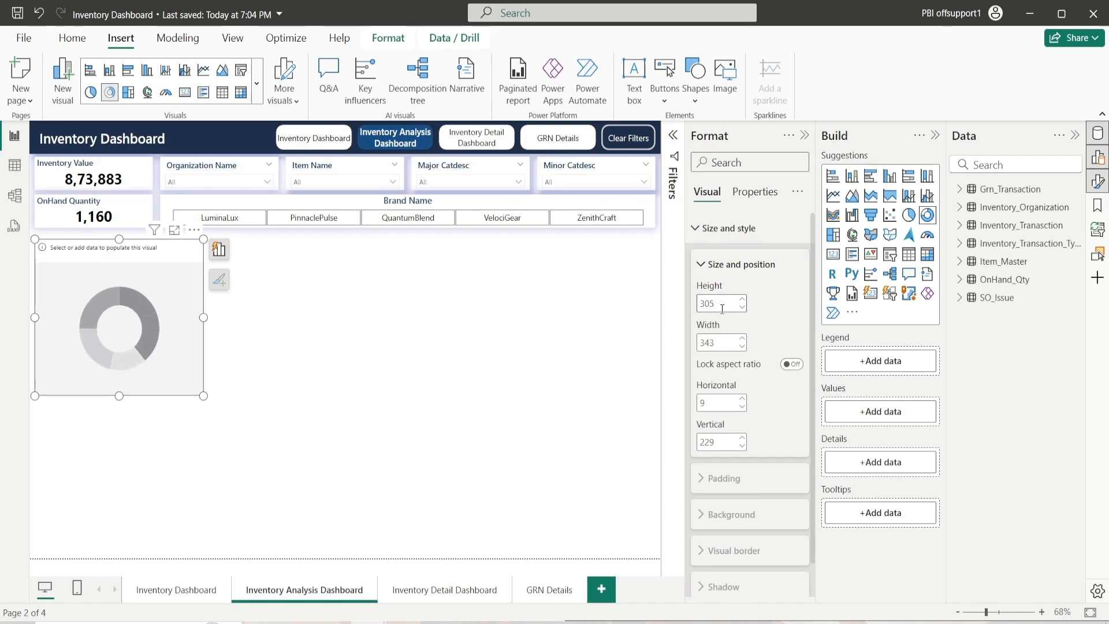
left_click(721, 343)
type("625")
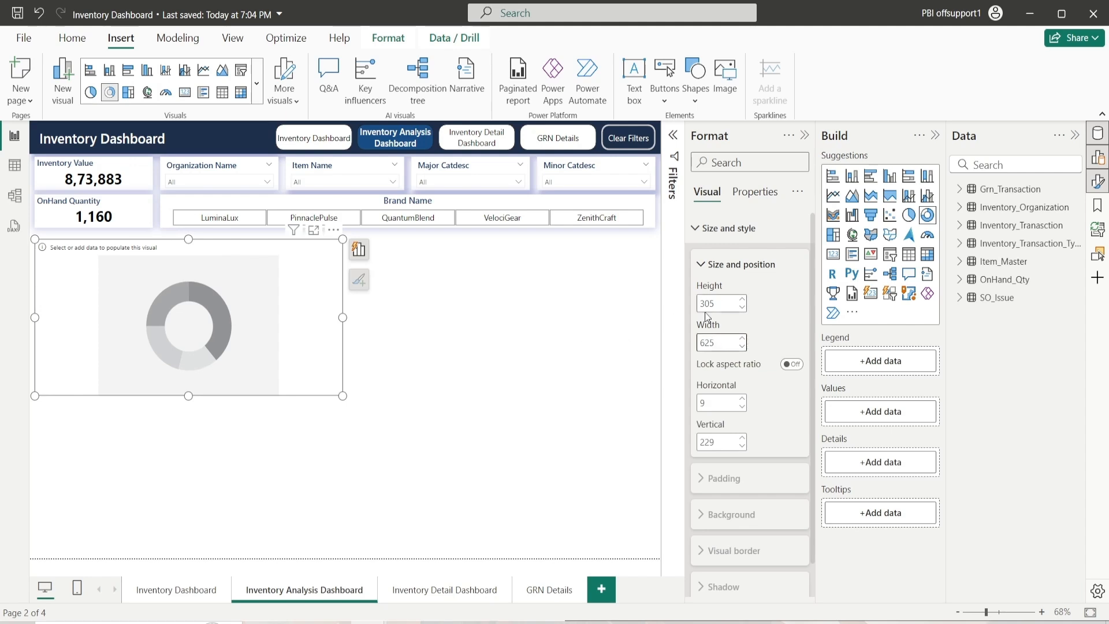
Step: Position the donut chart at horizontal 10 and vertical 215
left_click(743, 398)
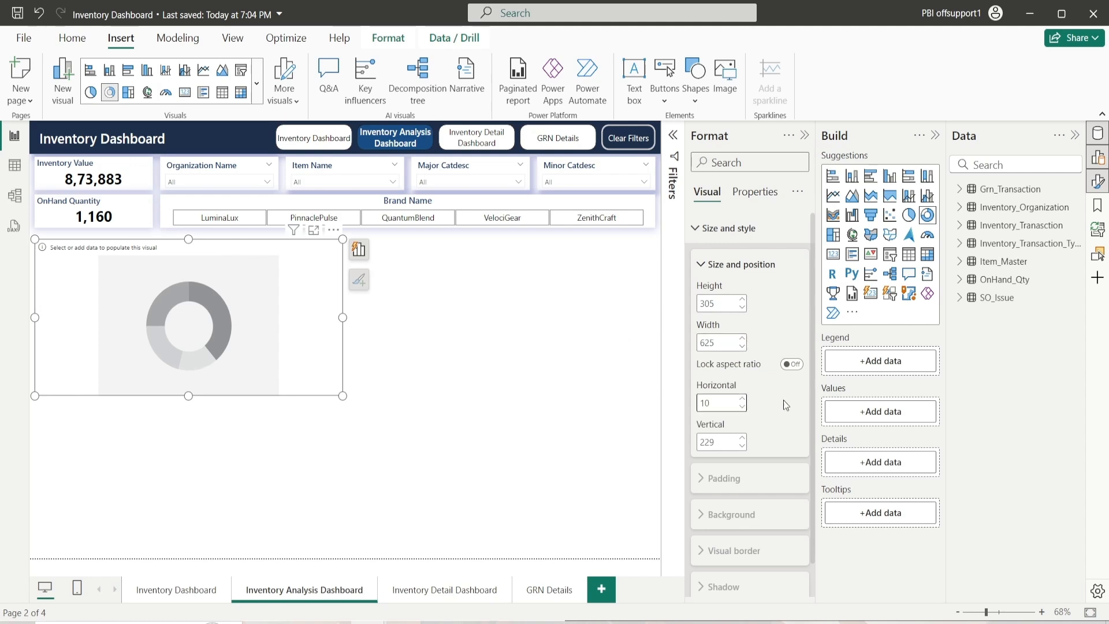
left_click(743, 446)
left_click(743, 446)
left_click(743, 446)
left_click(743, 446)
left_click(731, 447)
type("2")
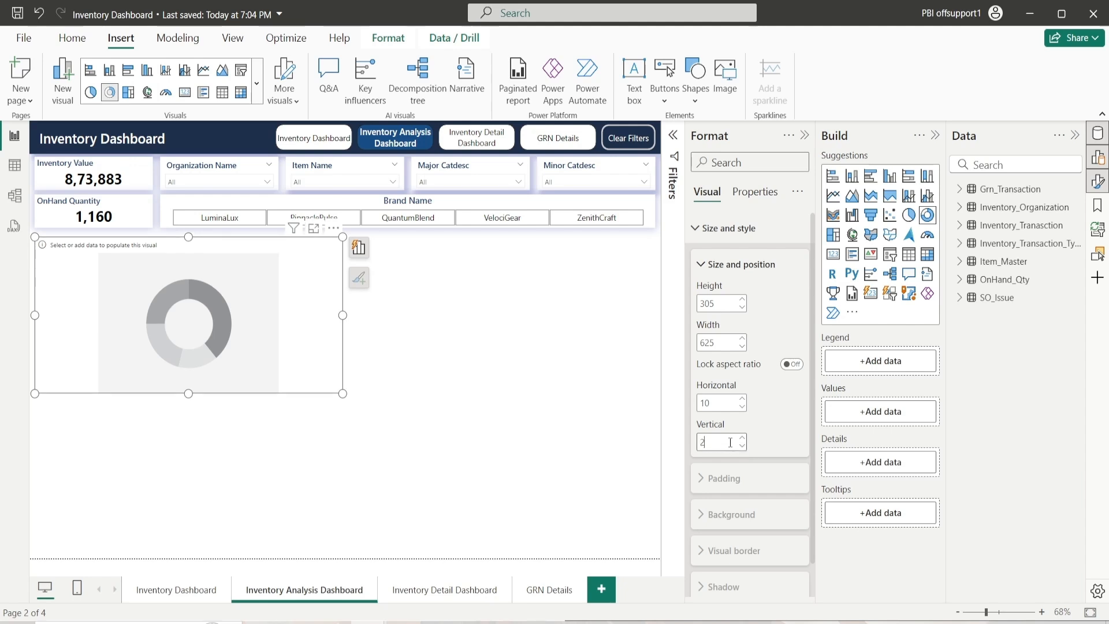
key("Return")
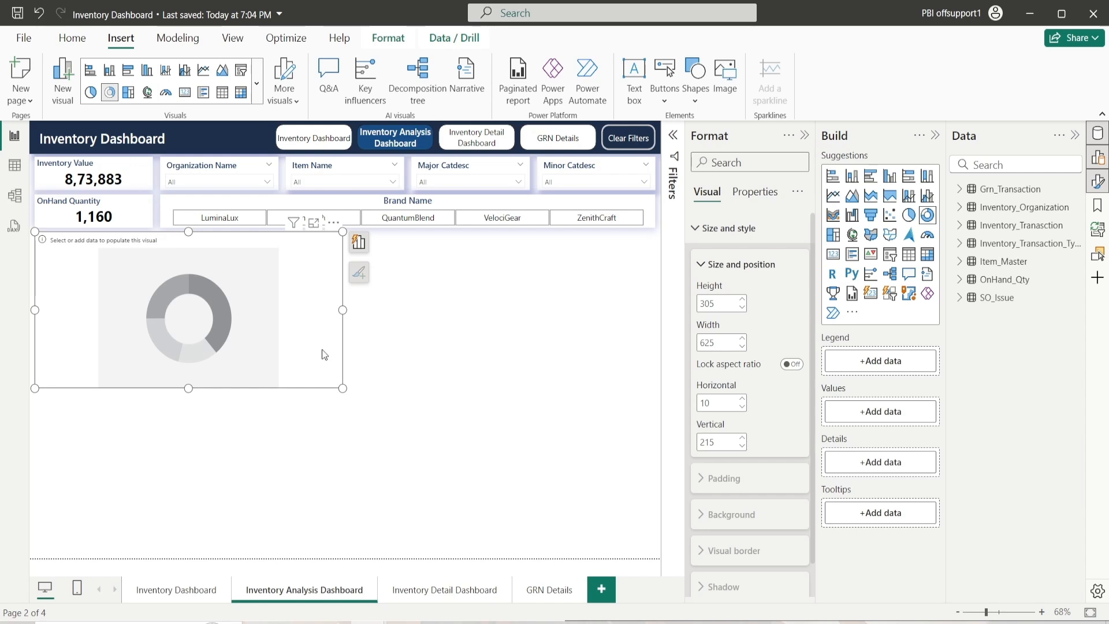
left_click(730, 264)
Step: Find the Brand_Desc field in Item_Master and use it as the donut chart's legend
left_click(989, 165)
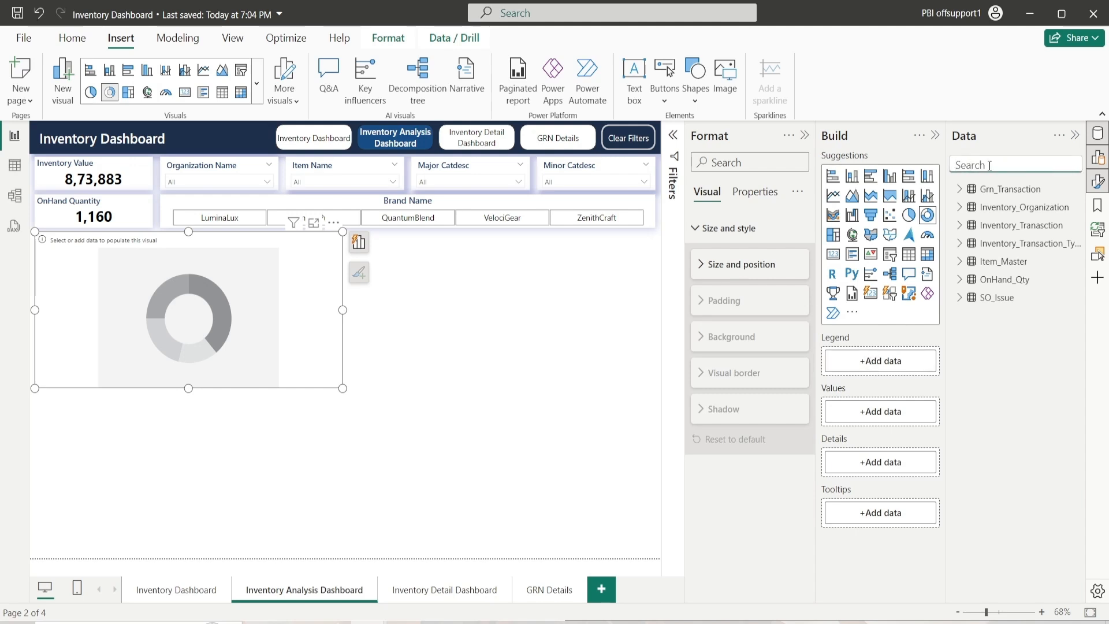
type("Bran")
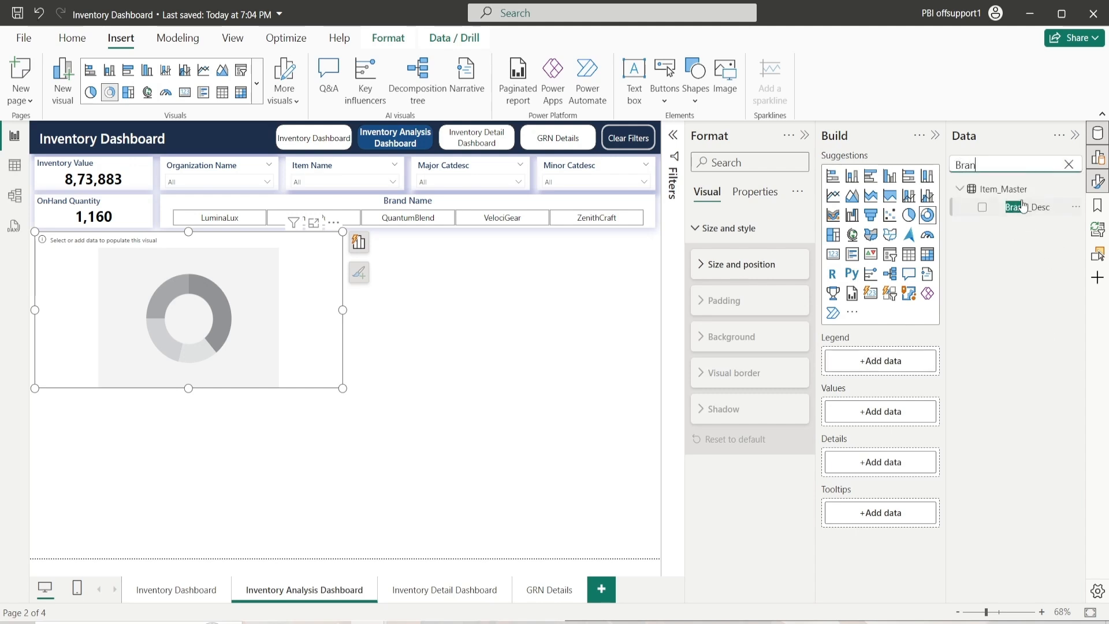
left_click_drag(1020, 208, 915, 365)
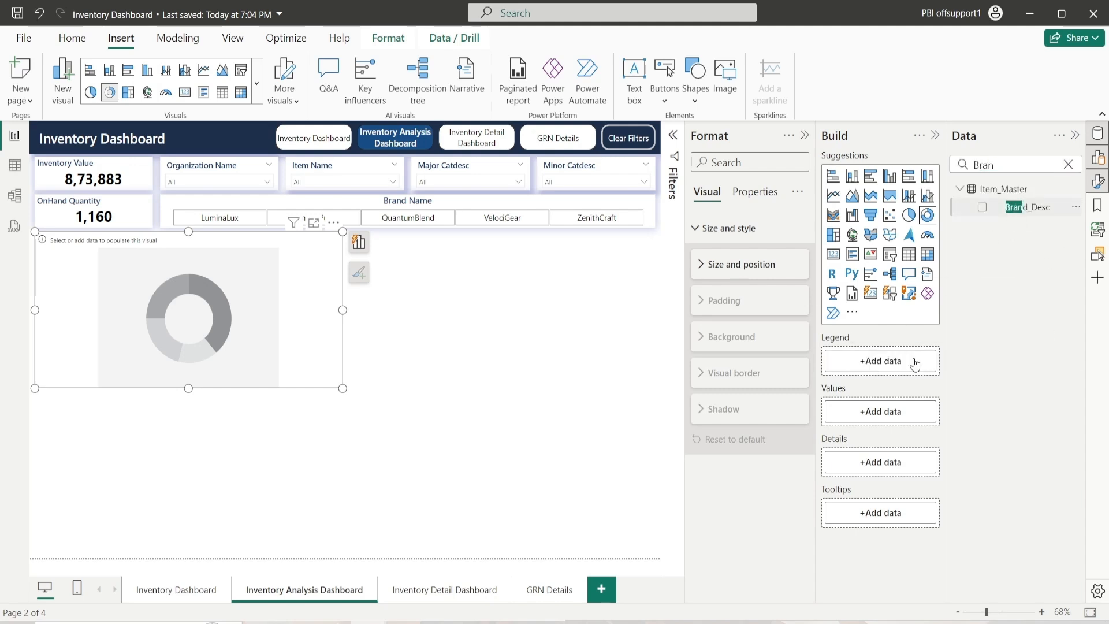
left_click(1066, 164)
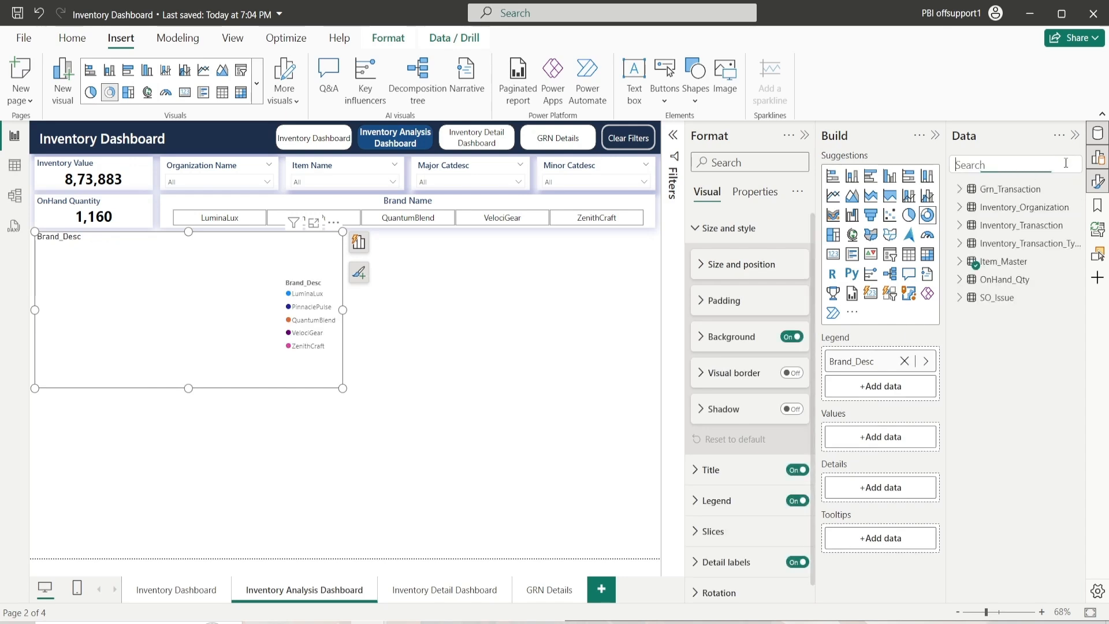
left_click(960, 298)
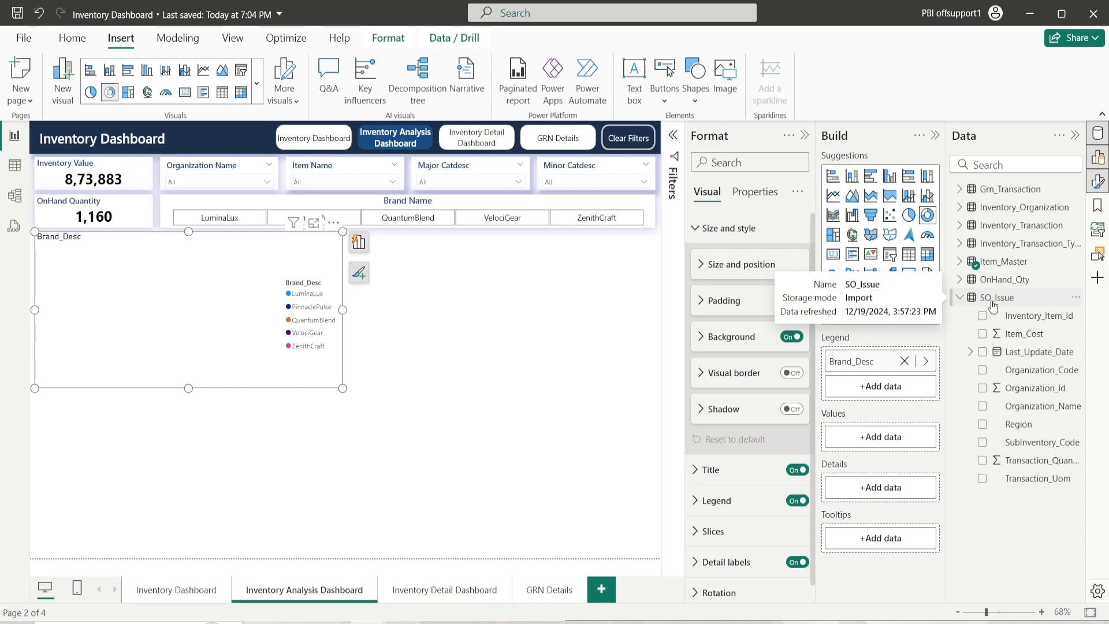
left_click(962, 298)
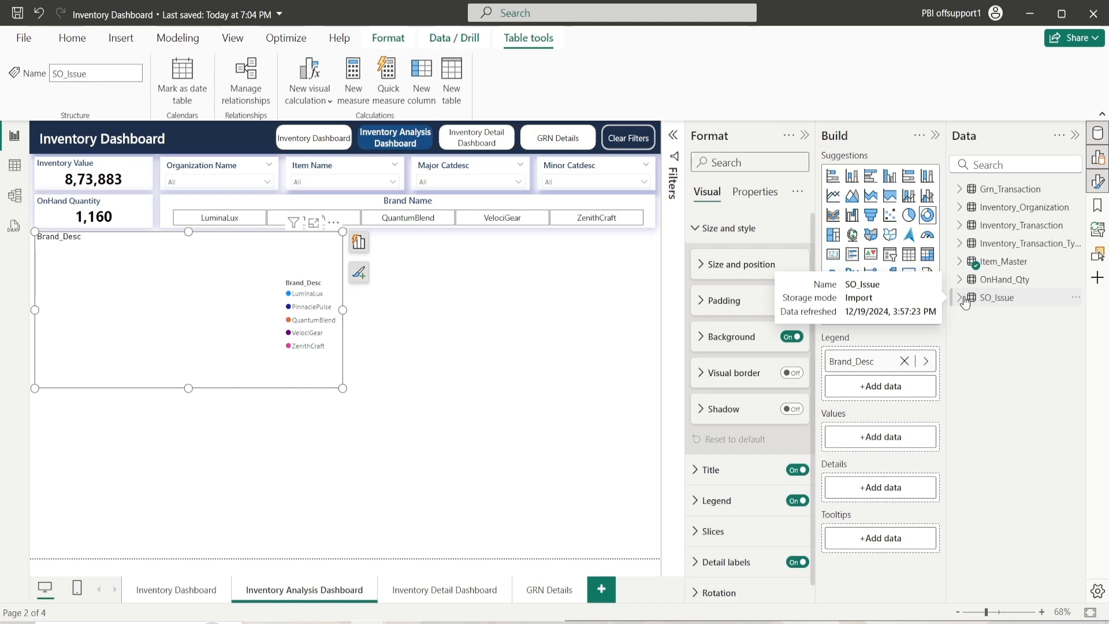
left_click(961, 299)
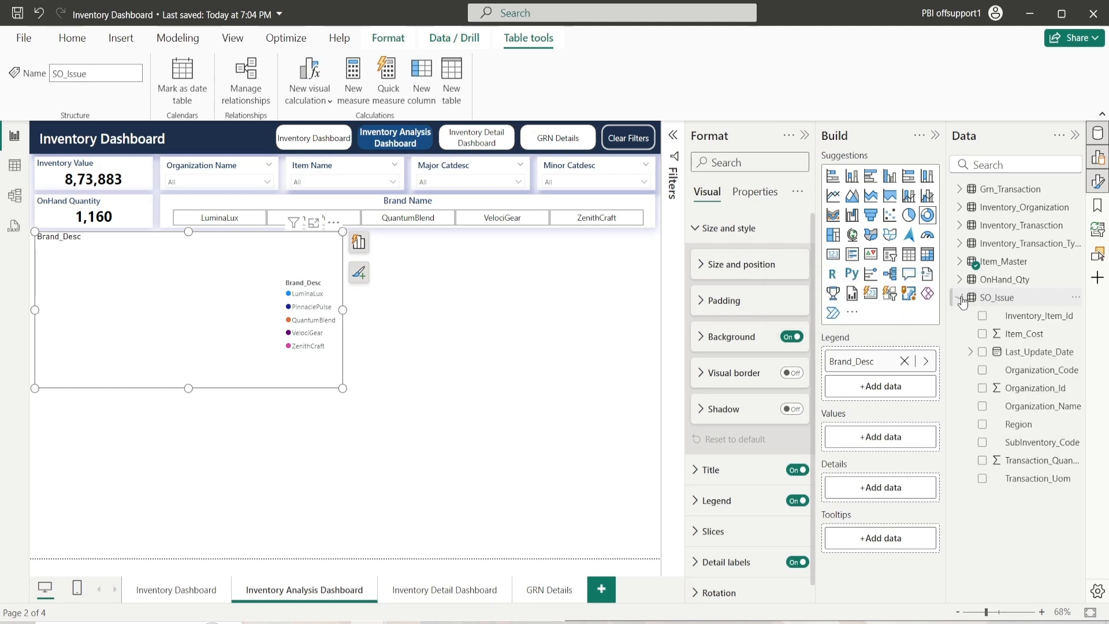
right_click(998, 300)
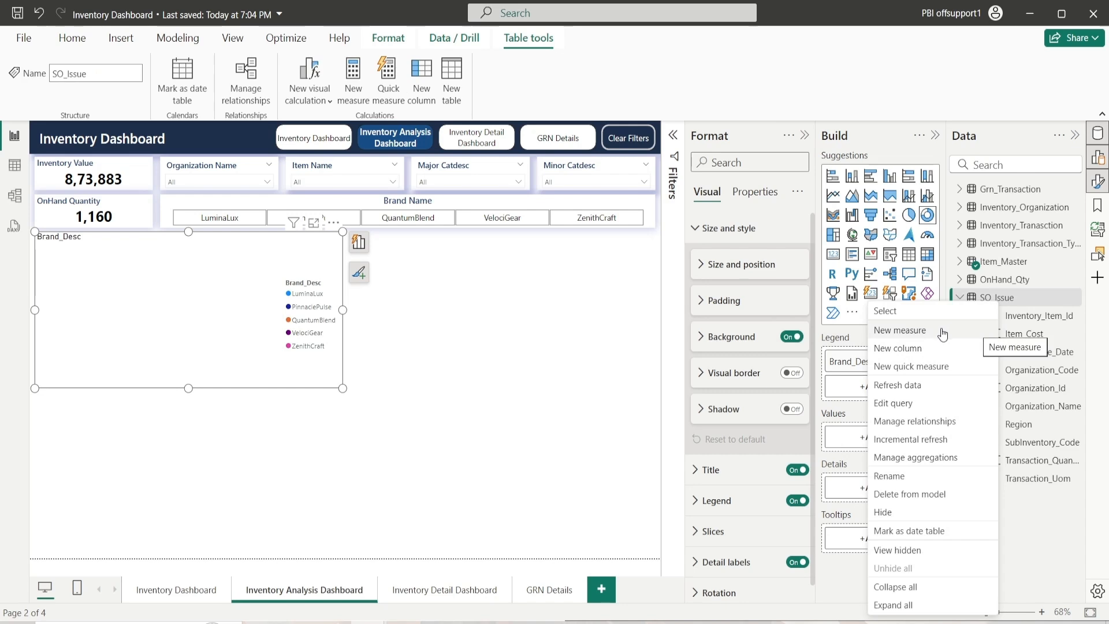
left_click(925, 332)
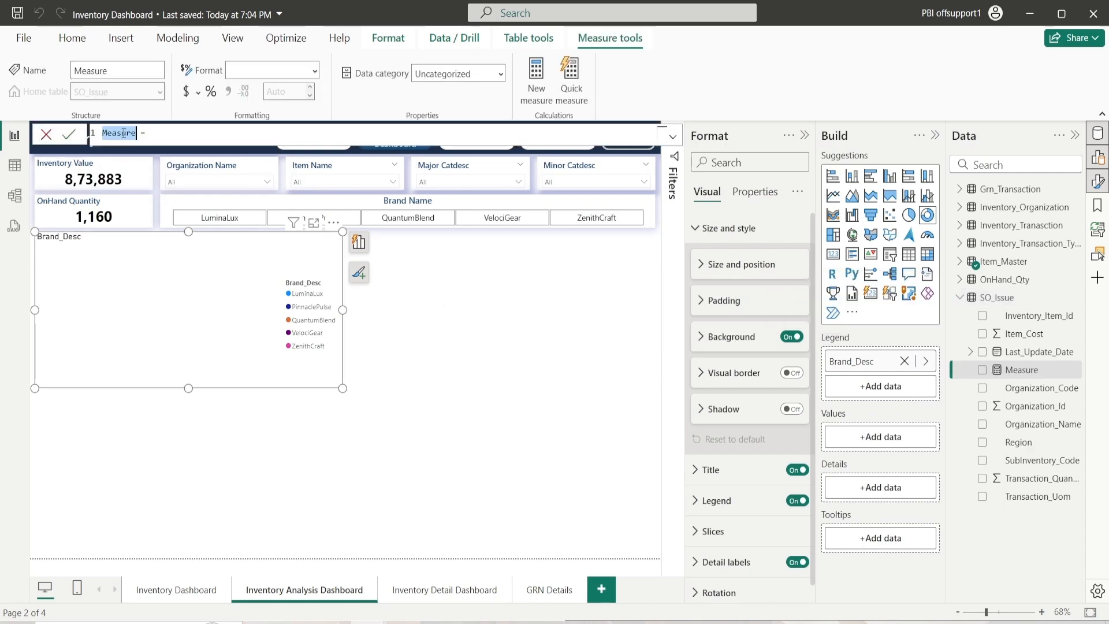
left_click(124, 133)
key("Escape")
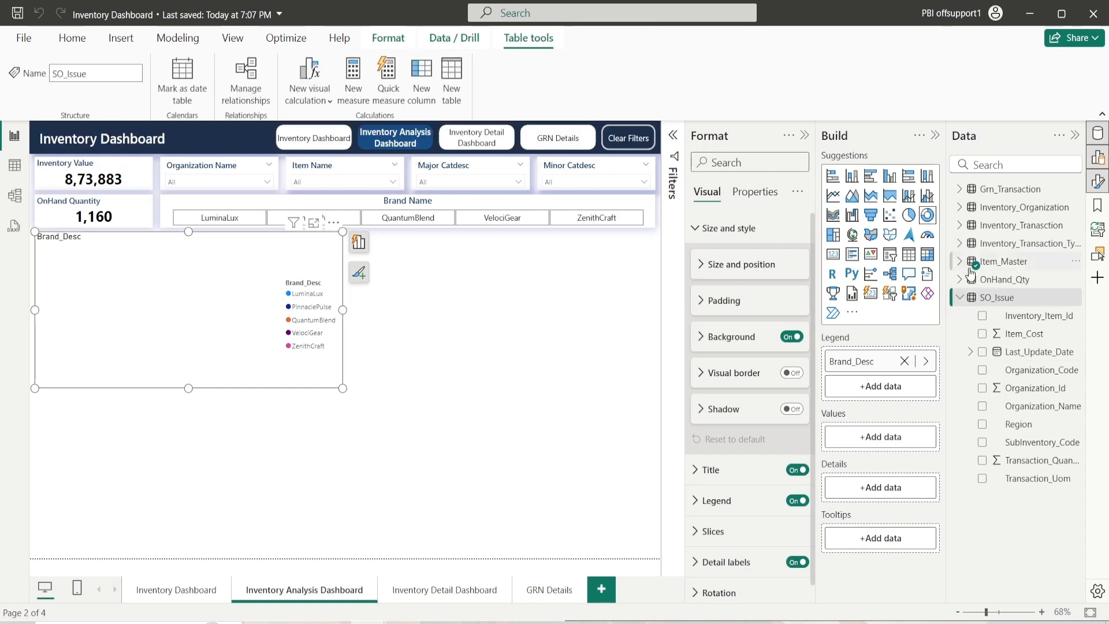
Step: Create a new measure named SO QTY in the SO_Issue table, starting its formula with SUMX over SO_Issue
right_click(1001, 301)
left_click(927, 327)
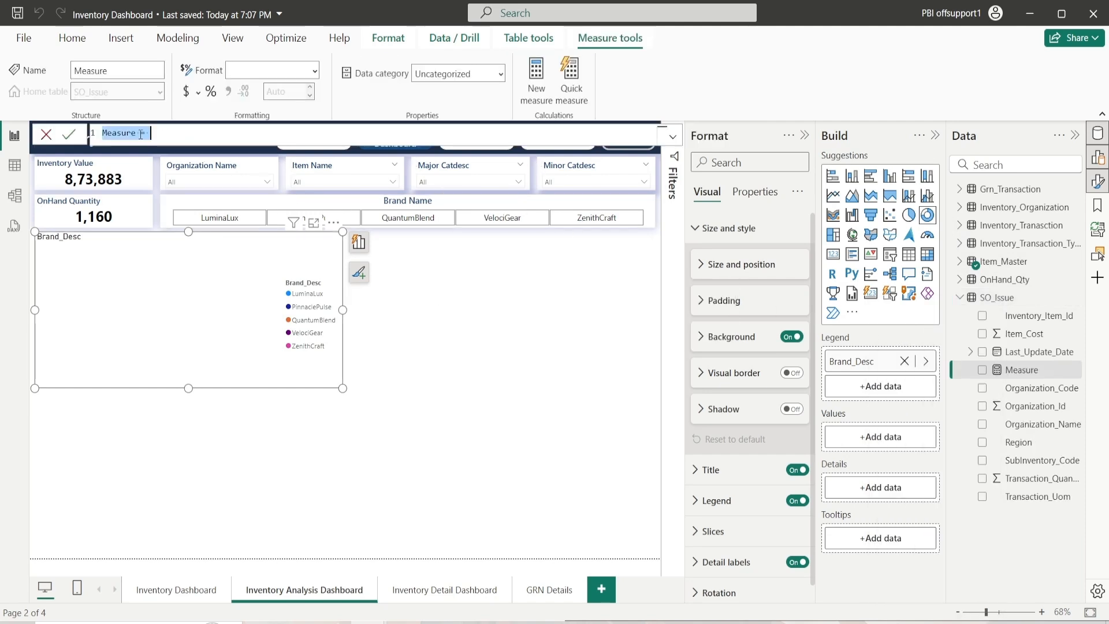
left_click(137, 133)
key("BackSpace")
key("BackSpace")
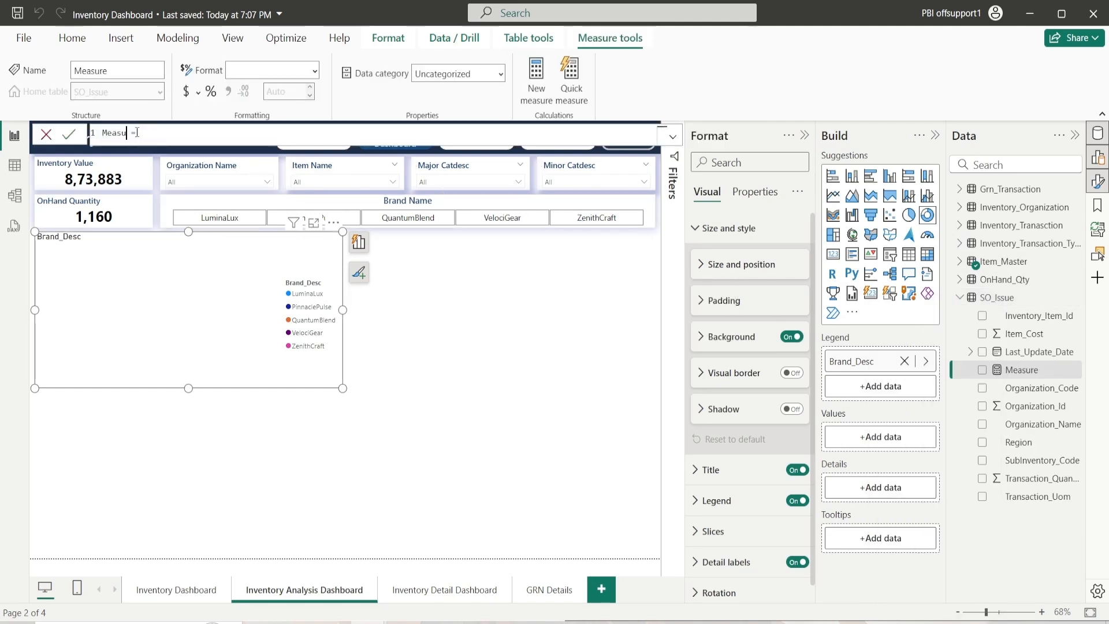
key("BackSpace")
key("BackSpace")
key("Right")
key("Right")
type("Y = SUM")
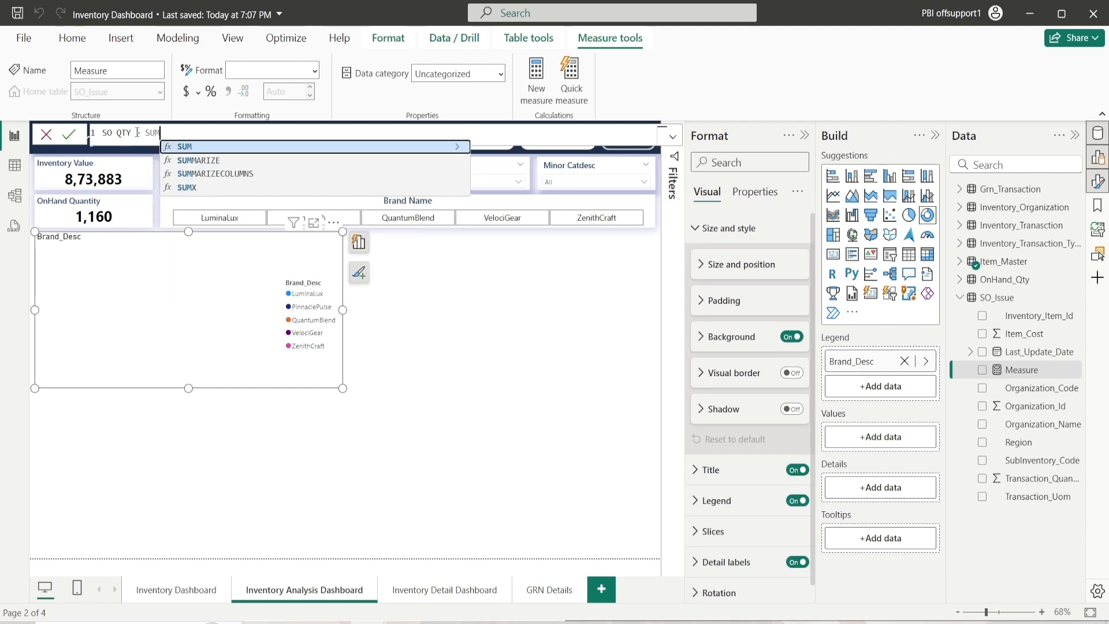
key("Down")
key("Down")
key("Down")
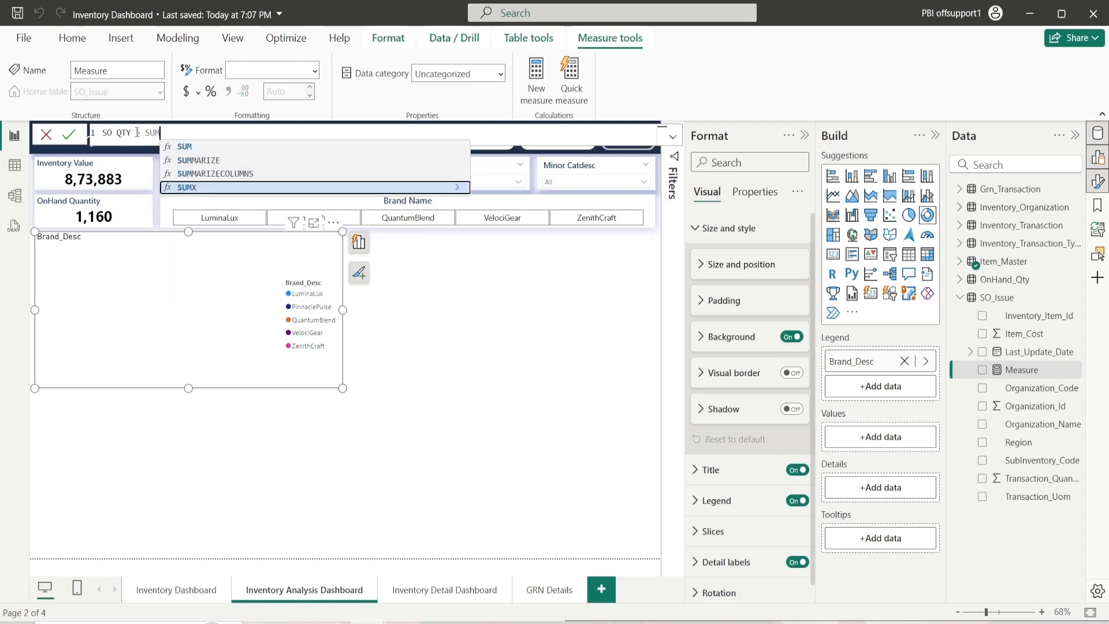
key("Tab")
type("So")
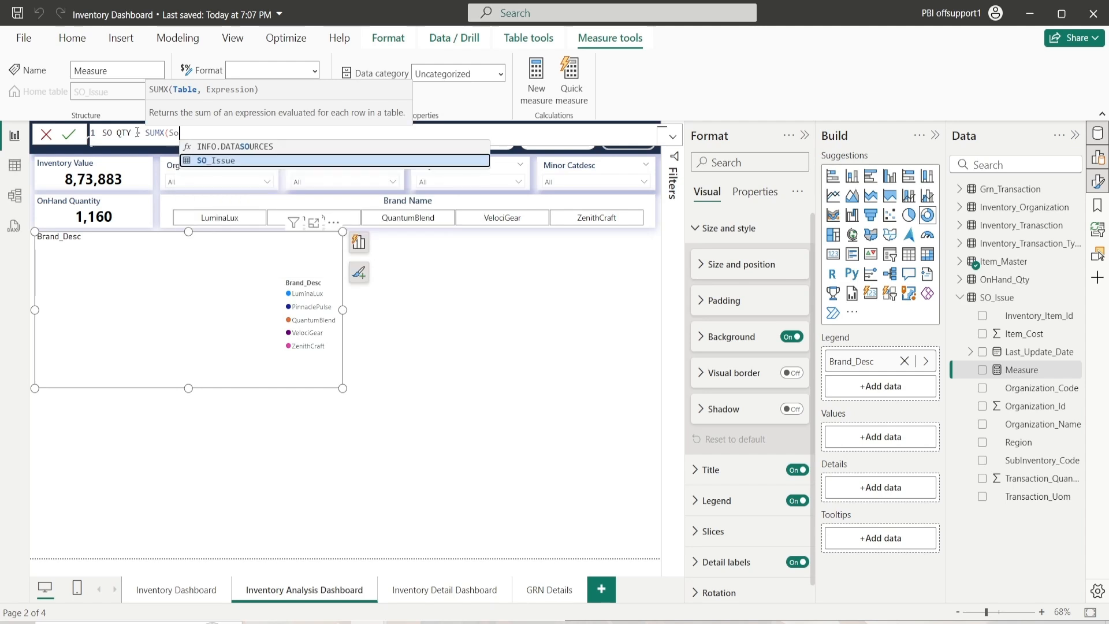
key("Tab")
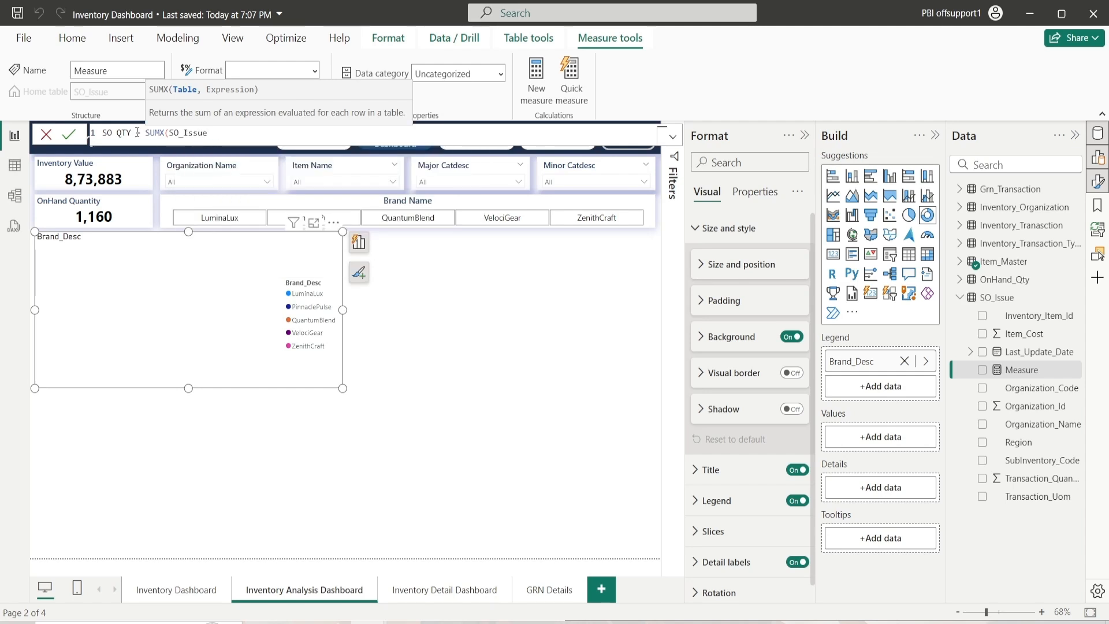
Step: Complete the SUMX expression on a second line as (SO_Issue[Transaction_Quantity] * -1) and commit the measure
type(", S")
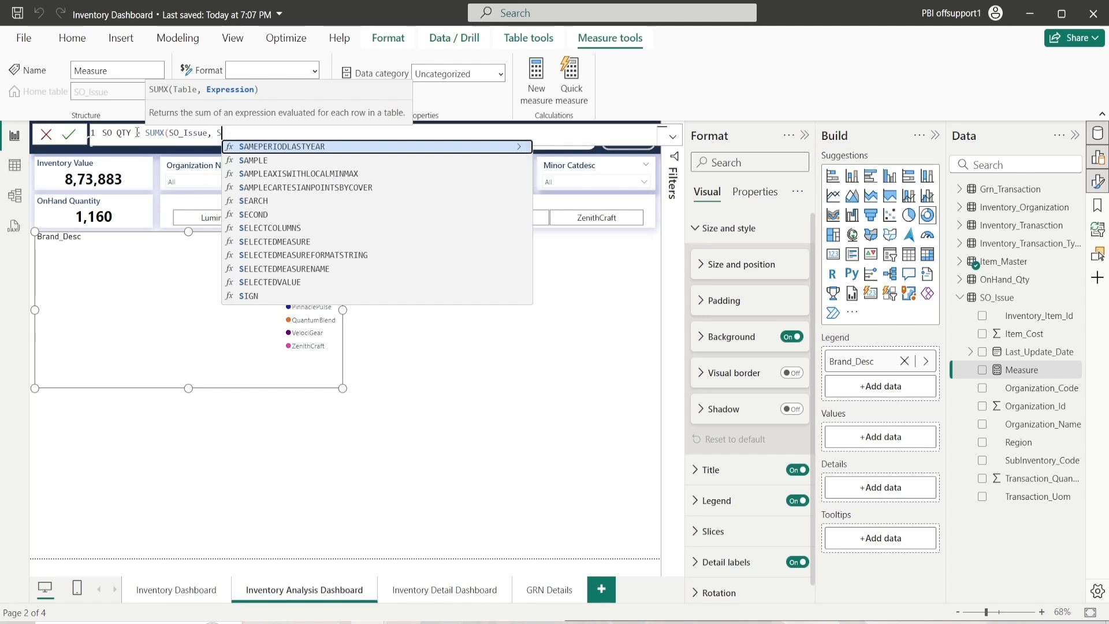
key("Escape")
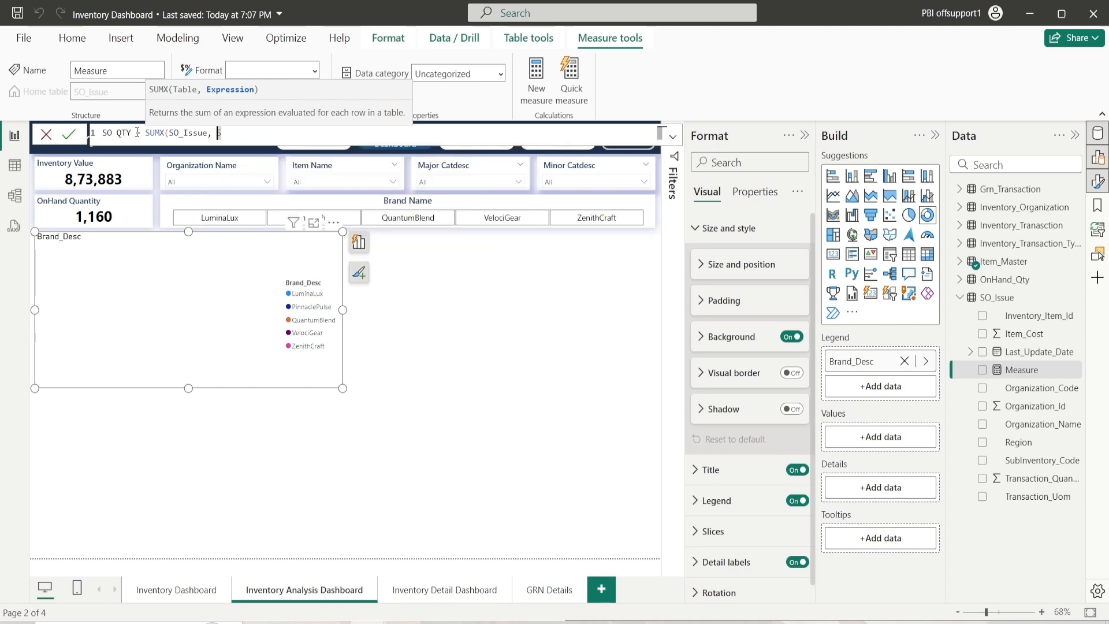
key("shift+Return")
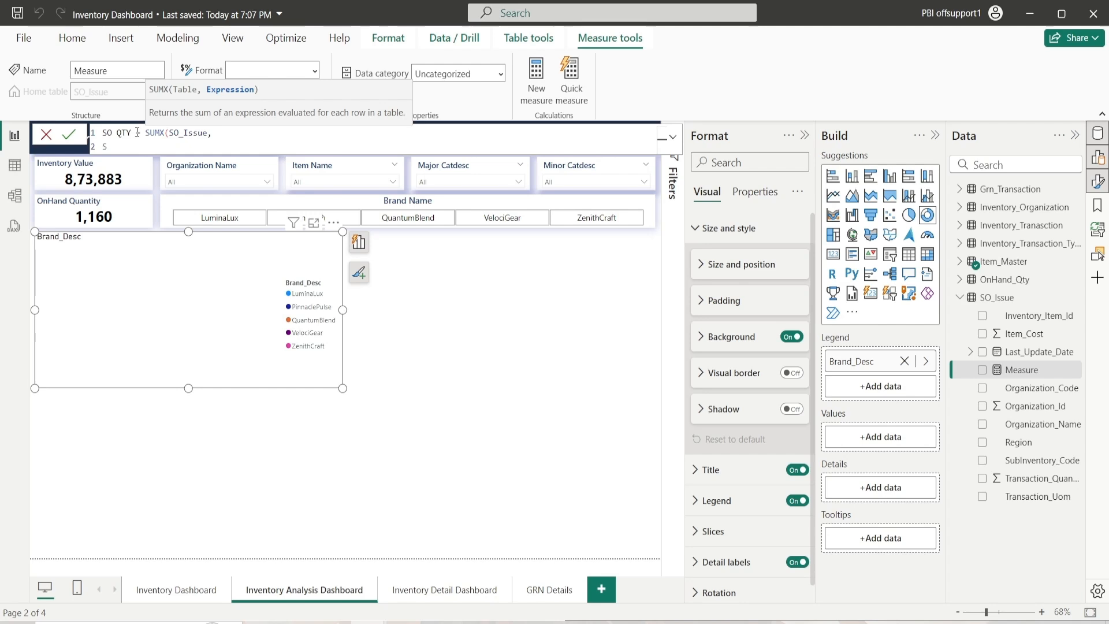
key("Tab")
type("o_")
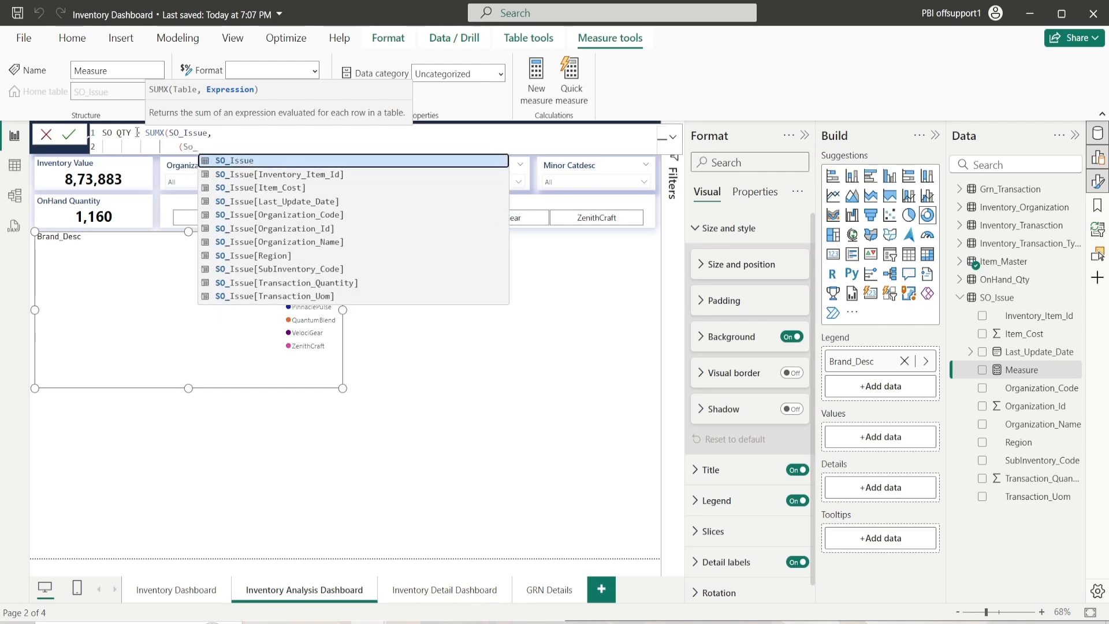
key("Down")
key("Down")
key("Down")
key("Down")
key("Down")
key("Down")
key("Down")
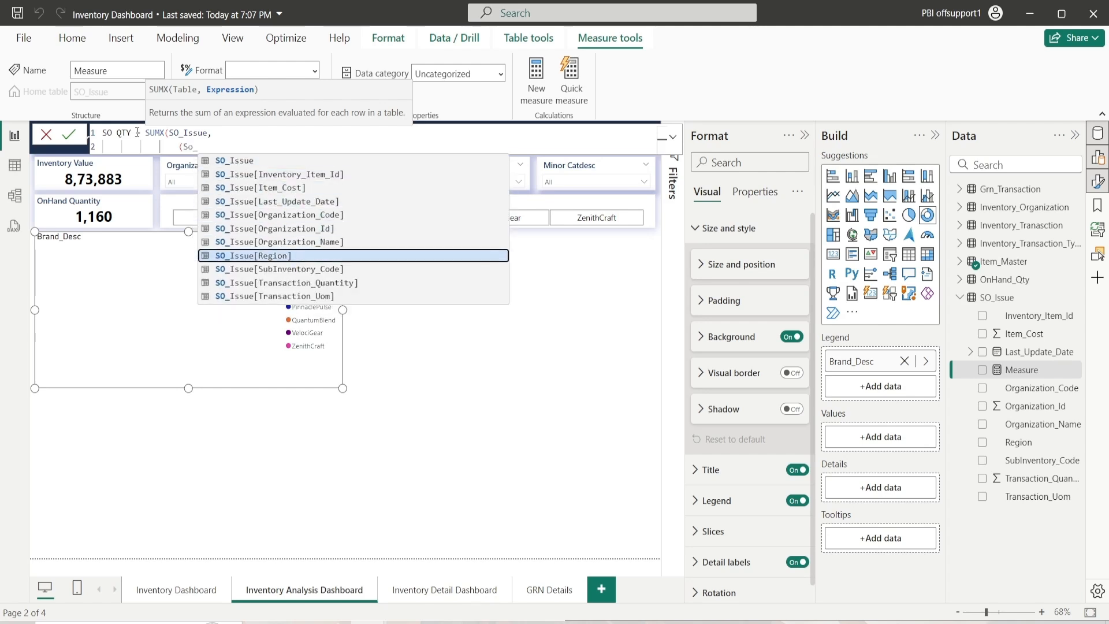
key("Down")
key("Down")
key("Tab")
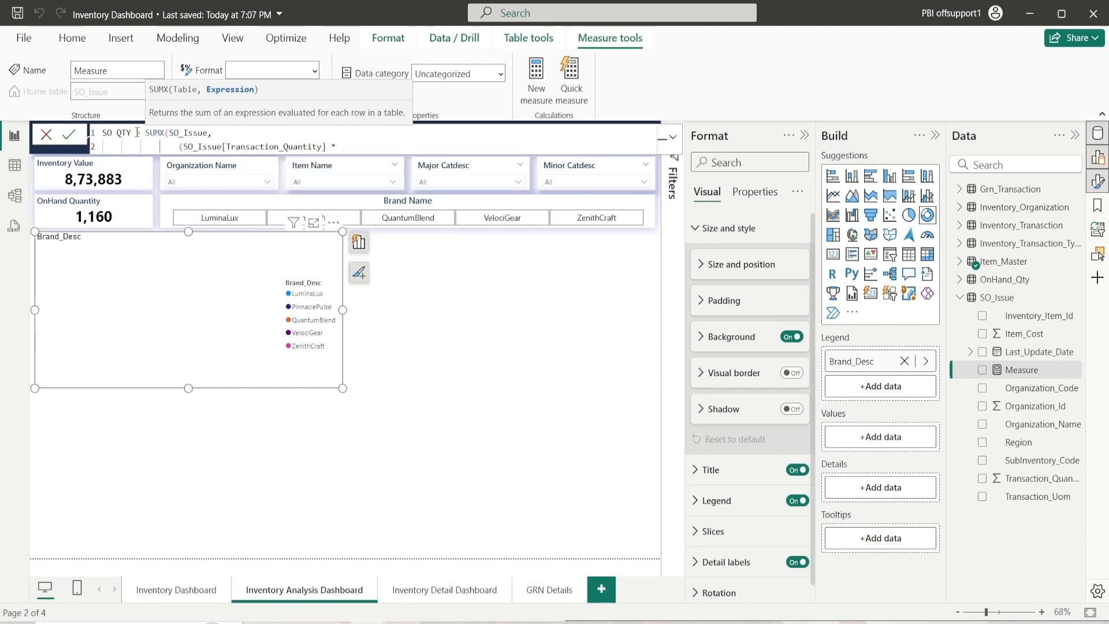
type("* -1))")
key("Return")
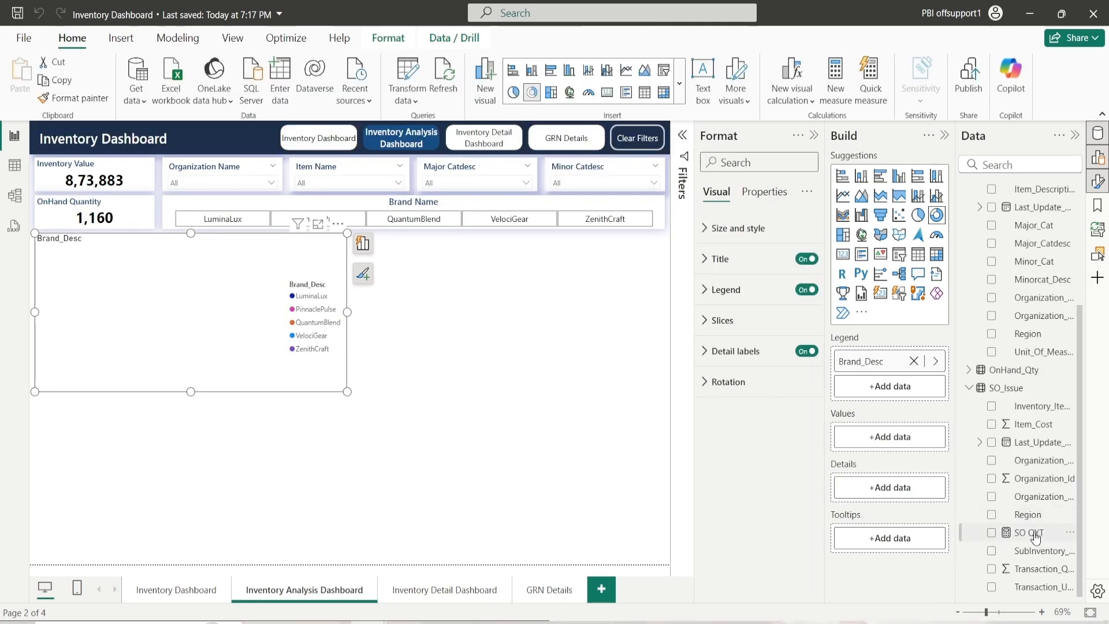
Step: Use the SO QYT measure as the donut chart's values and filter its Brand_Desc to exclude blanks
left_click_drag(1031, 532, 904, 438)
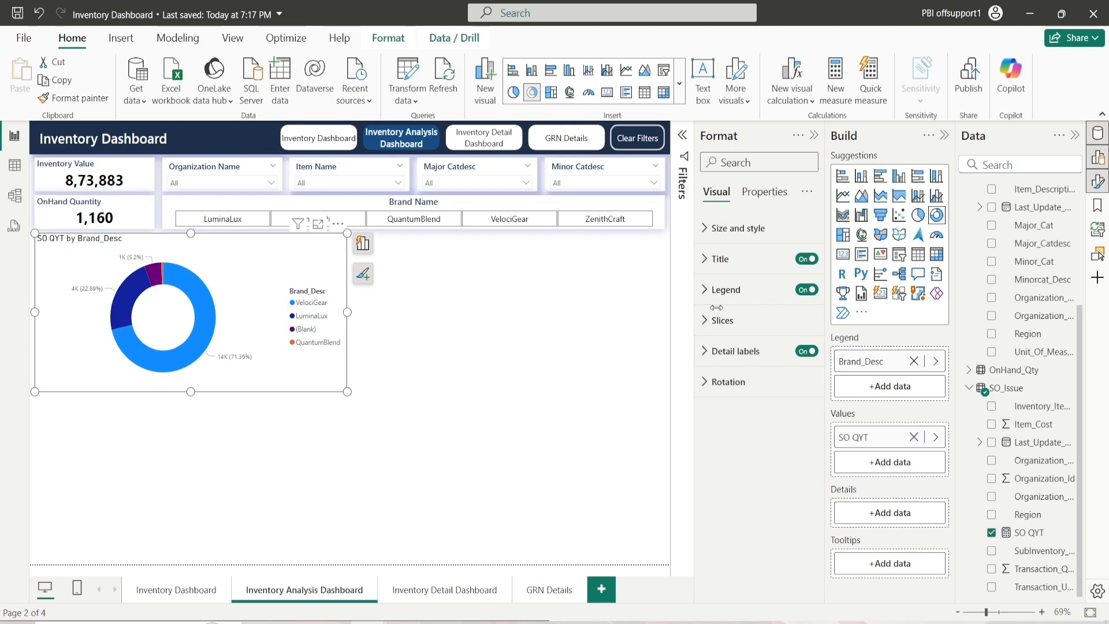
left_click(683, 136)
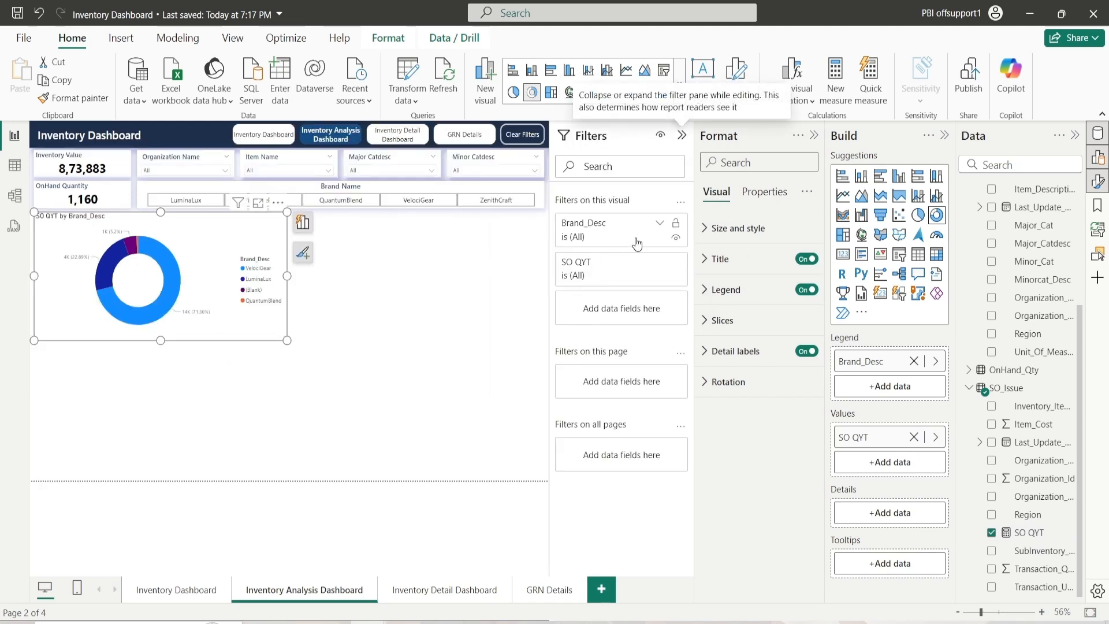
left_click(660, 223)
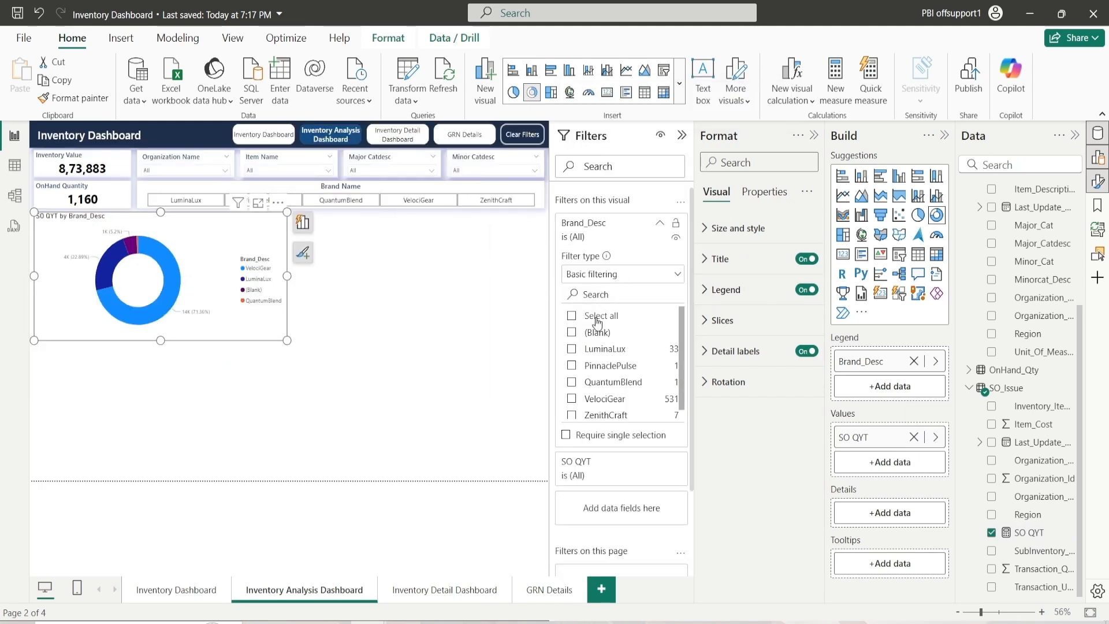
left_click(598, 322)
left_click(572, 332)
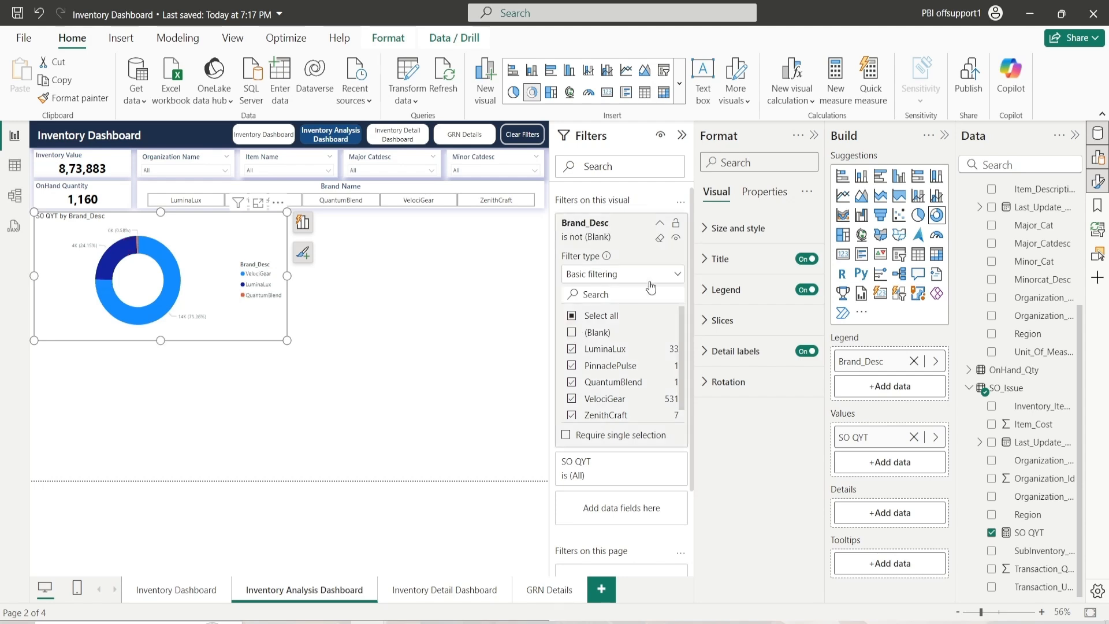
left_click(660, 224)
left_click(682, 134)
Step: Turn on the donut chart's shadow and set its color to dark blue
left_click(737, 227)
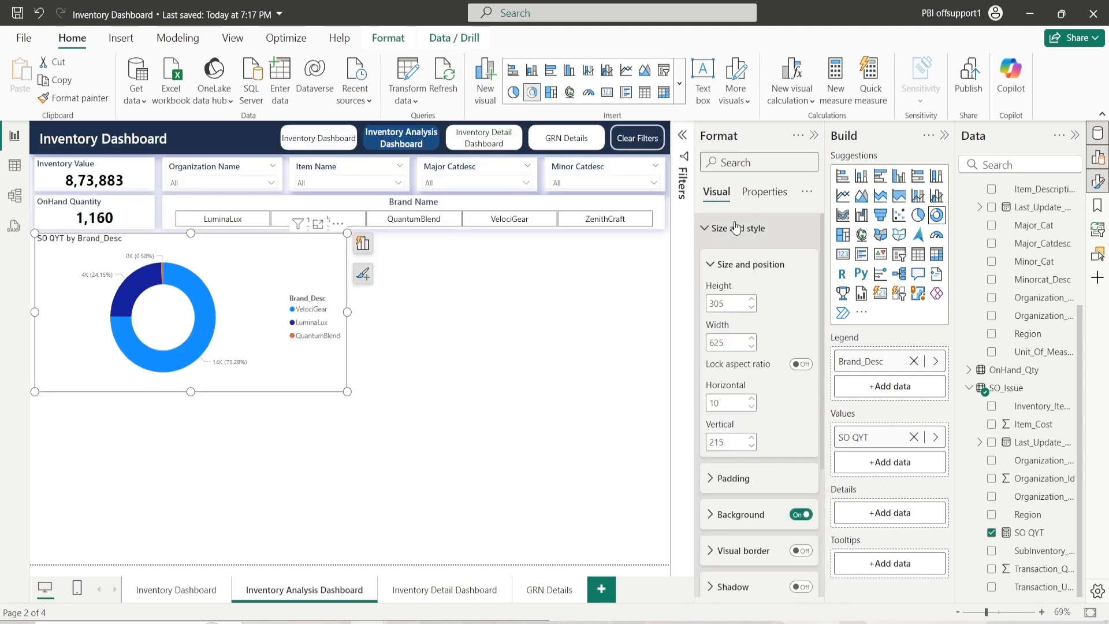
left_click(743, 269)
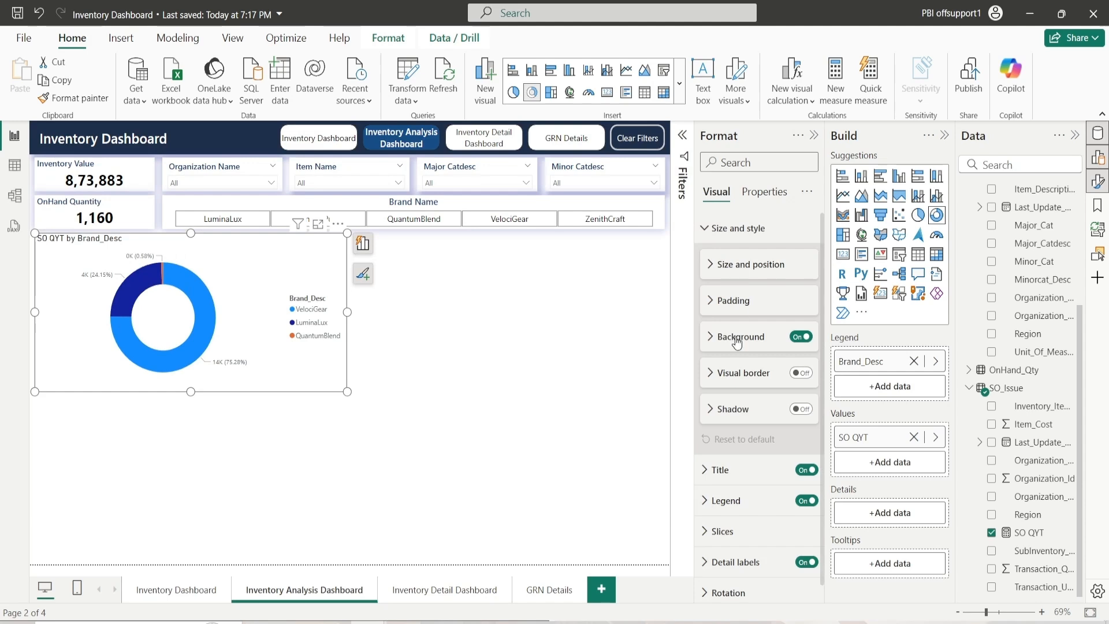
left_click(801, 409)
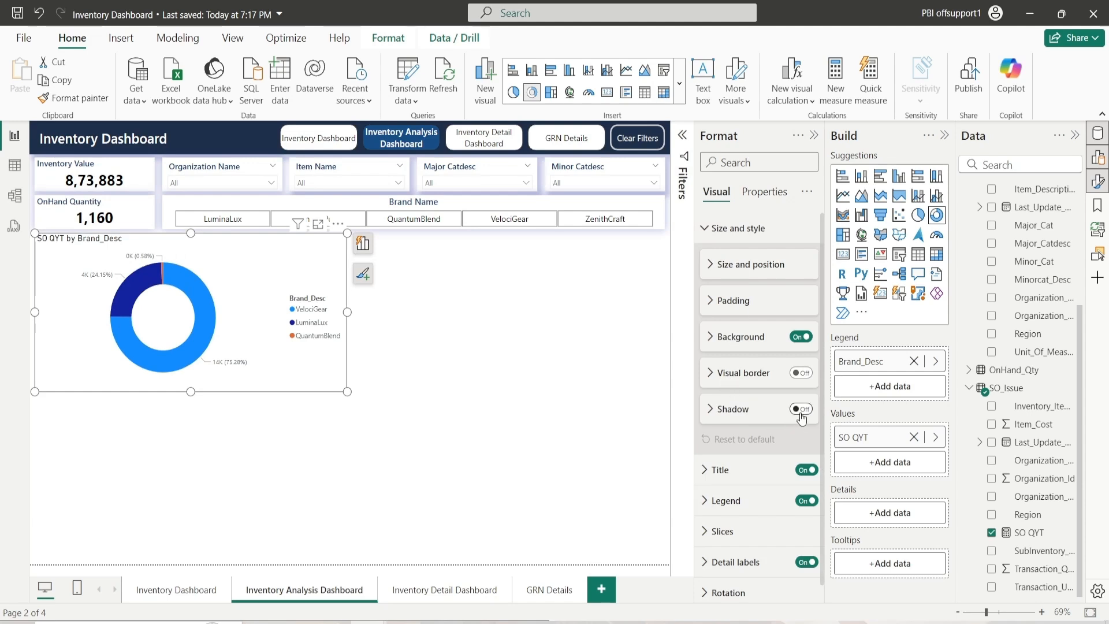
left_click(760, 416)
left_click(735, 448)
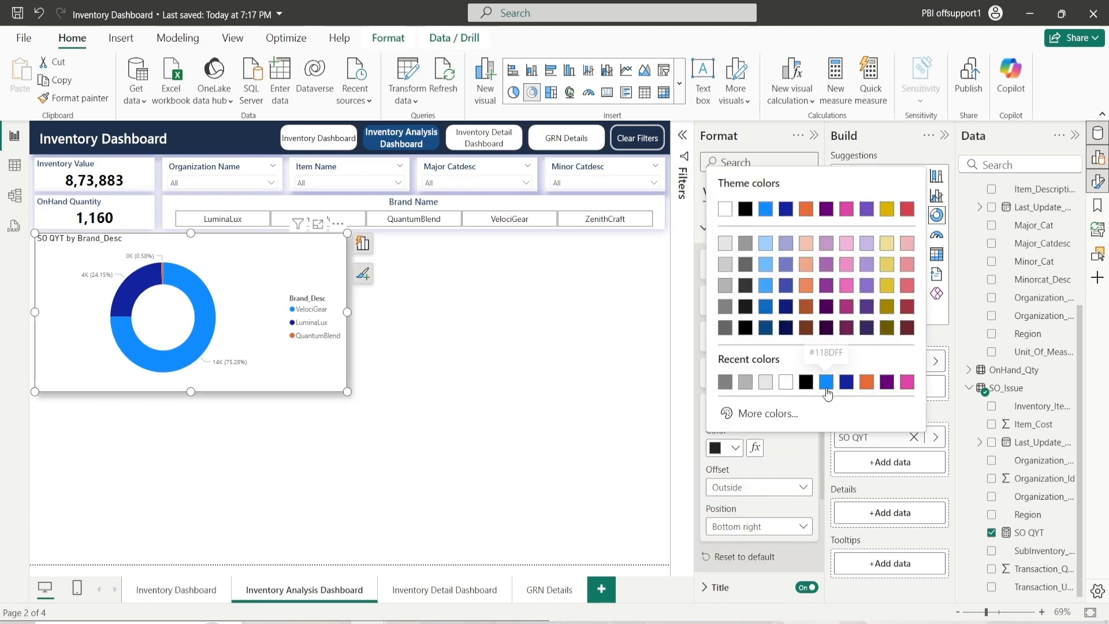
left_click(847, 382)
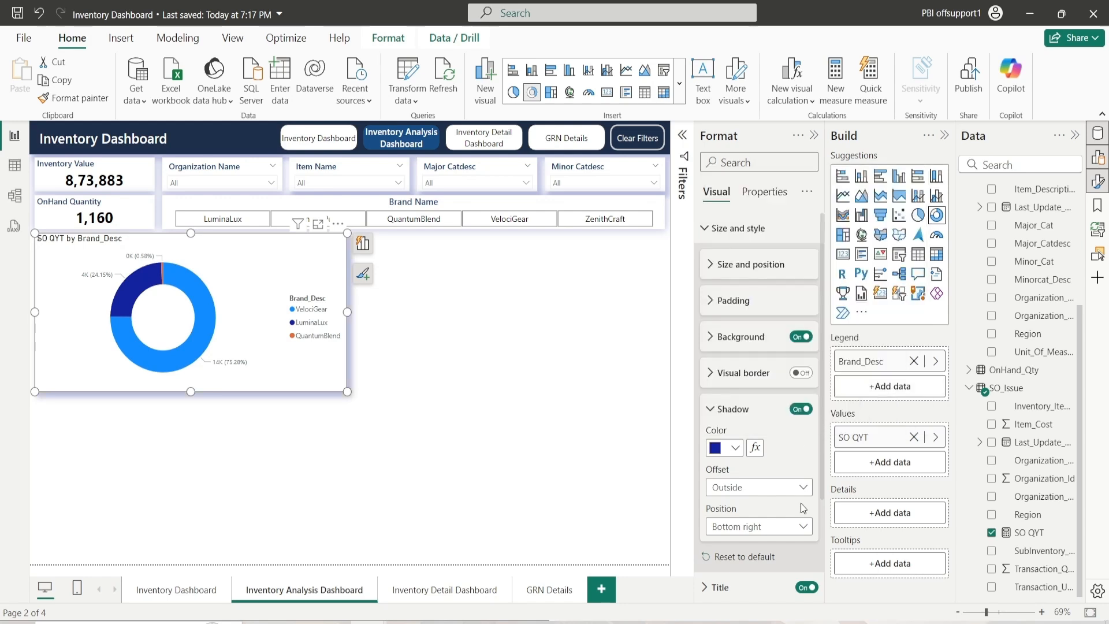
left_click(783, 527)
key("Escape")
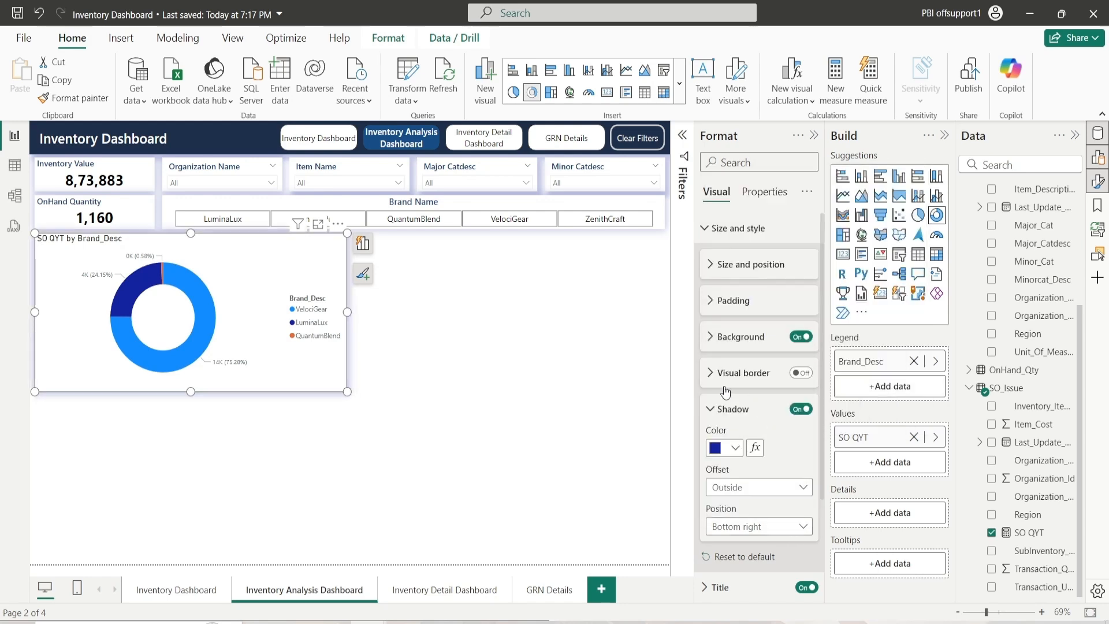
left_click(728, 410)
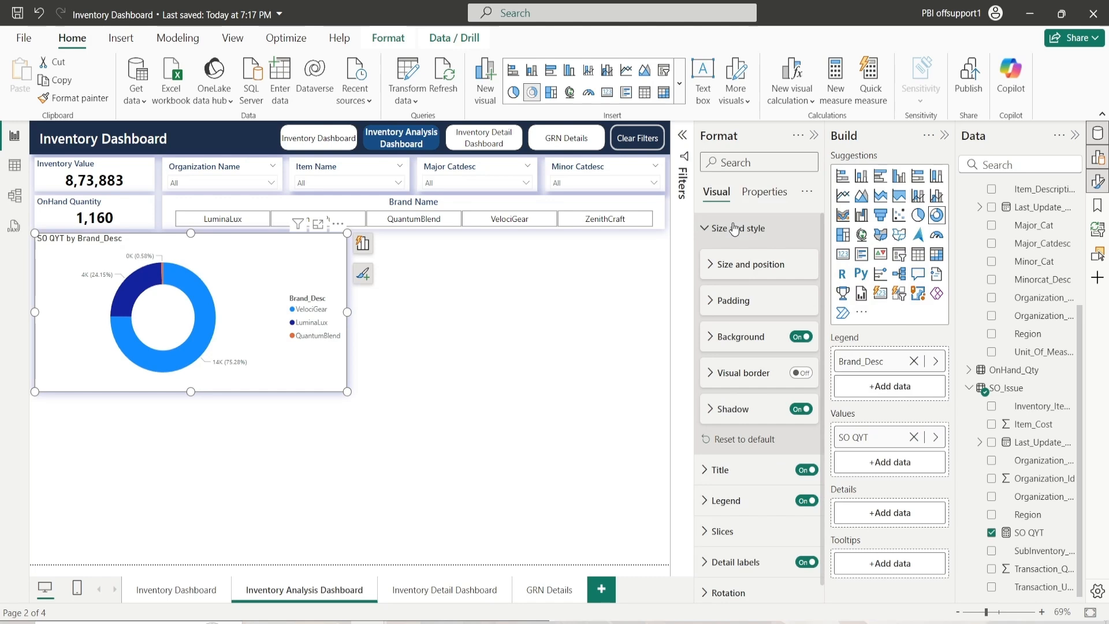
Step: Change the donut chart's title text to "Sales Order Issue Brand Wise"
left_click(729, 229)
left_click(739, 265)
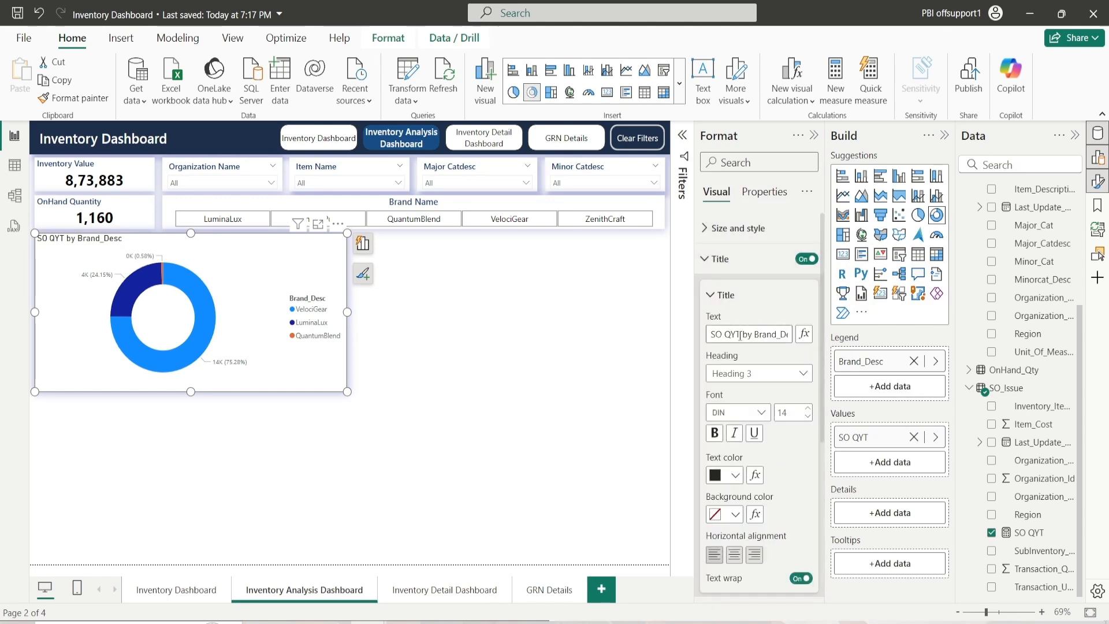
triple_click(740, 335)
type("Sales Ord")
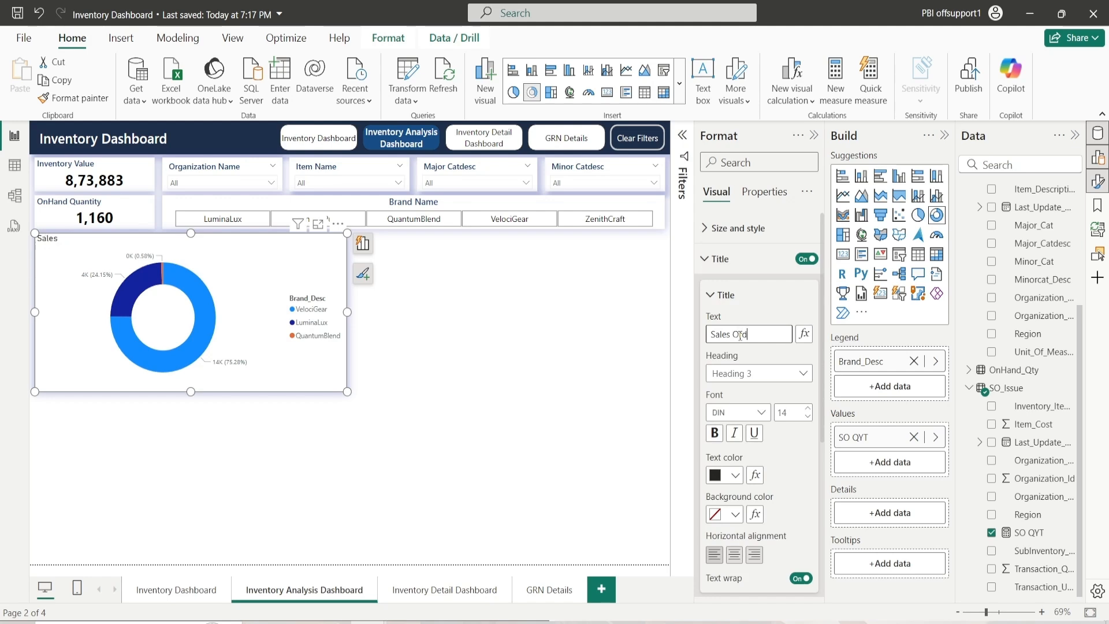
type("er Issue Brand Wise")
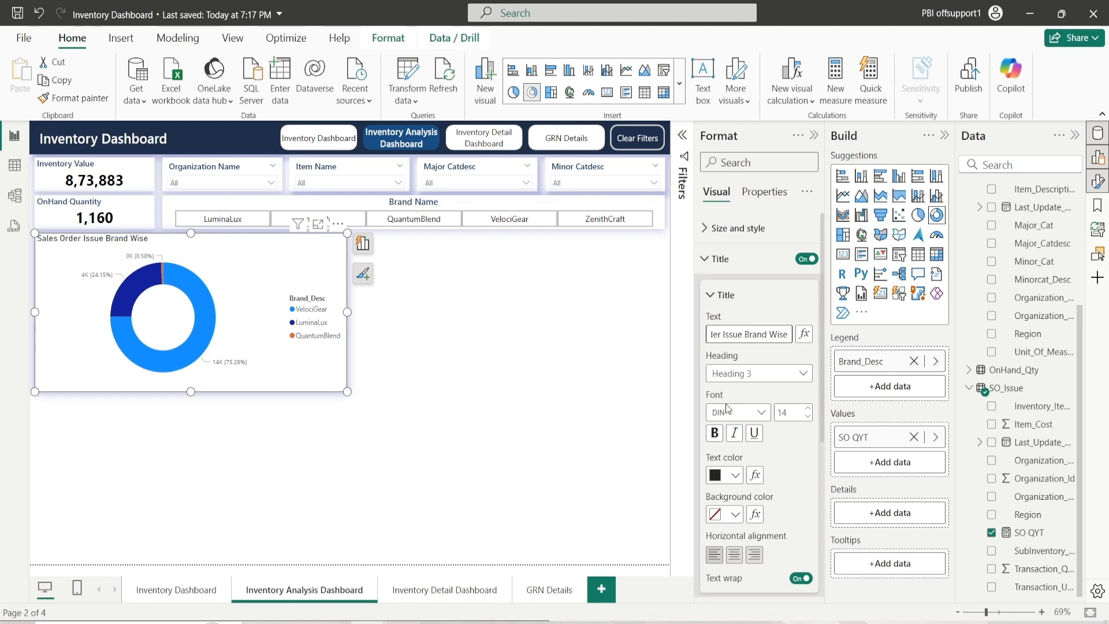
Step: Set the donut chart title's font to Segoe UI Semibold
left_click(743, 414)
scroll(775, 357, "down", 3)
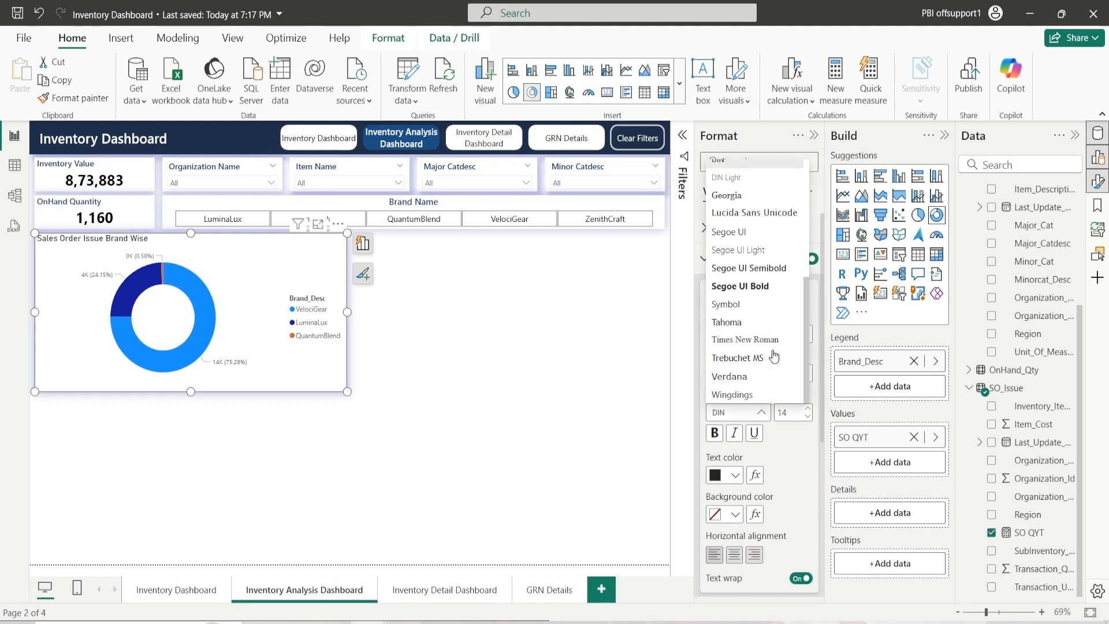
left_click(755, 269)
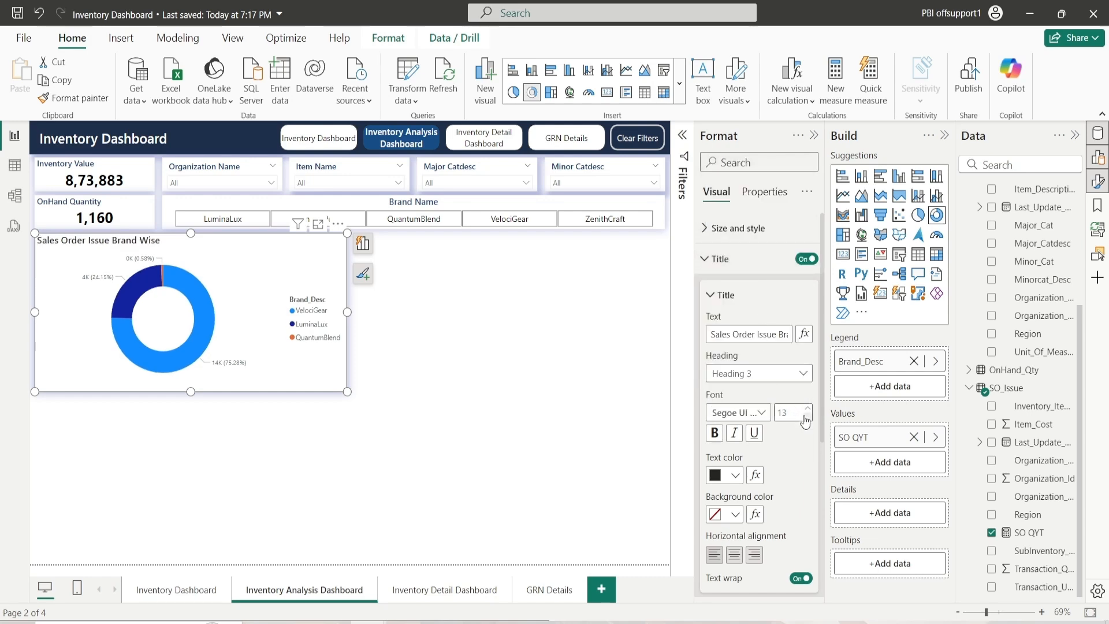
Step: Make the donut chart's title text dark blue on a white background and center it horizontally
left_click(735, 475)
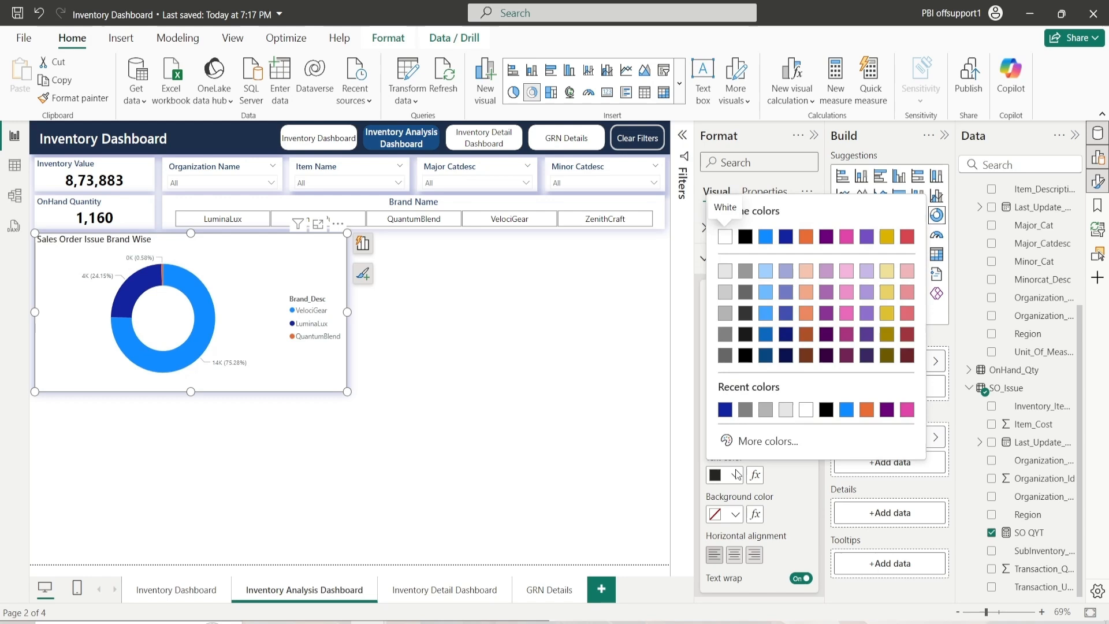
left_click(783, 474)
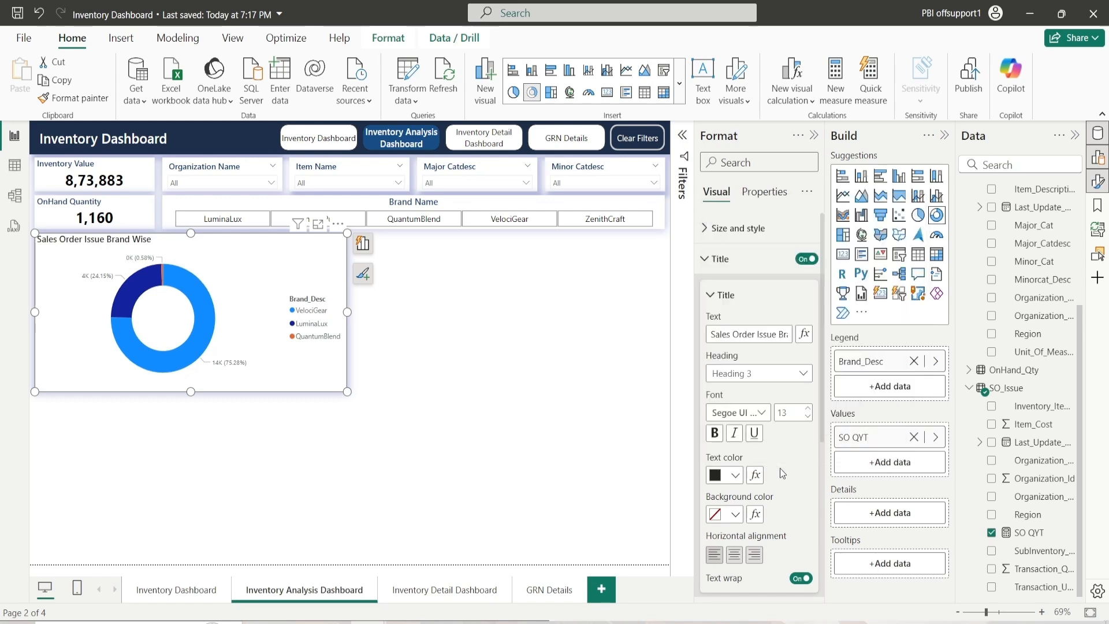
left_click(735, 475)
left_click(745, 406)
left_click(736, 515)
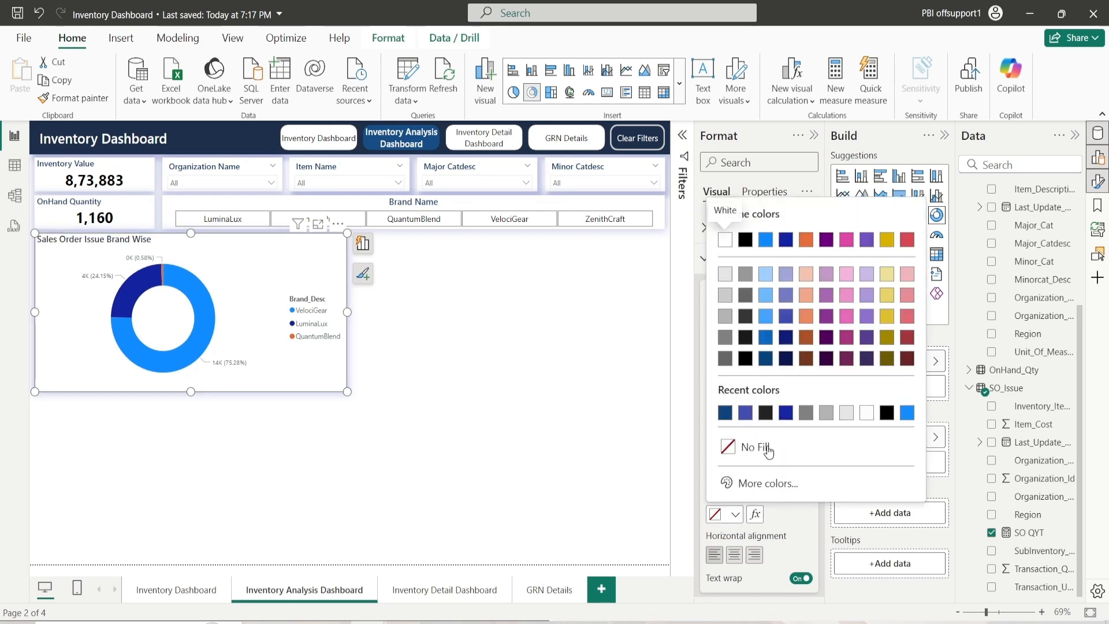
left_click(868, 413)
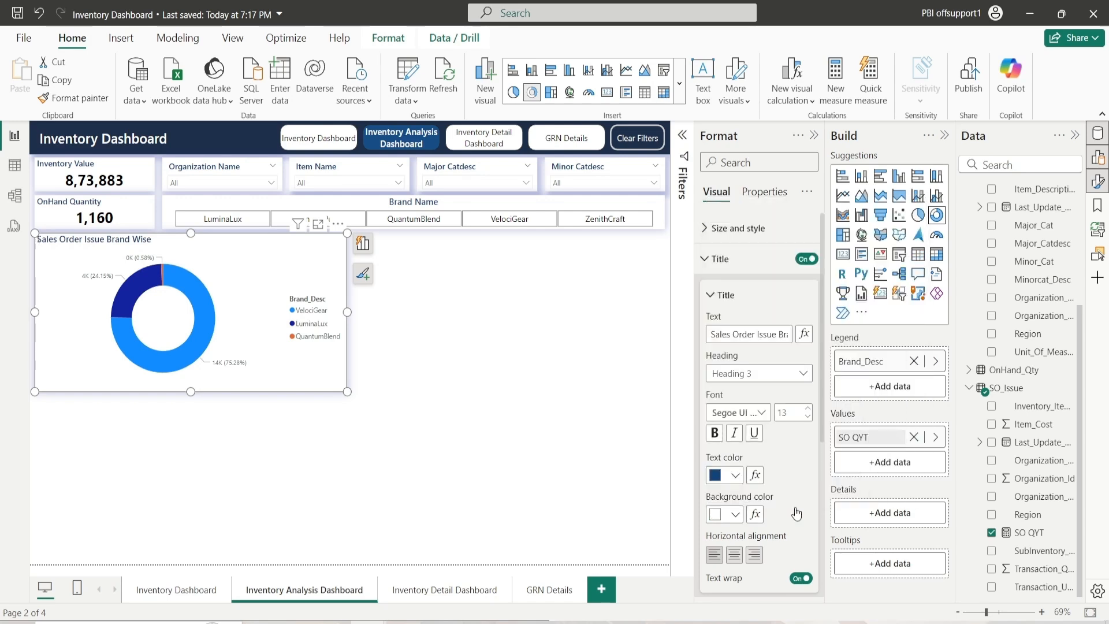
left_click(734, 554)
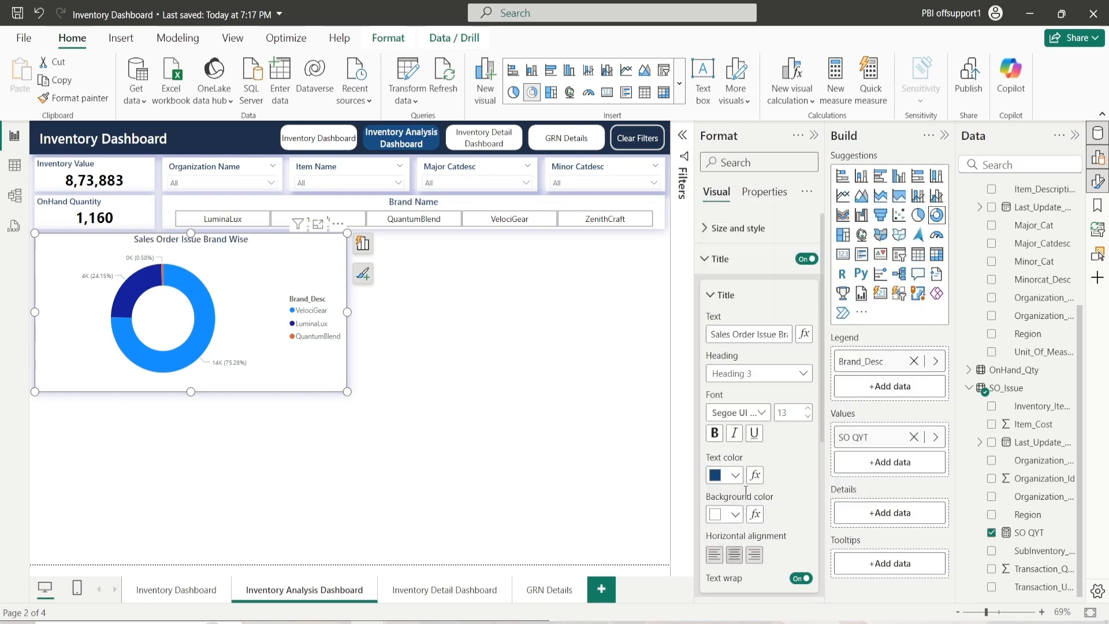
Step: Turn on the divider below the donut chart's title and set its color to dark gray
left_click(740, 303)
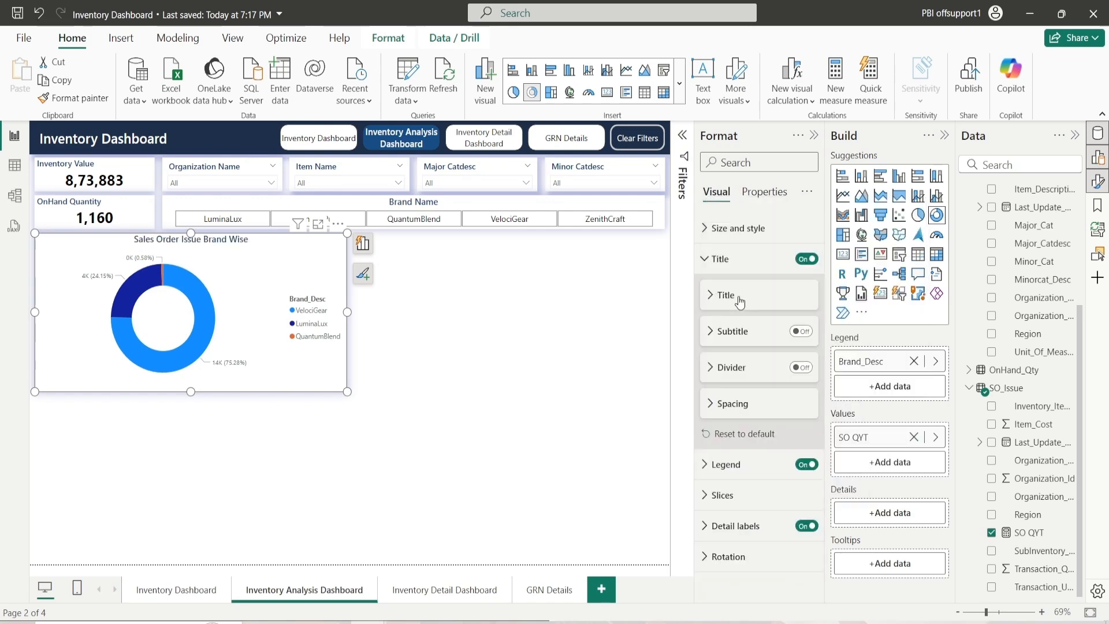
left_click(802, 368)
left_click(757, 376)
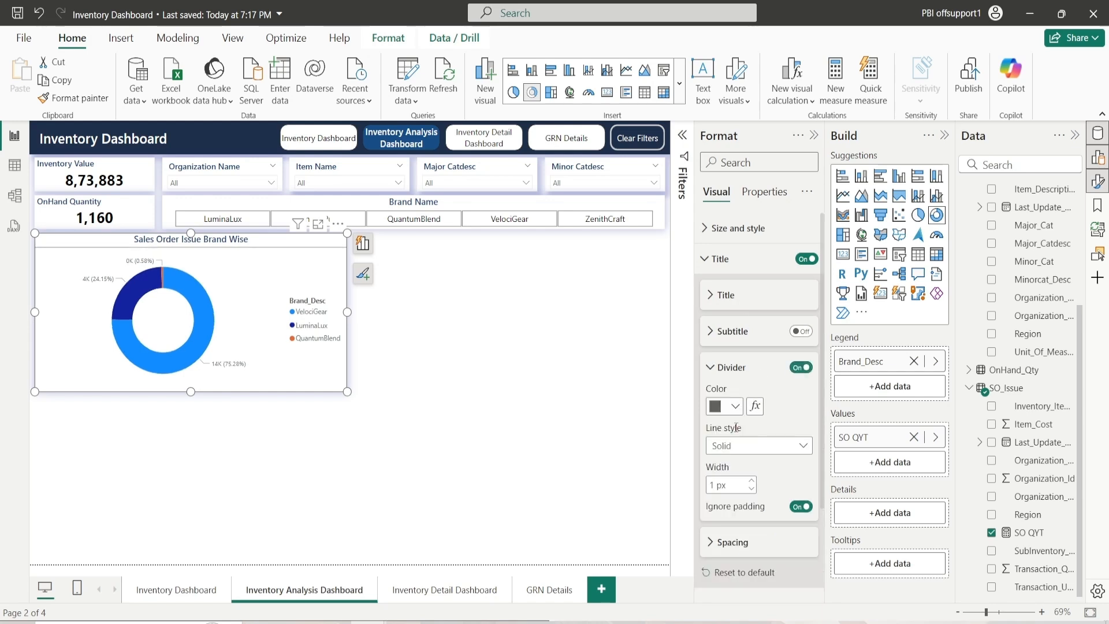
left_click(728, 406)
left_click(746, 243)
left_click(722, 367)
Step: Enable custom spacing for the donut chart's title and set the space below the title area to 0 px
left_click(737, 404)
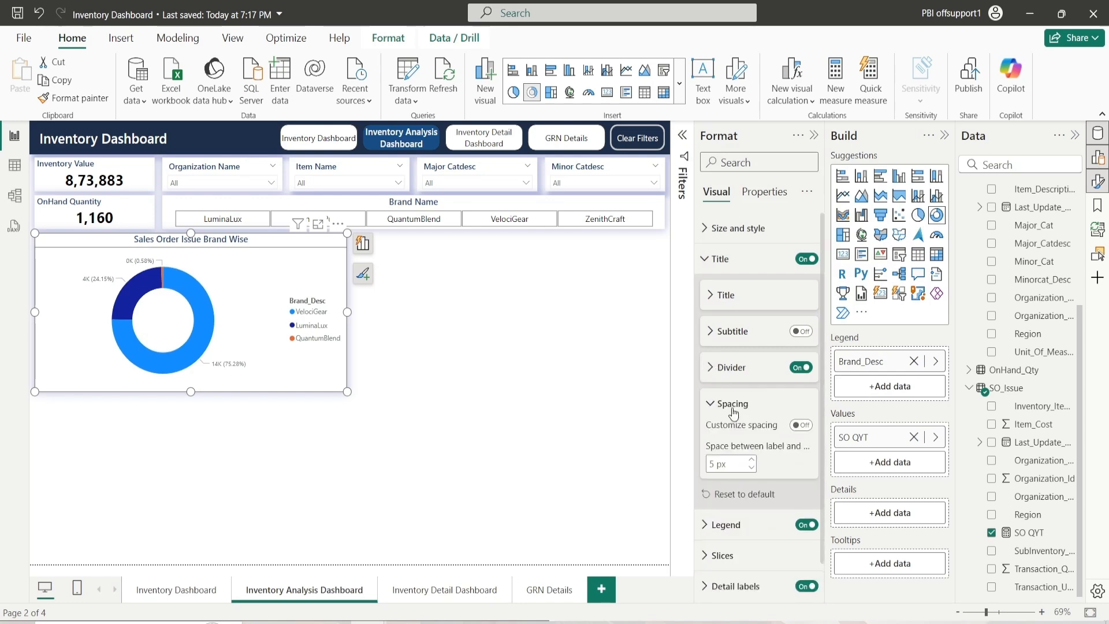
left_click(799, 426)
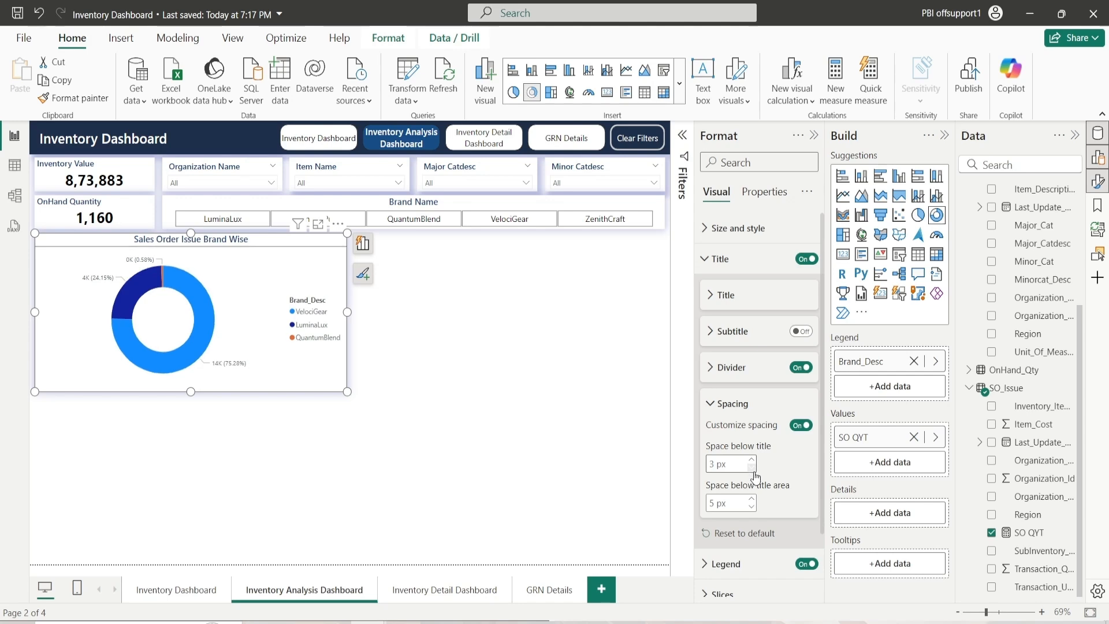
double_click(719, 502)
key("BackSpace")
type("0")
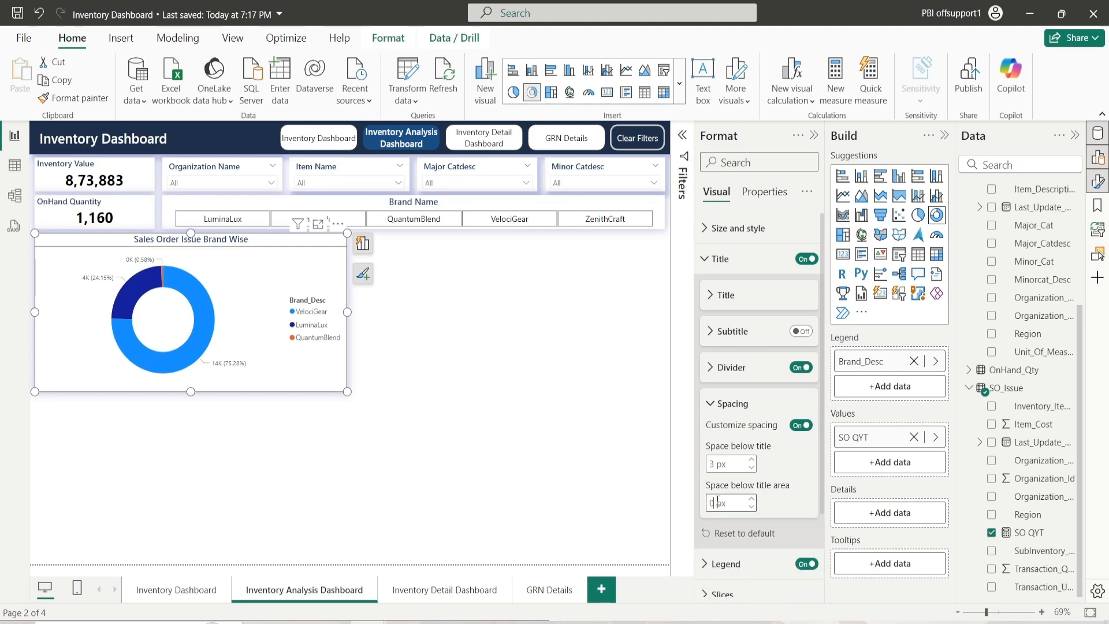
left_click(720, 403)
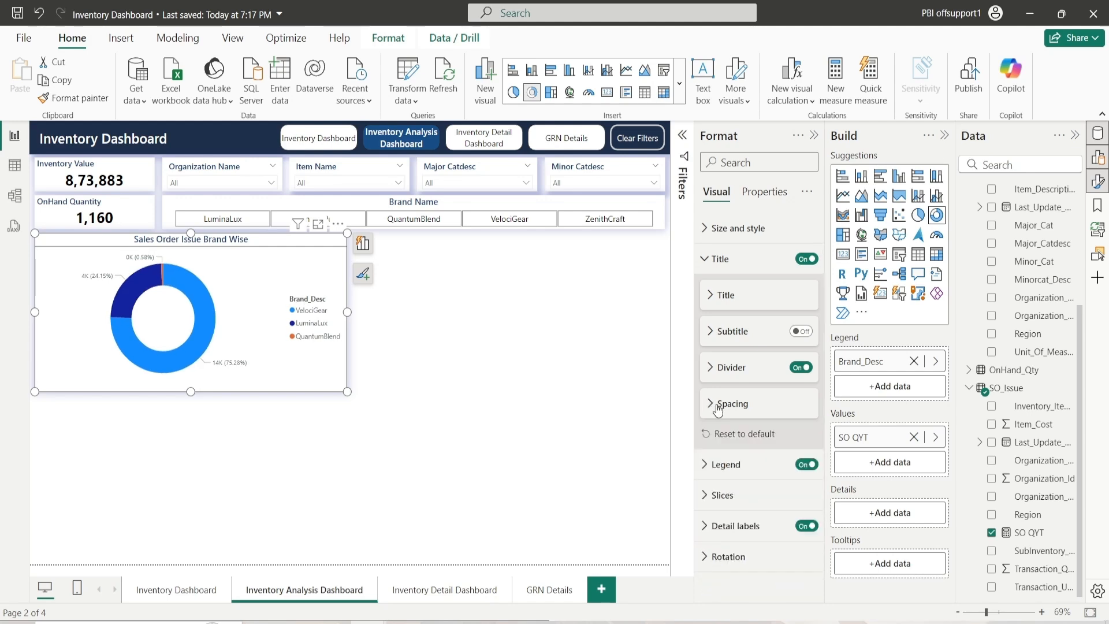
Step: Set the text color of the donut chart's legend to black
left_click(719, 258)
left_click(726, 290)
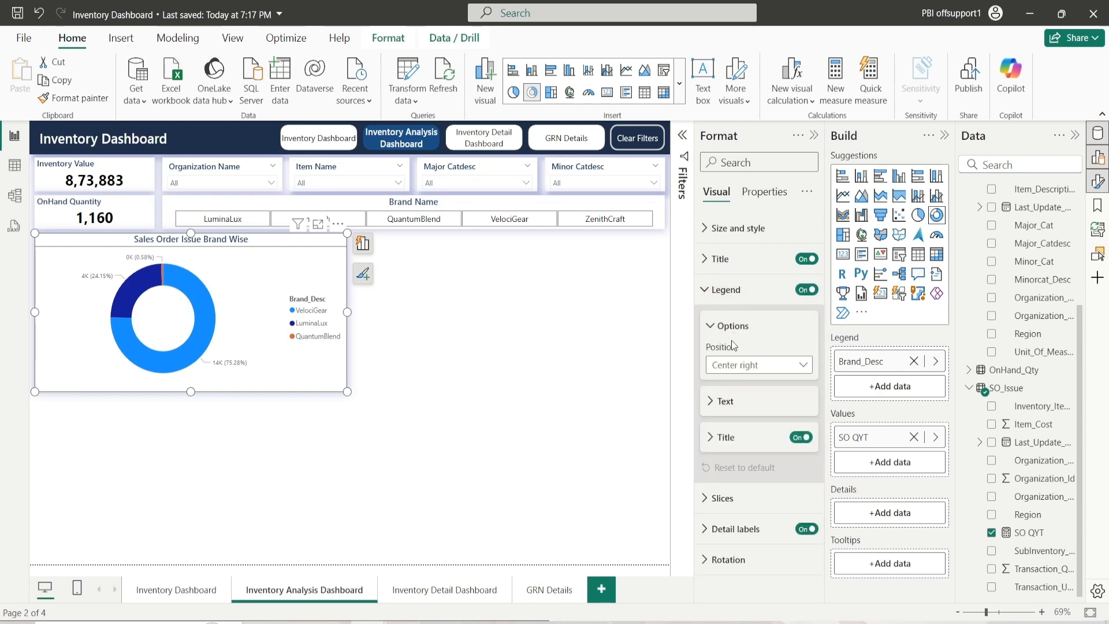
left_click(713, 332)
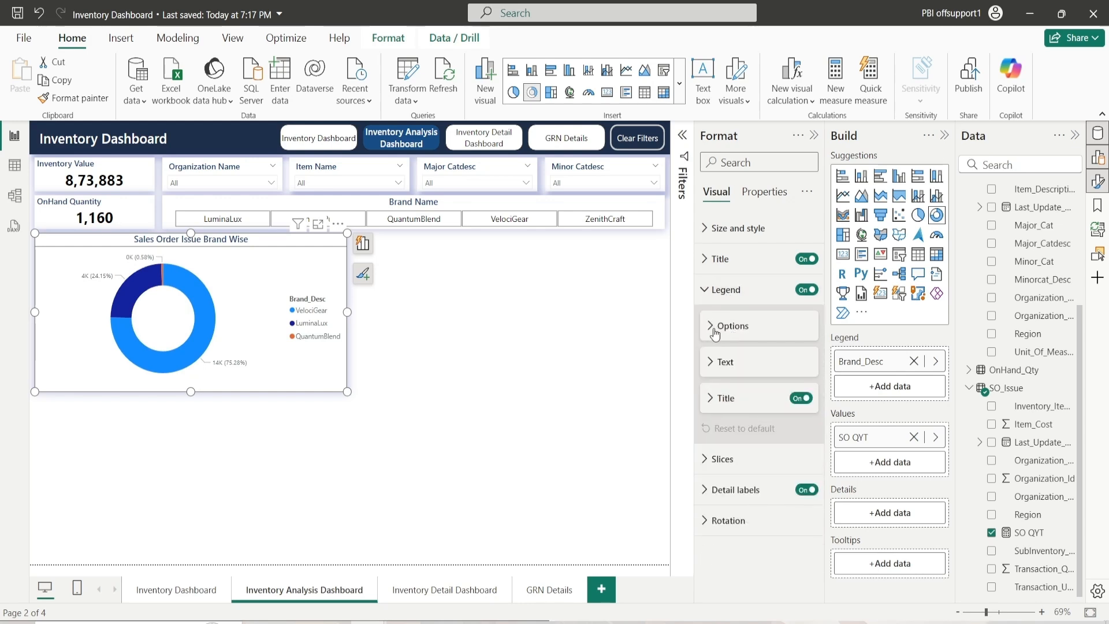
left_click(724, 360)
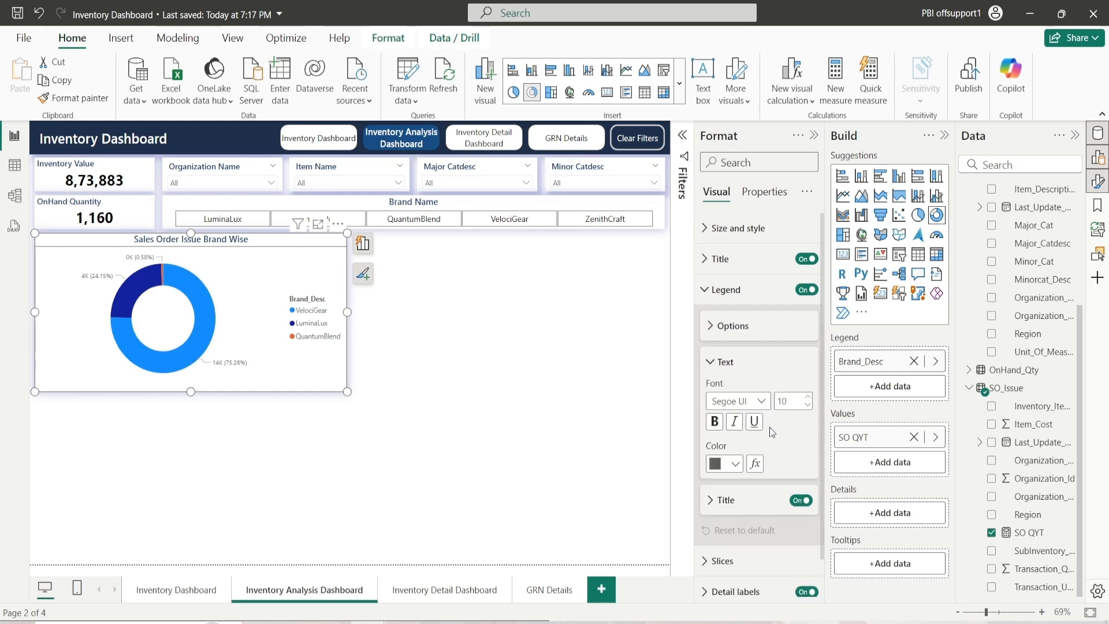
left_click(733, 464)
left_click(749, 347)
left_click(740, 361)
Step: Change the legend title of the donut chart to "Brand Name"
left_click(732, 396)
left_click(761, 434)
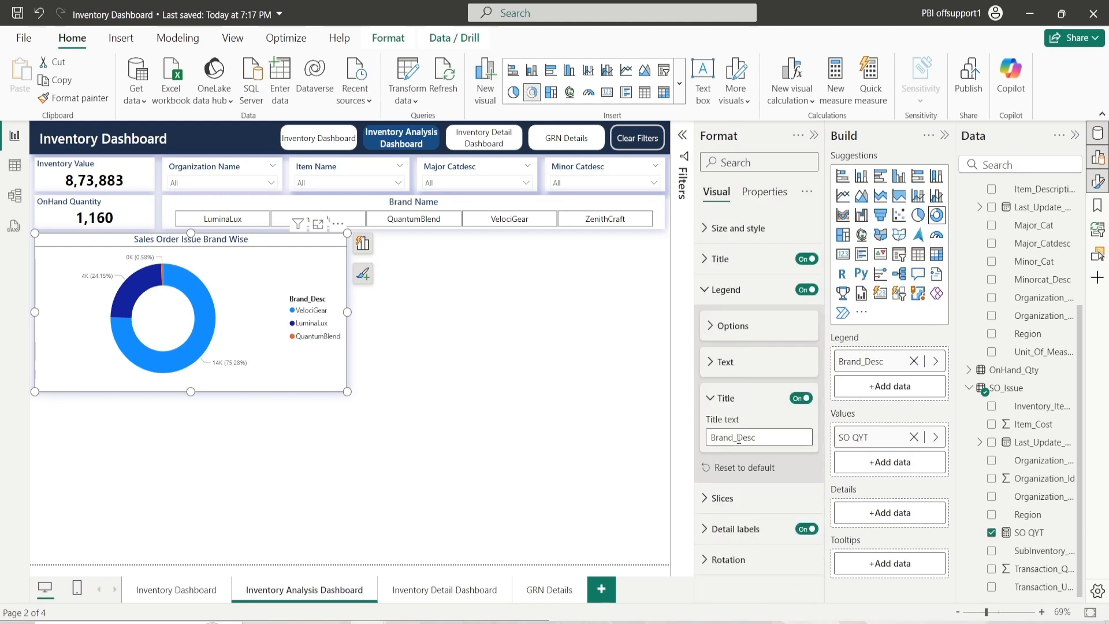
key("BackSpace")
key("BackSpace")
key("BackSpace")
type("Name")
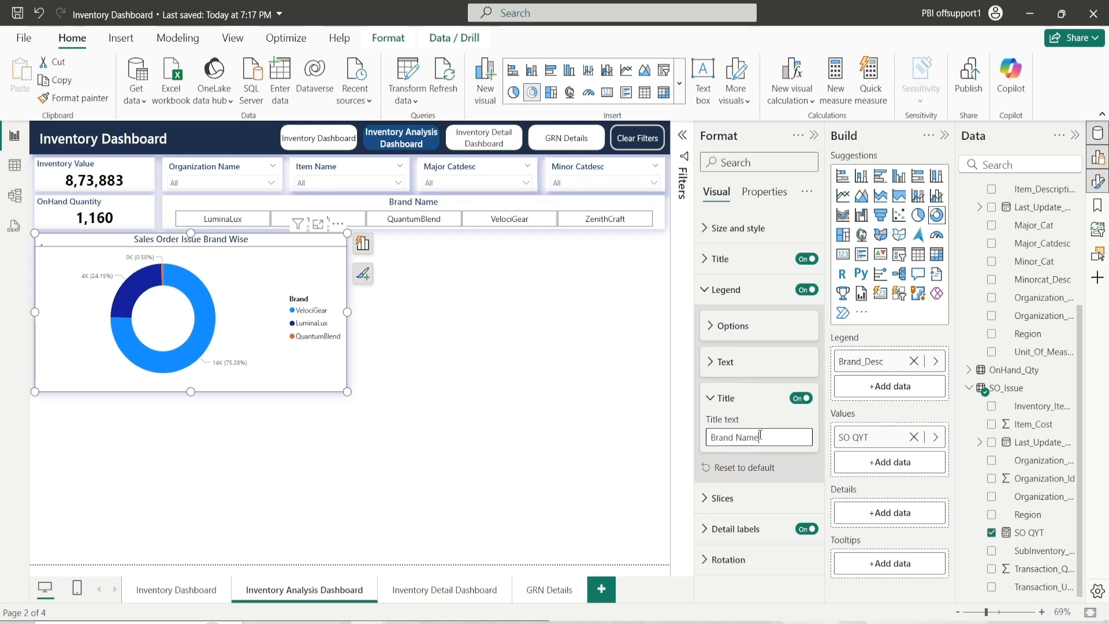
left_click(739, 405)
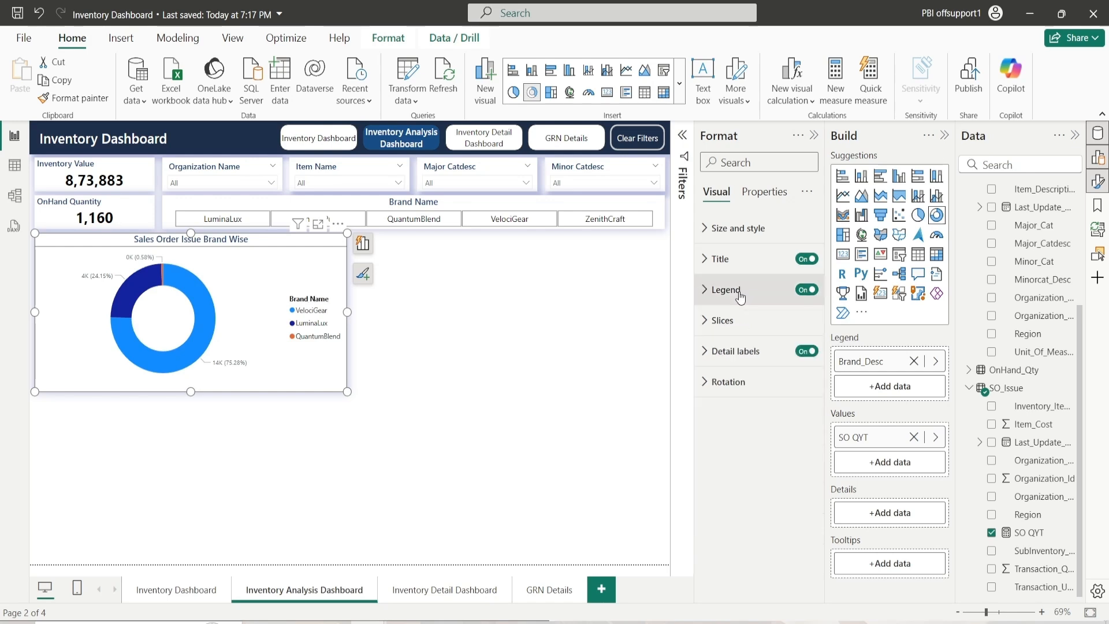
Step: Examine the donut chart's slice color and spacing options and compare them with the donut in the published reference report
left_click(742, 322)
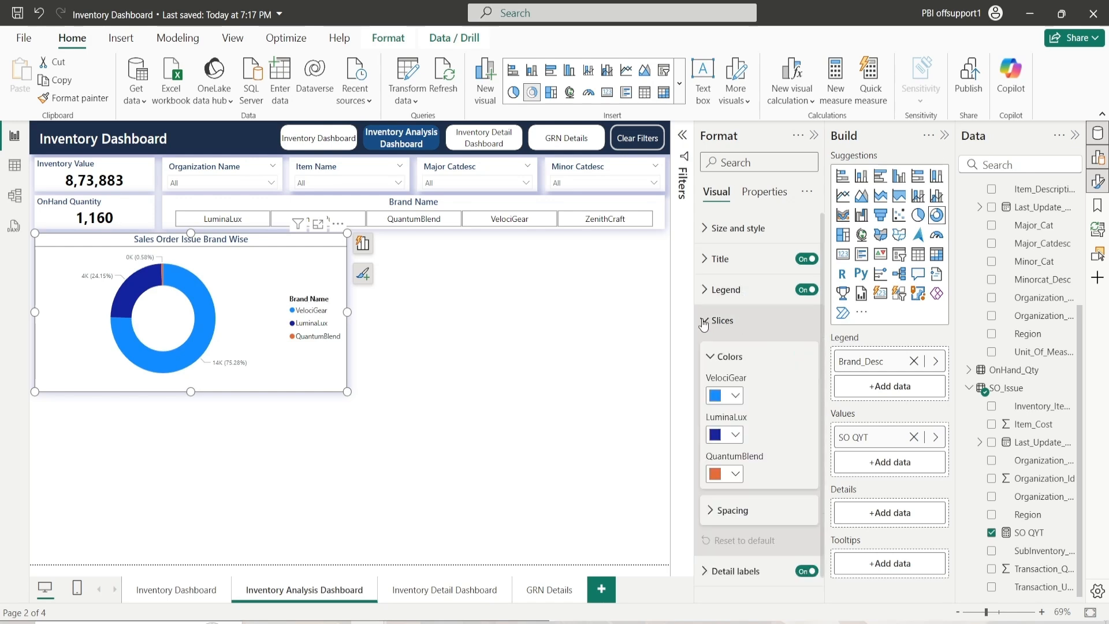
left_click(726, 355)
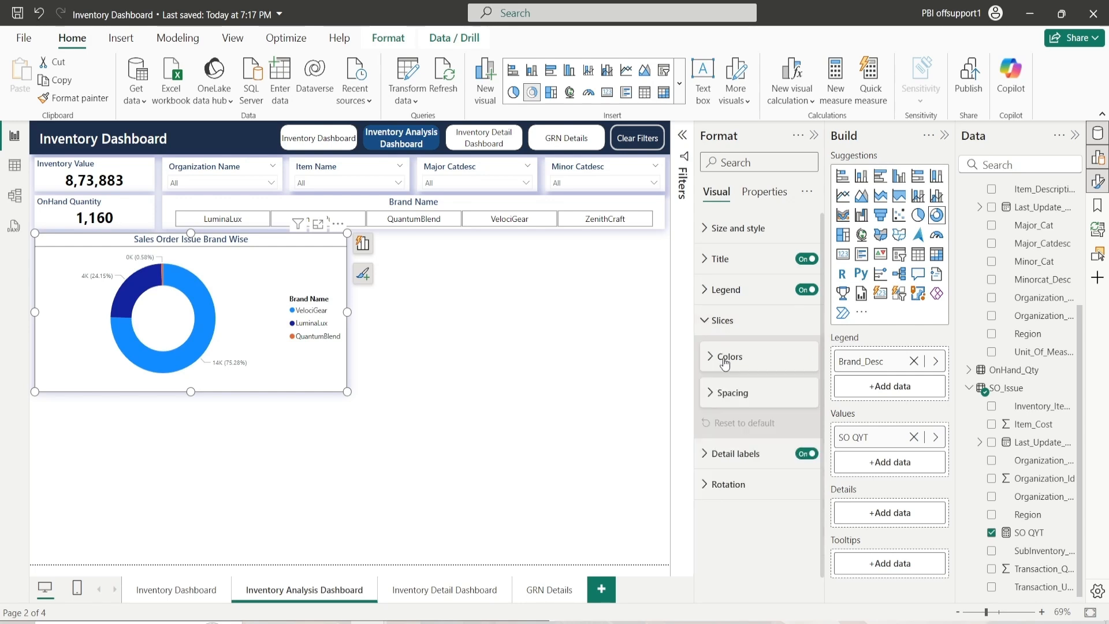
left_click(721, 404)
left_click(722, 394)
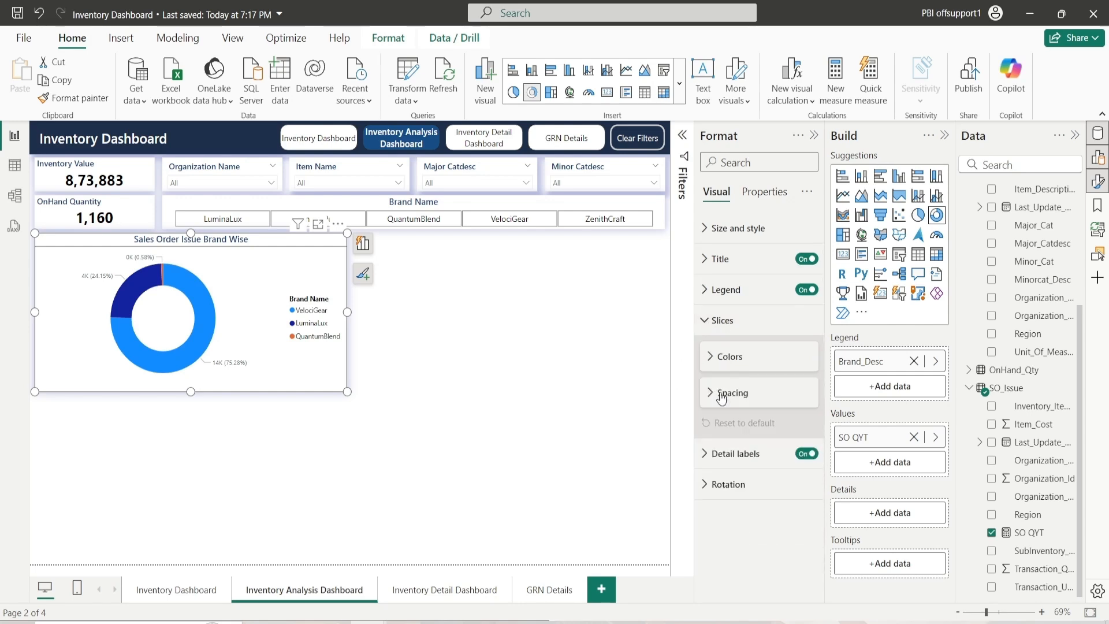
left_click(725, 356)
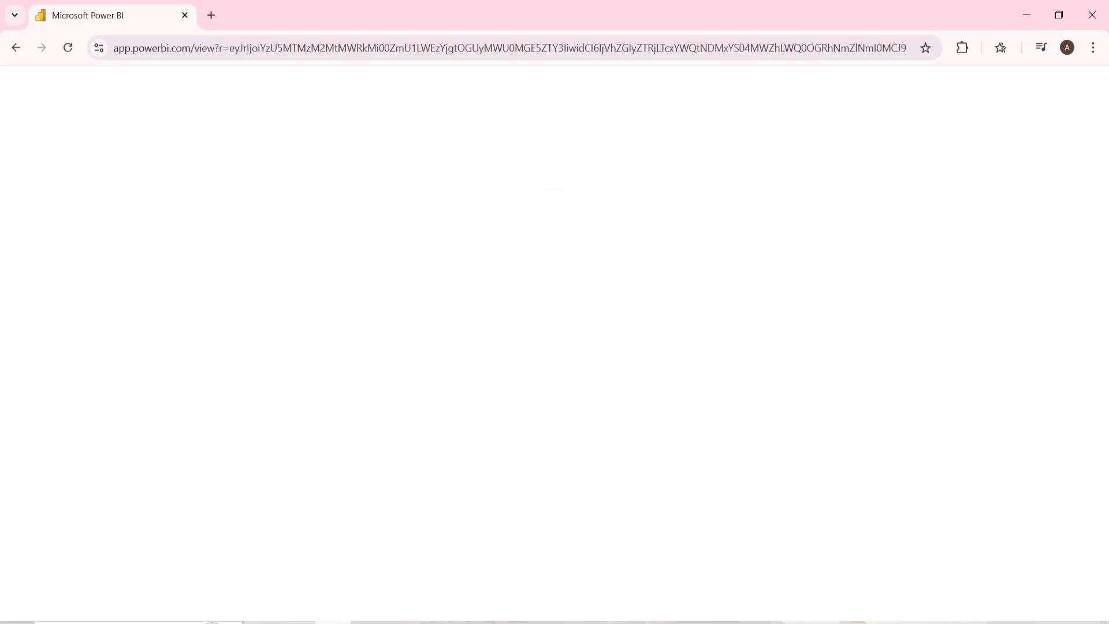
left_click(332, 622)
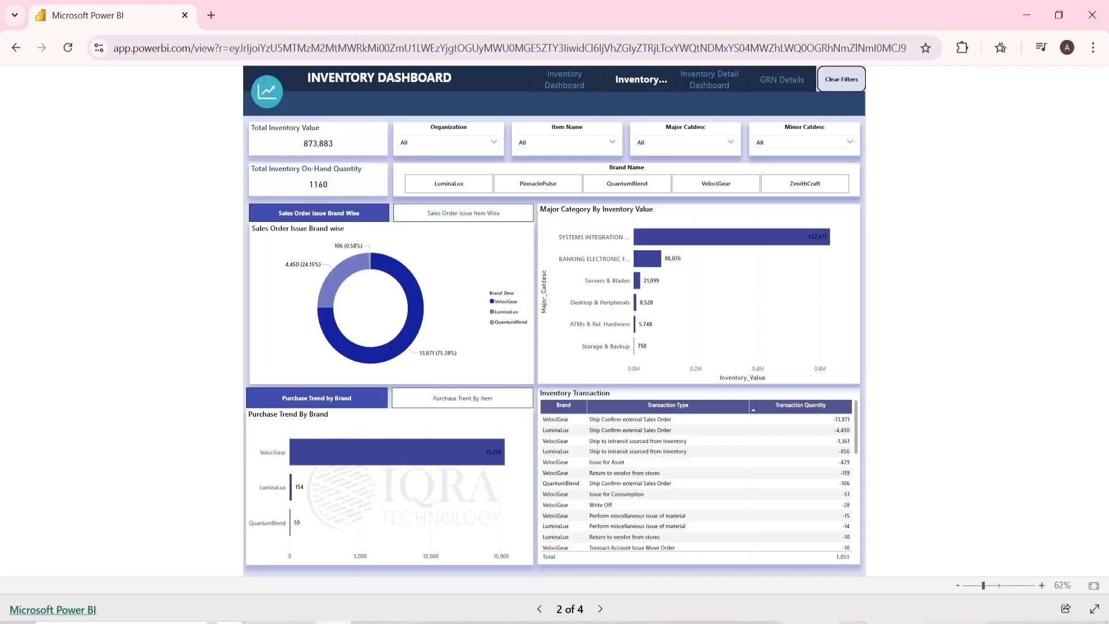
key("alt+Tab")
left_click(723, 356)
left_click(722, 320)
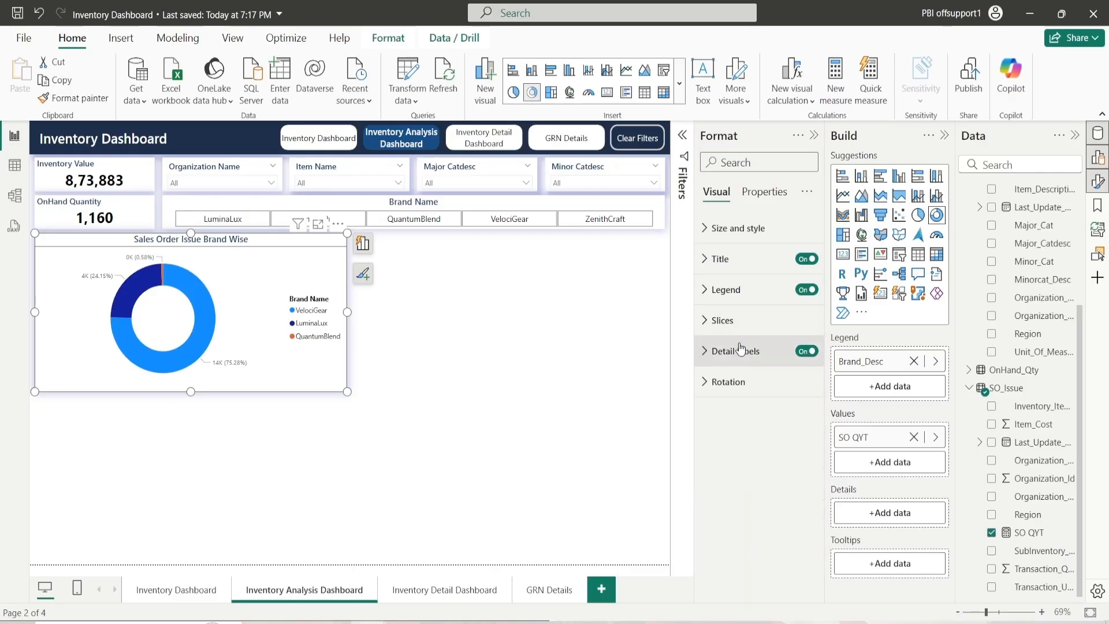
Step: Set the donut chart's detail label position to Prefer outside, with Data value, percent of total as the label contents
left_click(746, 351)
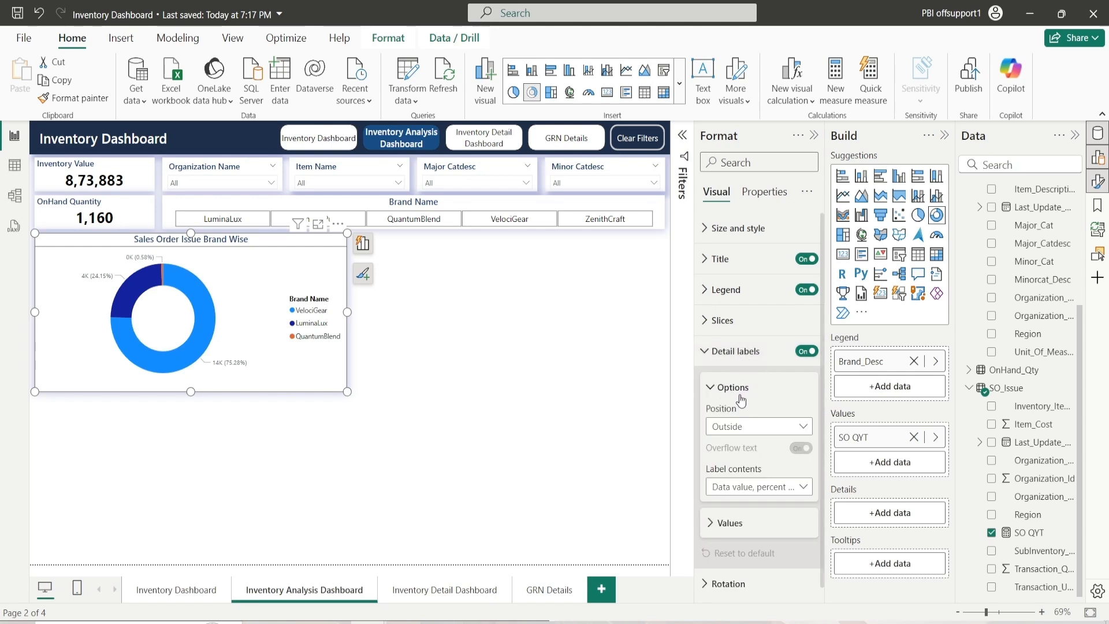
left_click(755, 426)
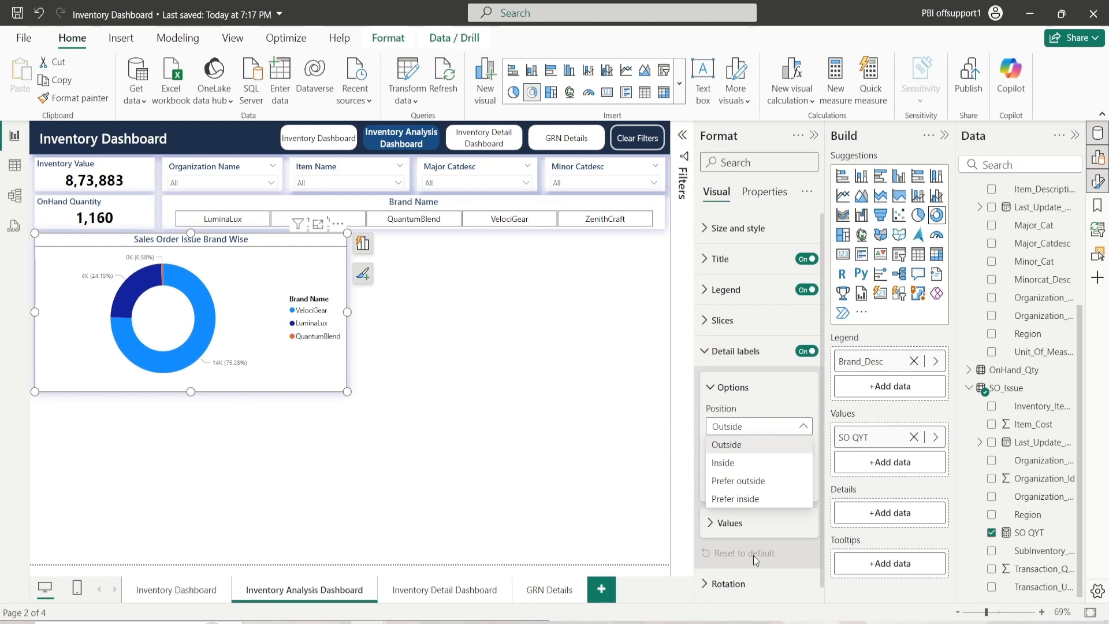
left_click(725, 469)
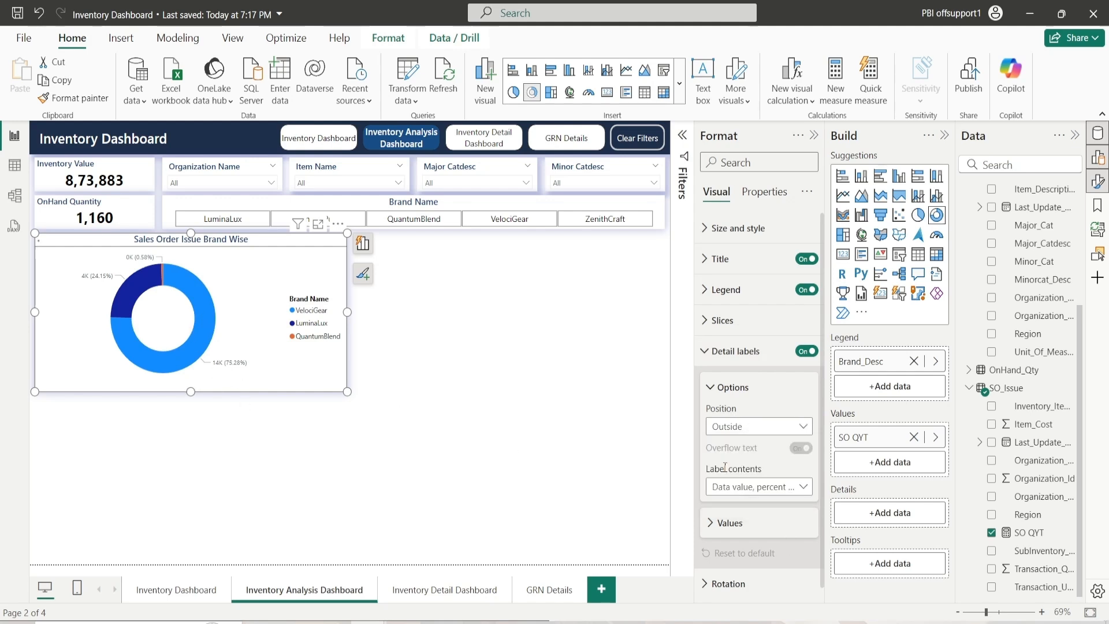
left_click(762, 488)
left_click(761, 488)
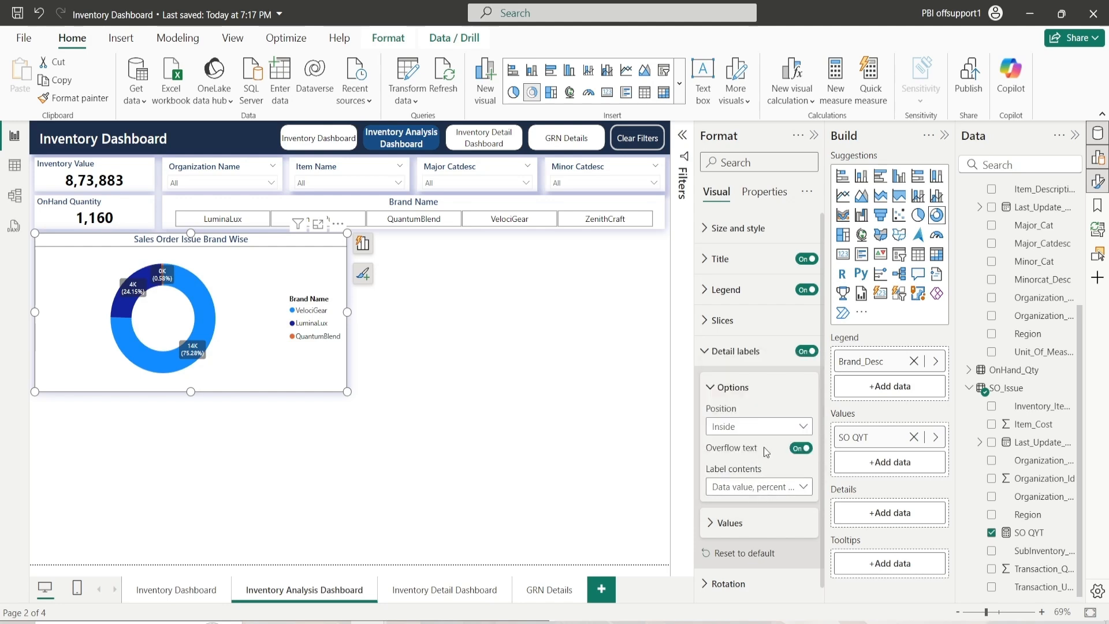
left_click(762, 426)
left_click(754, 479)
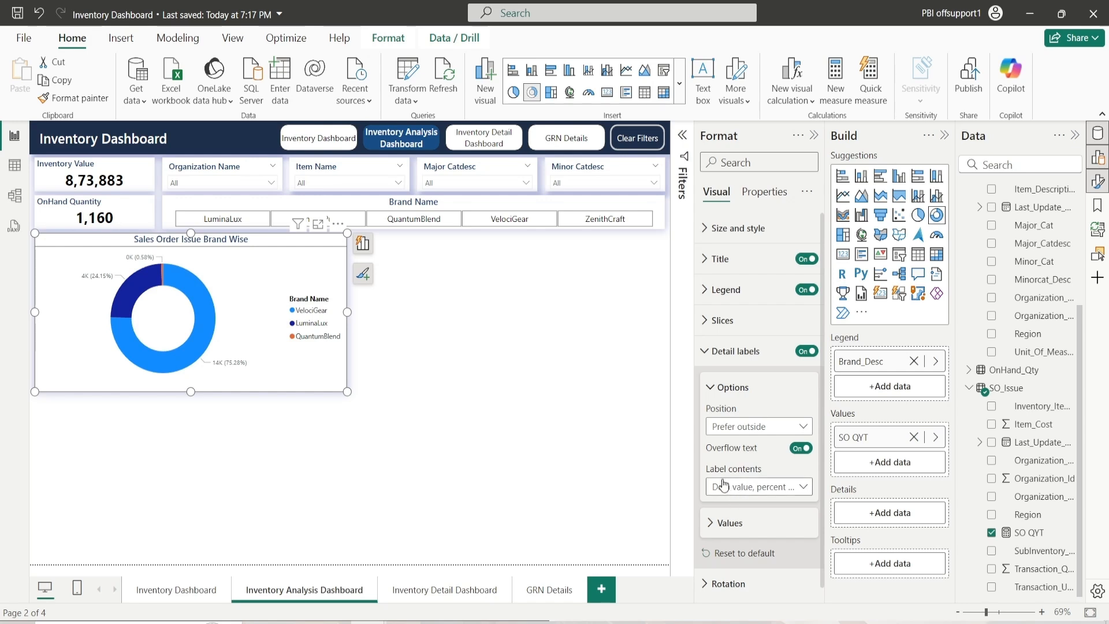
left_click(776, 487)
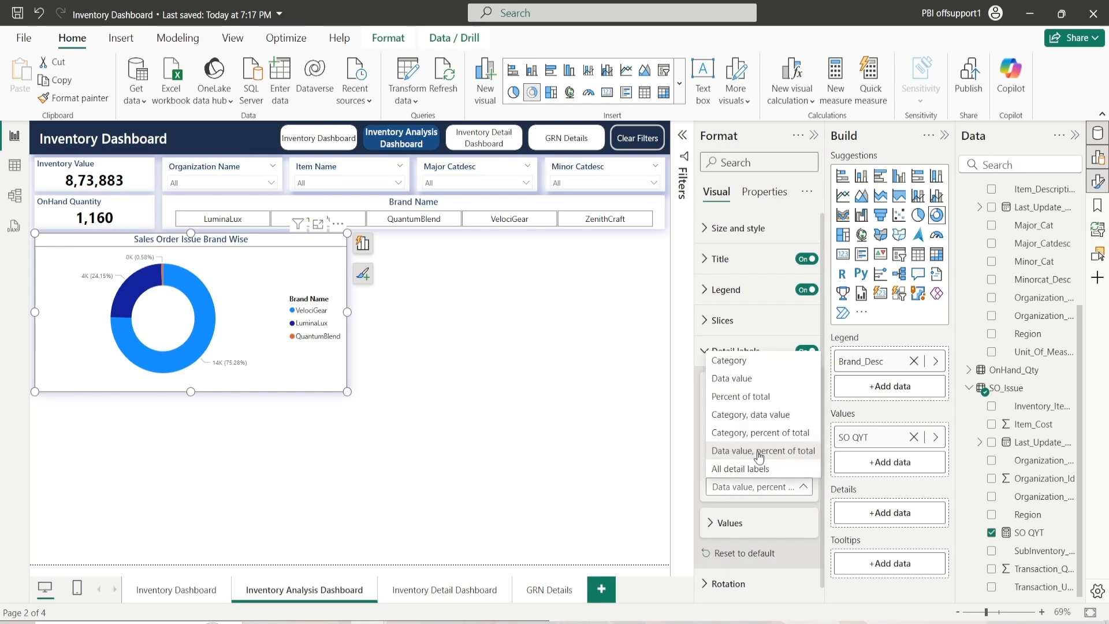
left_click(733, 451)
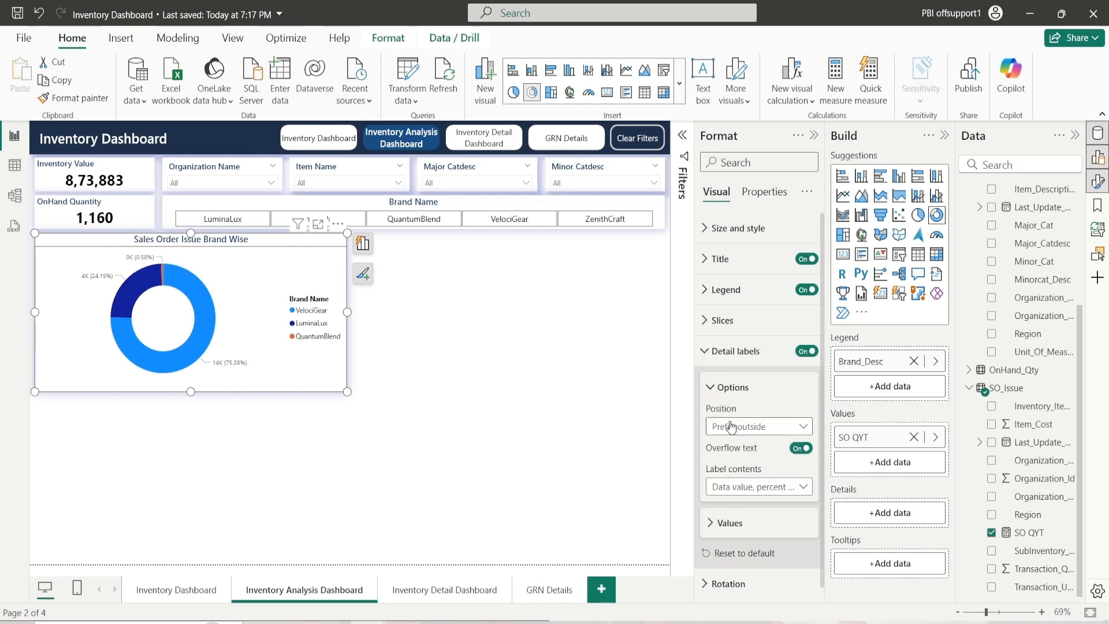
left_click(731, 397)
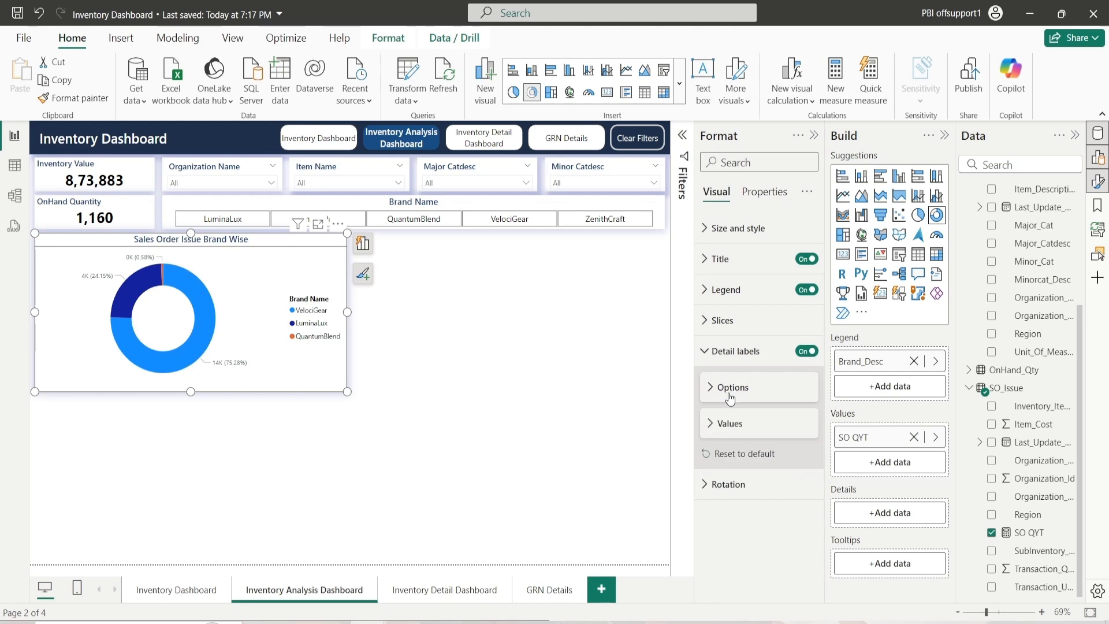
Step: Set the donut chart's detail label values to font size 10 in black
left_click(738, 427)
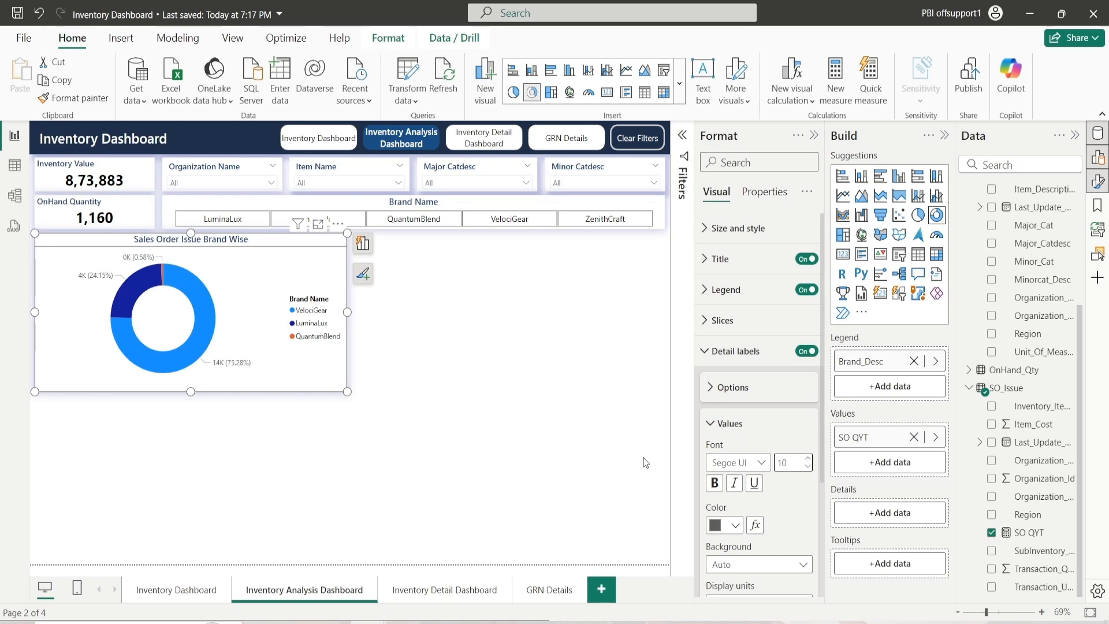
left_click(714, 527)
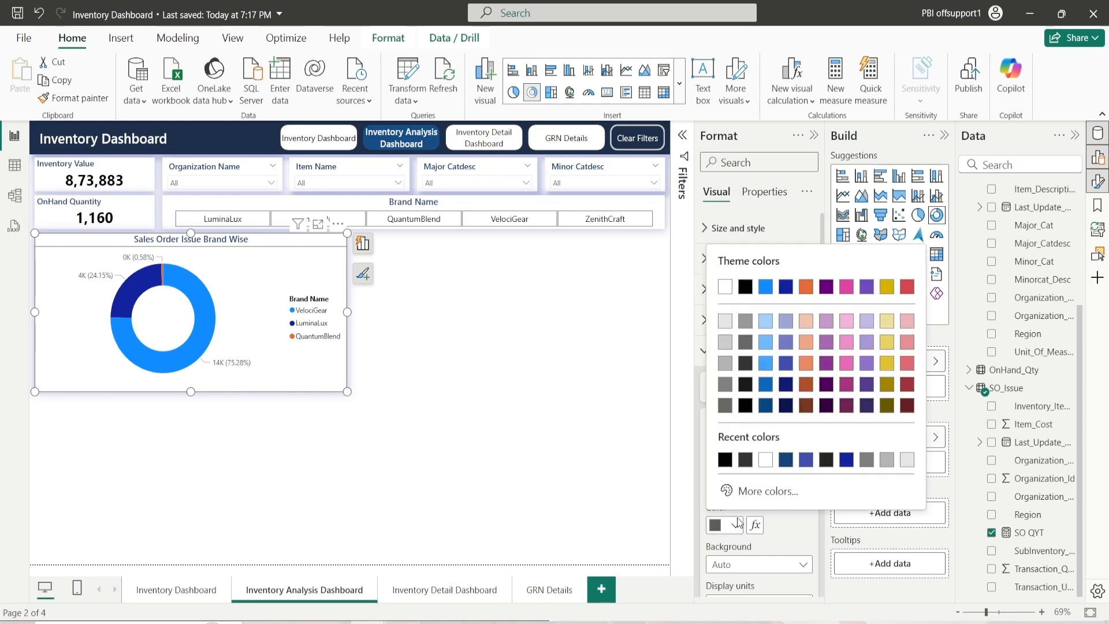
left_click(745, 415)
Step: Set the display units of the donut chart's detail label values to None
scroll(751, 520, "down", 3)
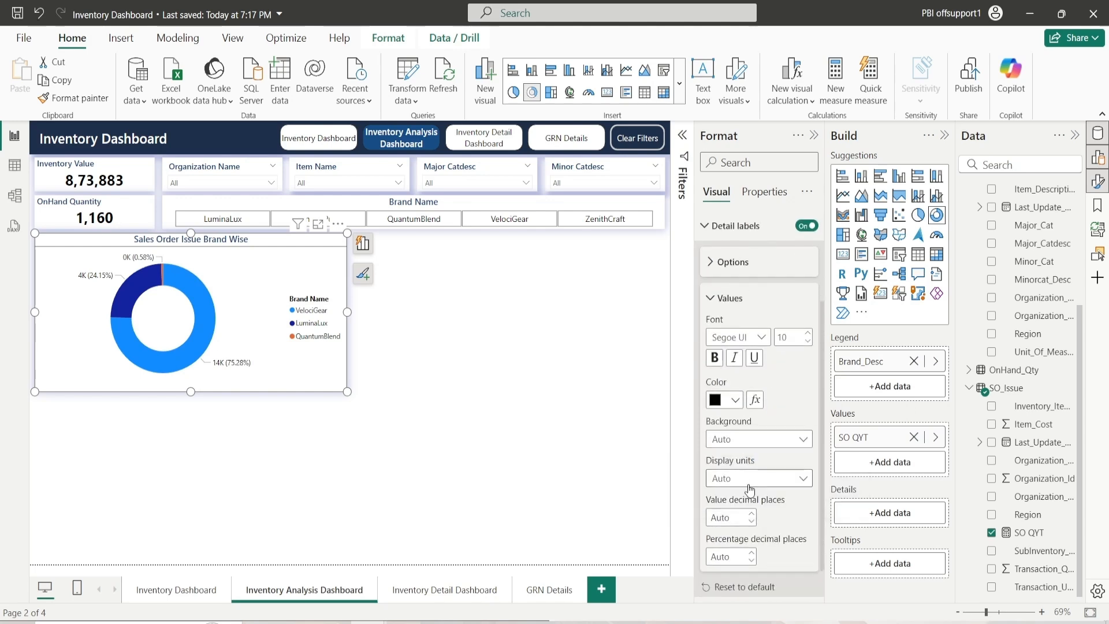
left_click(752, 481)
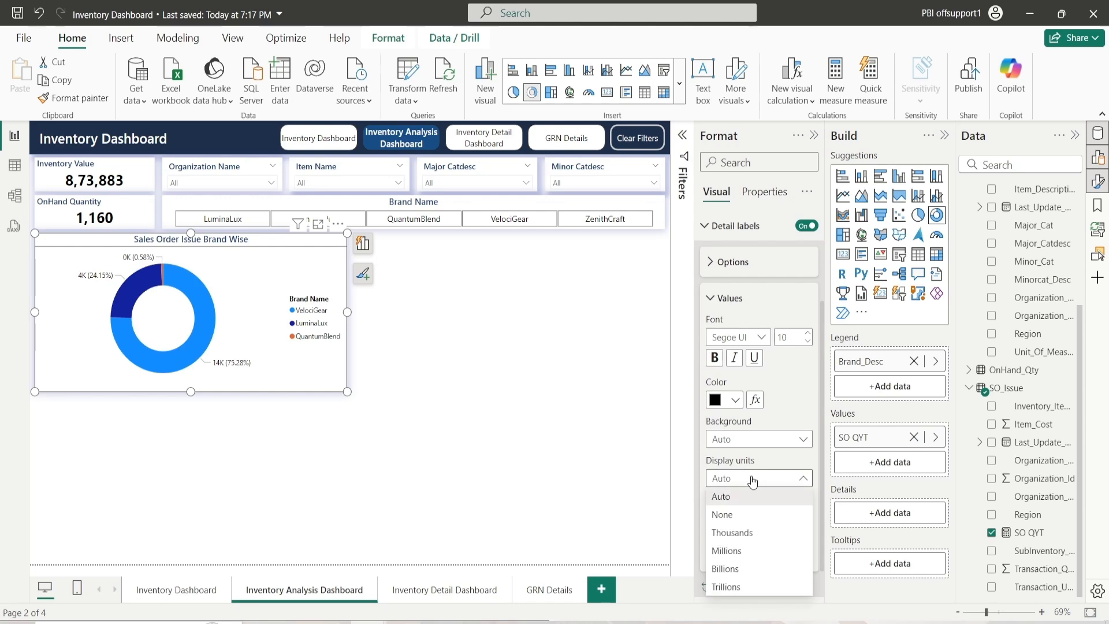
left_click(733, 514)
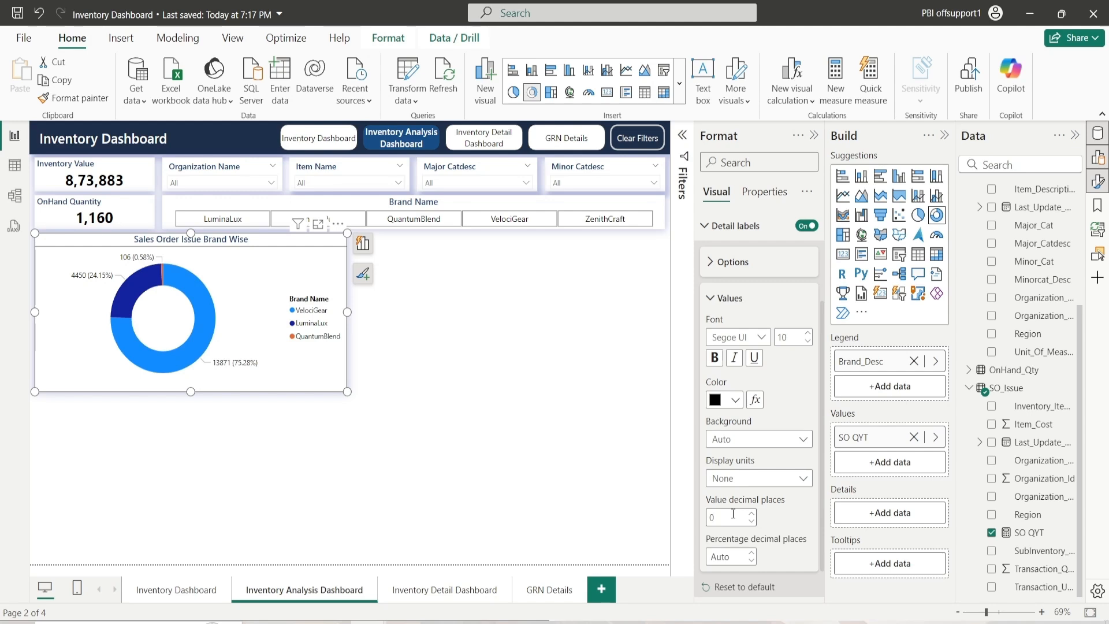
left_click(734, 514)
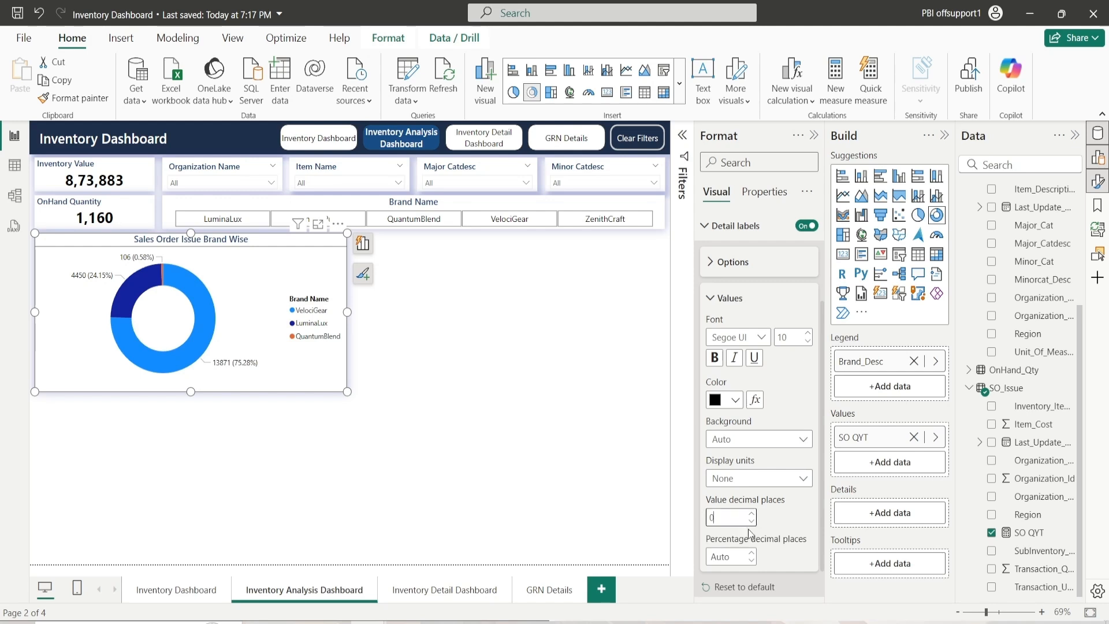
Step: Format the SO QYT measure with a thousands separator so the donut chart's labels use it
left_click(1028, 534)
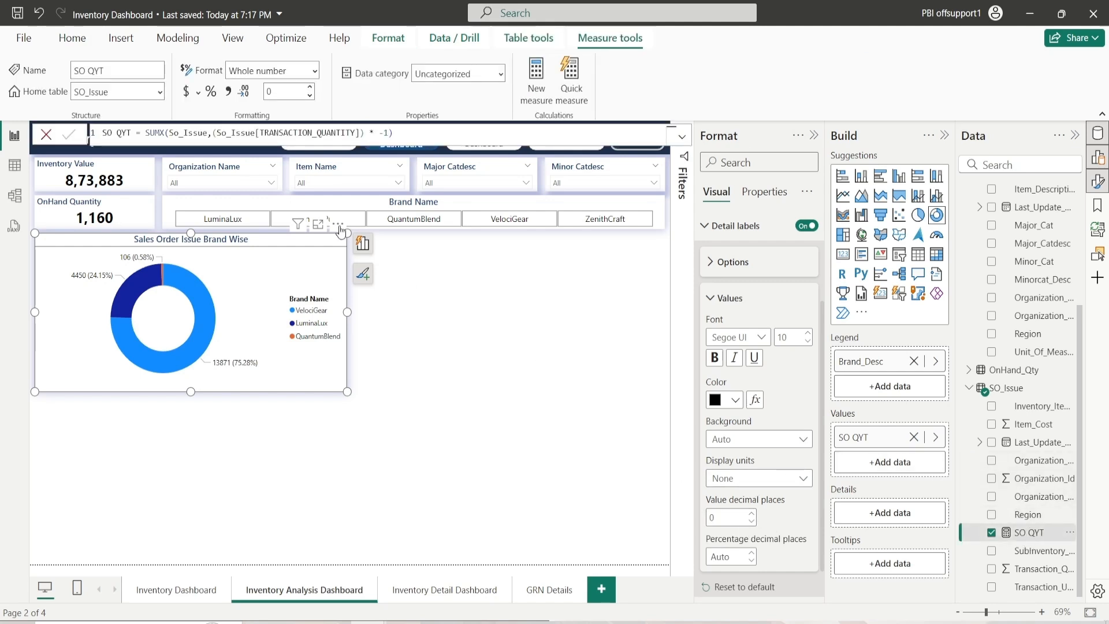
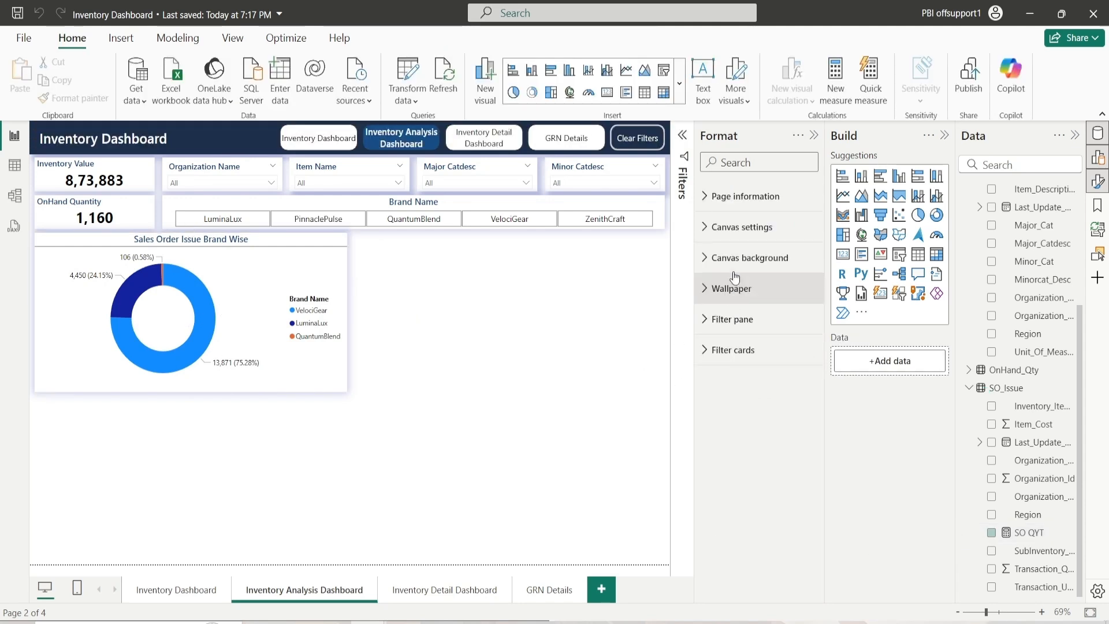
left_click(325, 382)
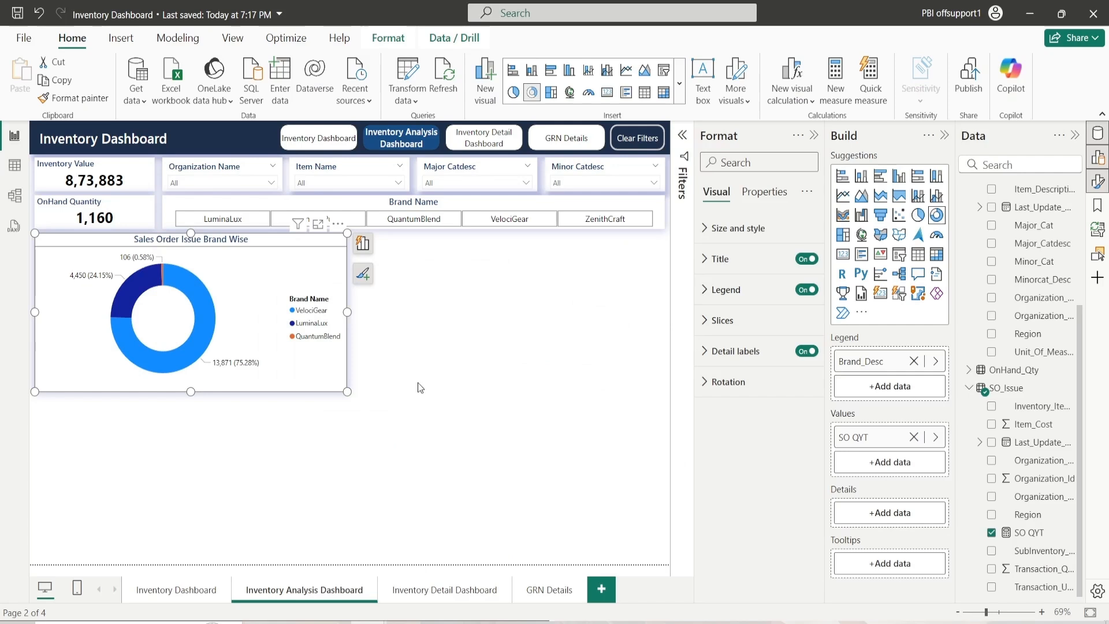
left_click(417, 382)
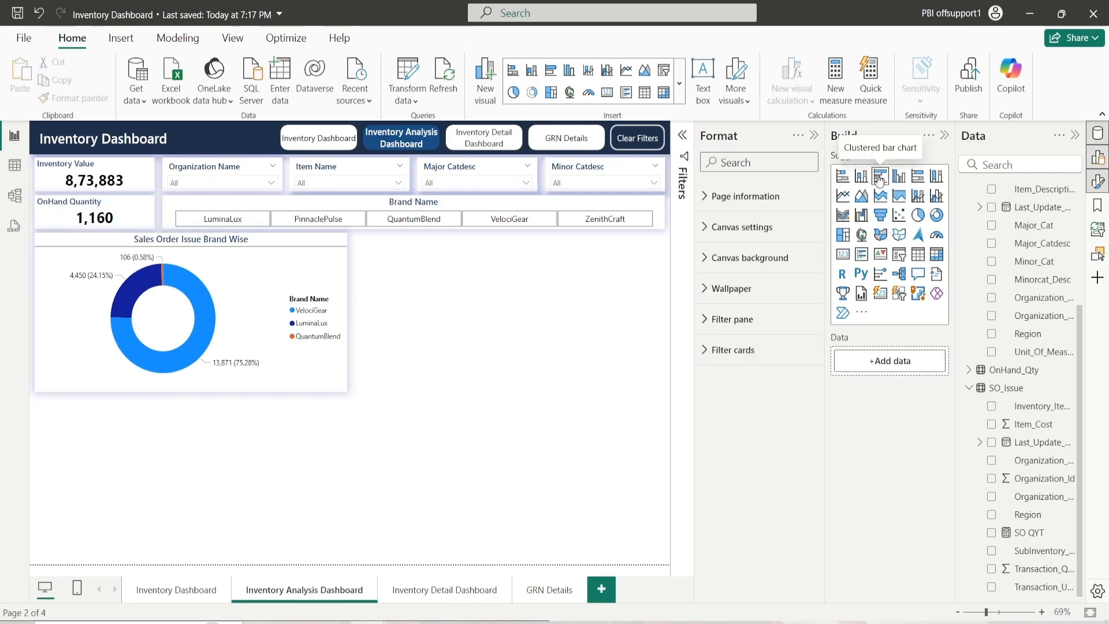
Step: Add a clustered bar chart beside the donut chart with Item_Code on the Y-axis and SO QYT on the X-axis
left_click(879, 181)
left_click_drag(274, 456, 569, 357)
scroll(982, 381, "up", 3)
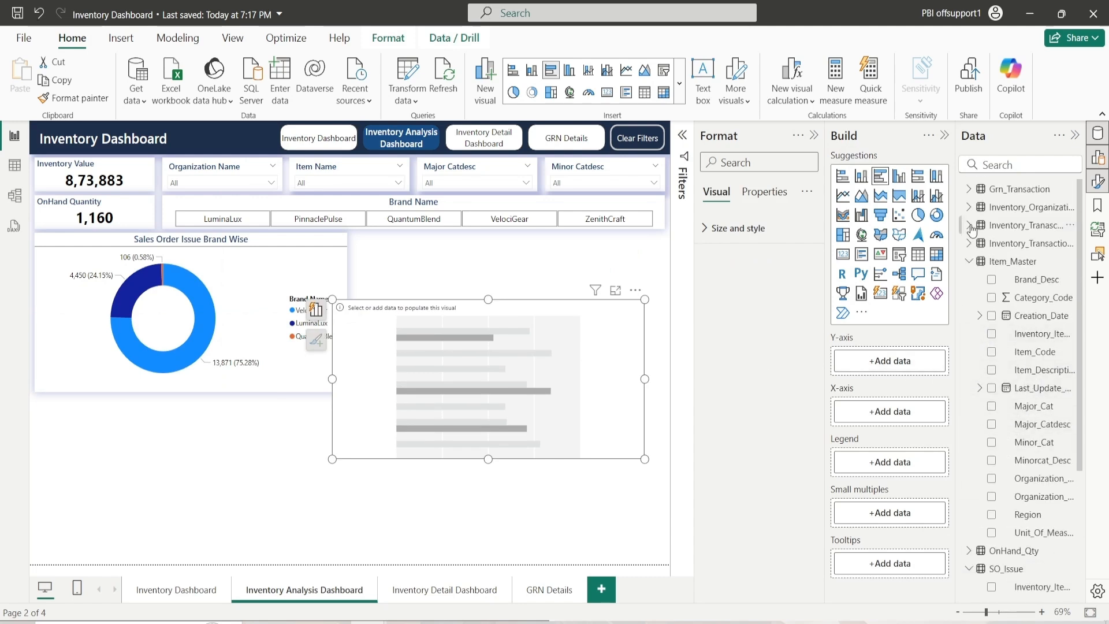
left_click_drag(958, 208, 938, 208)
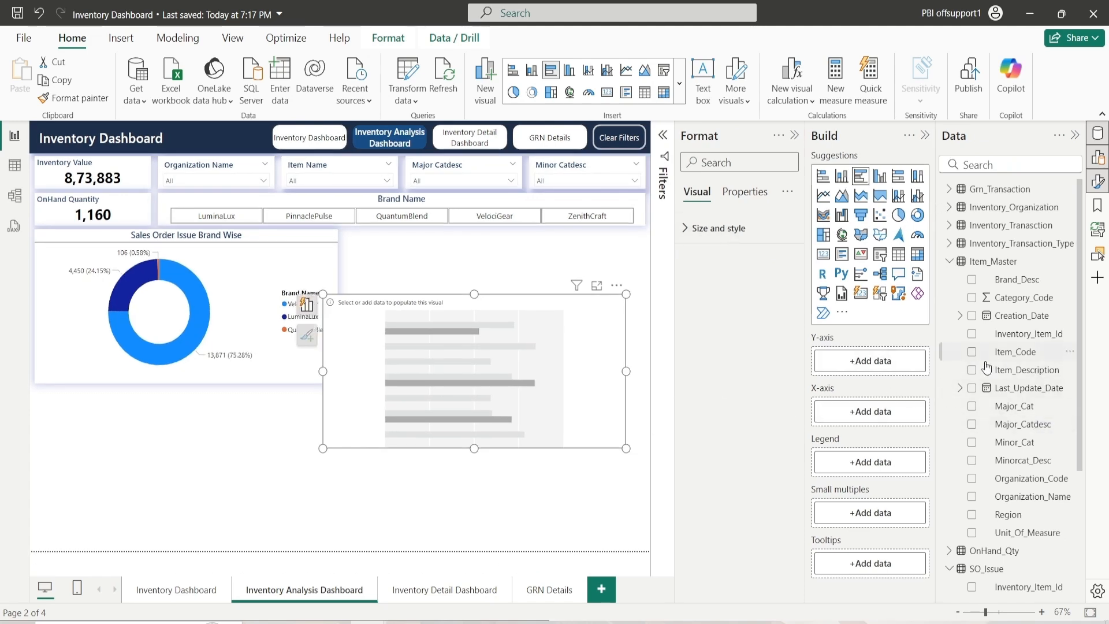
left_click_drag(1015, 354, 843, 361)
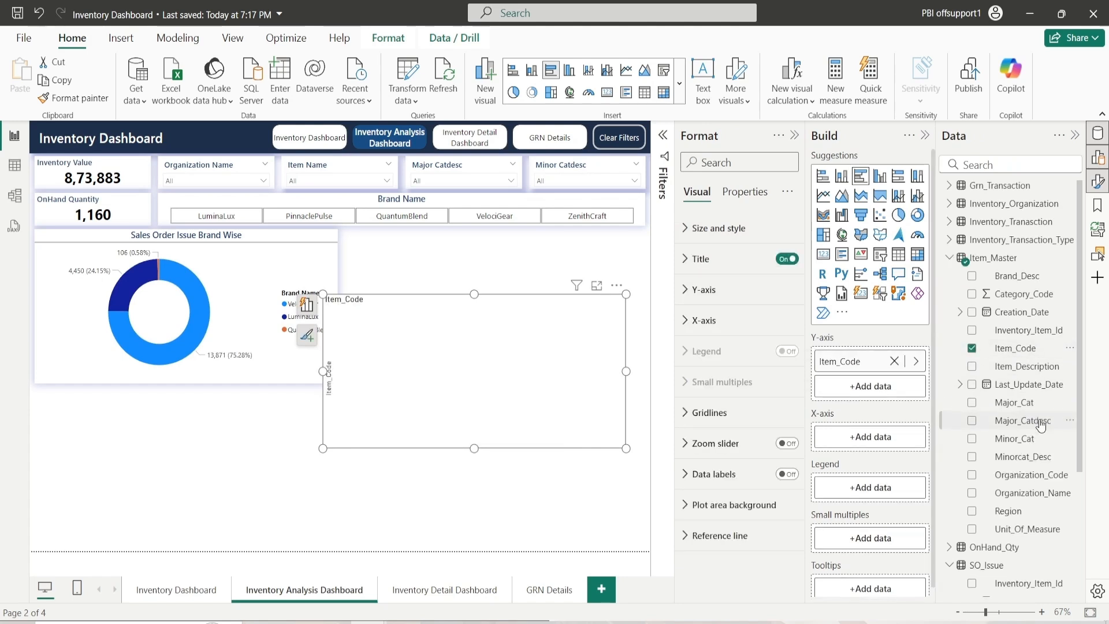
scroll(1042, 425, "down", 3)
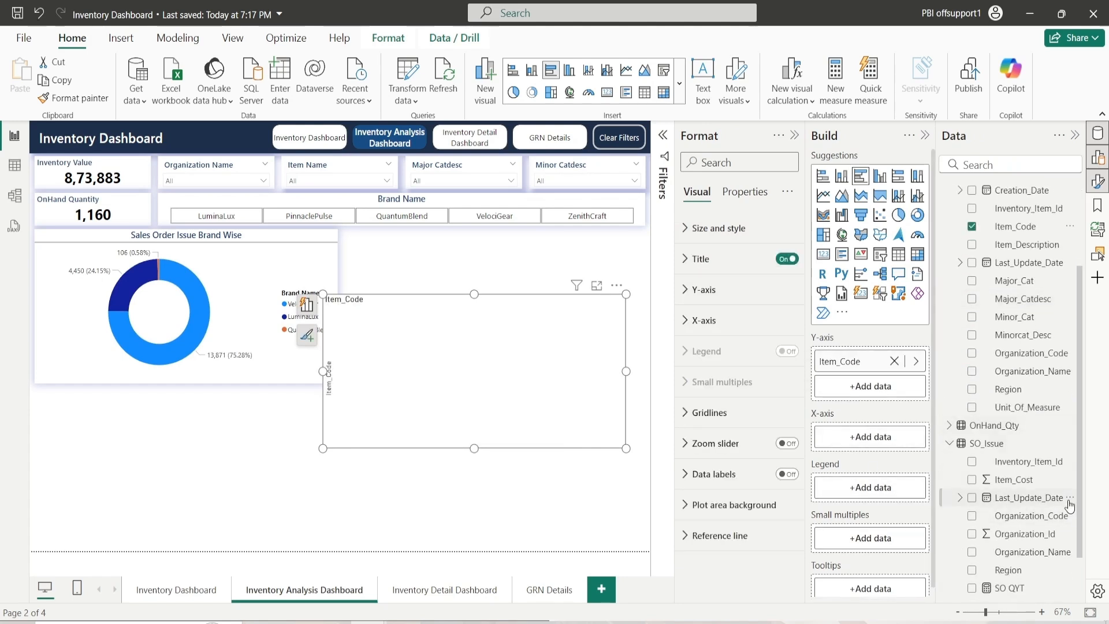
scroll(1070, 505, "down", 1)
left_click_drag(1014, 532, 870, 444)
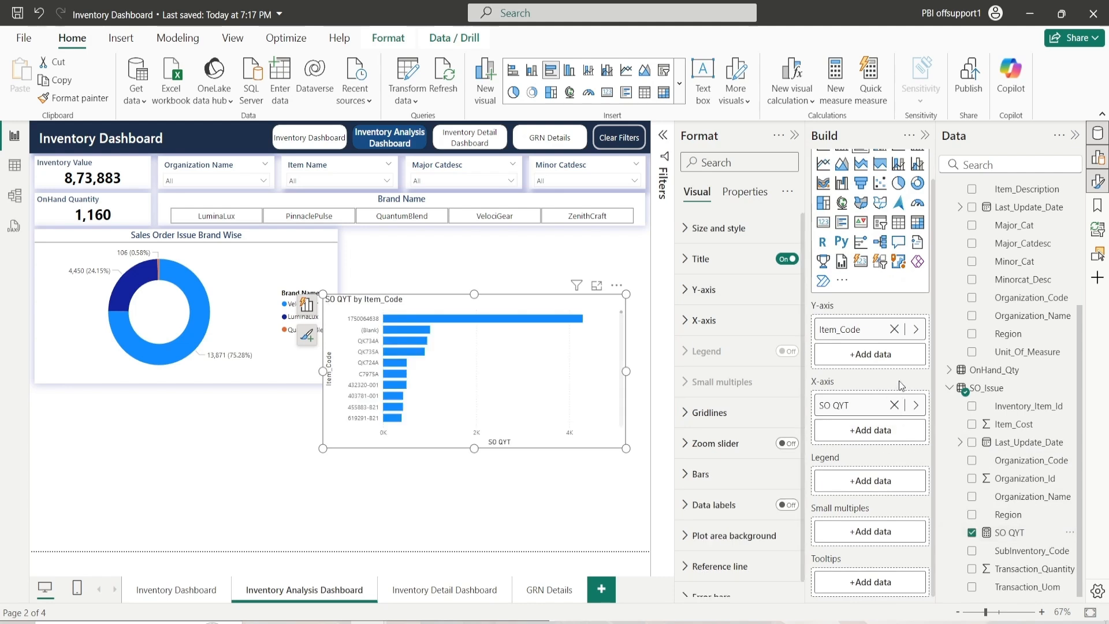
Step: Filter the bar chart's Item_Code field to exclude blank values
left_click(663, 144)
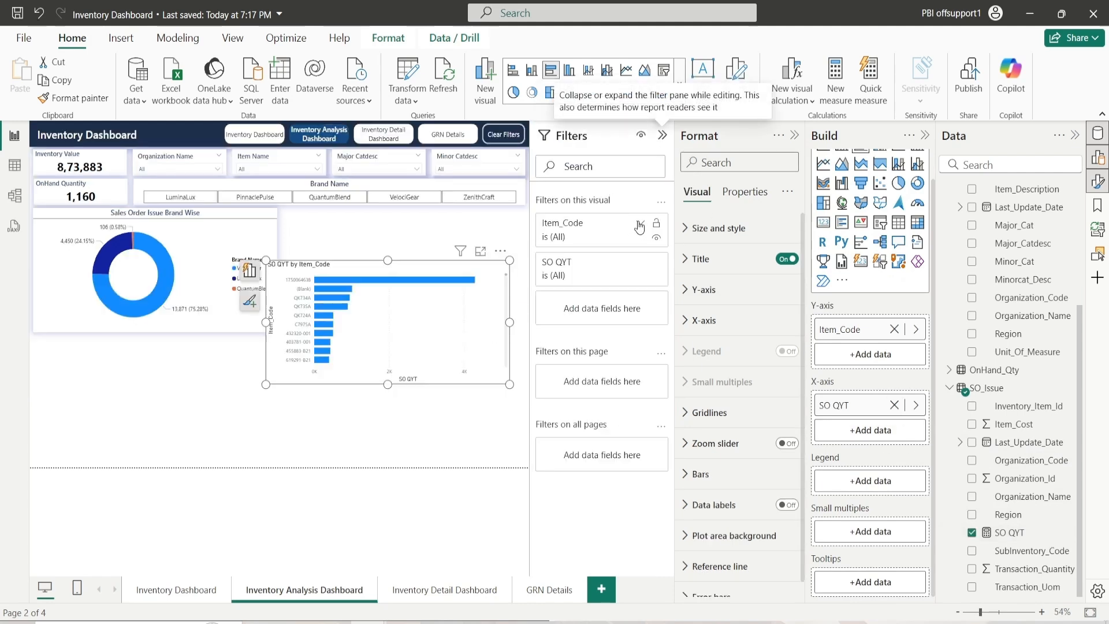
left_click(634, 228)
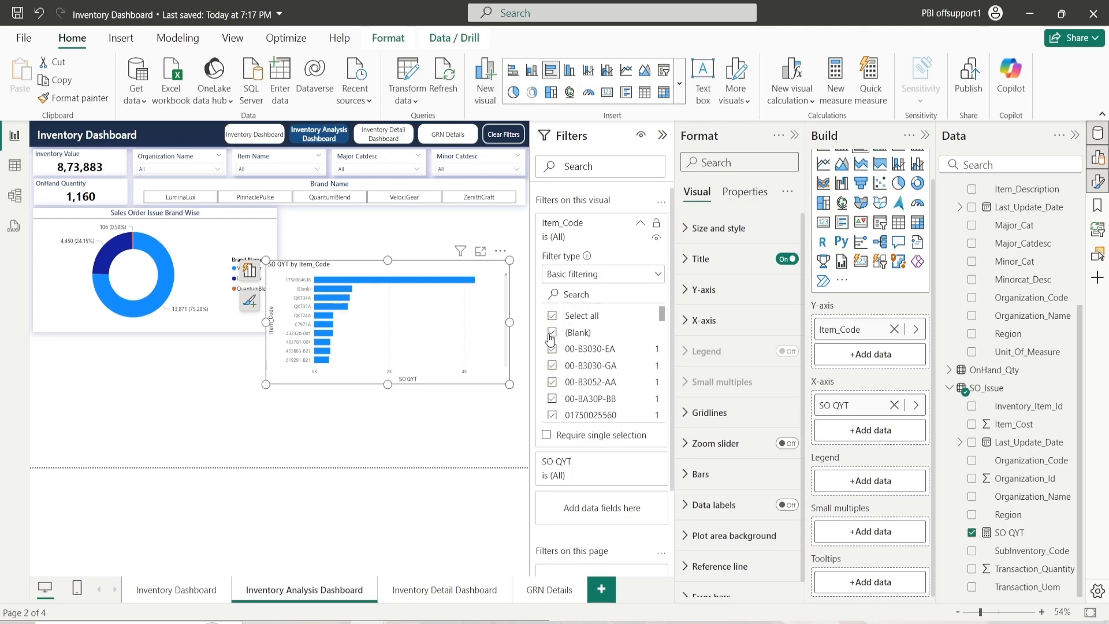
left_click(552, 333)
left_click(642, 224)
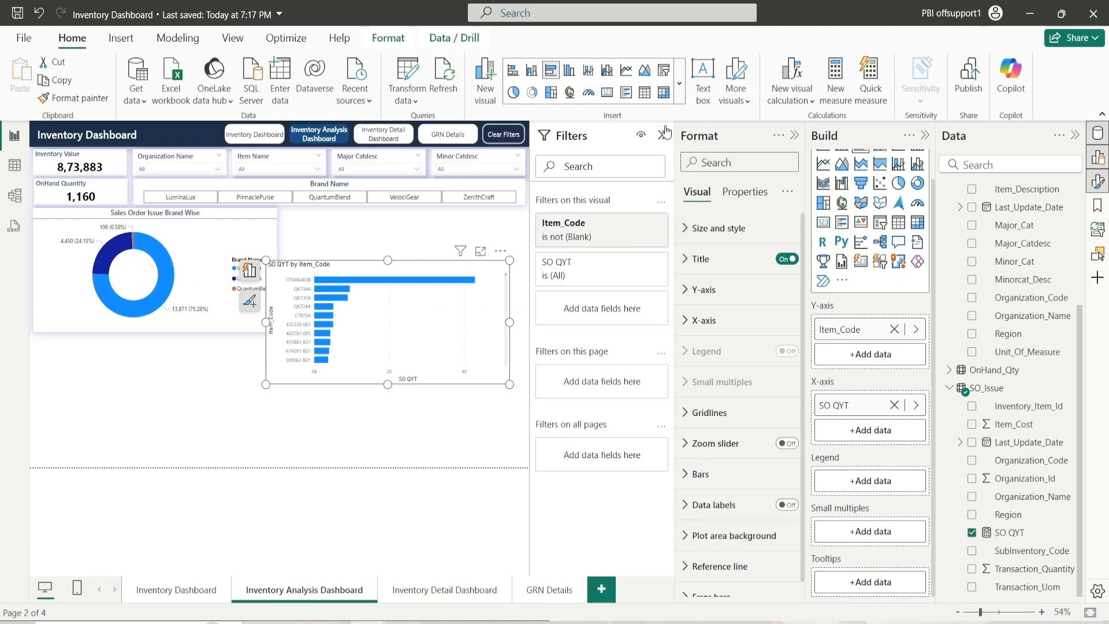
left_click(662, 137)
Step: Turn on the bar chart's shadow with an indigo-blue color and Center position
left_click(716, 228)
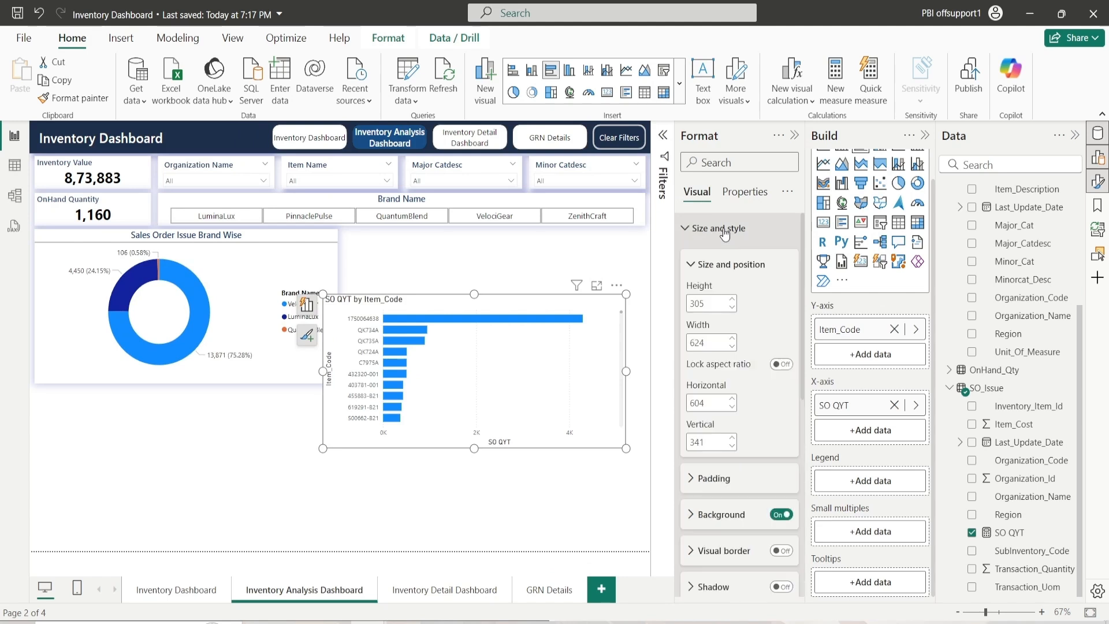
left_click(715, 266)
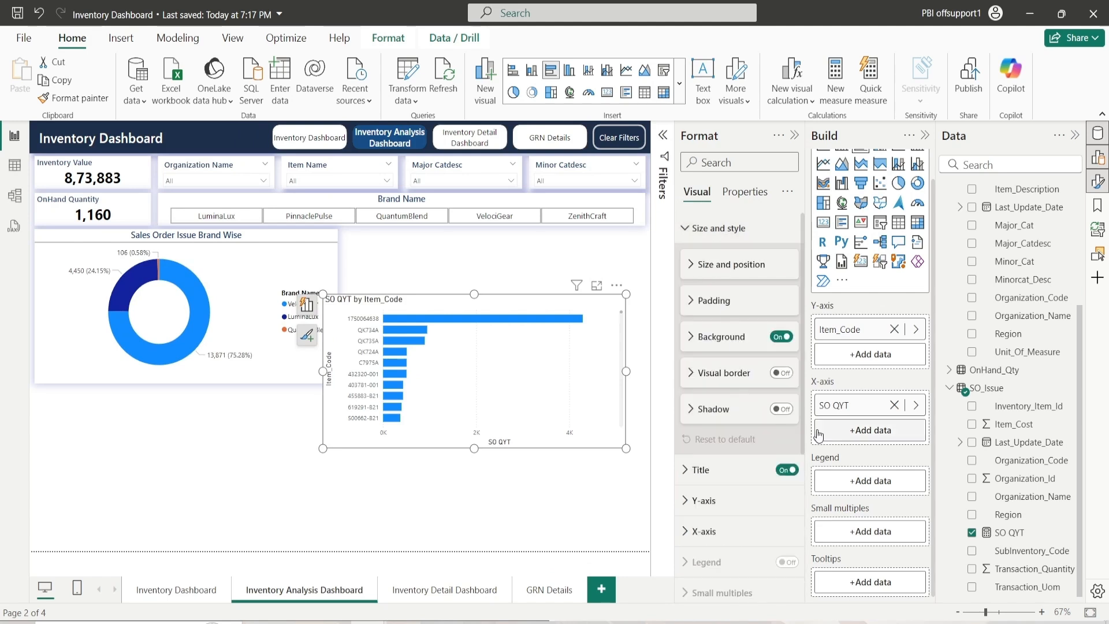
left_click(781, 409)
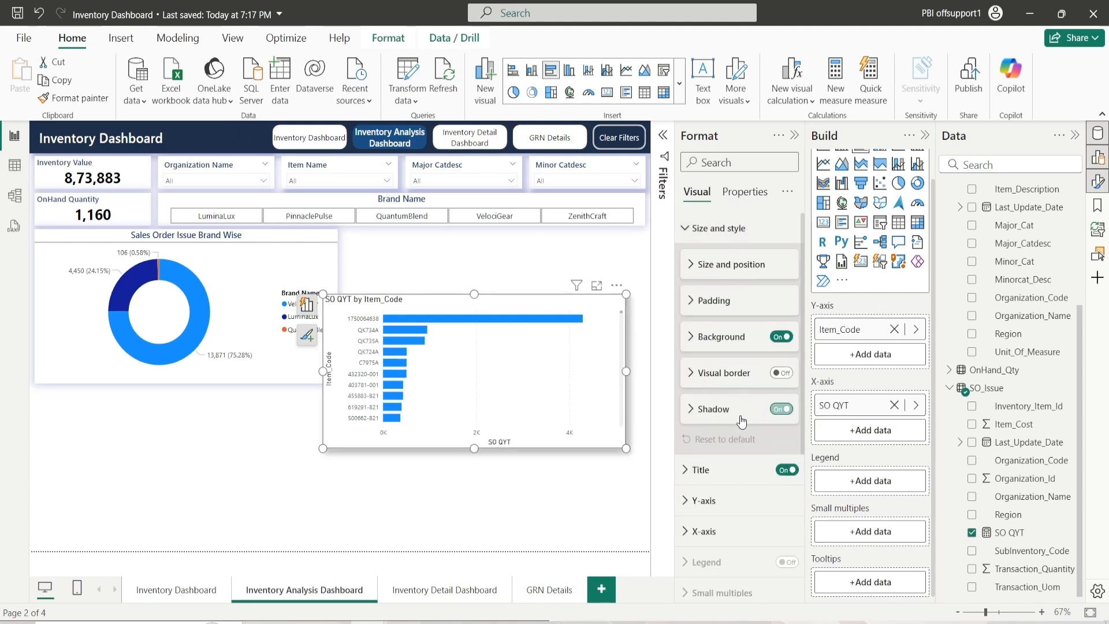
left_click(740, 413)
left_click(723, 453)
left_click(706, 382)
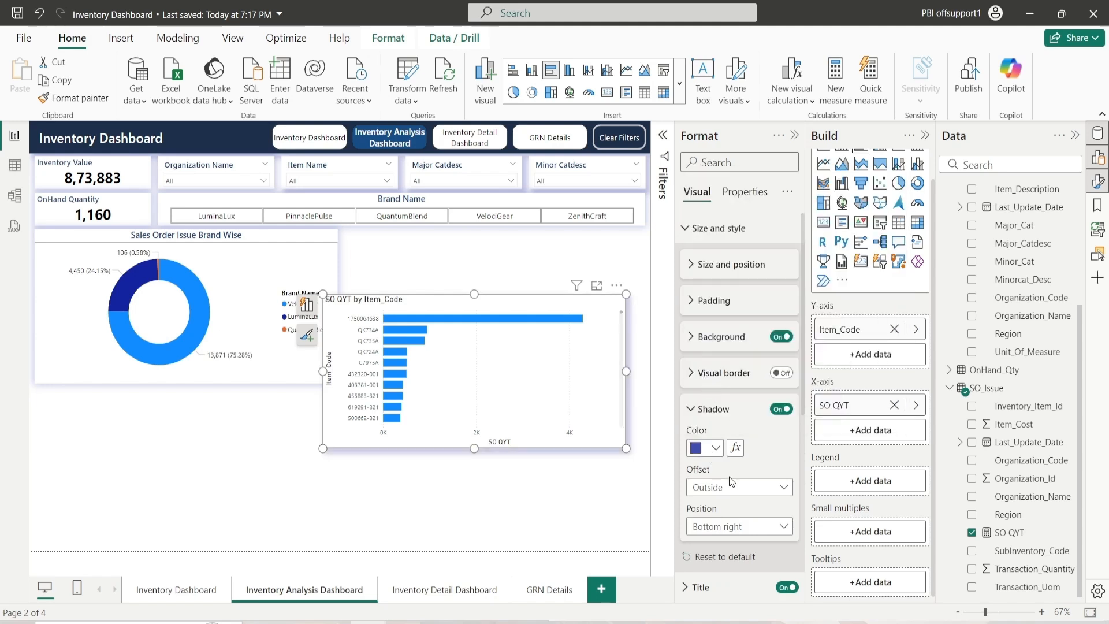
left_click(741, 533)
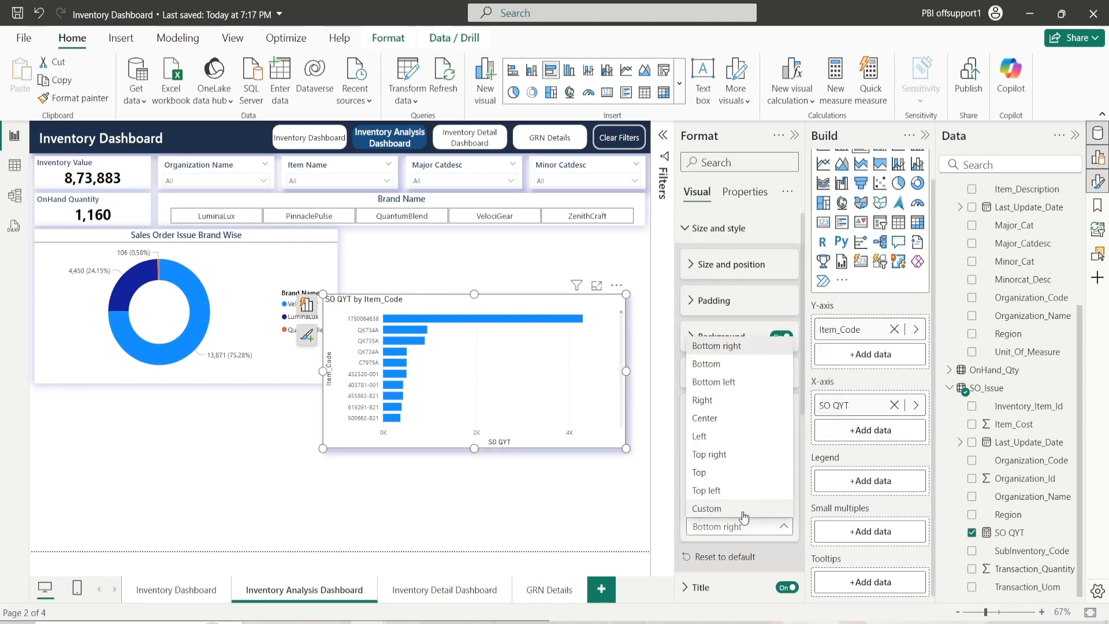
left_click(726, 425)
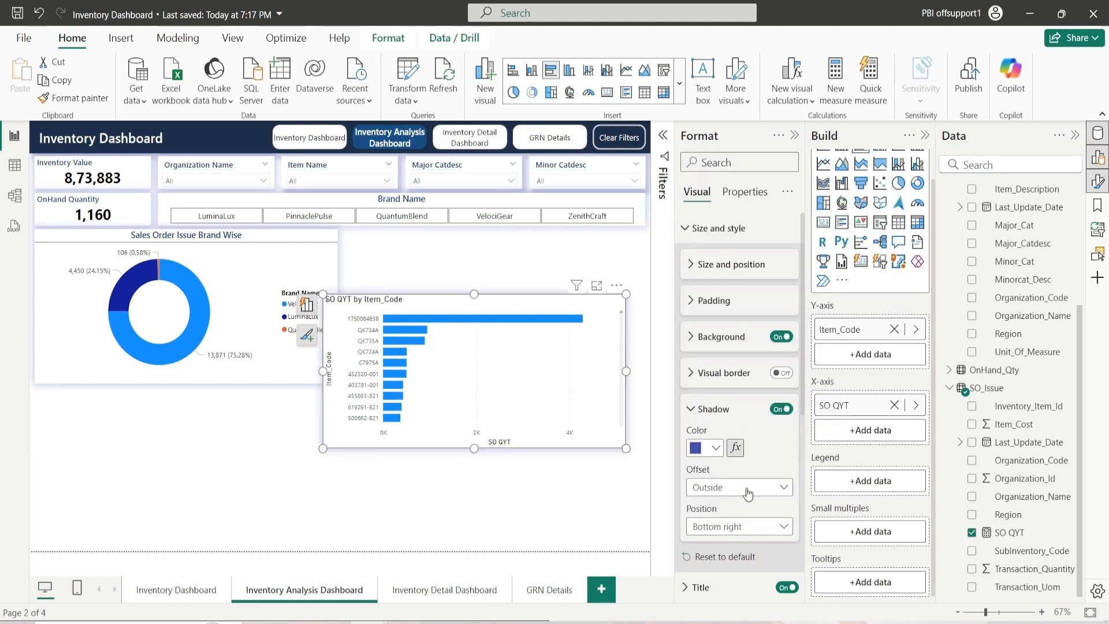
left_click(706, 410)
left_click(704, 228)
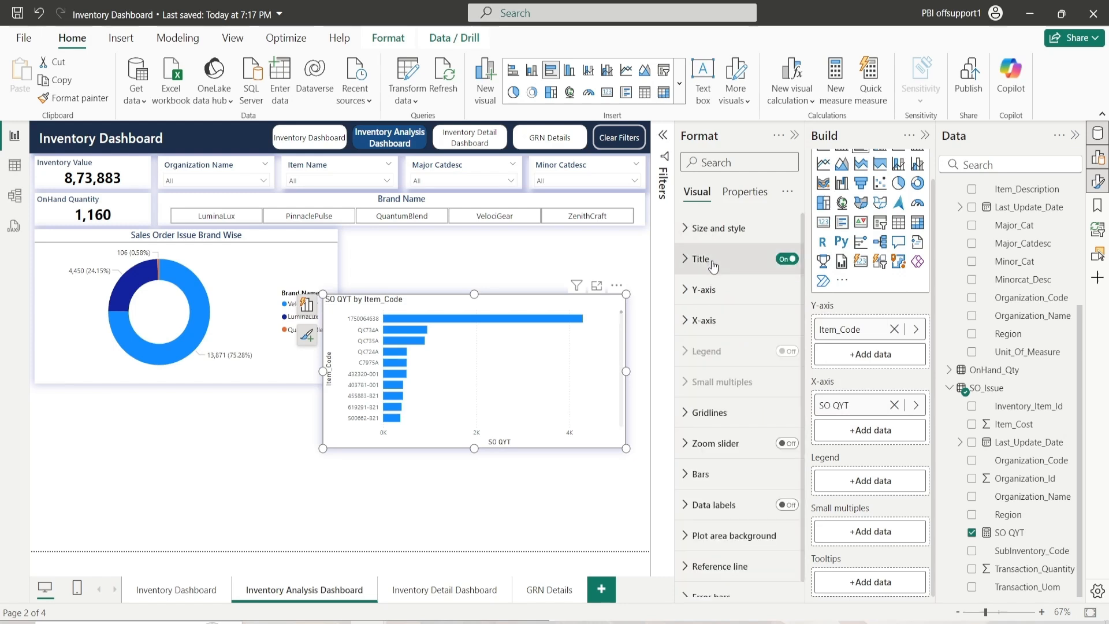
Step: Change the bar chart's title text to "Sales Order Issue Item Wise"
left_click(701, 259)
triple_click(723, 334)
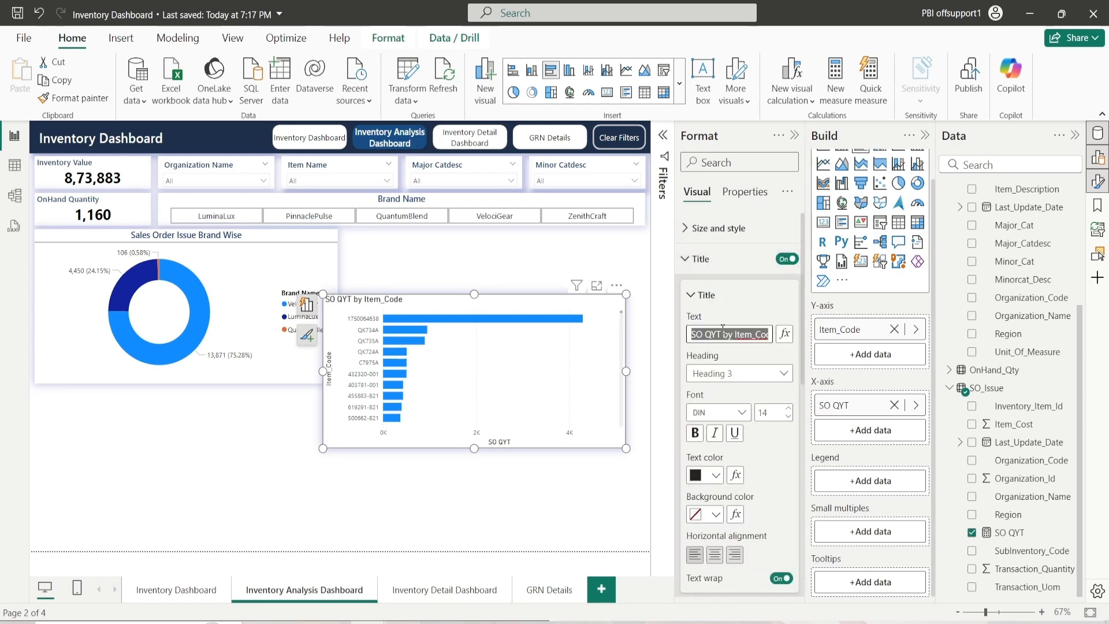
type("Sales ")
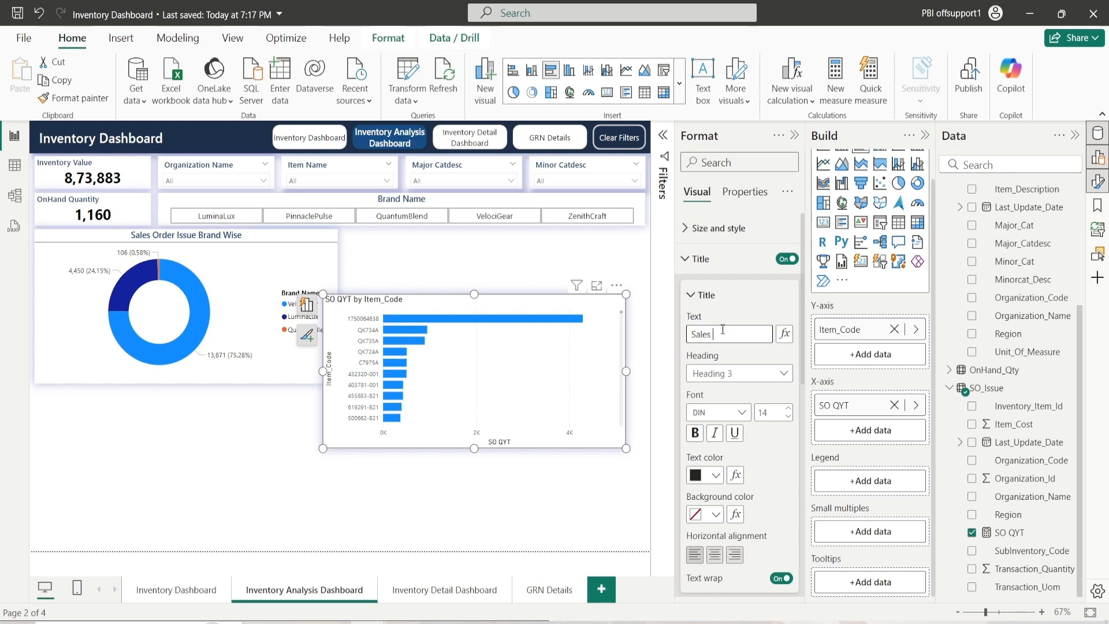
type("Order Issue Item Wise")
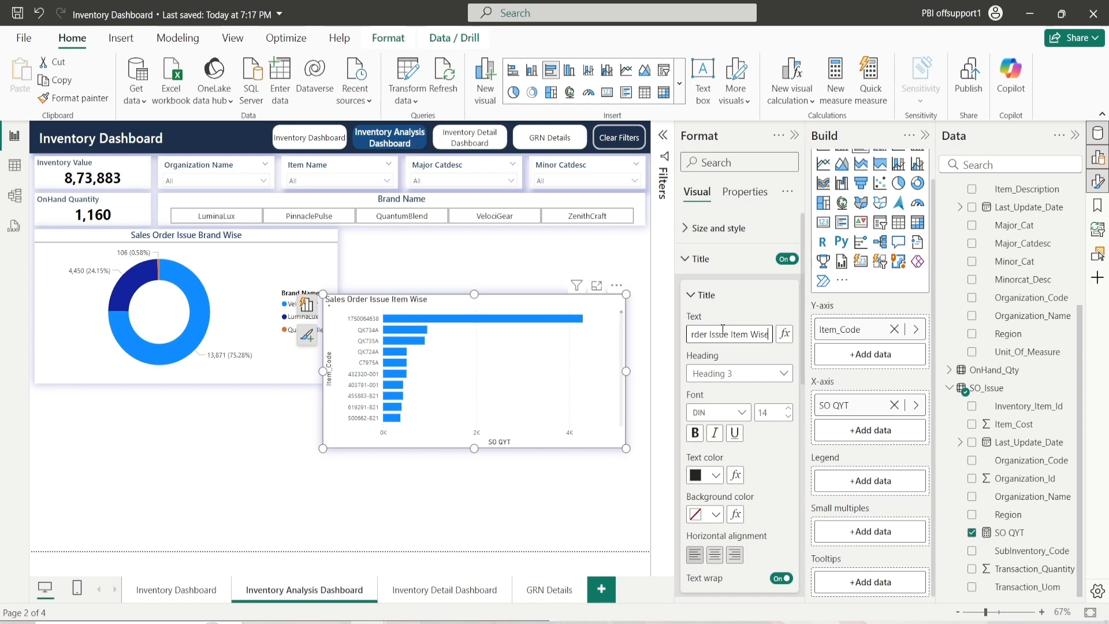
Step: Set the bar chart title's font to the Segoe UI family at size 13
left_click(740, 406)
scroll(735, 347, "down", 5)
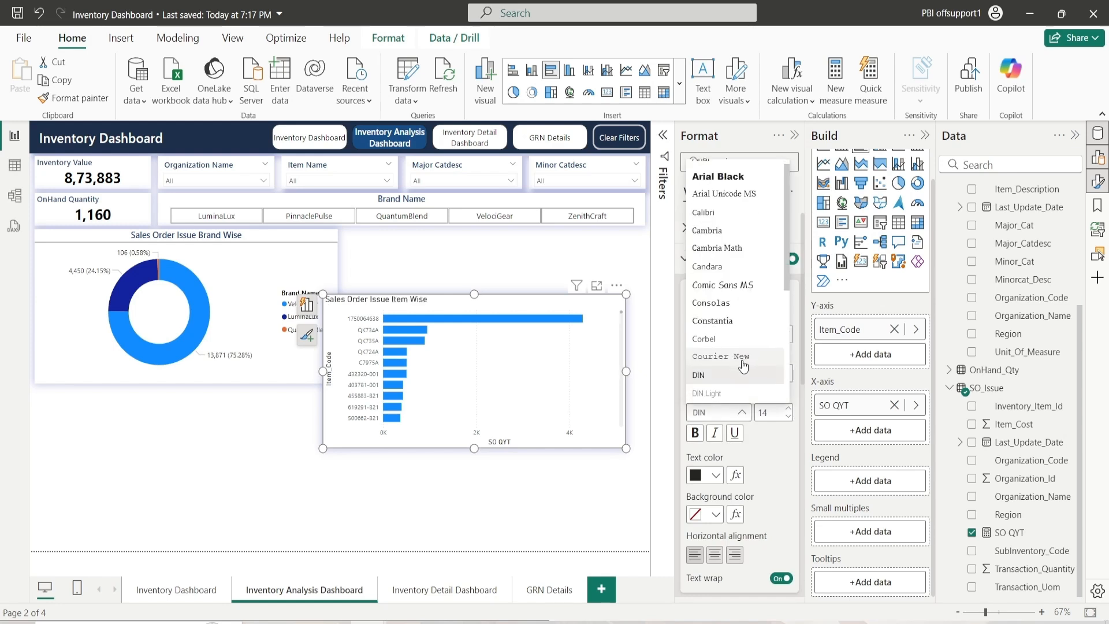
left_click(732, 285)
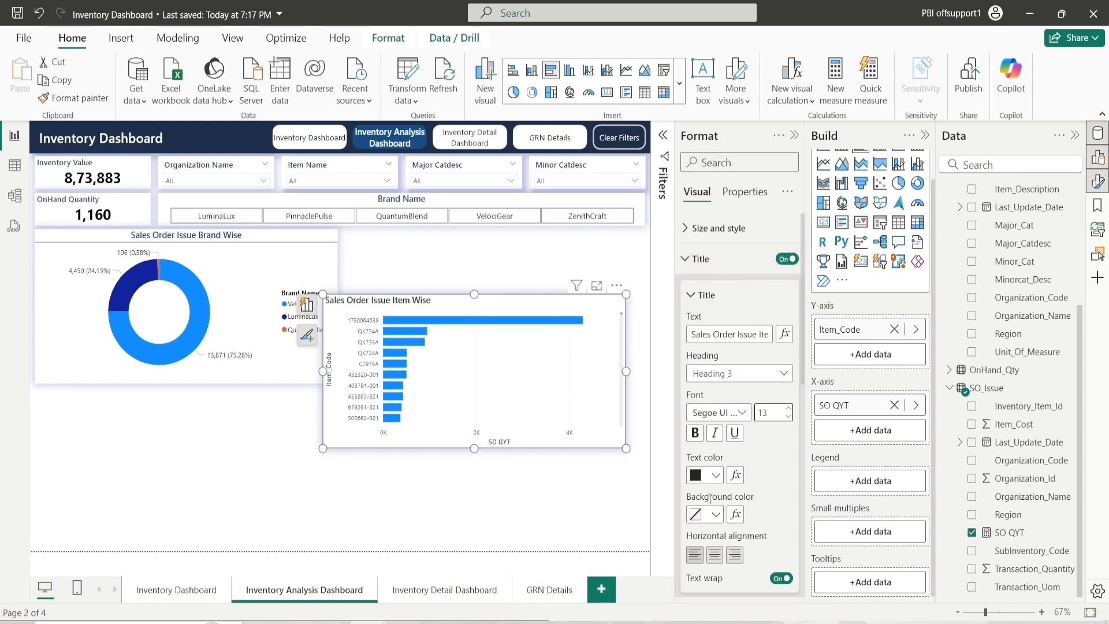
Step: Give the bar chart's title dark blue text, a white background and centered alignment
left_click(716, 475)
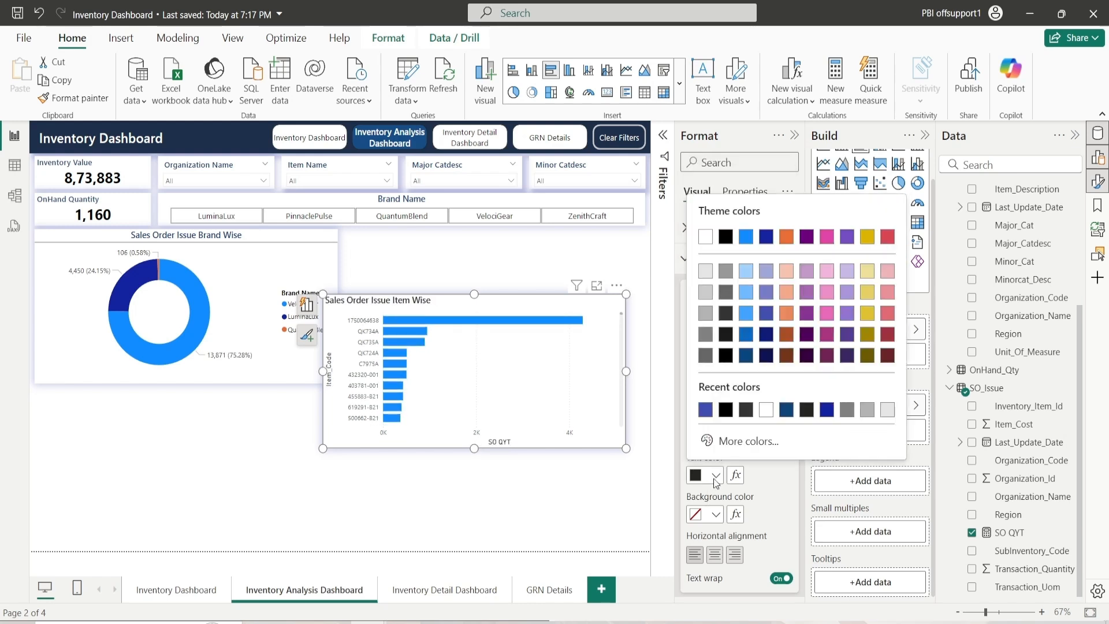
left_click(787, 410)
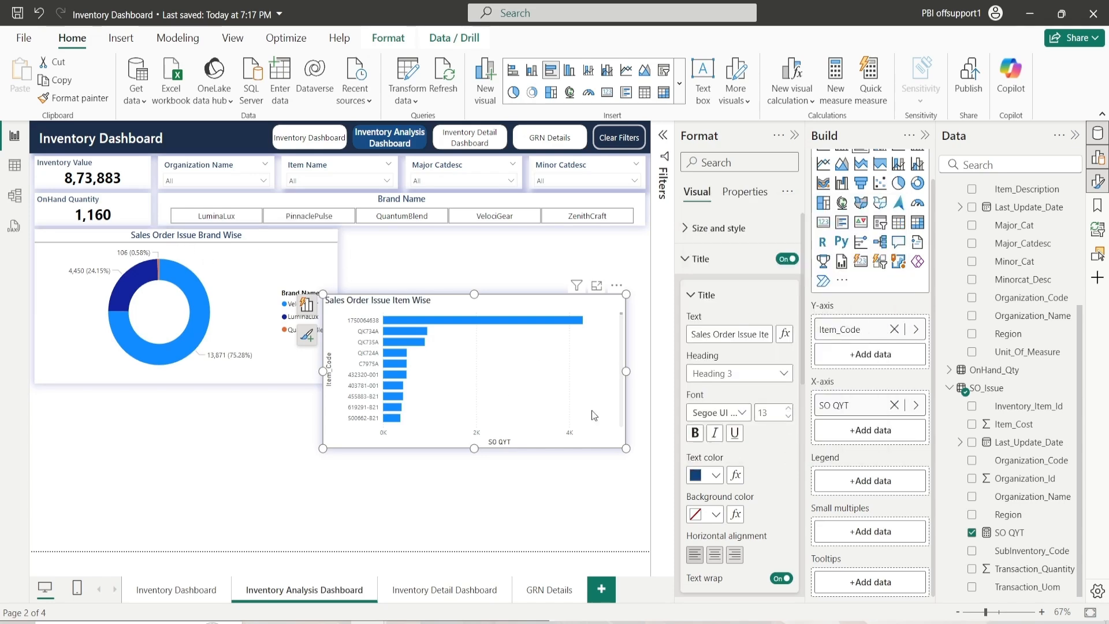
left_click(716, 515)
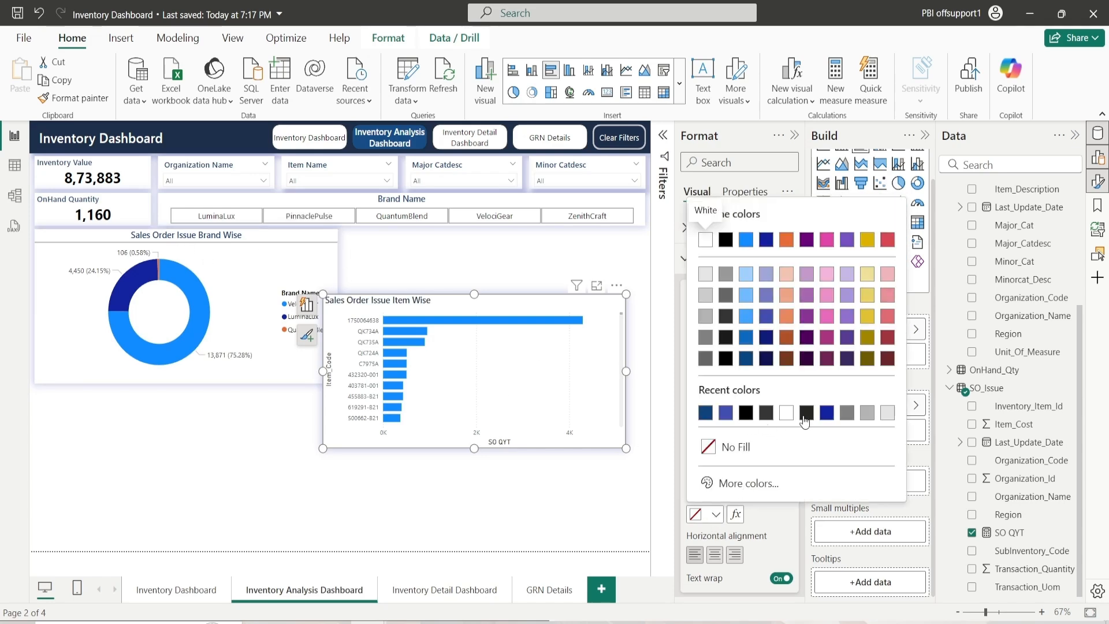
left_click(786, 412)
left_click(715, 554)
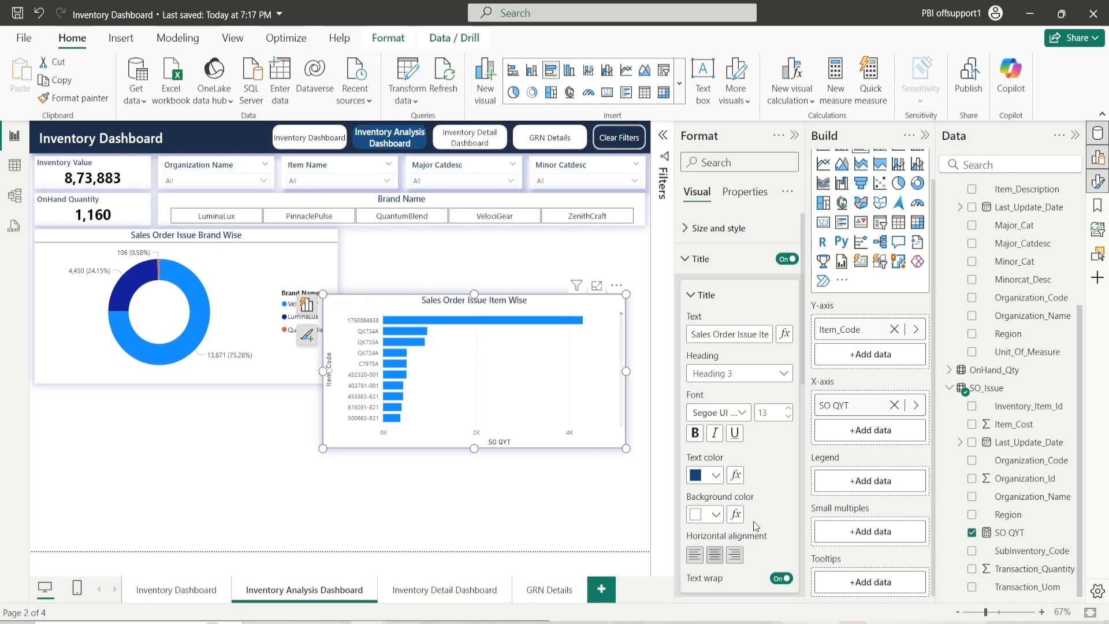
Step: Turn on the divider under the bar chart's title and set its color to dark gray
left_click(704, 296)
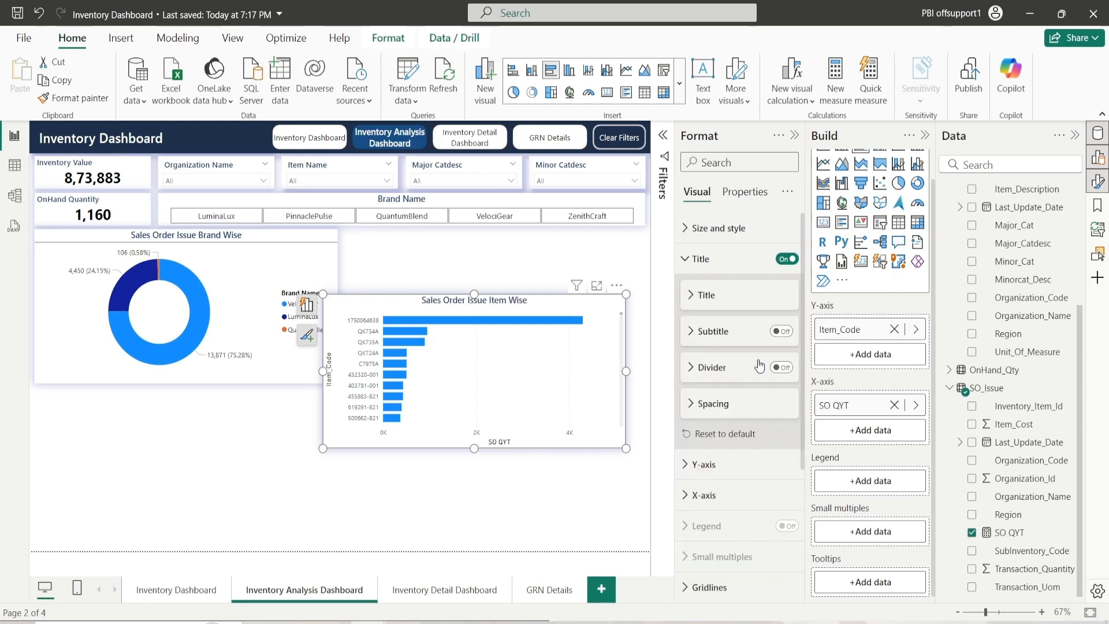
left_click(779, 368)
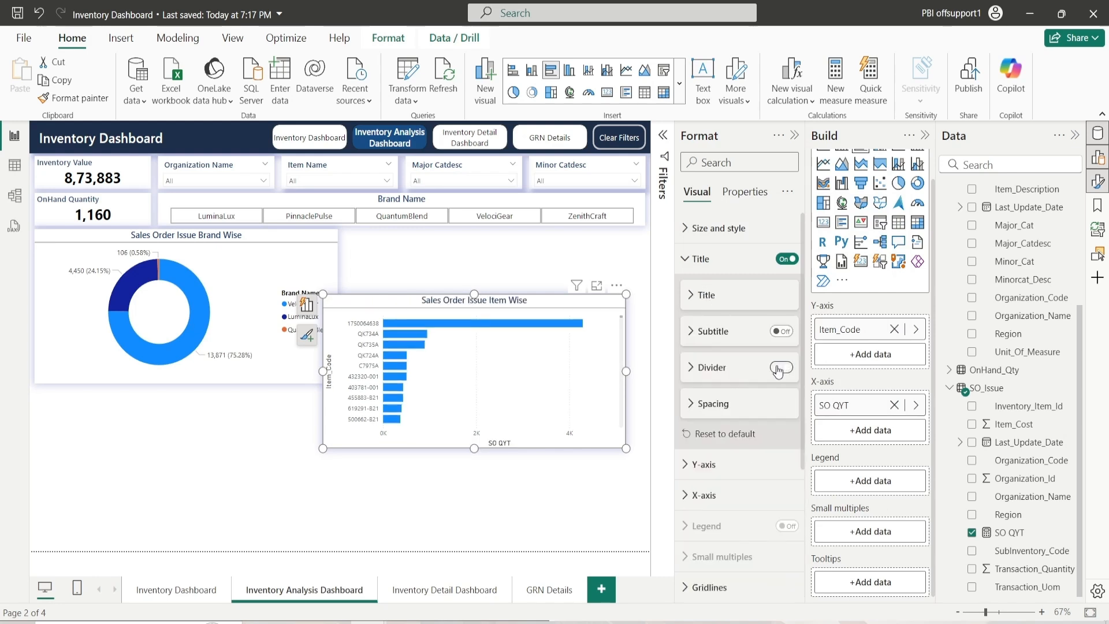
left_click(722, 376)
left_click(711, 407)
left_click(724, 245)
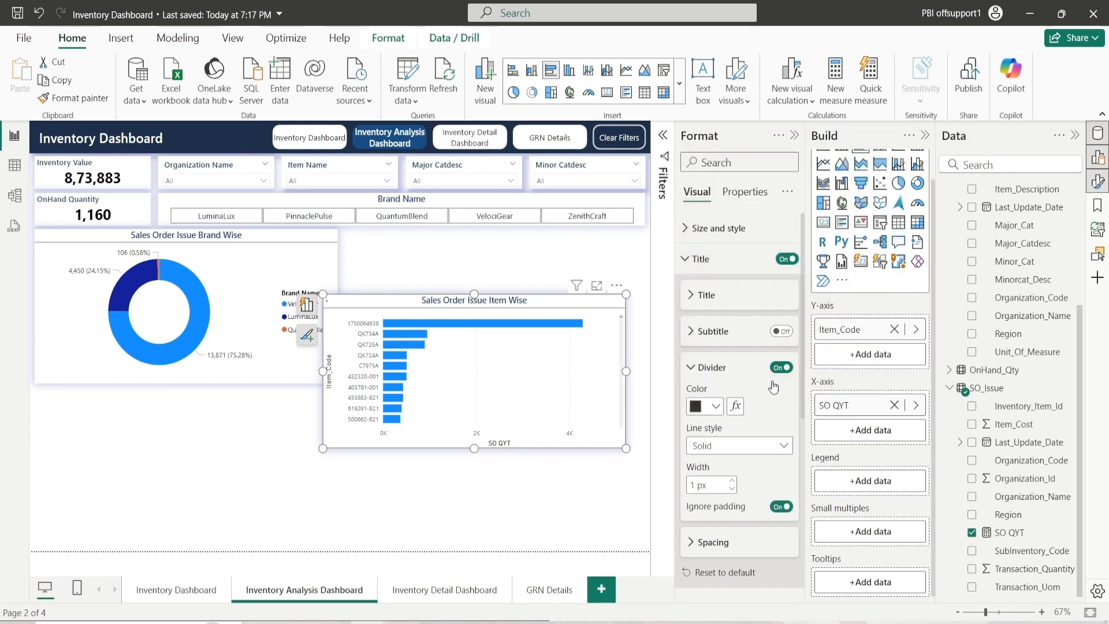
Step: Turn on customized spacing for the bar chart's title and set the space below the title area to 0 px
left_click(717, 370)
left_click(710, 409)
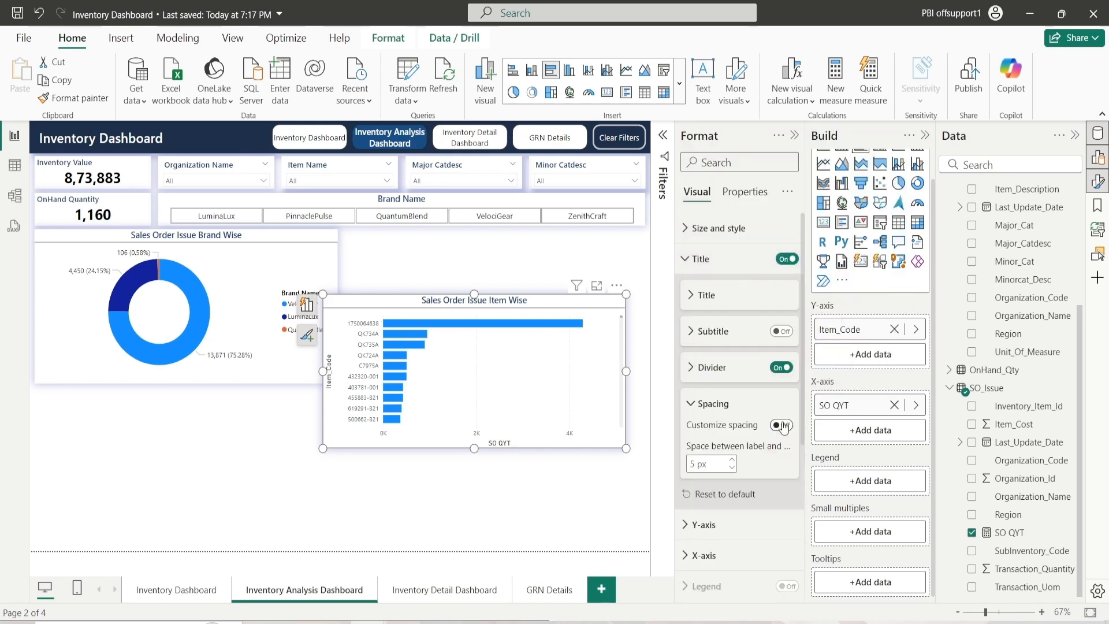
left_click(782, 426)
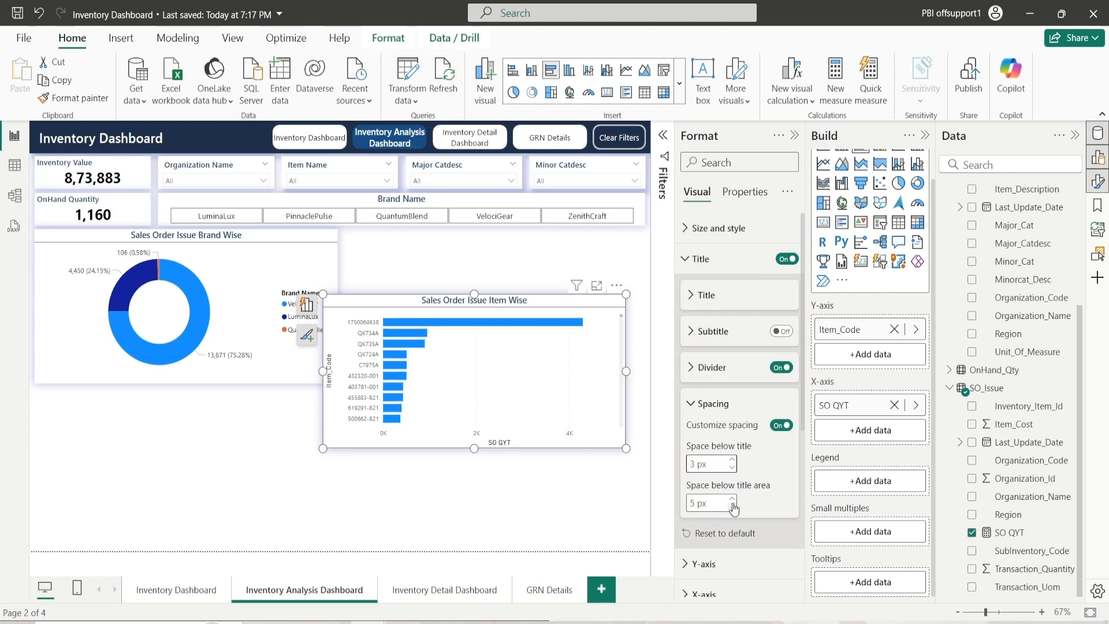
double_click(691, 504)
type("0")
left_click(714, 405)
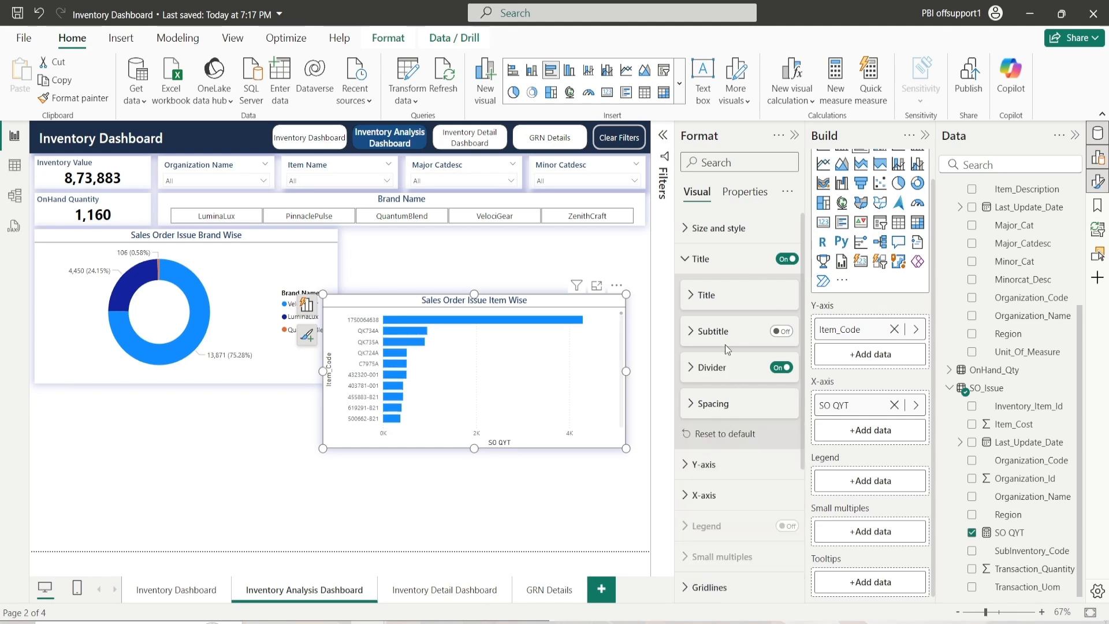
left_click(727, 276)
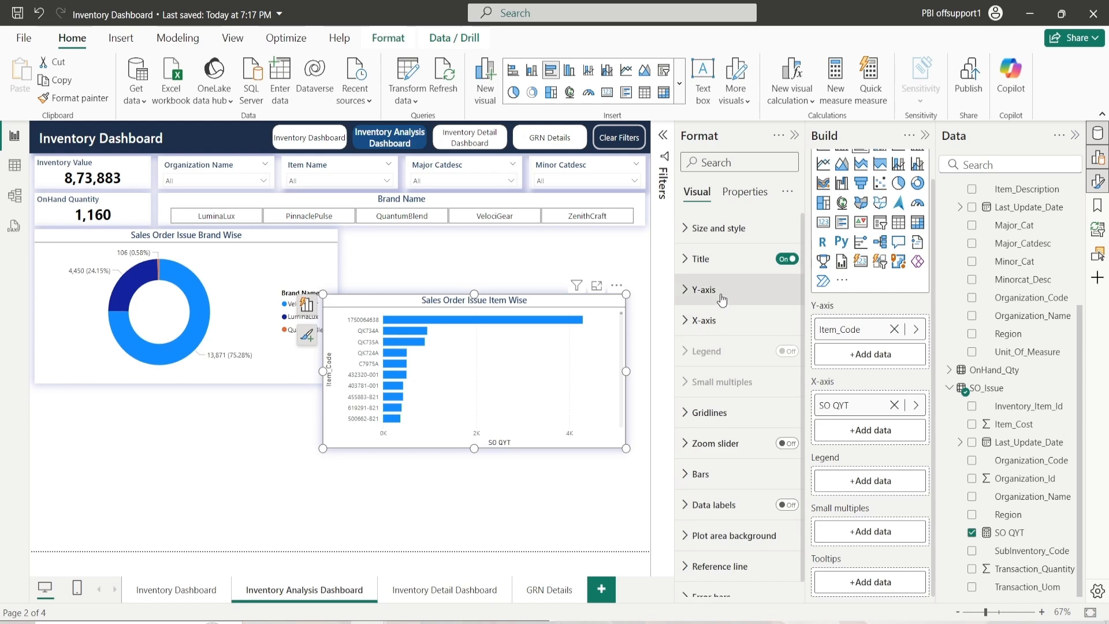
Step: Make the bar chart's Y-axis values black and turn off the Y-axis title
left_click(722, 299)
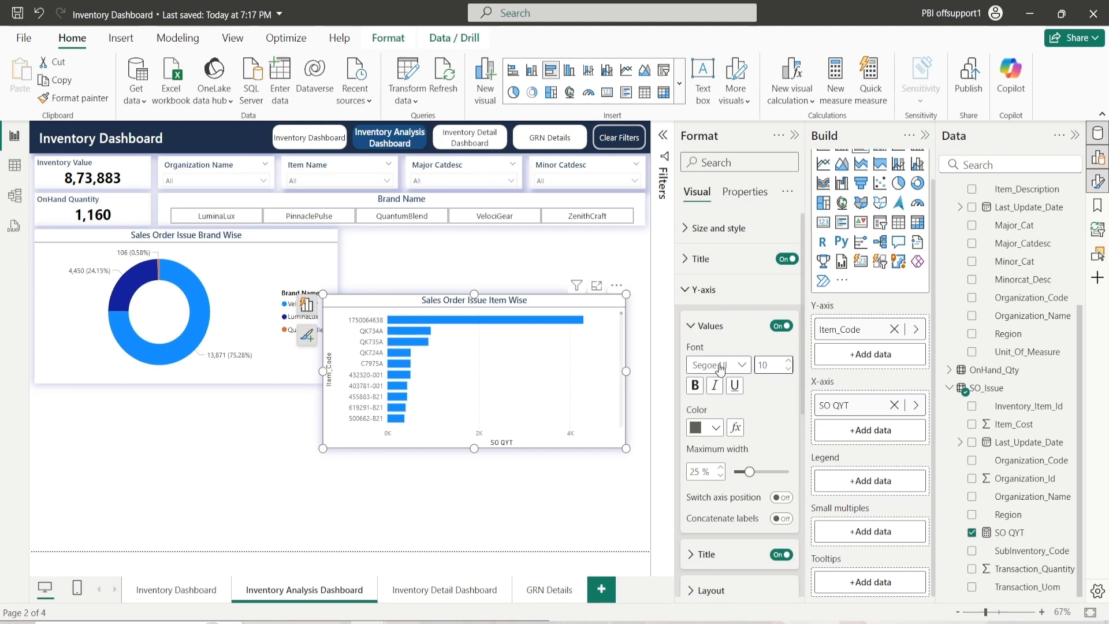
left_click(714, 431)
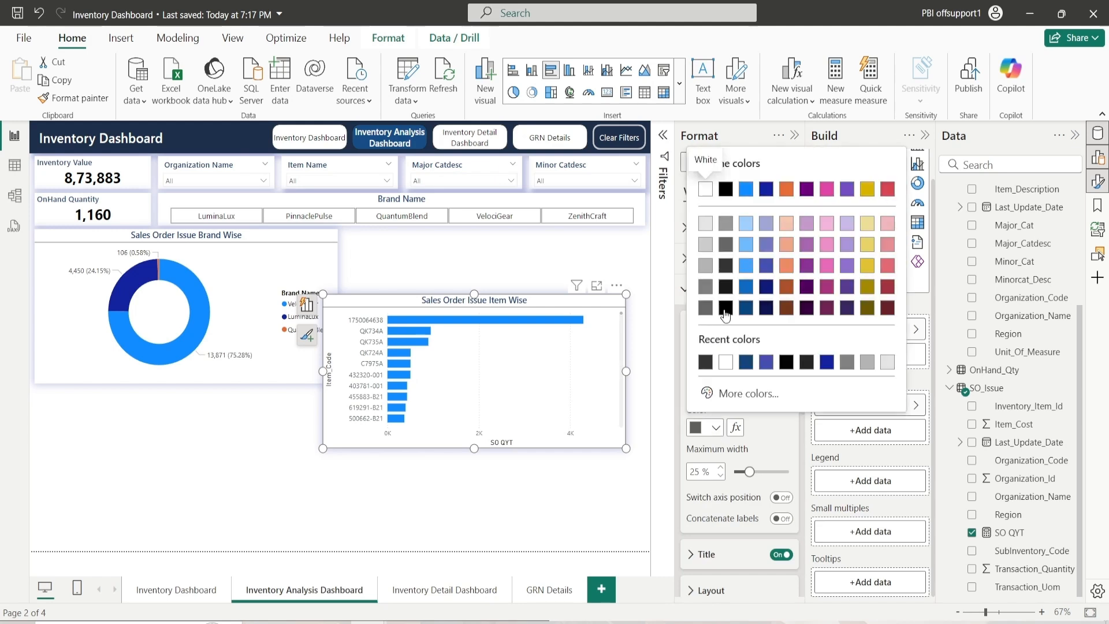
left_click(723, 185)
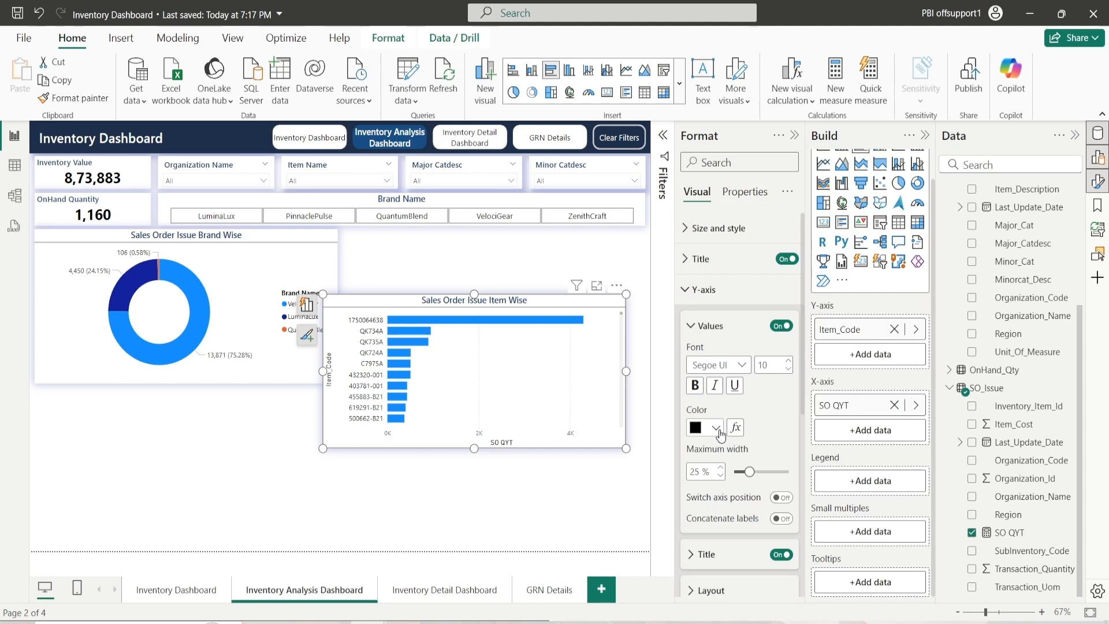
left_click(706, 326)
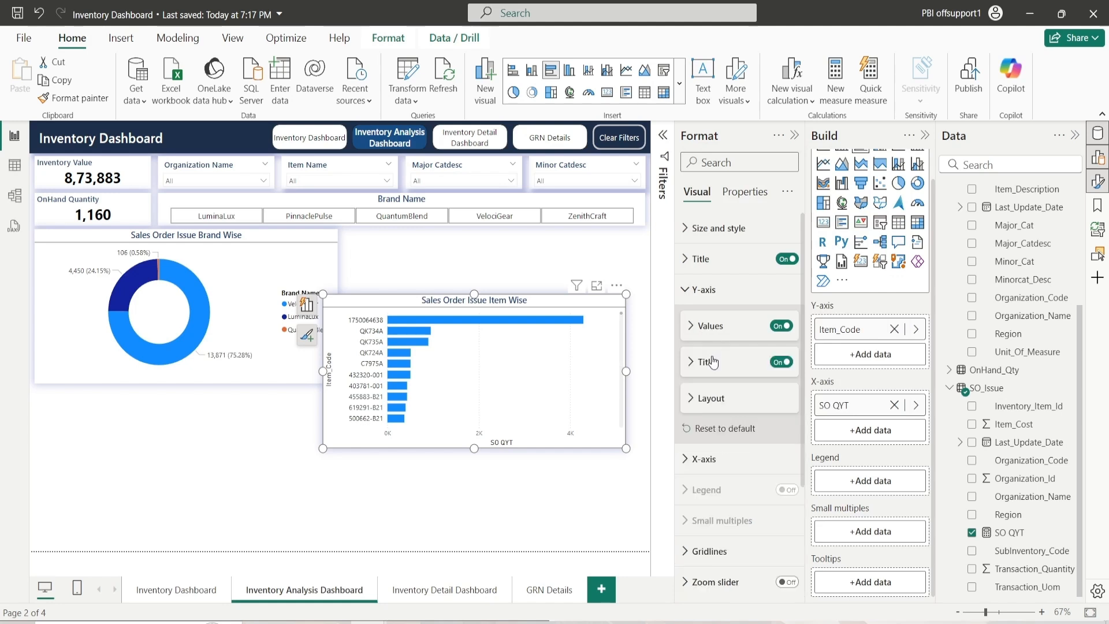
left_click(787, 362)
left_click(705, 289)
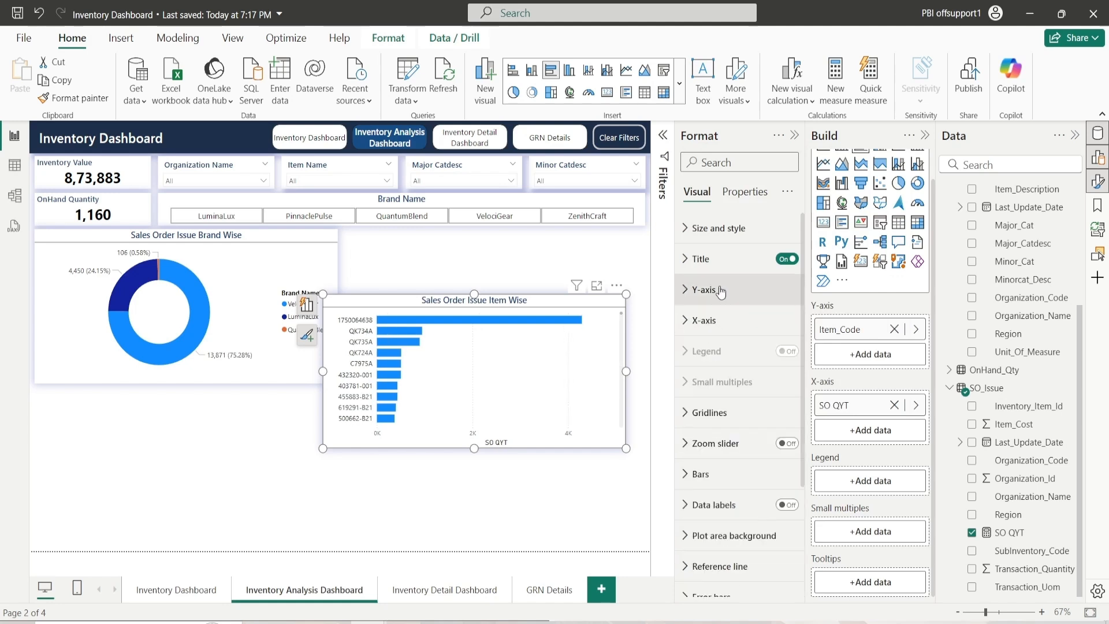
Step: Make the bar chart's X-axis values black and set their display units to None
left_click(722, 319)
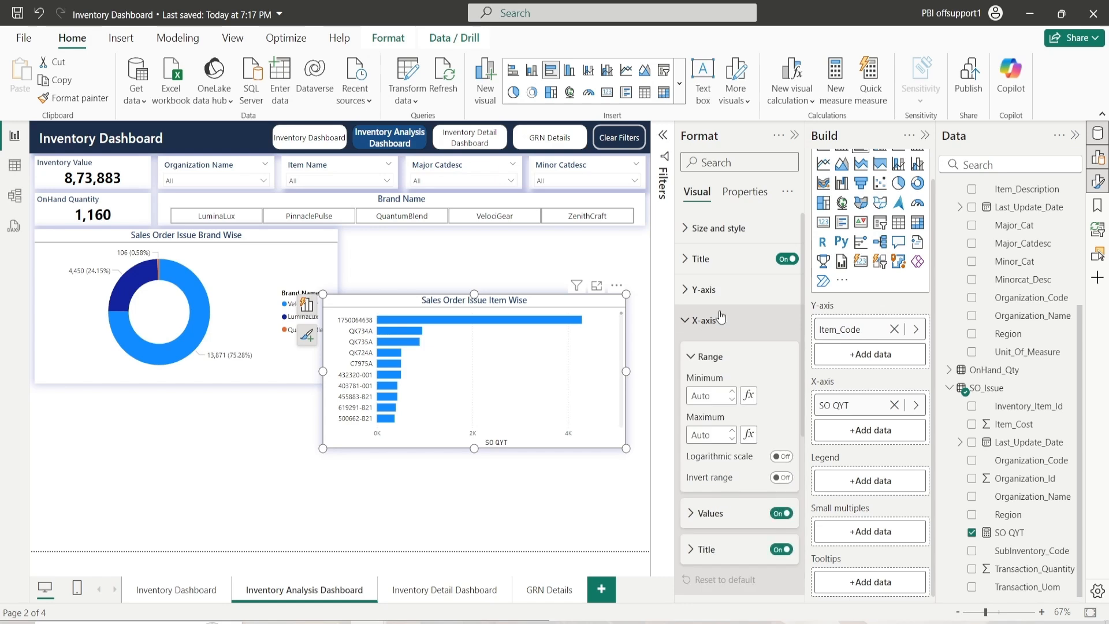
left_click(710, 358)
left_click(712, 394)
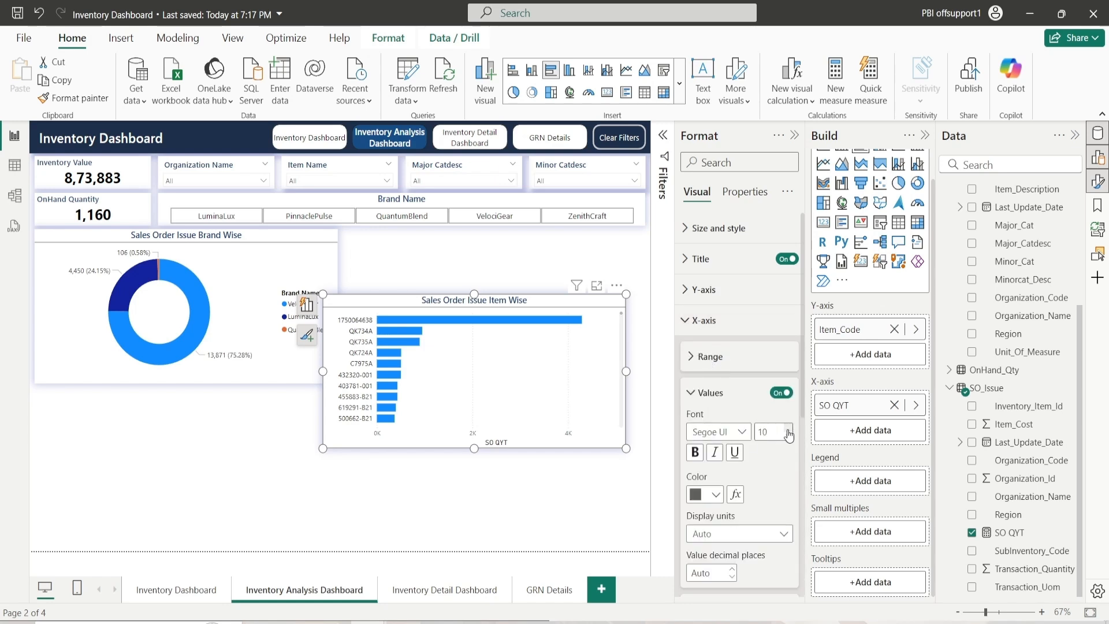
left_click(716, 495)
left_click(729, 382)
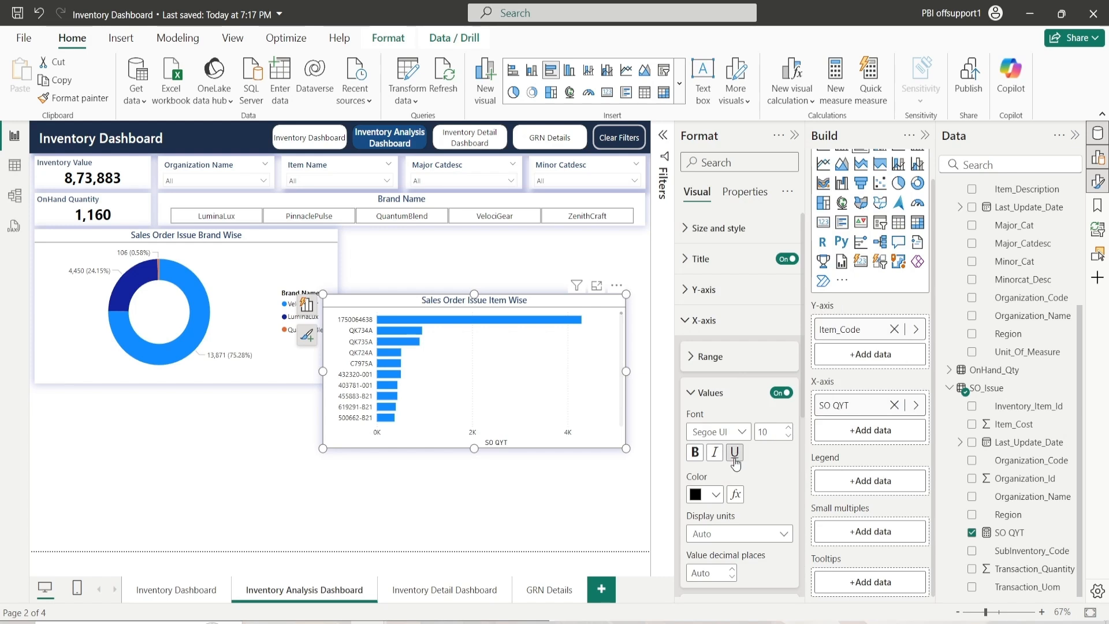
scroll(729, 494, "down", 3)
left_click(726, 408)
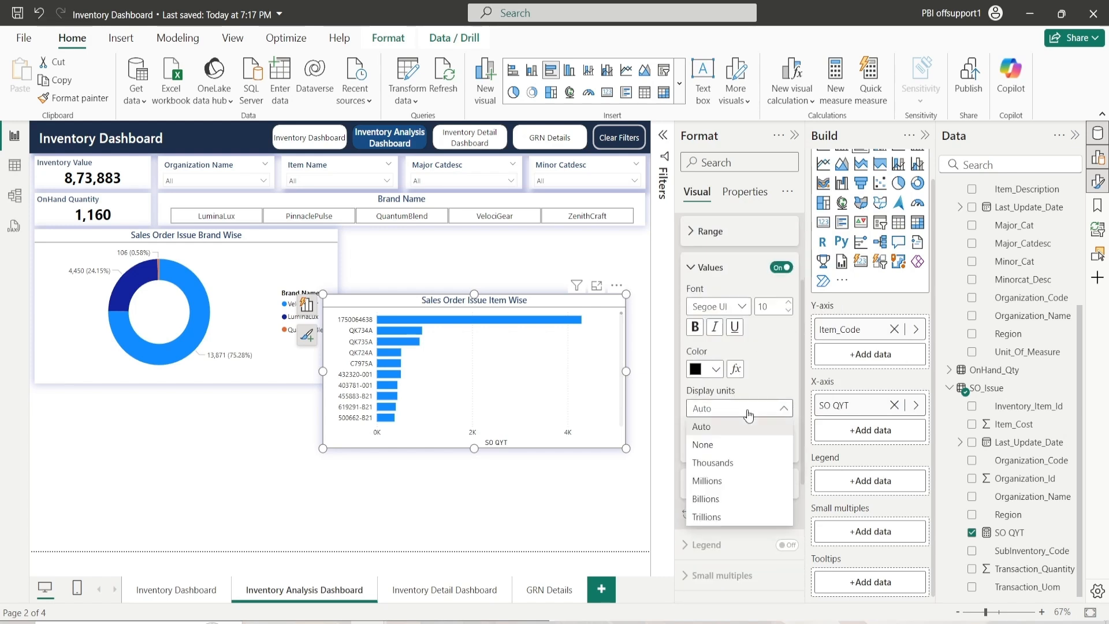
left_click(717, 445)
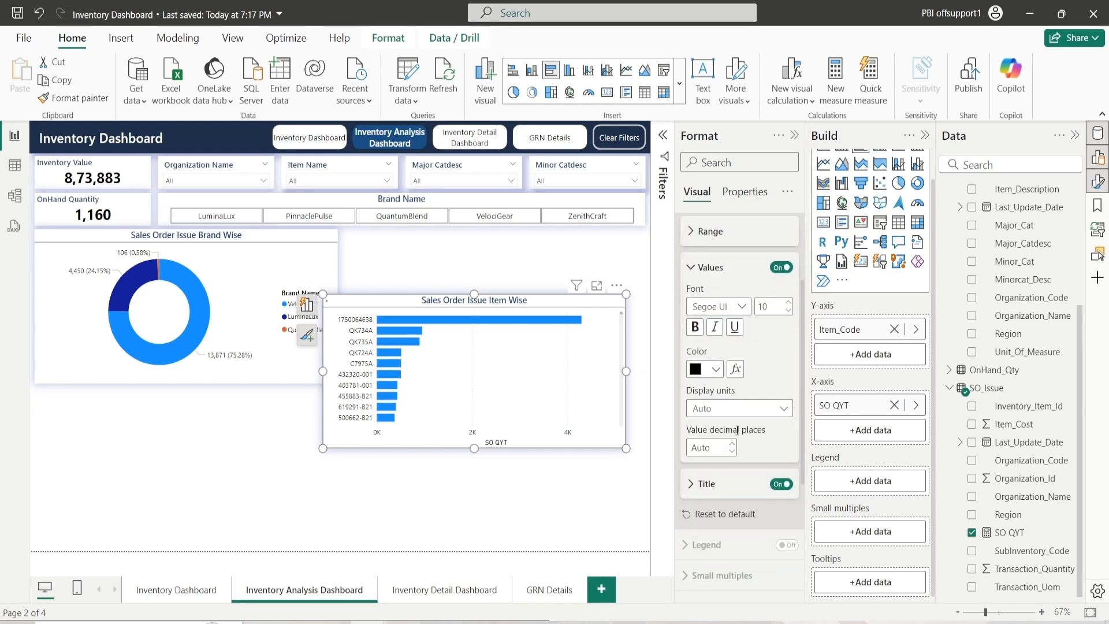
Step: Turn off the X-axis title of the bar chart
scroll(729, 426, "up", 3)
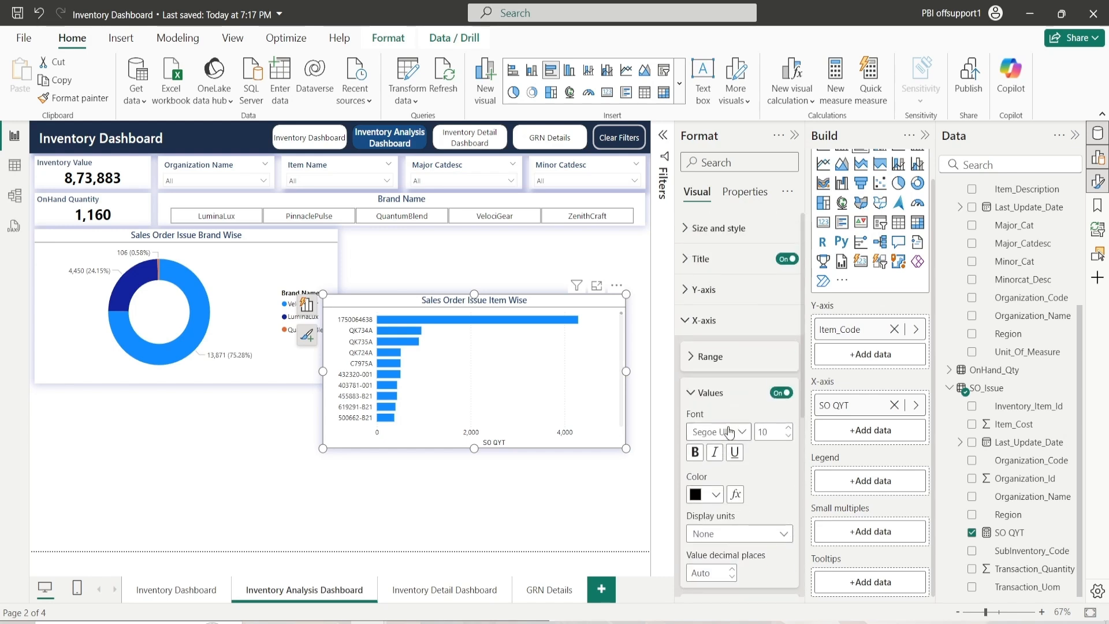
left_click(716, 393)
left_click(777, 428)
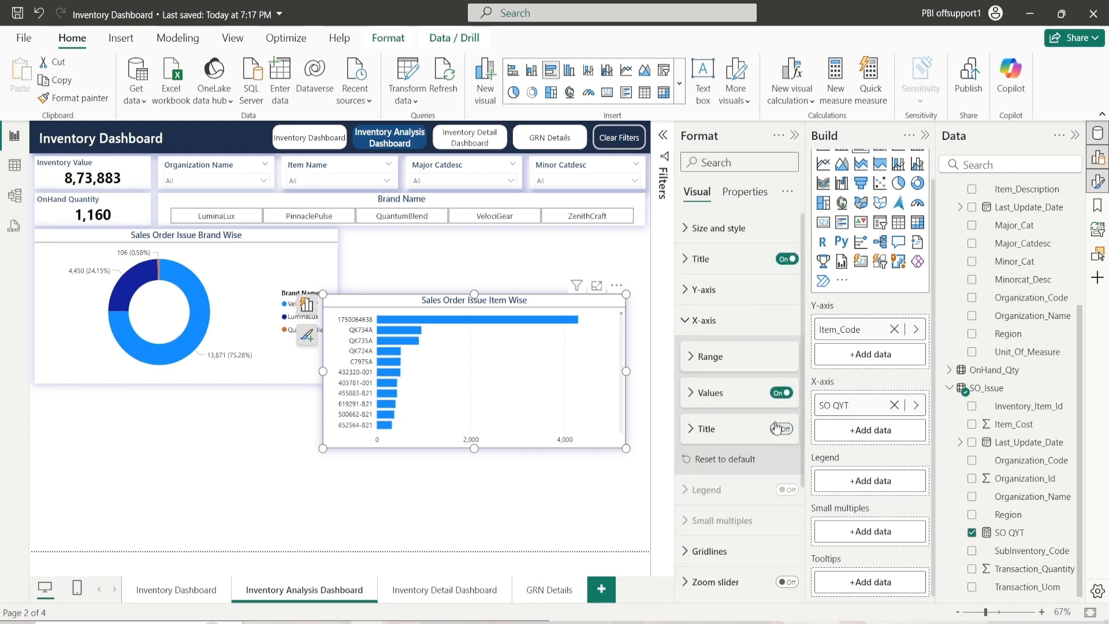
left_click(704, 320)
Step: Set the color of the bar chart's vertical gridlines to the darkest gray shade of the white theme color
left_click(710, 416)
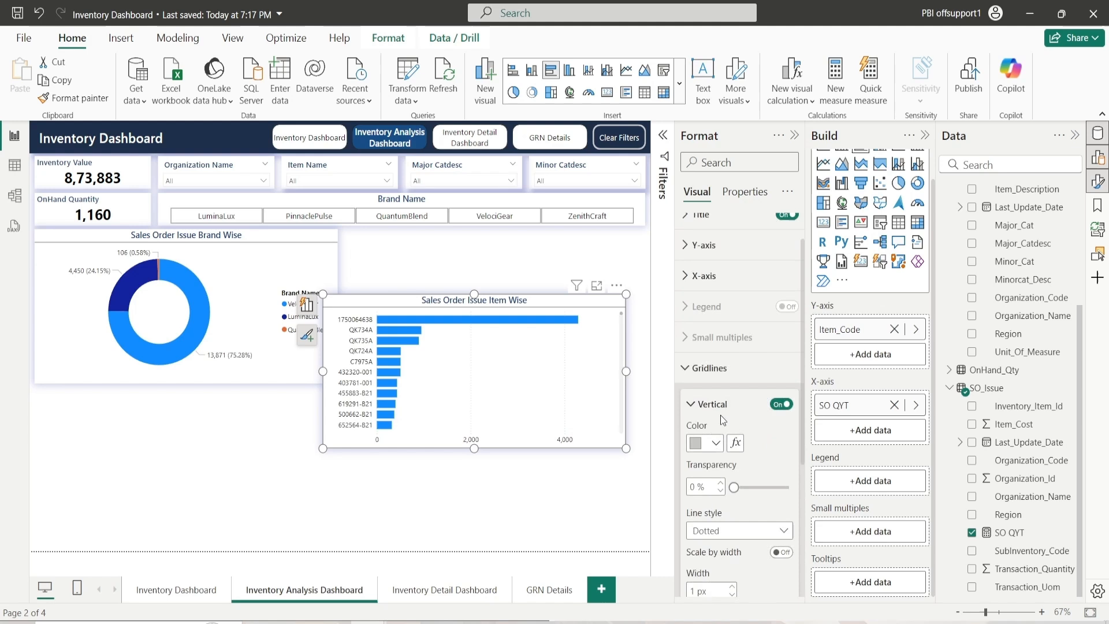
scroll(720, 415, "down", 2)
left_click(715, 363)
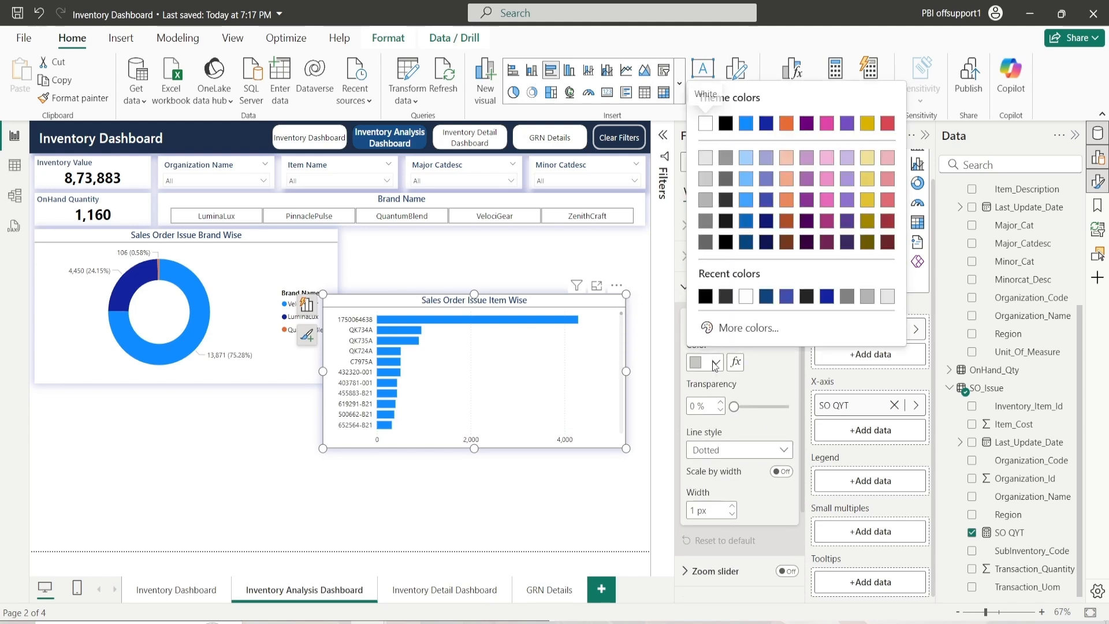
left_click(707, 223)
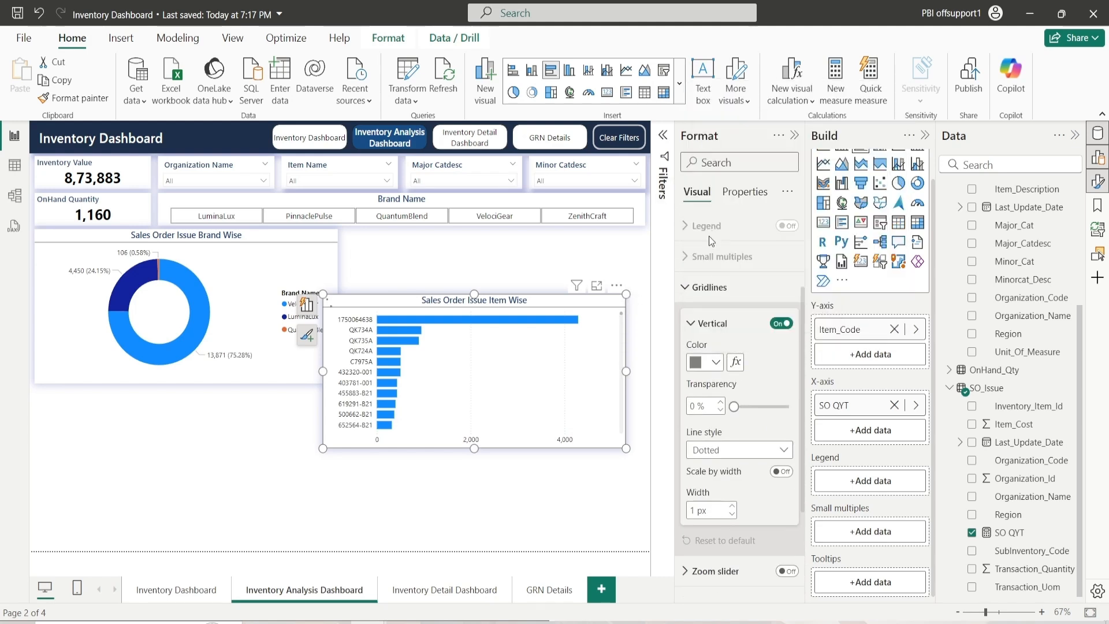
left_click(730, 456)
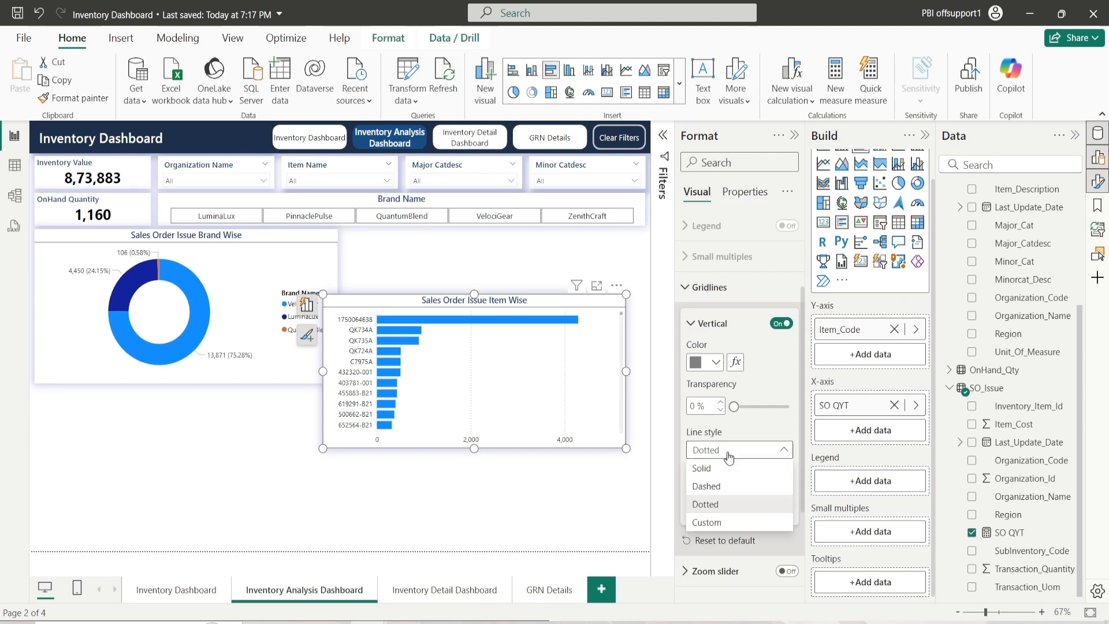
left_click(729, 451)
left_click(711, 366)
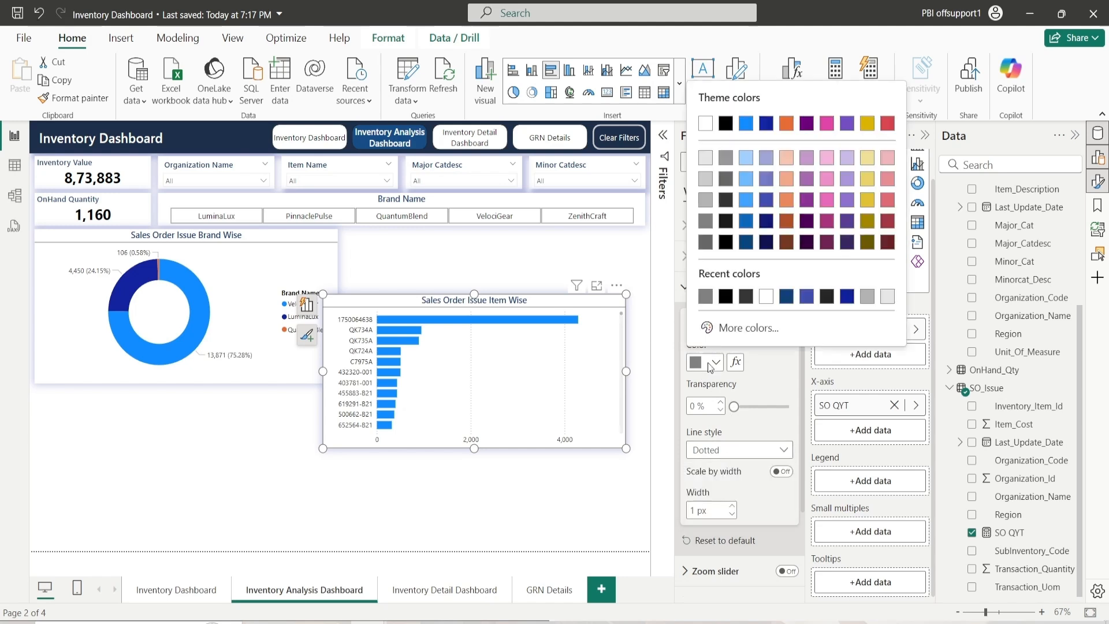
left_click(707, 241)
left_click(727, 329)
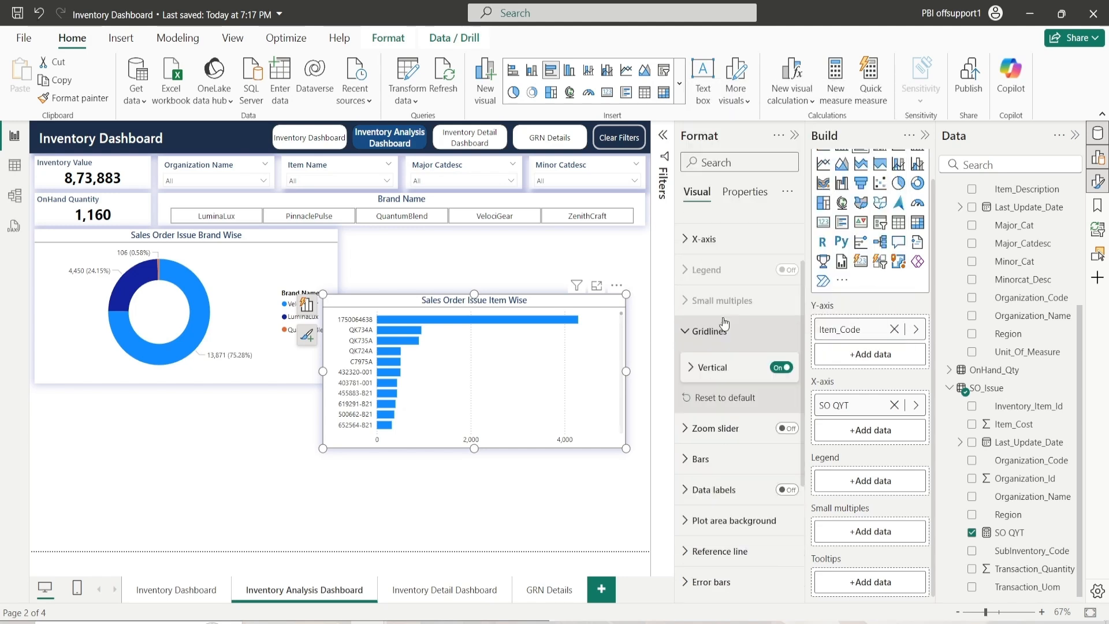
left_click(723, 330)
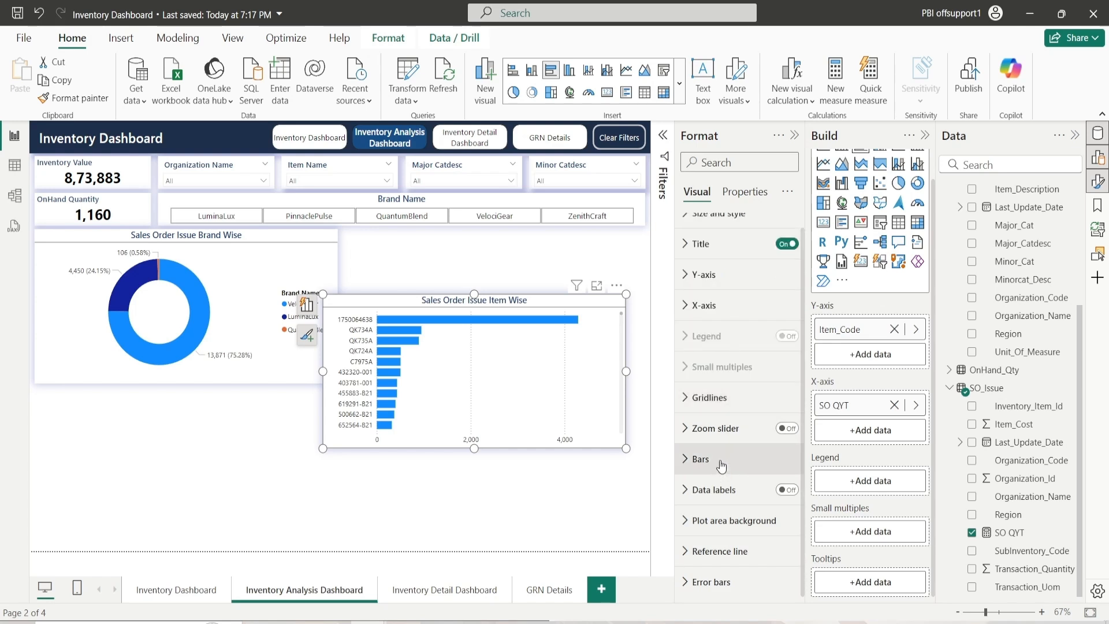
Step: Change the color of all bars in the item-wise chart to the recently used indigo blue
left_click(721, 463)
scroll(725, 376, "down", 5)
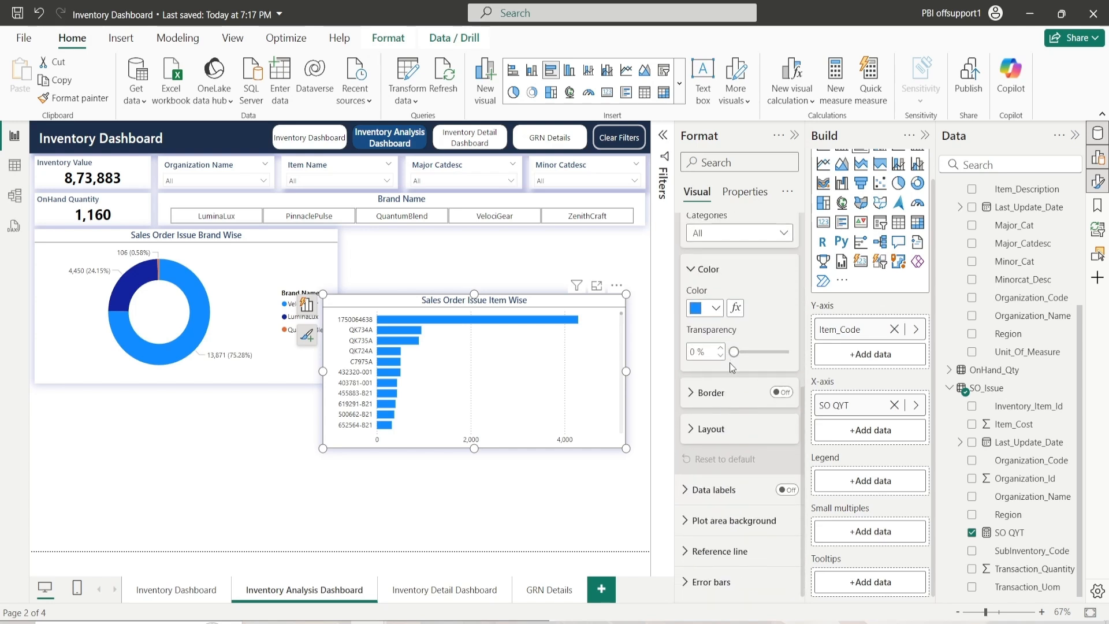
scroll(726, 370, "up", 3)
left_click(715, 432)
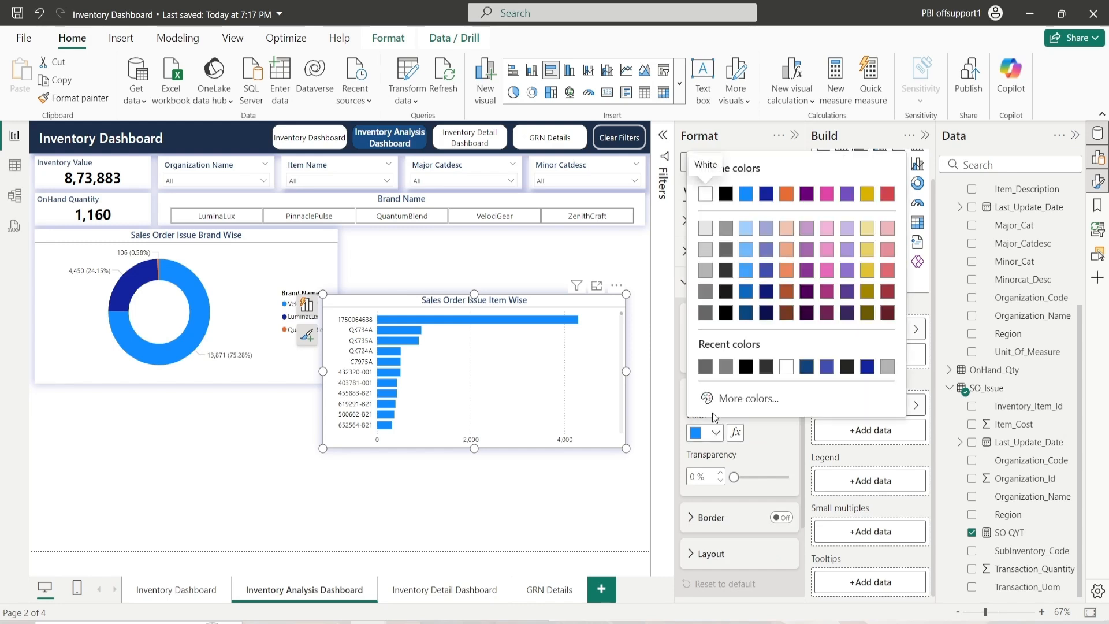
left_click(757, 434)
left_click(739, 357)
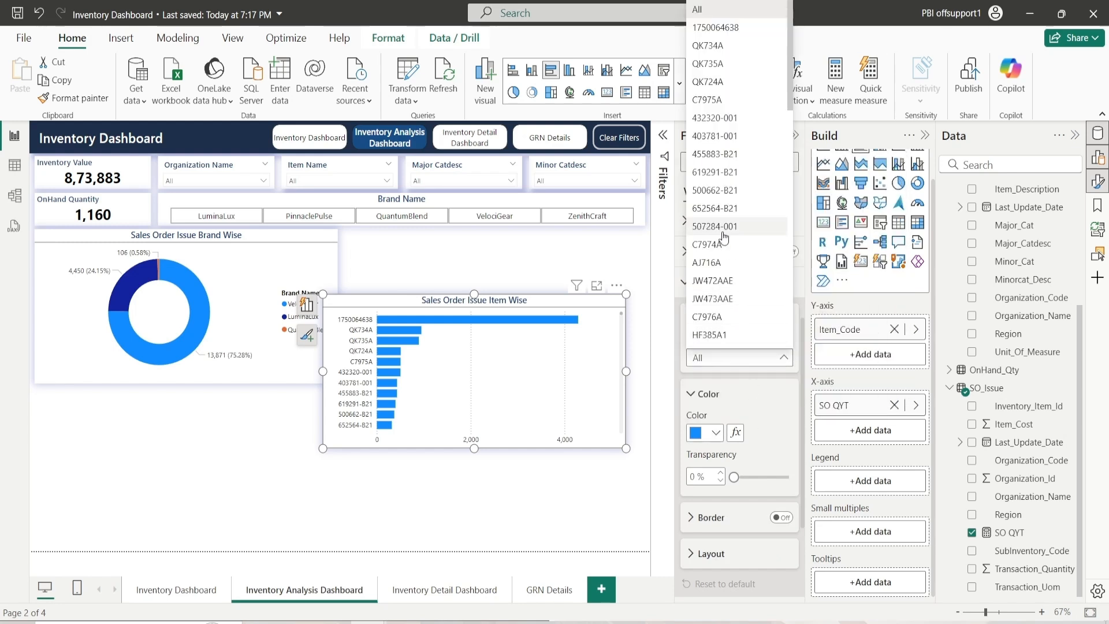
scroll(724, 240, "down", 3)
scroll(724, 240, "up", 4)
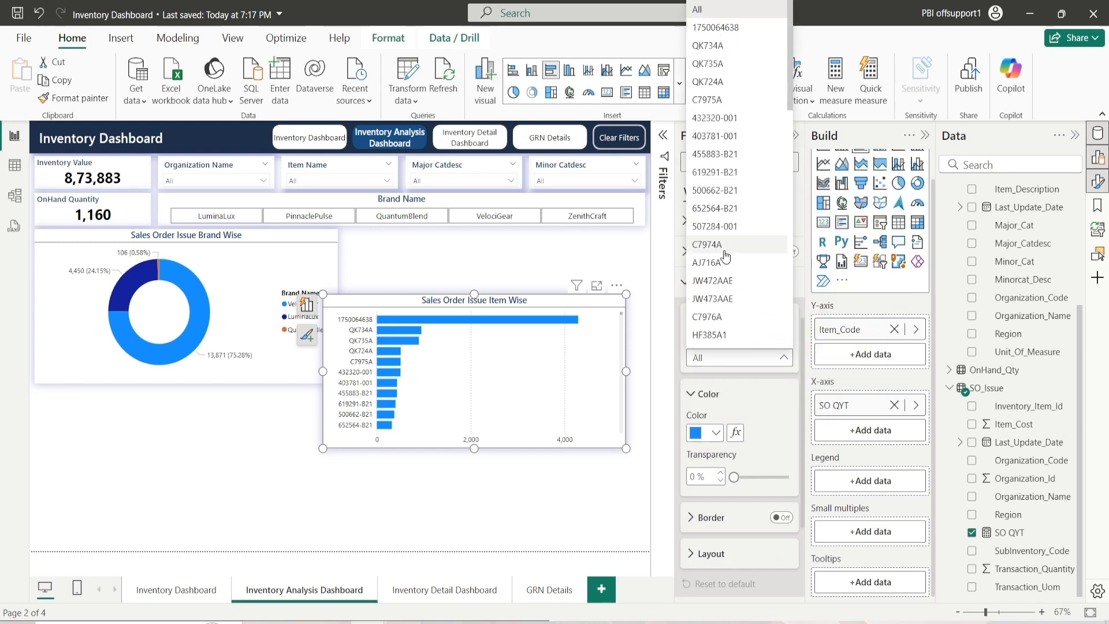
left_click(764, 411)
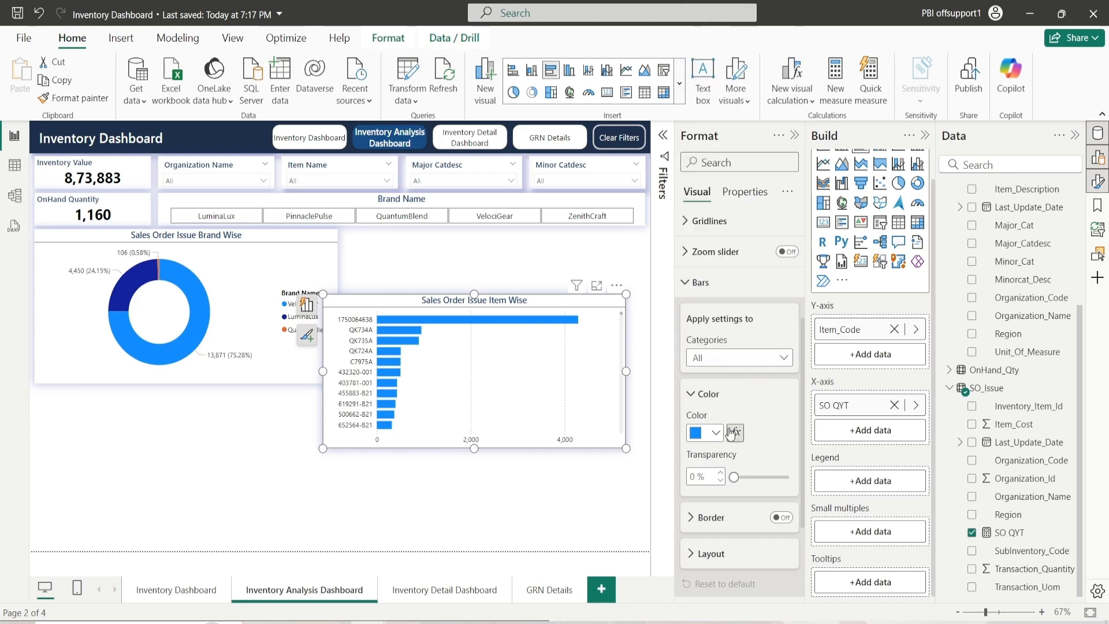
left_click(714, 434)
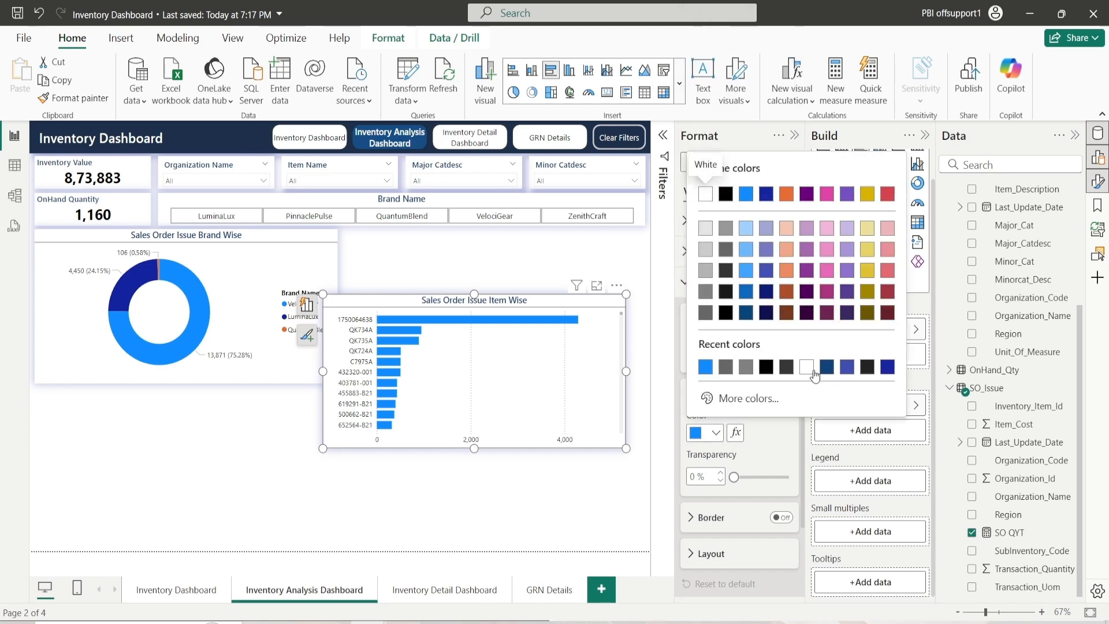
left_click(854, 369)
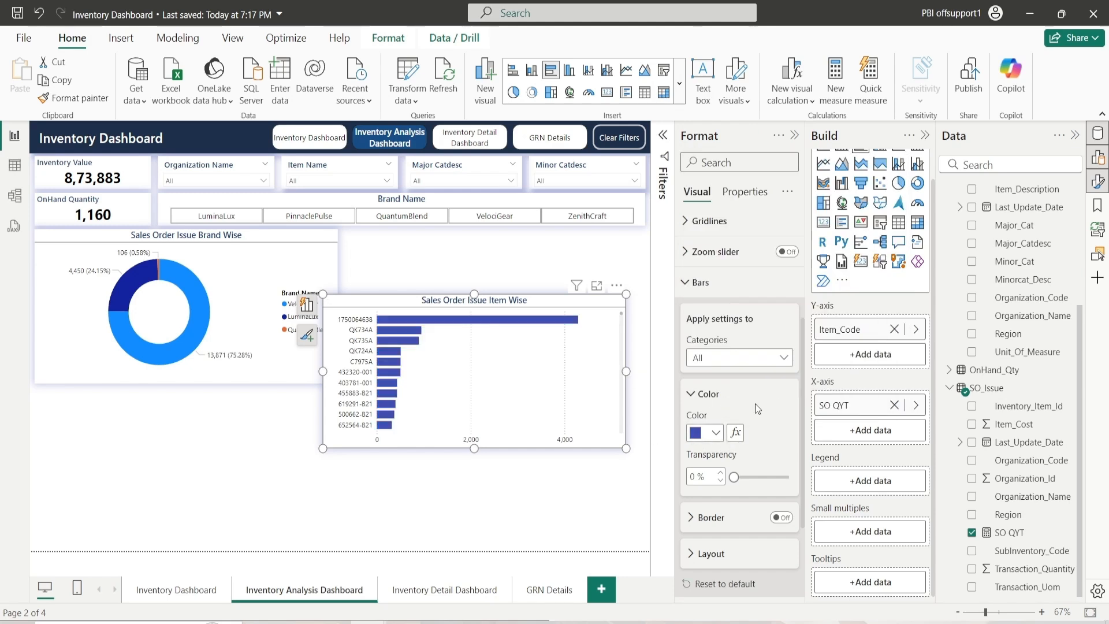
left_click(709, 394)
left_click(700, 282)
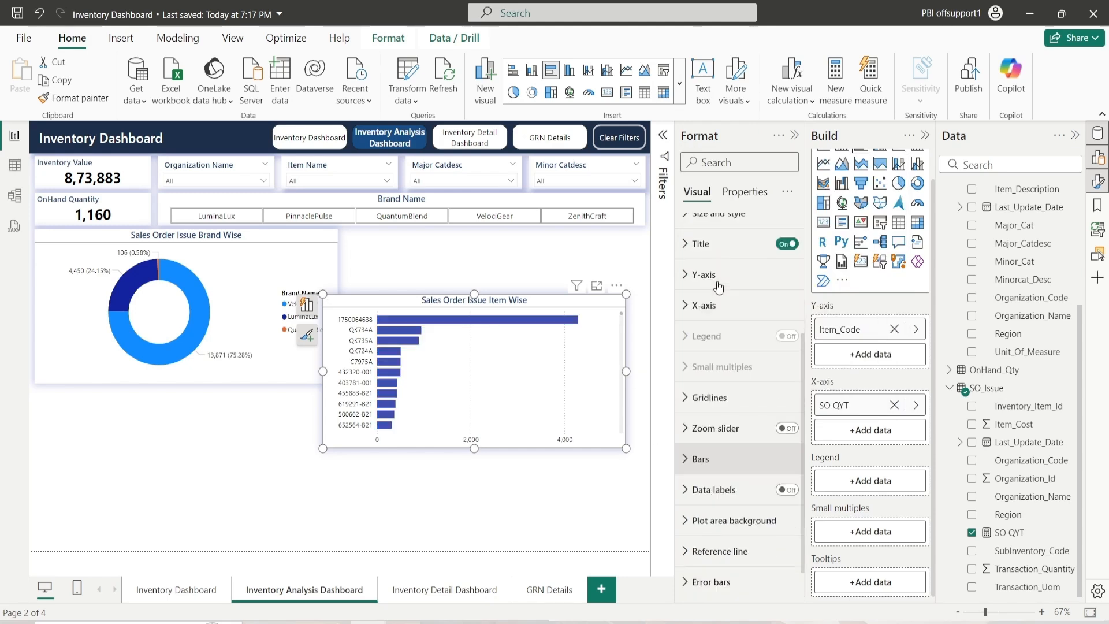
Step: Turn on data labels for the bar chart and set their position to Outside end
left_click(787, 490)
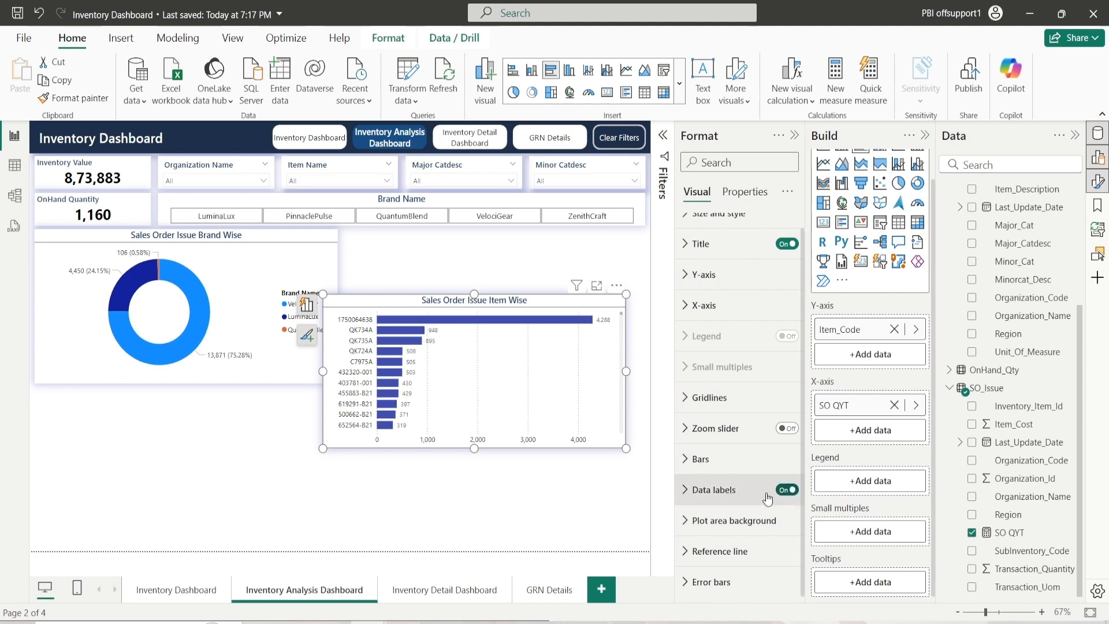
left_click(715, 490)
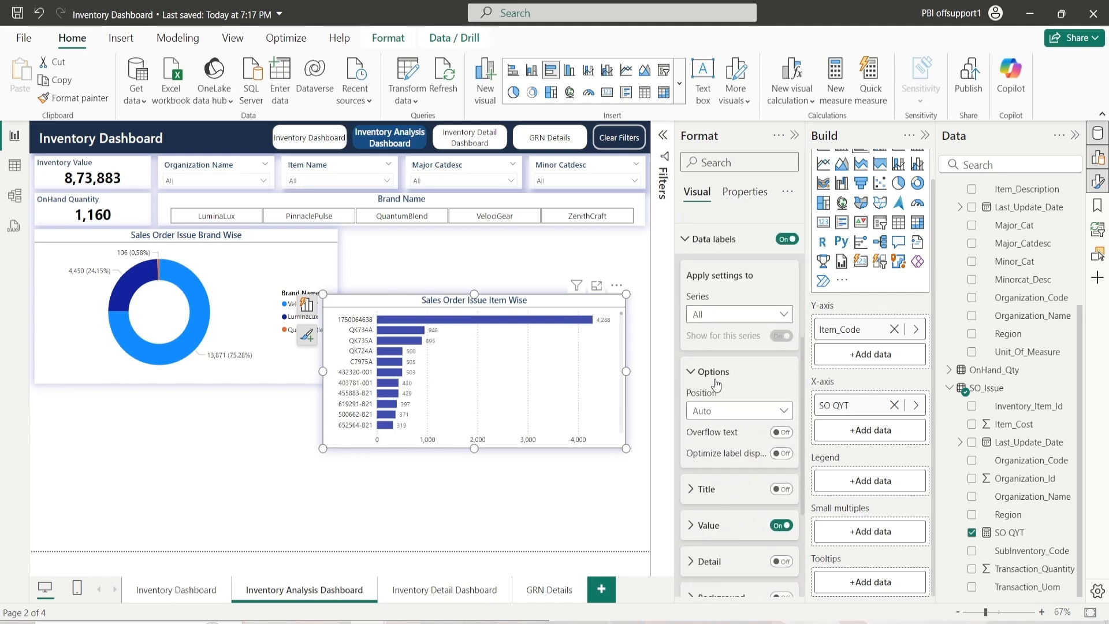
left_click(725, 411)
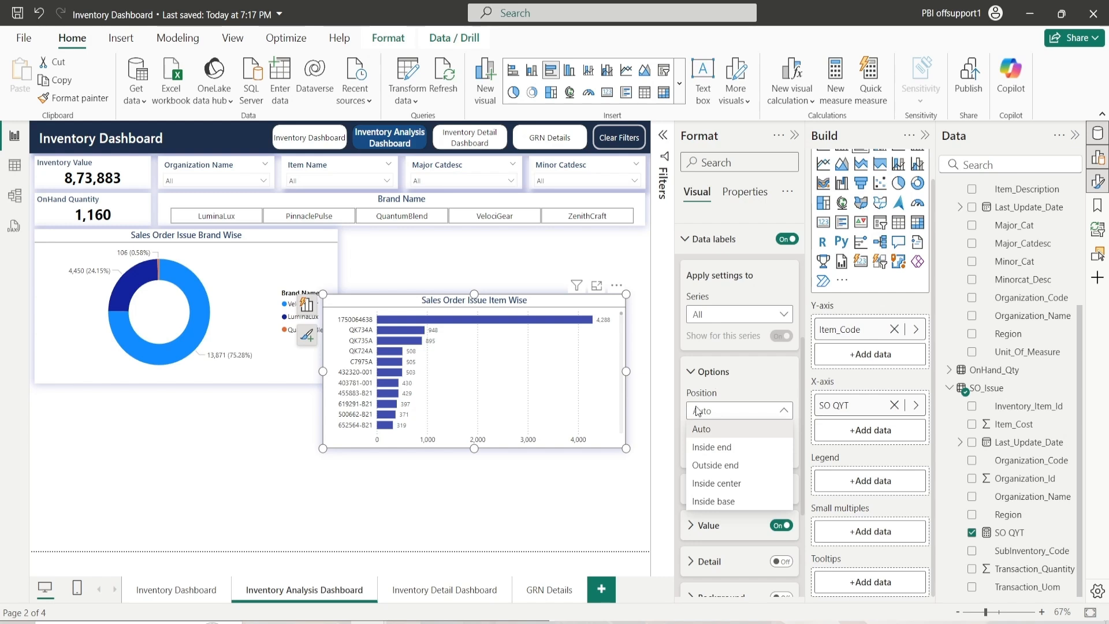
left_click(747, 464)
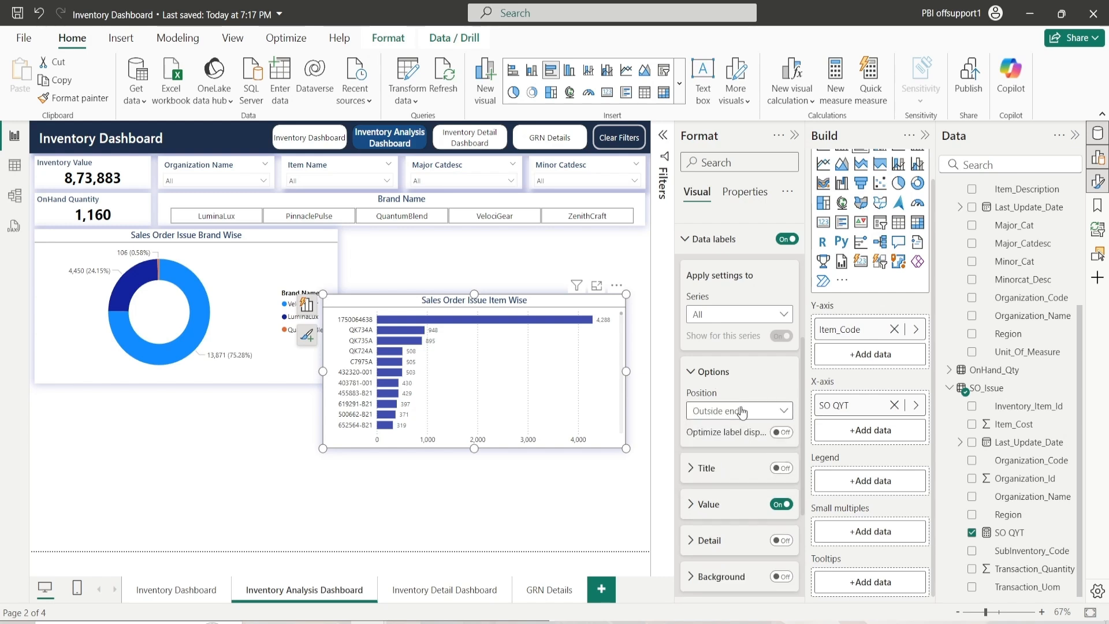
Step: Set the bar chart's data label values to font size 10 and black color
left_click(713, 371)
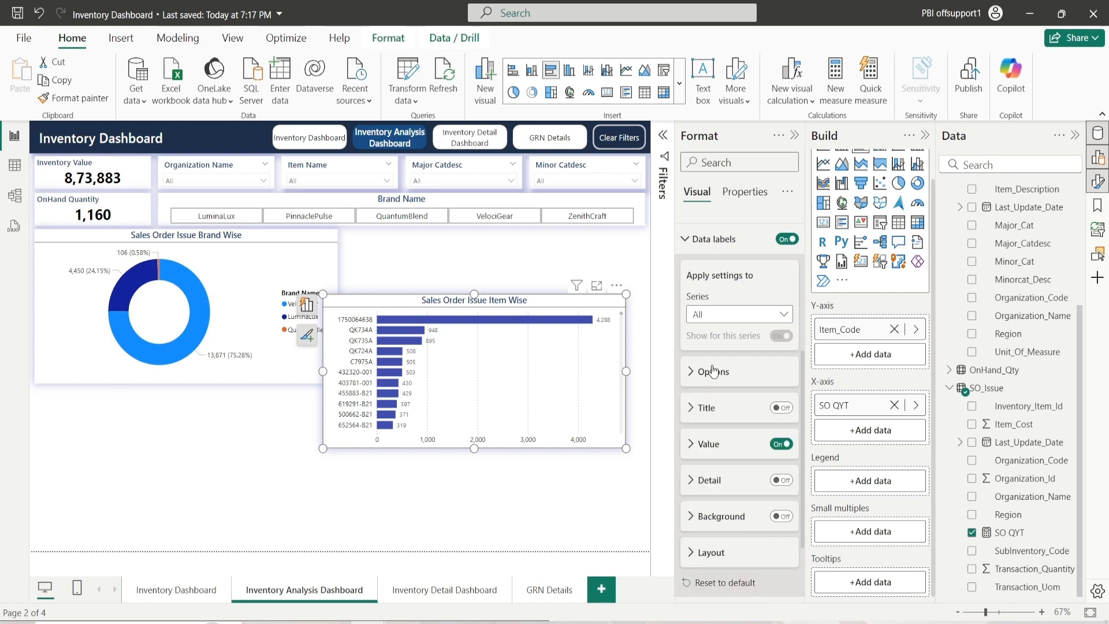
left_click(720, 444)
scroll(751, 376, "down", 5)
scroll(761, 360, "up", 4)
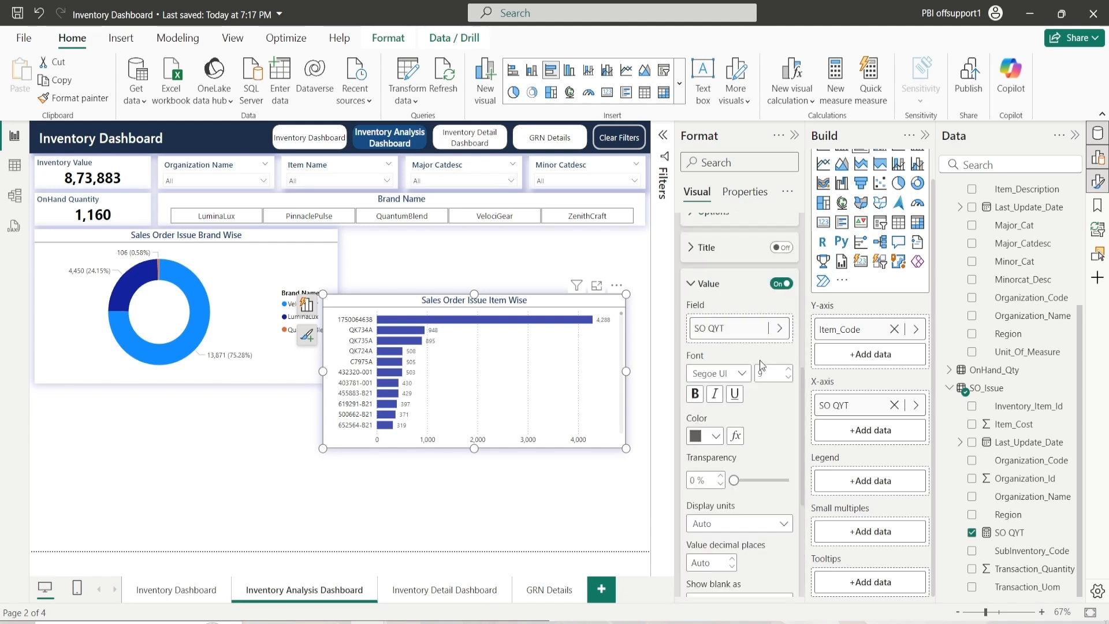
left_click(707, 437)
left_click(723, 322)
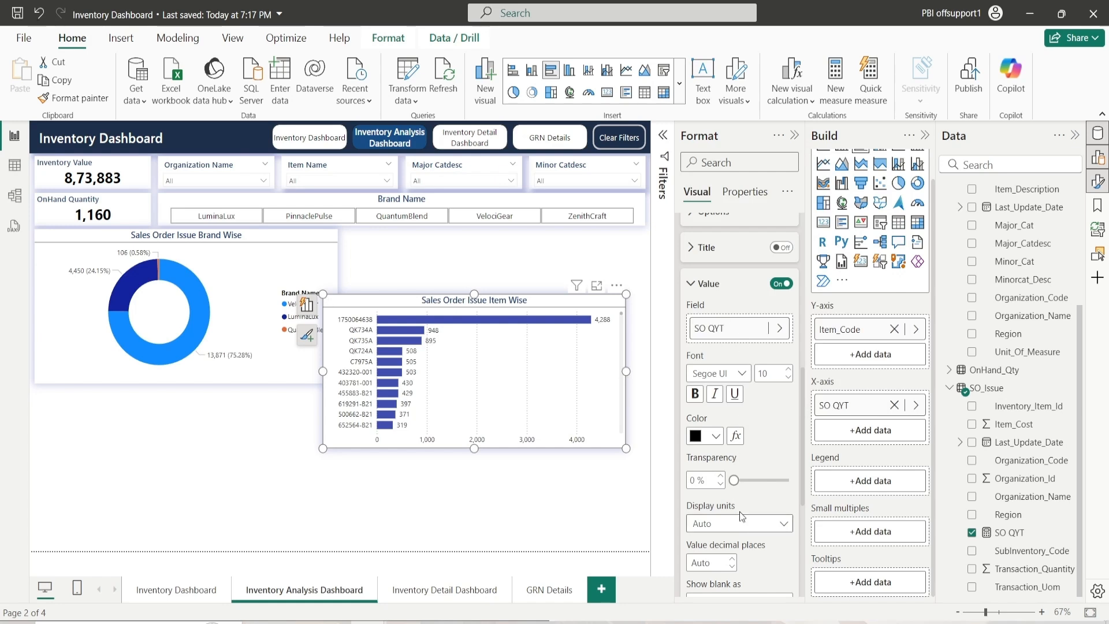
left_click(717, 286)
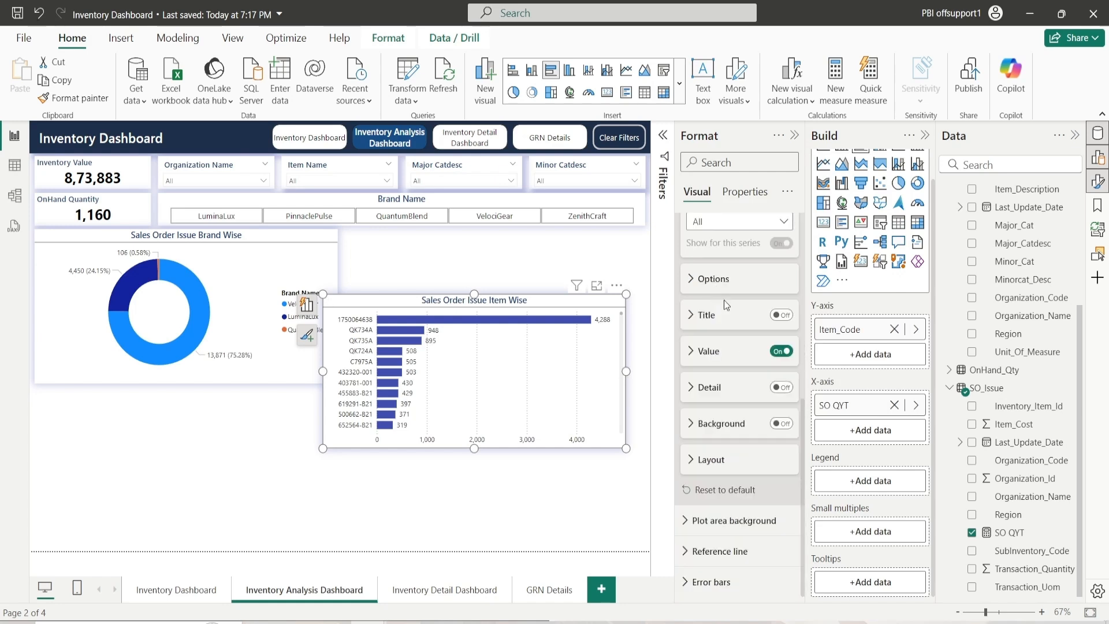
scroll(713, 446, "up", 5)
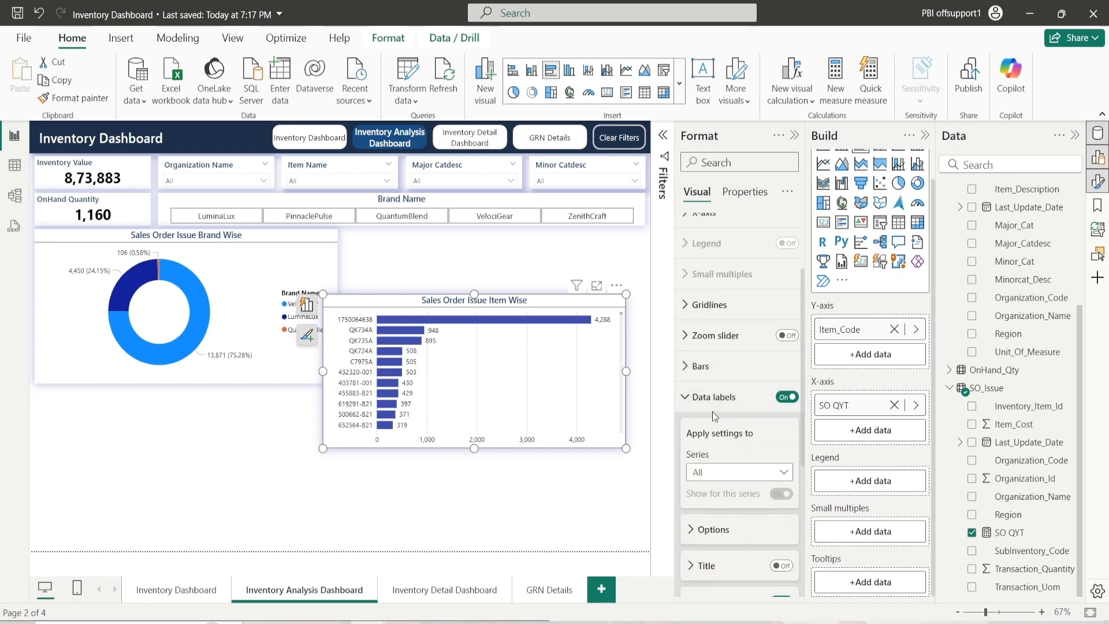
left_click(713, 399)
scroll(713, 397, "up", 1)
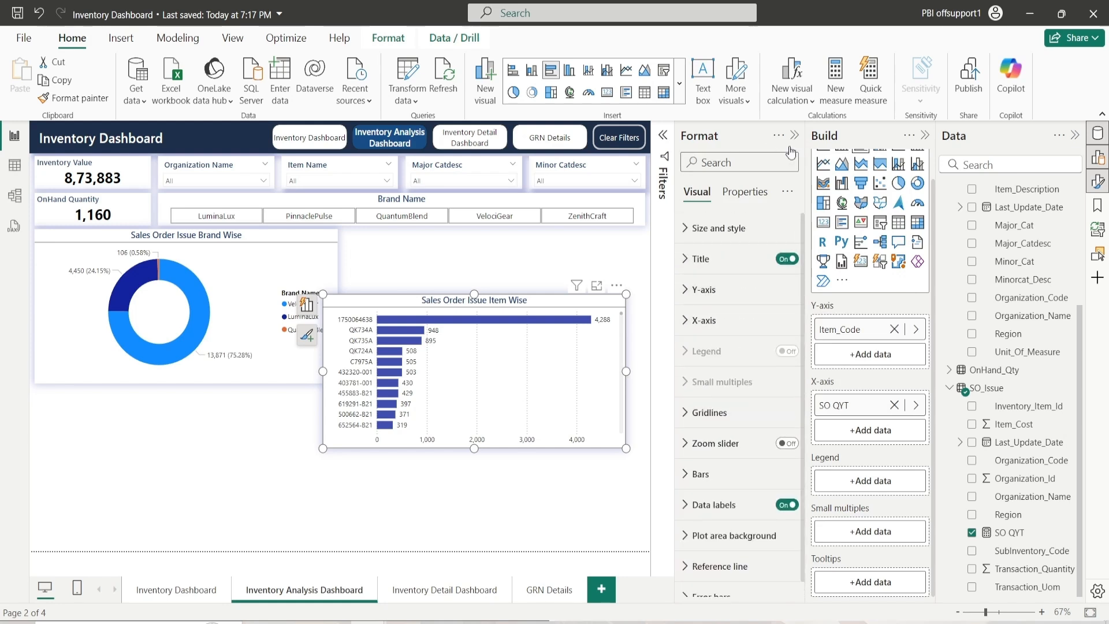
Step: Move the item-wise bar chart over the lower part of the brand-wise donut chart and try the reference report's Brand Wise and Item Wise toggle
left_click_drag(500, 300, 218, 299)
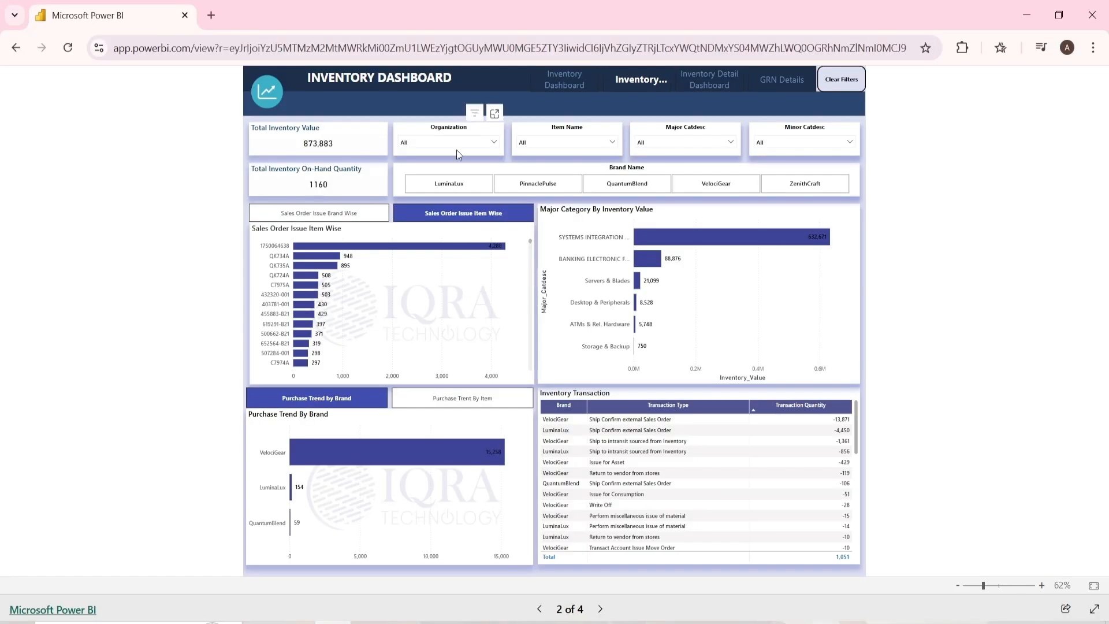
left_click(357, 215)
left_click(434, 218)
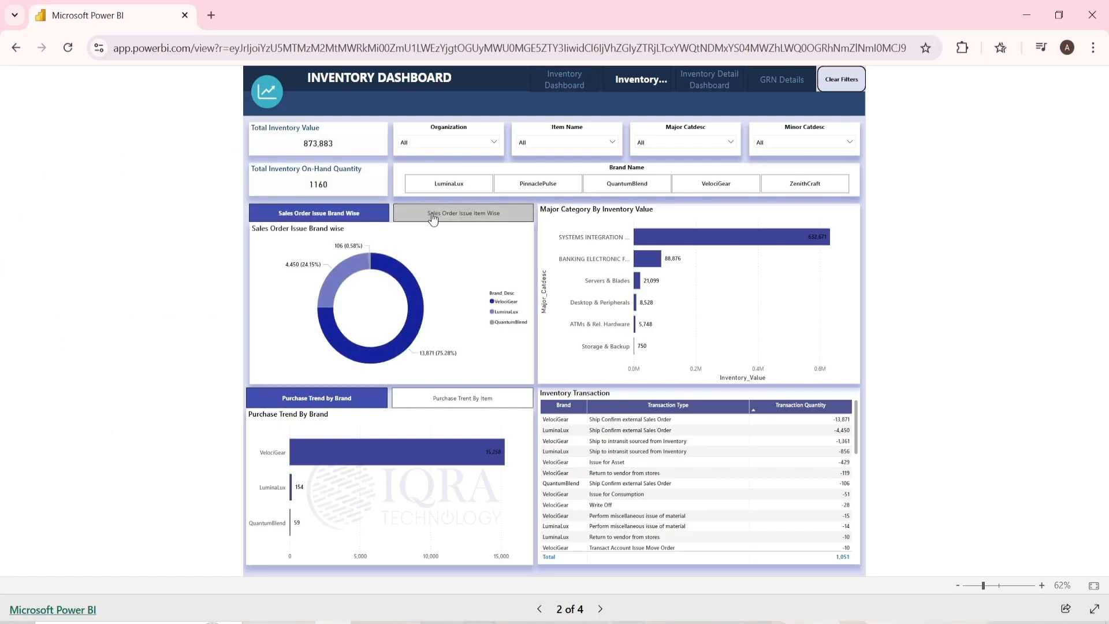
left_click(353, 215)
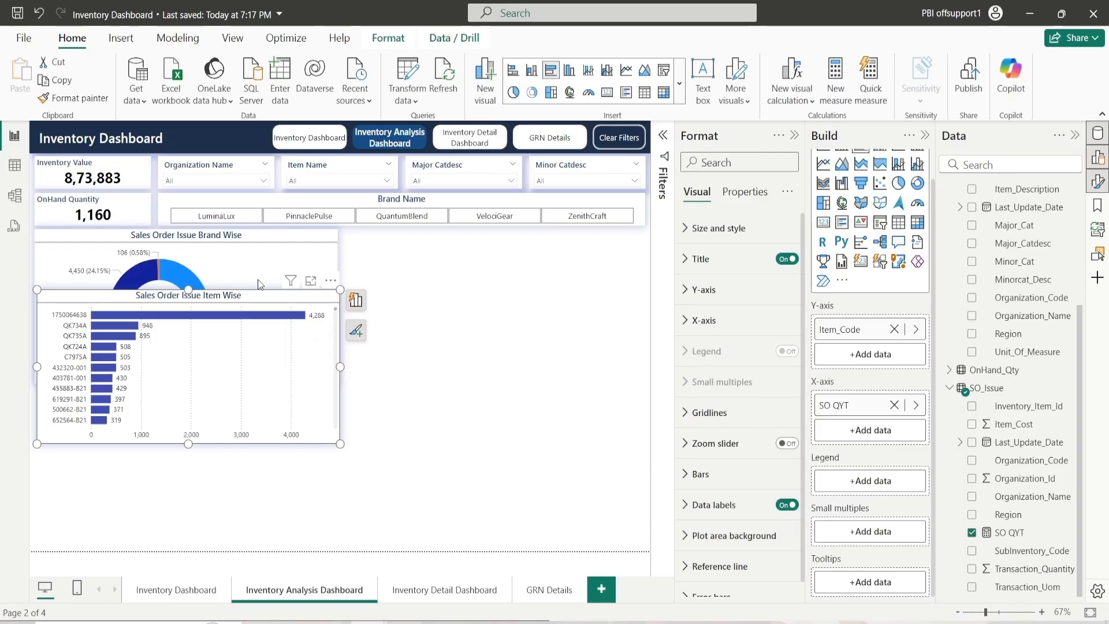
Step: Insert a bookmark navigator and place it in the empty area beside the item-wise bar chart
left_click(111, 37)
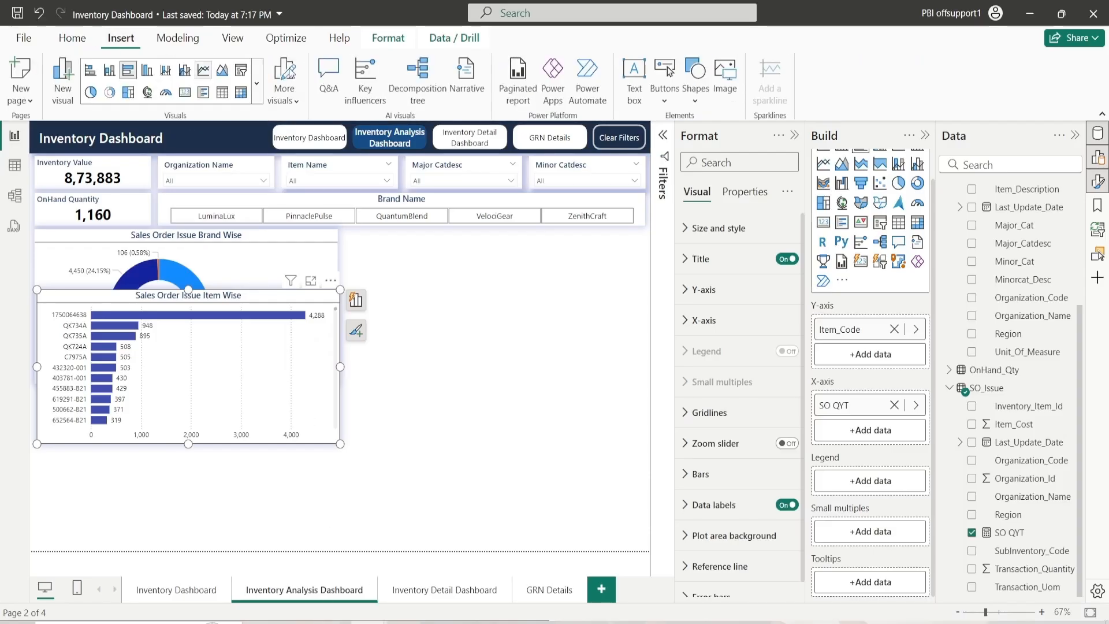
left_click(666, 99)
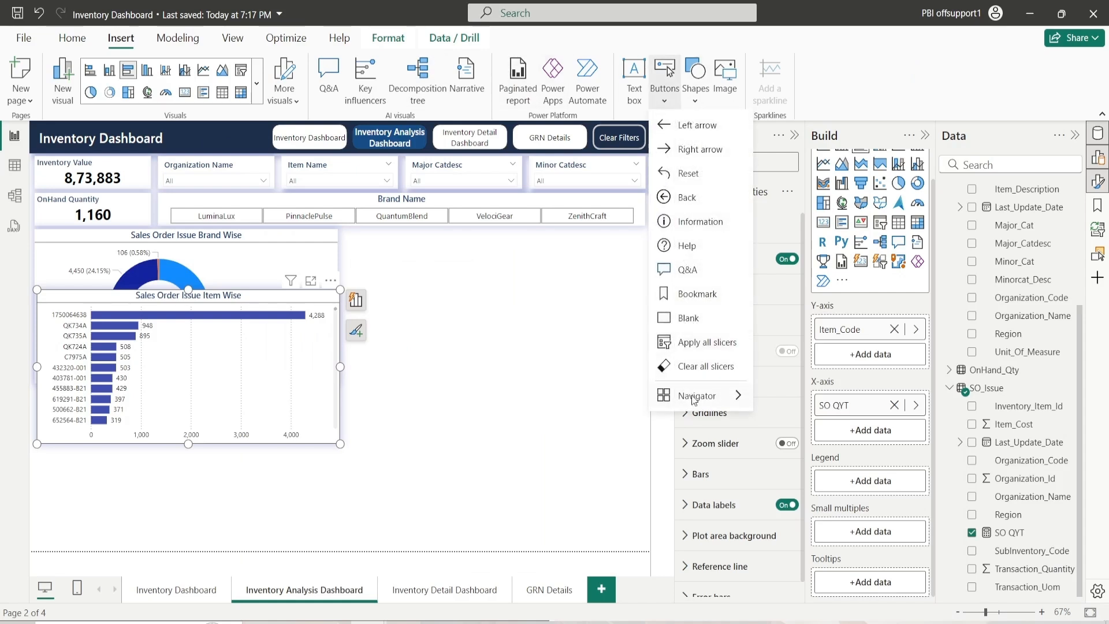
mouse_move(695, 399)
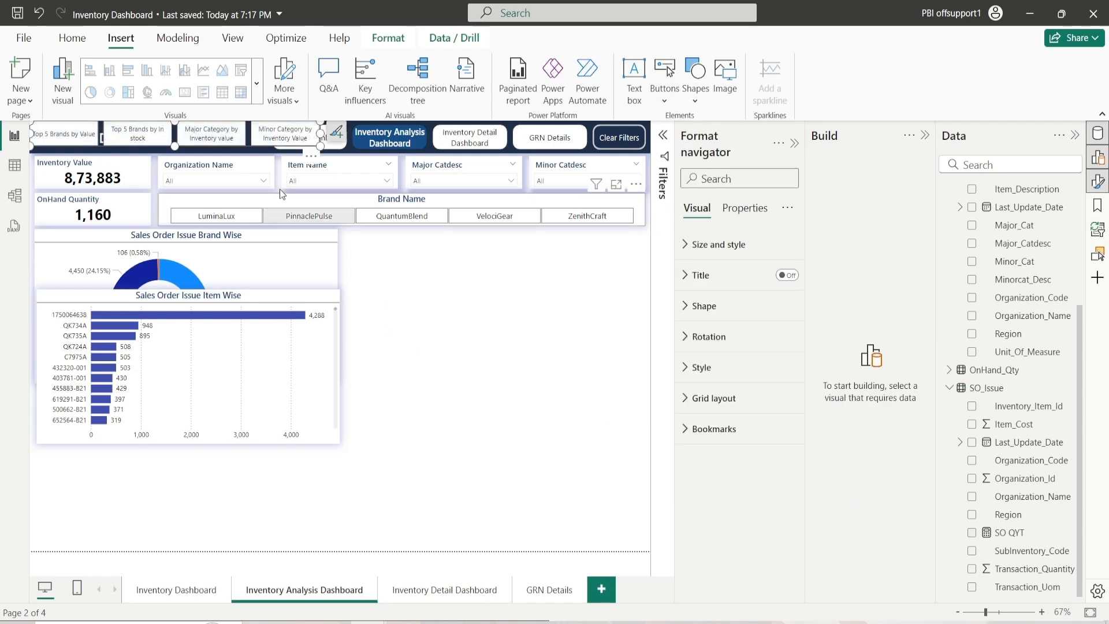
left_click_drag(195, 138, 497, 305)
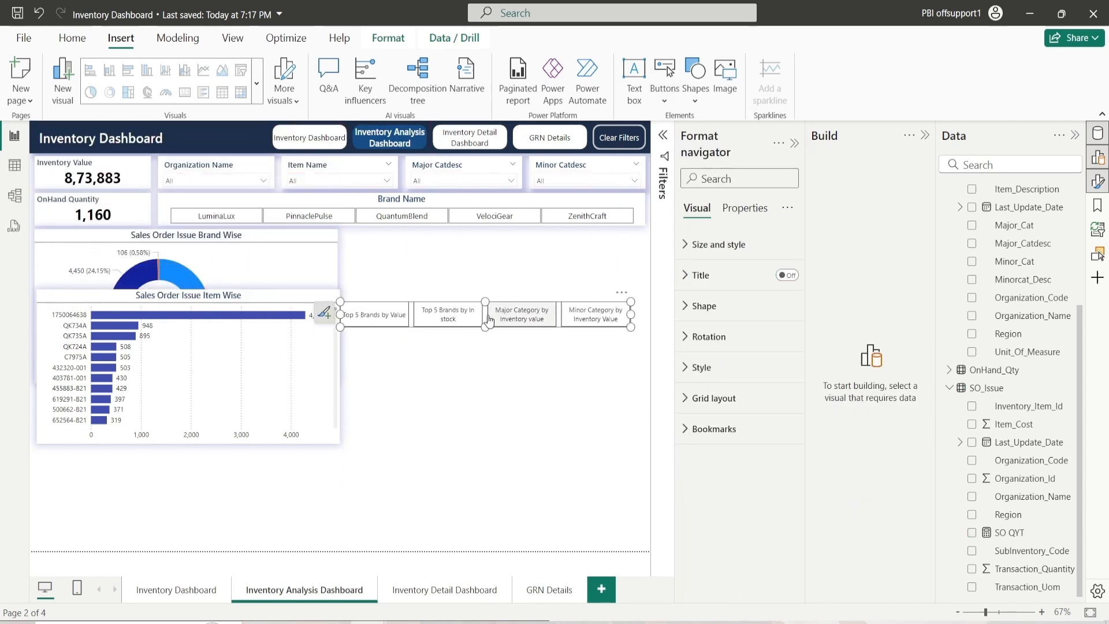
Step: Hide the Build pane, show the Bookmarks and Selection panes, and move the bookmark navigator below both Sales Order Issue charts in the layer order
left_click(1098, 158)
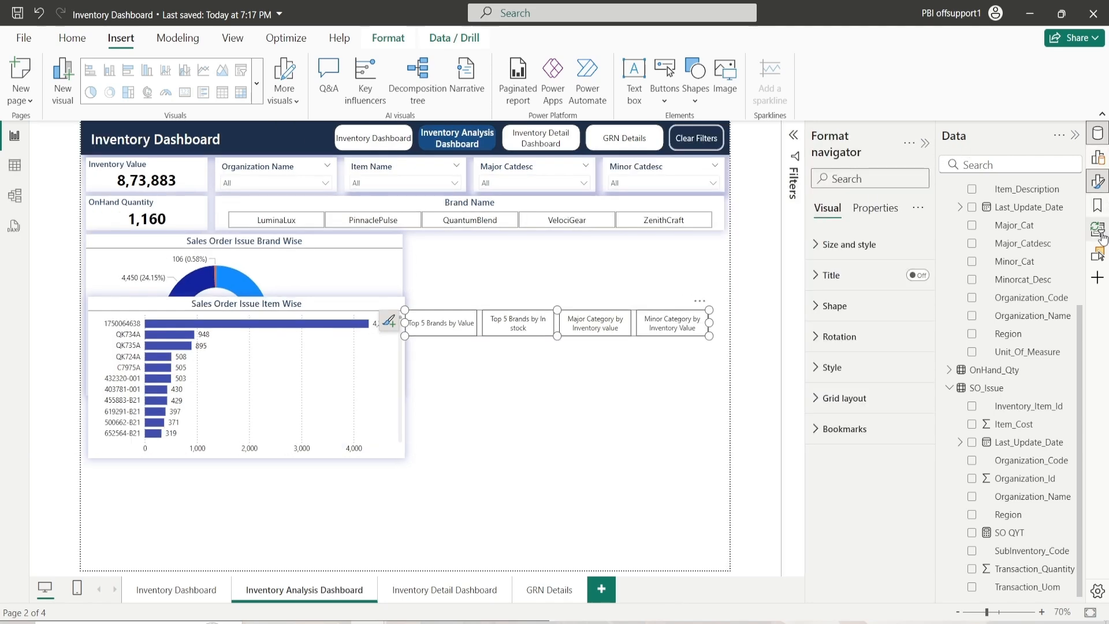
left_click(1098, 206)
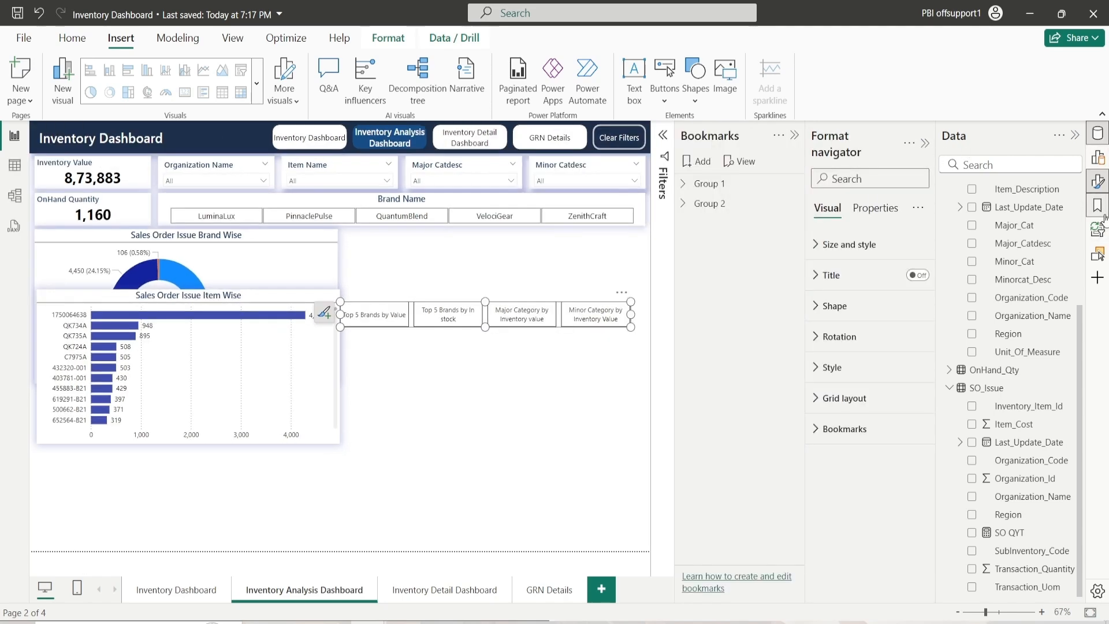
left_click(1097, 254)
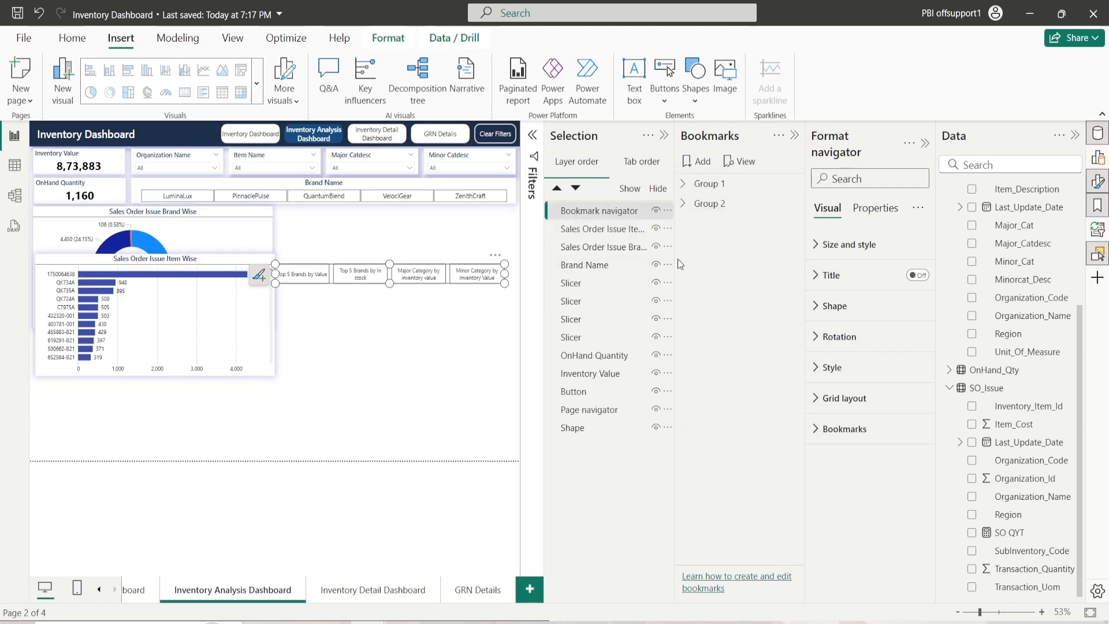
left_click_drag(610, 221, 606, 247)
Step: Add two new bookmarks and rename the first one "Sales Order Issue Brand Wise"
left_click(704, 164)
left_click(704, 164)
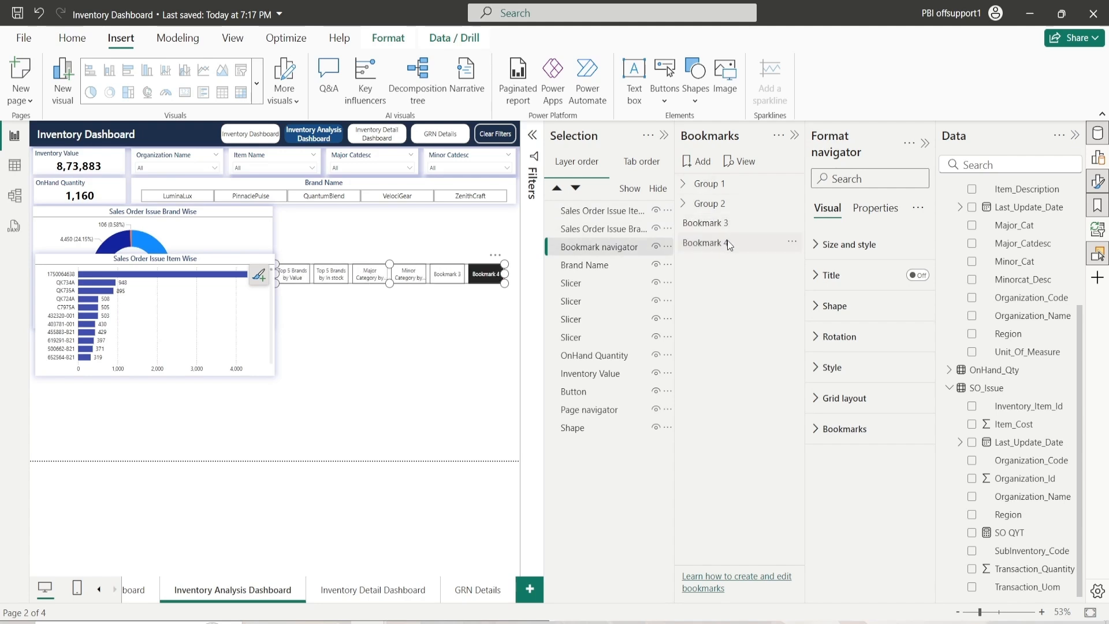
double_click(730, 221)
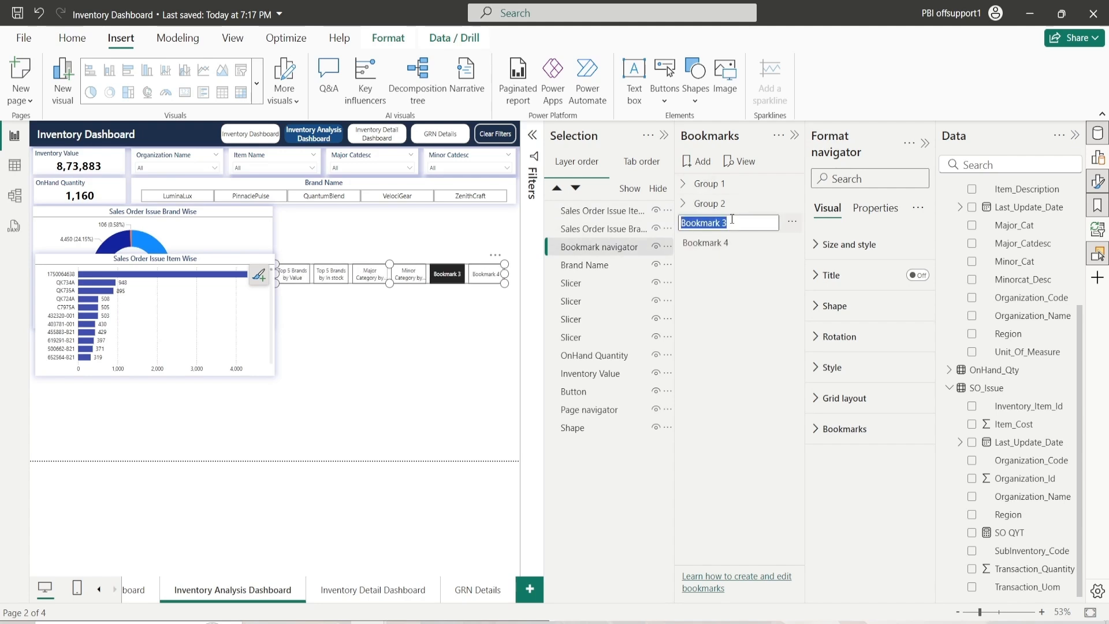
type("Sales Order Issue")
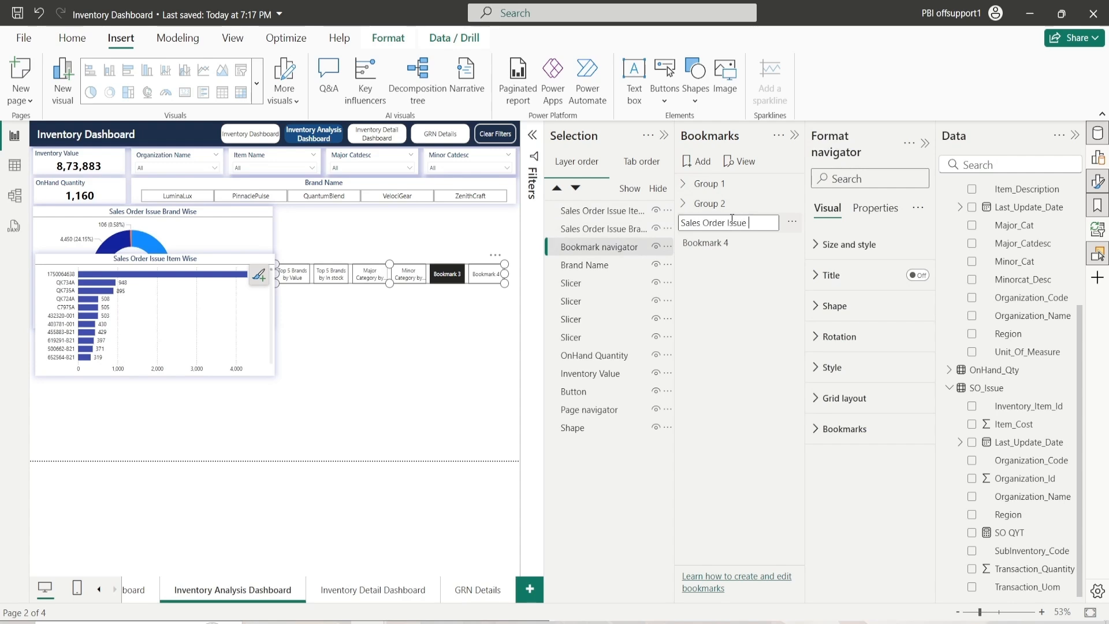
type("Brand Wise")
key("Return")
Step: Rename the second new bookmark "Sales Order Issue Item Wise"
left_click(716, 241)
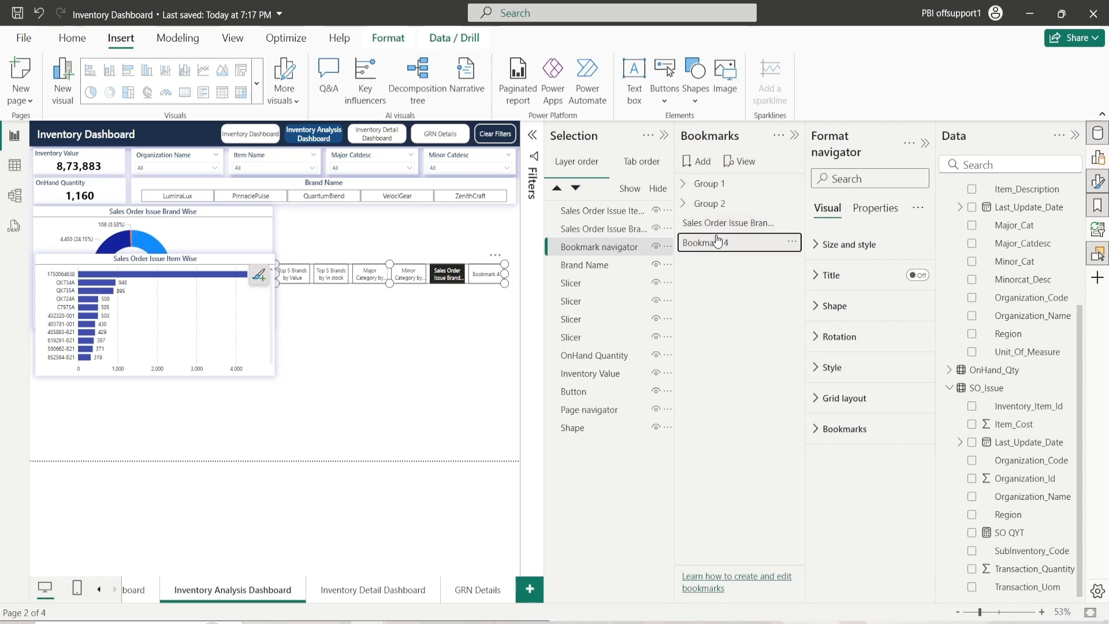
double_click(732, 237)
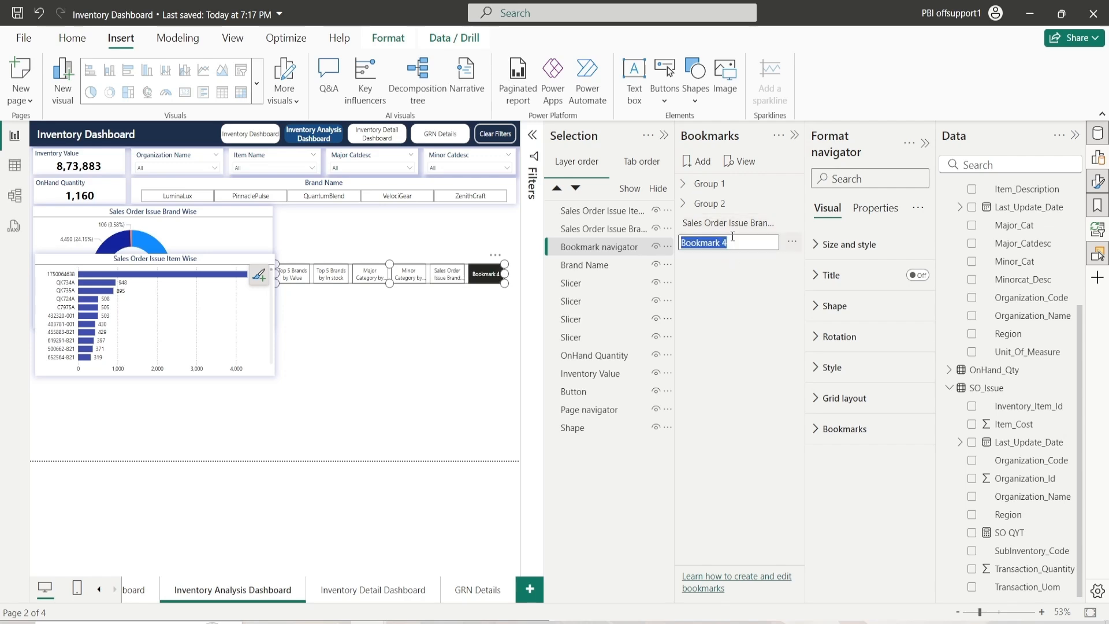
type("Sales Order Iss")
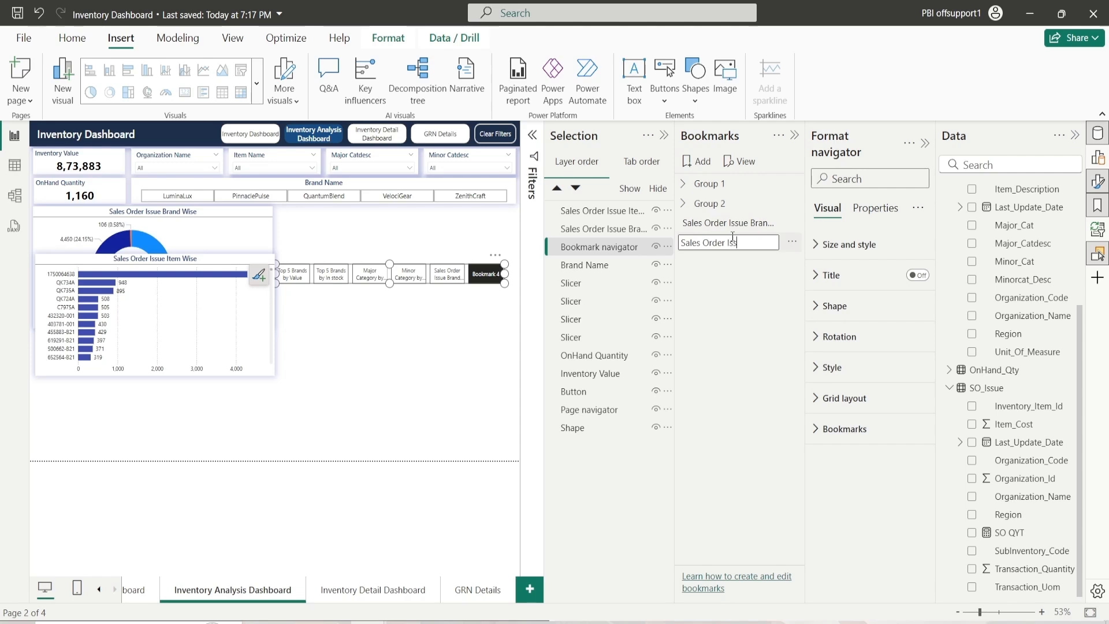
type("ue Item Wsie")
key("BackSpace")
key("BackSpace")
key("BackSpace")
type("ise")
key("Return")
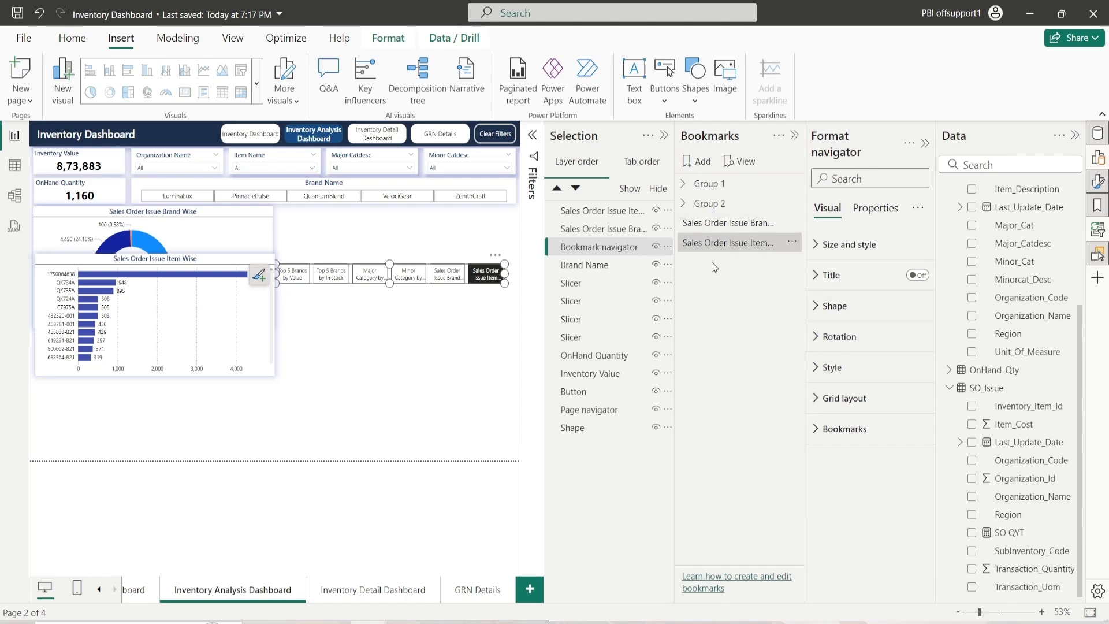
Step: Group the Brand Wise and Item Wise Sales Order Issue bookmarks together
left_click(720, 209)
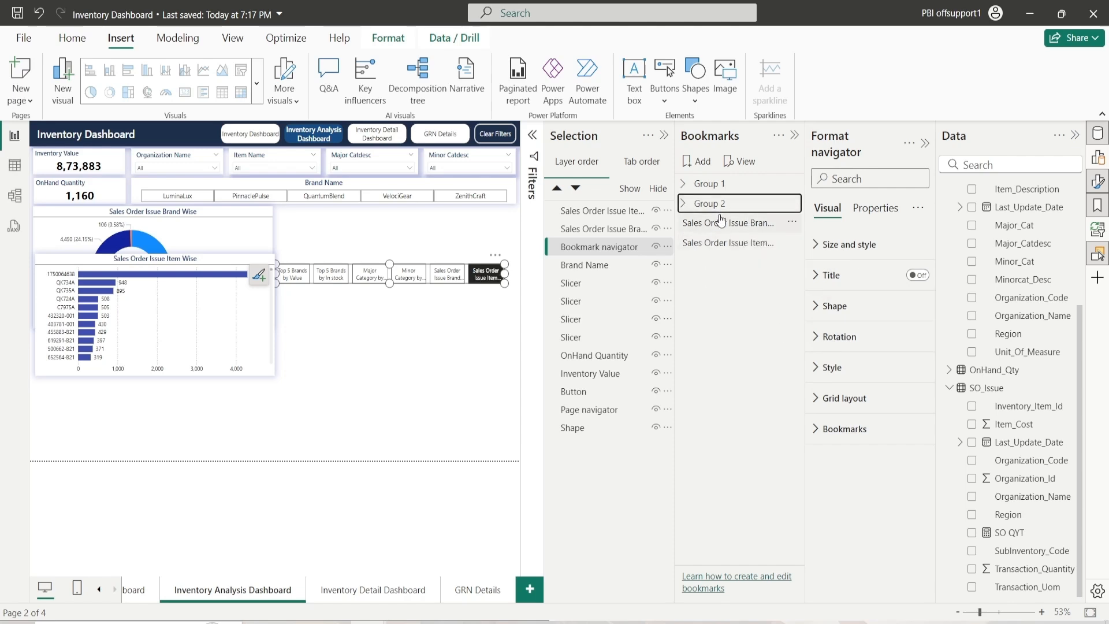
left_click(718, 264)
left_click(716, 247)
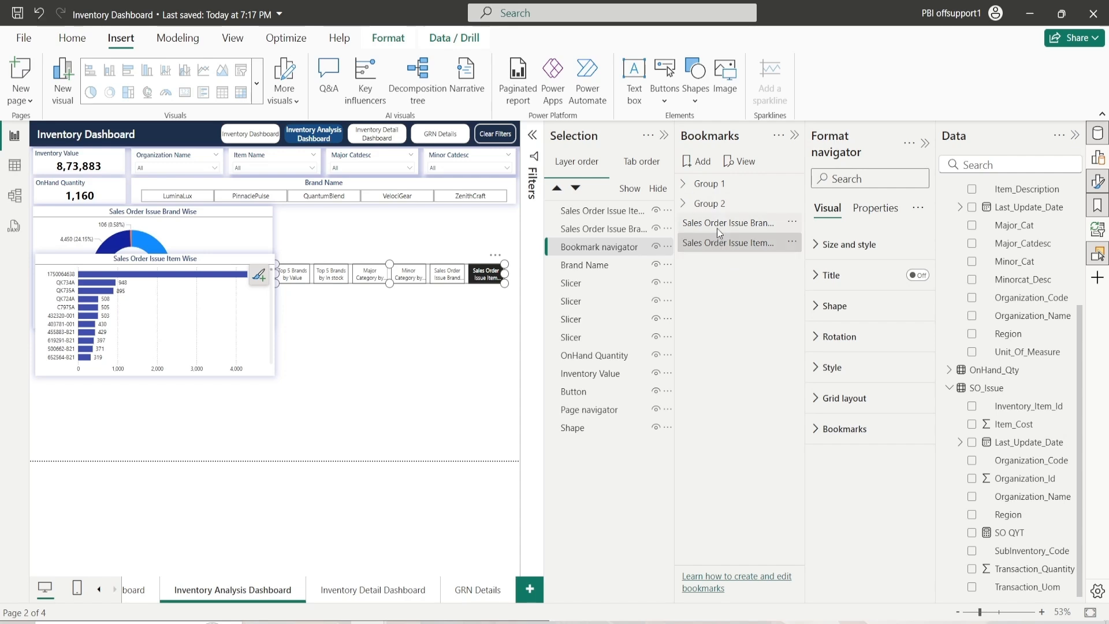
left_click(791, 225)
left_click(830, 294)
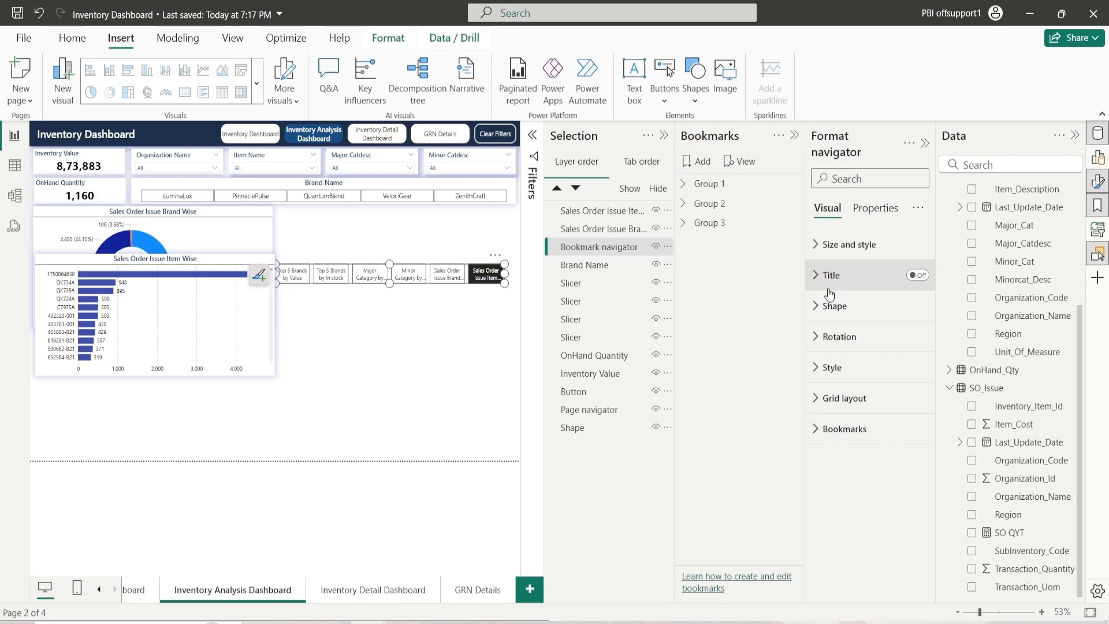
Step: Set the bookmark navigator to show only the bookmarks of Group 3
left_click(595, 253)
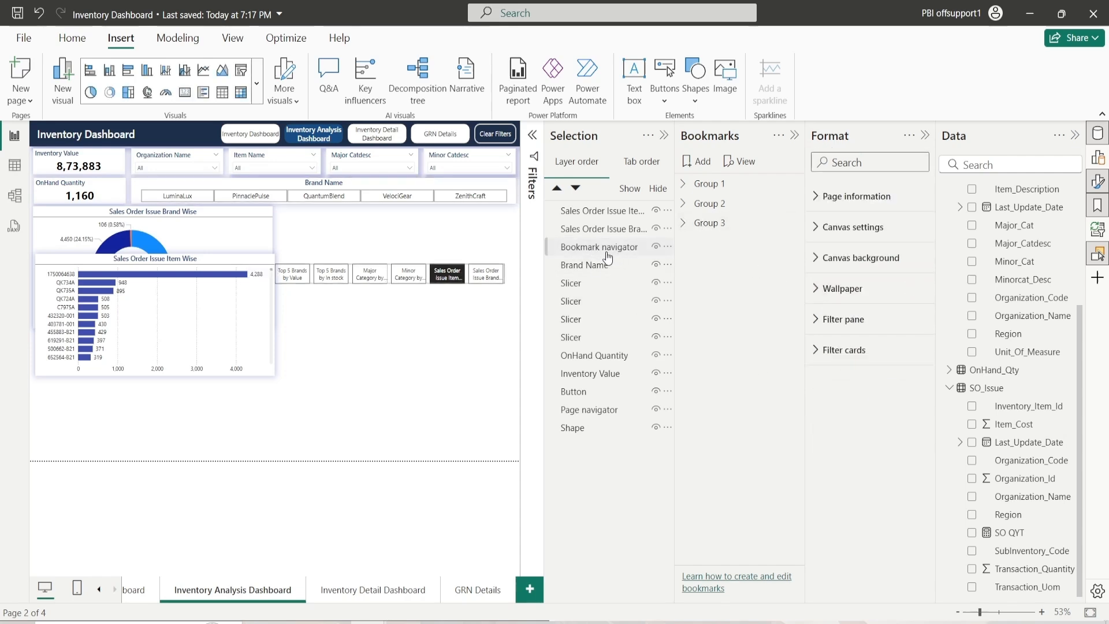
left_click(607, 258)
left_click(842, 432)
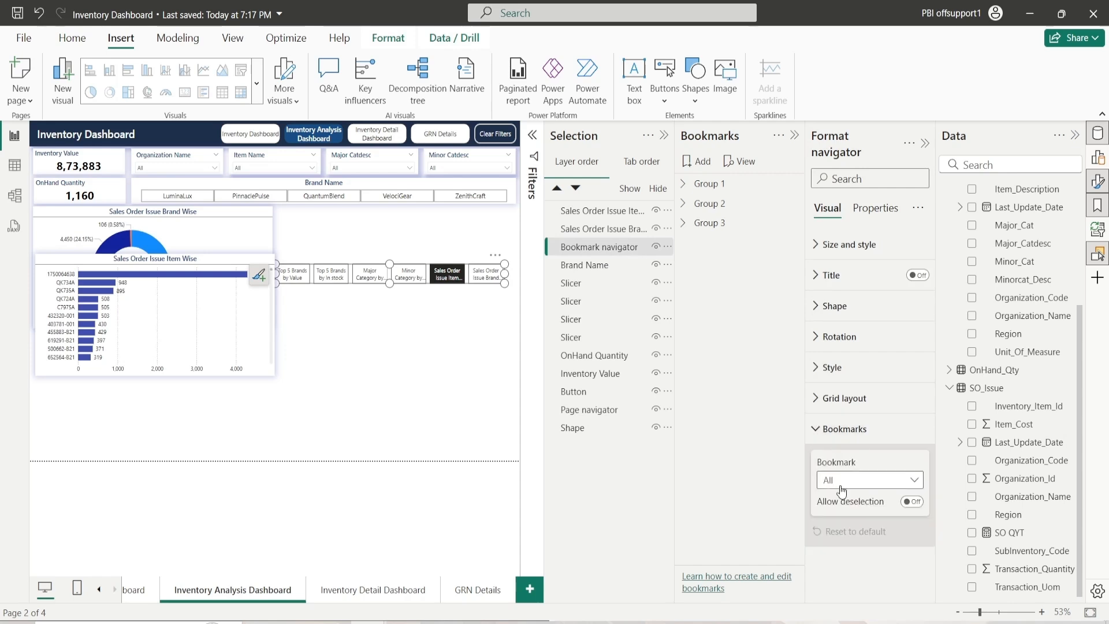
left_click(842, 490)
left_click(856, 549)
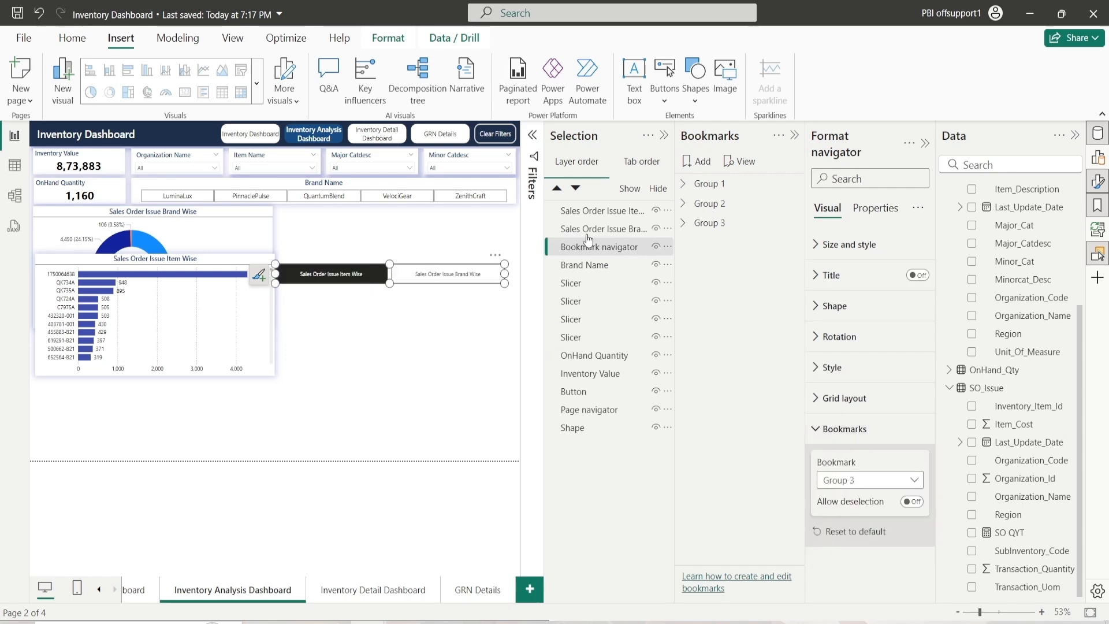
Step: Set the bookmark navigator's height to 40 and width to 625
left_click(847, 245)
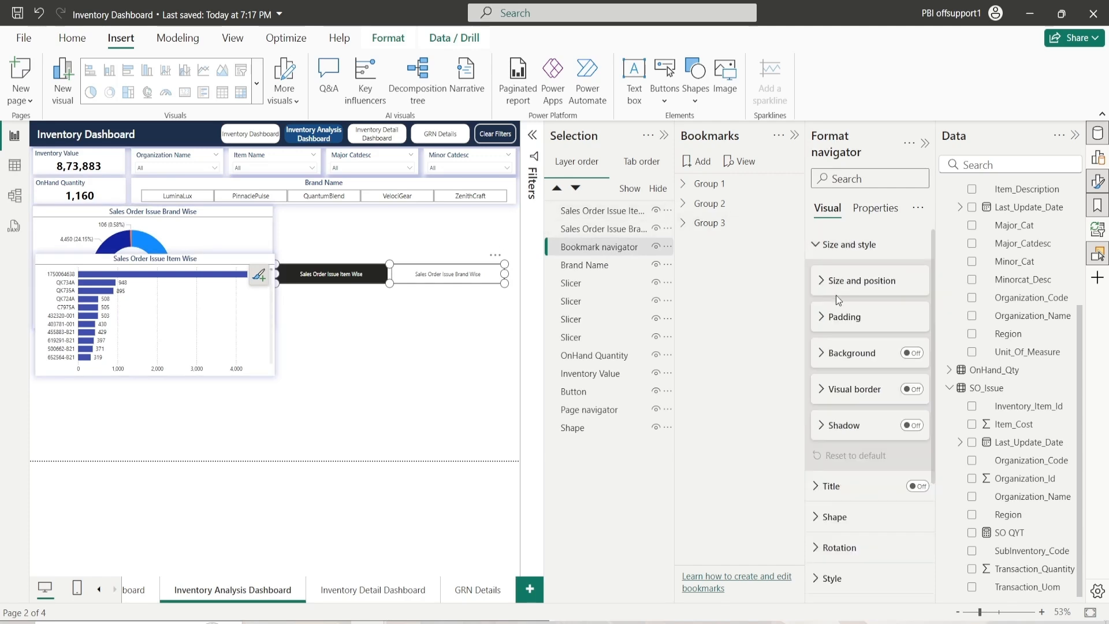
left_click(836, 289)
type("40")
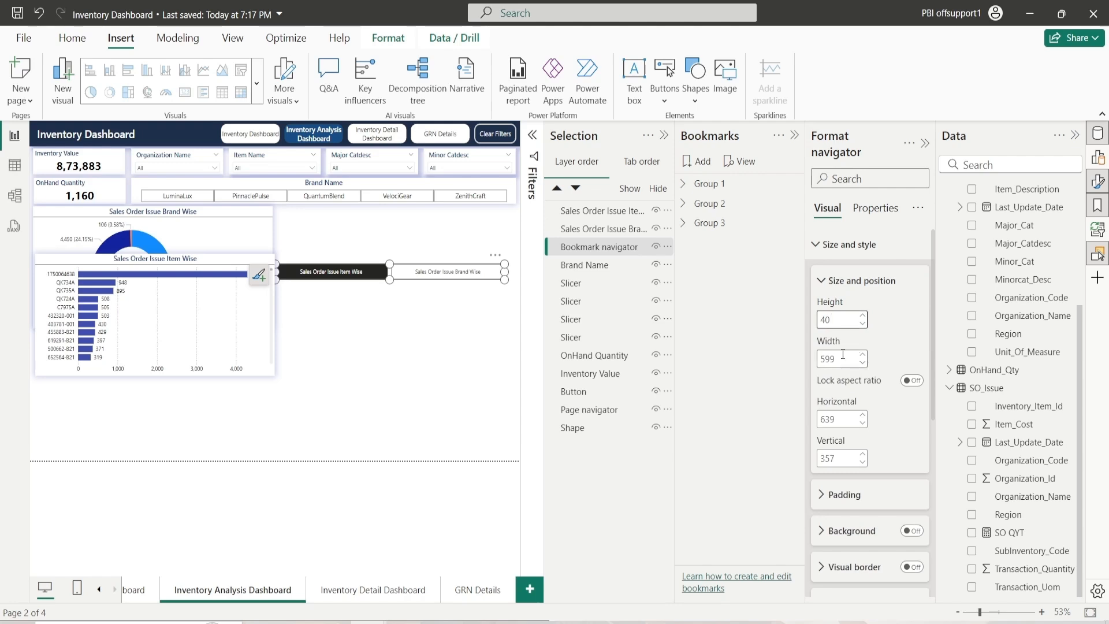
left_click(841, 358)
type("62")
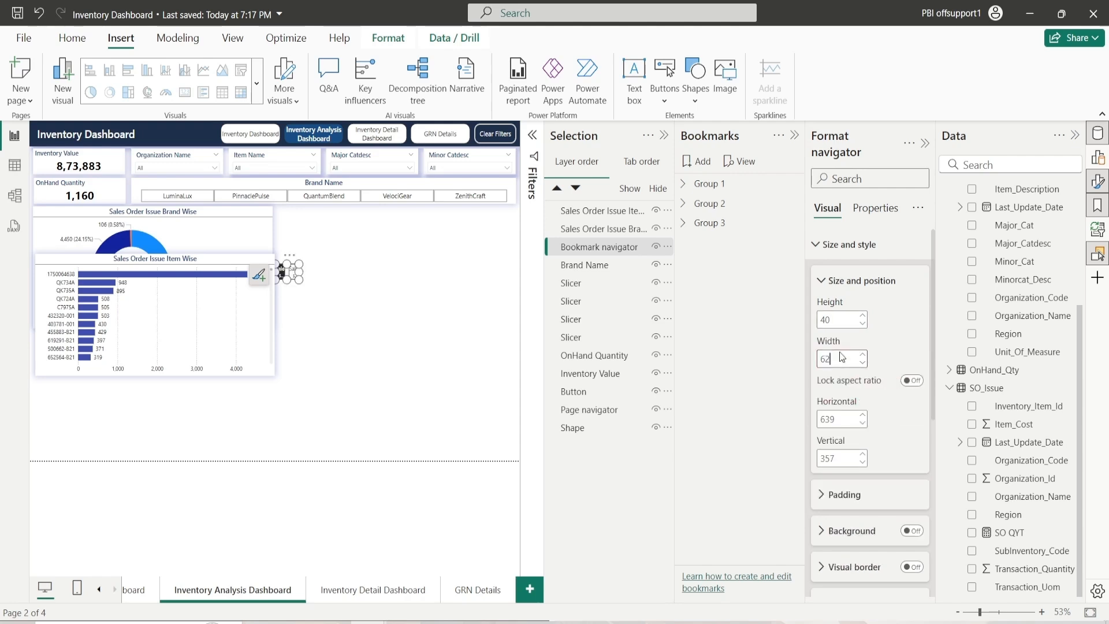
type("5")
left_click(833, 283)
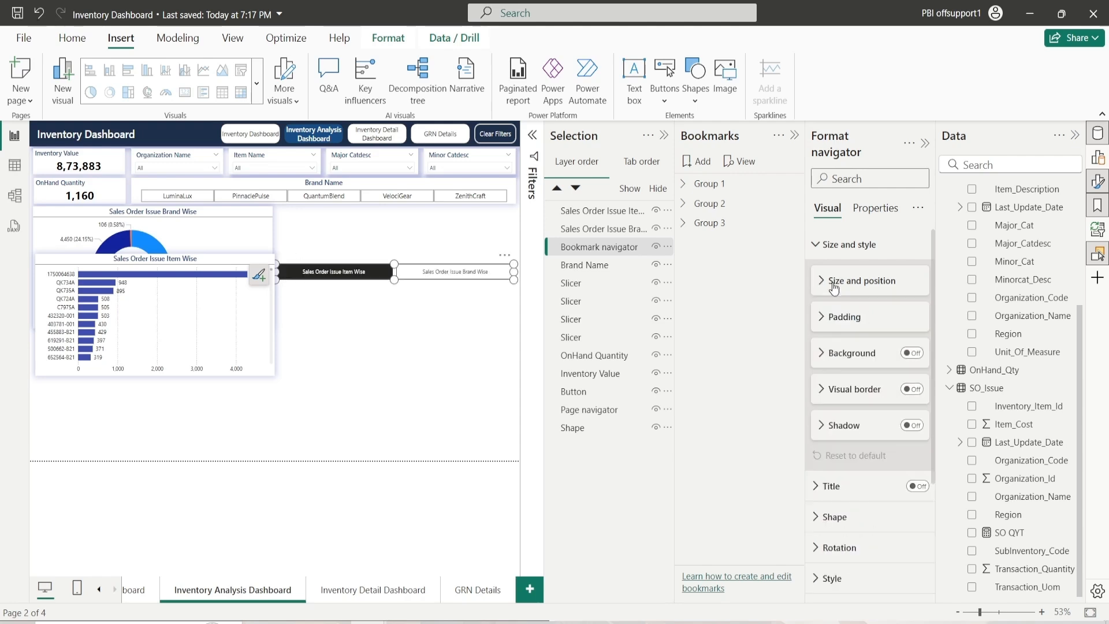
left_click(832, 244)
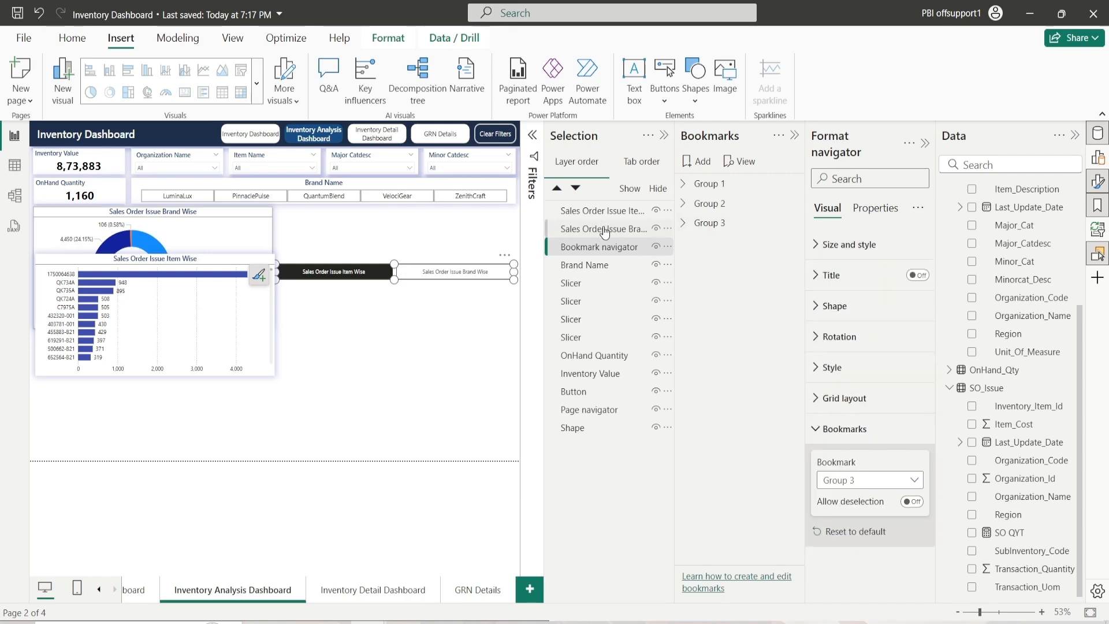
Step: Select both Sales Order Issue charts and hide the item-wise chart
left_click(636, 234)
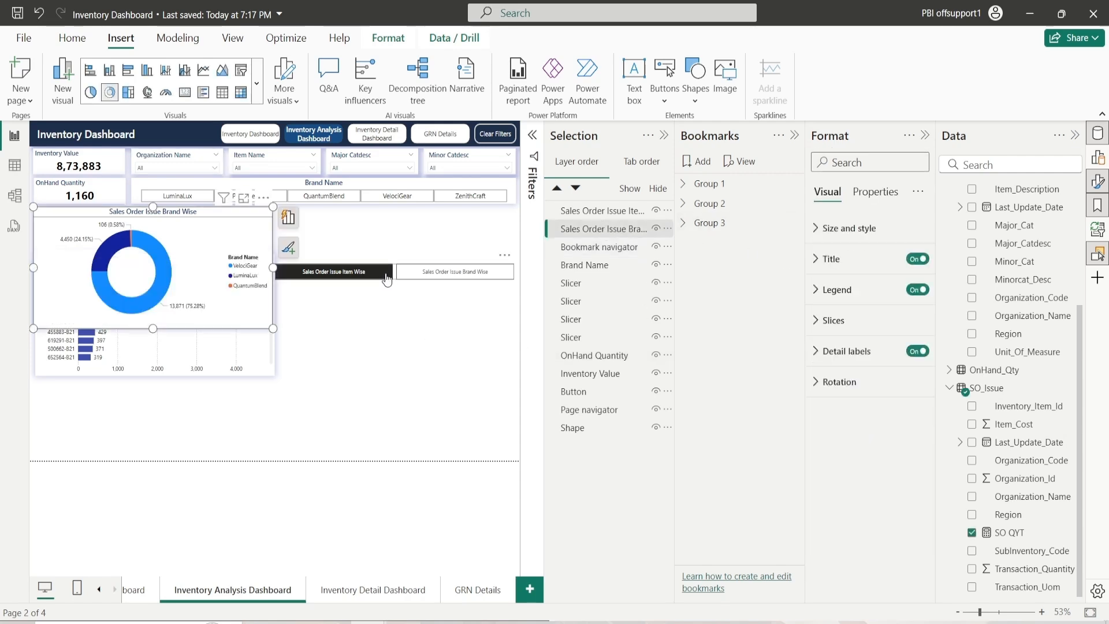
left_click_drag(398, 276, 403, 287)
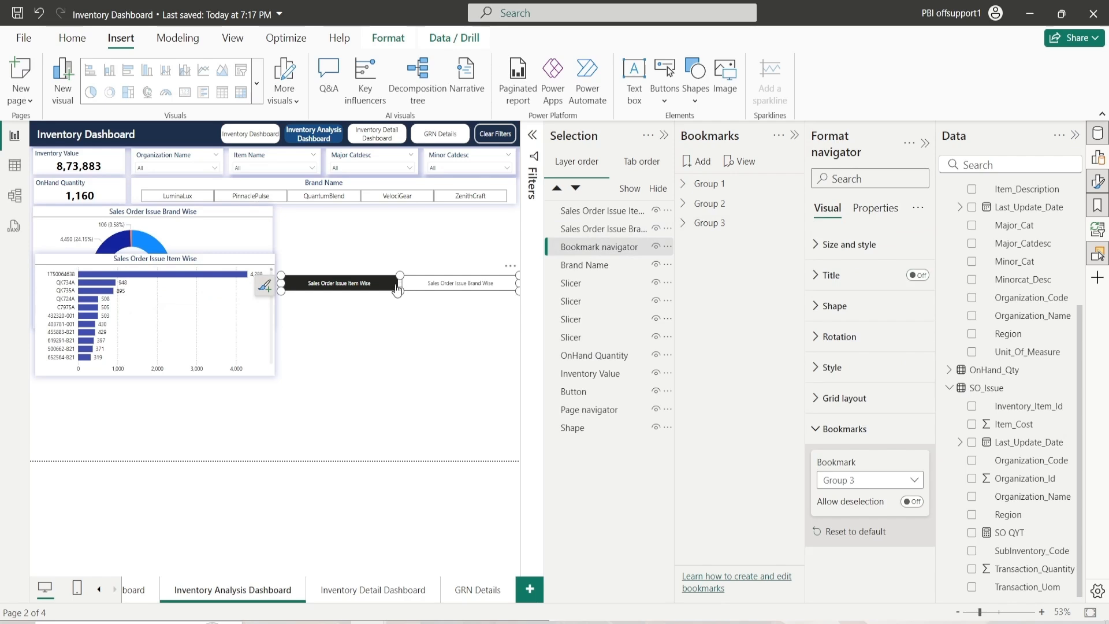
left_click(613, 233)
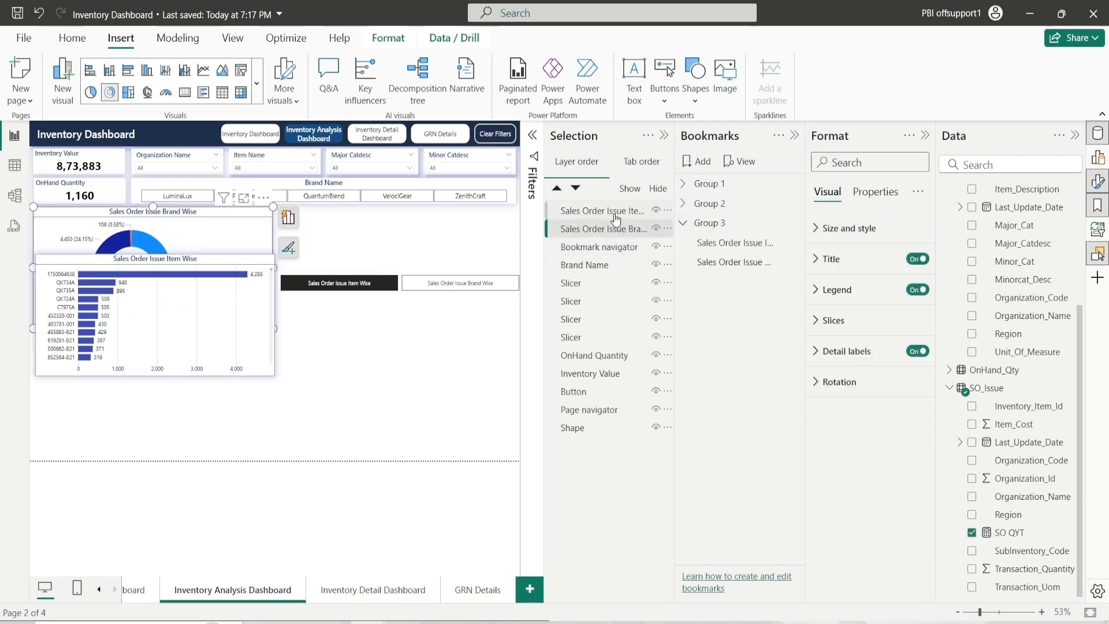
left_click(615, 214)
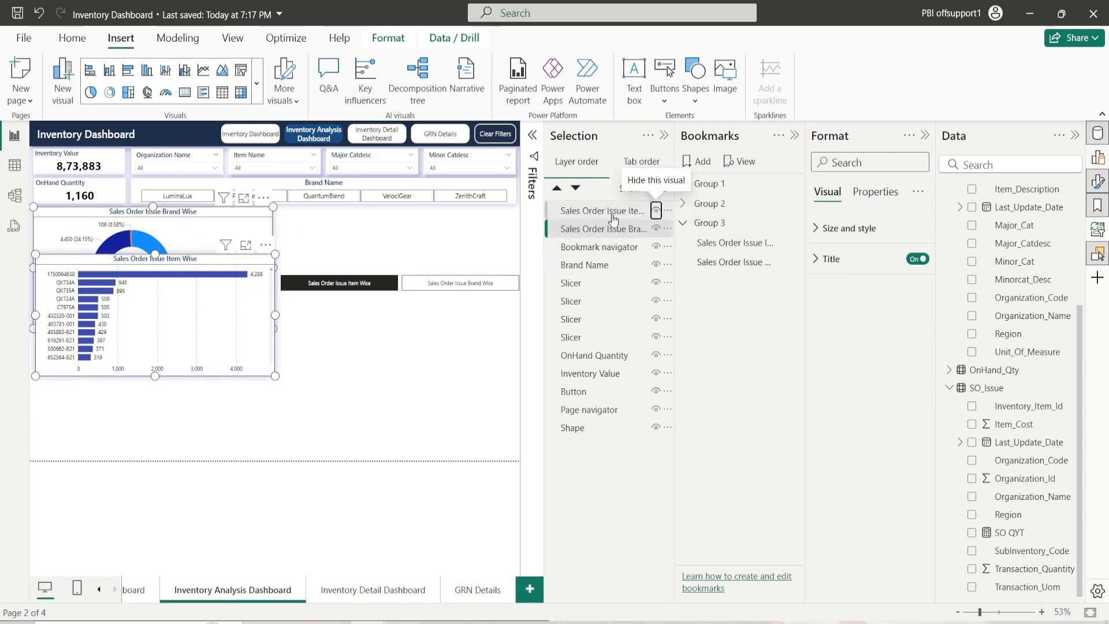
left_click(655, 211)
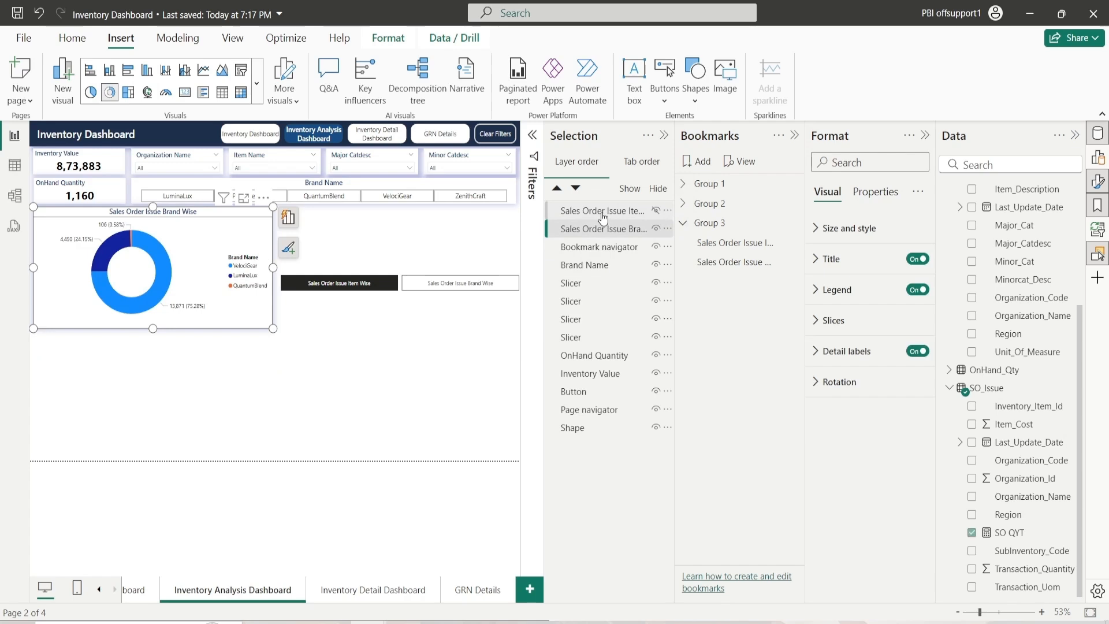
Step: Set the Sales Order Issue Brand Wise bookmark to cover only the selected visuals, exclude data, and update it
right_click(727, 248)
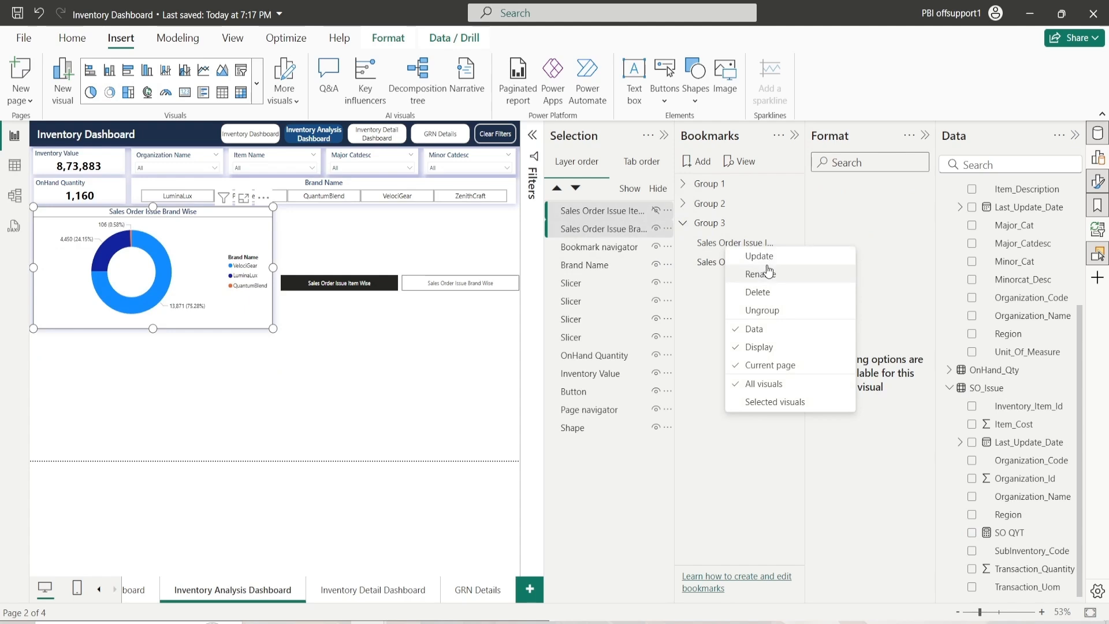
left_click(694, 302)
left_click_drag(673, 170, 634, 171)
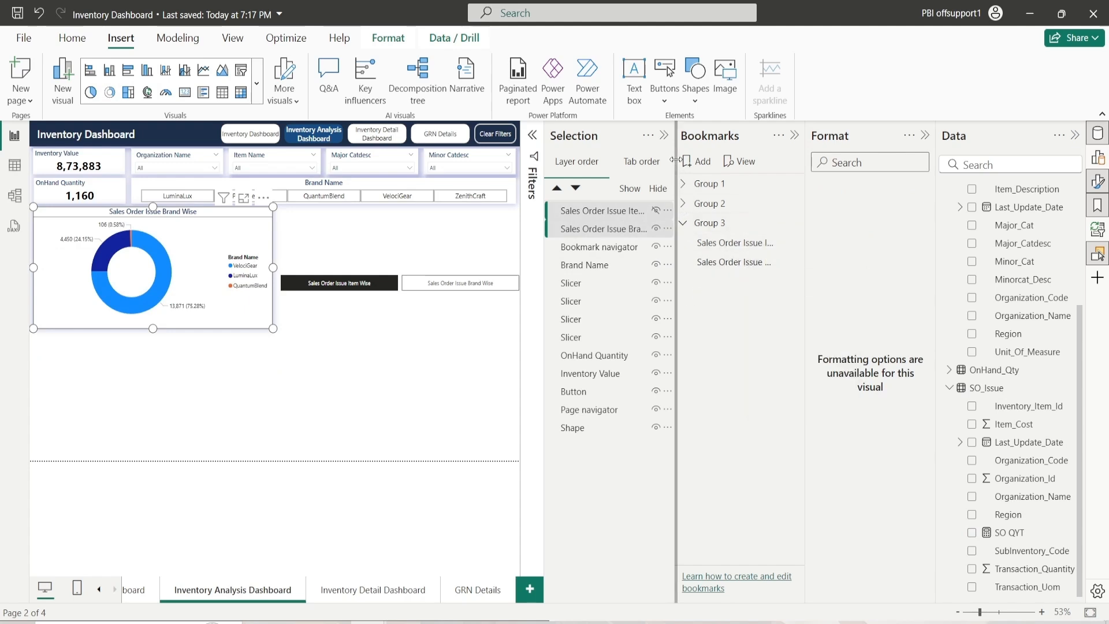
right_click(705, 263)
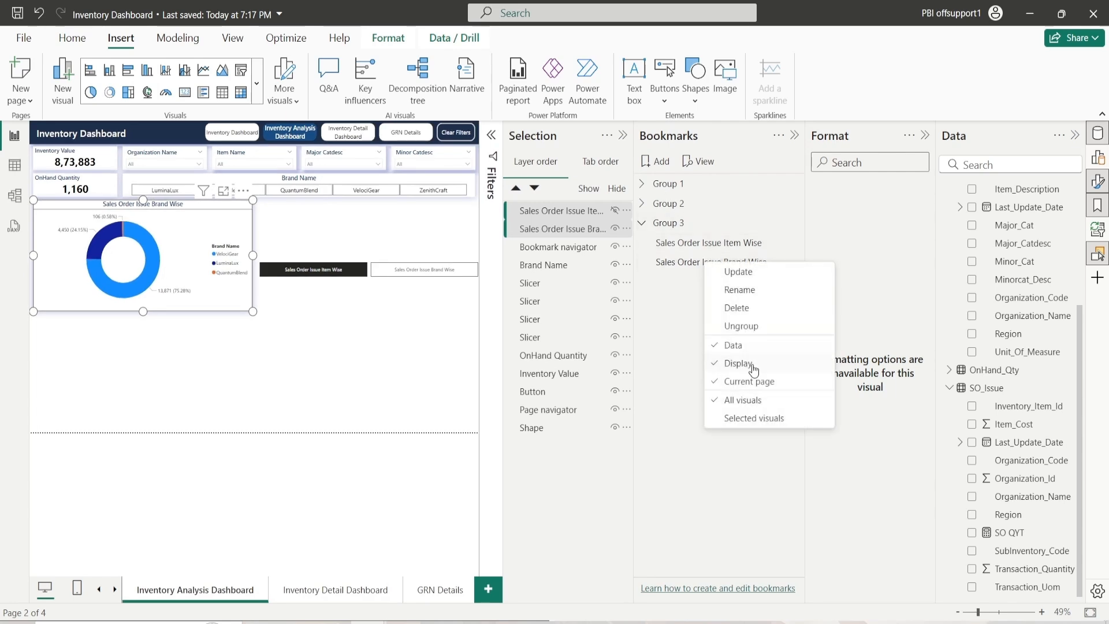
left_click(748, 420)
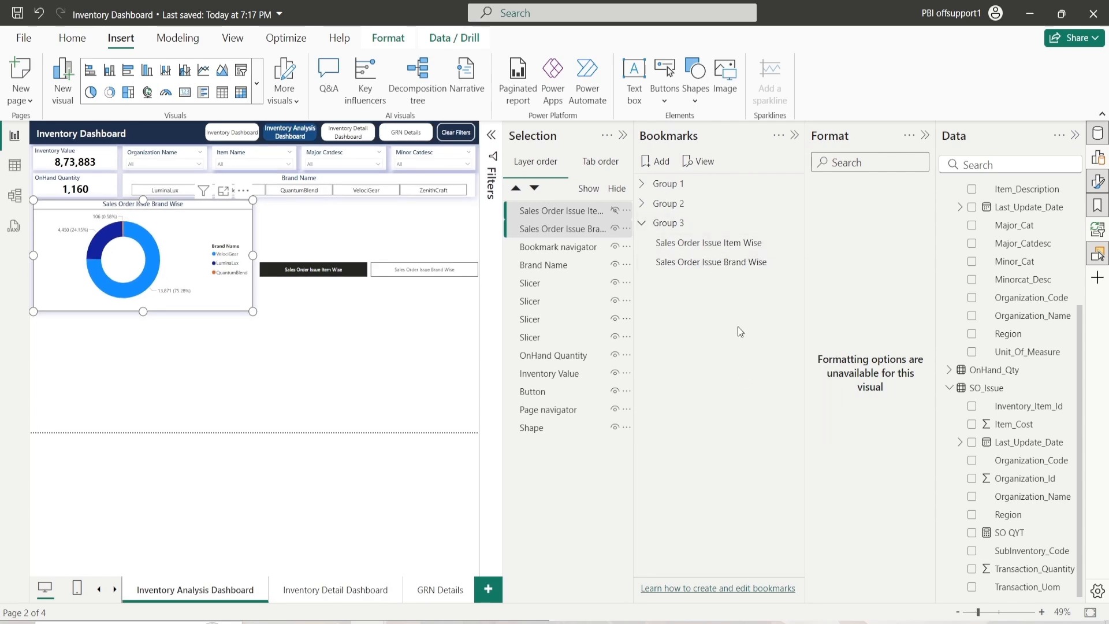
right_click(726, 264)
left_click(762, 355)
right_click(731, 262)
left_click(754, 268)
left_click(751, 263)
Step: Apply the Sales Order Issue Item Wise bookmark and hide the brand-wise chart, keeping both charts selected
left_click(727, 244)
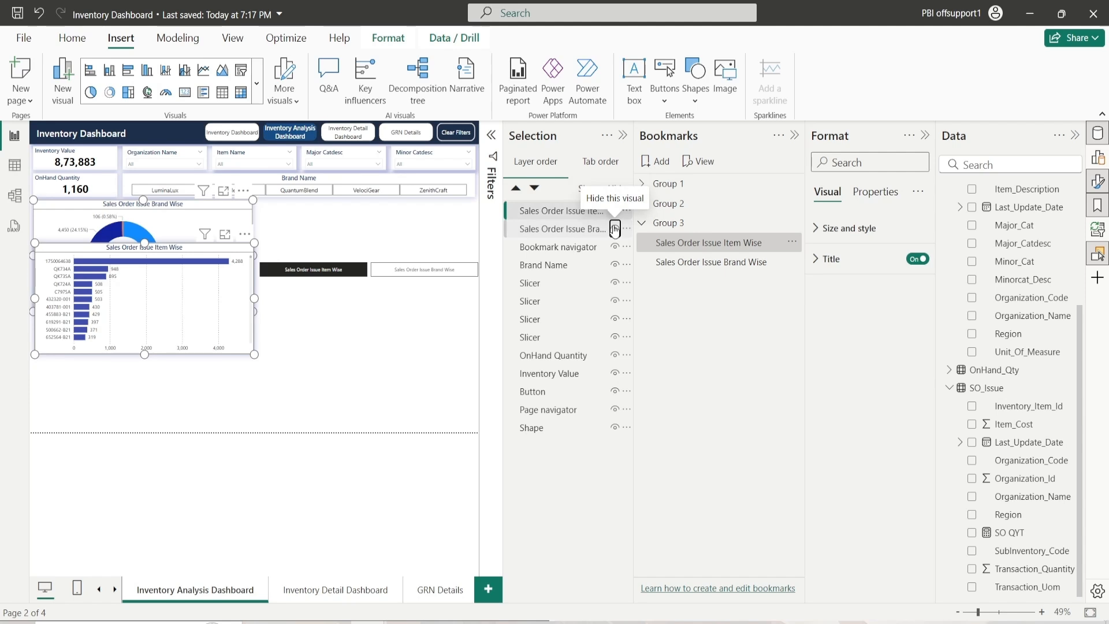
left_click(614, 229)
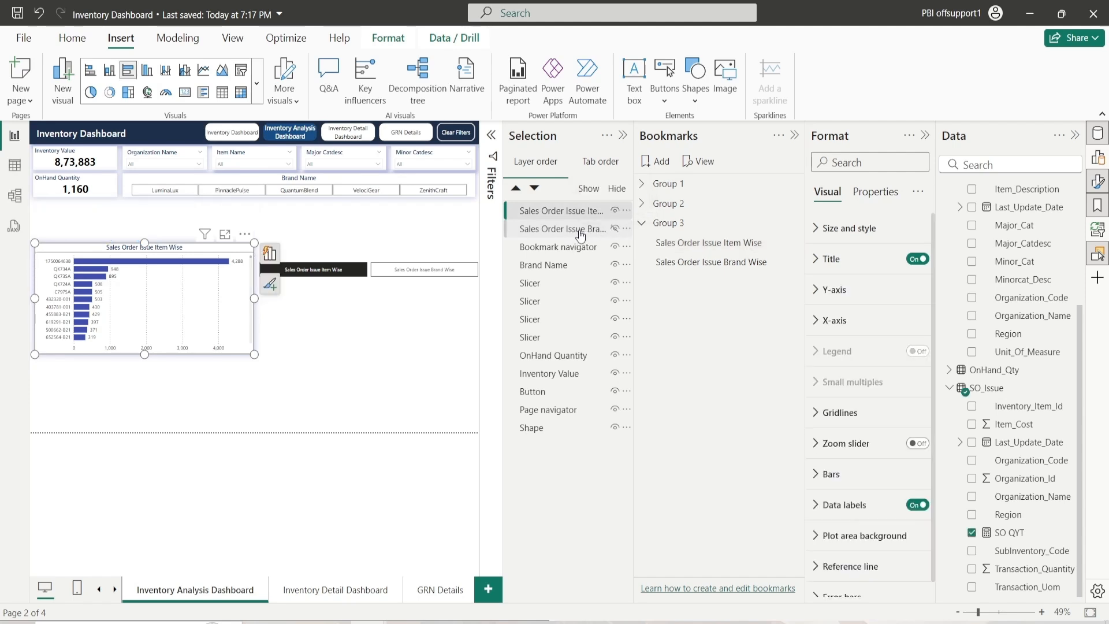
left_click(581, 234, "ctrl")
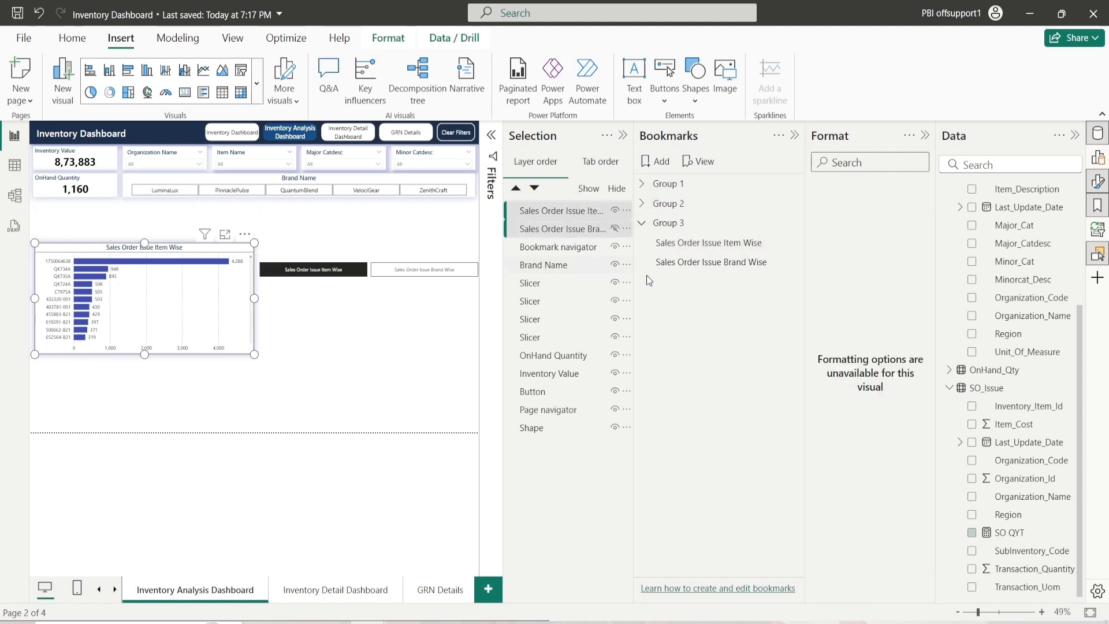
Step: Exclude data from the Sales Order Issue Item Wise bookmark, limit it to the selected visuals, and update it
right_click(723, 250)
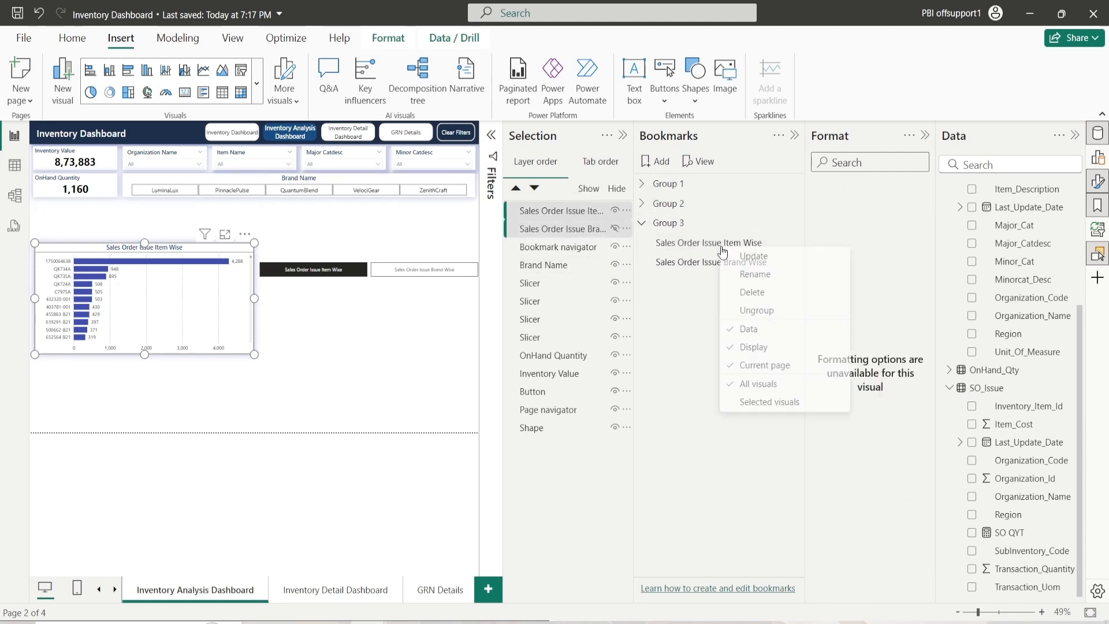
left_click(759, 329)
right_click(747, 249)
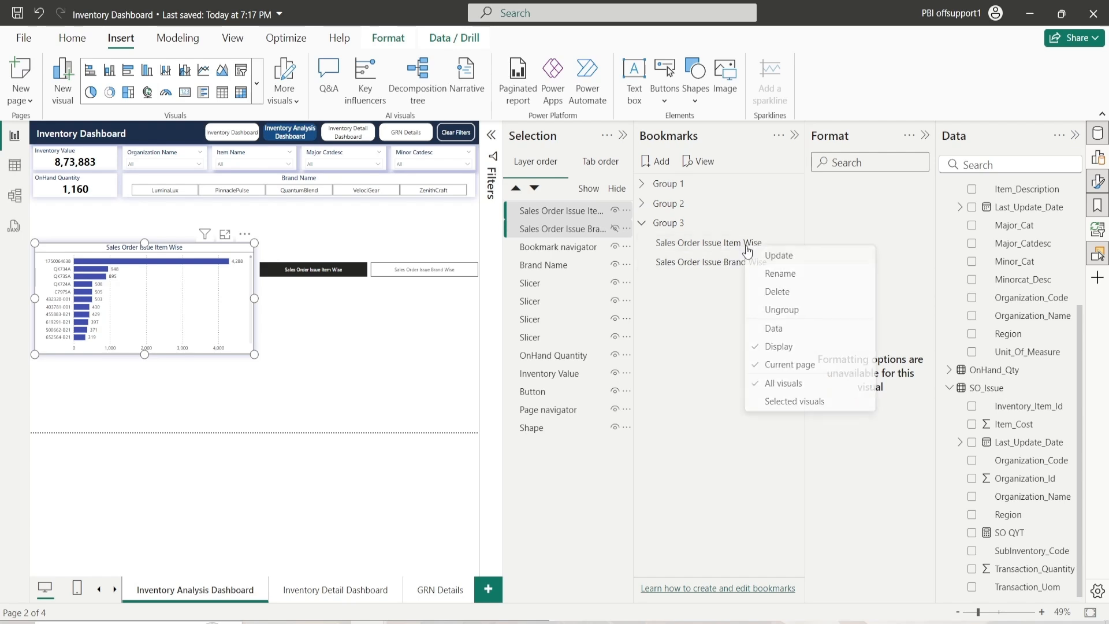
left_click(777, 400)
right_click(727, 249)
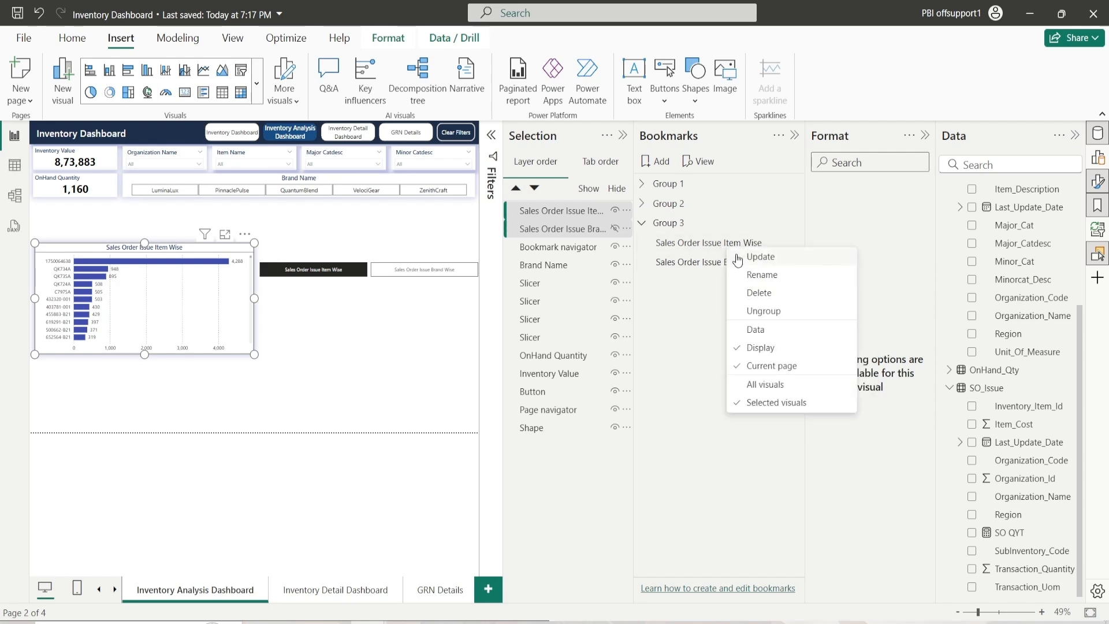
left_click(733, 257)
left_click_drag(634, 133, 675, 133)
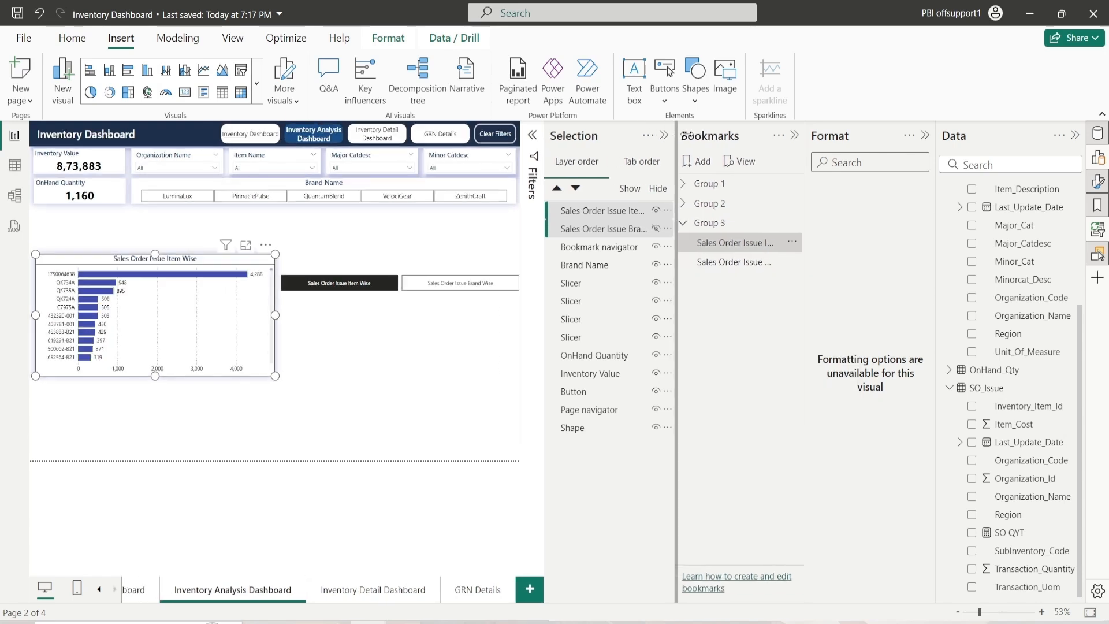
Step: Test the bookmark navigator by switching between the item-wise and brand-wise Sales Order Issue charts
left_click(379, 306)
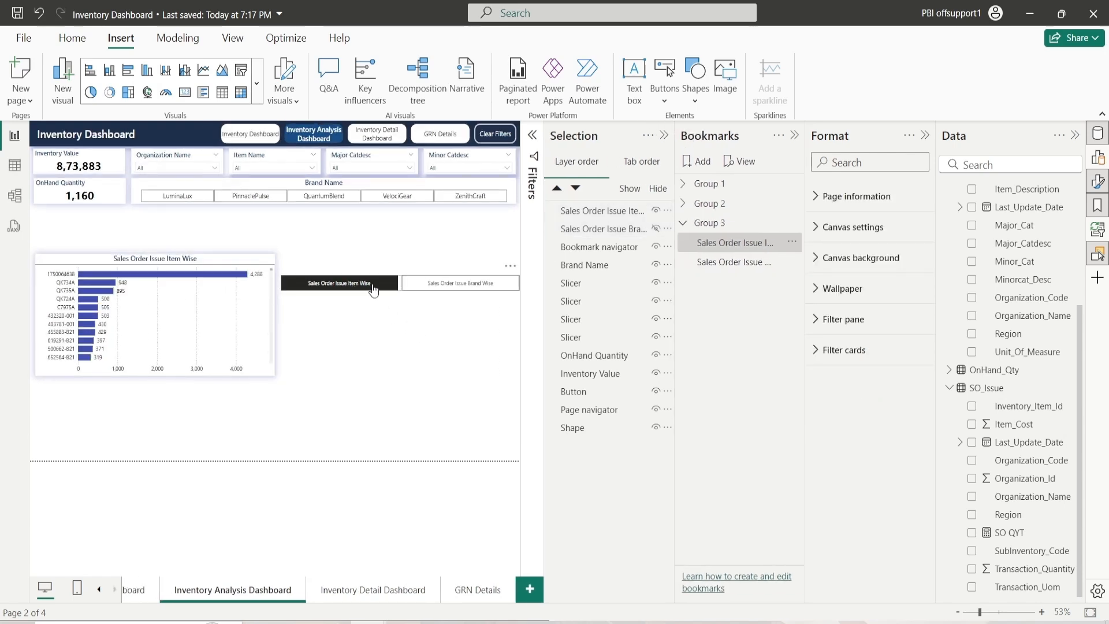
left_click(419, 289, "ctrl")
left_click(377, 296, "ctrl")
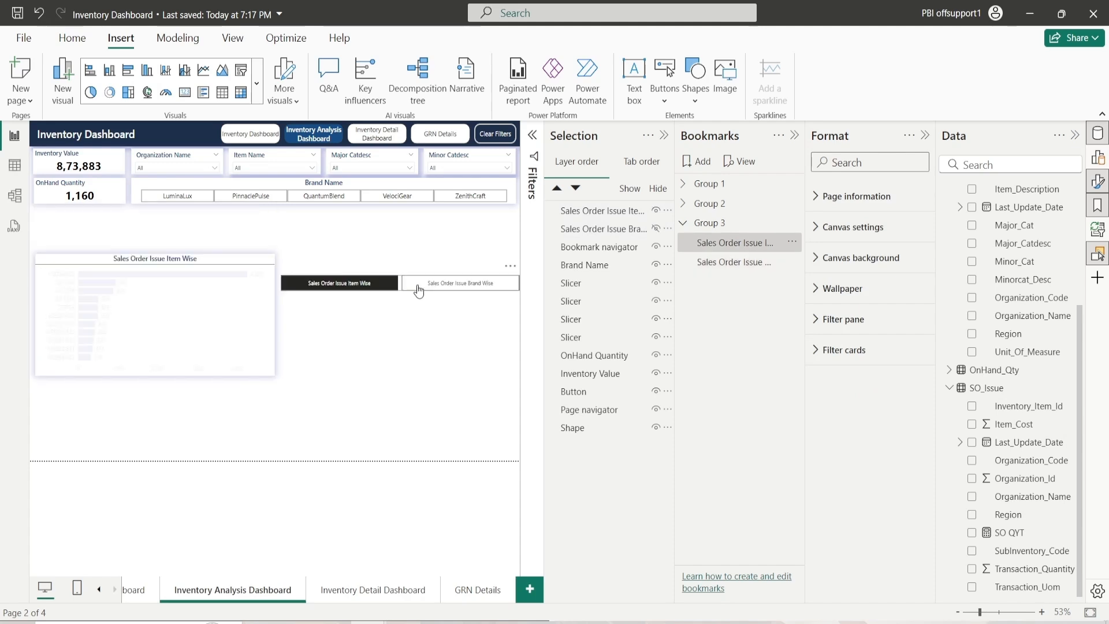
left_click(419, 289, "ctrl")
left_click(359, 289, "ctrl")
left_click(439, 286, "ctrl")
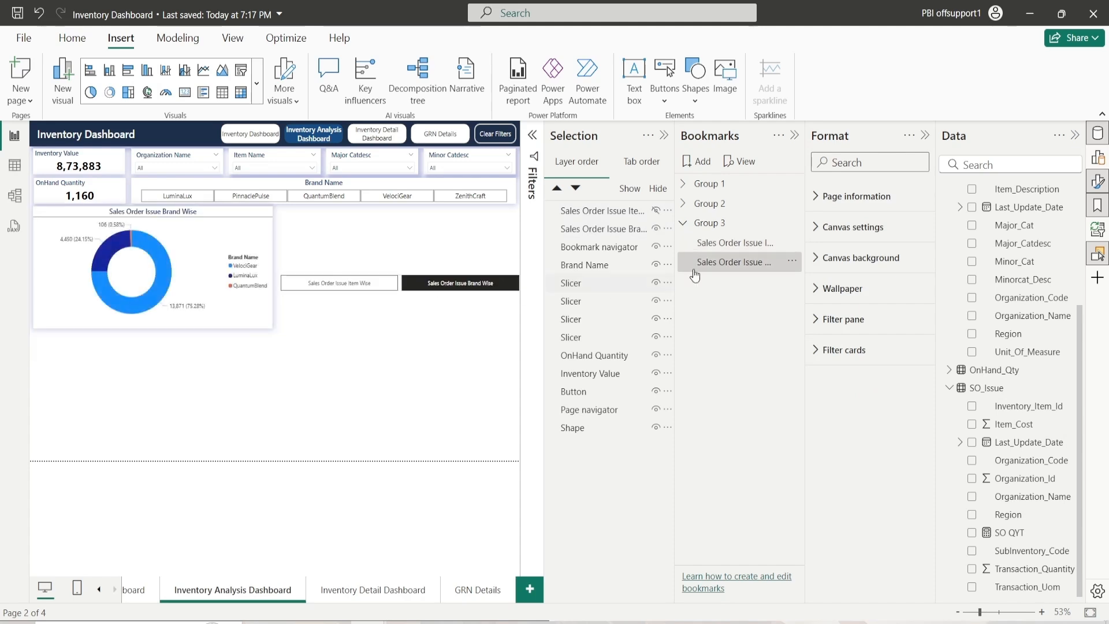
Step: Move the Brand Wise bookmark above the Item Wise one in Group 3 and close the Selection and Bookmarks panes
left_click_drag(706, 261, 706, 241)
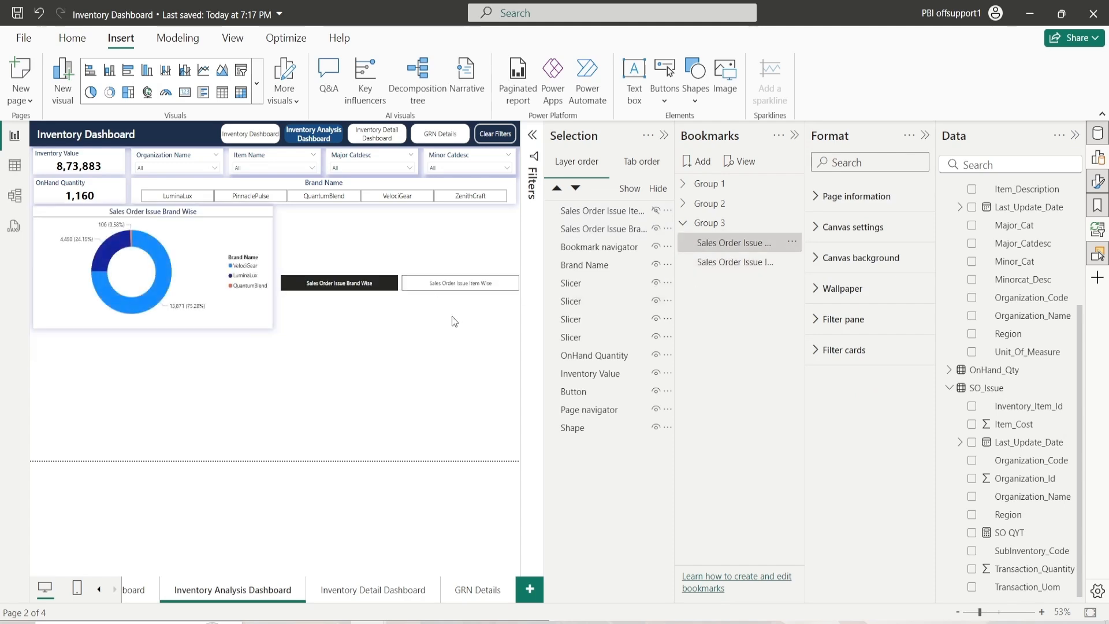
left_click(422, 283, "ctrl")
left_click(370, 283, "ctrl")
left_click(420, 282, "ctrl")
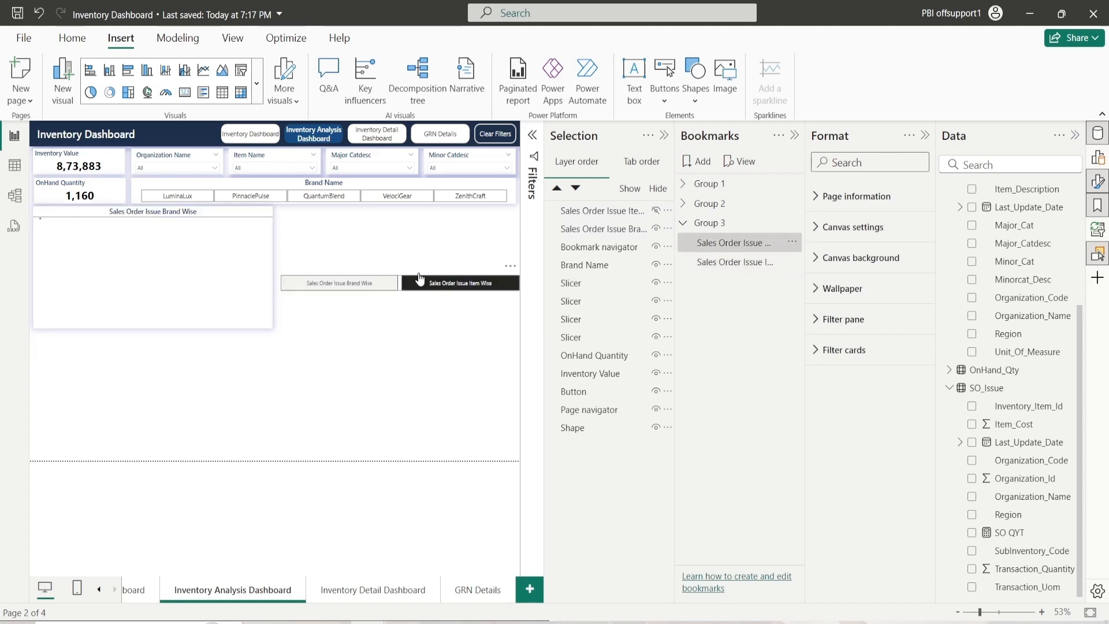
left_click(664, 135)
left_click(795, 135)
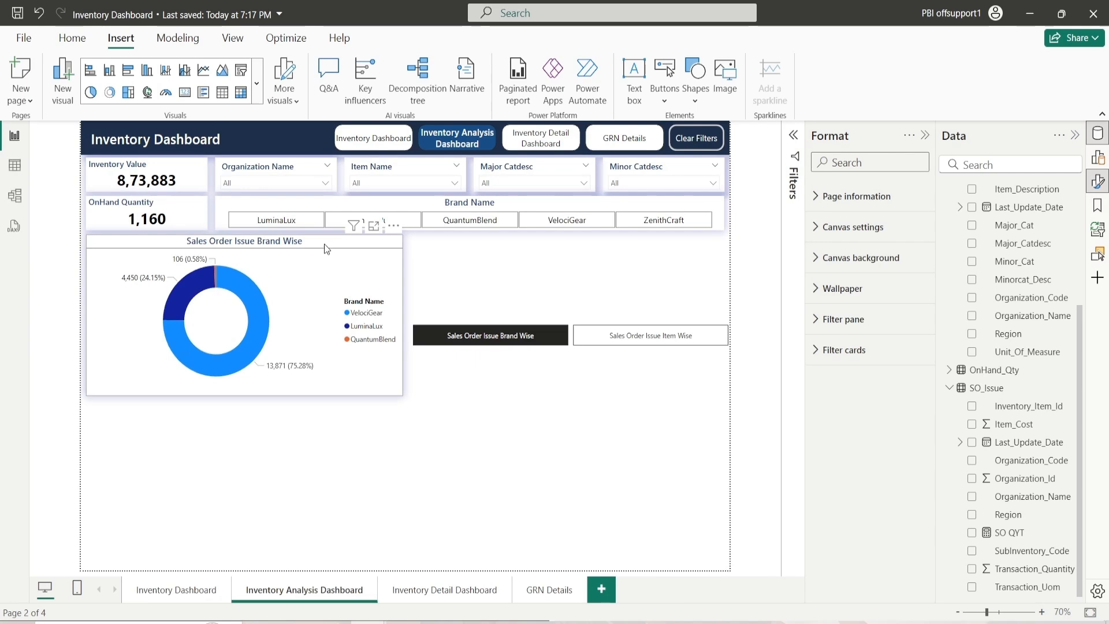
Step: Set the brand-wise donut chart's height to 265 and move it down to a vertical position of about 291
left_click_drag(324, 244, 324, 259)
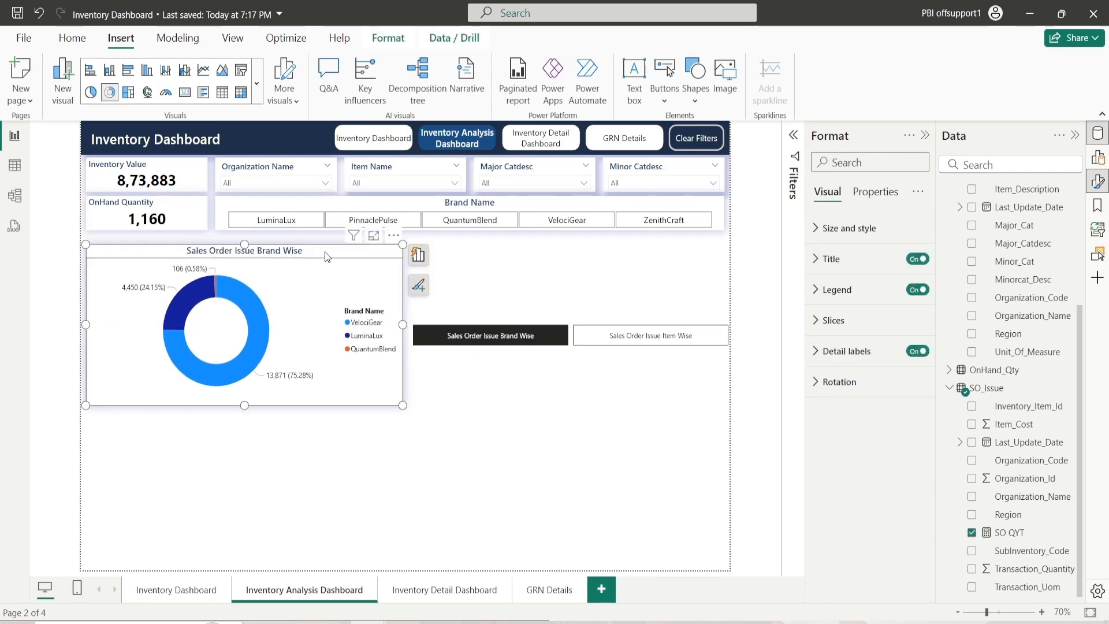
left_click(837, 228)
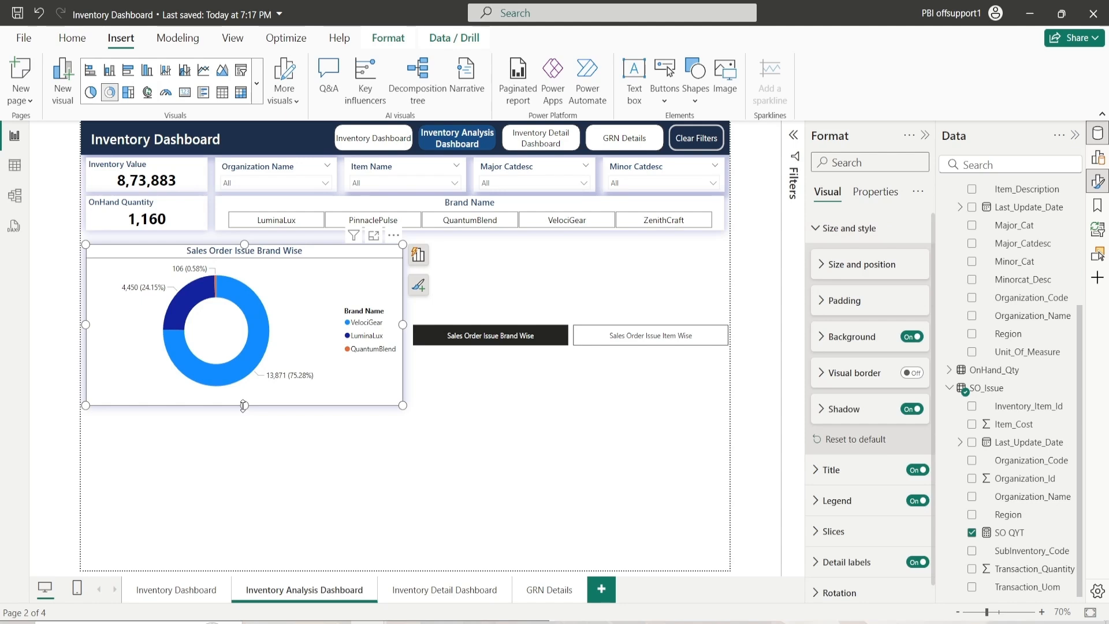
left_click(871, 271)
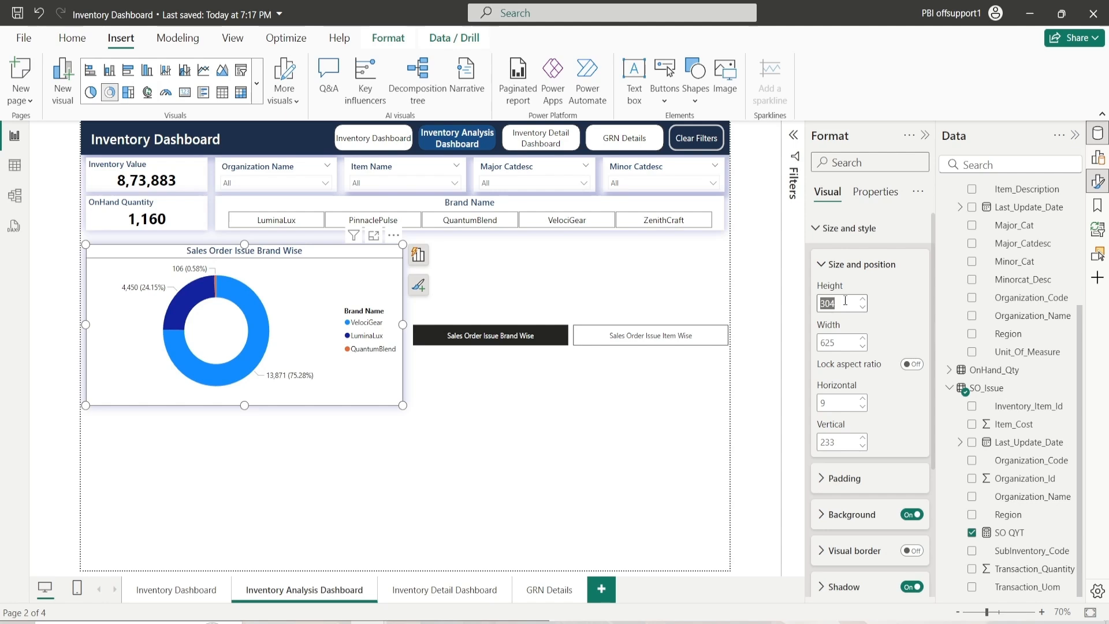
type("2")
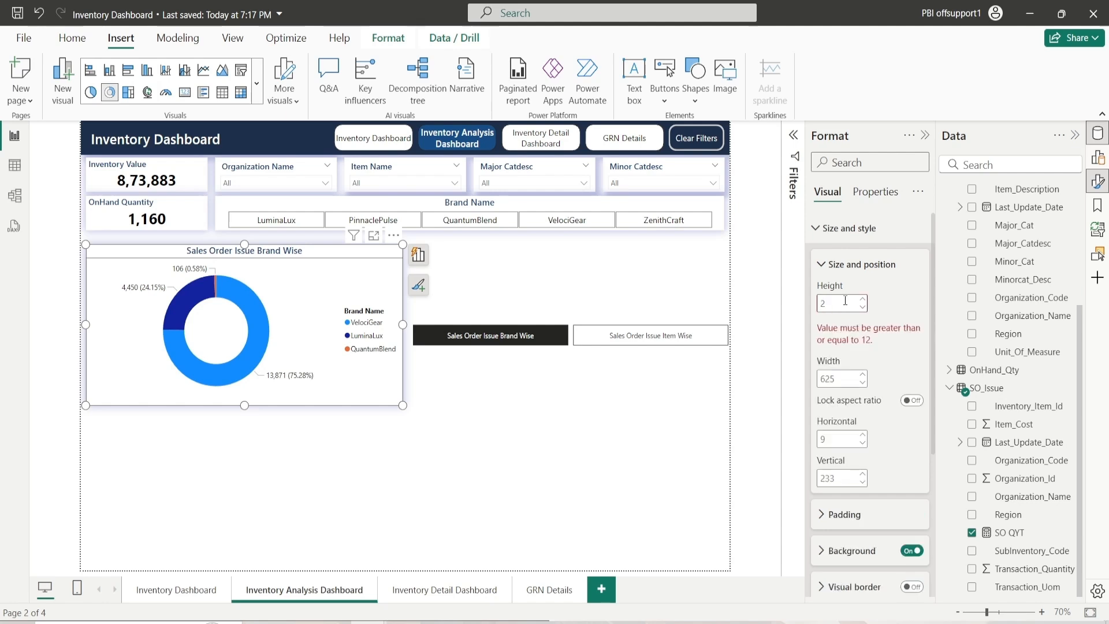
type("65")
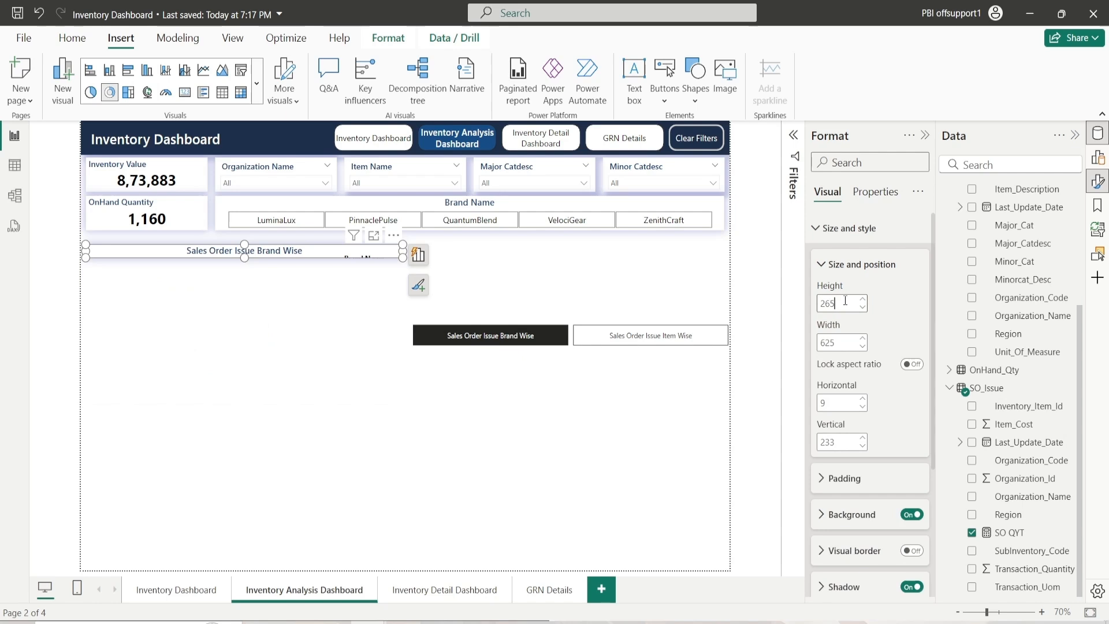
left_click_drag(312, 281, 307, 312)
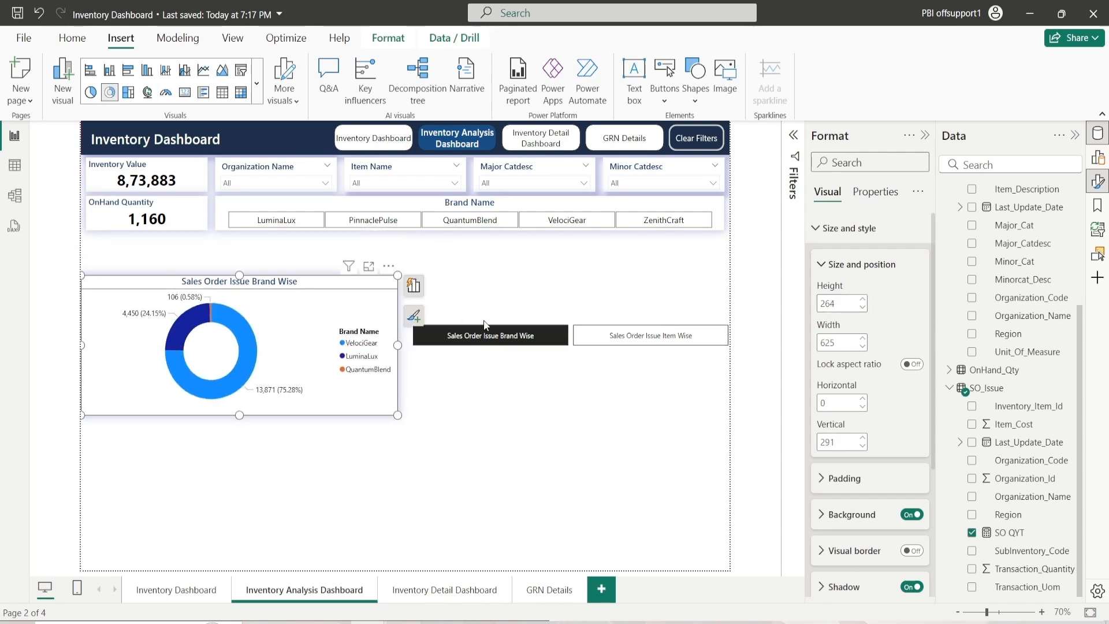
Step: Place the bookmark navigator above the donut chart at horizontal 10, vertical 215, with height 40 and width 625
left_click_drag(467, 319, 279, 254)
left_click_drag(378, 280, 239, 264)
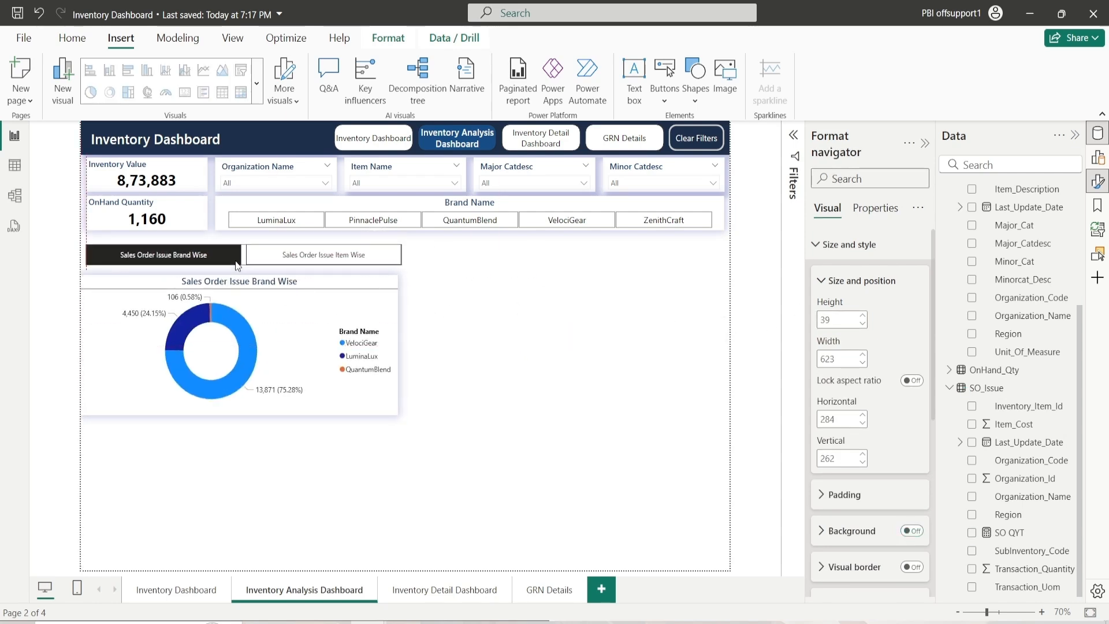
left_click(841, 461)
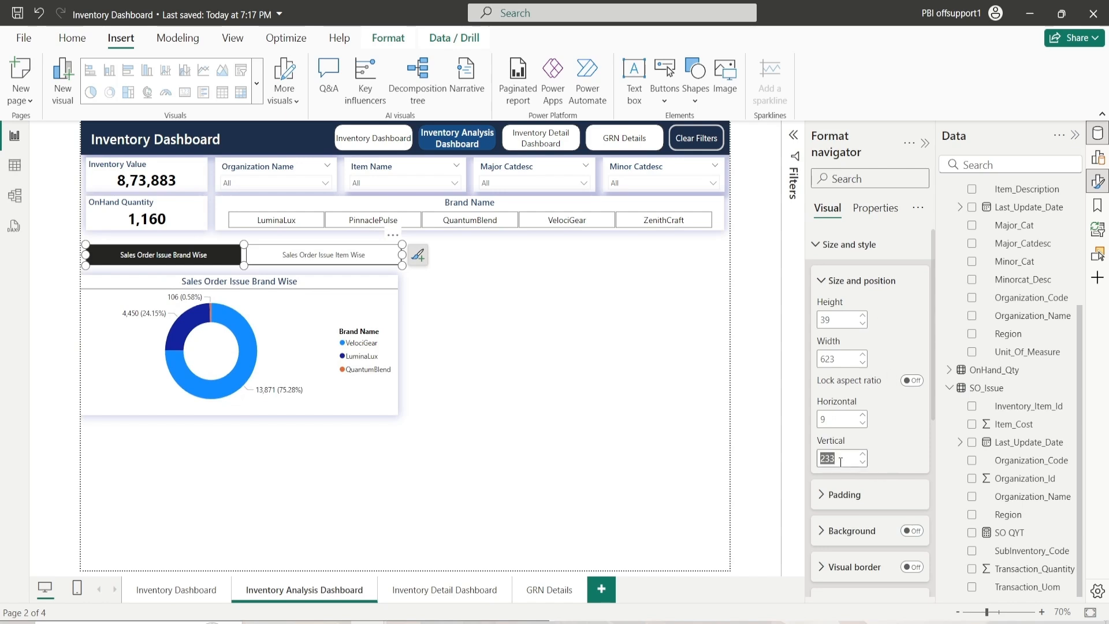
type("215")
key("Return")
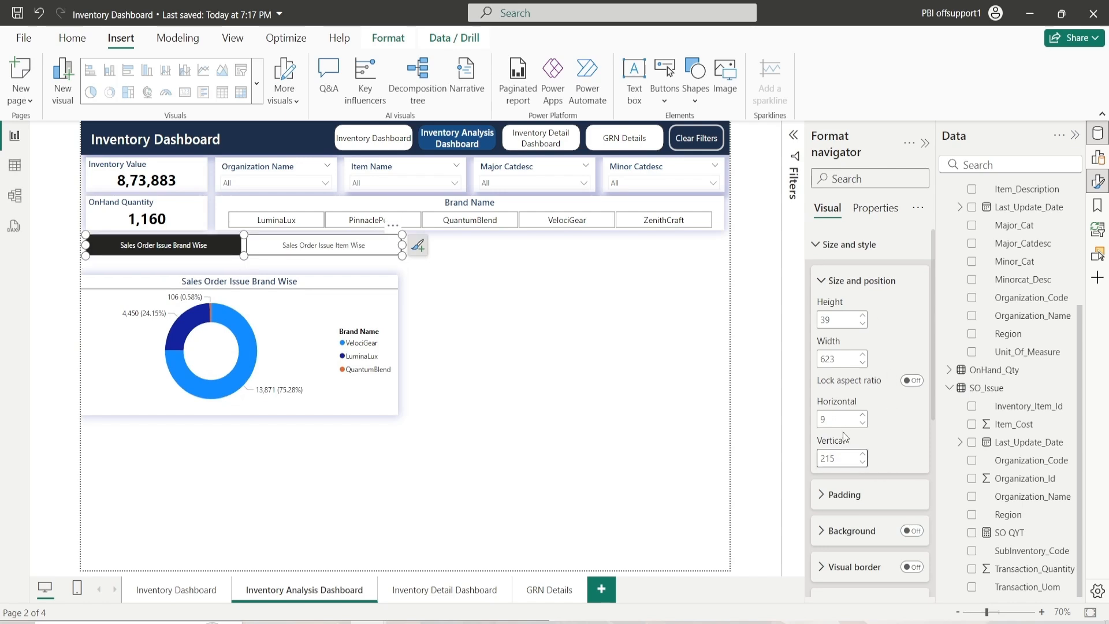
left_click(863, 414)
left_click(864, 355)
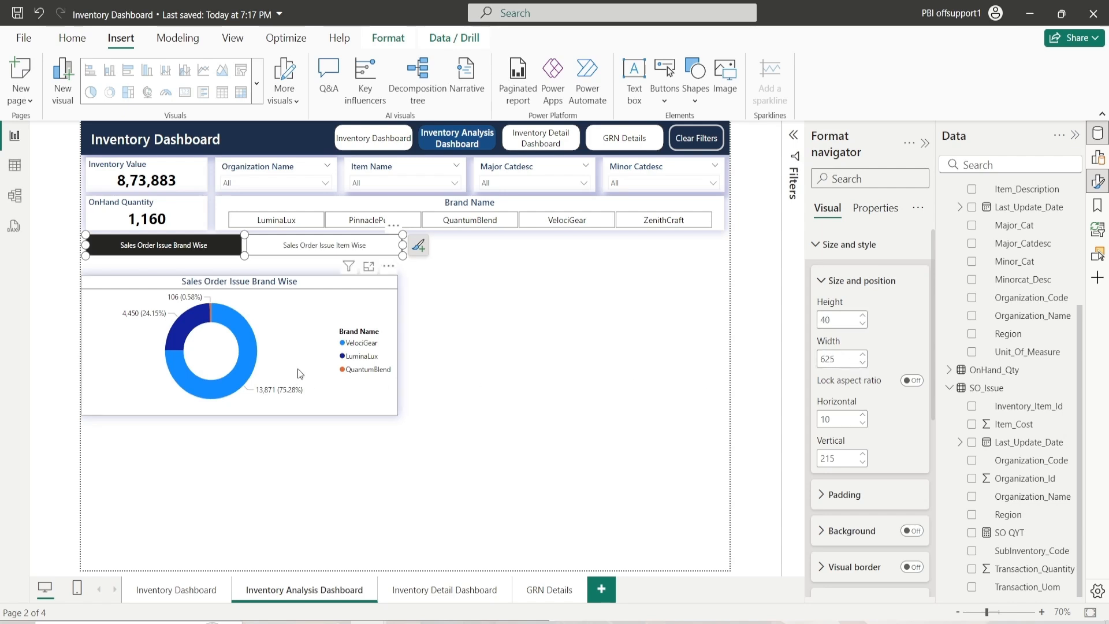
Step: Place the brand-wise donut chart and the item-wise bar chart directly beneath the bookmark navigator, at a vertical position of about 254
left_click_drag(297, 369, 293, 361)
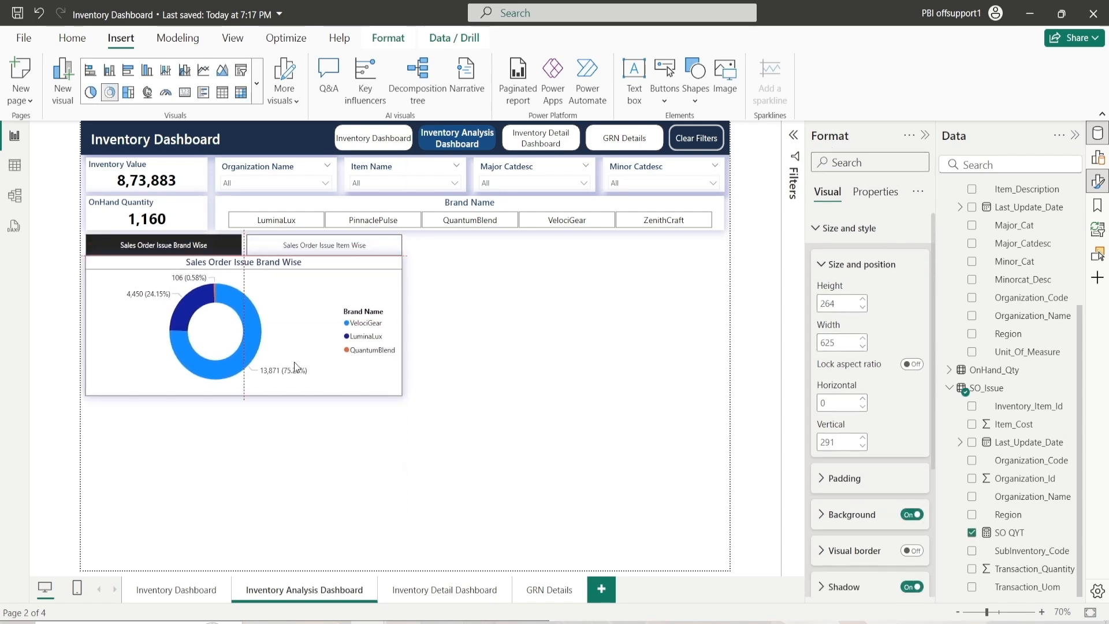
left_click(299, 255, "ctrl")
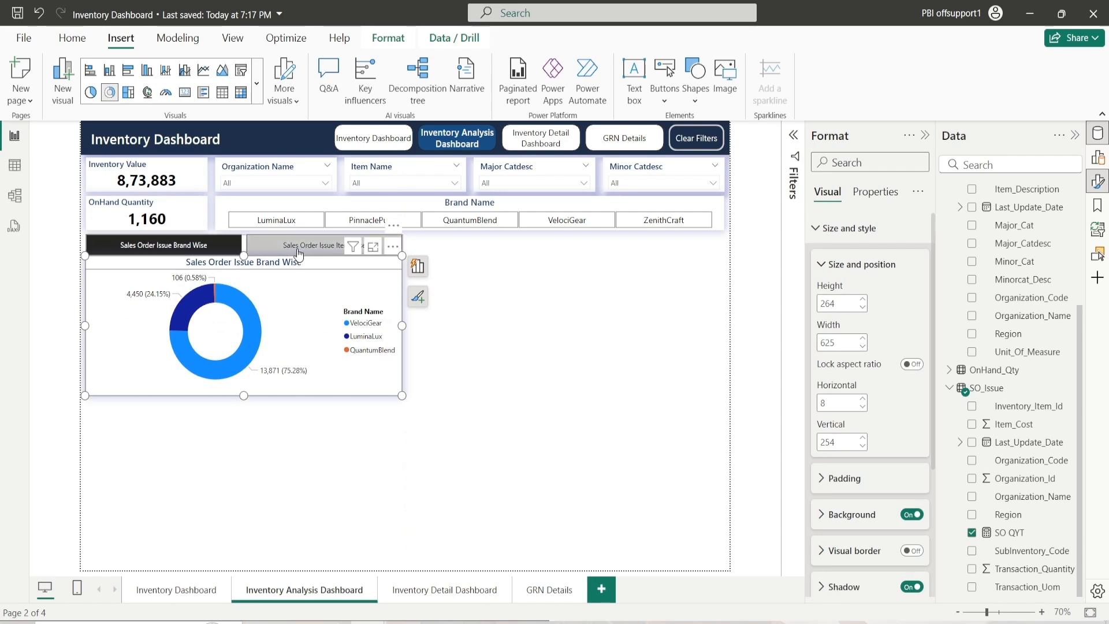
left_click_drag(284, 289, 266, 263)
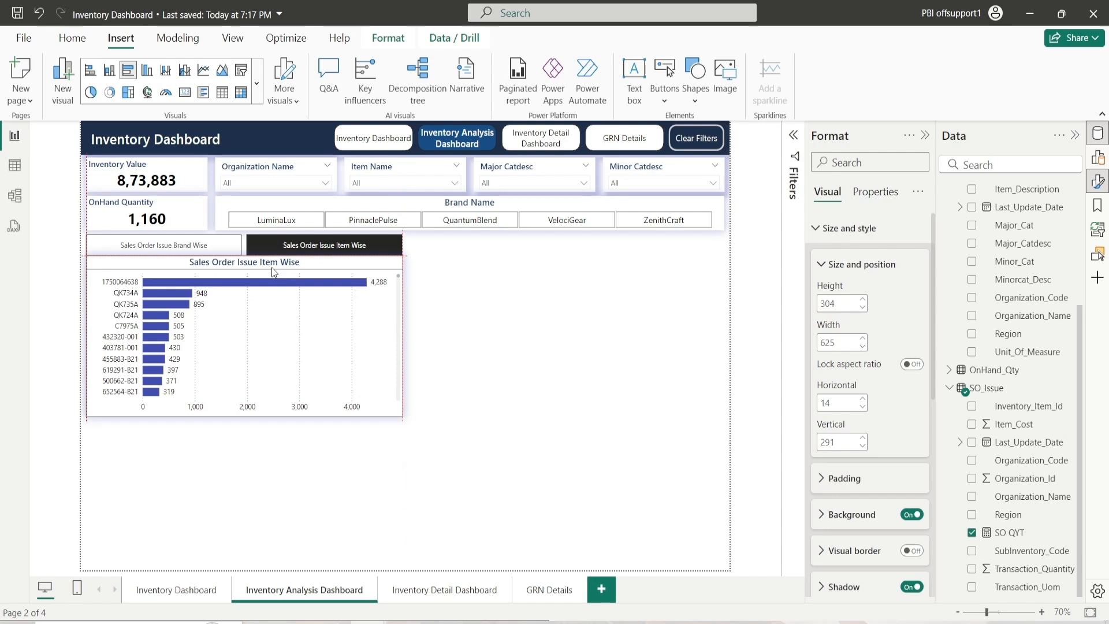
Step: Set the item-wise bar chart's height to 265 and horizontal position to 10, and test switching between the brand-wise and item-wise charts
double_click(838, 301)
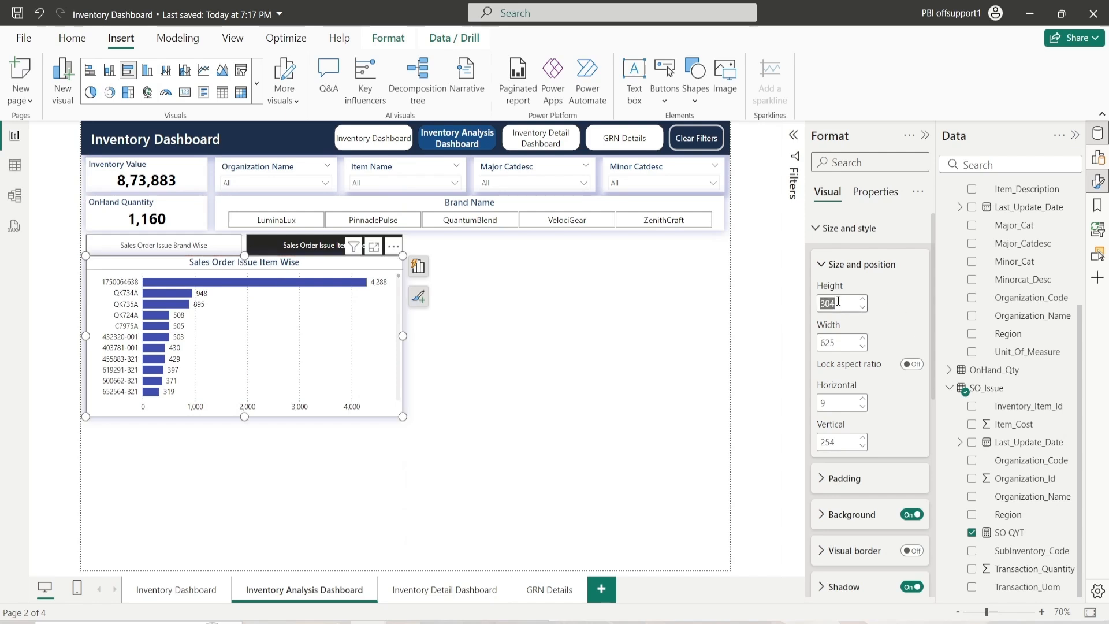
type("265")
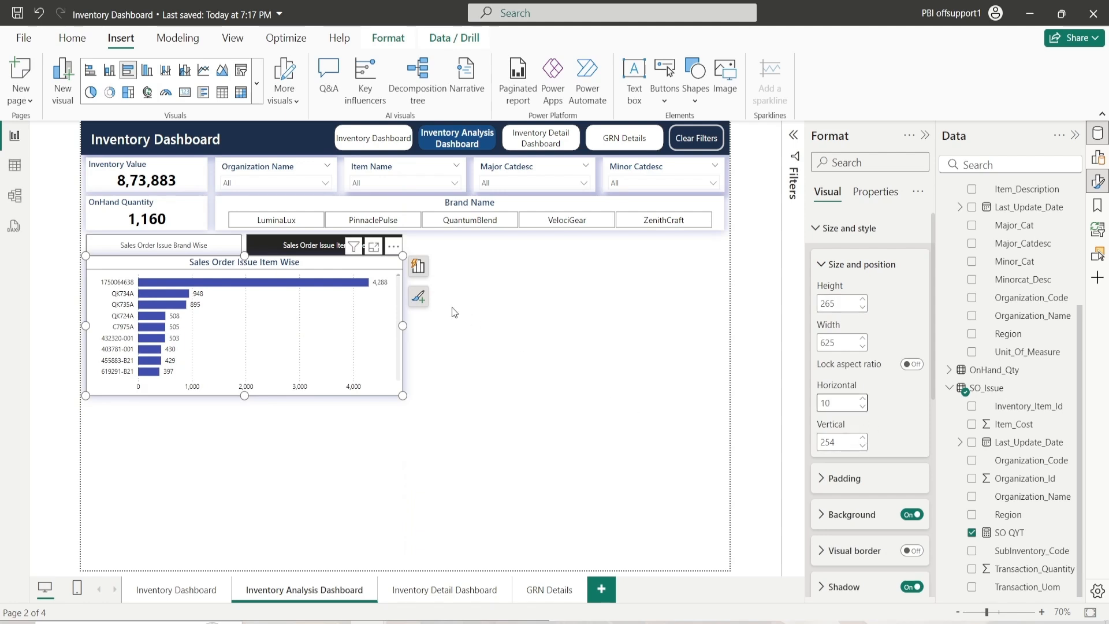
left_click(191, 251)
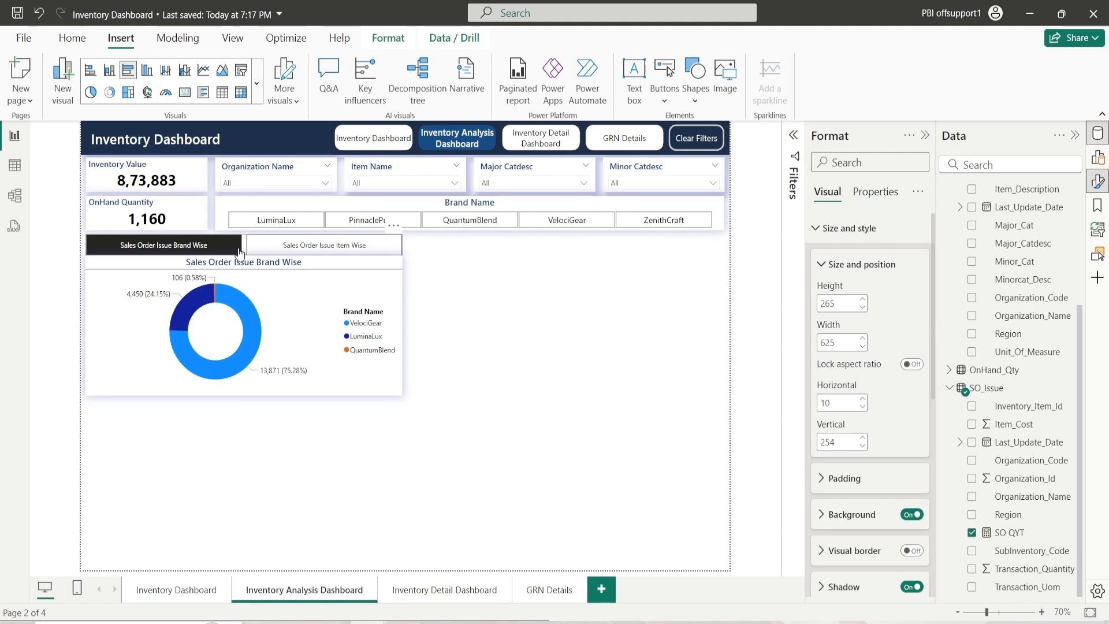
left_click(269, 250, "ctrl")
left_click(182, 250, "ctrl")
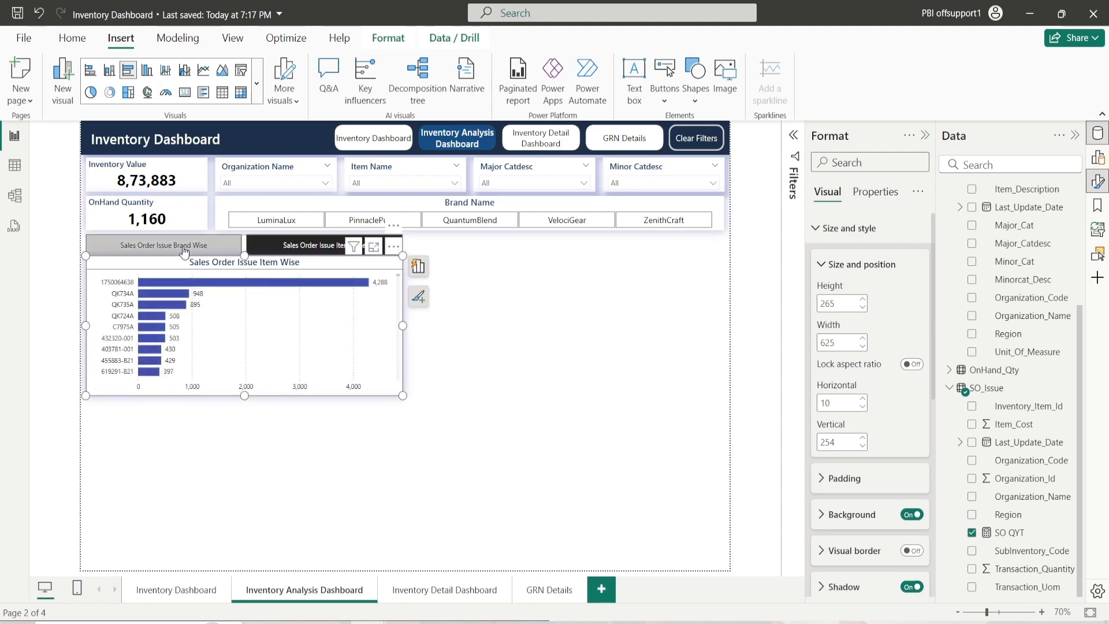
left_click(286, 248)
left_click(508, 331)
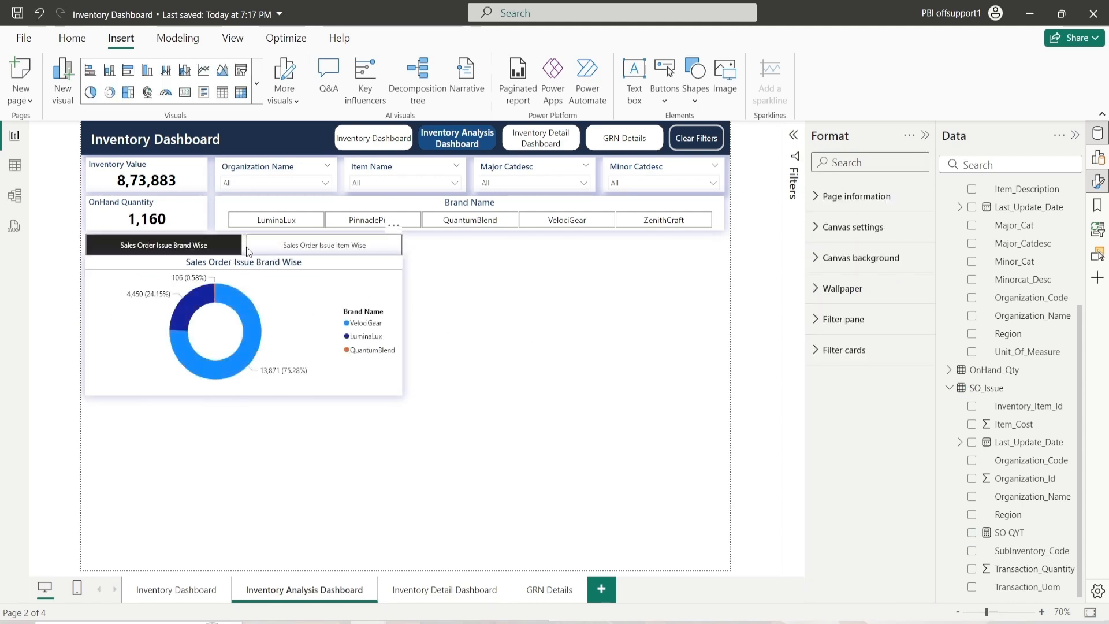
Step: Bring up the bookmark navigator's formatting options and collapse its size and position settings
left_click(246, 247)
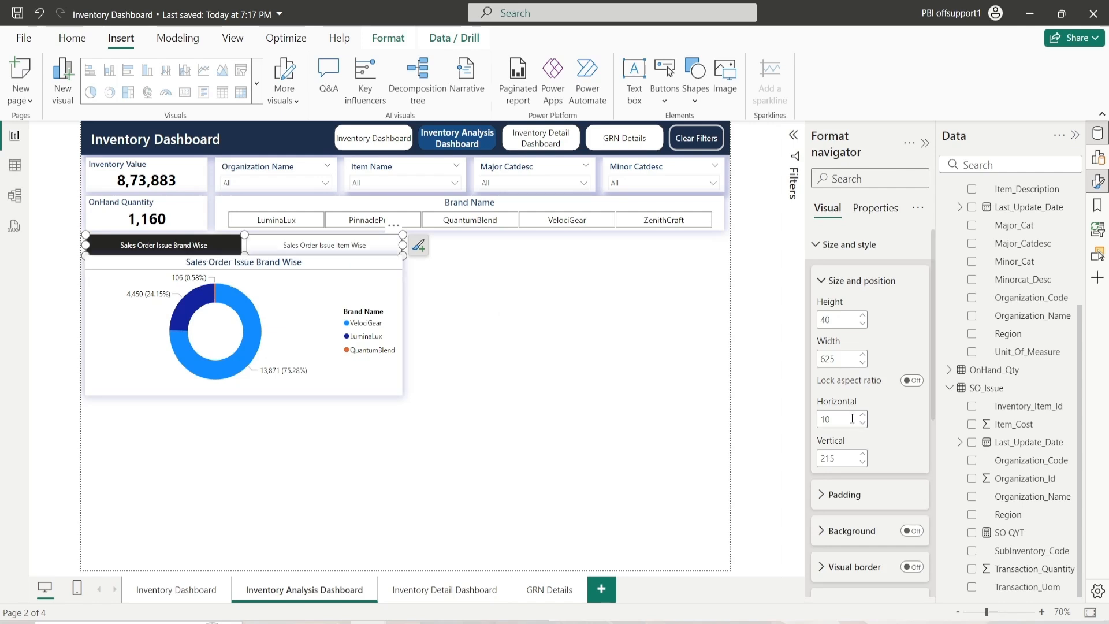
left_click(855, 282)
left_click(845, 245)
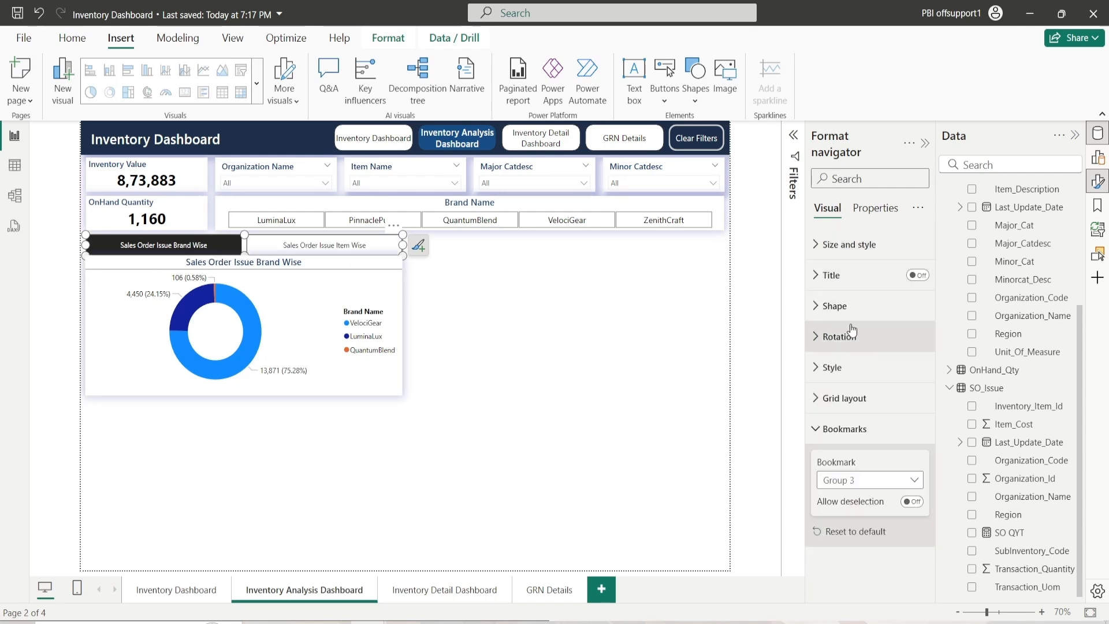
Step: Set the text colour of the bookmark navigator's Selected state to white
left_click(845, 429)
left_click(849, 367)
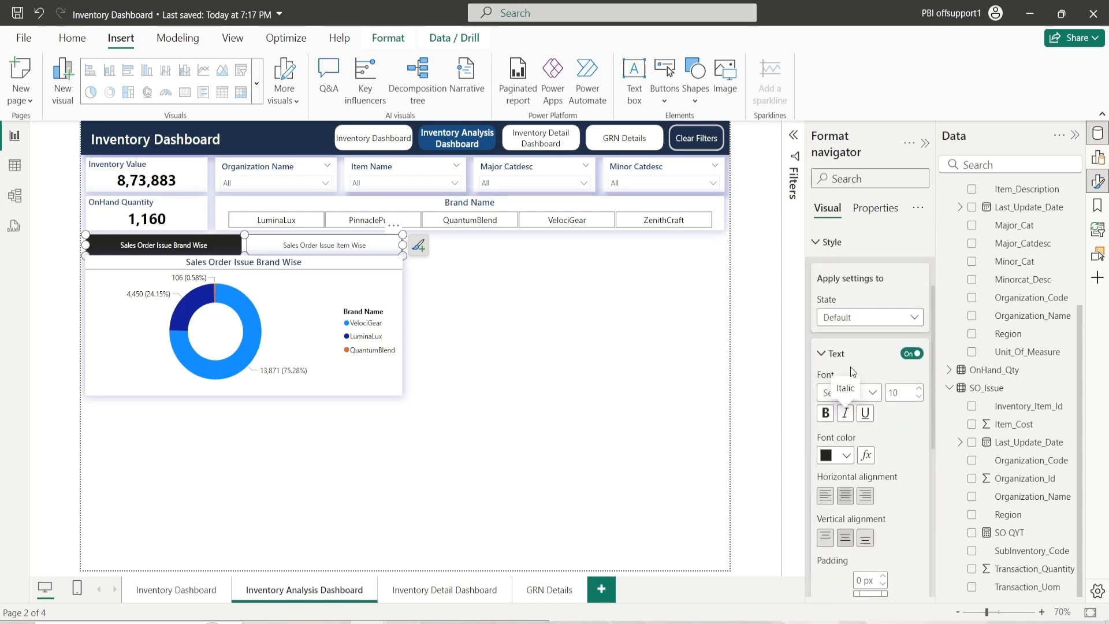
left_click(852, 319)
left_click(866, 393)
scroll(876, 442, "down", 1)
left_click(848, 331)
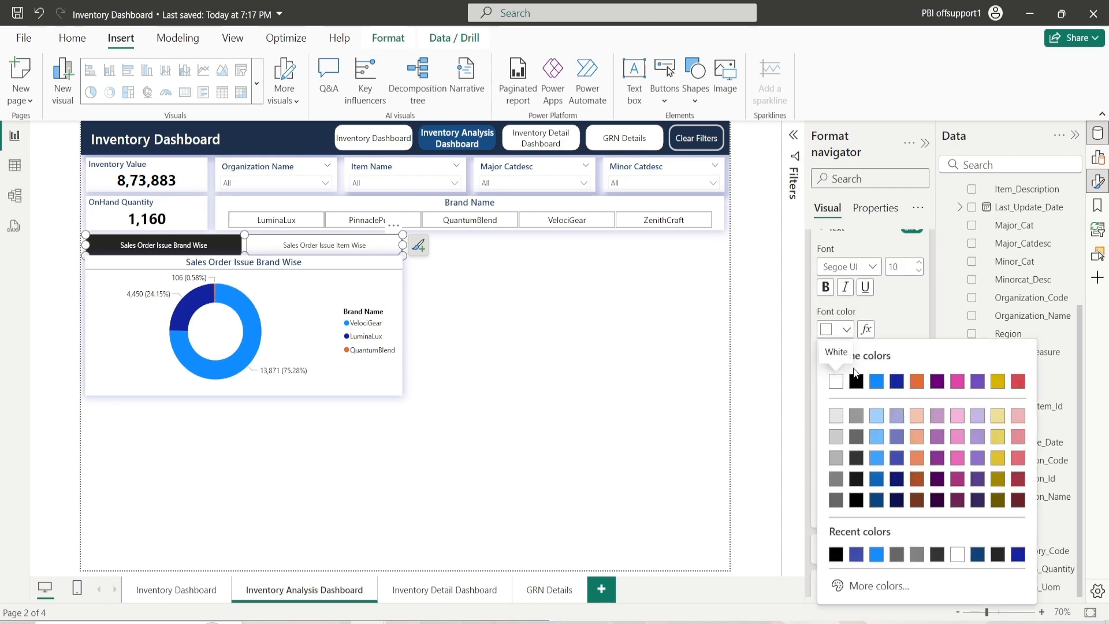
left_click(851, 384)
Step: Set the fill colour of the navigator's Selected state to the dark blue from the recent colours
scroll(851, 385, "down", 3)
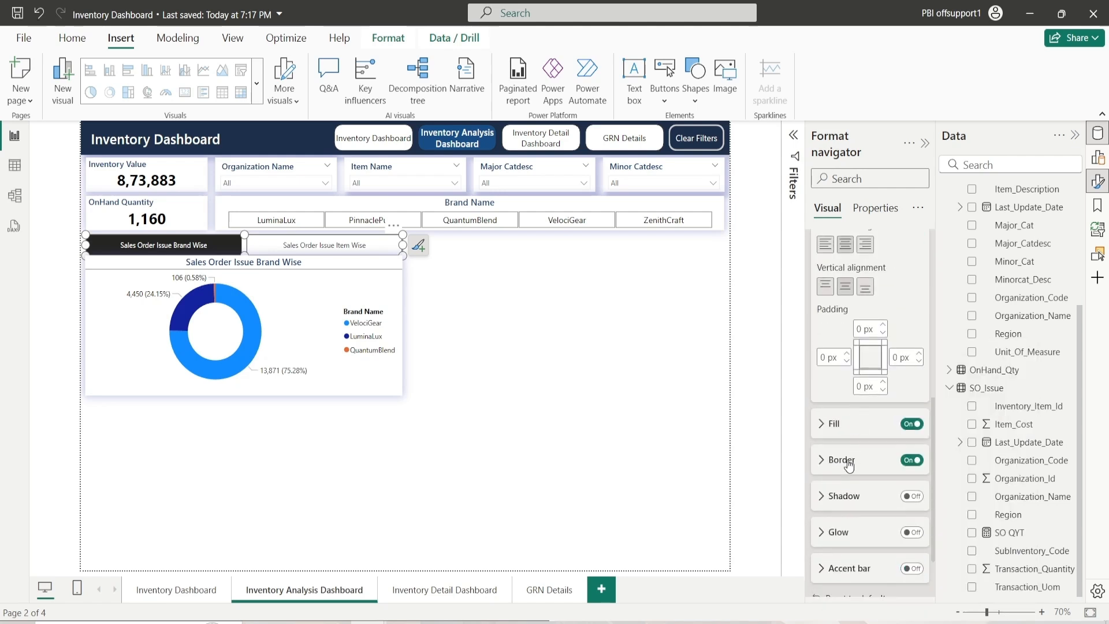
left_click(847, 433)
left_click(844, 465)
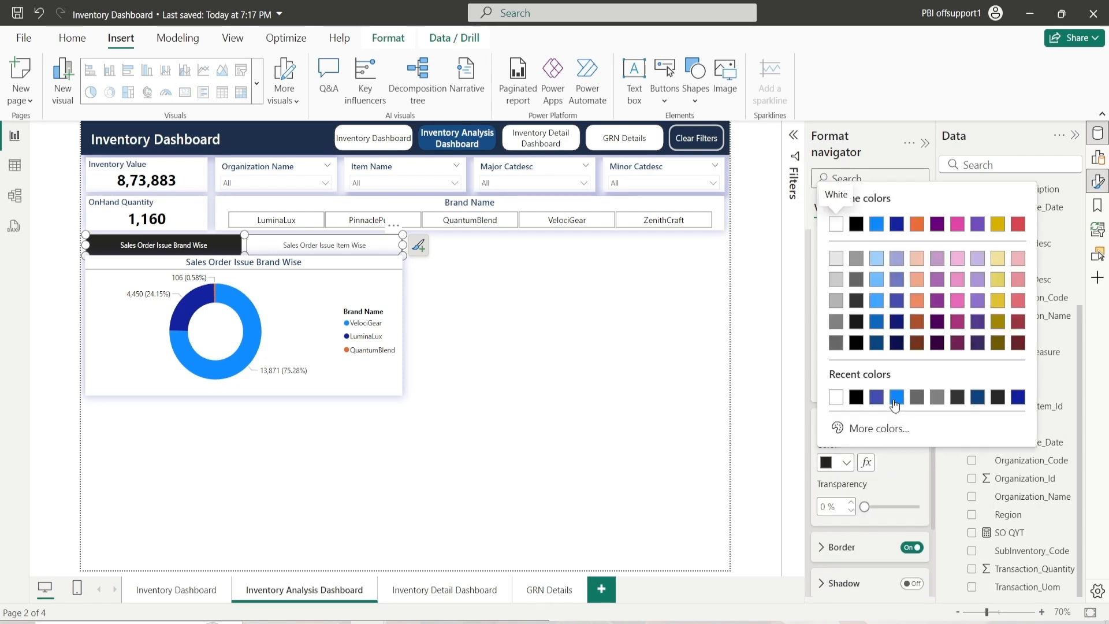
left_click(876, 396)
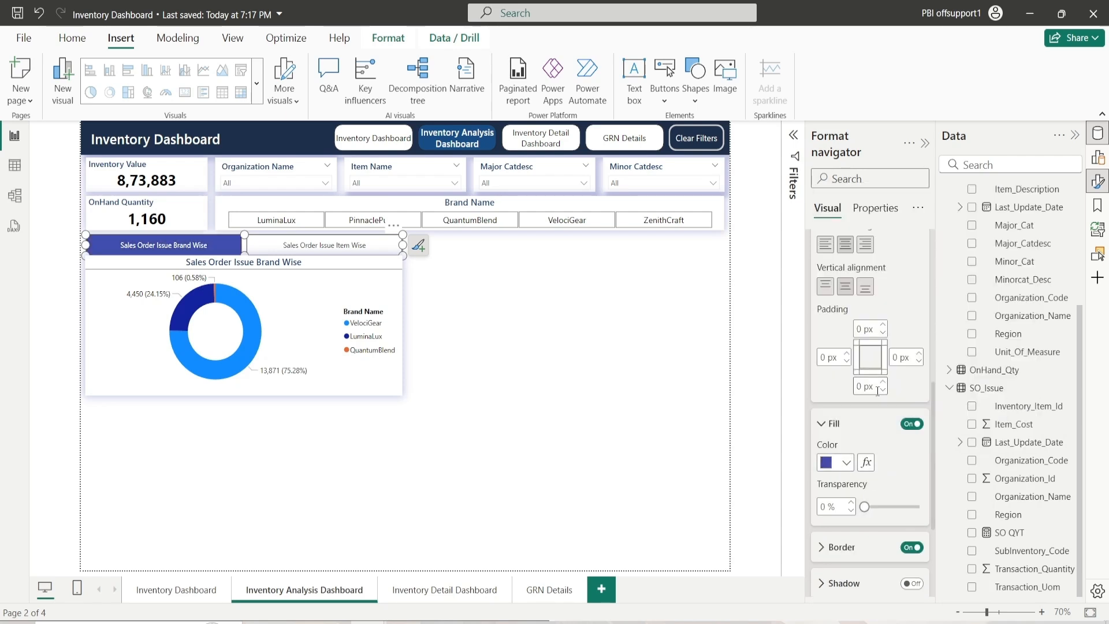
left_click(847, 465)
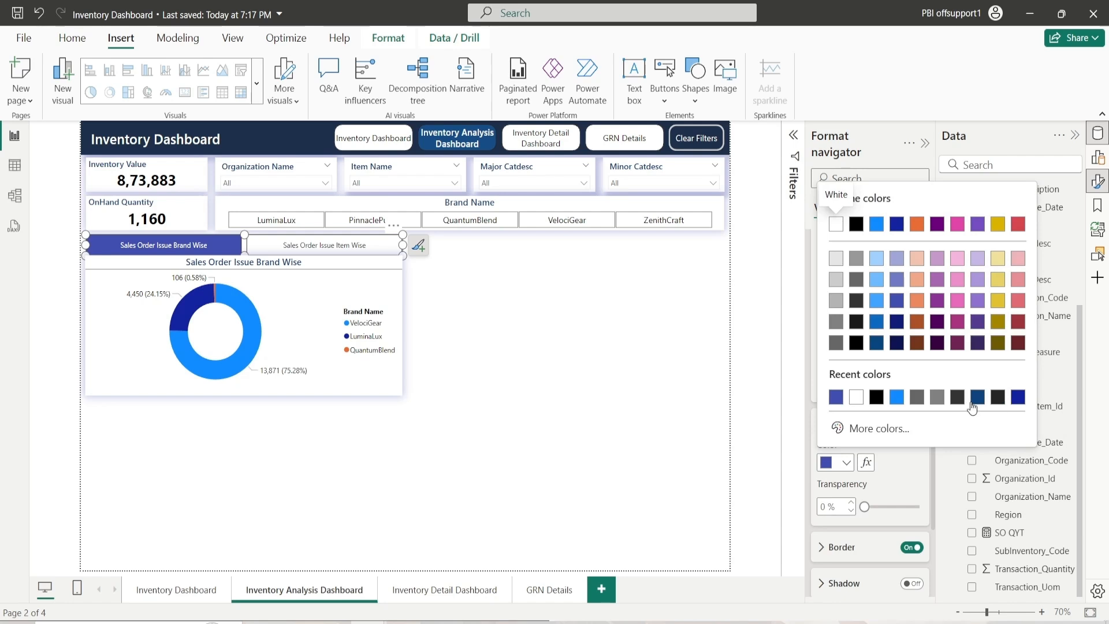
left_click(976, 401)
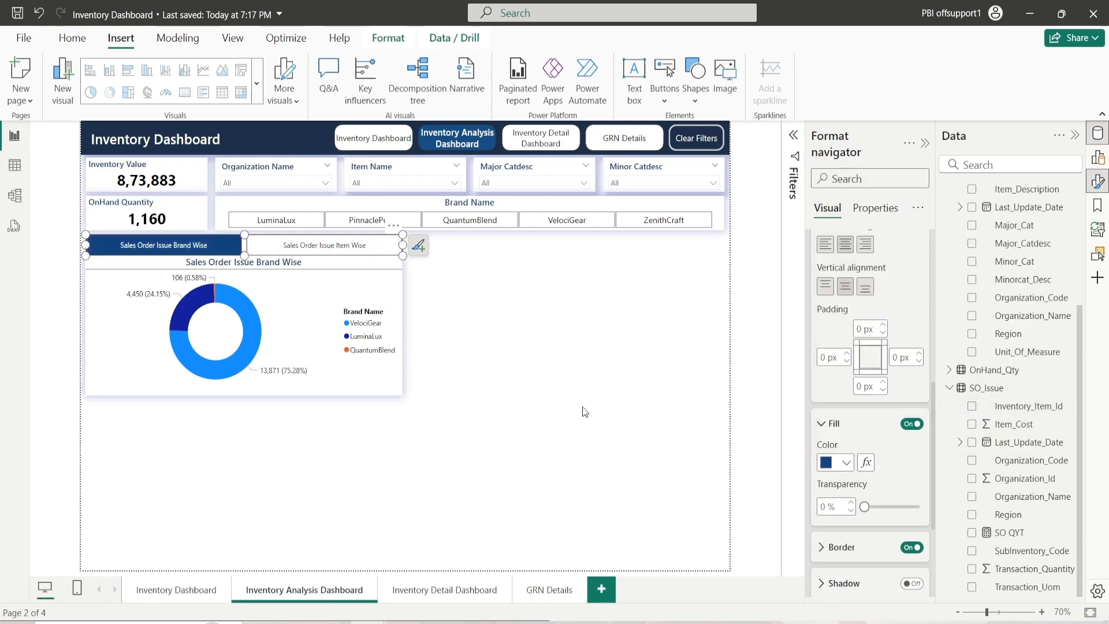
Step: Set the Selected state's text to Segoe UI Semibold at size 12
scroll(856, 391, "up", 5)
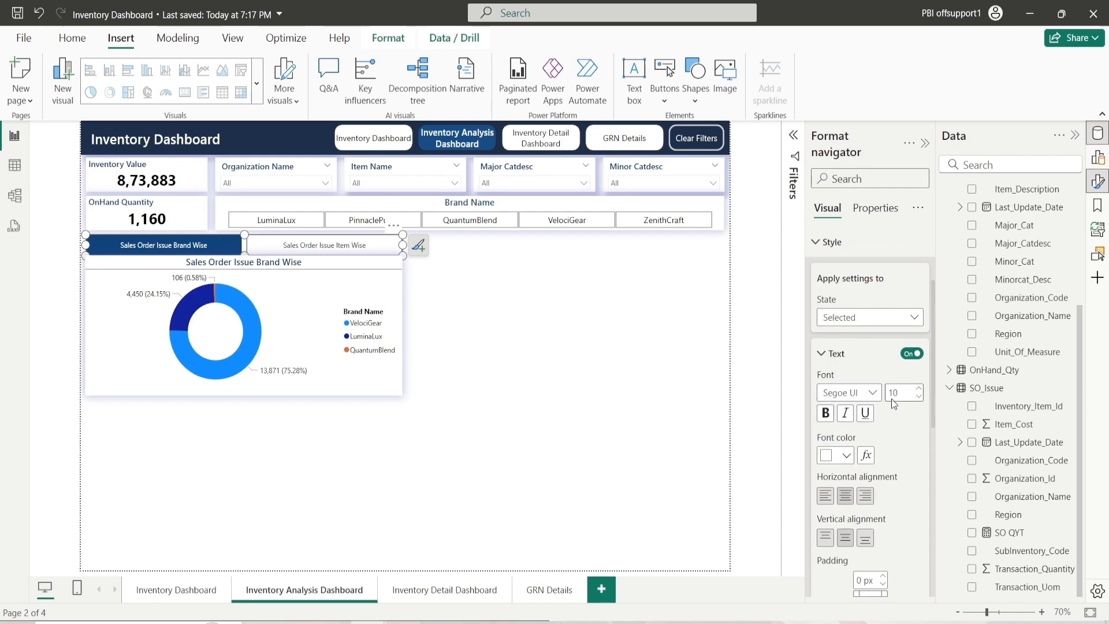
left_click(872, 398)
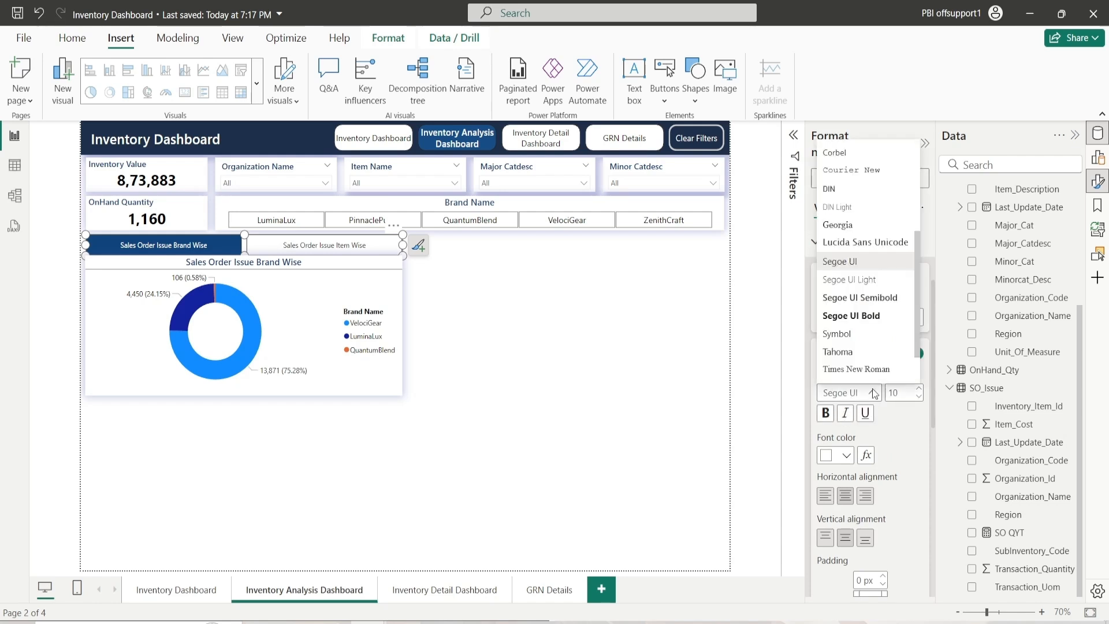
left_click(879, 297)
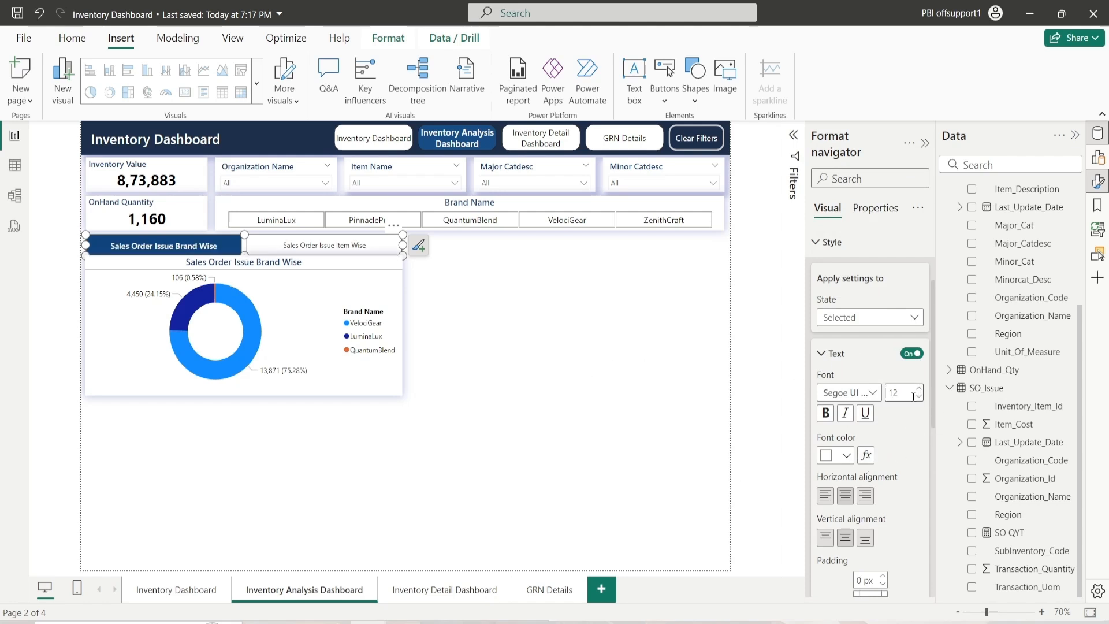
left_click(919, 397)
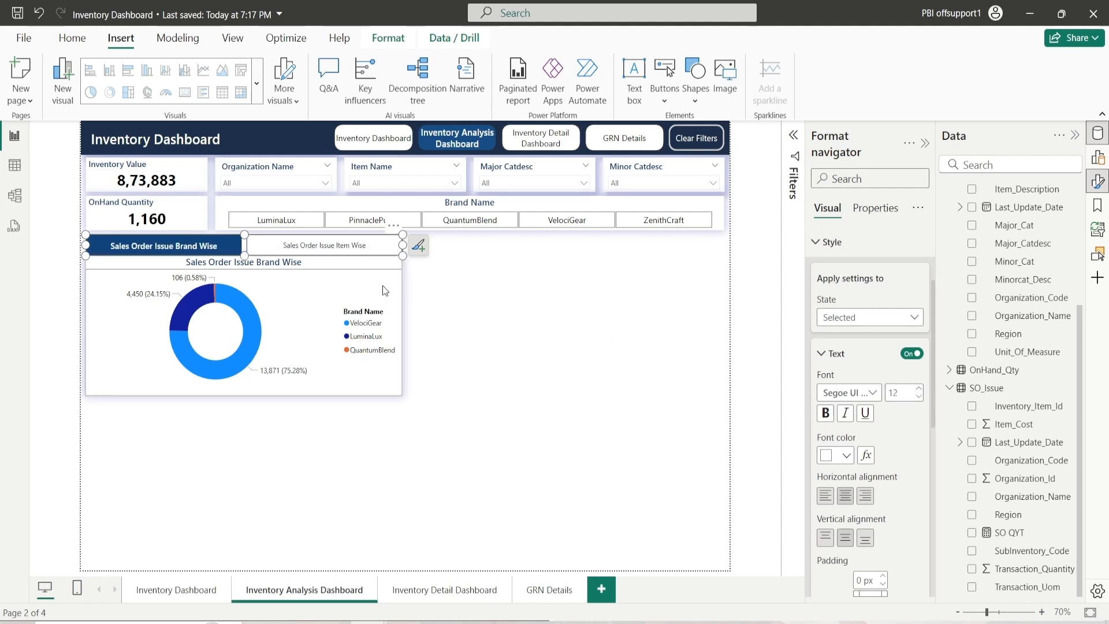
Step: Test the navigator by switching between the Sales Order Issue Brand Wise and Item Wise views
left_click(324, 245)
left_click(202, 249)
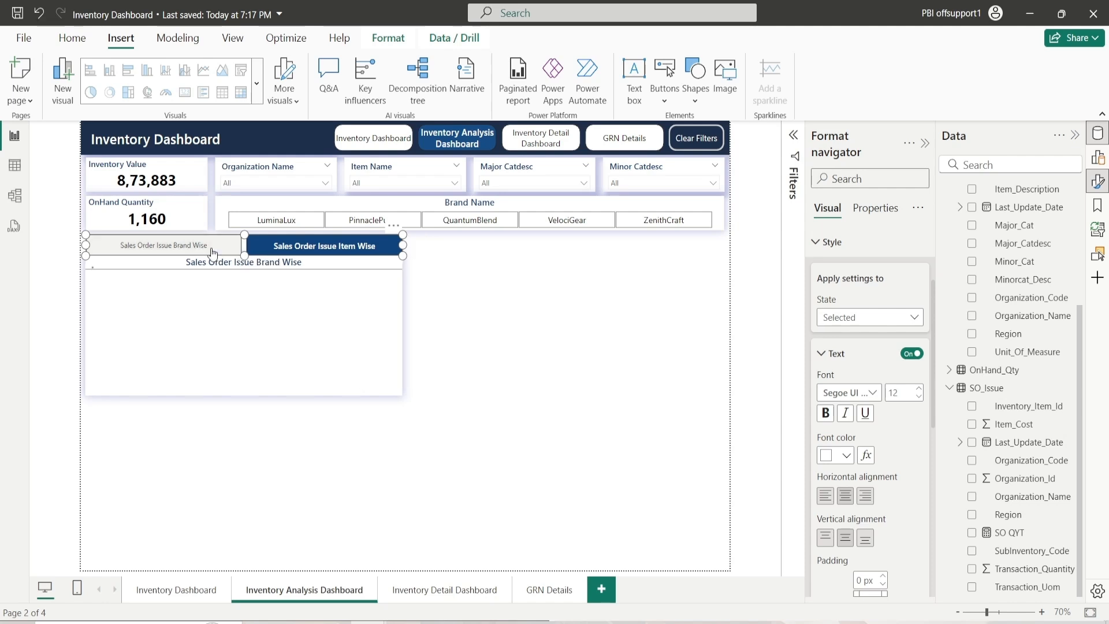
left_click(277, 251)
left_click(196, 252)
left_click(289, 247)
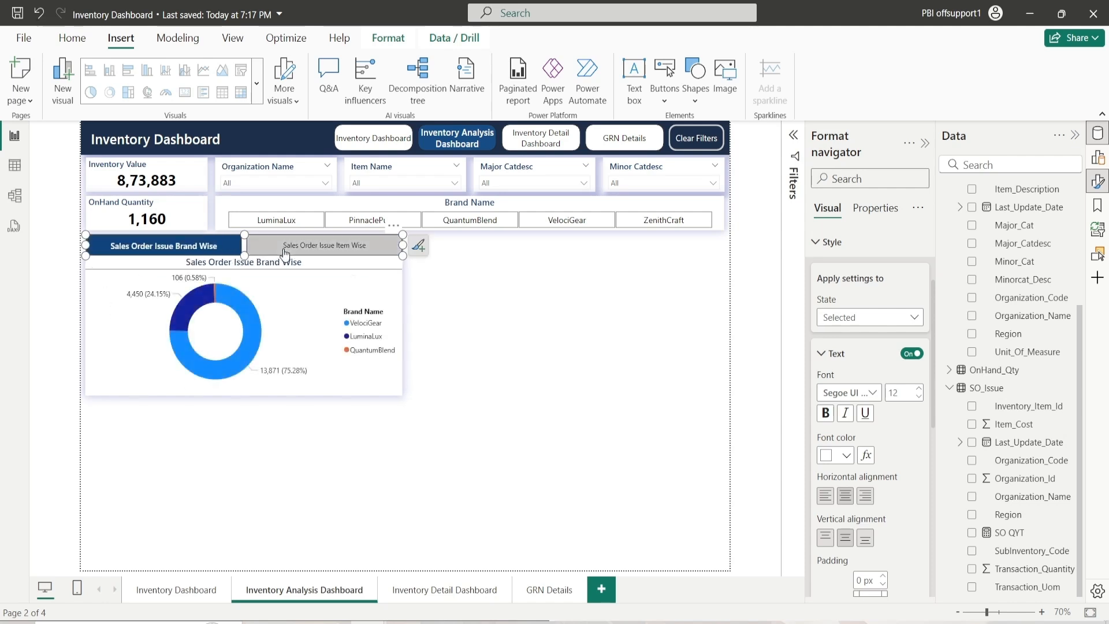
left_click(500, 324)
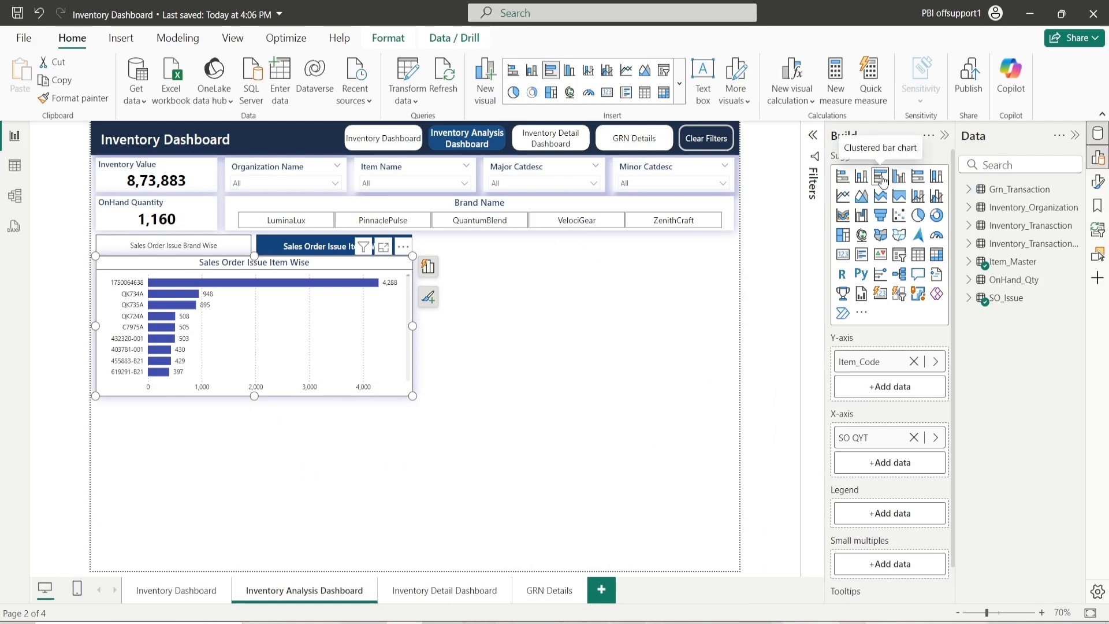
Step: Add a clustered bar chart beside the Sales Order Issue chart and show its format settings
left_click(566, 377)
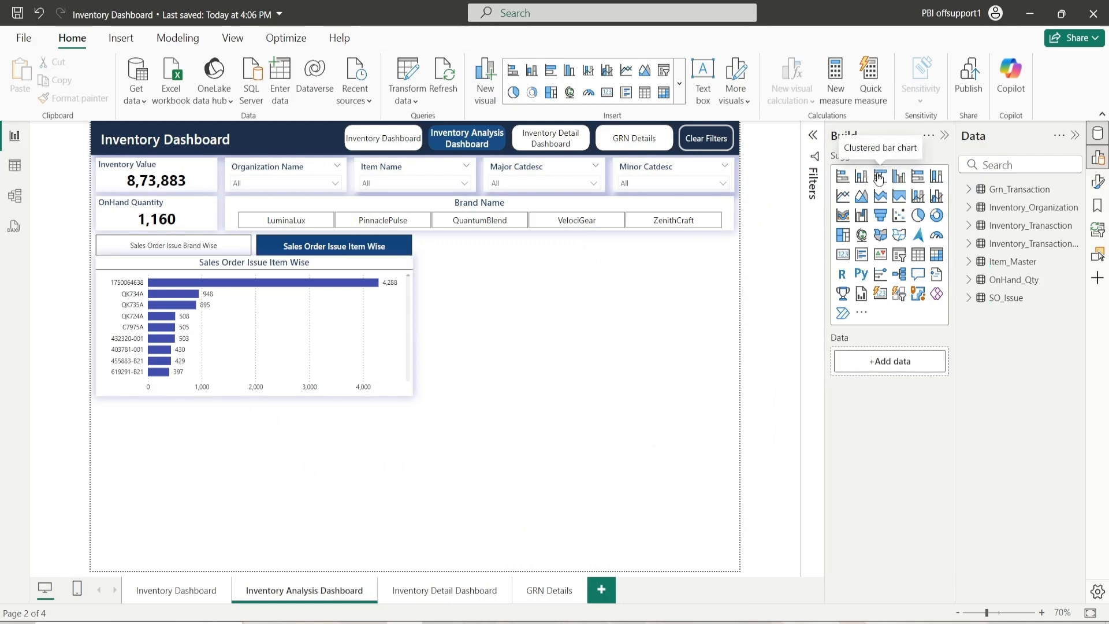
left_click(880, 177)
left_click(1098, 182)
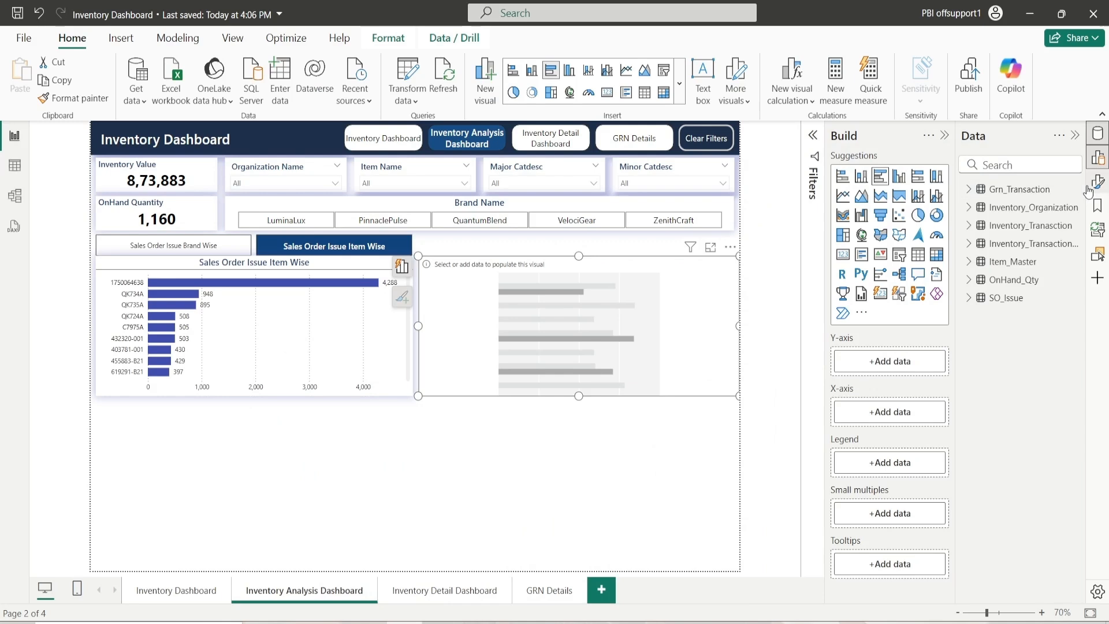
Step: Set the new bar chart's height to 305 and its width to 625
left_click(739, 228)
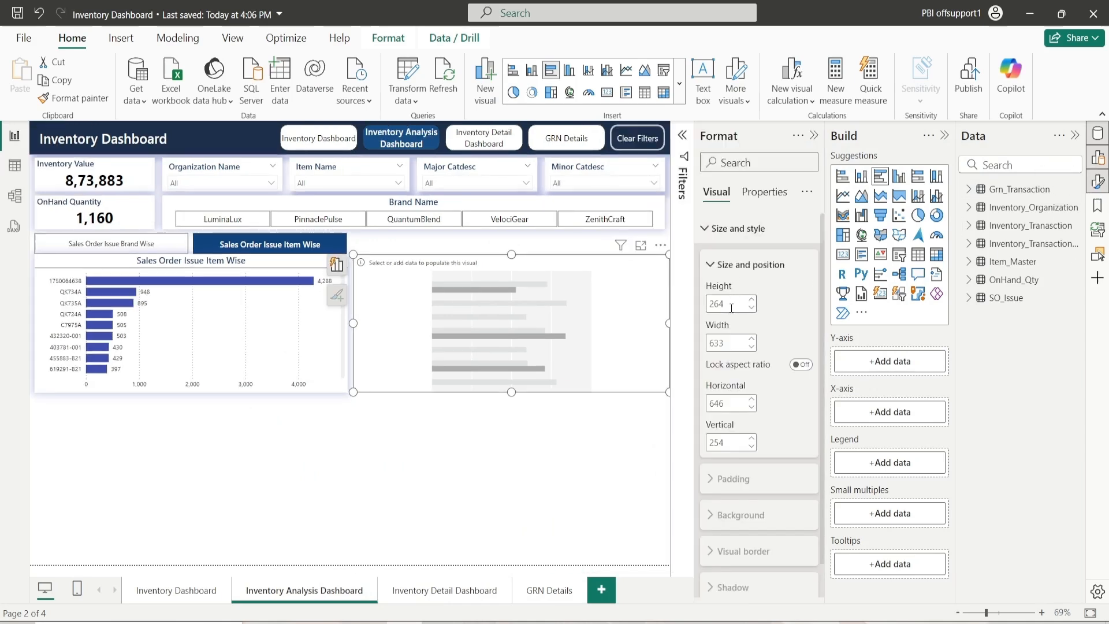
left_click(729, 304)
type("305")
left_click(724, 344)
type("6")
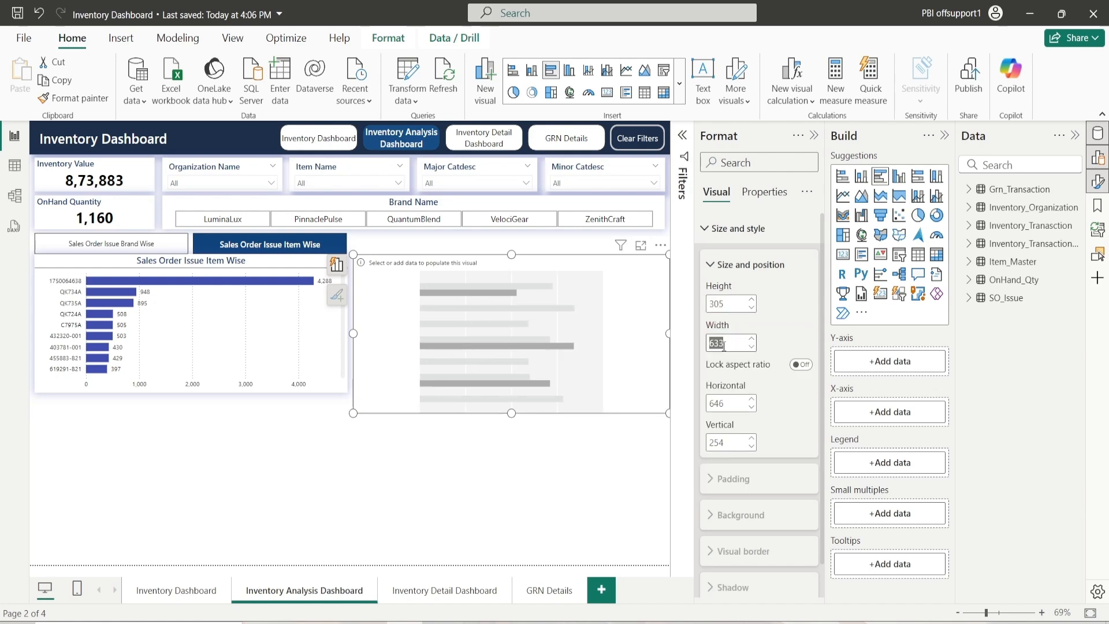
type("25")
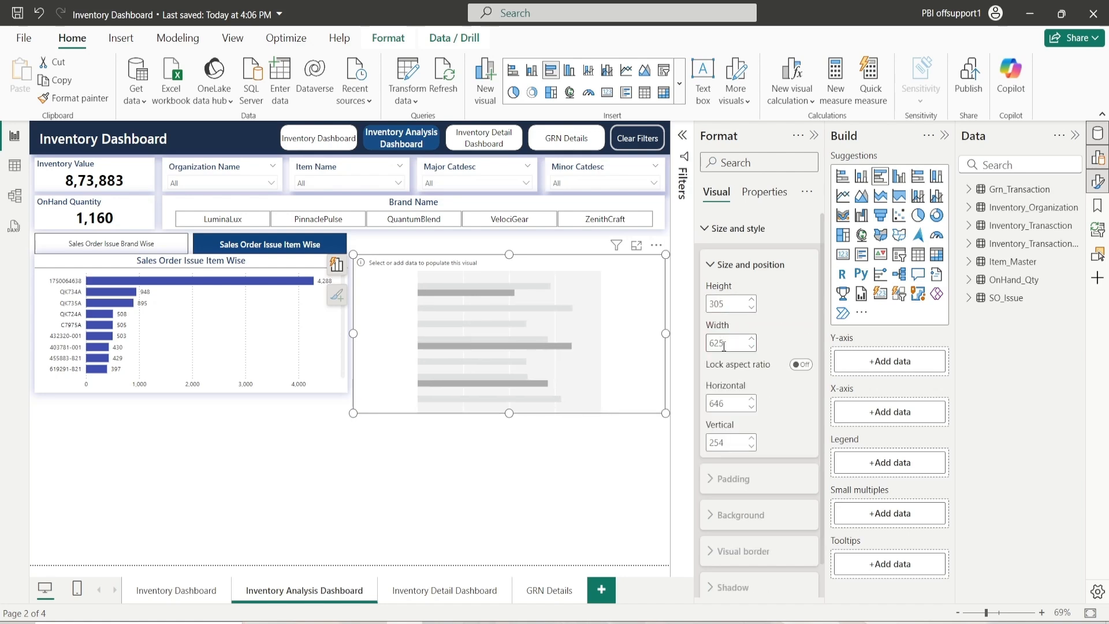
Step: Position the new bar chart at horizontal 645 and vertical 217
left_click(753, 407)
left_click(734, 446)
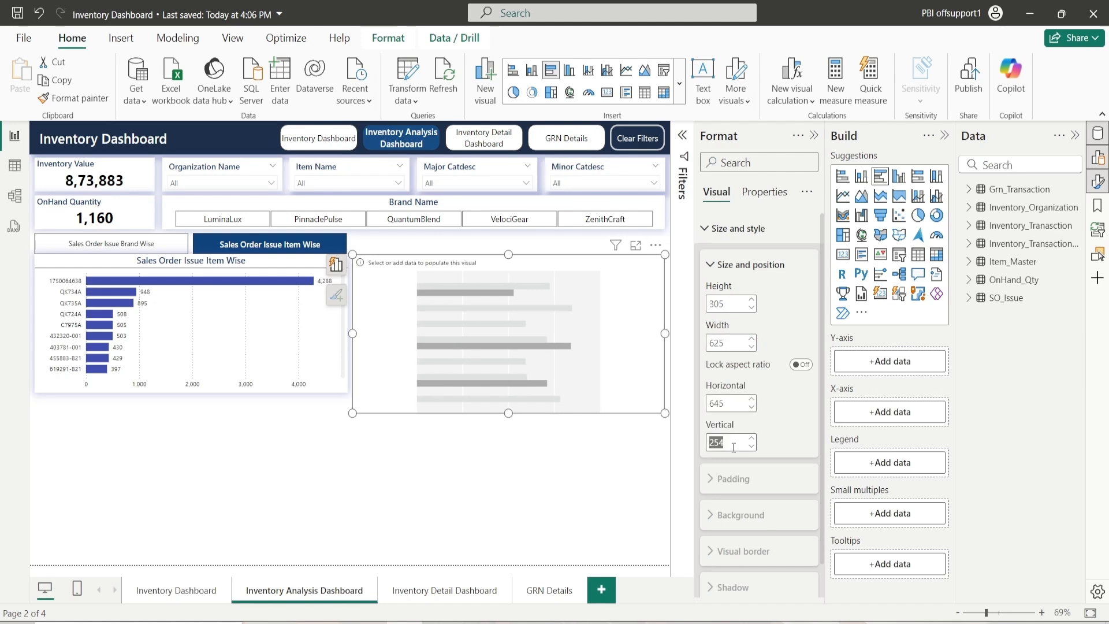
type("217")
key("Return")
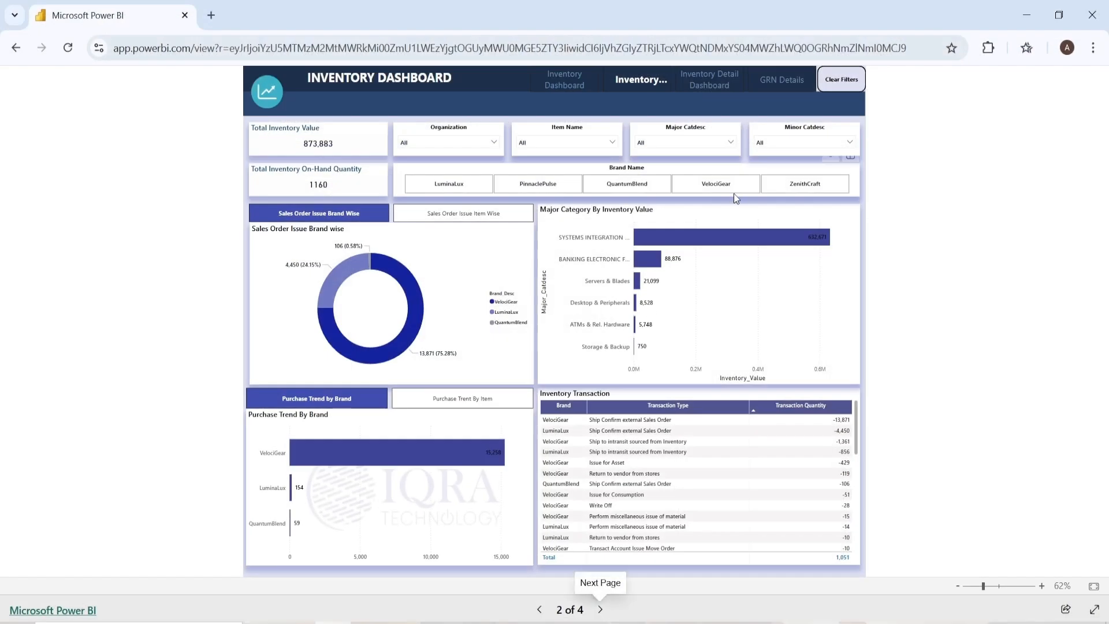
mouse_move(656, 248)
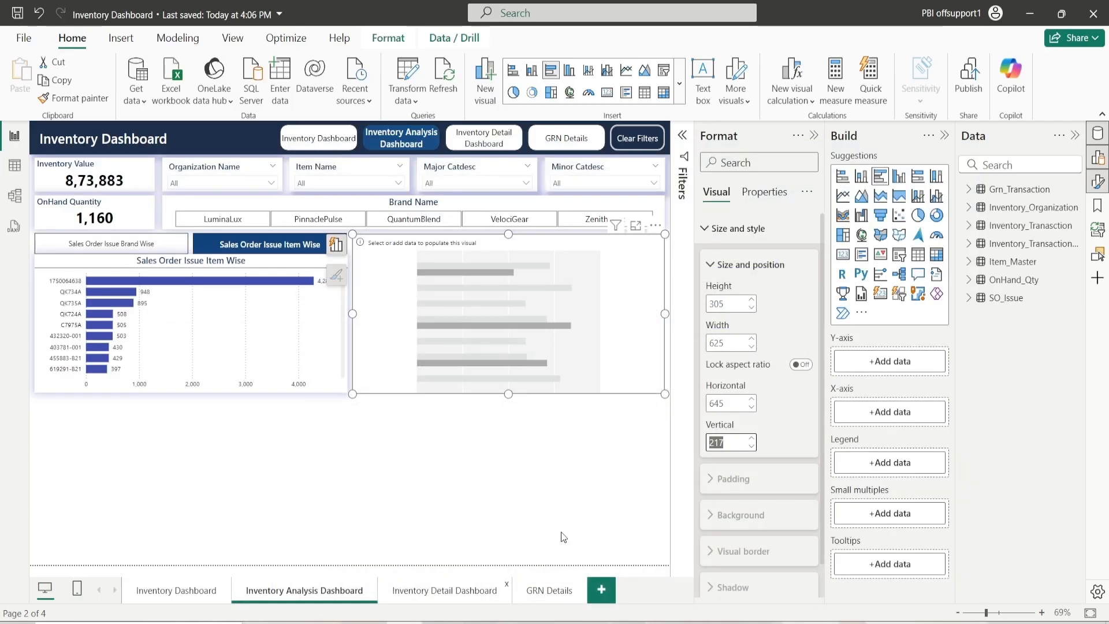
left_click(731, 228)
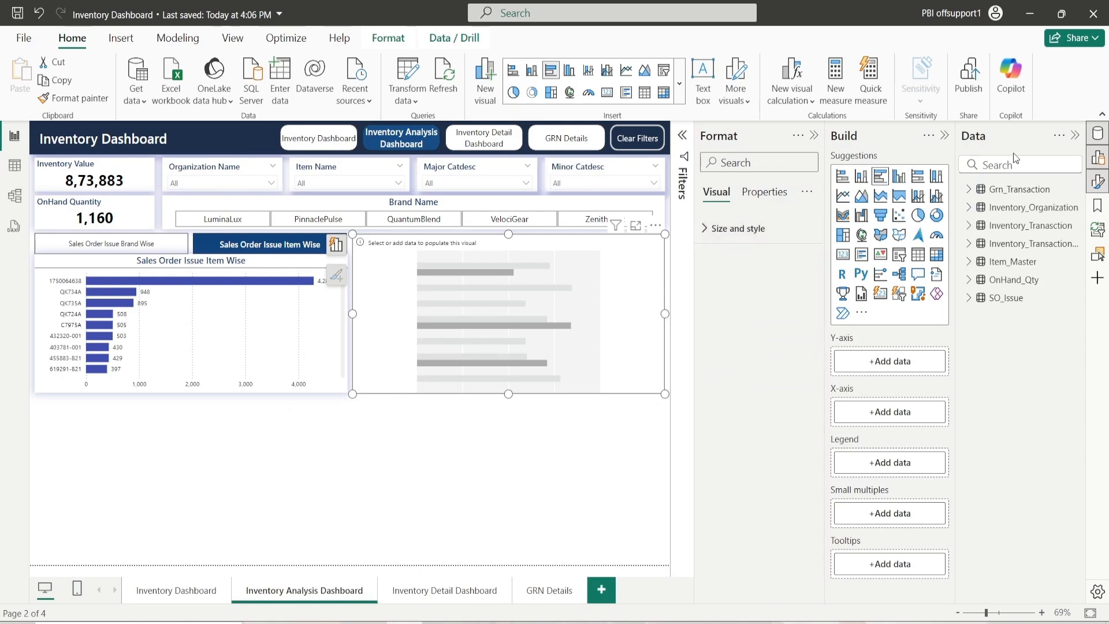
Step: Assign Major_Catdesc from Item_Master to the chart's Y-axis and Inventory_Value from OnHand_Qty to its X-axis
left_click(1035, 169)
type("Major")
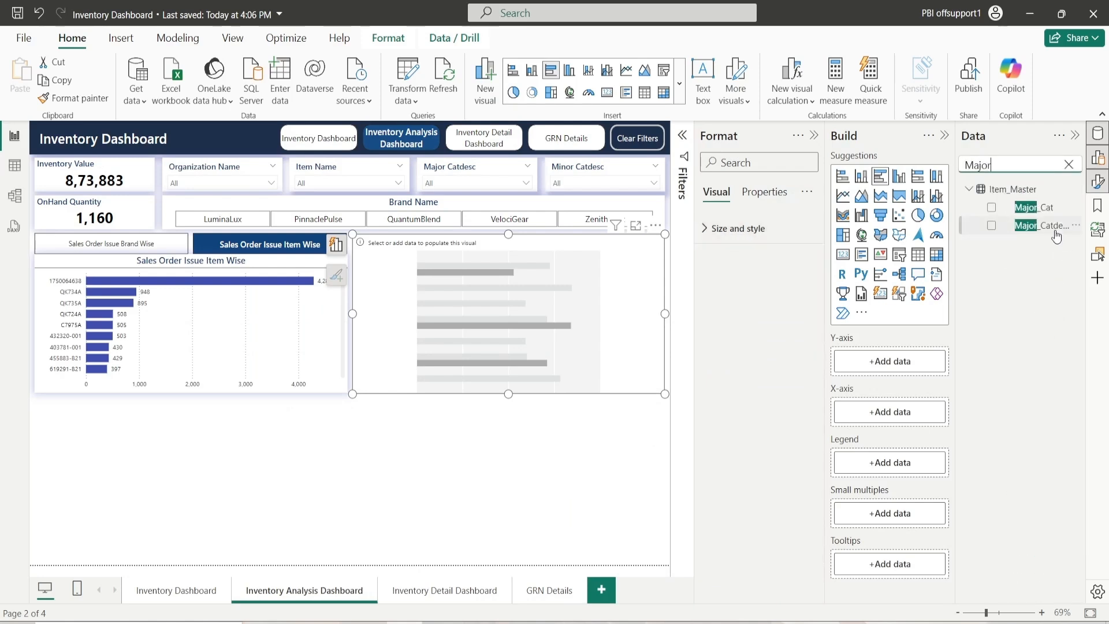
left_click_drag(1057, 234, 878, 361)
left_click(1069, 164)
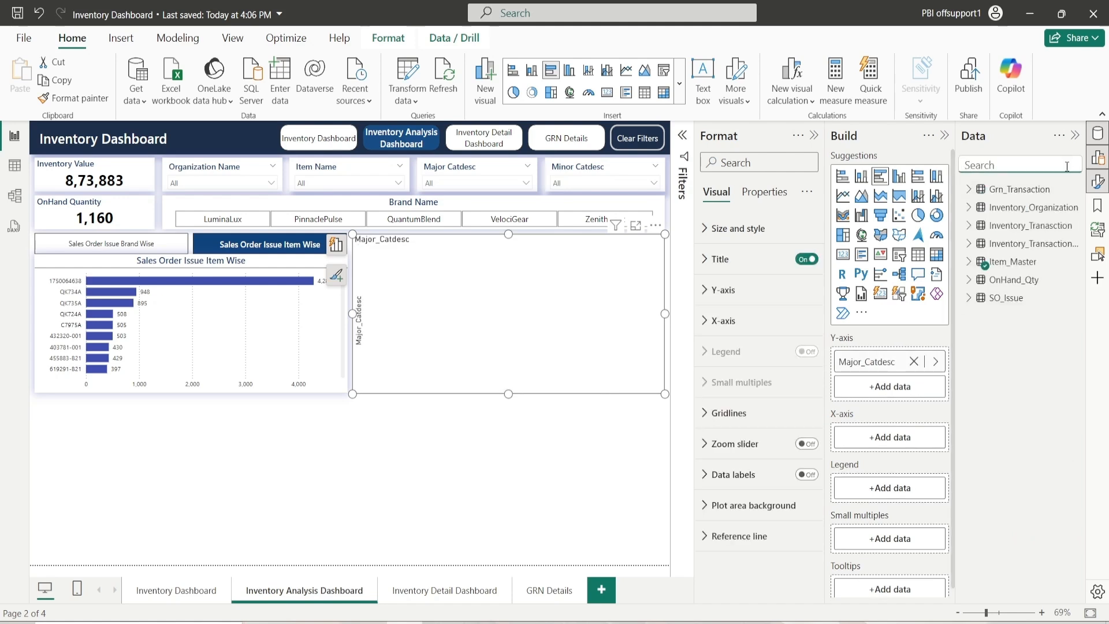
left_click(969, 279)
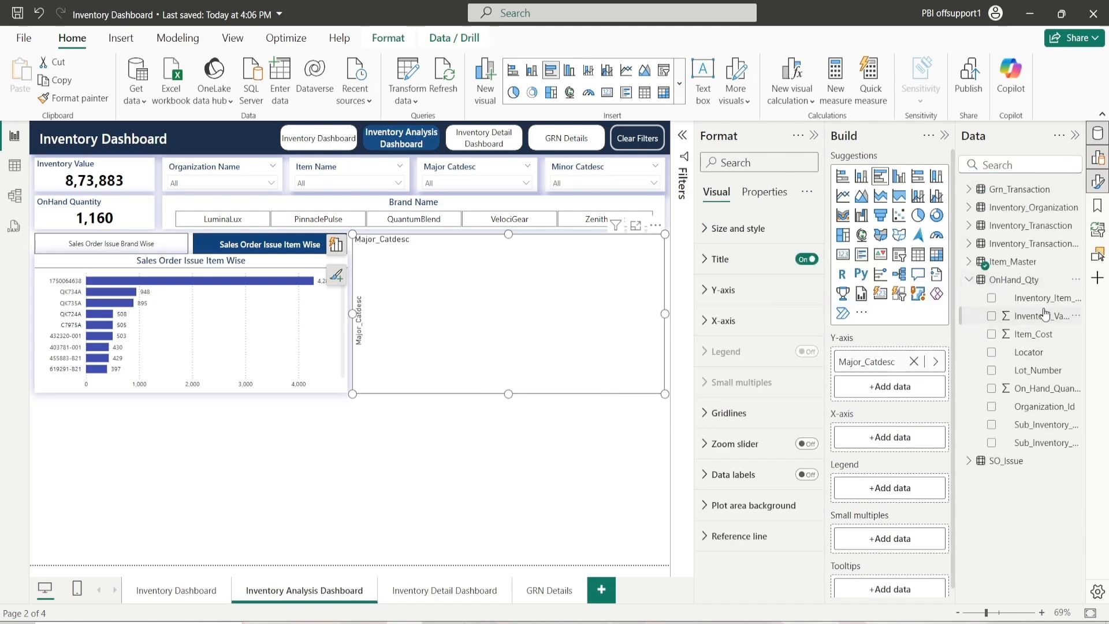
left_click_drag(1044, 314, 901, 437)
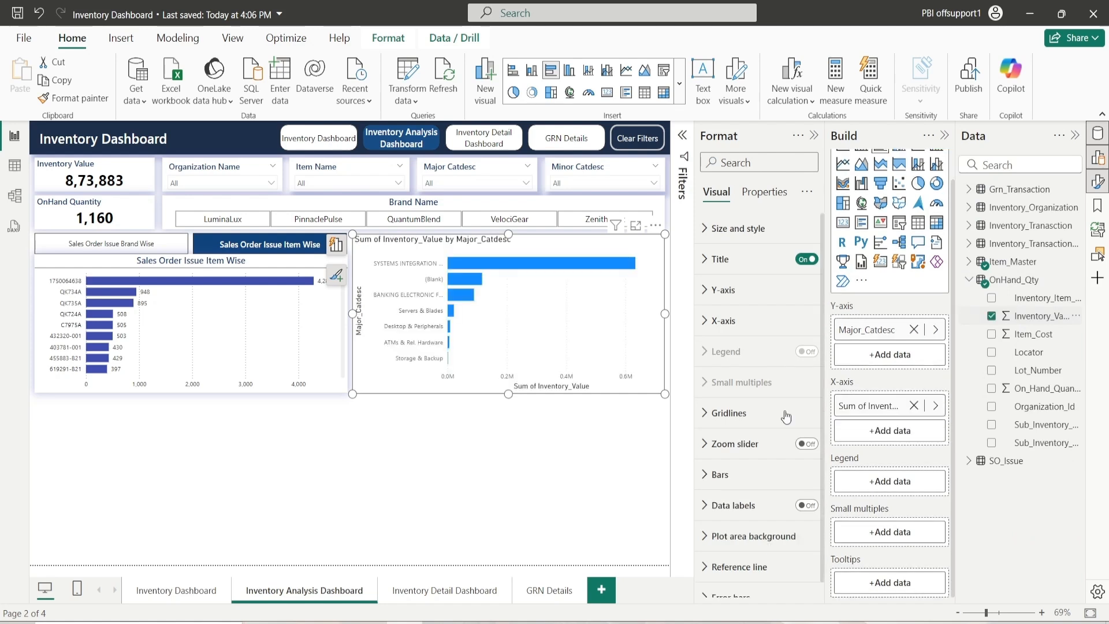
Step: Filter the chart's Major_Catdesc field to exclude the (Blank) category
left_click(683, 139)
left_click(660, 225)
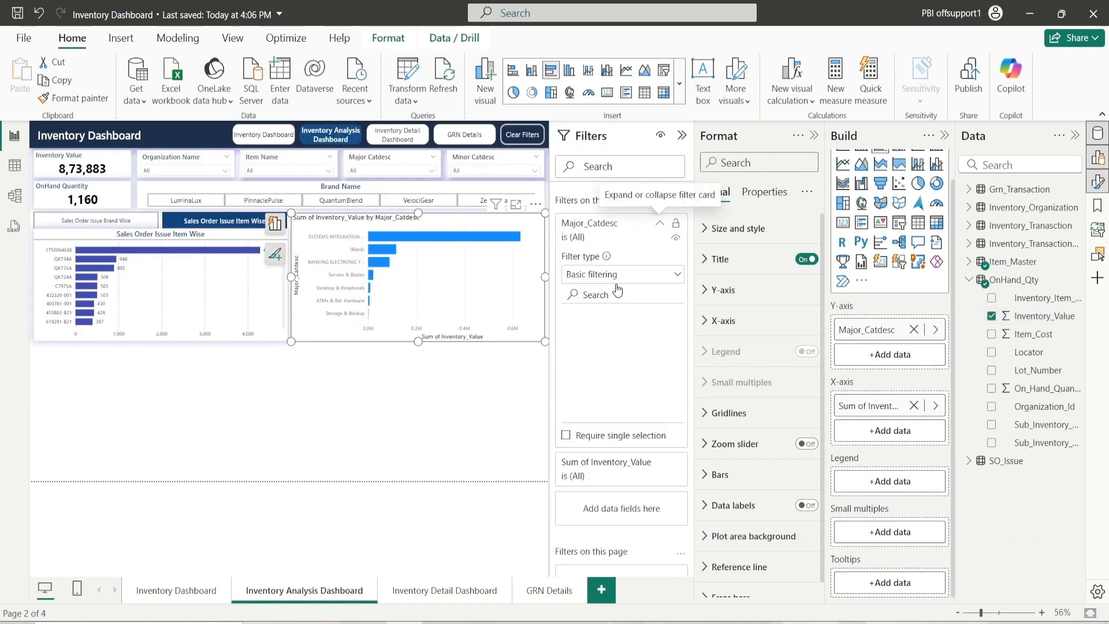
left_click(574, 334)
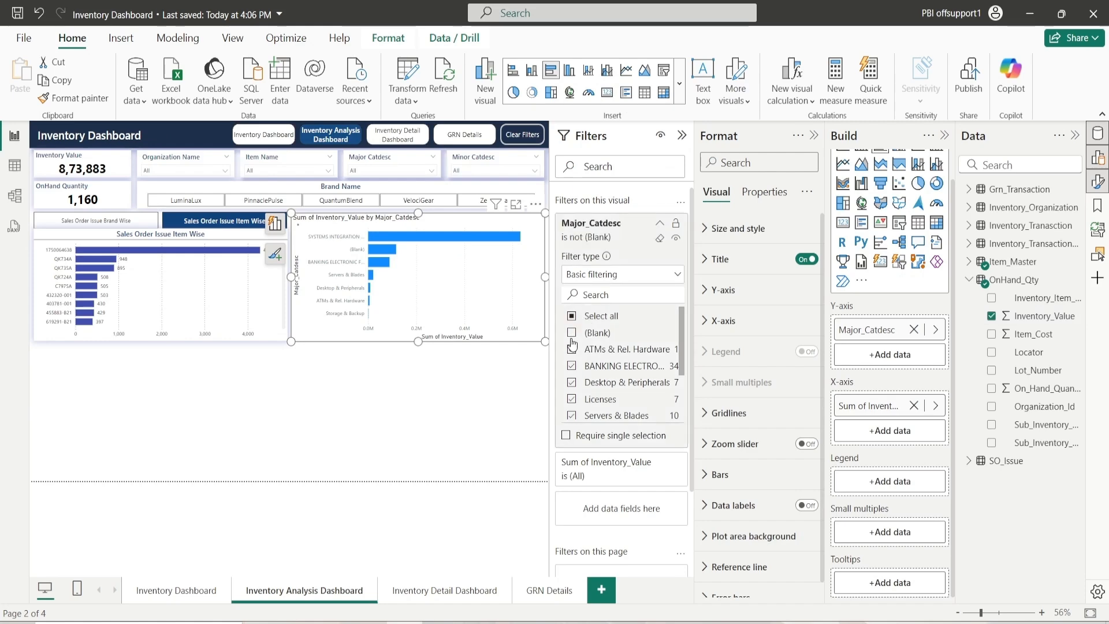
left_click(660, 224)
left_click(683, 136)
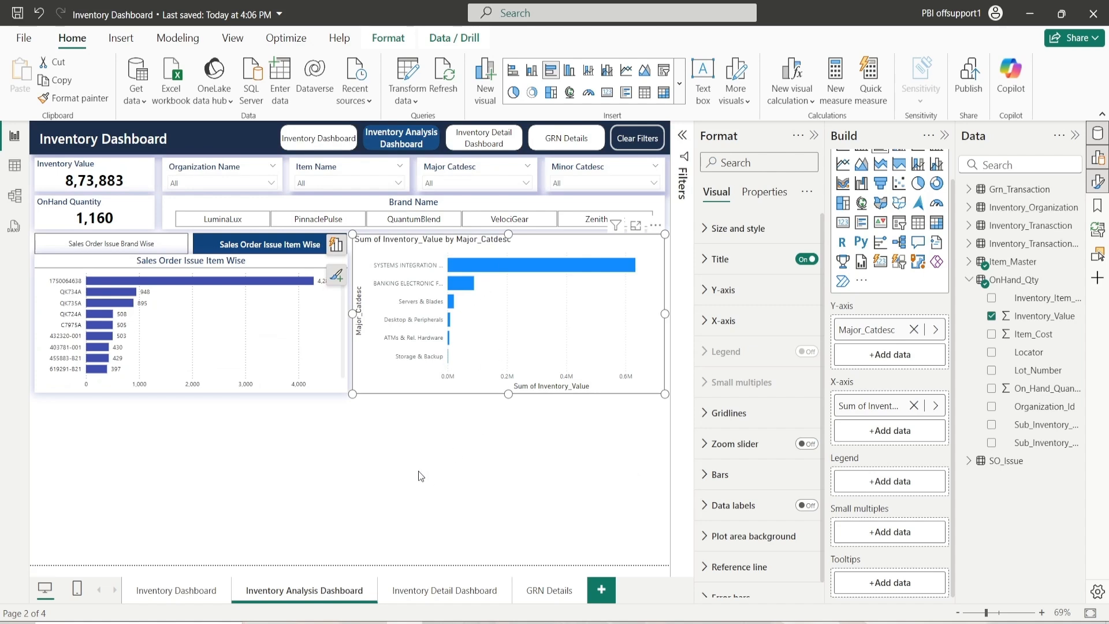
Step: Copy the formatting of the Sales Order Issue Item Wise chart onto the inventory value chart with Format Painter
left_click(200, 264)
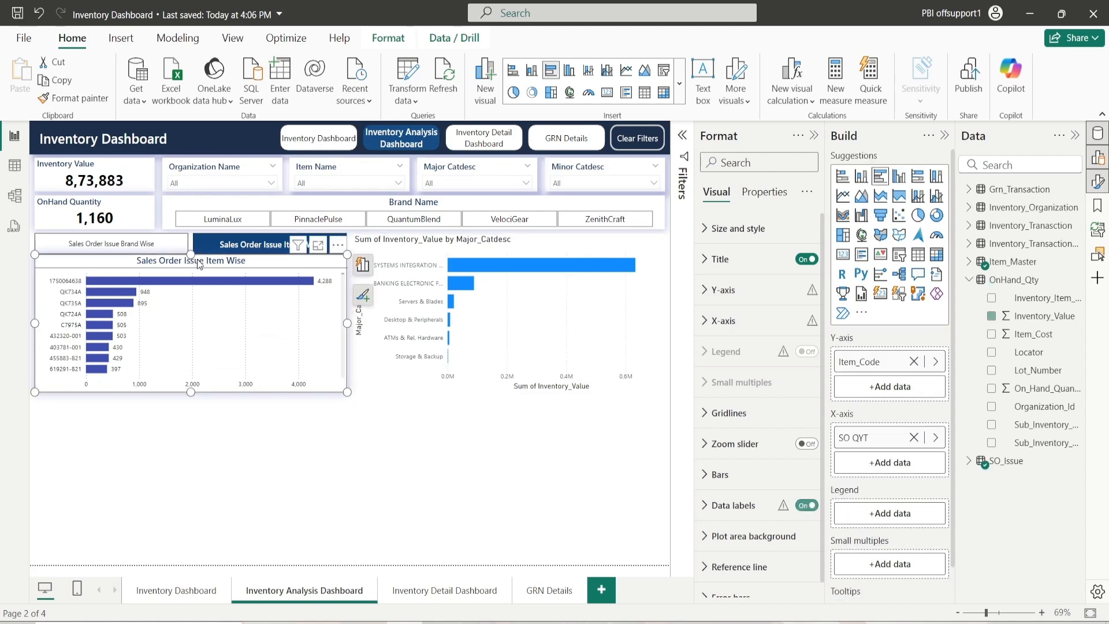
left_click(67, 100)
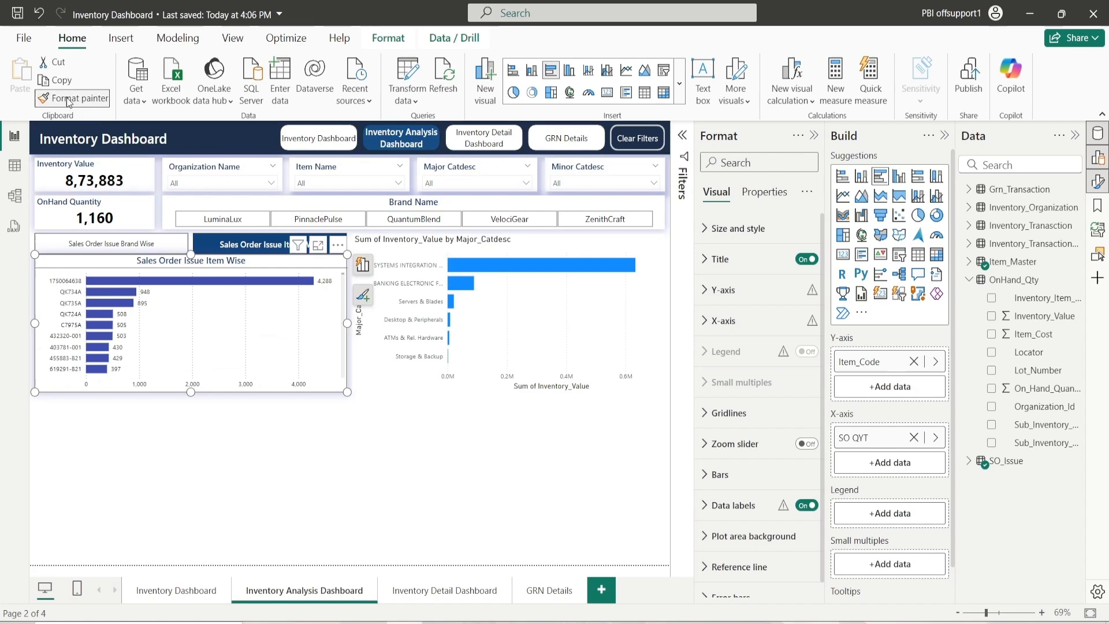
left_click(589, 247)
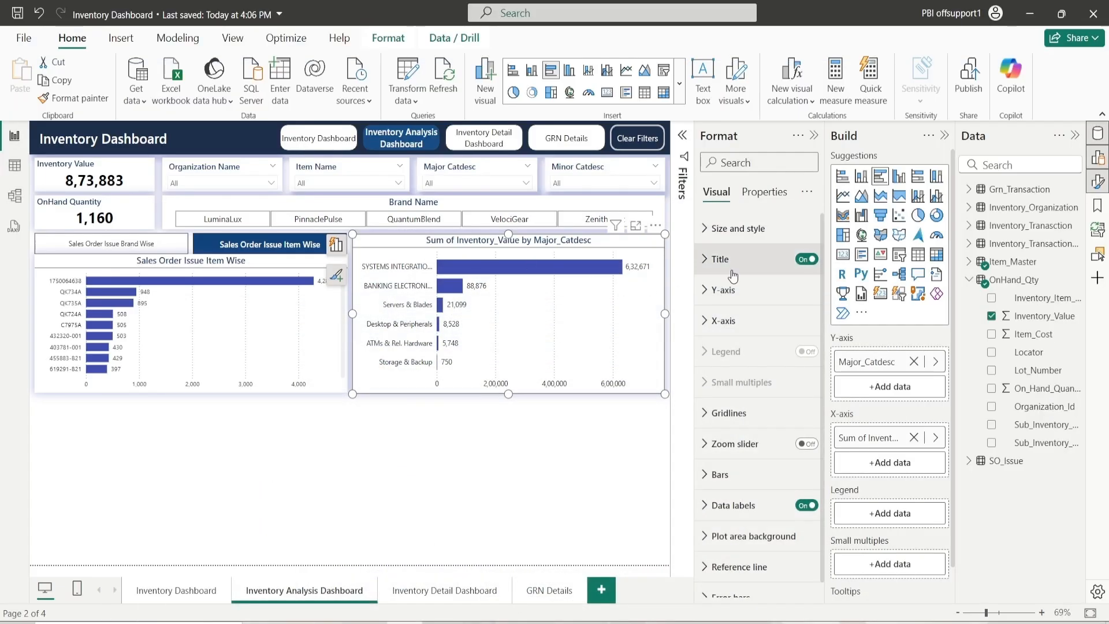
Step: Set the title text of the inventory value chart to "Major Category by Inventory Value"
left_click(722, 259)
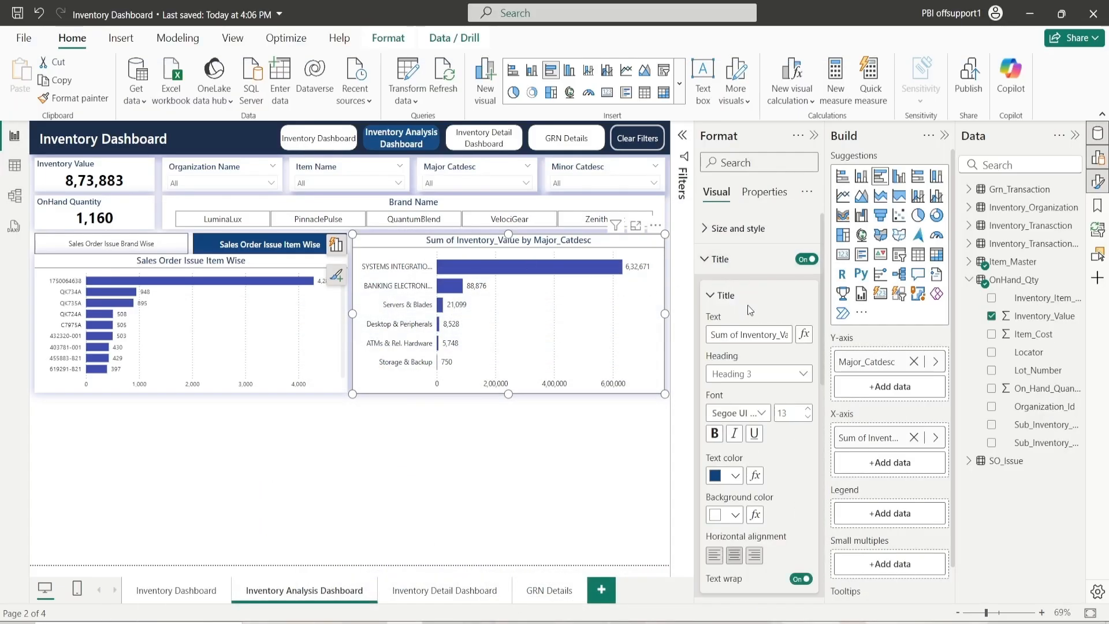
left_click(751, 334)
key("ctrl+a")
type("M")
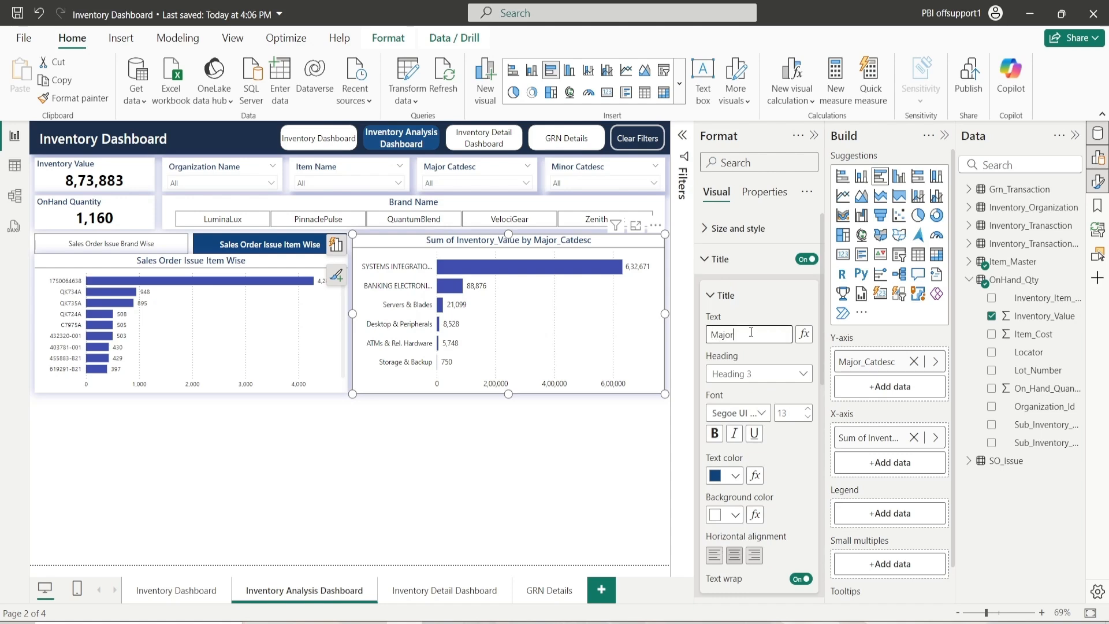
type("ajor Categ")
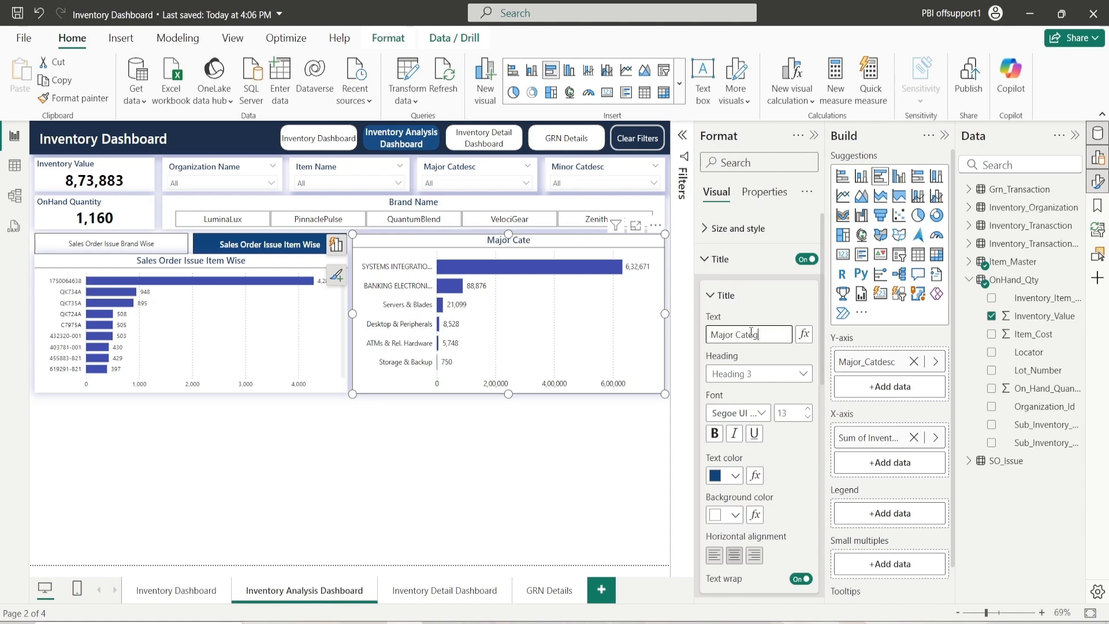
type("ory by Inventory Cva")
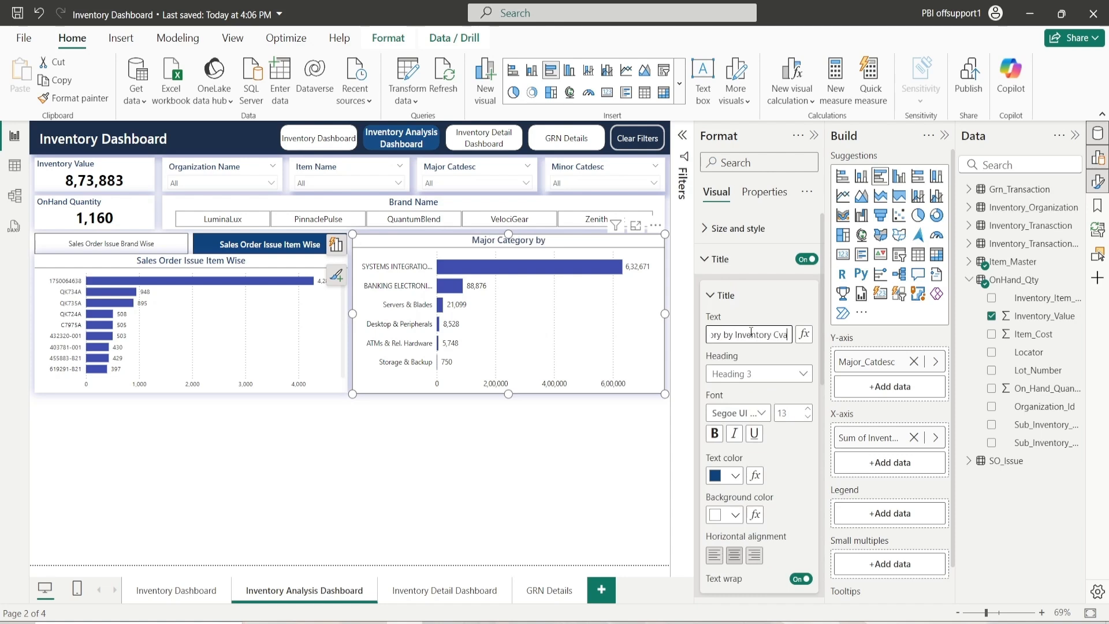
key("BackSpace")
key("BackSpace")
key("BackSpace")
type("Va")
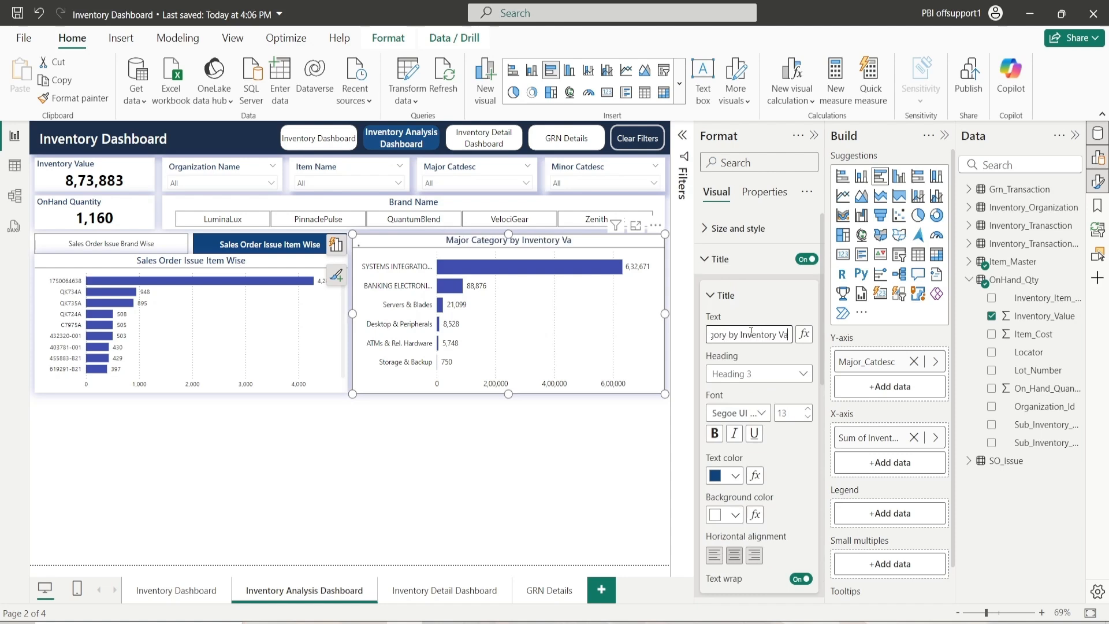
type("lue")
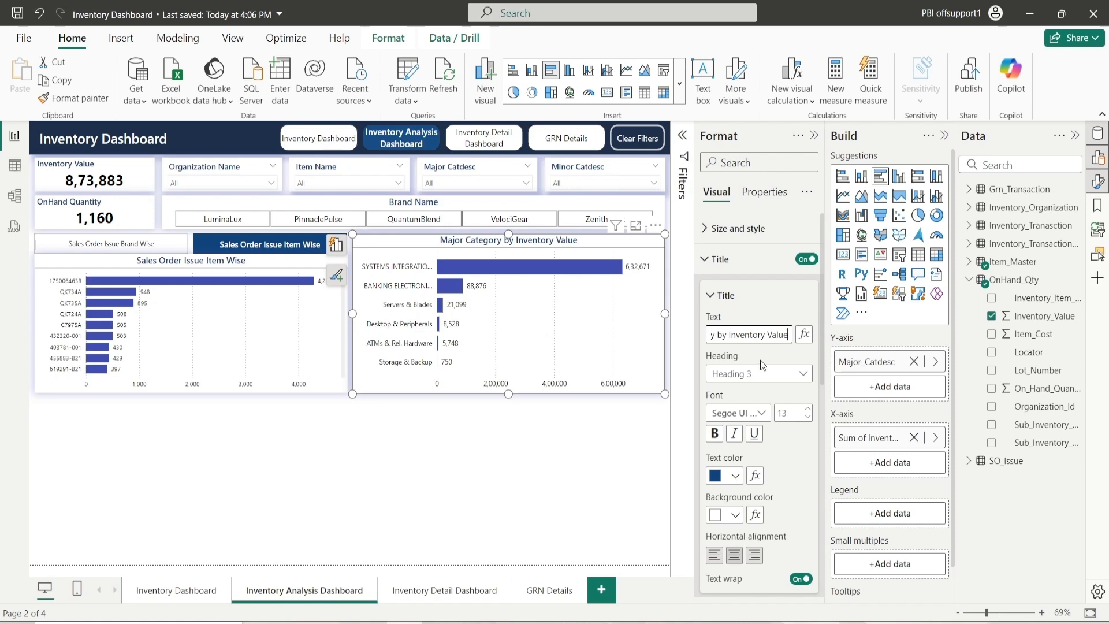
left_click(725, 295)
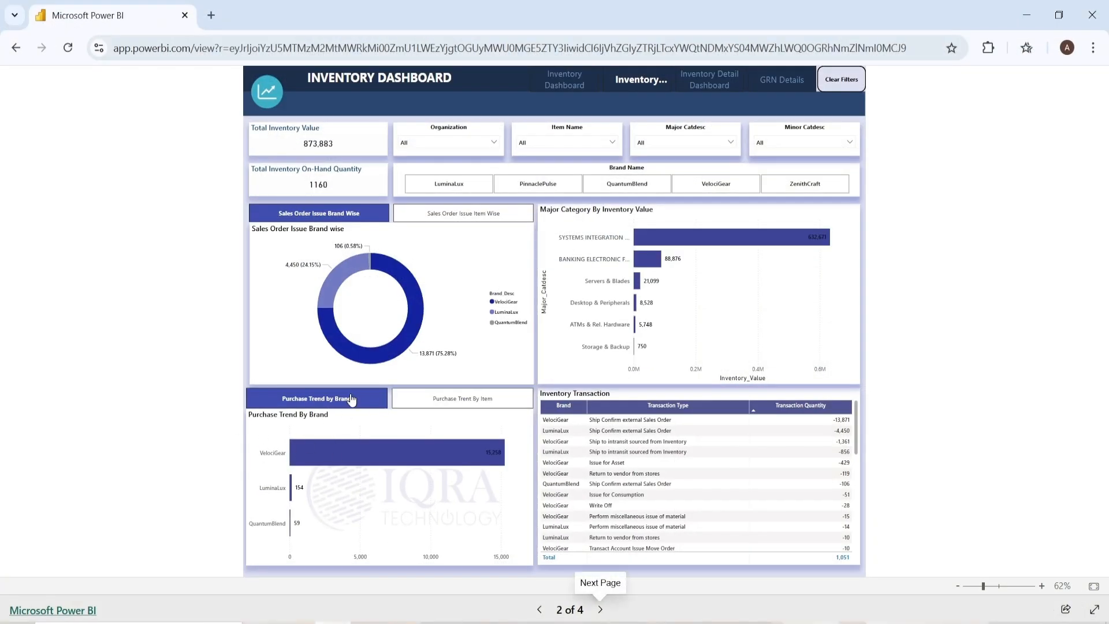
Step: In the published reference report in the browser, compare the Purchase Trend by Brand and Purchase Trend by Item views
left_click(398, 404)
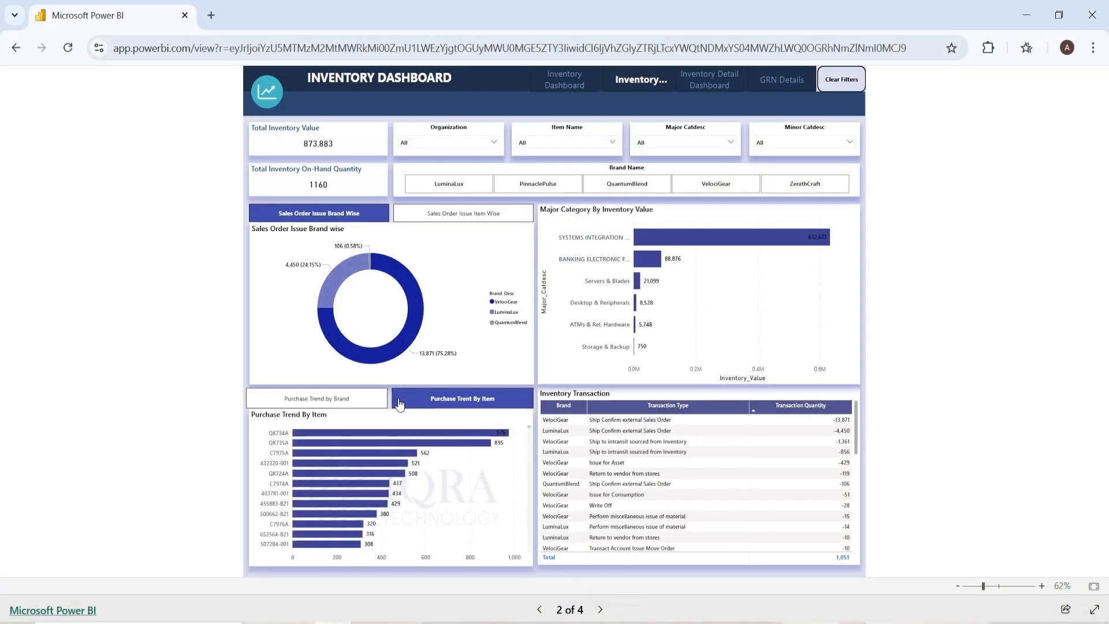
left_click(370, 404)
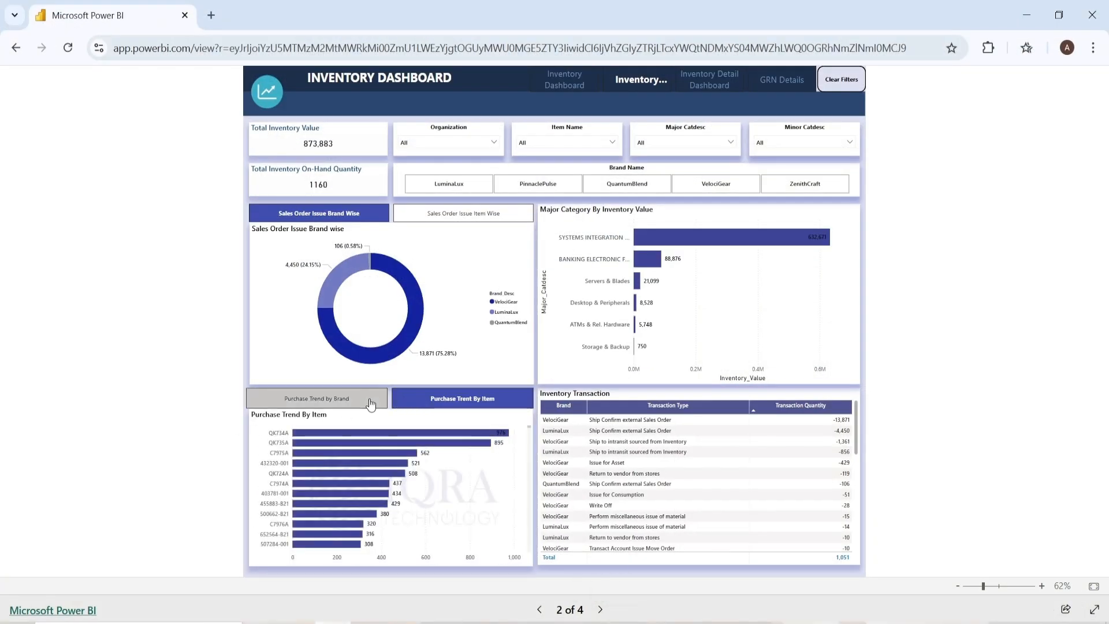
left_click(433, 406)
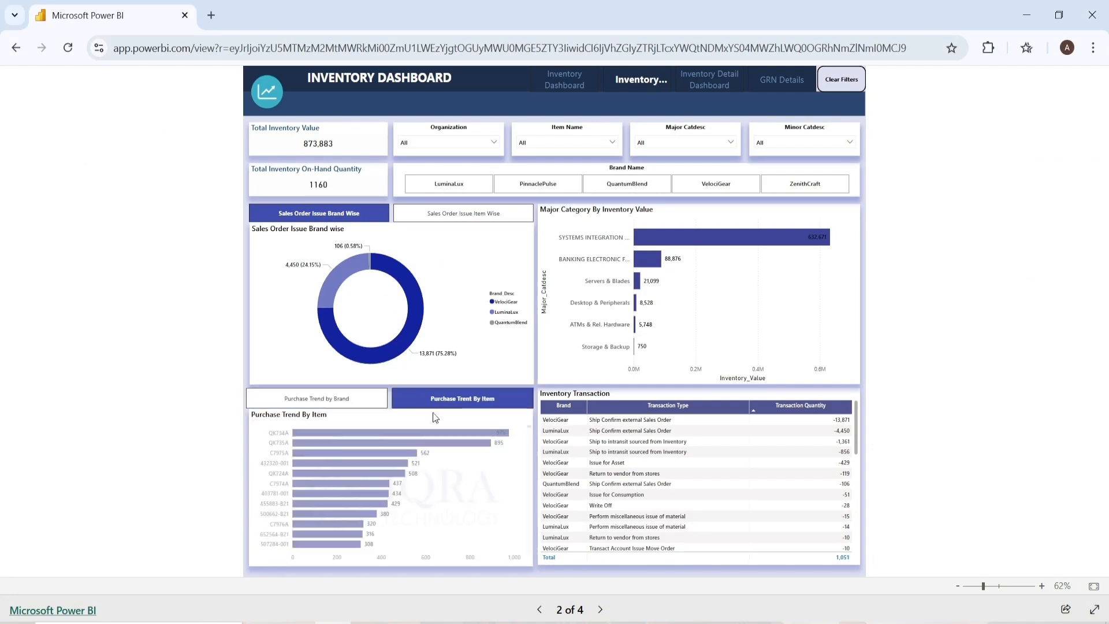
left_click(349, 399)
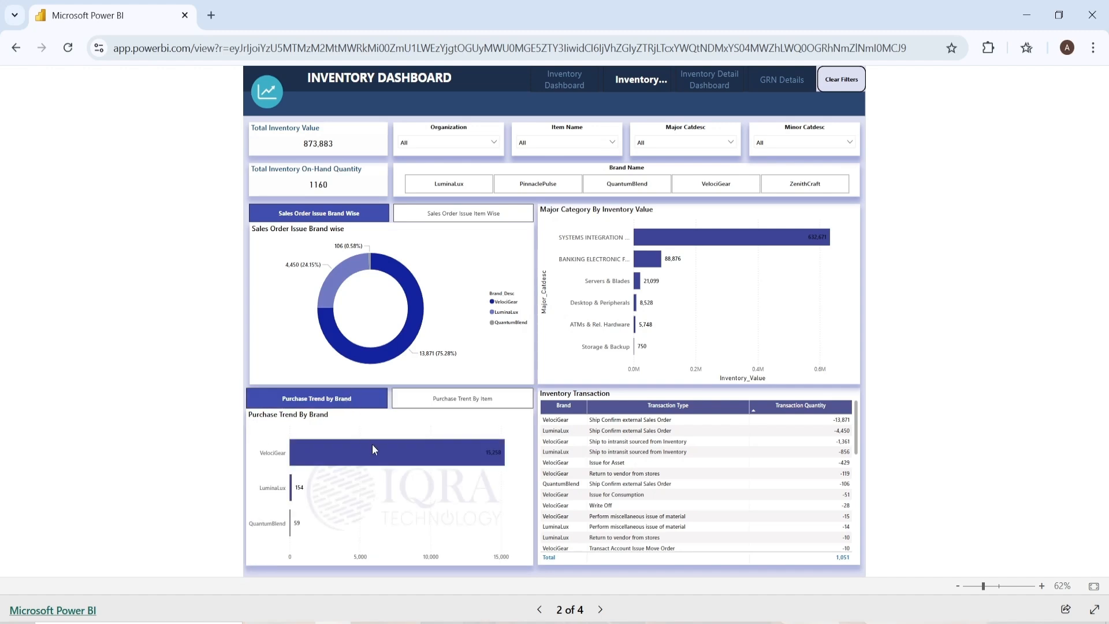
mouse_move(364, 448)
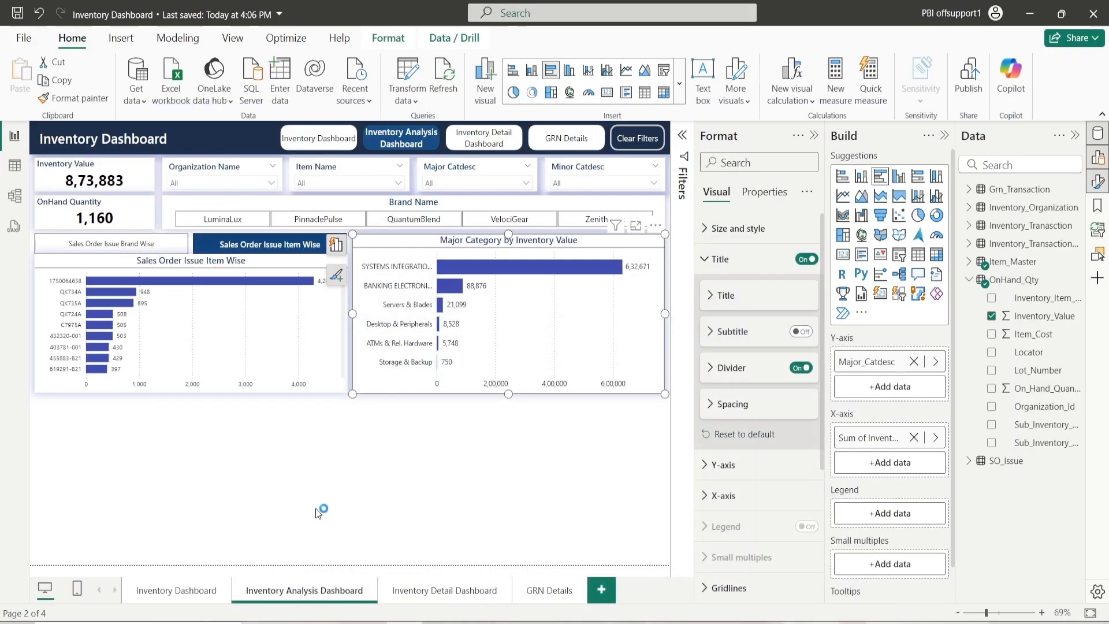
Step: Add a clustered bar chart about 624 wide and 265 high below the Sales Order Issue chart, at about horizontal 10 and vertical 574
left_click(292, 469)
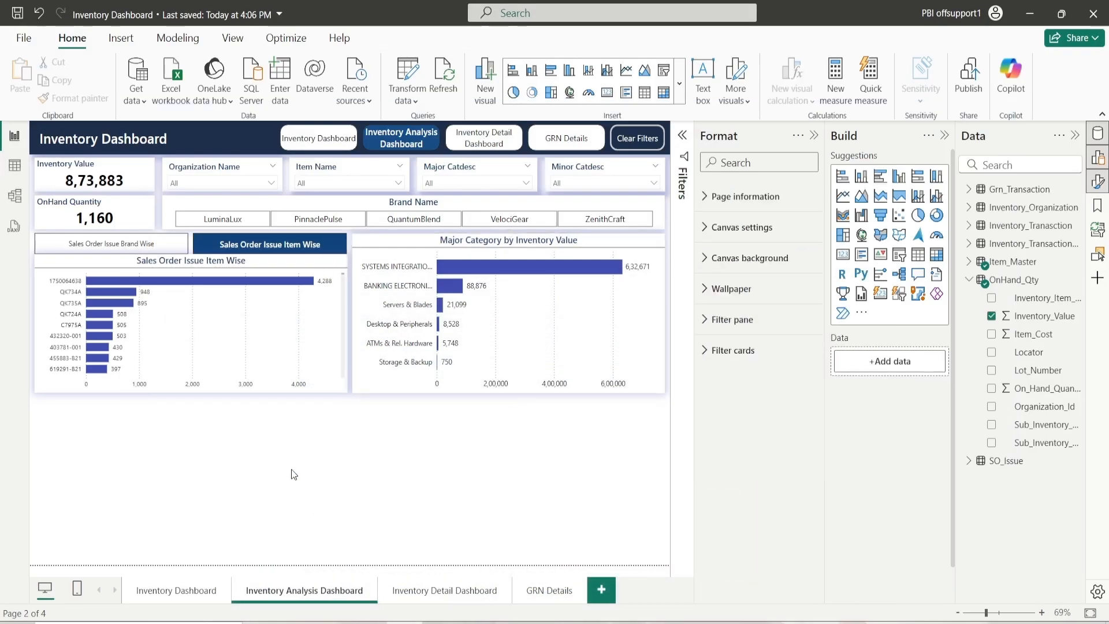
left_click(880, 178)
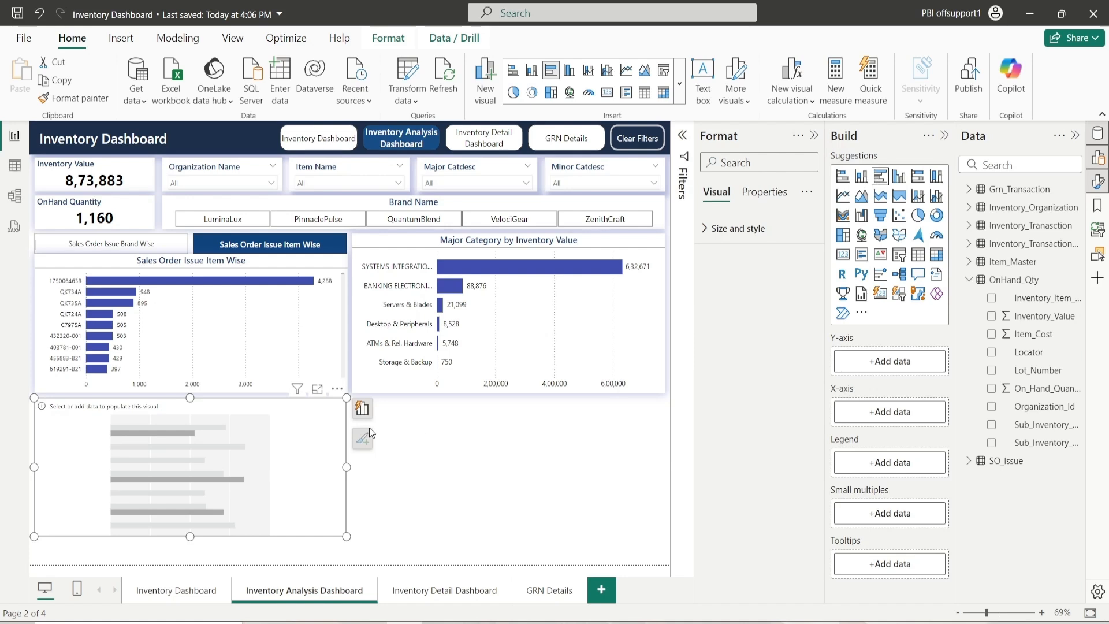
left_click(808, 191)
left_click(780, 228)
double_click(726, 303)
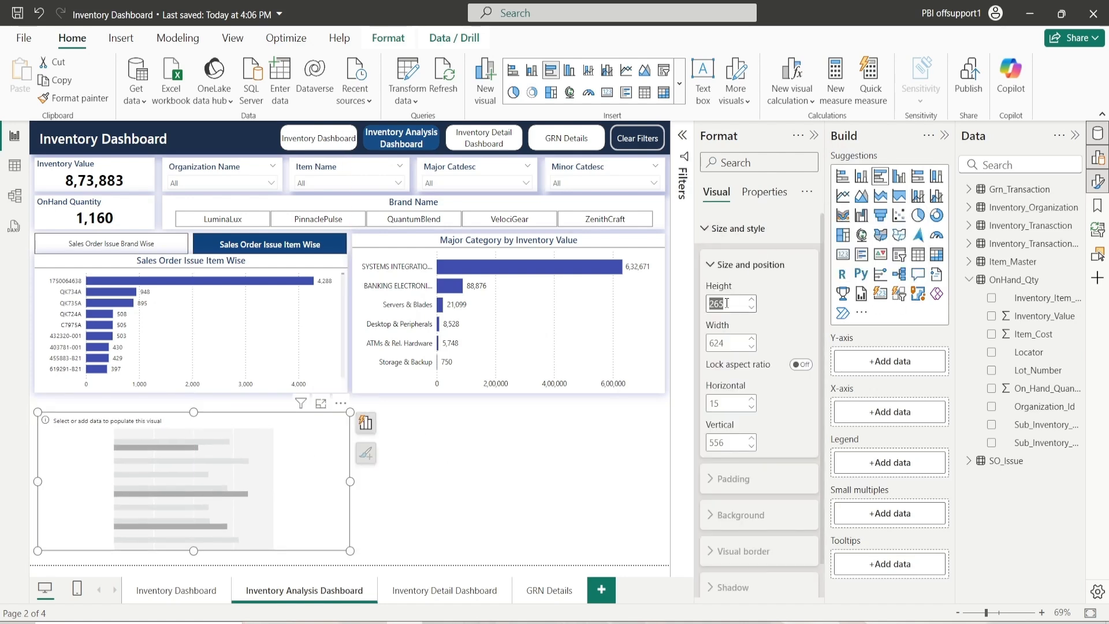
left_click(752, 339)
left_click_drag(241, 455, 242, 462)
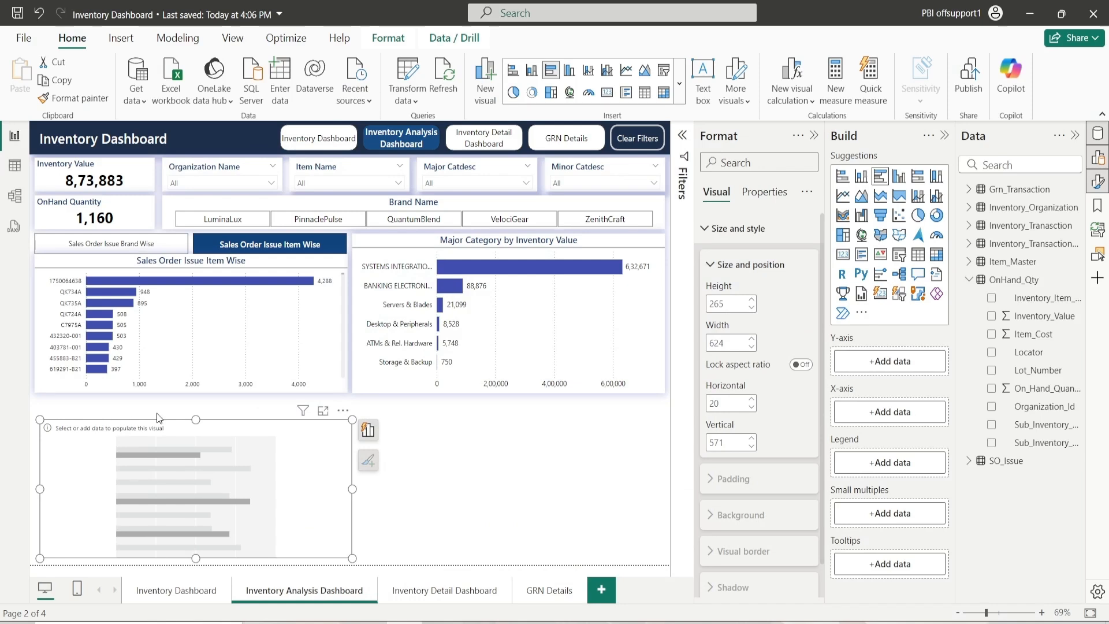
left_click_drag(185, 443, 182, 445)
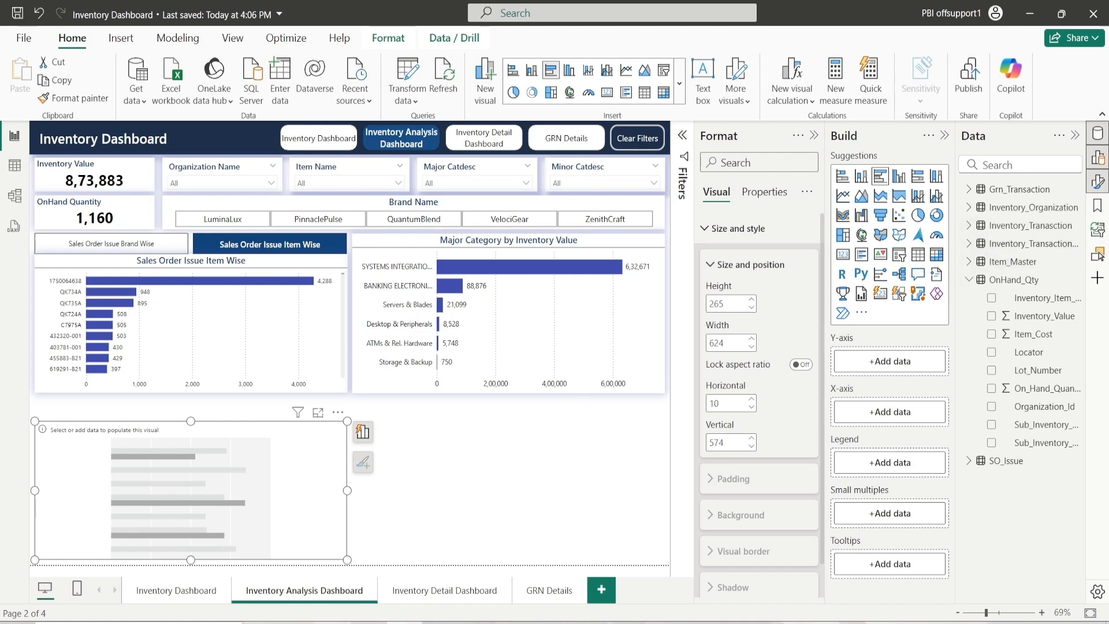
Step: Assign Brand_Desc from Item_Master to the new chart's Y-axis and Quntity_Received from Grn_Transaction to its X-axis
mouse_move(333, 623)
left_click(969, 279)
left_click(969, 261)
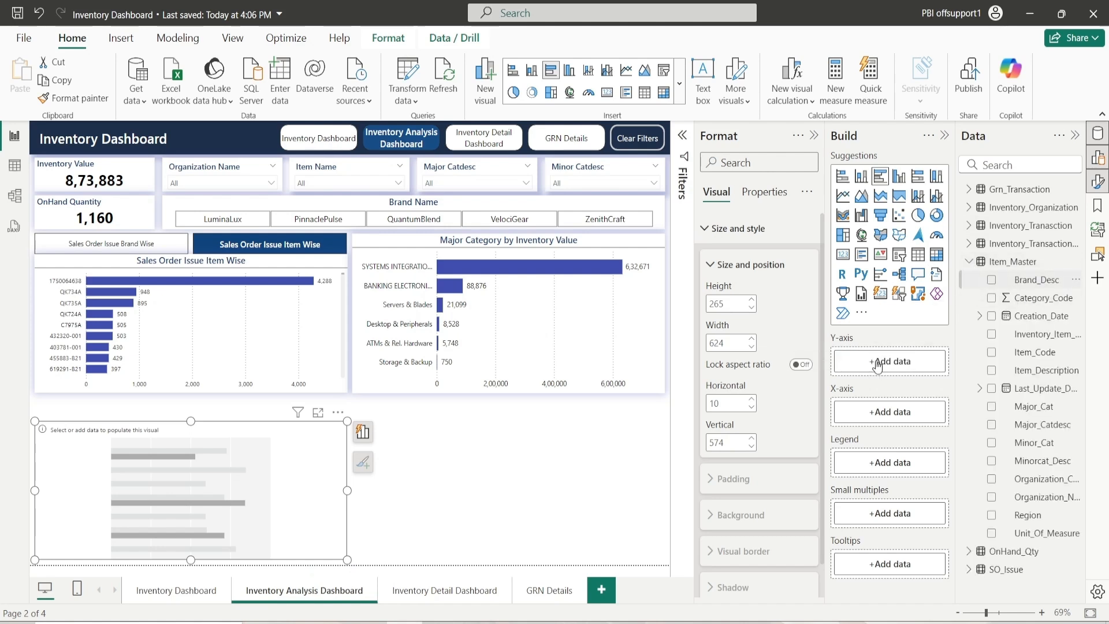
left_click_drag(878, 365, 879, 365)
left_click(1030, 165)
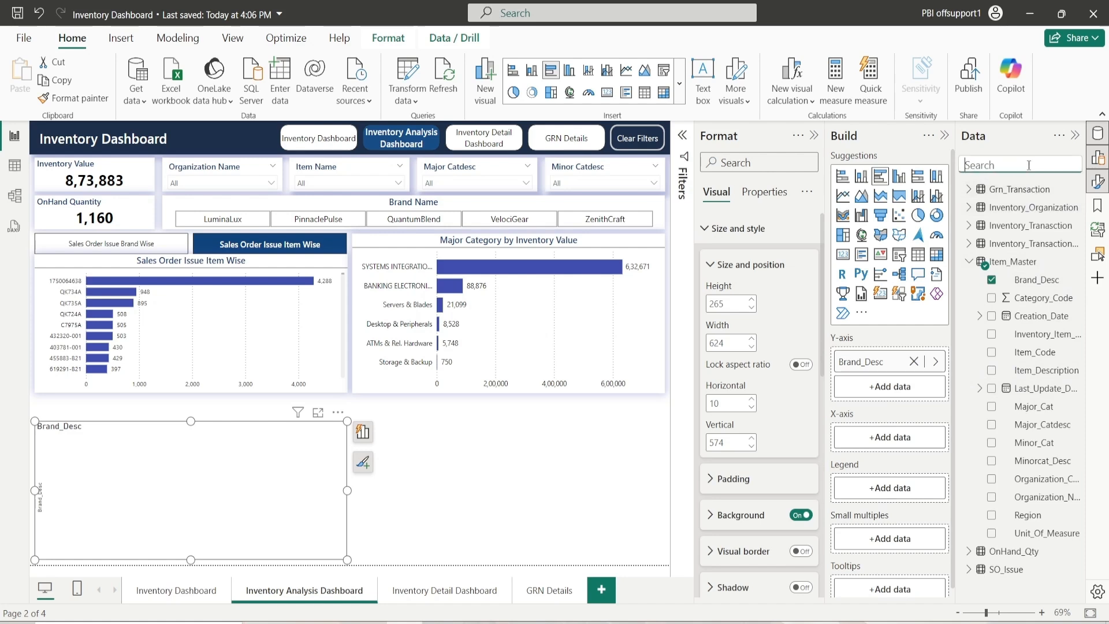
type("Qu")
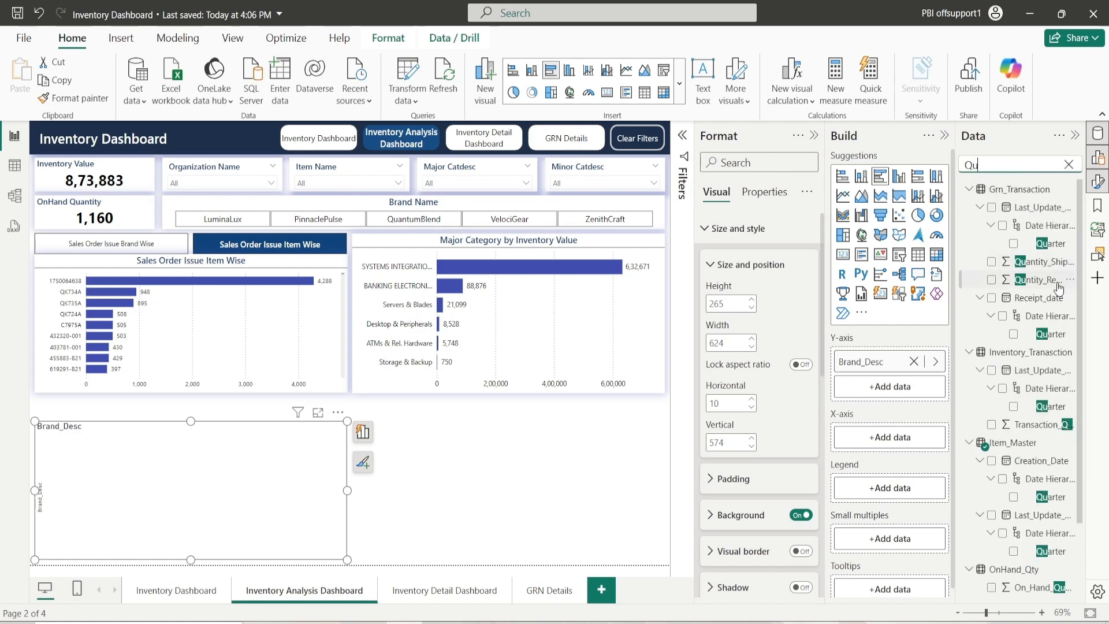
left_click_drag(1057, 281, 908, 448)
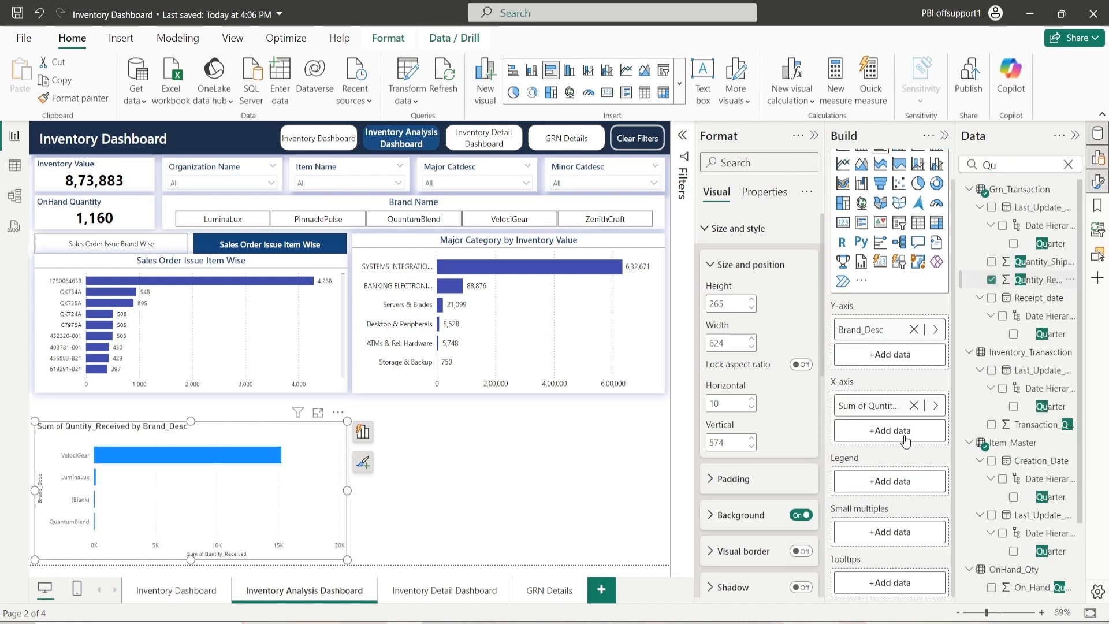
Step: Copy the formatting of the Major Category by Inventory Value chart onto the quantity received chart with Format Painter
left_click(506, 248)
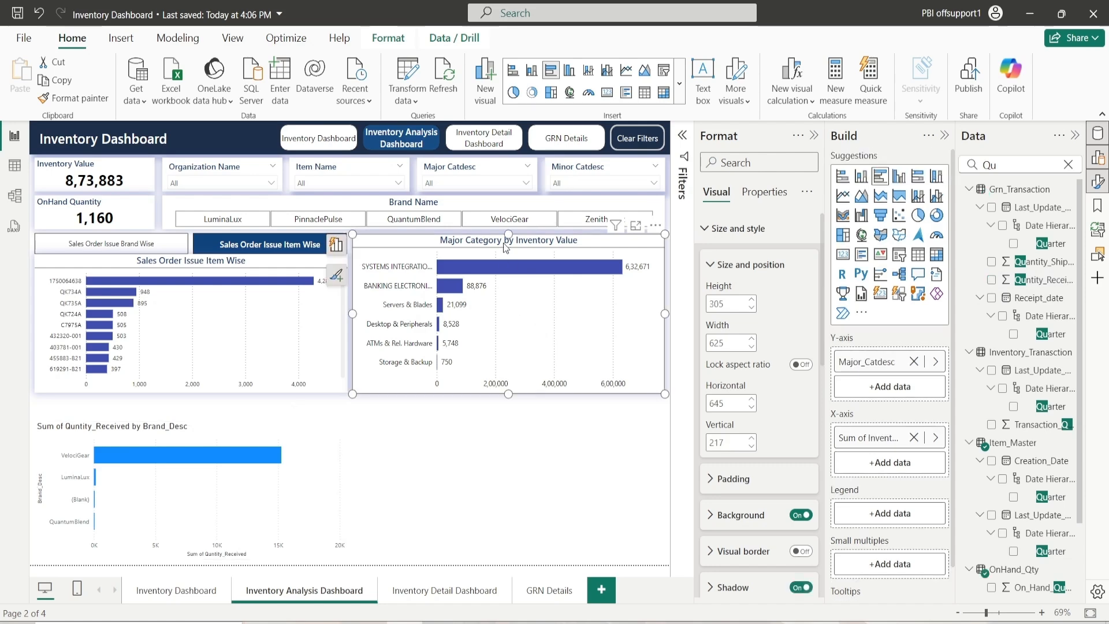
left_click(90, 105)
left_click(190, 436)
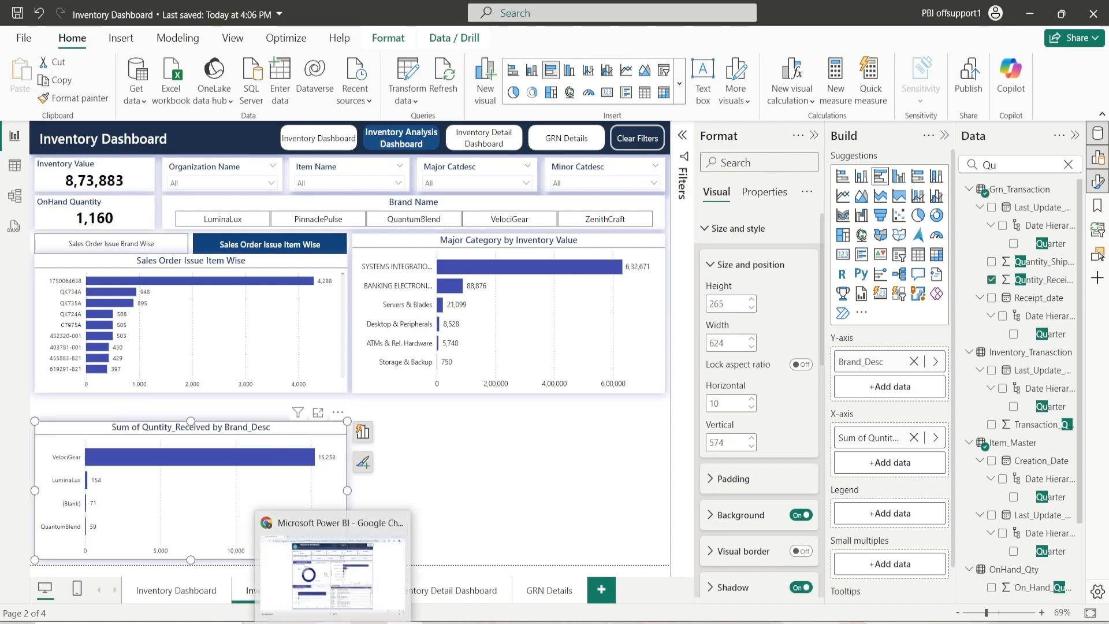
Step: Check the reference report in the browser and set the quantity received chart's title text to "Purchase Trend by Brand"
left_click(333, 622)
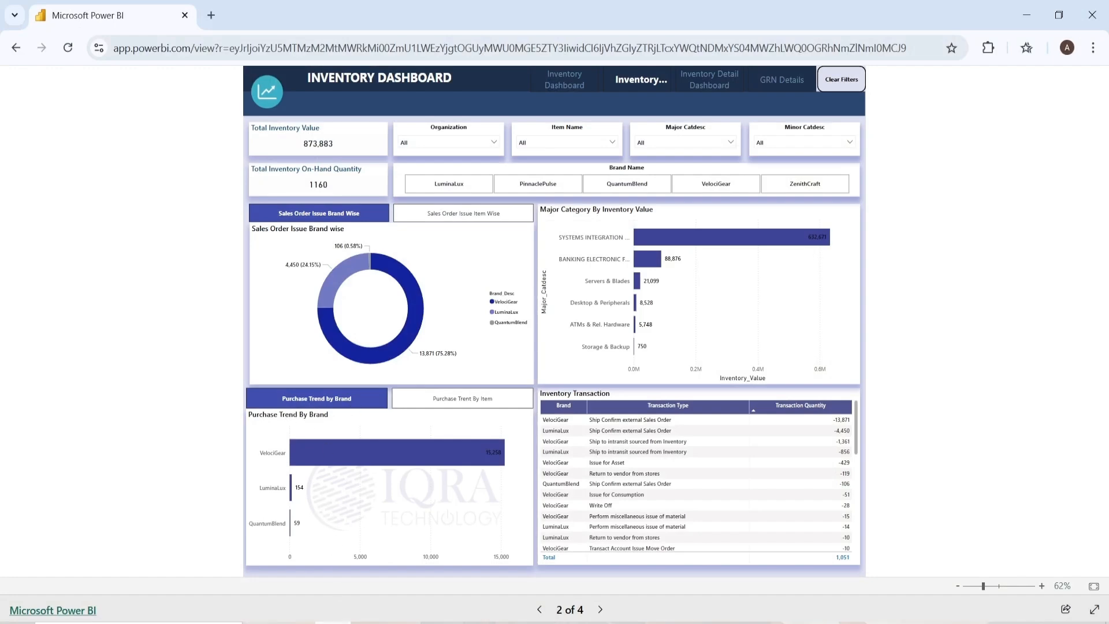
left_click(332, 623)
left_click(731, 267)
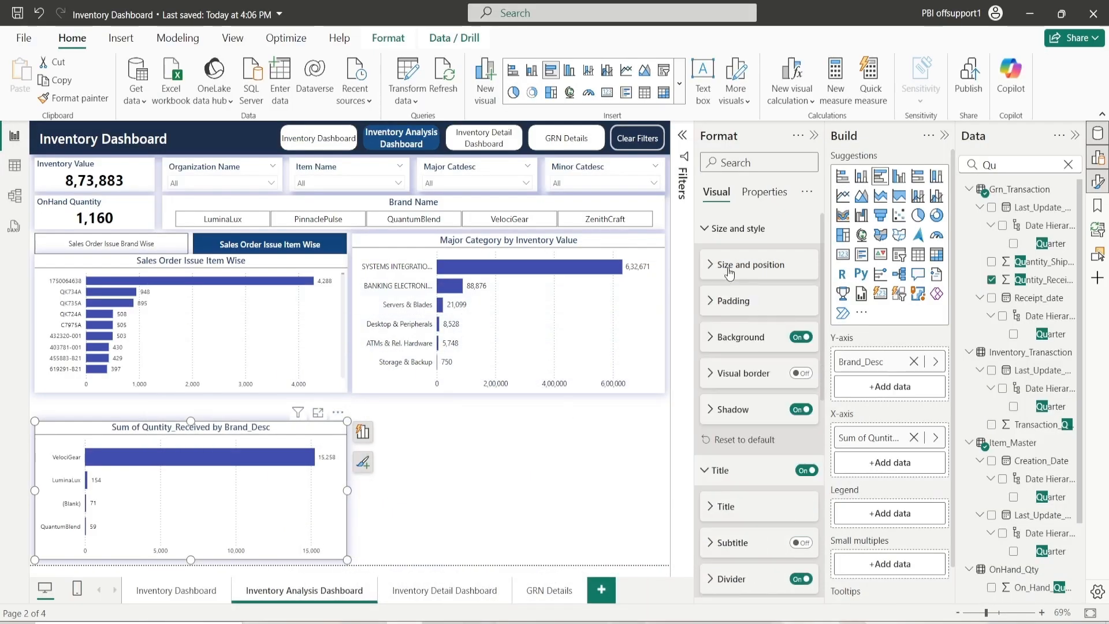
left_click(730, 234)
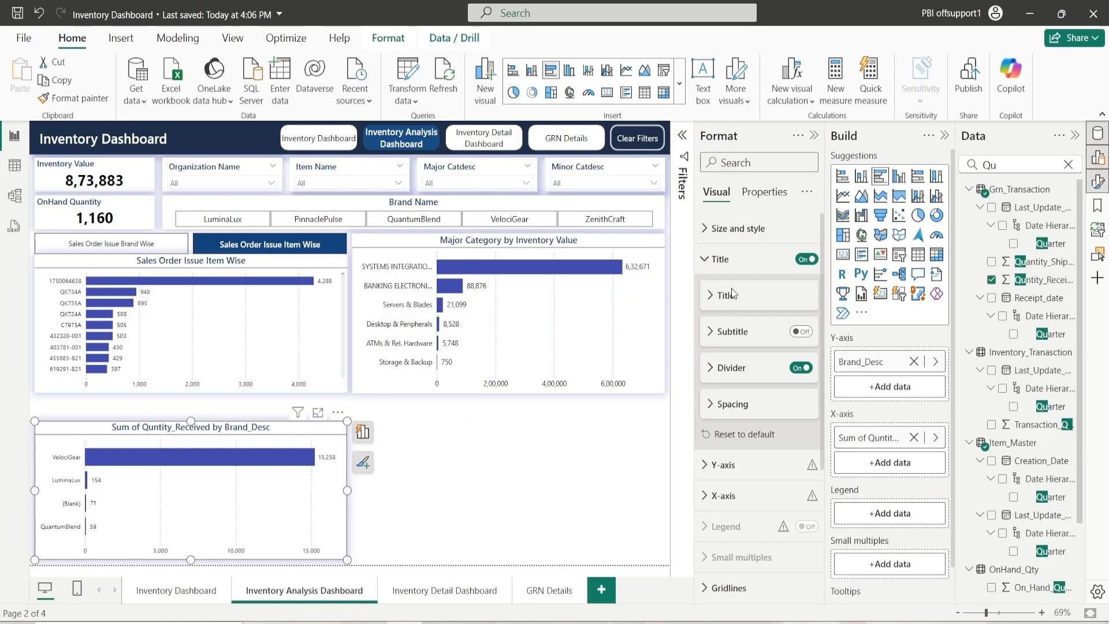
left_click(727, 295)
triple_click(732, 338)
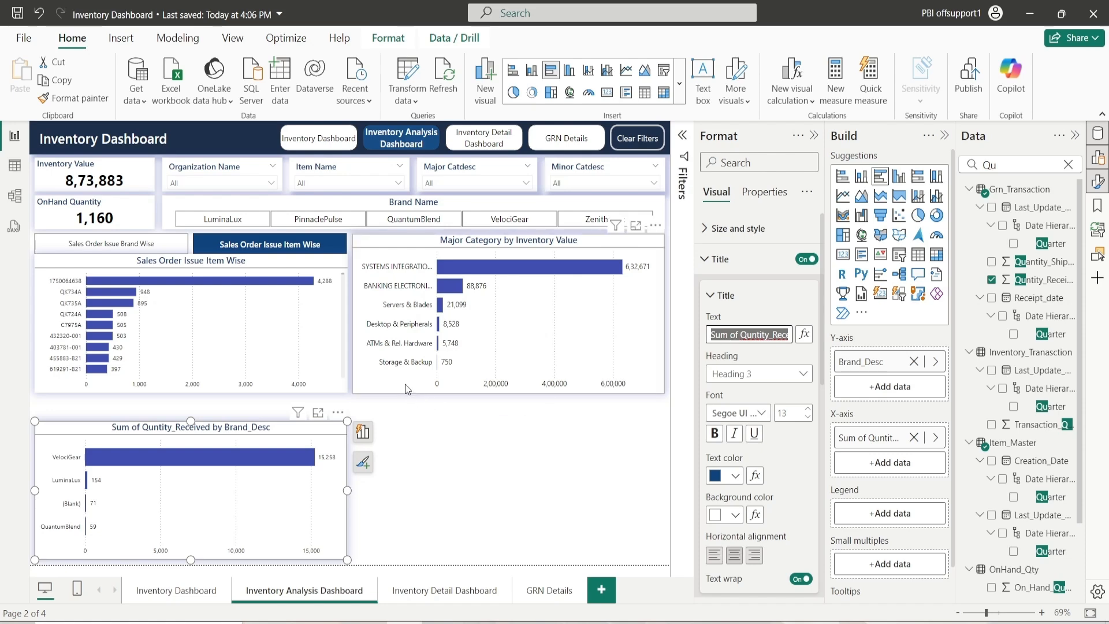
left_click(382, 389)
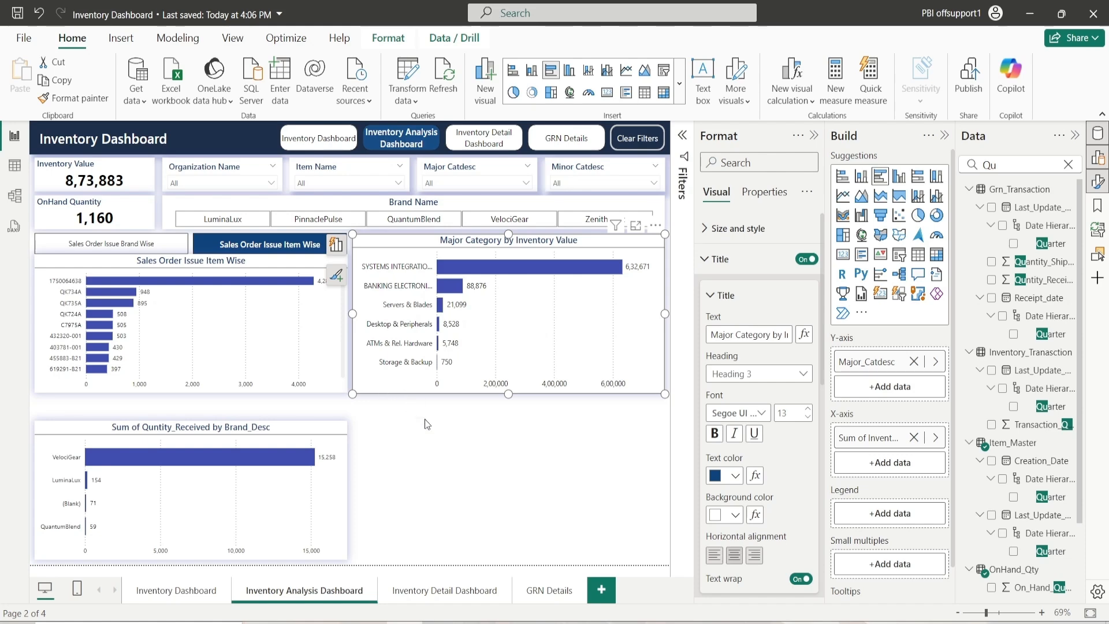
left_click(248, 435)
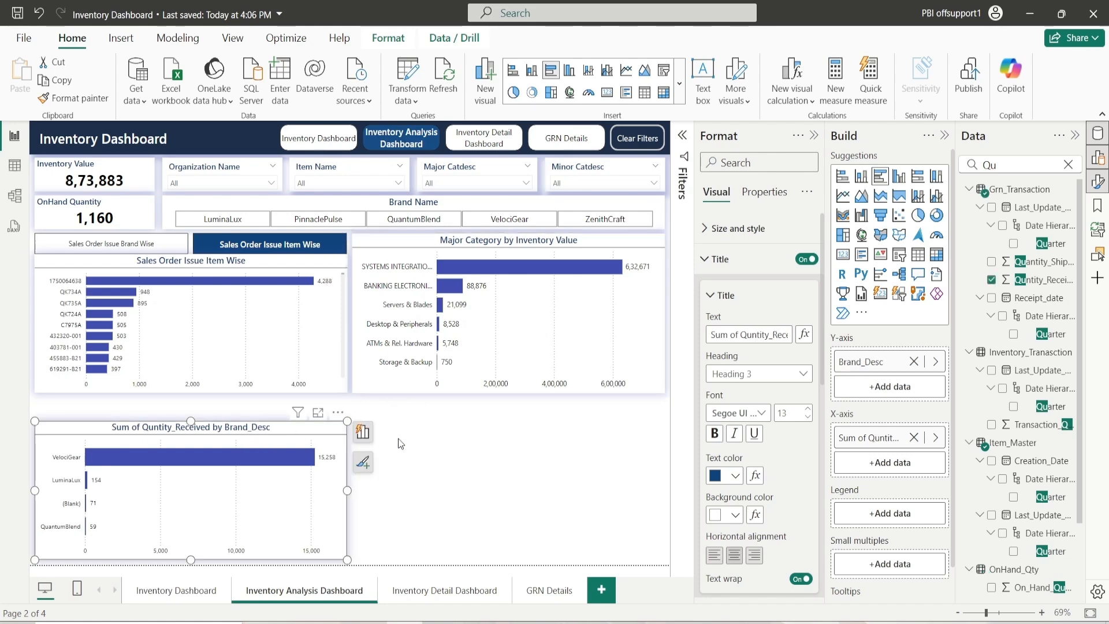
left_click(716, 333)
key("ctrl+a")
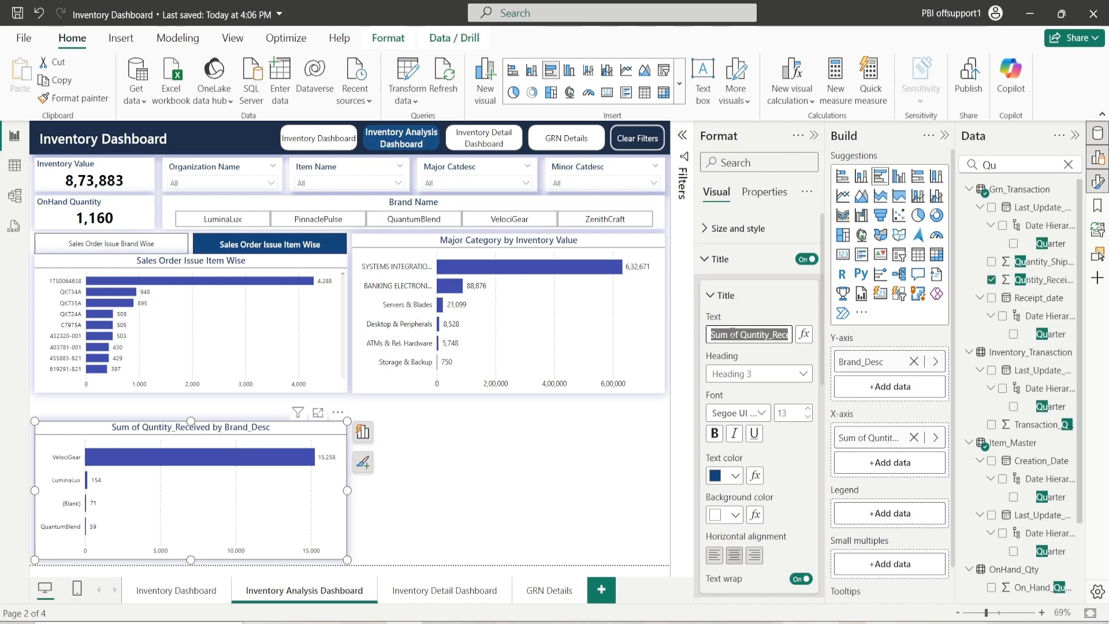
type("Purchase")
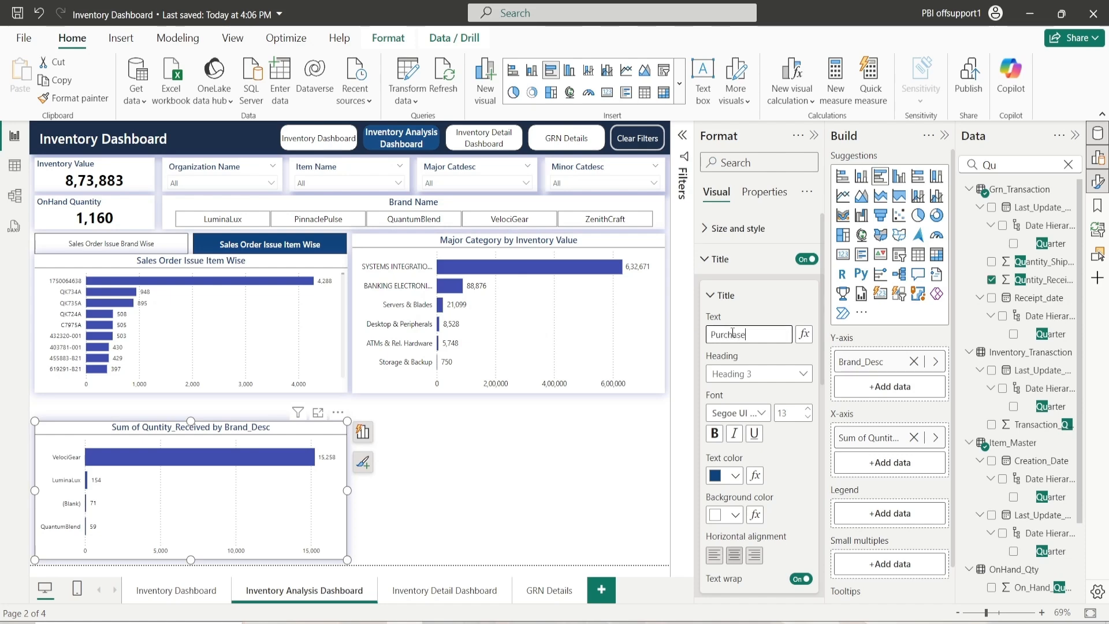
type(" Trend")
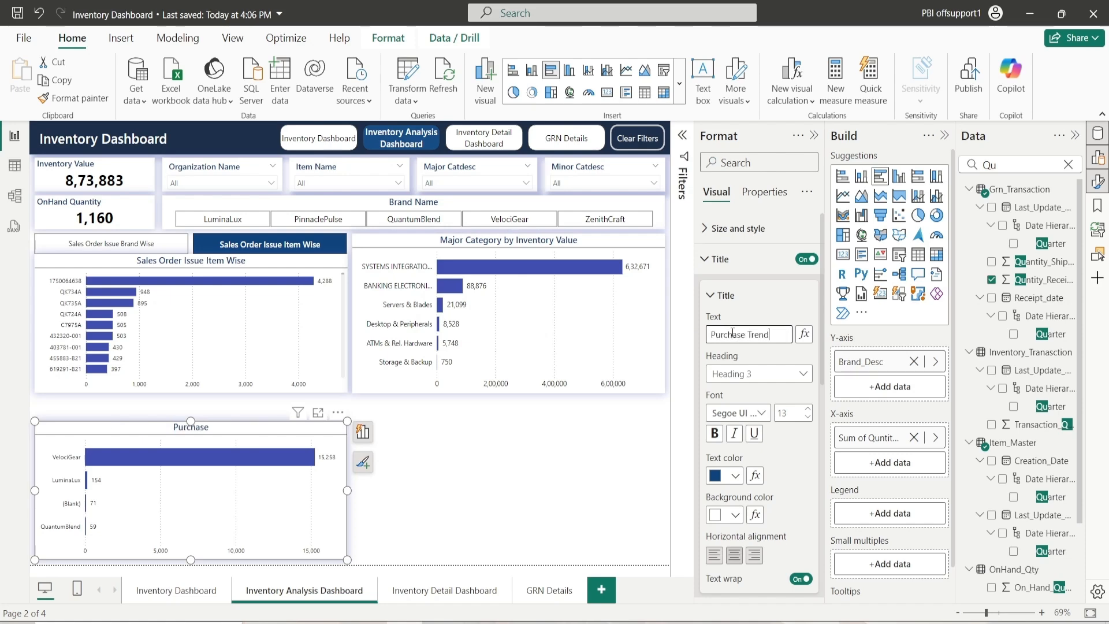
type(" by ")
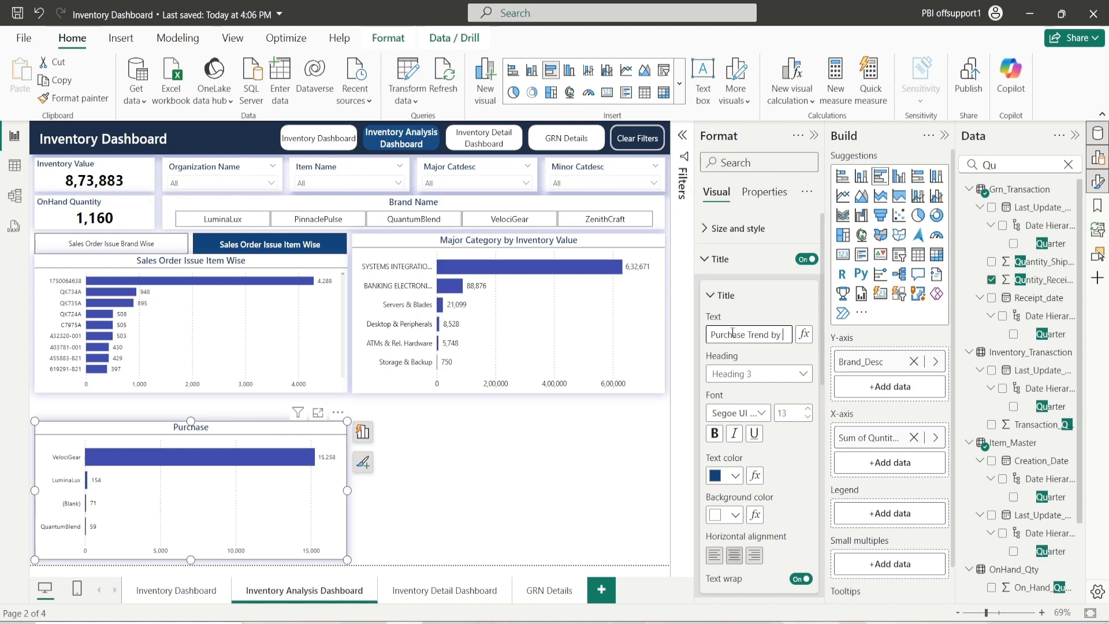
type("Brand")
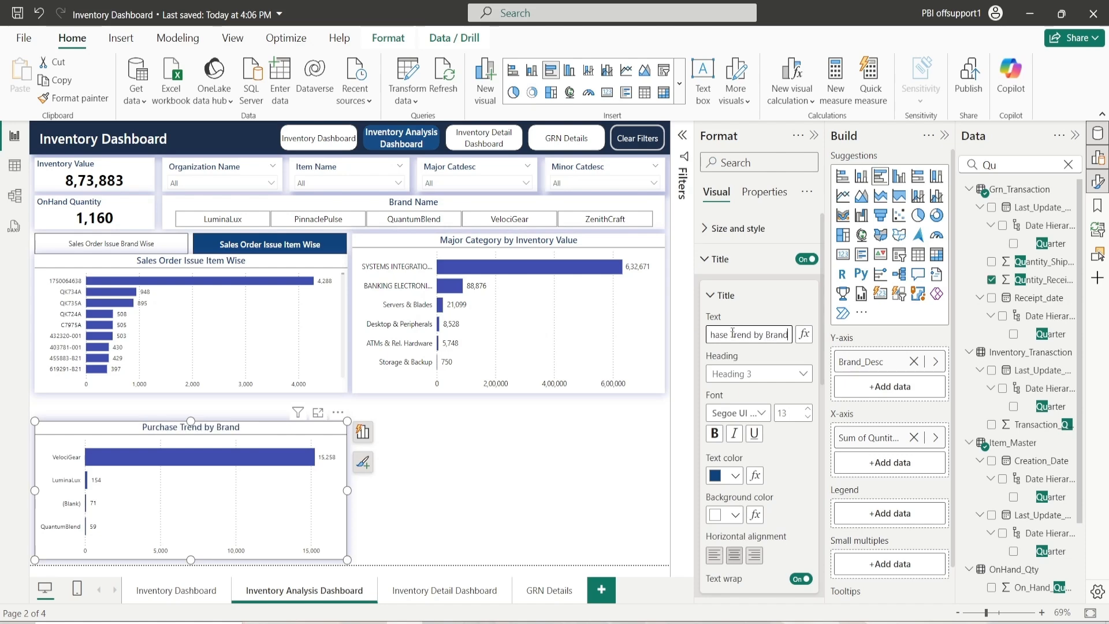
left_click(726, 296)
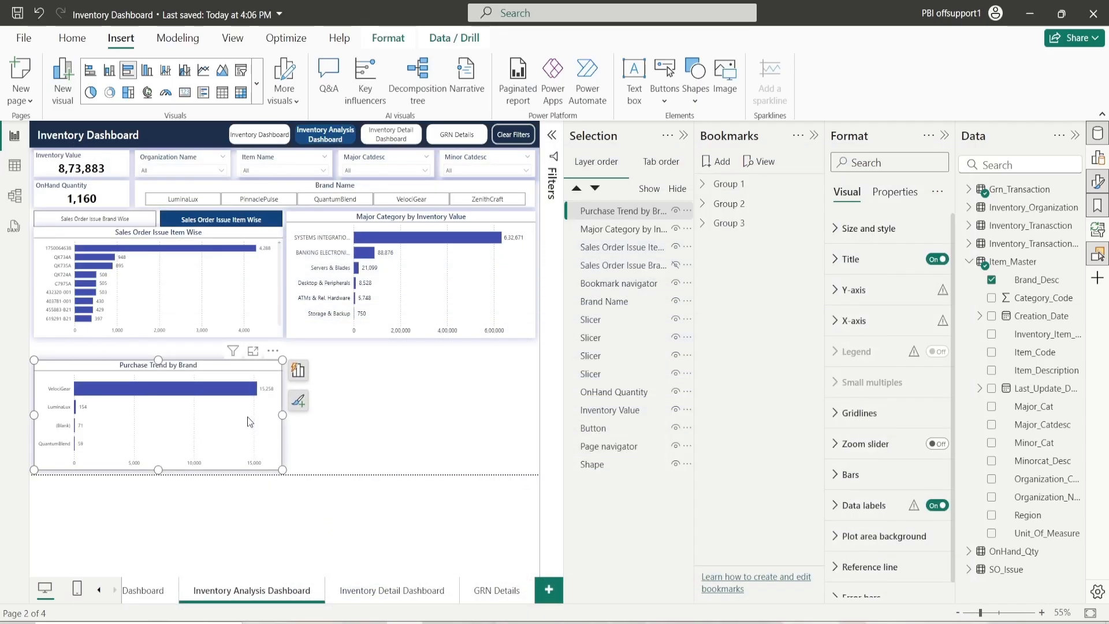
Step: Duplicate the Purchase Trend by Brand chart and place the copy to its right, partly overlapping the original
key("ctrl+c")
key("ctrl+v")
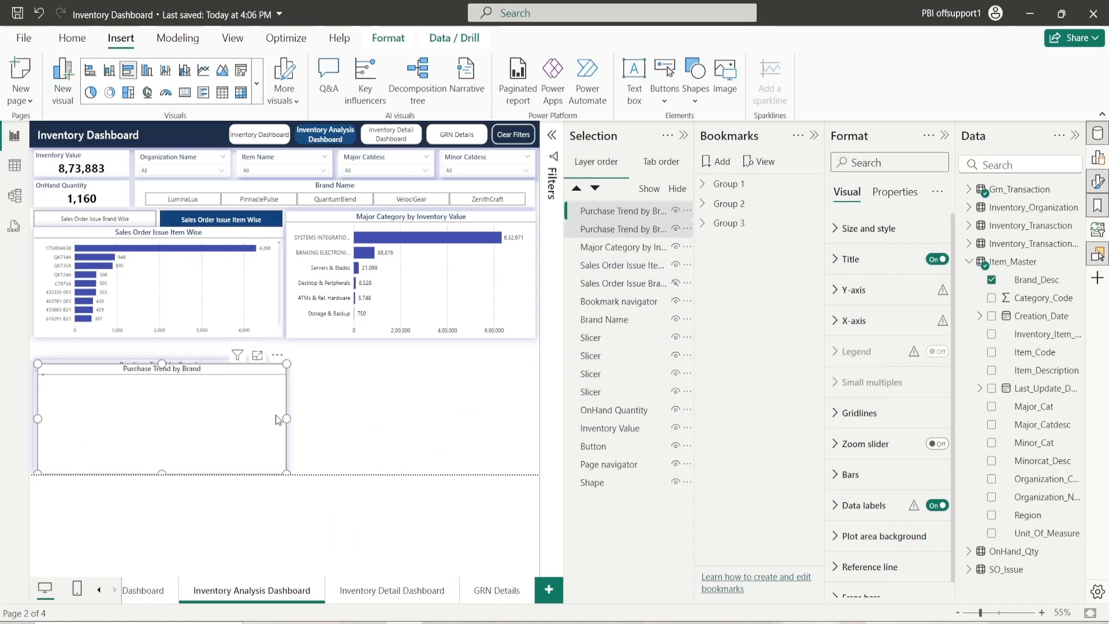
left_click_drag(240, 373, 439, 373)
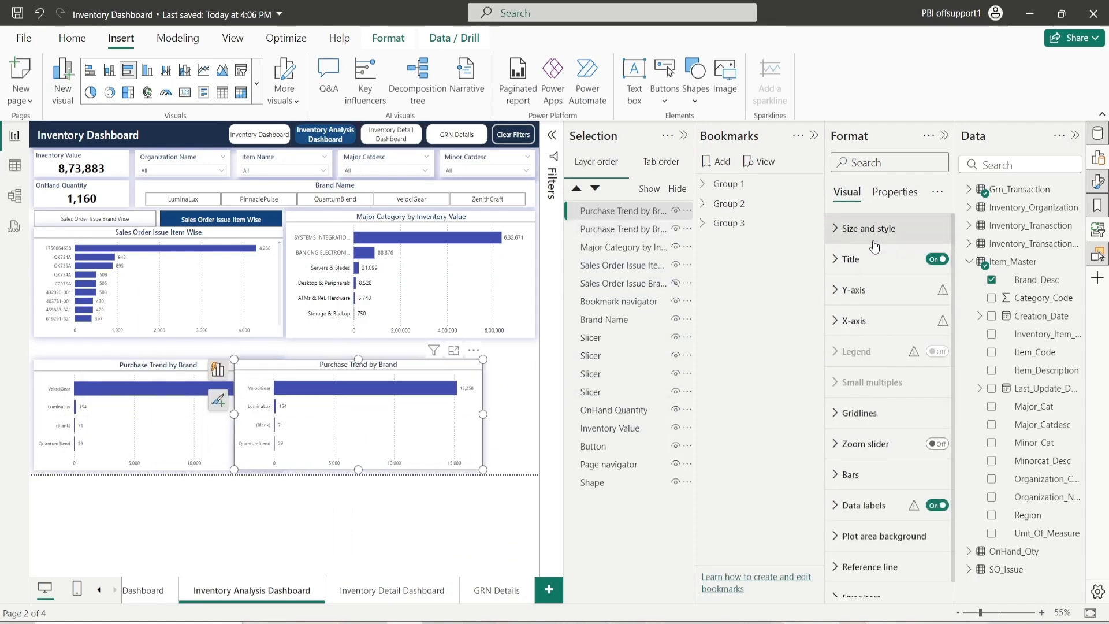
Step: Replace Brand_Desc with Item_Code from Item_Master on the copied purchase chart's Y-axis
left_click(1098, 157)
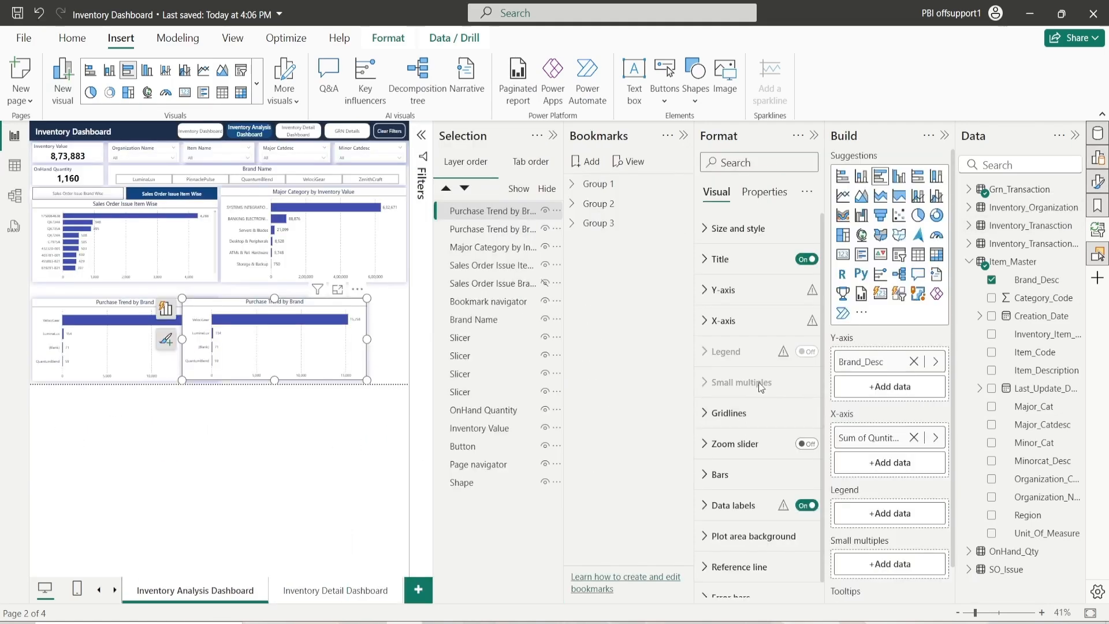
left_click(913, 362)
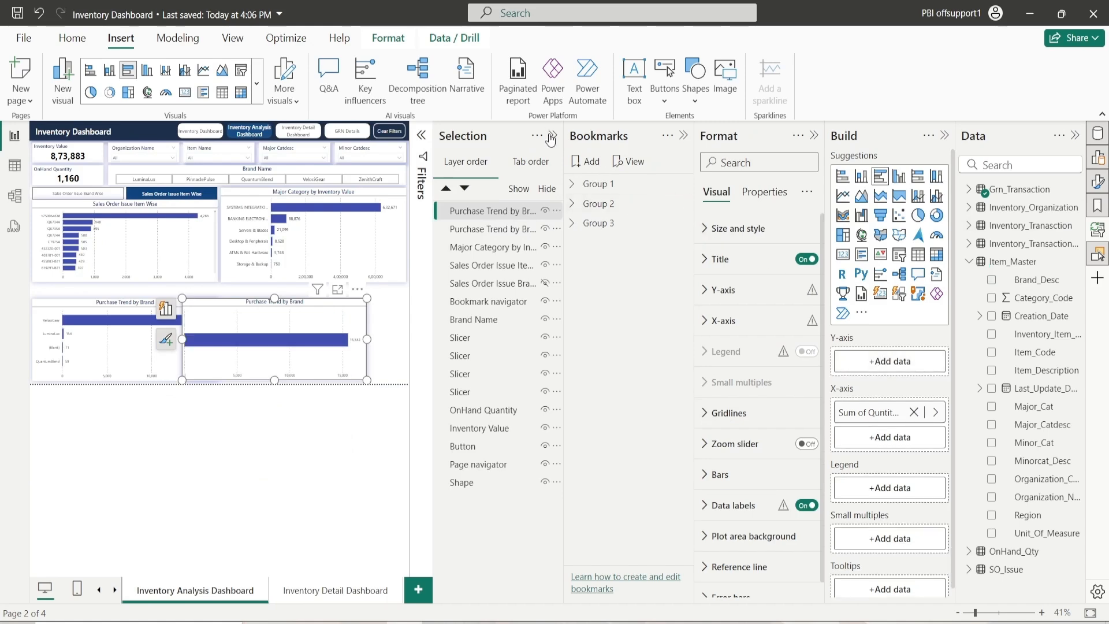
left_click(553, 136)
left_click(683, 136)
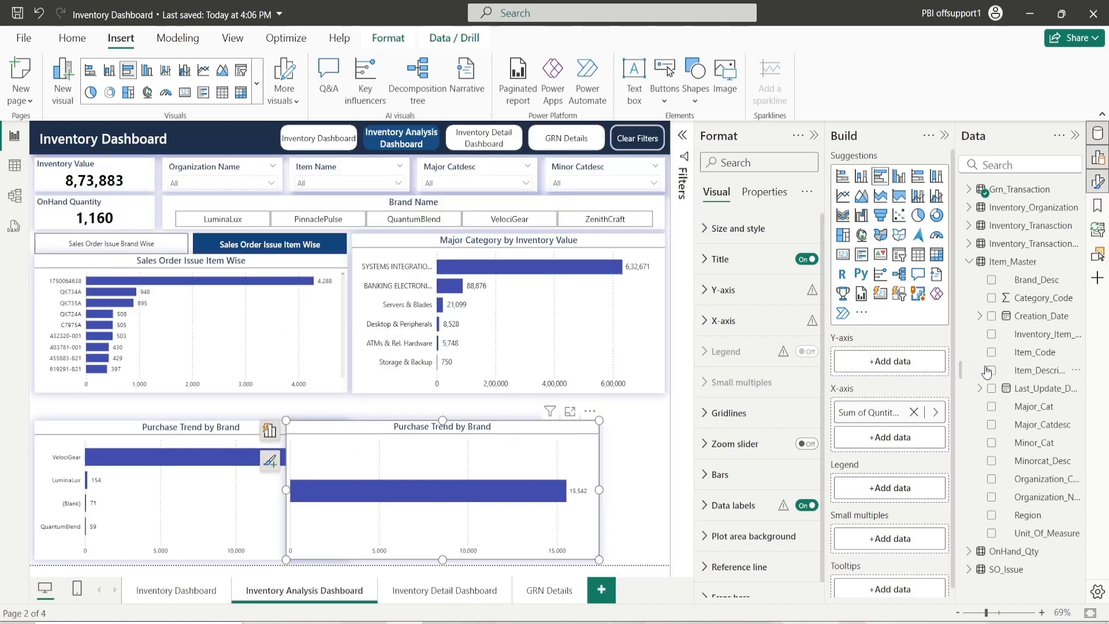
left_click_drag(1034, 353, 860, 372)
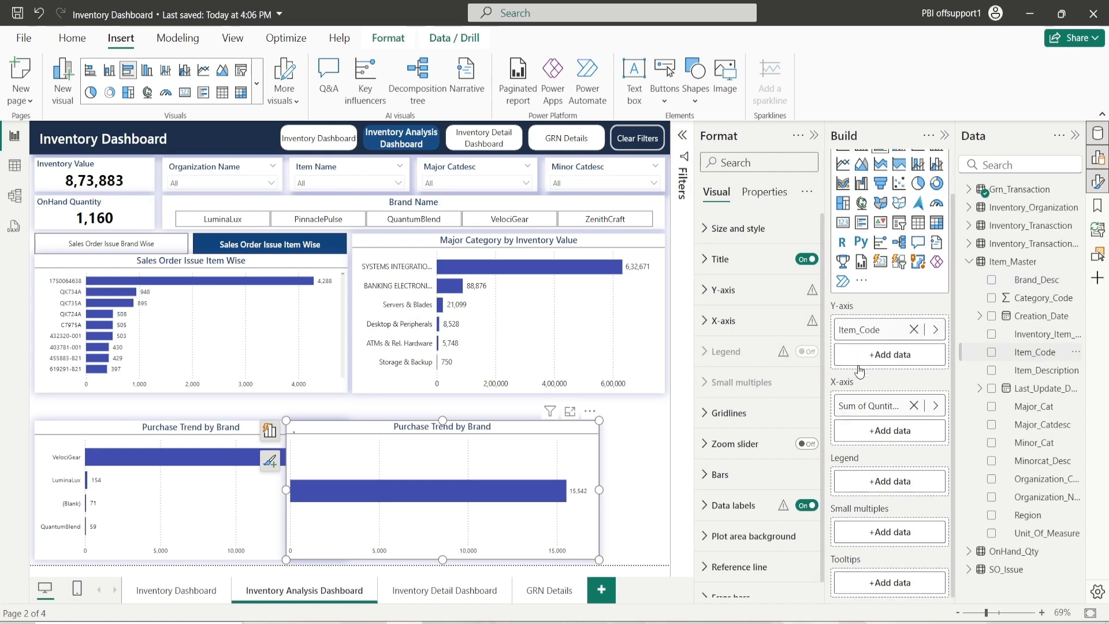
Step: Set the copied chart's title text to "Purchase Trend by Item"
left_click(722, 259)
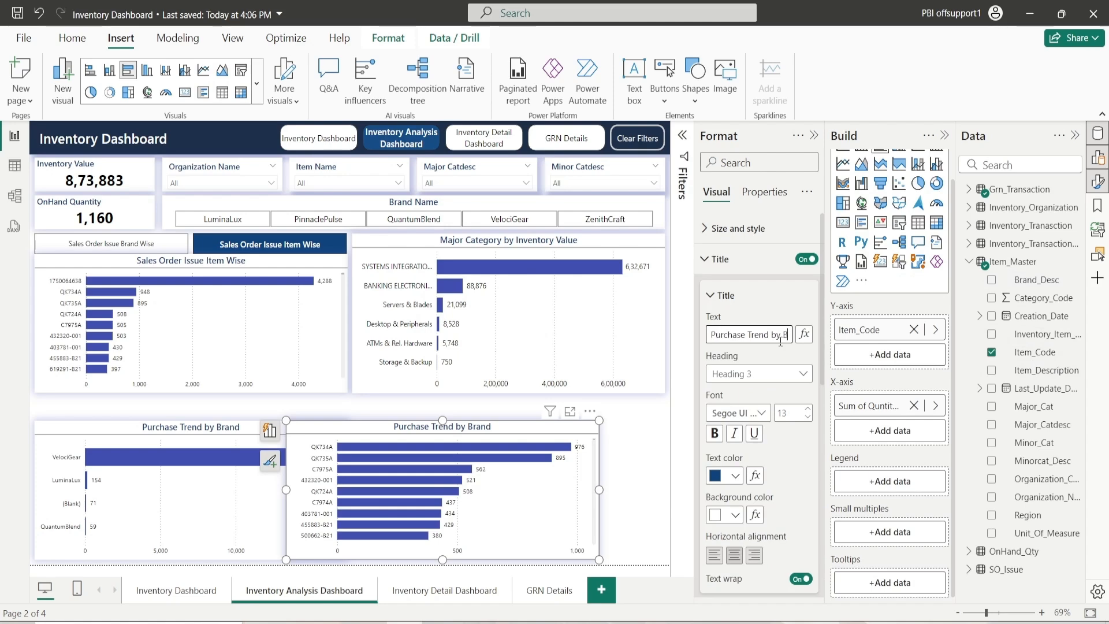
key("BackSpace")
key("BackSpace")
key("BackSpace")
key("BackSpace")
key("BackSpace")
type("Item")
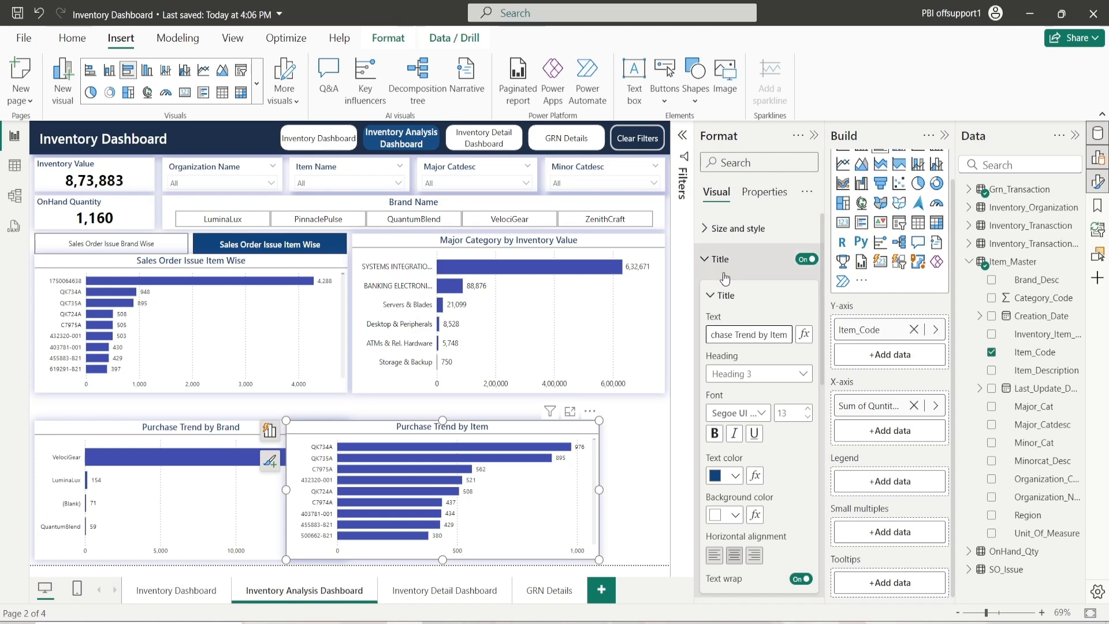
left_click(725, 295)
left_click(720, 258)
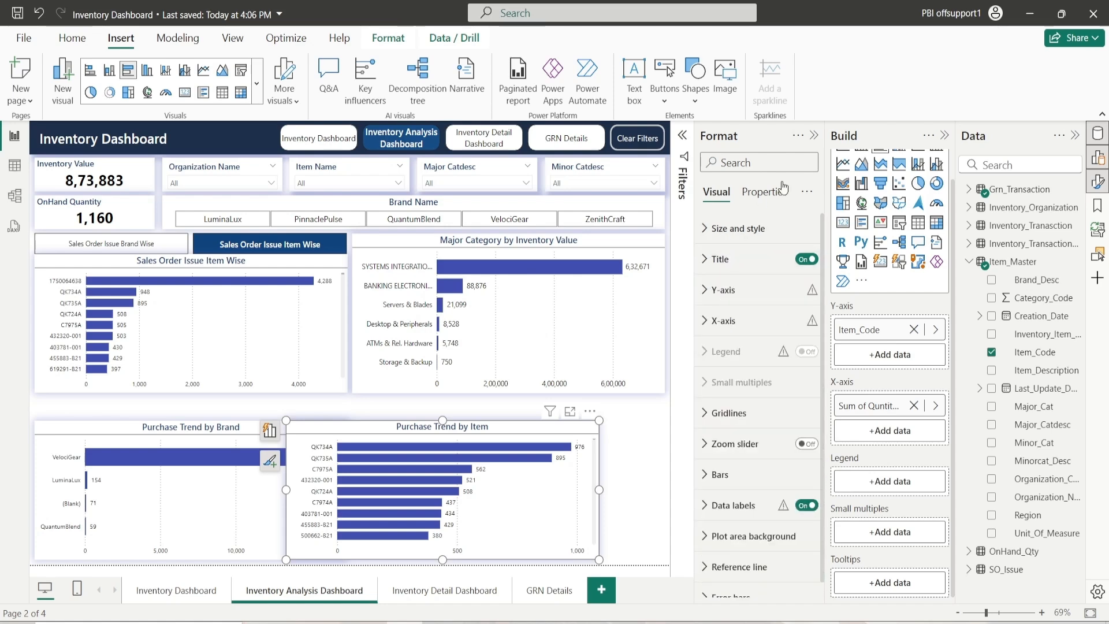
Step: Move the Purchase Trend by Item chart further left over the Purchase Trend by Brand chart
left_click(815, 136)
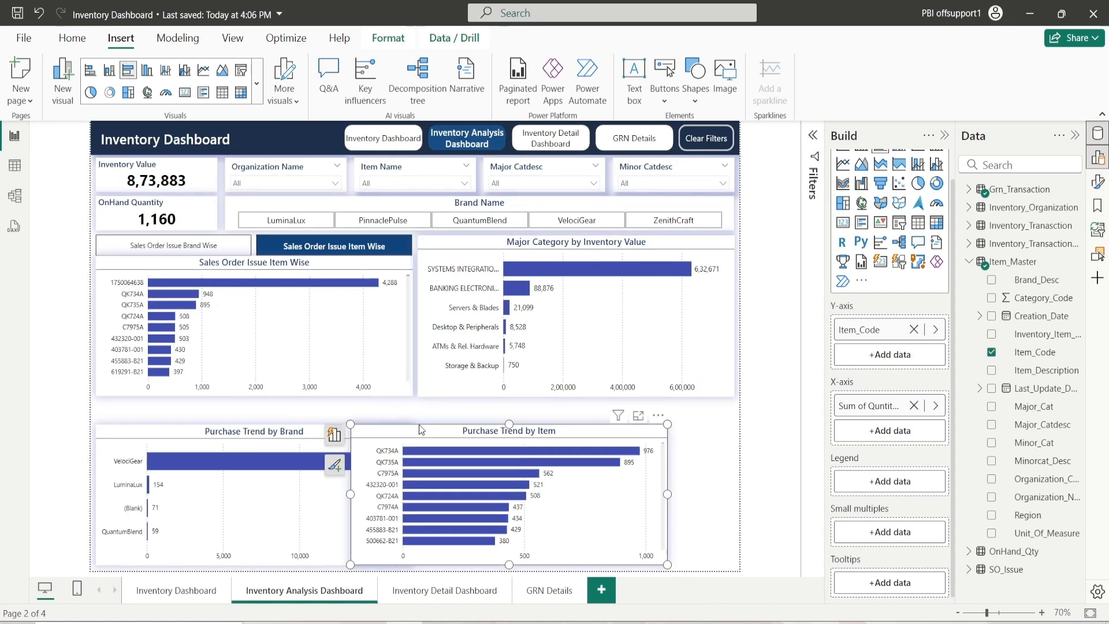
left_click_drag(397, 435, 371, 434)
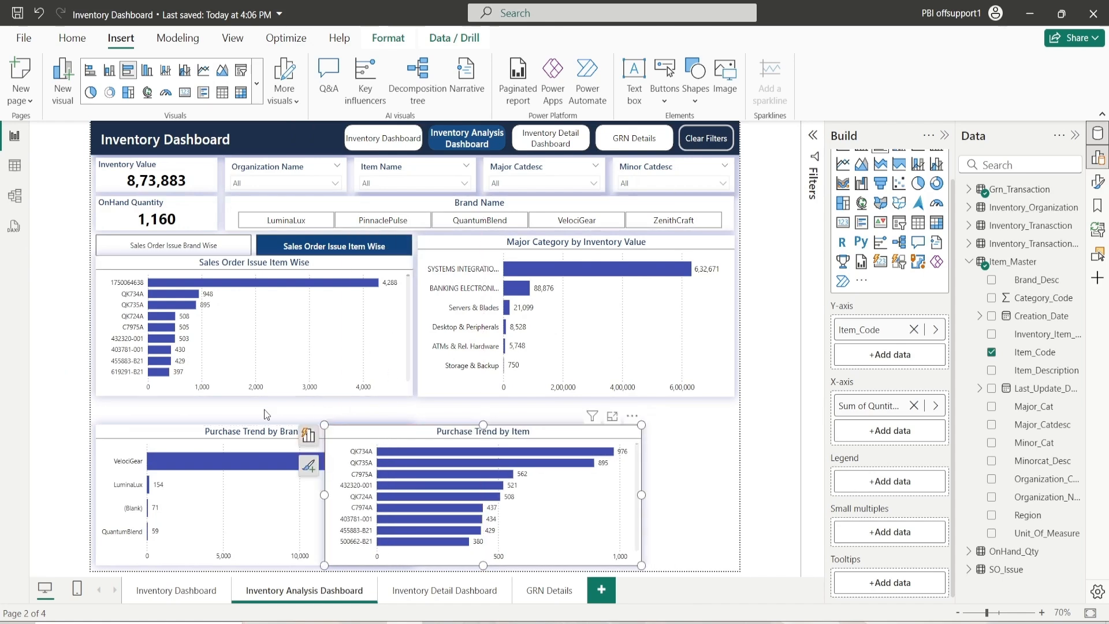
left_click_drag(427, 499, 392, 500)
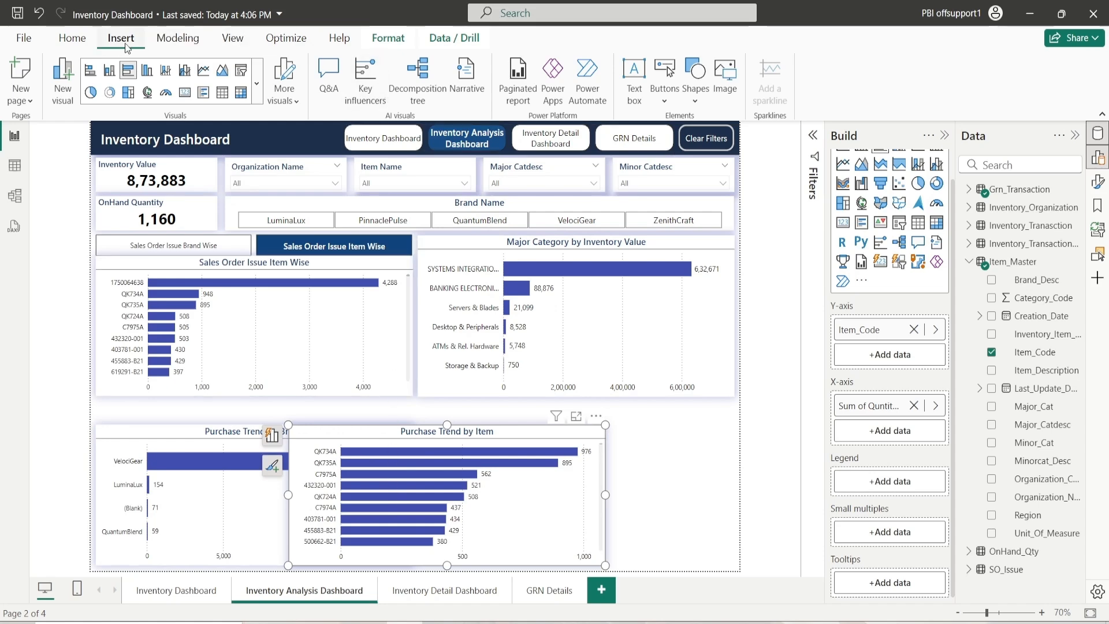
Step: Insert a bookmark navigator and place it between the Sales Order Issue chart and the purchase trend charts
left_click(659, 100)
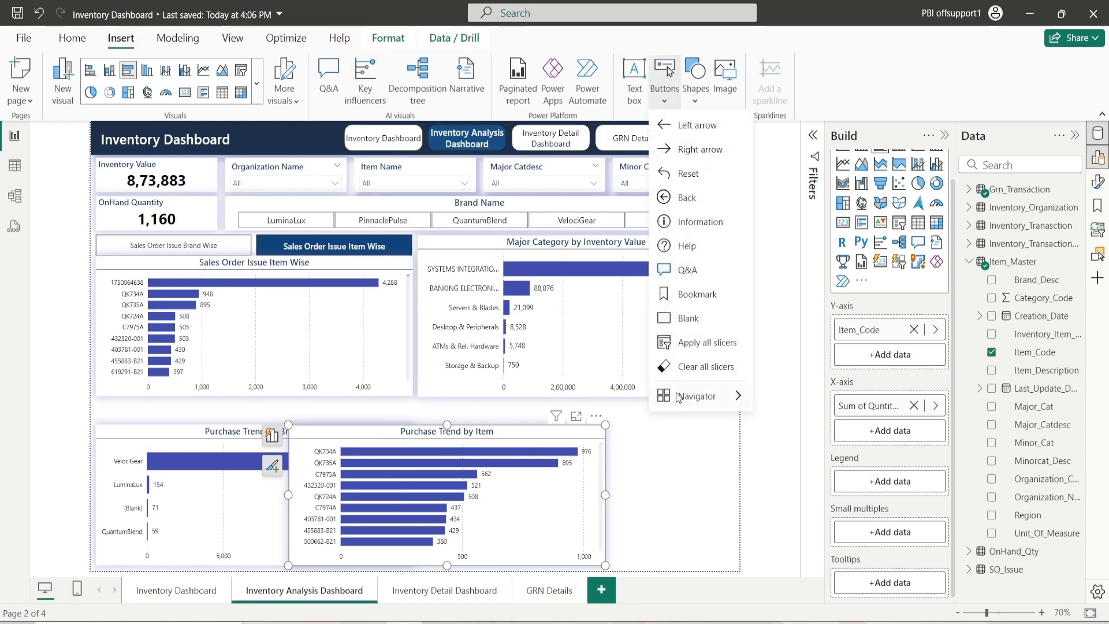
mouse_move(684, 398)
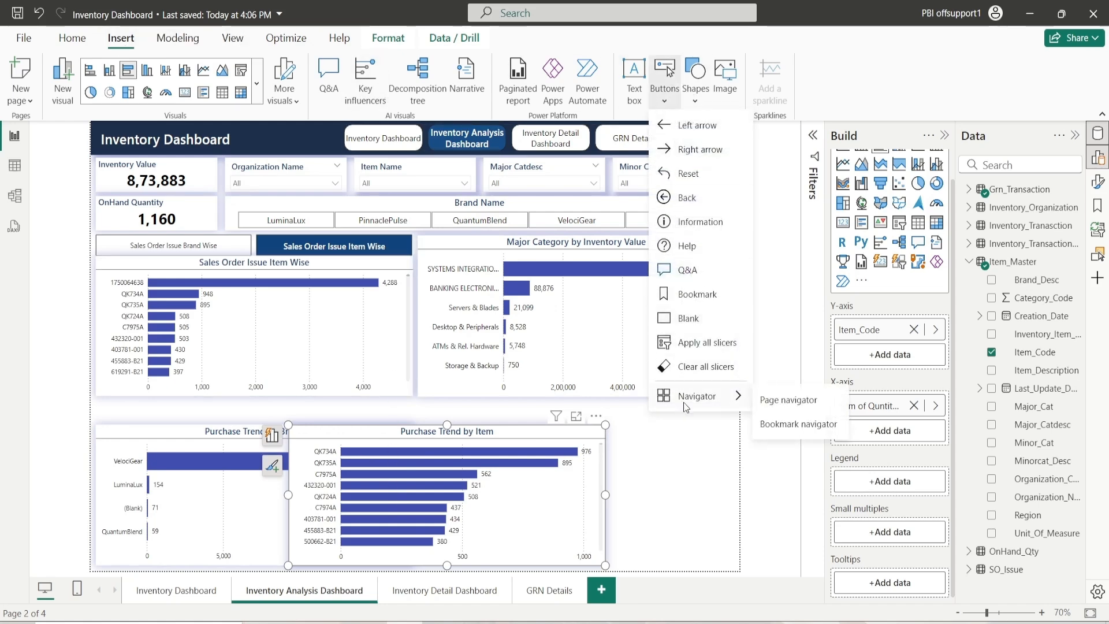
left_click(799, 425)
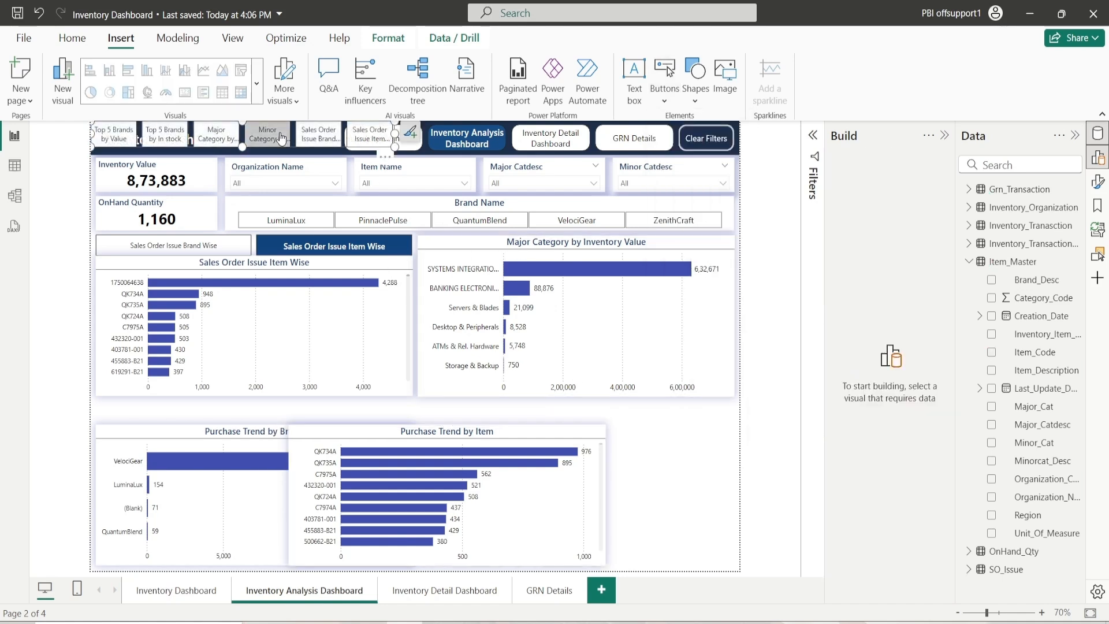
left_click_drag(281, 137, 335, 409)
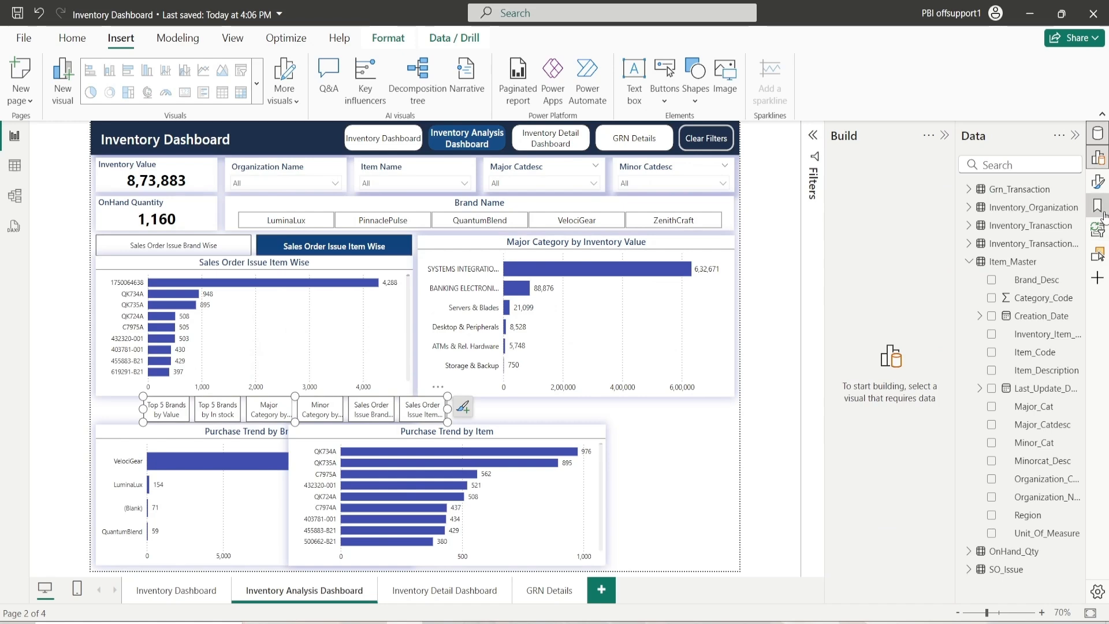
Step: Add two new bookmarks and rename the first one "Purchase Trend by Brand"
left_click(1098, 207)
left_click(1097, 255)
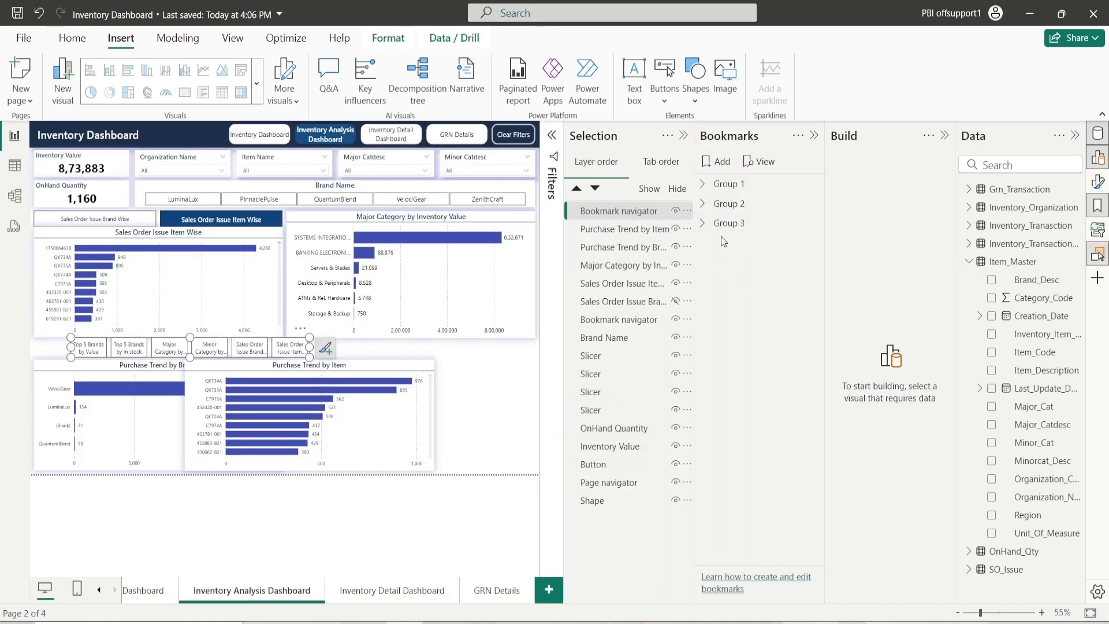
left_click(723, 161)
left_click(722, 162)
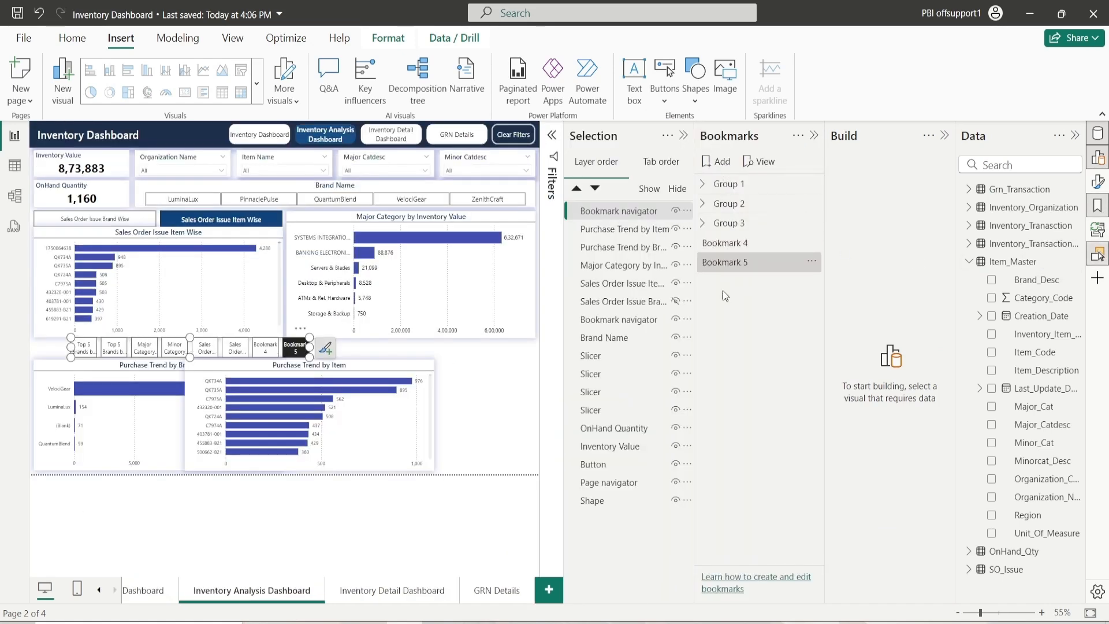
double_click(732, 242)
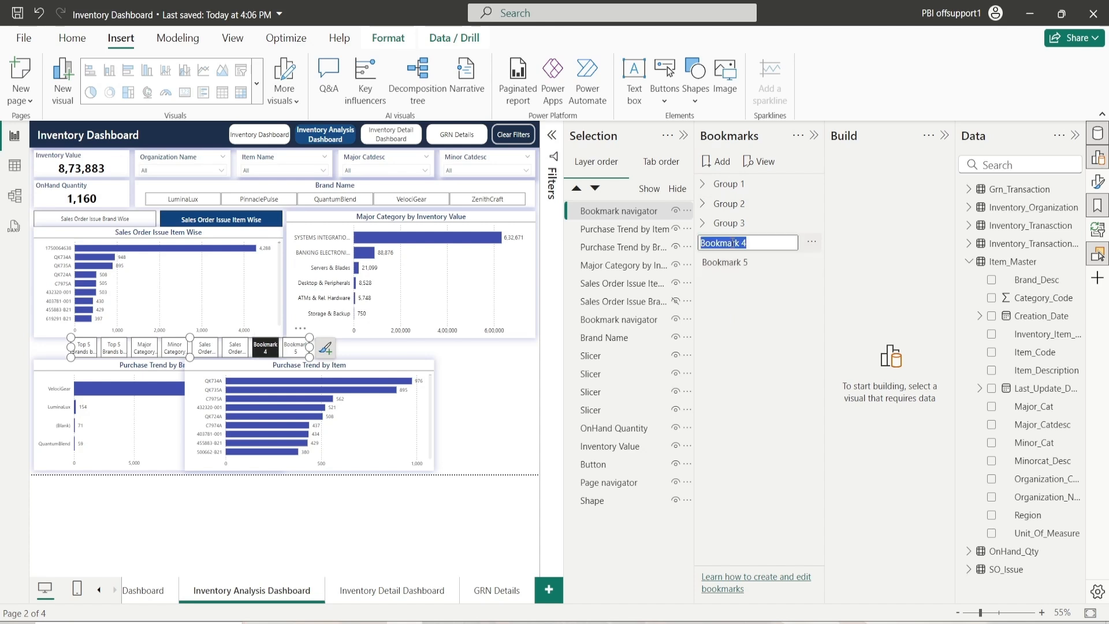
type("Purchase Trend by")
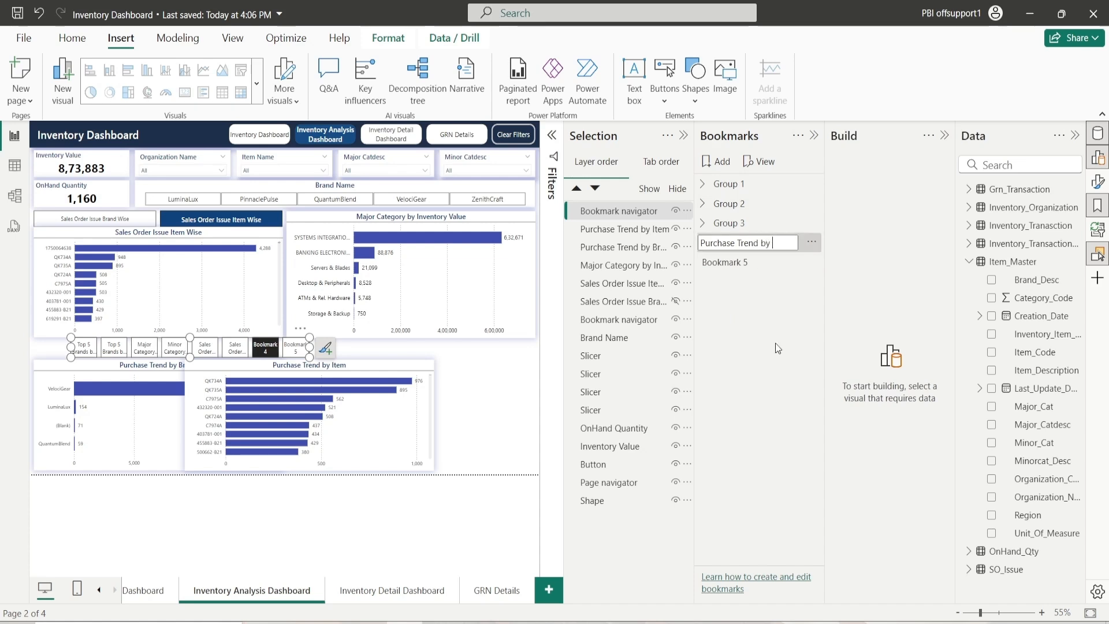
type(" Brand")
key("Return")
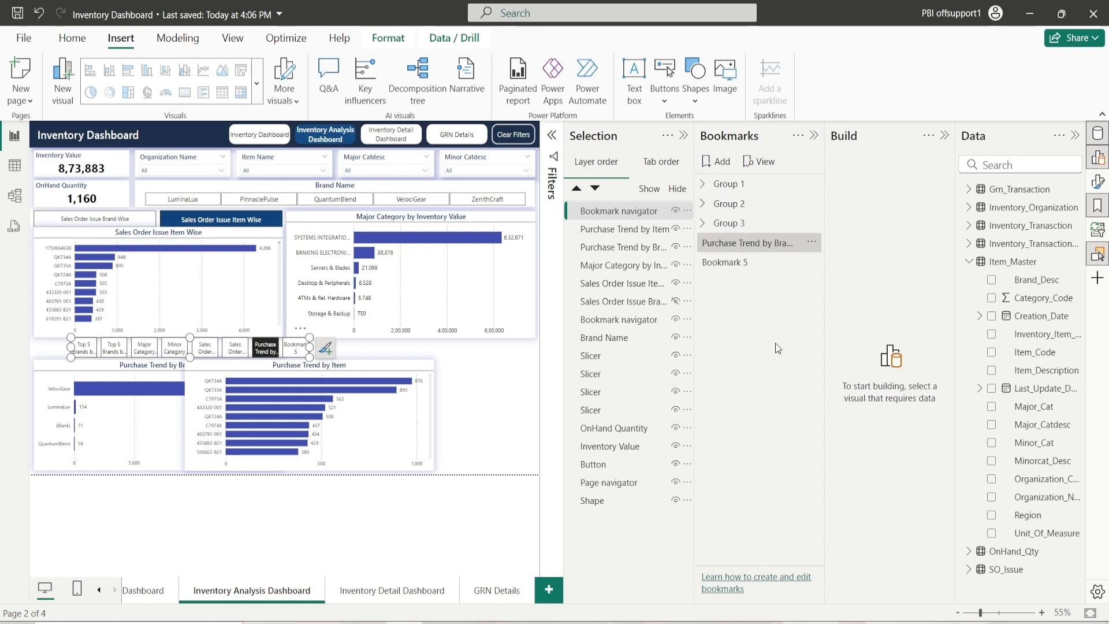
Step: Rename the second new bookmark "Purchase Trend by Item", reusing the first bookmark's name text
double_click(761, 243)
key("ctrl+c")
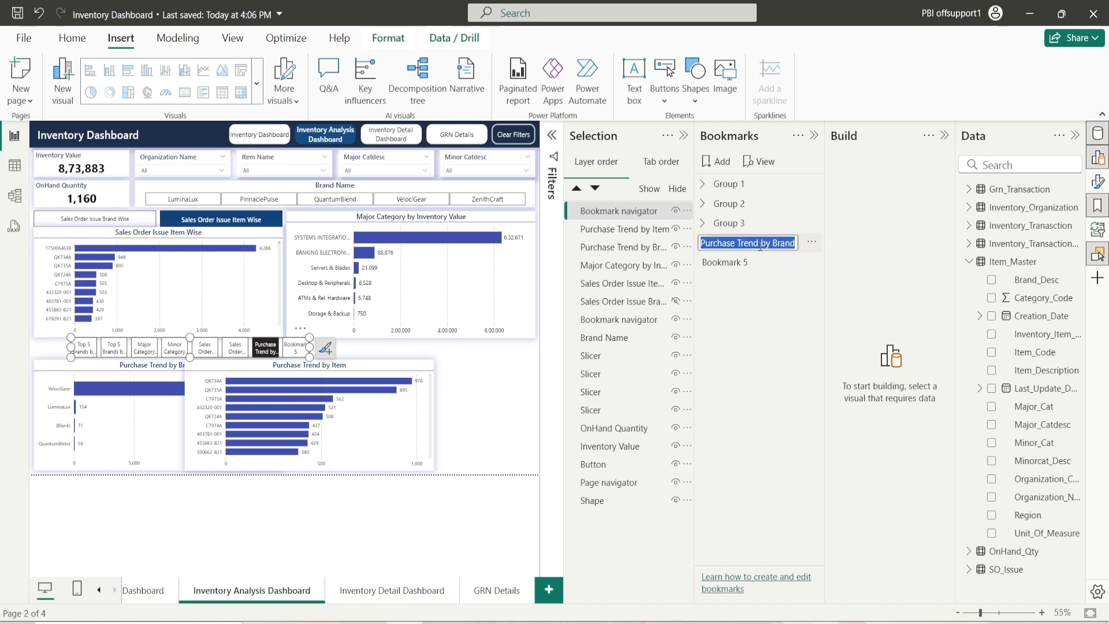
key("Return")
double_click(746, 262)
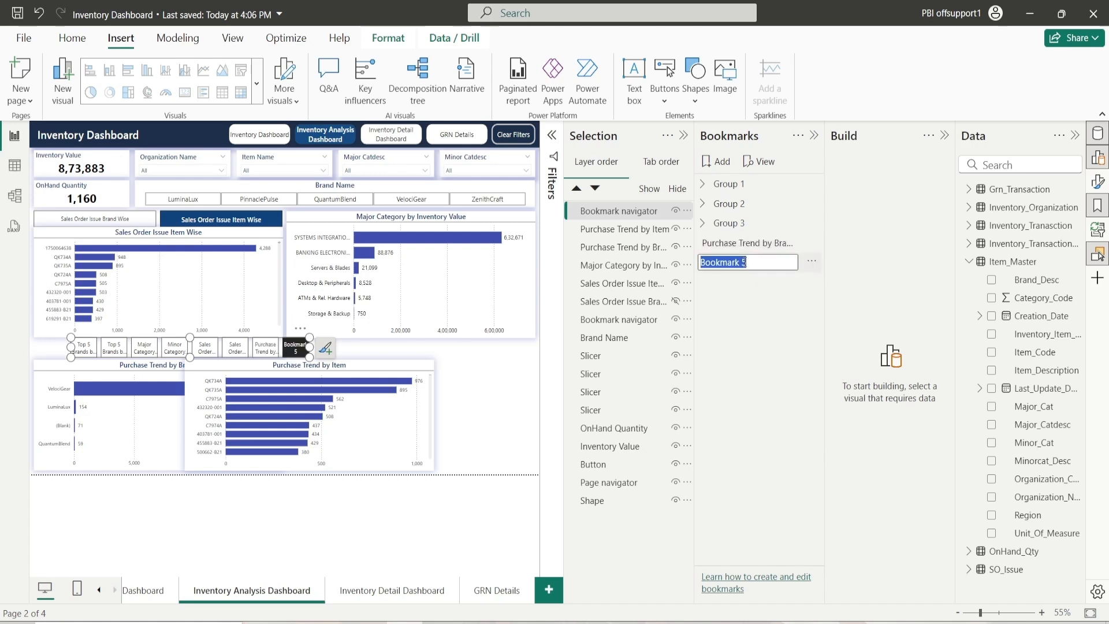
key("ctrl+v")
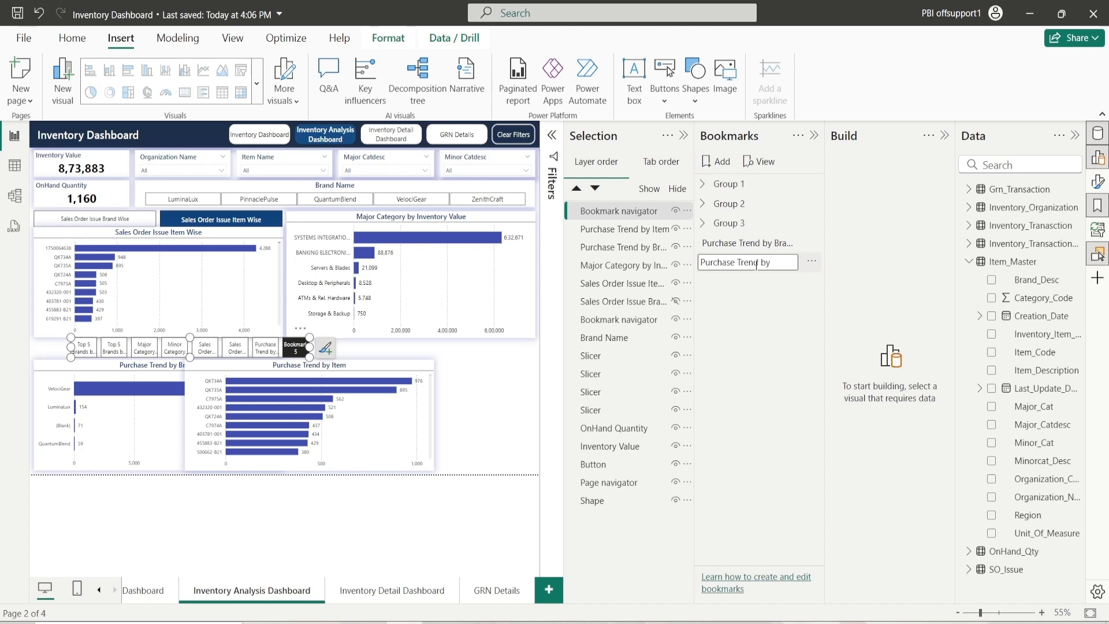
type("Item")
key("Return")
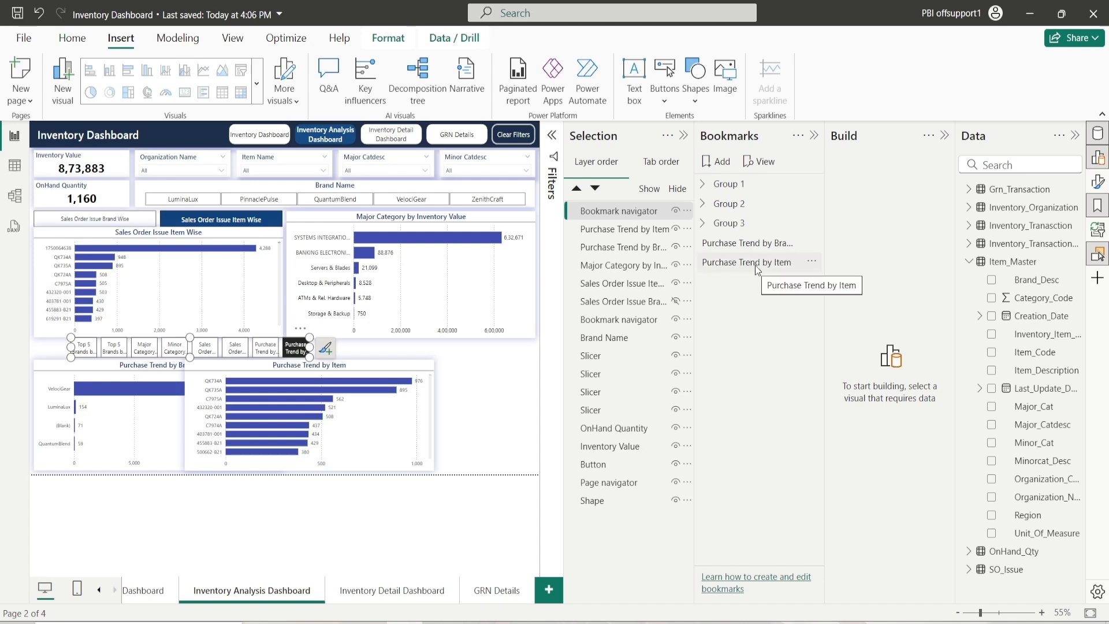
Step: Group the Purchase Trend by Brand and Purchase Trend by Item bookmarks and expand the new group
left_click(744, 267)
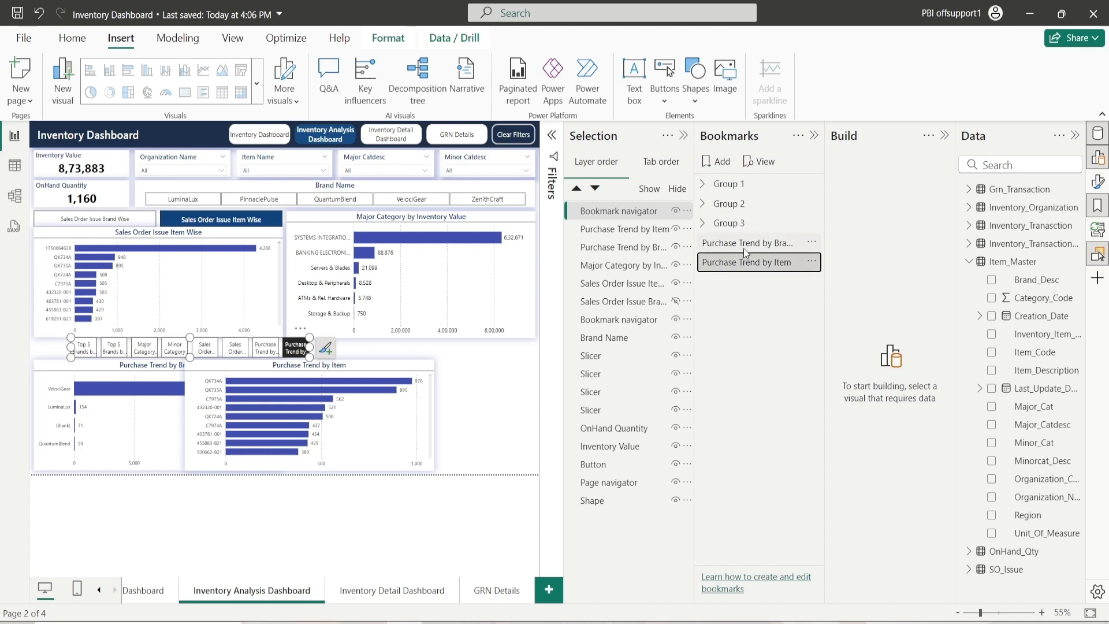
left_click(810, 245)
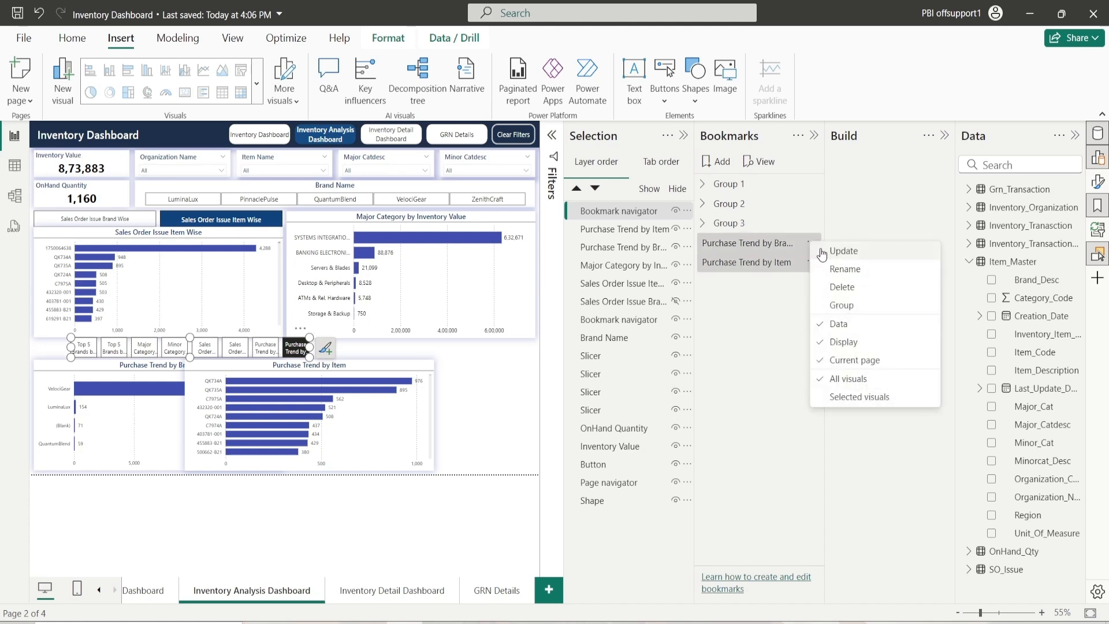
left_click(861, 301)
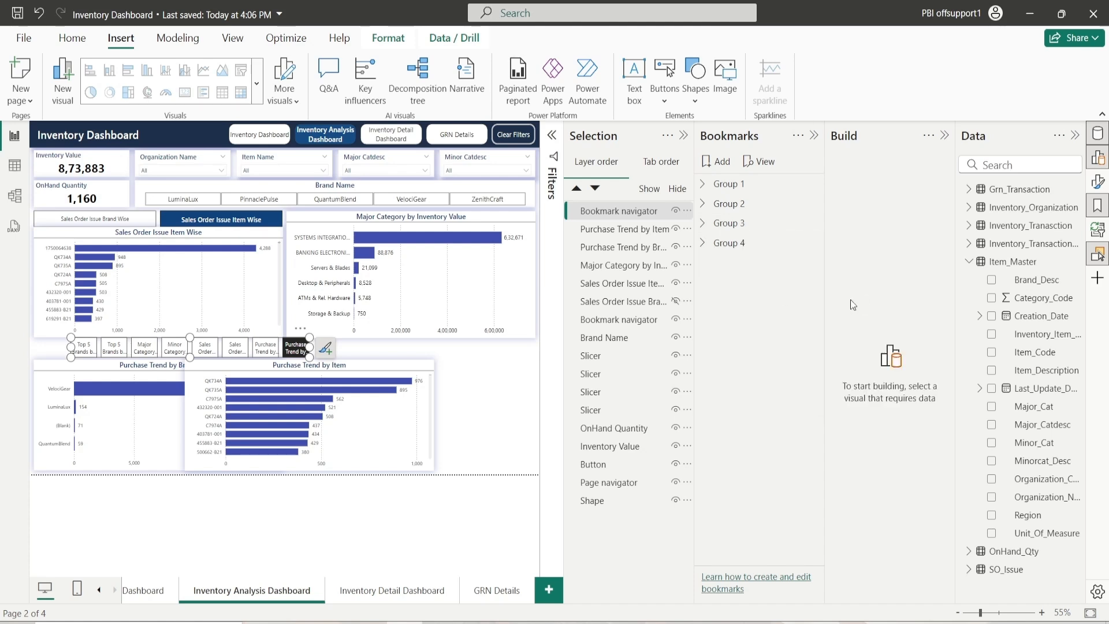
left_click(713, 248)
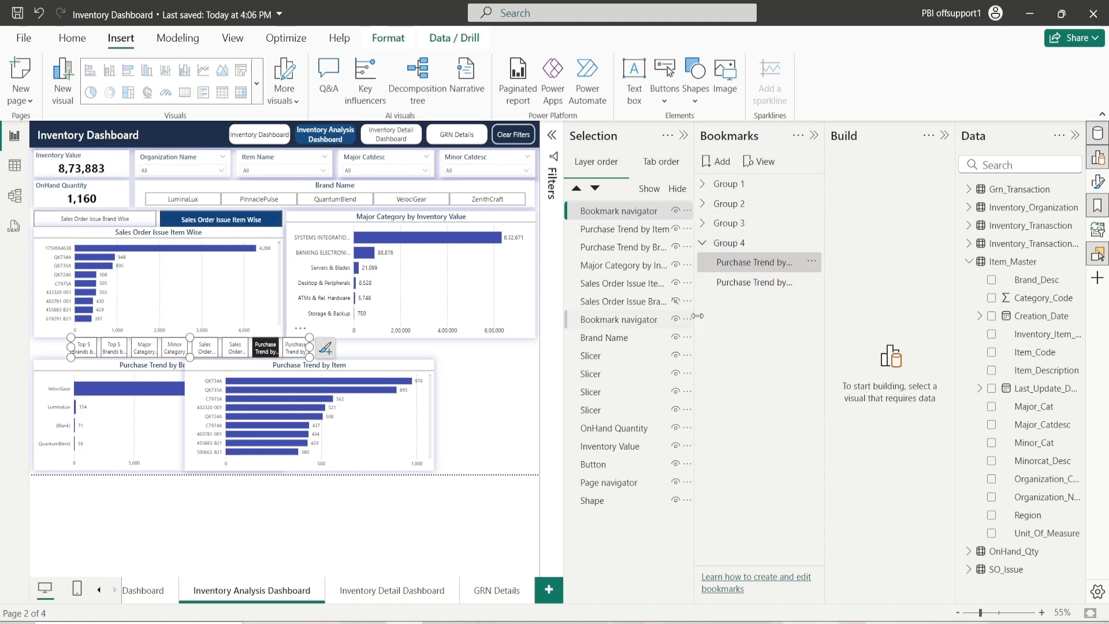
Step: Set the new bookmark navigator to show only the bookmarks of Group 4
left_click(603, 216)
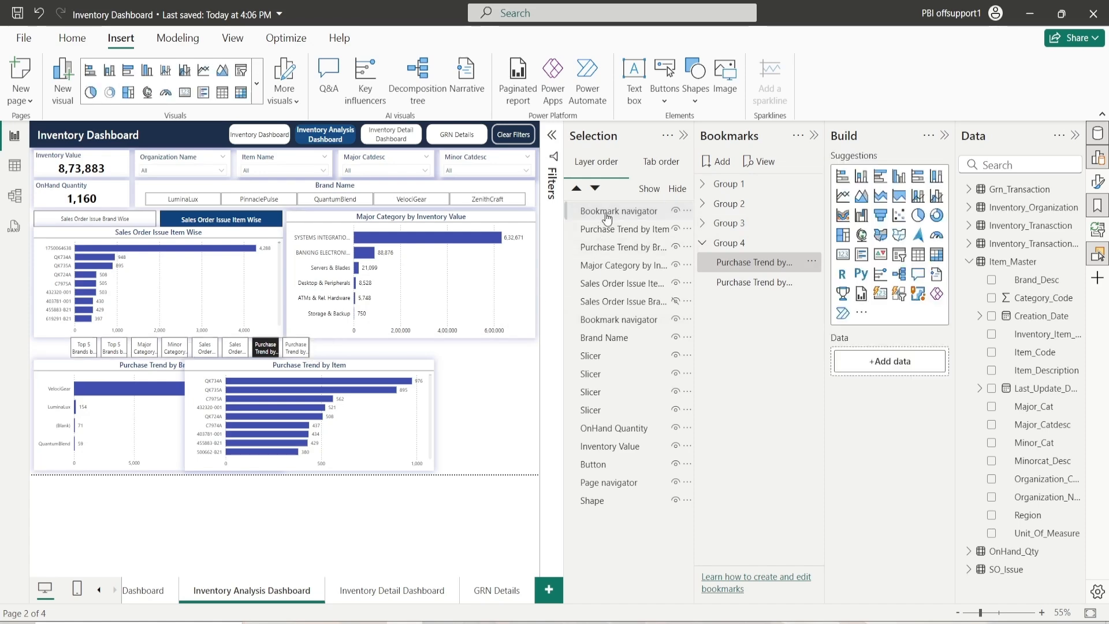
left_click(1097, 184)
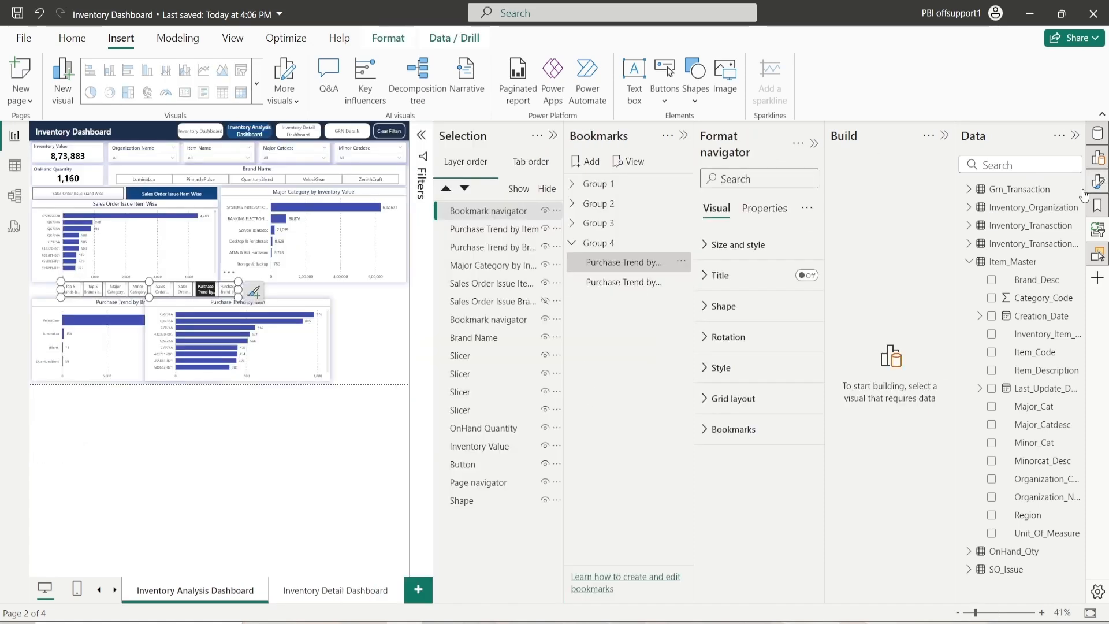
left_click(946, 137)
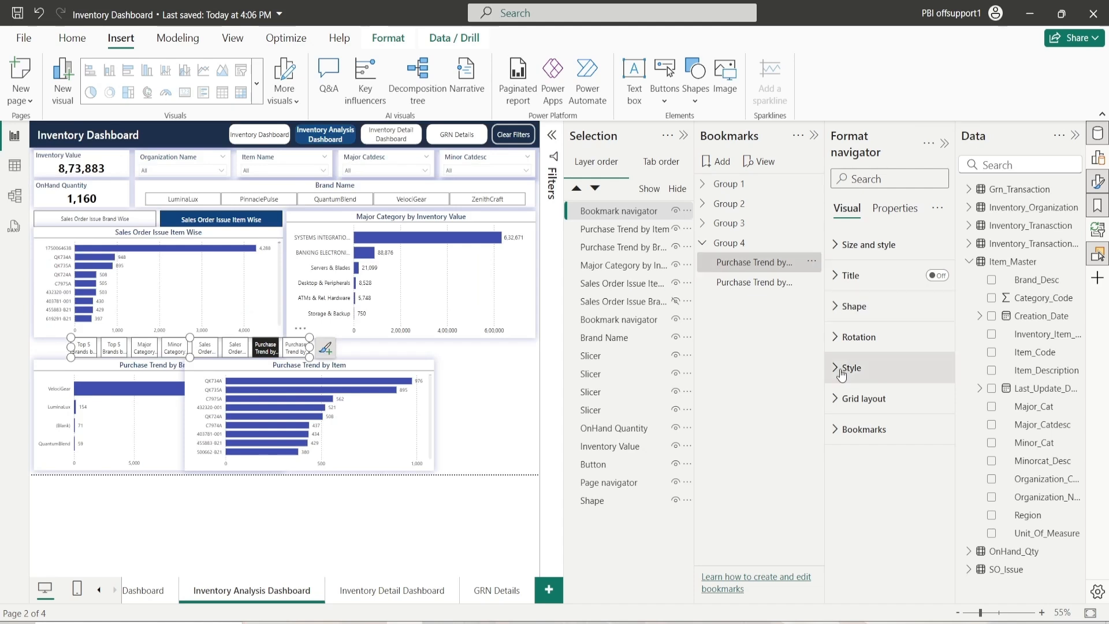
left_click(851, 428)
left_click(864, 486)
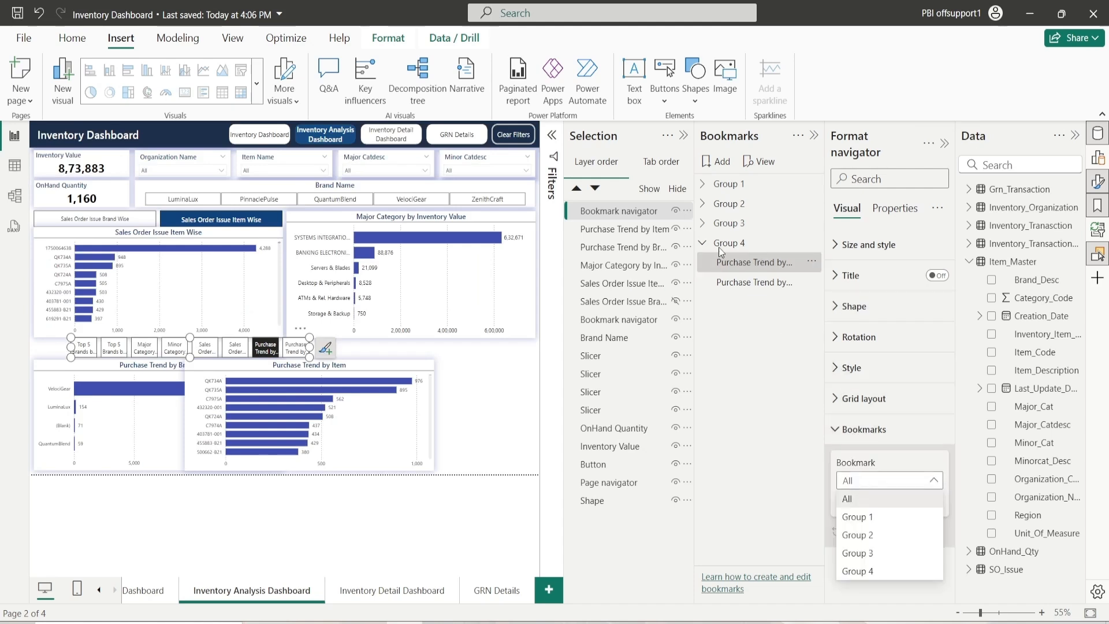
left_click(849, 571)
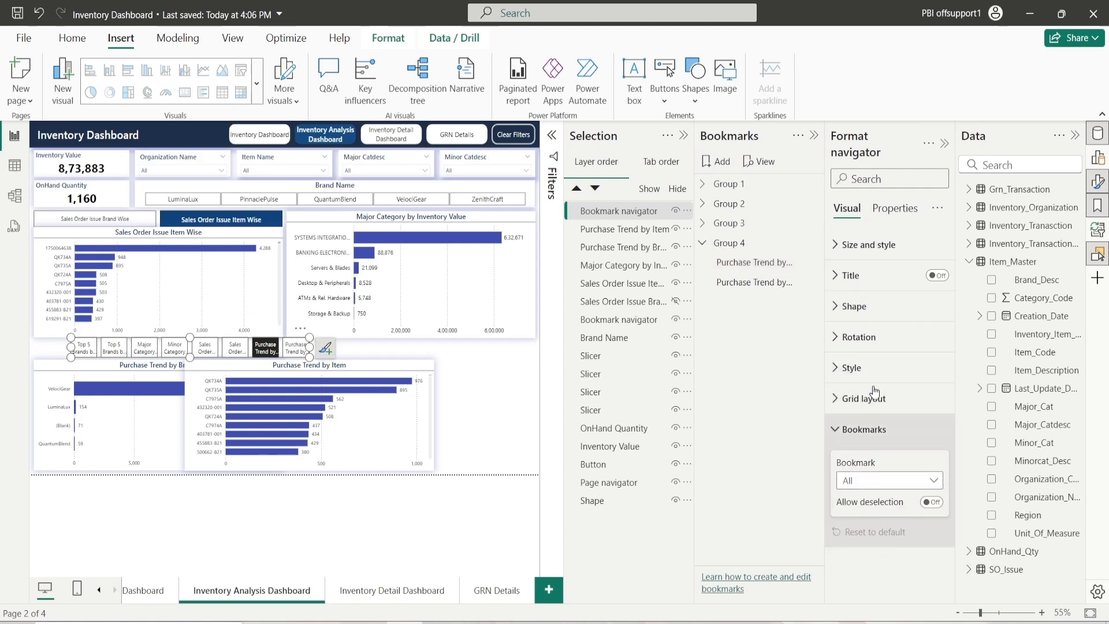
left_click(946, 143)
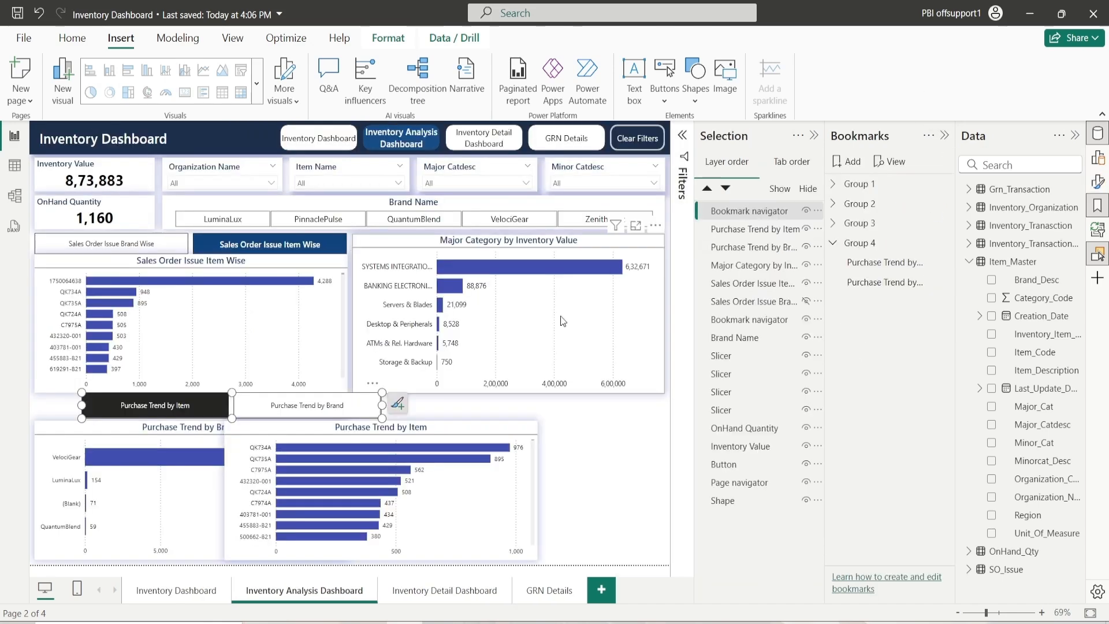
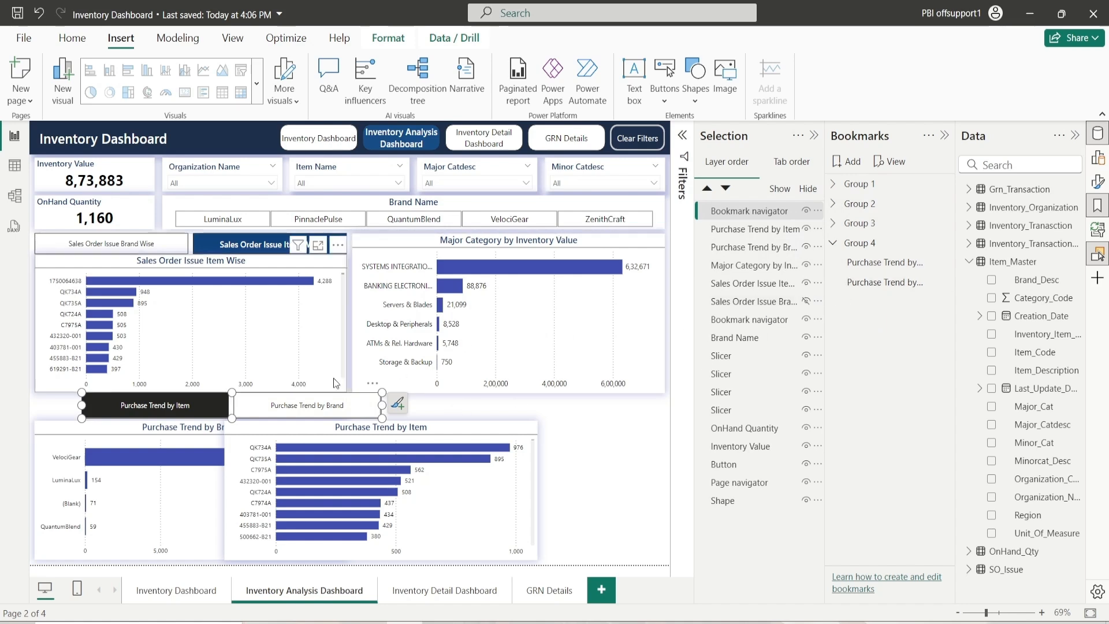
Step: Select both Purchase Trend charts and move the Purchase Trend by Brand bookmark above Purchase Trend by Item in Group 4
left_click(775, 243, "shift")
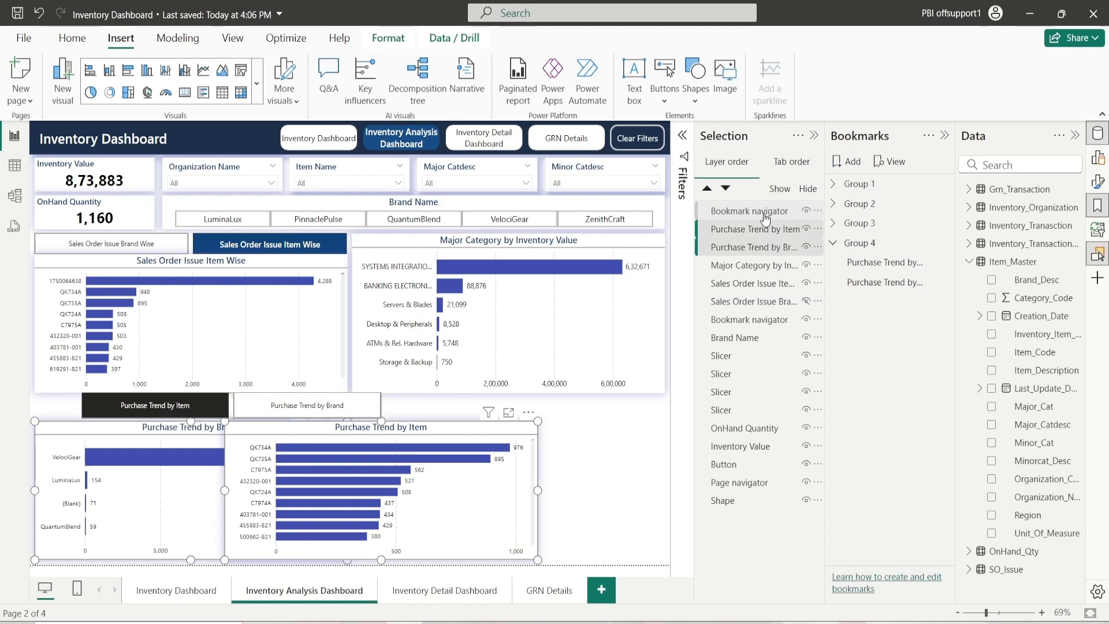
left_click(763, 212, "ctrl")
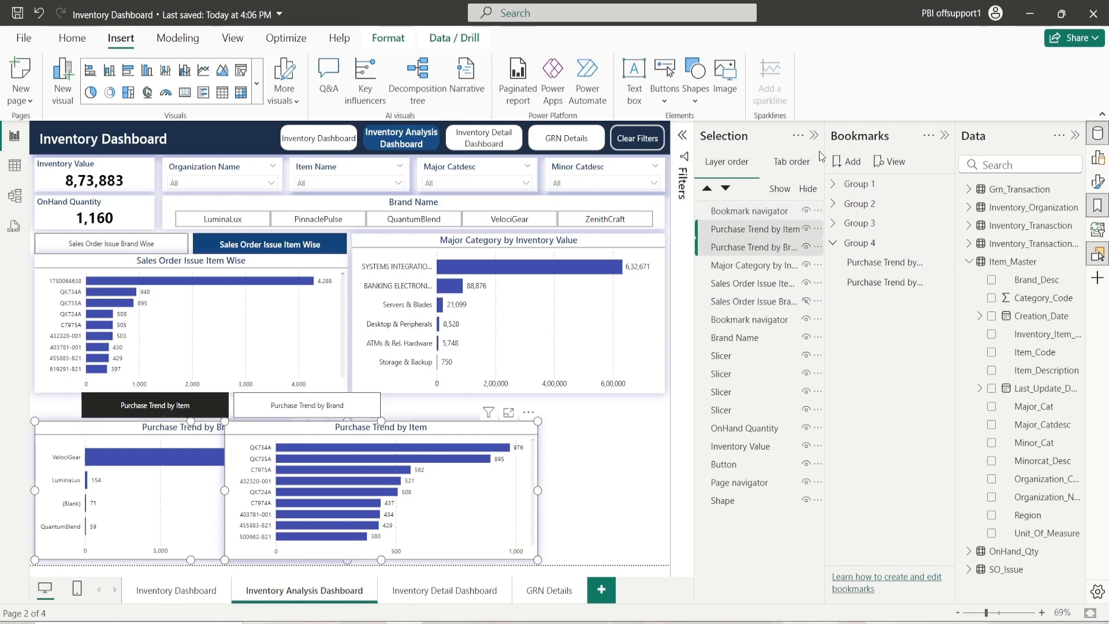
left_click_drag(828, 143, 787, 144)
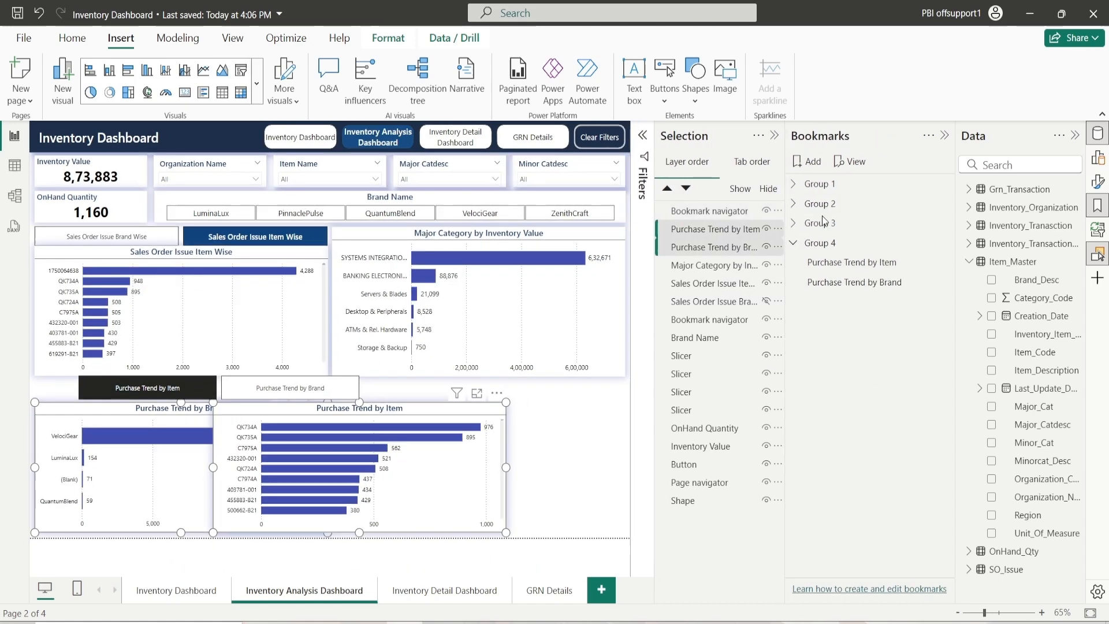
left_click_drag(849, 284, 845, 263)
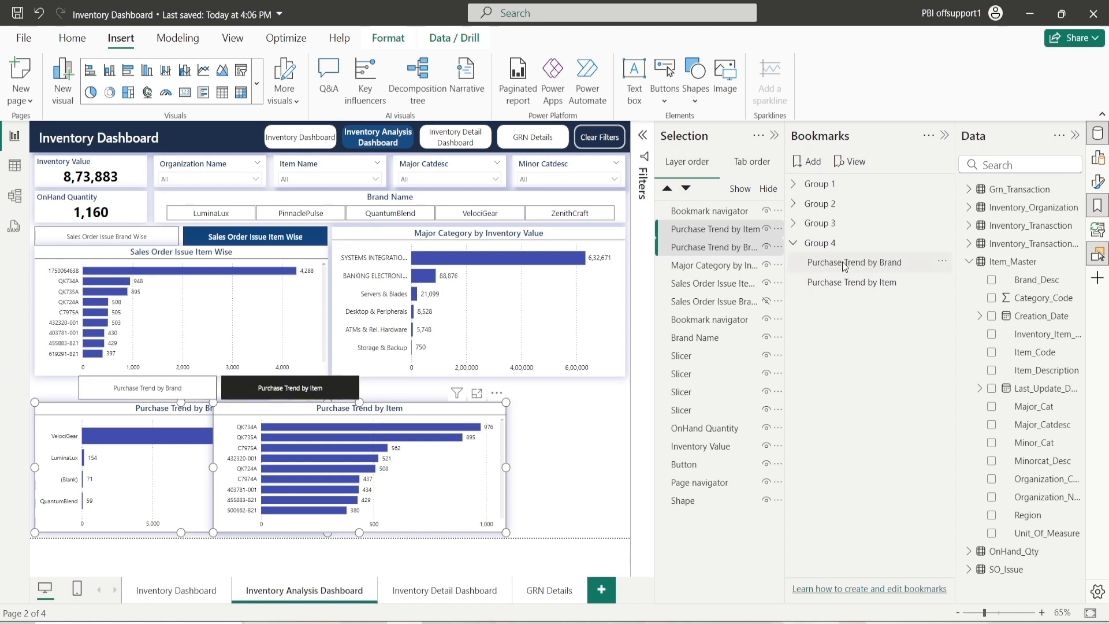
Step: Hide the Purchase Trend by Item chart and update the Purchase Trend by Brand bookmark for selected visuals only, with Data excluded
left_click(767, 229)
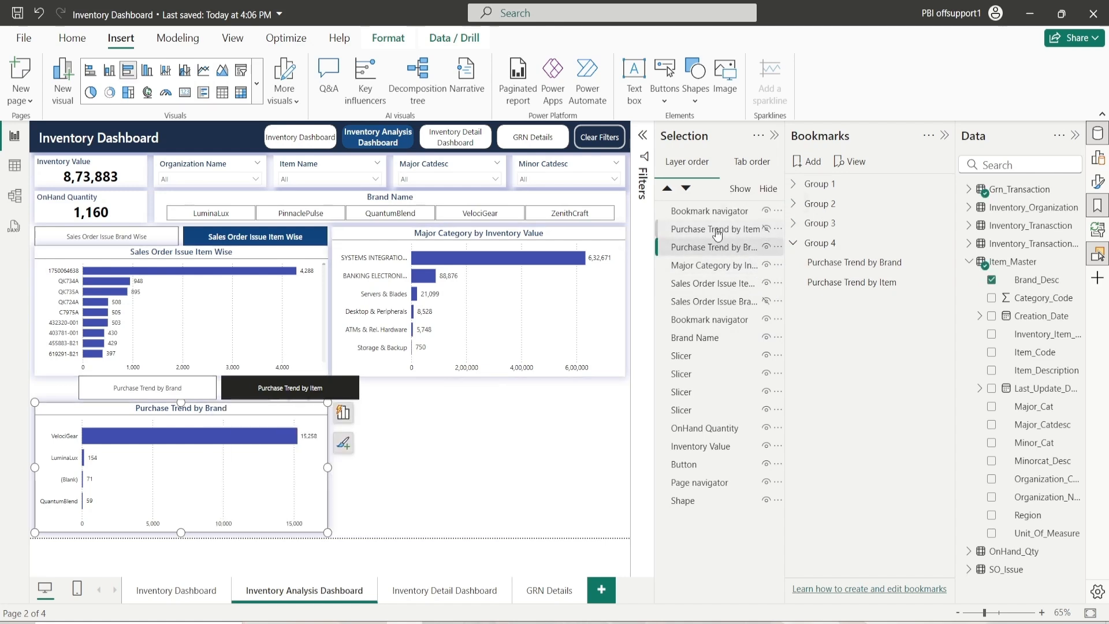
right_click(857, 259)
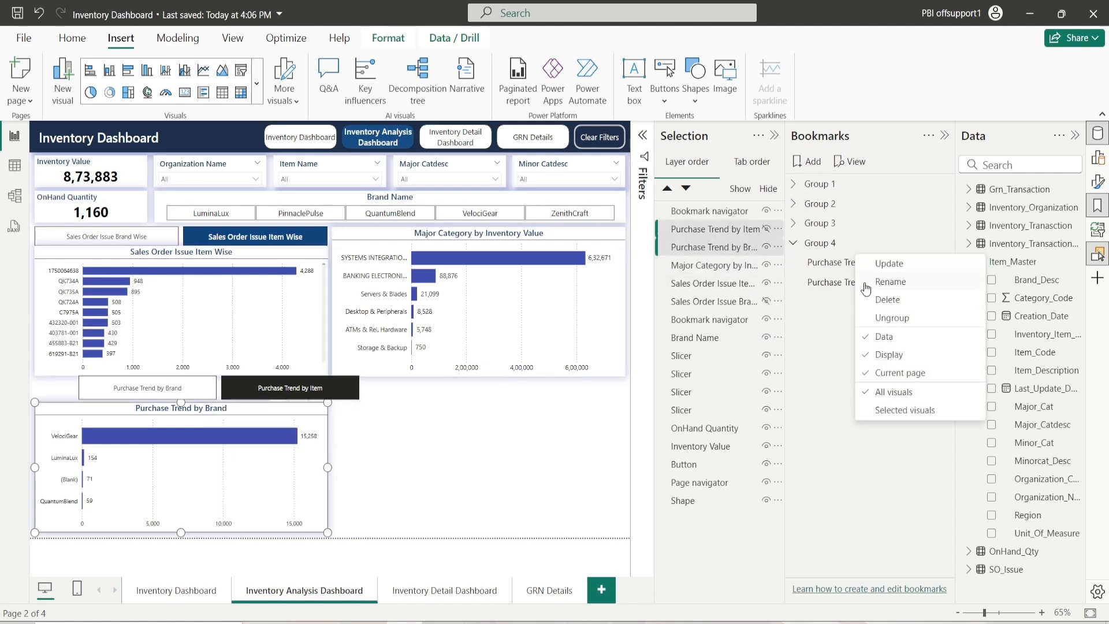
left_click(910, 416)
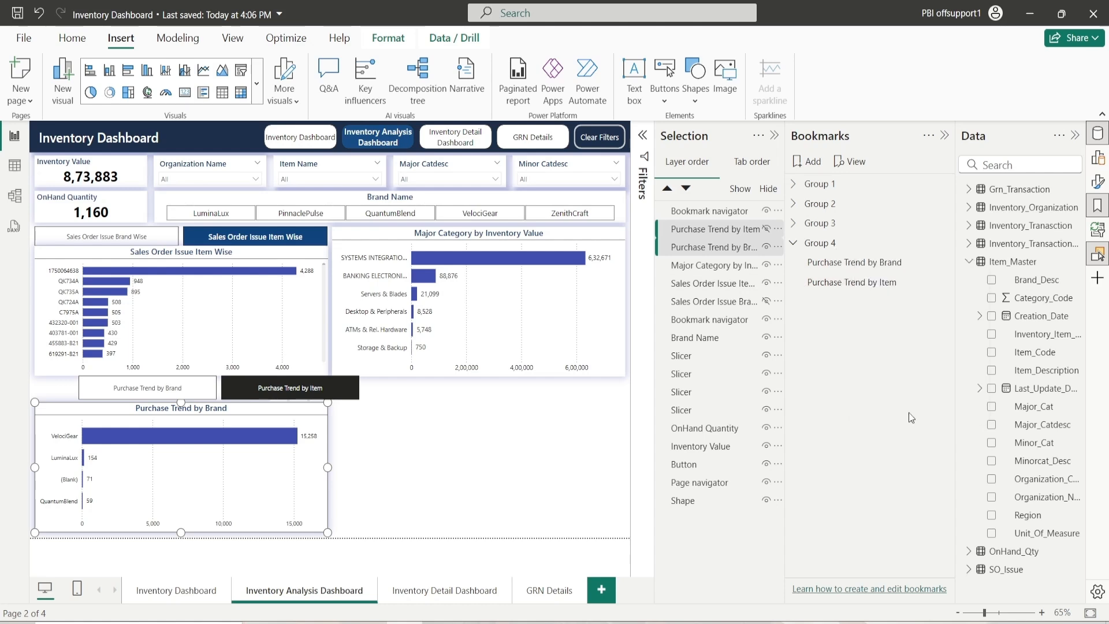
right_click(851, 265)
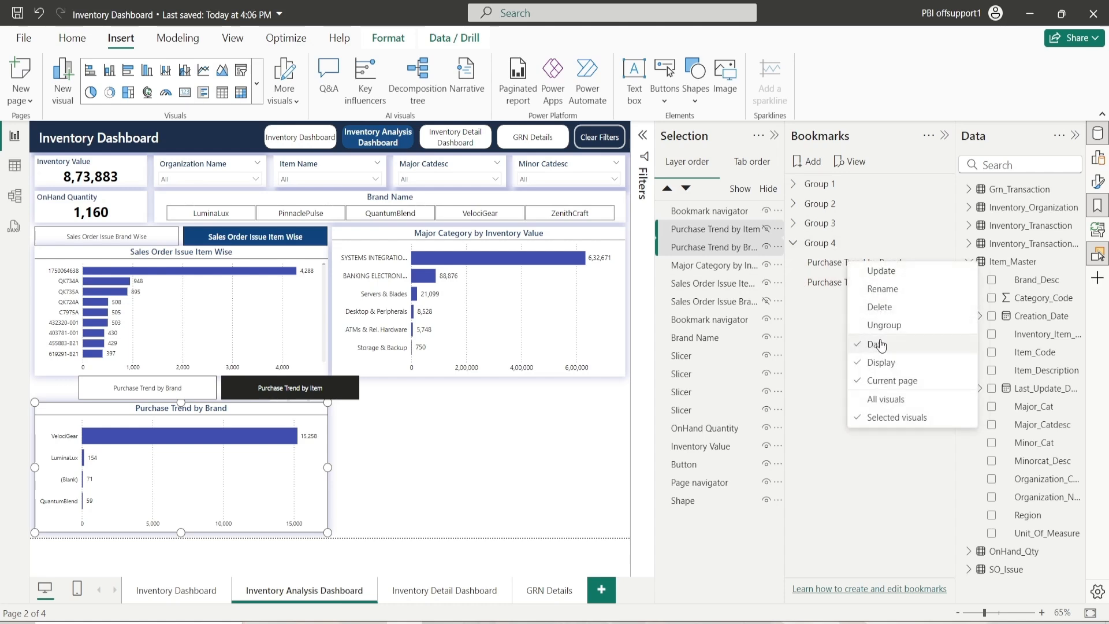
left_click(867, 274)
right_click(868, 274)
left_click(878, 279)
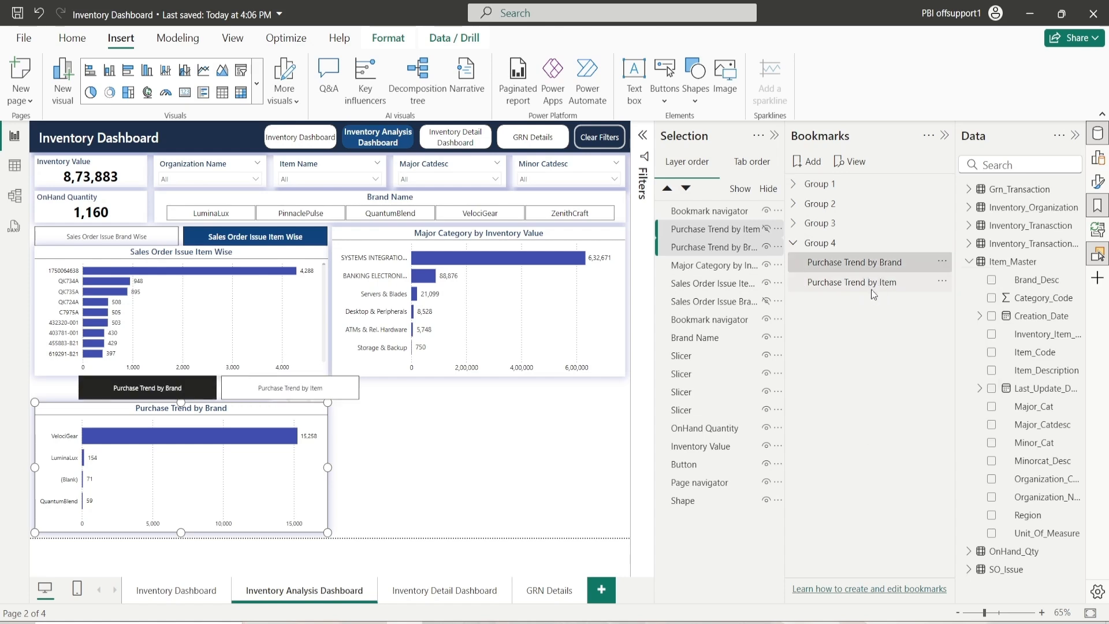
Step: Hide the Purchase Trend by Brand chart and update the Purchase Trend by Item bookmark for selected visuals only, with Data excluded
left_click(861, 281)
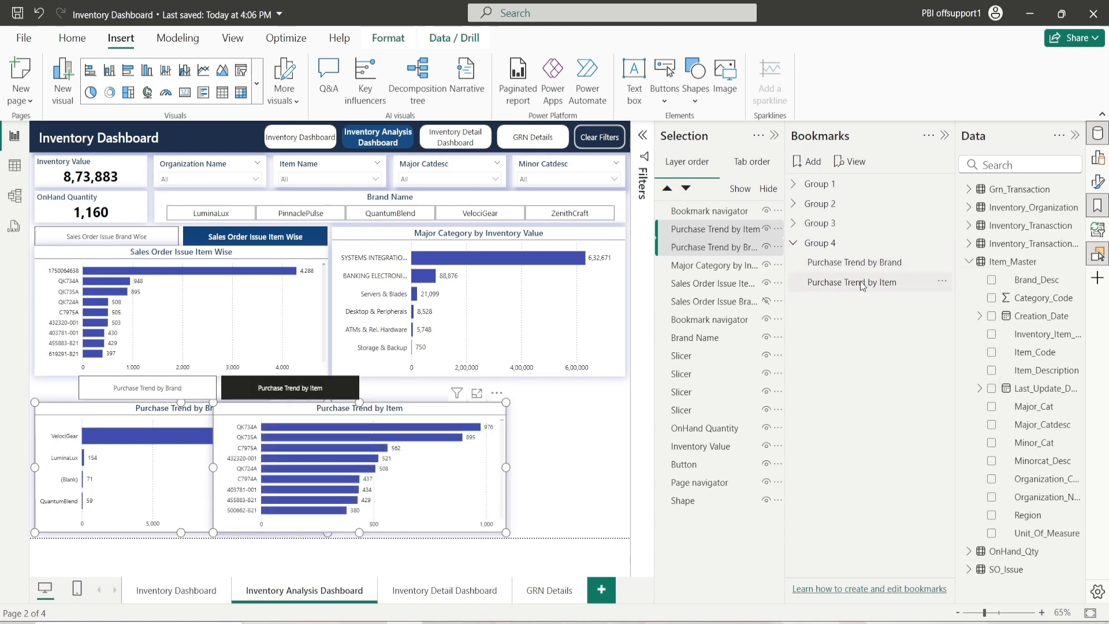
left_click(766, 248)
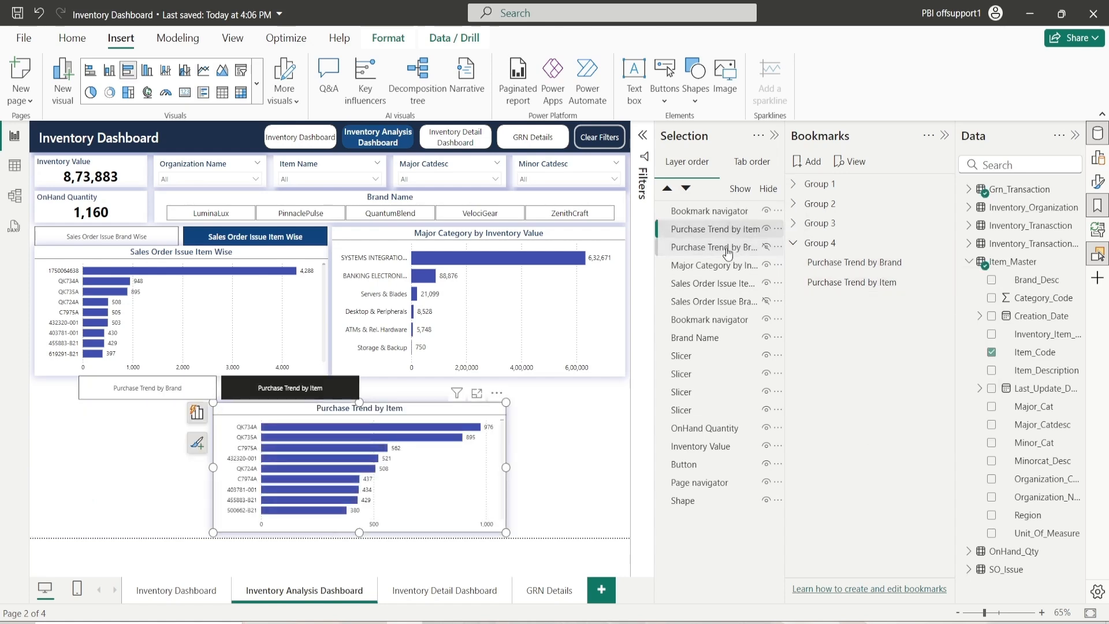
right_click(858, 280)
left_click(884, 442)
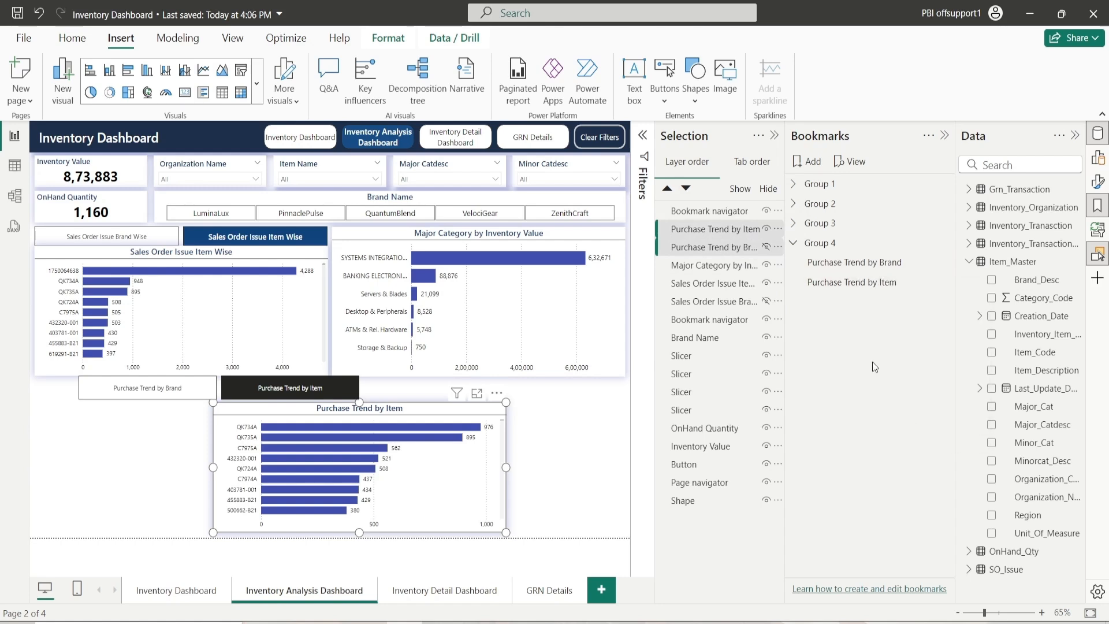
right_click(837, 283)
left_click(861, 367)
right_click(859, 279)
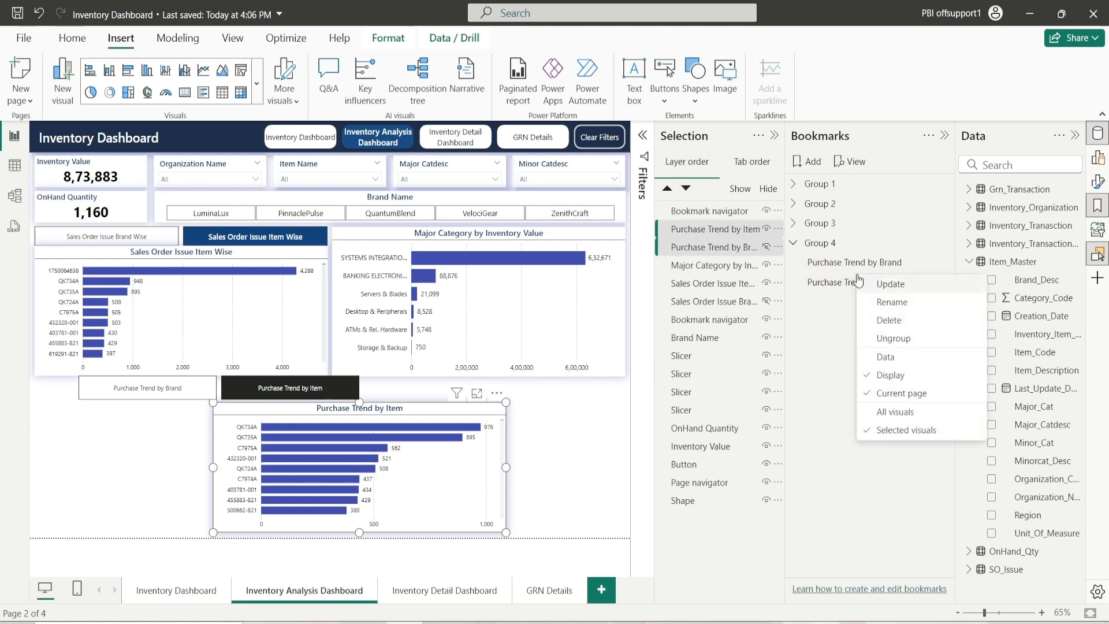
left_click(890, 284)
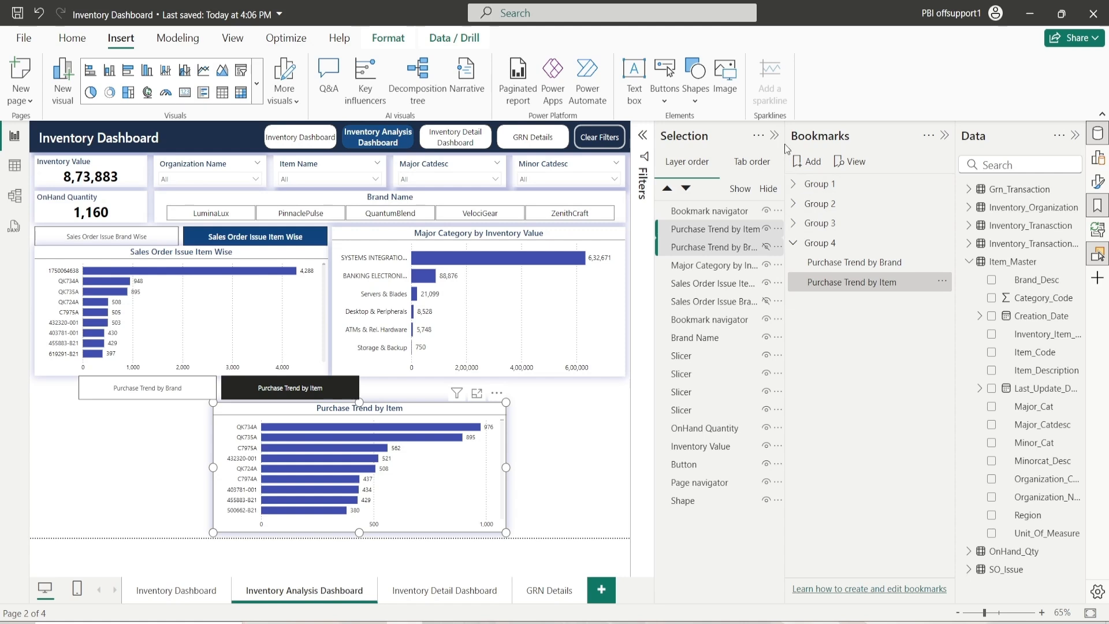
Step: Test the new bookmark navigator by switching between the Purchase Trend by Item and Purchase Trend by Brand views
left_click_drag(790, 144, 828, 144)
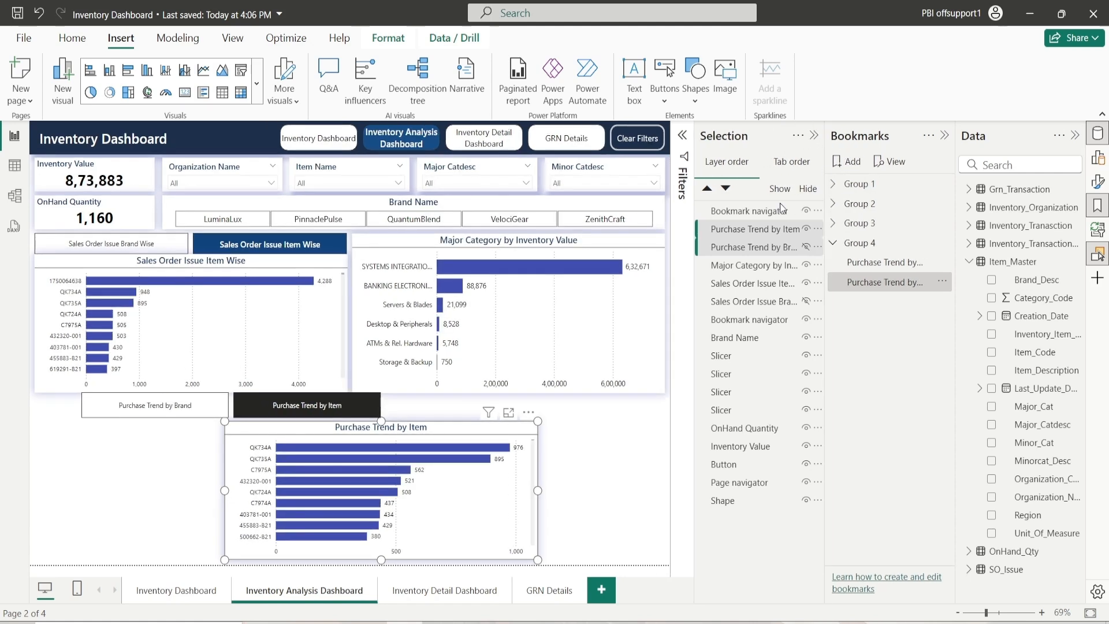
left_click(151, 408)
left_click(292, 404)
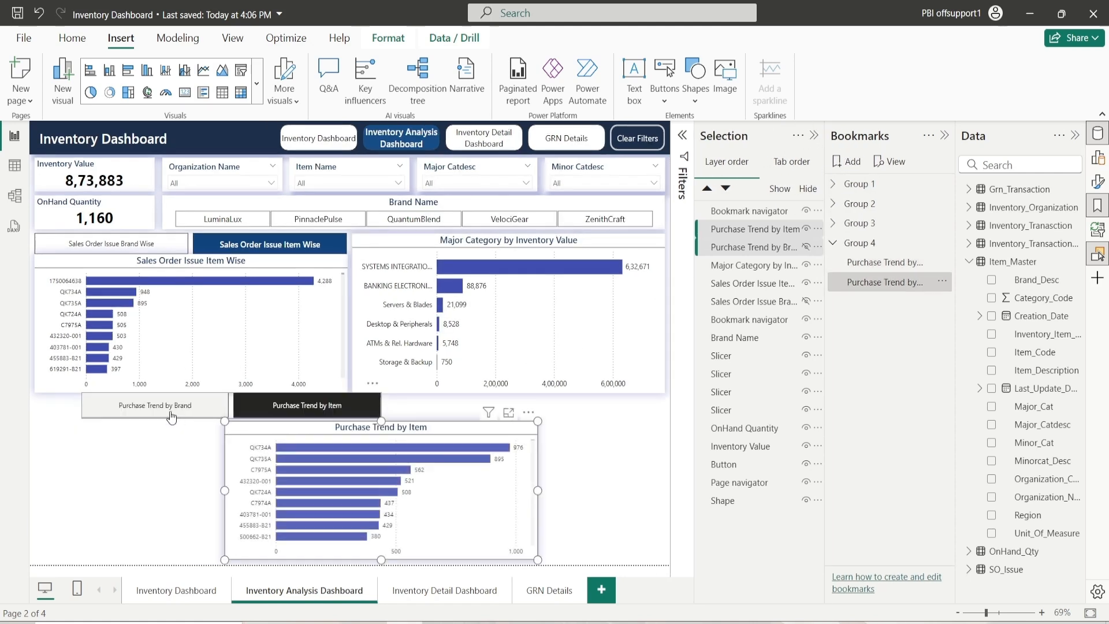
left_click(165, 409)
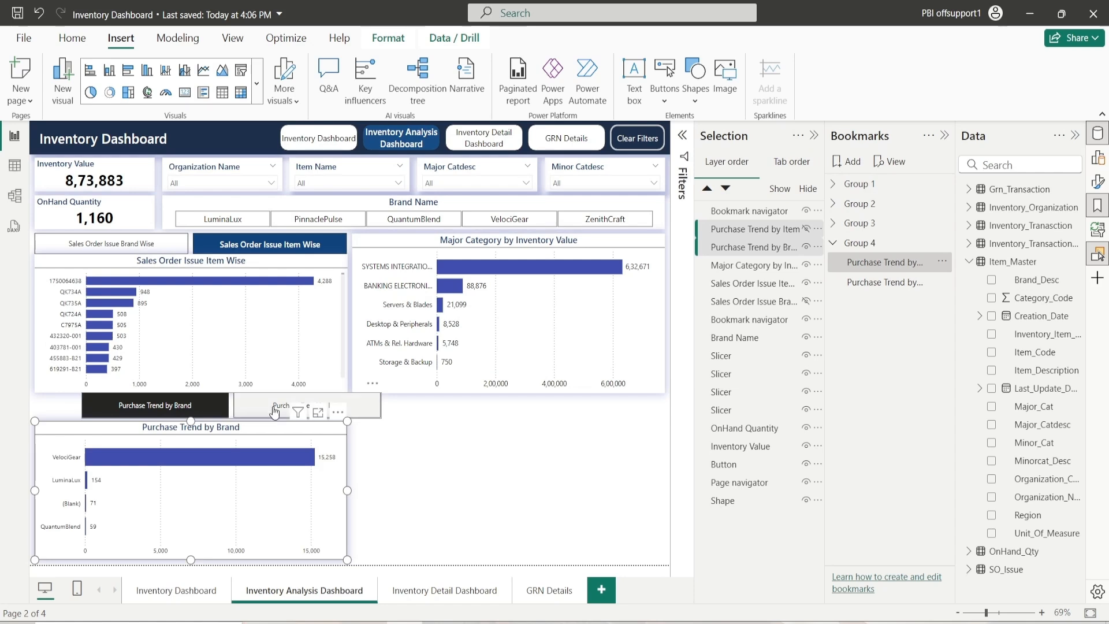
Step: Set the Purchase Trend navigator's height to 40, width to 625 and horizontal position to 10
left_click(814, 136)
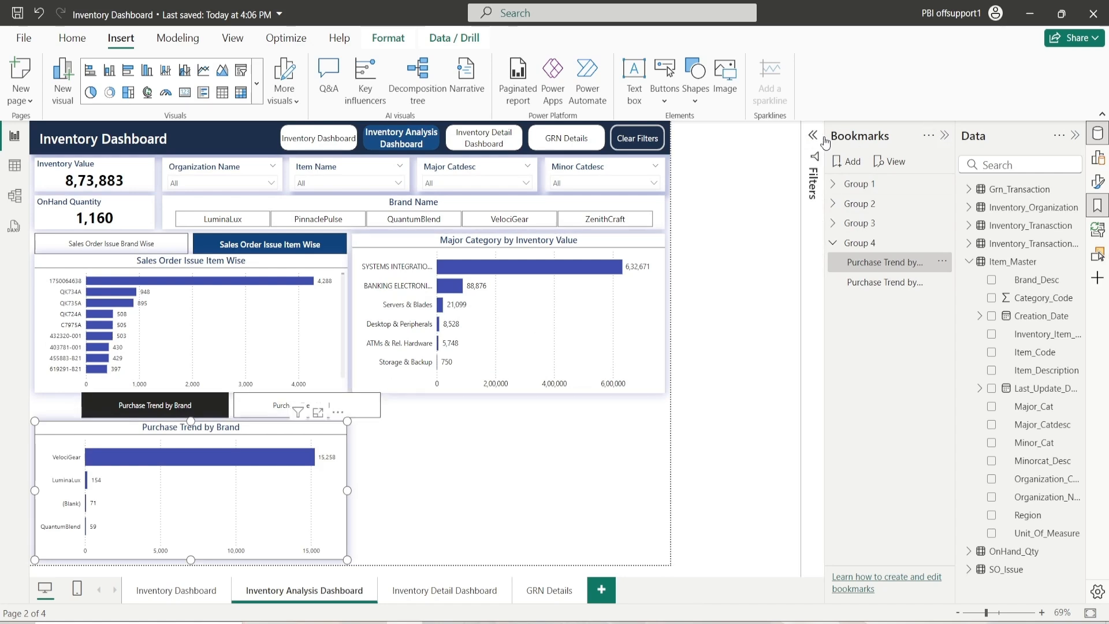
left_click(946, 137)
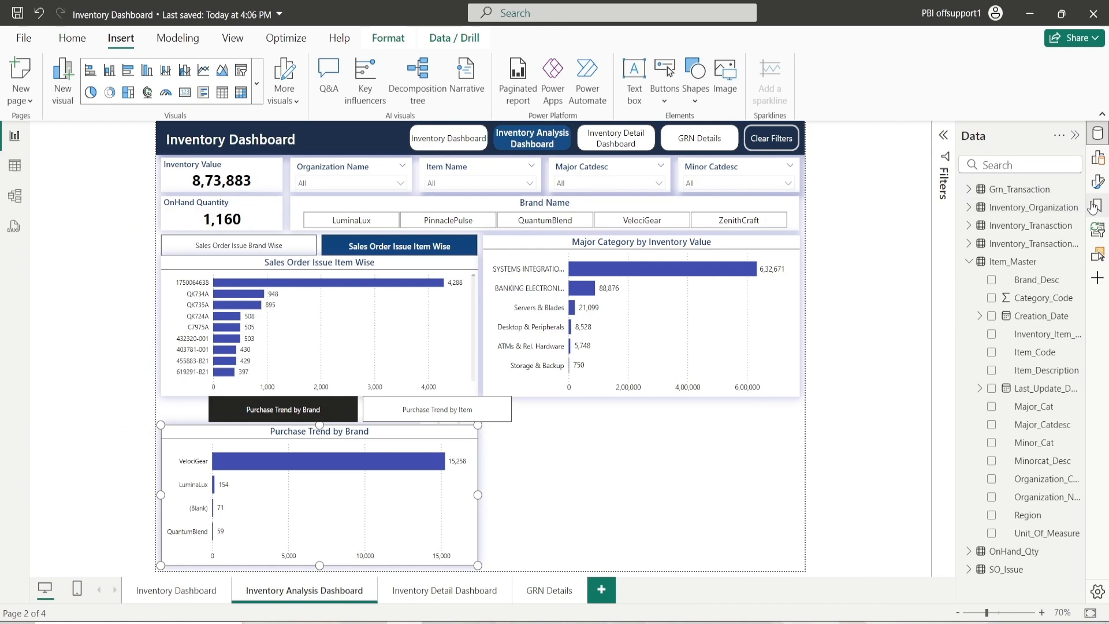
left_click(1098, 182)
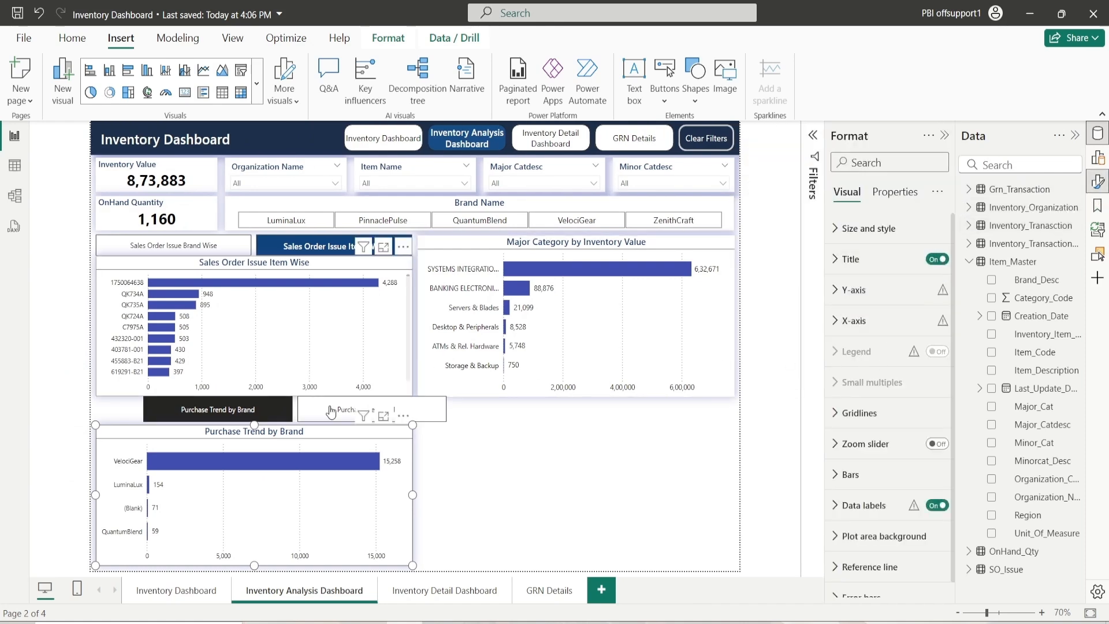
left_click(258, 415)
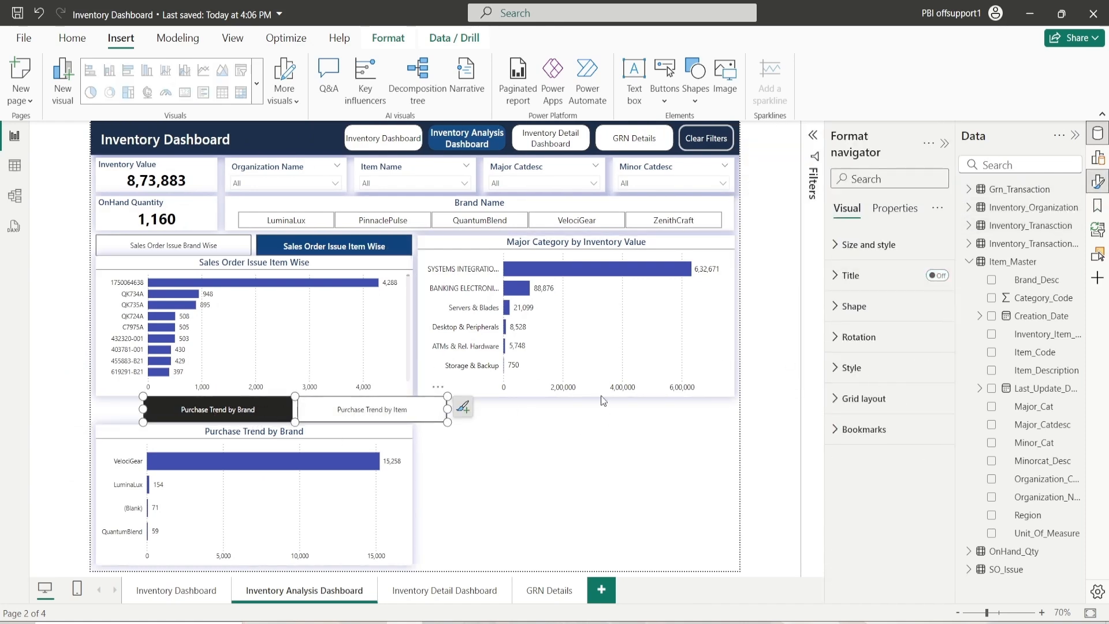
left_click(878, 245)
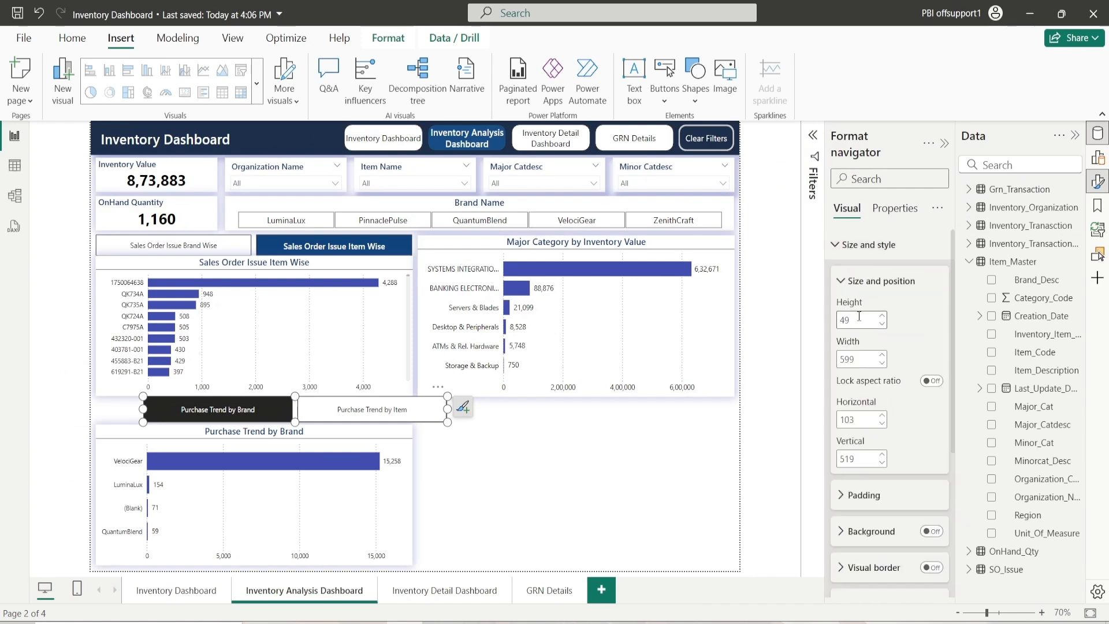
type("40")
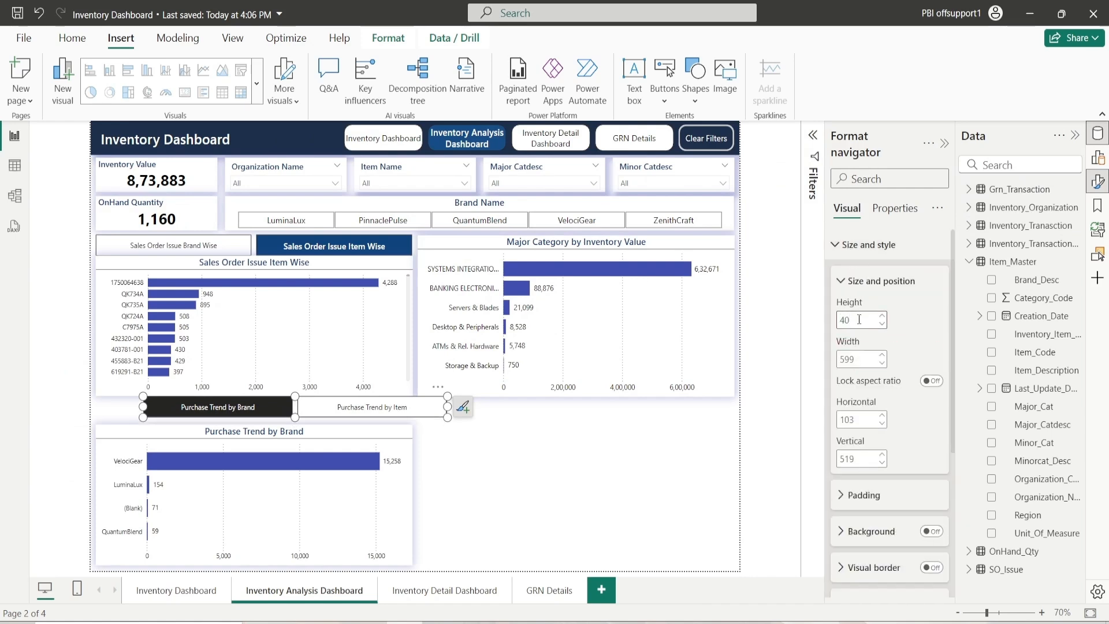
left_click(855, 357)
type("625")
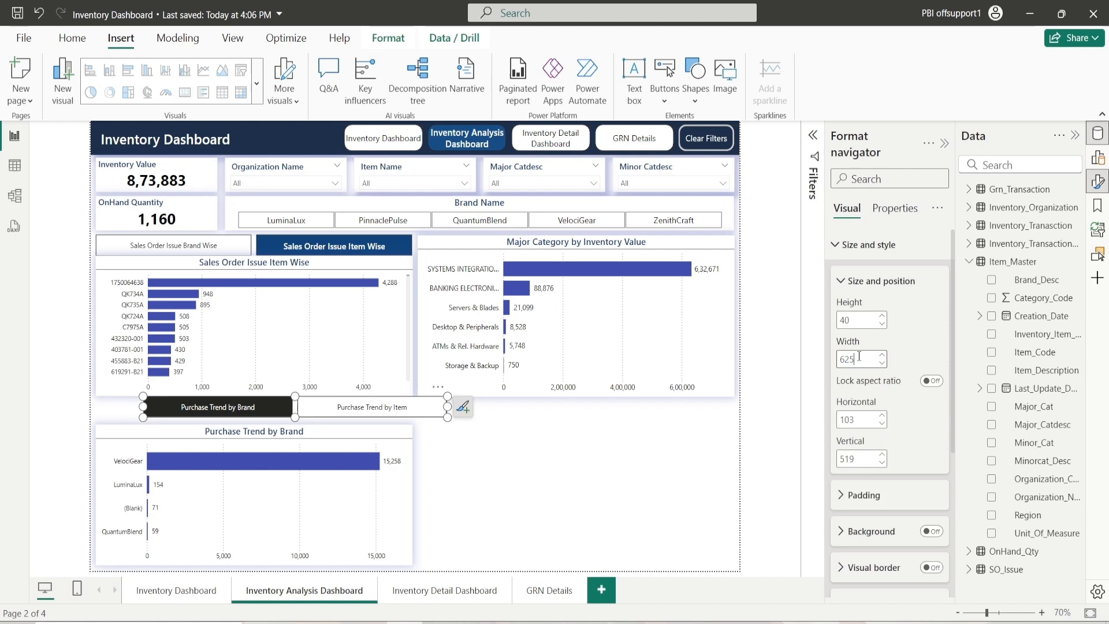
left_click(872, 415)
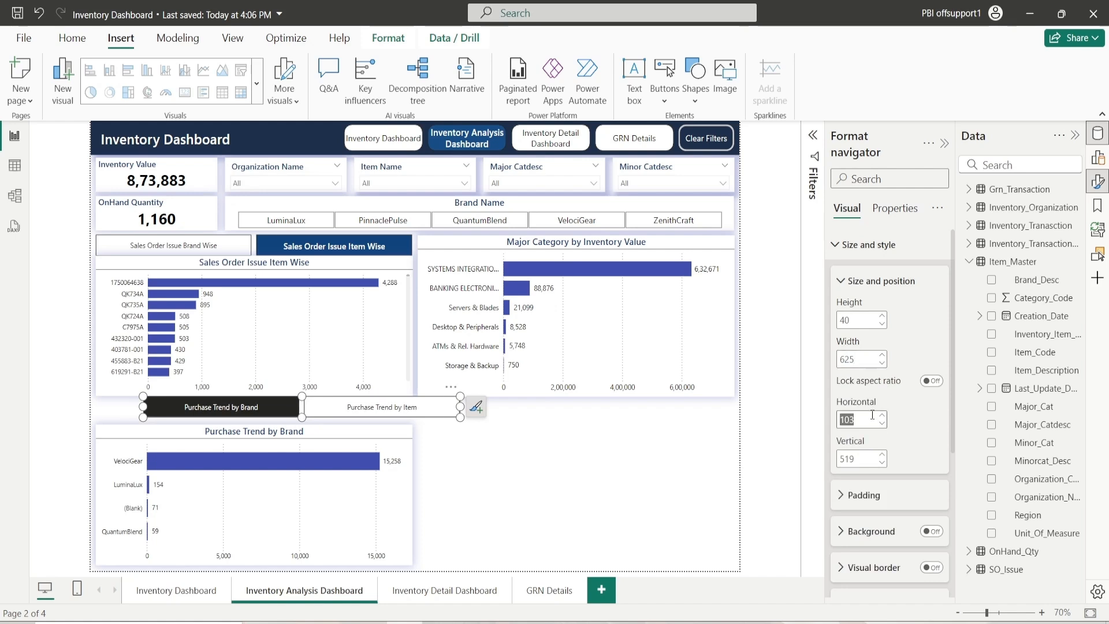
type("10")
key("Return")
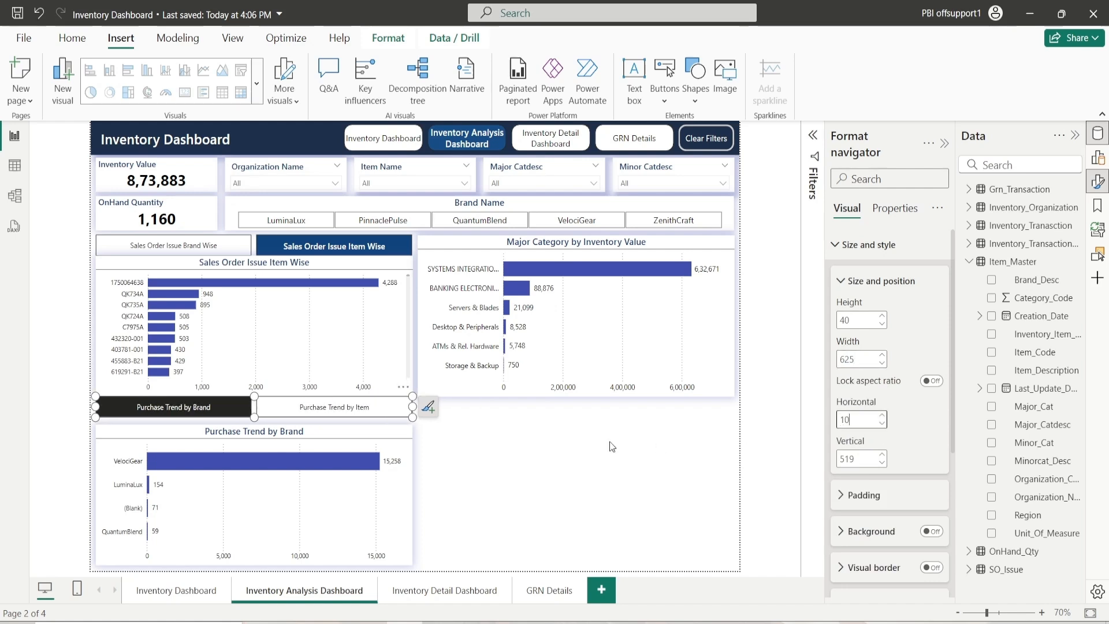
Step: Lower the navigator to a vertical position of about 534 and align the Purchase Trend by Item chart with the brand chart's place beneath it
left_click_drag(307, 404, 306, 416)
left_click(311, 419, "ctrl")
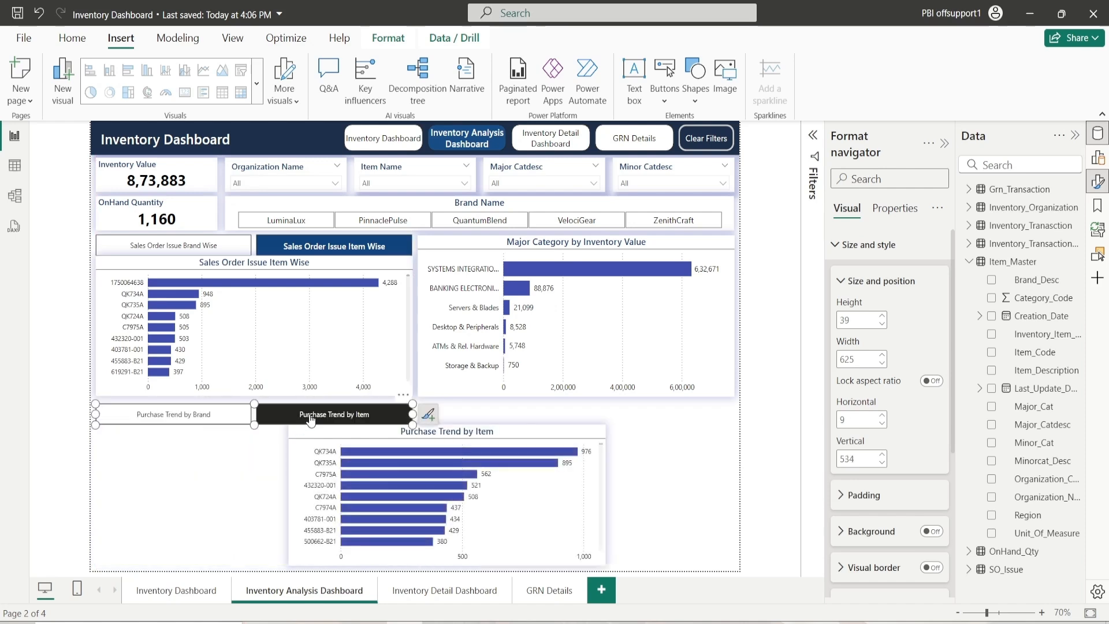
left_click_drag(379, 462, 210, 459)
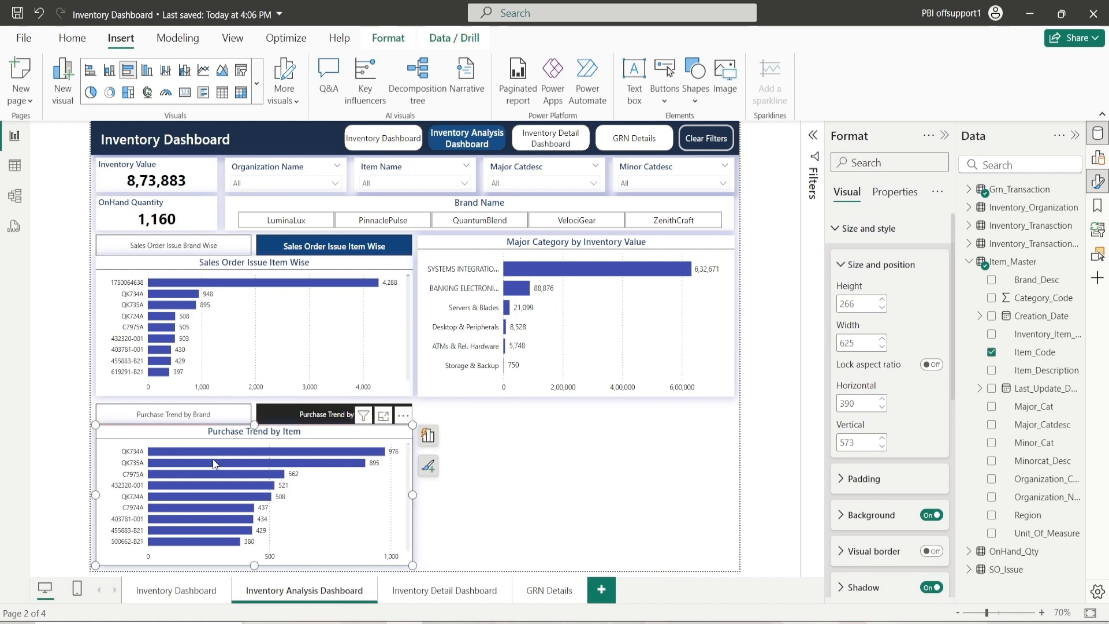
left_click(231, 408, "ctrl")
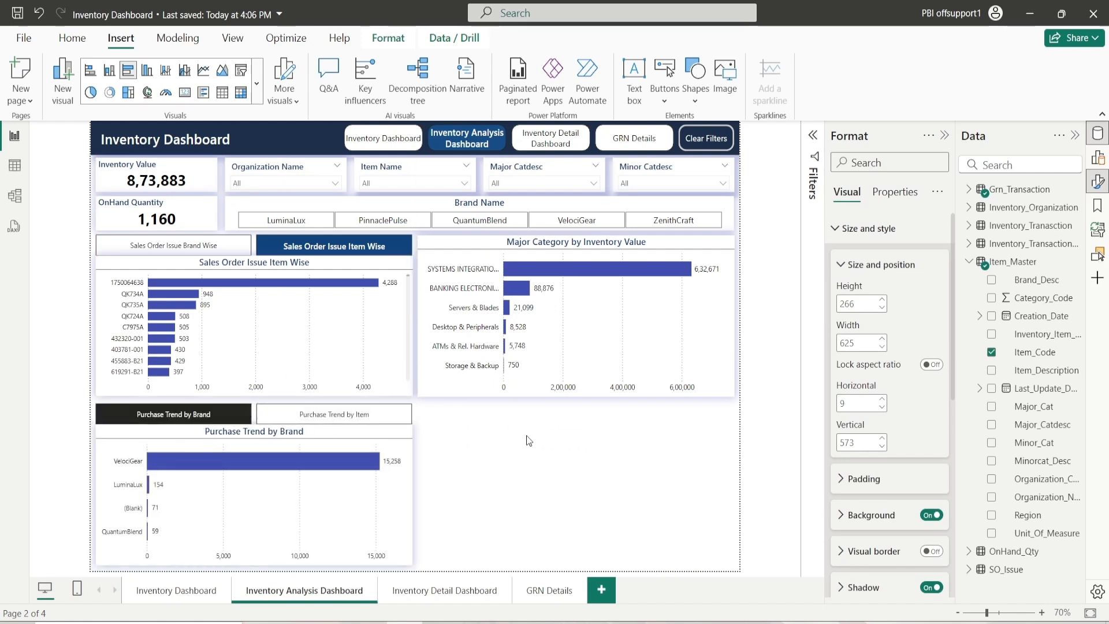
Step: Set the font colour of the Purchase Trend navigator's Selected state to dark blue
left_click(275, 423)
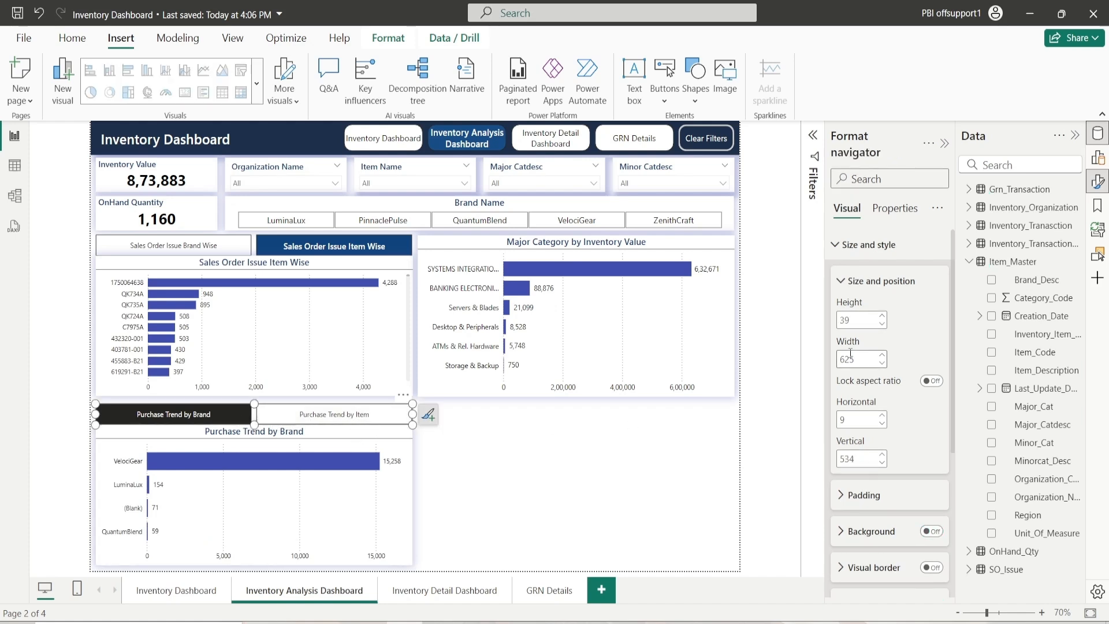
left_click(881, 416)
left_click(867, 282)
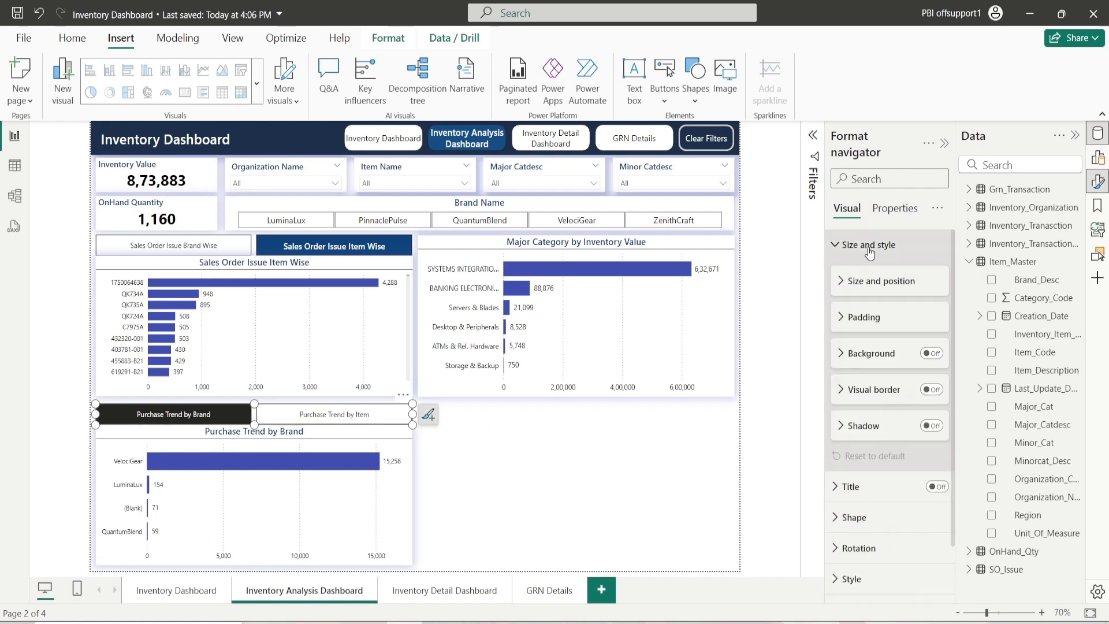
left_click(867, 245)
left_click(851, 367)
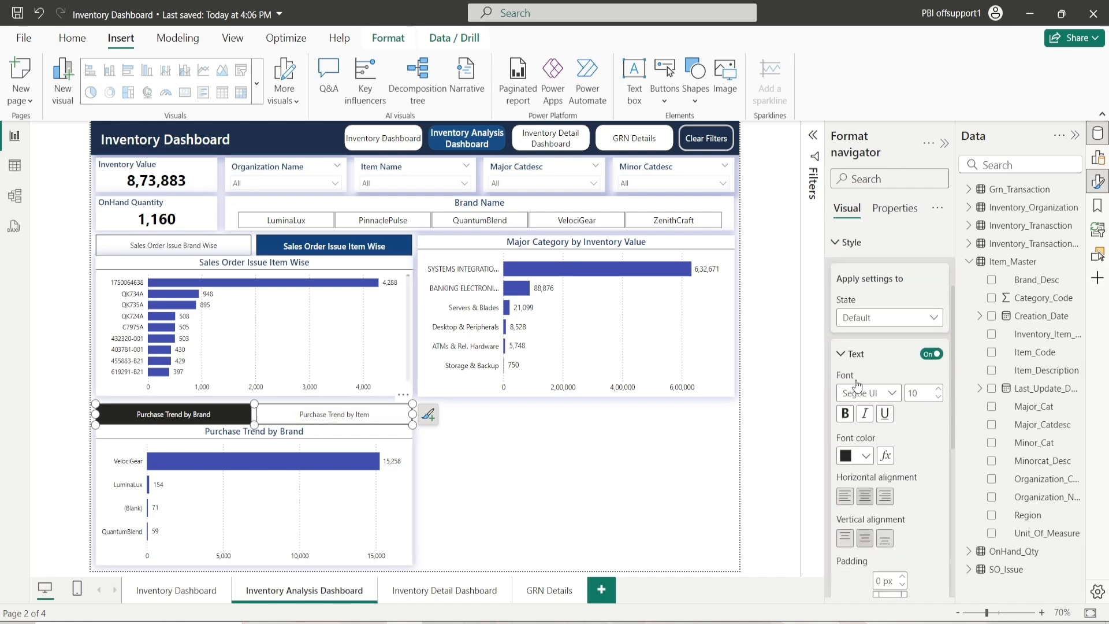
left_click(890, 318)
left_click(872, 391)
left_click(866, 457)
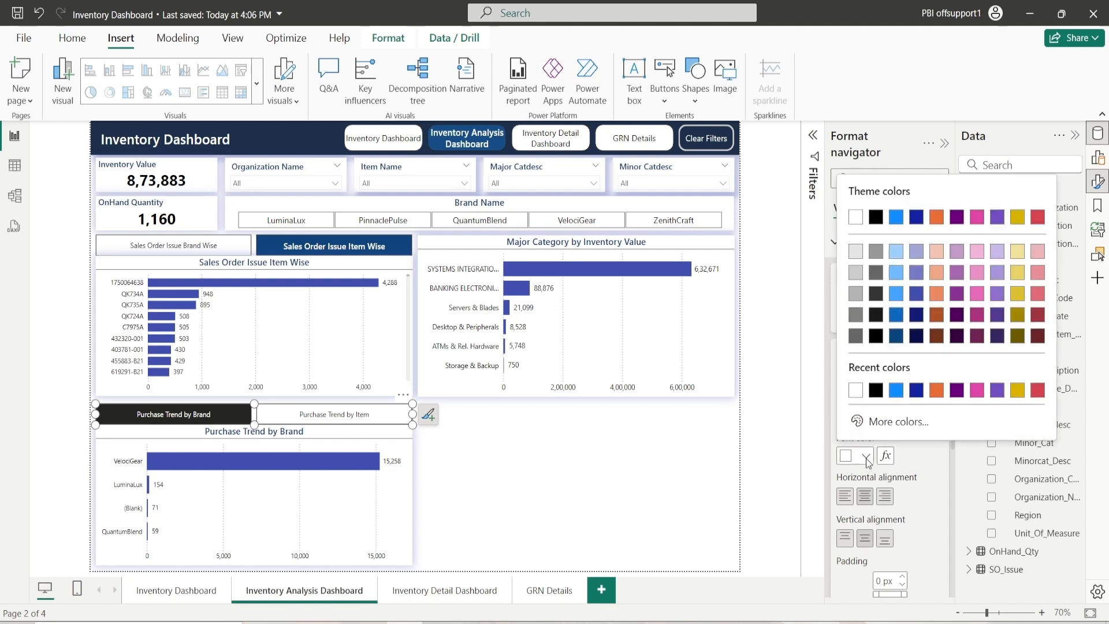
left_click(920, 391)
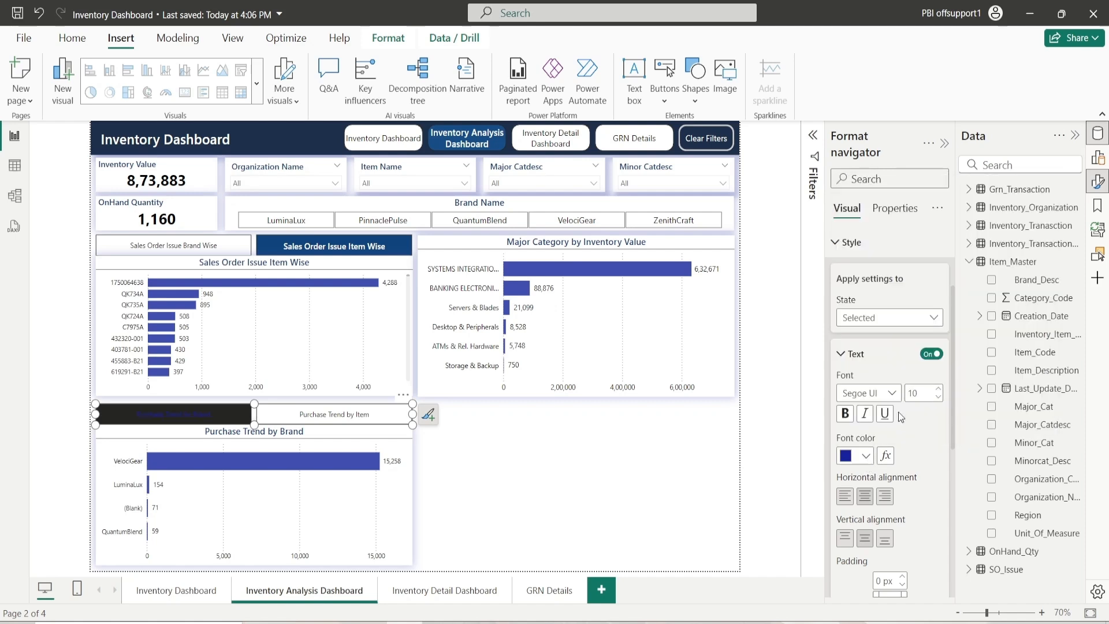
Step: Set the font colour of the Purchase Trend navigator's Selected state to white
scroll(889, 445, "down", 5)
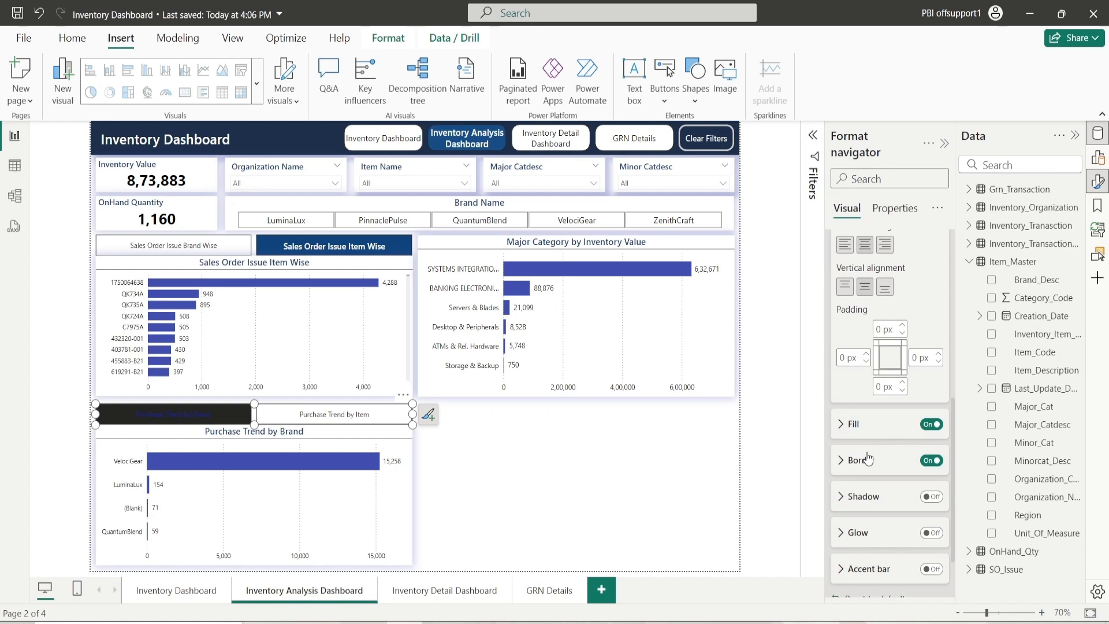
scroll(869, 458, "up", 5)
left_click(865, 329)
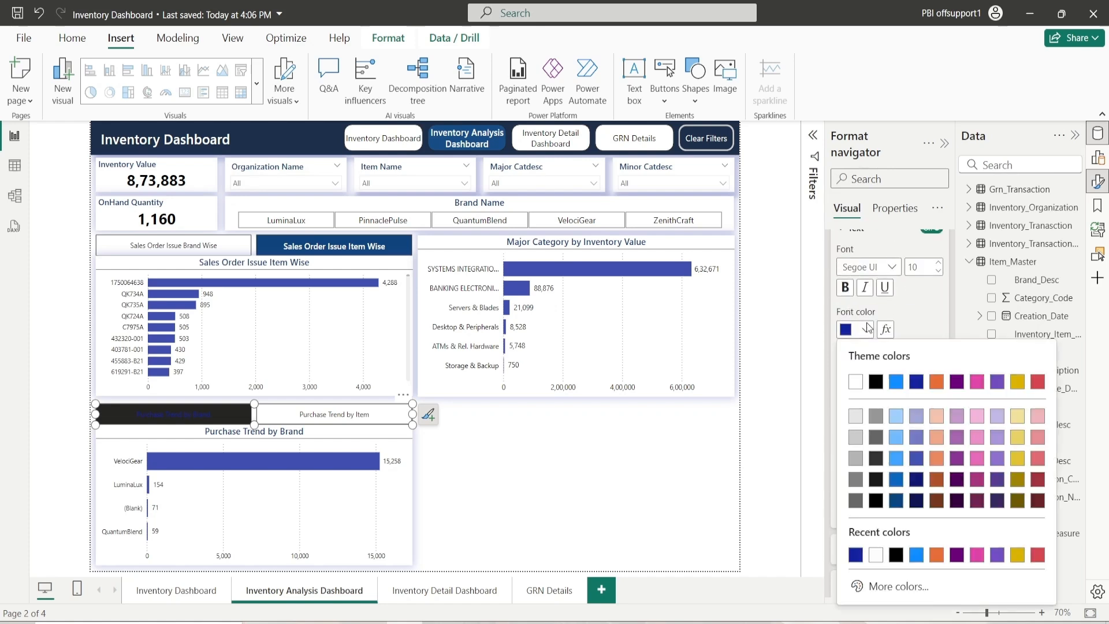
left_click(876, 556)
Step: Give the Purchase Trend navigator's Selected state a custom dark purple-blue fill
scroll(879, 473, "down", 5)
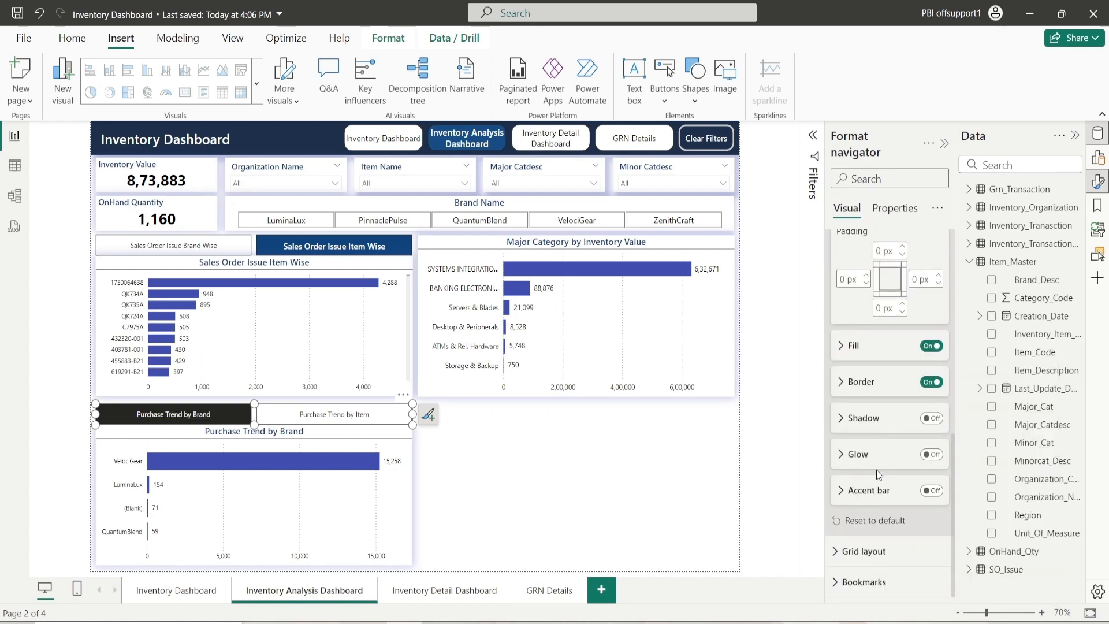
left_click(848, 350)
left_click(867, 386)
left_click(875, 350)
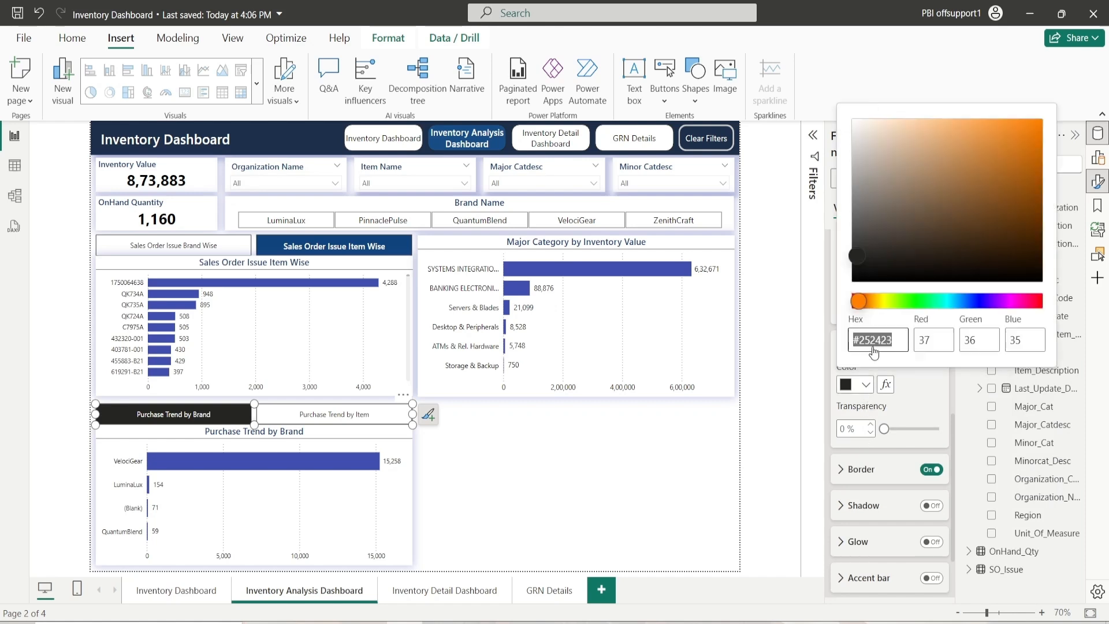
left_click_drag(884, 300, 984, 292)
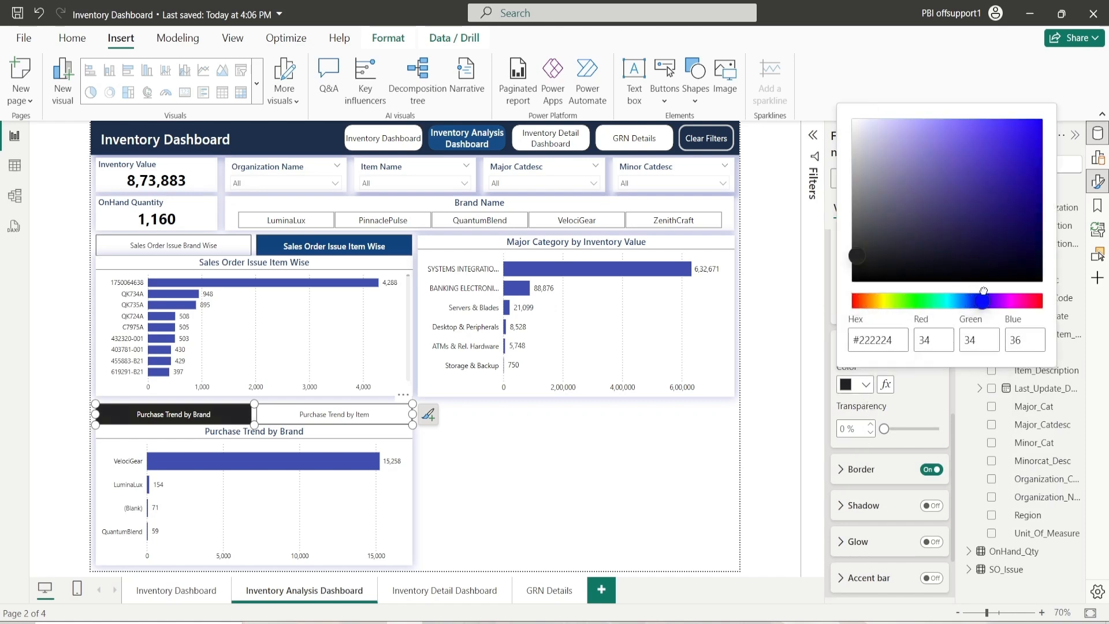
left_click(953, 171)
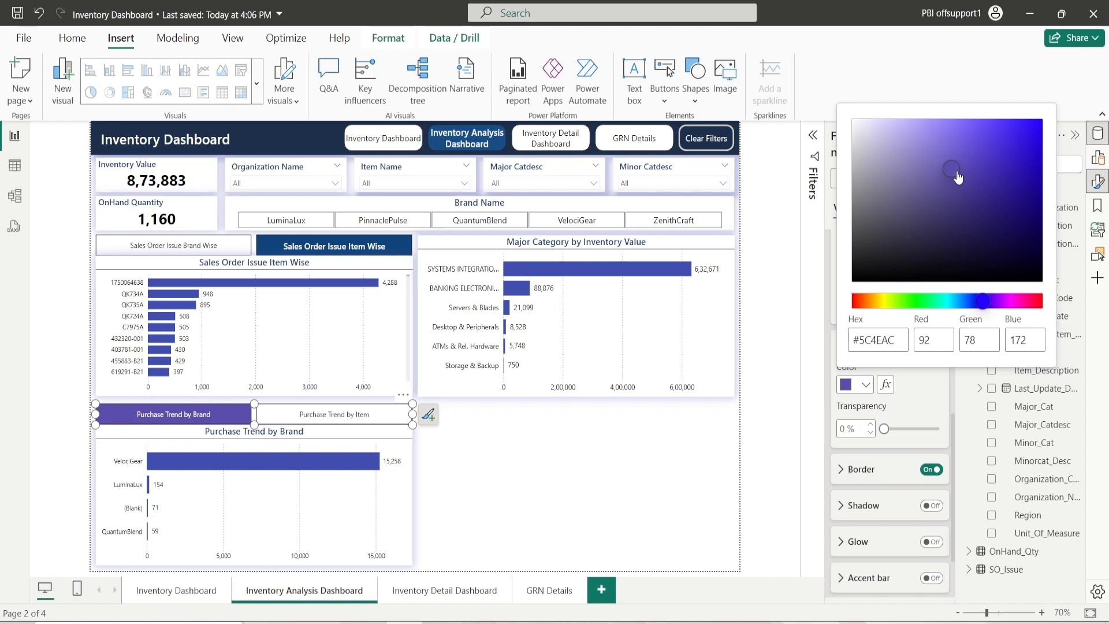
left_click_drag(953, 172, 941, 167)
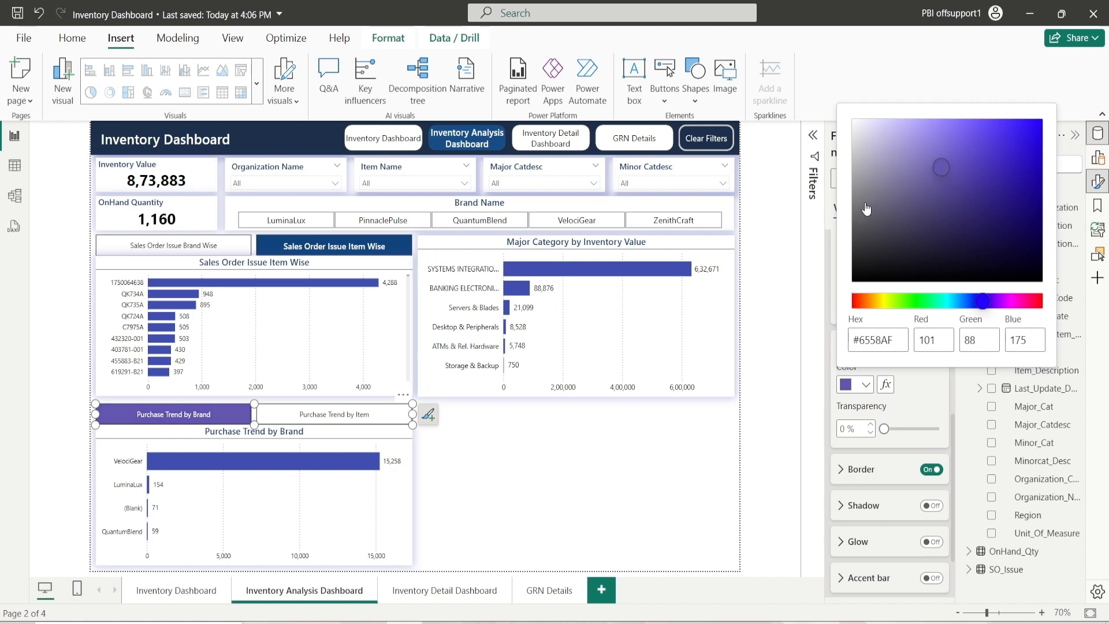
left_click(966, 189)
left_click(549, 491)
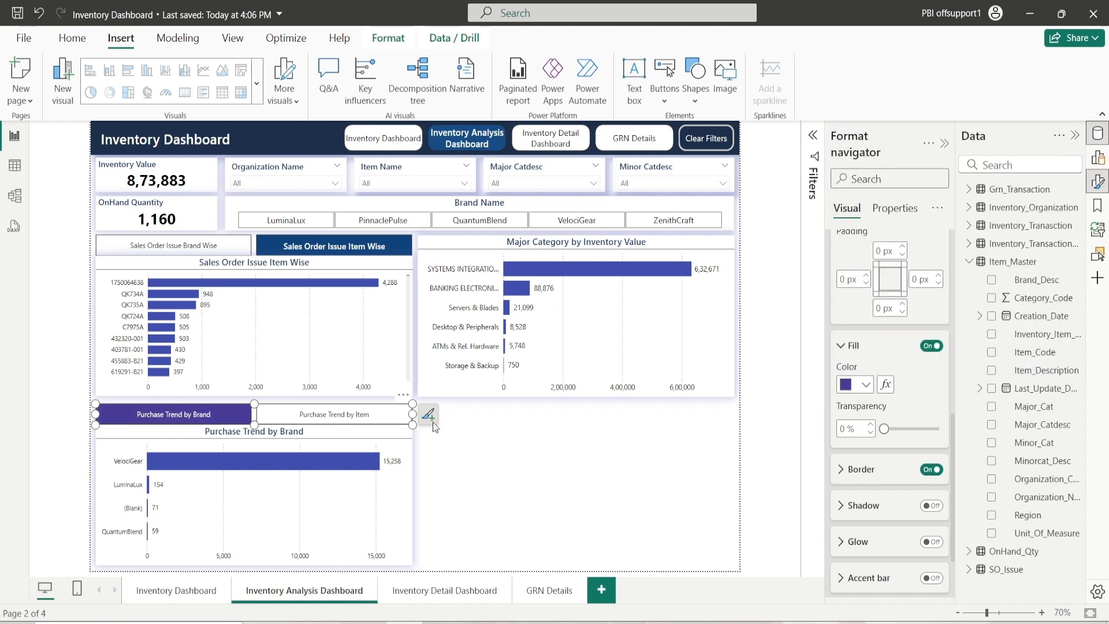
Step: Test the restyled navigator by showing the purchase trend by item and by brand, and check the page against the published reference report
left_click(306, 415)
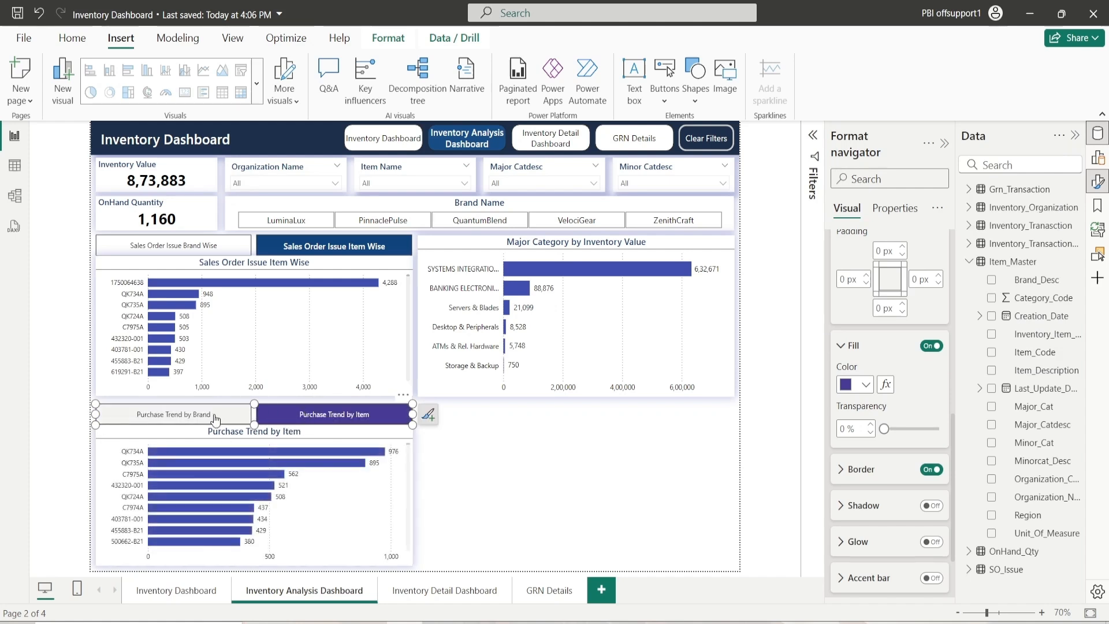
left_click(197, 414)
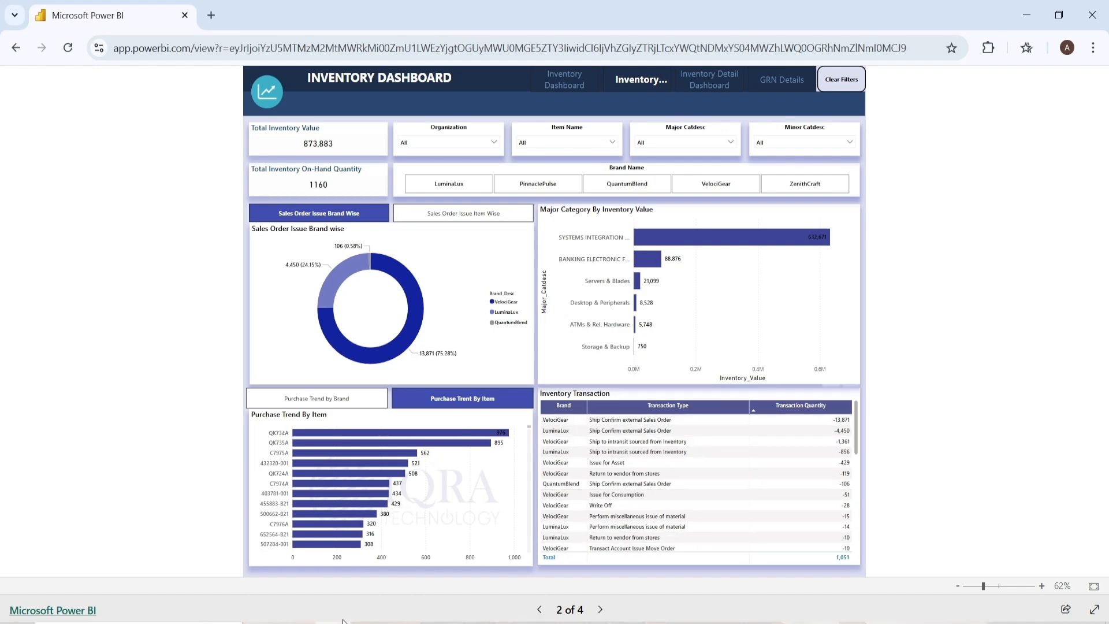
left_click(370, 622)
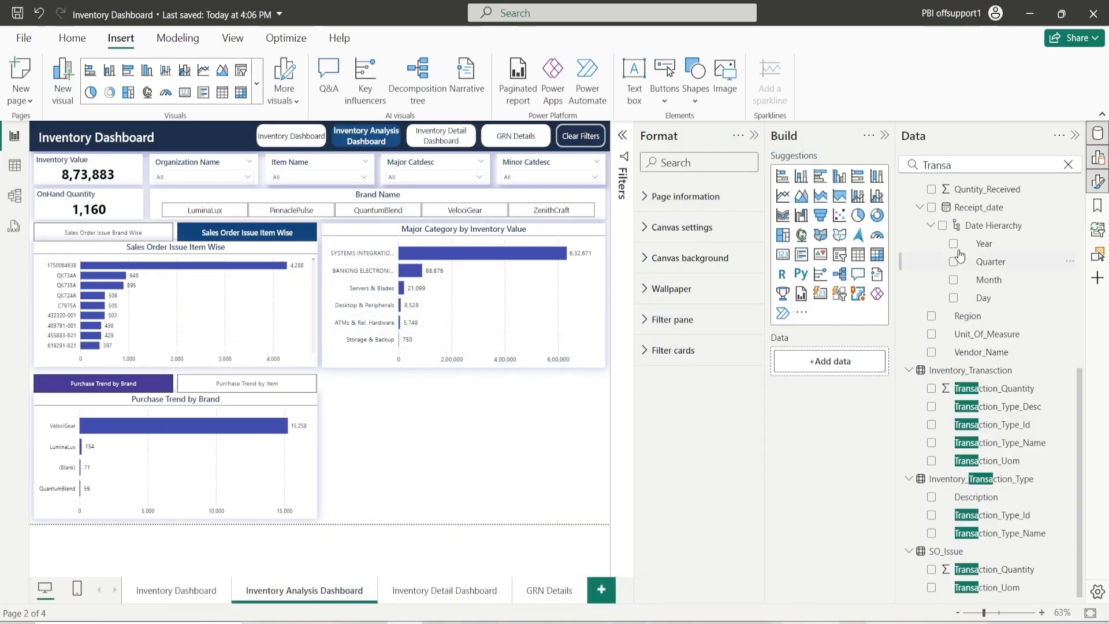
Step: Clear the field search and place a table visual beneath the Major Category chart, with height 305 and horizontal position 645
left_click(1068, 165)
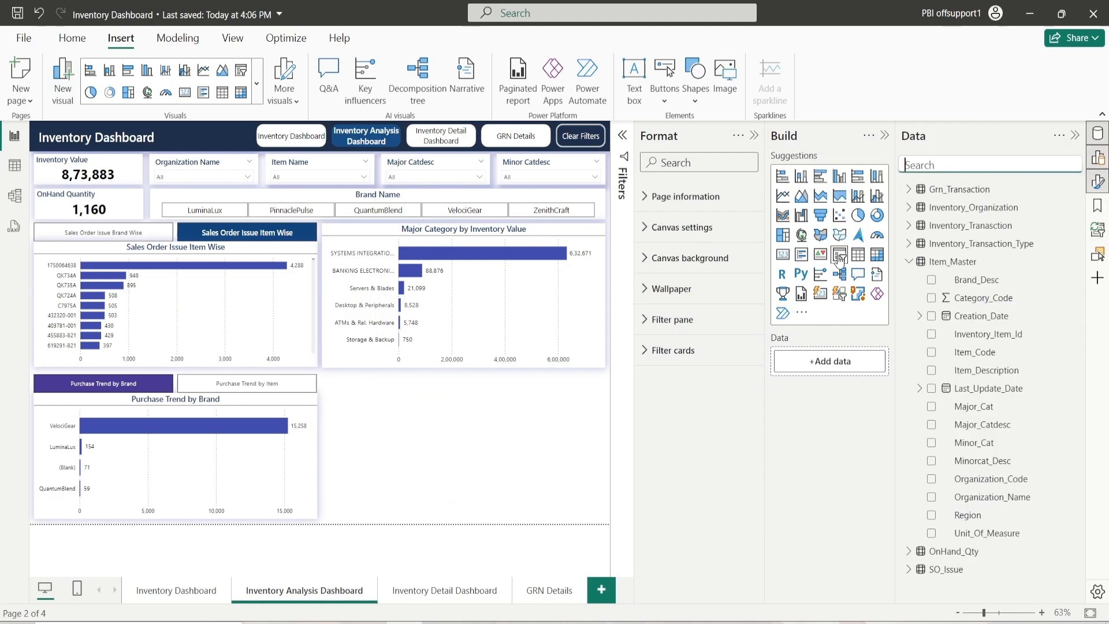
left_click_drag(857, 260, 479, 412)
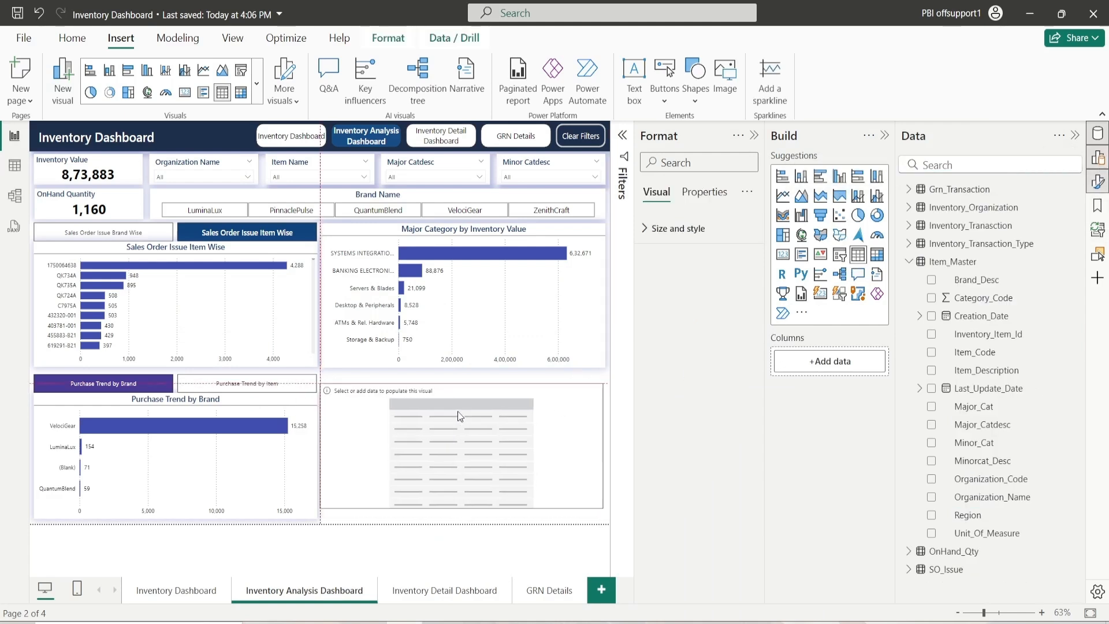
left_click(664, 228)
left_click(677, 300)
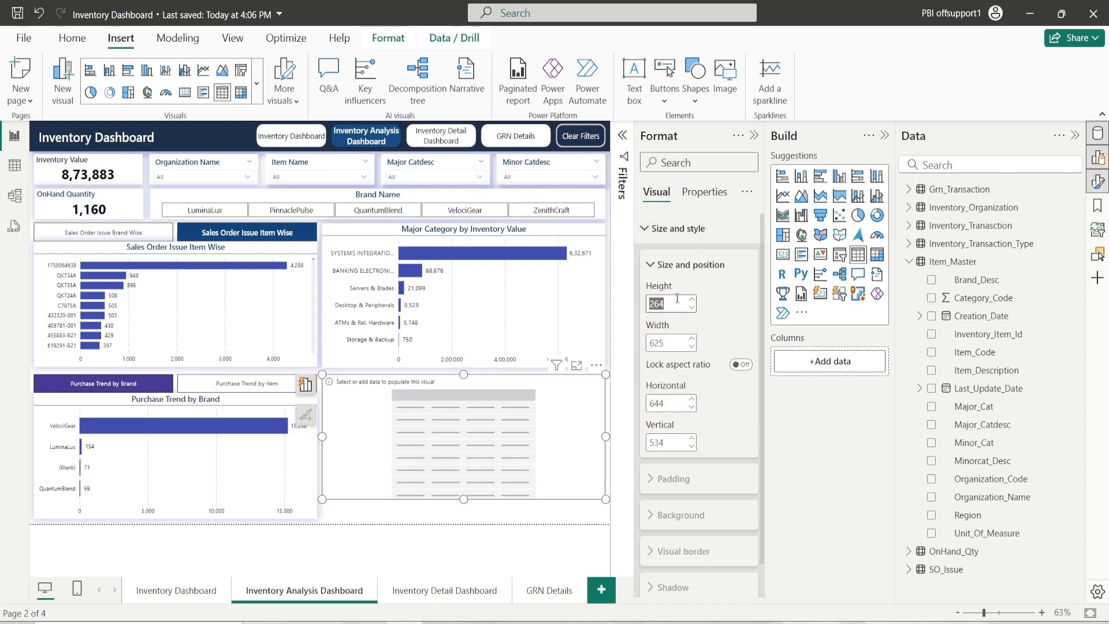
type("305")
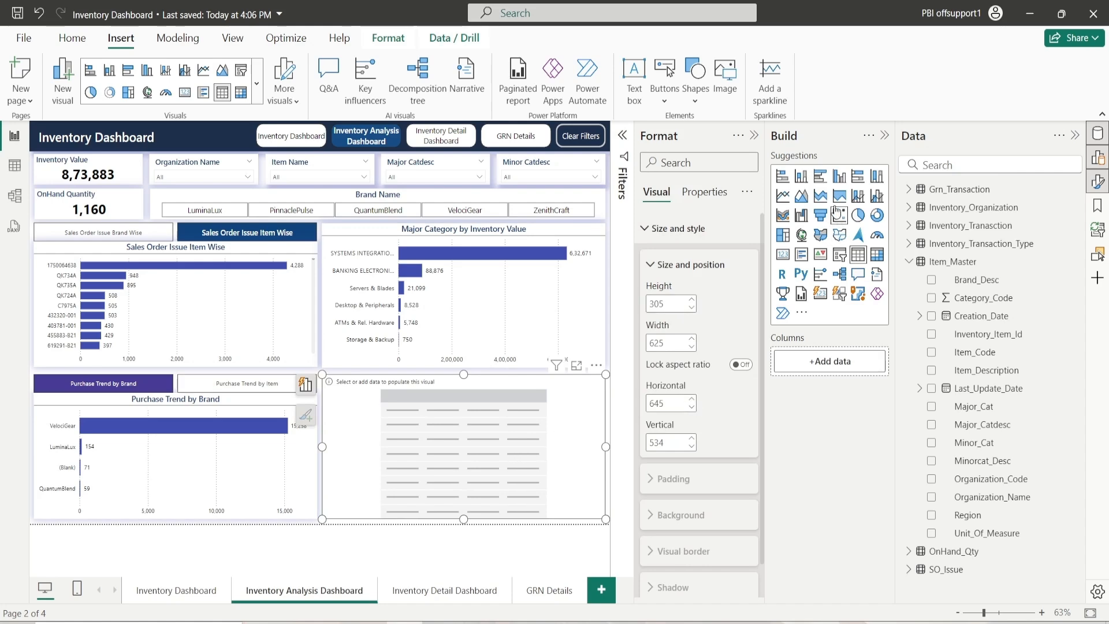
left_click(754, 135)
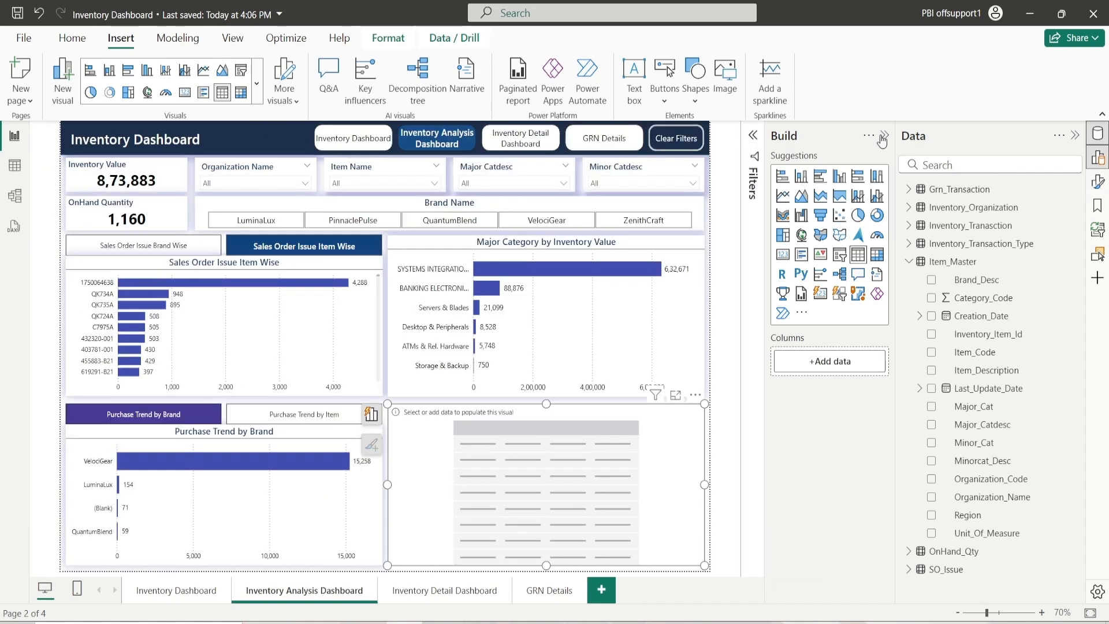
left_click(883, 137)
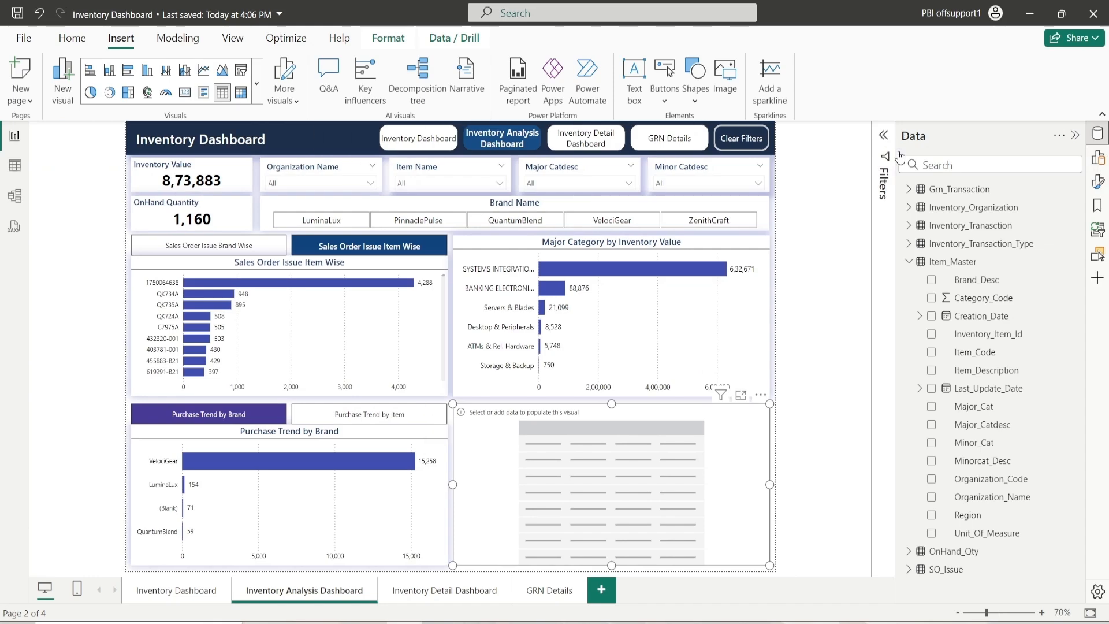
left_click(985, 282)
left_click(1098, 158)
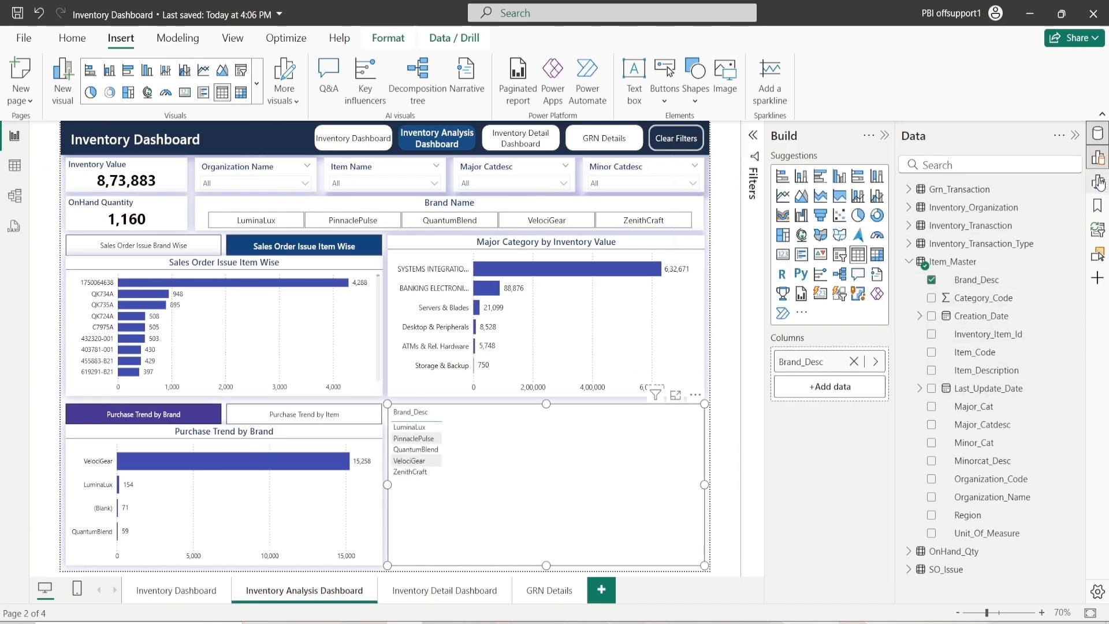
left_click(1099, 183)
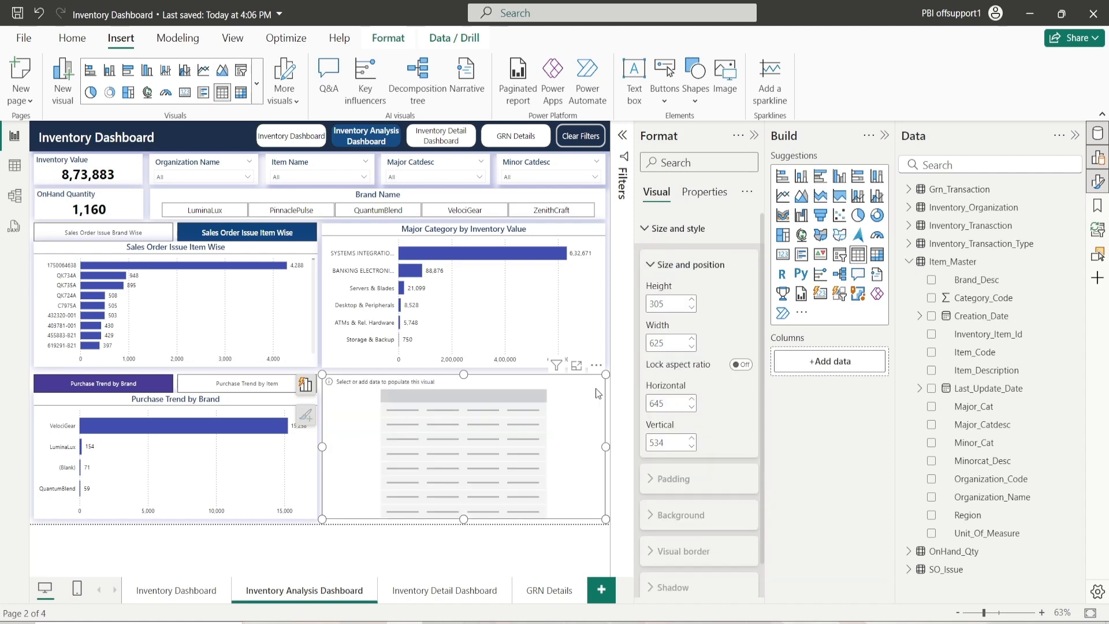
Step: Add Brand_Desc from Item_Master and Transaction_Type_Name from Inventory_Transaction_Type as columns of the new table
left_click(677, 270)
left_click(680, 234)
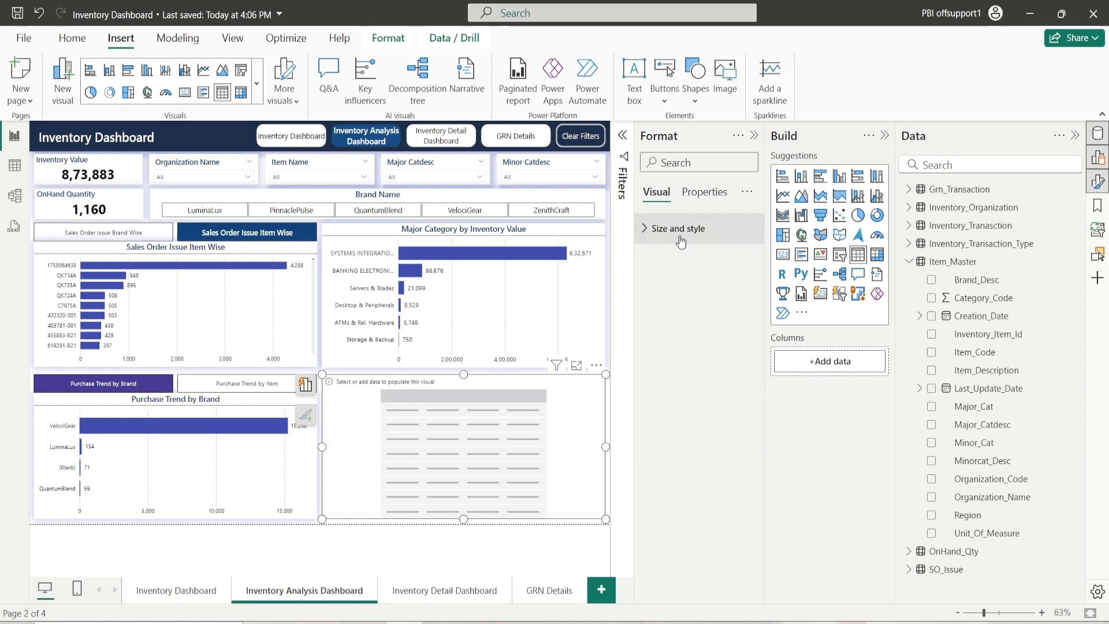
left_click_drag(976, 281, 844, 361)
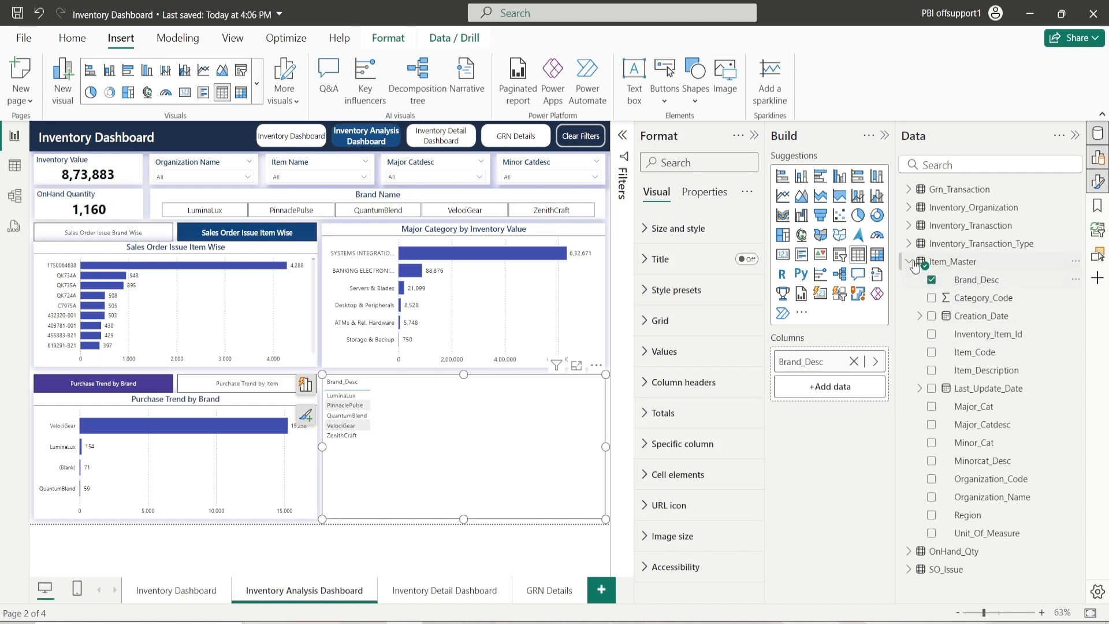
left_click(909, 243)
left_click_drag(1004, 297, 827, 386)
left_click(911, 269)
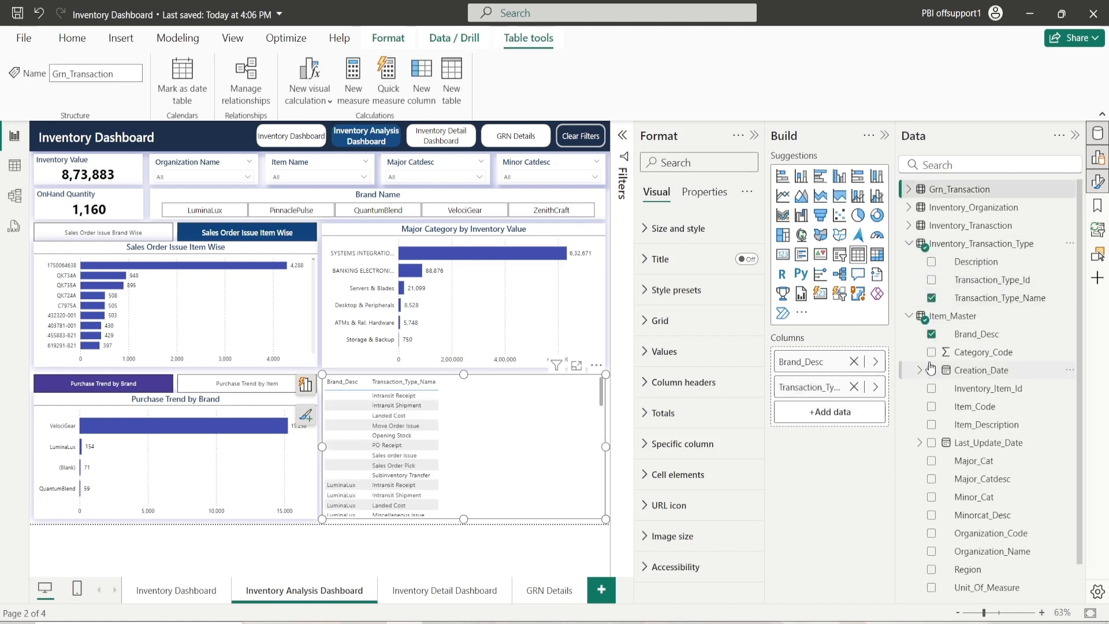
Step: Add Transaction_Quantity from Inventory_Tranasction as the third table column and sort the table by it in descending order
left_click(909, 315)
left_click(909, 243)
left_click(909, 225)
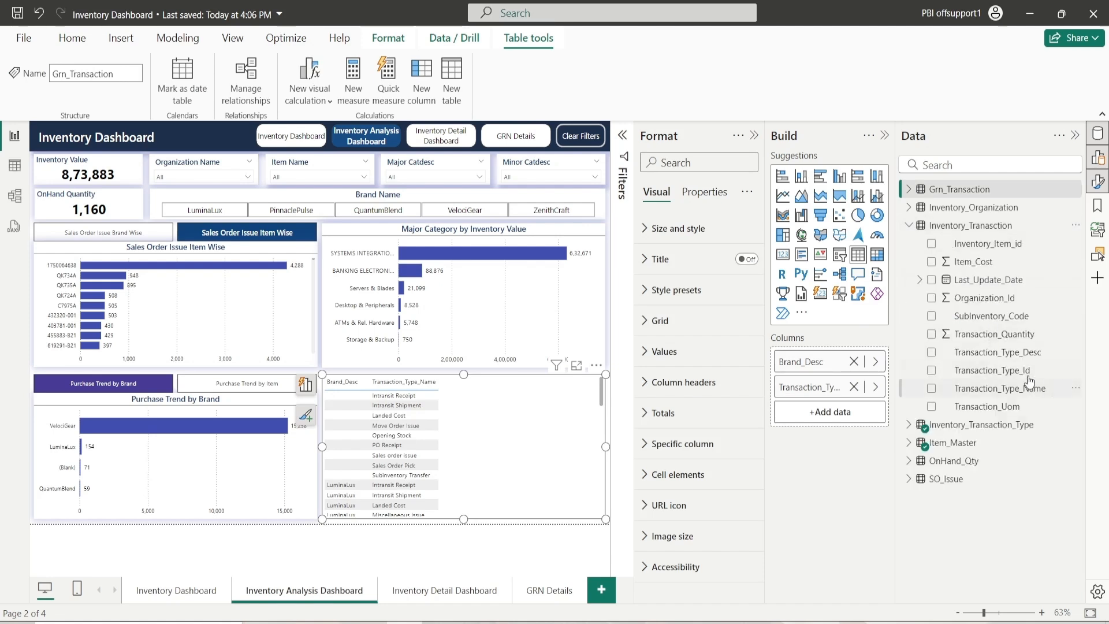
left_click_drag(1017, 335, 840, 417)
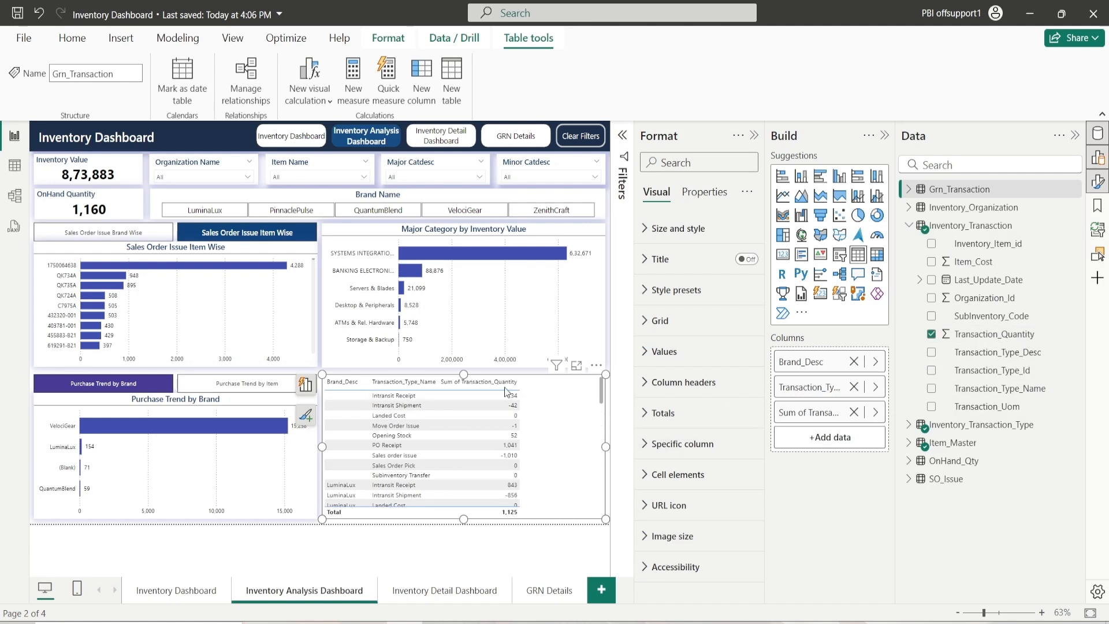
left_click(505, 386)
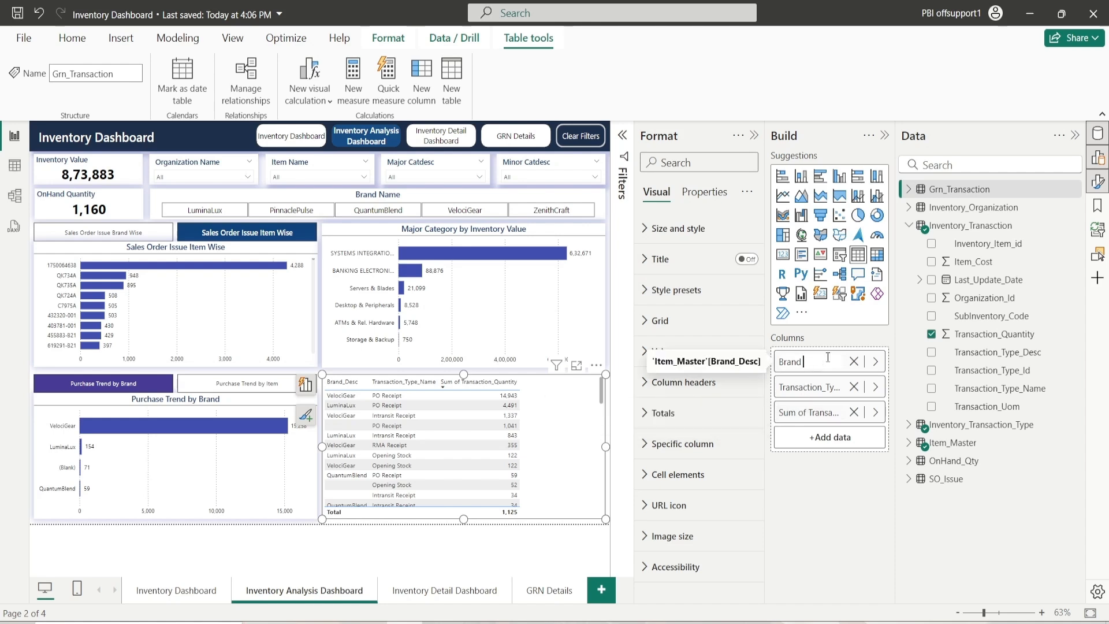
Step: Rename the table's first two columns as Brand Name and Transaction Type
type("me")
key("Return")
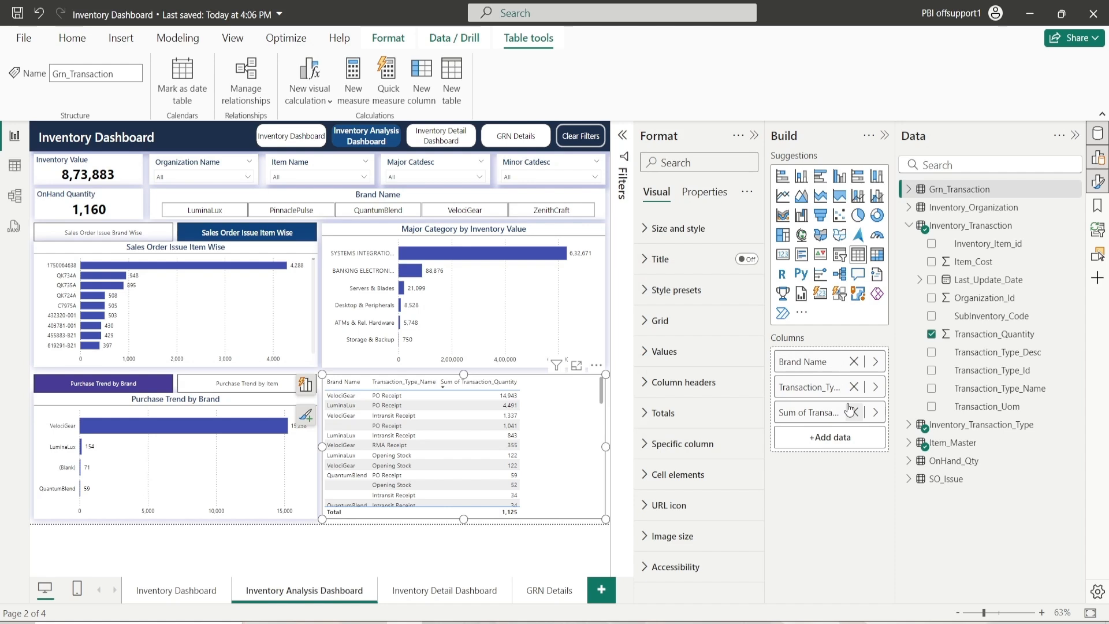
double_click(833, 390)
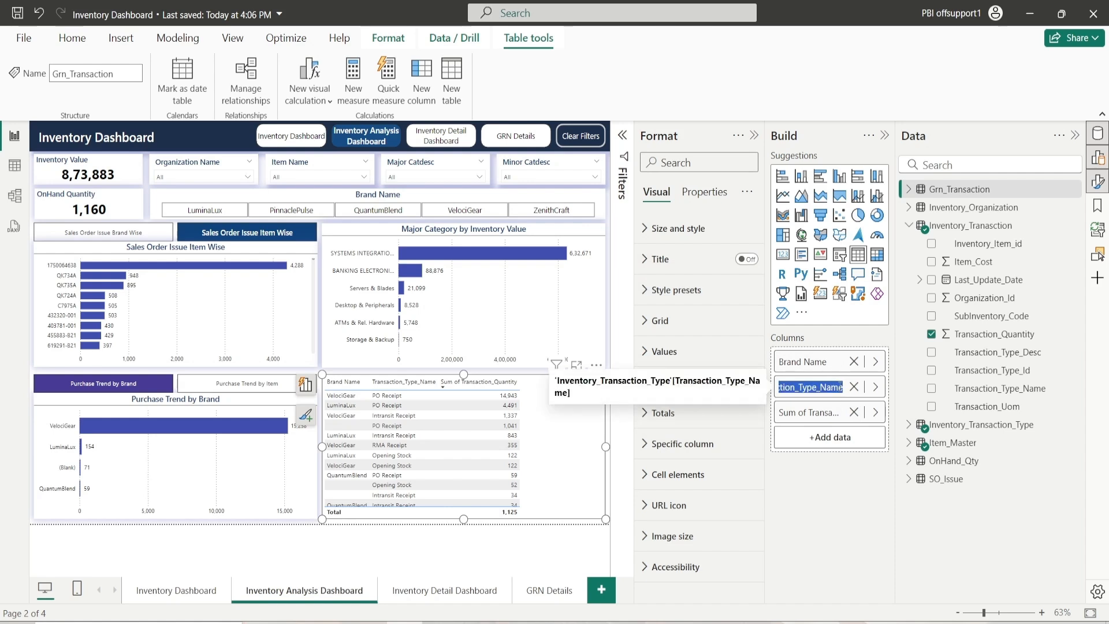
left_click(841, 388)
key("BackSpace")
key("BackSpace")
key("BackSpace")
key("BackSpace")
key("BackSpace")
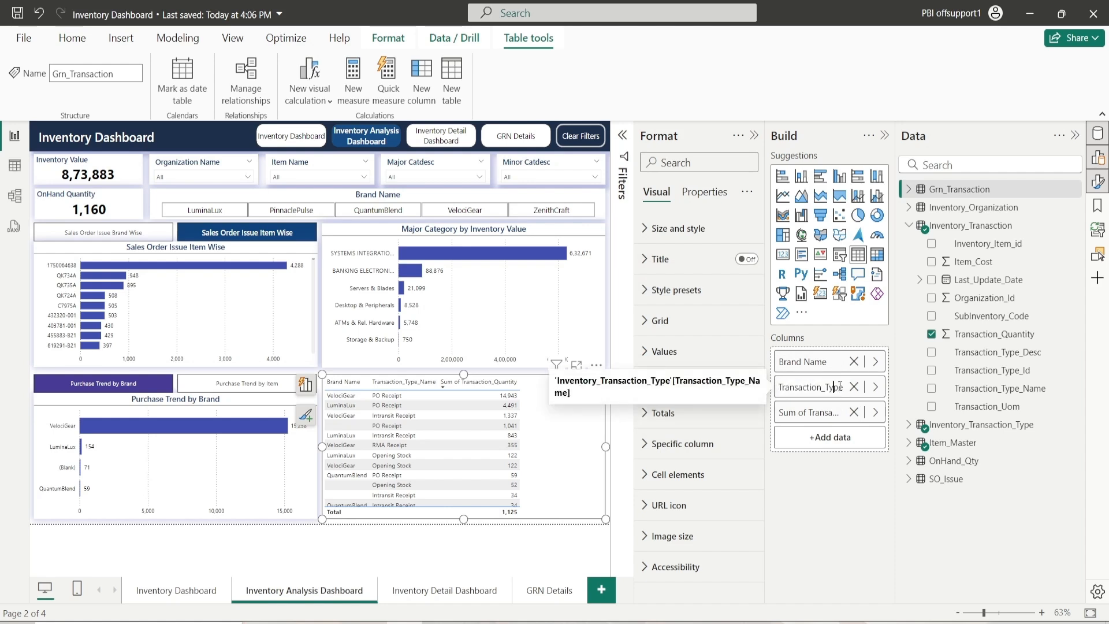
key("BackSpace")
key("Return")
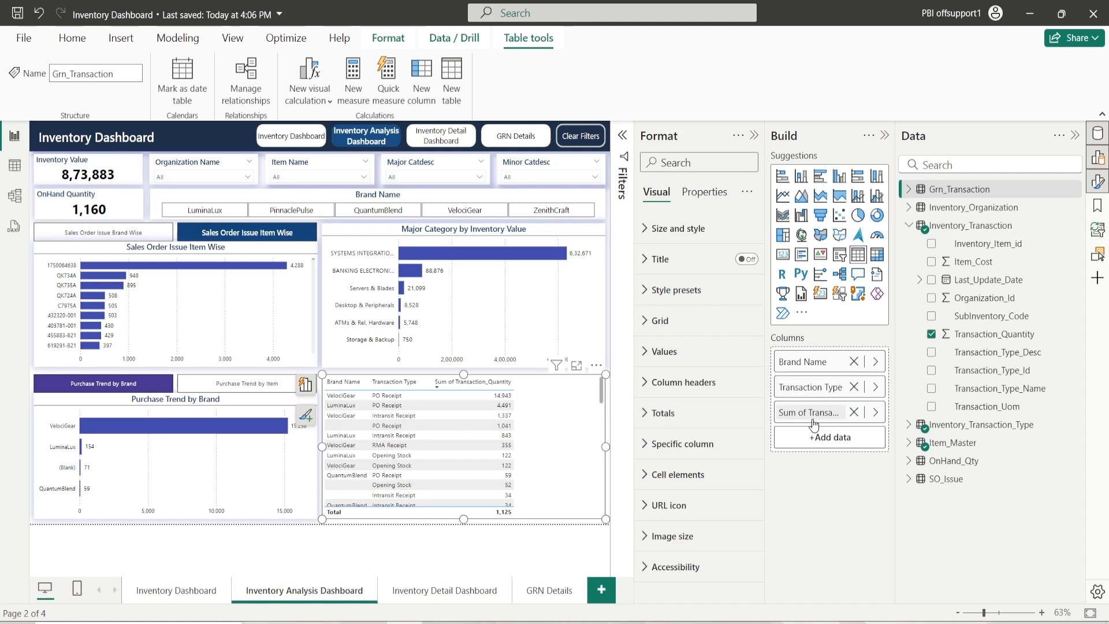
Step: Rename the table's summed quantity column as Transaction Quantity
double_click(812, 421)
left_click(843, 413)
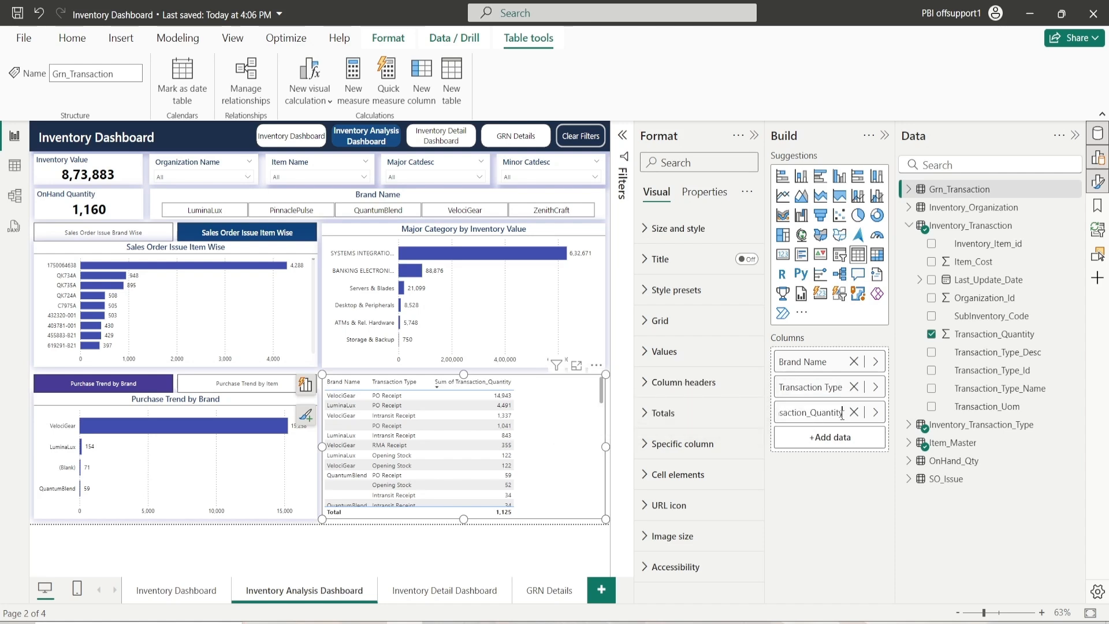
left_click(811, 412)
key("Return")
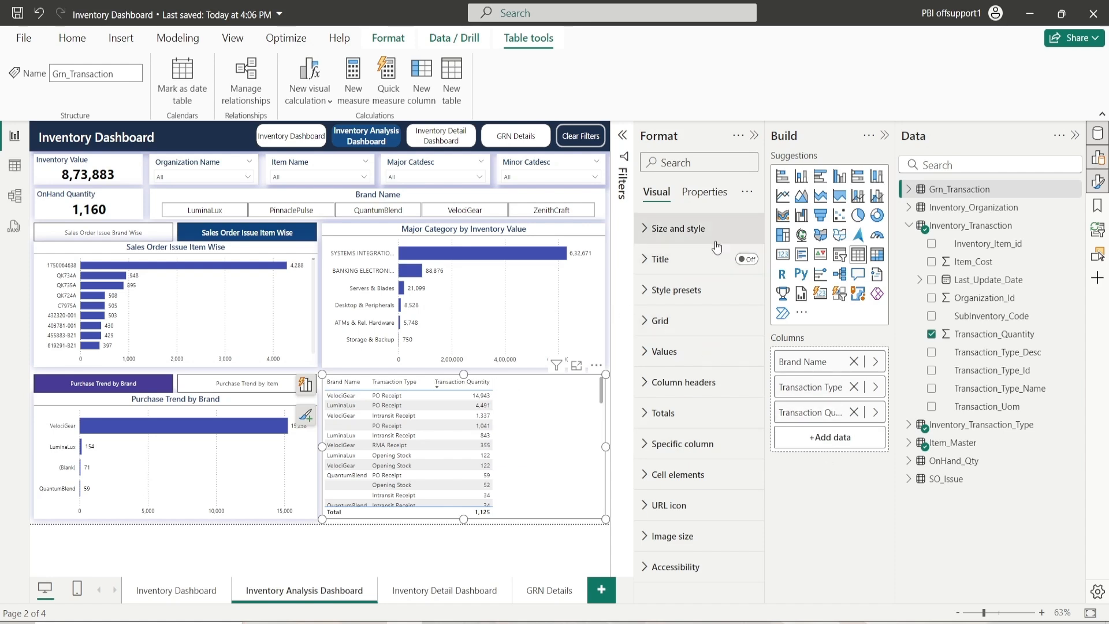
Step: Turn on the table's shadow, set its color to the recent indigo blue and its position to Center
left_click(678, 230)
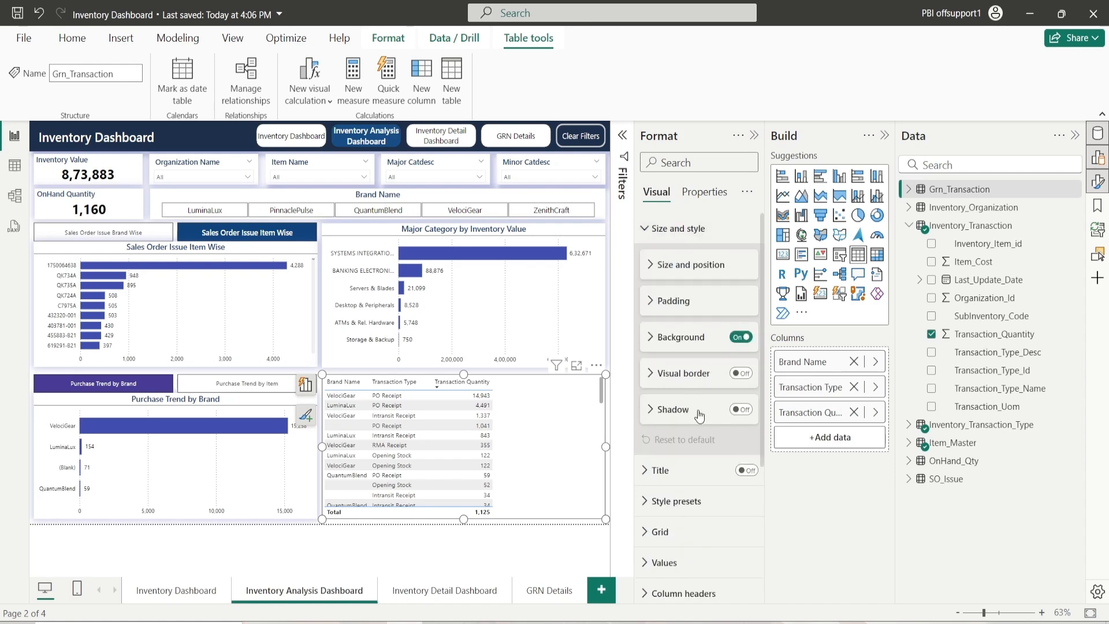
left_click(741, 410)
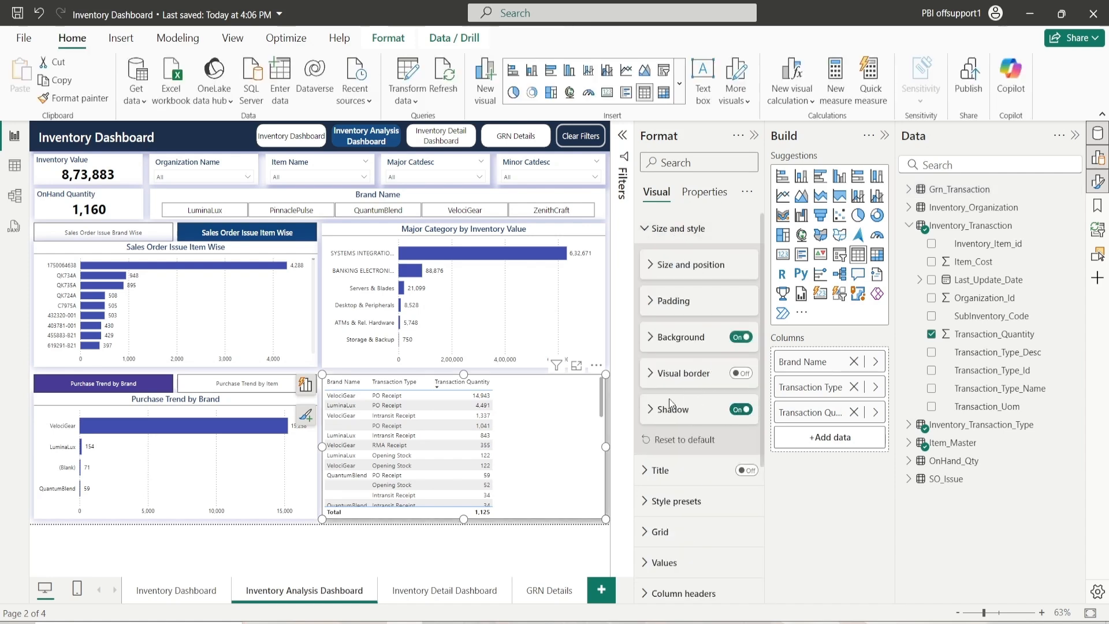
left_click(671, 410)
left_click(676, 449)
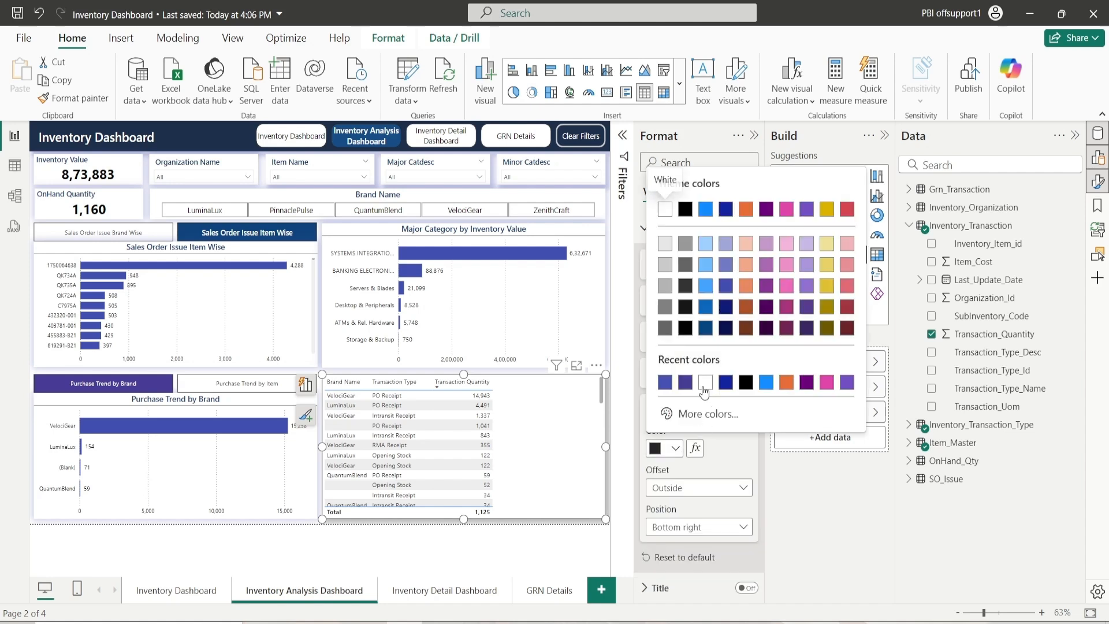
left_click(665, 384)
left_click(682, 529)
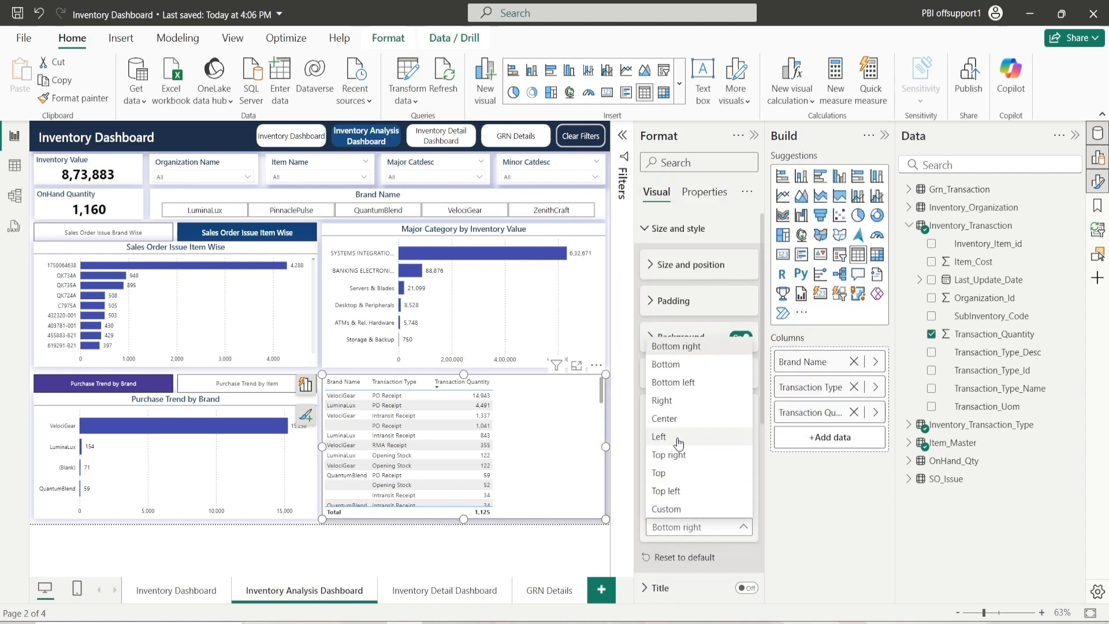
left_click(664, 418)
left_click(662, 409)
left_click(659, 227)
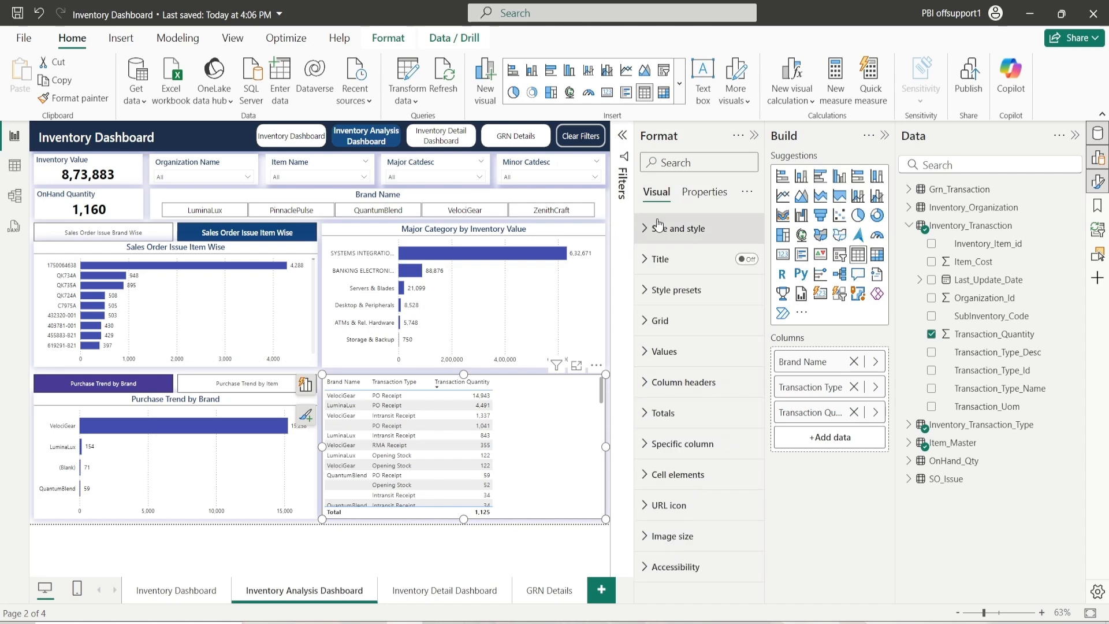
Step: Turn on the table's title and enter "Inventory Transaction" as its text
left_click(746, 259)
left_click(711, 259)
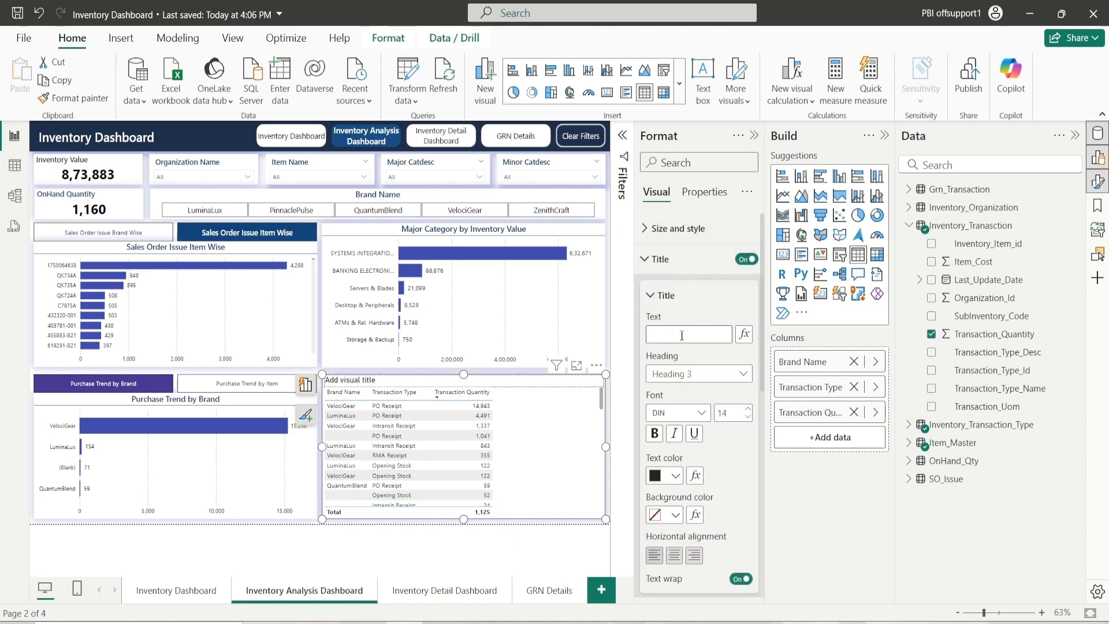
left_click(681, 336)
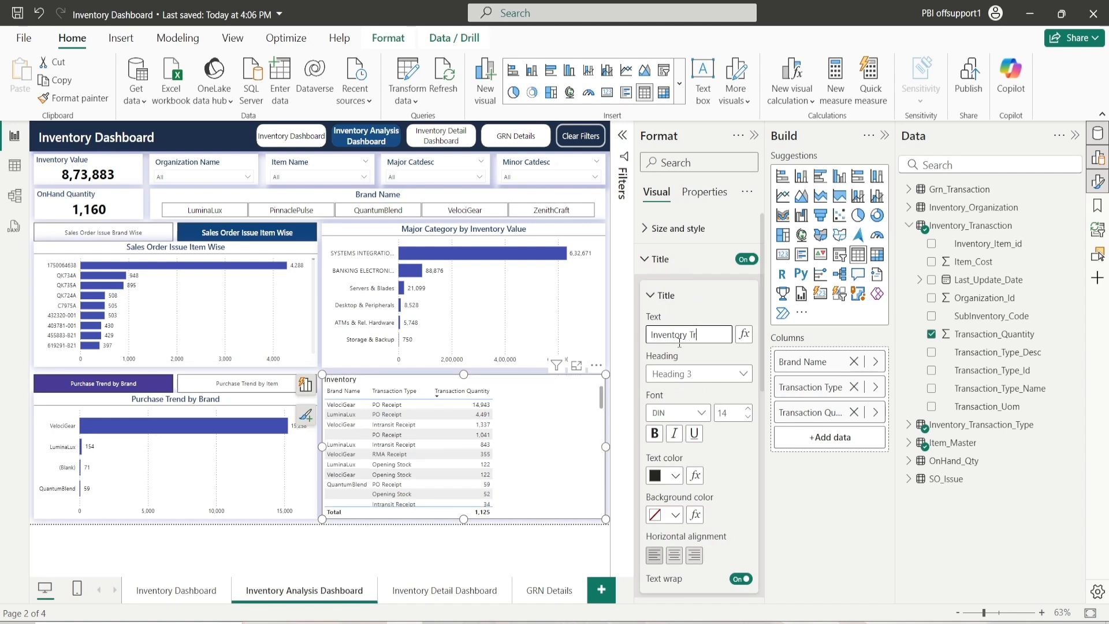
type("Inventory Transaction")
Step: Format the table title in Segoe UI Semibold, size 13, with the recent dark purple text color
left_click(678, 413)
scroll(706, 363, "down", 2)
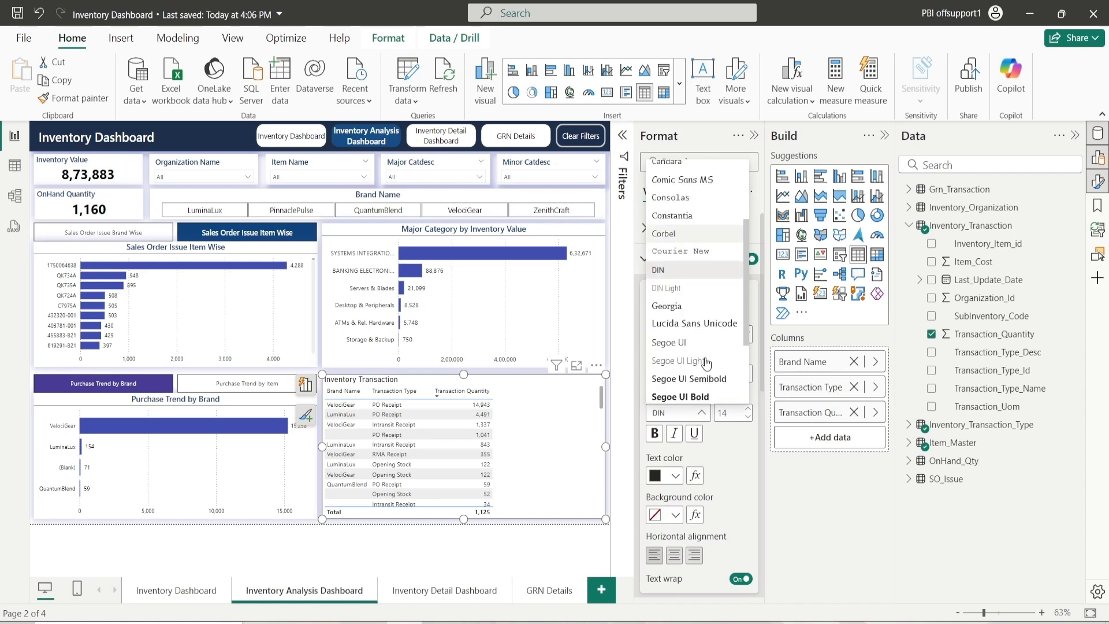
left_click(693, 378)
left_click(744, 417)
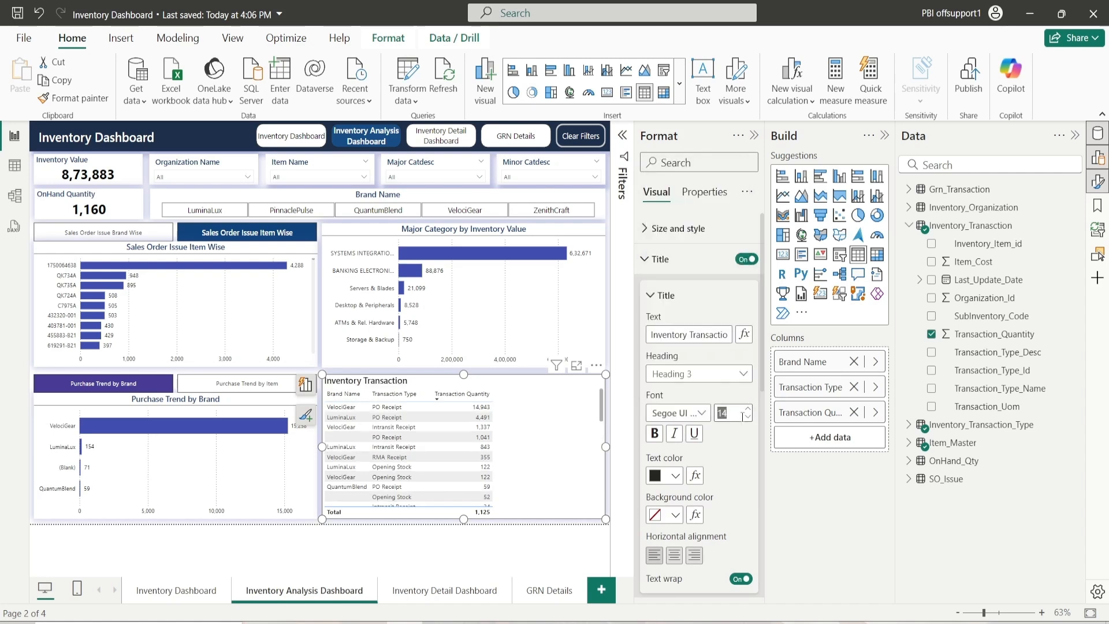
left_click(675, 475)
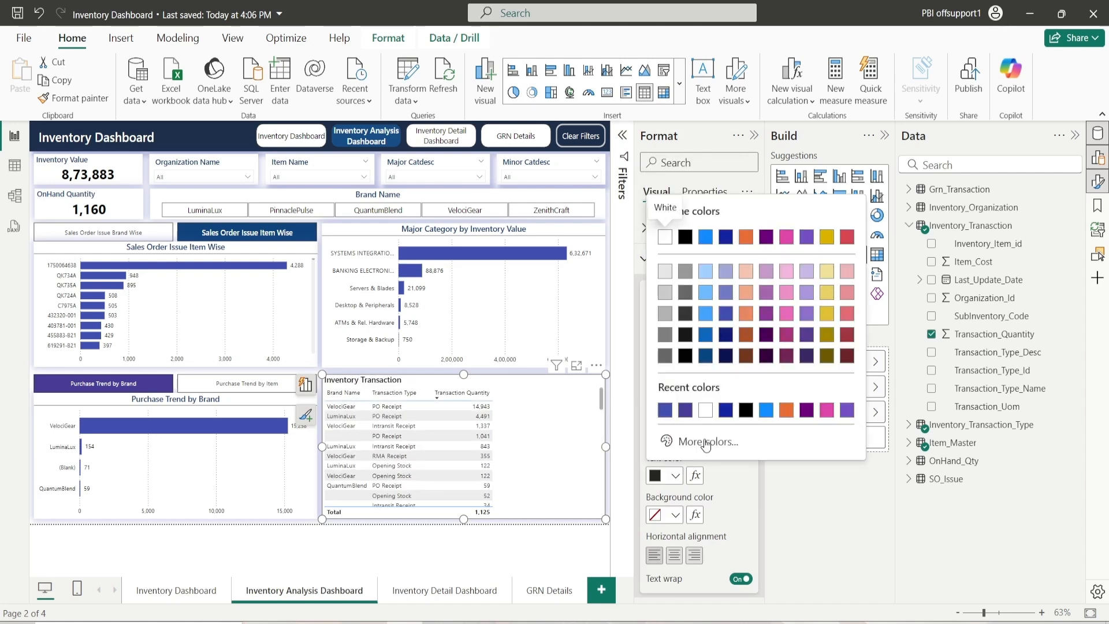
left_click(686, 410)
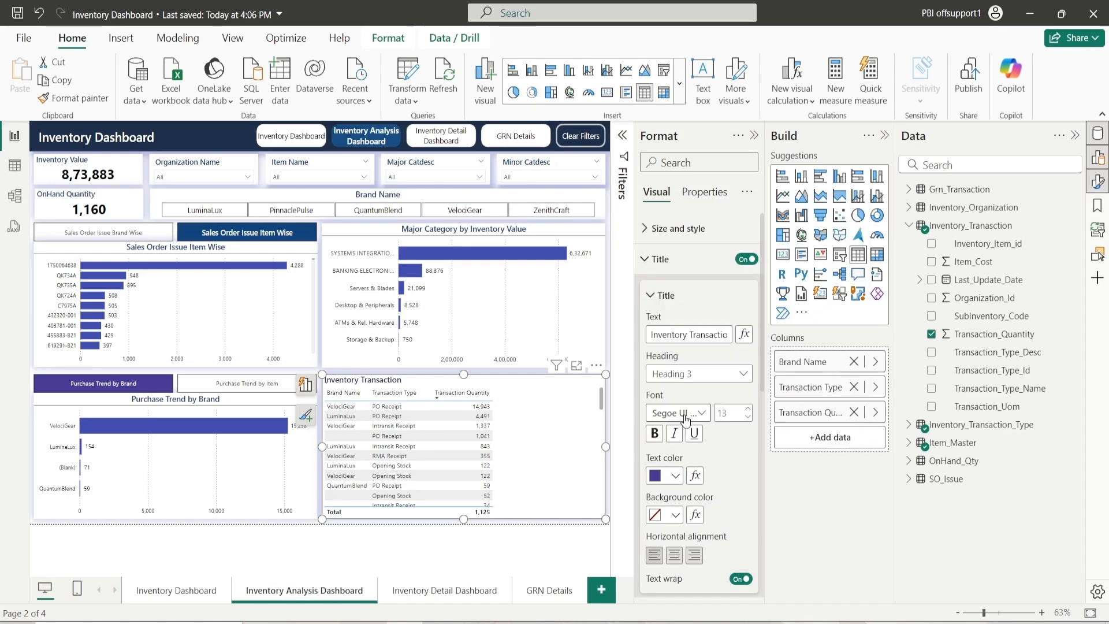
Step: Set the table title's background color to white and center the title horizontally
left_click(674, 514)
left_click(706, 412)
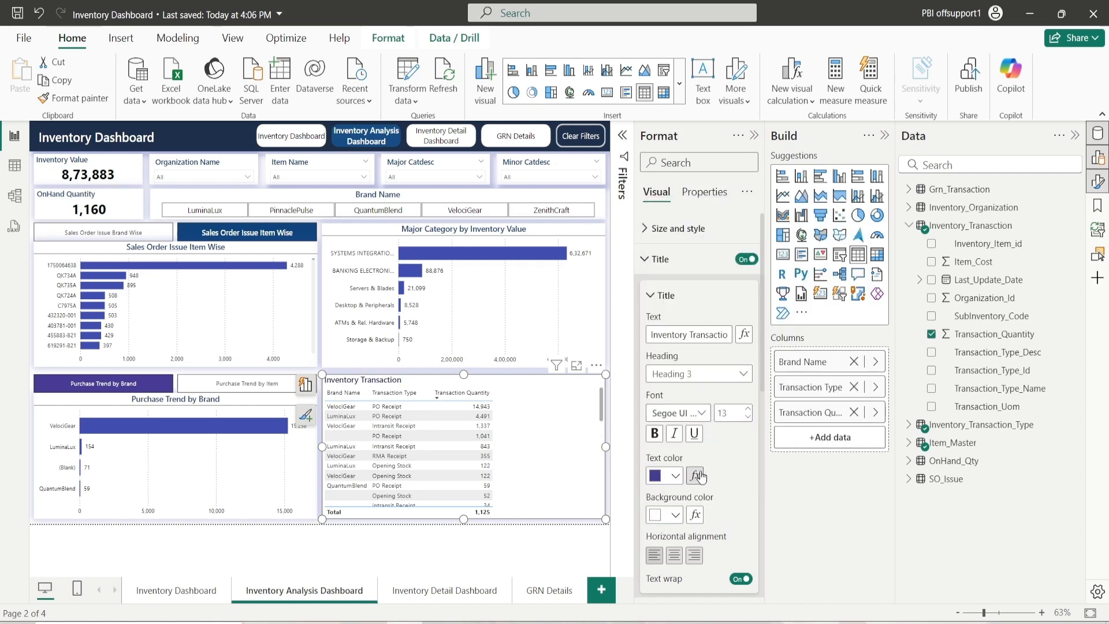
scroll(691, 480, "down", 3)
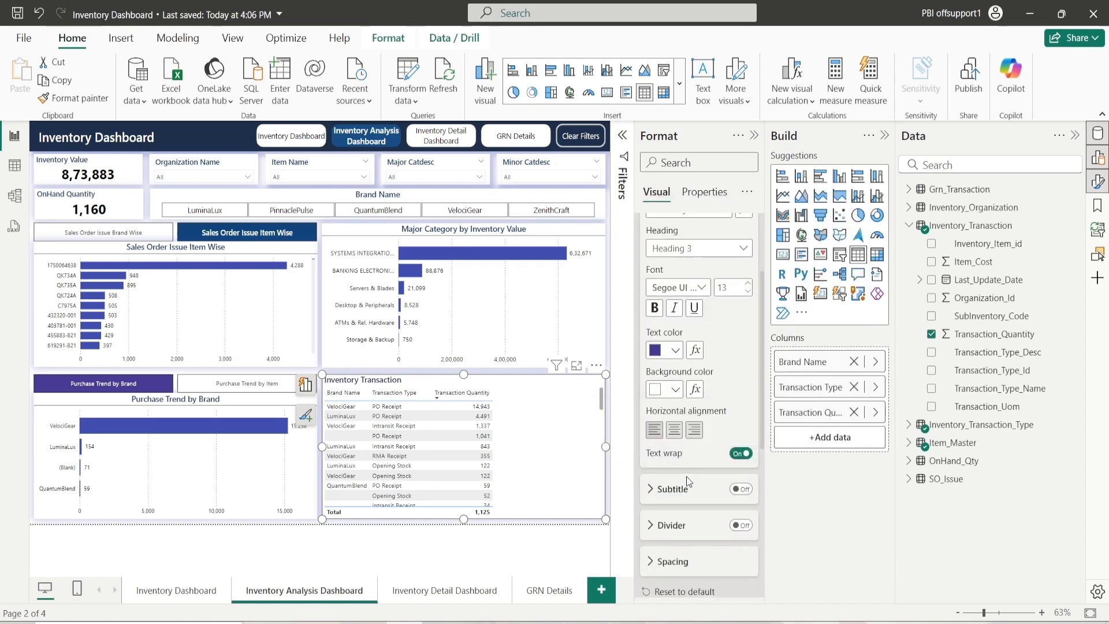
left_click(674, 431)
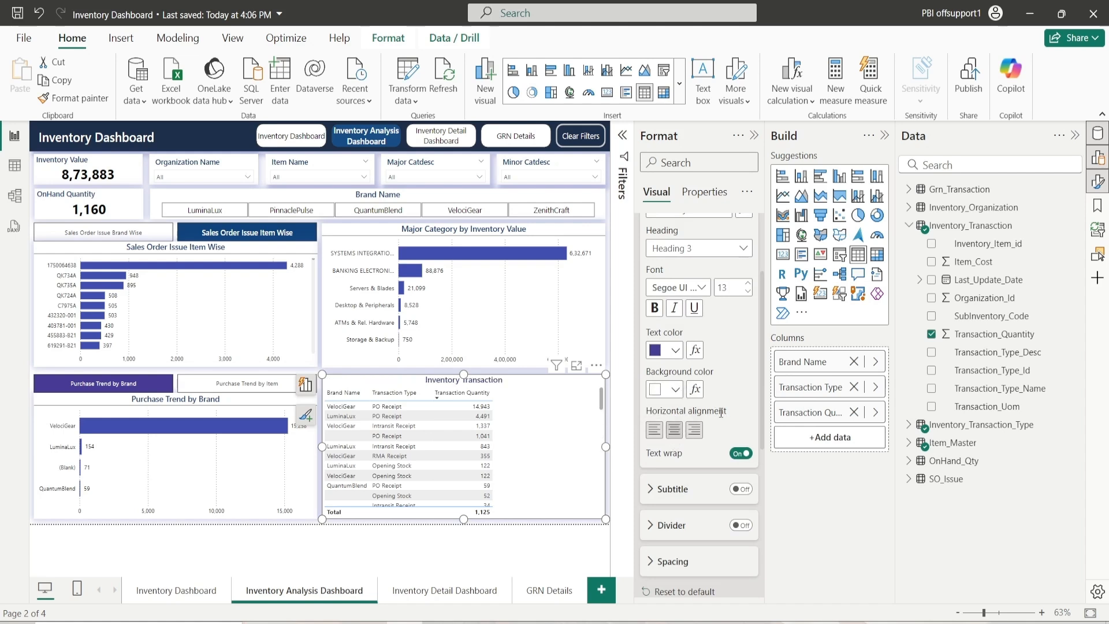
scroll(636, 299, "up", 3)
left_click(664, 289)
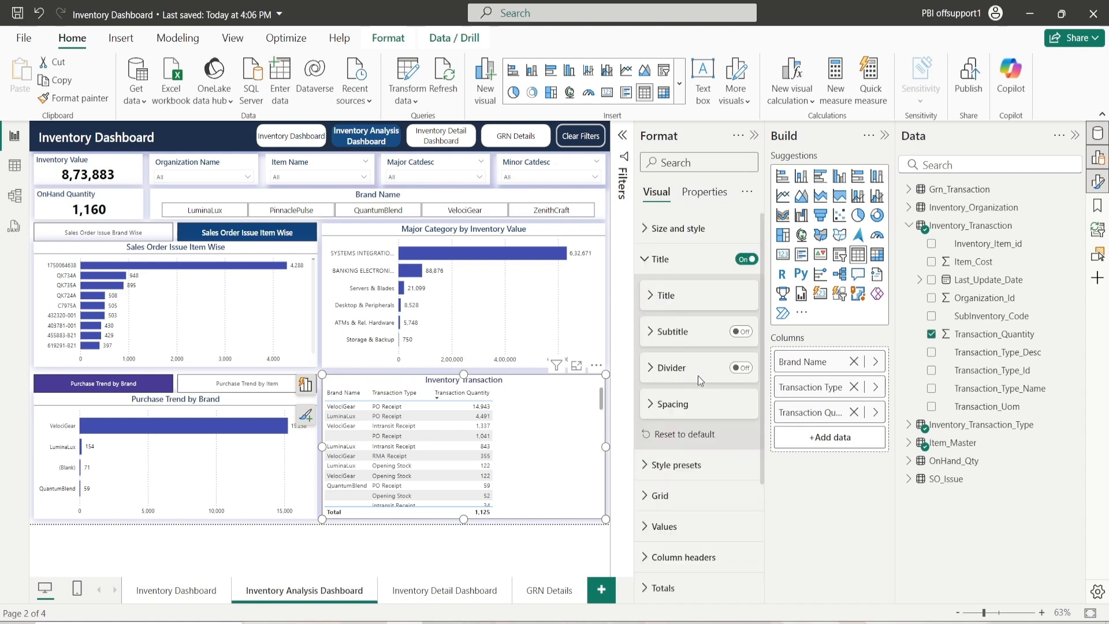
Step: Turn on the divider below the table title and color it Black, 20% lighter
left_click(736, 370)
left_click(677, 374)
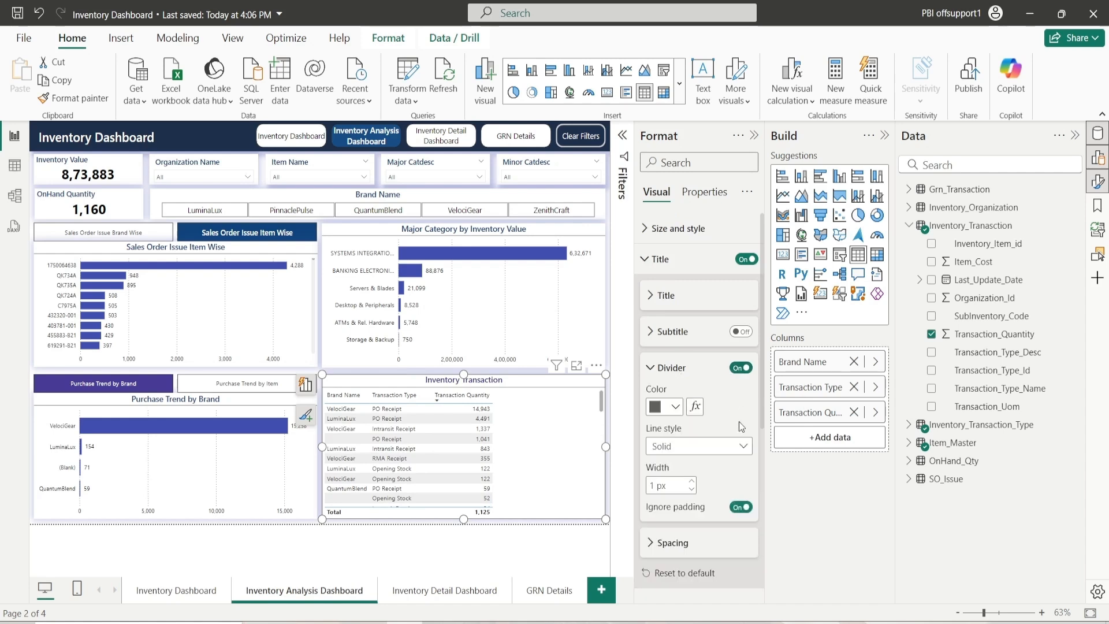
left_click(677, 410)
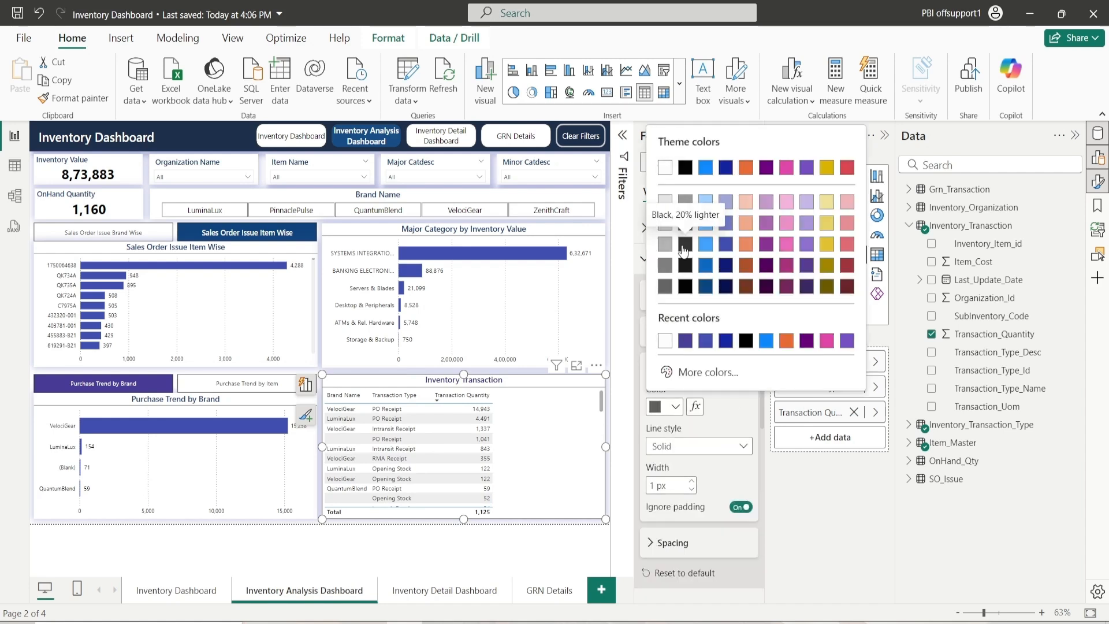
left_click(655, 199)
left_click(672, 370)
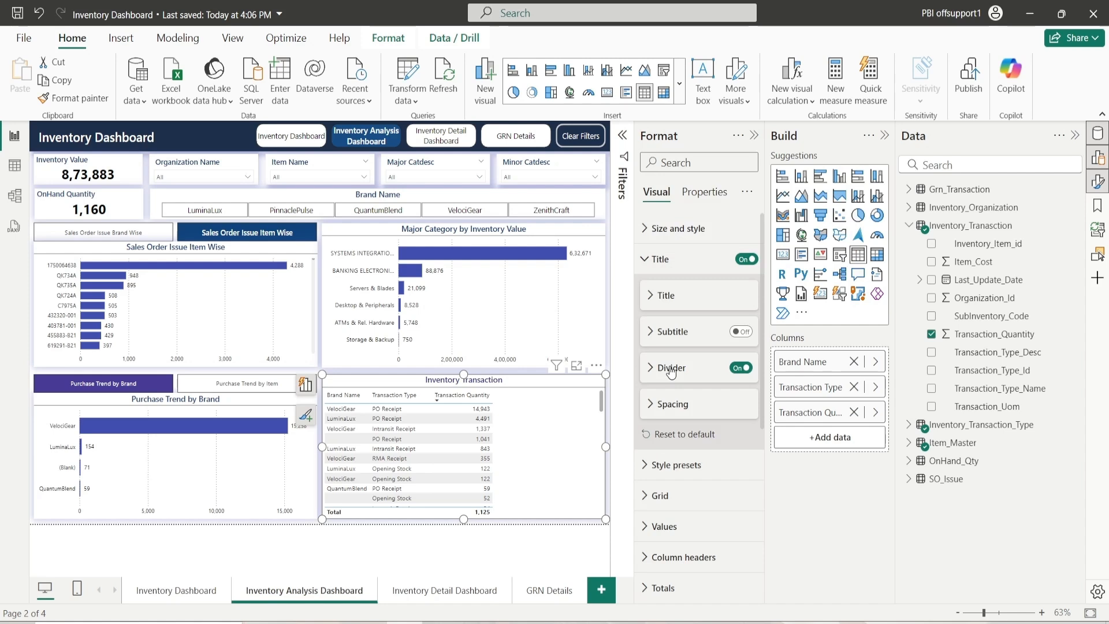
left_click(678, 265)
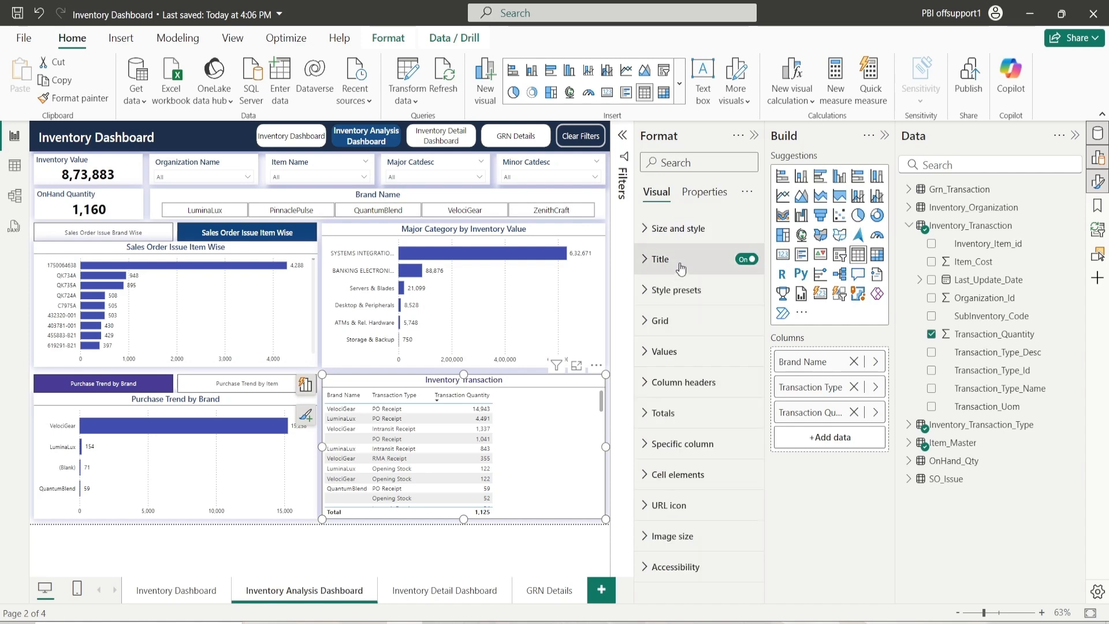
Step: Turn on the table's vertical gridlines and set their color to medium grey
left_click(661, 321)
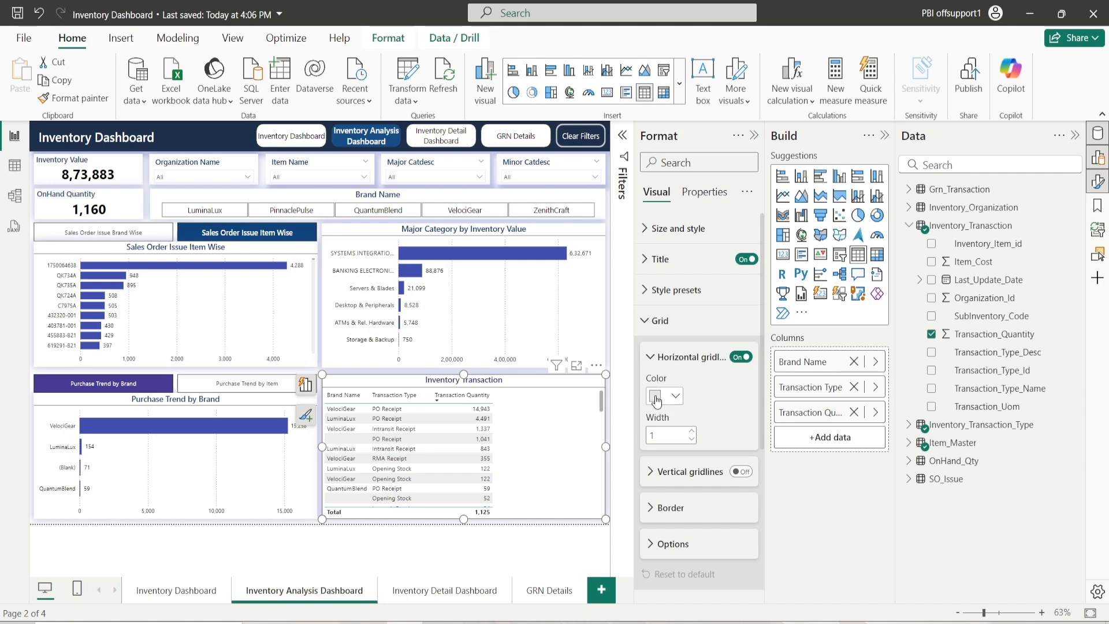
left_click(667, 364)
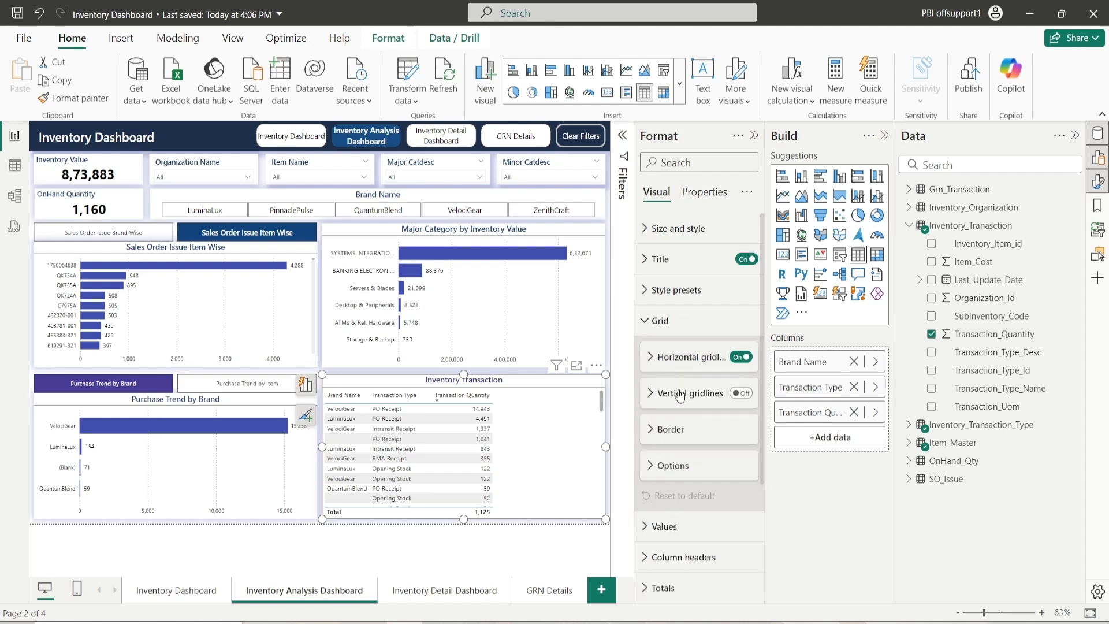
left_click(737, 397)
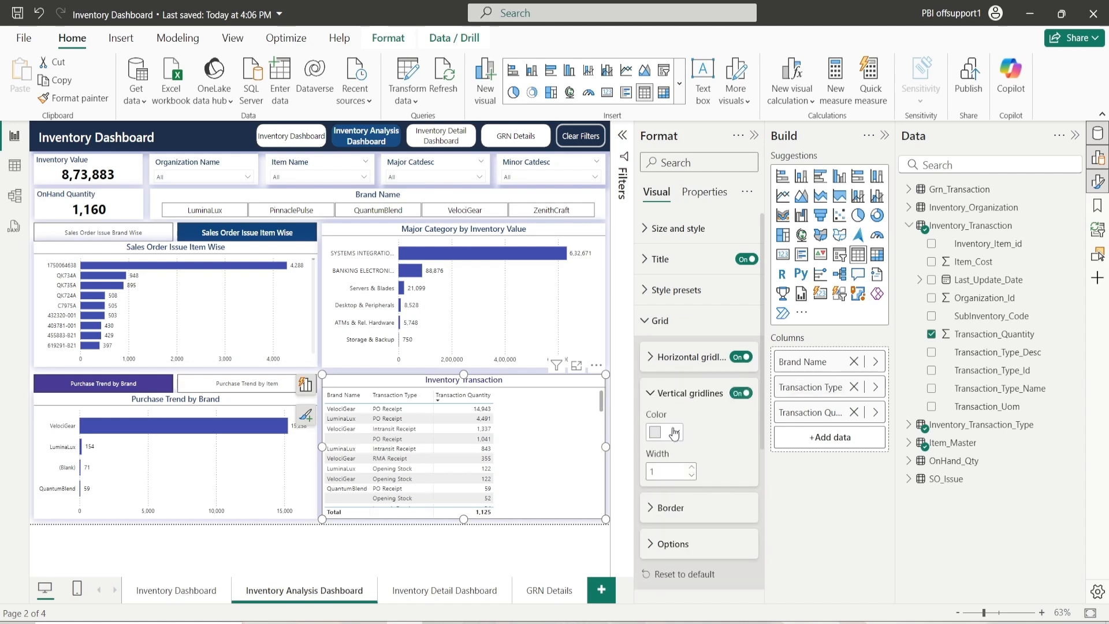
left_click(674, 432)
left_click(683, 251)
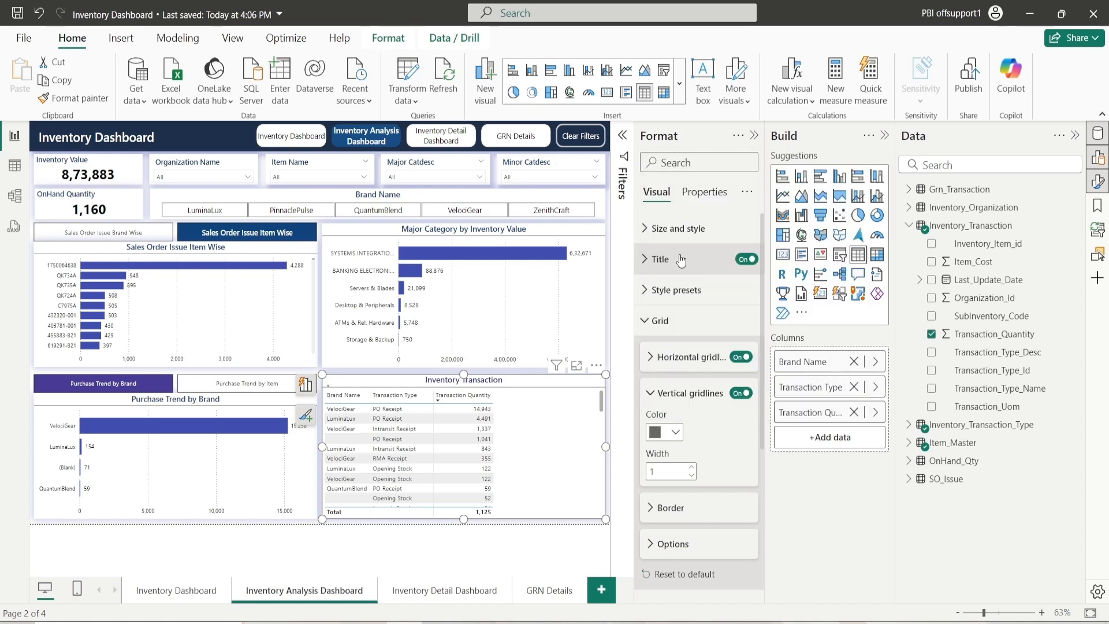
left_click(676, 431)
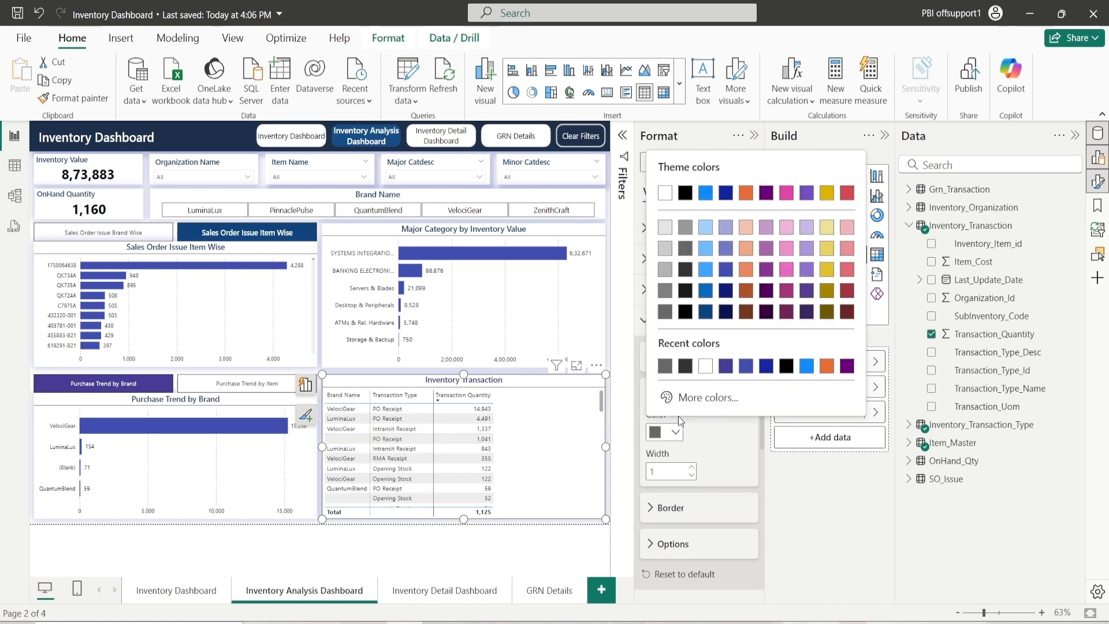
left_click(685, 228)
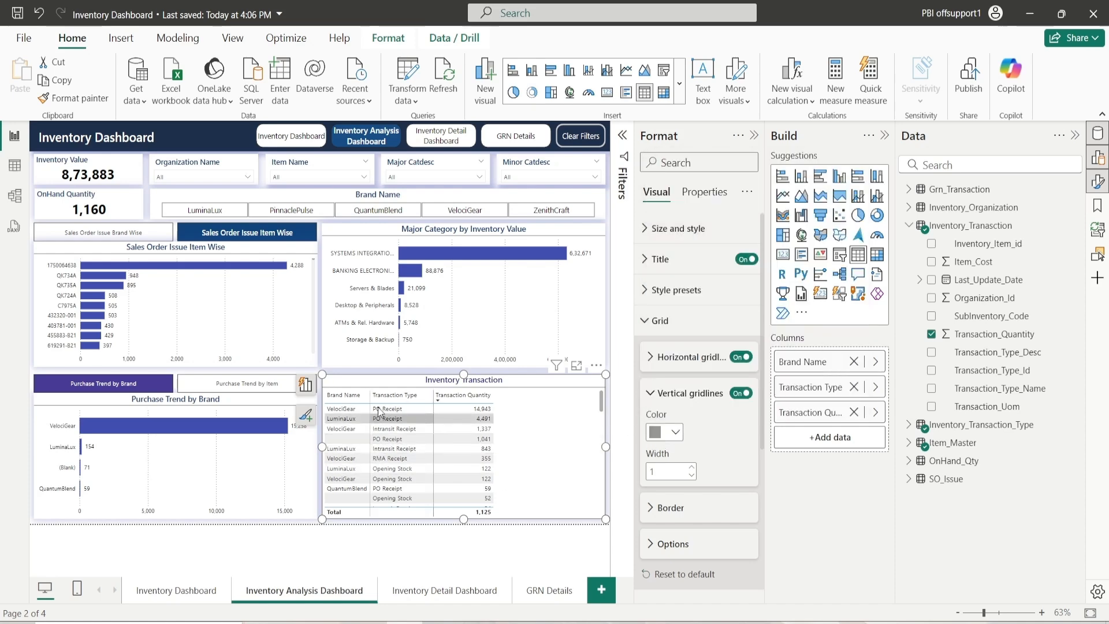
left_click(661, 398)
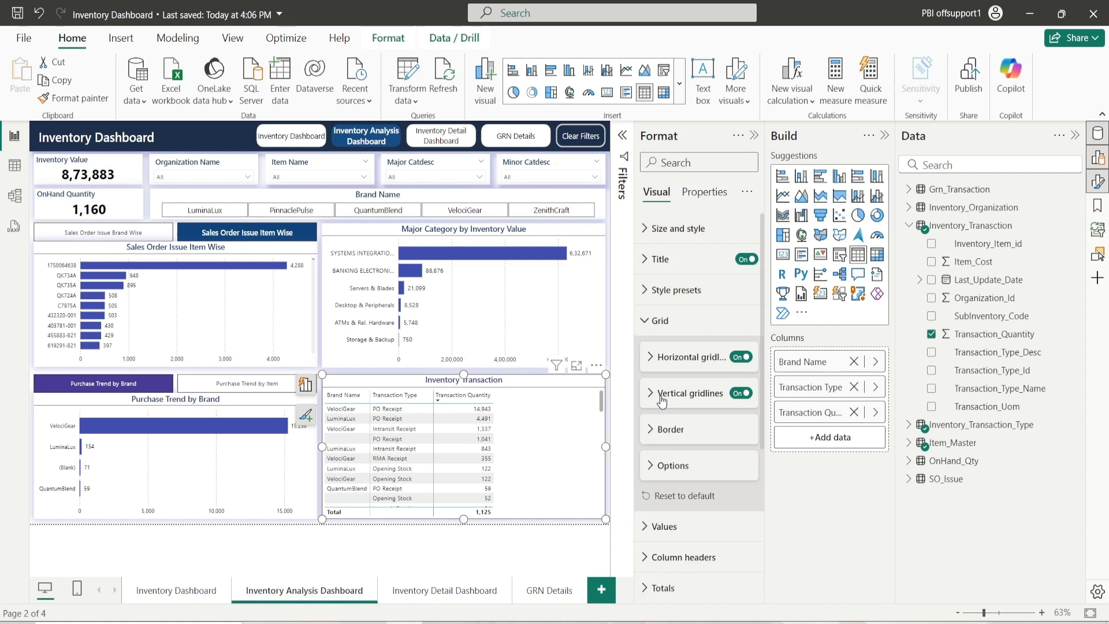
Step: Set the table grid's border color to black for all sections
left_click(663, 431)
left_click(672, 467)
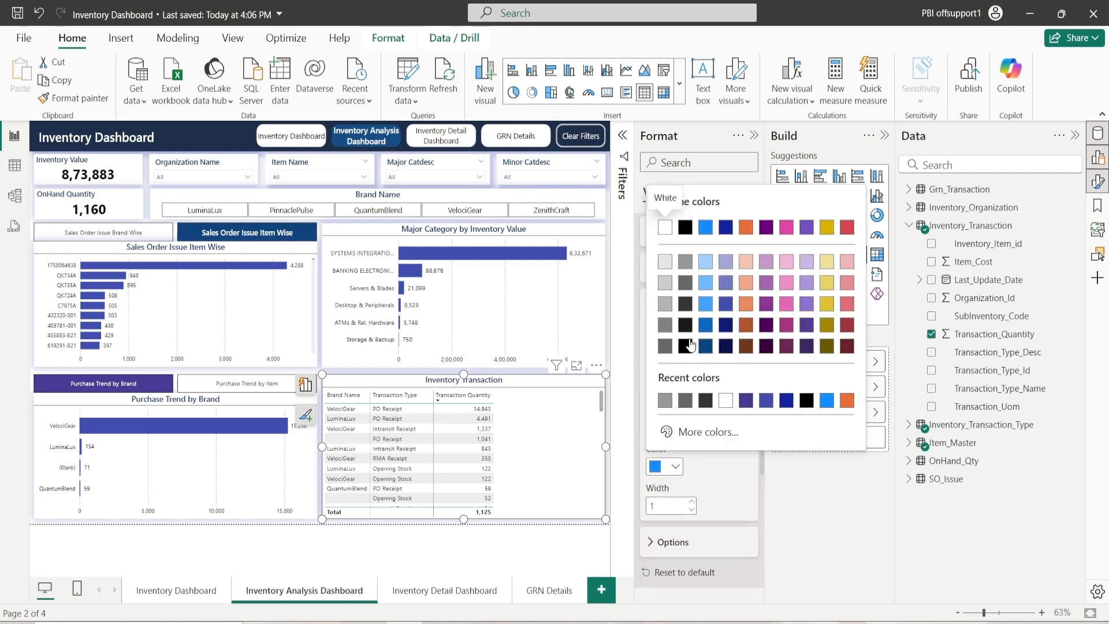
left_click(675, 216)
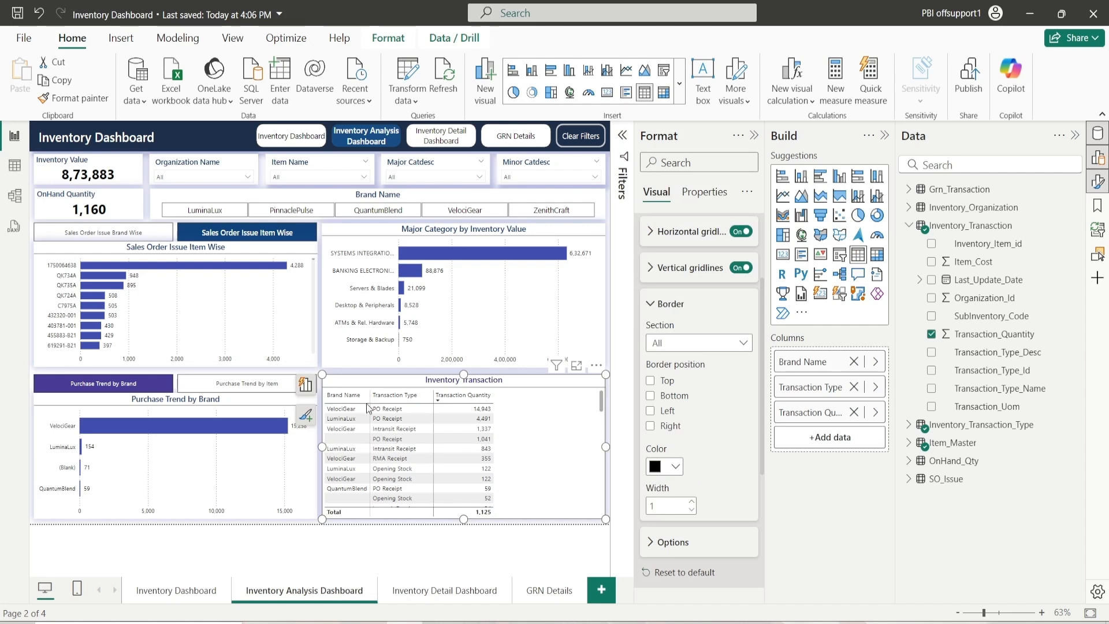
scroll(672, 382, "up", 3)
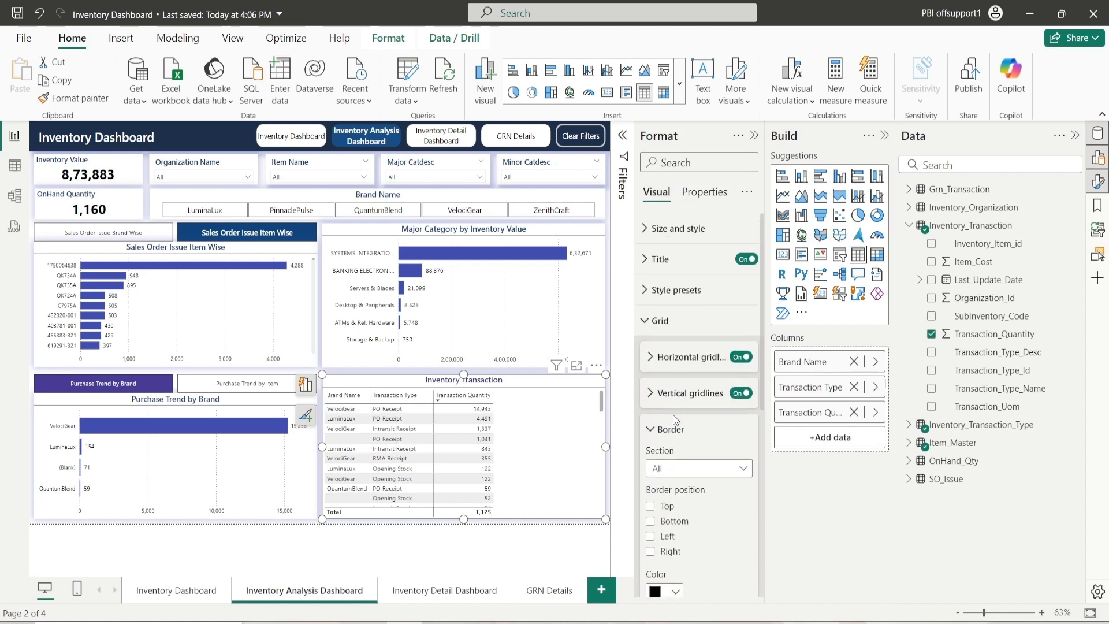
left_click(674, 428)
left_click(663, 467)
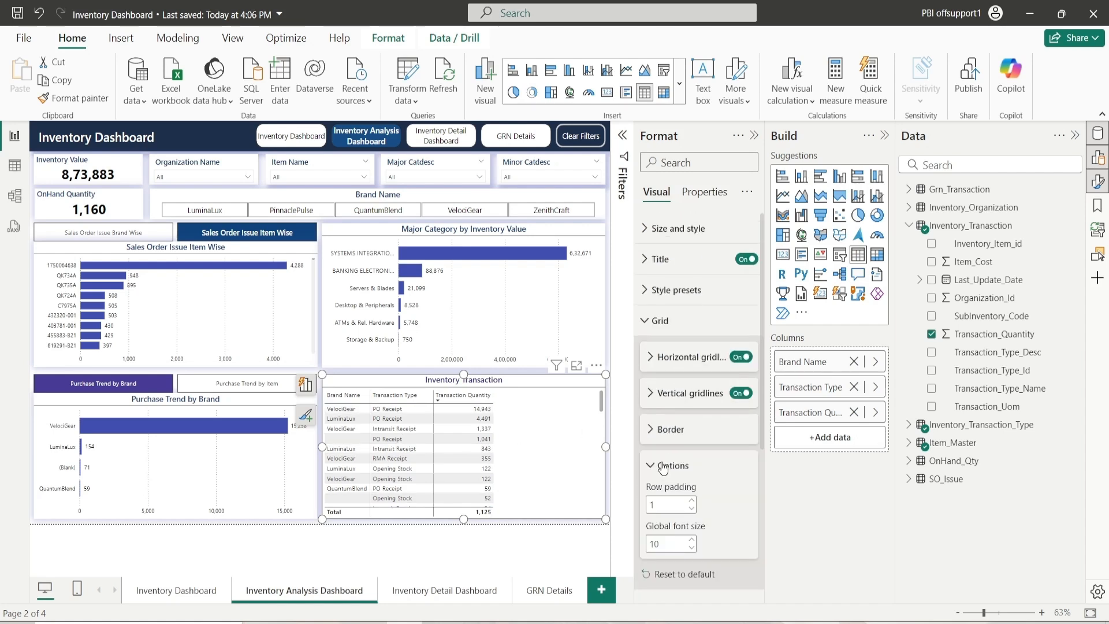
left_click(663, 467)
left_click(660, 321)
Step: Format the table values with font size 12, black text and a white background
left_click(664, 352)
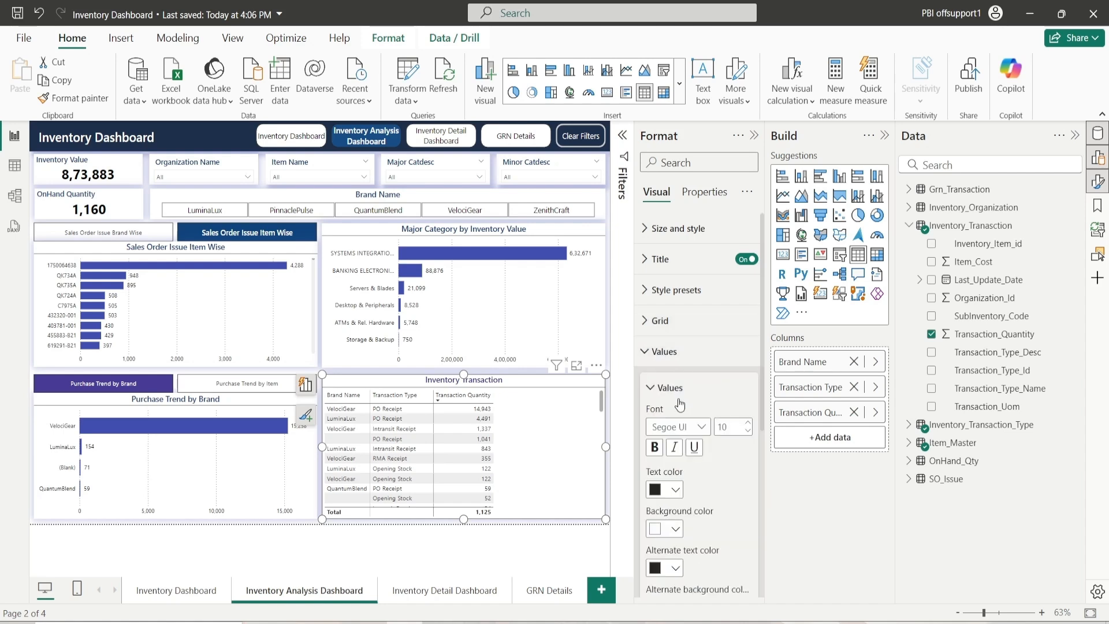
scroll(681, 410, "down", 3)
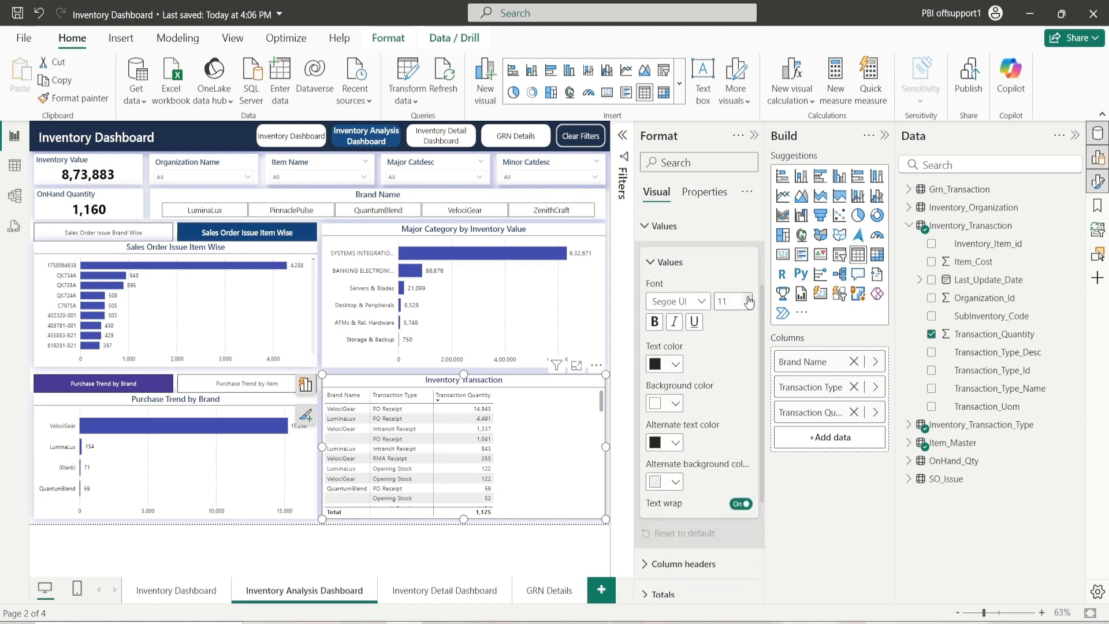
left_click(667, 364)
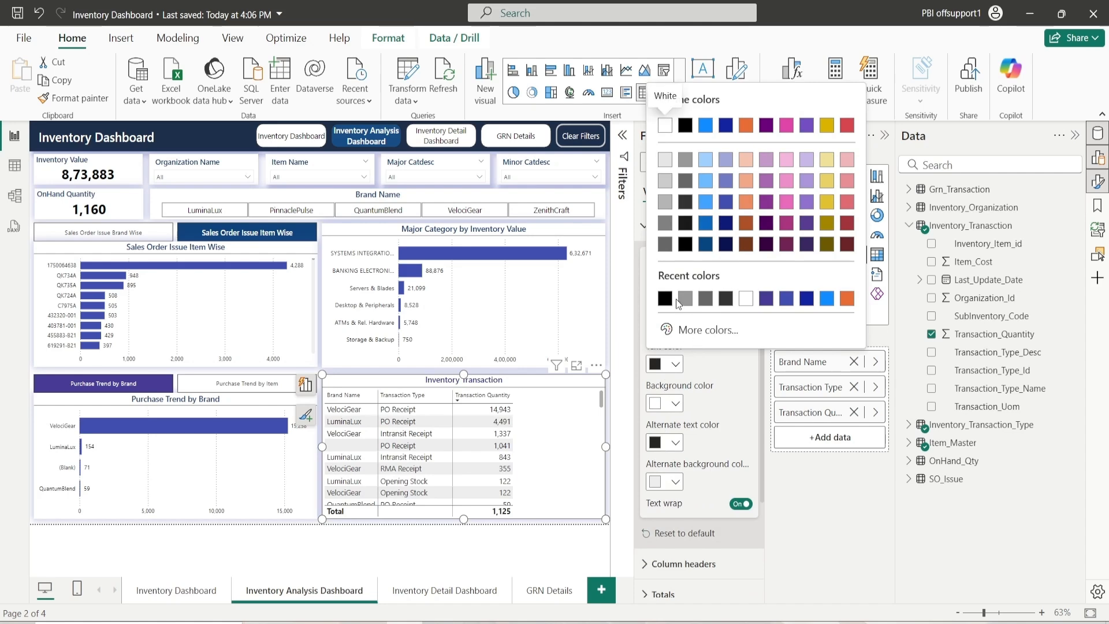
left_click(684, 247)
left_click(673, 403)
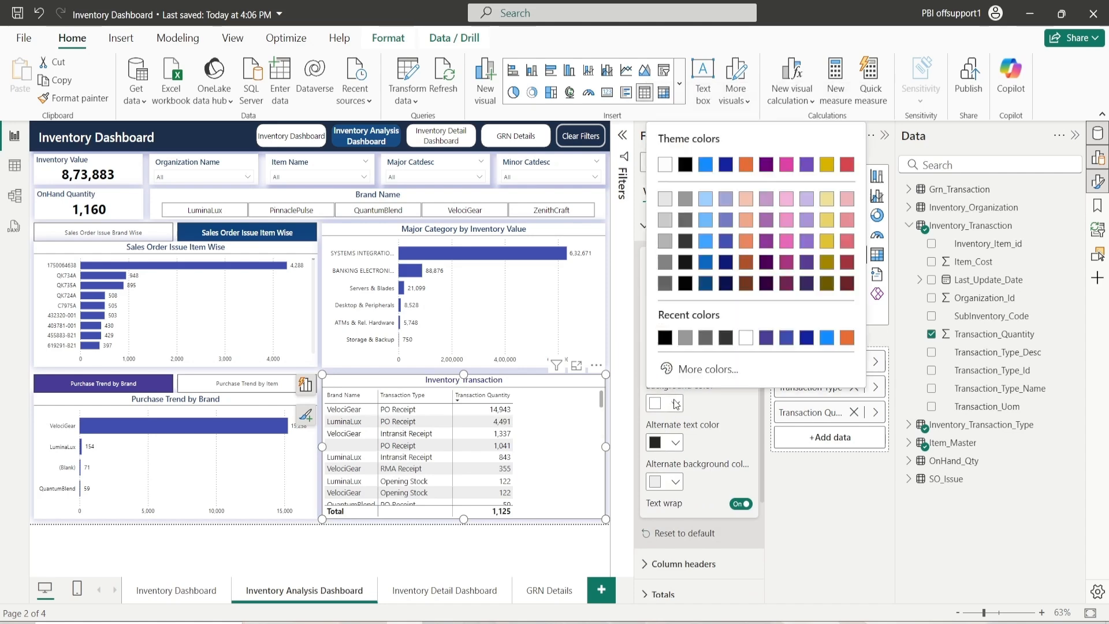
left_click(746, 339)
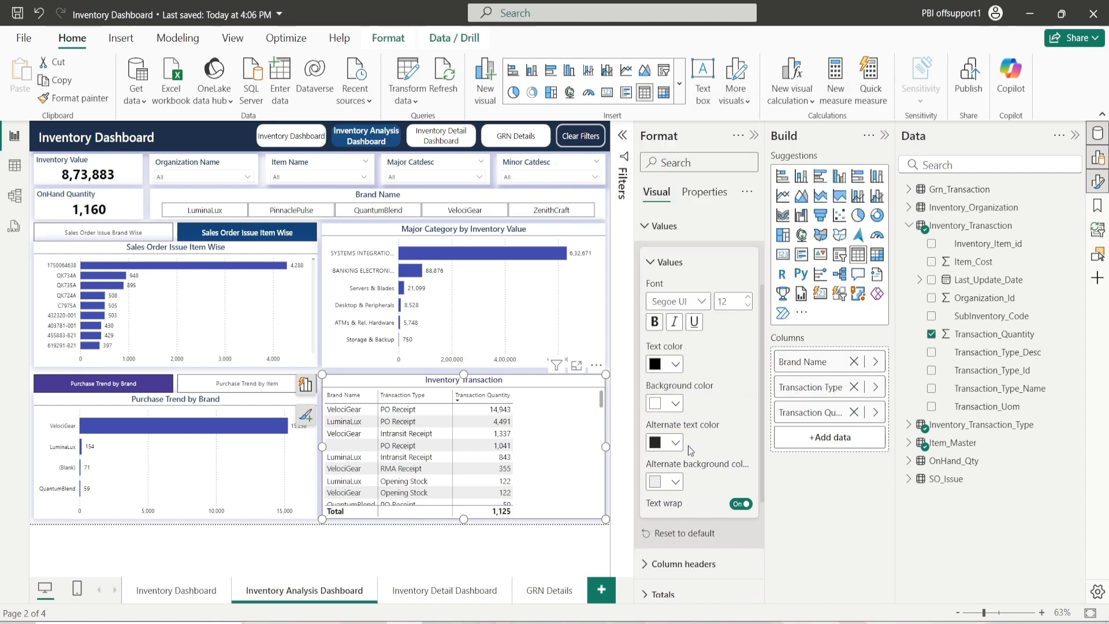
Step: Set the table values' alternate text color to black and their alternate background color to #F7F4F4
left_click(675, 442)
left_click(685, 331)
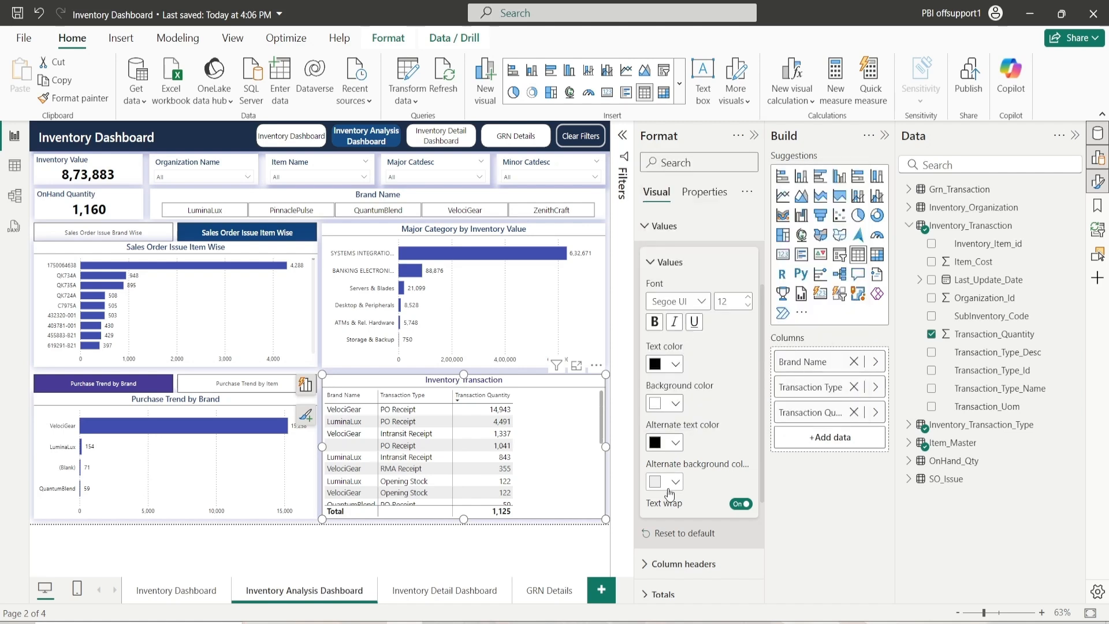
left_click(675, 482)
left_click(703, 446)
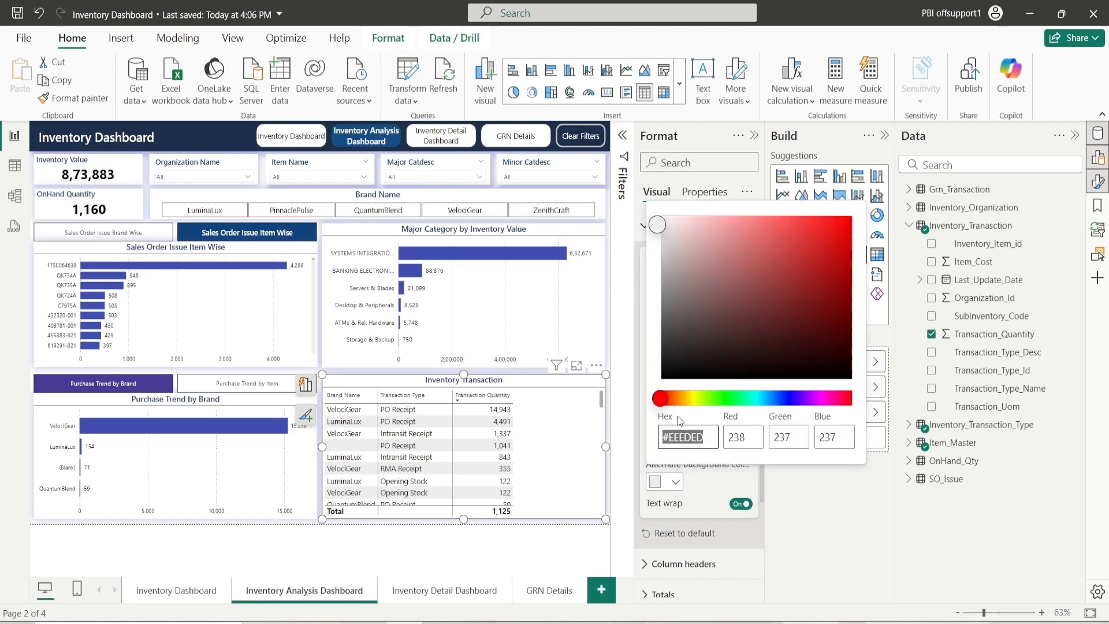
left_click(662, 231)
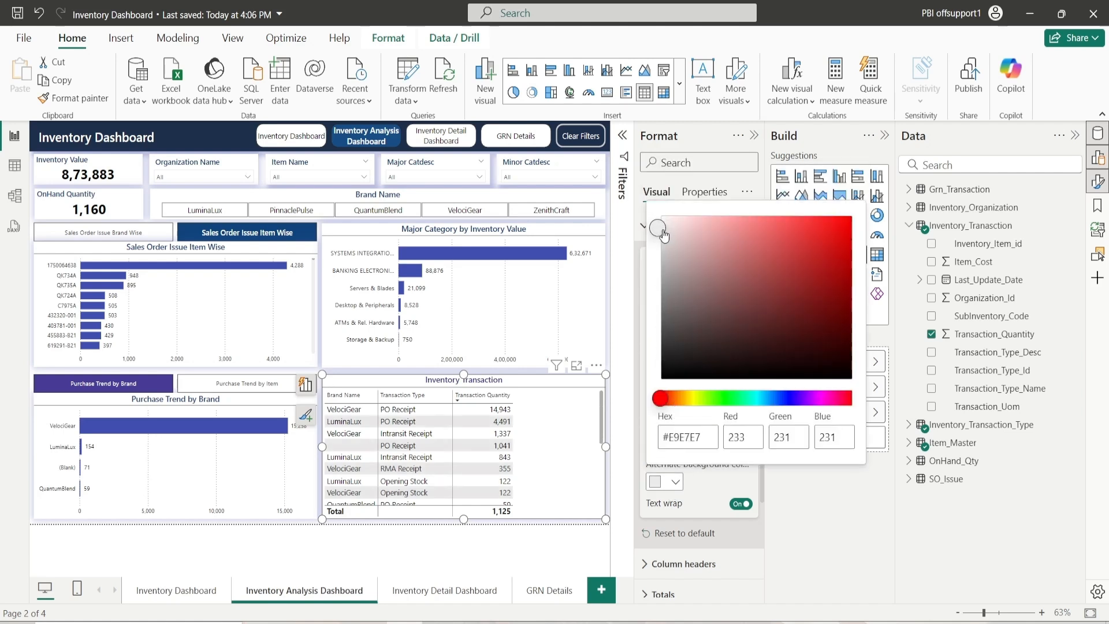
left_click_drag(663, 236, 665, 227)
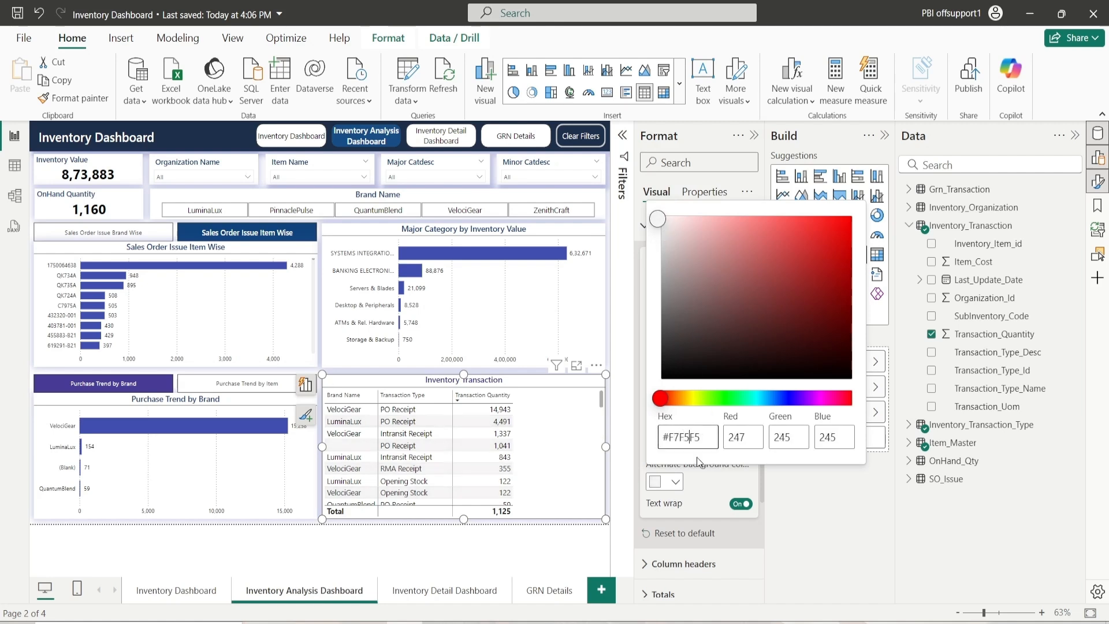
type("4")
key("Right")
key("Right")
key("BackSpace")
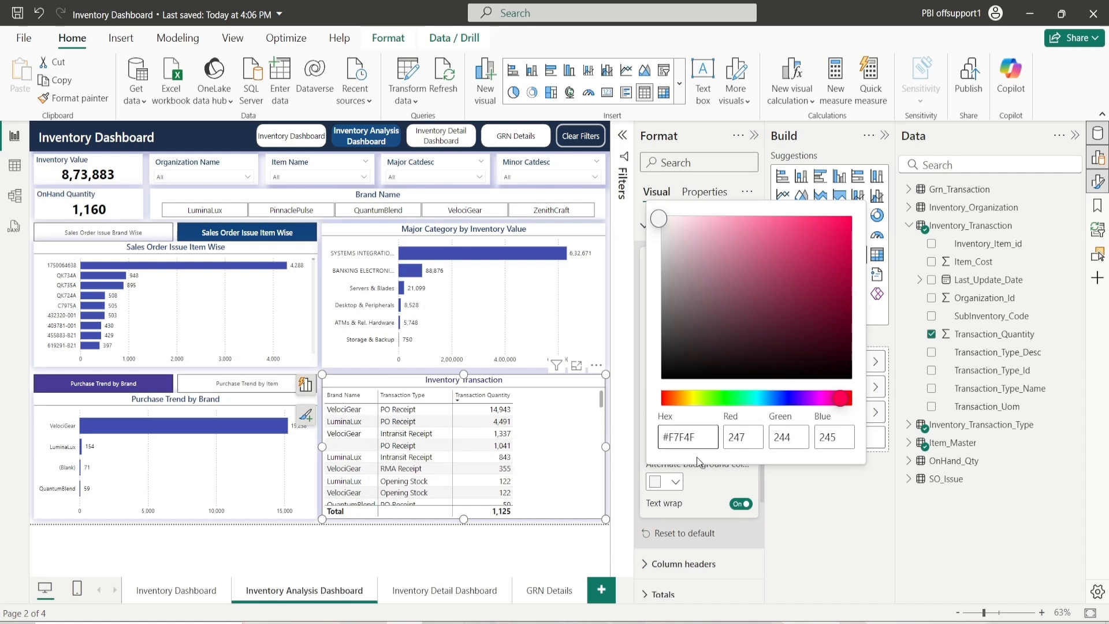
type("4")
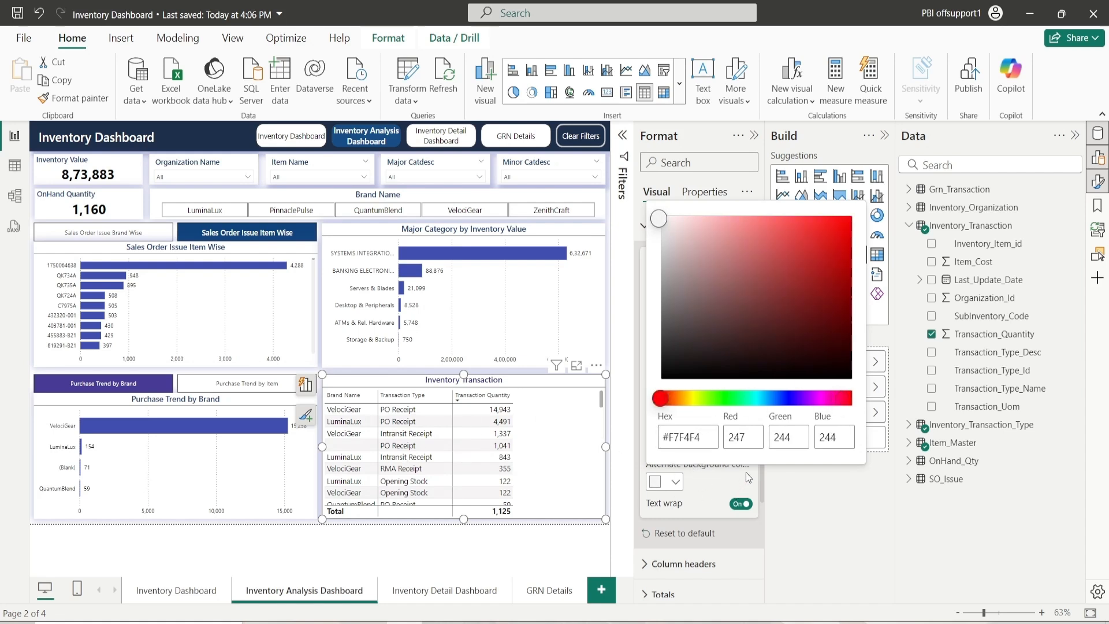
left_click(615, 371)
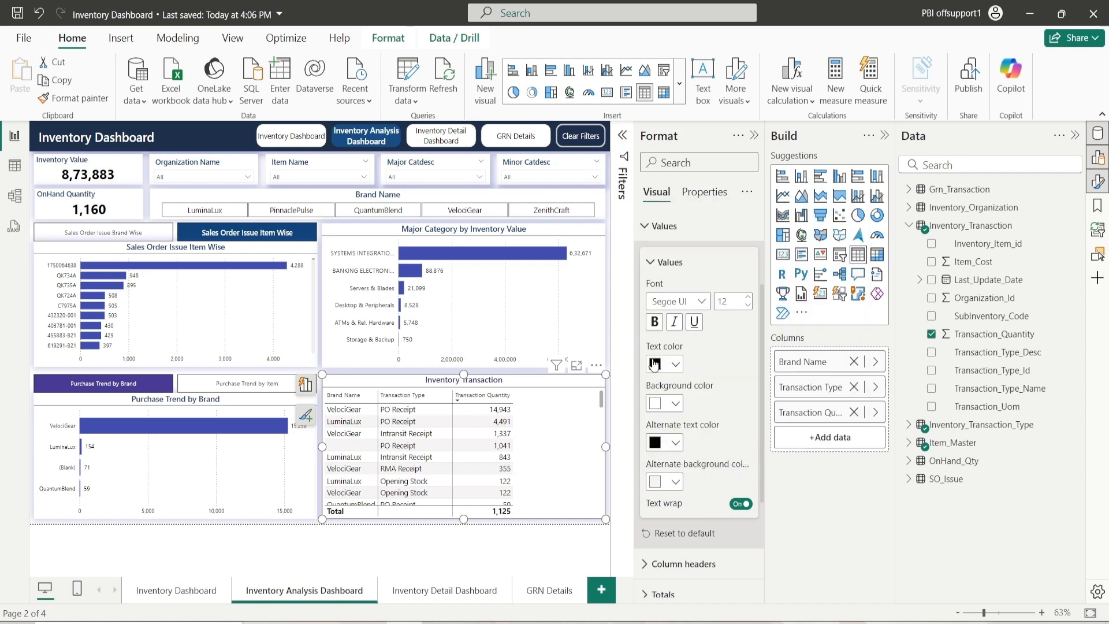
left_click(659, 262)
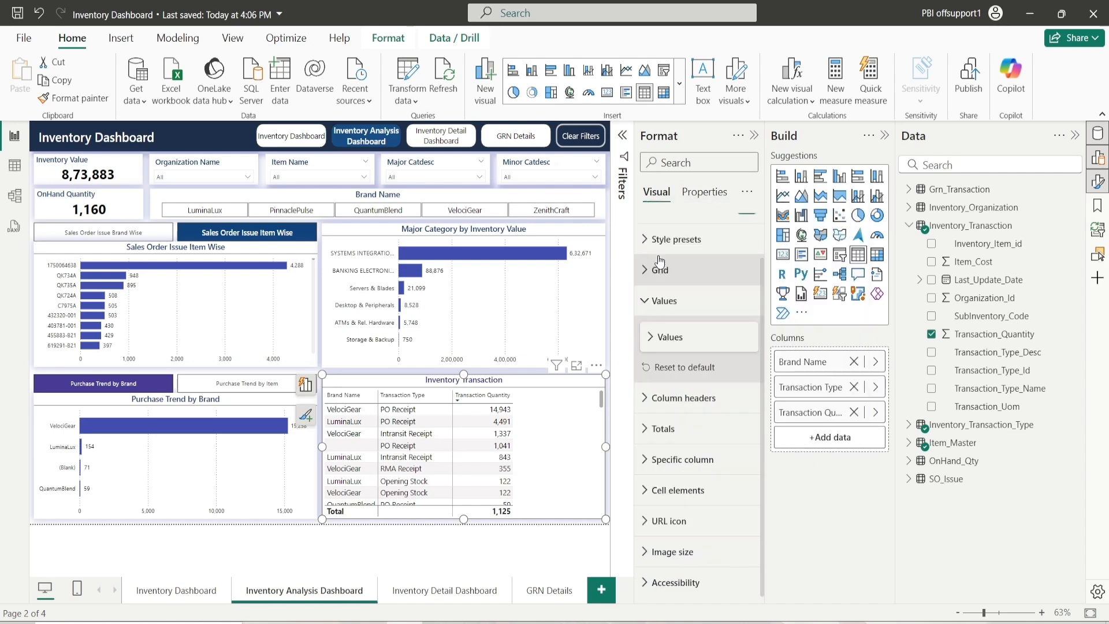
left_click(663, 301)
Step: Format the table's column headers with font size 12 and black text
left_click(664, 393)
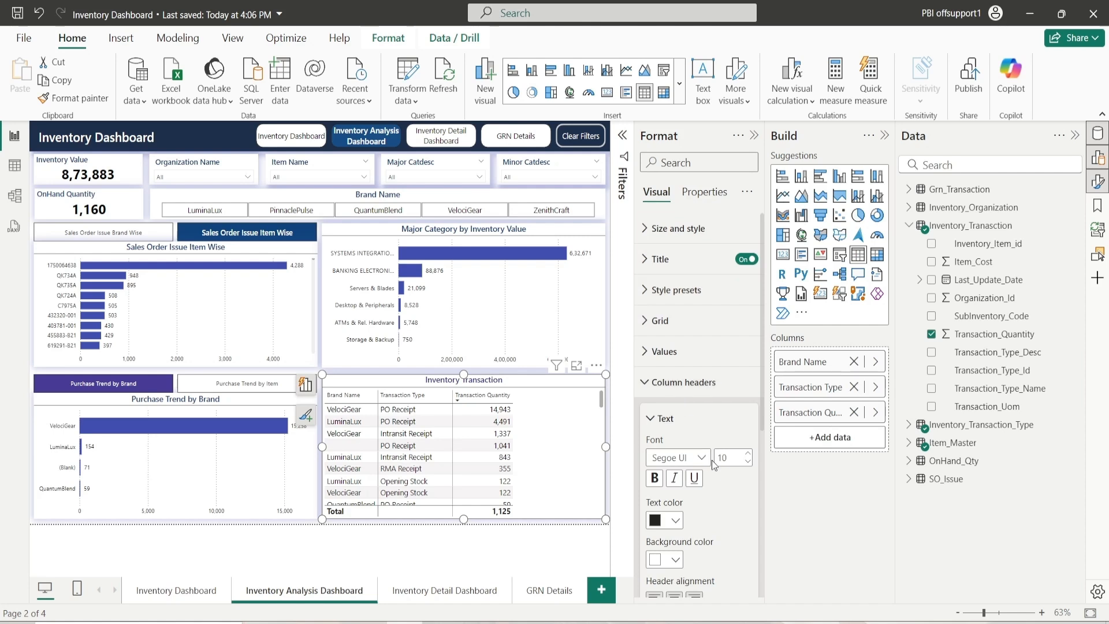
left_click(748, 454)
left_click(749, 455)
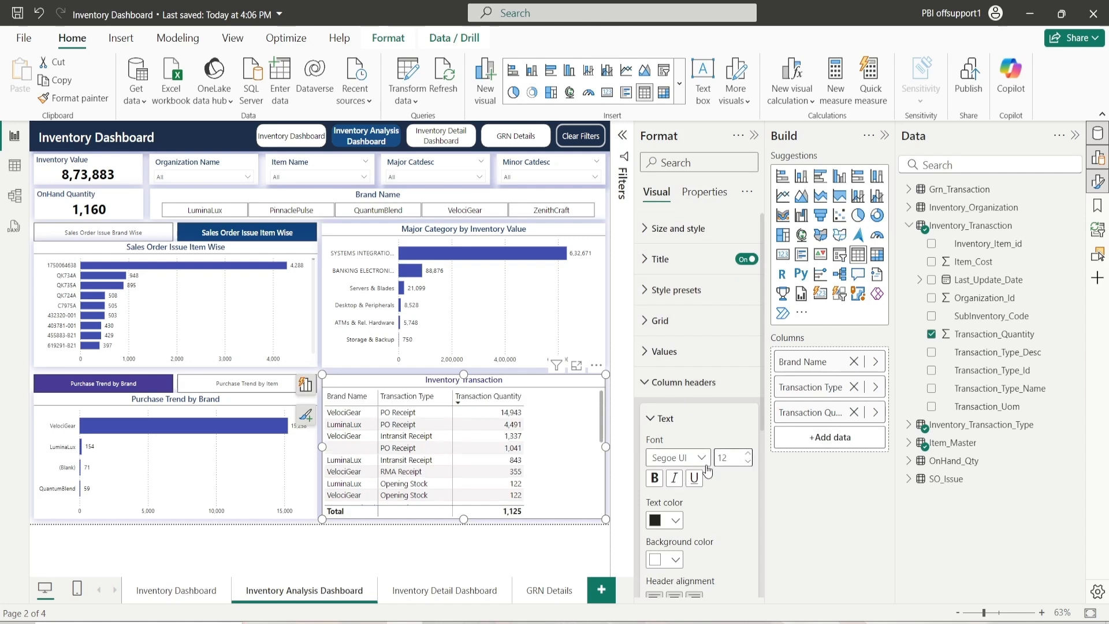
left_click(669, 523)
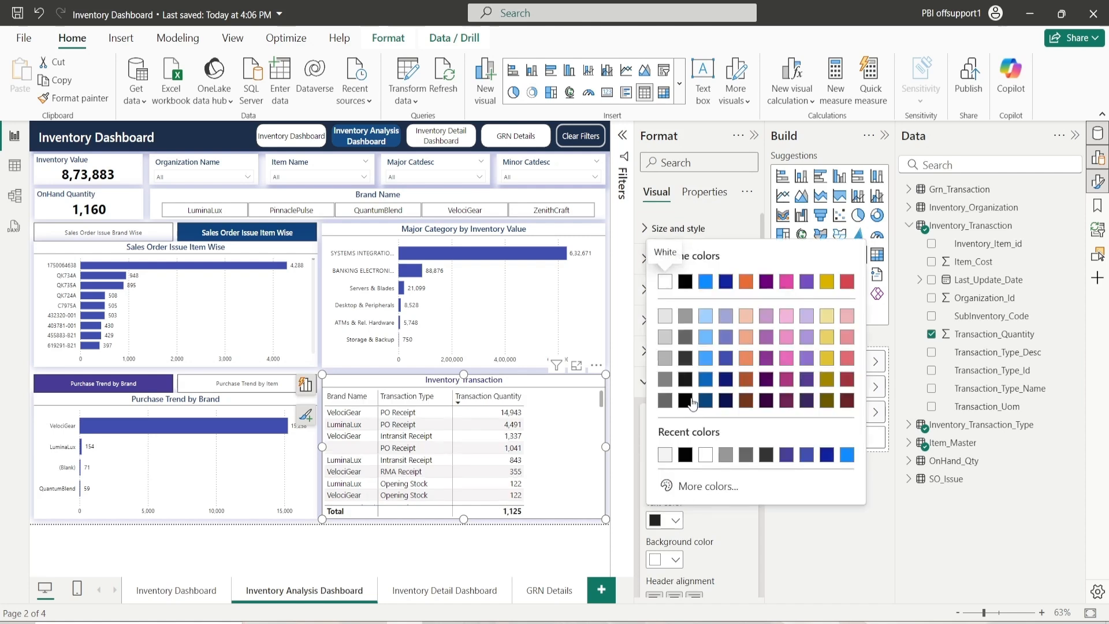
left_click(686, 403)
Step: Set the column headers' background to the recently used dark purple that matches the Purchase Trend navigator
scroll(683, 488, "down", 1)
scroll(683, 490, "down", 1)
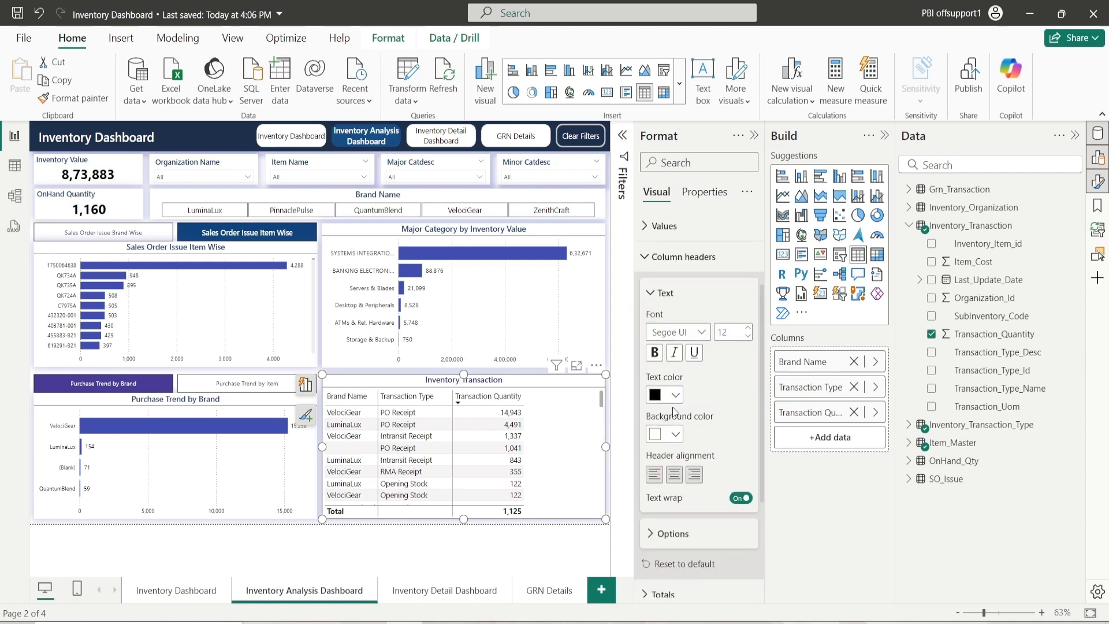
left_click(675, 436)
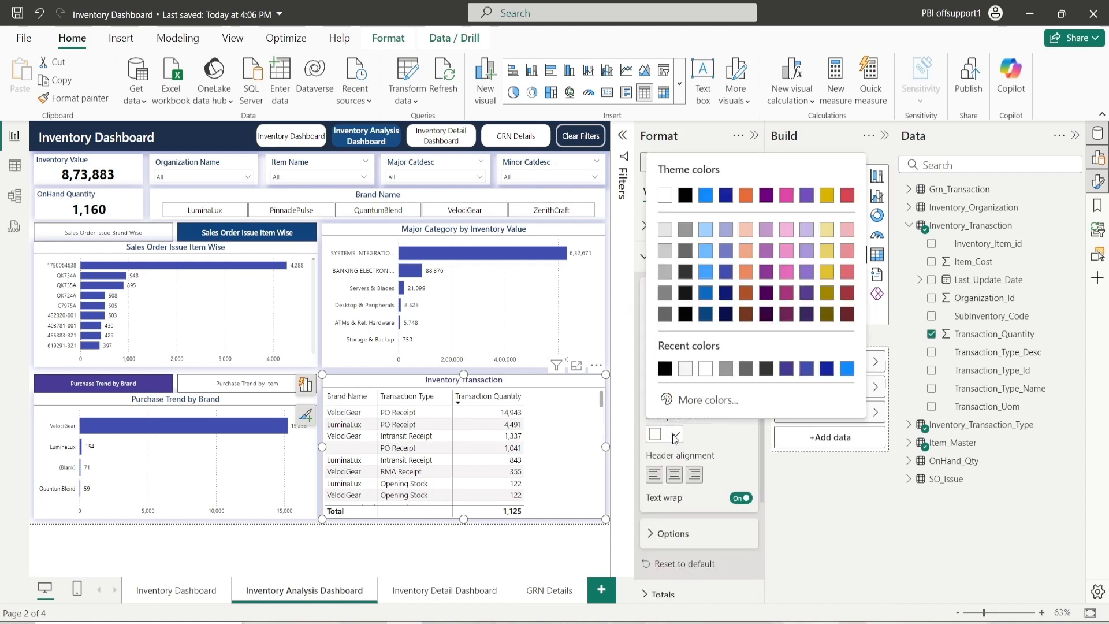
left_click(807, 370)
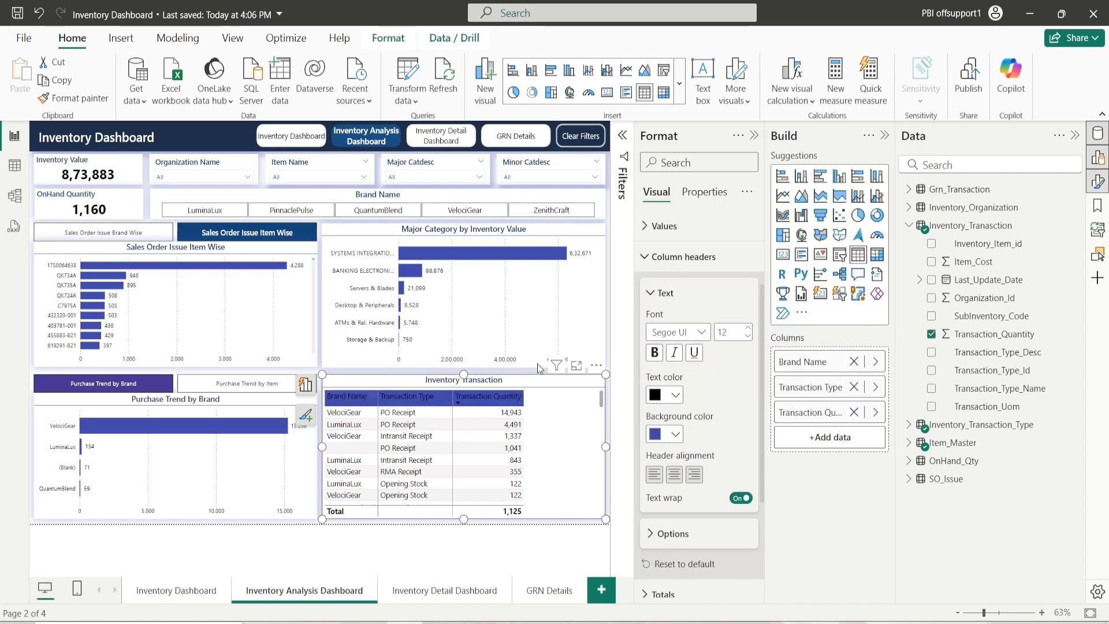
left_click(675, 436)
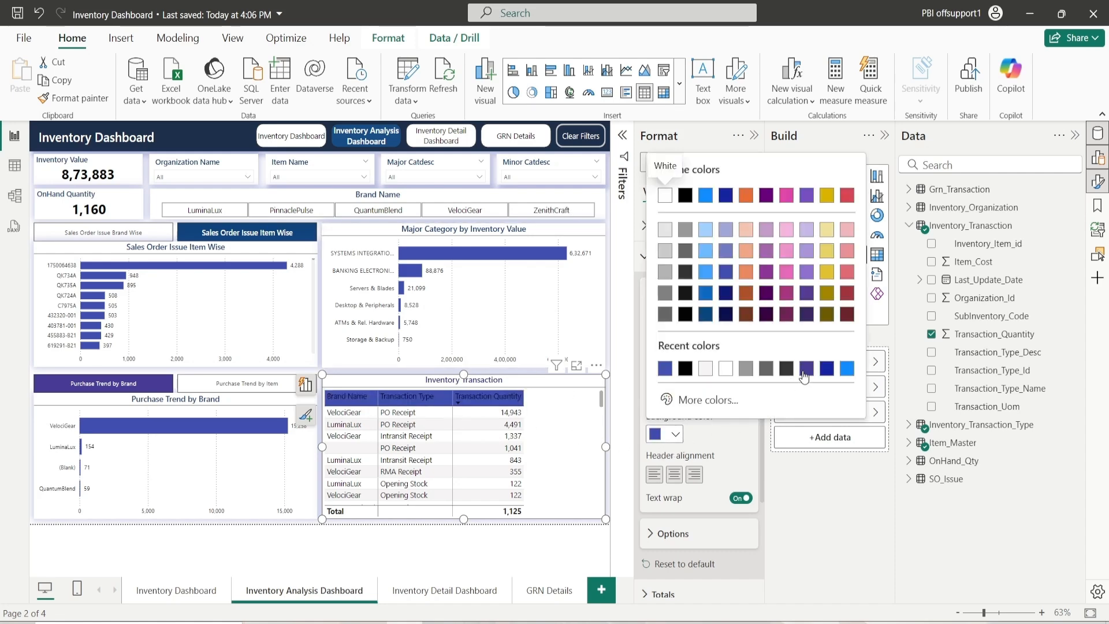
left_click(806, 370)
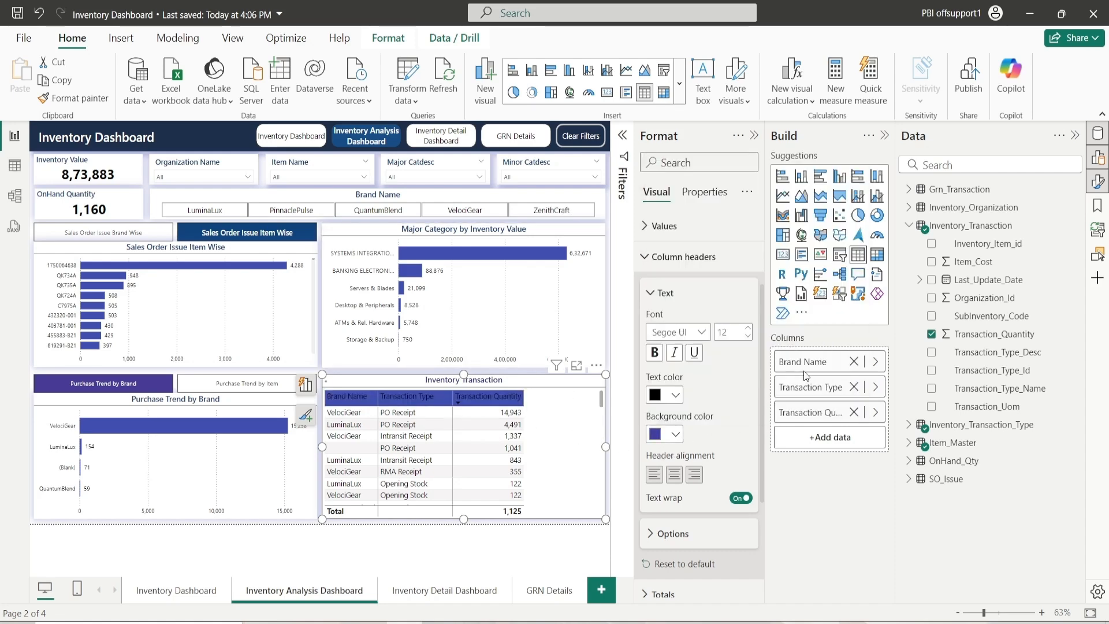
Step: Change the column header text to white and center the header alignment
left_click(676, 396)
left_click(745, 330)
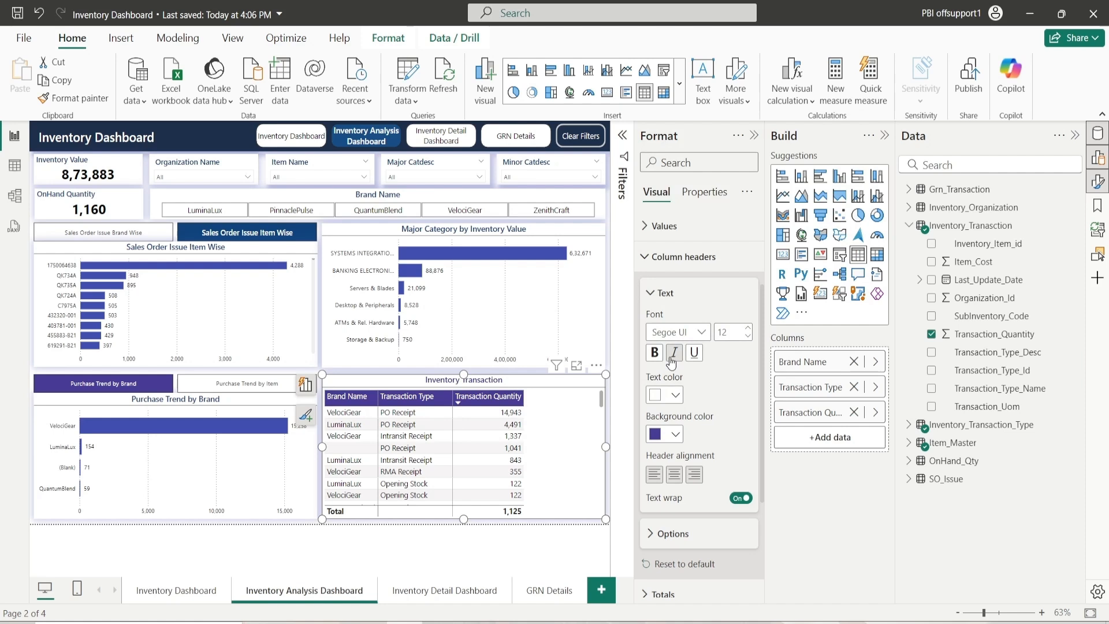
left_click(676, 476)
left_click(663, 295)
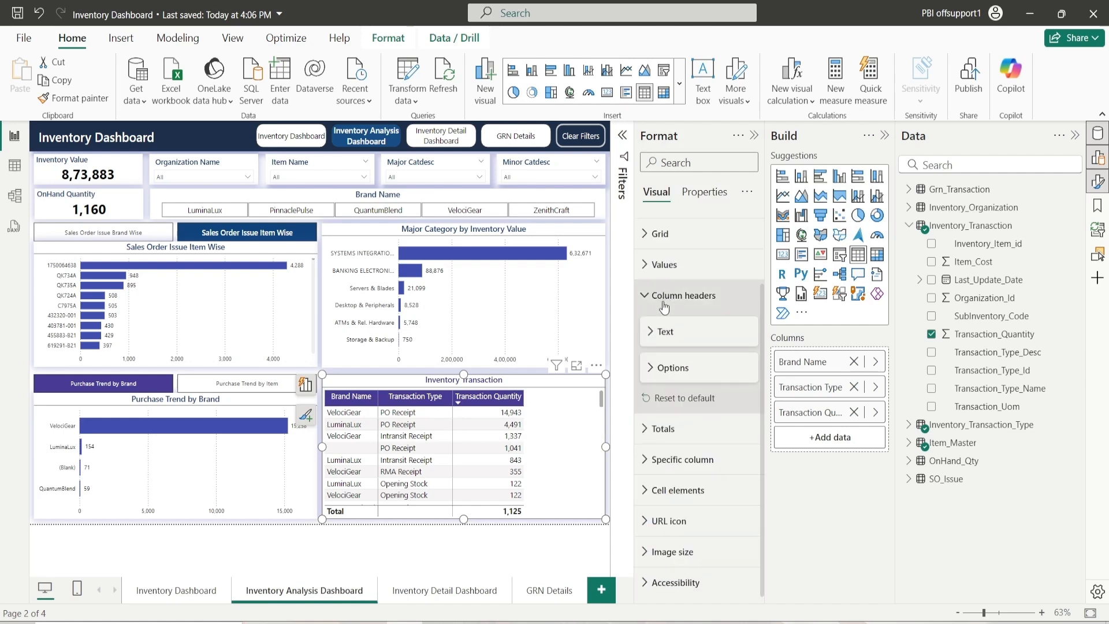
left_click(670, 297)
Step: Set the text color of the table's totals row to the same dark purple as the column headers
left_click(664, 413)
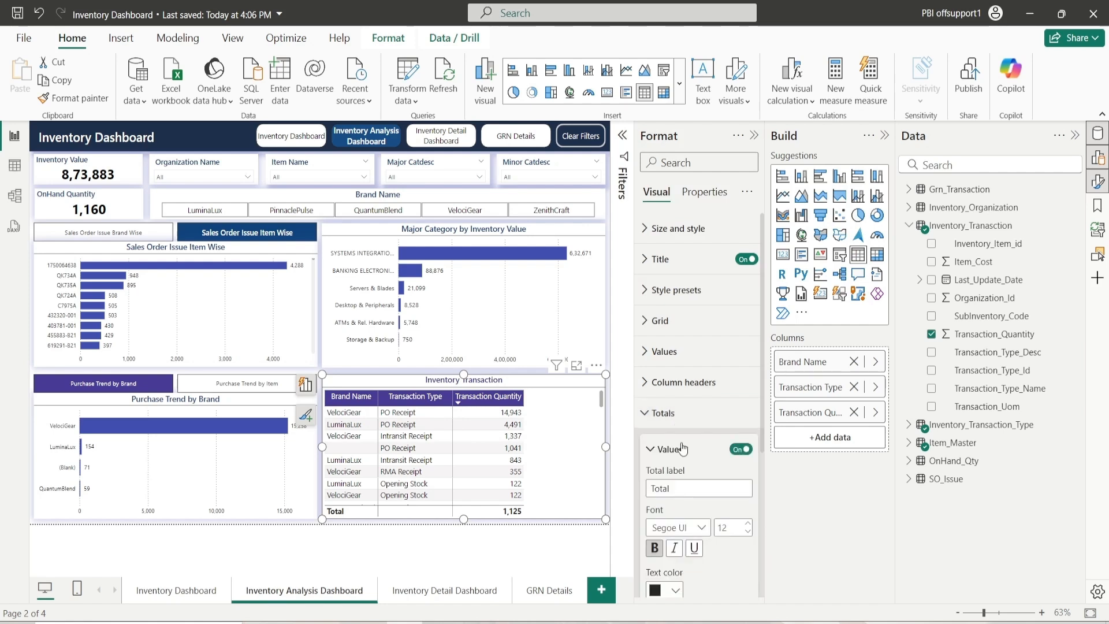
scroll(677, 503, "down", 2)
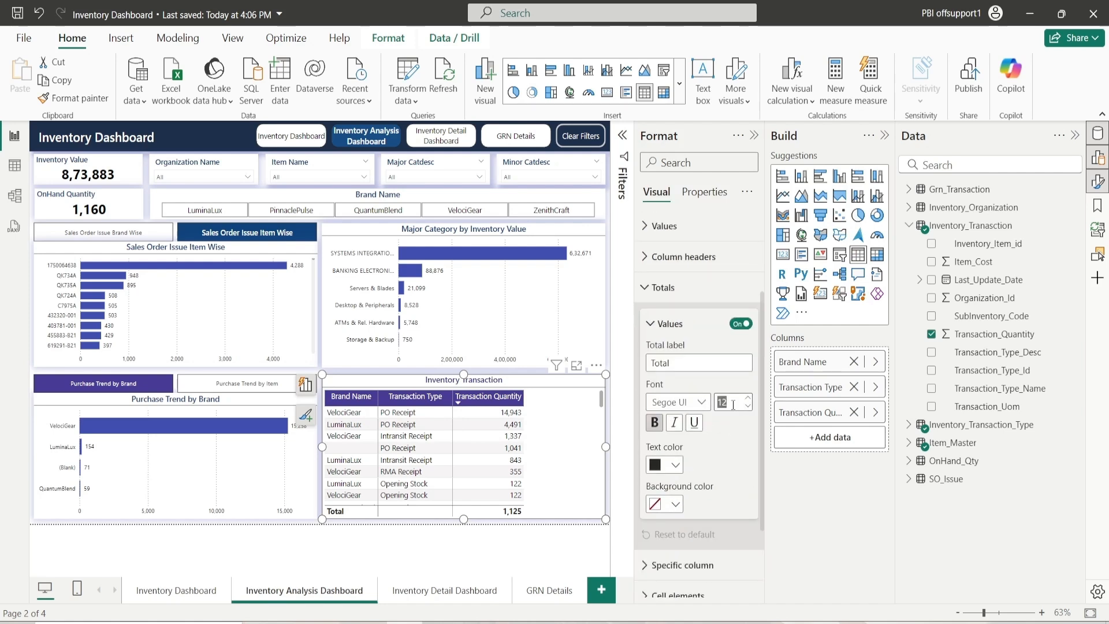
left_click(670, 465)
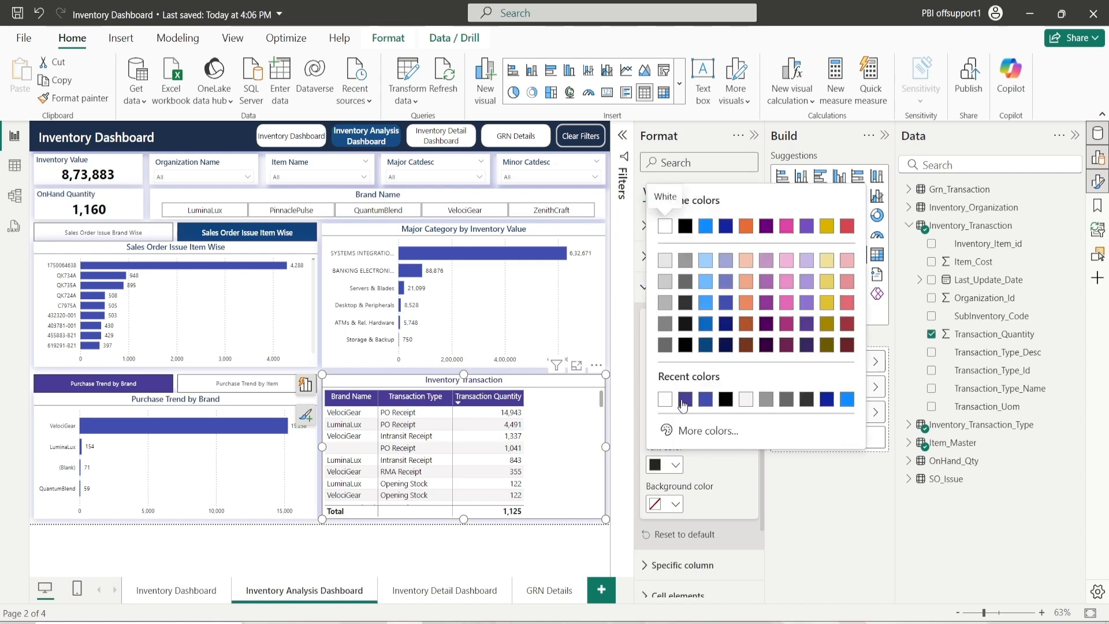
left_click(665, 400)
left_click(676, 504)
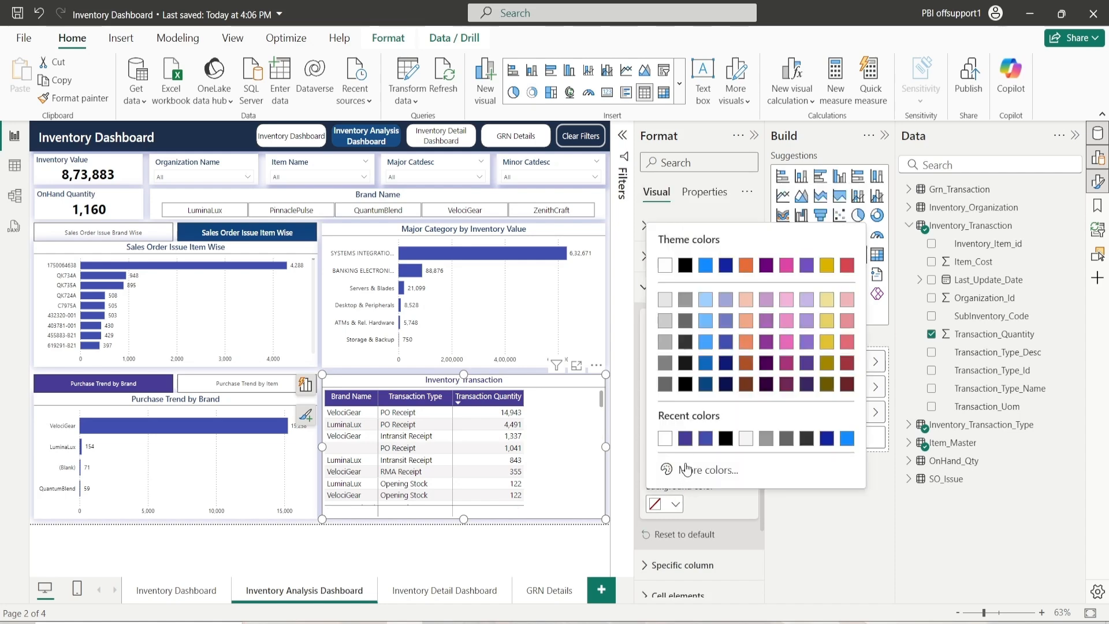
left_click(674, 502)
left_click(669, 466)
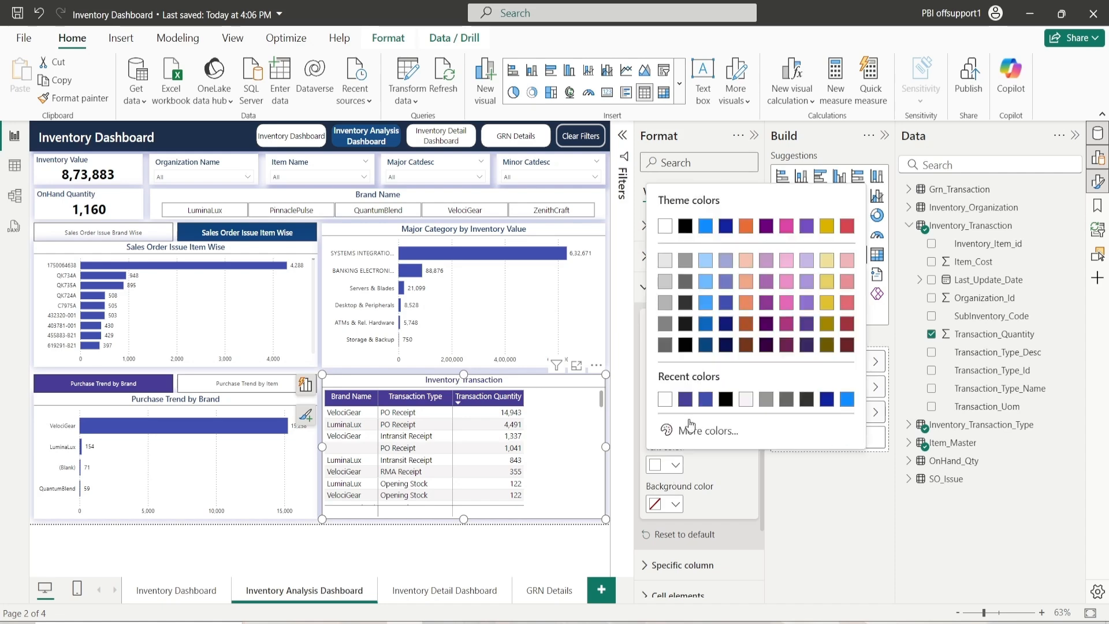
left_click(686, 400)
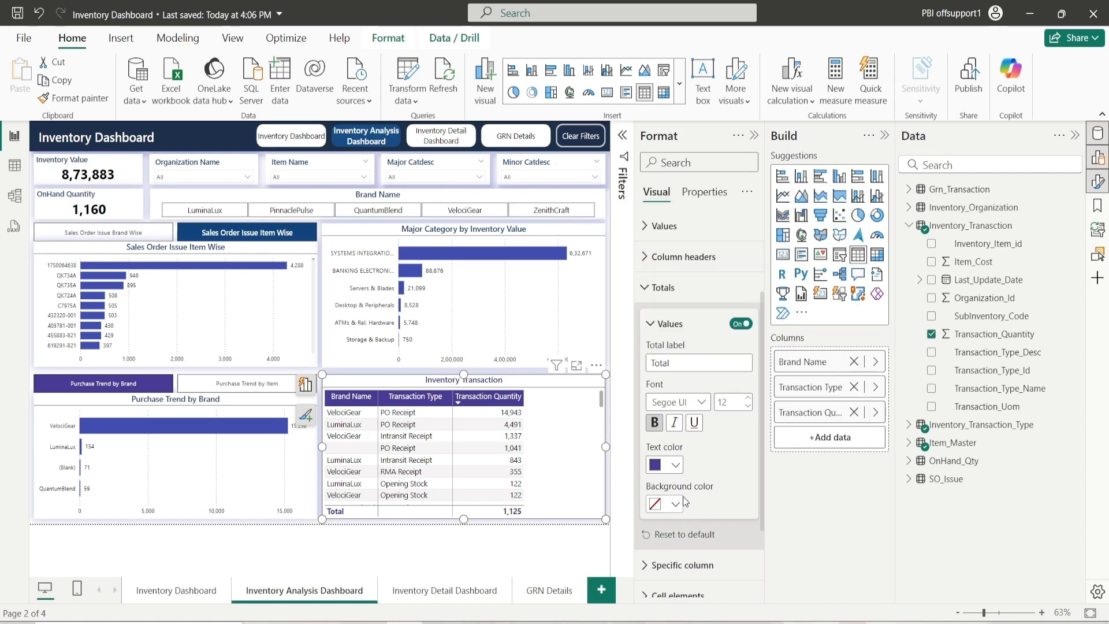
left_click(685, 502)
left_click(692, 437)
left_click(663, 323)
left_click(664, 331)
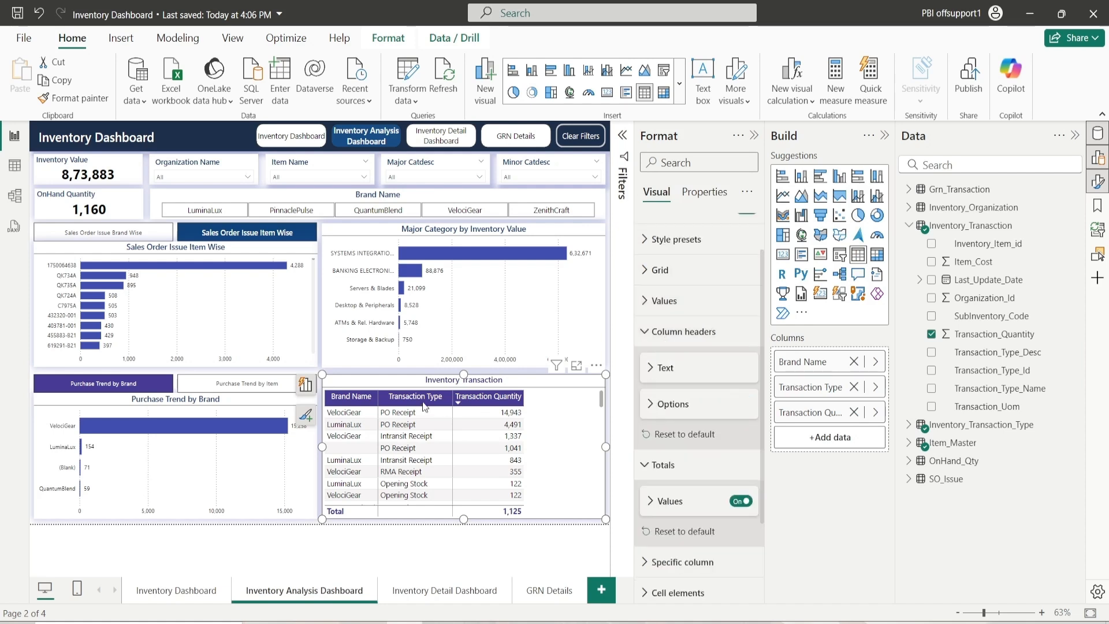
Step: Widen the Transaction Quantity and Transaction Type columns of the Inventory Transaction table
left_click(509, 546)
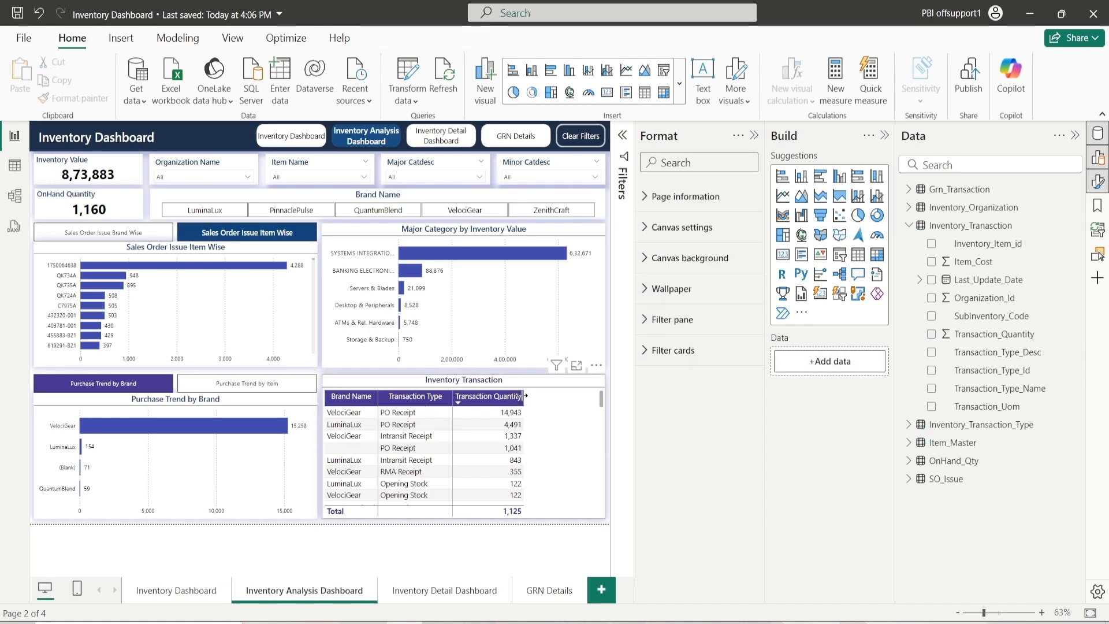
left_click_drag(525, 396, 567, 396)
left_click_drag(456, 399, 480, 406)
left_click(479, 406)
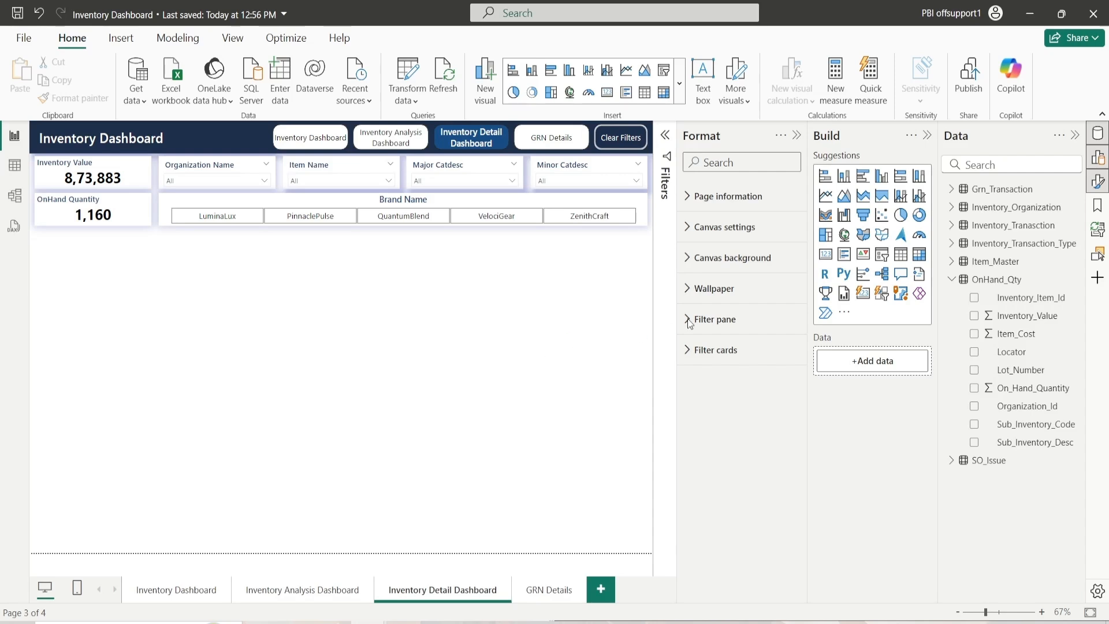
Step: Insert a table visual on the Inventory Detail Dashboard page and place it directly below the OnHand Quantity card
left_click(900, 261)
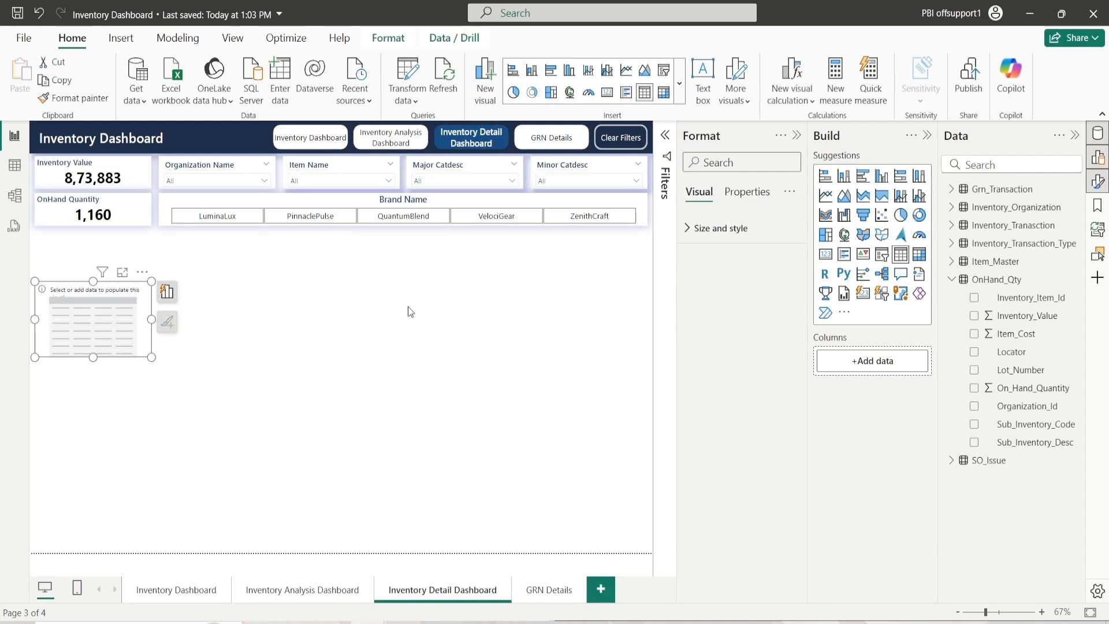
left_click(737, 230)
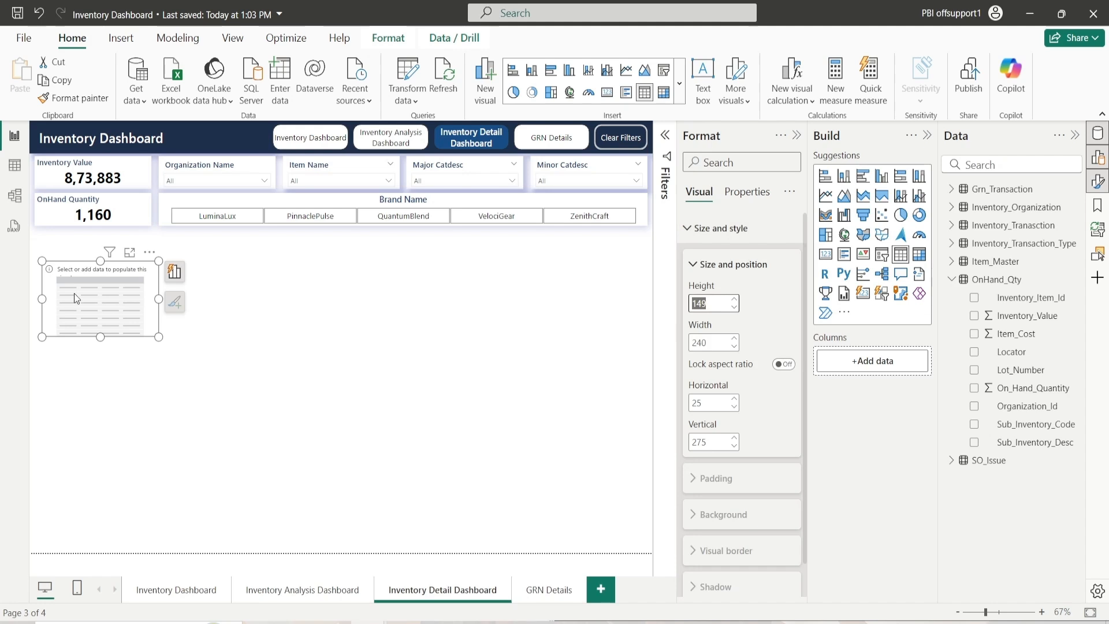
left_click_drag(77, 296, 72, 261)
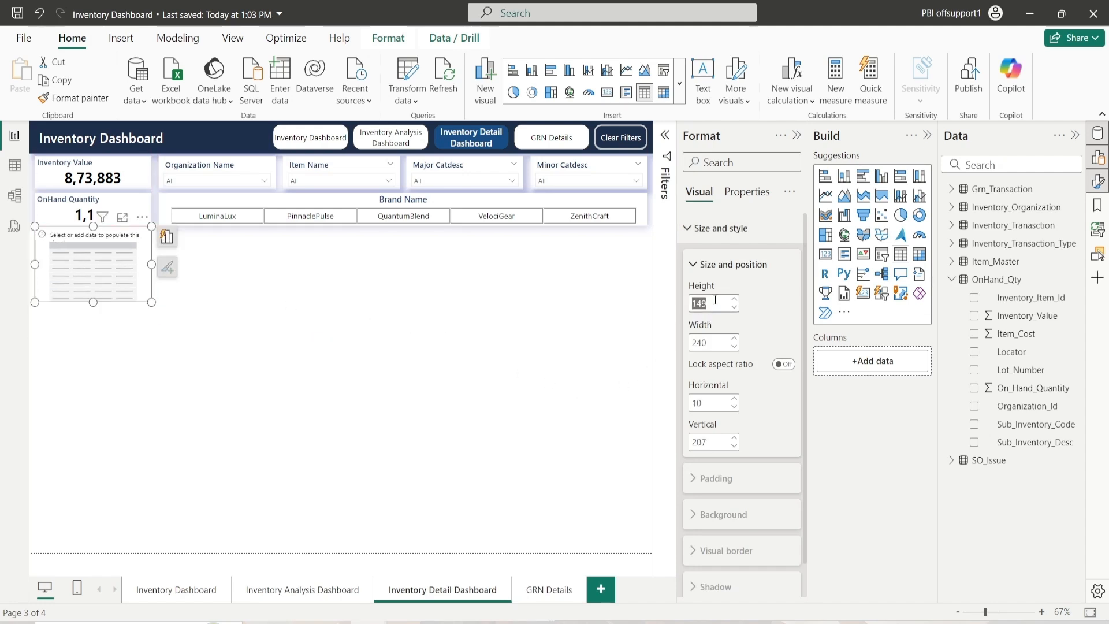
Step: Set the new table's height to 615, its width to 1260 and its vertical position to 217
key("Return")
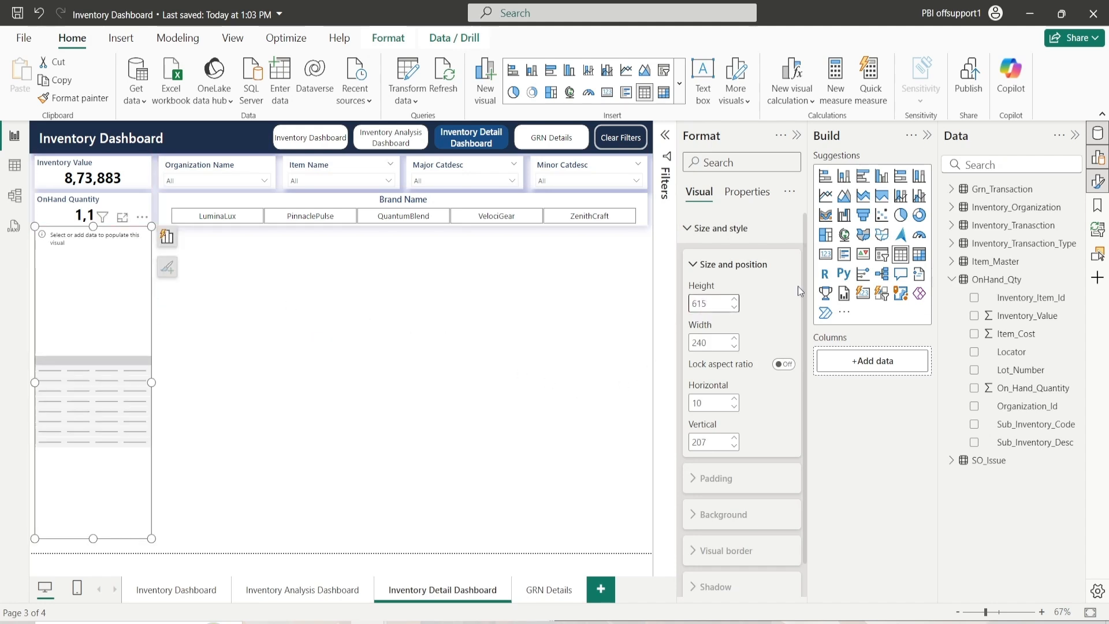
double_click(713, 344)
type("126")
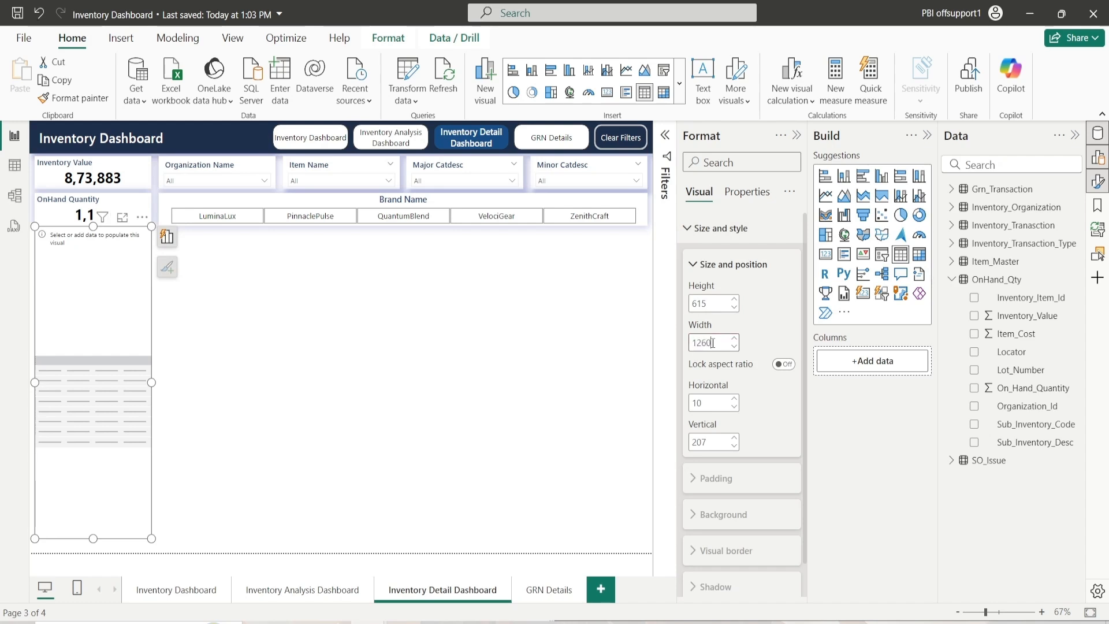
key("Return")
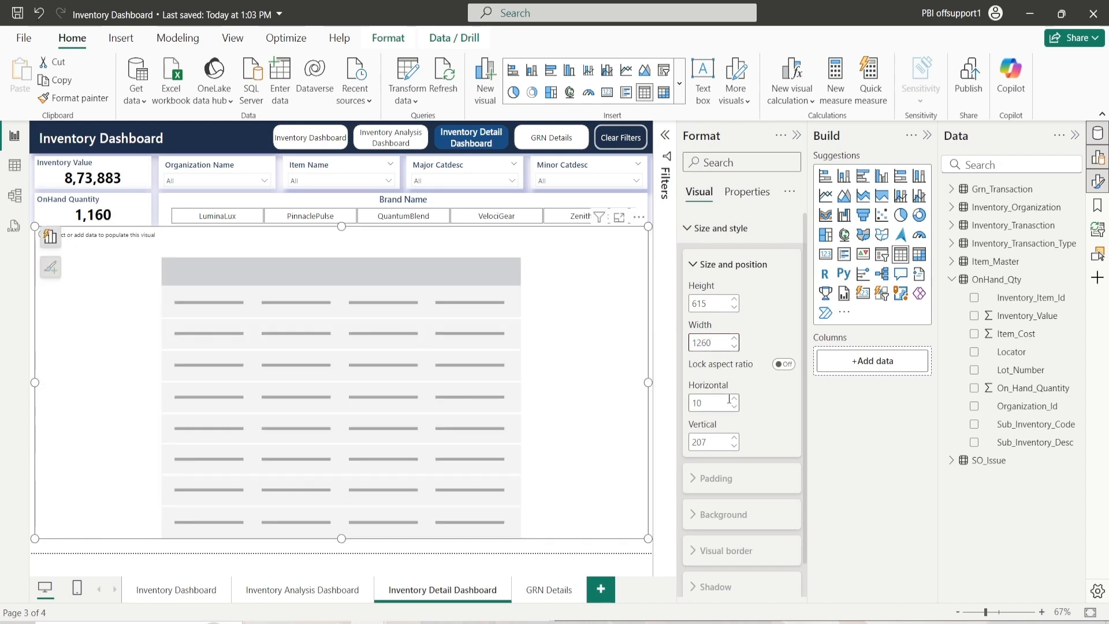
double_click(720, 445)
key("Return")
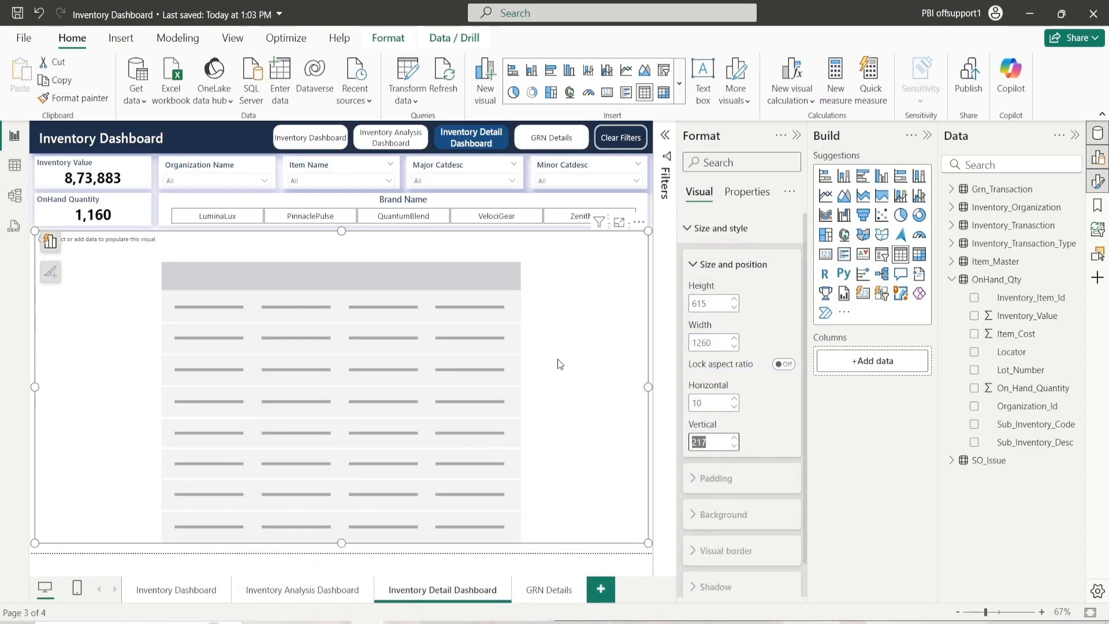
left_click(951, 279)
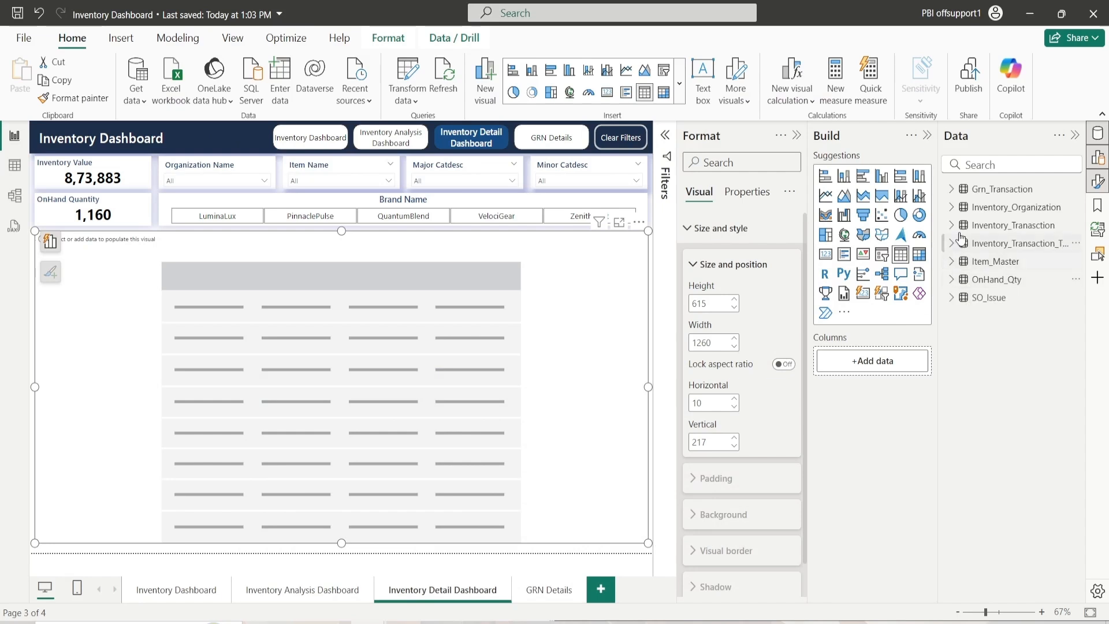
Step: Add Organization_Name from Inventory_Organization and Item_Description and Item_Code from Item_Master to the new table
left_click(951, 208)
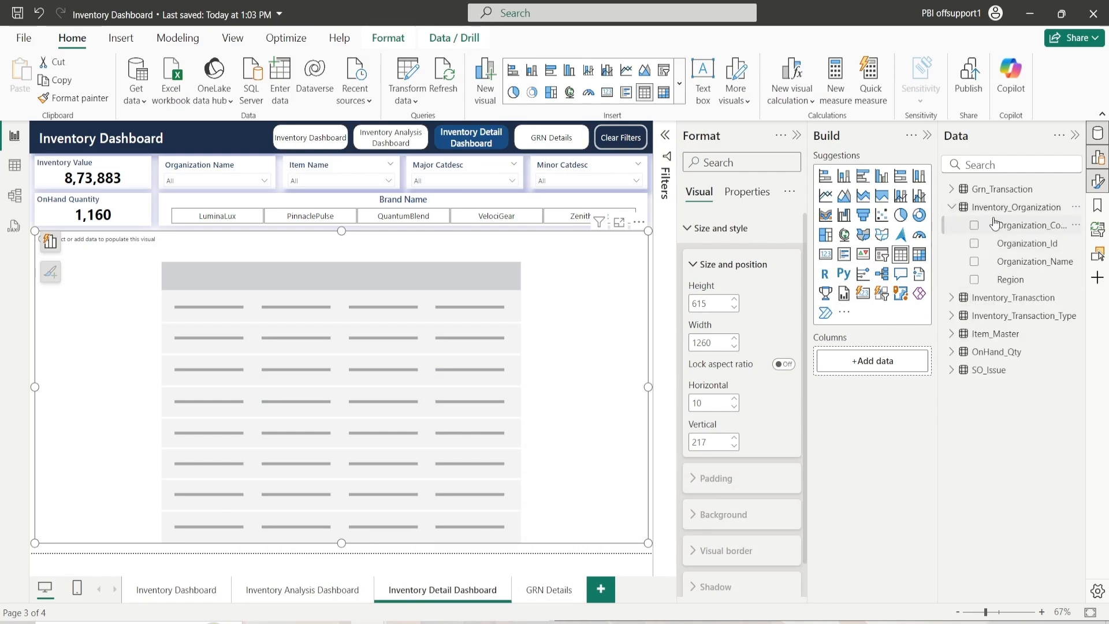
left_click_drag(1017, 263, 858, 375)
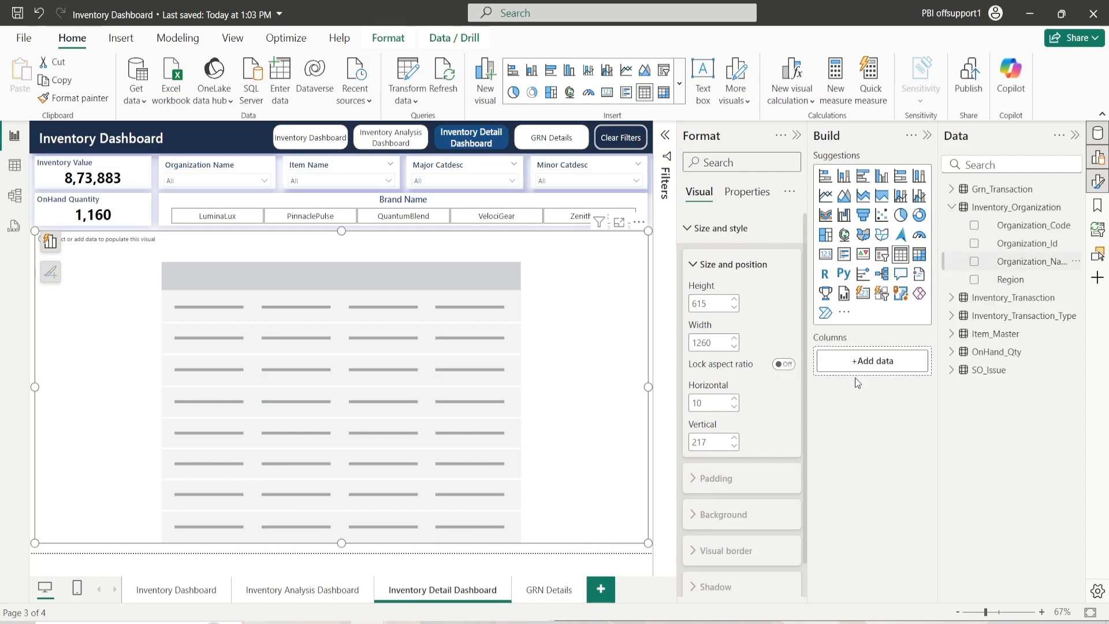
left_click(975, 262)
left_click(952, 207)
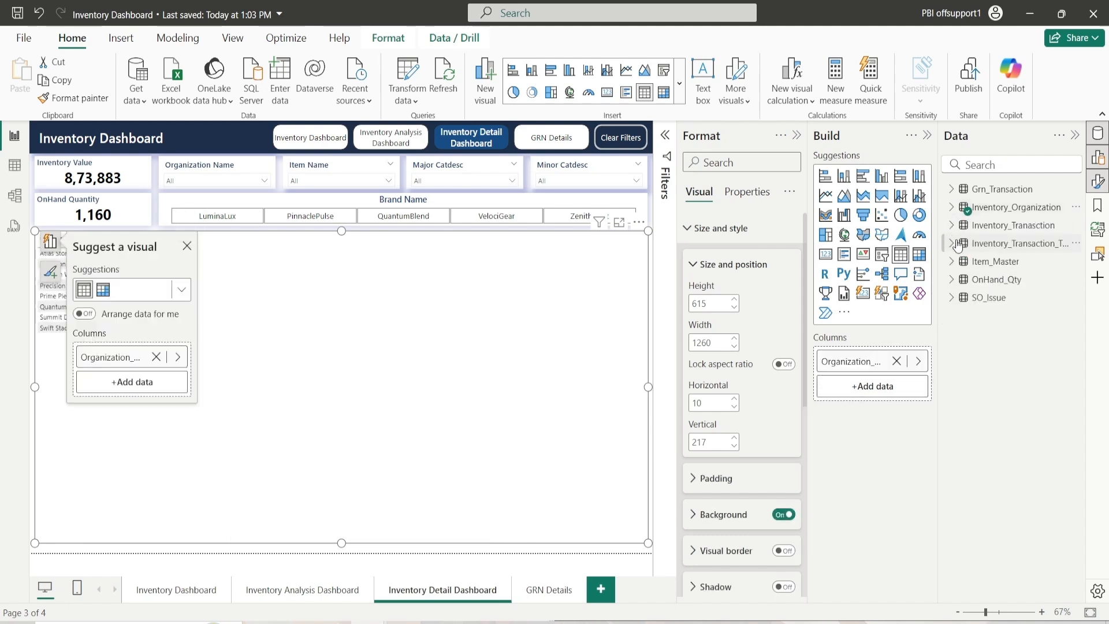
left_click(952, 261)
left_click_drag(1003, 372, 869, 404)
left_click(952, 261)
Step: Add Locator, Lot_Number, Sub_Inventory_Code, Item_Cost, On_Hand_Quantity and Inventory_Value from OnHand_Qty to the table, and insert Grn_Transaction's Unit_Of_Measure after Item_Code
left_click(952, 280)
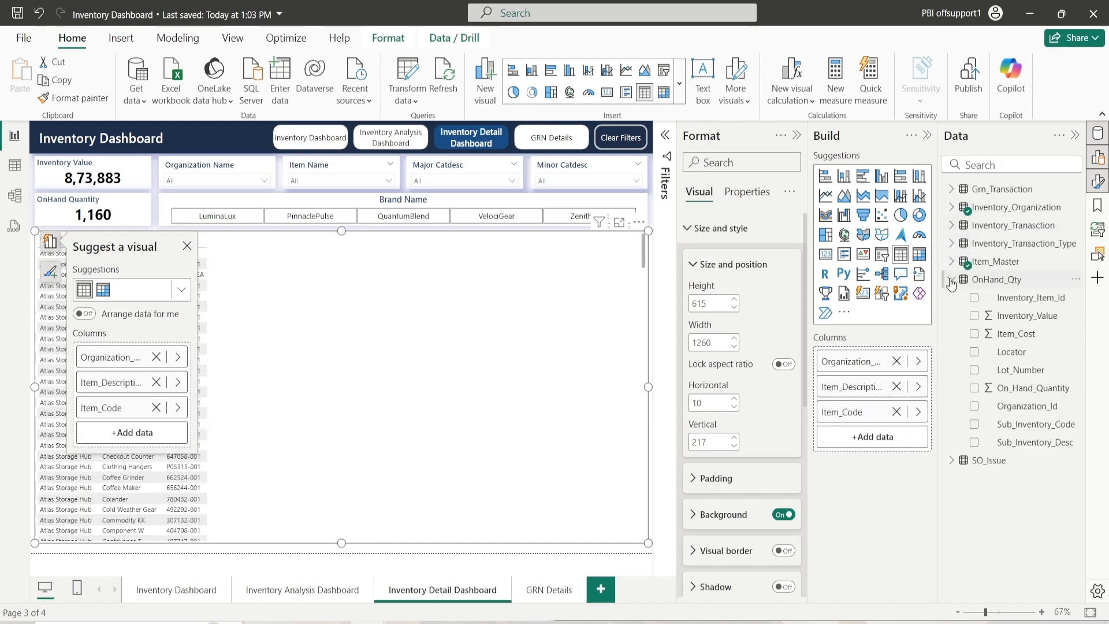
left_click_drag(1011, 352, 884, 465)
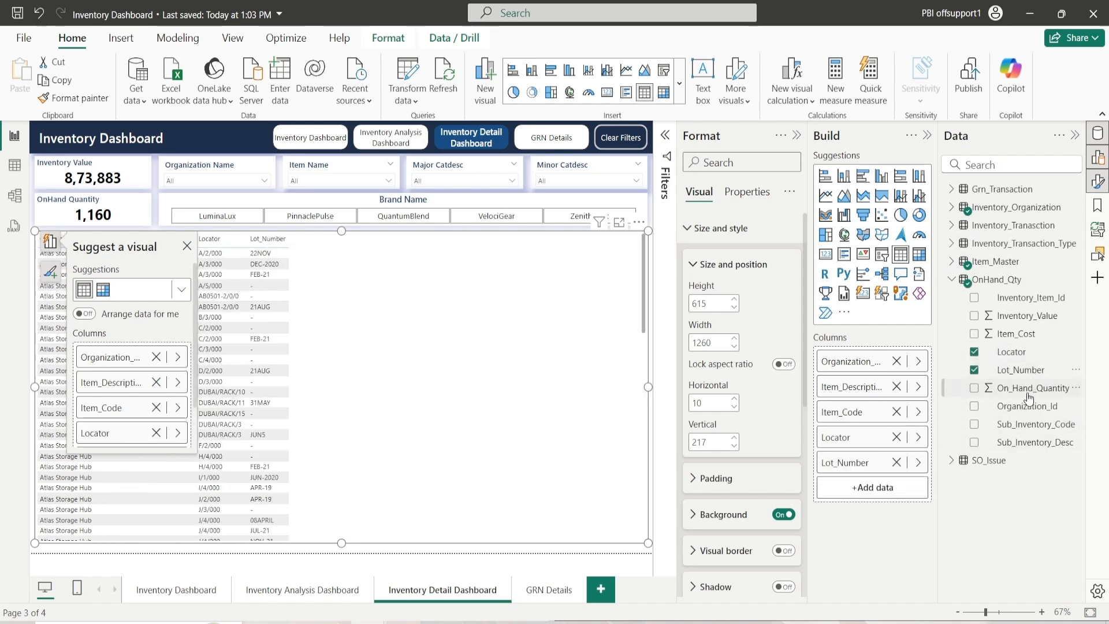
left_click_drag(1034, 424, 901, 495)
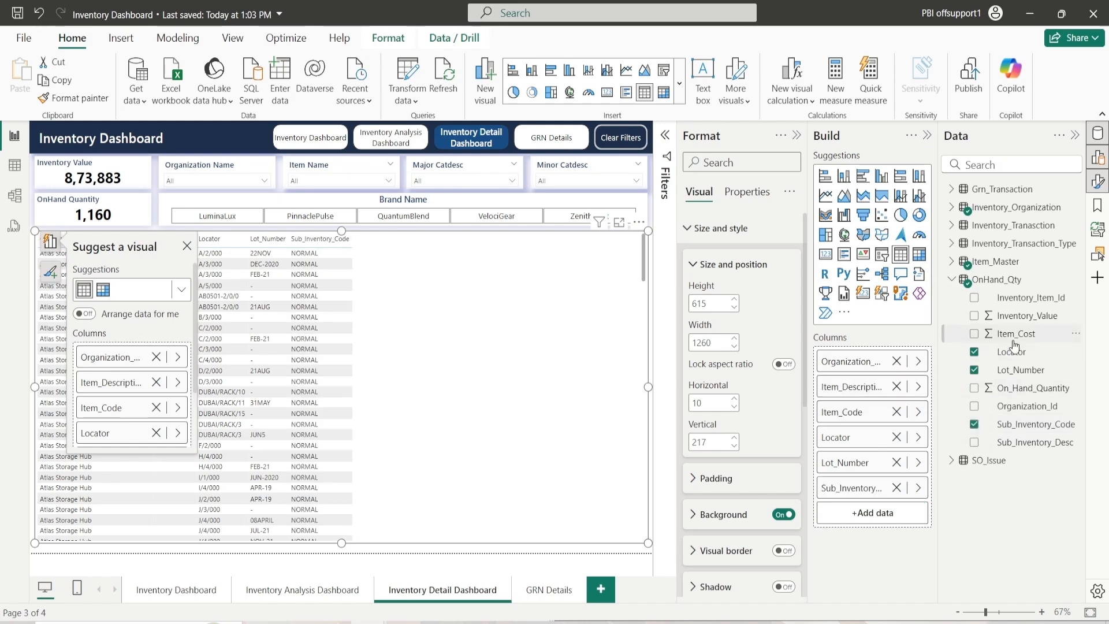
left_click_drag(1015, 345, 887, 514)
left_click_drag(1028, 388, 890, 545)
left_click_drag(1028, 315, 887, 564)
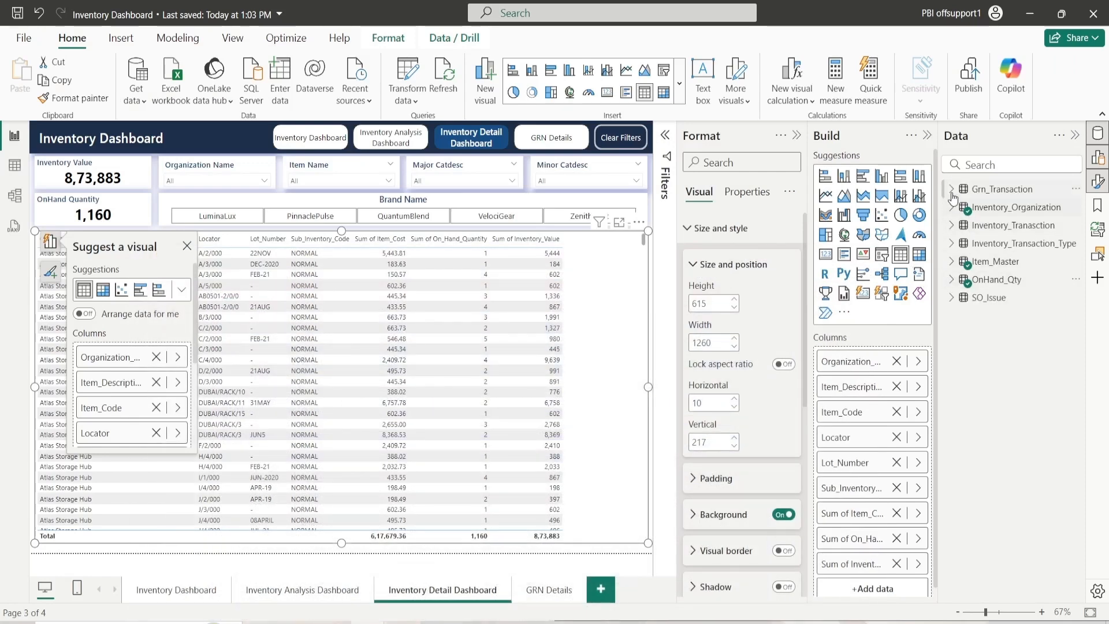
left_click(953, 189)
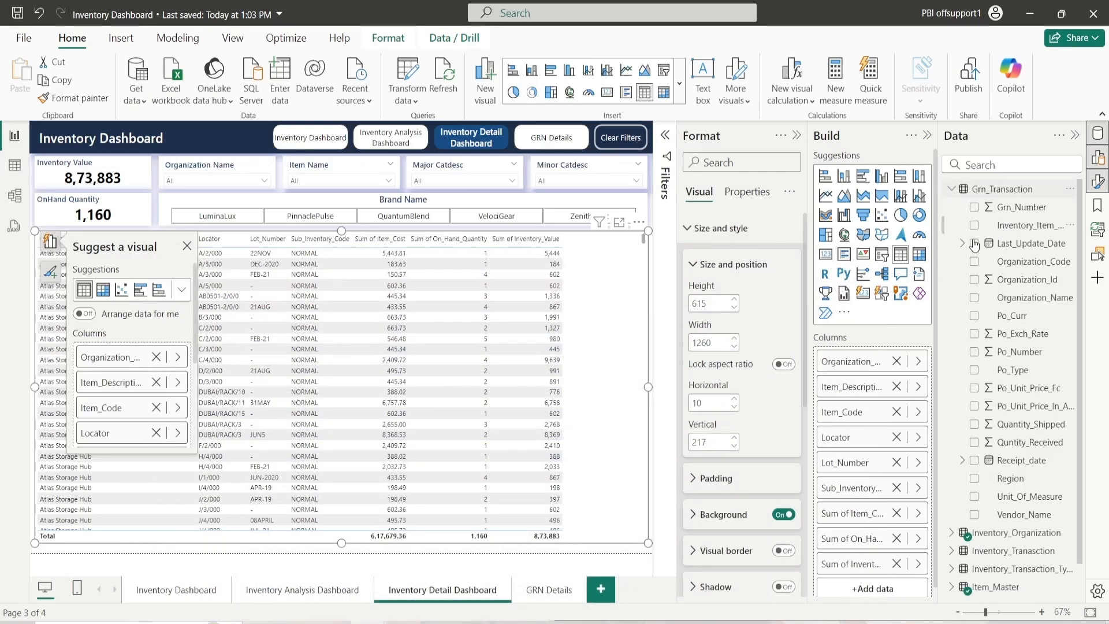
left_click_drag(1025, 496, 873, 429)
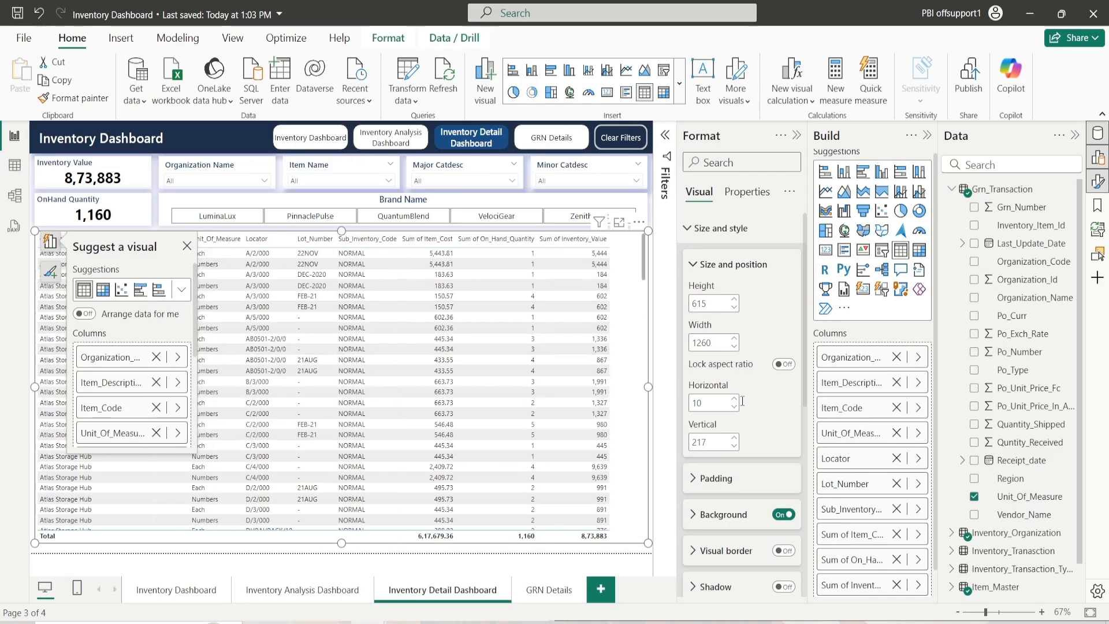
Step: Rename the table's first three columns as Organization Name, Item Description and Item Code, replacing the underscores with spaces
double_click(868, 357)
left_click(864, 356)
key("BackSpace")
key("Home")
double_click(856, 383)
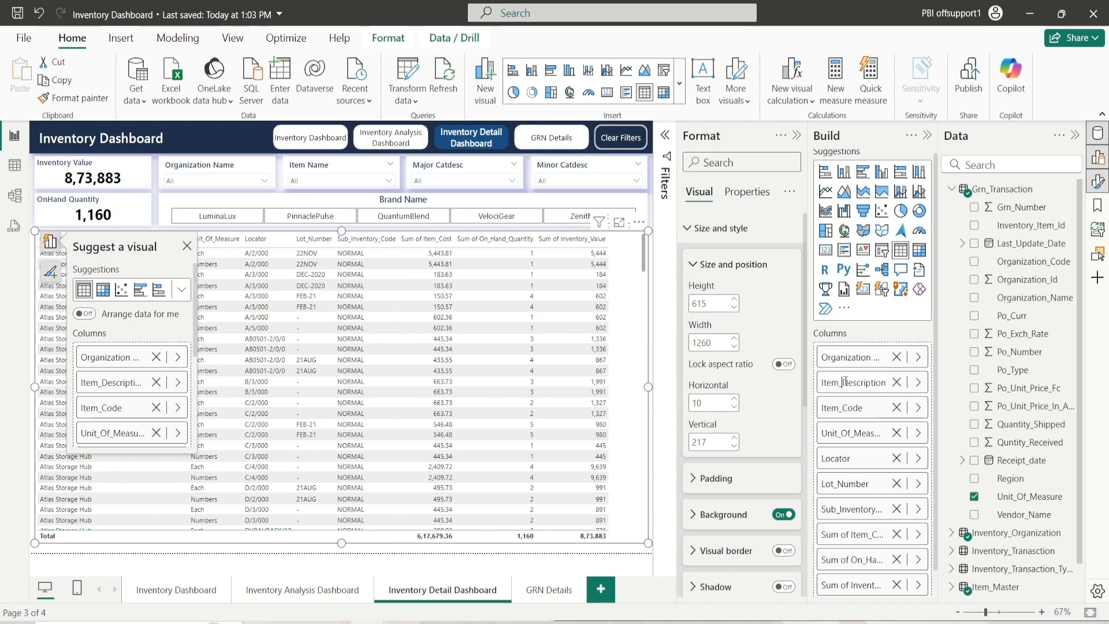
left_click(845, 382)
key("BackSpace")
key("Return")
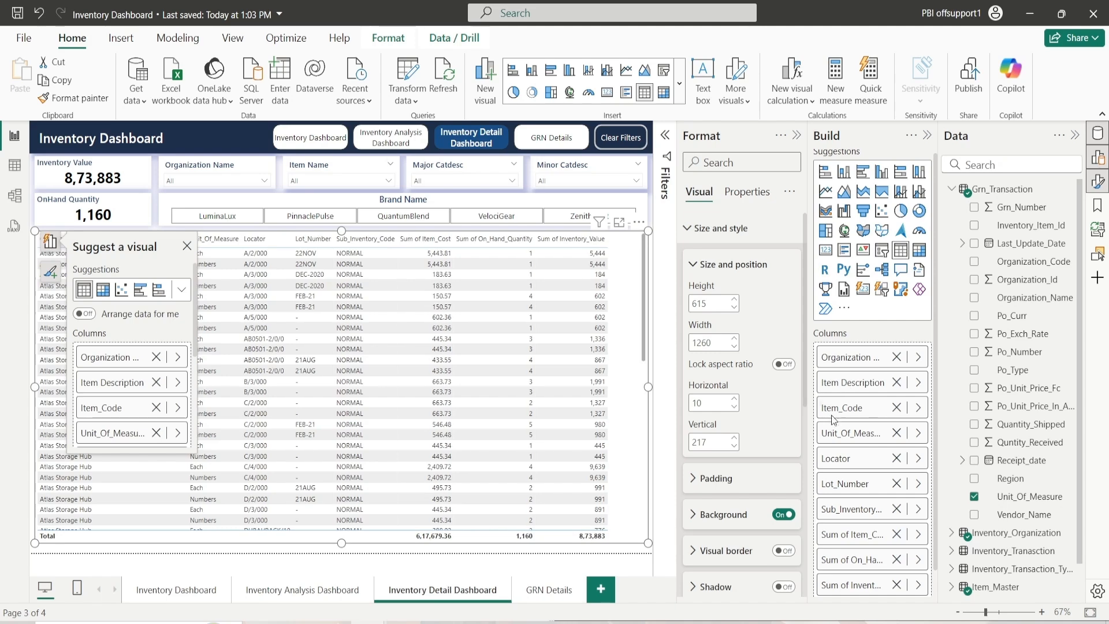
double_click(856, 407)
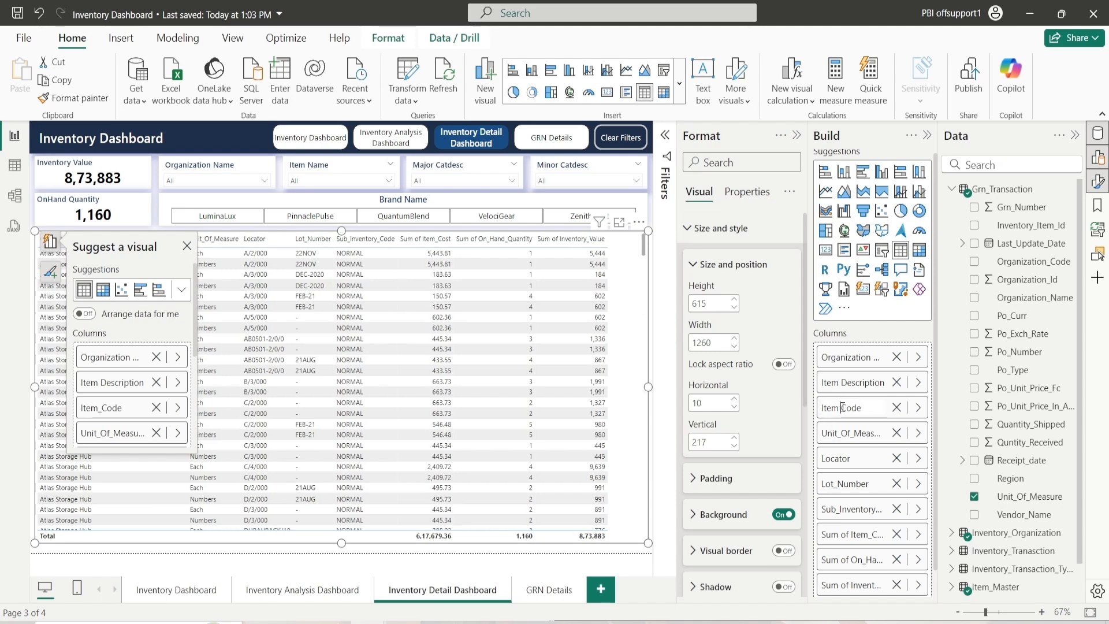
Step: Rename the Unit_Of_Measure column as Unit Of Measure
double_click(847, 436)
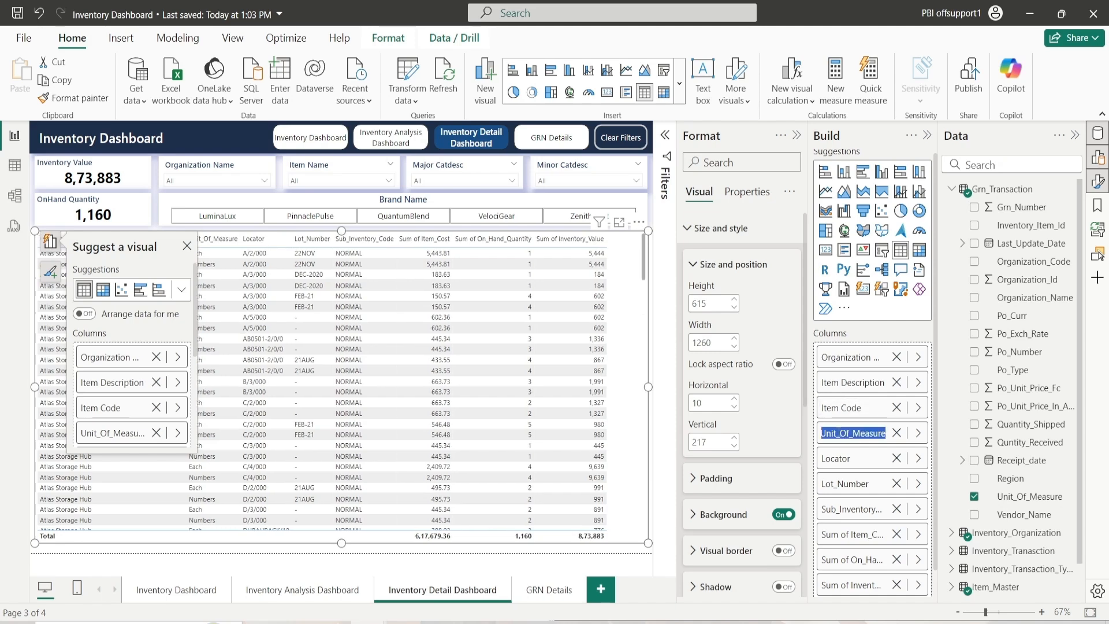
left_click(844, 436)
key("BackSpace")
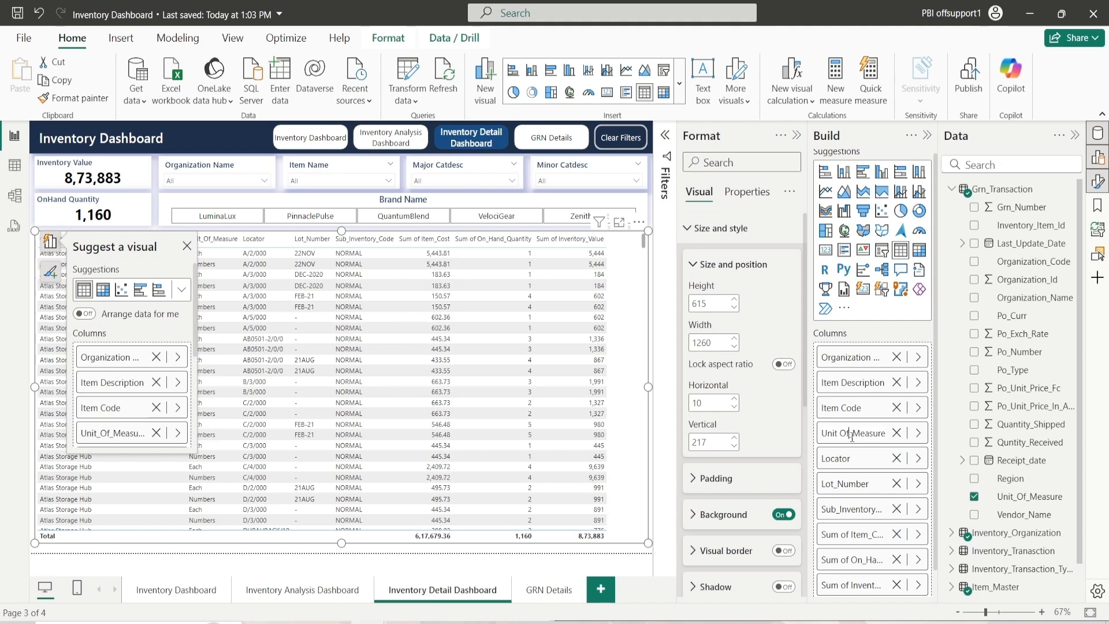
left_click(852, 436)
key("BackSpace")
key("Return")
Step: Rename the Lot_Number column as Lot Number and the Sub_Inventory_Code column as Sub Inventory Code
scroll(851, 489, "down", 1)
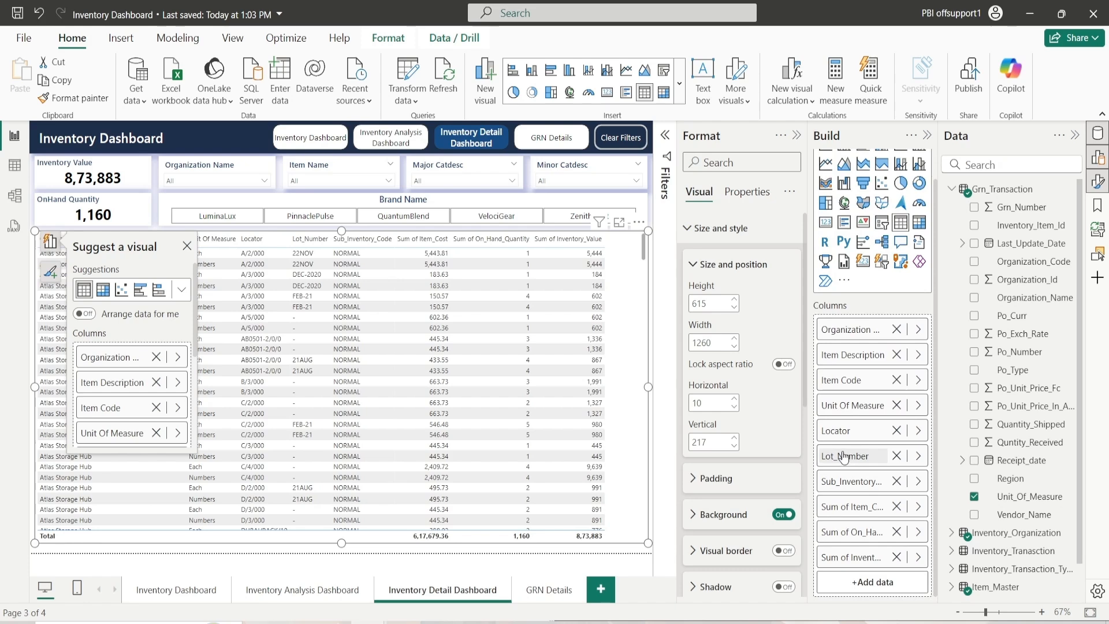
left_click(841, 456)
double_click(845, 461)
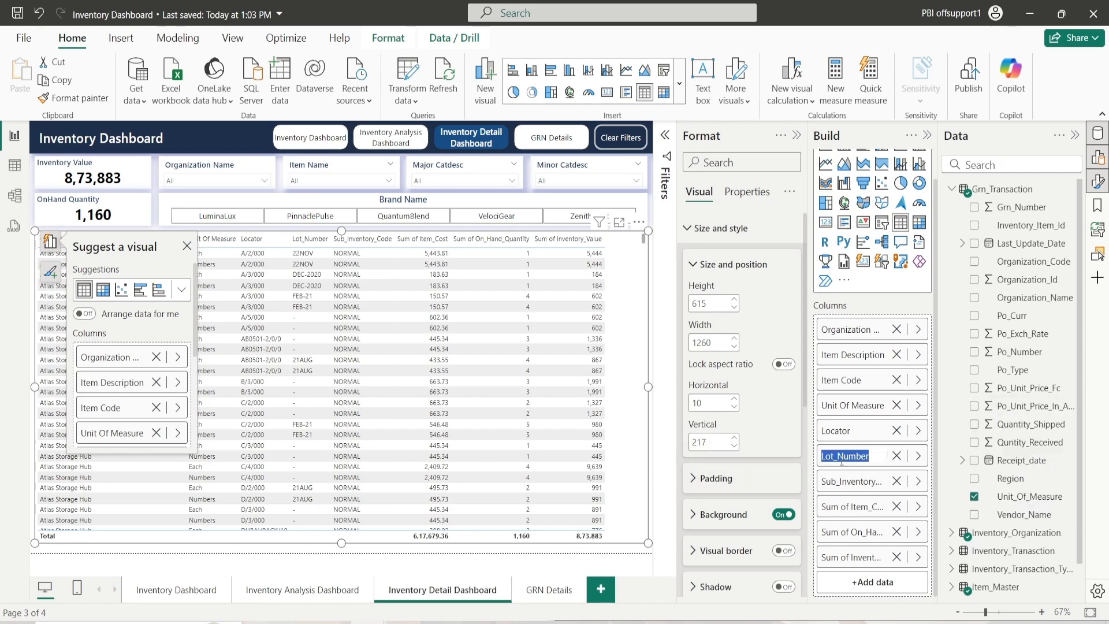
left_click(842, 461)
key("BackSpace")
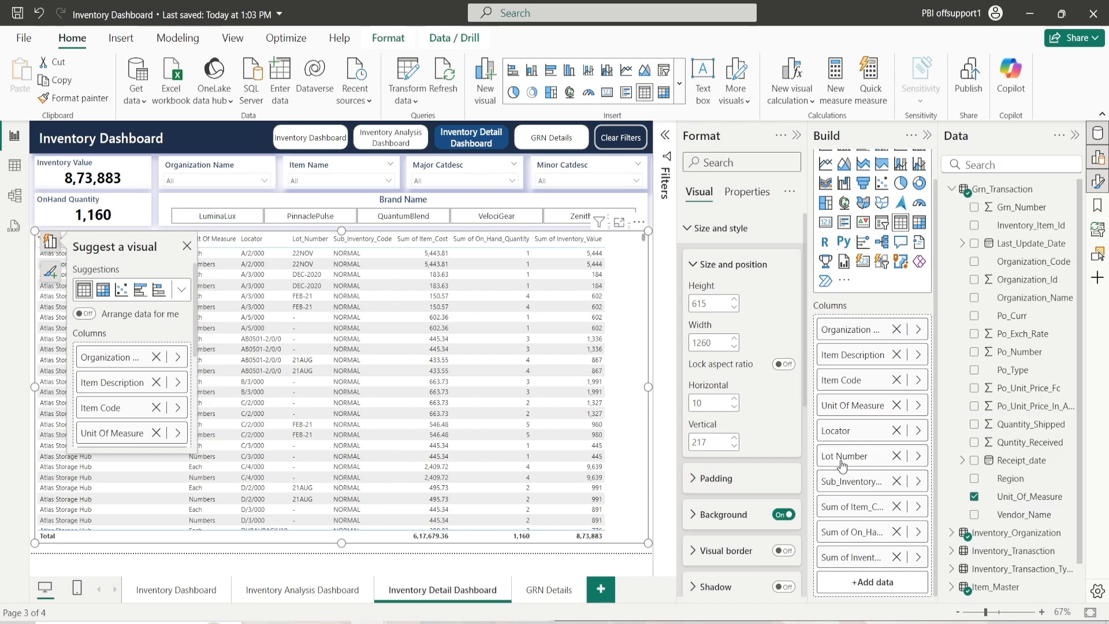
double_click(841, 481)
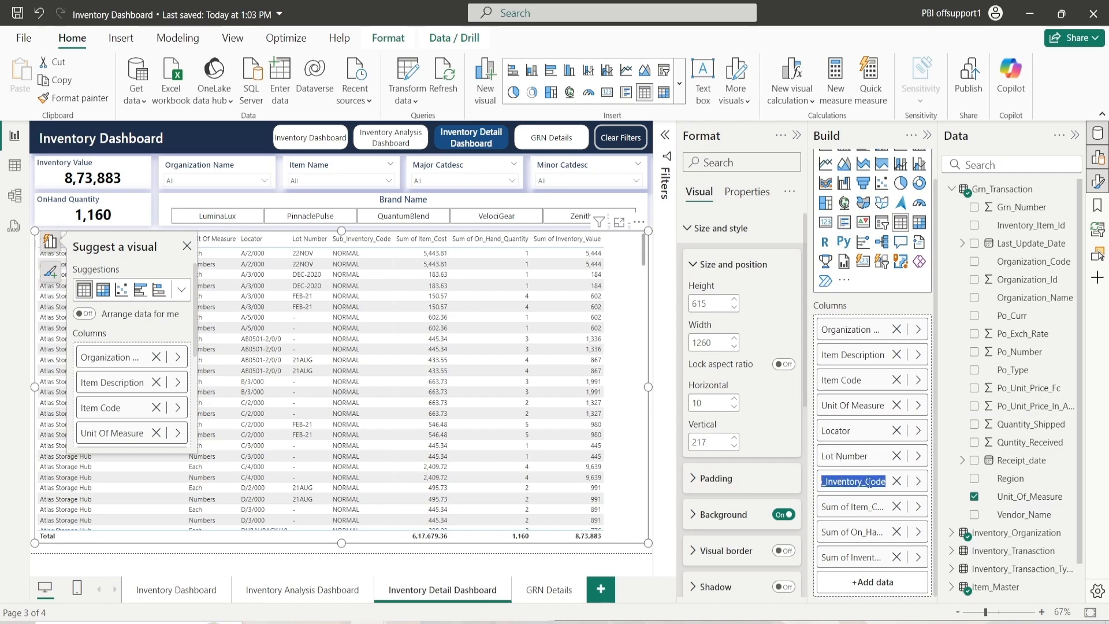
left_click(870, 483)
key("Left")
key("Left")
key("BackSpace")
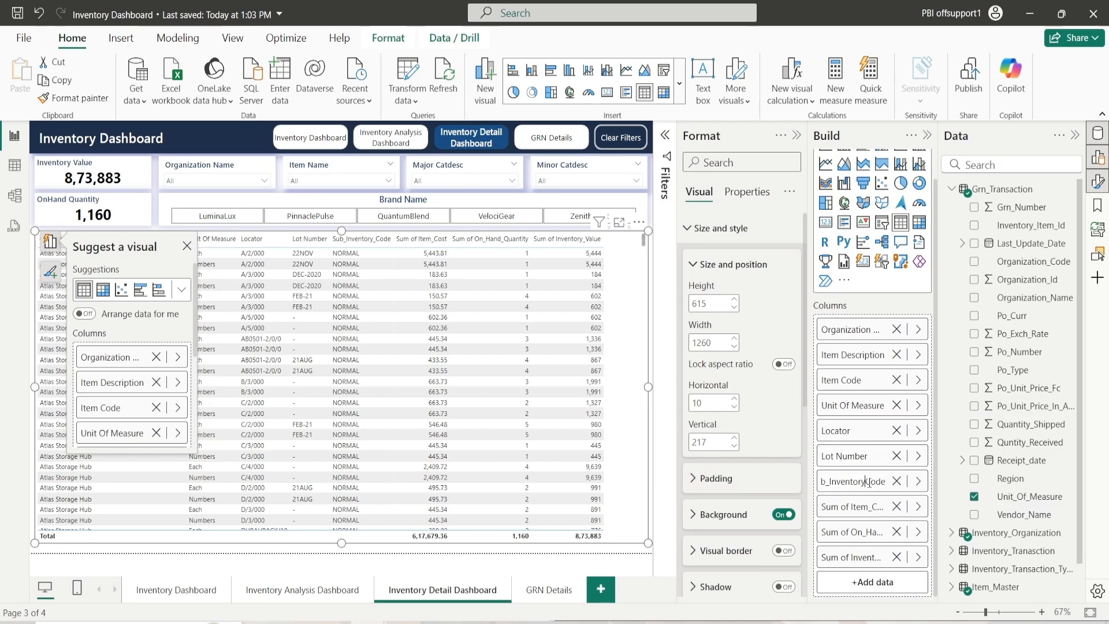
key("Left")
key("Left")
key("Return")
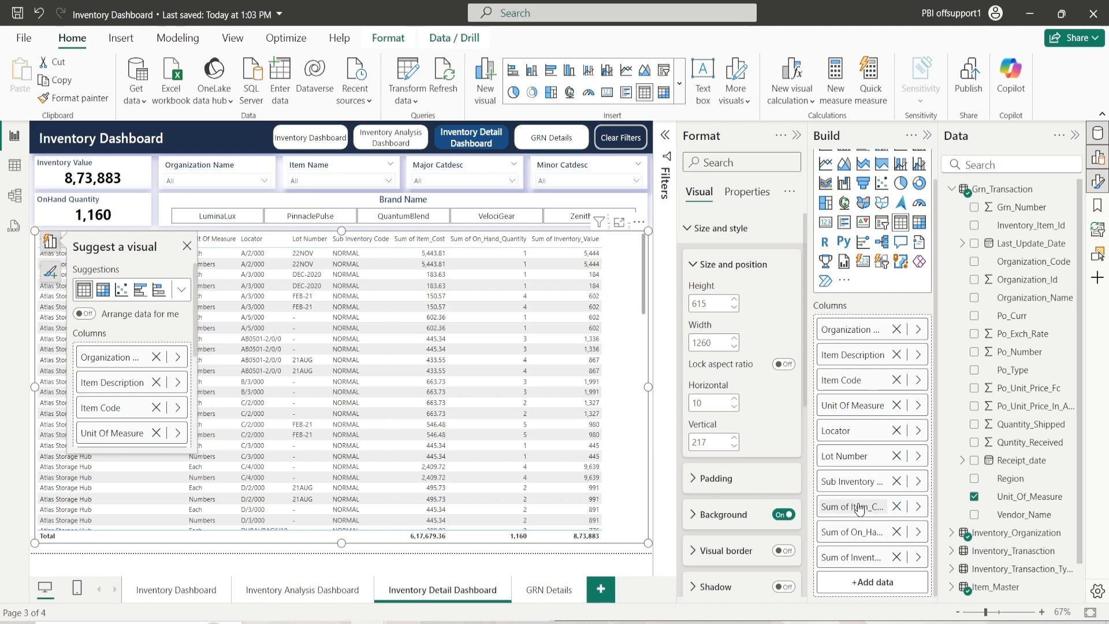
Step: Rename the Sum of Item_Cost column as Item Cost
double_click(855, 506)
left_click_drag(845, 508, 770, 514)
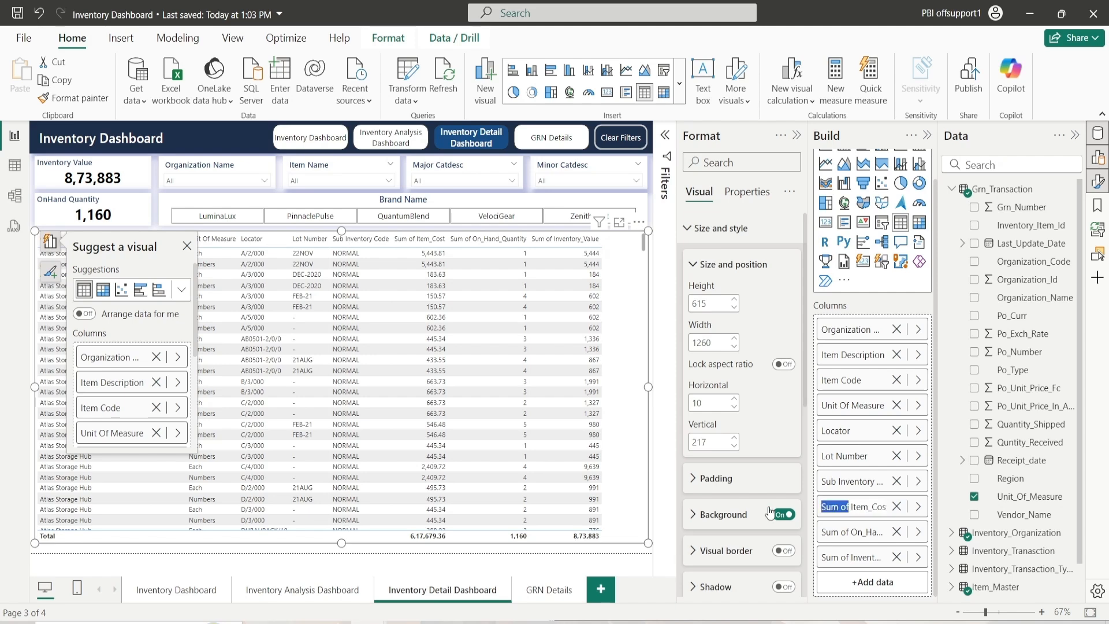
key("BackSpace")
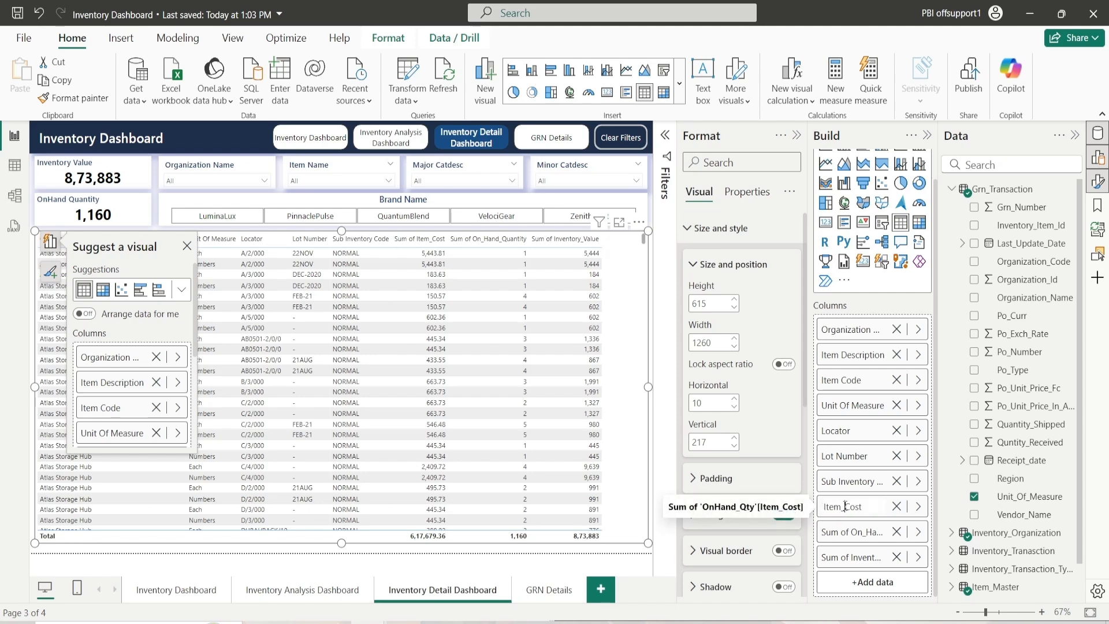
key("Home")
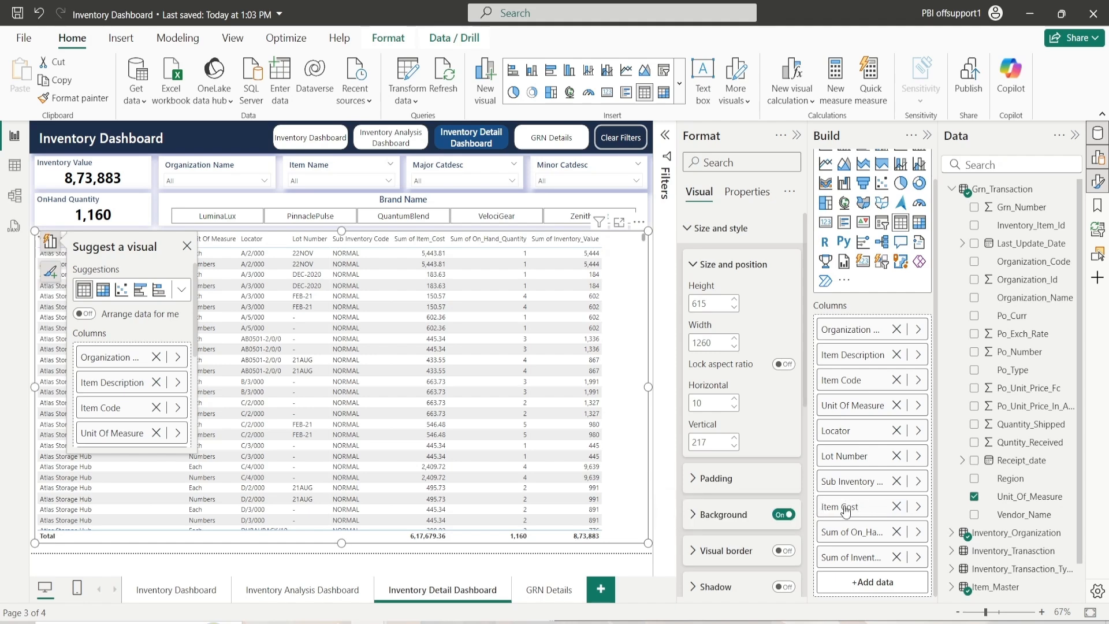
key("Return")
Step: Shorten the name of the Sum of On_Hand_Quantity column to Quantity
double_click(857, 536)
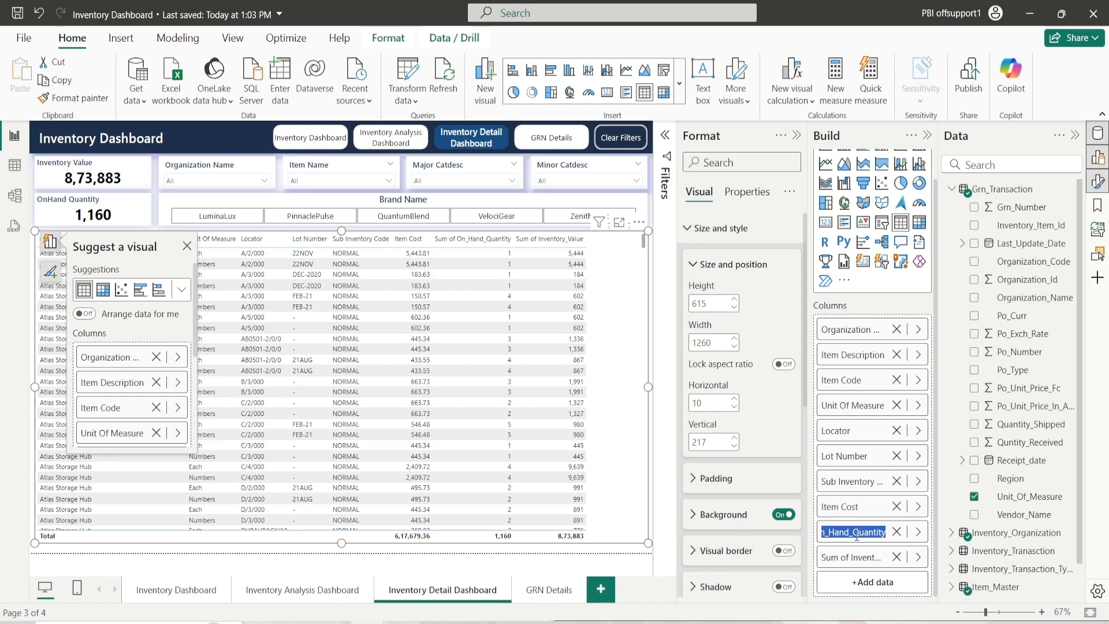
left_click(855, 530)
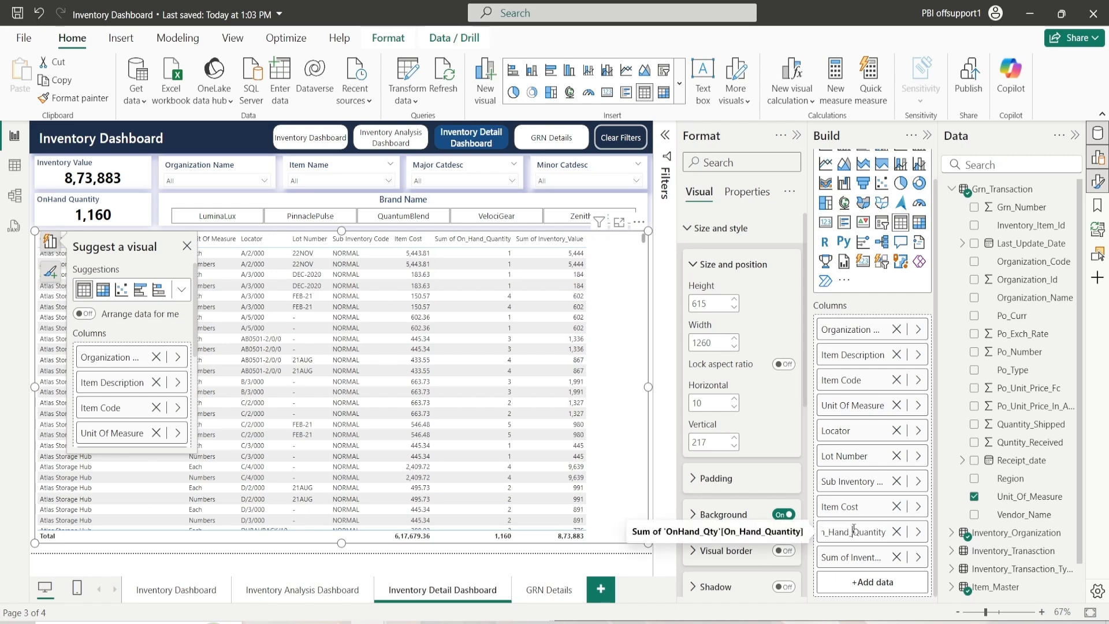
key("BackSpace")
key("BackSpace")
key("BackSpace")
key("BackSpace")
key("BackSpace")
key("BackSpace")
key("BackSpace")
key("BackSpace")
key("BackSpace")
key("BackSpace")
key("BackSpace")
key("BackSpace")
key("BackSpace")
key("BackSpace")
key("BackSpace")
Step: Rename the Sum of Inventory_Value column as Value
double_click(854, 558)
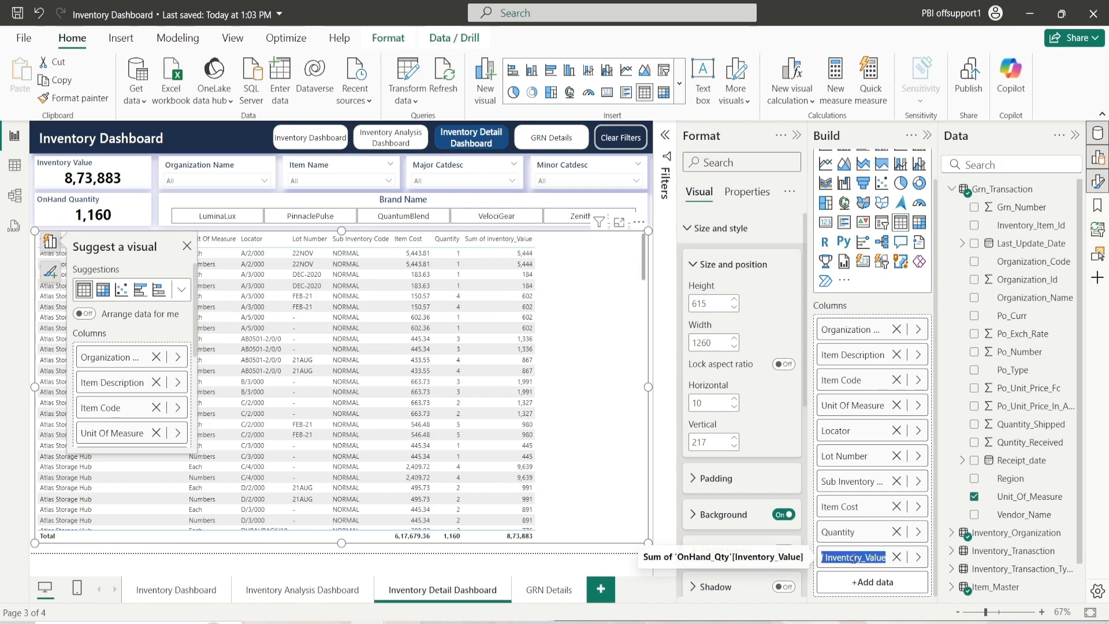
type("Value")
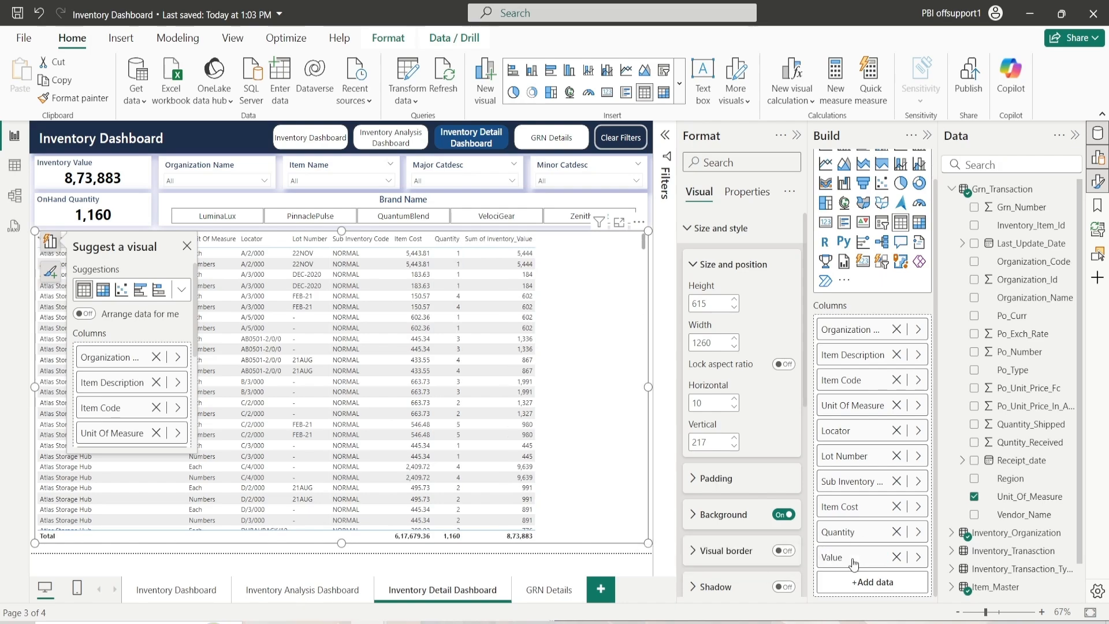
key("Return")
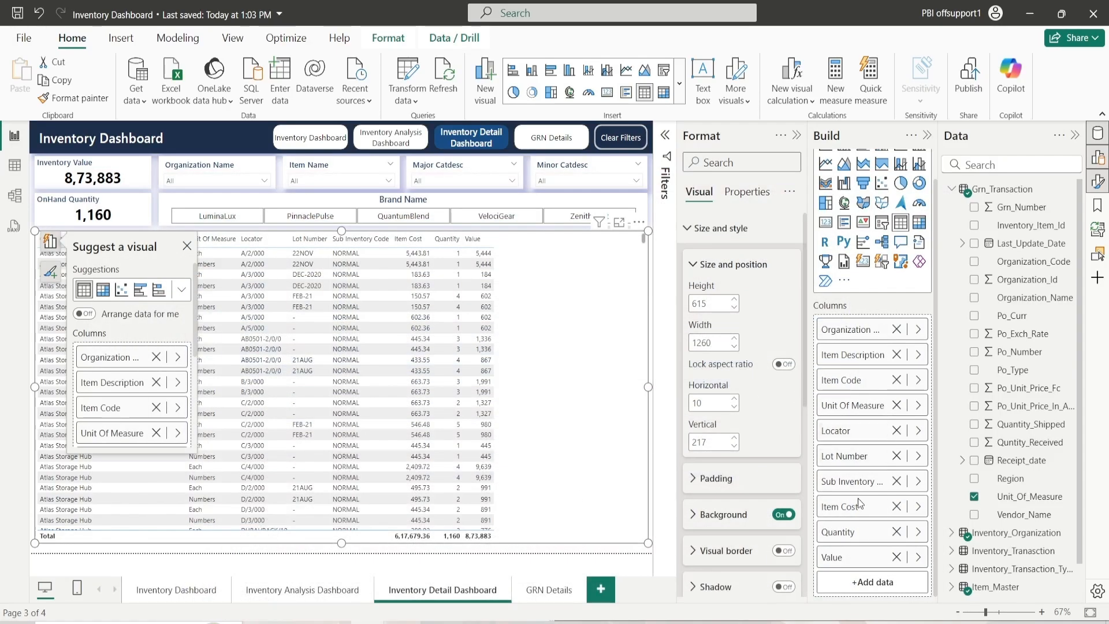
Step: Rename the item cost column of the table as Item Price
double_click(860, 503)
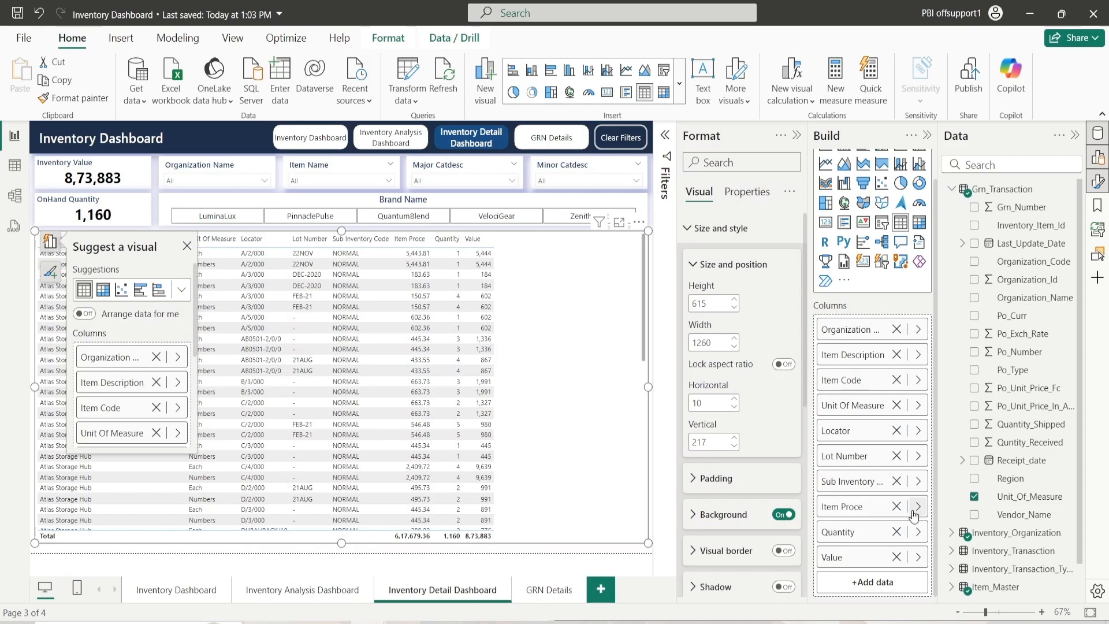
double_click(858, 507)
left_click(855, 507)
key("BackSpace")
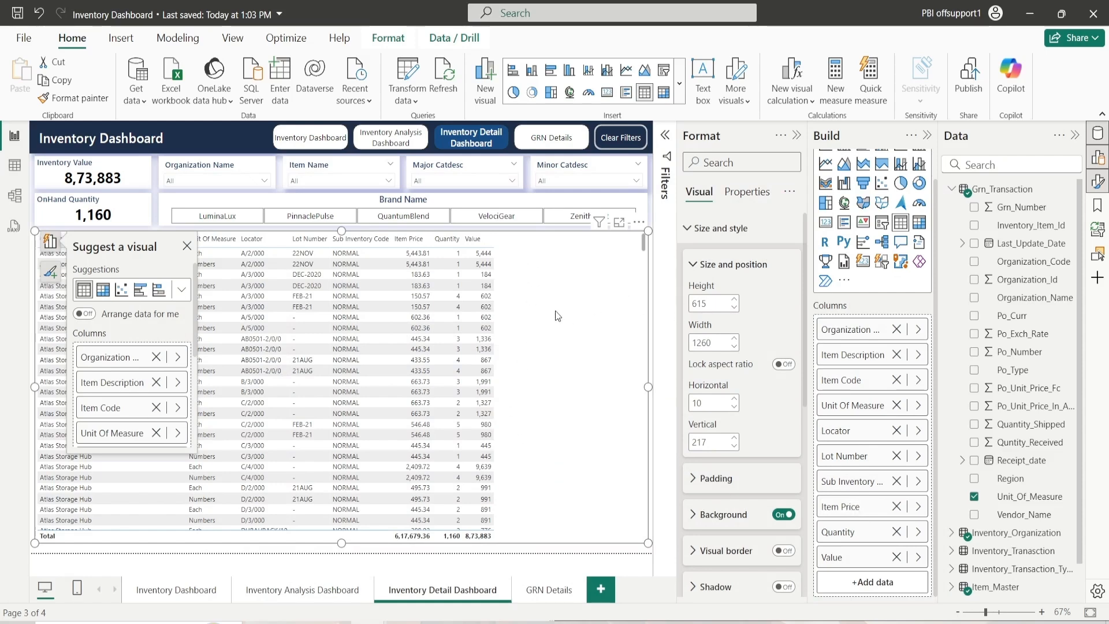
Step: Copy the formatting of the Inventory Transaction table on the Inventory Analysis Dashboard page onto the Inventory Detail Dashboard table with the Format painter
left_click(322, 590)
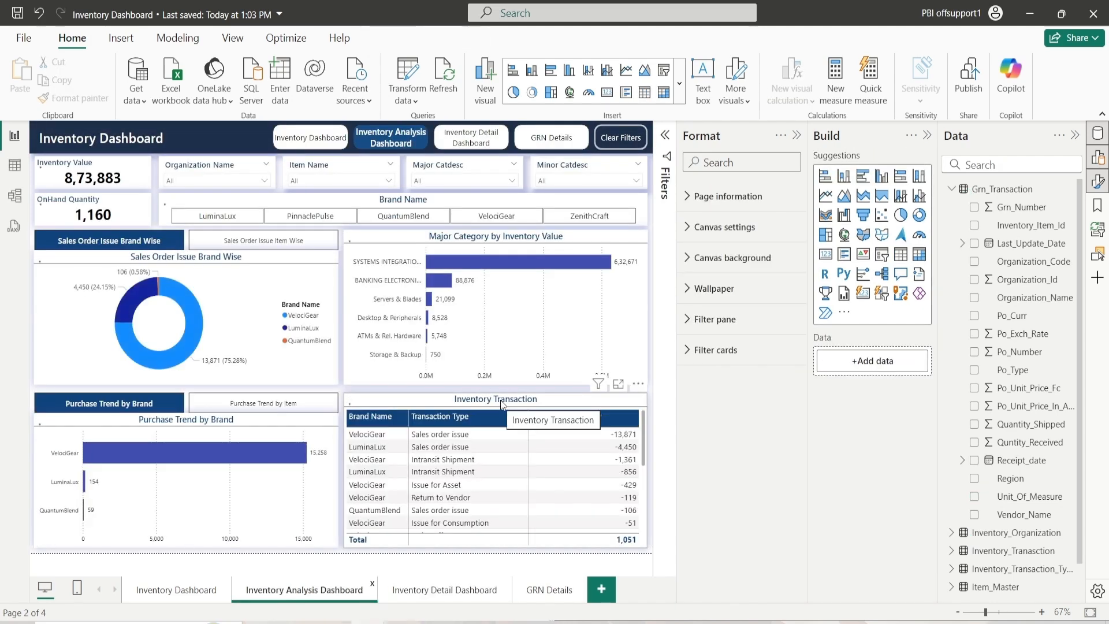
left_click(421, 405)
left_click(68, 99)
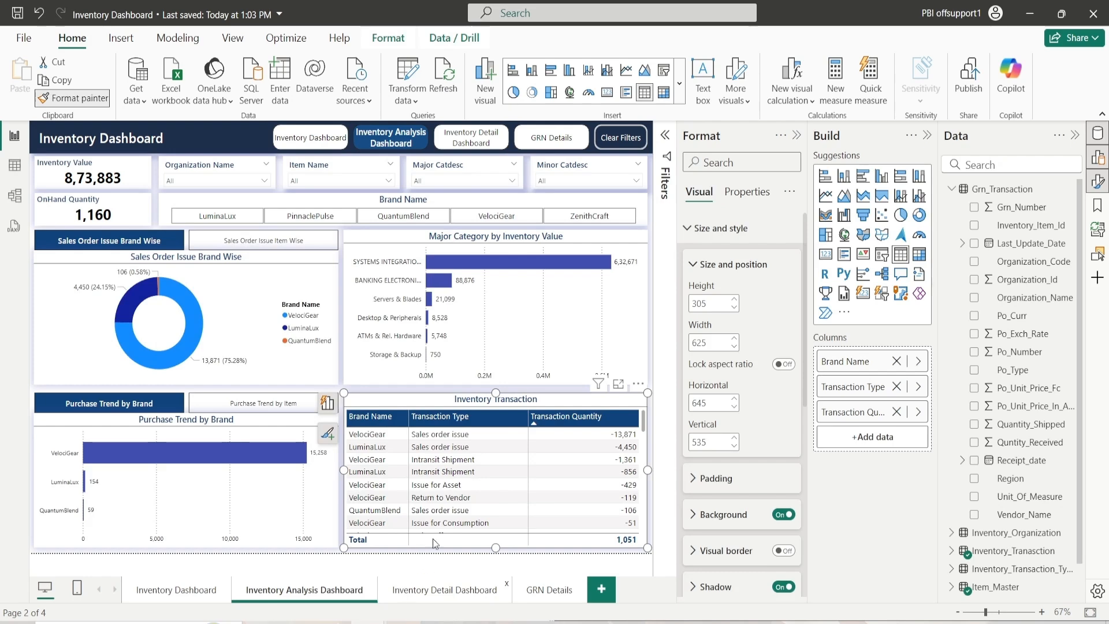
left_click(444, 589)
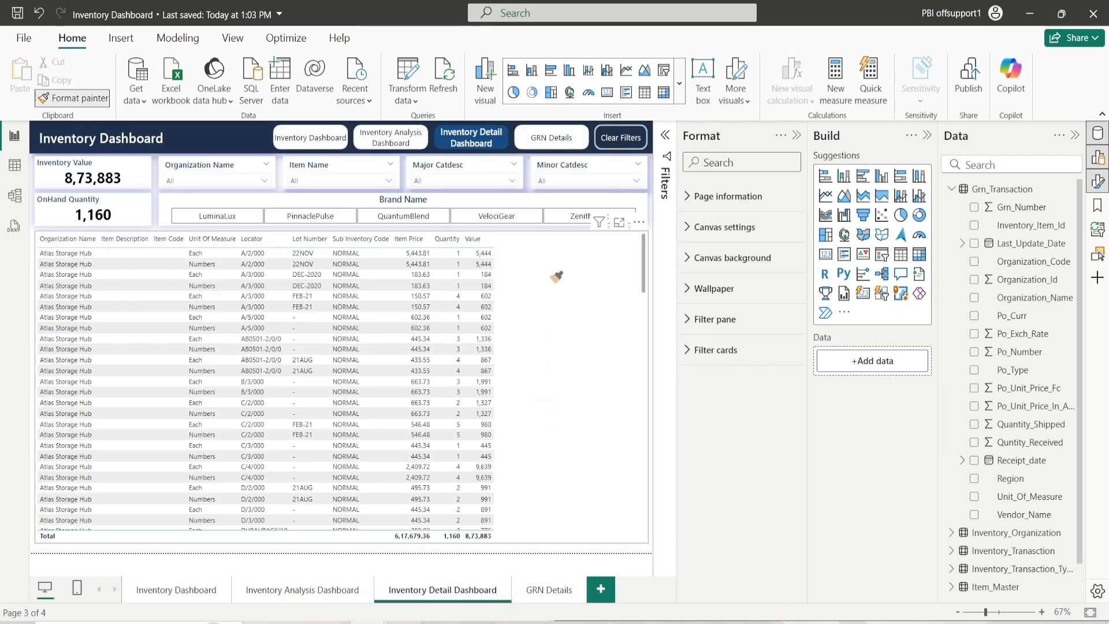
left_click(557, 277)
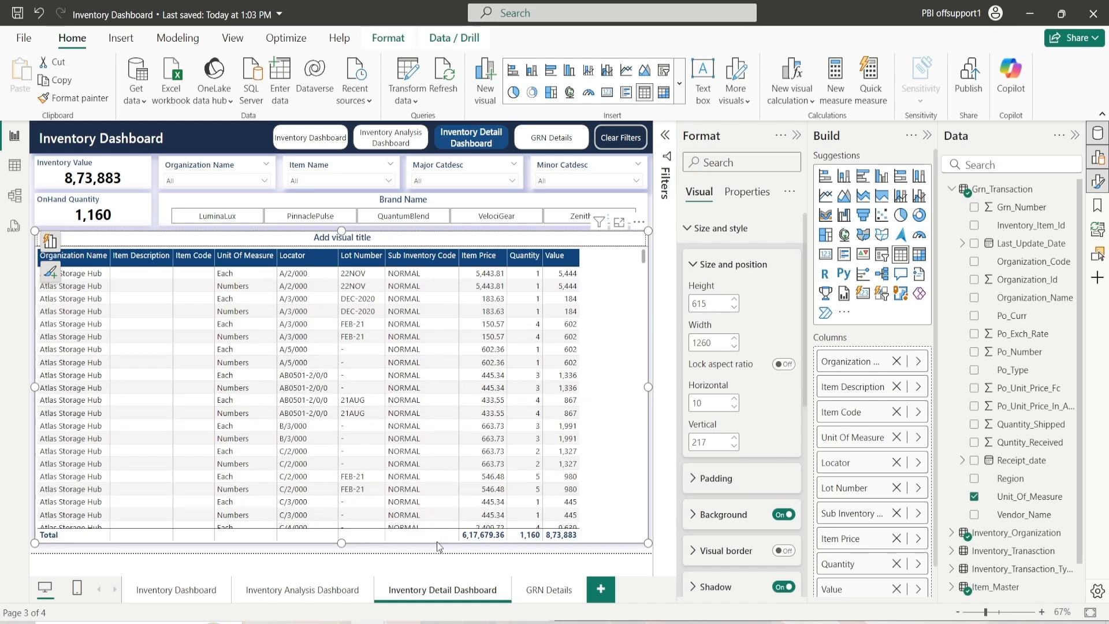
Step: Title the Inventory Detail Dashboard table "Stock On Hand Quantity"
left_click(363, 590)
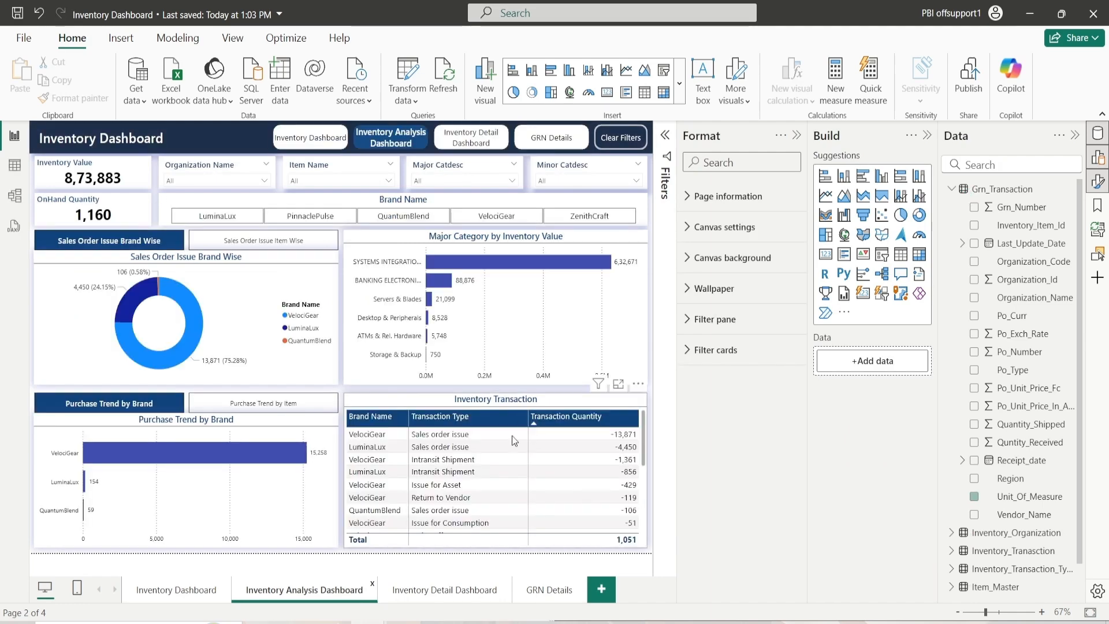
left_click(434, 593)
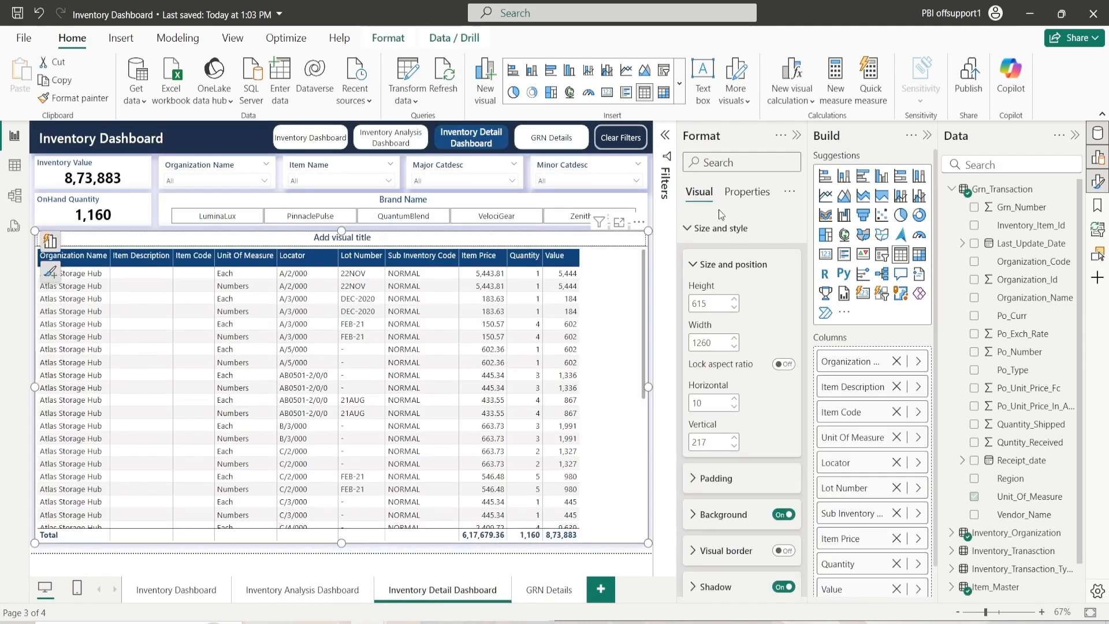
left_click(722, 265)
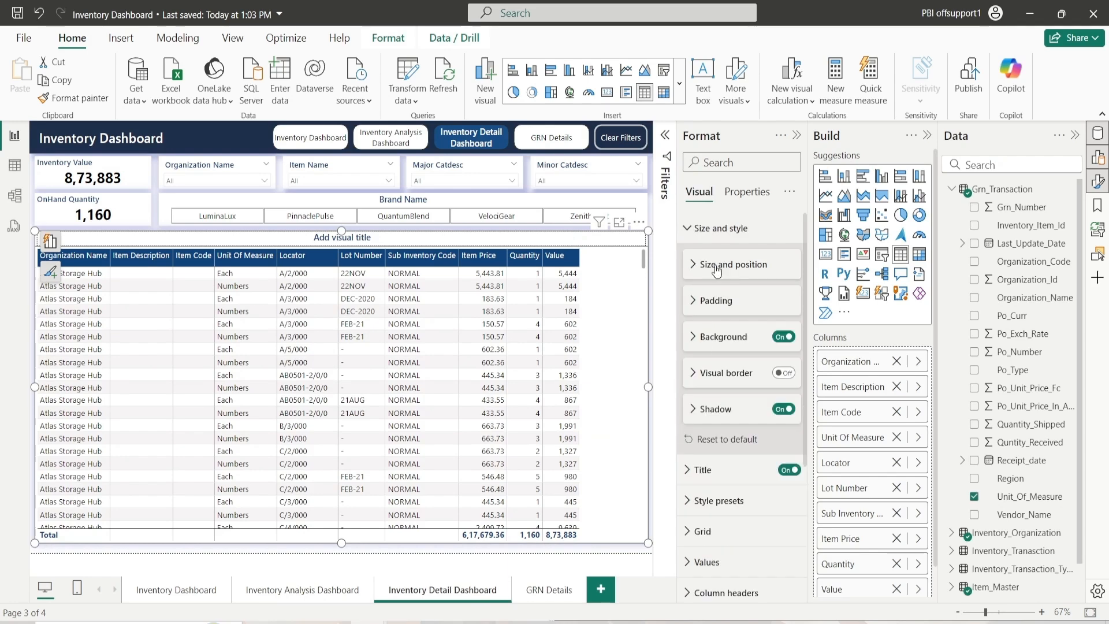
left_click(712, 234)
left_click(712, 259)
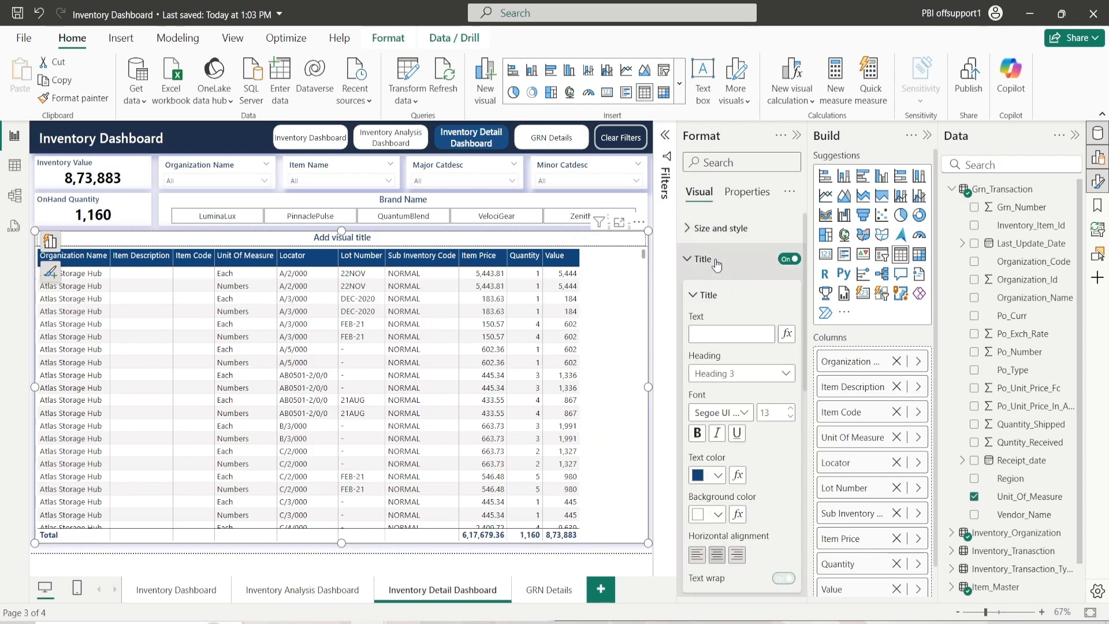
left_click(709, 335)
type("S")
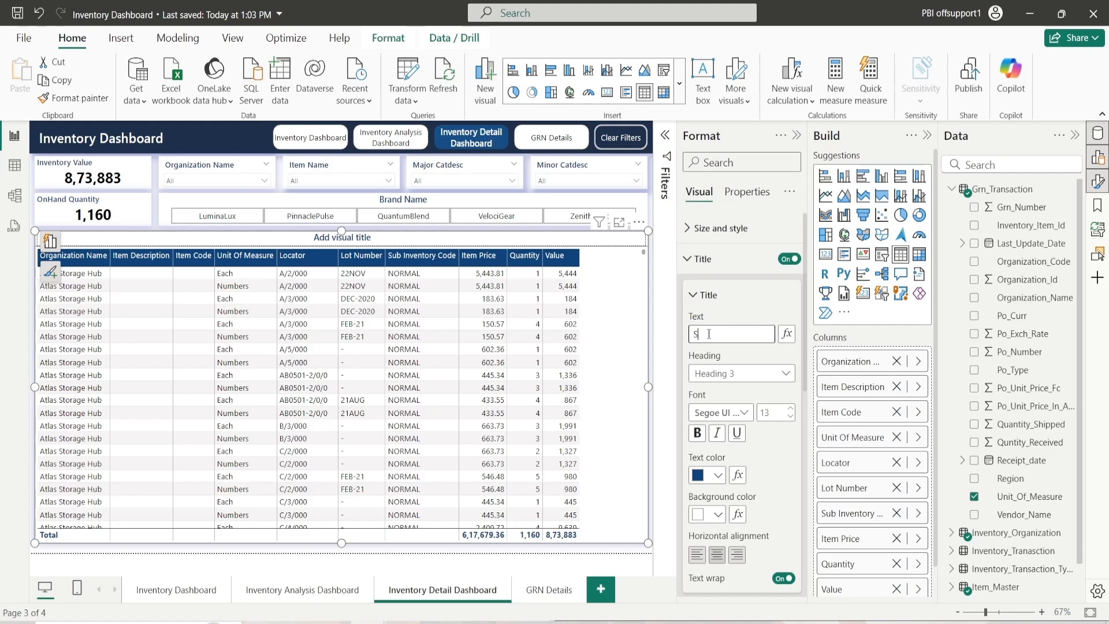
type("tockk")
key("BackSpace")
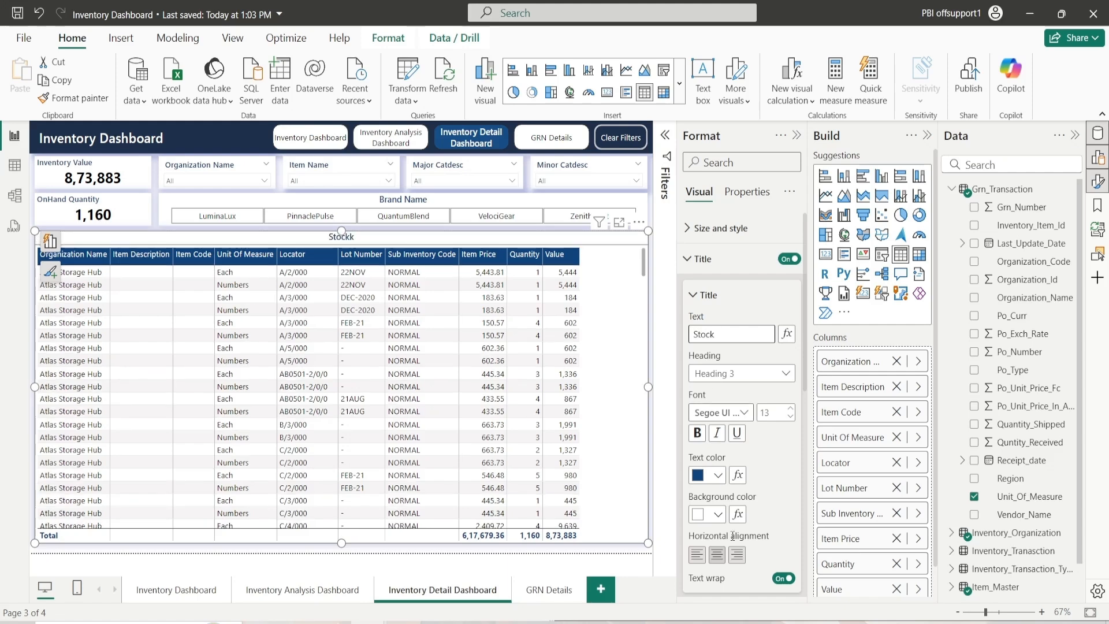
type("On Hand")
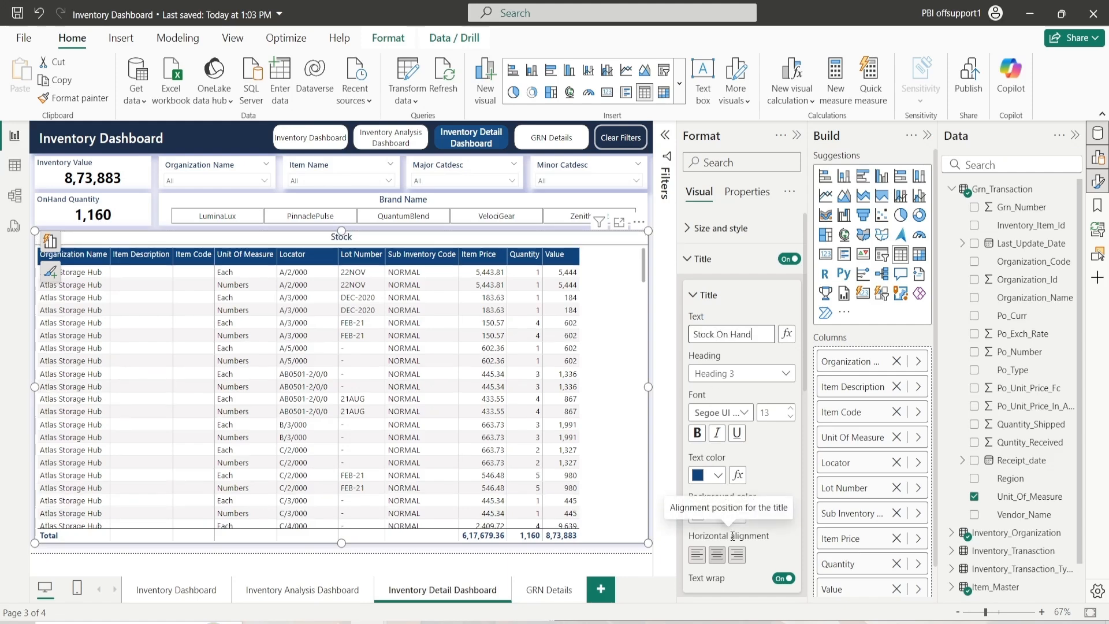
type(" Quantity")
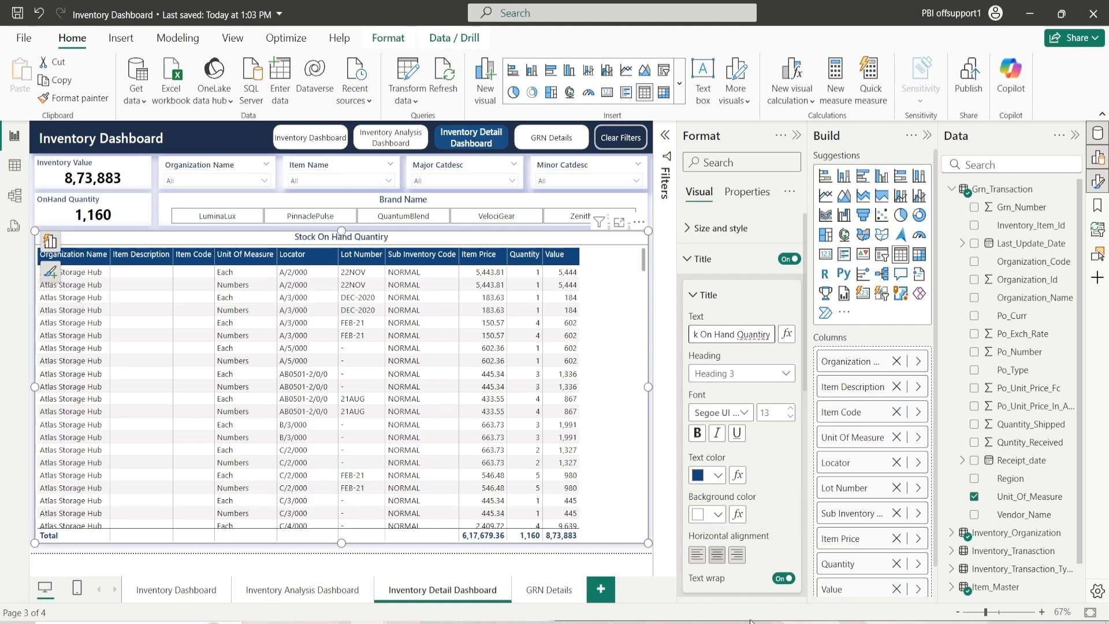
key("Left")
key("BackSpace")
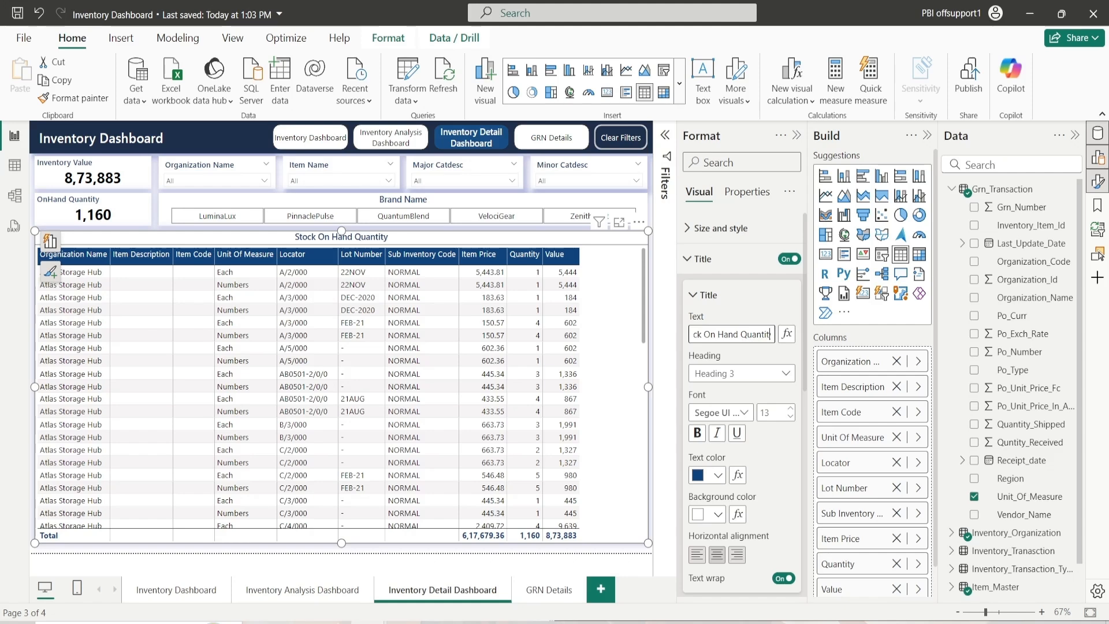
left_click(704, 294)
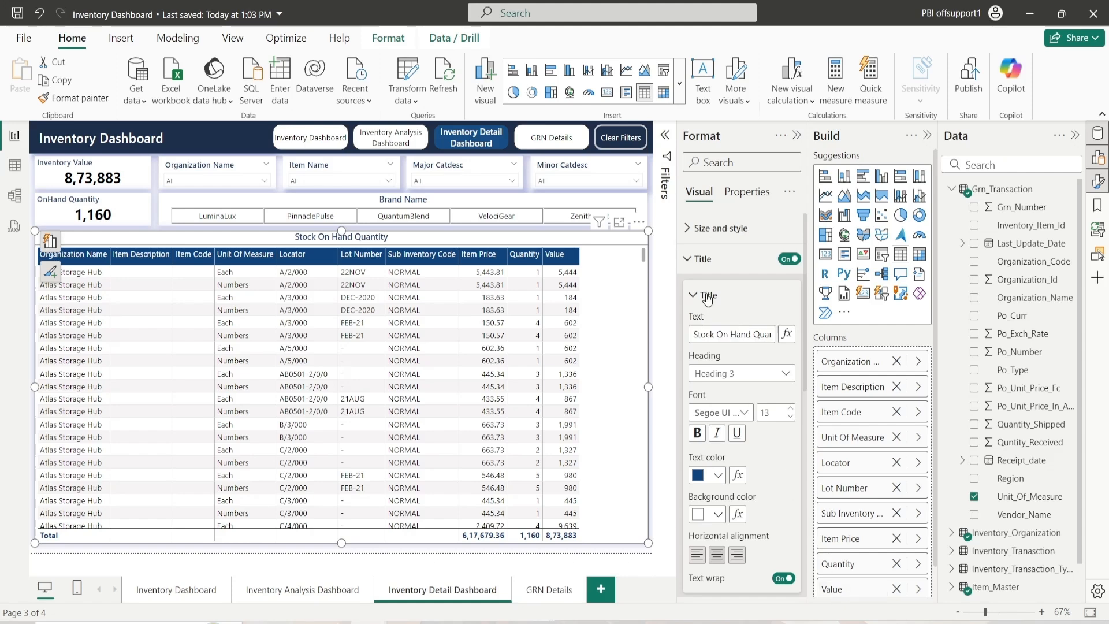
left_click(703, 259)
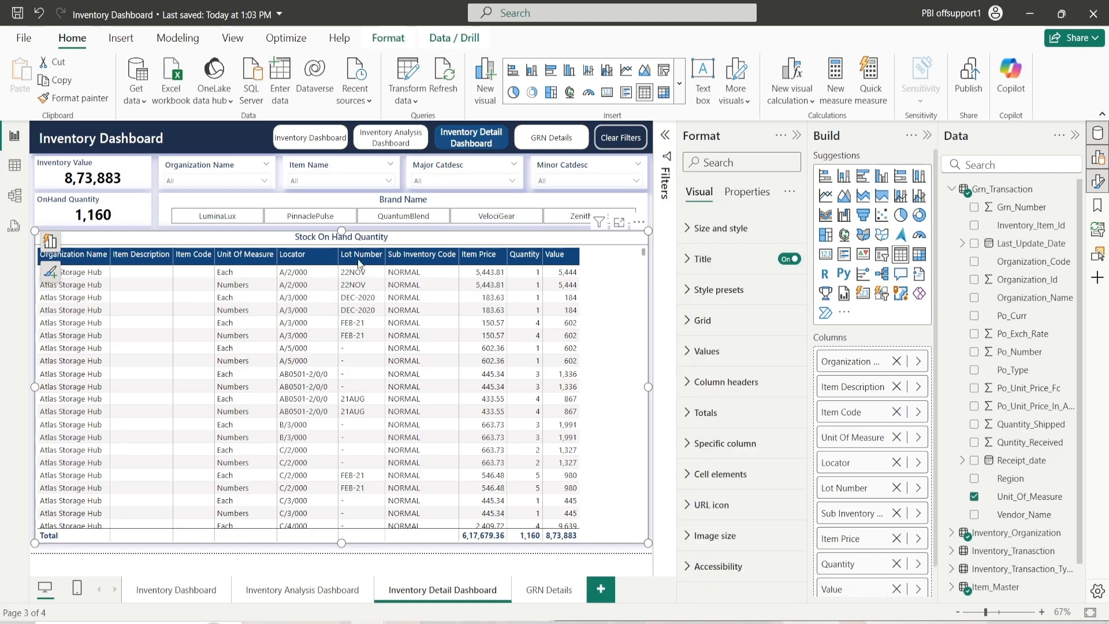
left_click(449, 557)
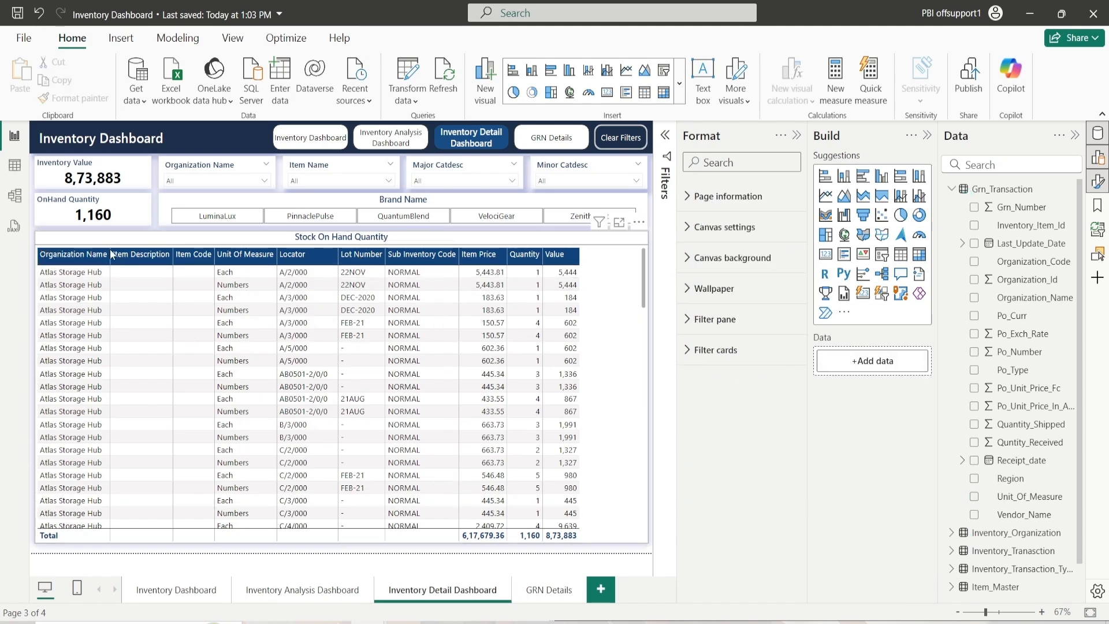
Step: Widen the table's Organization Name column slightly and sort the rows by Item Code in descending order
left_click_drag(111, 255, 121, 260)
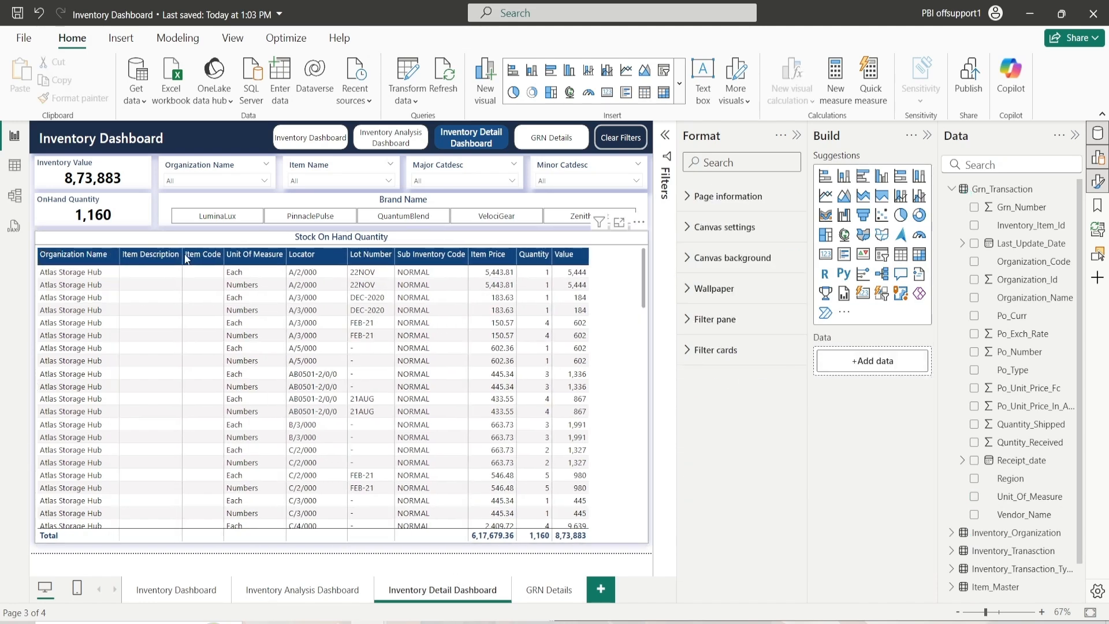
left_click(200, 259)
left_click(203, 260)
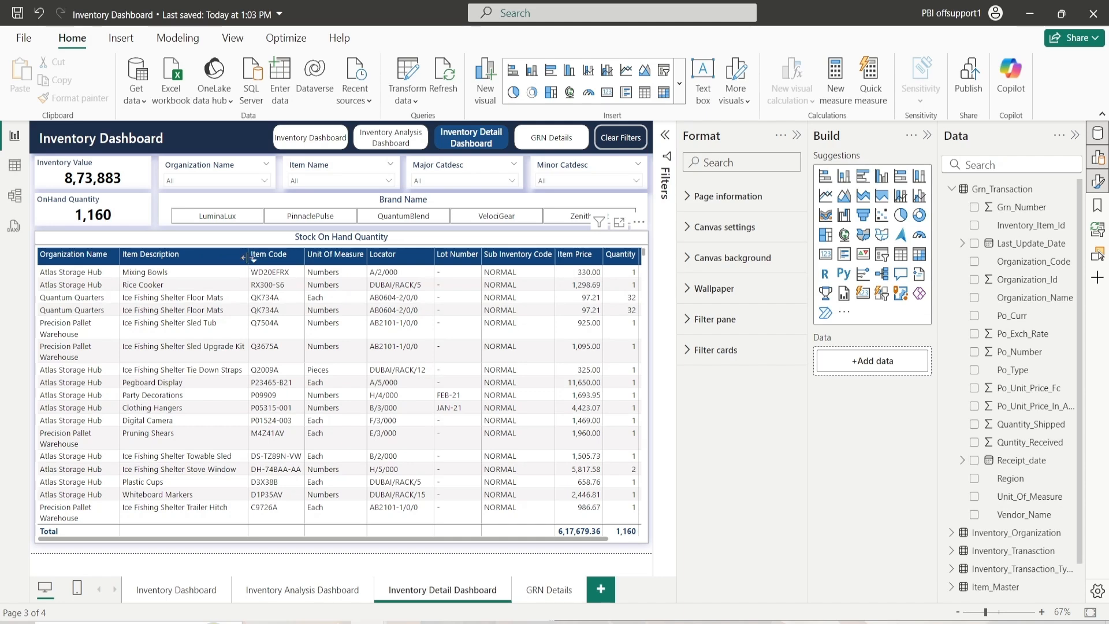
Step: Narrow the Item Description, Item Price and Locator columns so that more of the table fits its width
left_click_drag(245, 256, 236, 256)
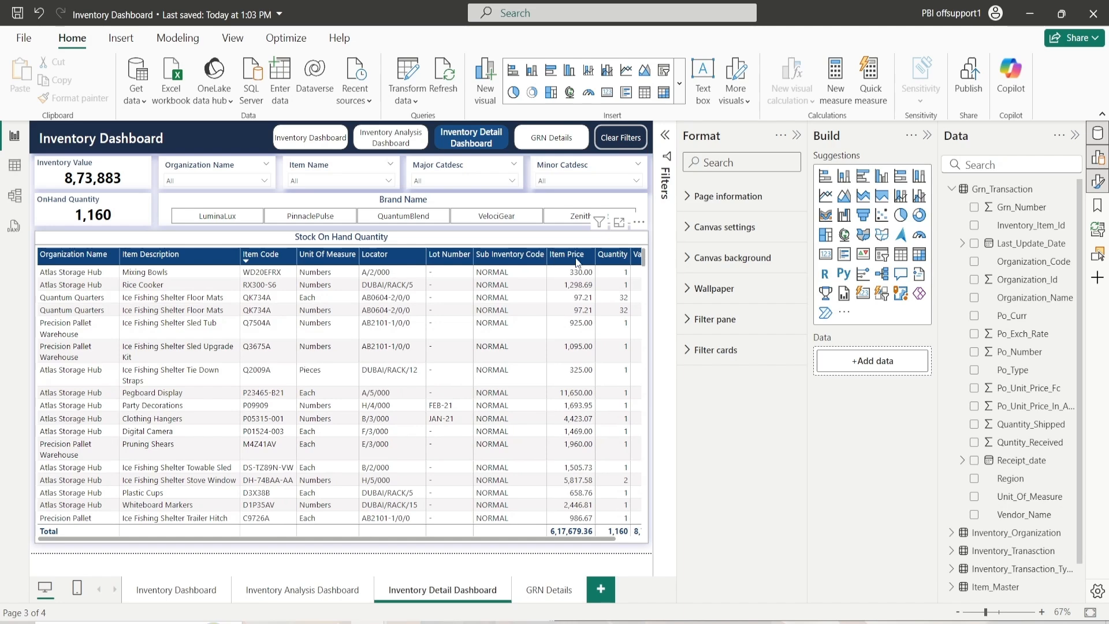
left_click_drag(593, 254, 589, 254)
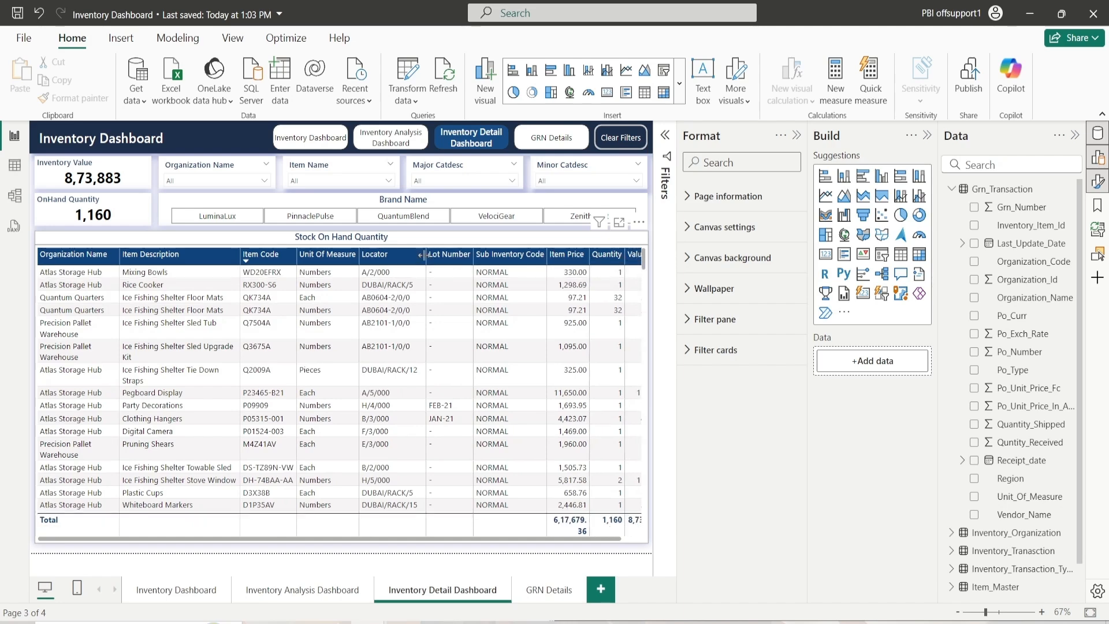
left_click_drag(426, 257, 421, 257)
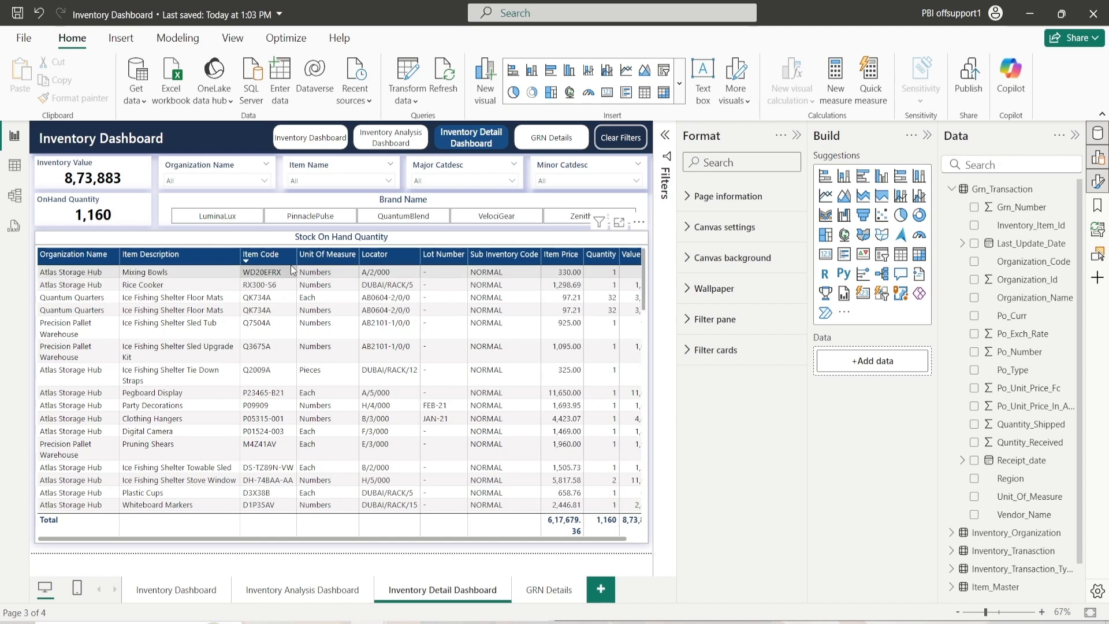
Step: Narrow the Organization Name column slightly and restore the descending Item Code sort of the Stock On Hand Quantity table
left_click(123, 255)
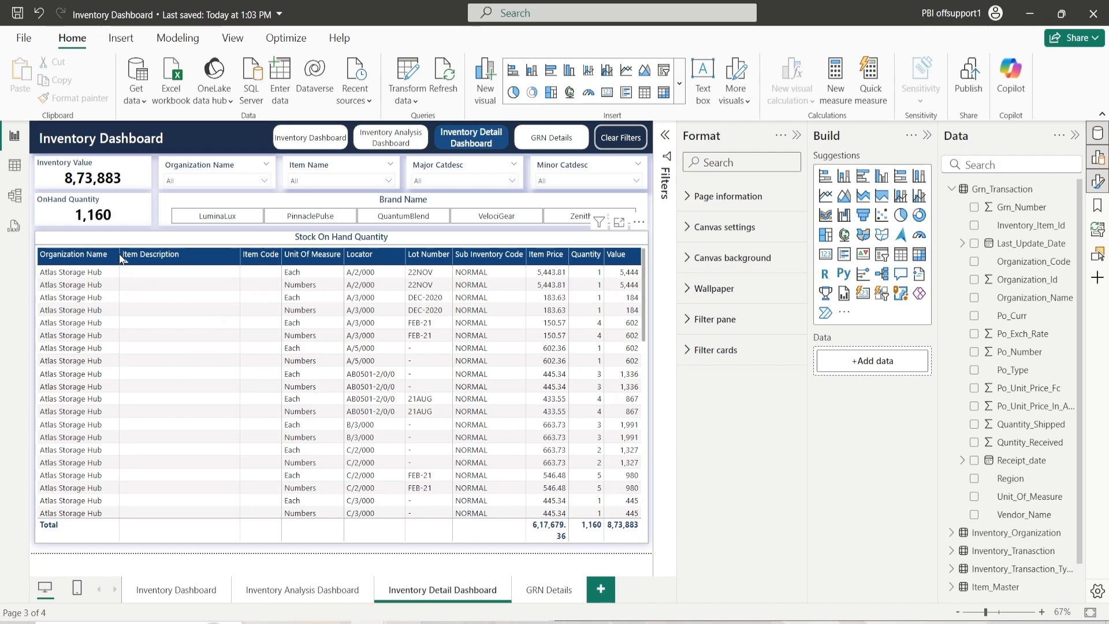
left_click(269, 256)
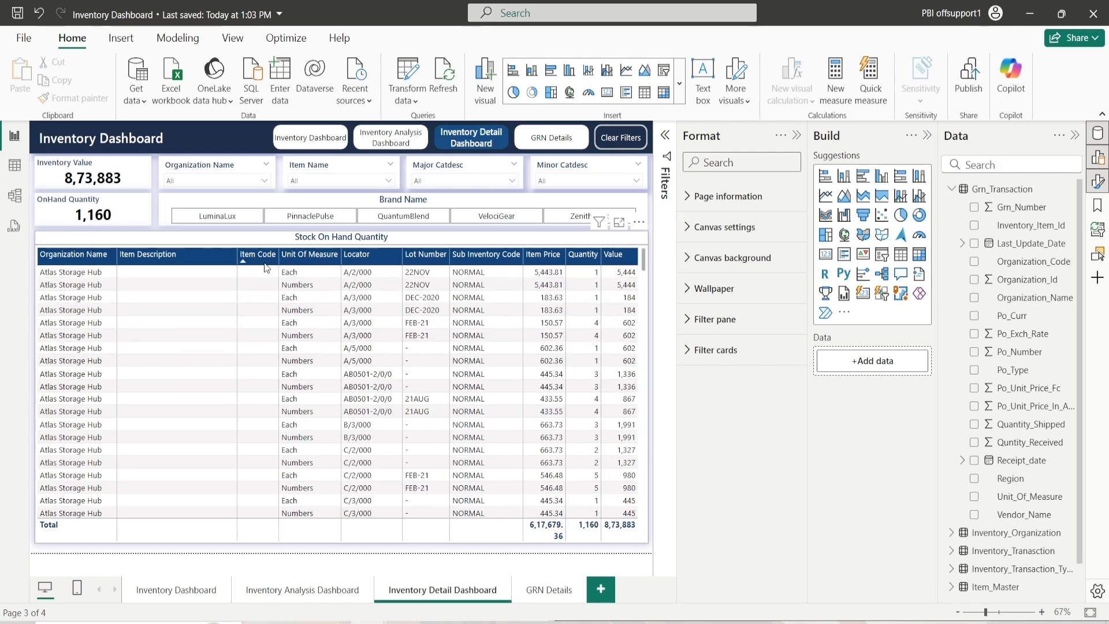
left_click(262, 257)
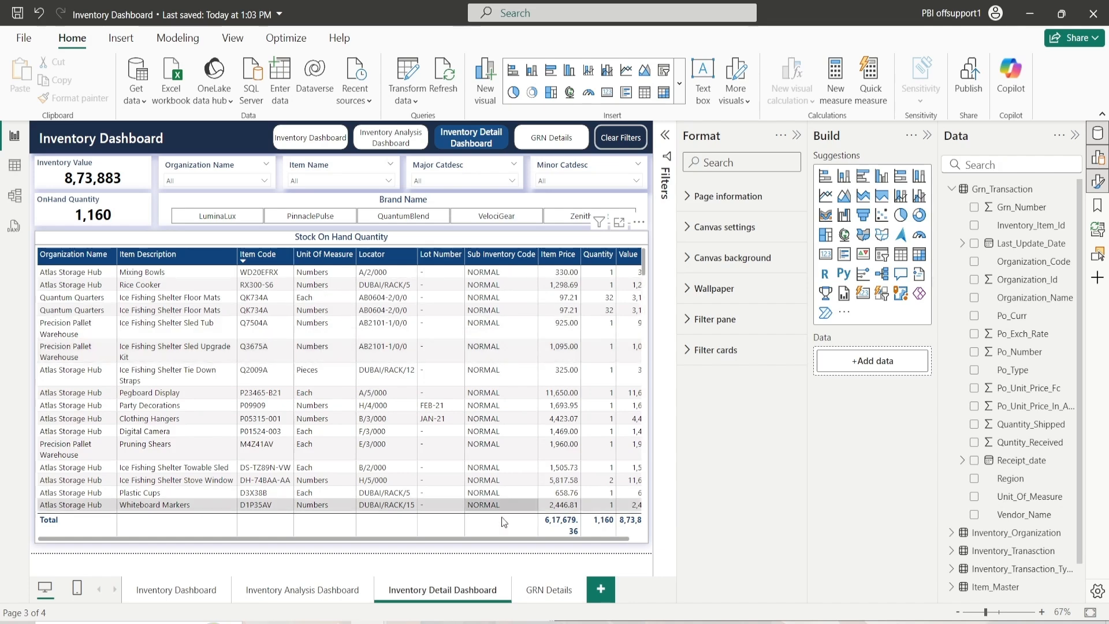
left_click_drag(559, 539, 389, 478)
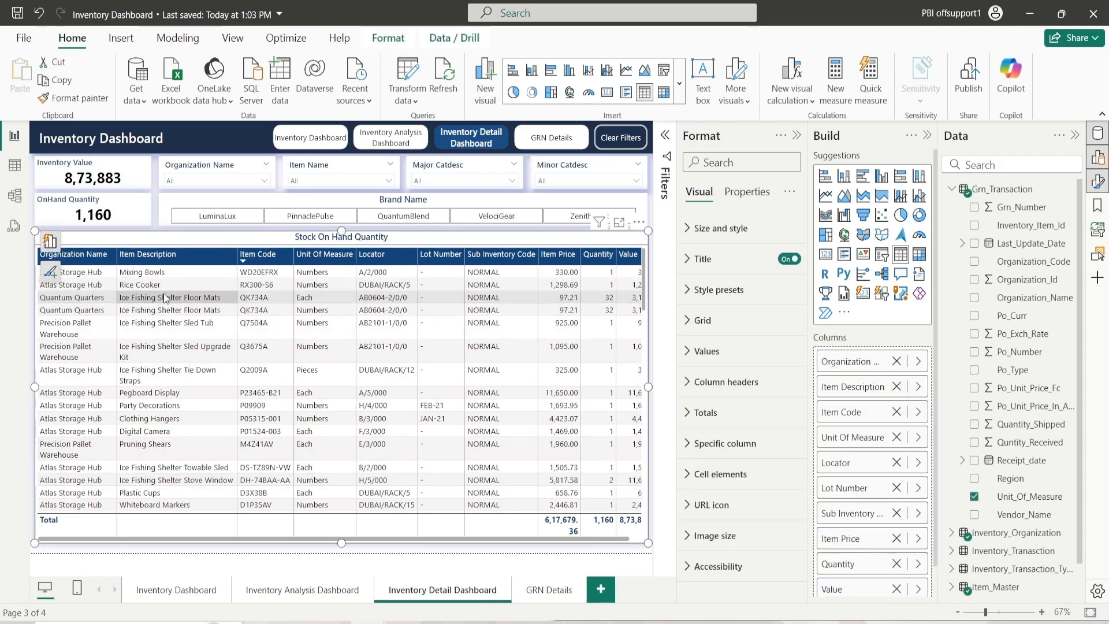
left_click(154, 224)
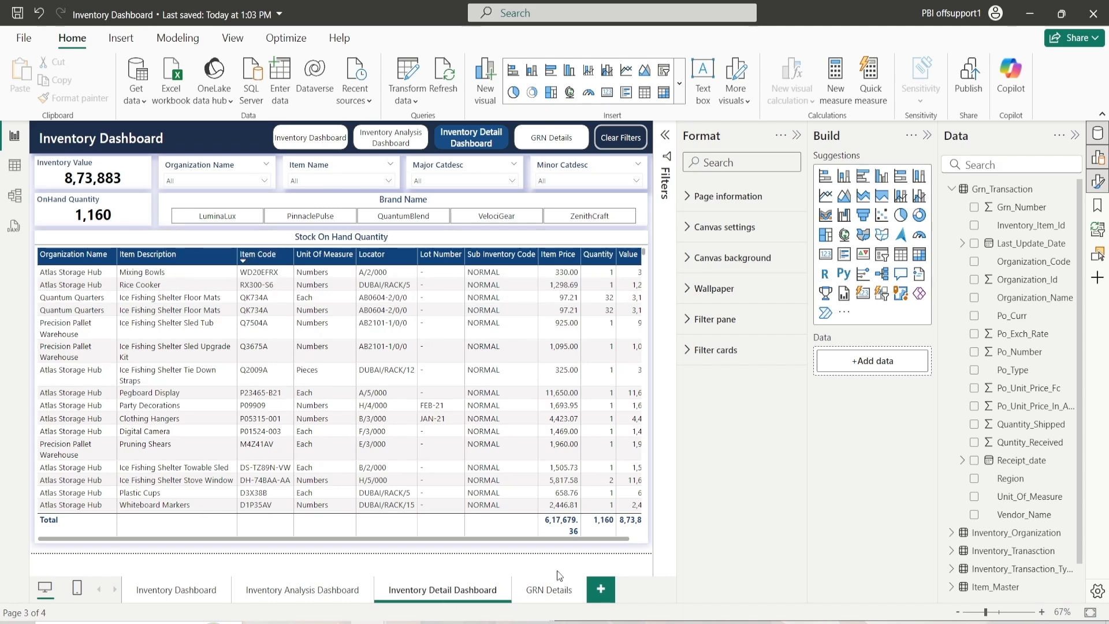
Step: Open the report's GRN Details page and look at the GRN Details page of the published reference dashboard in the browser
left_click(542, 592)
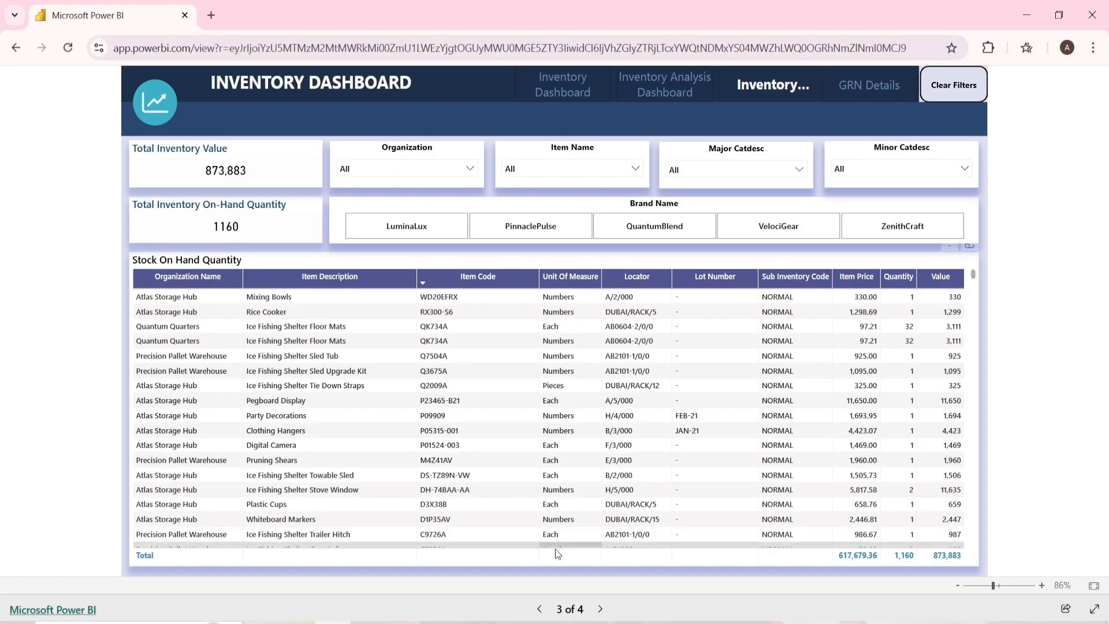
left_click(603, 609)
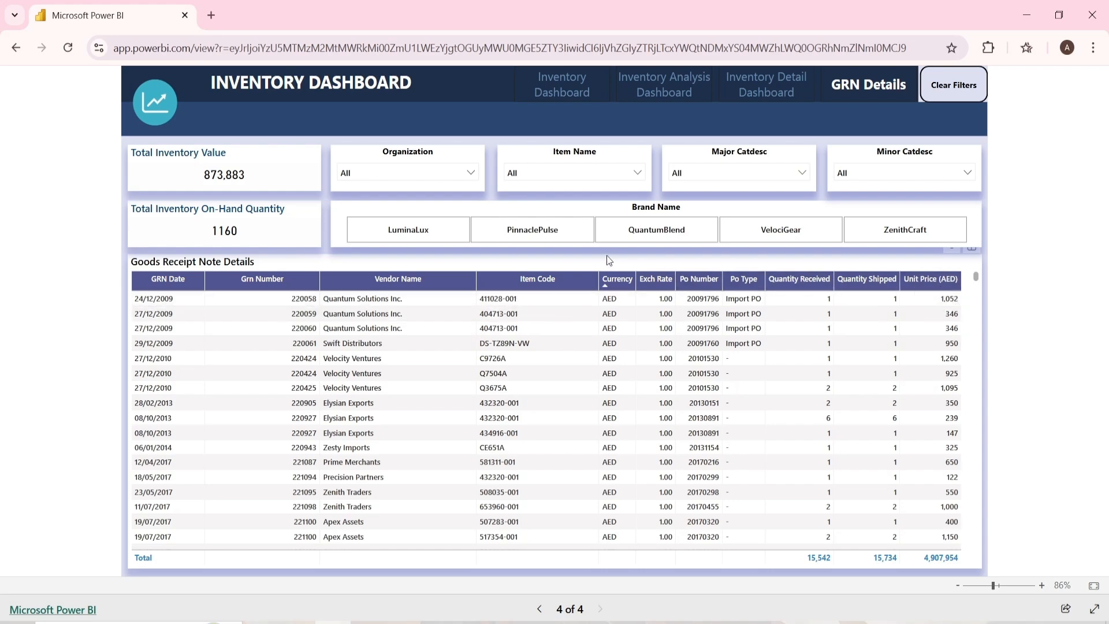
left_click(368, 622)
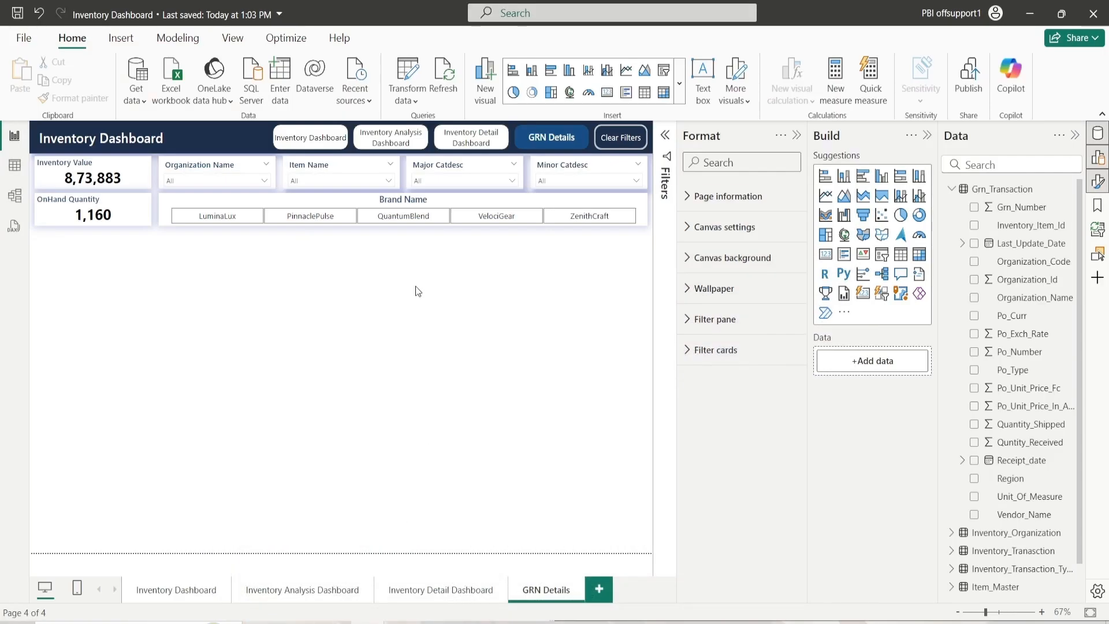
Step: Add a table visual to the GRN Details page with height 615, width 1260 and vertical position 220, below the cards and slicers
left_click(902, 254)
left_click_drag(126, 311, 133, 272)
left_click(721, 229)
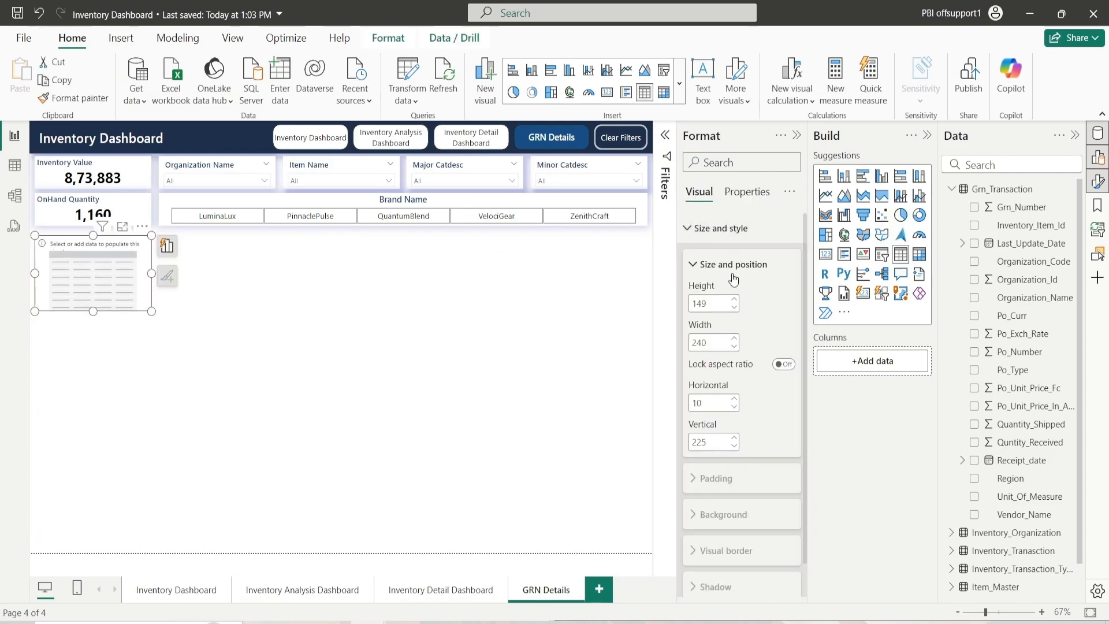
left_click(715, 303)
type("615")
key("Return")
left_click(715, 347)
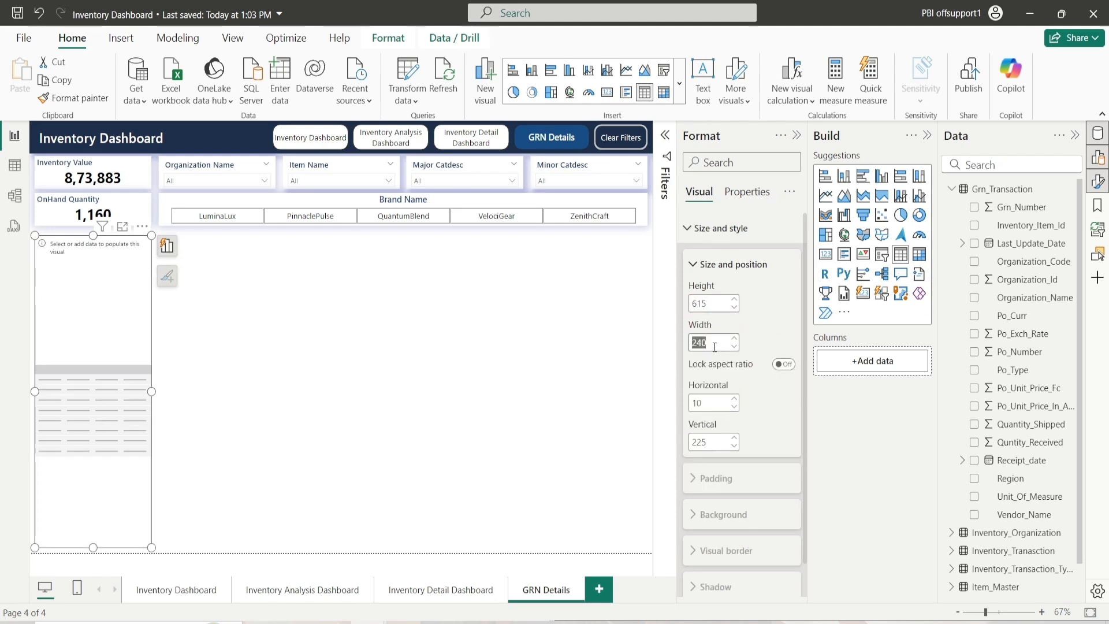
type("12")
type("60")
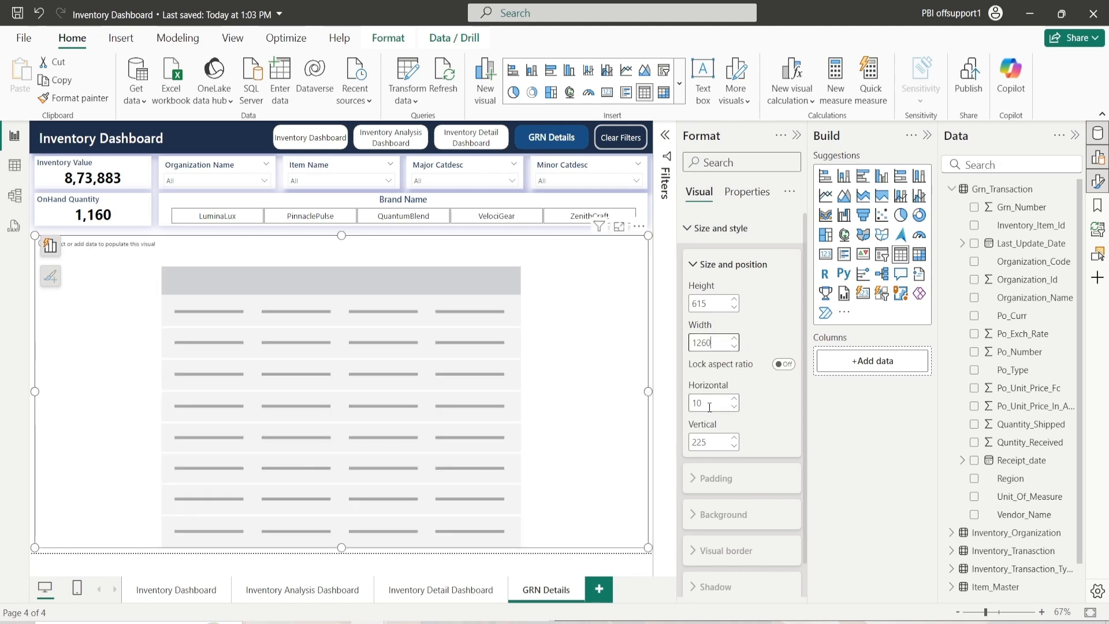
left_click(736, 450)
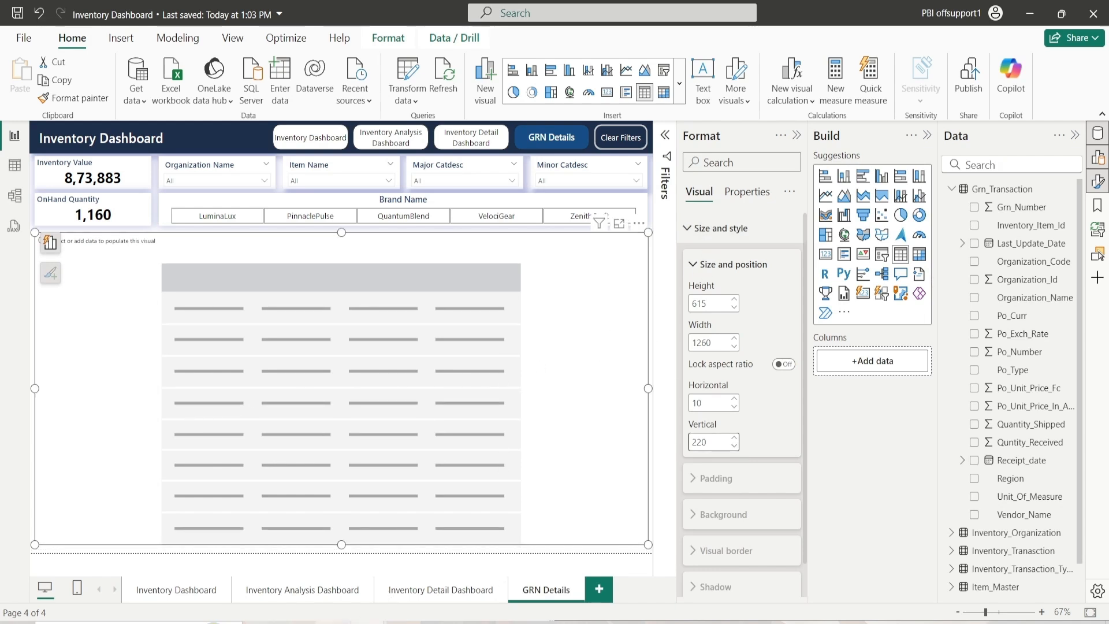
Step: Switch to the browser and review the column headings of the Goods Receipt Note Details table in the reference dashboard
mouse_move(334, 623)
left_click(346, 592)
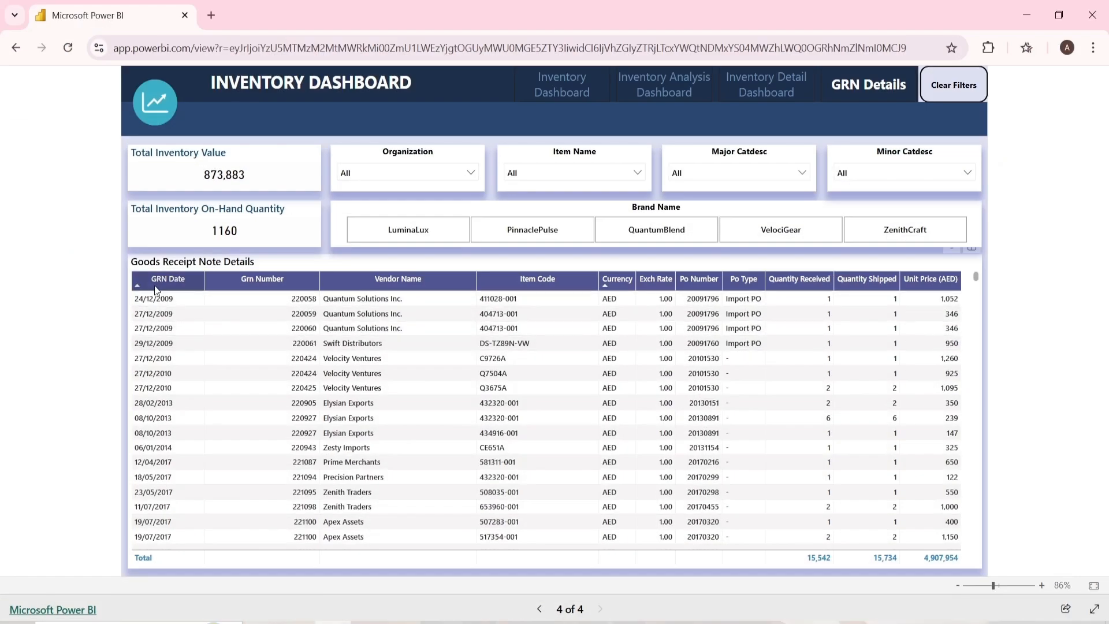
left_click(286, 286)
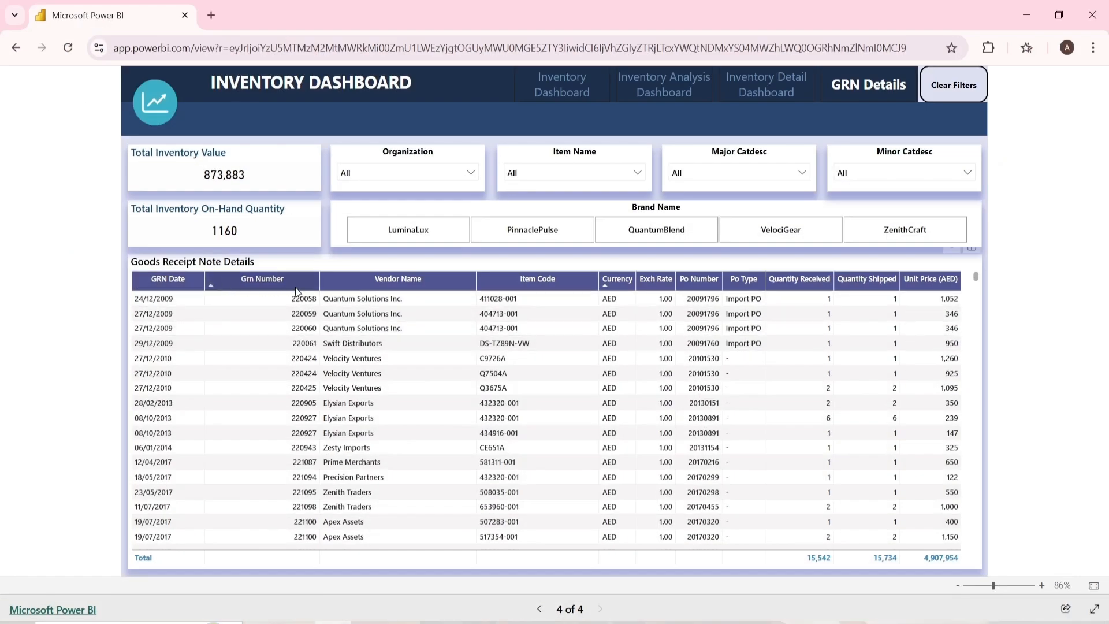
left_click(359, 287)
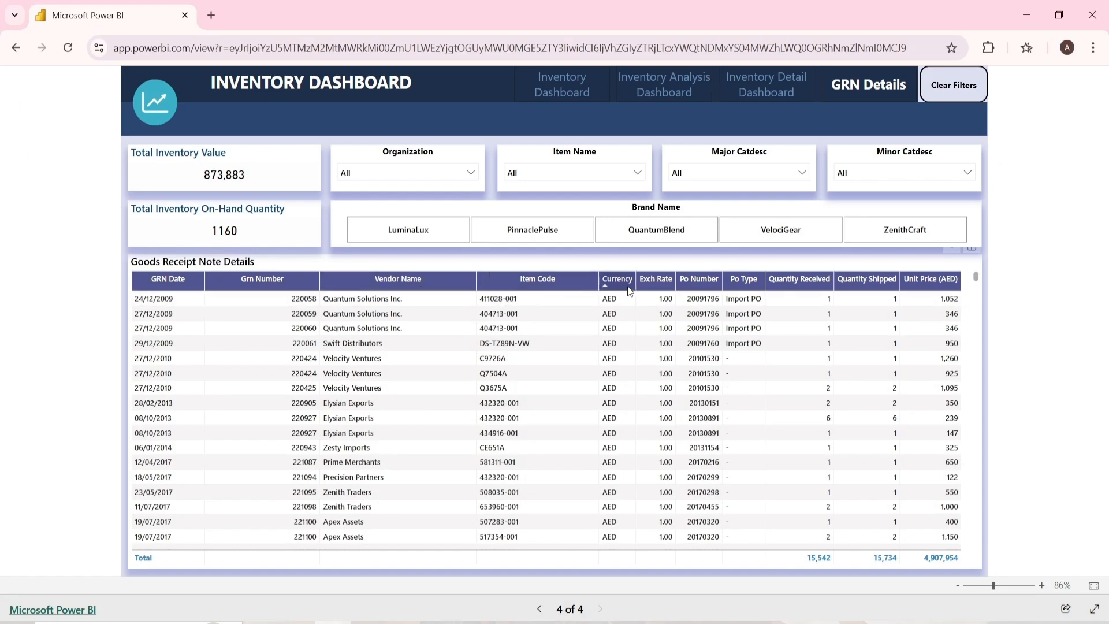
left_click(656, 286)
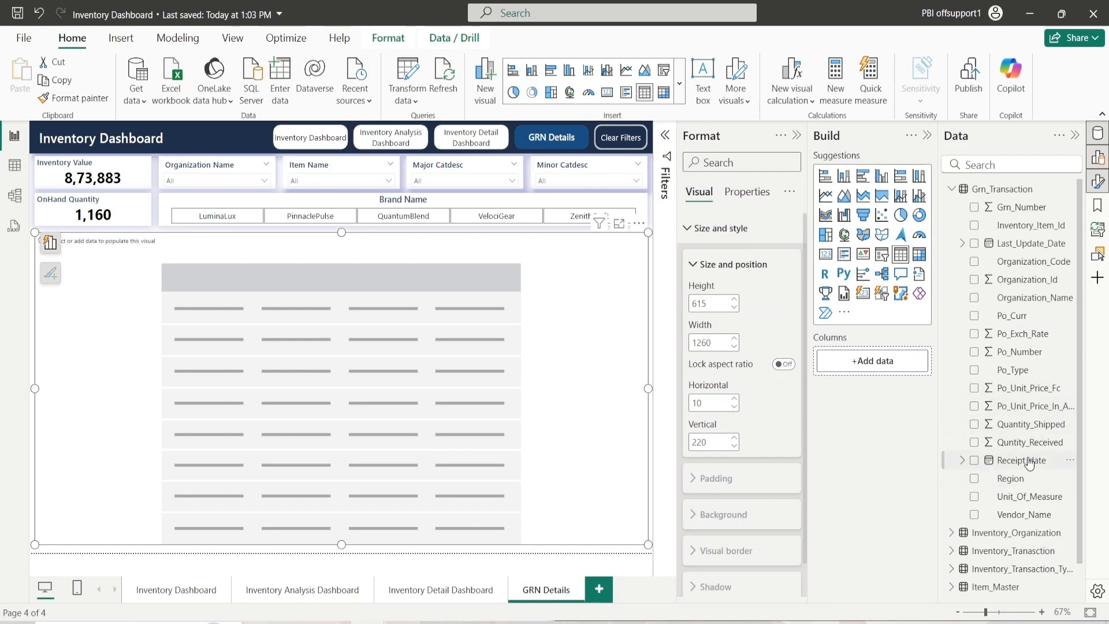
Step: Add Receipt_date to the GRN Details table as a plain date instead of a hierarchy and format it as 14-03-2001 (dd/mm/yyyy)
left_click_drag(1023, 461, 875, 376)
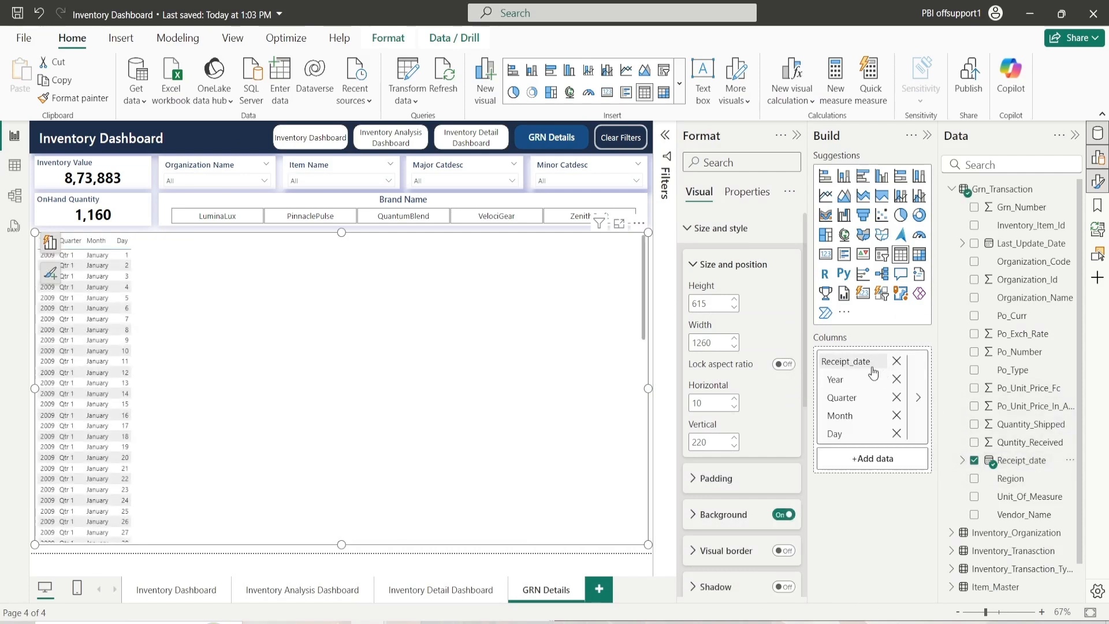
right_click(873, 371)
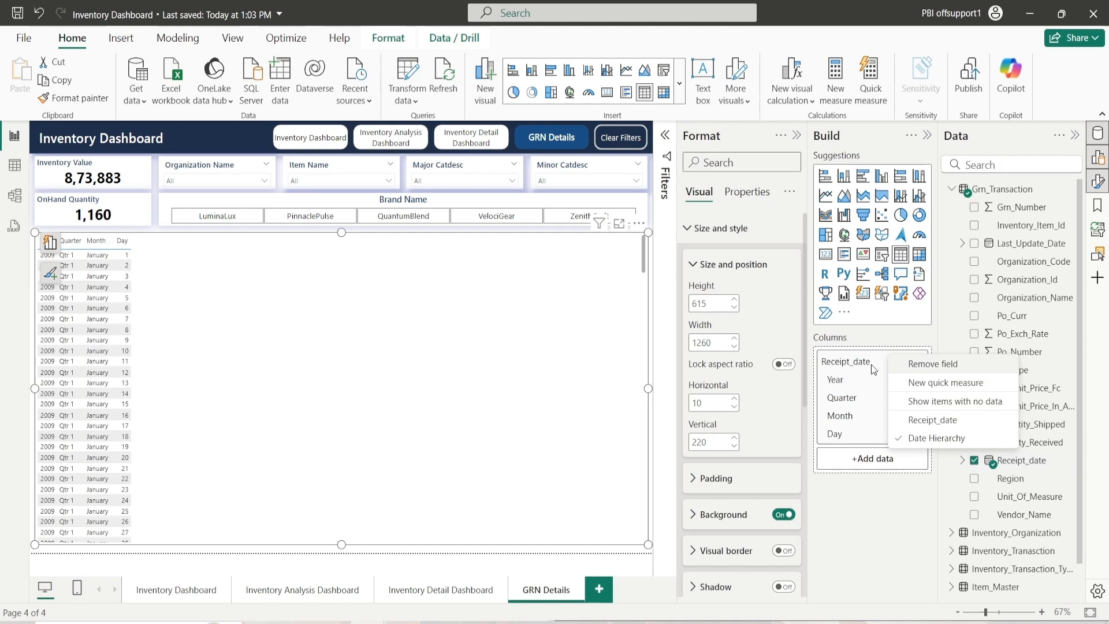
left_click(933, 420)
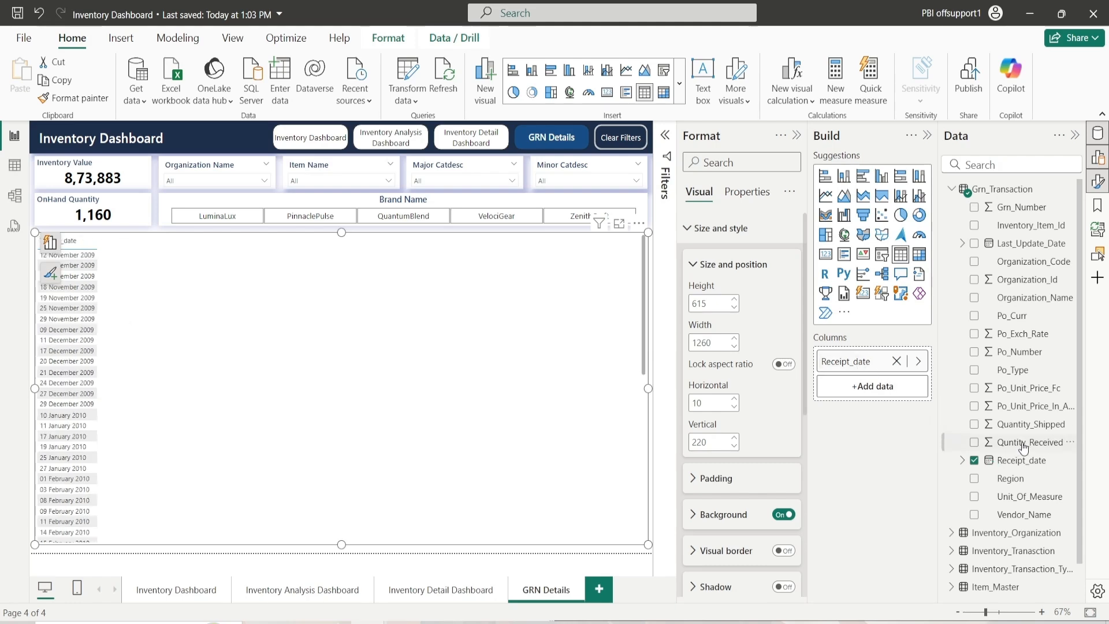
left_click(1026, 466)
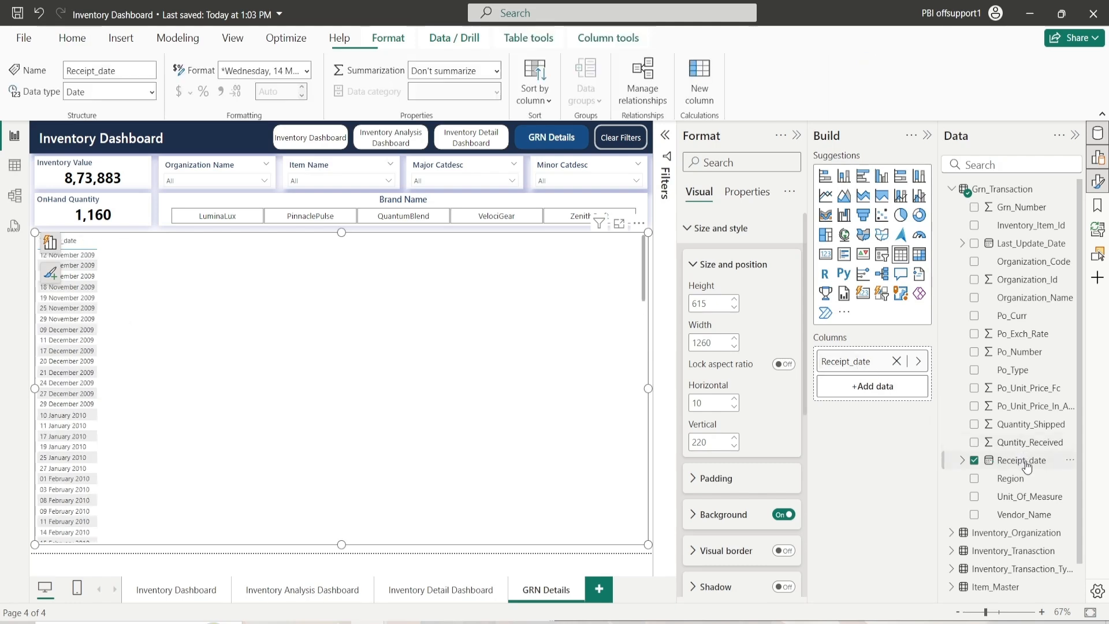
left_click(308, 70)
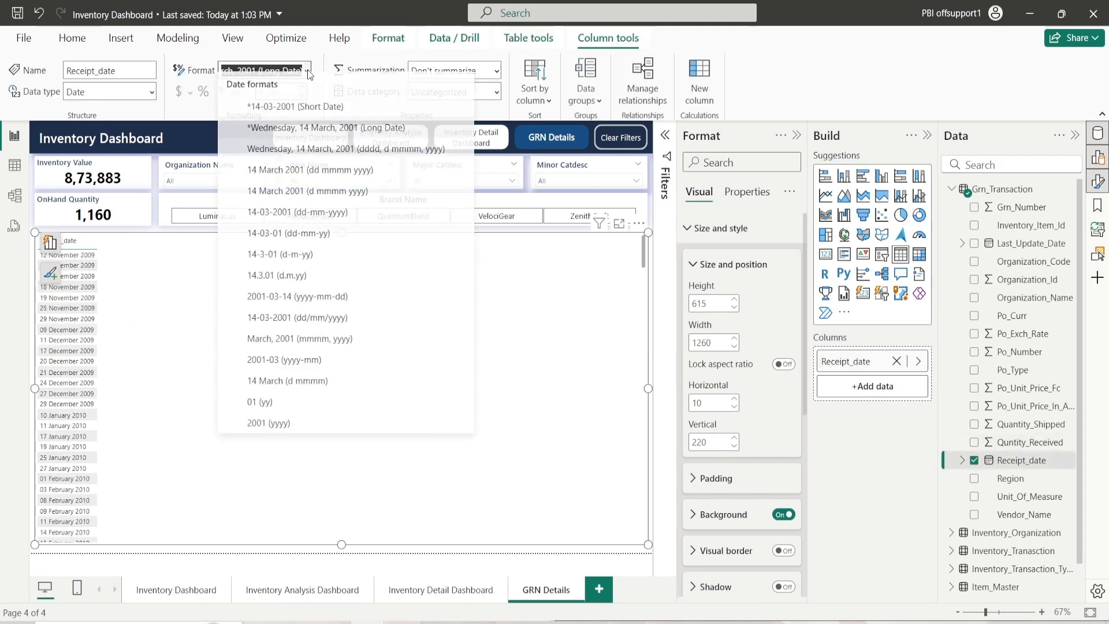
left_click(312, 329)
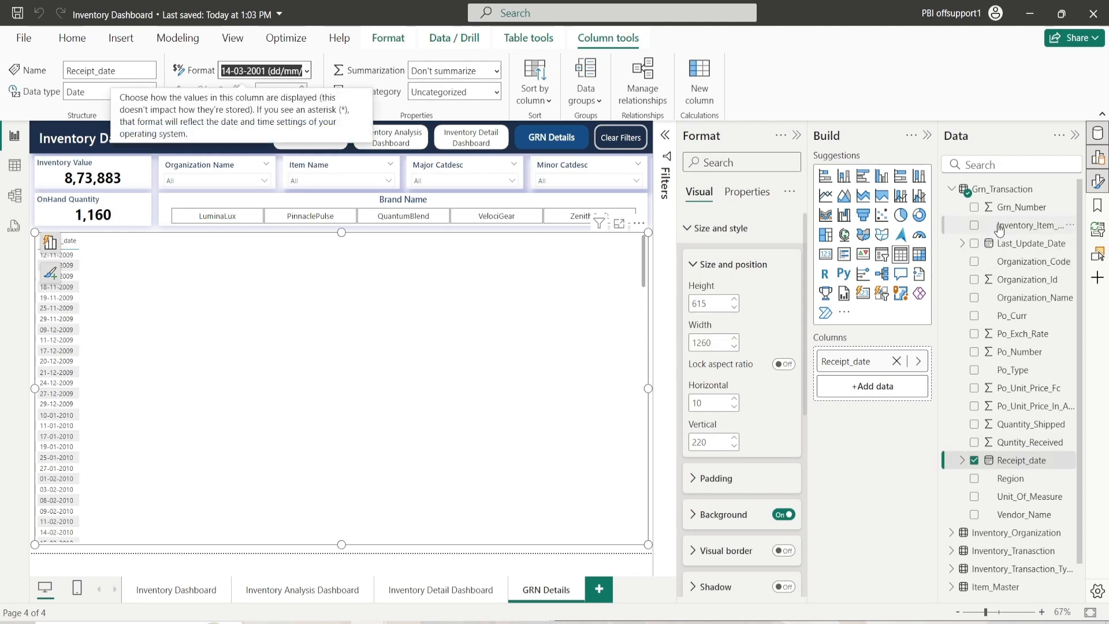
Step: Add Grn_Number without summarization, Vendor_Name, and Item_Code from Item_Master as further columns of the GRN Details table
left_click(975, 208)
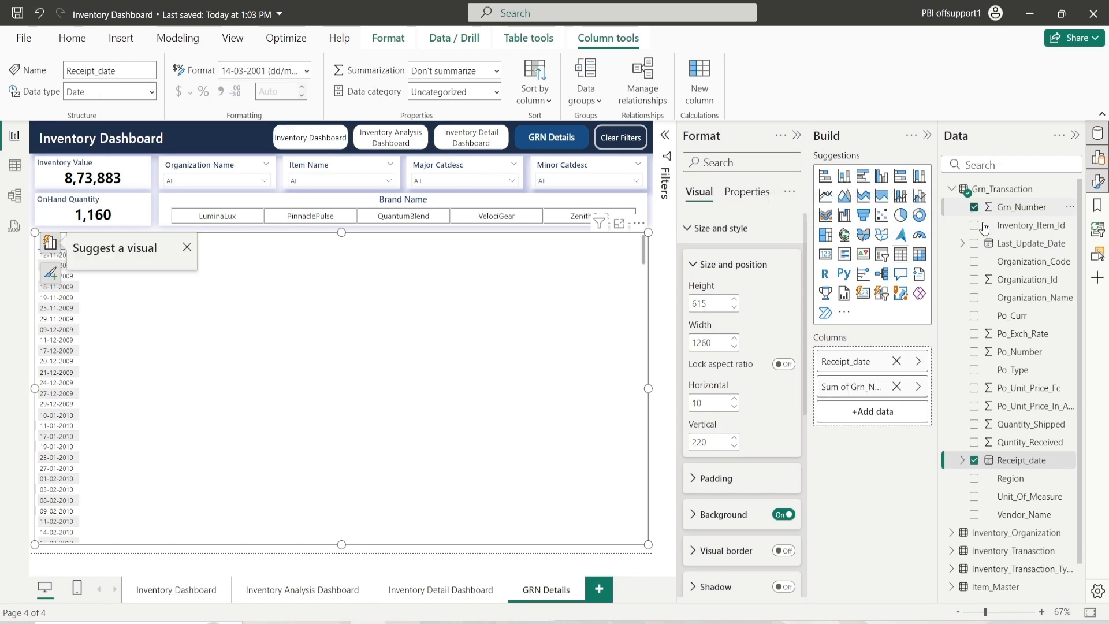
right_click(842, 387)
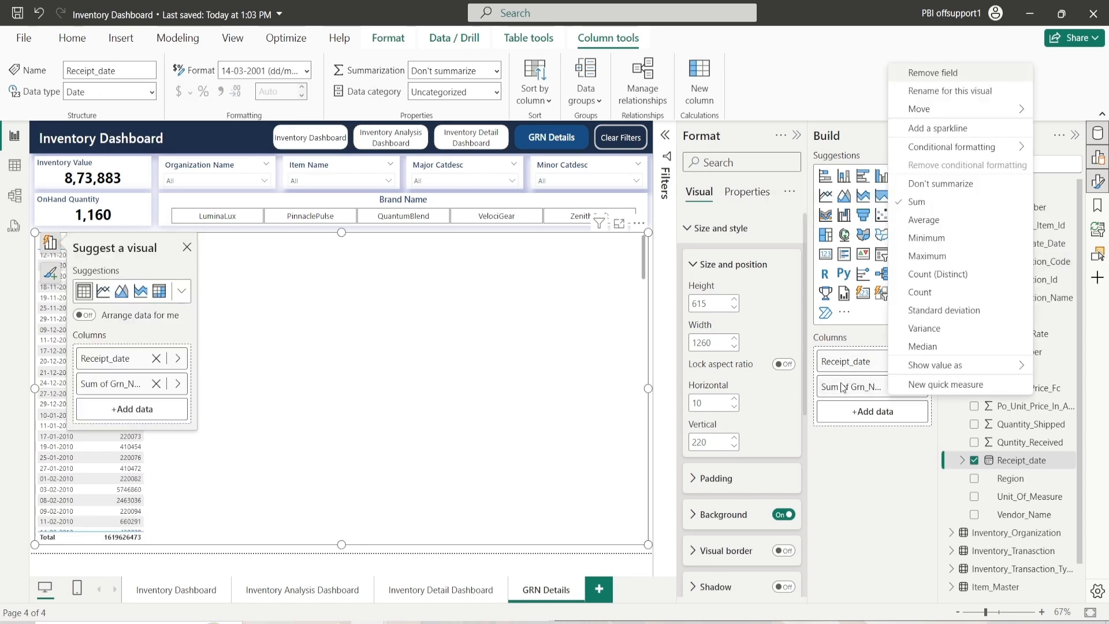
left_click(932, 185)
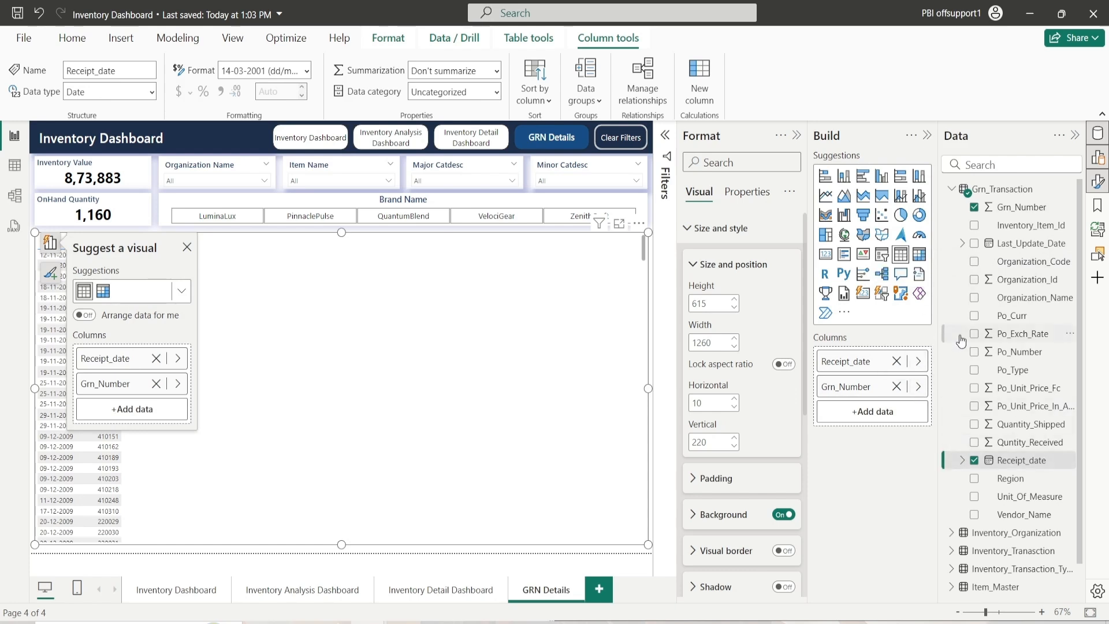
left_click(975, 515)
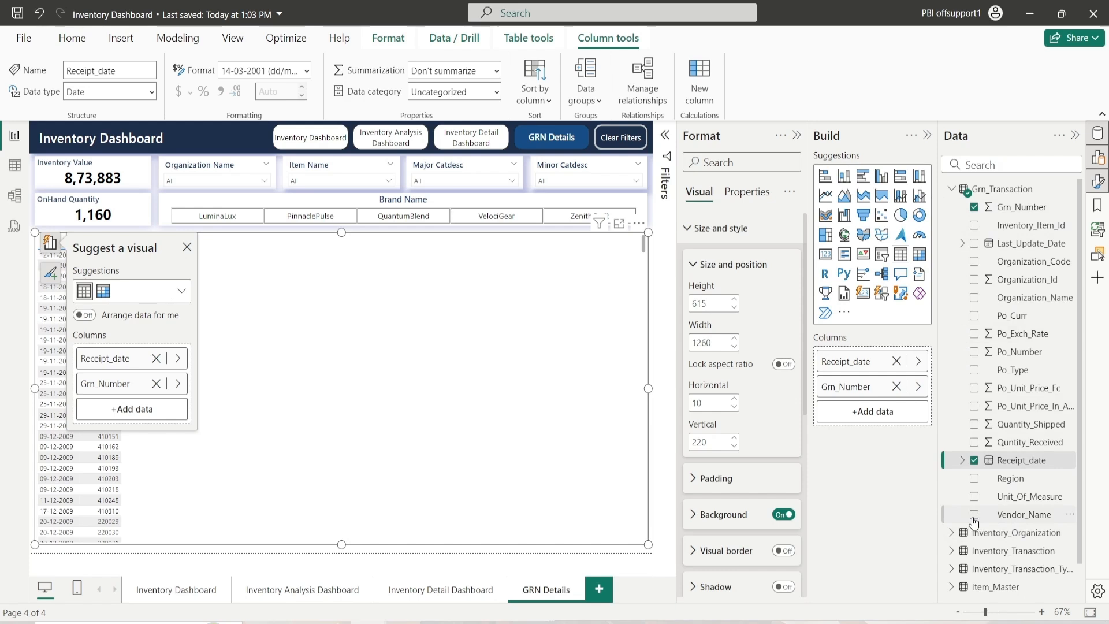
left_click(953, 190)
left_click(952, 261)
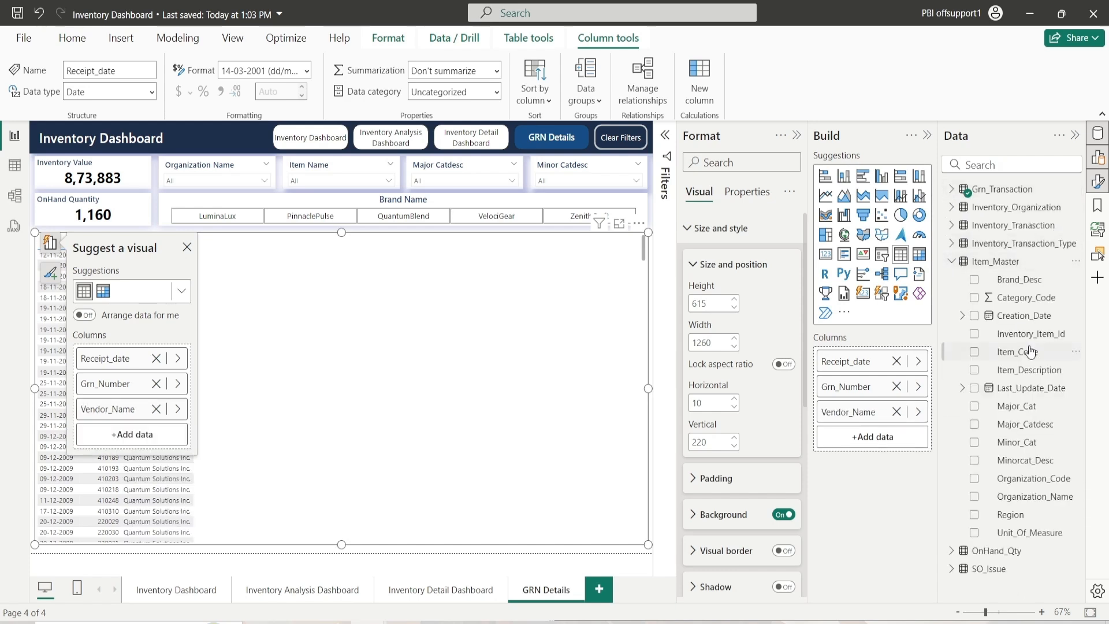
left_click_drag(1028, 353, 911, 438)
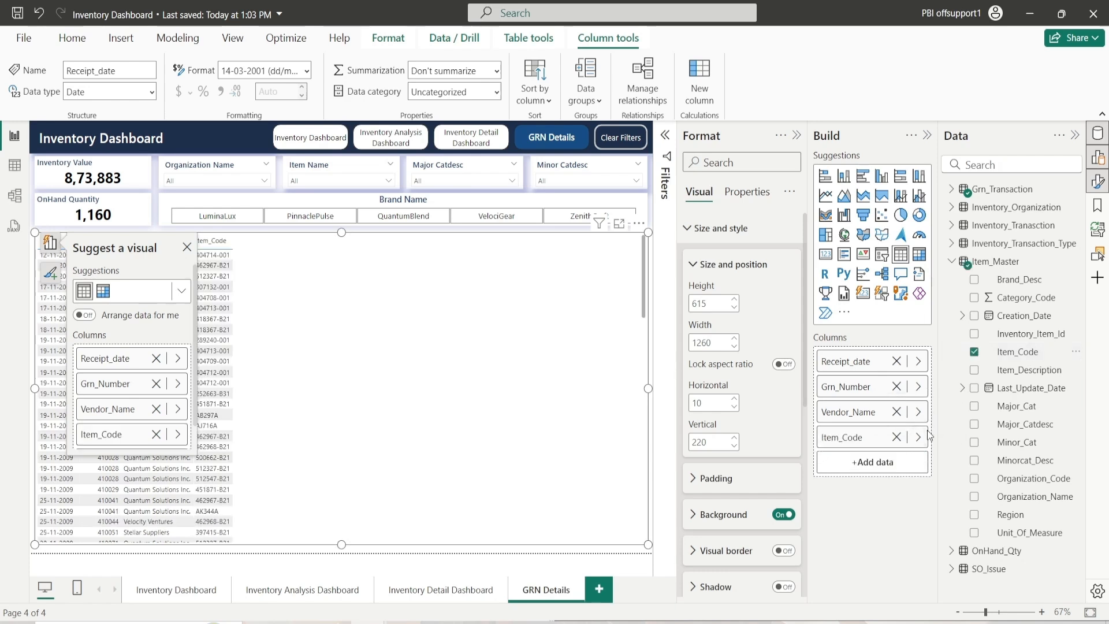
Step: Find the Po_Curr and Po_Exch_Rate fields by searching for "Curr" and "Exch", and add both to the table
left_click(1014, 161)
type("Curr")
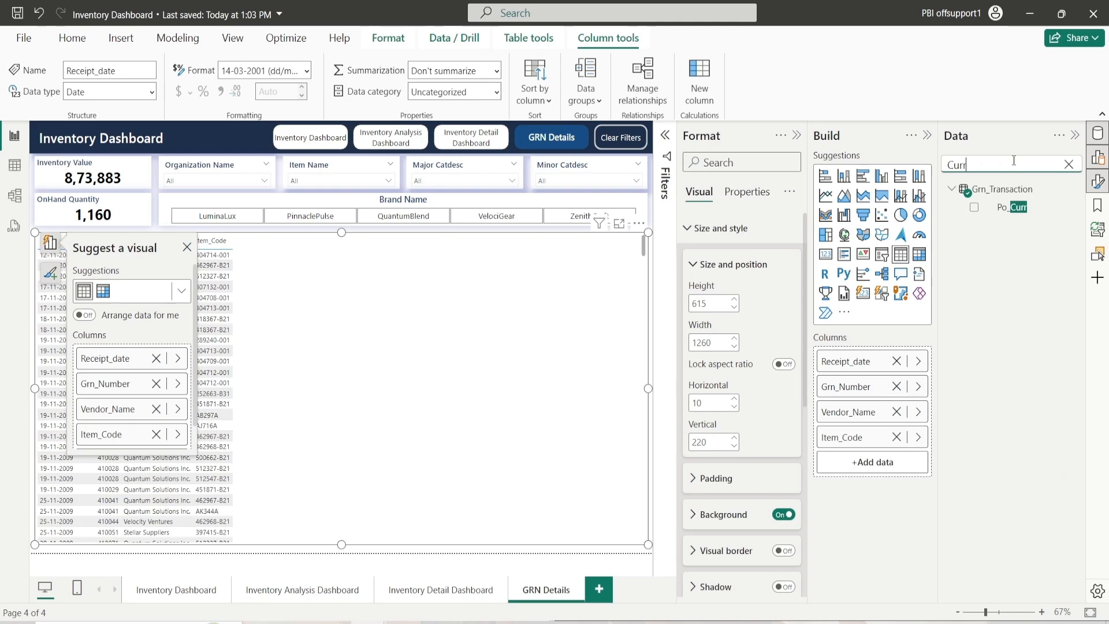
left_click(978, 210)
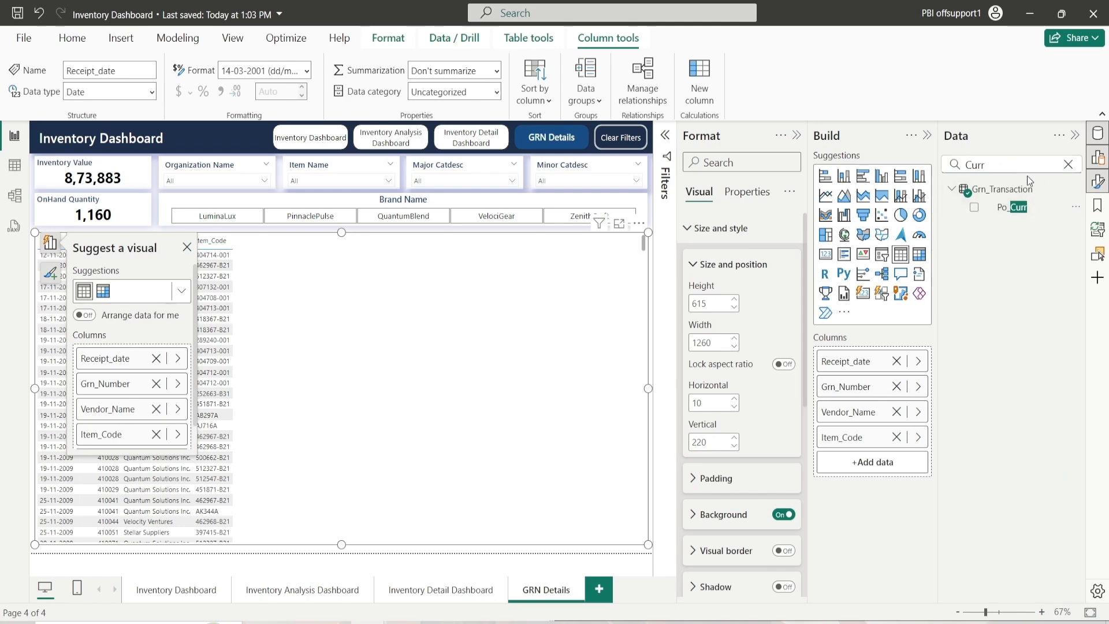
left_click(974, 208)
left_click(1069, 165)
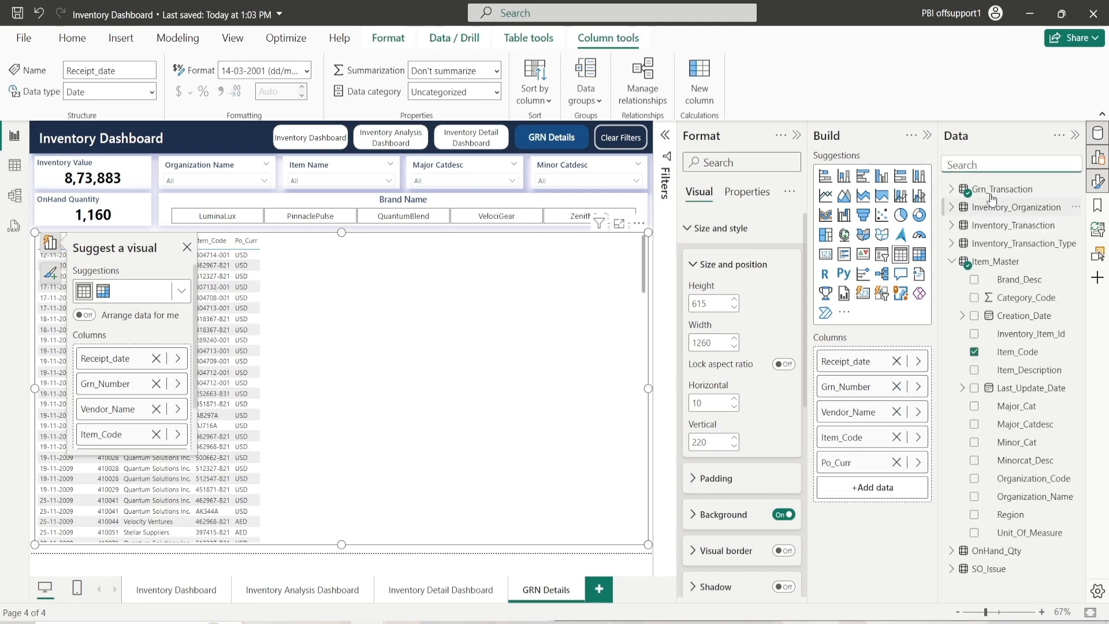
left_click(1009, 164)
type("Exch")
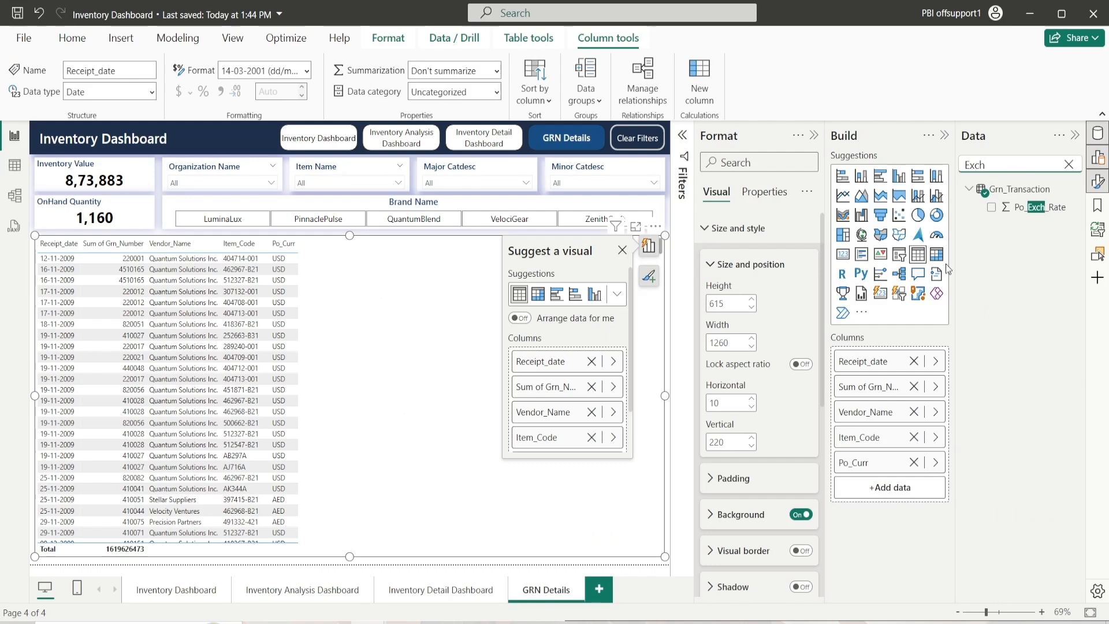
left_click(992, 207)
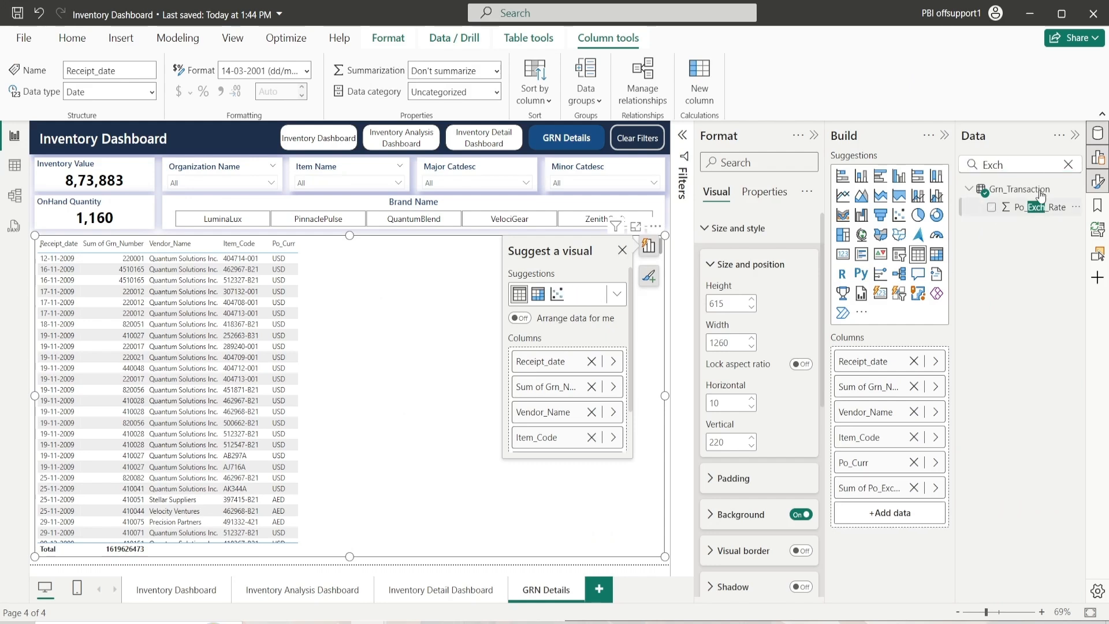
left_click(1069, 166)
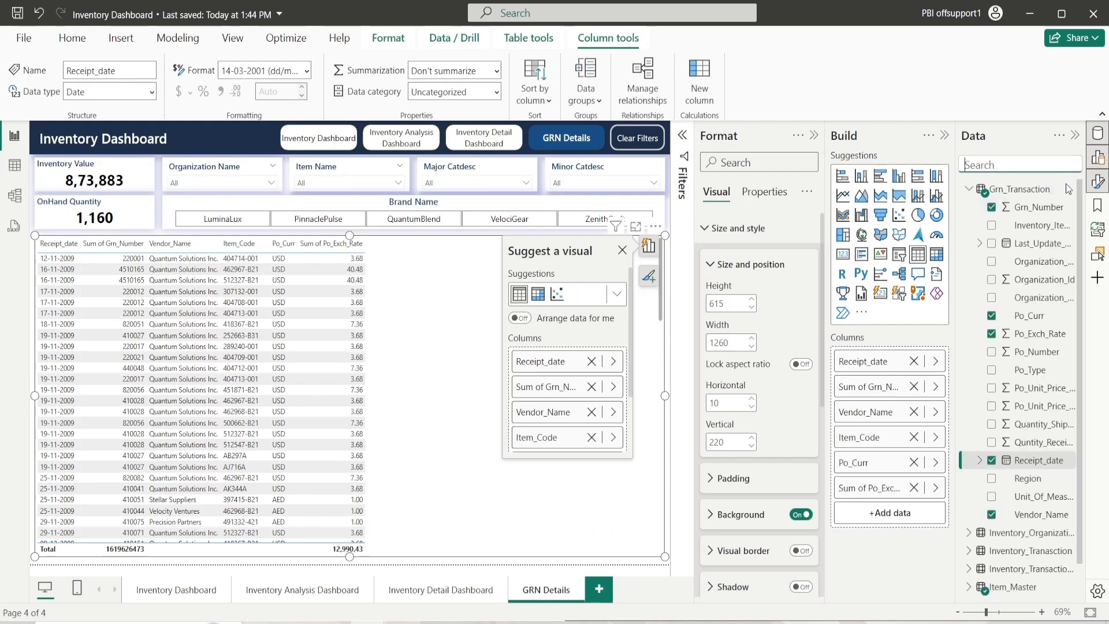
Step: Add Po_Number and Po_Type to the table and set Po_Exch_Rate and Po_Number to Don't summarize
left_click(996, 355)
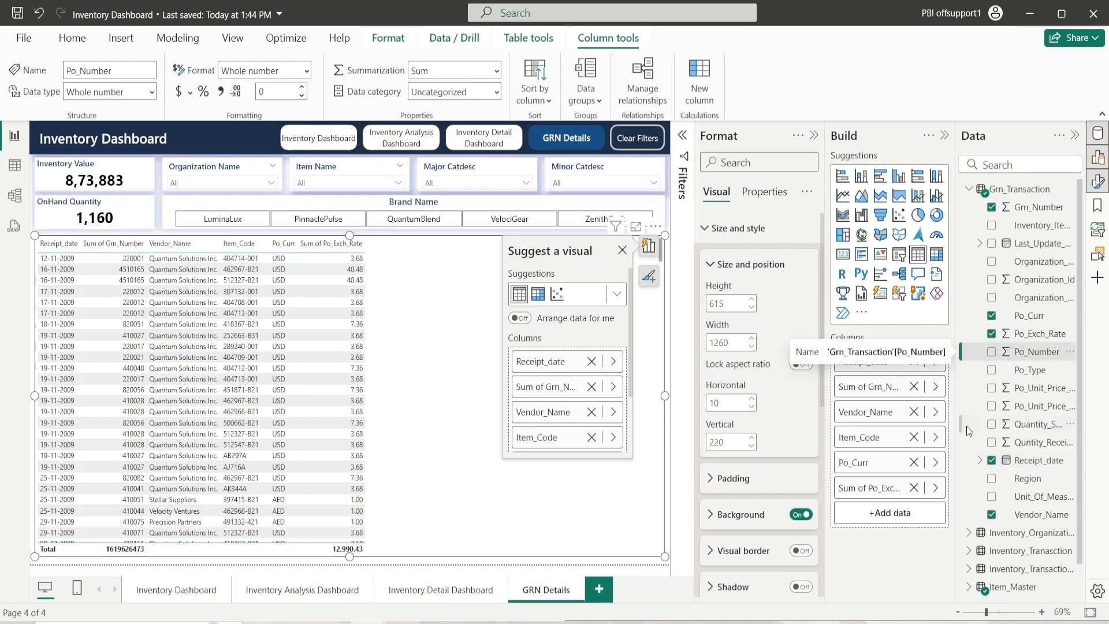
left_click(992, 352)
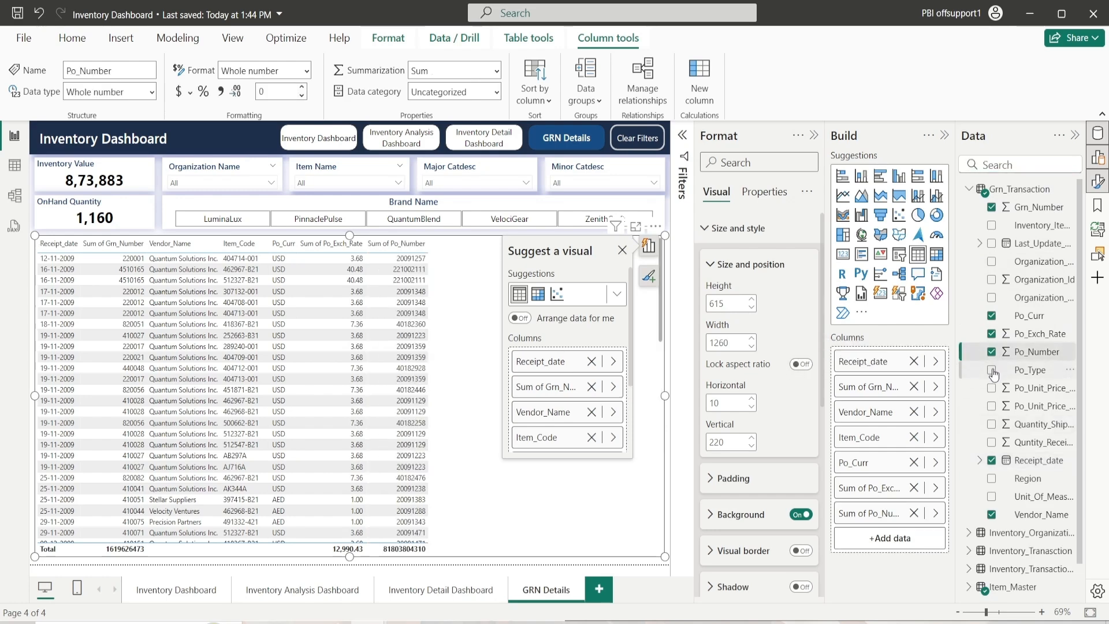
left_click(992, 370)
right_click(881, 490)
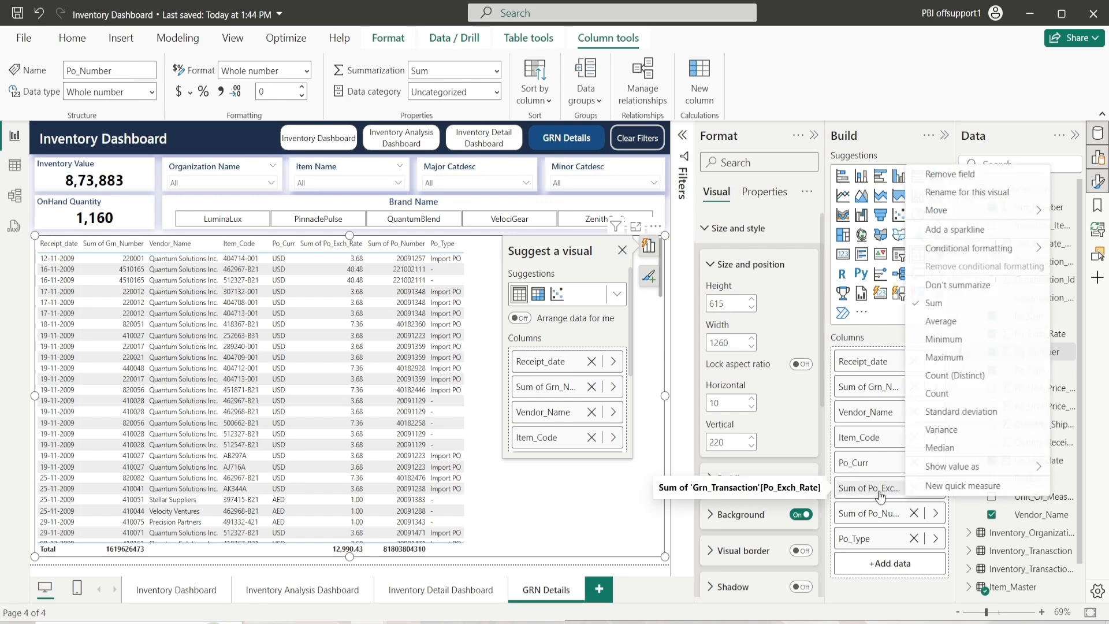
left_click(951, 286)
right_click(871, 513)
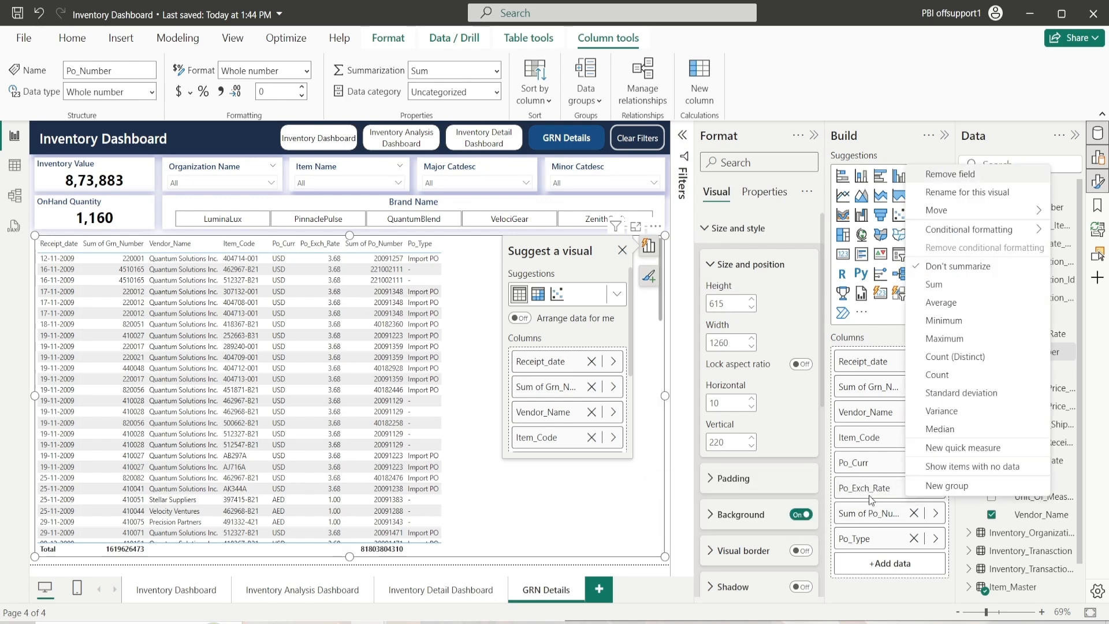
left_click(868, 520)
right_click(868, 520)
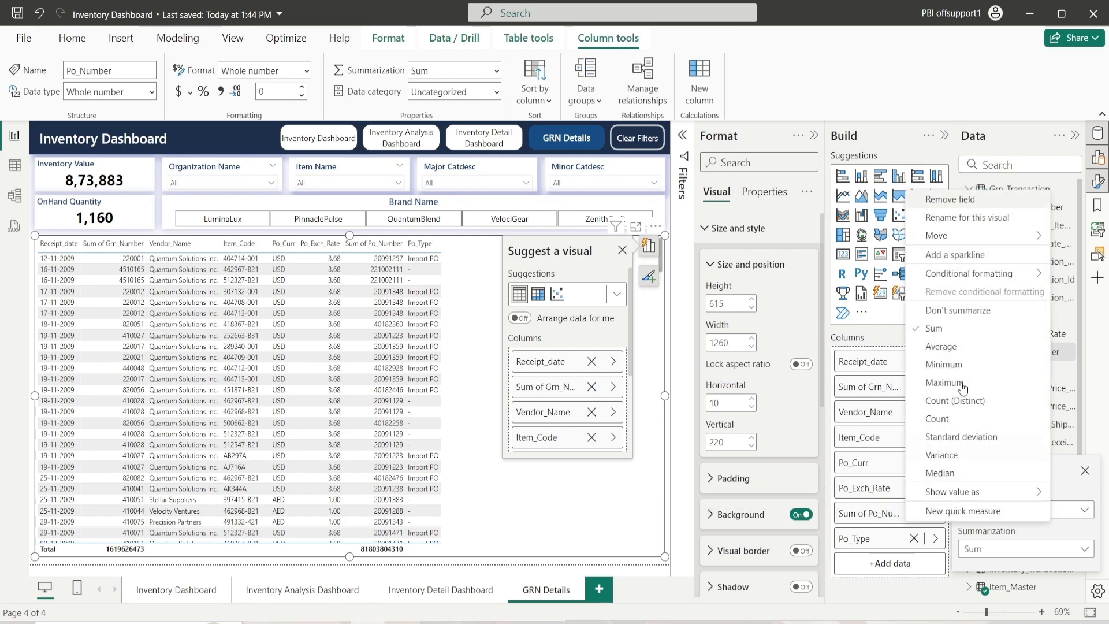
left_click(965, 310)
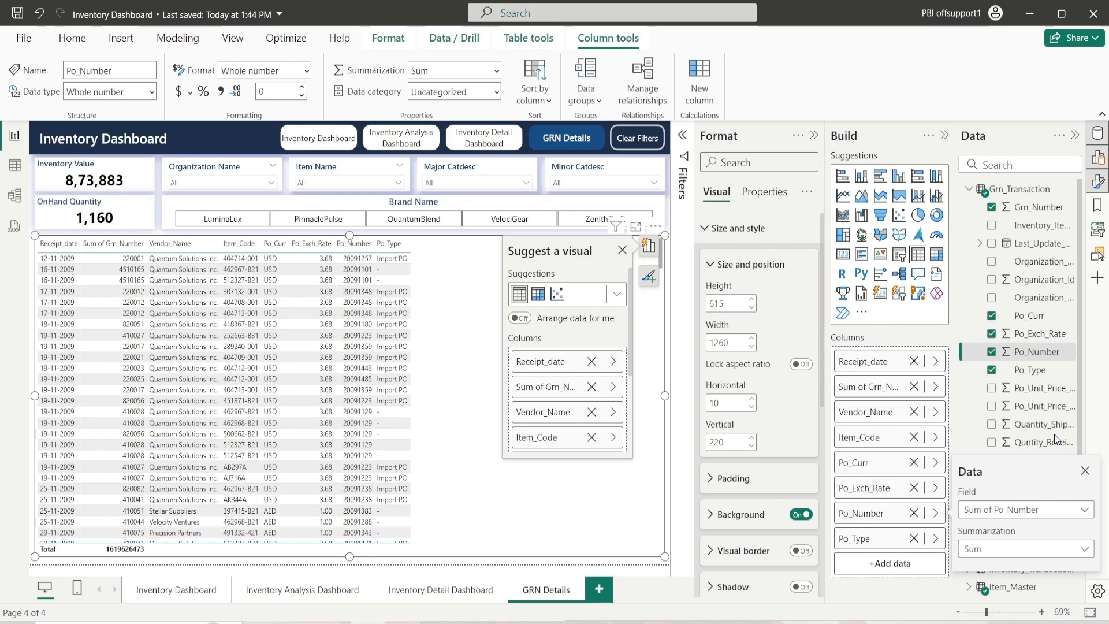
Step: Add Quntity_Received, Quantity_Shipped and Po_Unit_Price_In_Aed to the table, then dismiss the visual suggestions and collapse the size and style settings
left_click(991, 442)
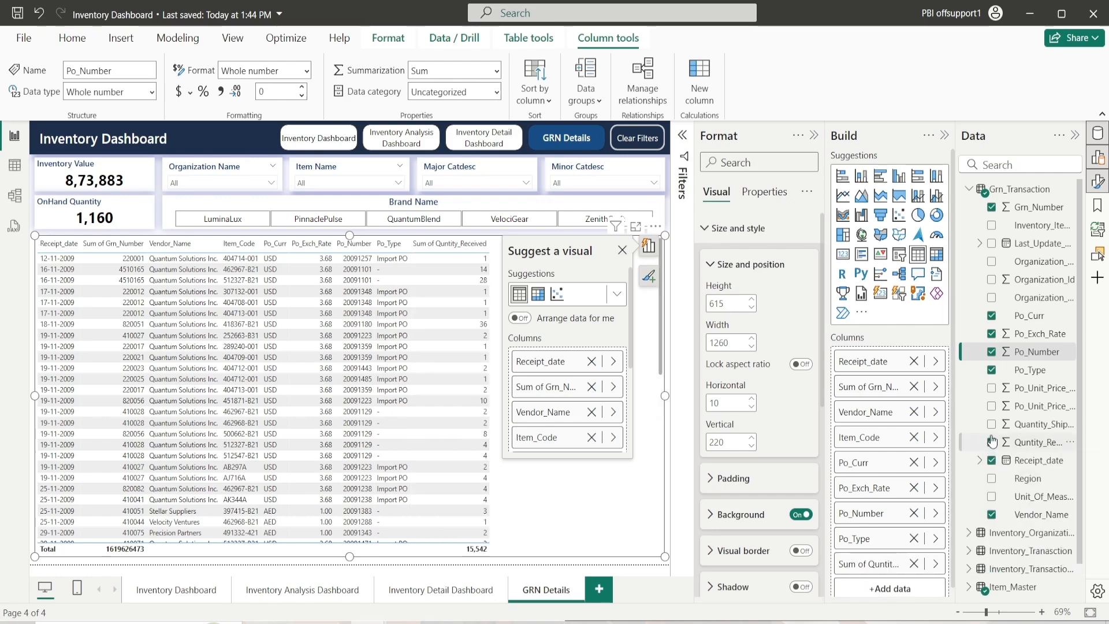
left_click(991, 424)
left_click(991, 406)
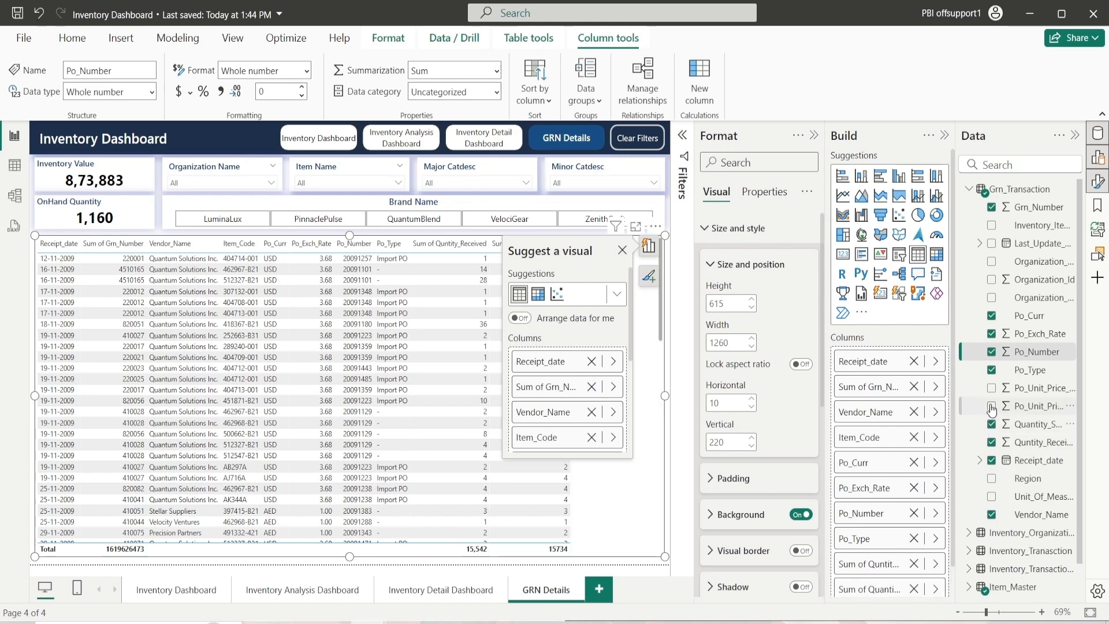
left_click(622, 250)
left_click(717, 265)
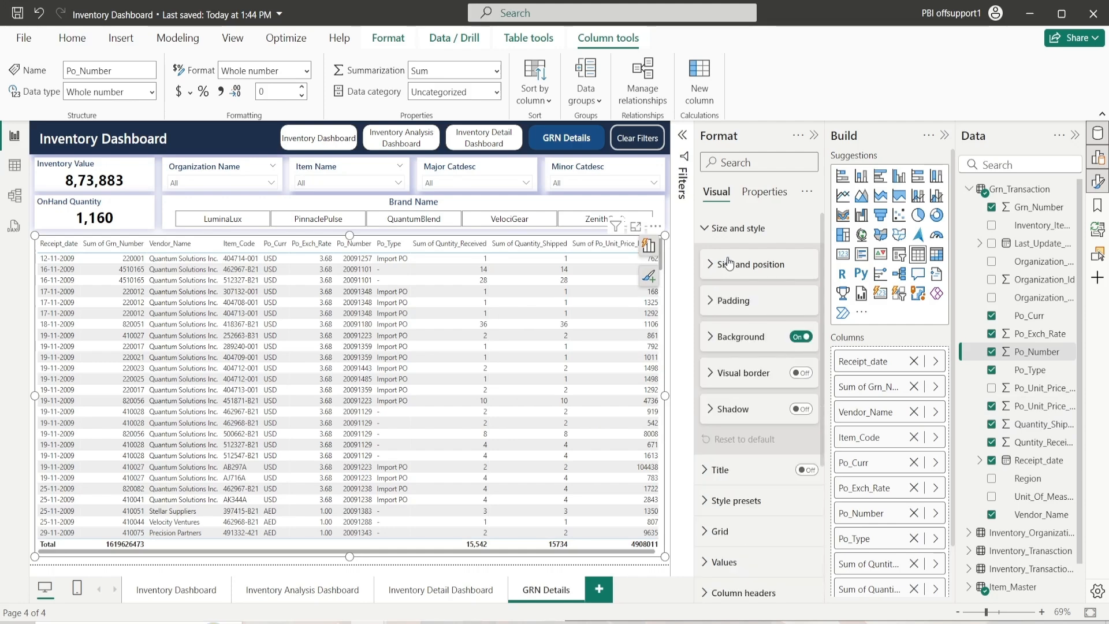
left_click(731, 239)
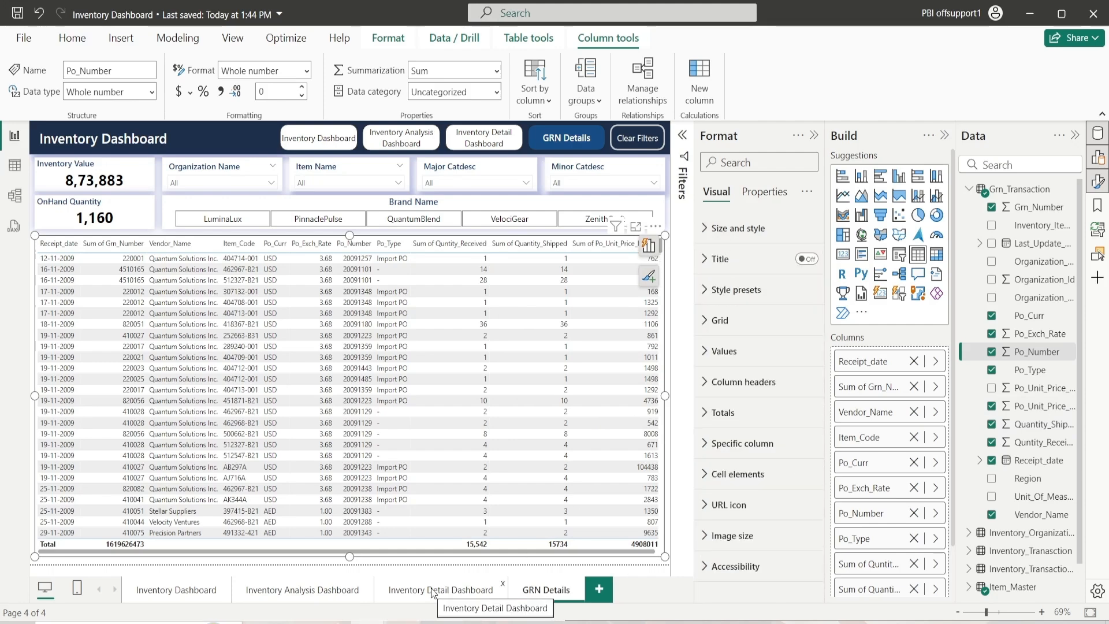
Step: Copy the formatting of the Stock On Hand Quantity table on the Inventory Detail Dashboard page to the GRN Details table with Format painter
left_click(472, 588)
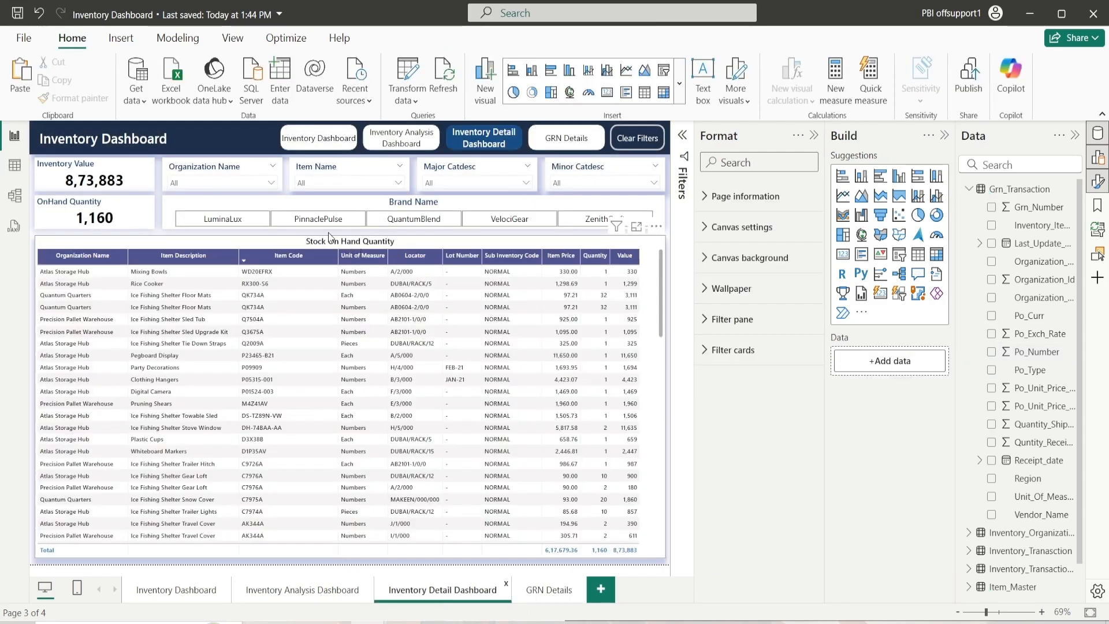
left_click(358, 247)
left_click(90, 105)
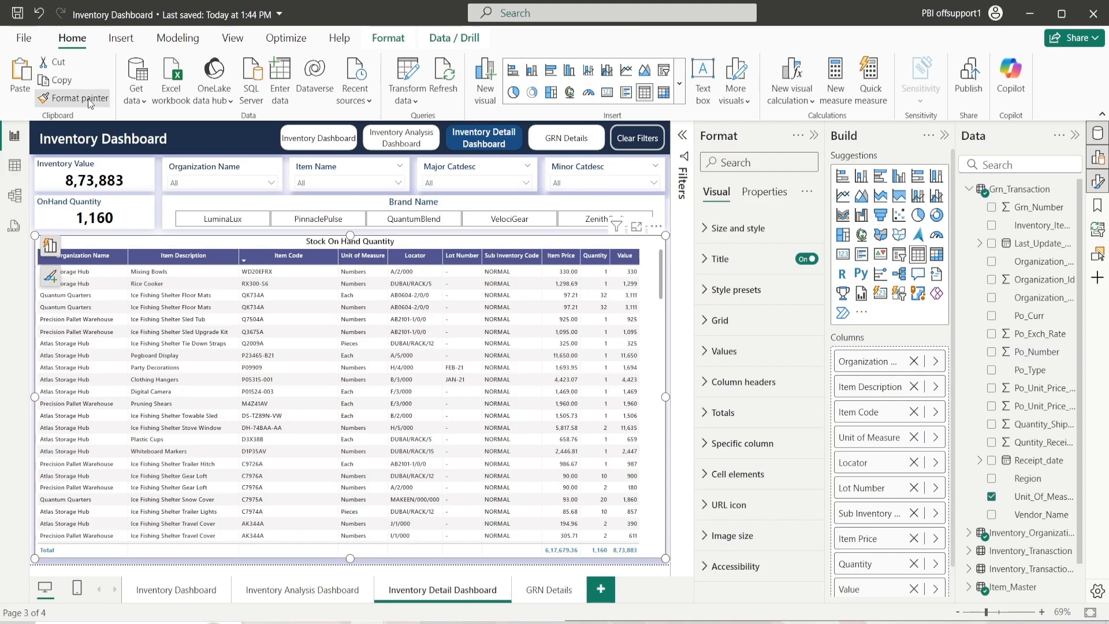
left_click(530, 589)
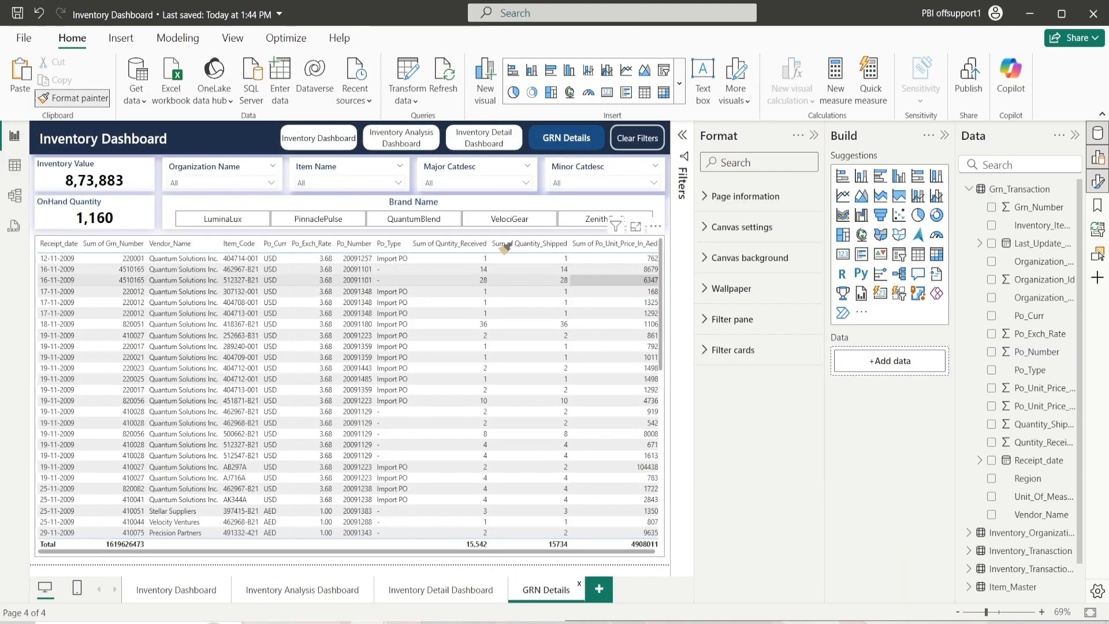
left_click(411, 243)
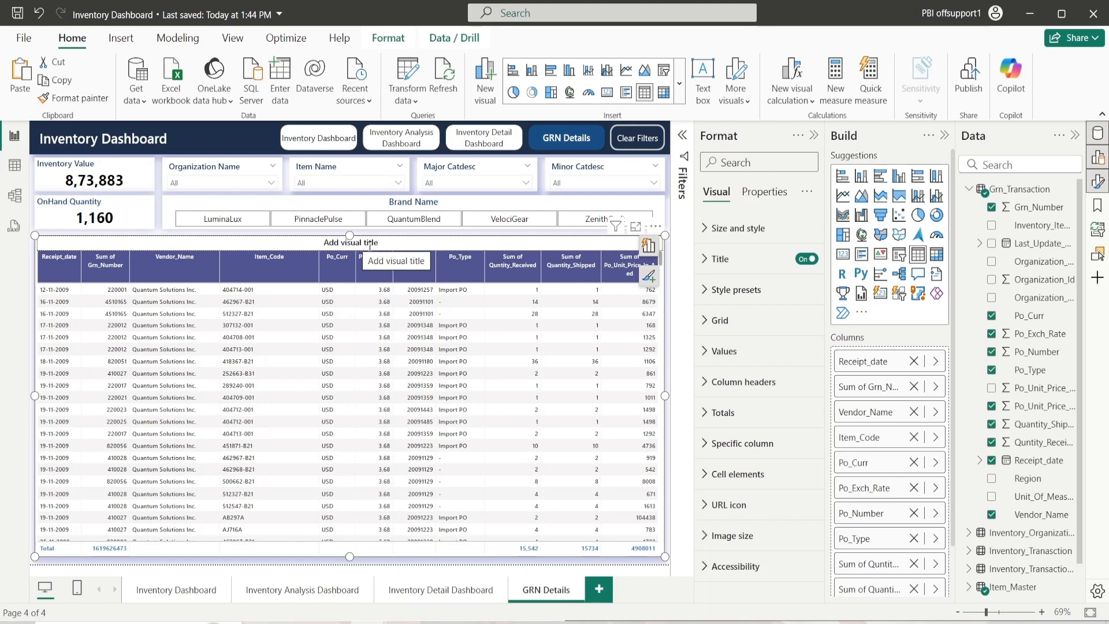
Step: Title the table "Goods Receipt Note Details" and collapse the title settings
left_click(725, 259)
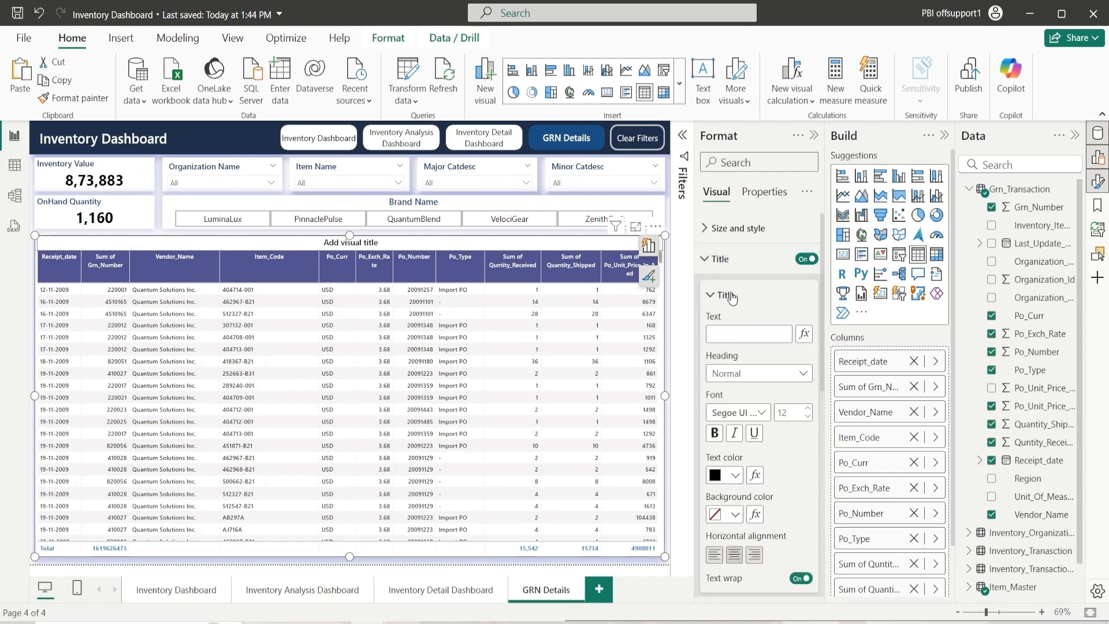
left_click(723, 334)
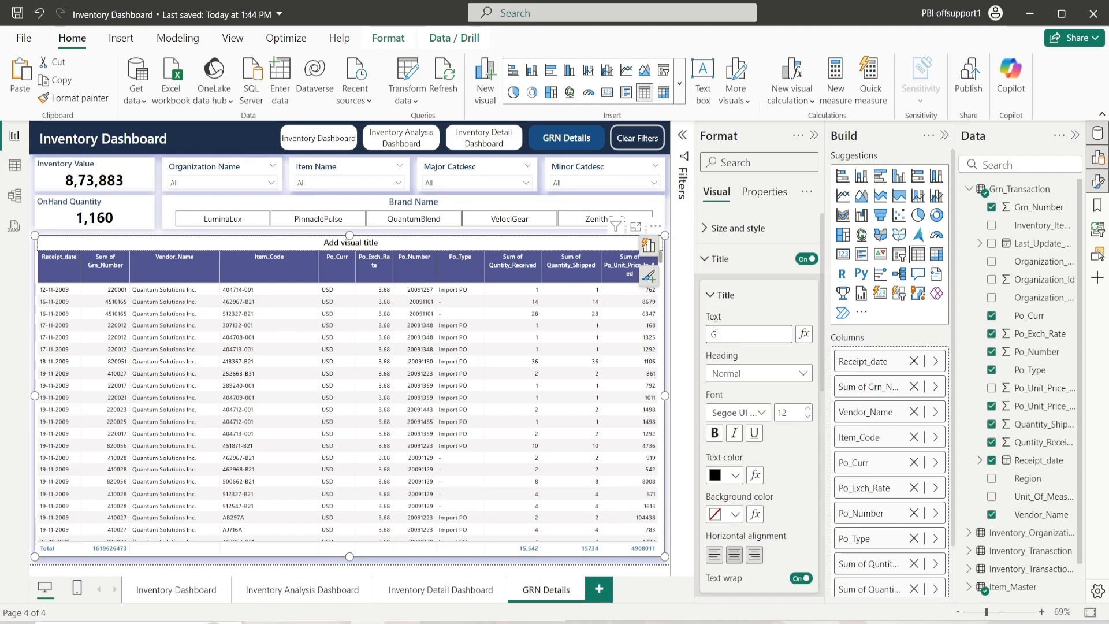
type("Goods Rece")
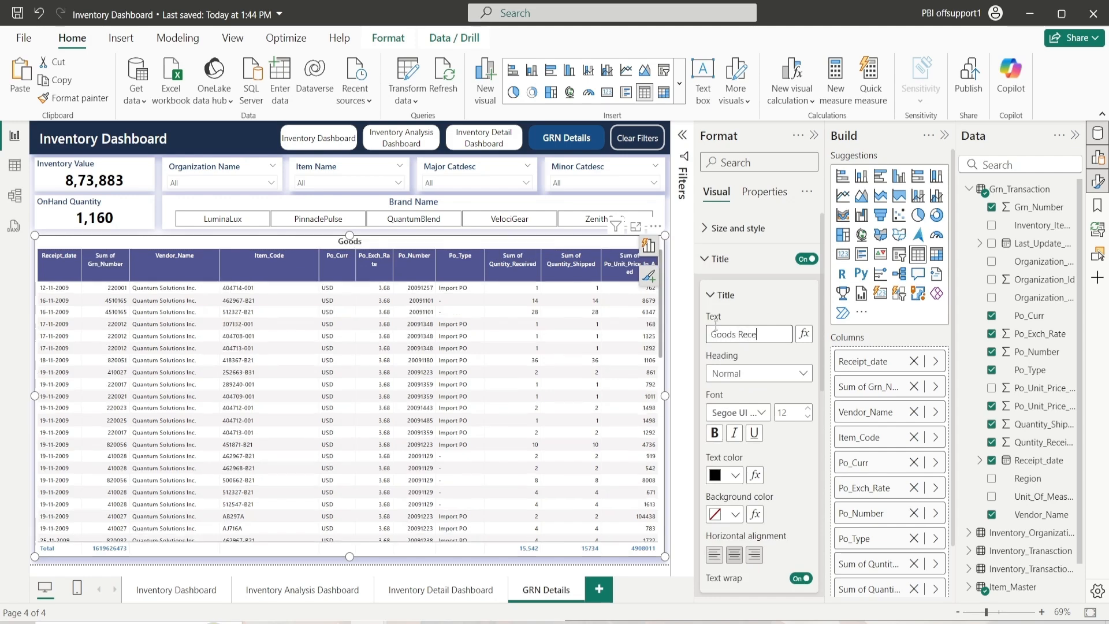
type("ipt Note Detaio")
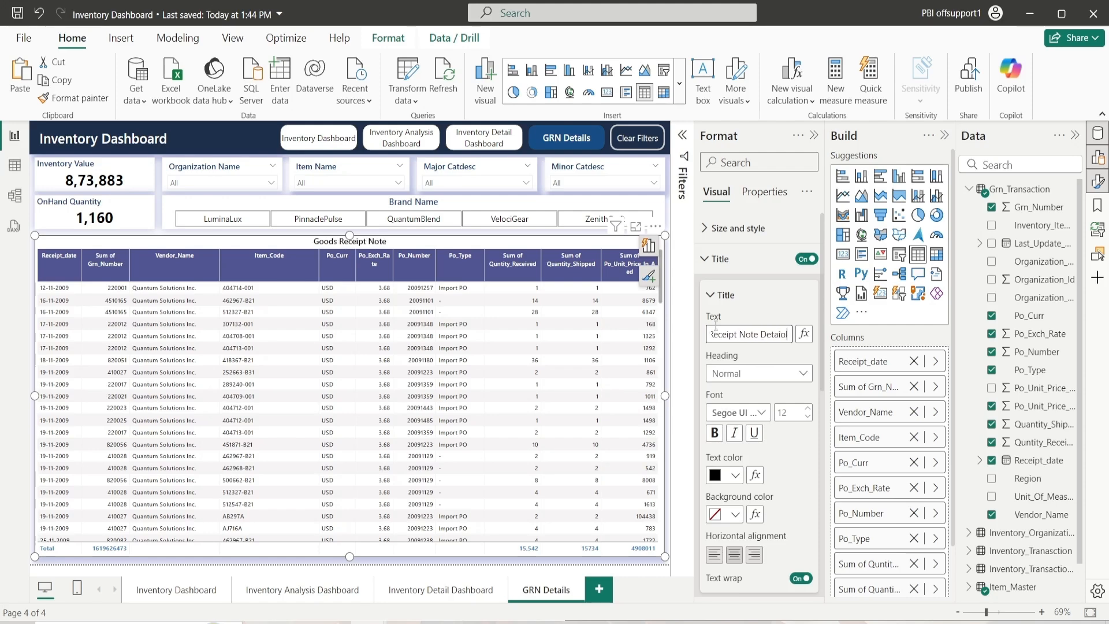
key("BackSpace")
type("ls")
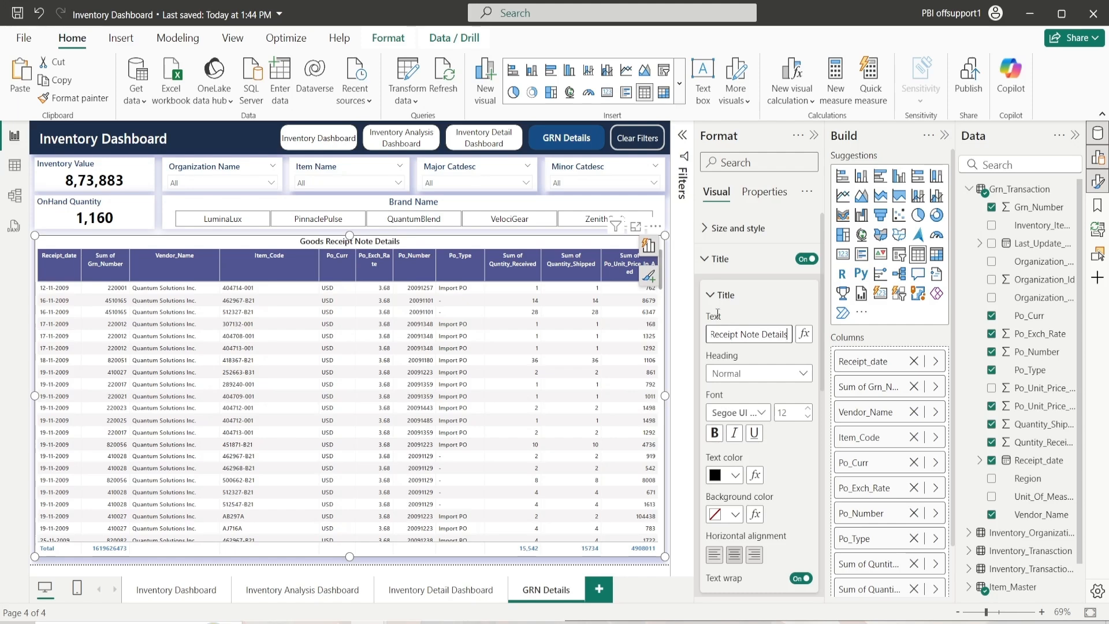
left_click(735, 476)
left_click(735, 477)
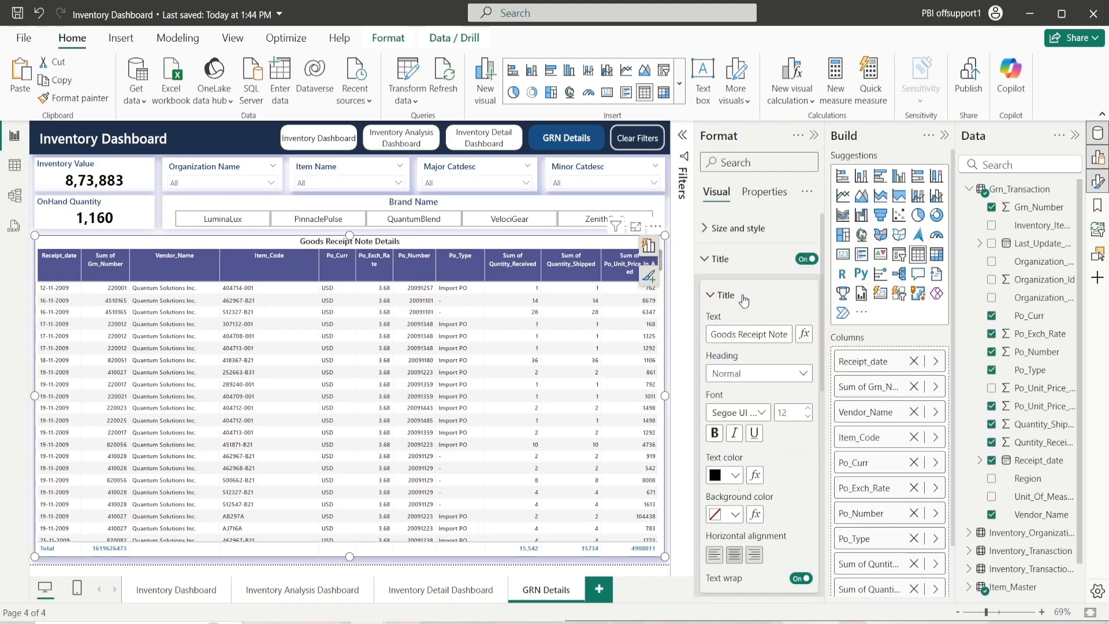
left_click(720, 258)
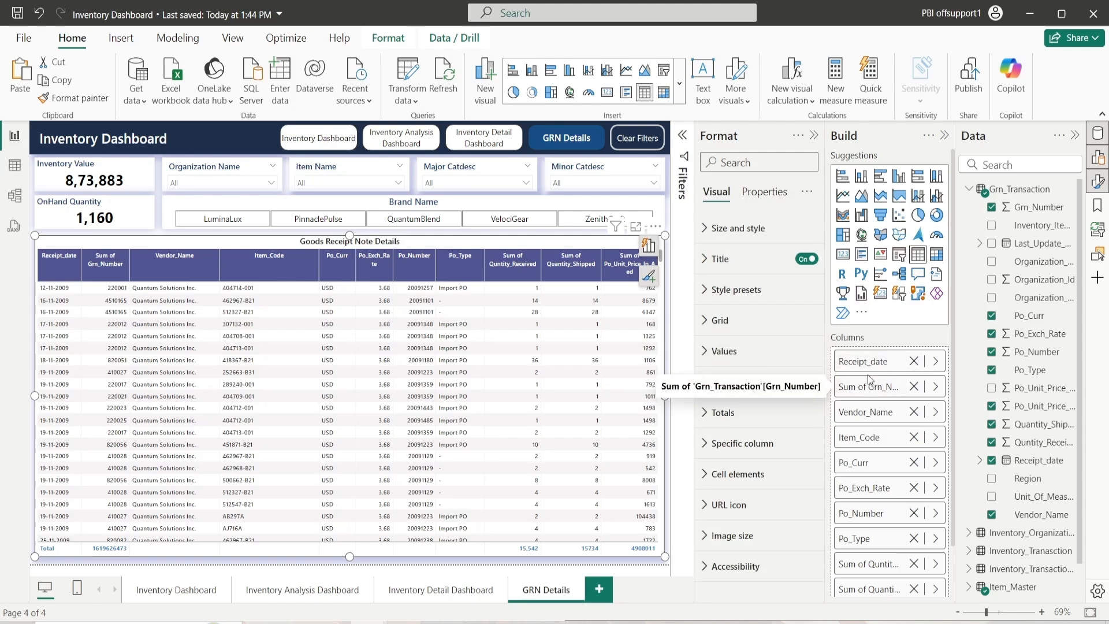
Step: Rename the table's Receipt_date column as GRN Date
double_click(873, 361)
double_click(871, 361)
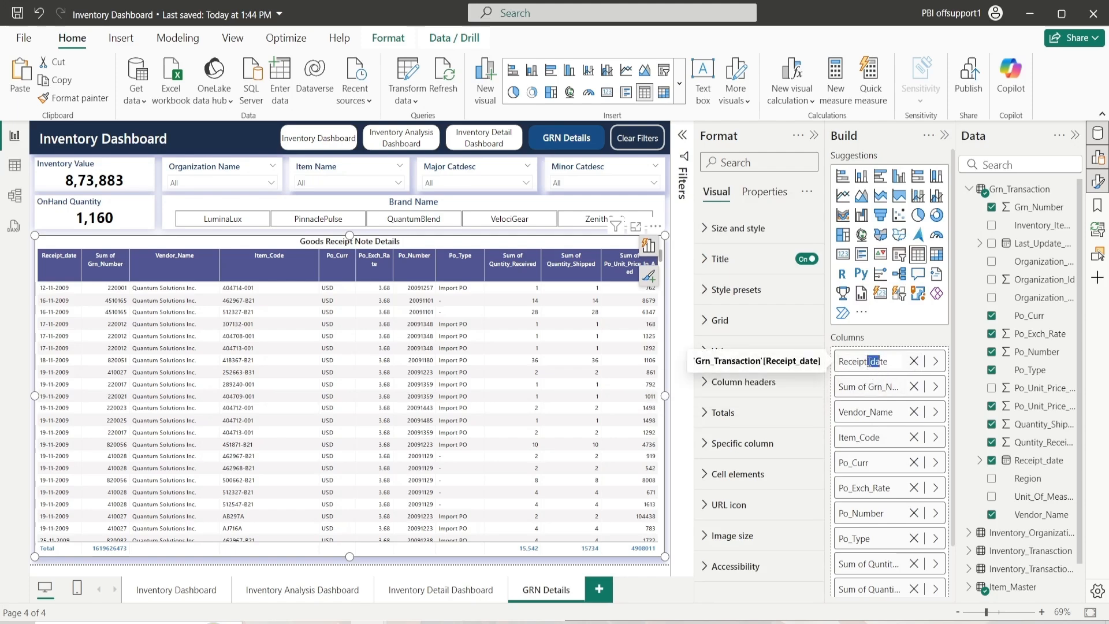
type("GRN Date")
key("Return")
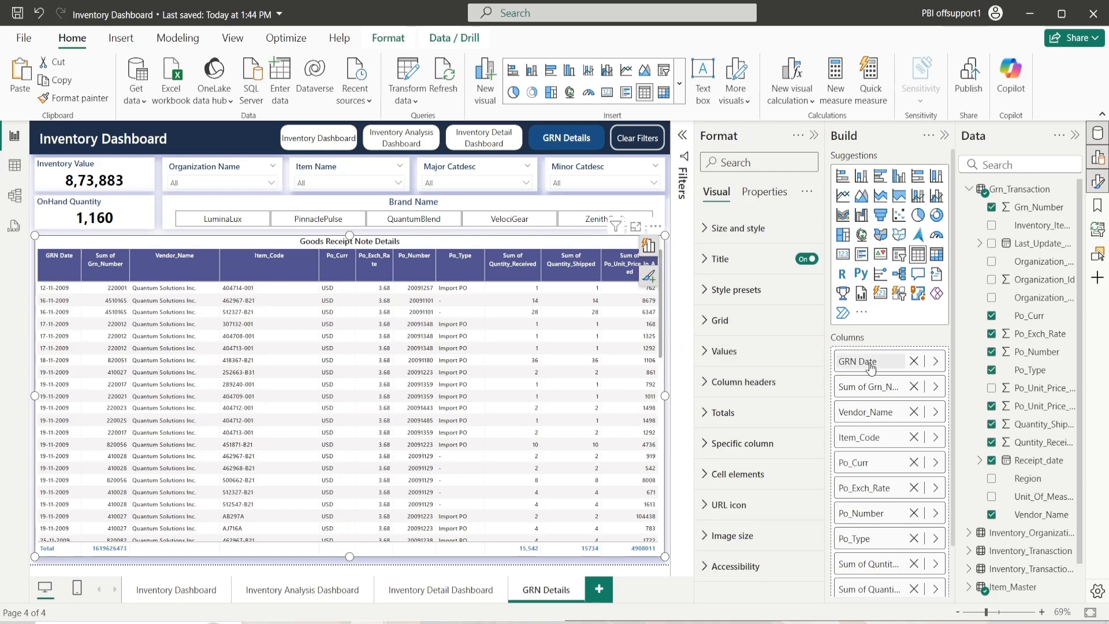
Step: Set the Grn_Number column to Don't summarize and rename it as Grn Number
right_click(873, 392)
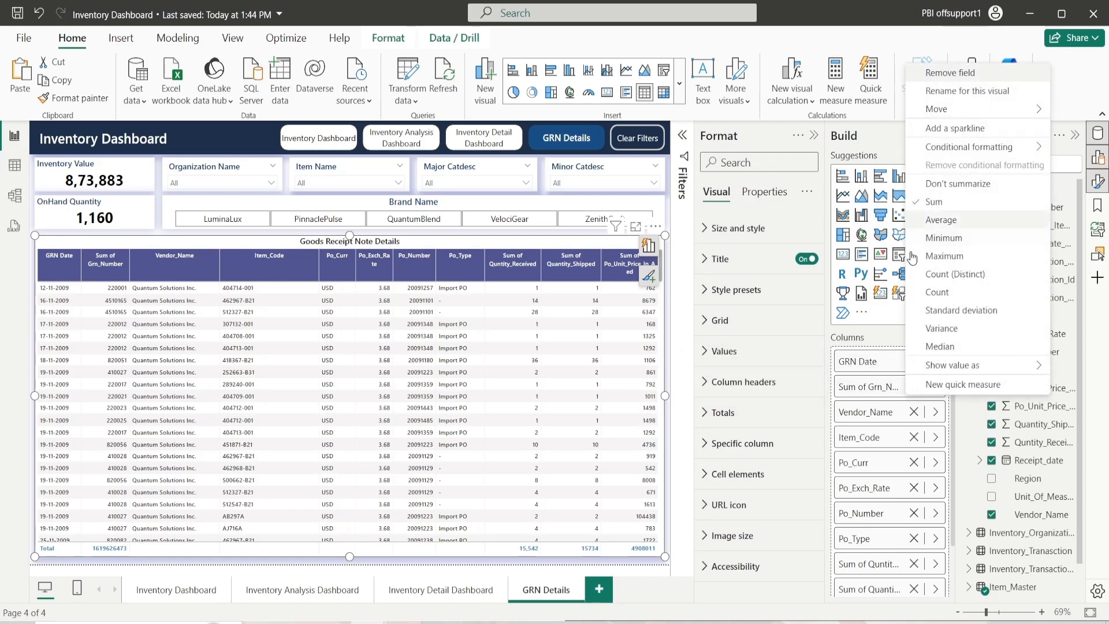
left_click(944, 183)
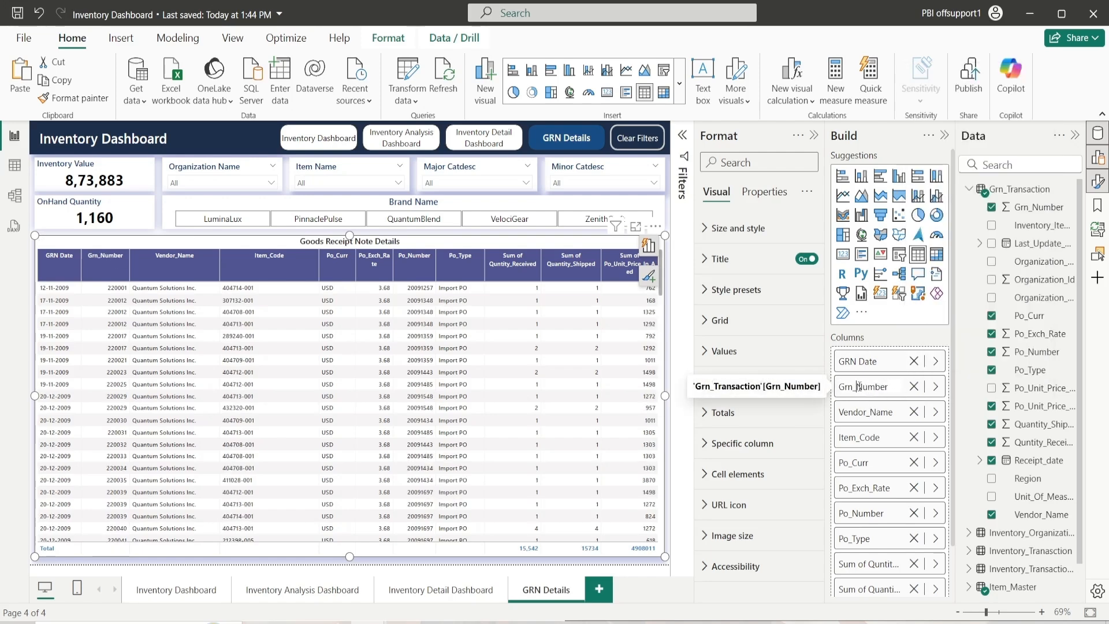
key("Return")
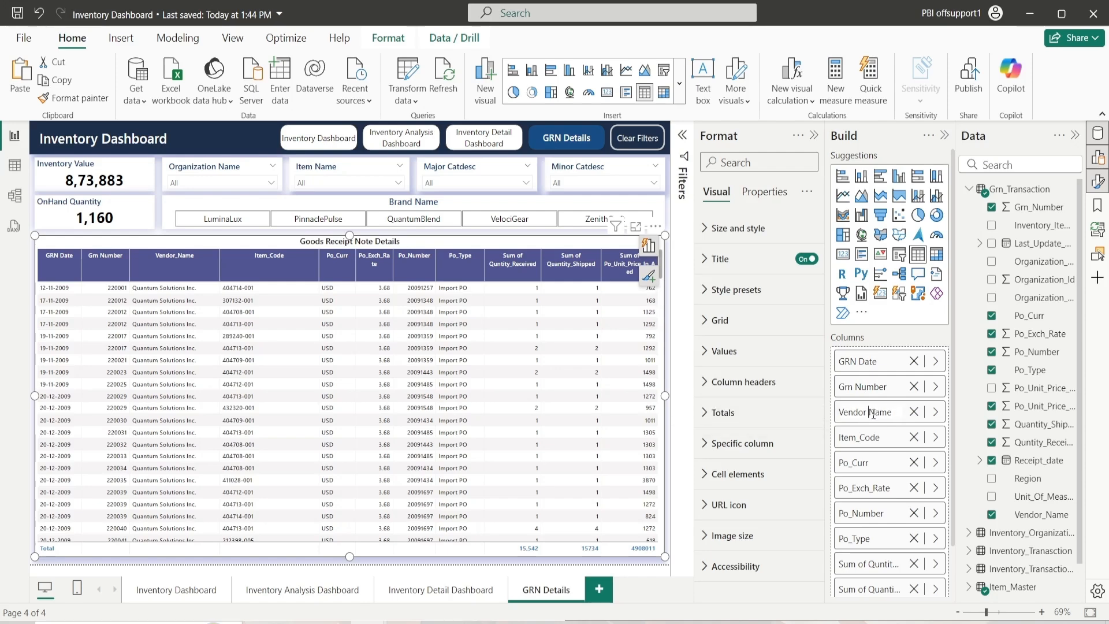
Step: Rename the Vendor_Name and Item_Code columns as Vendor Name and Item Code
key("Return")
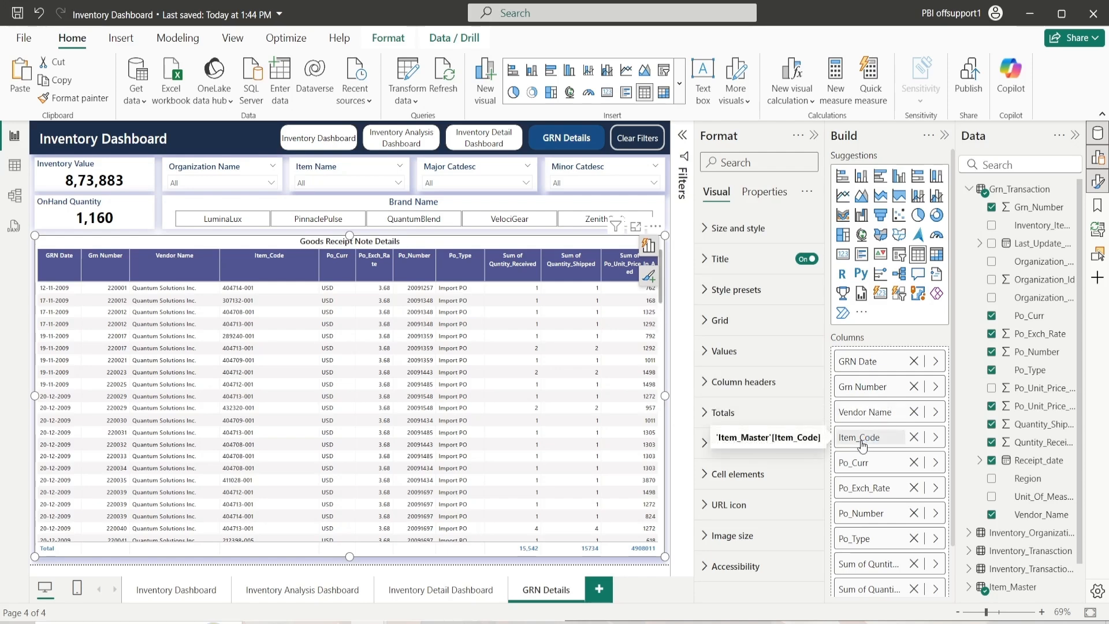
double_click(862, 439)
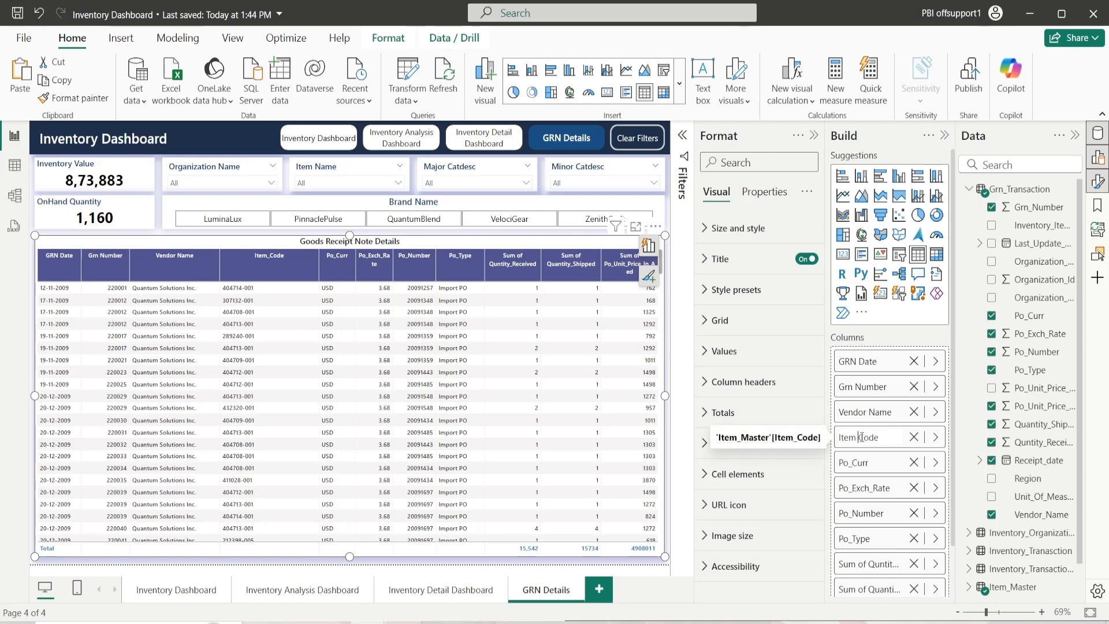
key("Return")
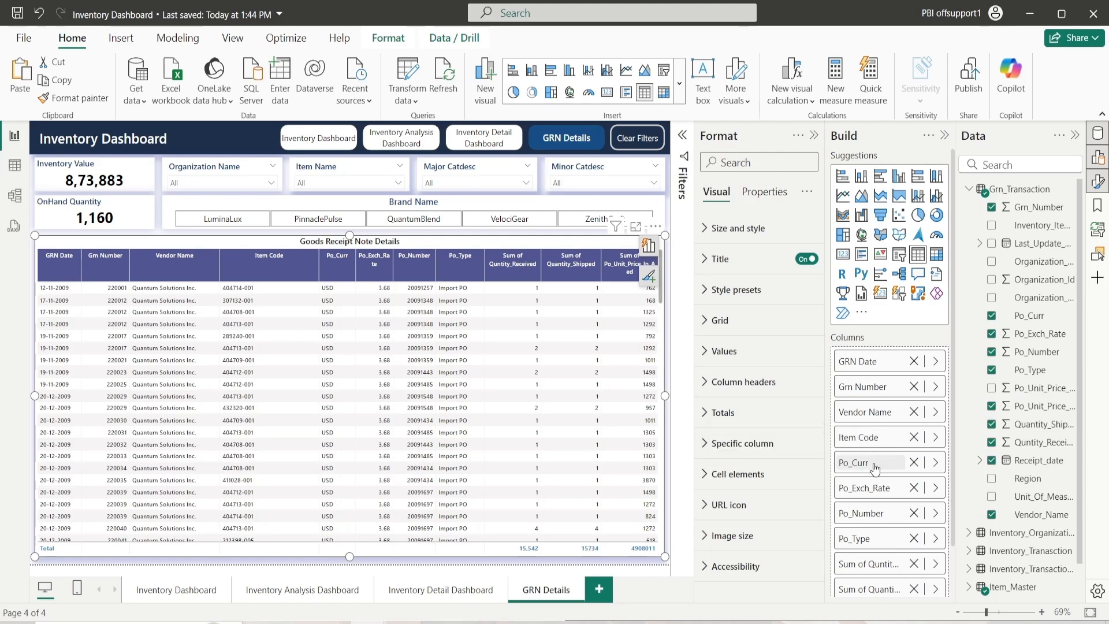
Step: Rename the Po_Curr column as Currency
left_click(876, 468)
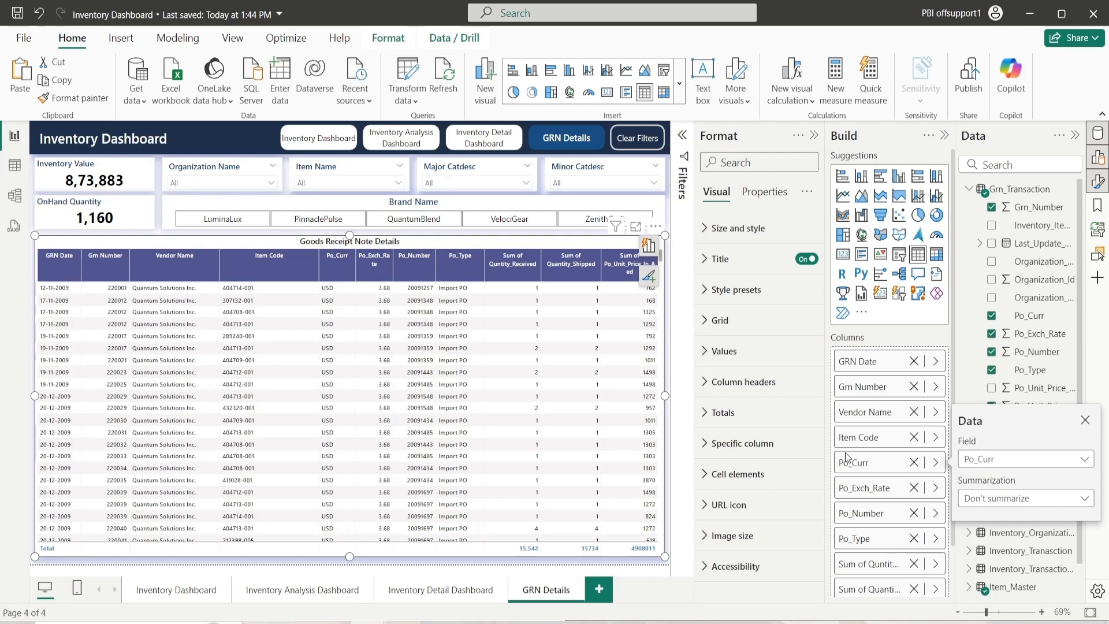
double_click(867, 460)
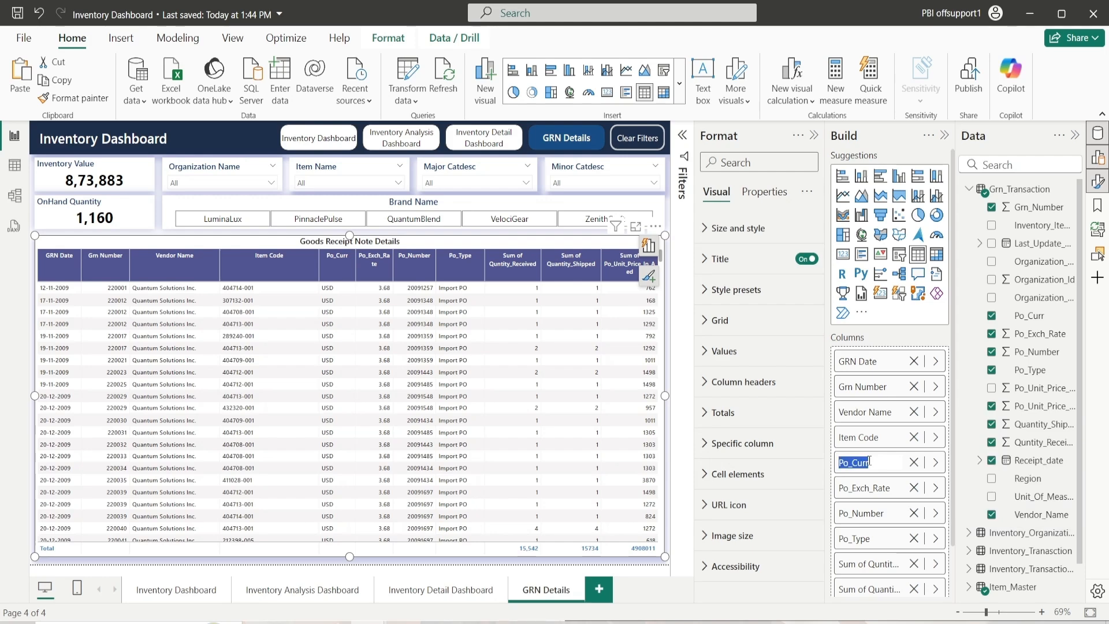
type("Currency")
key("Return")
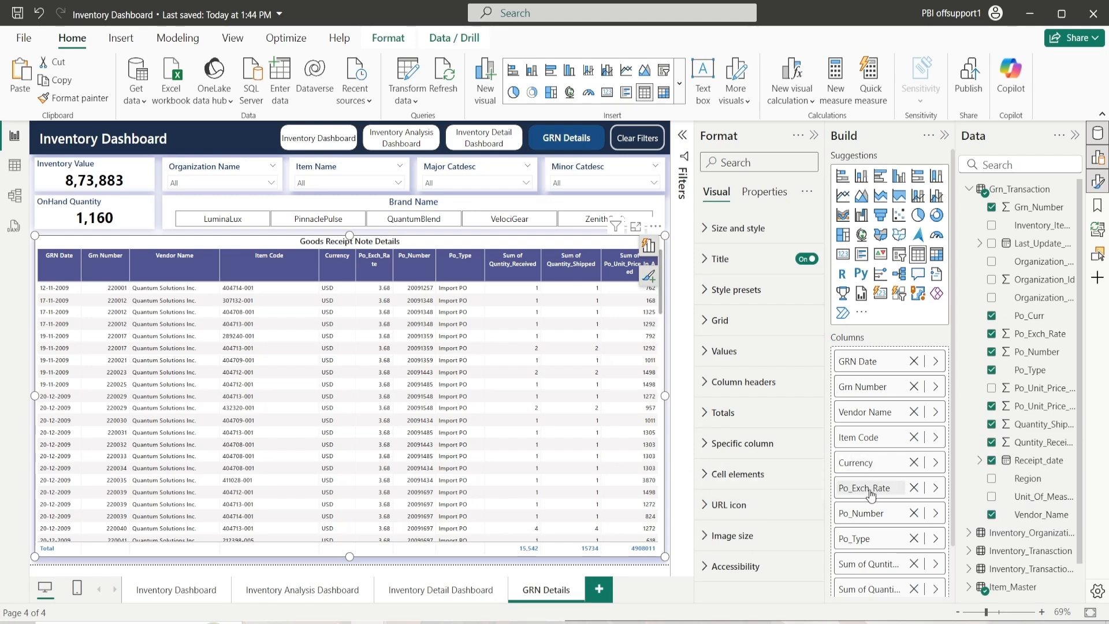
Step: Rename the Po_Exch_Rate column as Exch Rate
key("BackSpace")
key("BackSpace")
key("BackSpace")
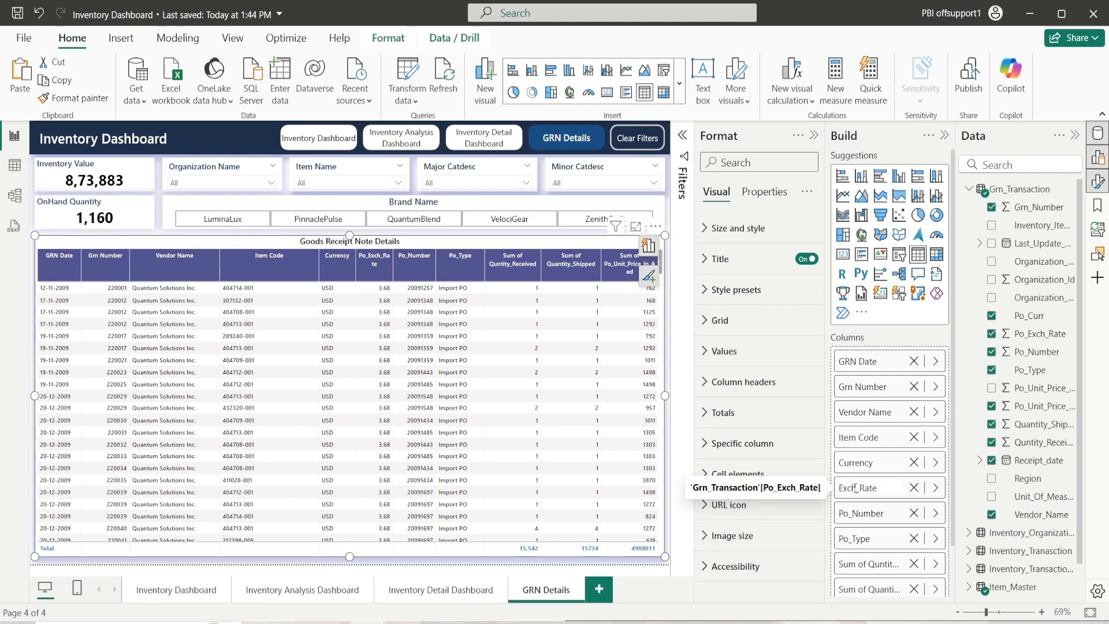
key("Delete")
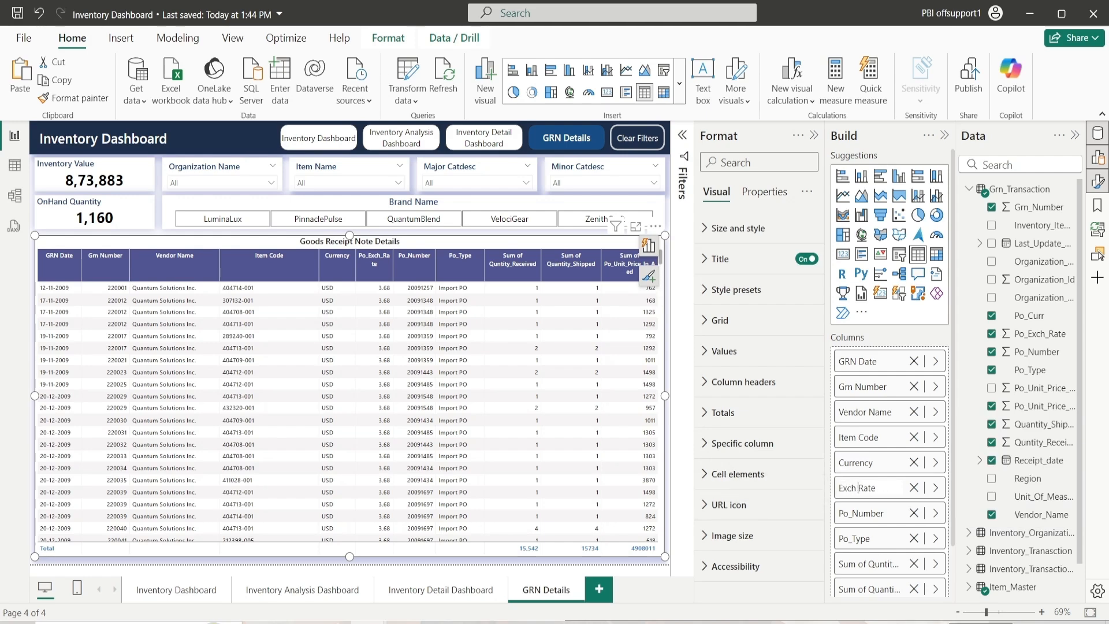
key("Return")
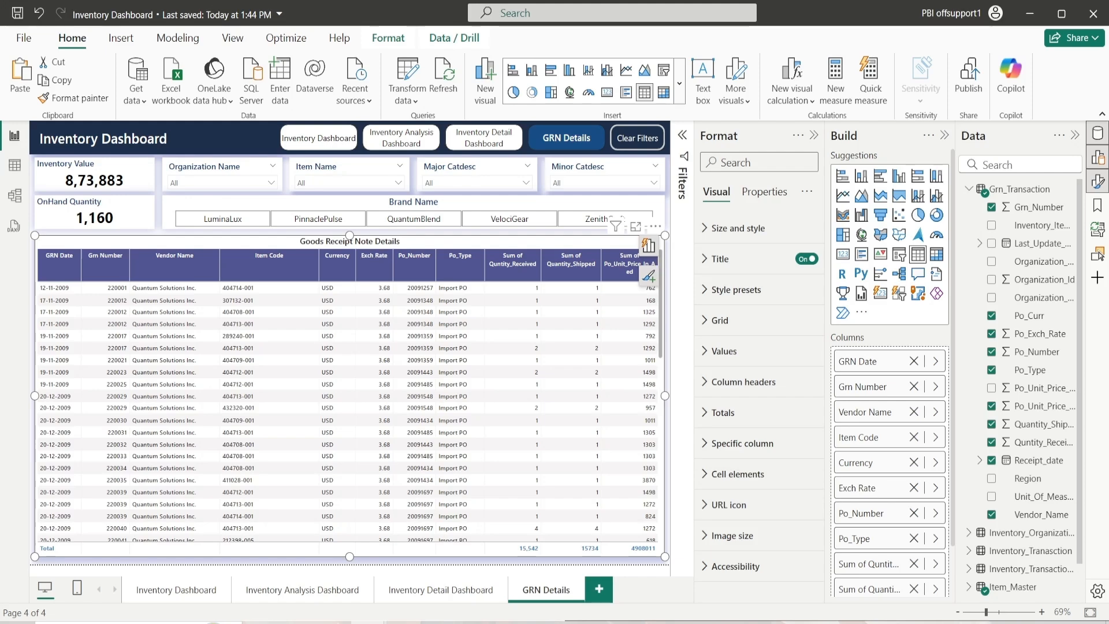
Step: Rename the Po_Number and Po_Type columns as Po Number and Po Type
scroll(887, 510, "down", 2)
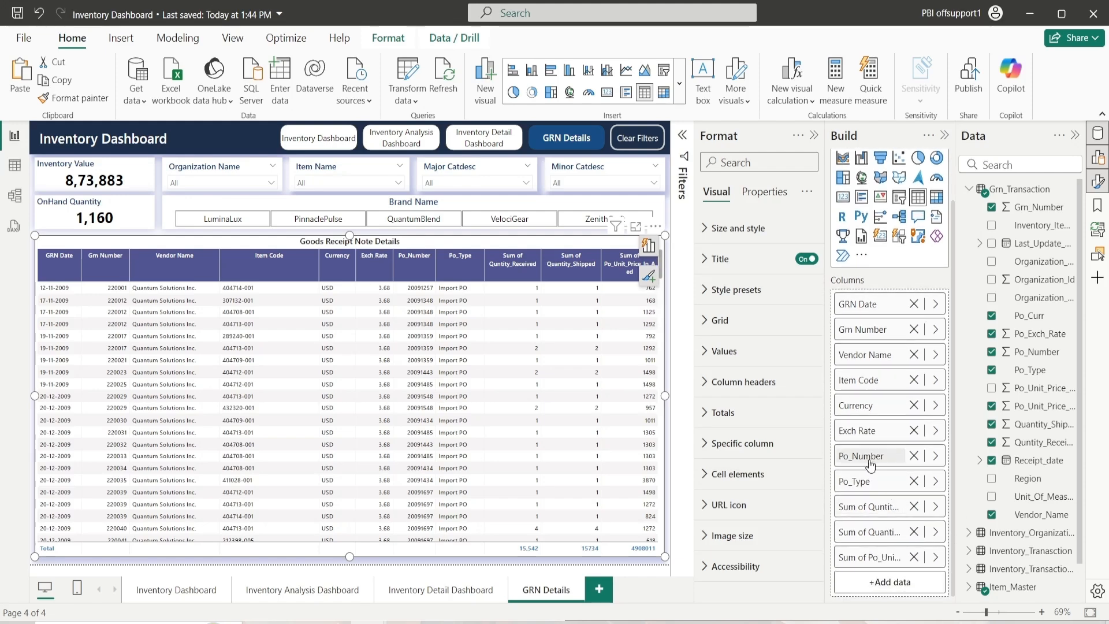
double_click(859, 456)
type("\\")
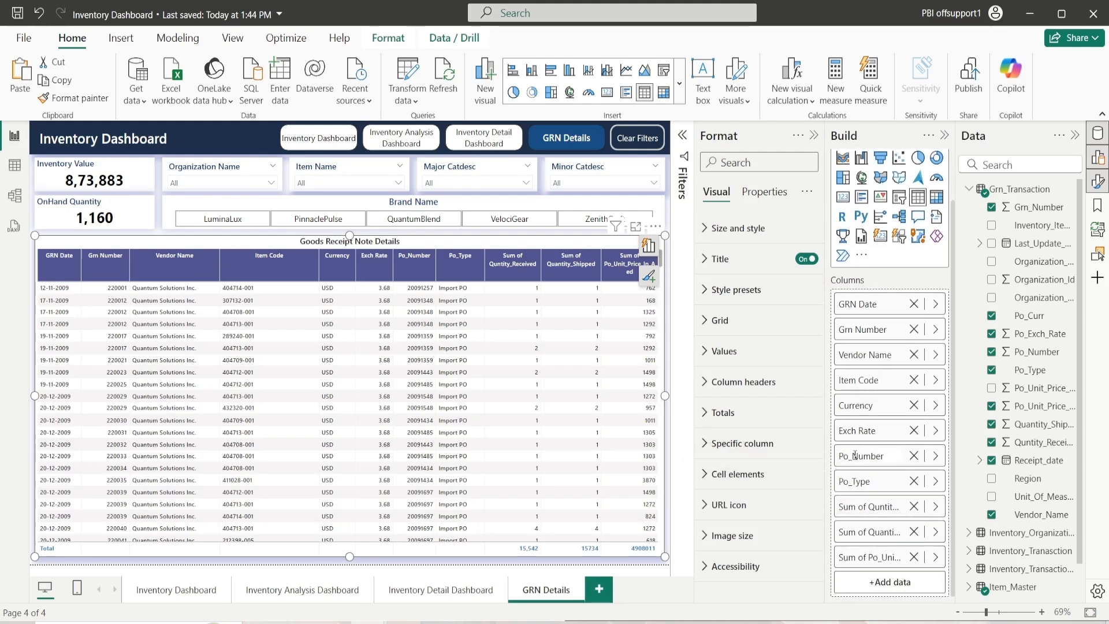
key("BackSpace")
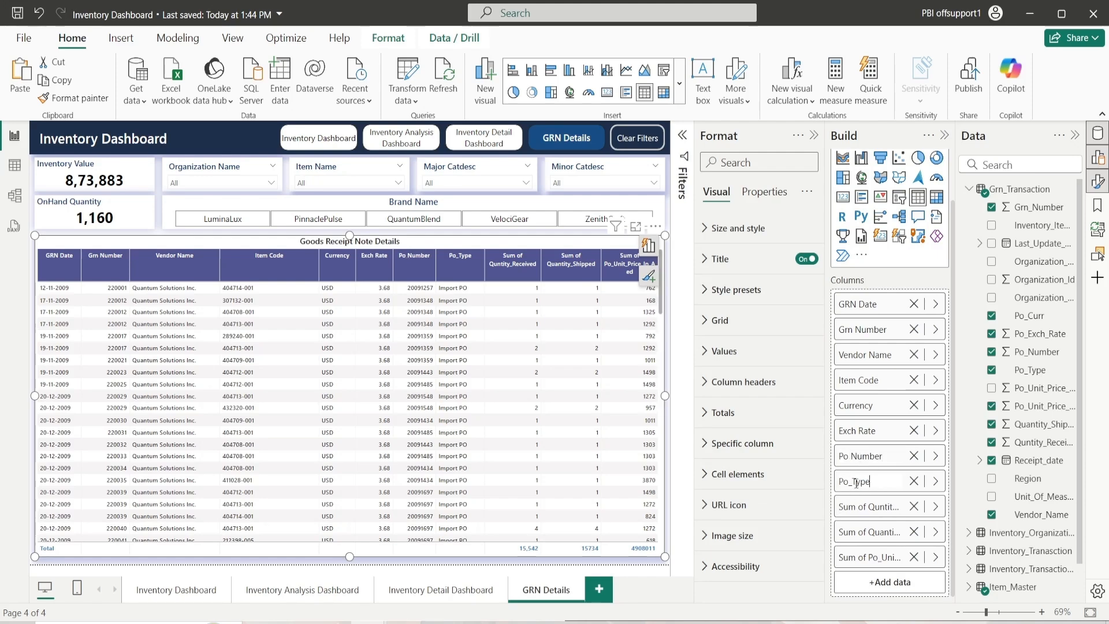
double_click(857, 483)
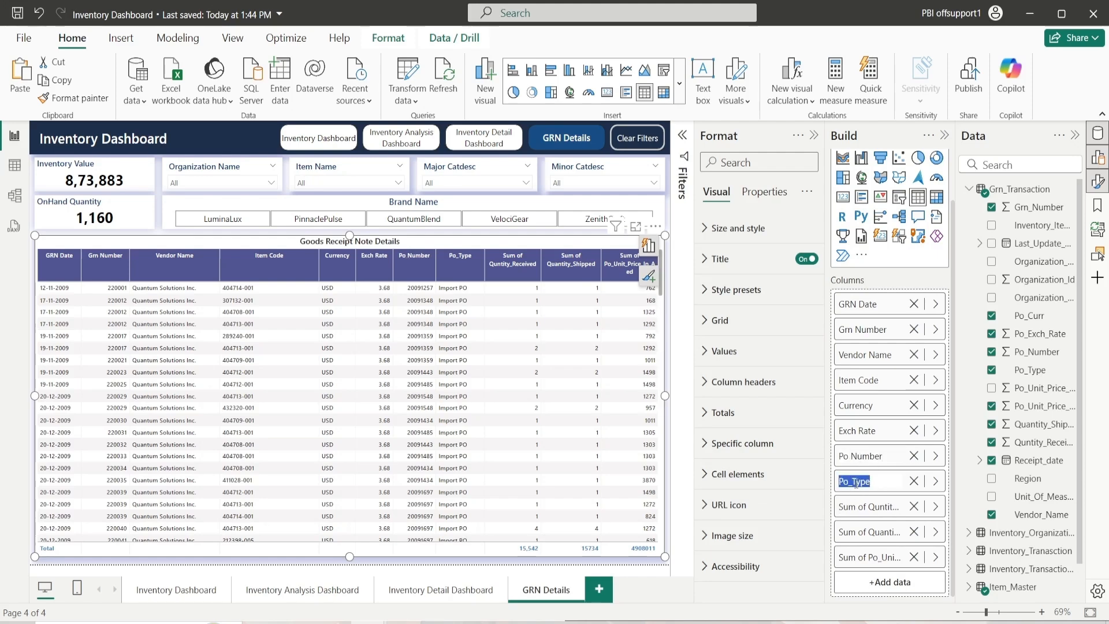
left_click(868, 482)
key("BackSpace")
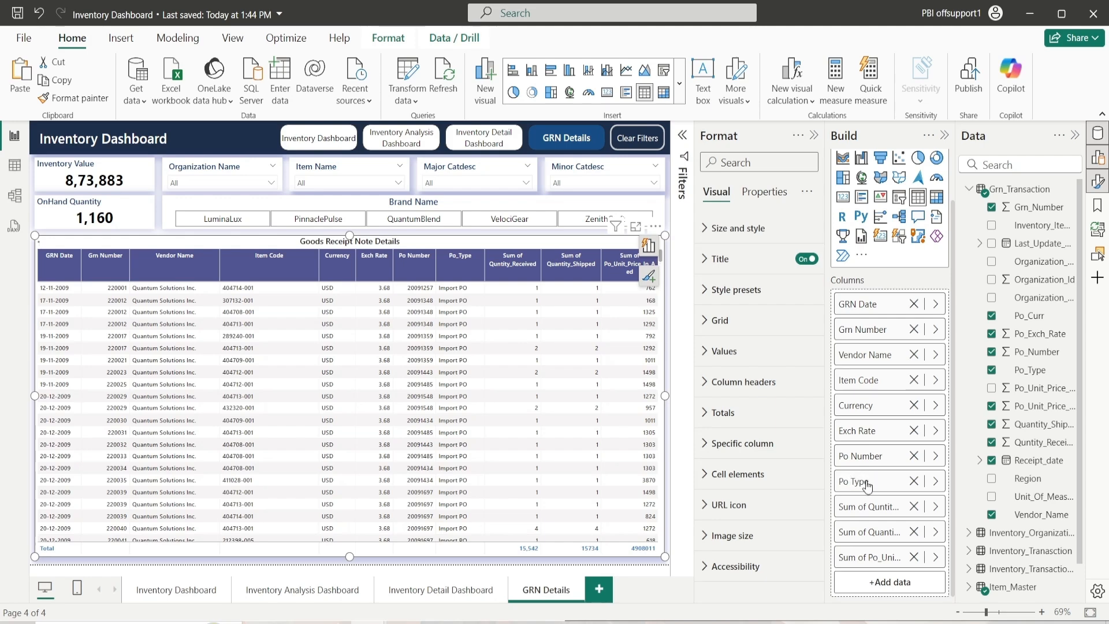
Step: Rename the Sum of Quntity_Received column as Quantity Received, correcting the spelling
double_click(866, 507)
left_click(883, 507)
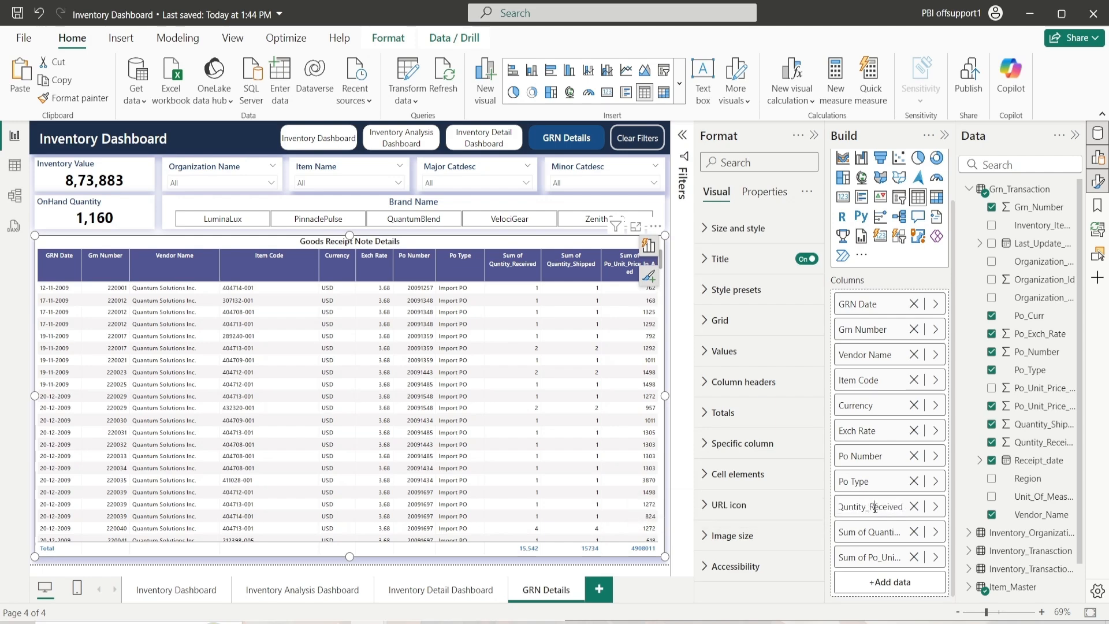
key("BackSpace")
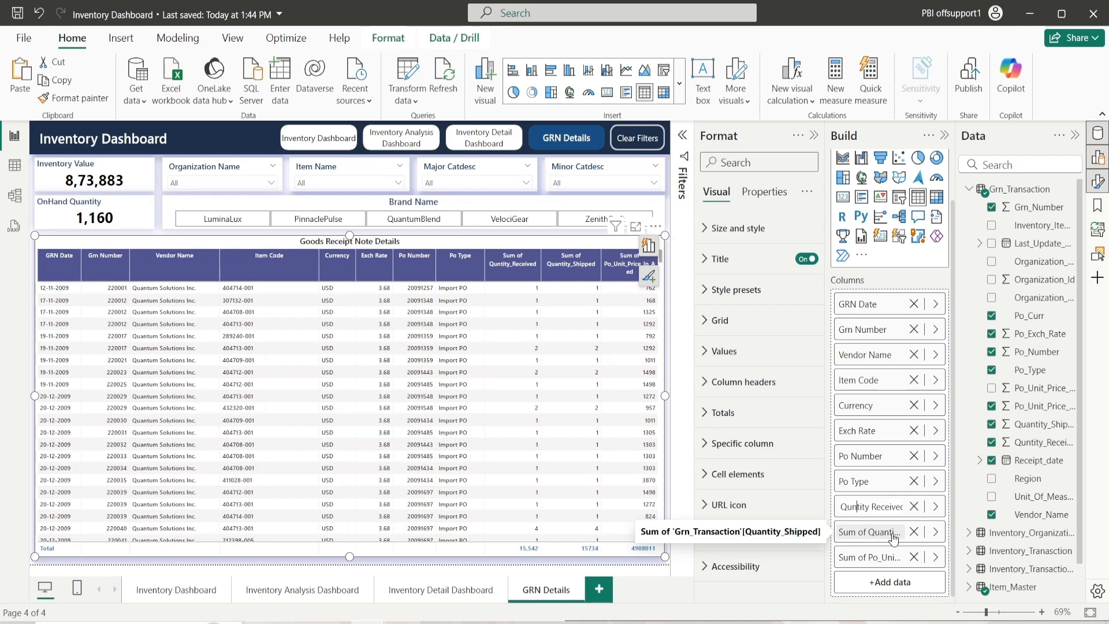
type("a")
key("BackSpace")
key("BackSpace")
Step: Rename the Sum of Quantity_Shipped column as Quantity Shipped
double_click(886, 533)
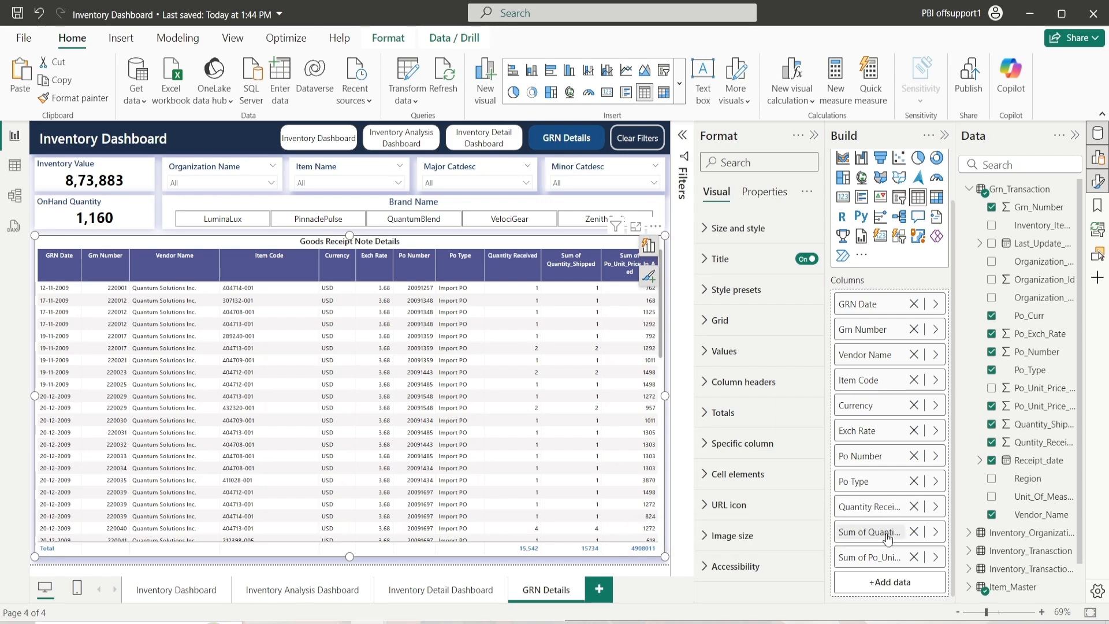
left_click(873, 532)
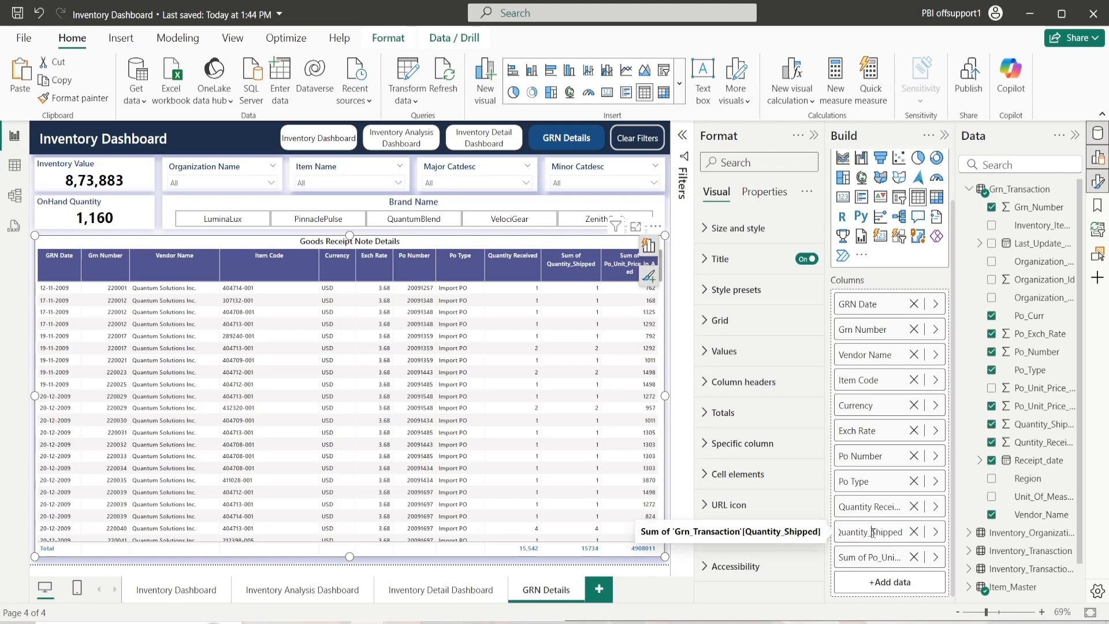
key("Left")
key("Left")
key("Left")
key("Delete")
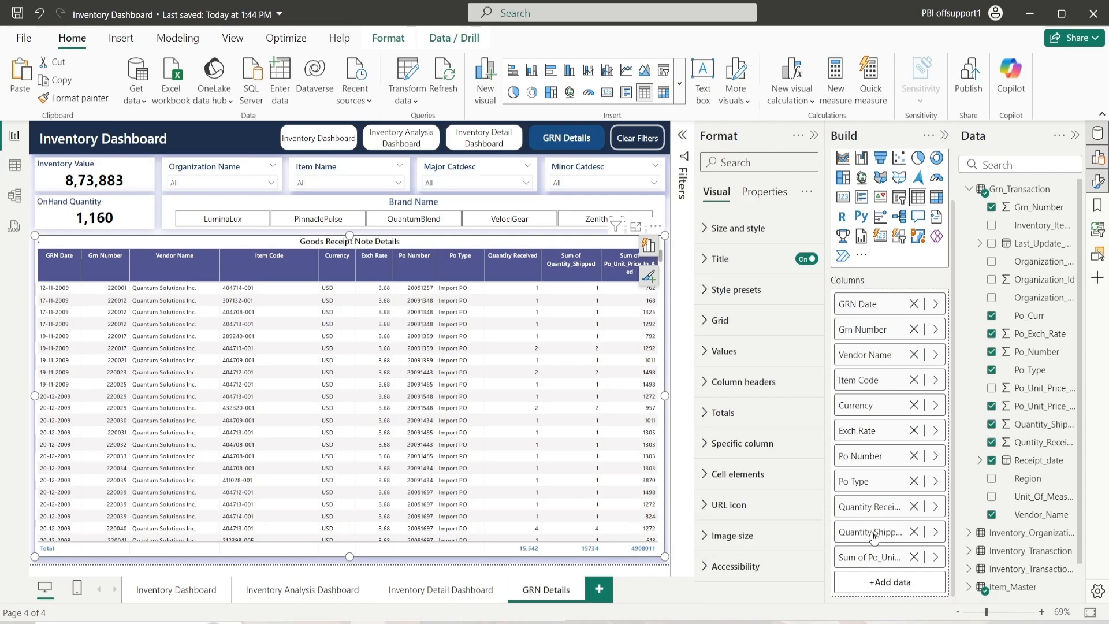
Step: Rename the Sum of Po_Unit_Price_In_Aed column of the goods receipt table as Unit Price (AED)
double_click(876, 556)
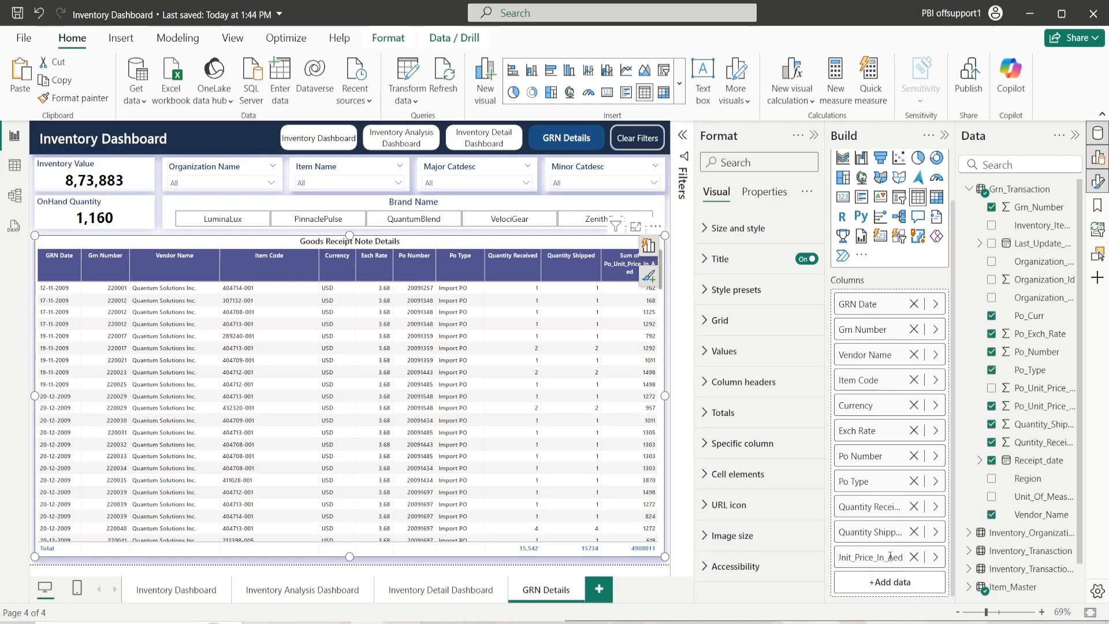
key("Left")
key("Left")
key("Left")
key("Left")
key("Left")
key("Left")
key("Left")
key("Left")
key("Left")
key("Left")
key("Left")
key("Left")
key("Left")
key("Left")
key("Left")
key("Left")
key("Left")
key("Left")
key("Left")
key("Left")
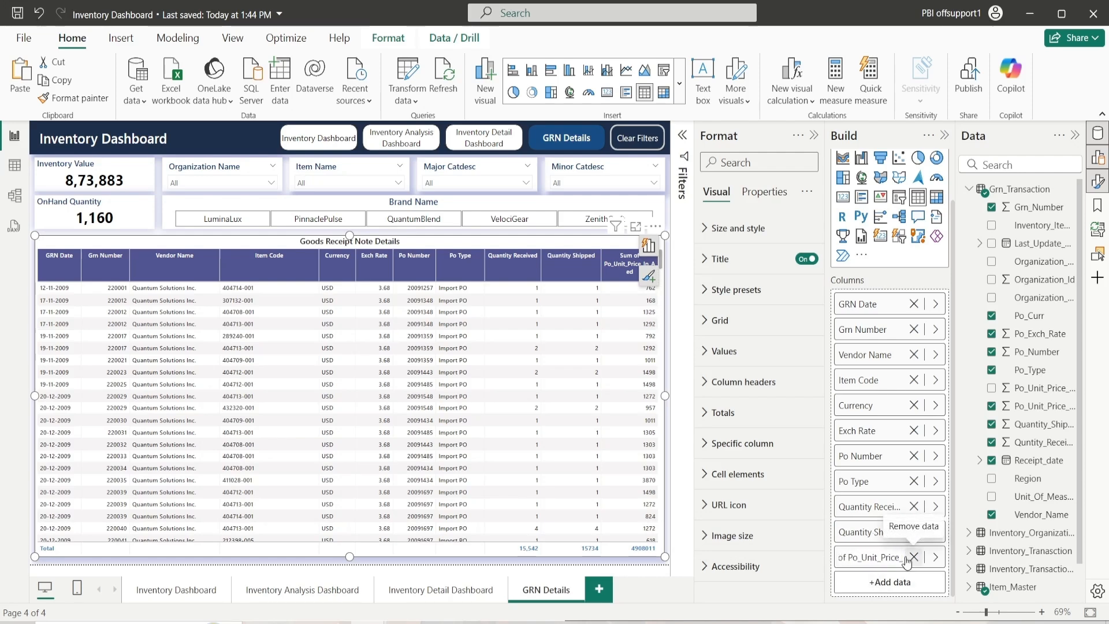
key("Delete")
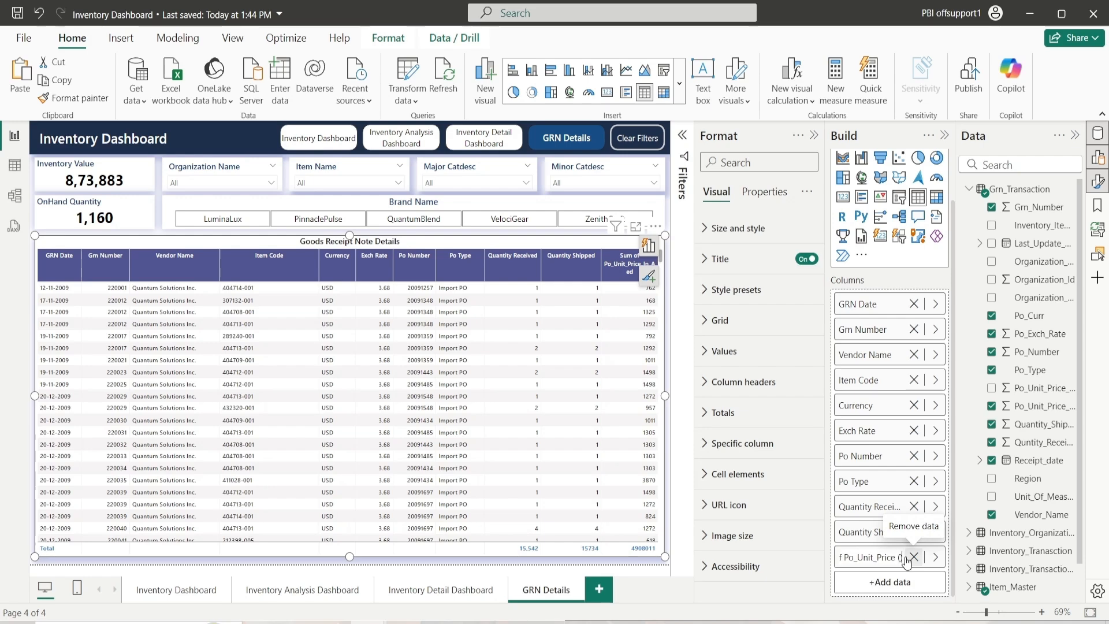
type("(AED")
key("Left")
key("BackSpace")
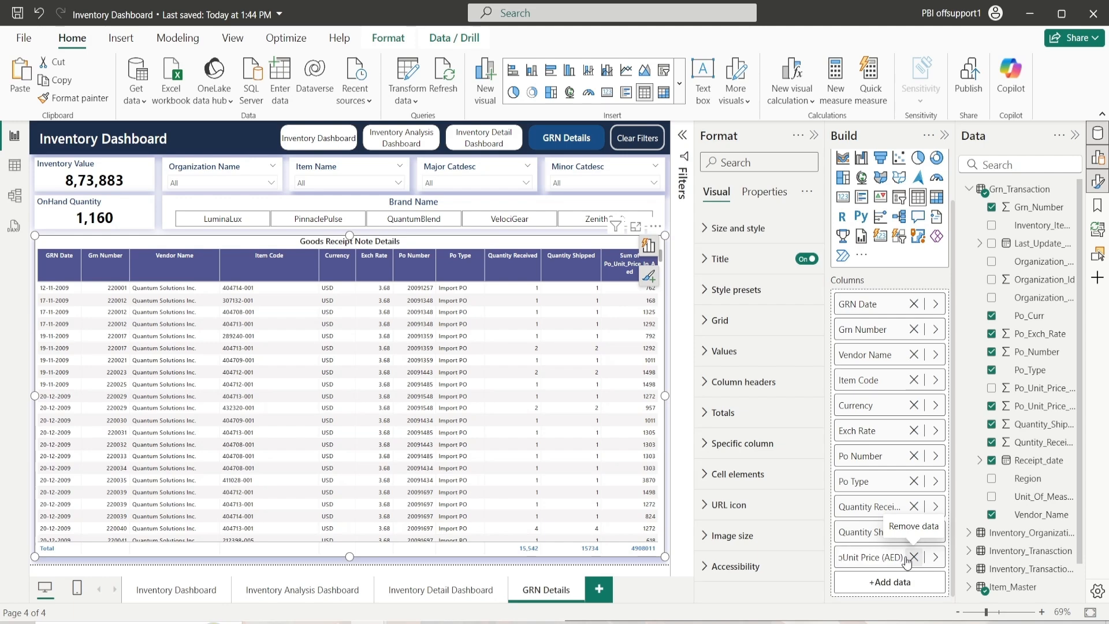
key("BackSpace")
key("BackSpace")
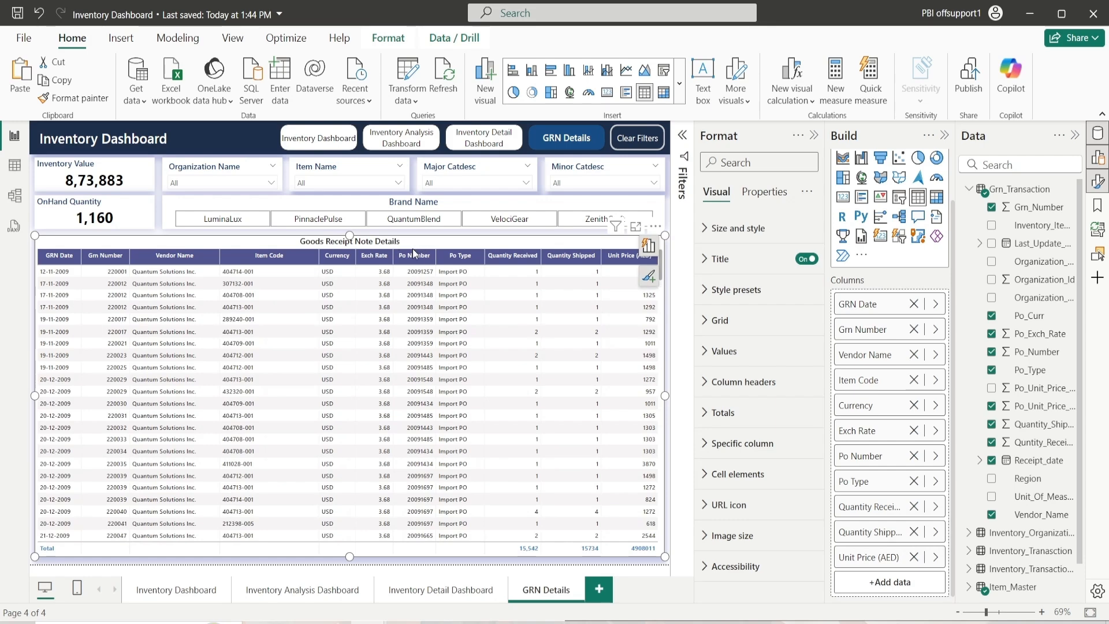
left_click(581, 566)
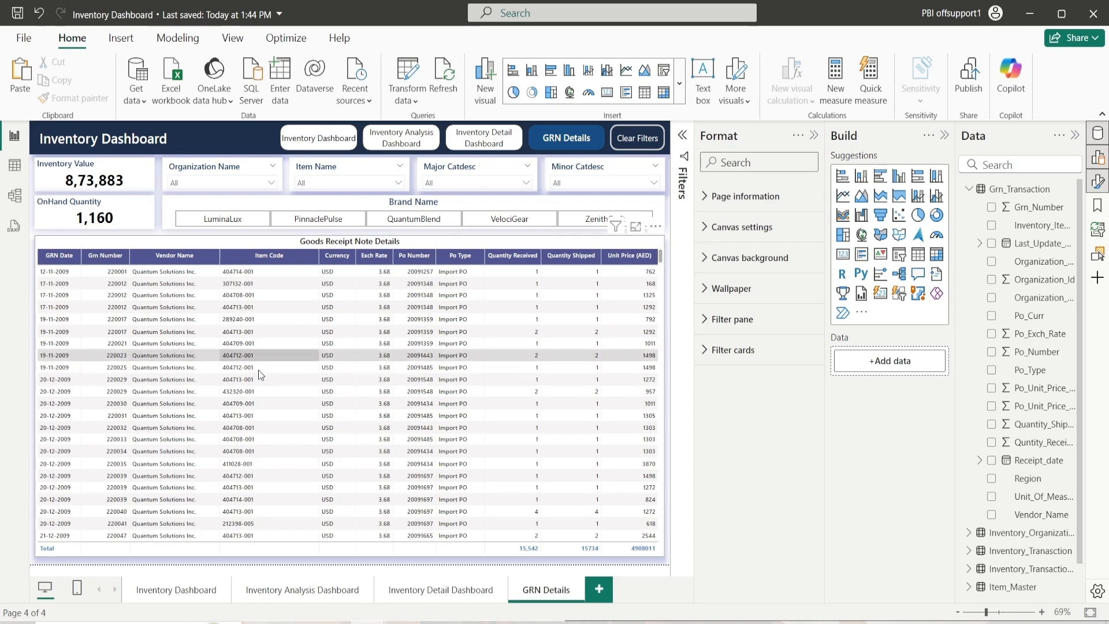
Step: Review the Inventory Dashboard, Inventory Analysis Dashboard and Inventory Detail Dashboard pages in turn
left_click(166, 592)
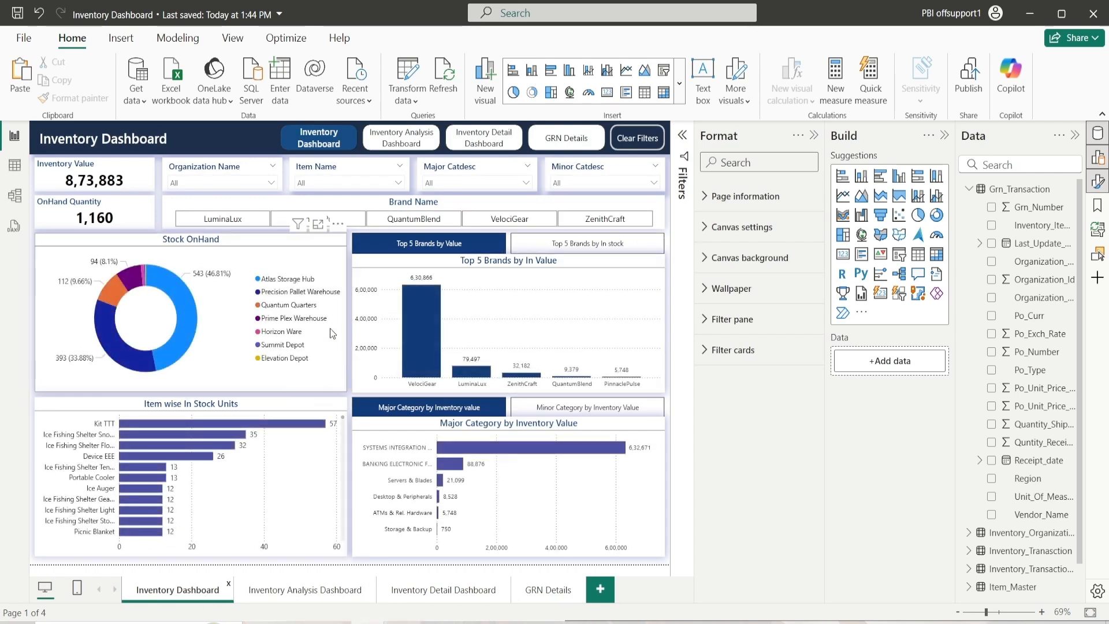
left_click(293, 595)
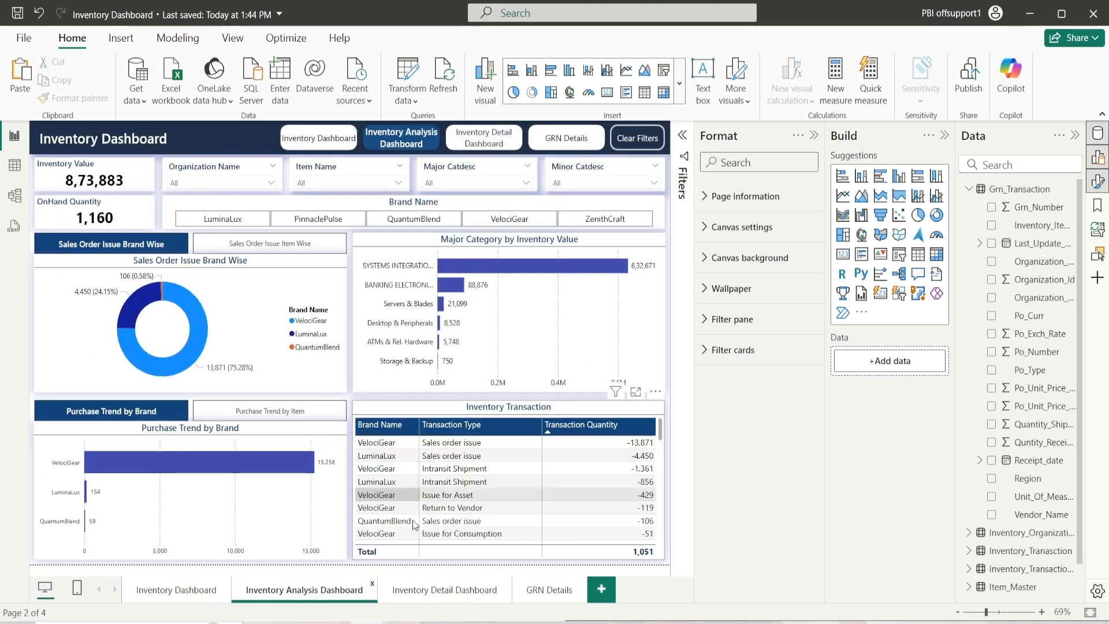
left_click(424, 593)
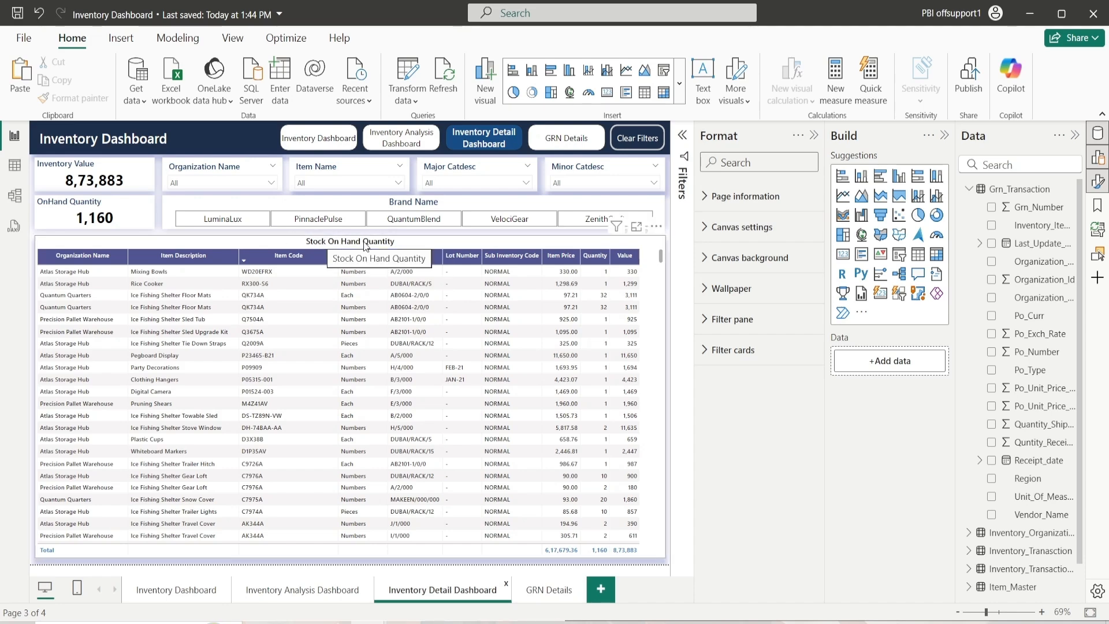
Step: Return to the GRN Details page and close the Format pane to give the canvas more room
left_click(557, 594)
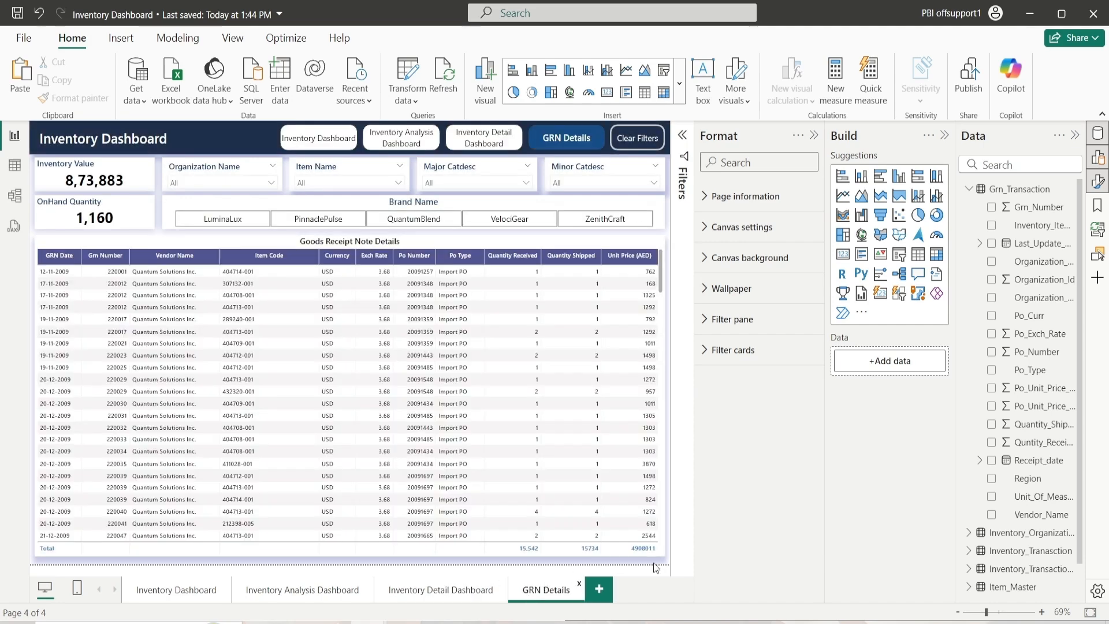
left_click(814, 136)
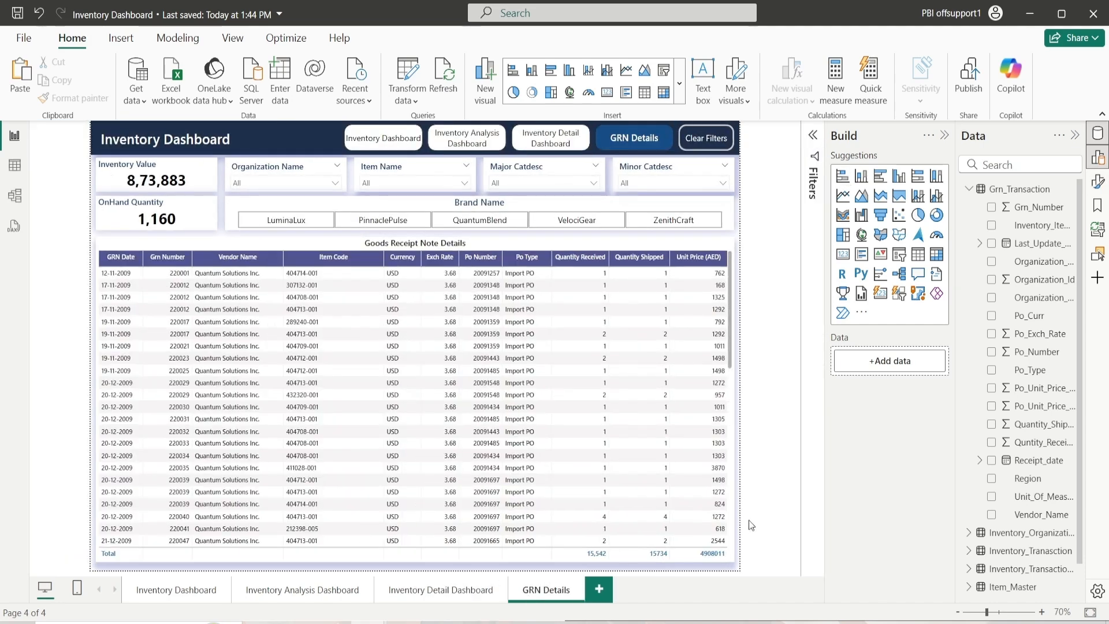